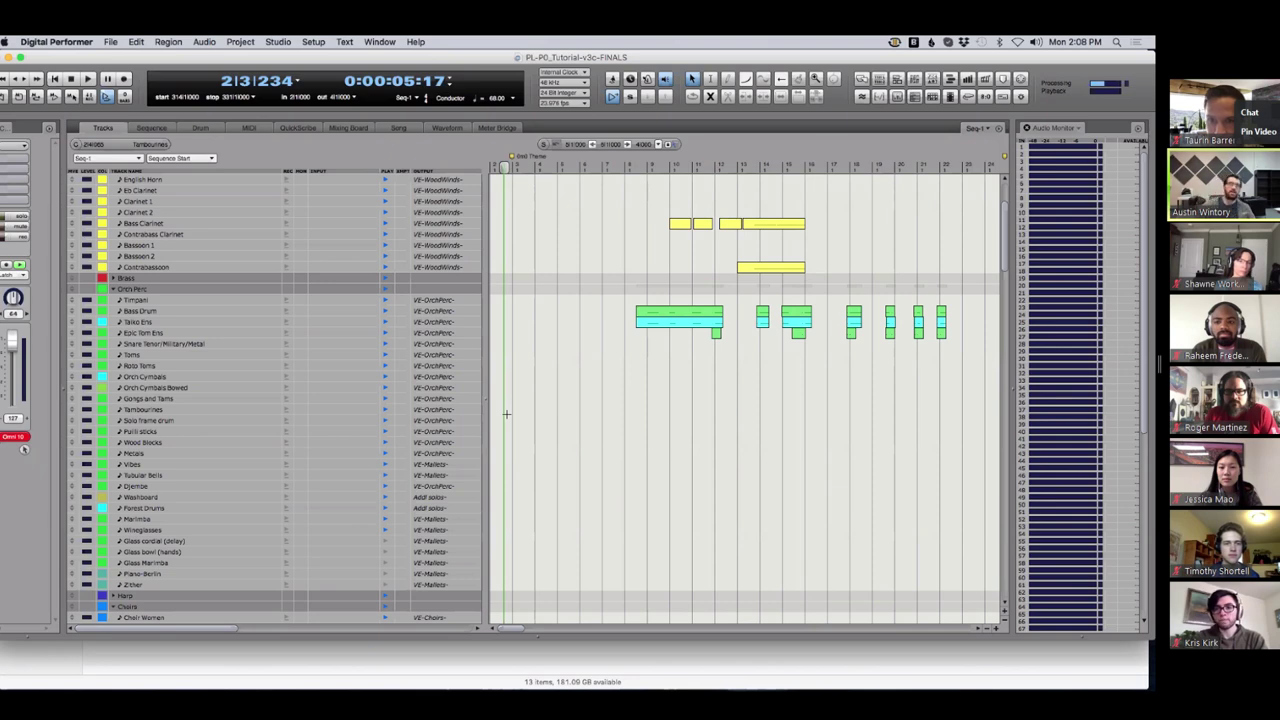
Select the woodwind tracks from Piccolo to Clarinet 2 in the WoodWinds folder
key(alt+F1)
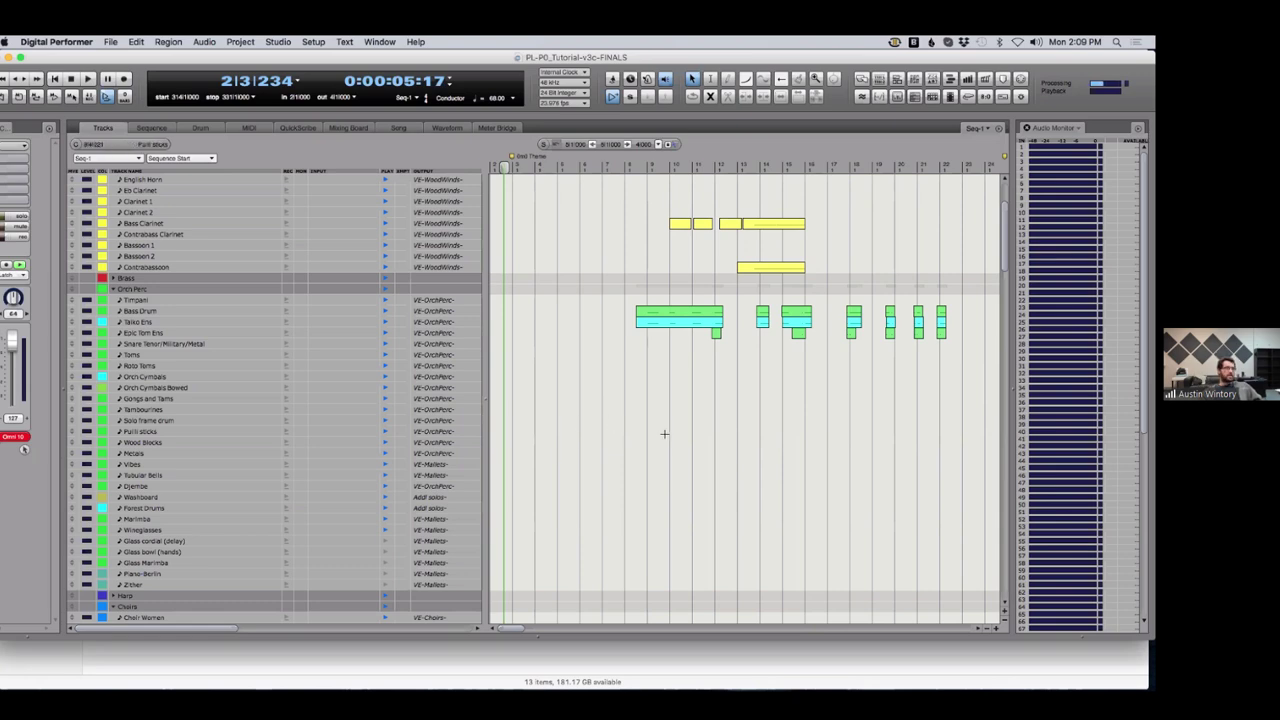
scroll(277, 264, up, 5)
drag(141, 212, 150, 322)
scroll(141, 387, down, 1)
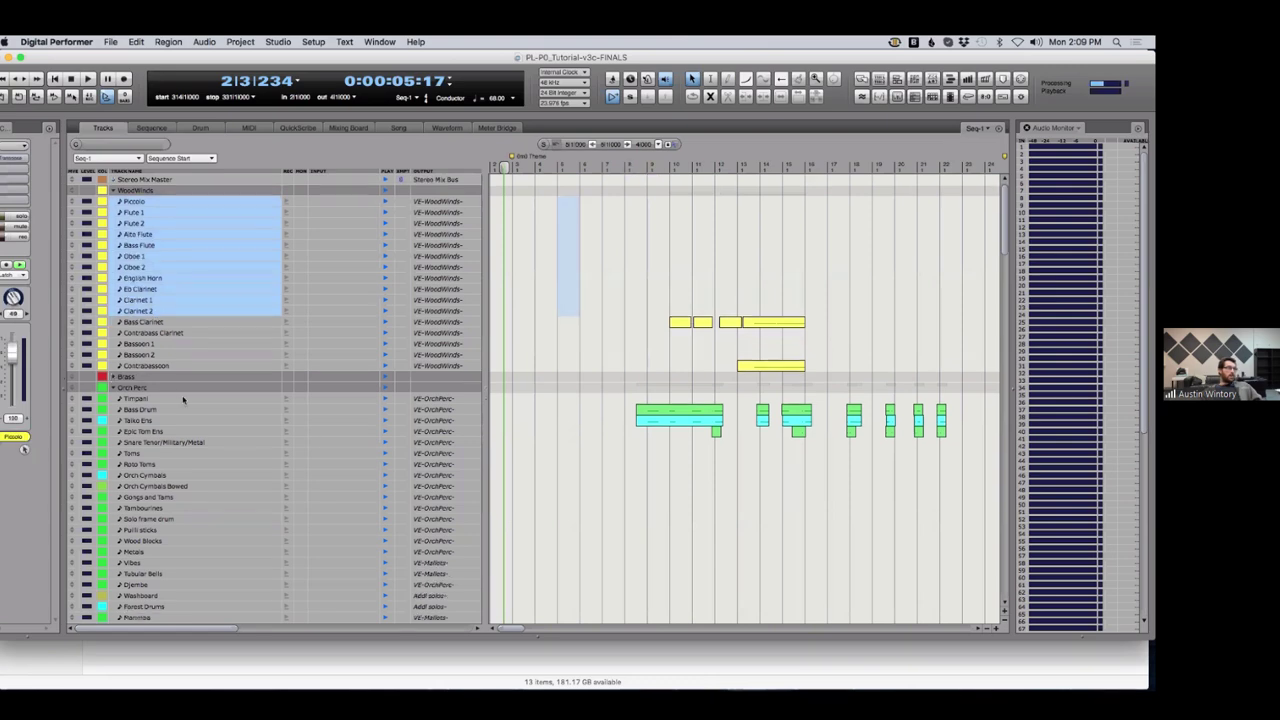
Expand the Brass folder to view its tracks, highlight Solo Trumpet, and collapse the folder again
click(113, 376)
scroll(113, 376, down, 1)
drag(560, 382, 602, 431)
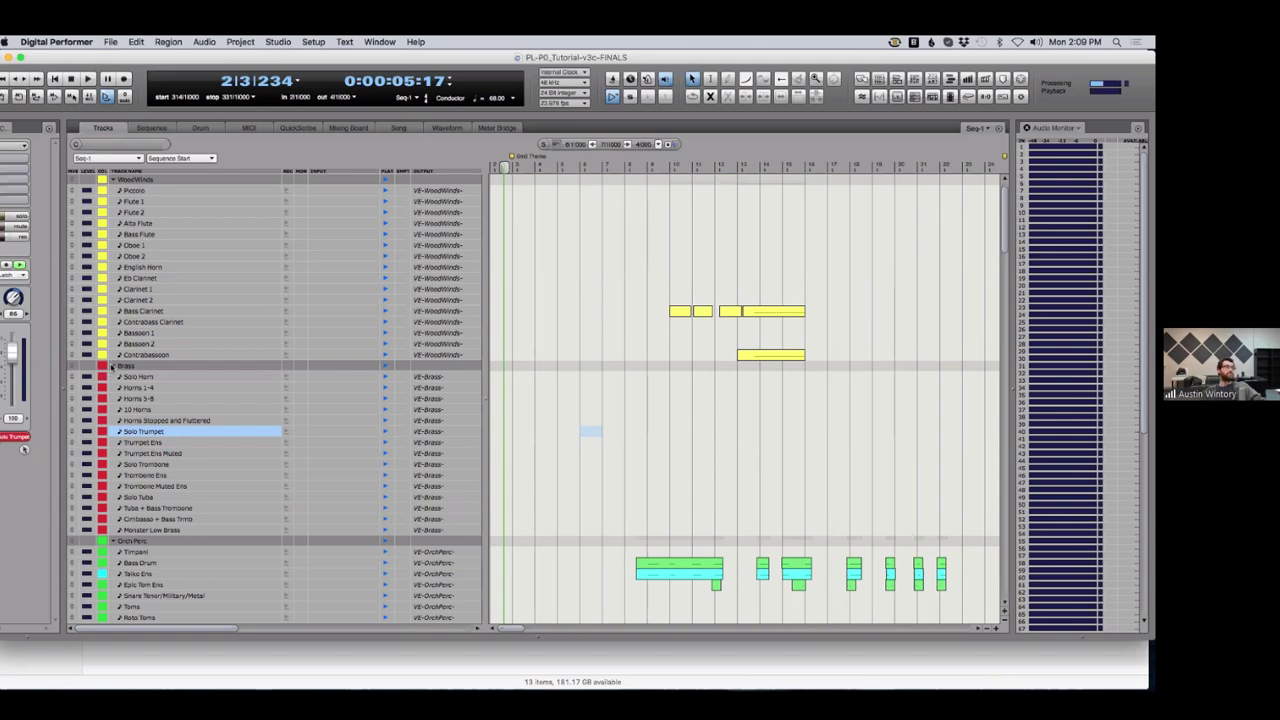
click(113, 366)
Highlight all woodwind tracks from Piccolo to Contrabassoon, and reduce the selection to Flute 1
drag(152, 190, 160, 362)
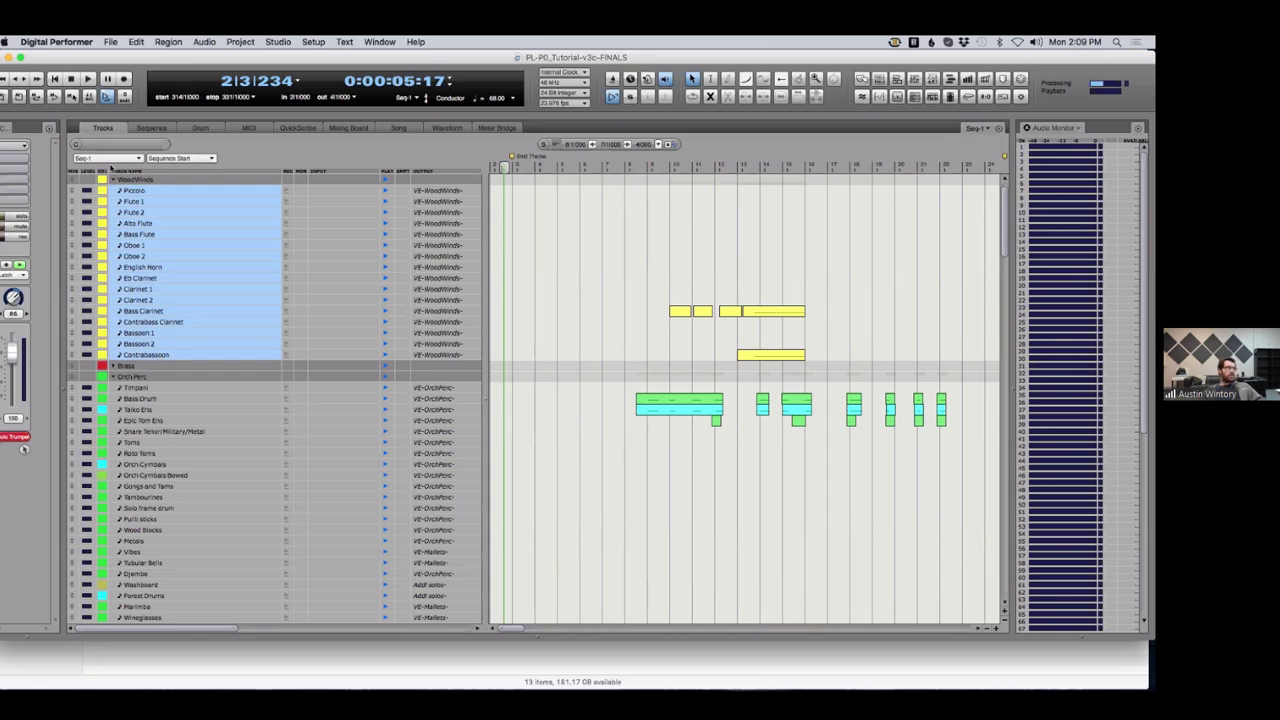
click(152, 202)
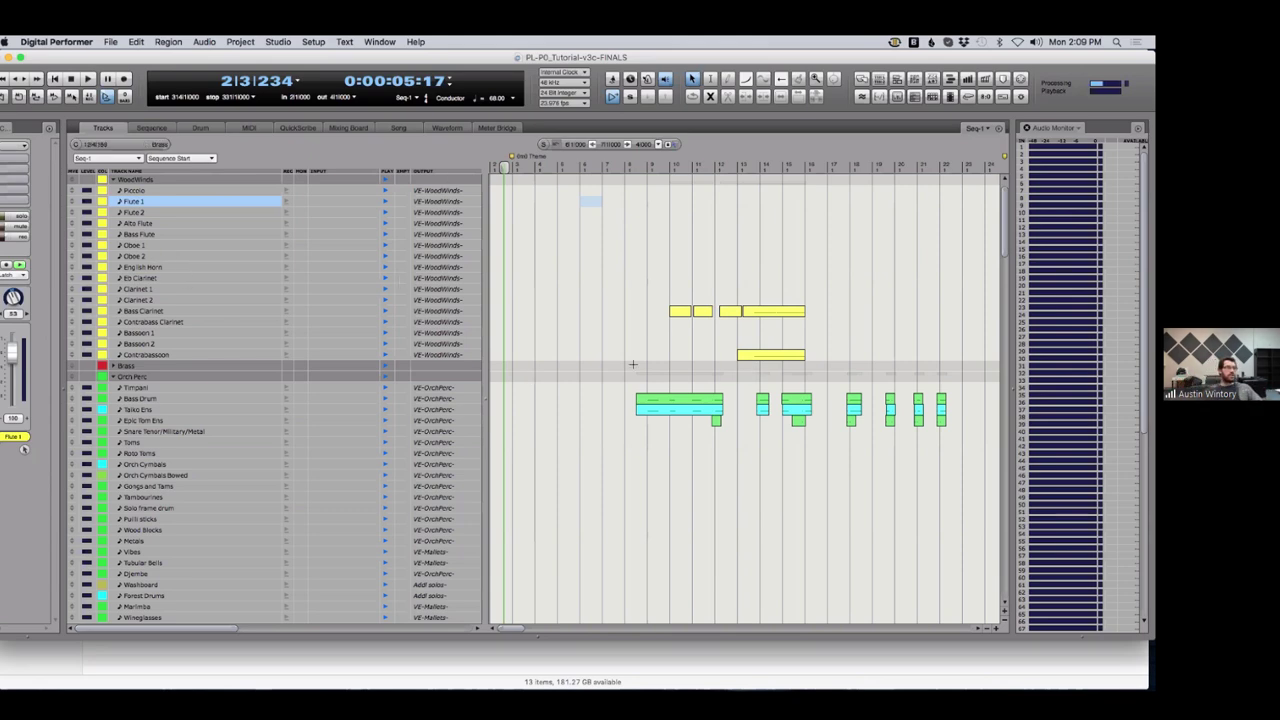
scroll(450, 230, up, 2)
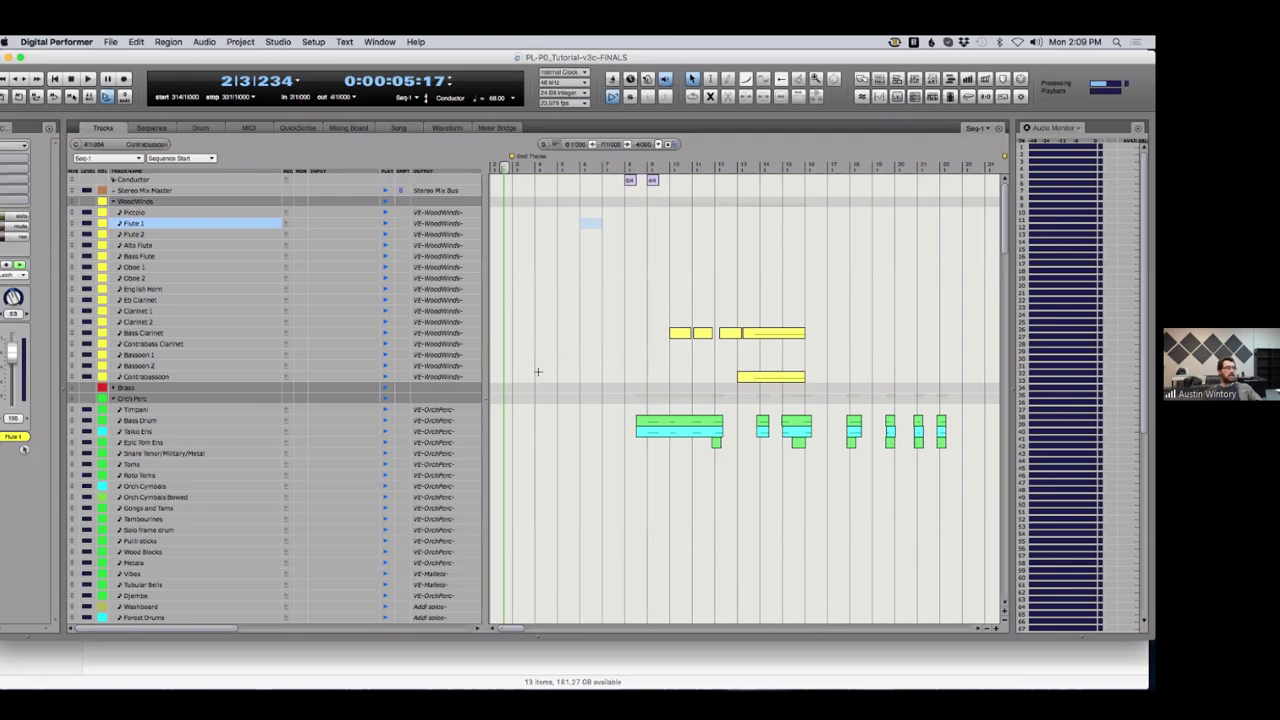
scroll(540, 371, down, 1)
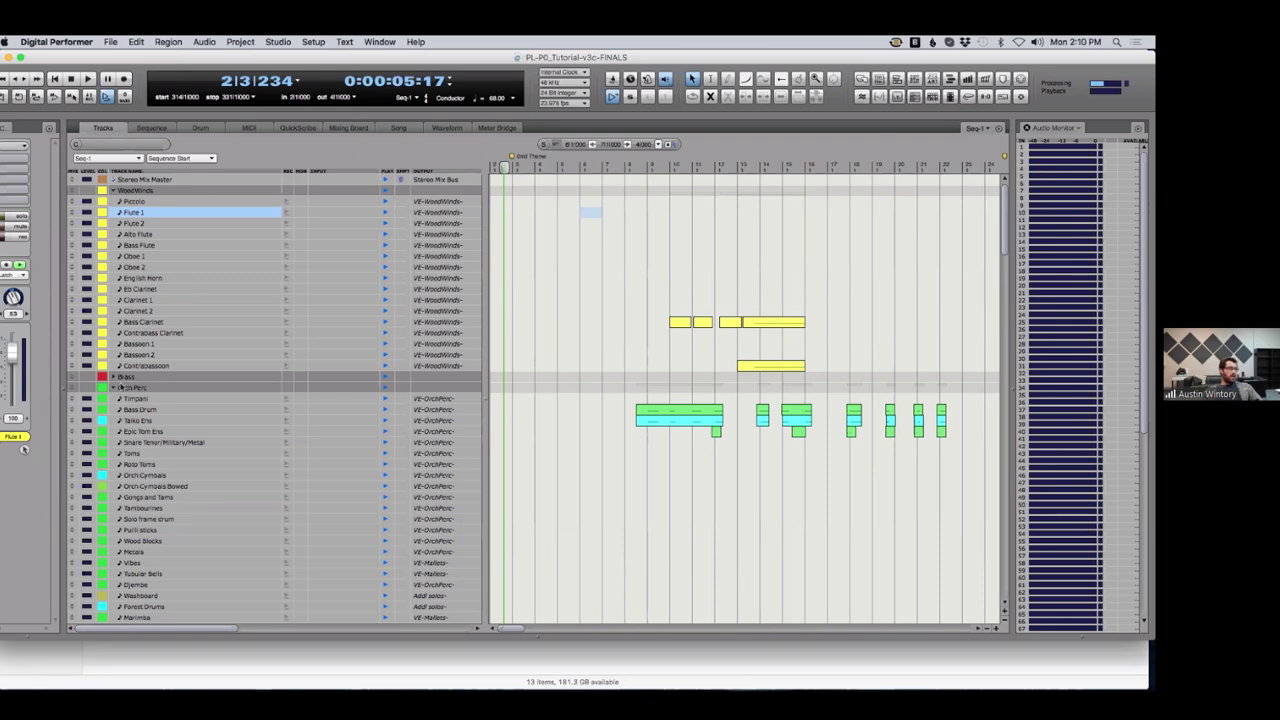
Reopen the Brass folder, highlight the Horns 1-4 and Horns 5-8 tracks and the 10 Horns track, and collapse the folder
click(113, 381)
scroll(140, 350, down, 4)
scroll(140, 330, up, 1)
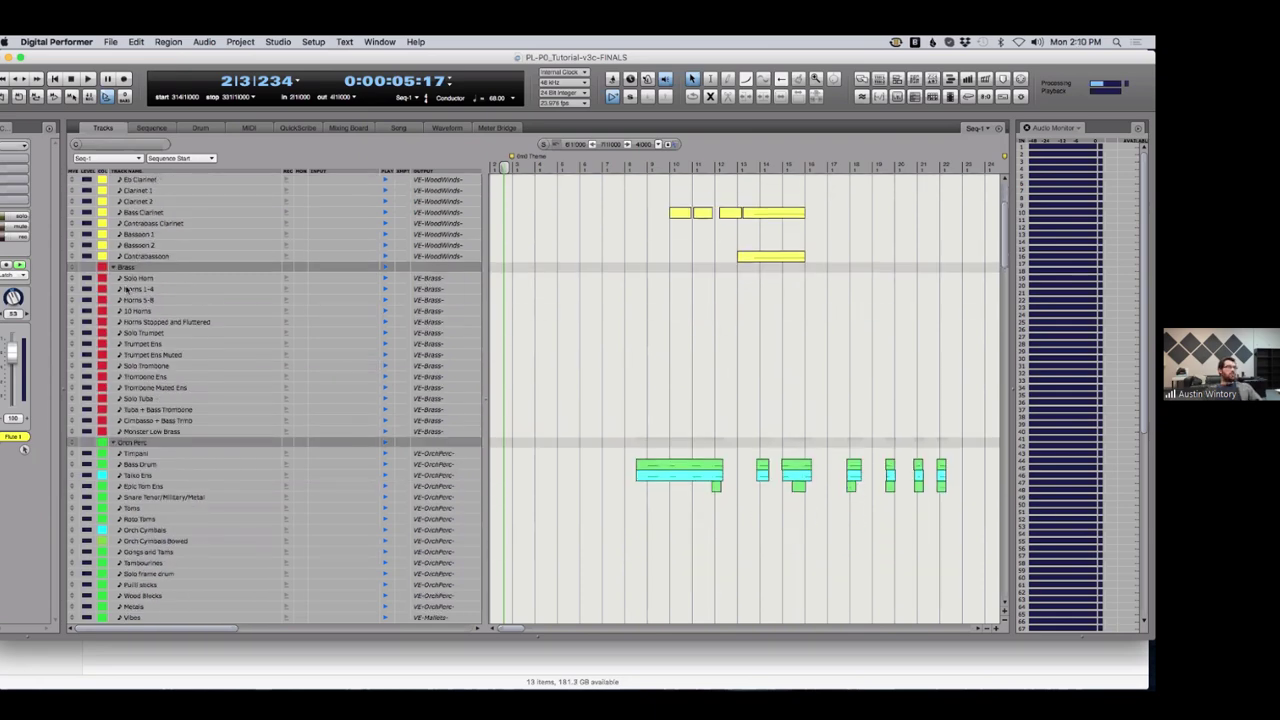
click(152, 312)
drag(157, 289, 158, 300)
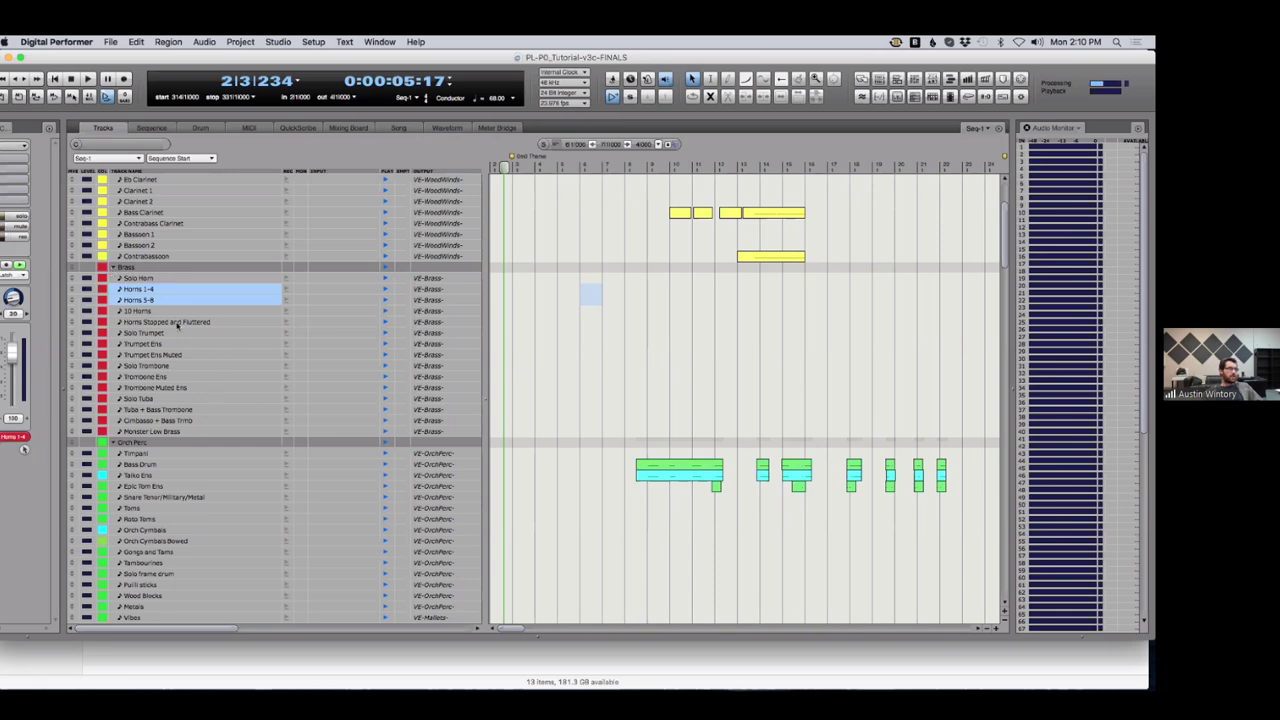
click(144, 312)
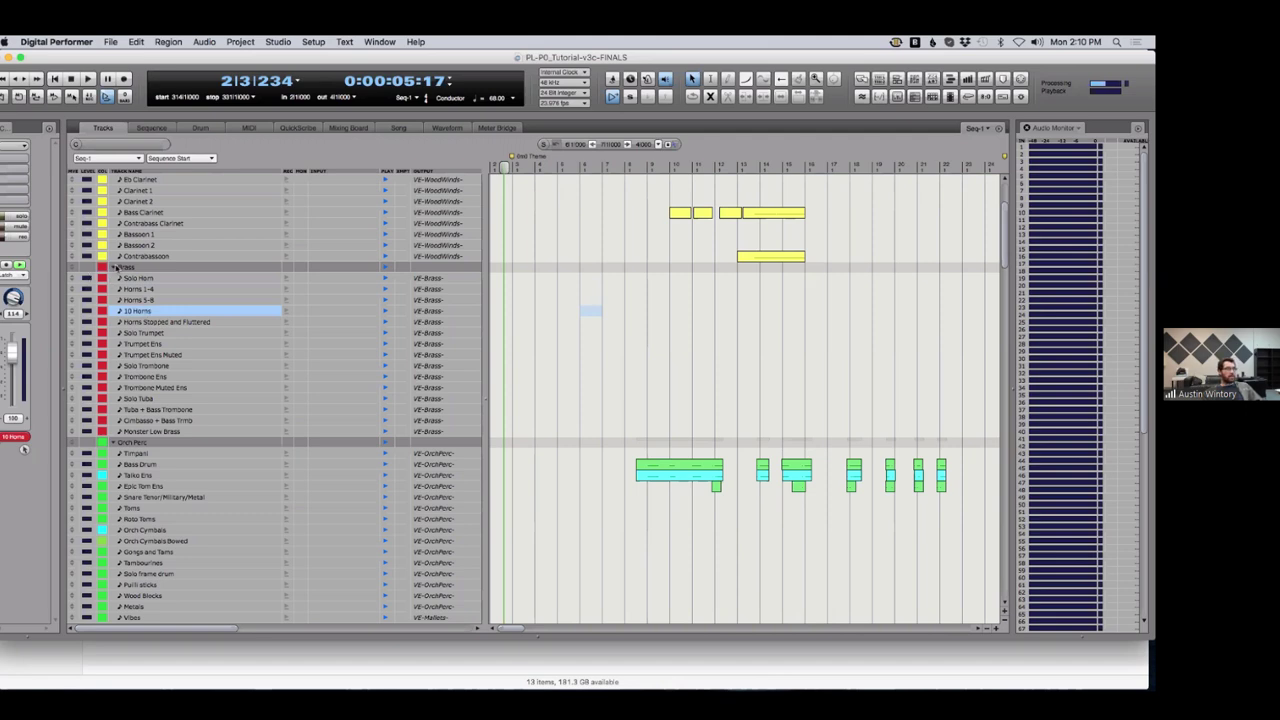
click(116, 268)
Highlight the Orch Perc tracks from Bass Drum to Glass Marimba, and reduce the selection to Metals
scroll(167, 378, down, 1)
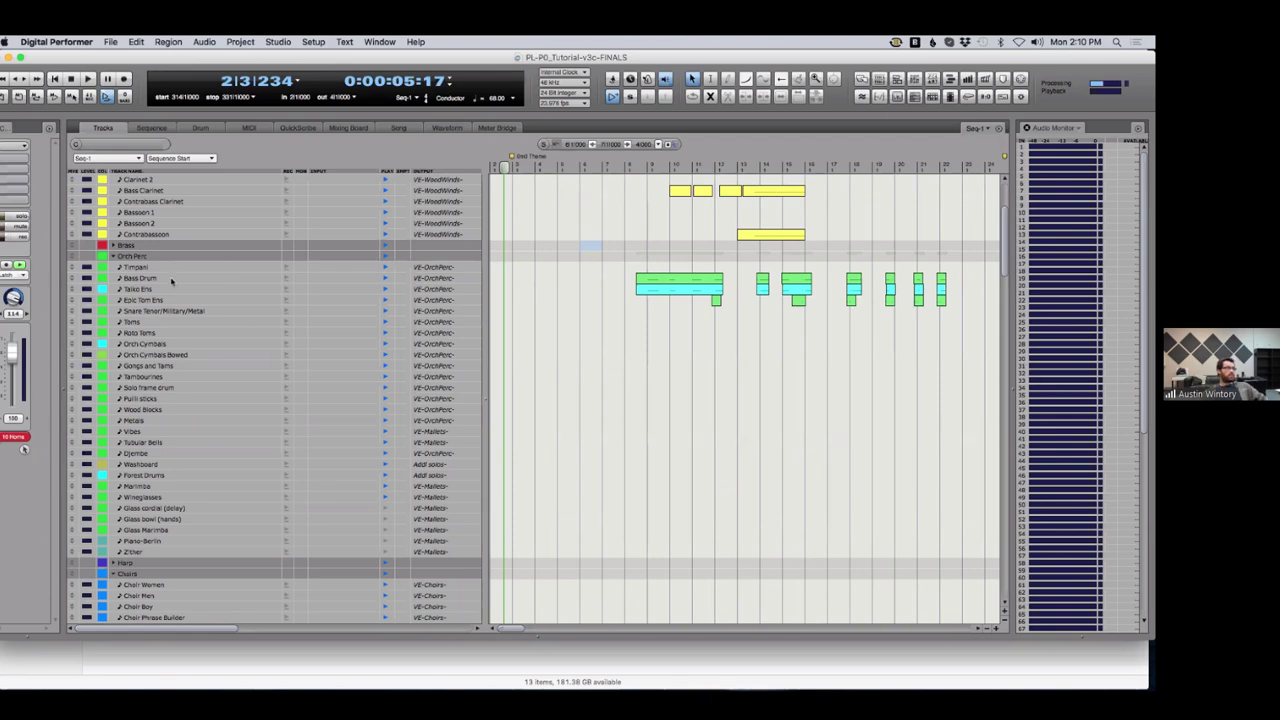
drag(172, 280, 175, 530)
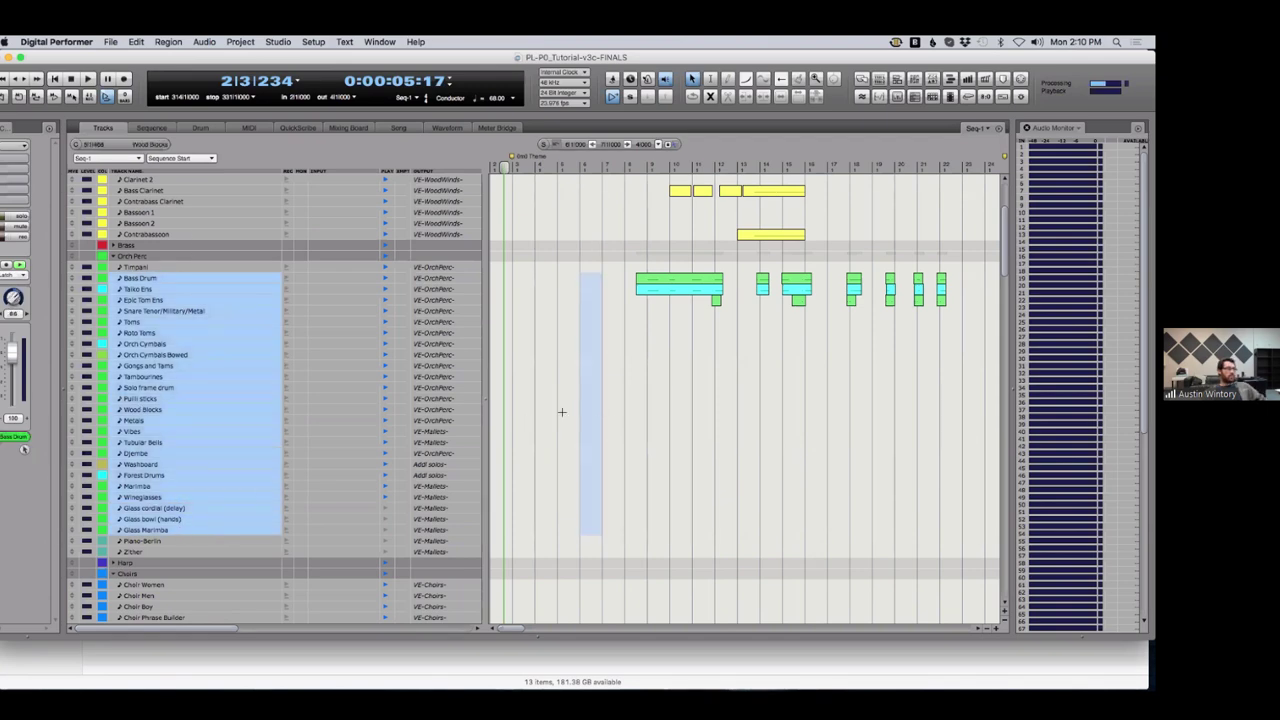
click(200, 421)
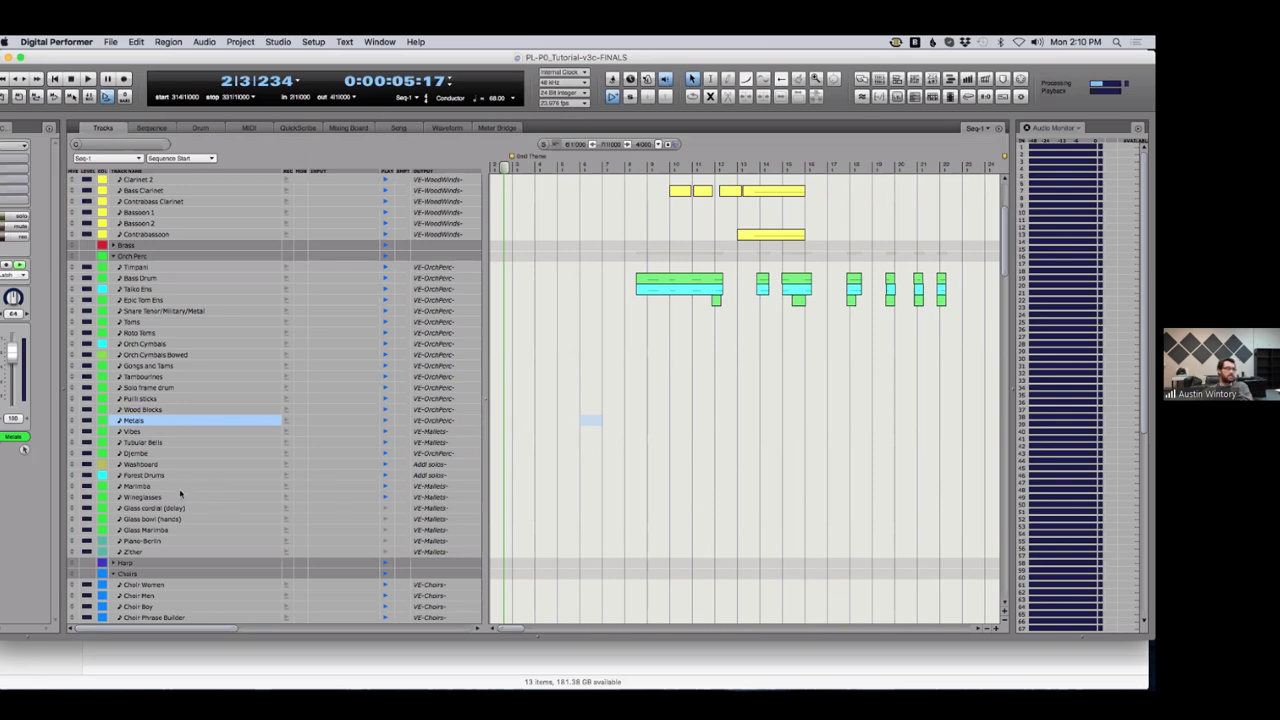
Open the Piano-Berlin track in the MIDI Editor for viewing and close the editor again
scroll(180, 492, down, 5)
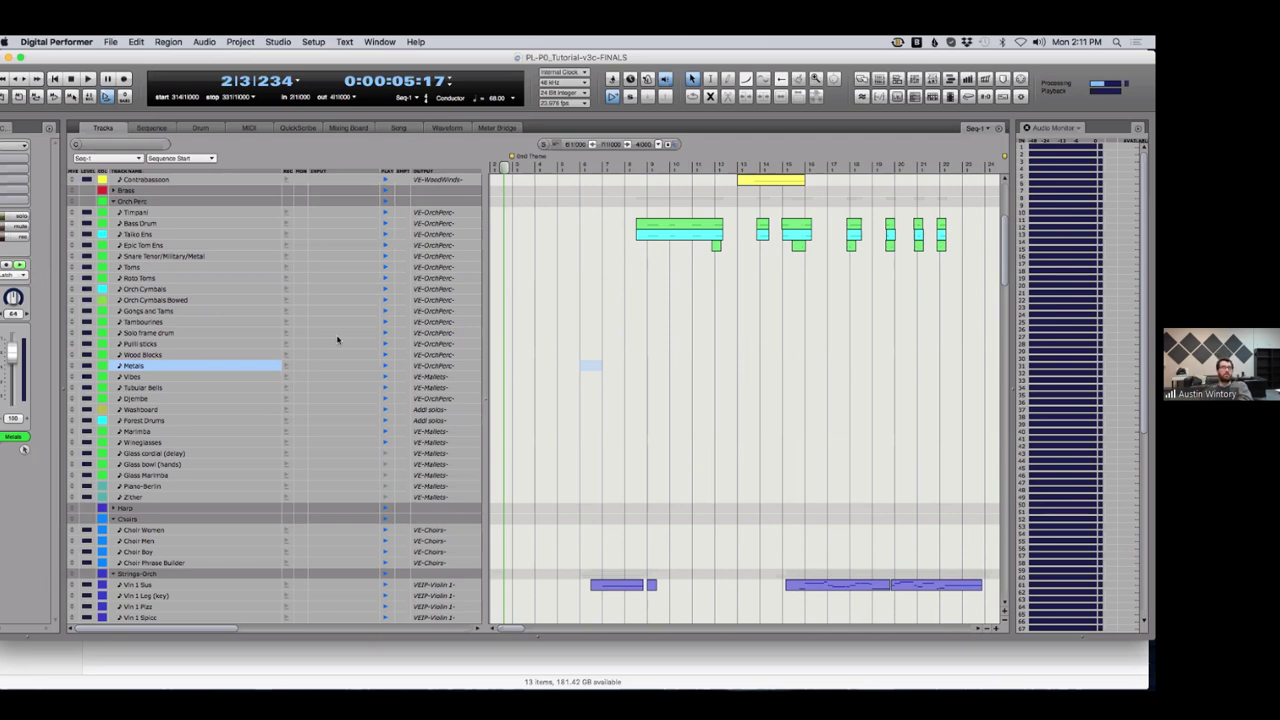
click(172, 487)
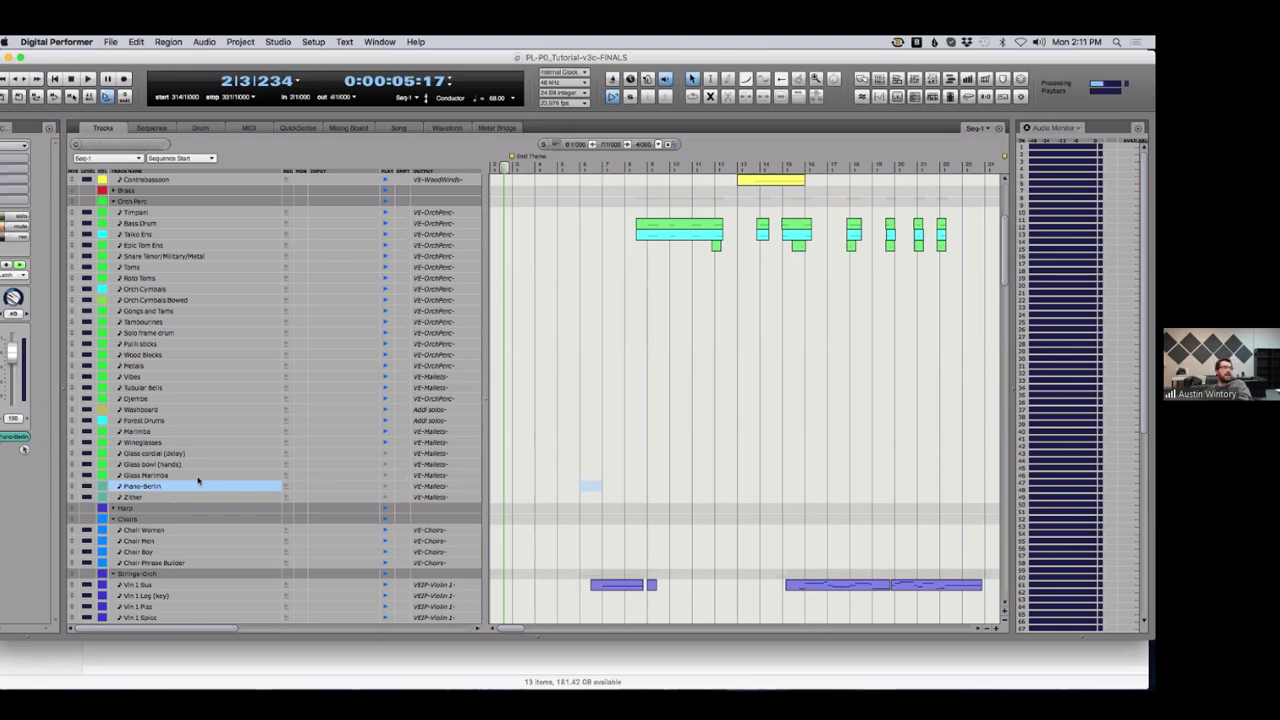
key(super+a)
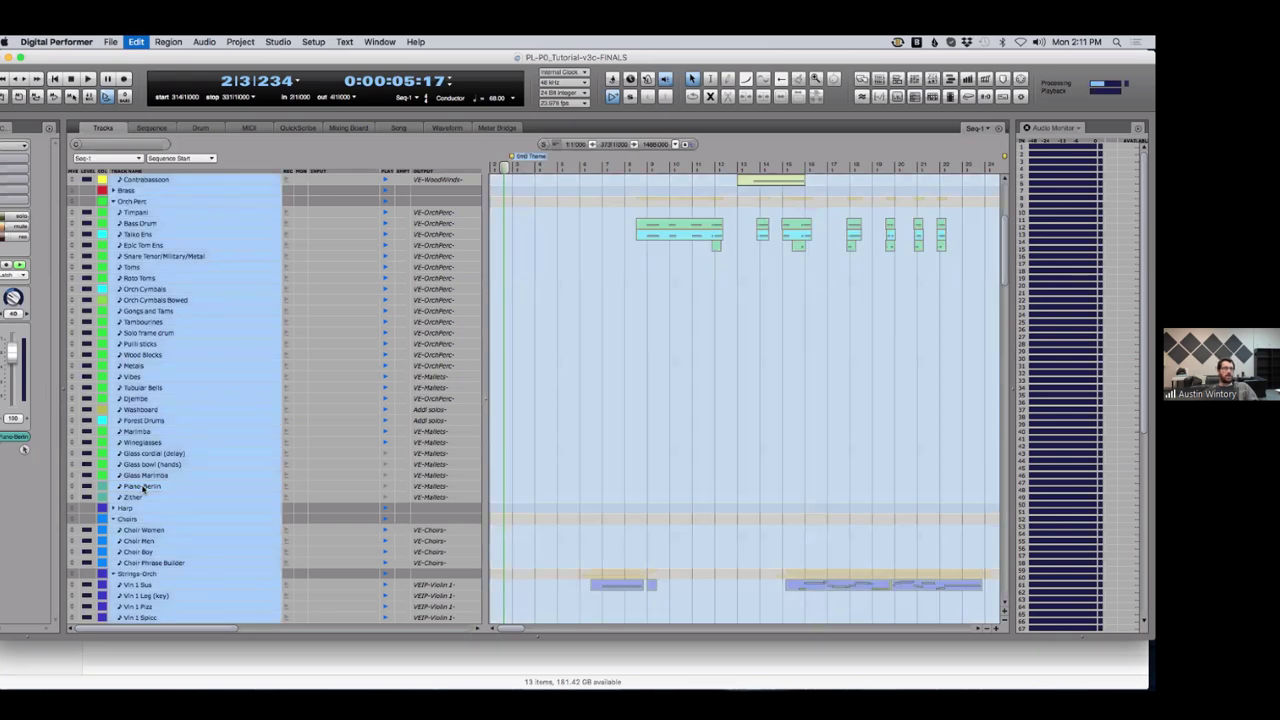
double_click(143, 487)
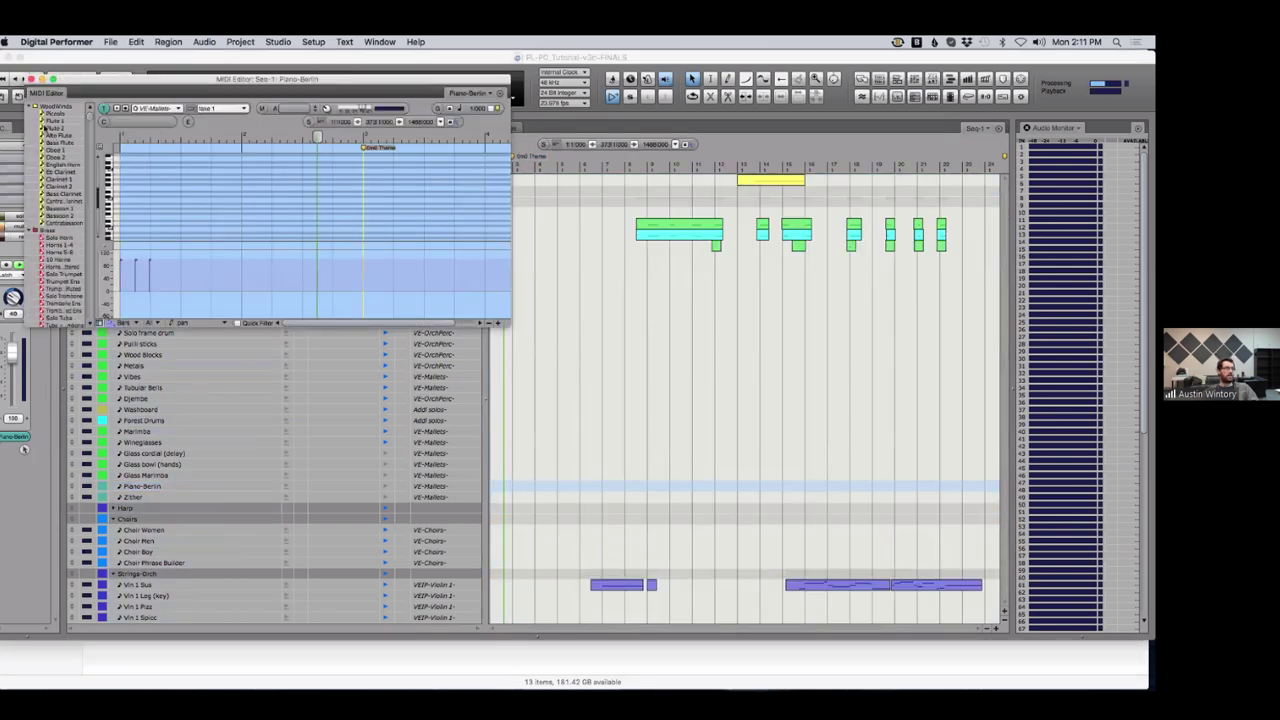
click(31, 79)
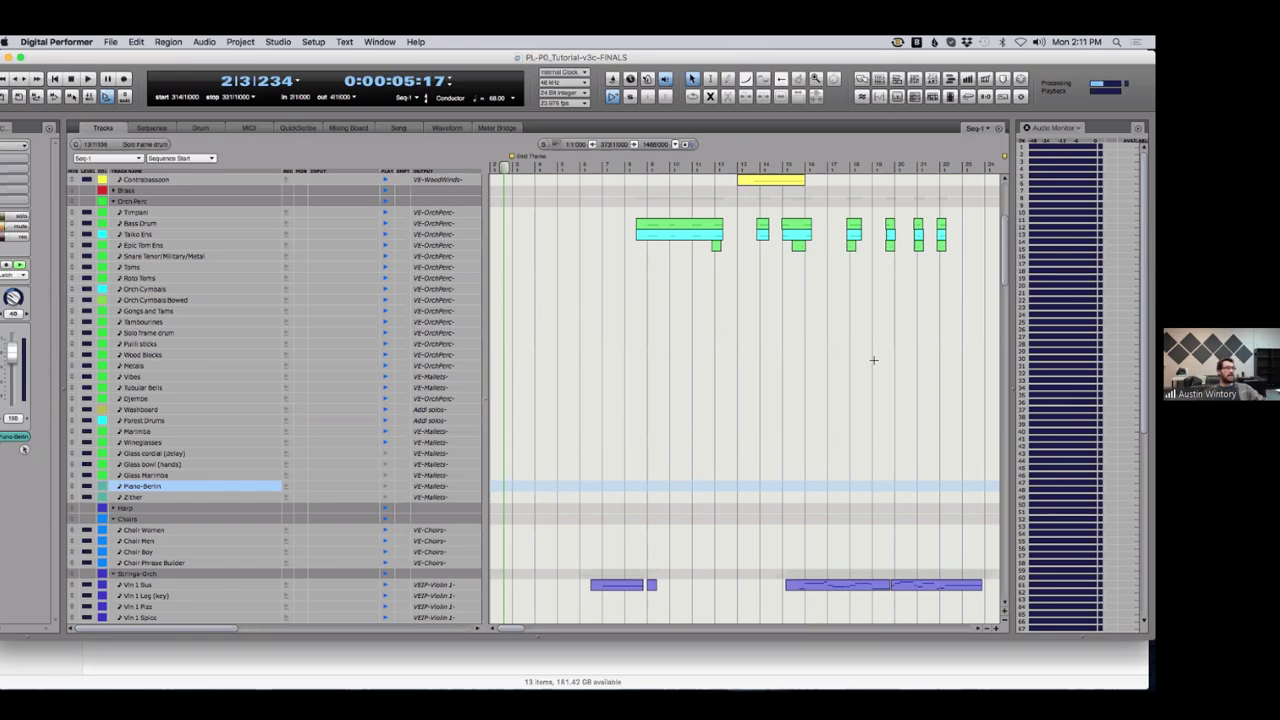
Select the Vibes track and collapse the Choirs folder
click(150, 377)
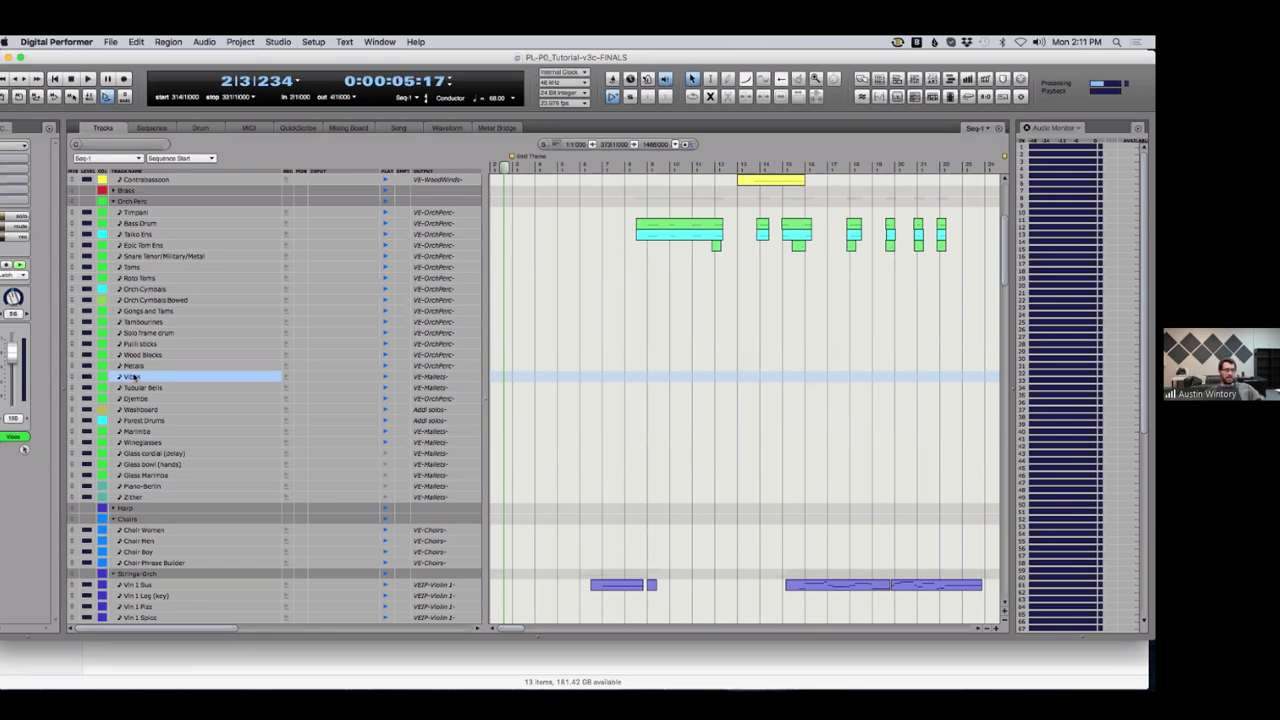
scroll(270, 400, down, 3)
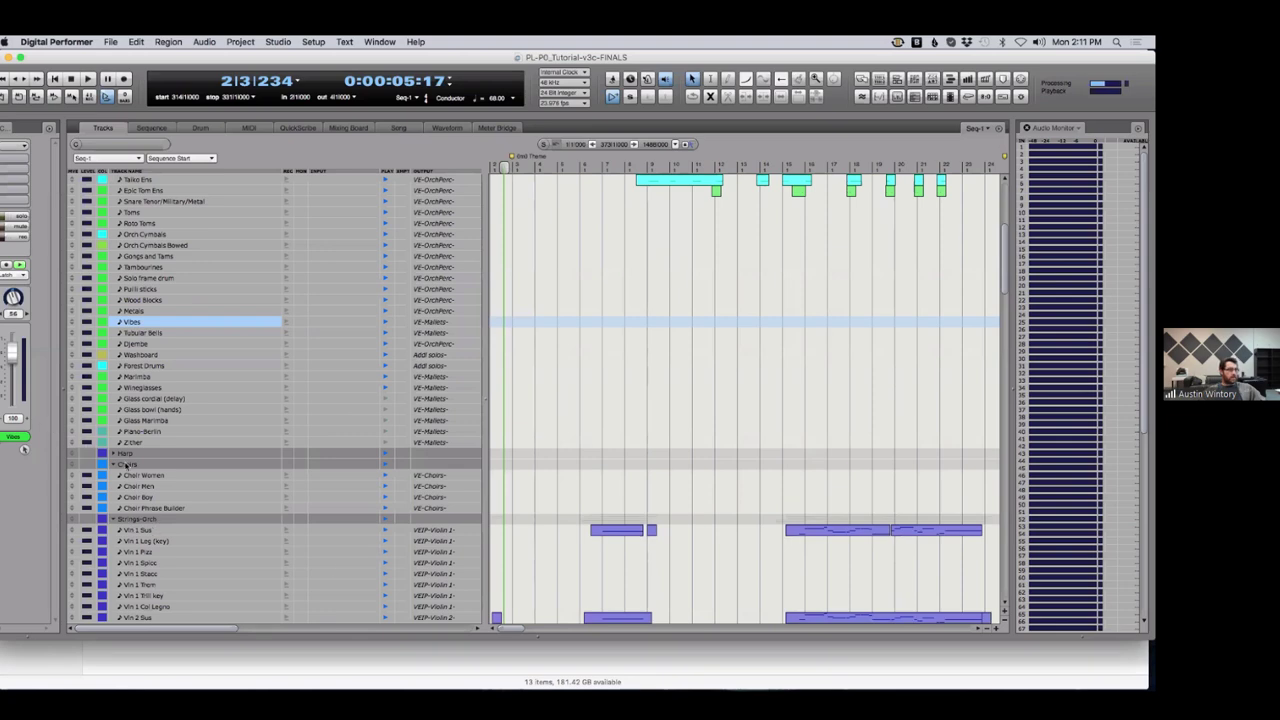
click(114, 464)
Examine the violin, viola, cello and bass articulation tracks in the Strings-Orch folder and their clips along the timeline
scroll(177, 490, down, 6)
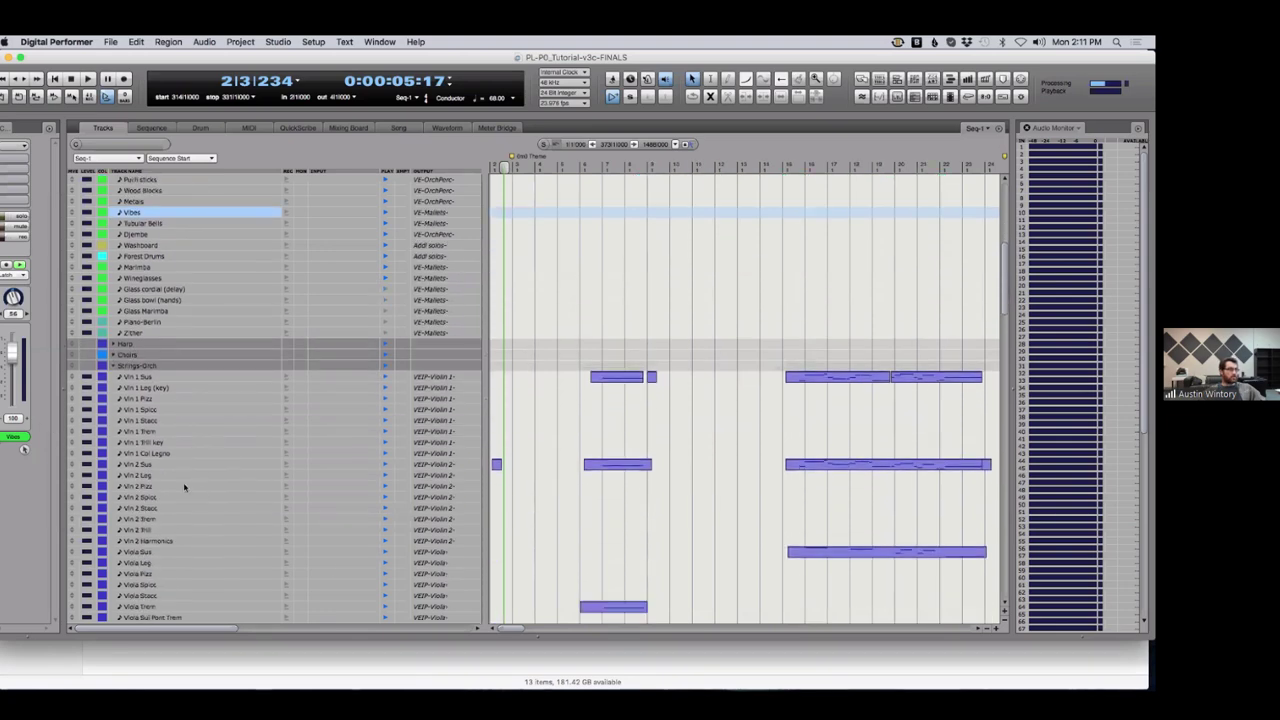
scroll(195, 490, down, 10)
scroll(190, 445, up, 1)
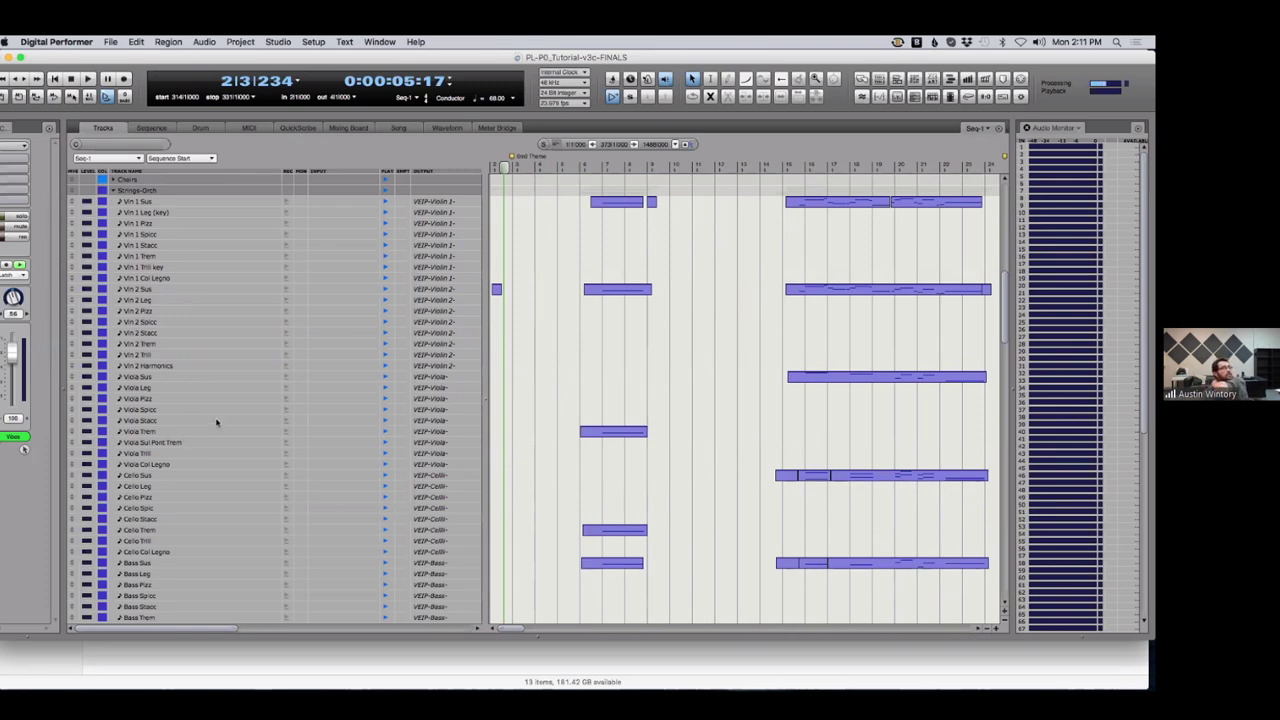
scroll(743, 611, right, 2)
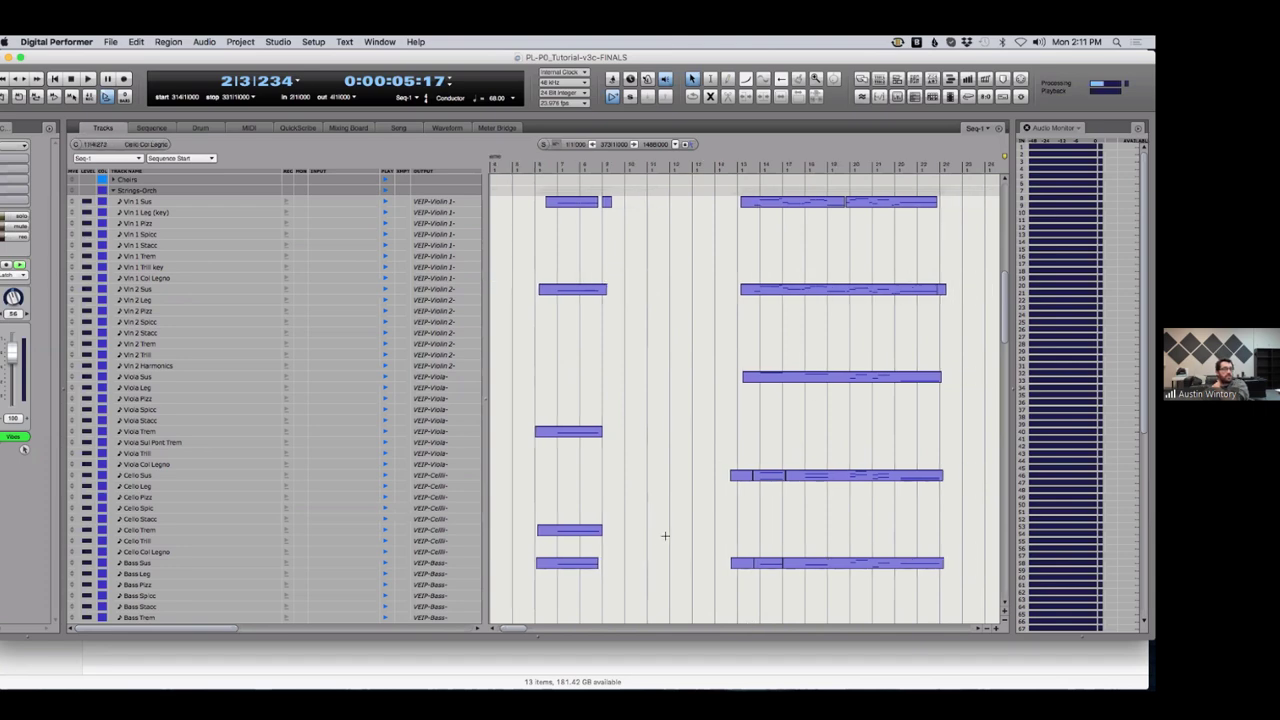
scroll(660, 560, left, 3)
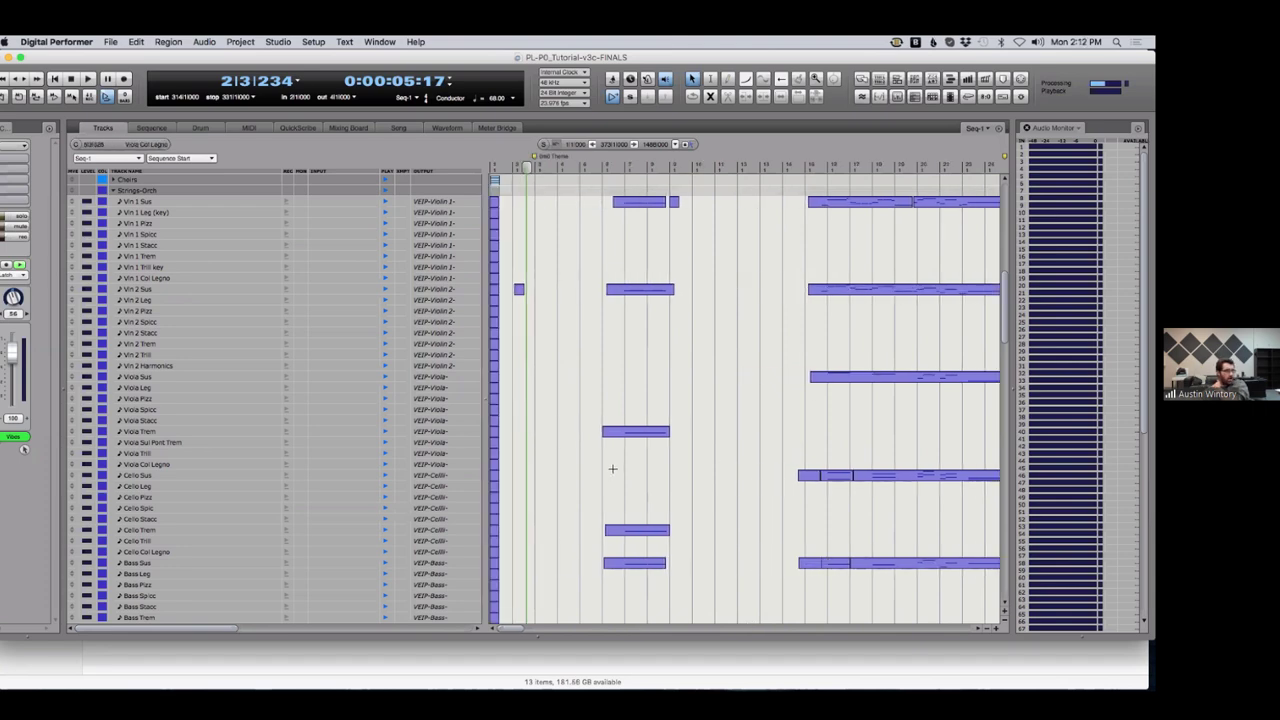
Highlight the ensemble tracks from Str Ens Pizz to Spitfire Chamber Ens, and collapse the Strings-Ensembles folder
scroll(611, 471, down, 10)
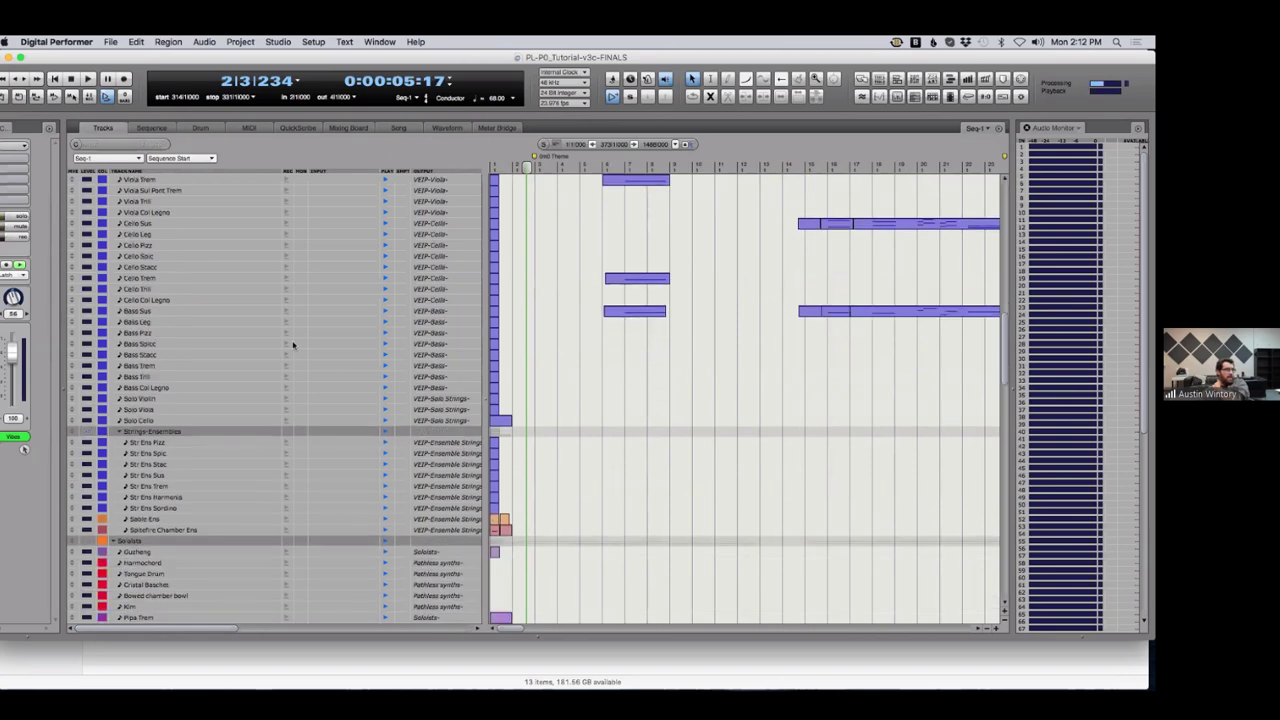
scroll(155, 465, down, 1)
drag(167, 514, 170, 519)
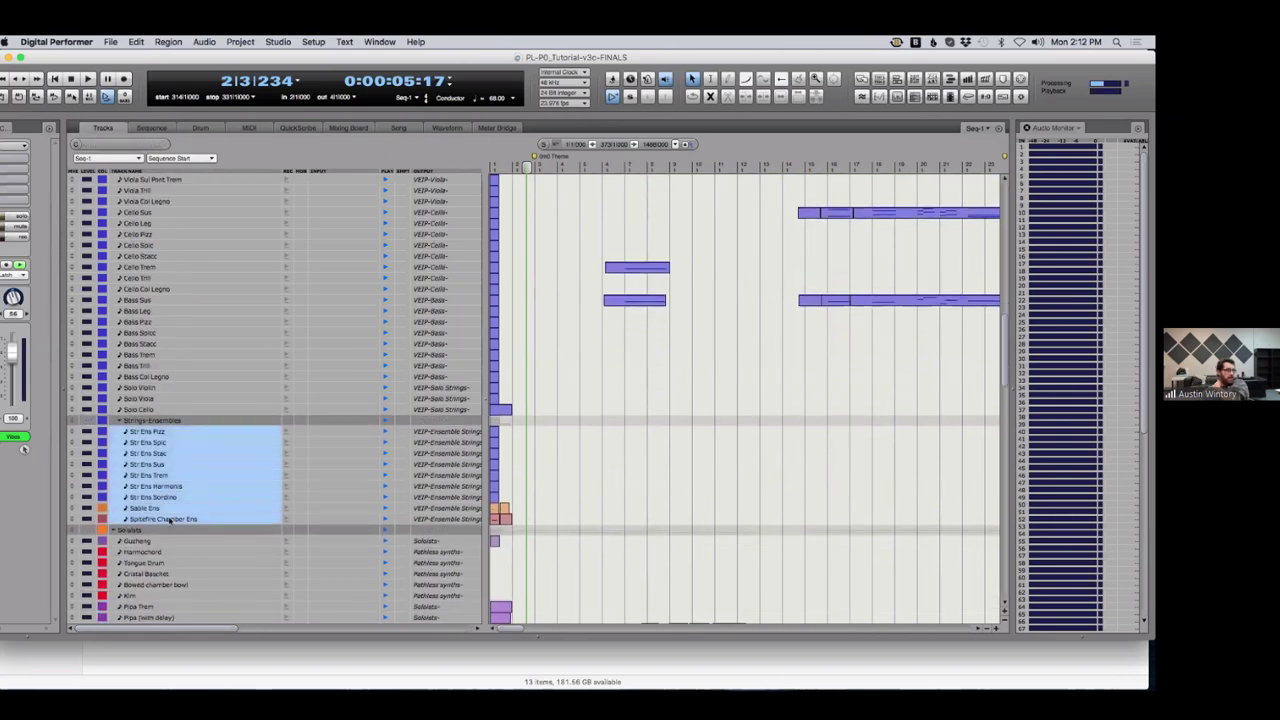
click(567, 376)
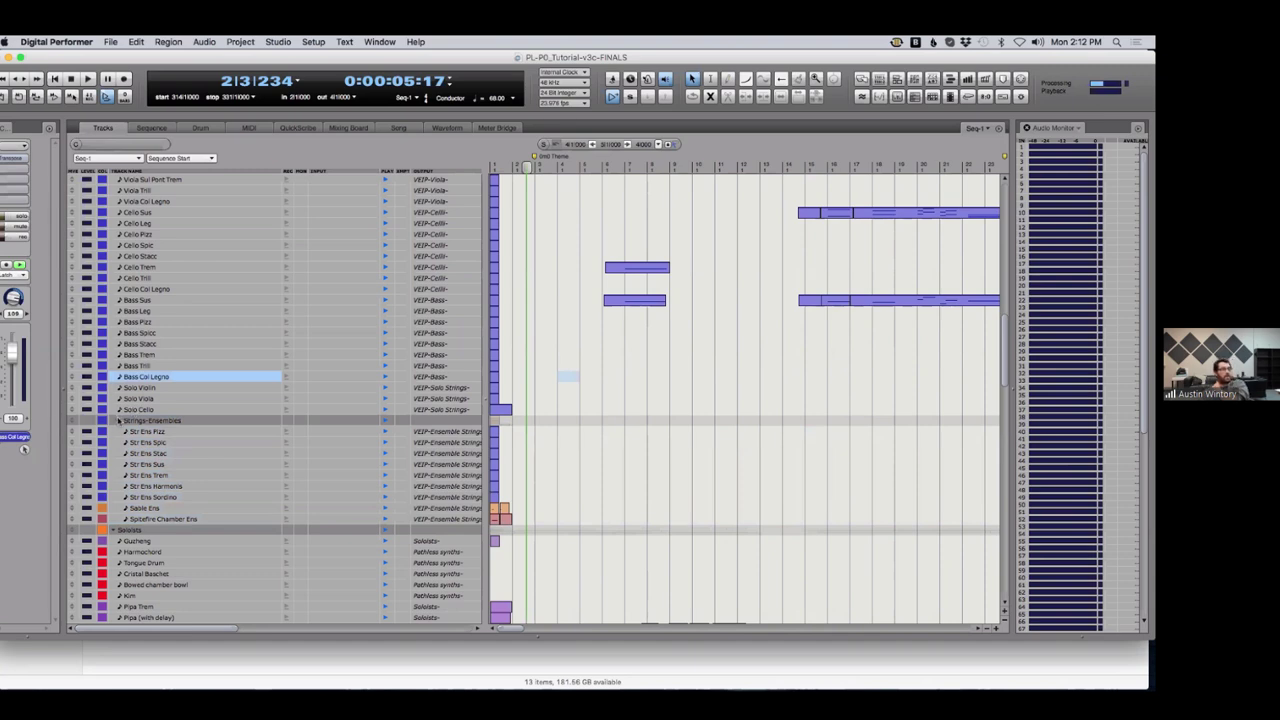
click(119, 422)
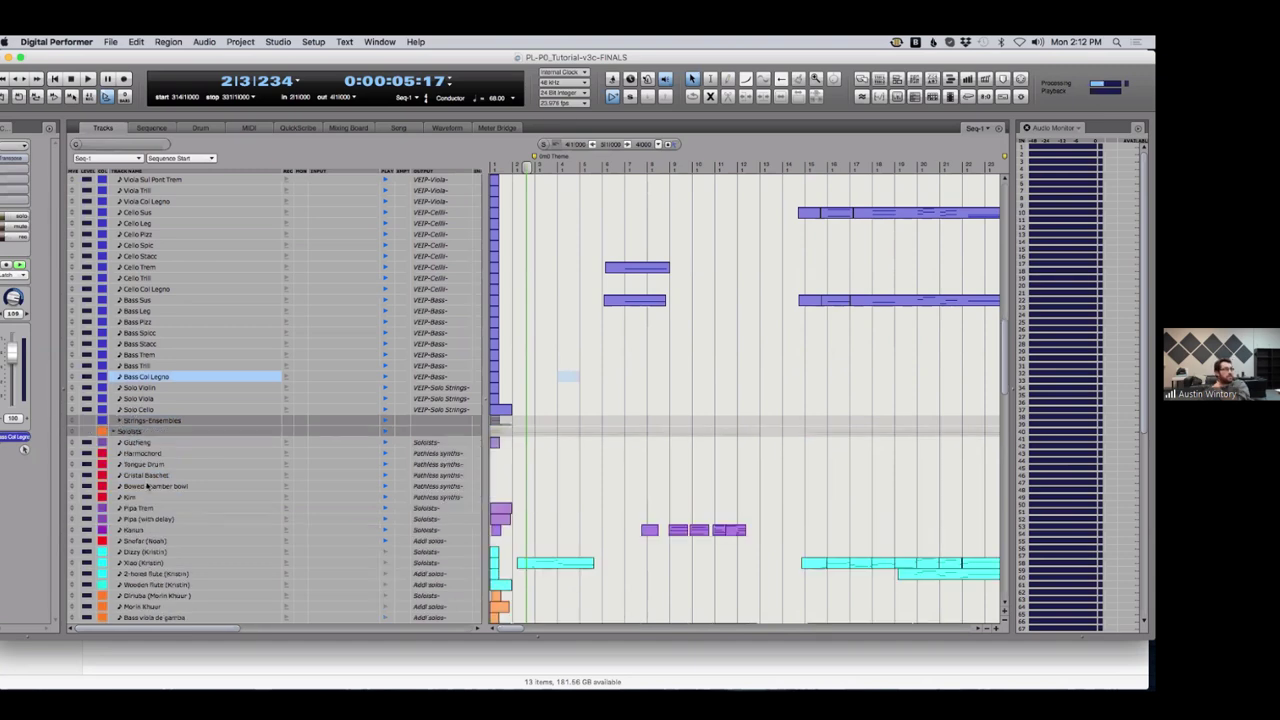
Highlight in turn the Soloists folder's flute tracks, Harmochord, both Nyckelharpa tracks, and the range from Tongue Drum to Bass viola da gamba
scroll(130, 466, down, 5)
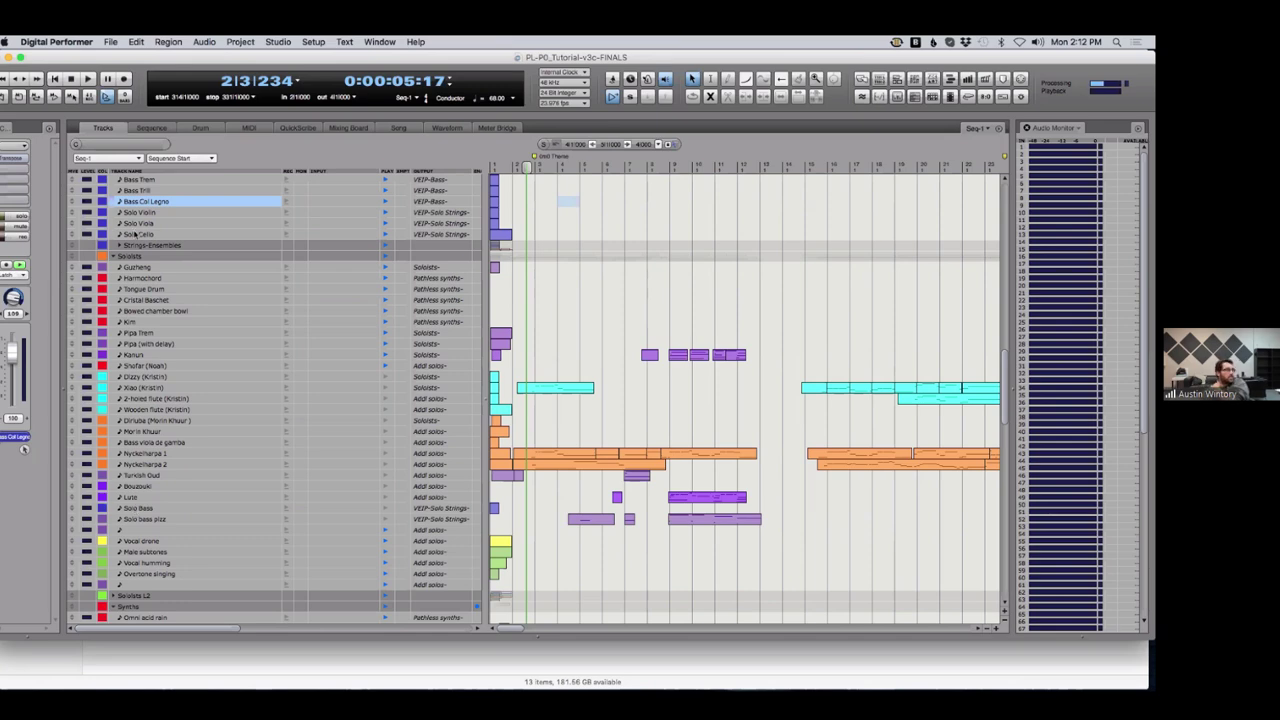
drag(193, 379, 201, 419)
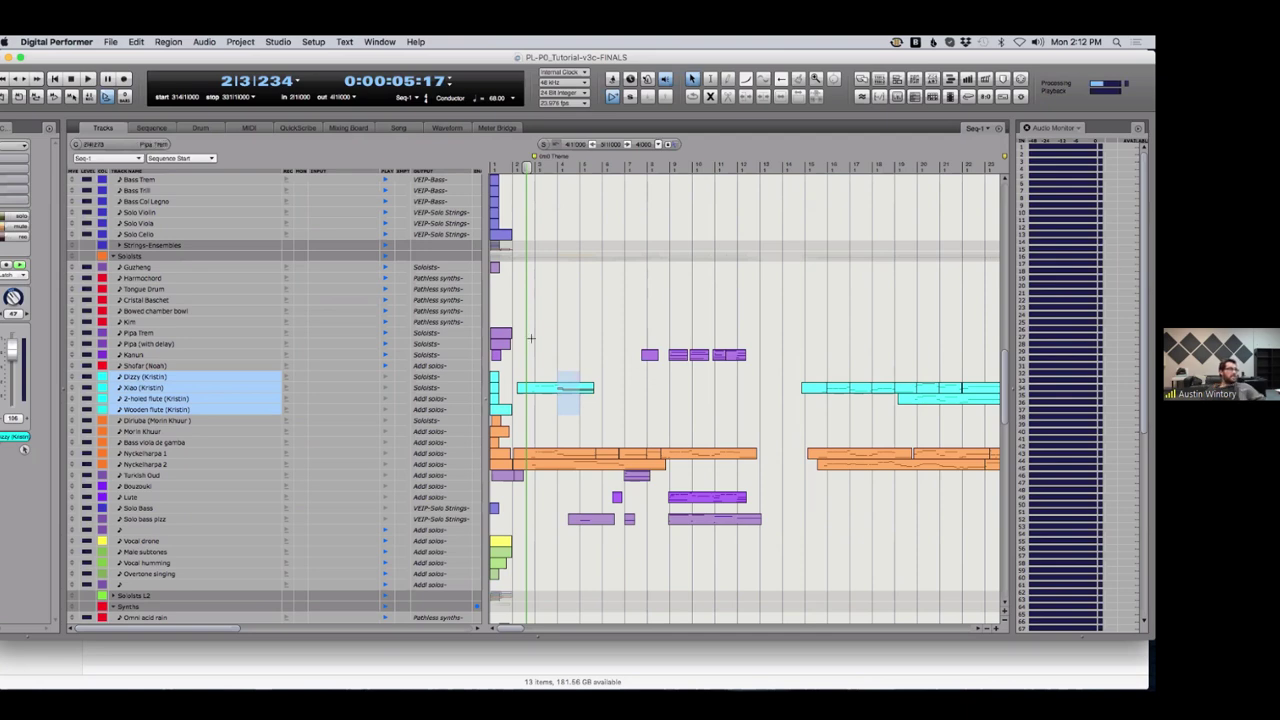
click(181, 279)
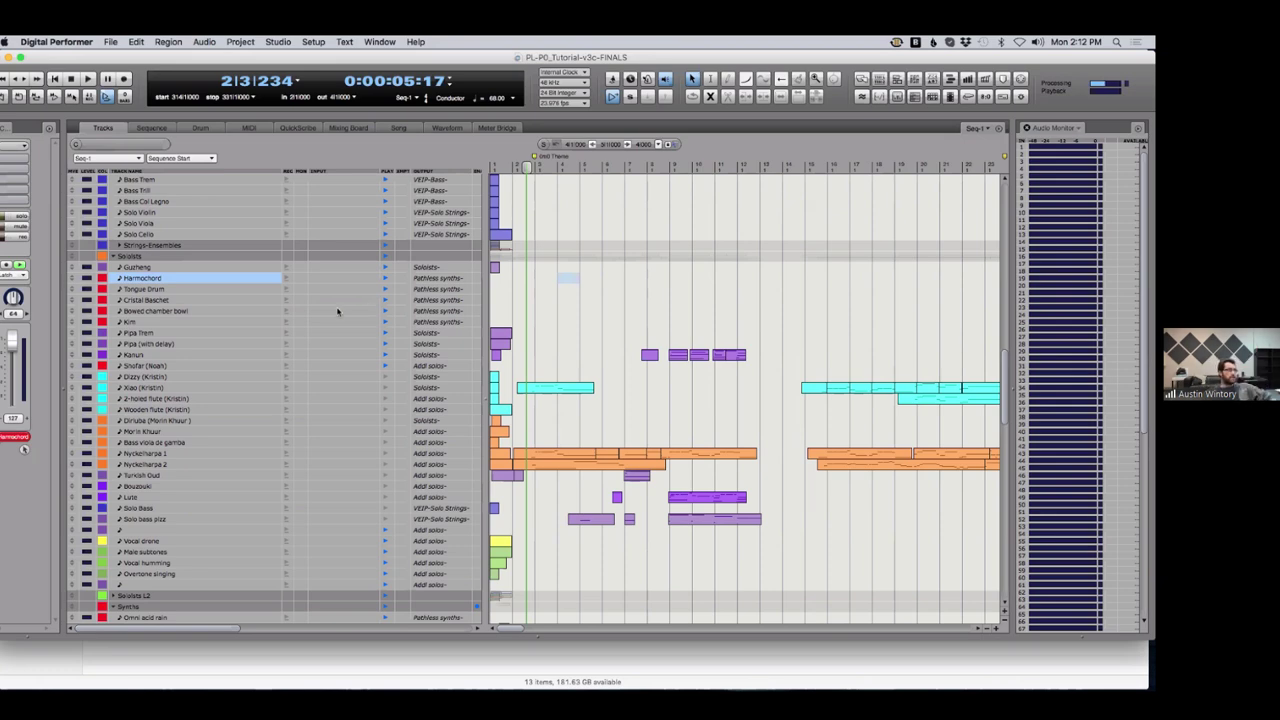
drag(180, 453, 180, 462)
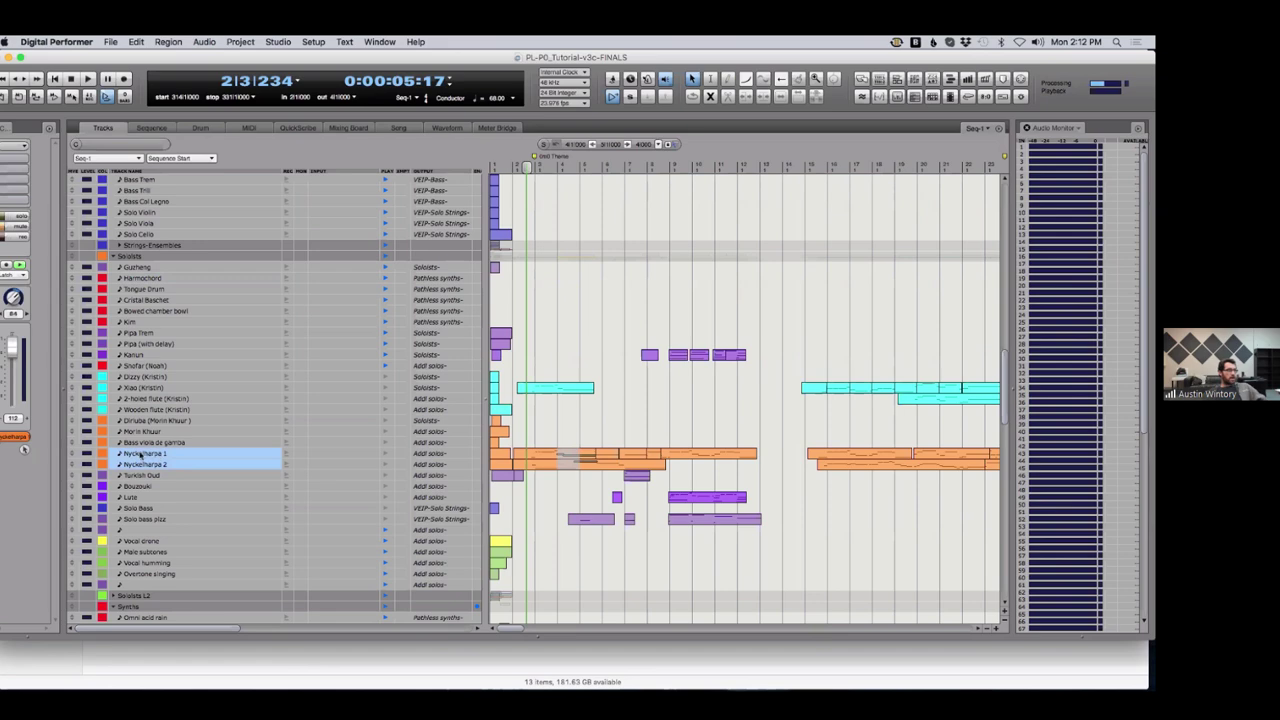
drag(147, 442, 178, 289)
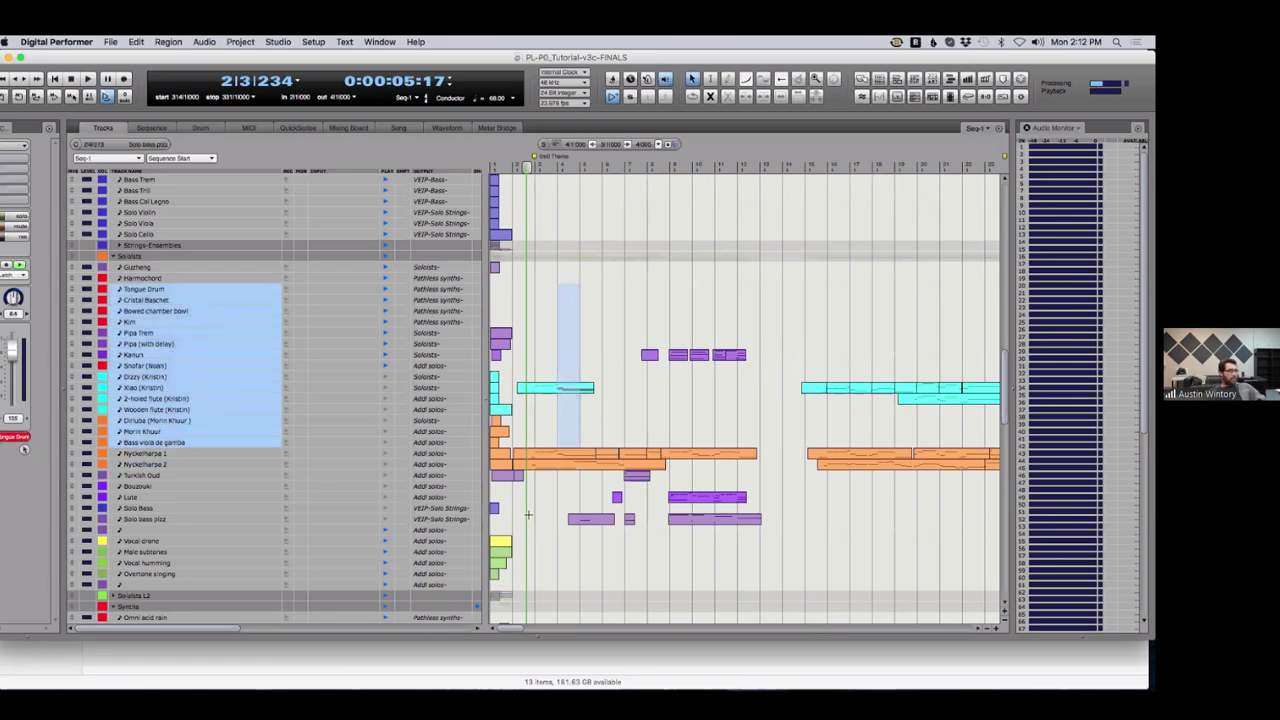
Select the vocal tracks from Vocal drone to Overtone singing in the Soloists folder
scroll(528, 514, down, 8)
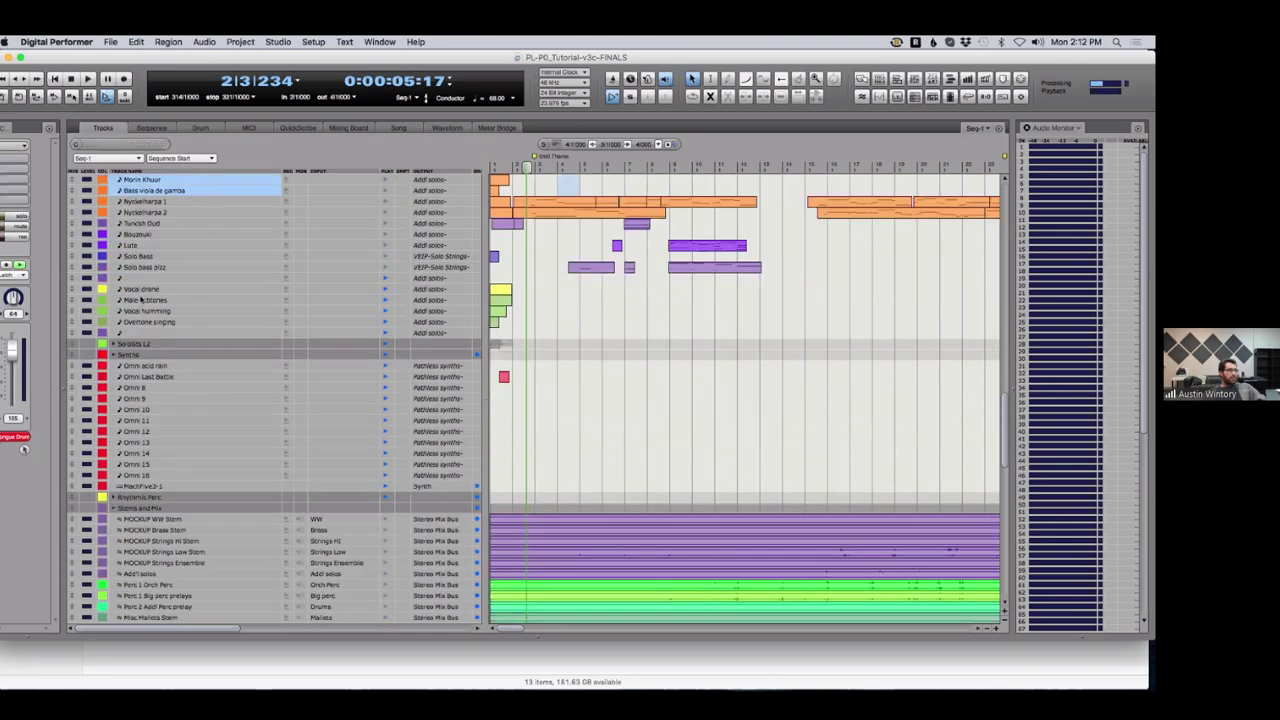
drag(155, 290, 163, 326)
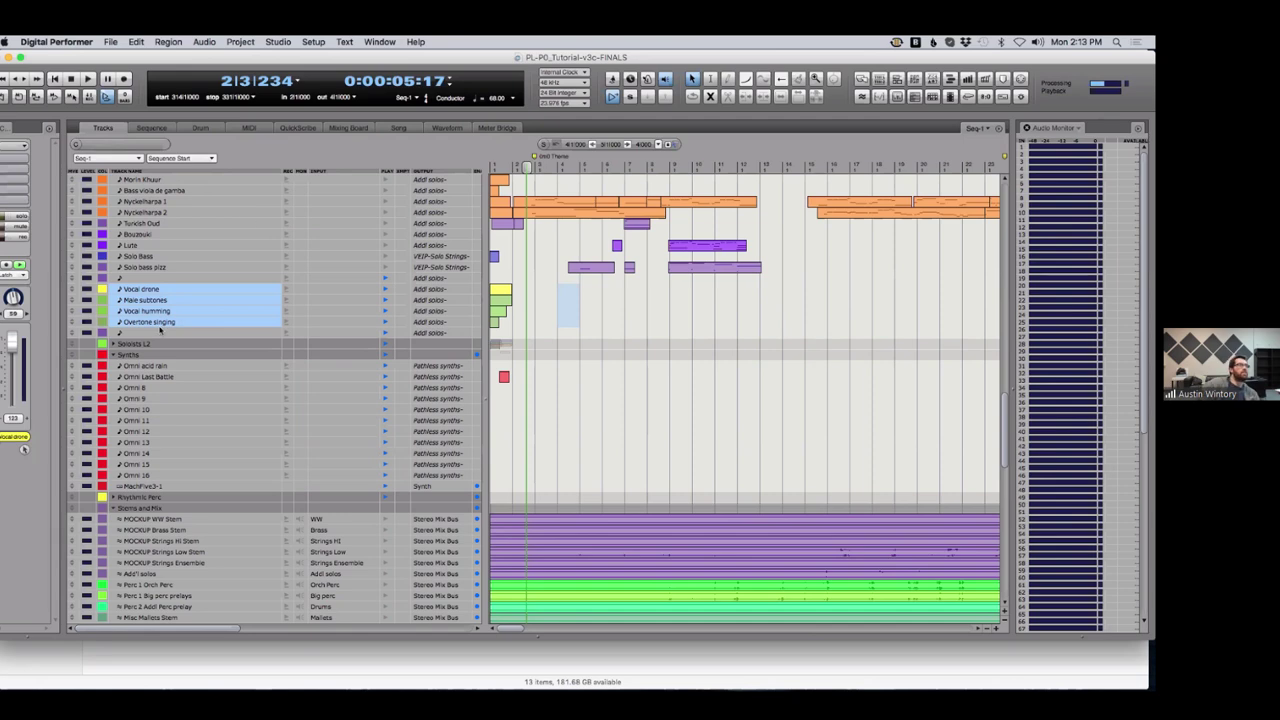
Review the copied soloist tracks in the Soloists L2 folder against the original Soloists tracks, and collapse Soloists L2
scroll(155, 395, down, 2)
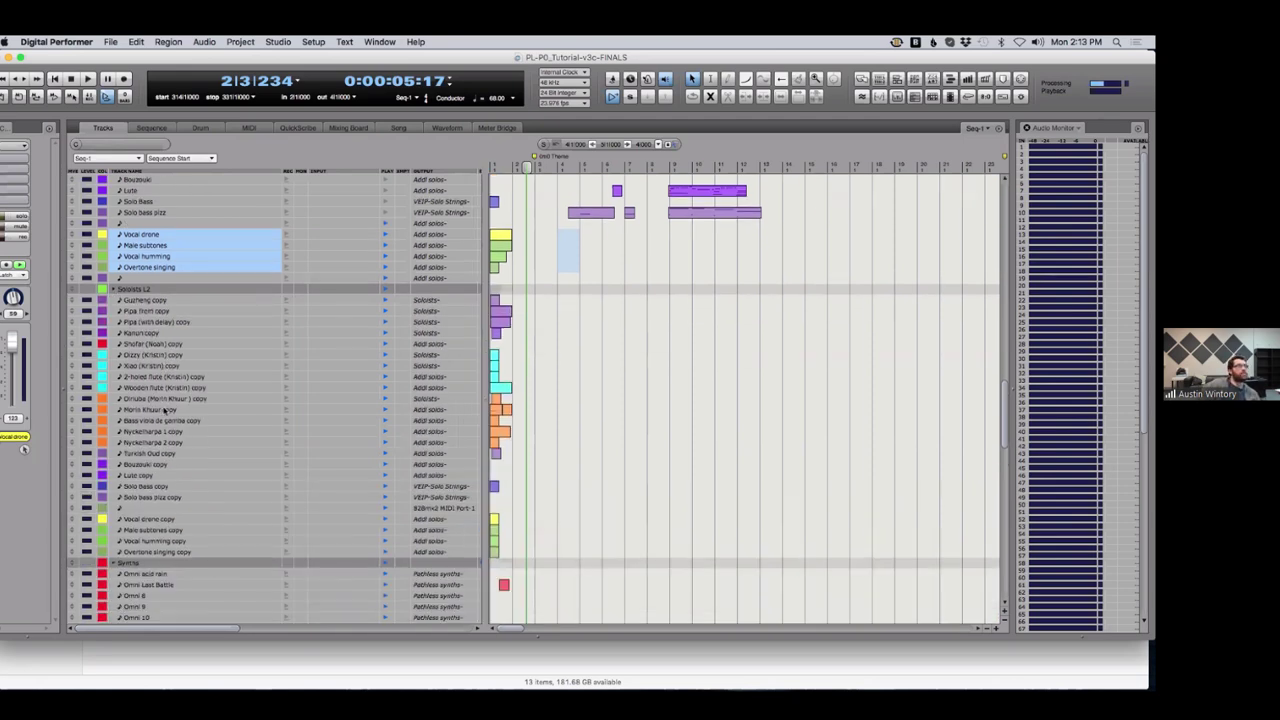
scroll(163, 410, up, 3)
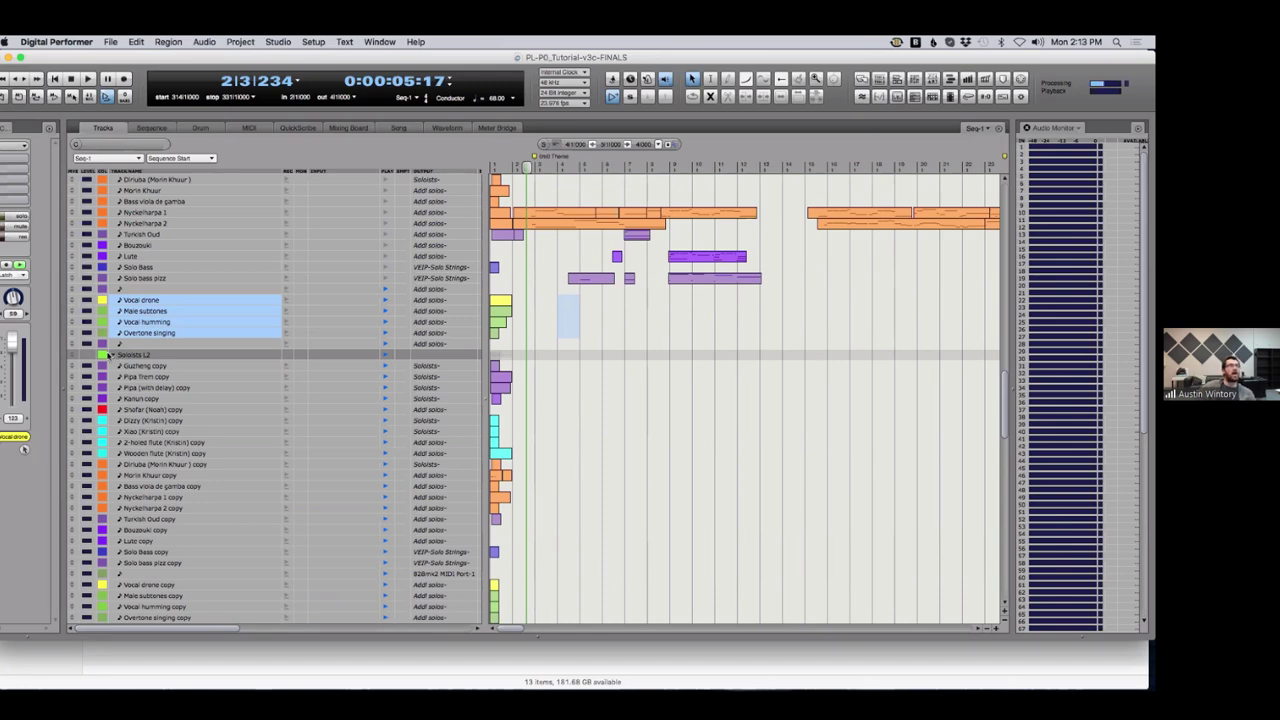
scroll(113, 359, up, 5)
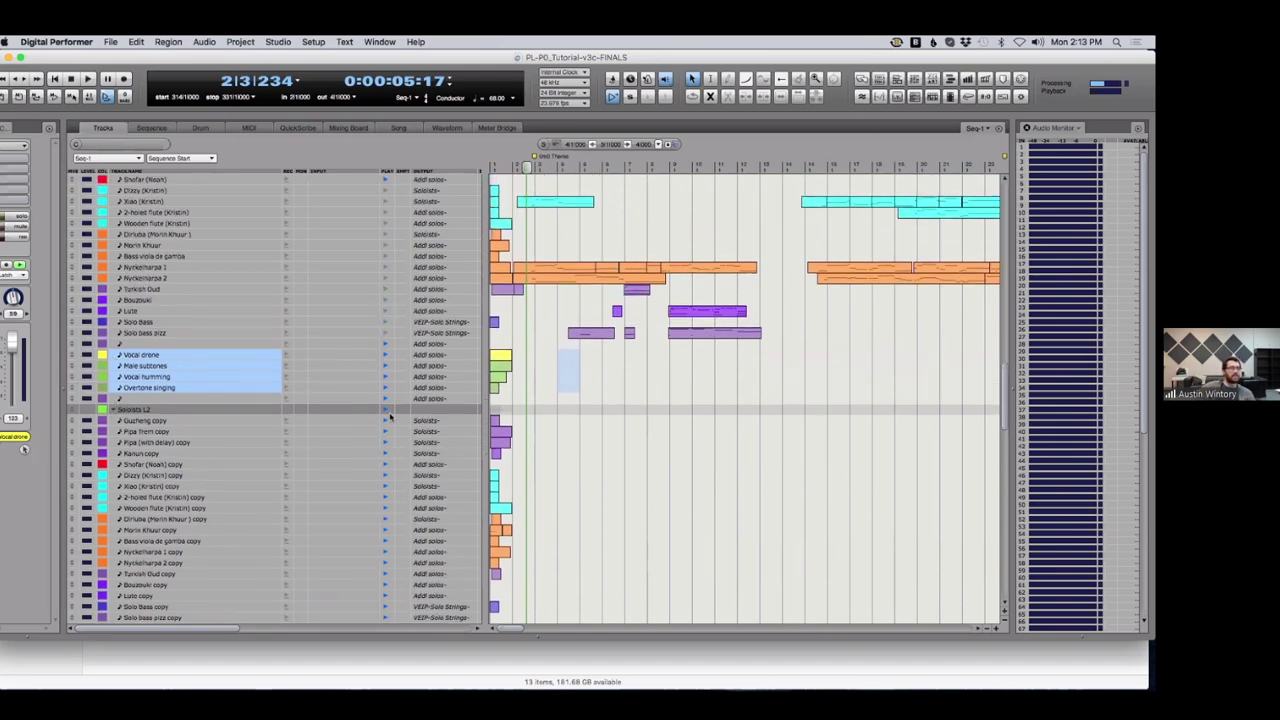
scroll(216, 384, down, 4)
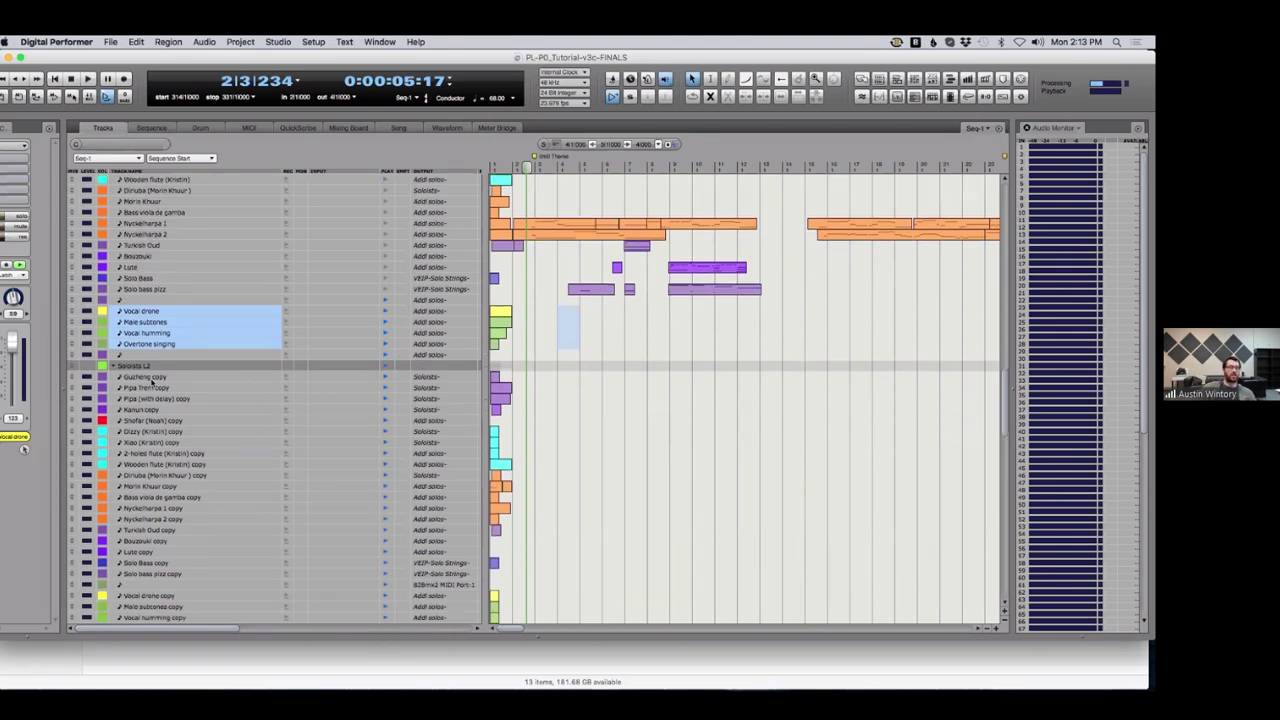
scroll(214, 384, up, 10)
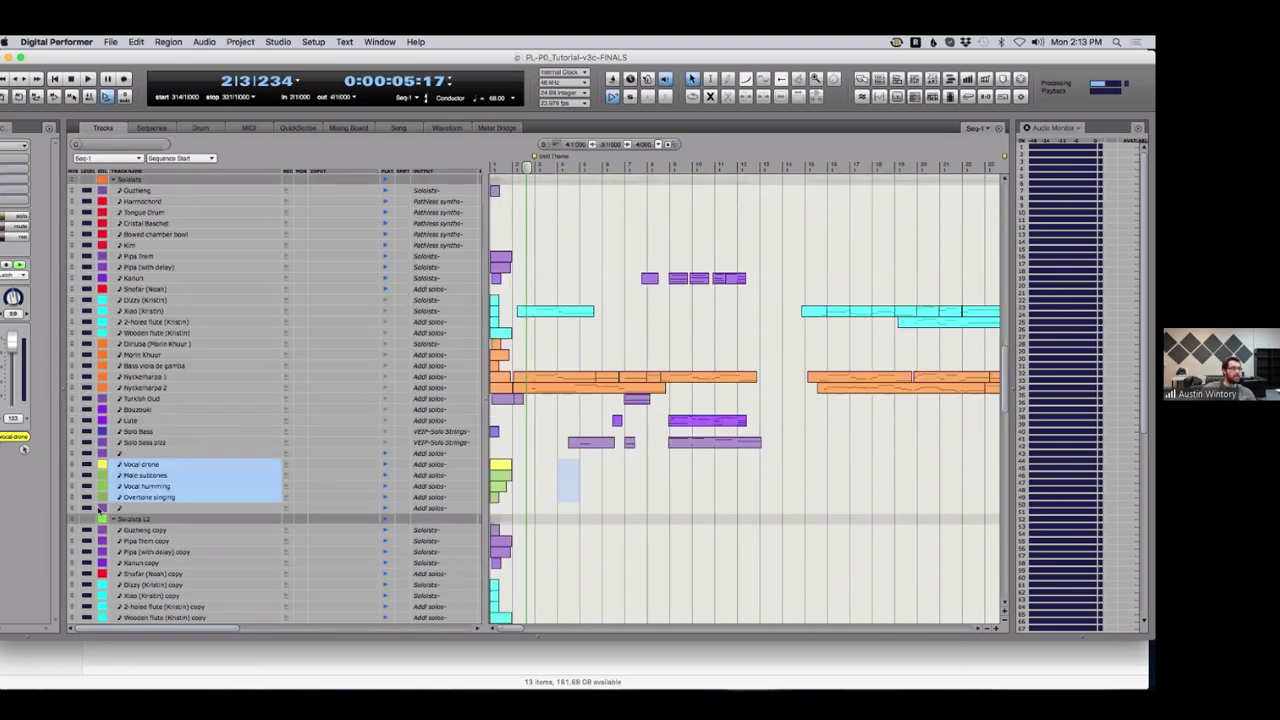
click(113, 596)
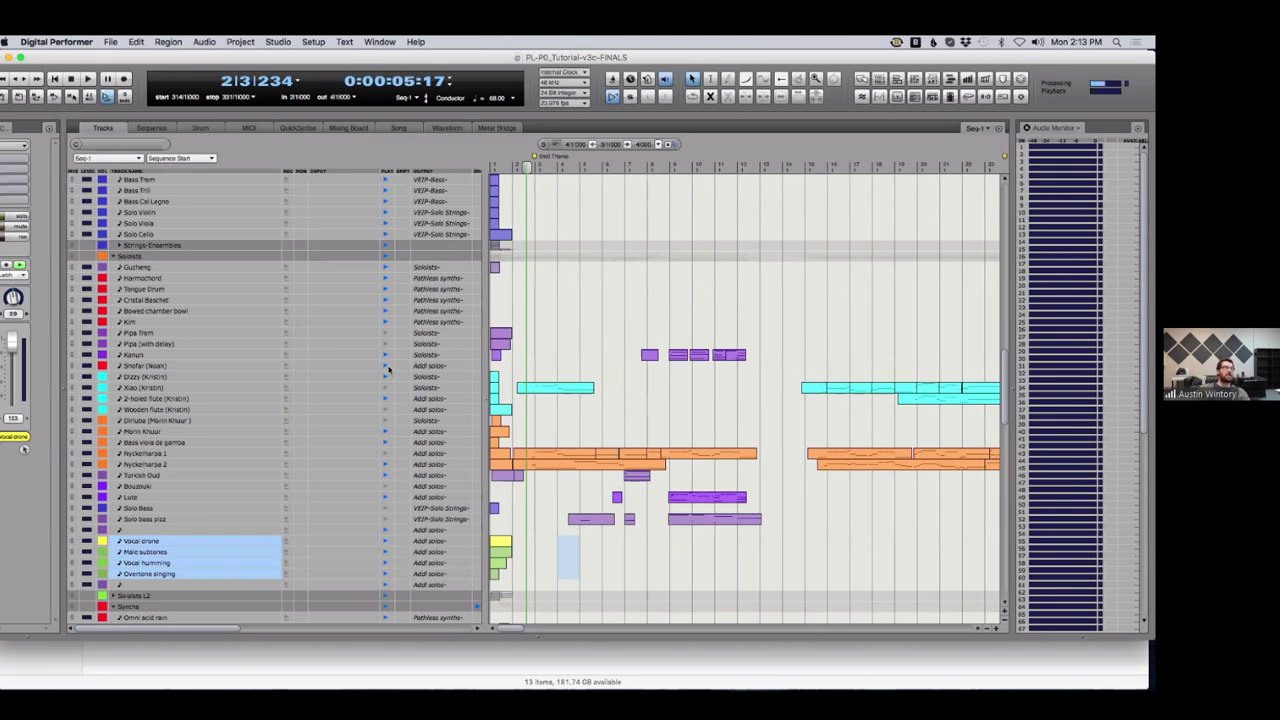
Collapse the Synths folder below Soloists L2
scroll(351, 440, down, 8)
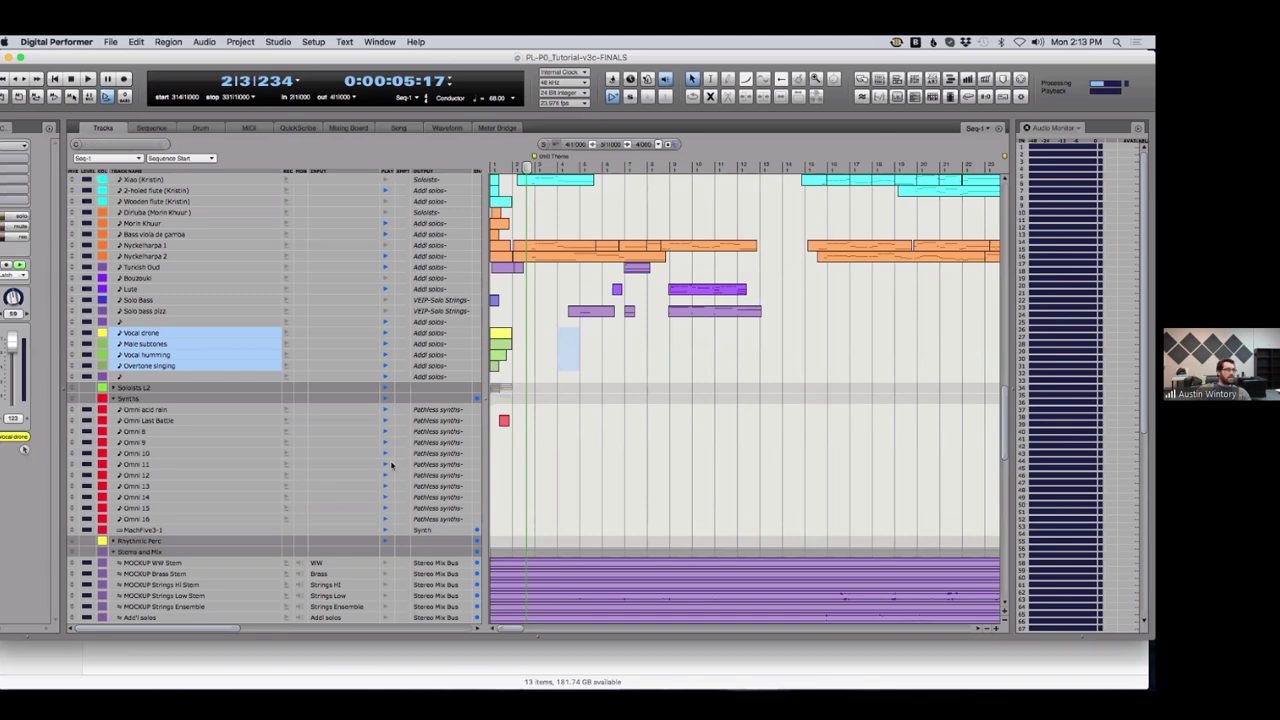
click(113, 398)
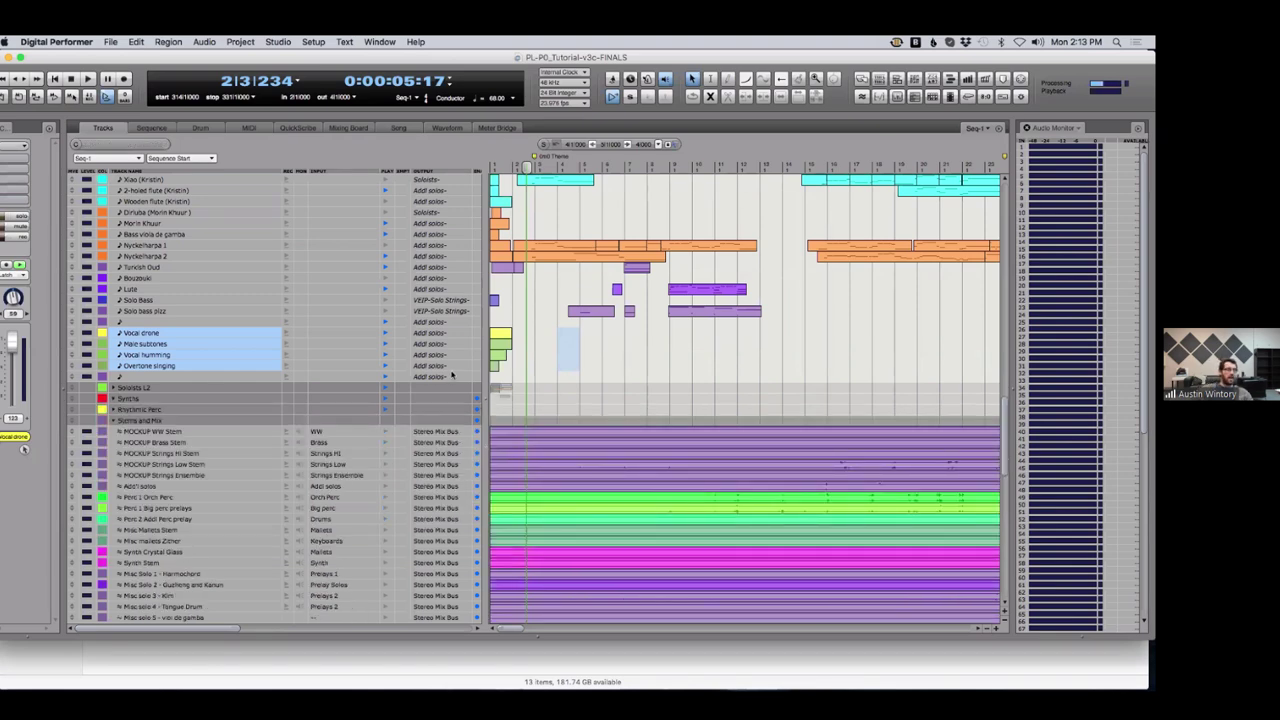
click(113, 398)
click(113, 398)
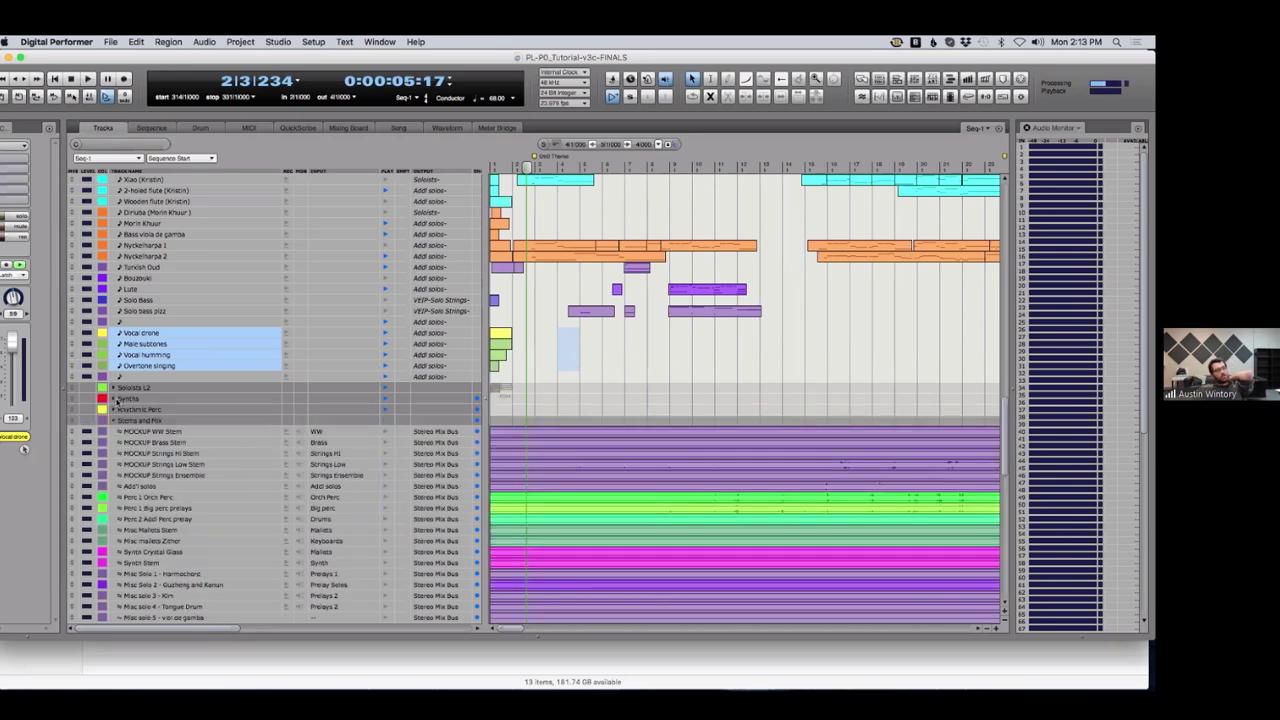
Expand the Rhythmic Perc folder to view its drum kit, taiko and Stylus tracks, and collapse it again
click(124, 411)
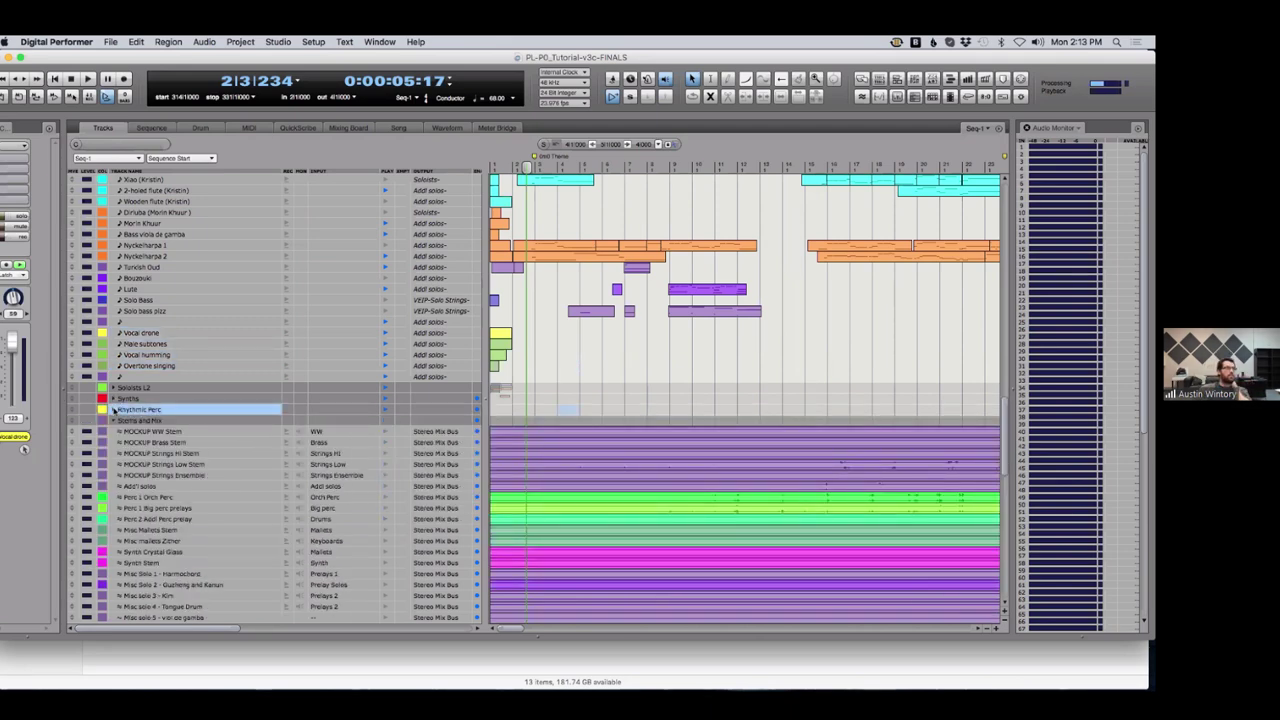
click(113, 409)
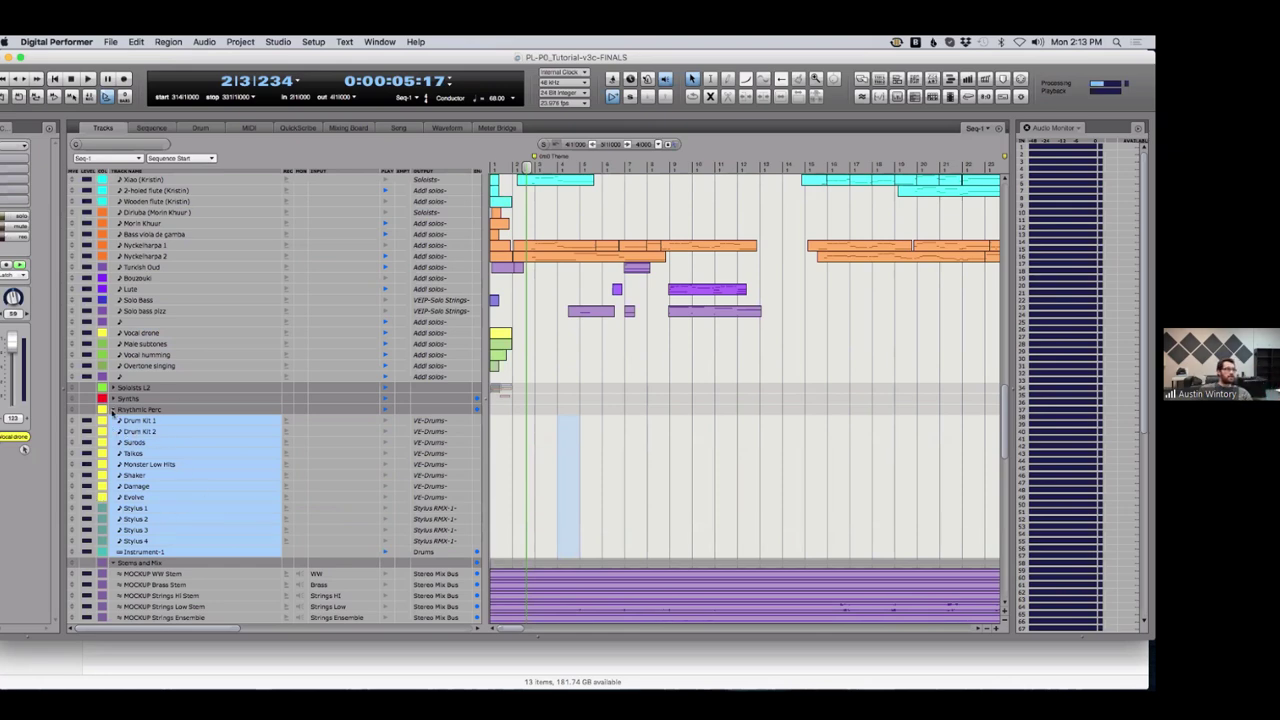
click(113, 409)
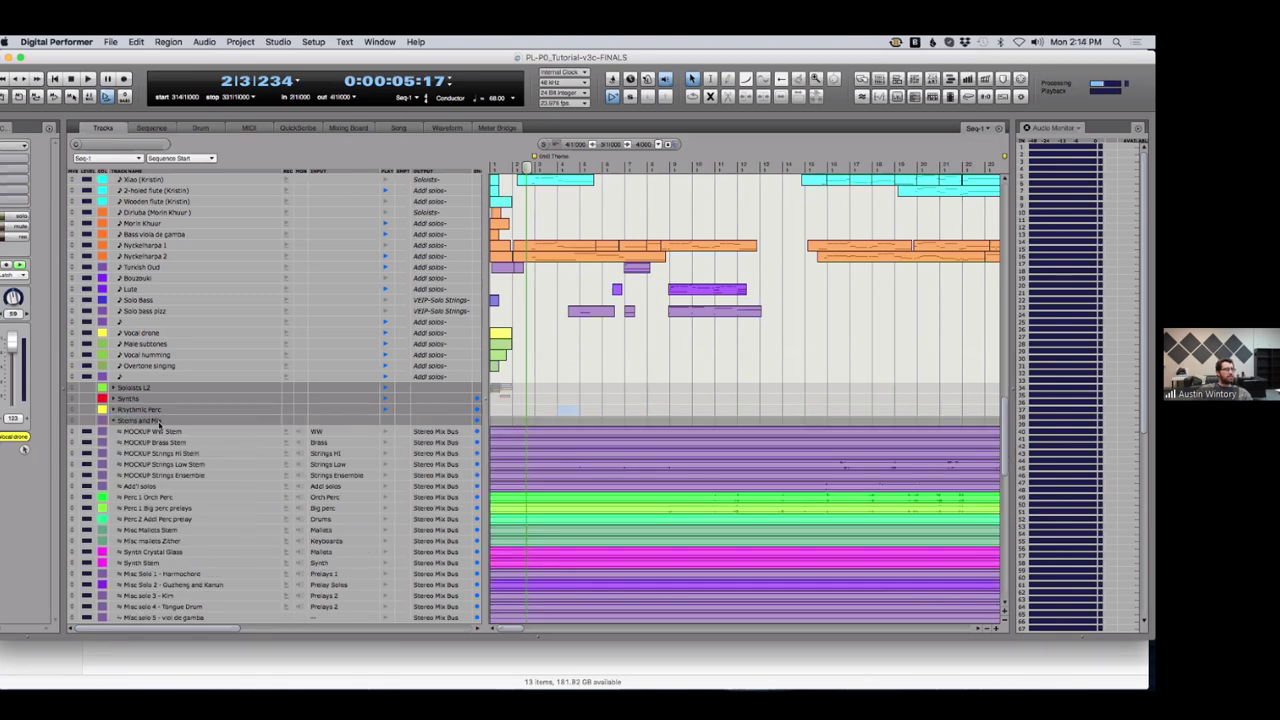
Expand the VEPro Returns folder and widen the track list to show the output assignments of its returns
scroll(115, 440, down, 10)
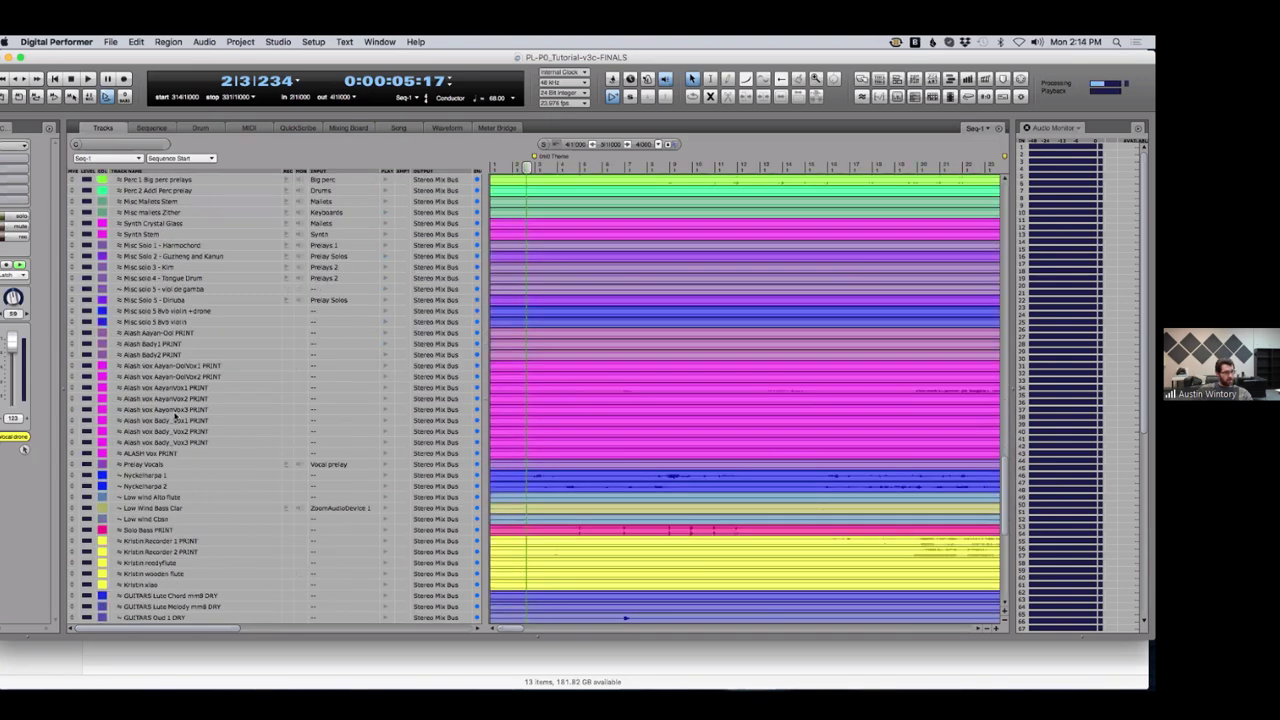
scroll(175, 413, down, 10)
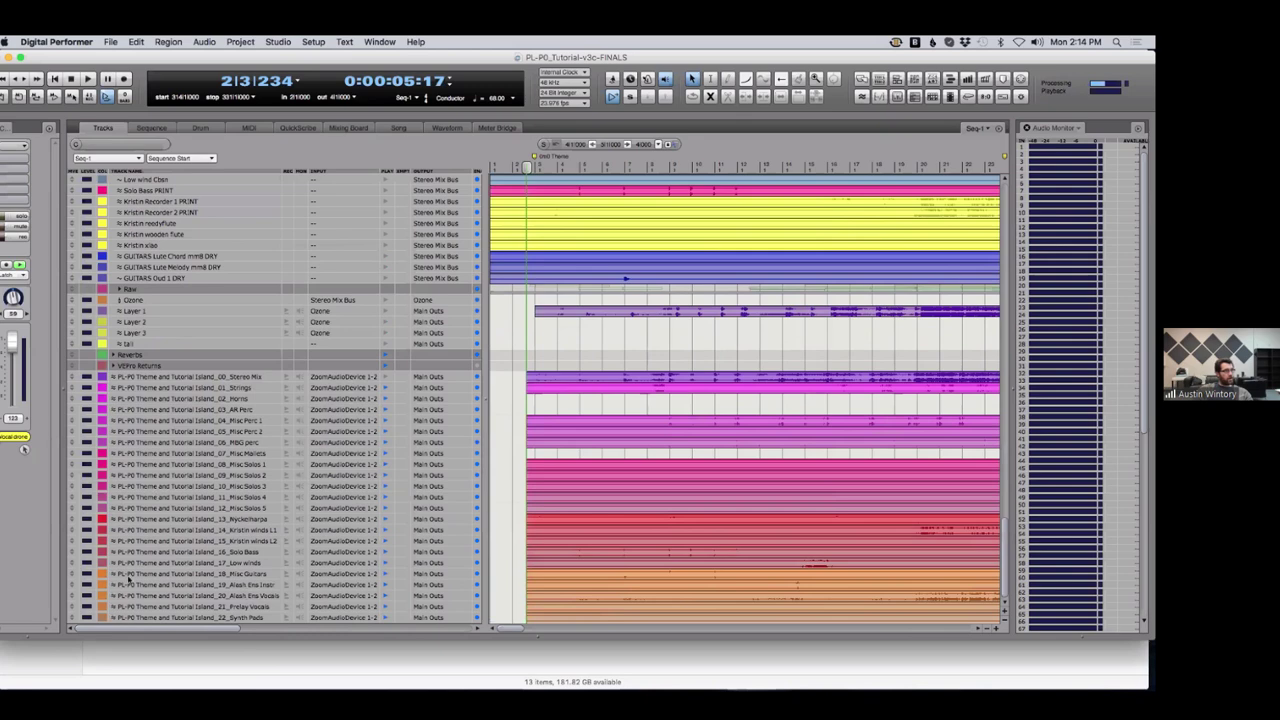
click(113, 366)
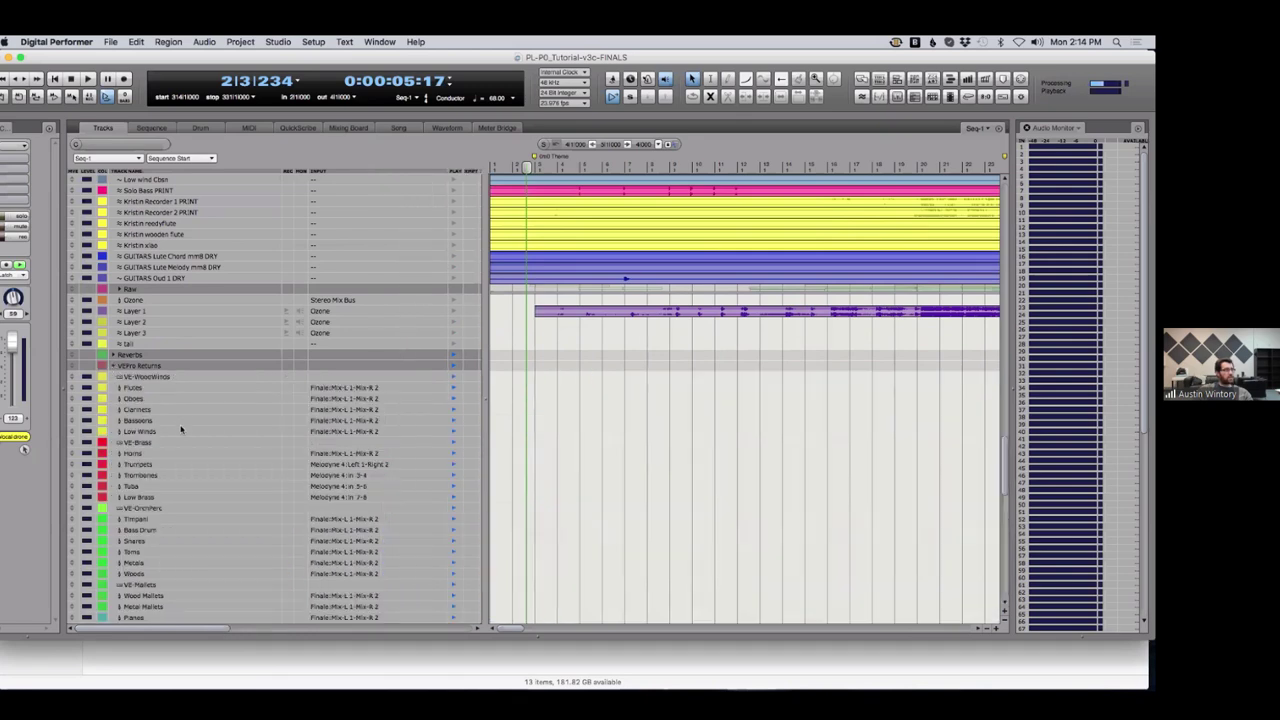
scroll(185, 415, down, 4)
scroll(163, 398, down, 3)
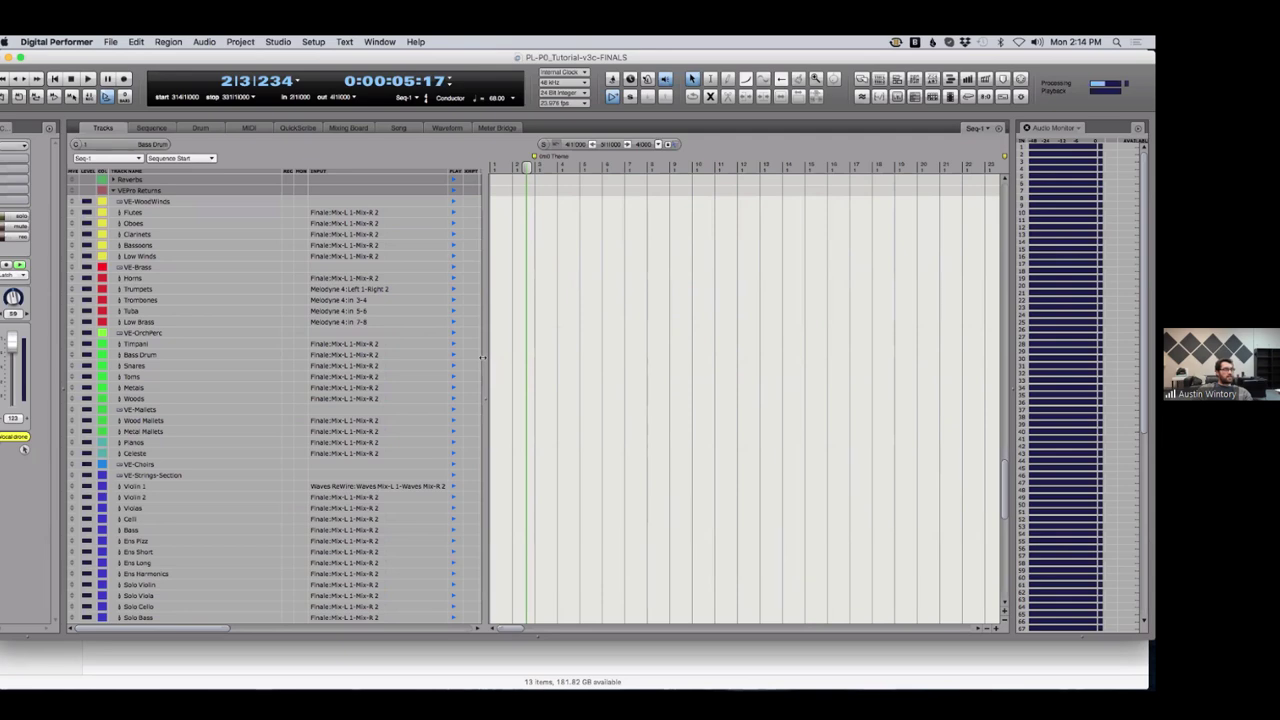
drag(576, 366, 578, 366)
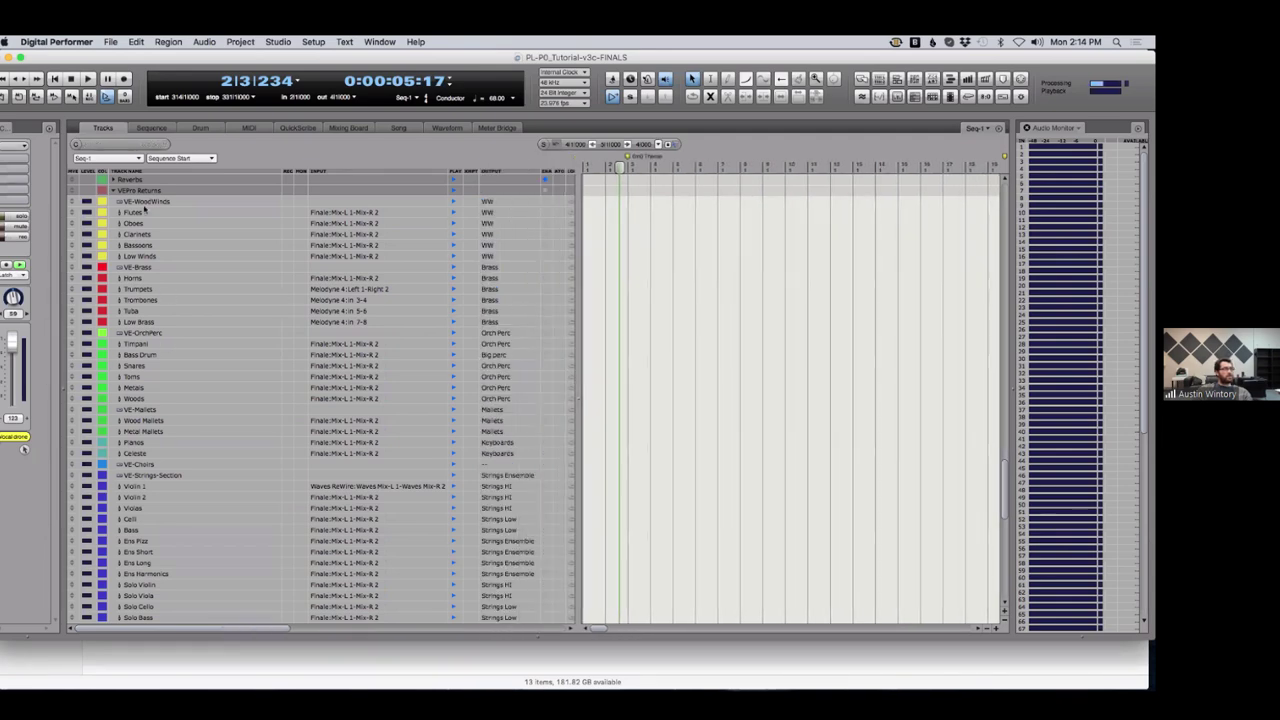
Highlight the returns from VE-WoodWinds to Low Winds together, and select individual woodwind returns from Flutes to Low Winds
drag(148, 204, 165, 261)
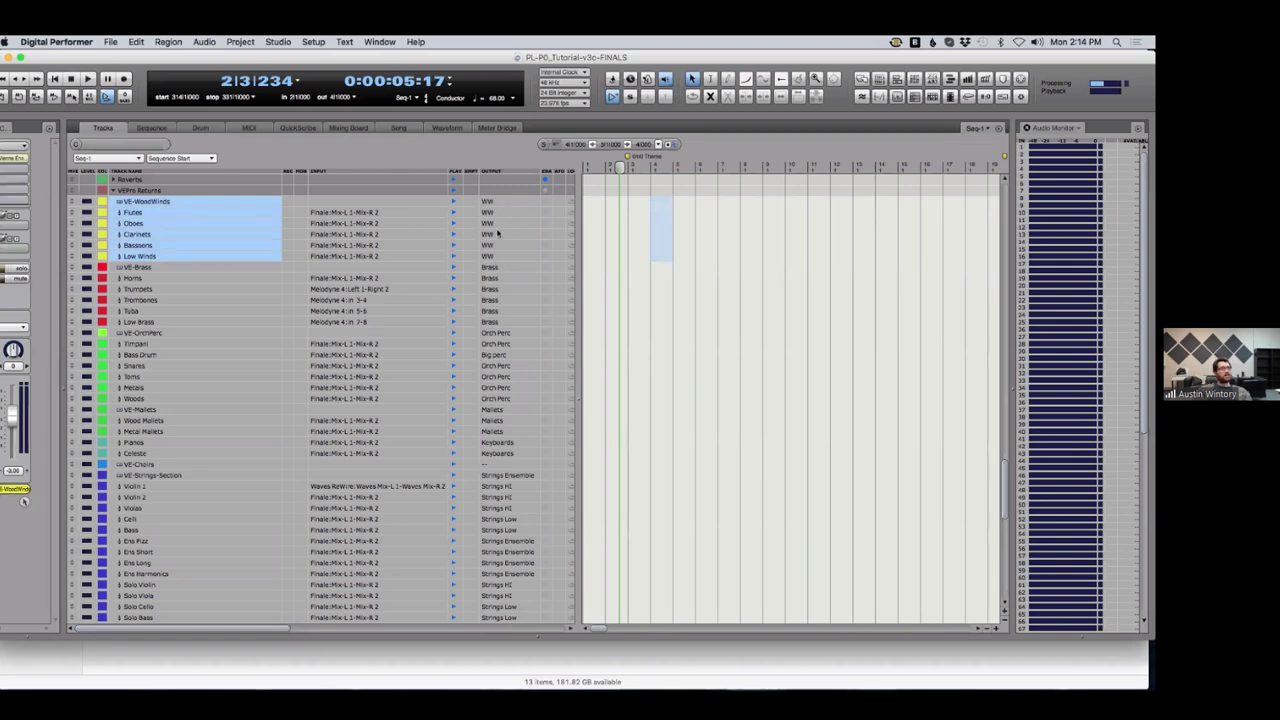
click(160, 213)
click(165, 235)
click(165, 245)
click(166, 257)
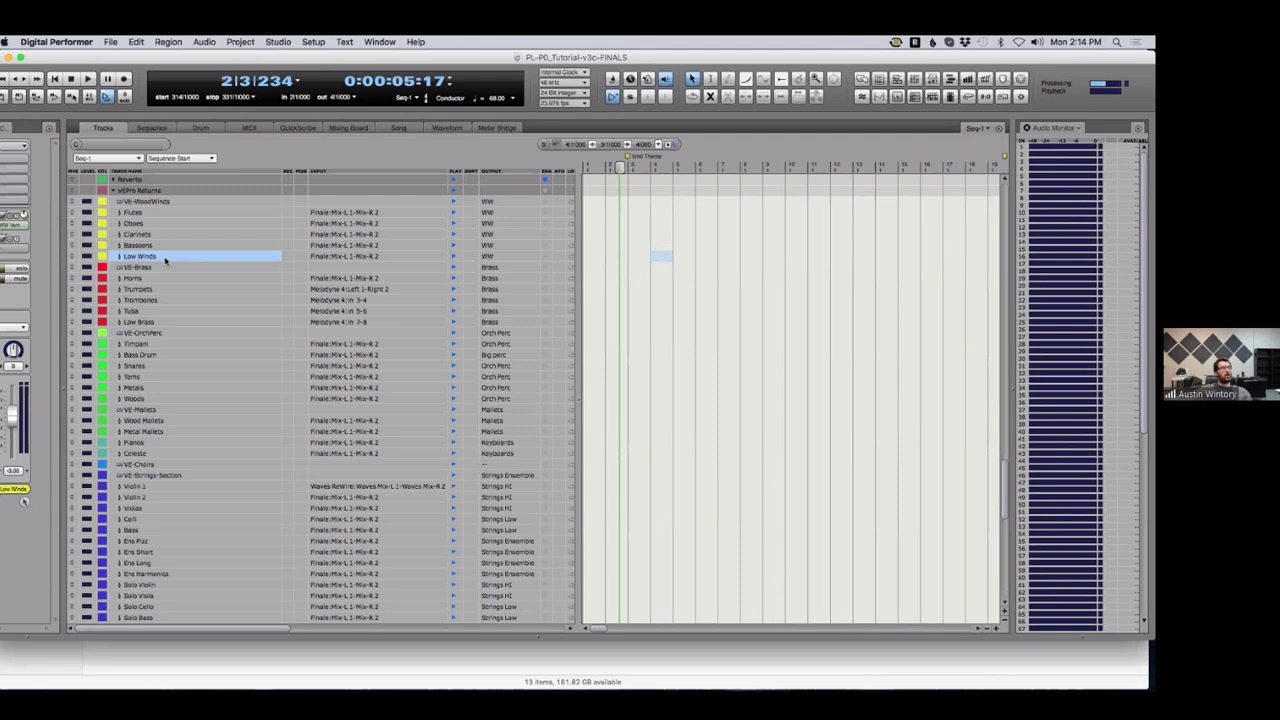
Highlight the returns from Trumpets to Metals and review the remaining VEPro returns for strings, drums, synths and solos
drag(155, 289, 185, 390)
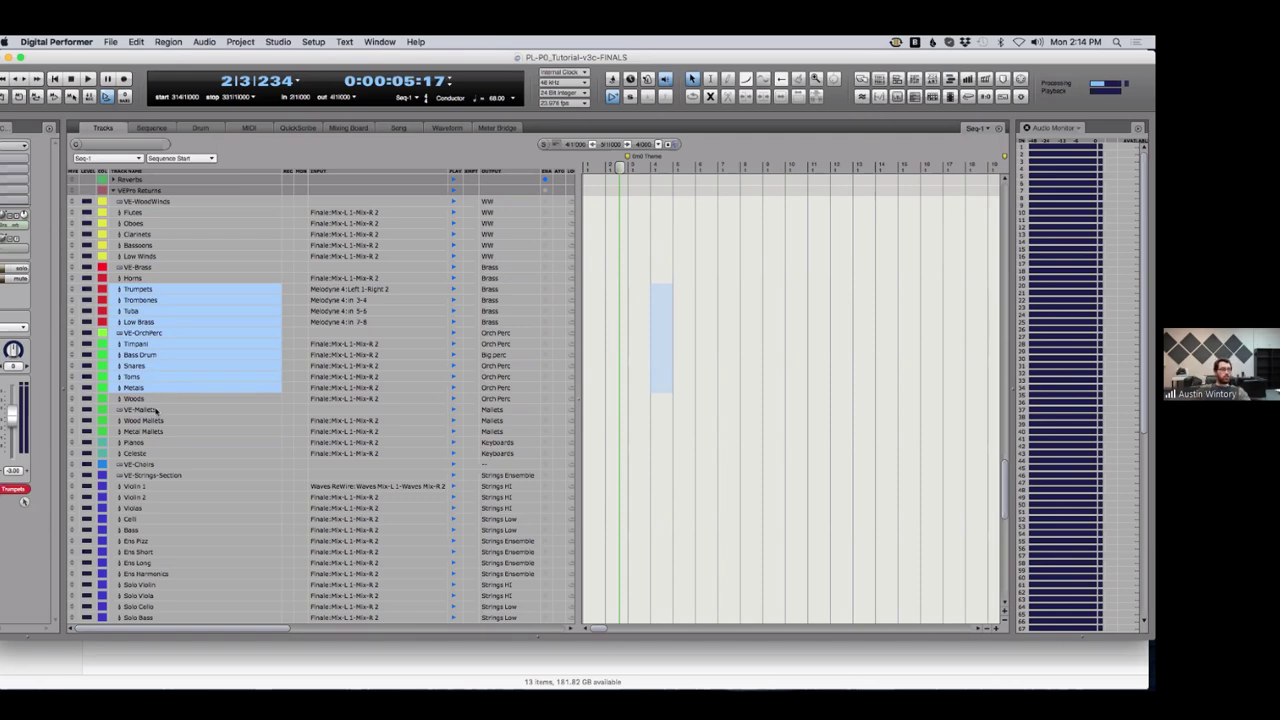
scroll(160, 490, down, 6)
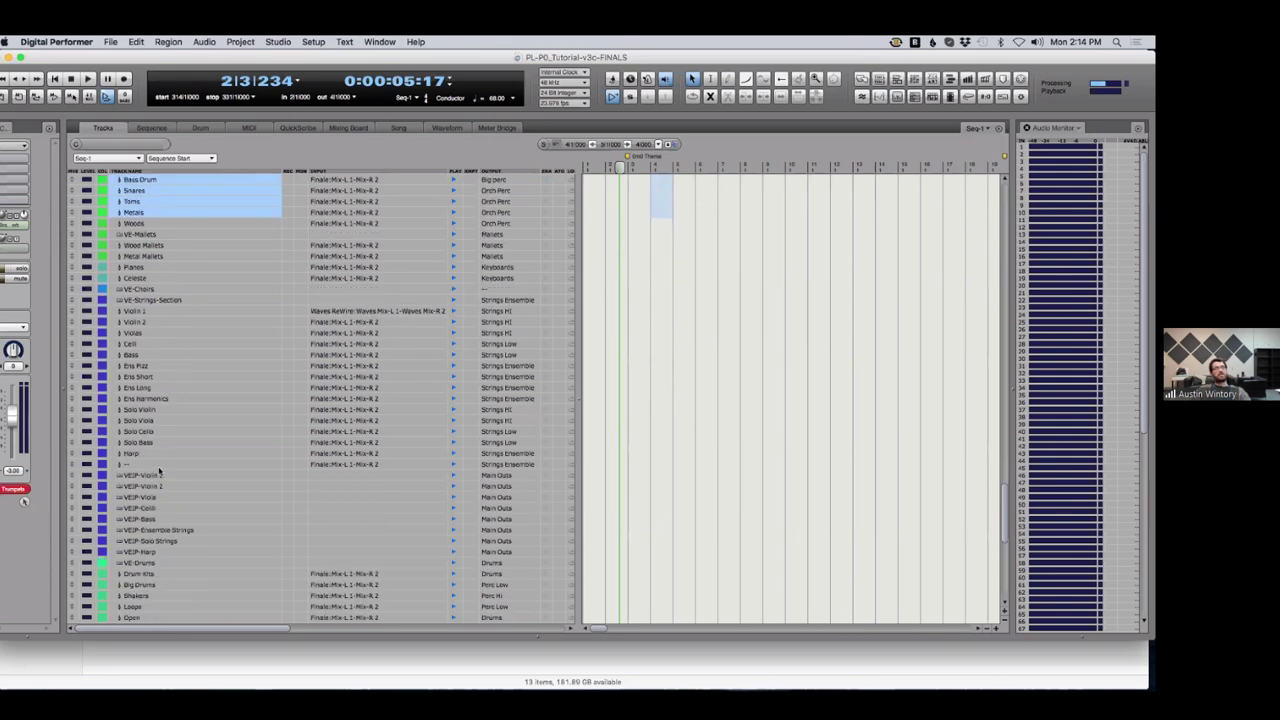
scroll(160, 475, down, 12)
scroll(170, 478, up, 15)
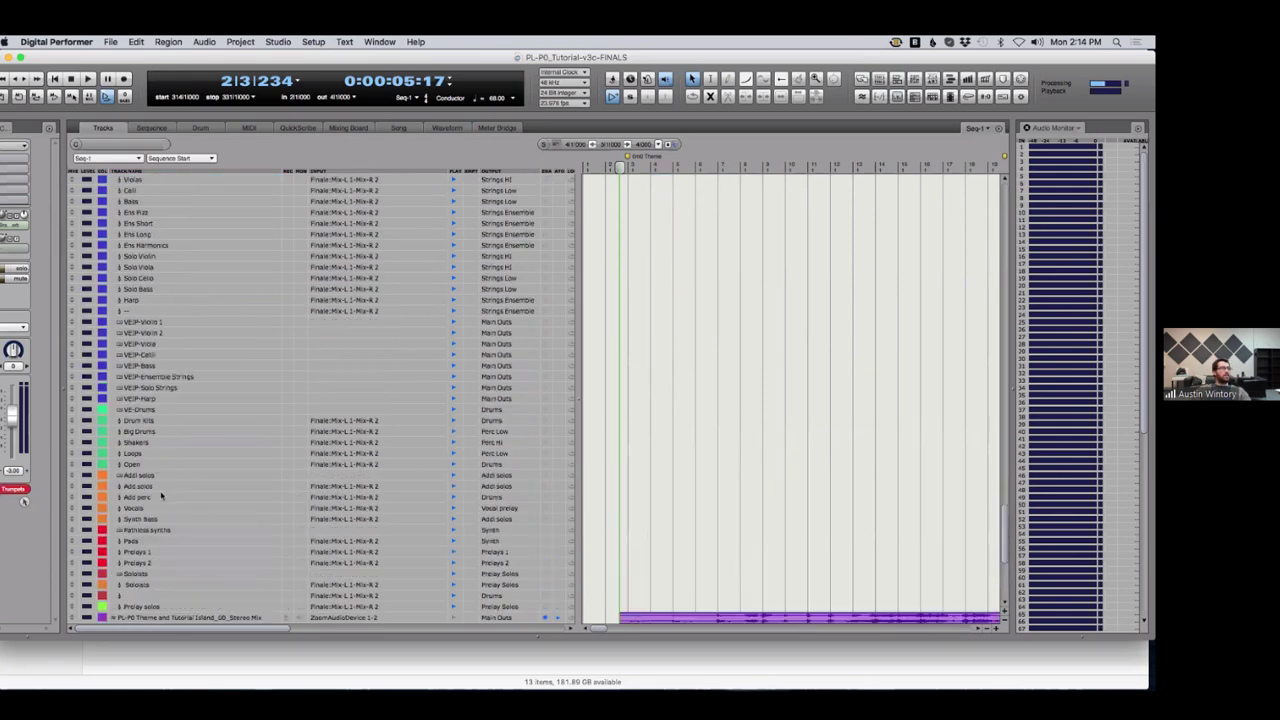
scroll(513, 348, down, 2)
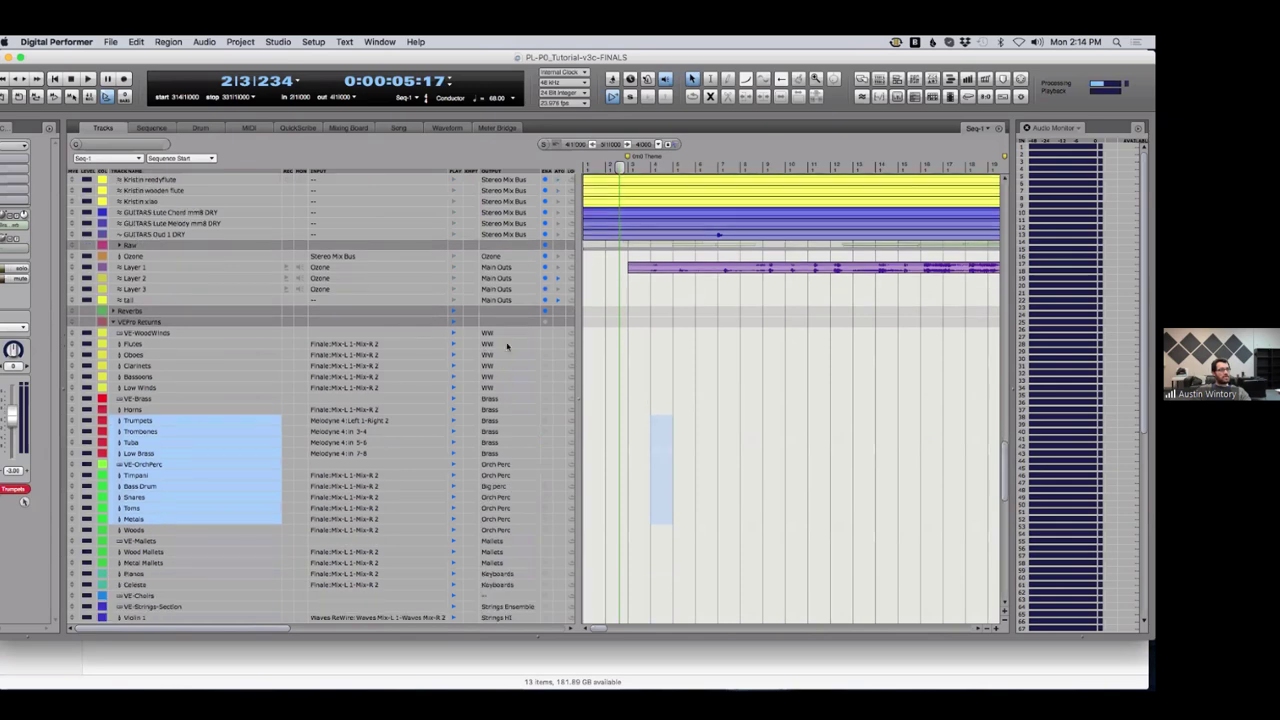
Select the Flutes return, expand the Reverbs folder, and view the WW Verb track's FabFilter Pro-R plug-in settings
click(156, 344)
click(114, 311)
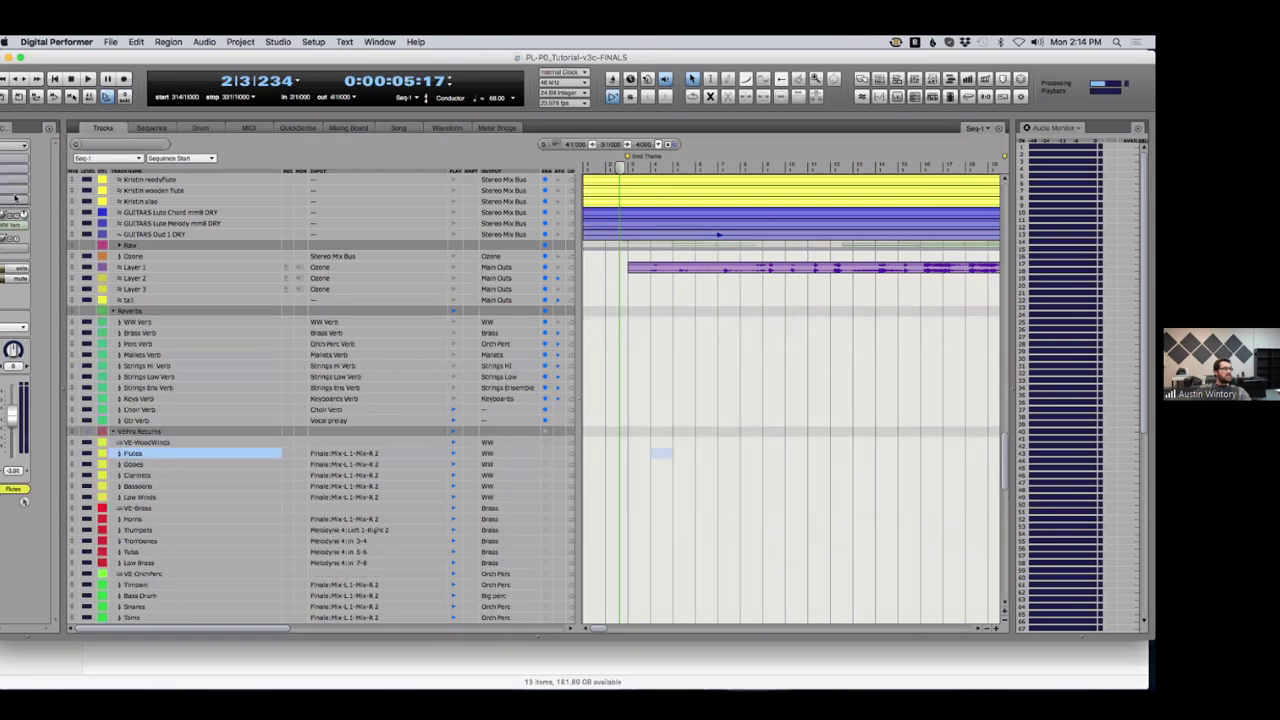
click(148, 325)
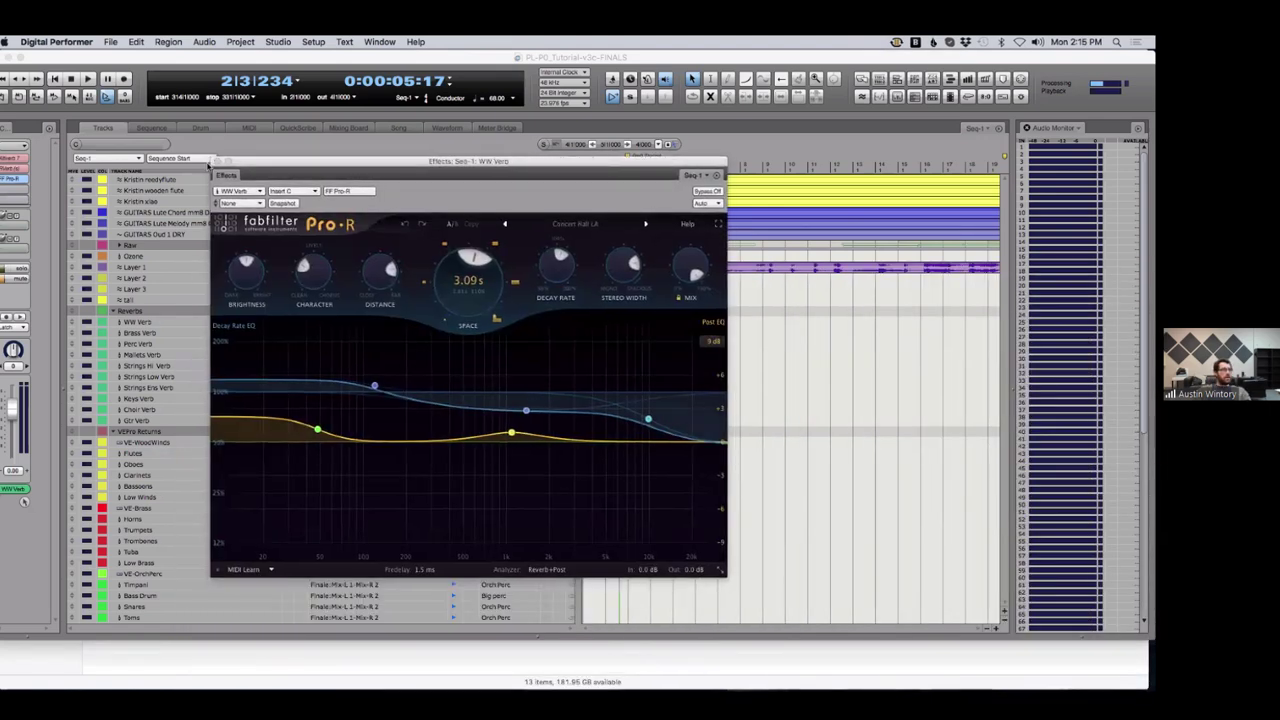
click(217, 162)
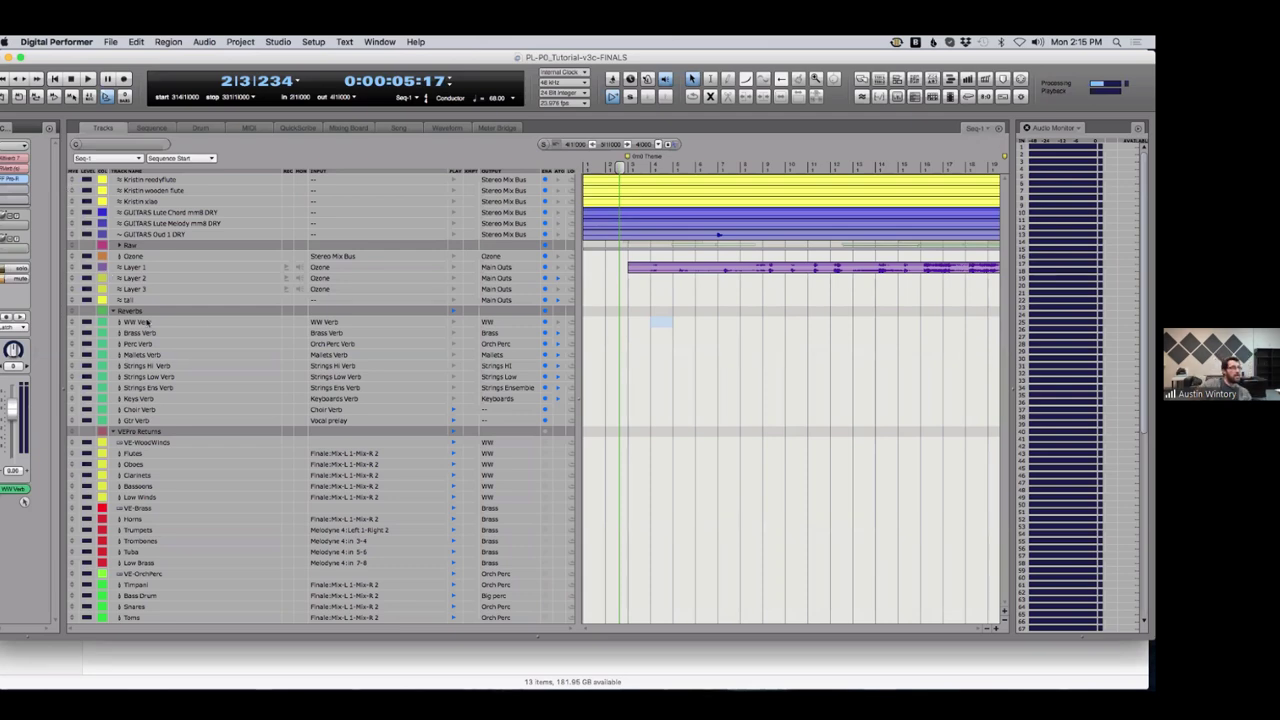
Highlight the reverb tracks from Brass Verb to Gtr Verb, and collapse the Reverbs folder
drag(150, 333, 200, 425)
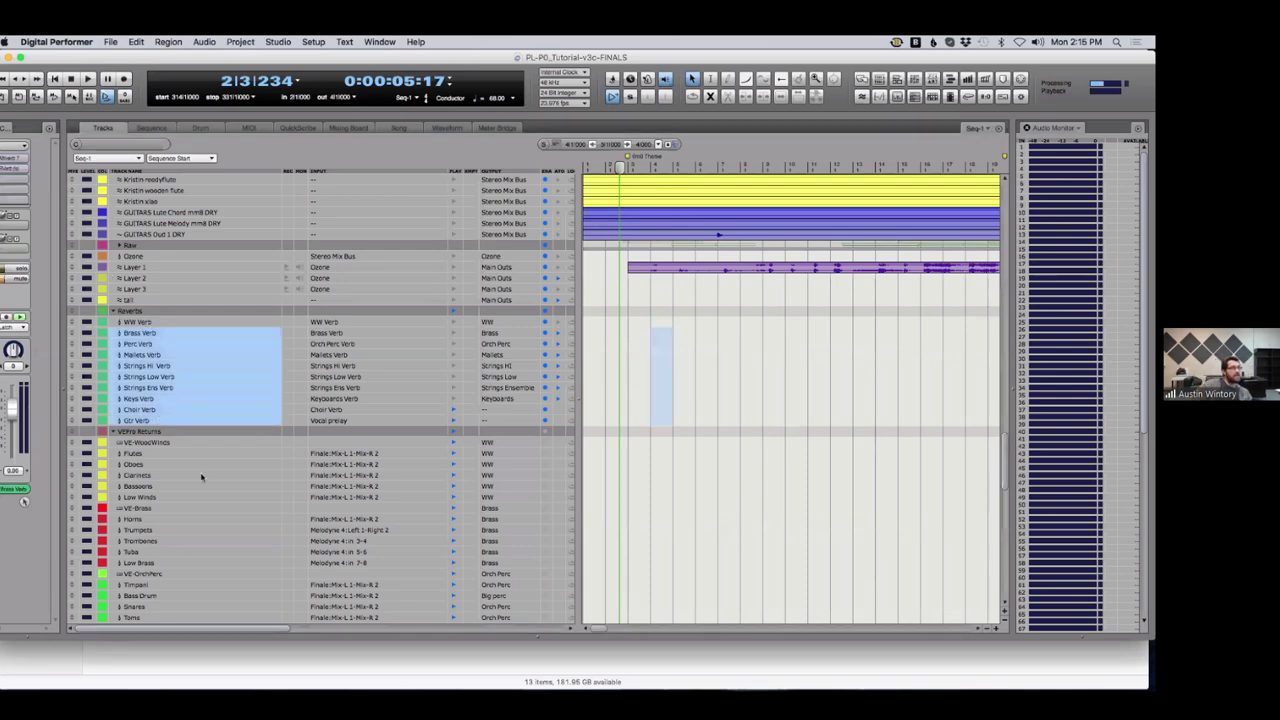
click(113, 311)
Examine the Stems and Mix folder's tracks, from the mockup stems and percussion to the solo, vocal and guitar prints
scroll(190, 428, up, 5)
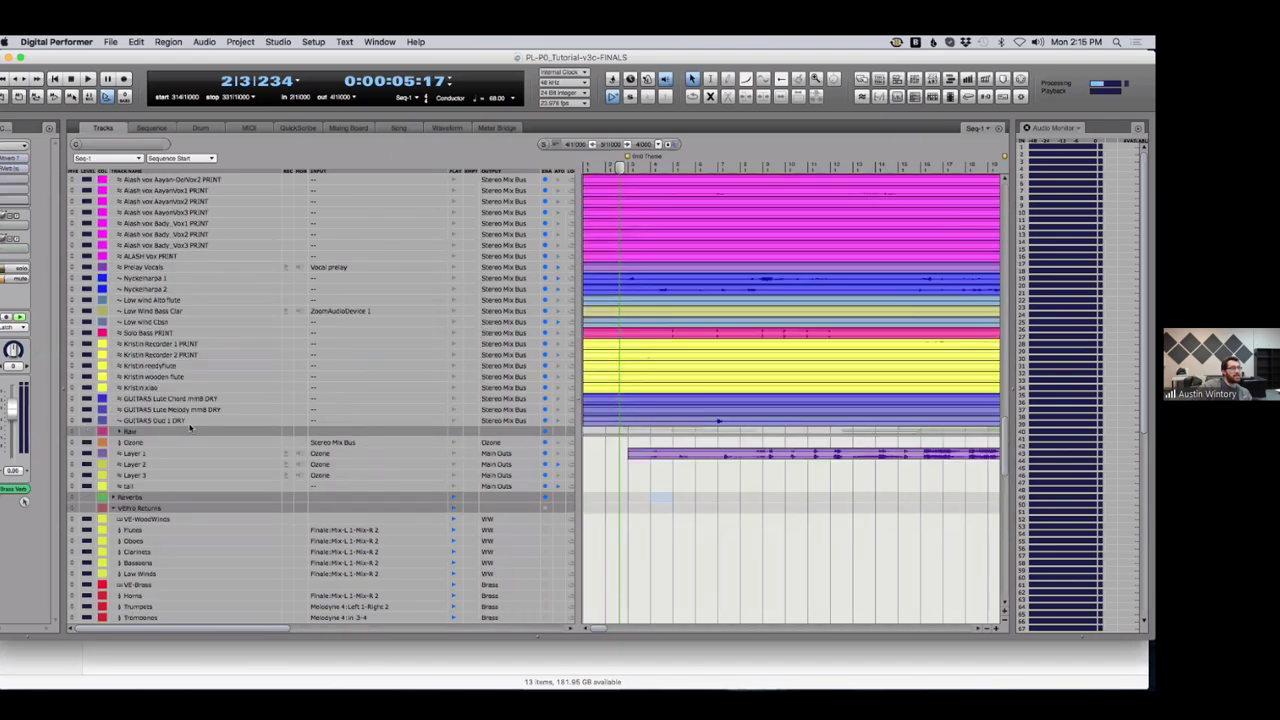
scroll(190, 428, up, 10)
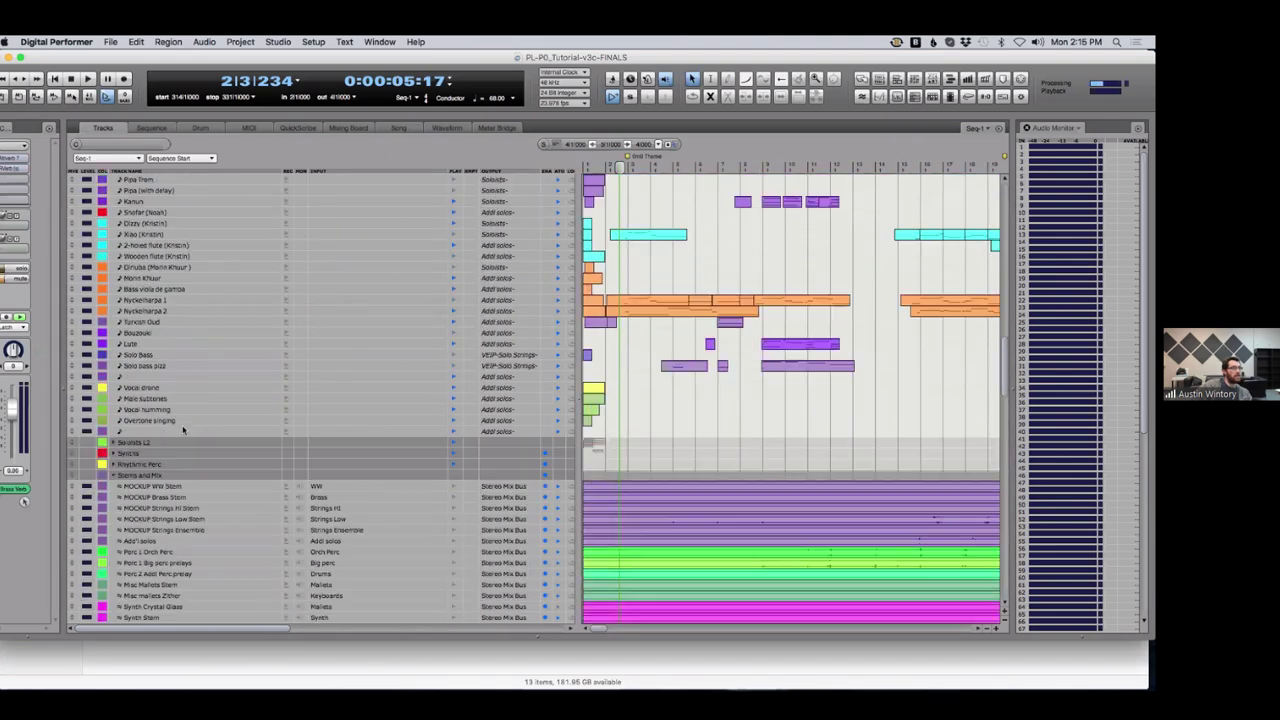
scroll(160, 440, down, 4)
drag(160, 431, 160, 585)
scroll(643, 265, down, 3)
click(643, 265)
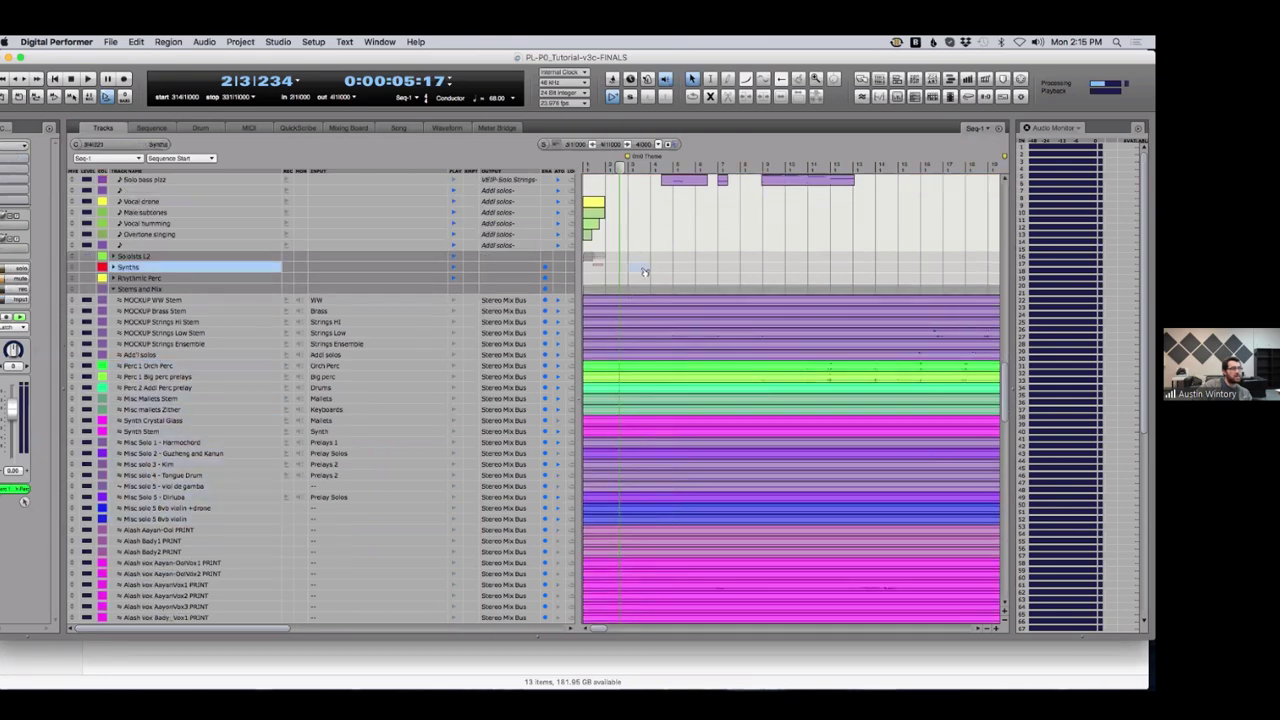
scroll(353, 528, down, 3)
scroll(340, 535, down, 6)
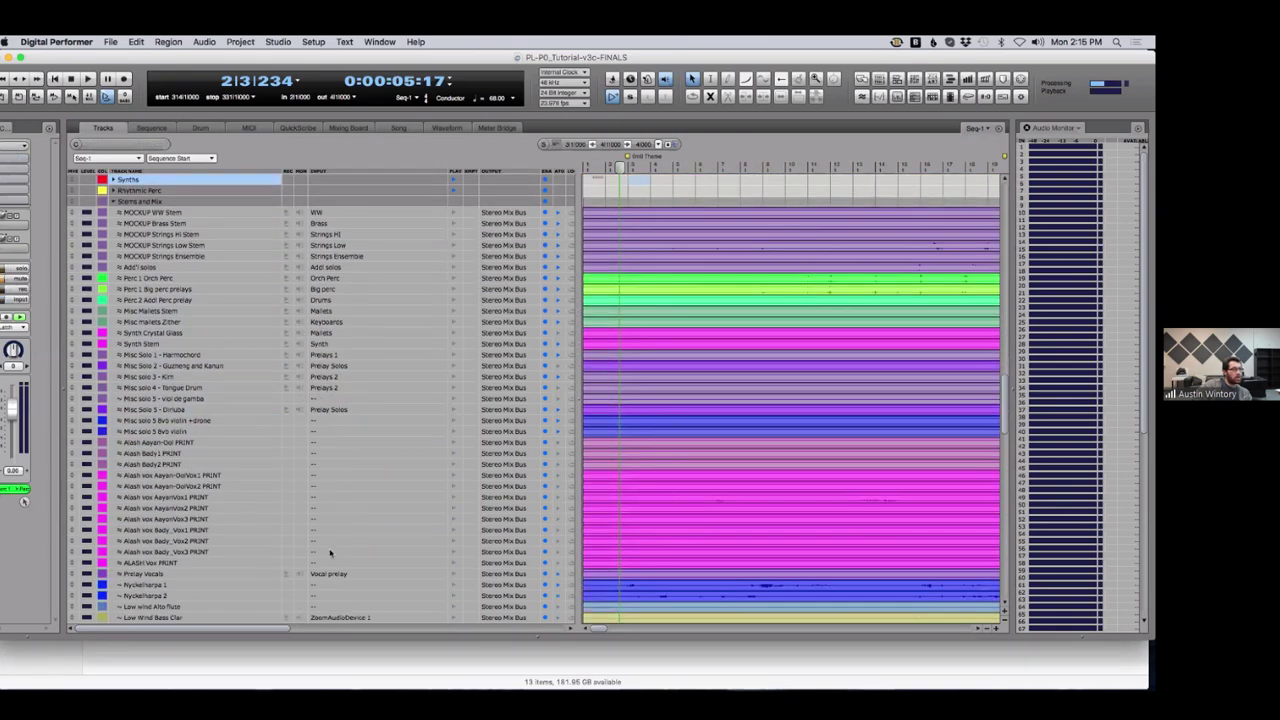
scroll(322, 549, down, 3)
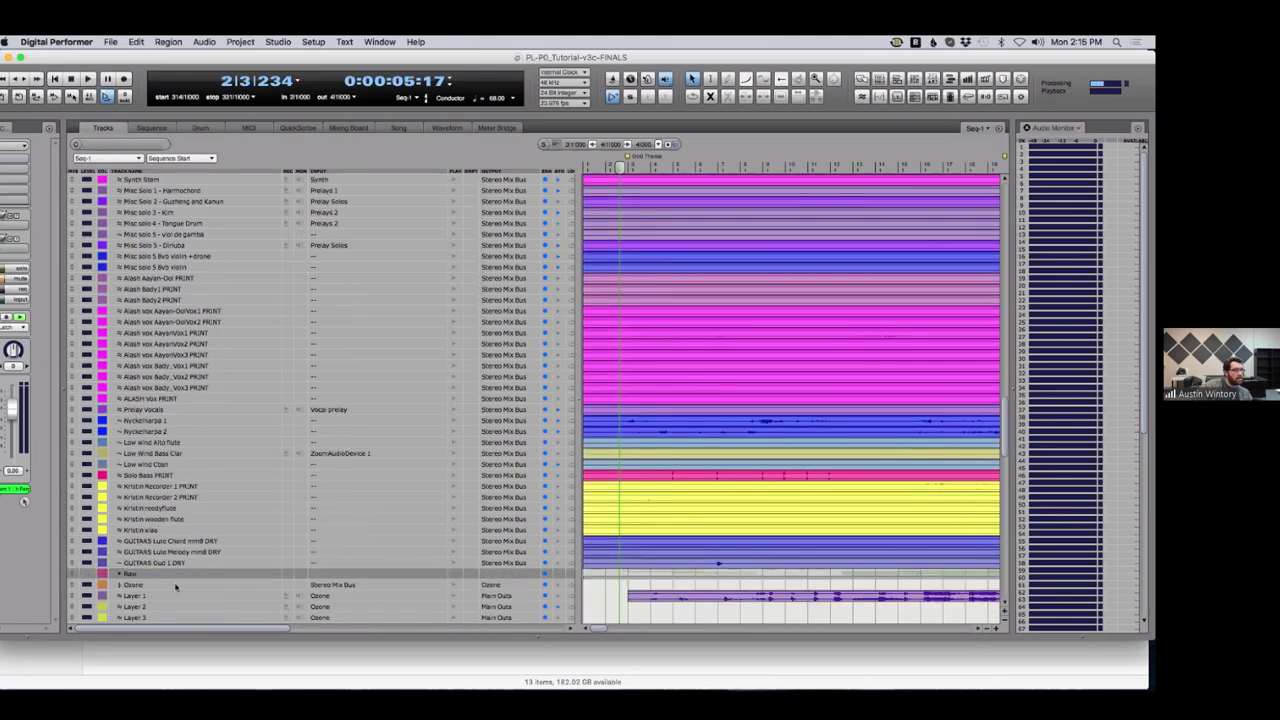
Collapse the VEPro Returns folder and return to the printed solo and vocal tracks in Stems and Mix
click(453, 585)
text(tuba)
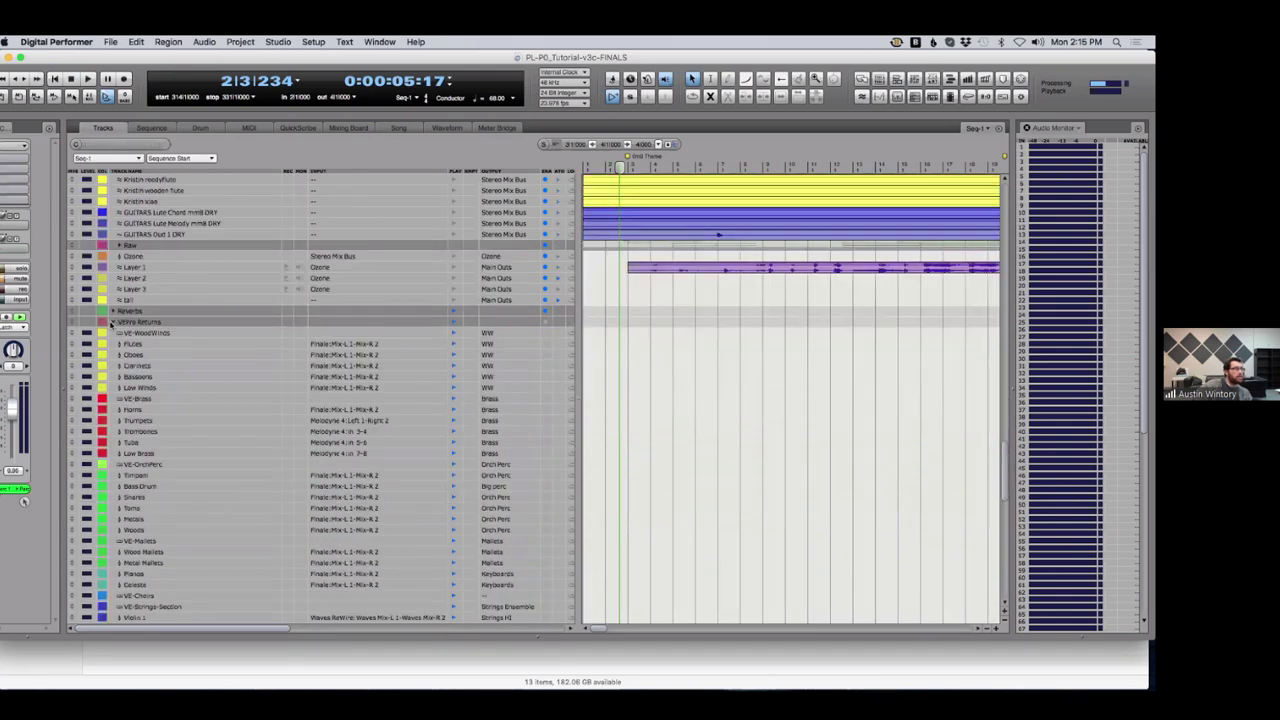
click(114, 322)
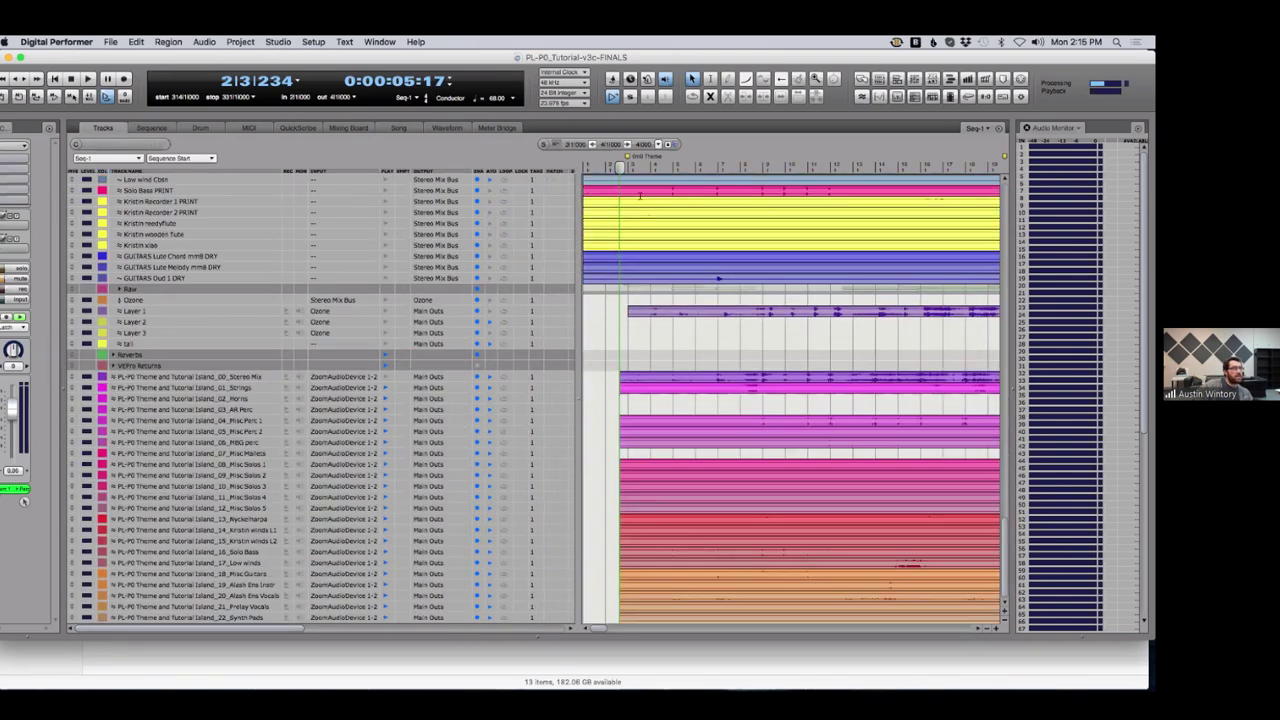
scroll(615, 400, up, 1)
scroll(615, 400, up, 15)
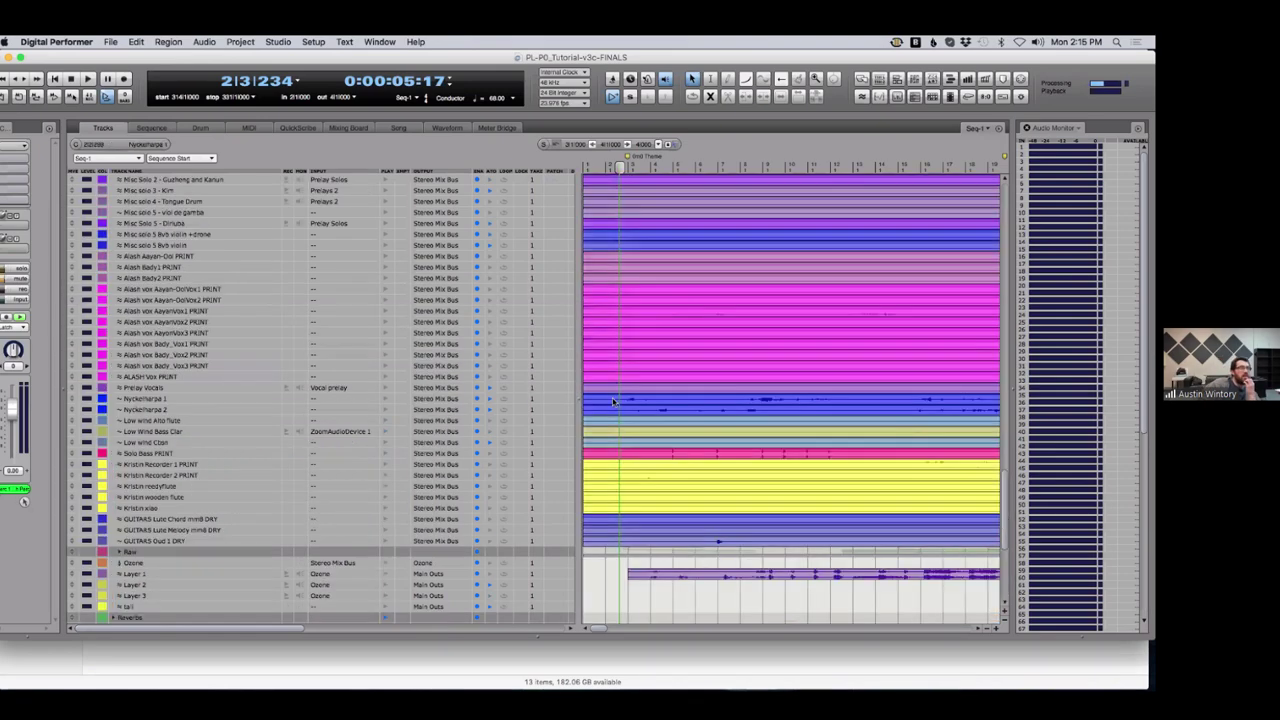
Widen the timeline beside the track list and review the mockup, percussion, solo and vocal tracks in Stems and Mix
scroll(597, 352, up, 3)
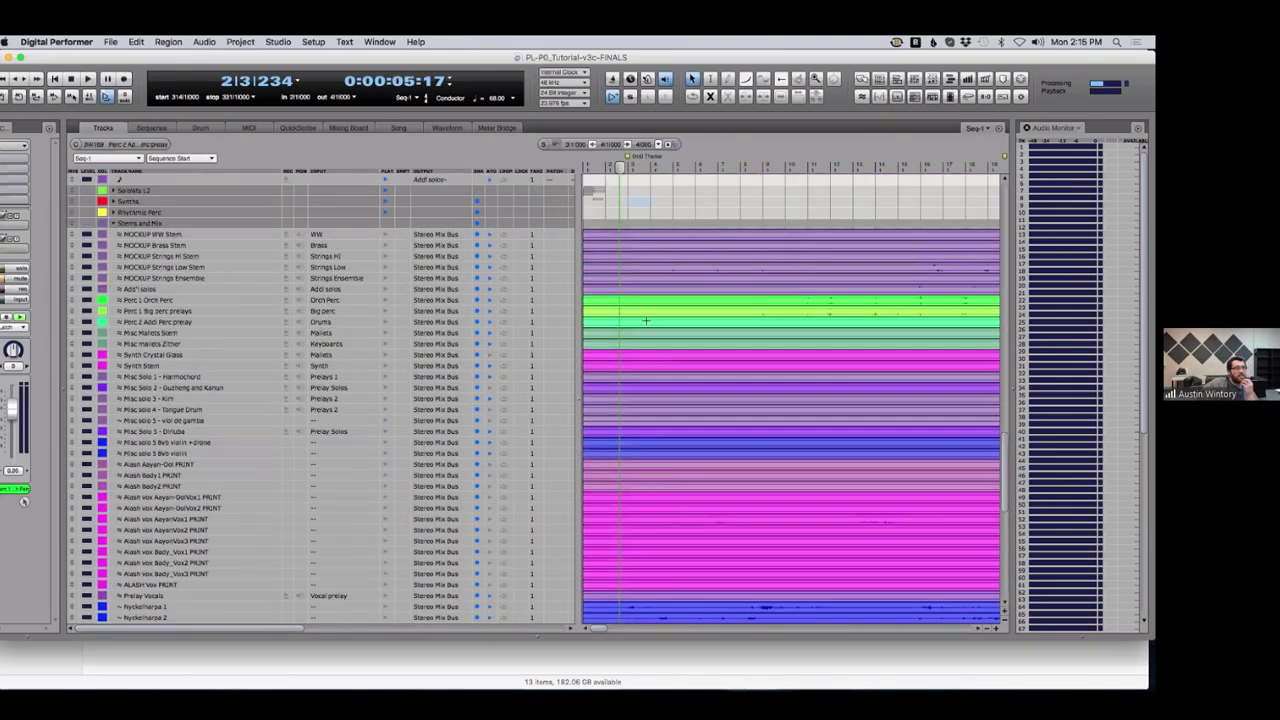
drag(581, 447, 410, 452)
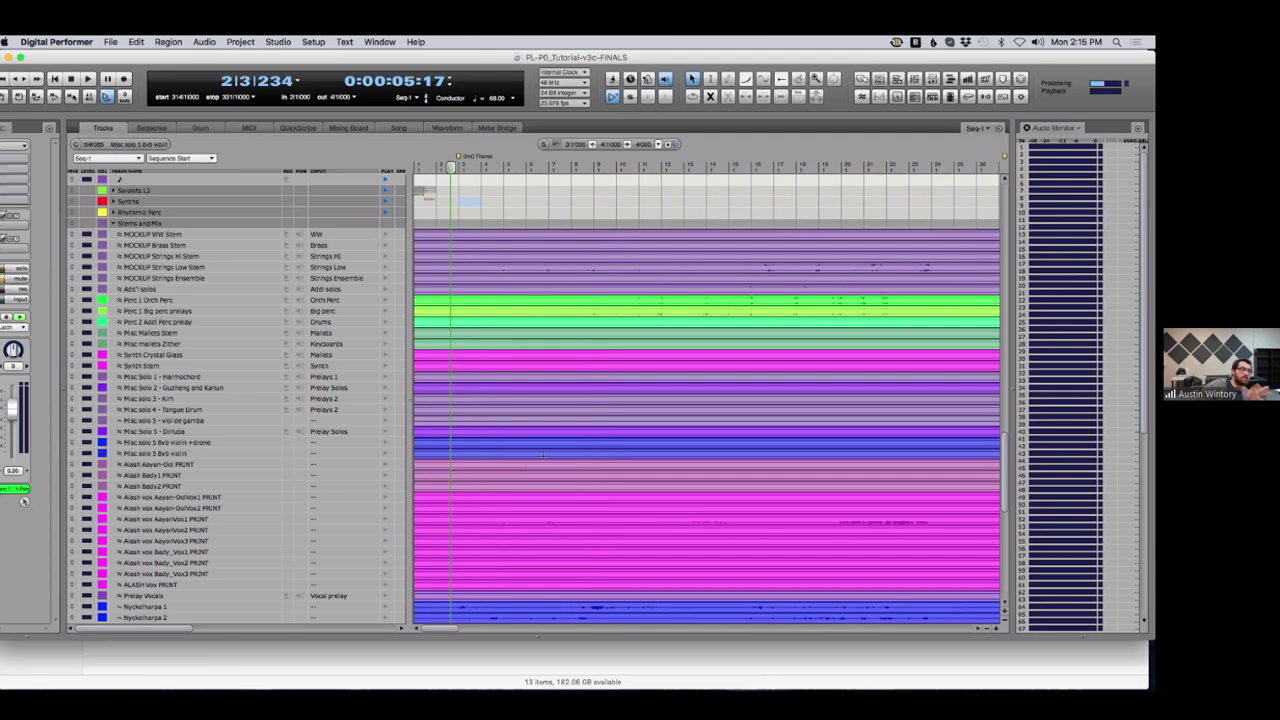
scroll(513, 468, down, 5)
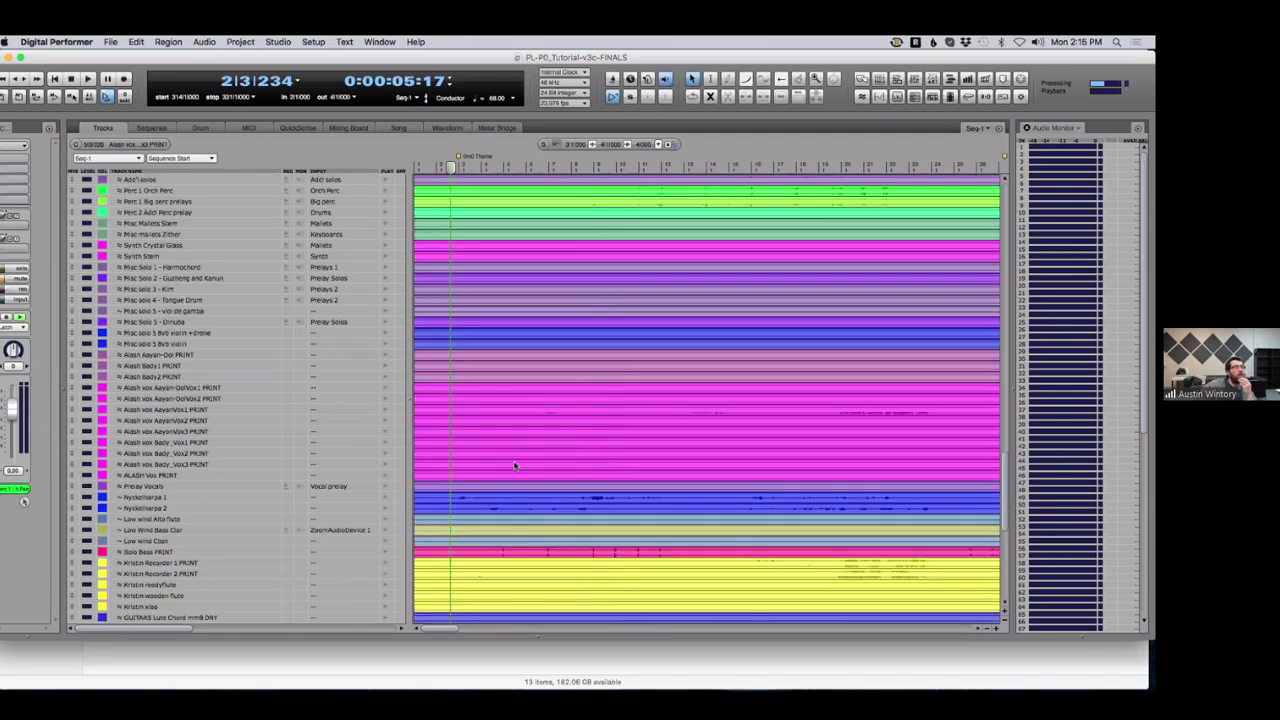
scroll(490, 469, up, 3)
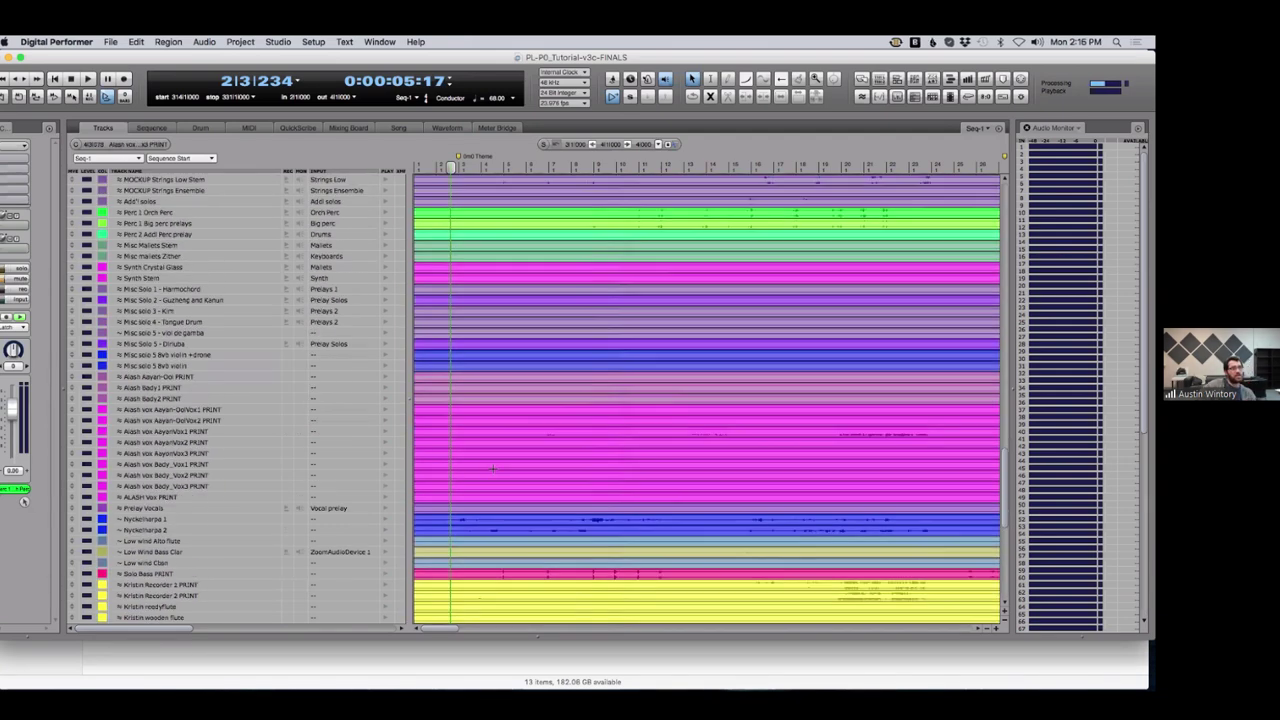
scroll(487, 470, up, 1)
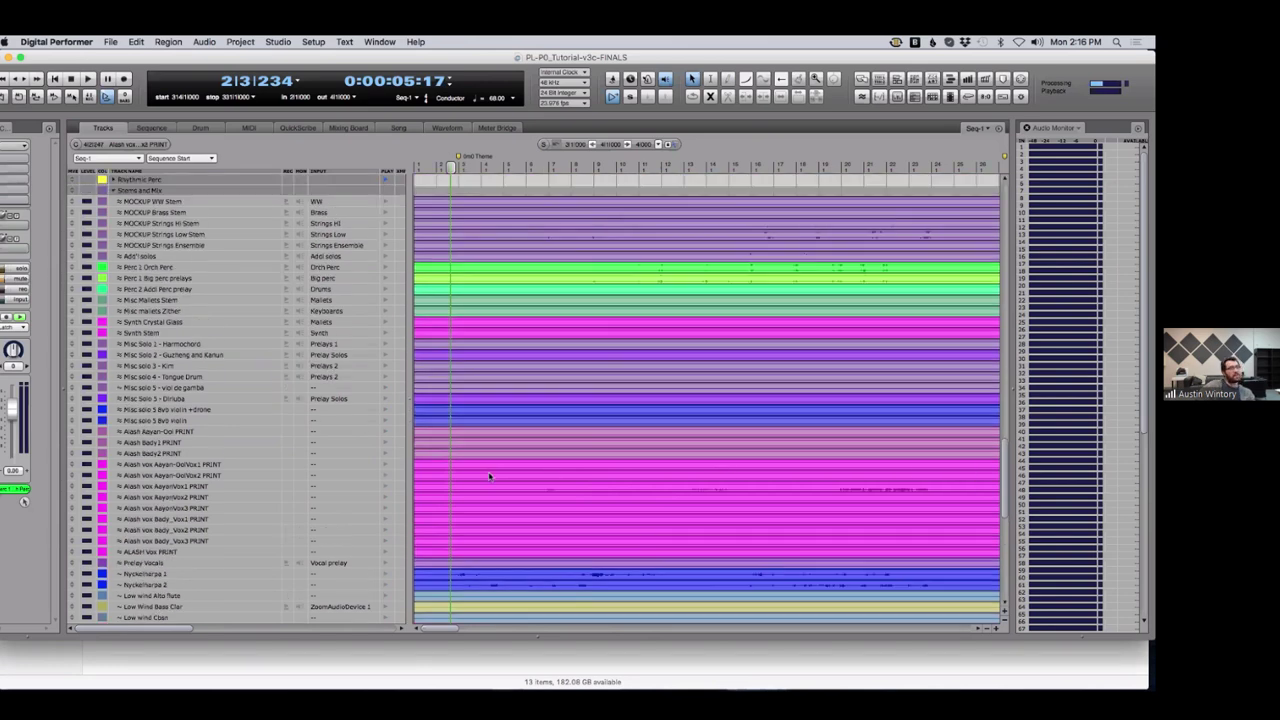
Turn off Side-by-side mode for the shared-screen view in Zoom
key(super+Tab)
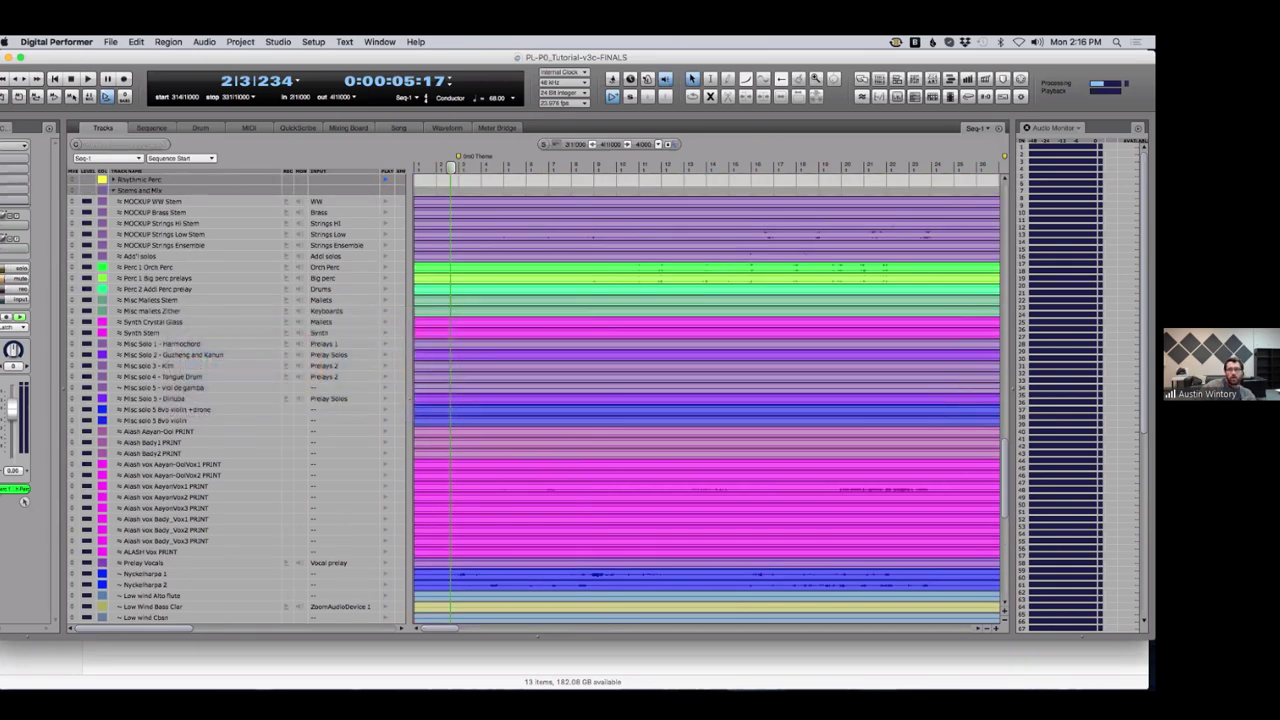
key(super+Tab)
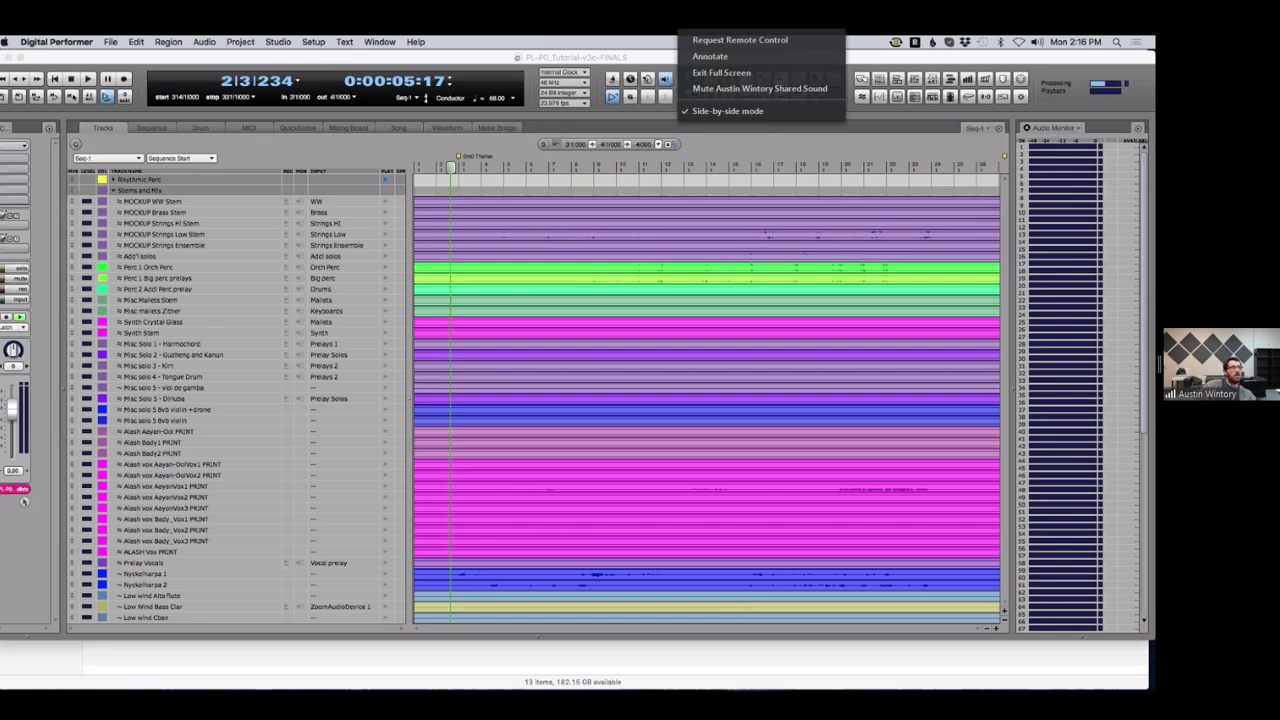
click(728, 111)
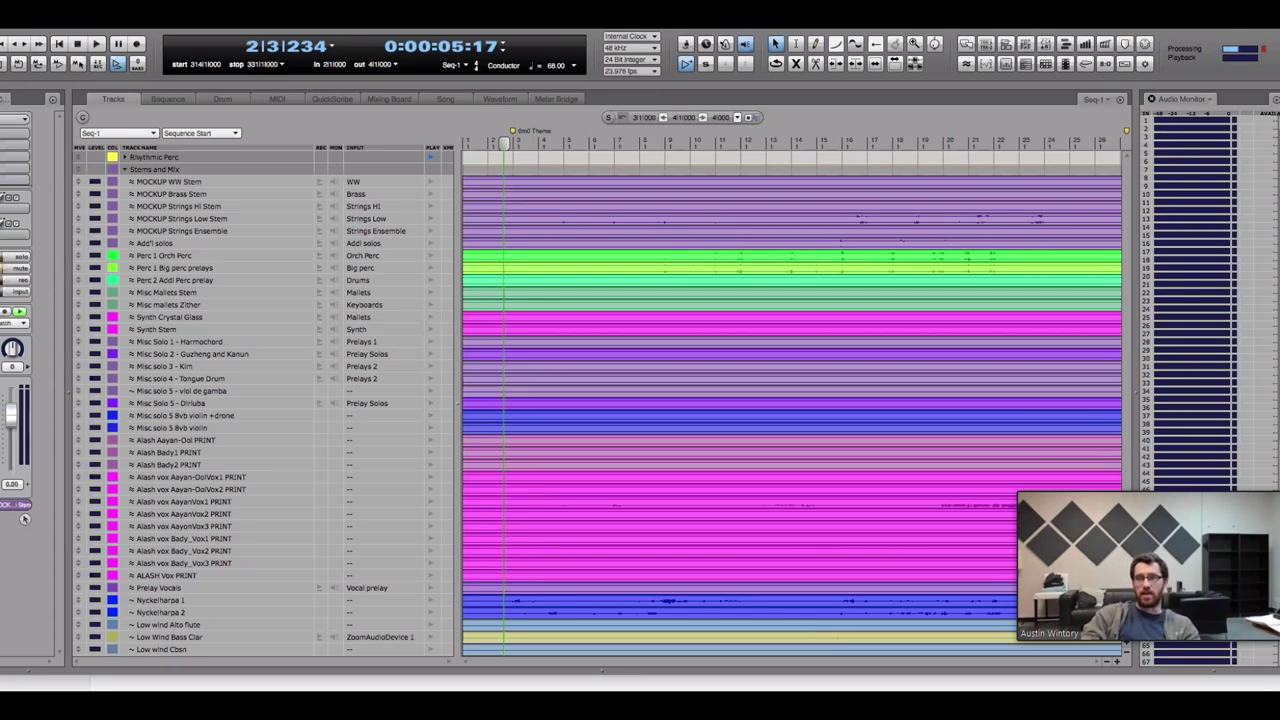
View the Strings-Orch folder's articulation tracks, from the first violins down to the basses
scroll(865, 525, up, 10)
scroll(874, 535, up, 10)
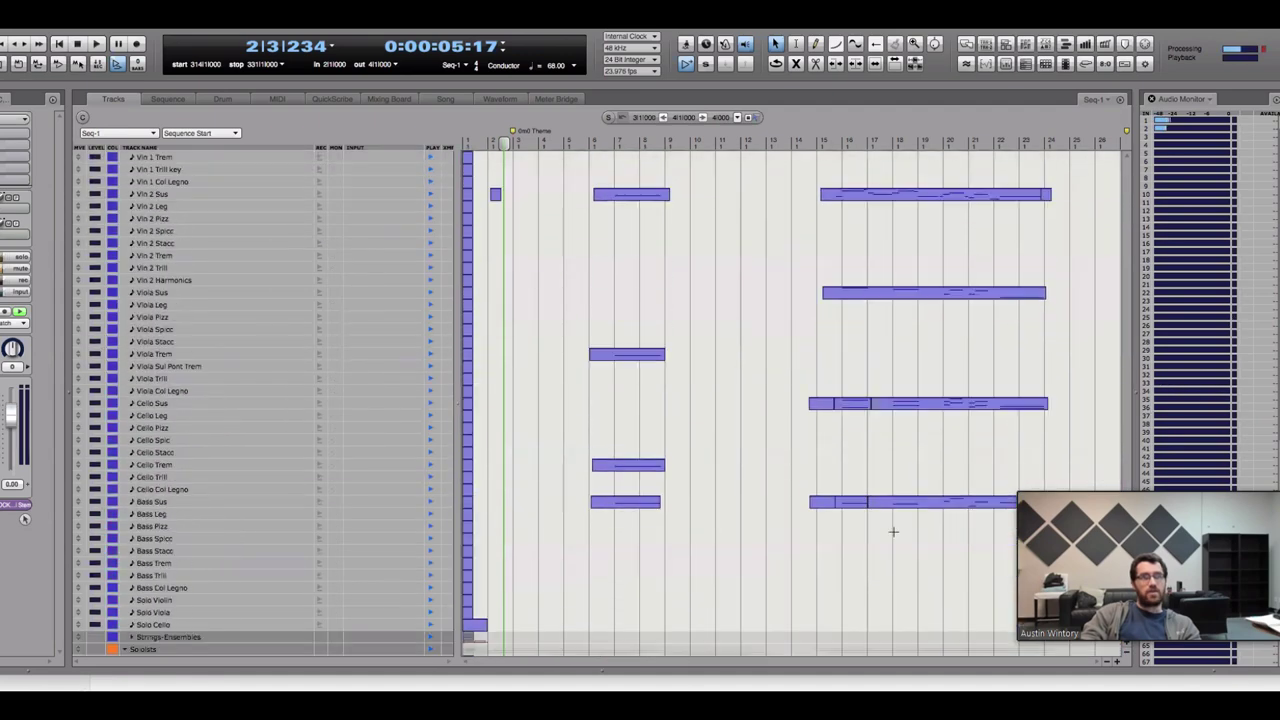
scroll(635, 395, up, 2)
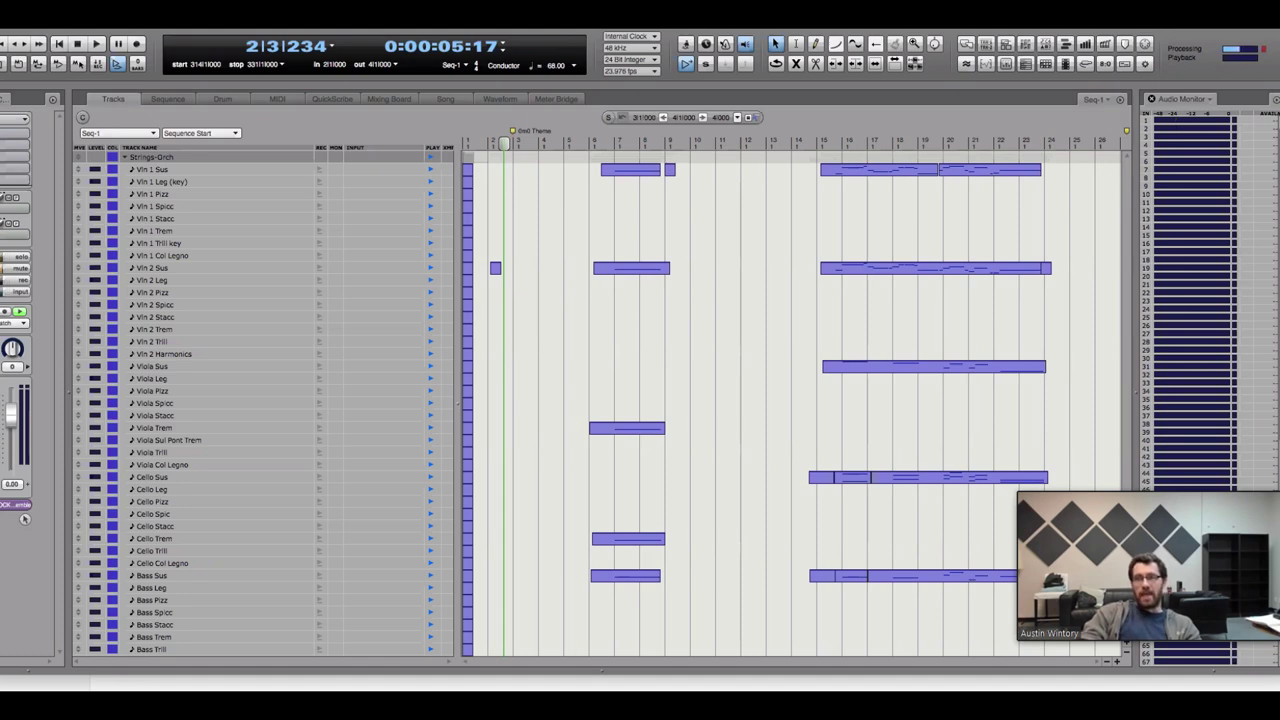
Highlight the three percussion tracks, the Misc mallets Zither track and the two synth tracks in Stems and Mix
scroll(592, 355, down, 20)
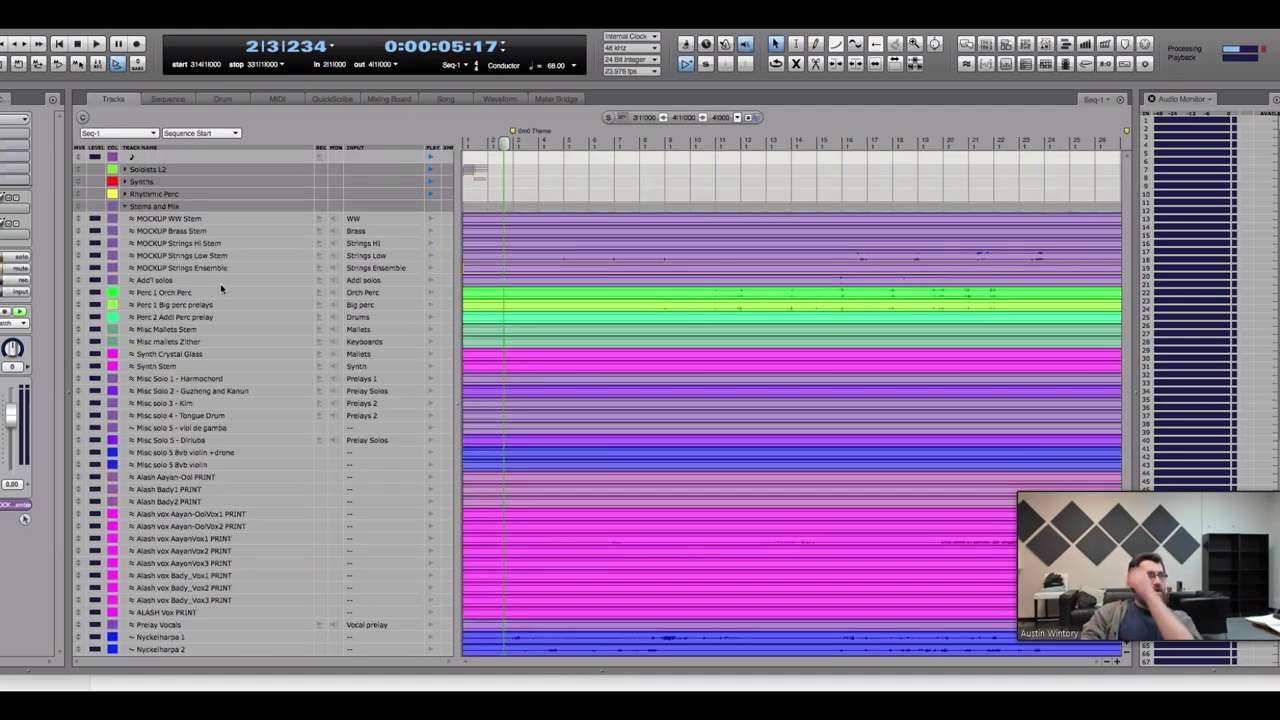
drag(196, 296, 200, 322)
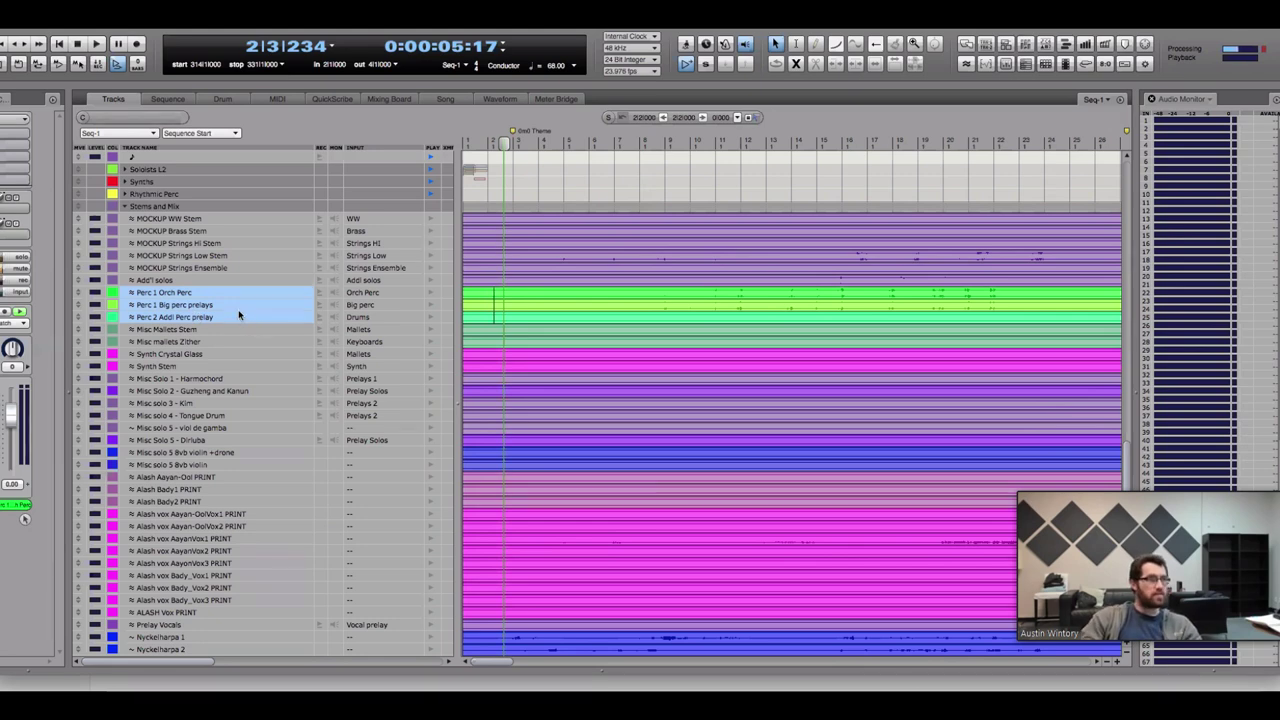
click(195, 342)
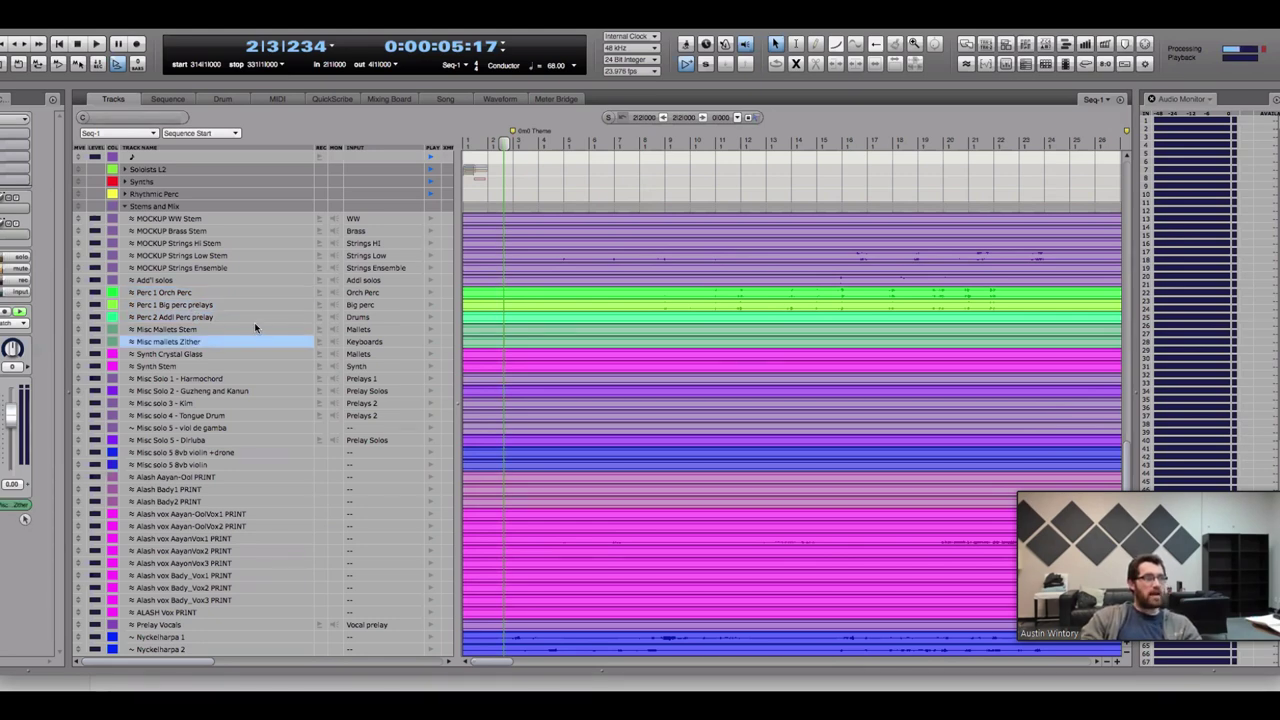
drag(208, 356, 212, 368)
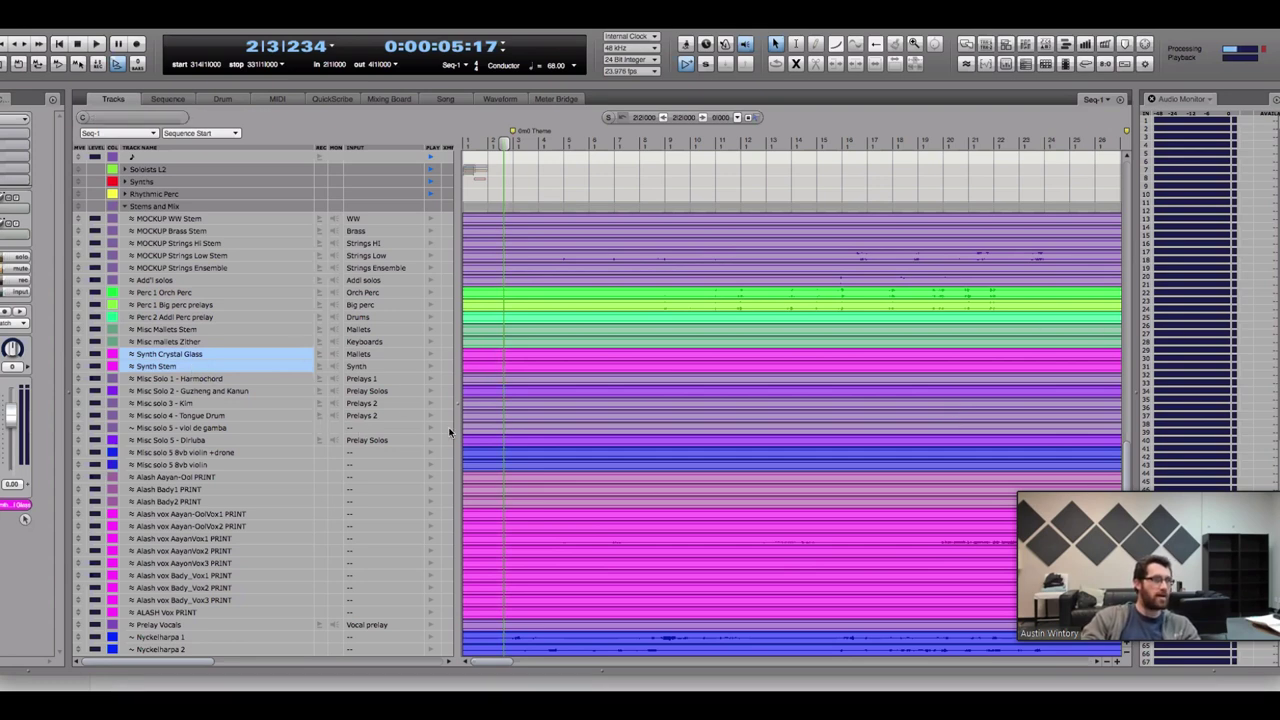
Highlight the tracks from Misc Solo 2 to Misc Solo 5 - Dirluba and the individual Alash PRINT tracks, and clear the selection
drag(220, 391, 225, 440)
scroll(237, 463, down, 4)
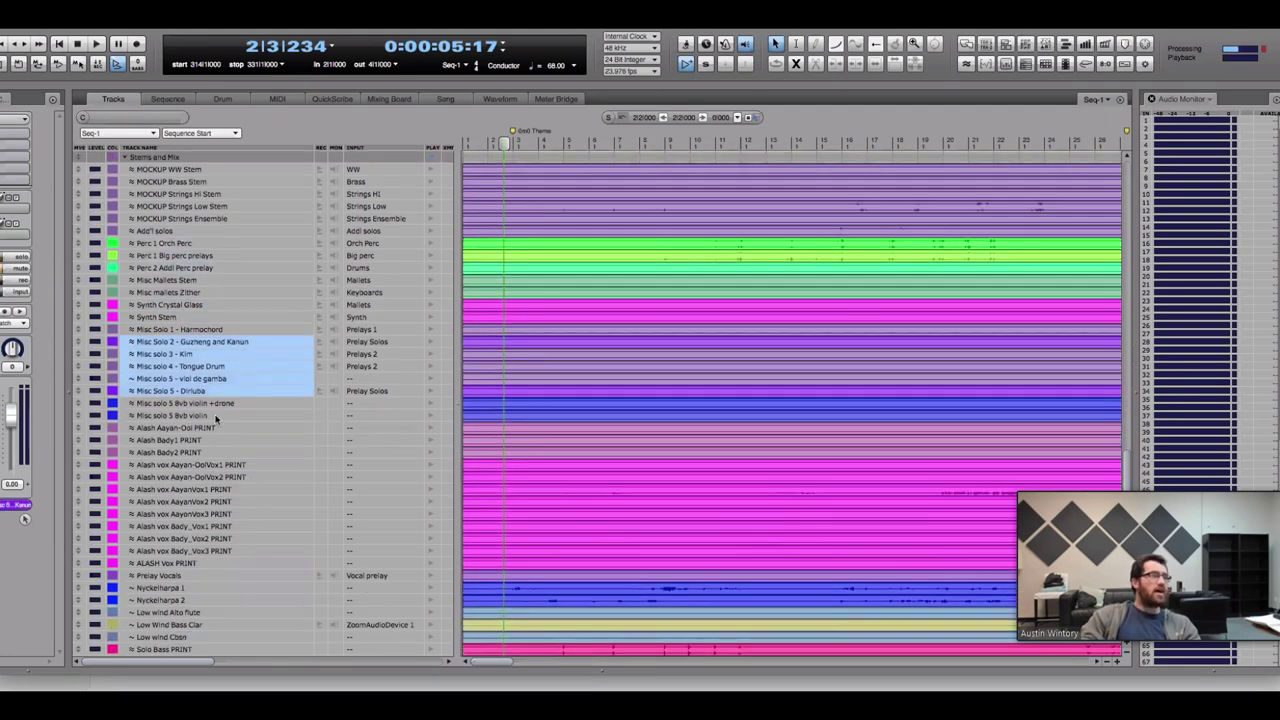
drag(233, 427, 252, 553)
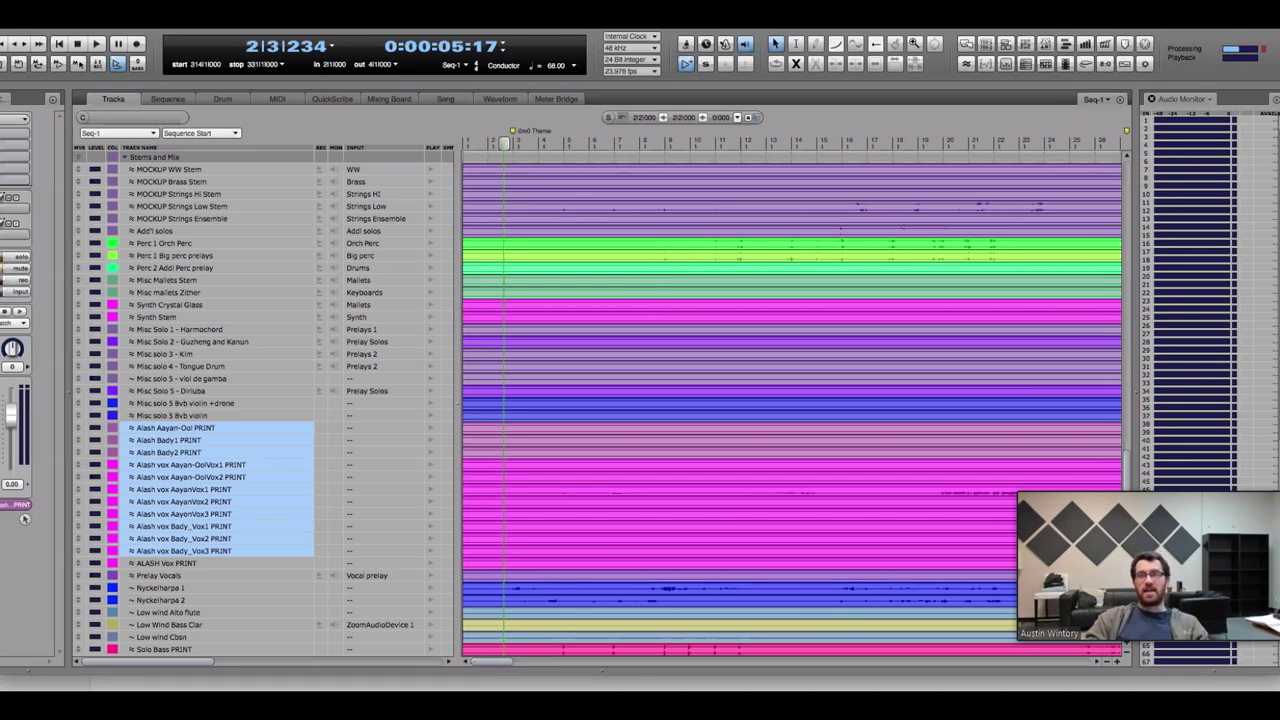
key(Escape)
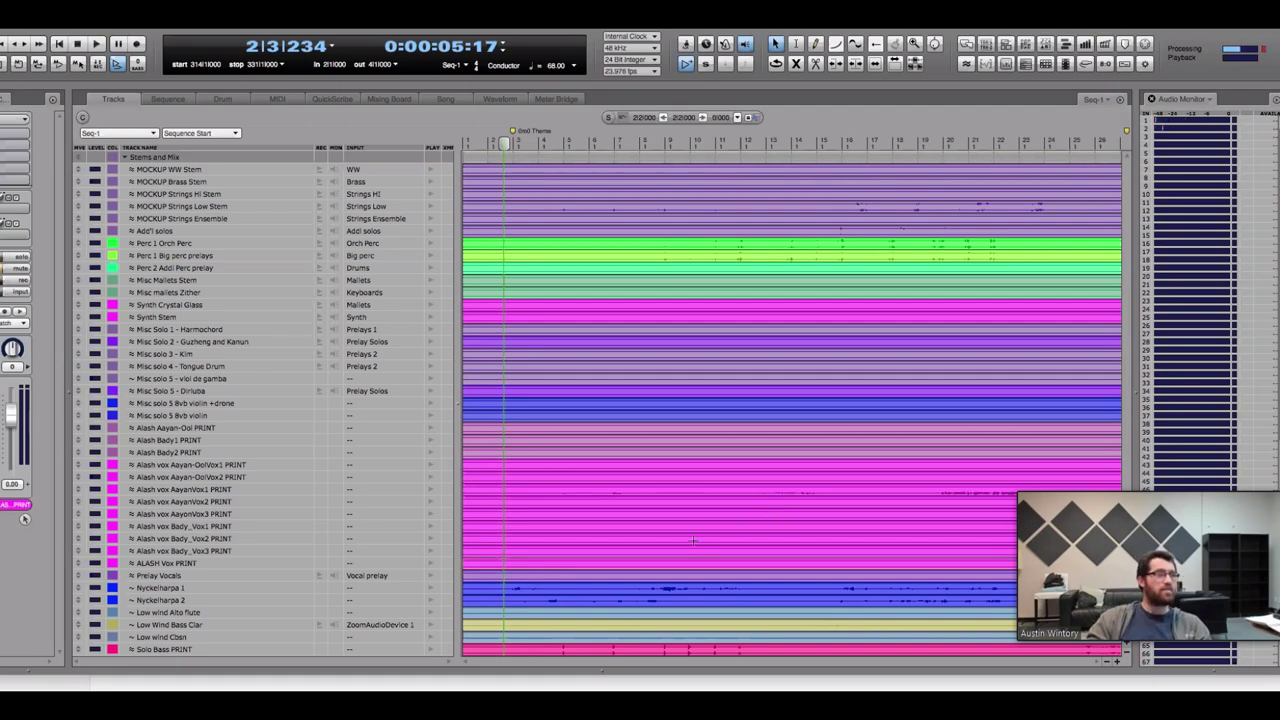
Expand the Raw folder below the guitar tracks and view its raw recorder, vocal and multi-microphone recordings
scroll(693, 544, up, 10)
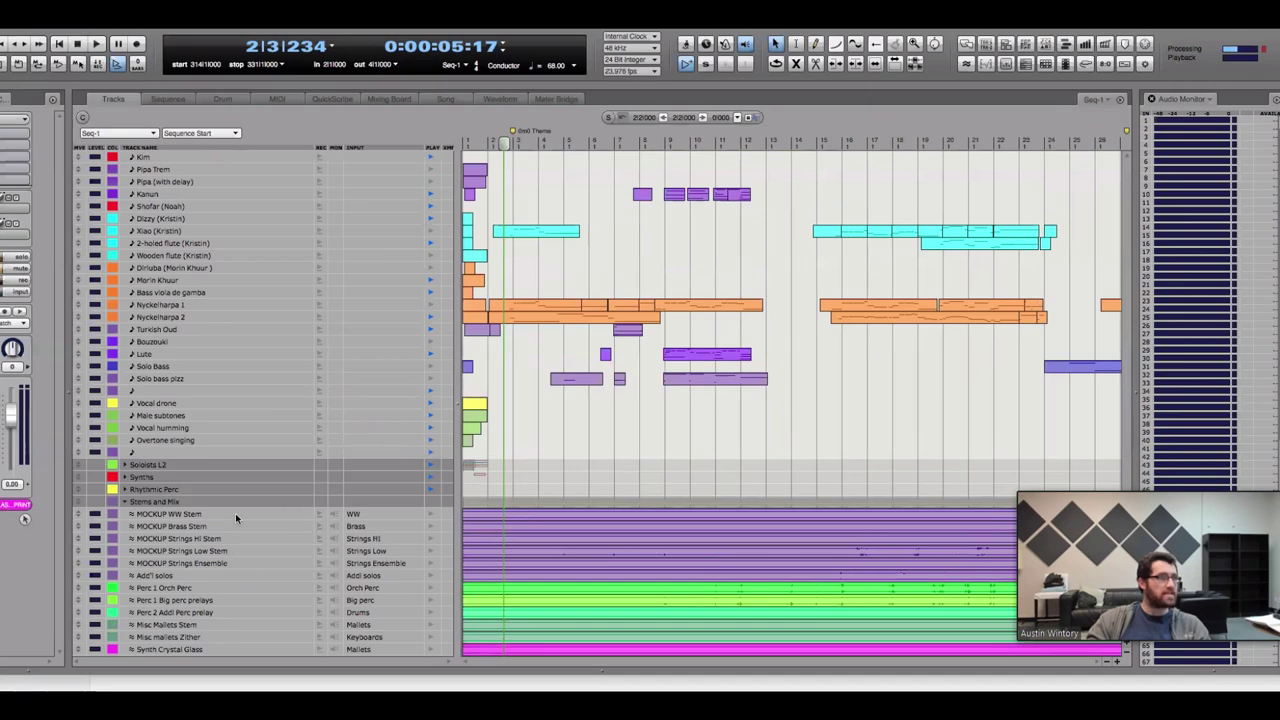
scroll(155, 520, down, 15)
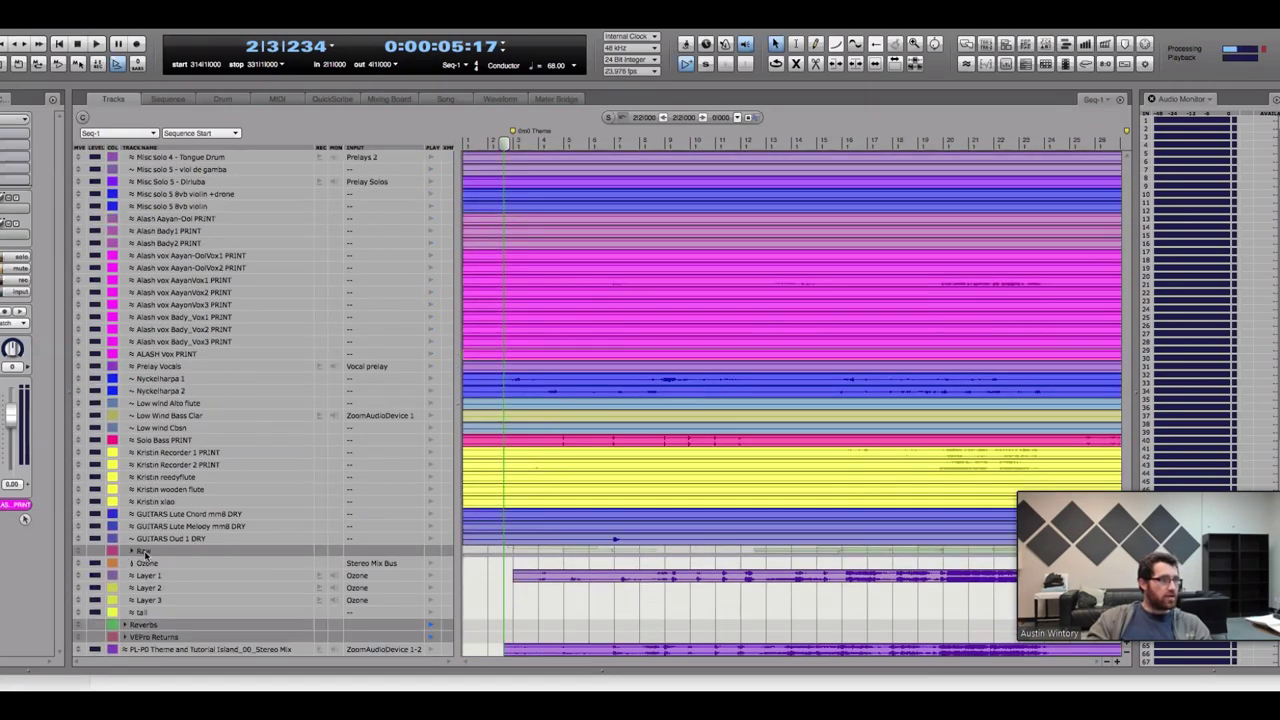
click(138, 553)
click(131, 553)
scroll(560, 500, down, 5)
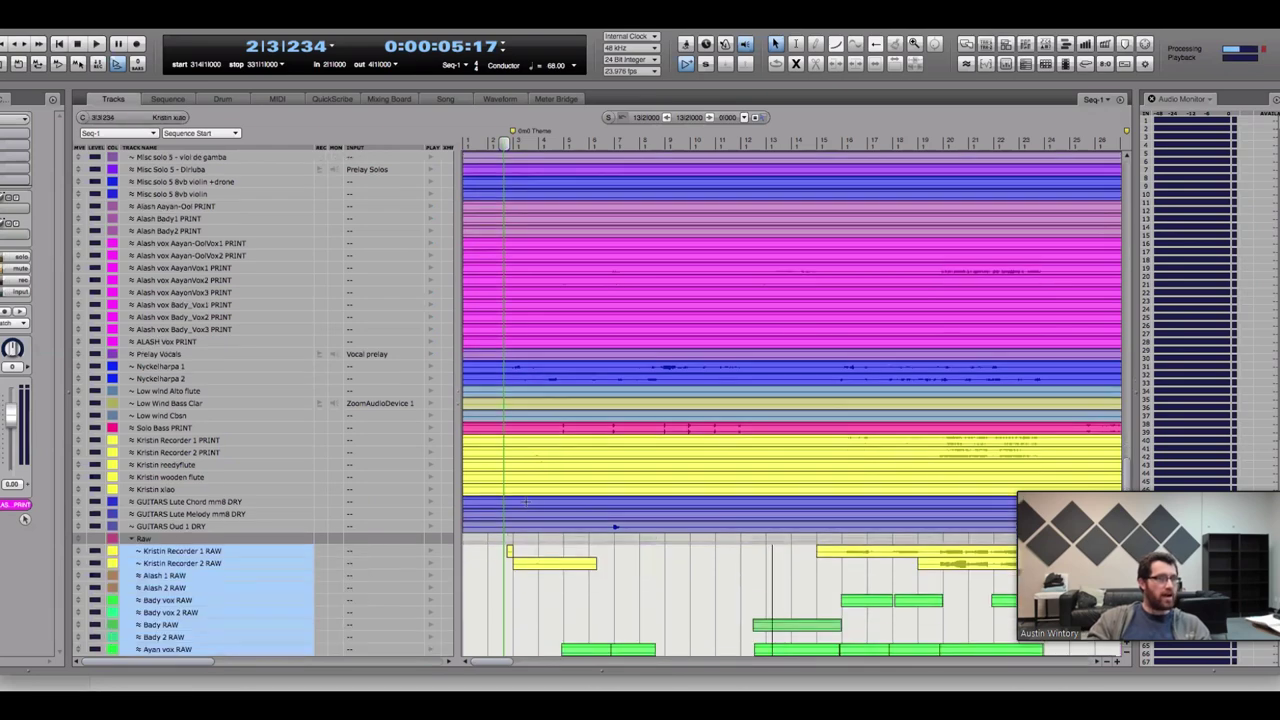
scroll(527, 497, down, 1)
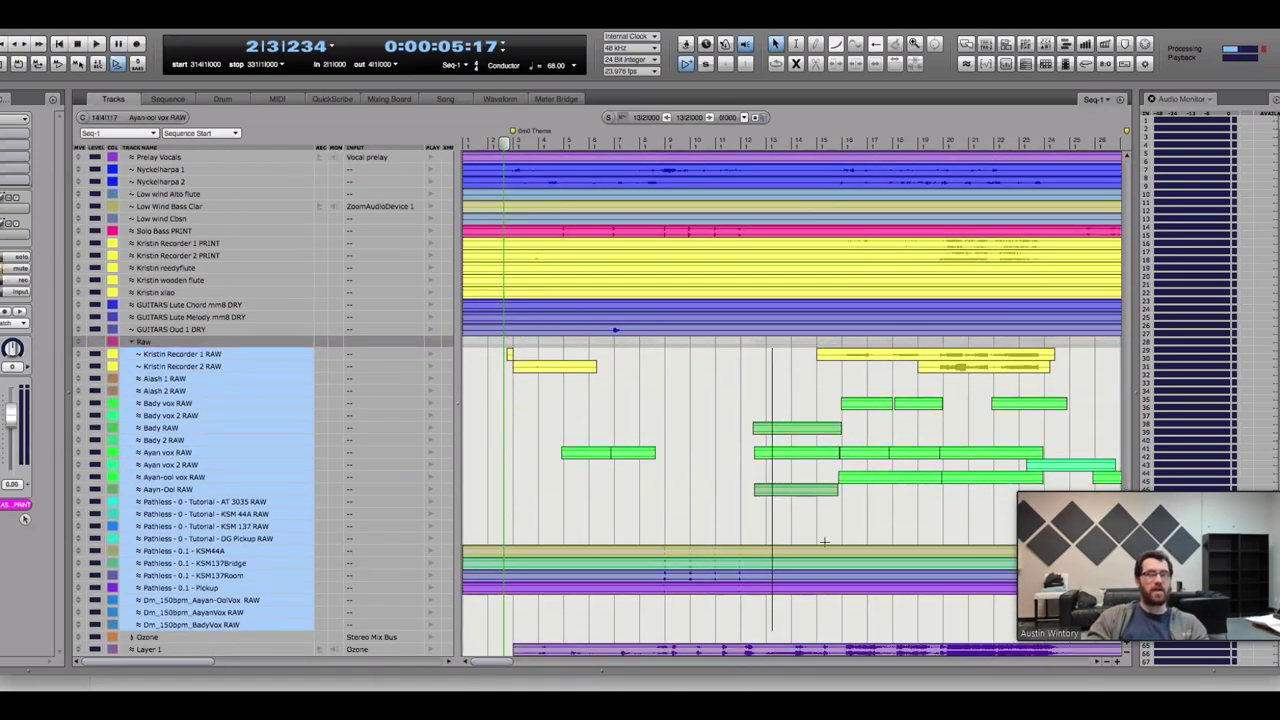
Highlight stretches of the raw Alash instrument and vocal tracks, including measures 16 to 25 of the ool vox RAW track
drag(716, 428, 740, 428)
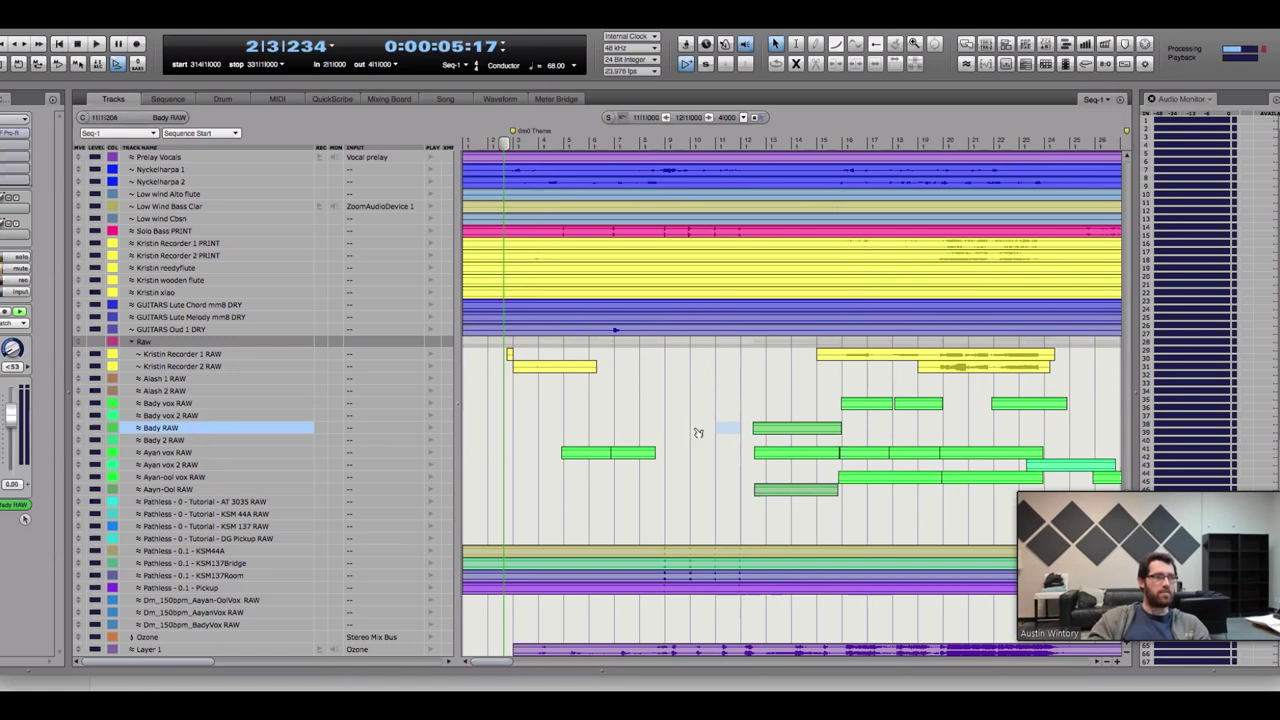
click(776, 431)
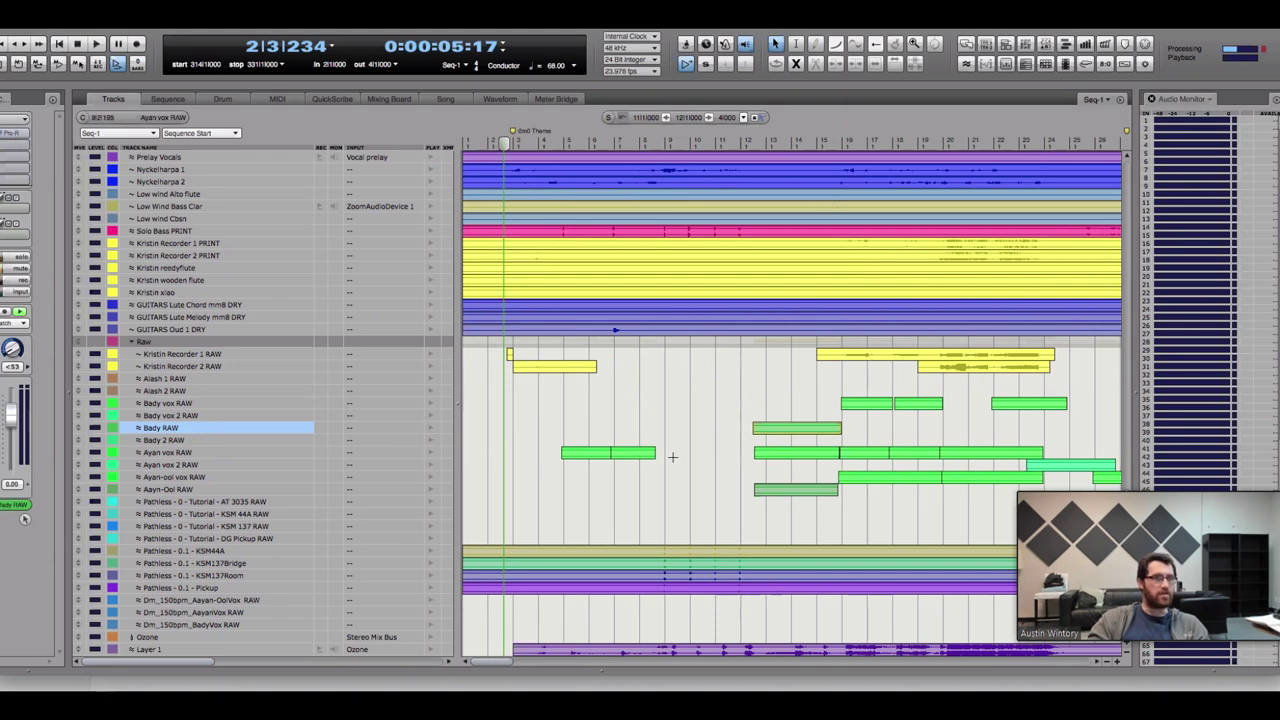
click(690, 455)
click(703, 477)
click(686, 452)
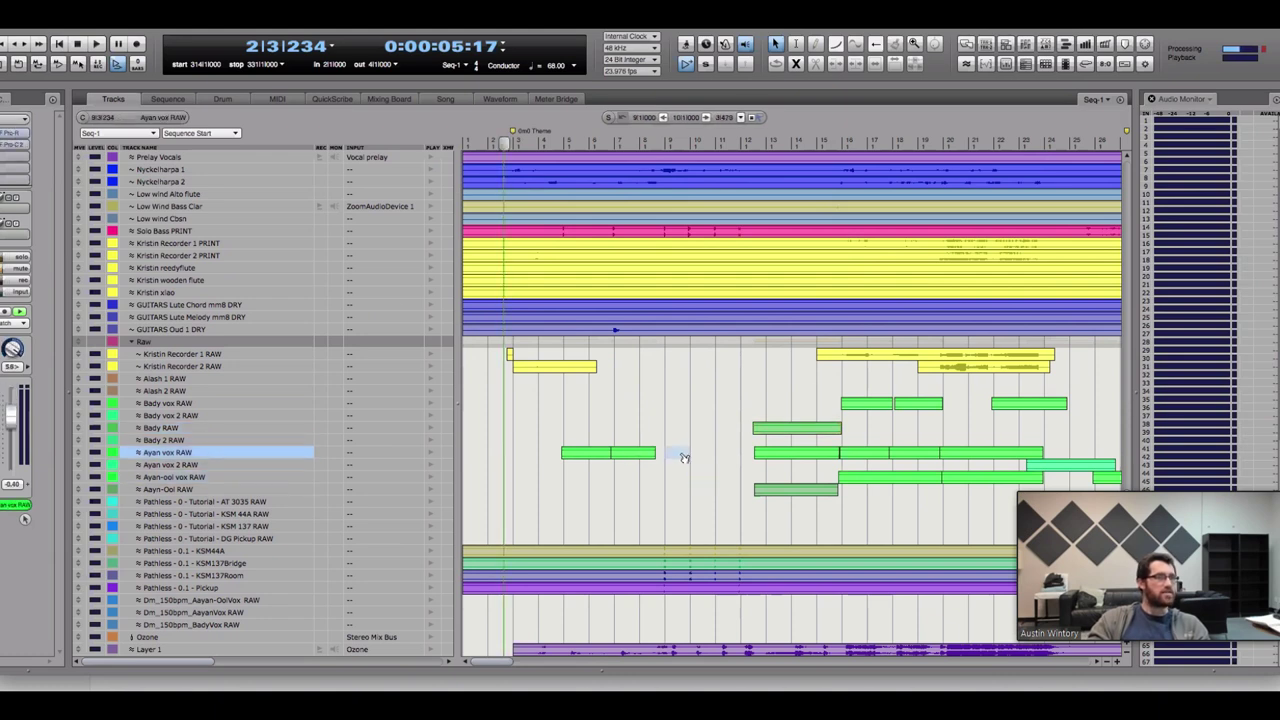
click(697, 489)
click(708, 488)
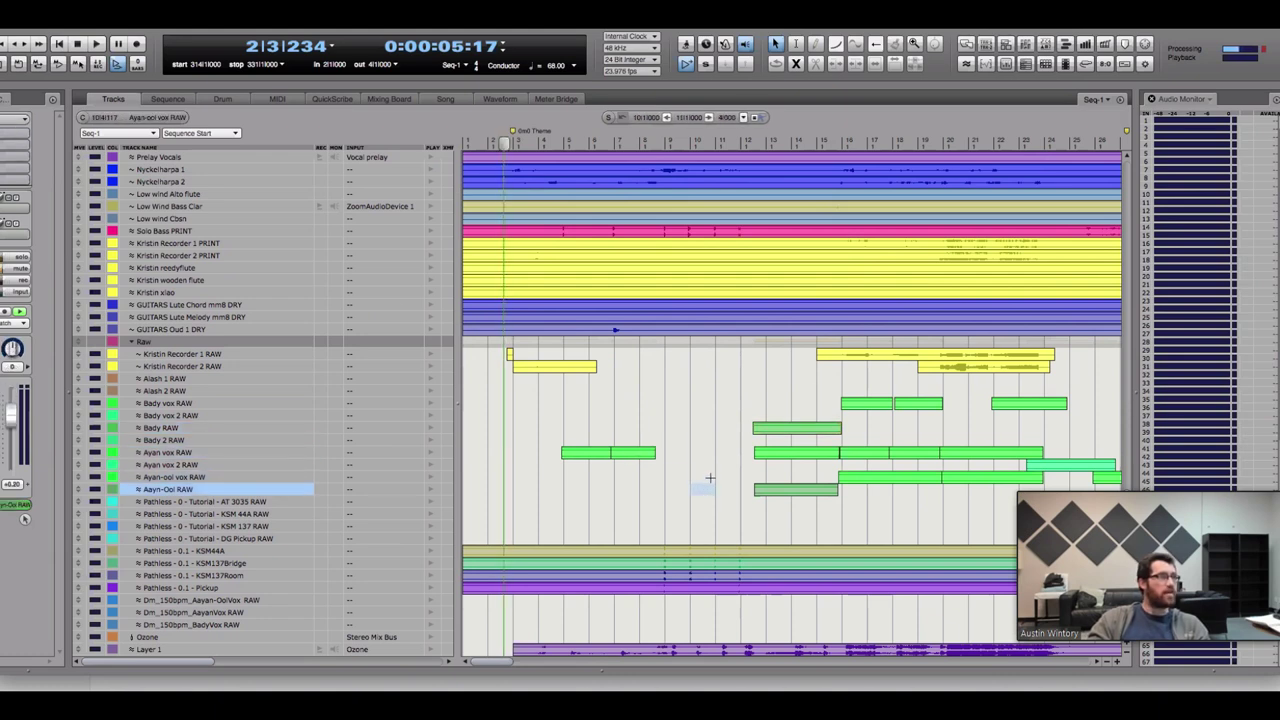
click(708, 477)
drag(834, 476, 1053, 481)
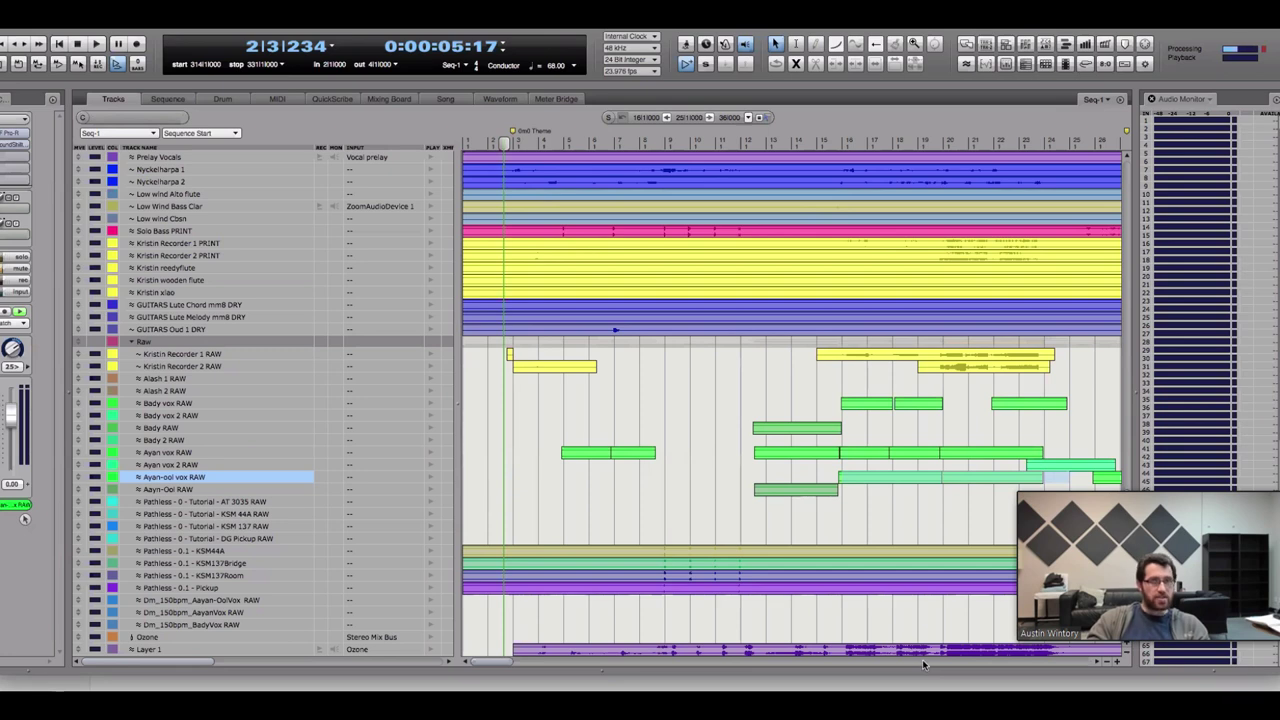
Examine the raw recordings along the timeline up to the Start Opening cinematic marker, and return to the first measure
scroll(922, 659, right, 5)
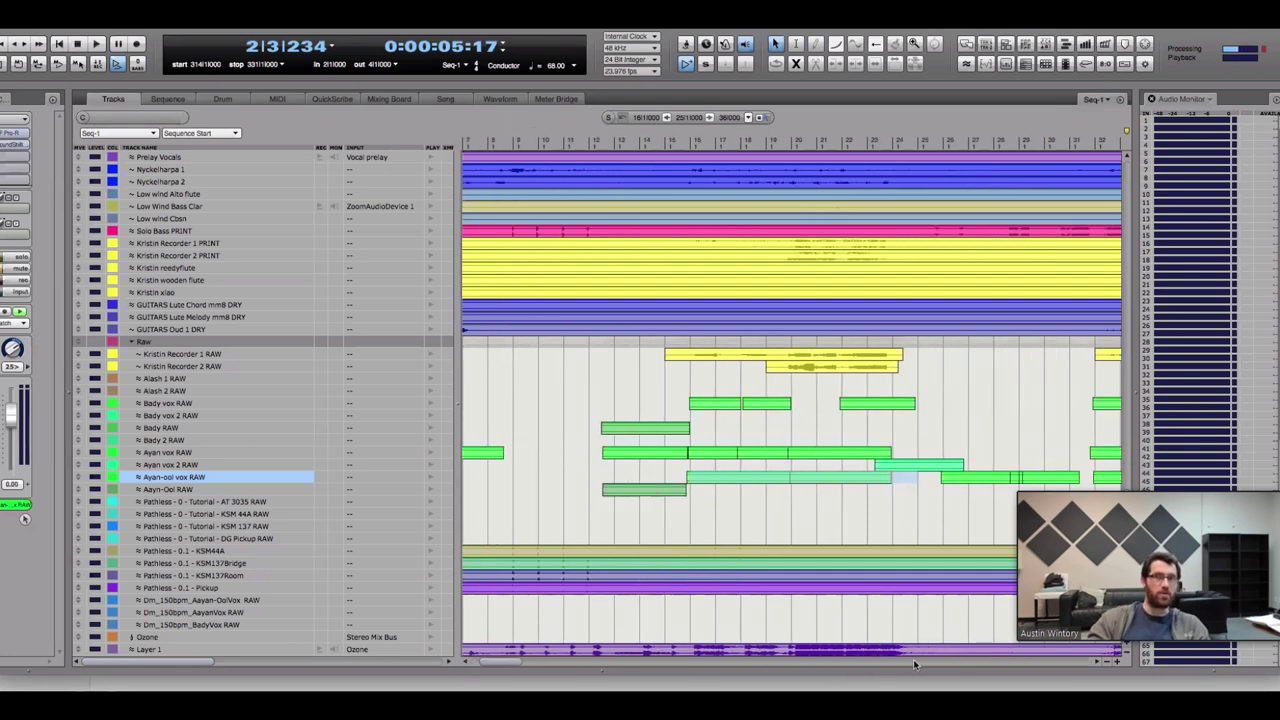
scroll(914, 660, right, 6)
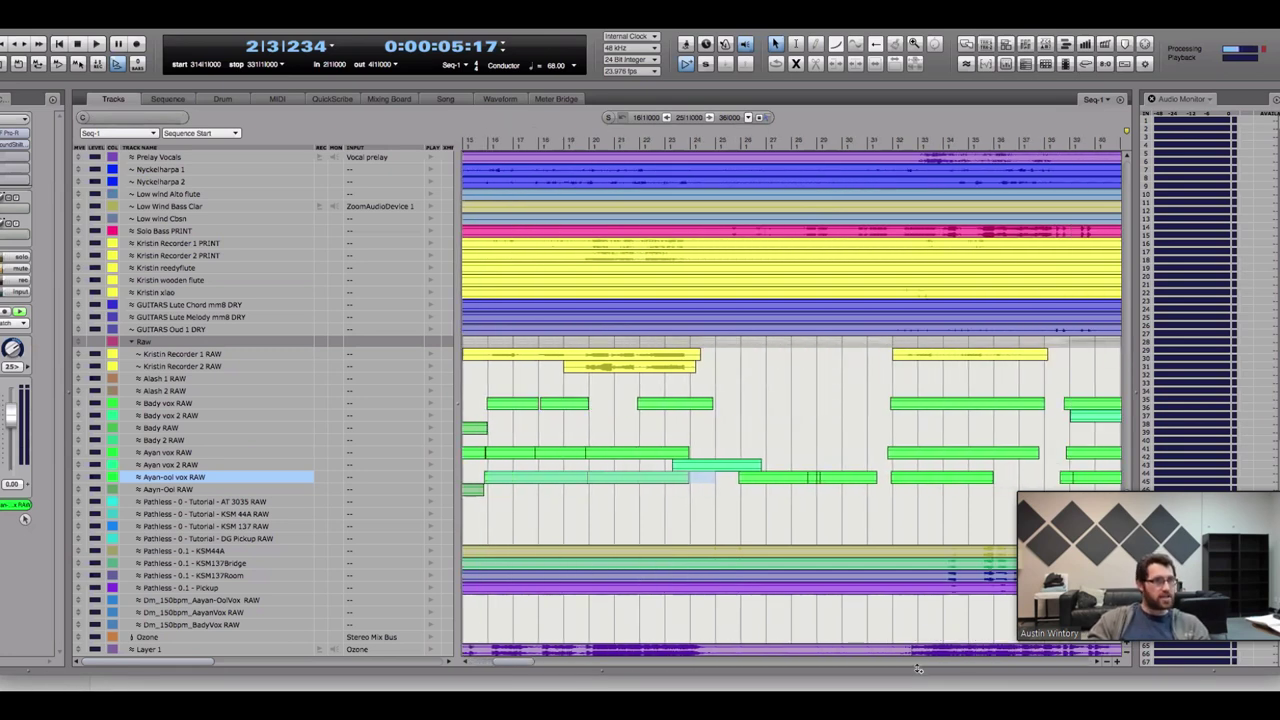
scroll(904, 664, right, 2)
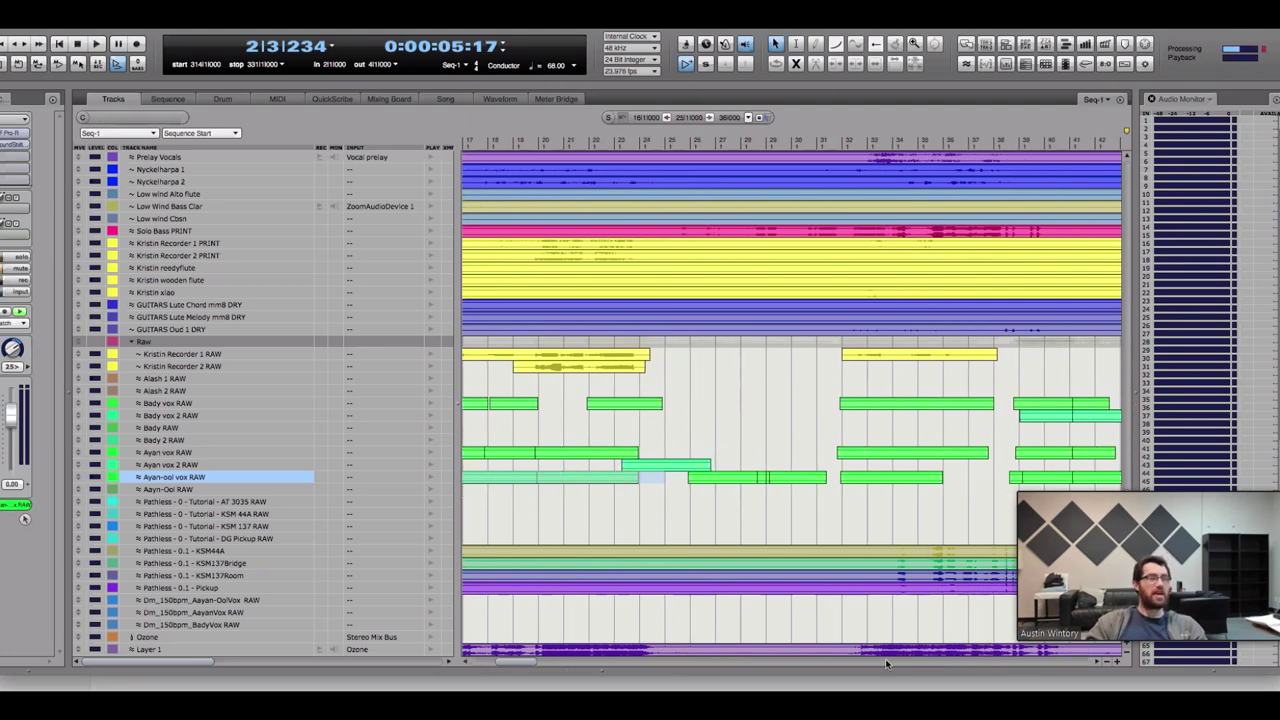
scroll(885, 658, right, 7)
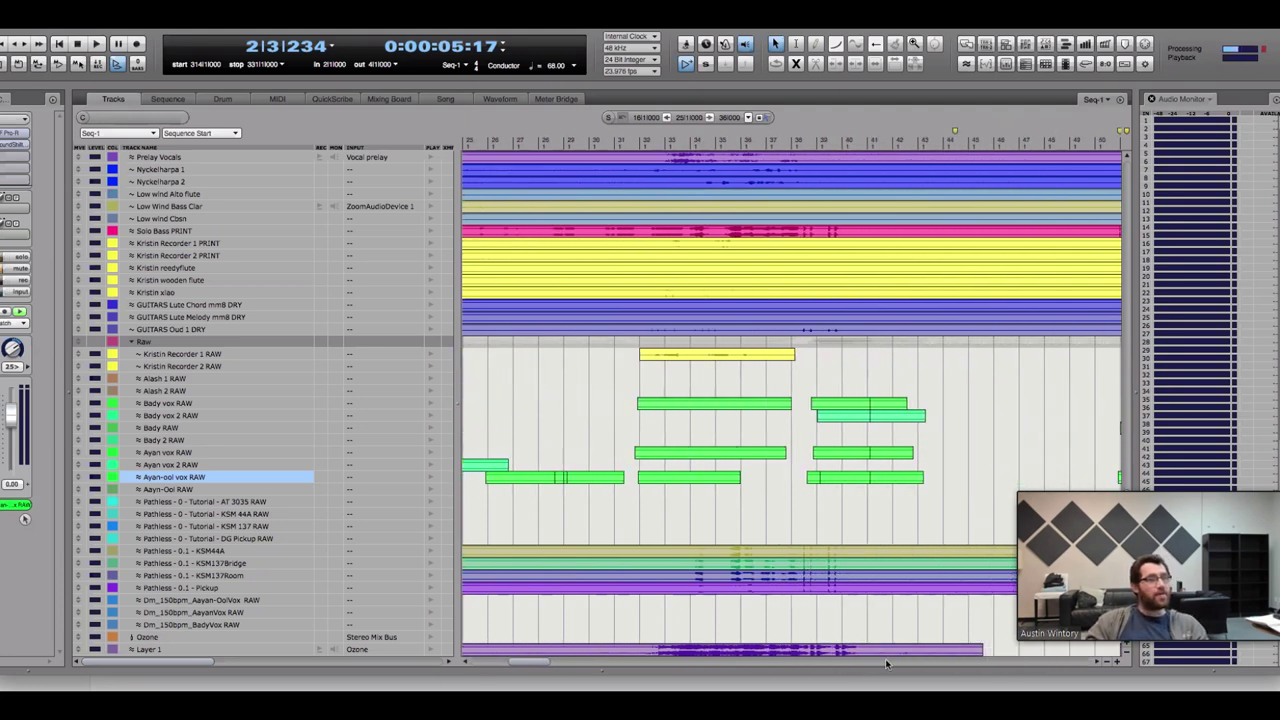
scroll(885, 662, right, 9)
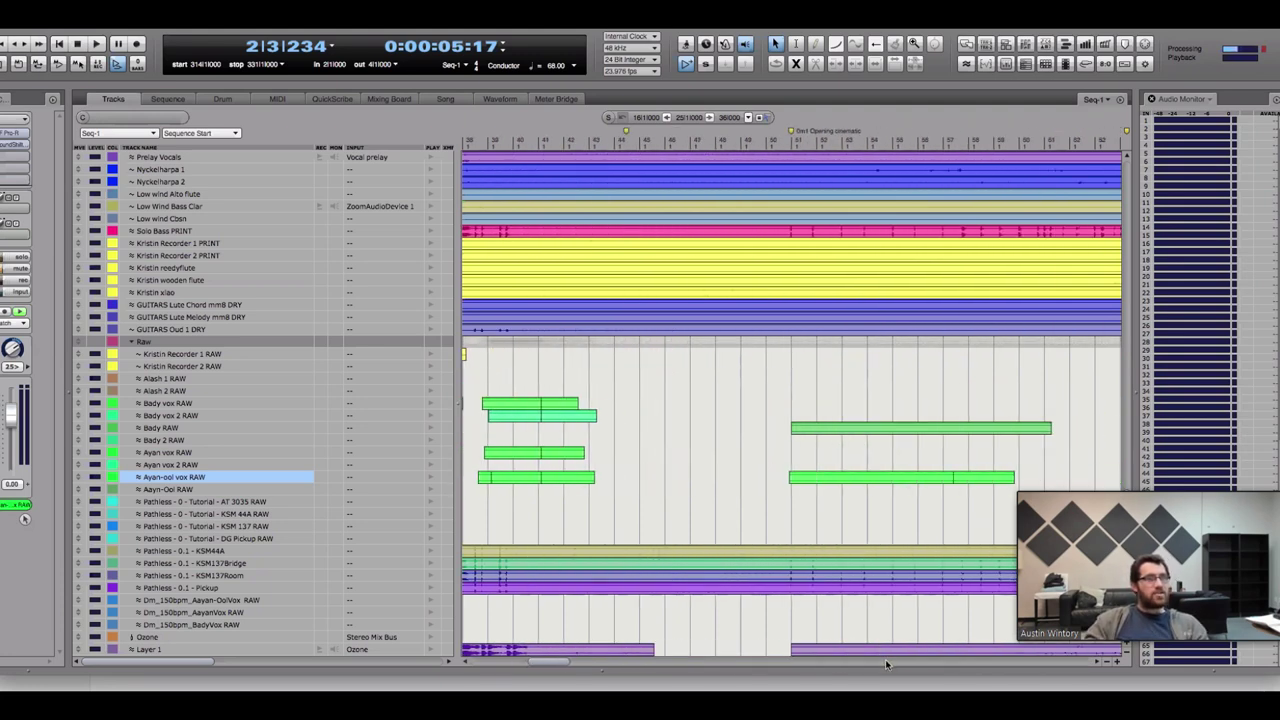
scroll(885, 659, left, 8)
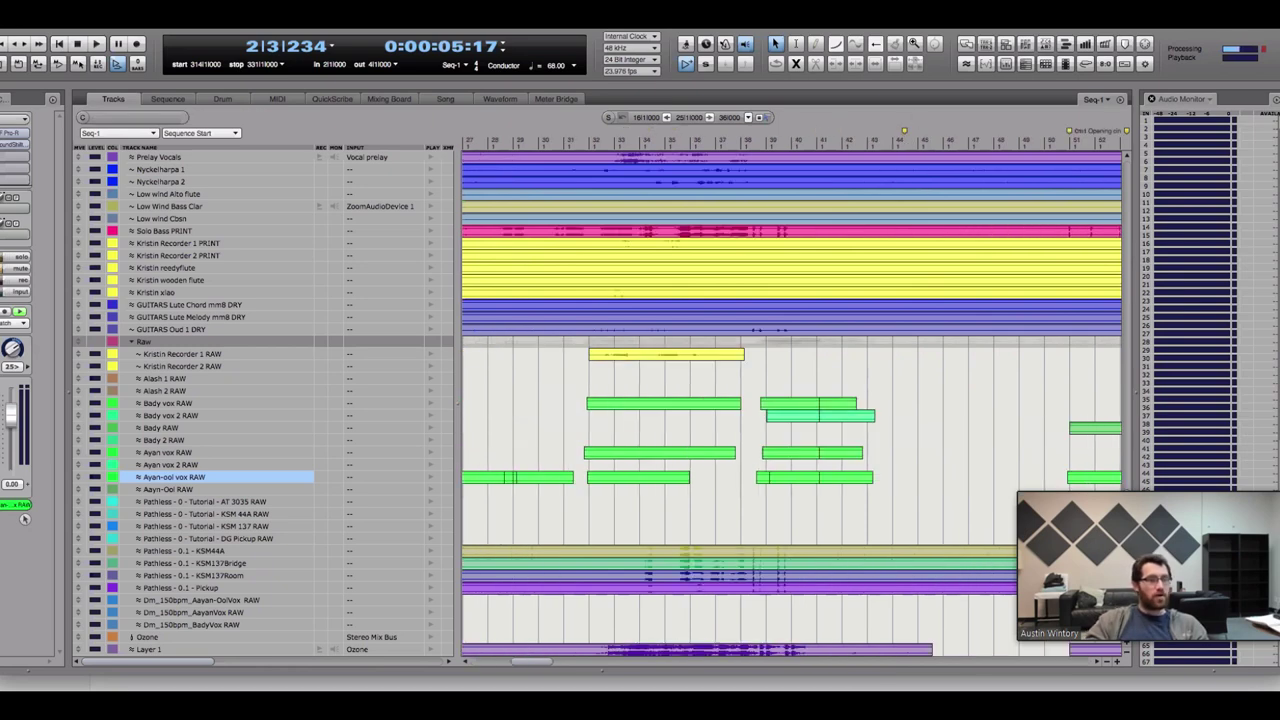
scroll(860, 662, left, 20)
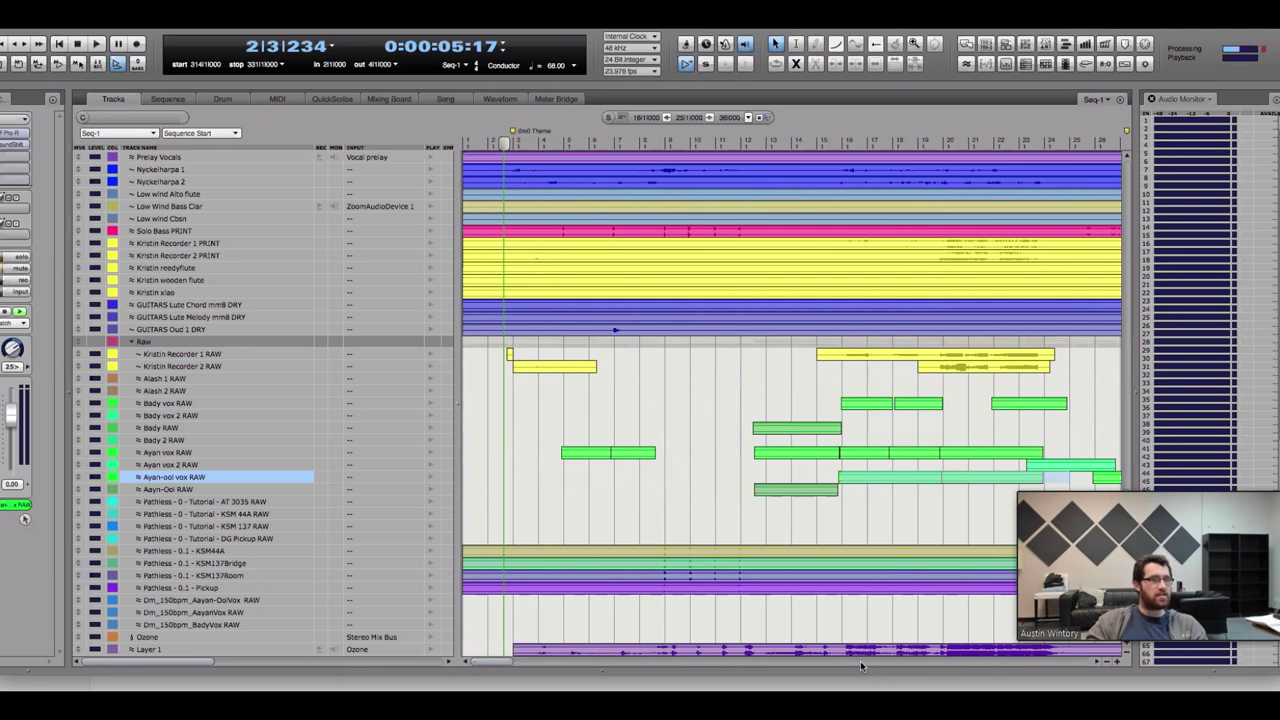
Clear the track selection and view the PL-P0 Theme and Tutorial Island stem tracks below VEPro Returns
click(24, 518)
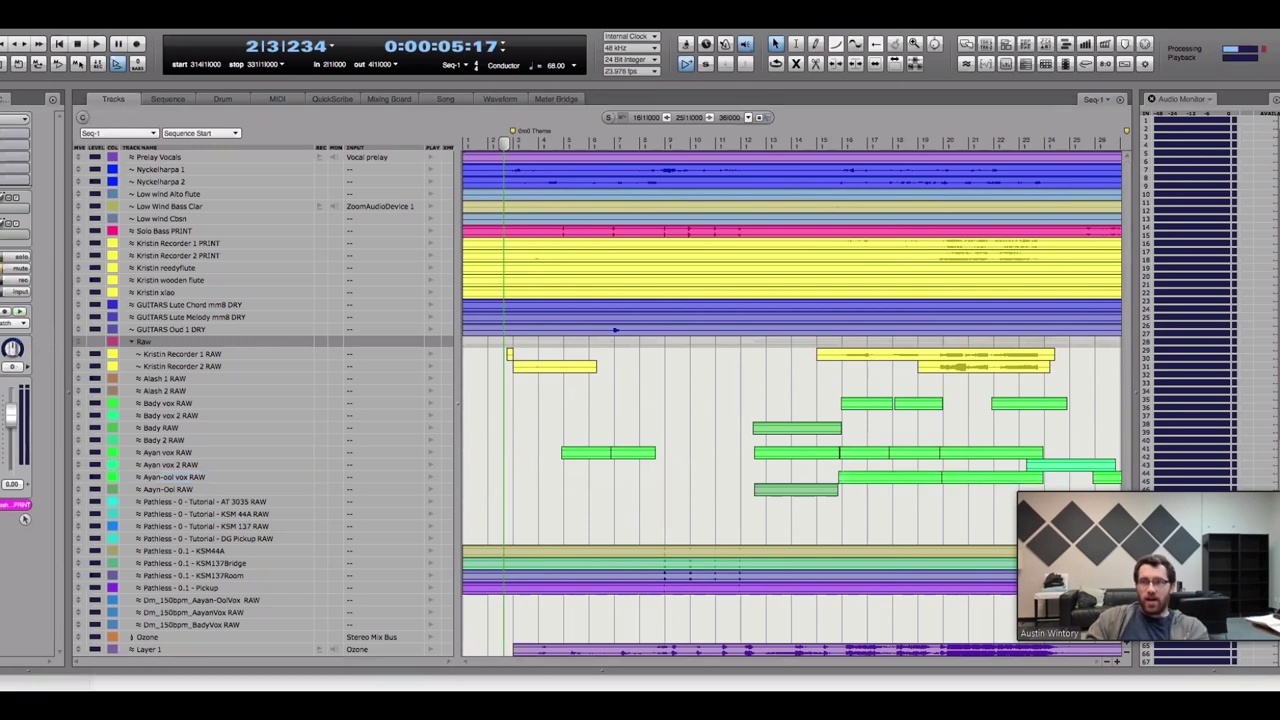
scroll(616, 504, down, 10)
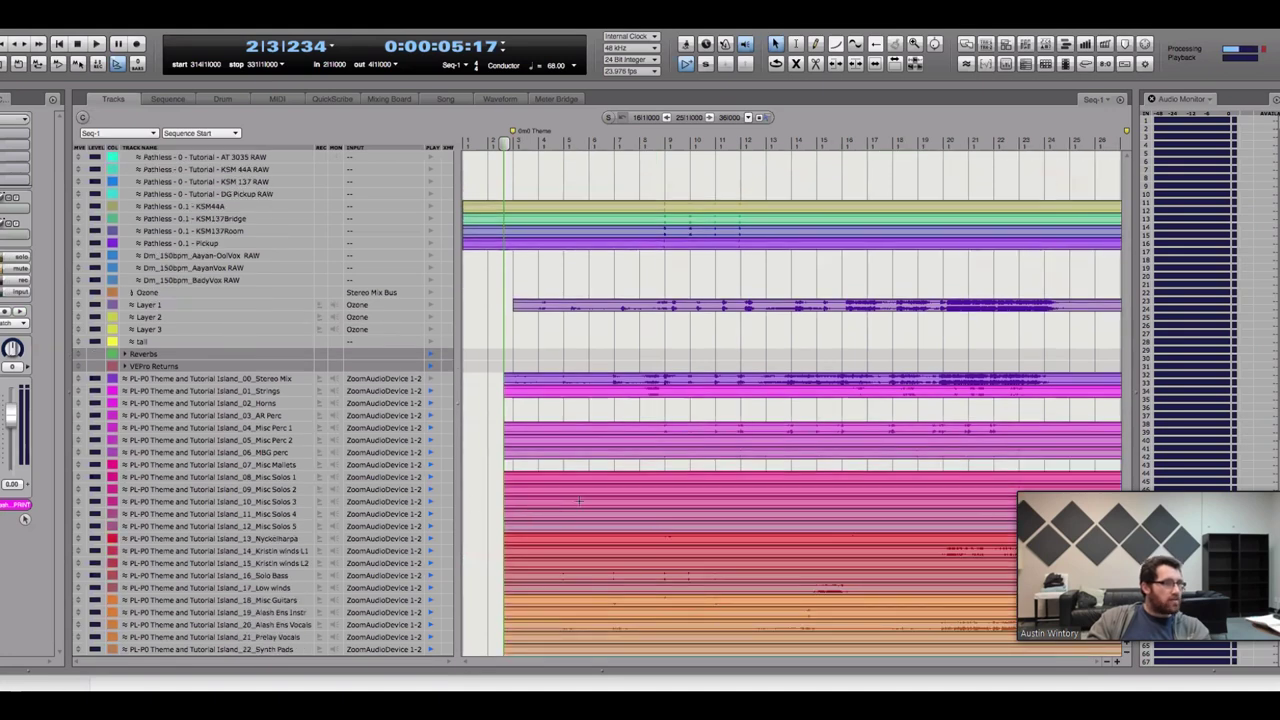
Open the Horns track in the MIDI editor near measure 2 and shorten its window to uncover the stem tracks
click(500, 142)
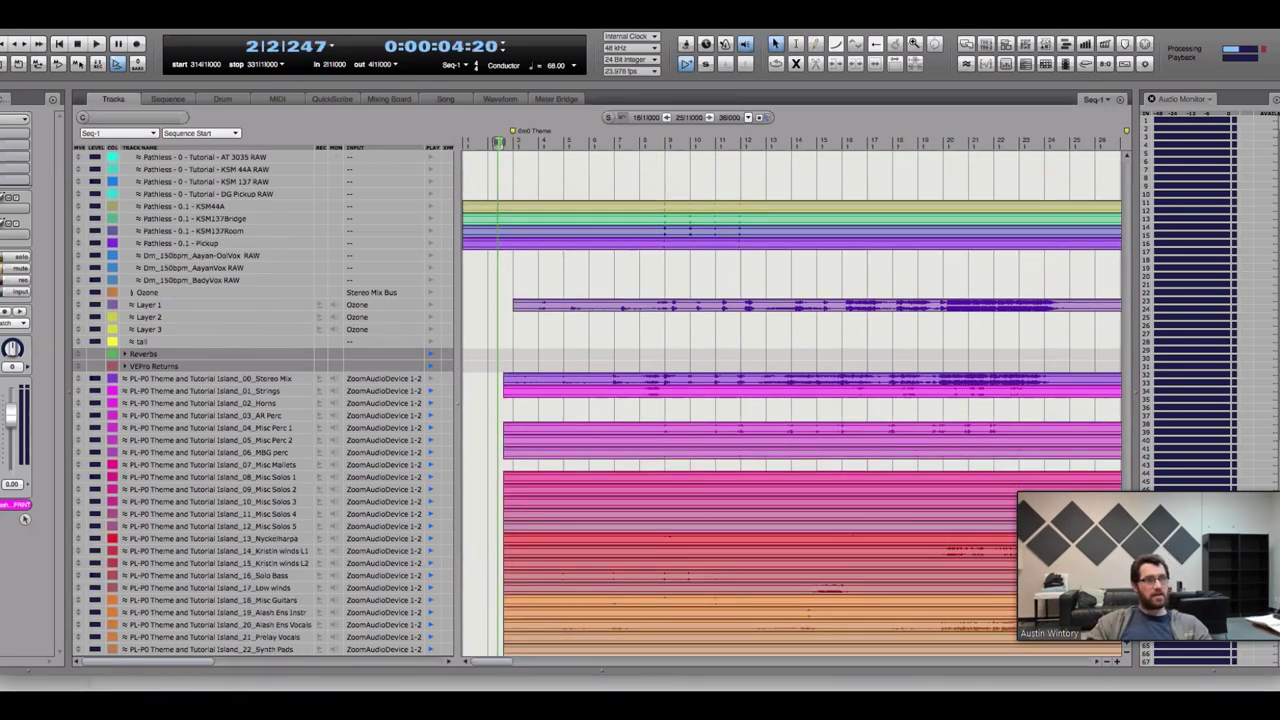
scroll(17, 400, down, 2)
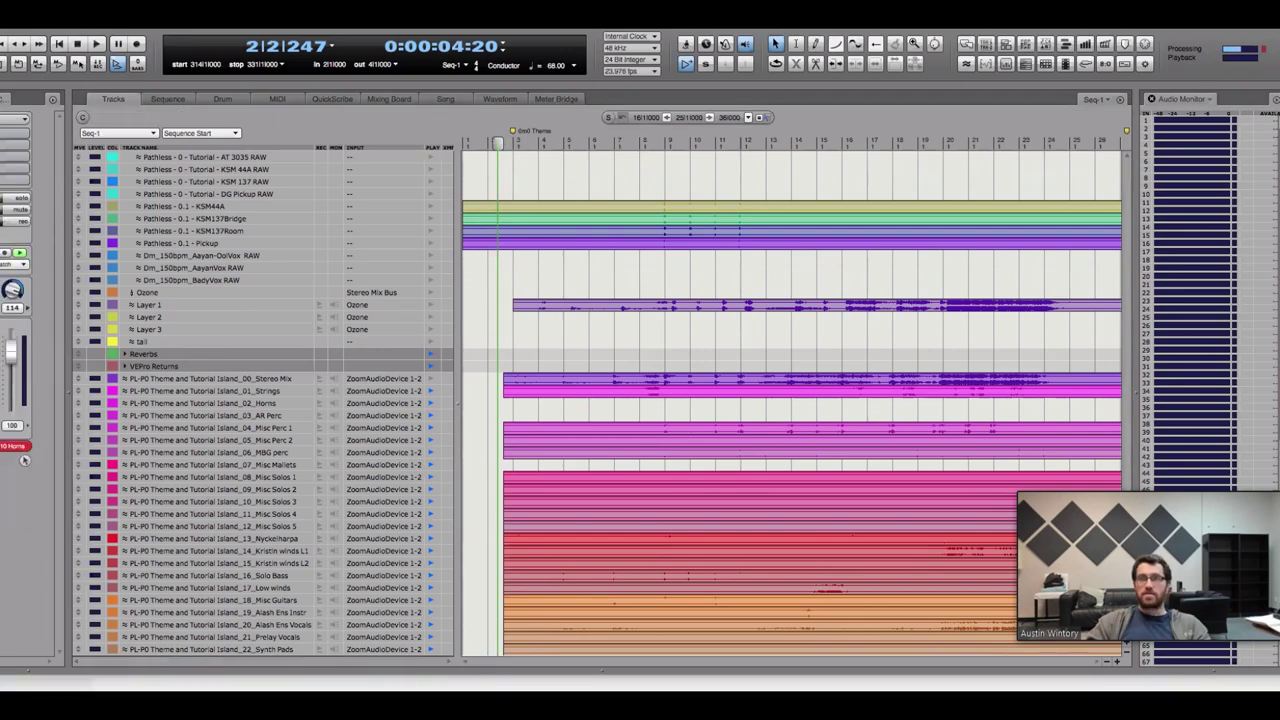
key(shift+g)
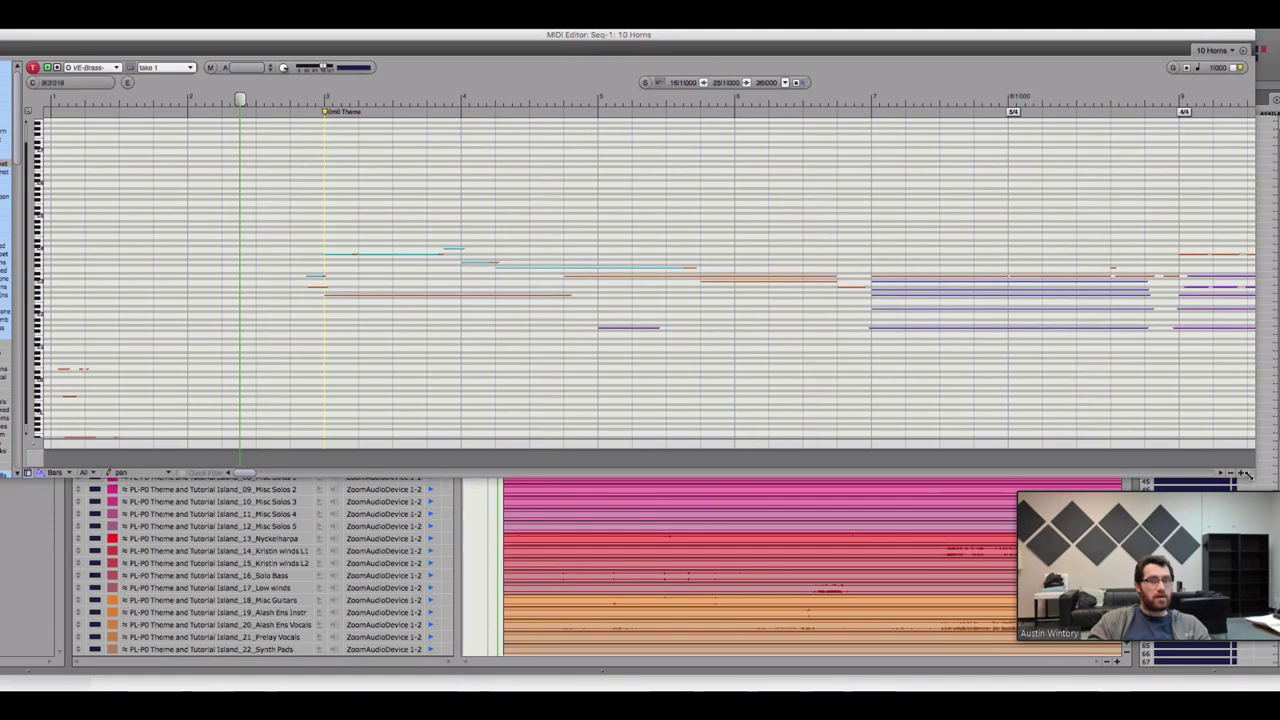
drag(1256, 466, 1273, 397)
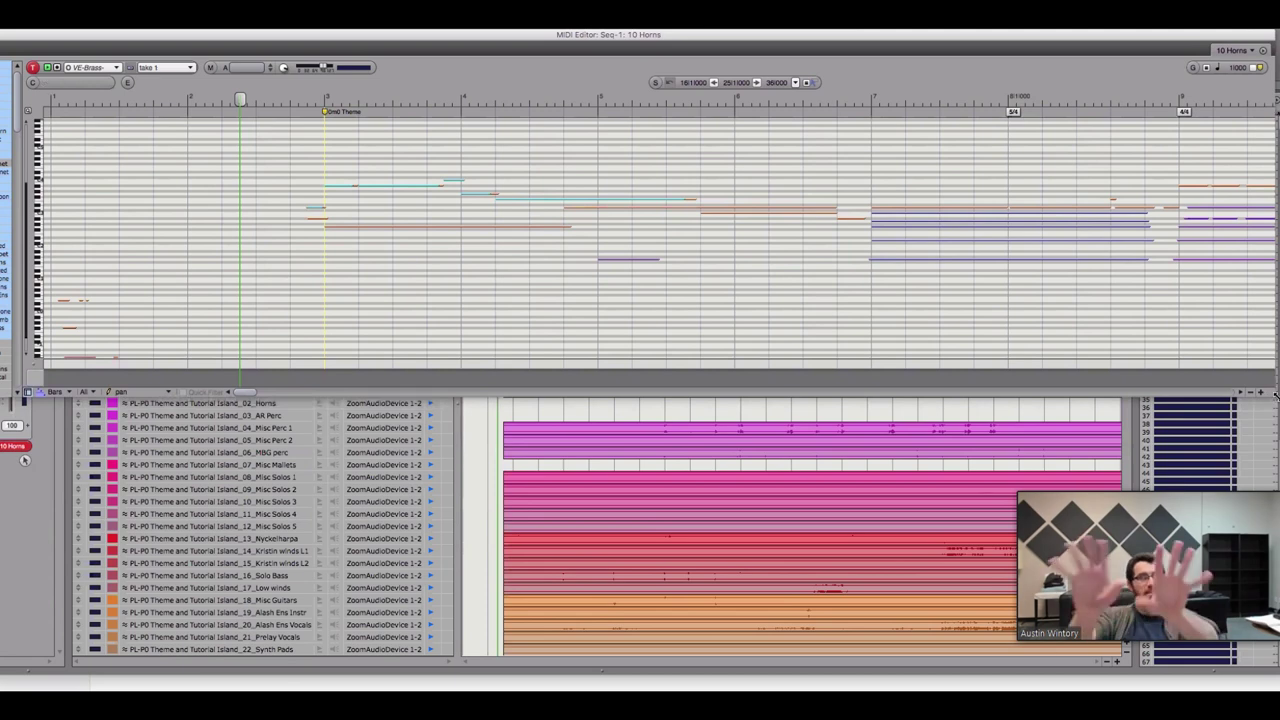
Play the theme with the Horns notes in view, examining them back to measure 1, and close the MIDI editor
key(space)
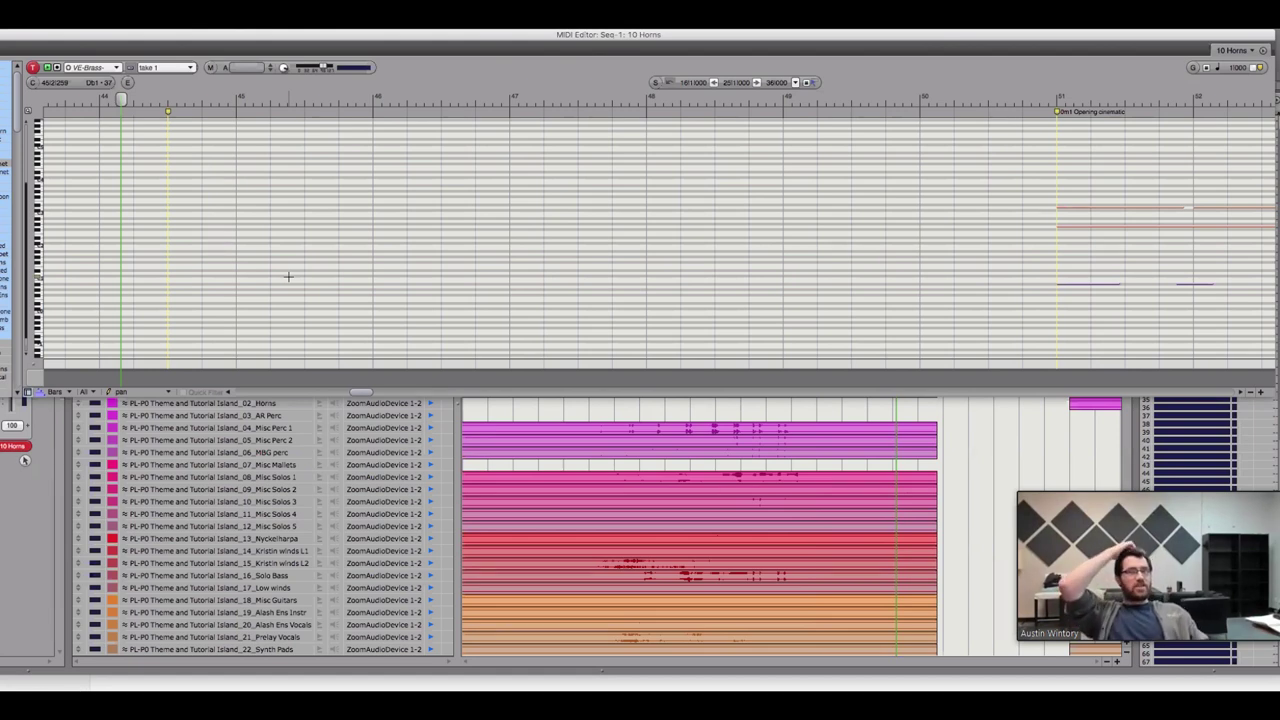
scroll(313, 396, left, 3)
scroll(313, 395, left, 10)
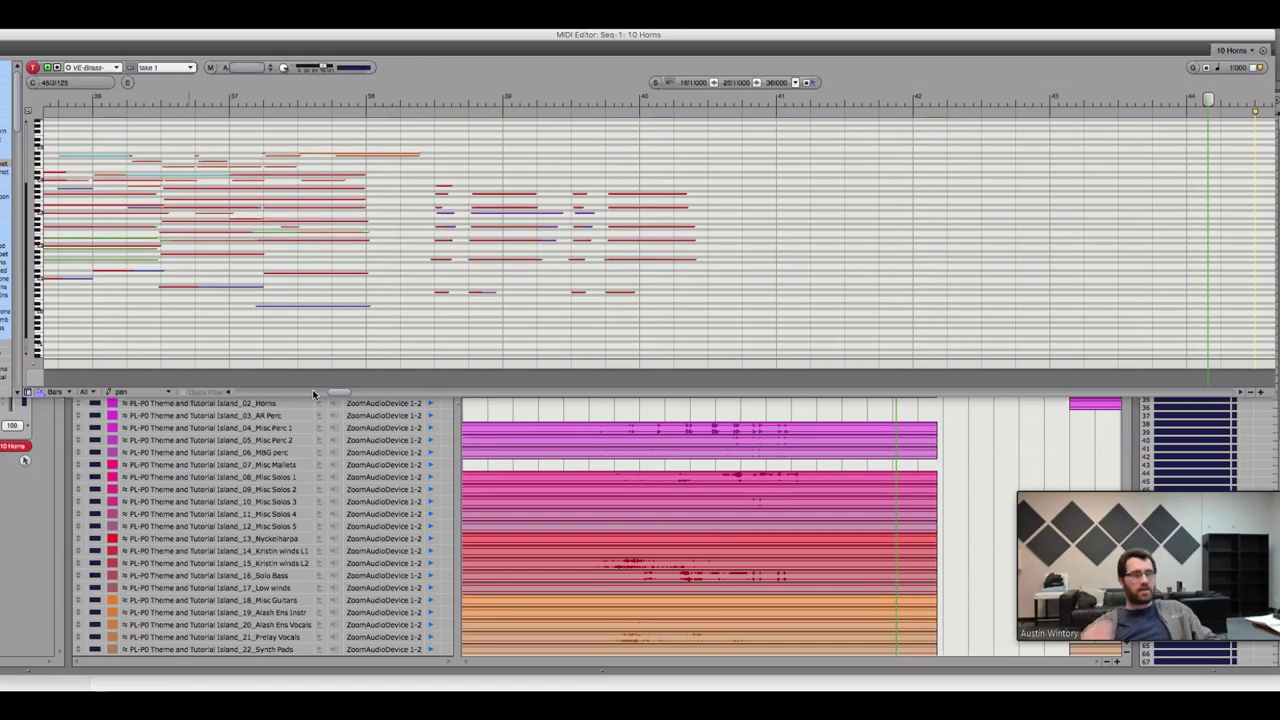
scroll(312, 393, left, 20)
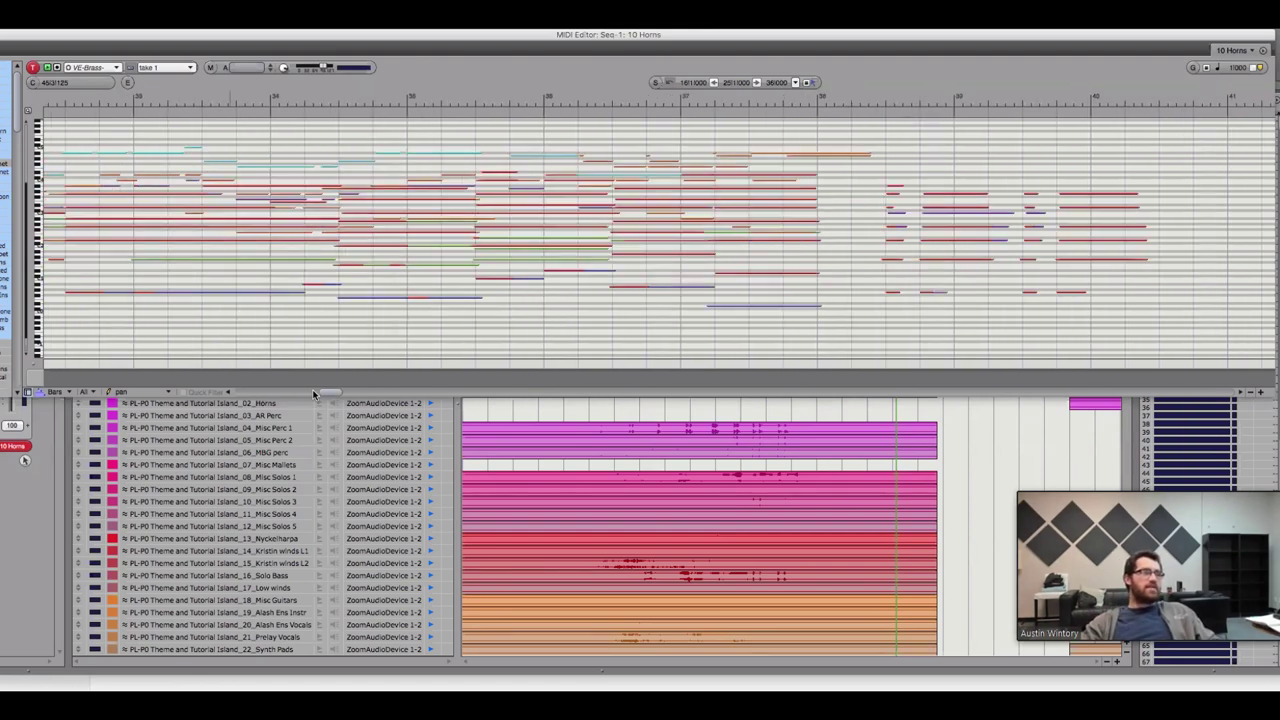
scroll(312, 393, left, 20)
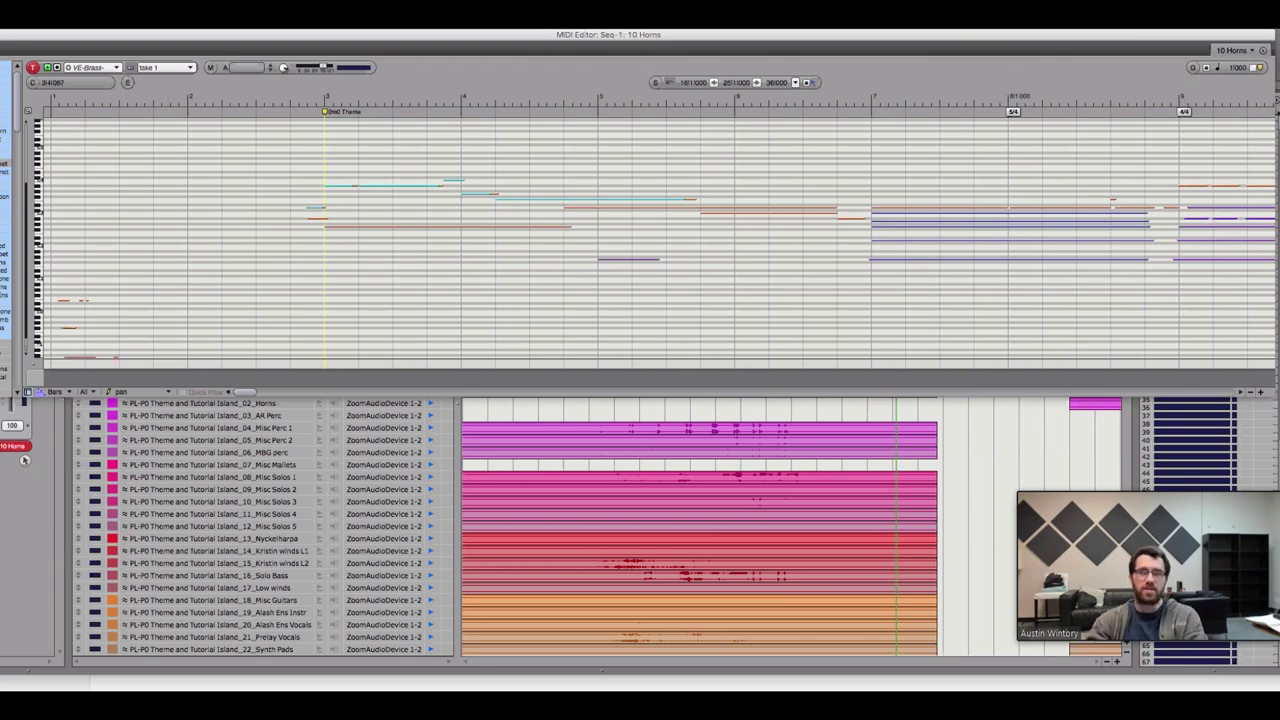
key(super+w)
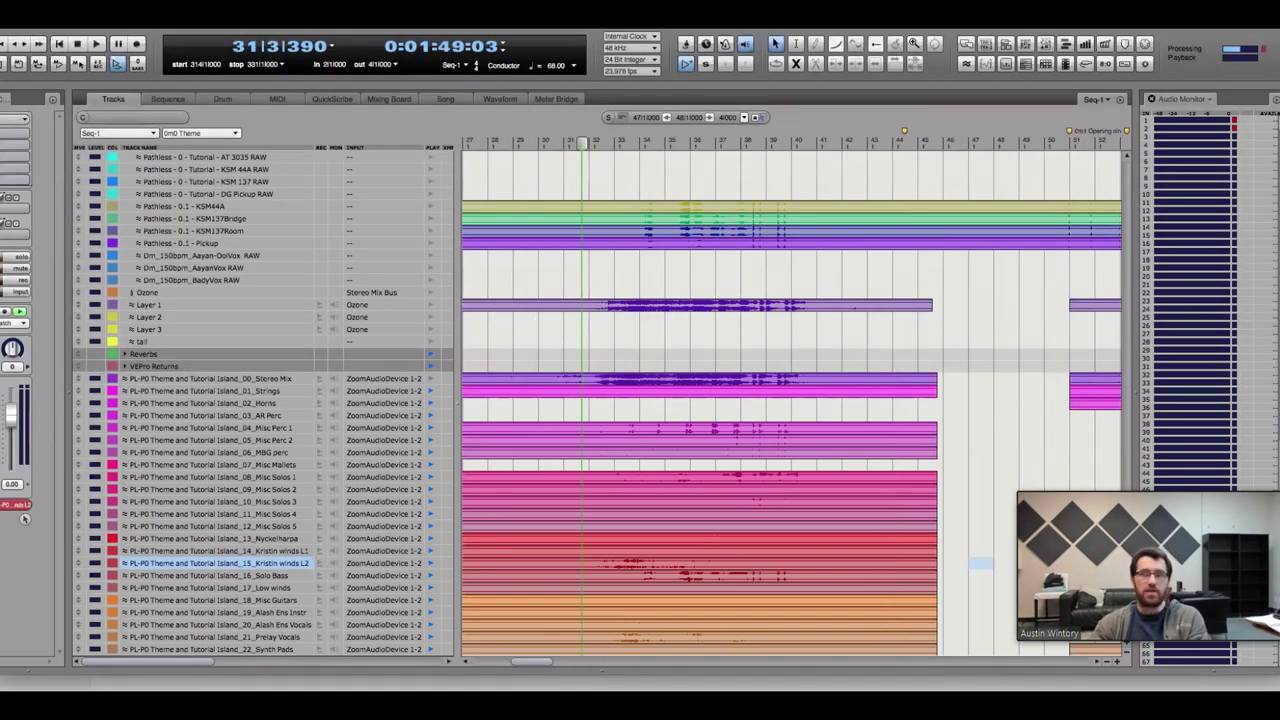
Play the Opening cinematic stems from about measure 60 to measure 69, and return to the sequence start
key(Escape)
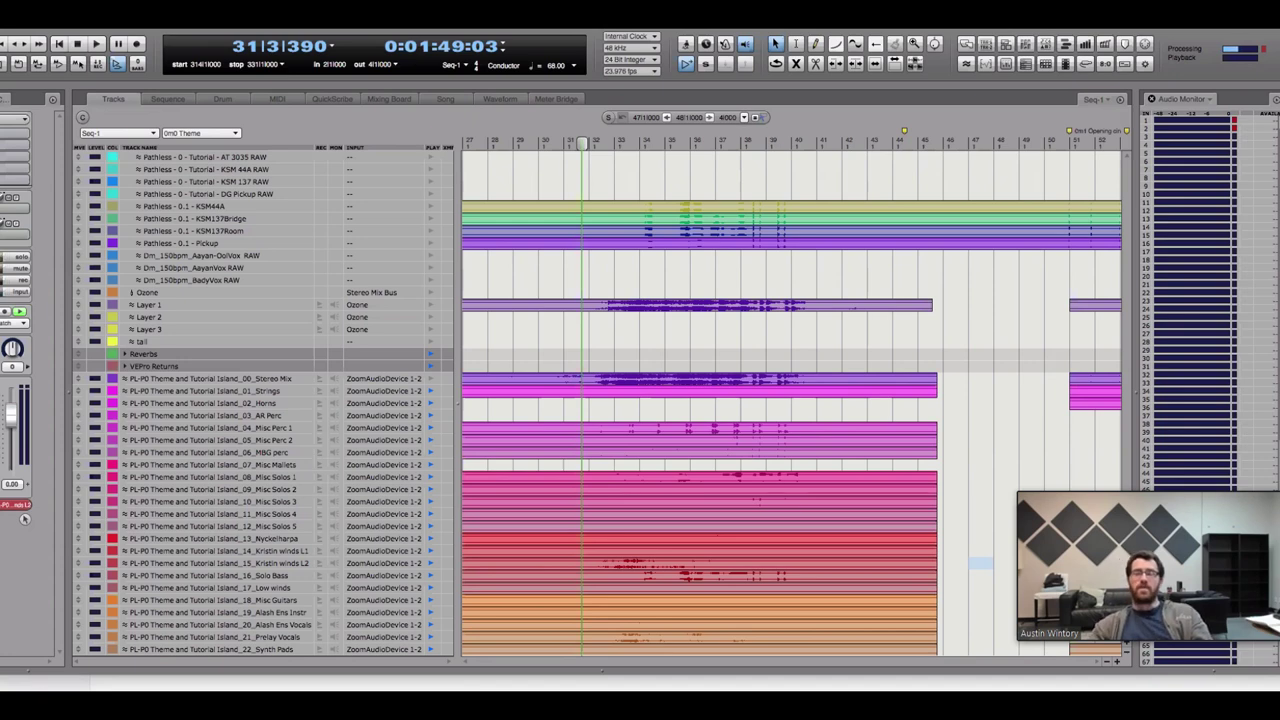
click(22, 508)
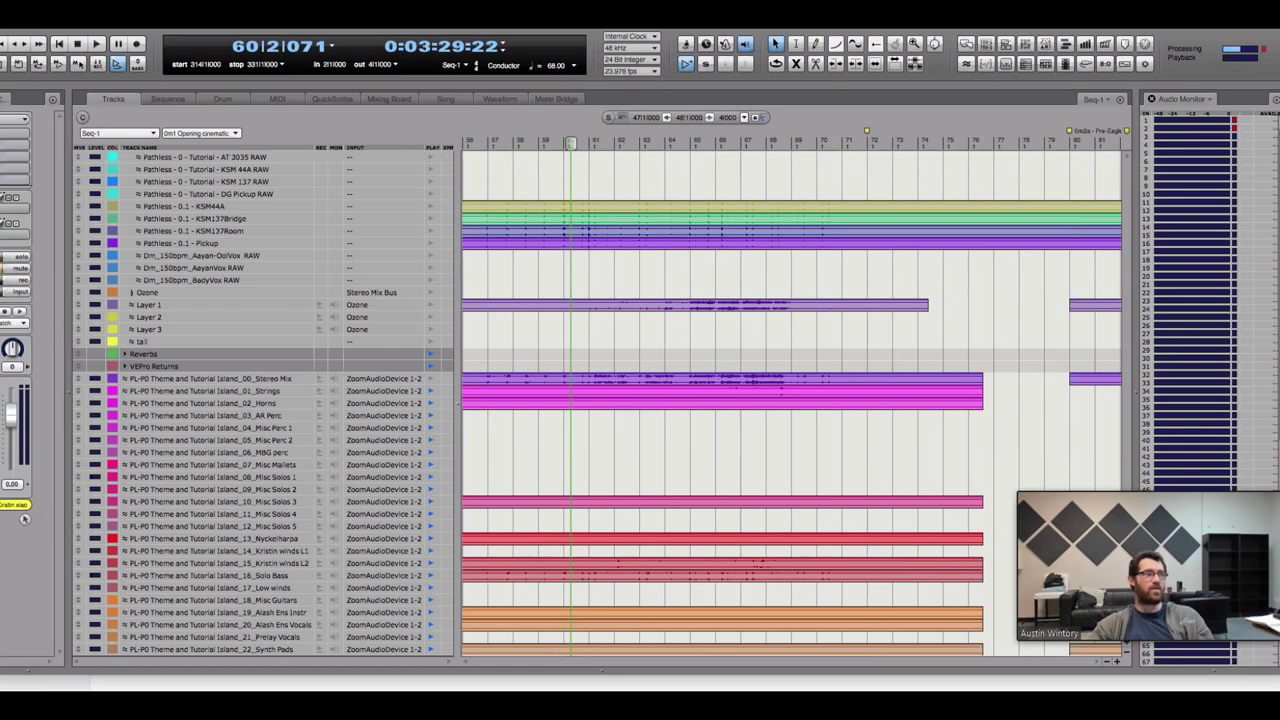
key(space)
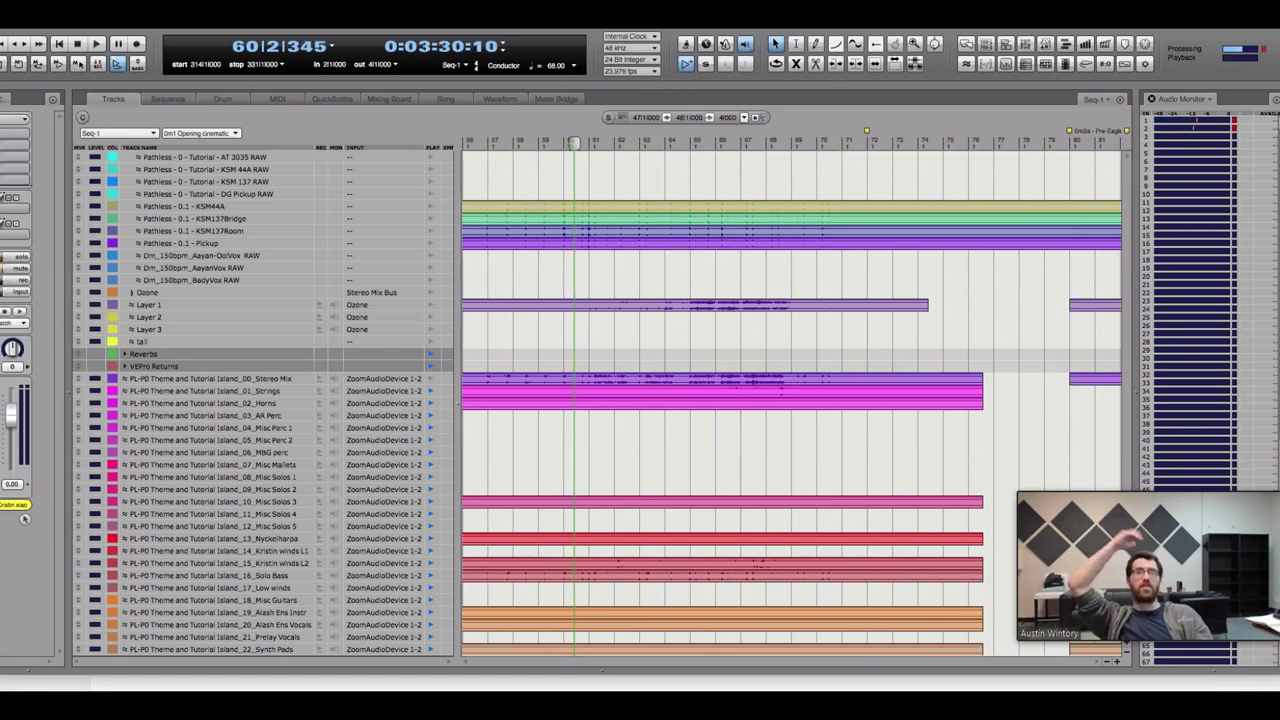
key(space)
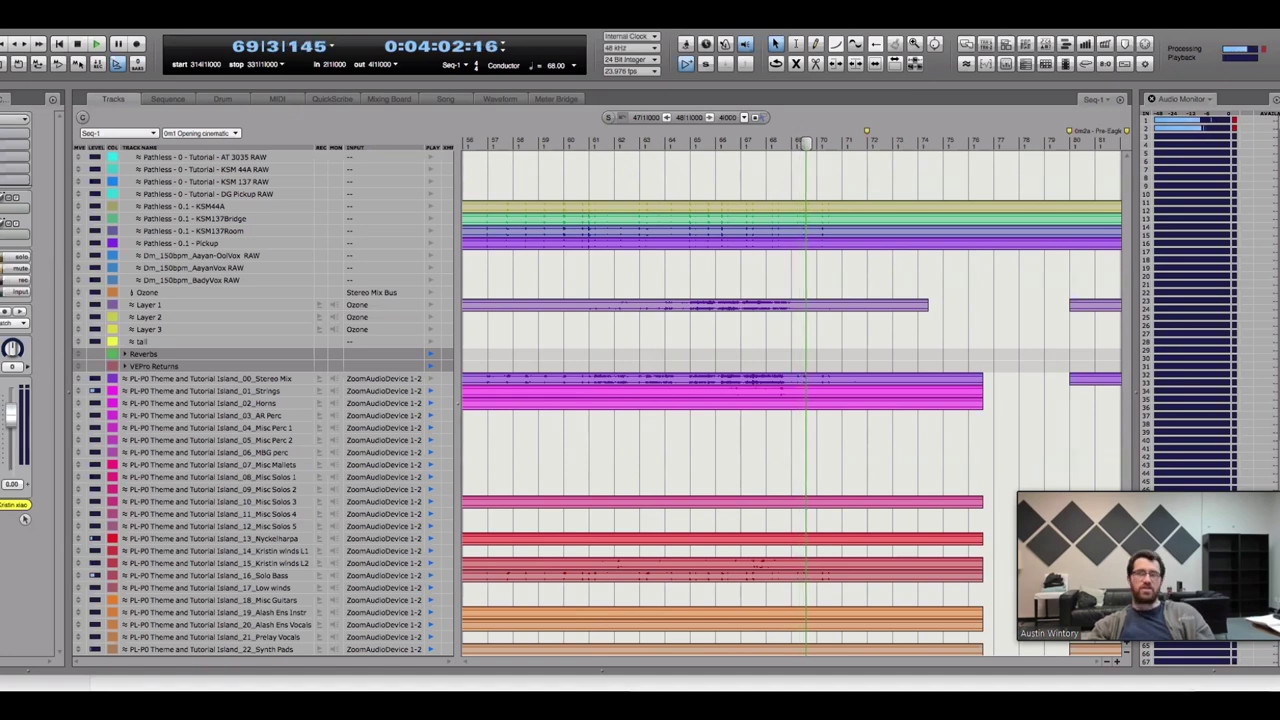
key(space)
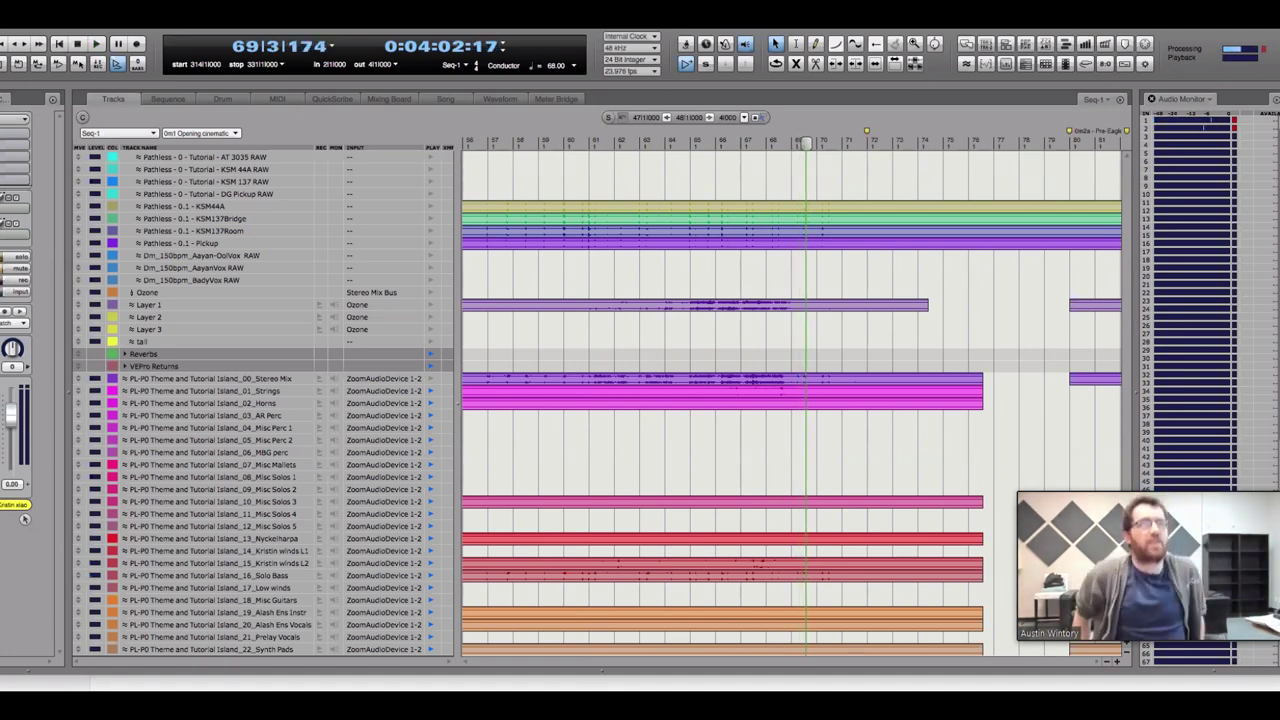
key(Home)
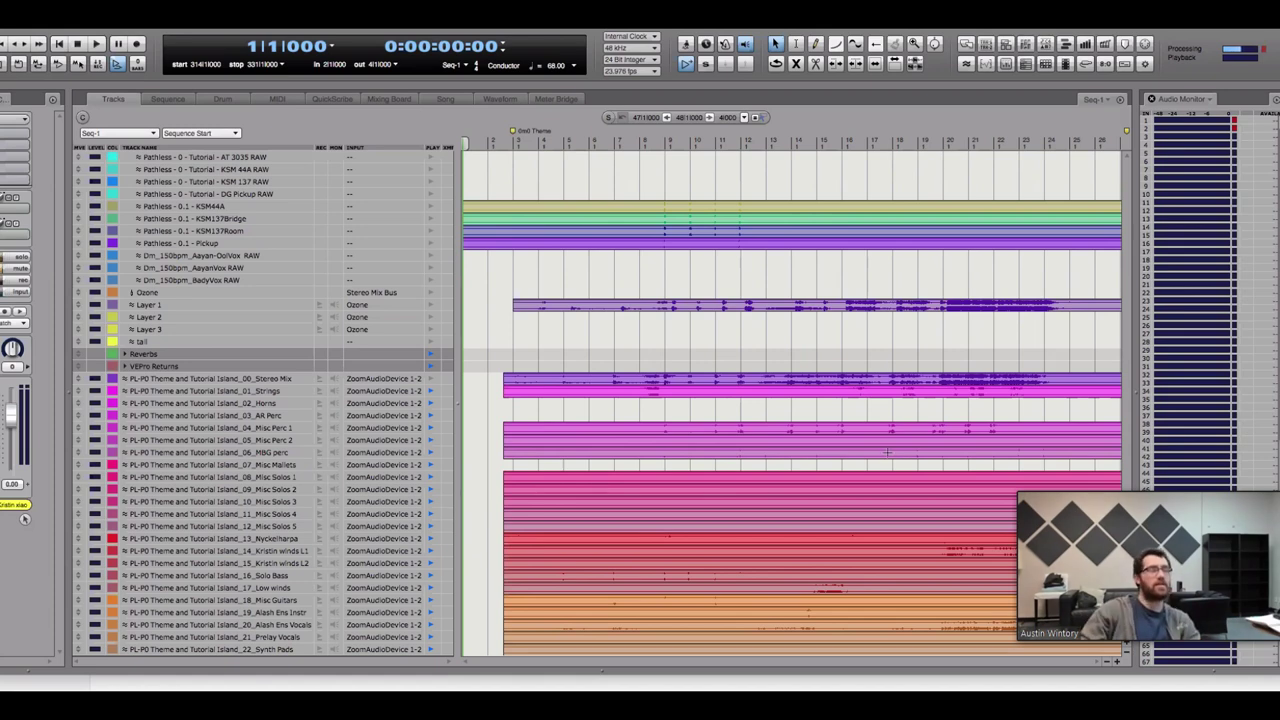
Select measure 11 of the layer 2 solo winds stem and view the WoodWinds and Orch Perc tracks
click(726, 334)
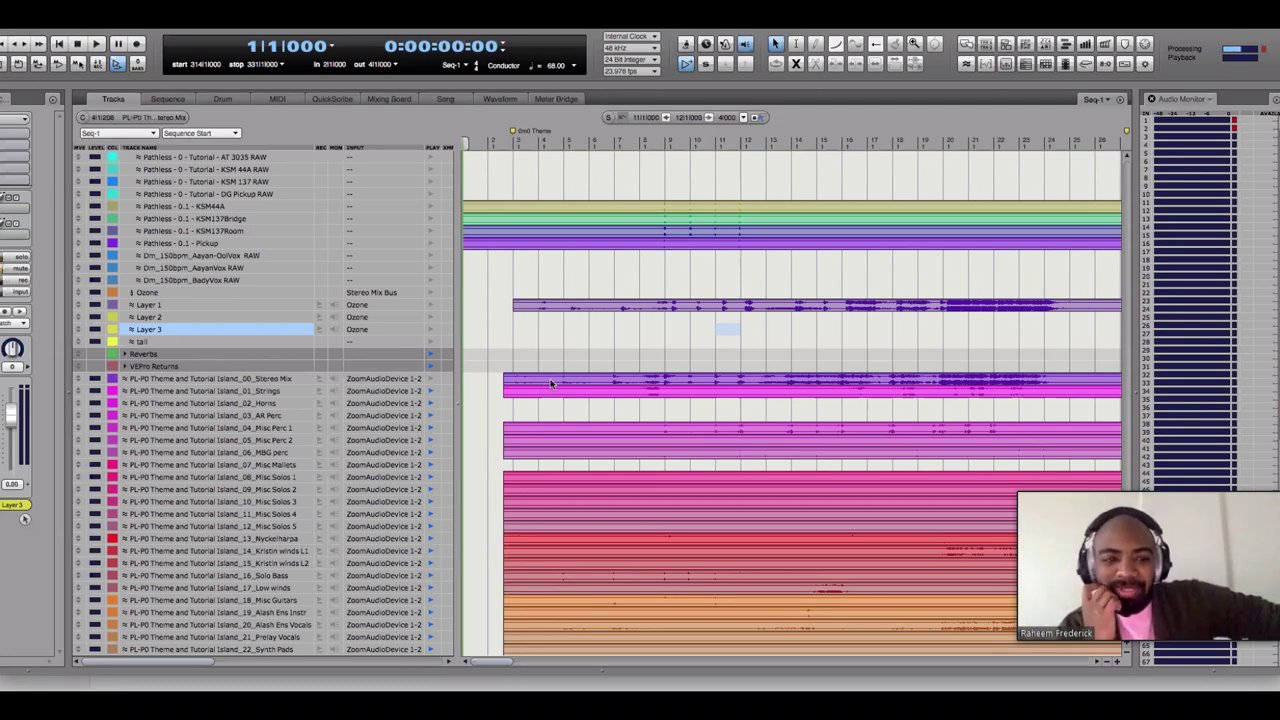
click(298, 552)
click(298, 563)
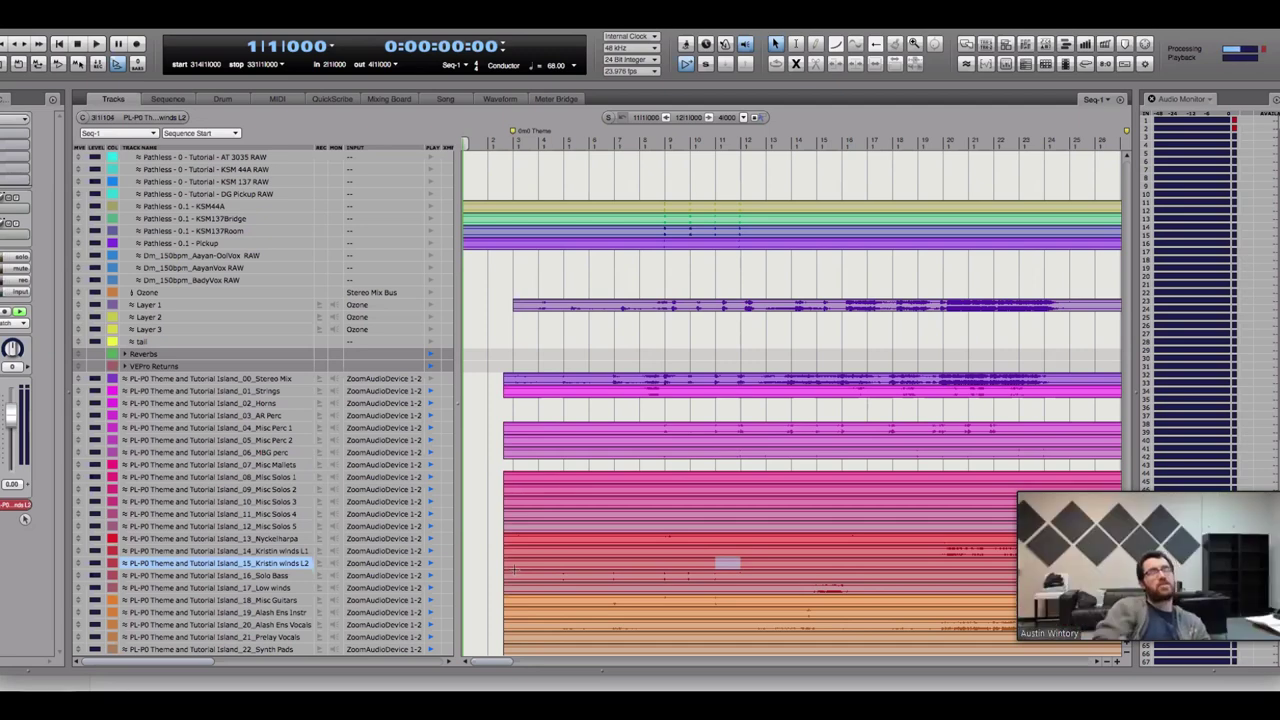
scroll(618, 336, up, 1)
scroll(618, 340, up, 20)
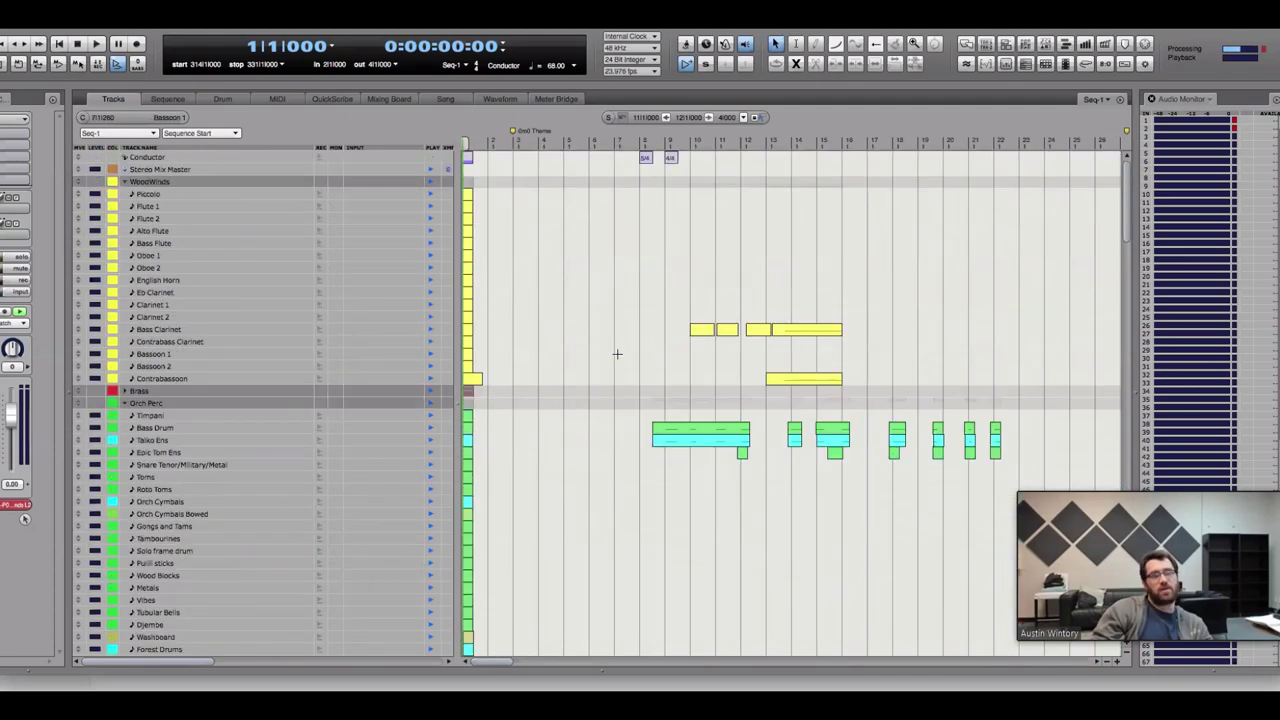
Move the playback position to measure 13, clear the selection, and listen to the isolated winds stems around measure 17
click(776, 140)
scroll(612, 401, down, 20)
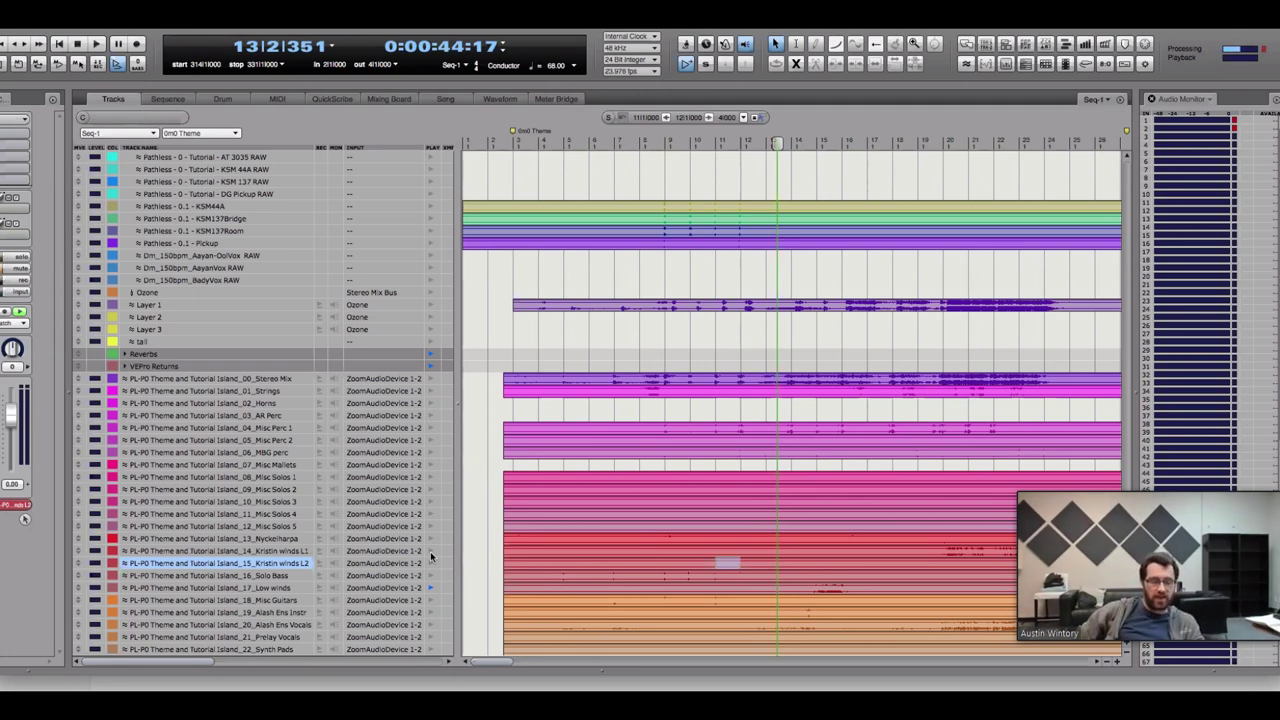
key(Return)
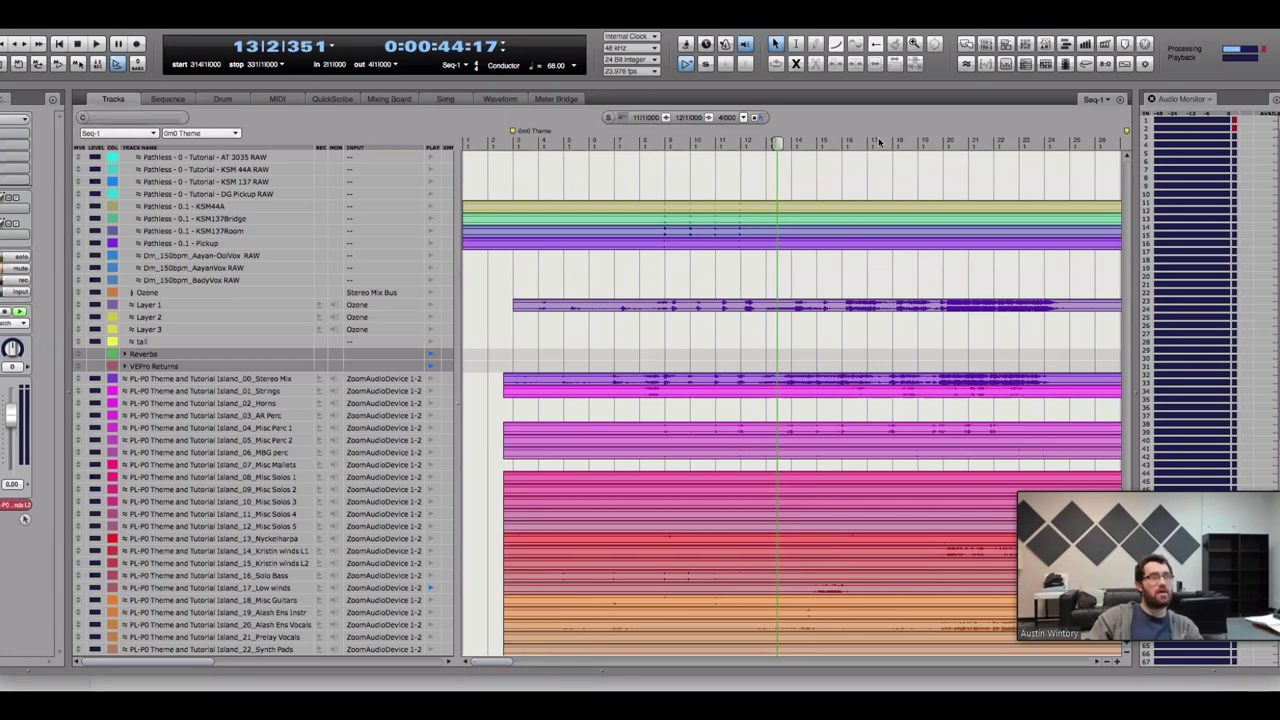
key(space)
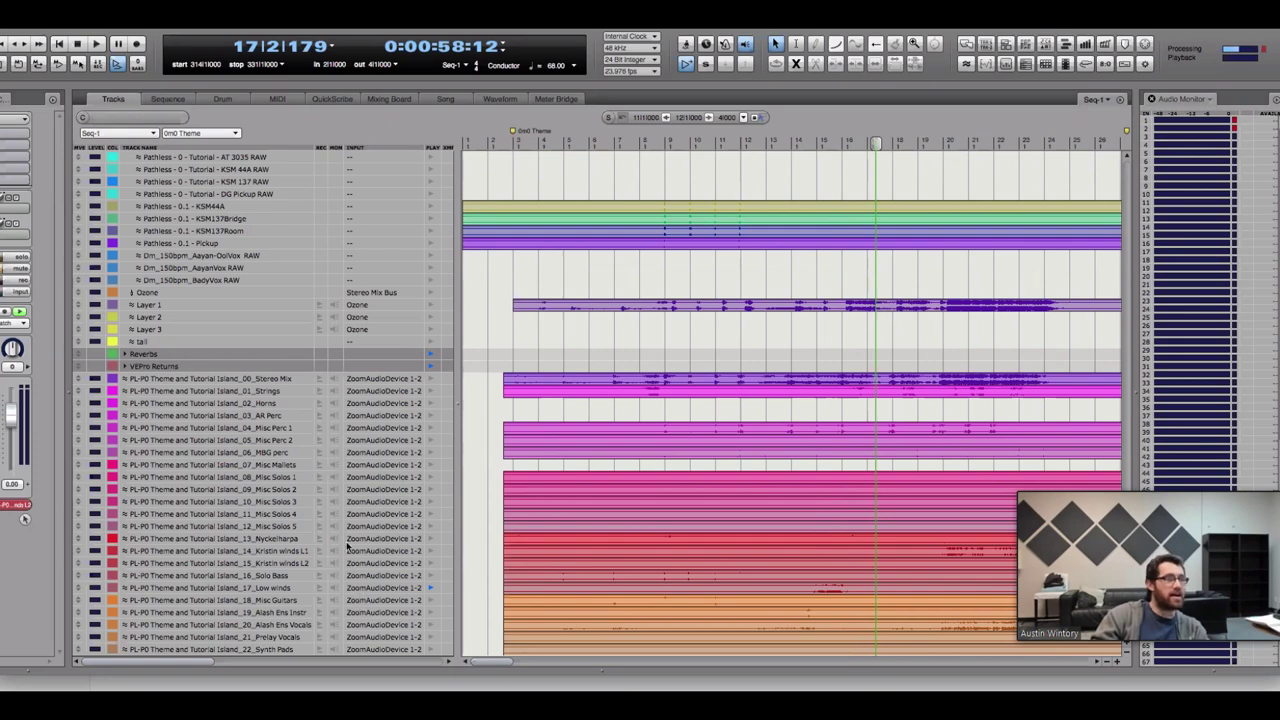
Play the MIDI soloist mockup from measure 2, covering the Xiao and Nyckelharpa opening phrases
scroll(600, 555, up, 10)
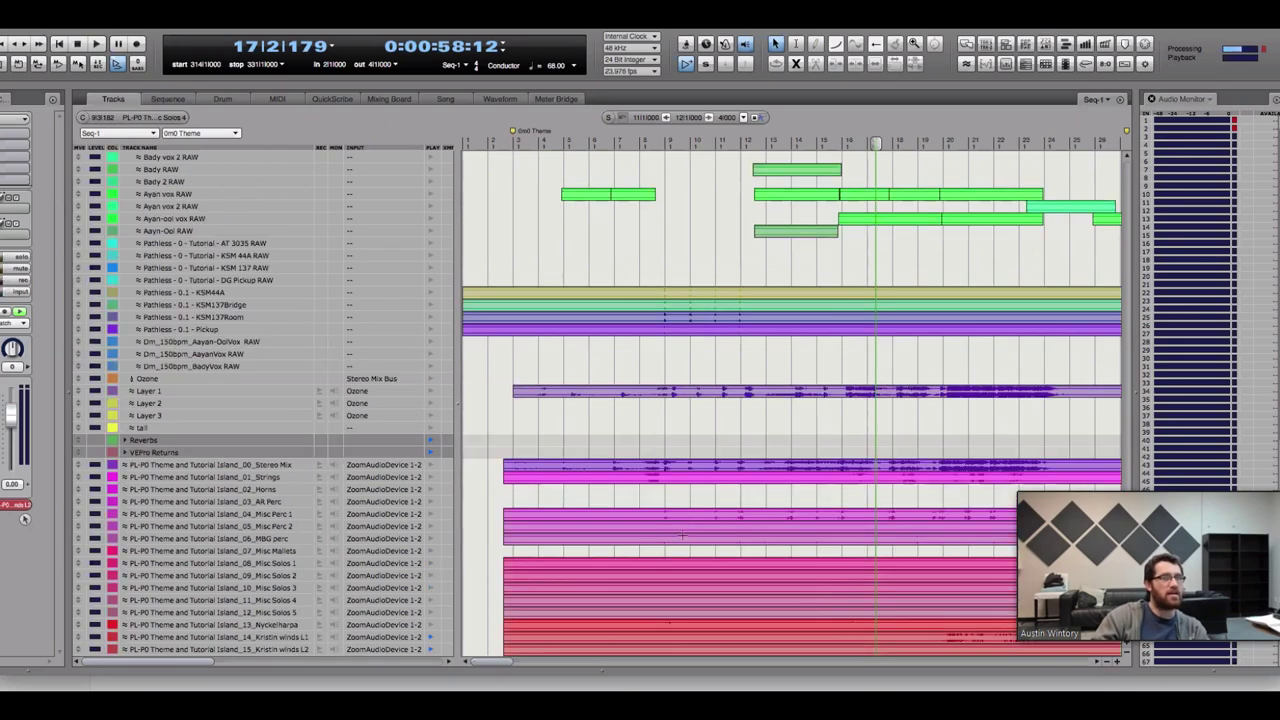
click(828, 143)
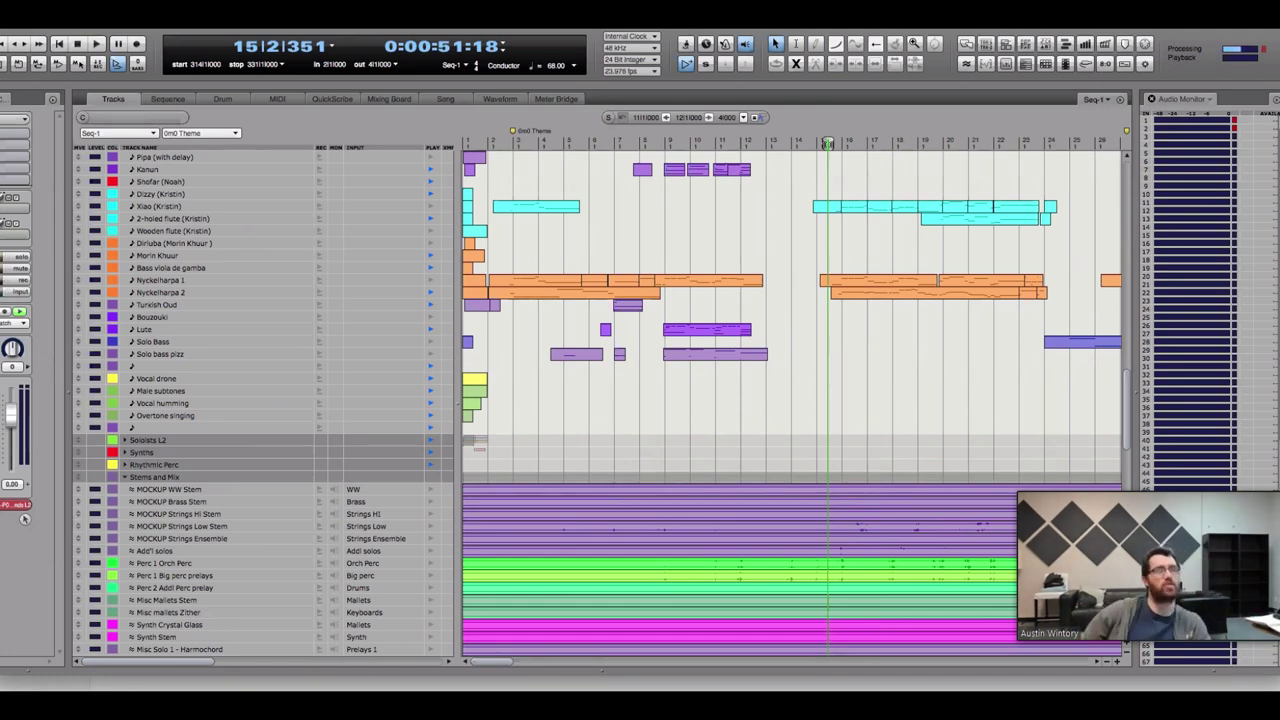
click(503, 141)
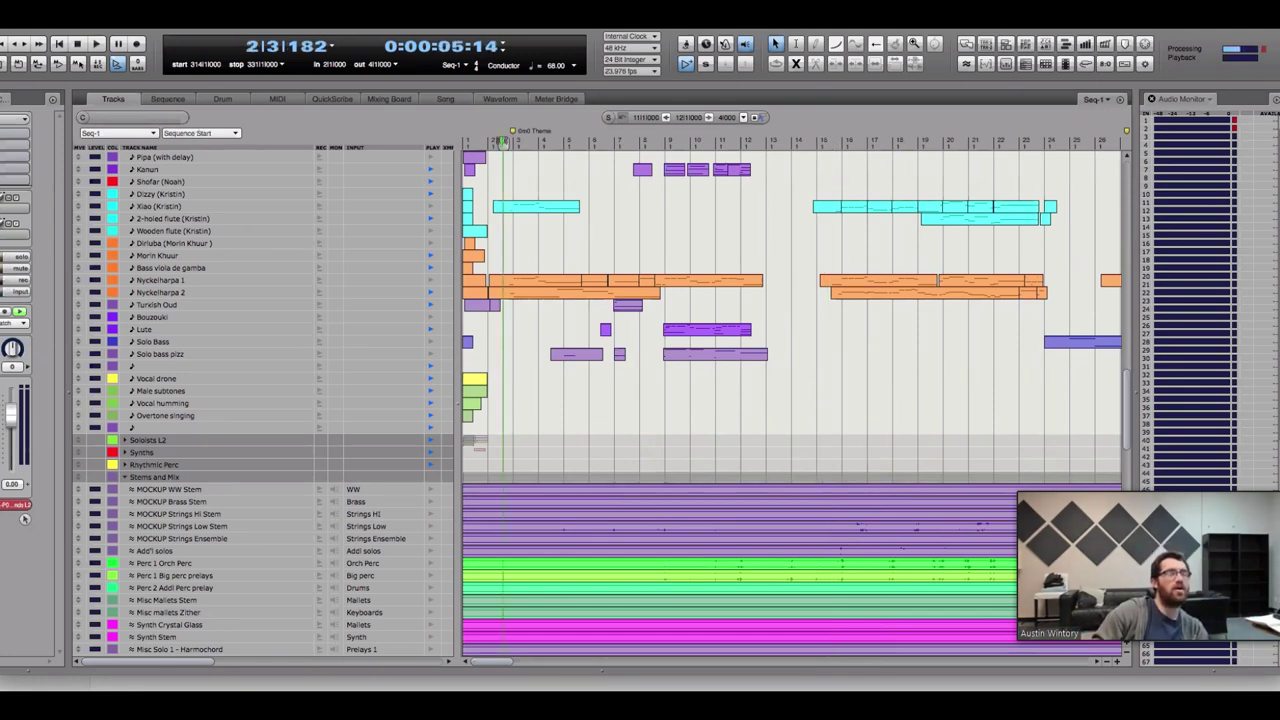
key(space)
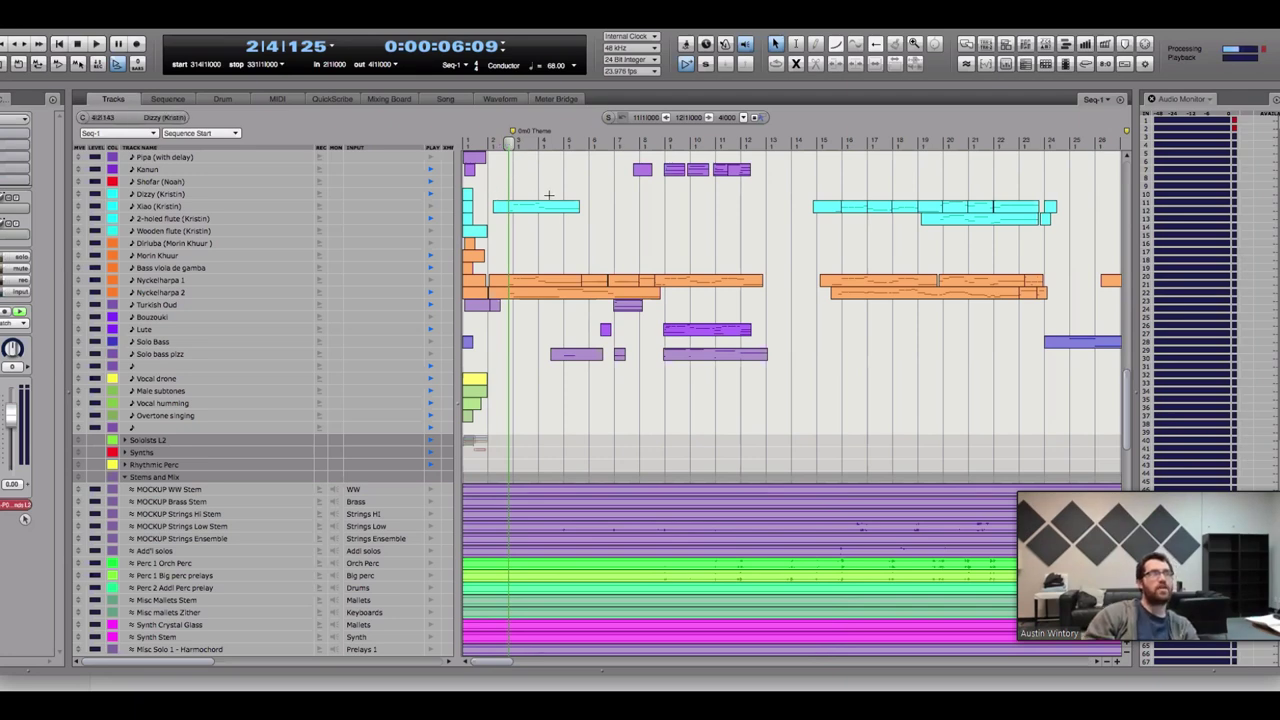
click(508, 143)
key(space)
key(space)
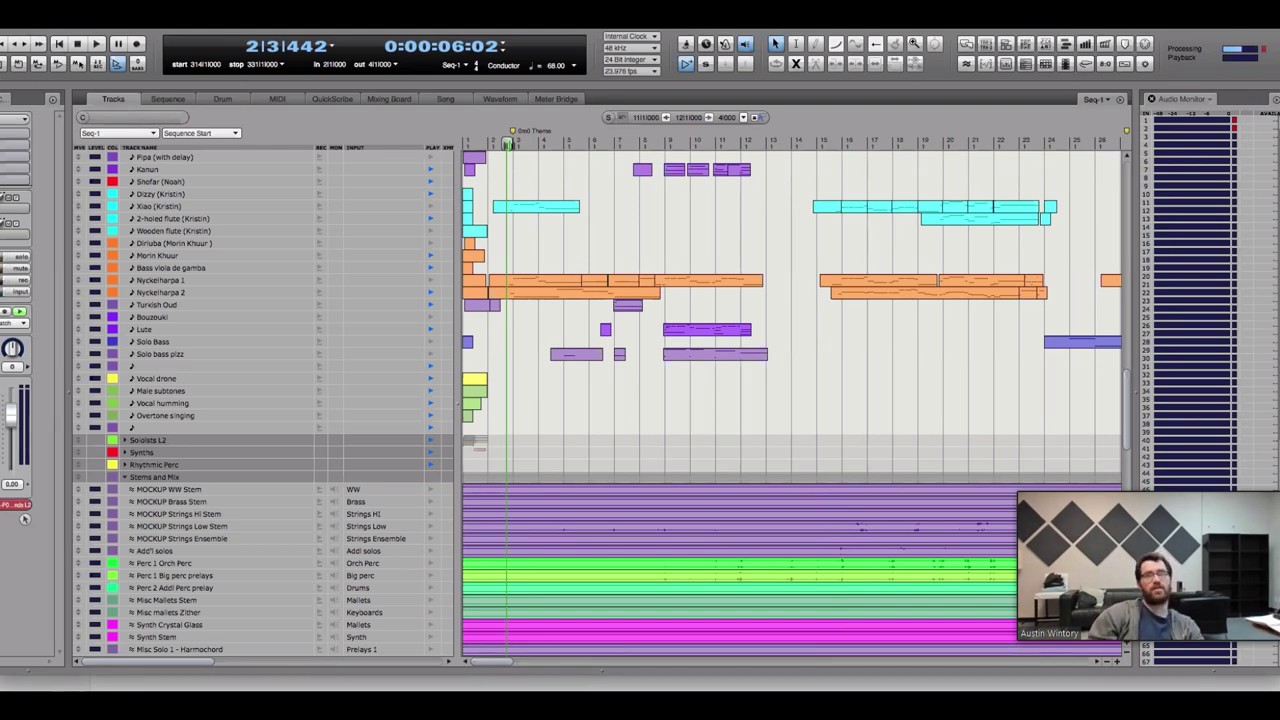
key(space)
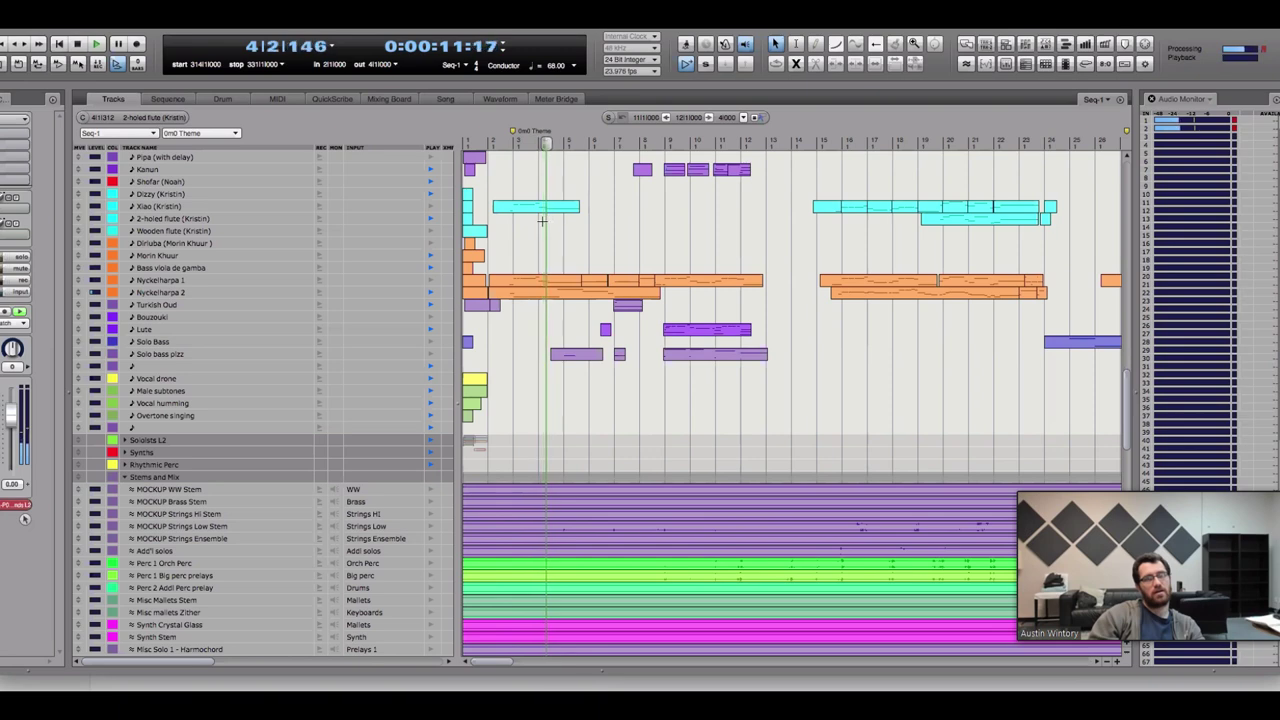
Play the soloist mockup from measure 15, highlighting measures 14 to 25 of the Xiao track
click(826, 140)
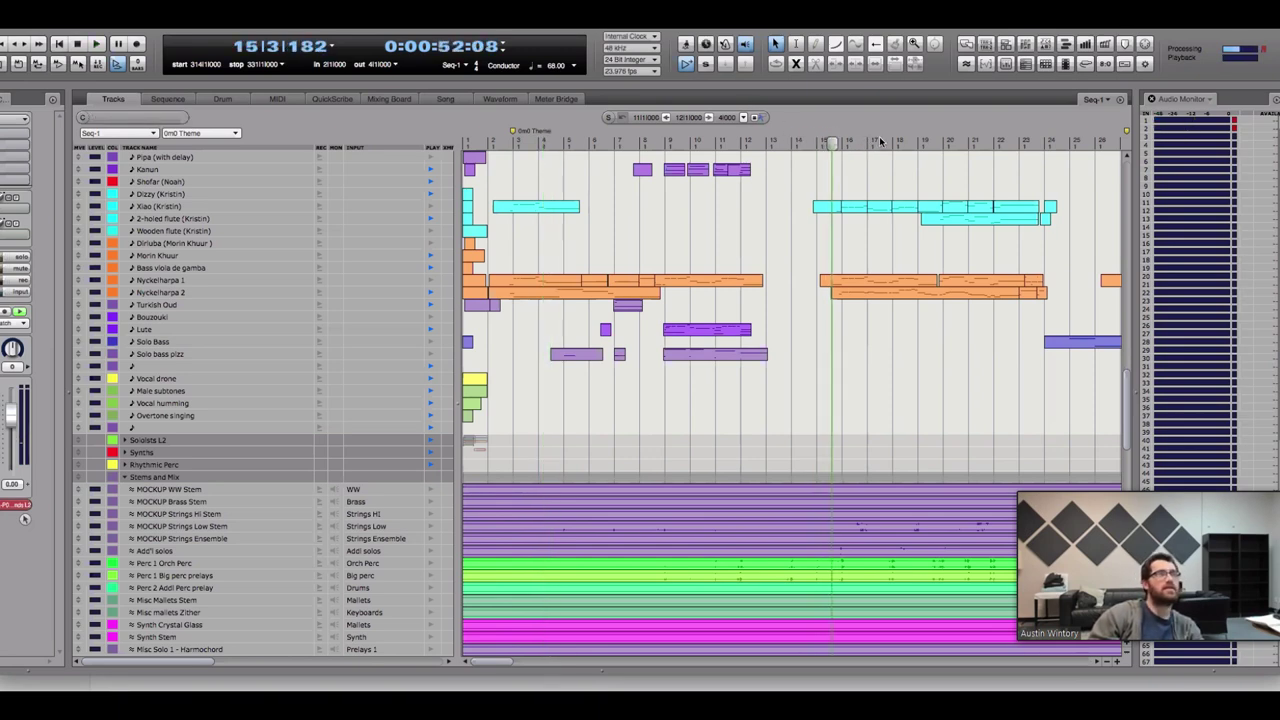
key(space)
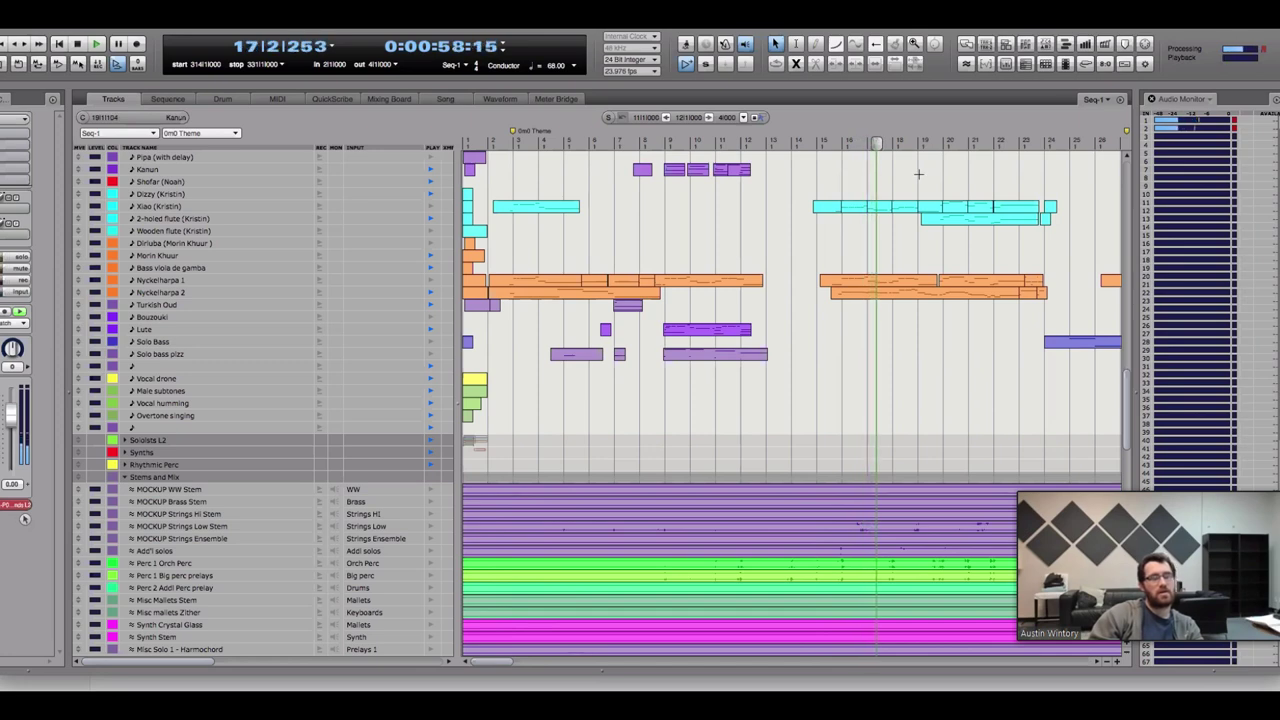
key(space)
drag(828, 206, 1054, 212)
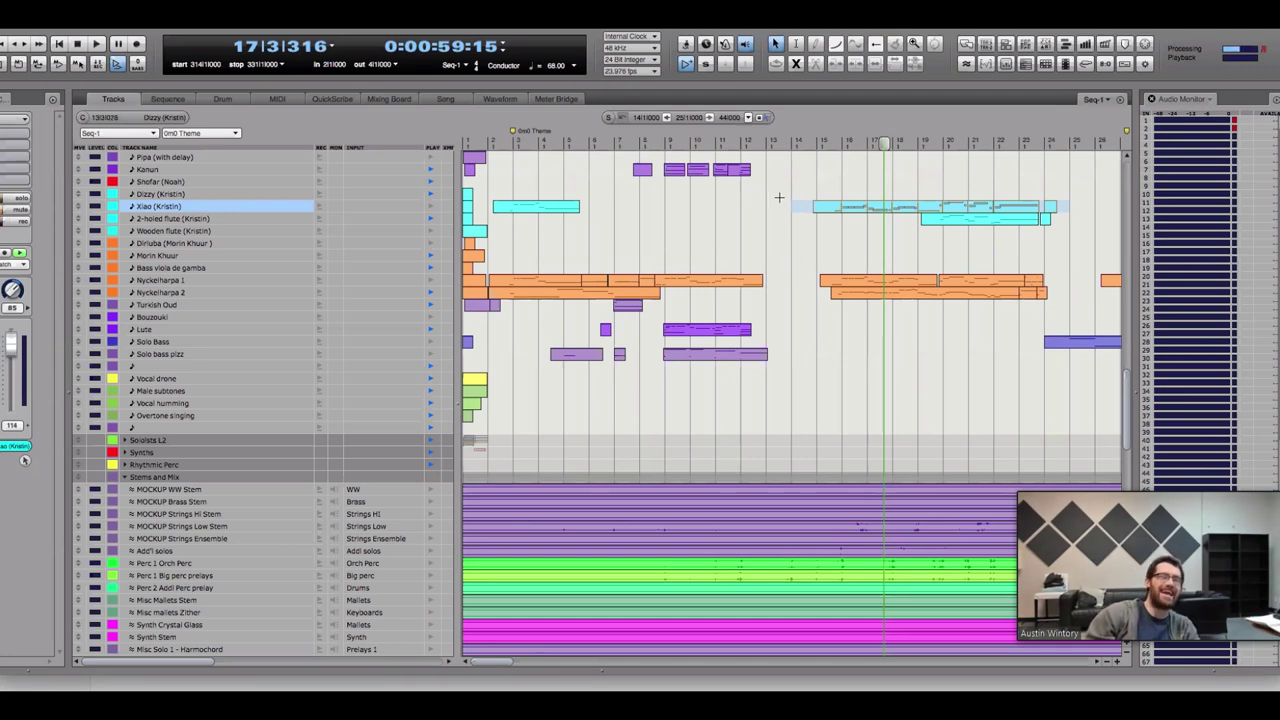
key(space)
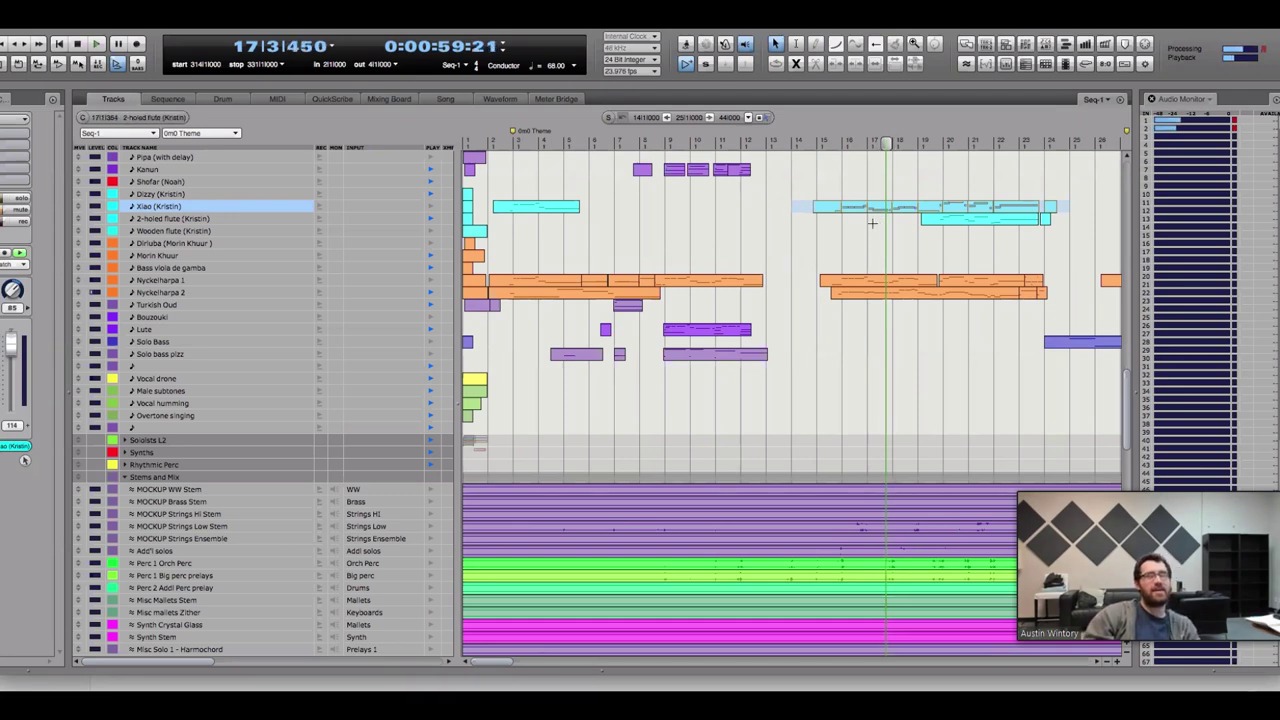
Clear the Xiao selection and highlight measures 19 to 25 of the 2-holed flute track while the theme plays
click(849, 260)
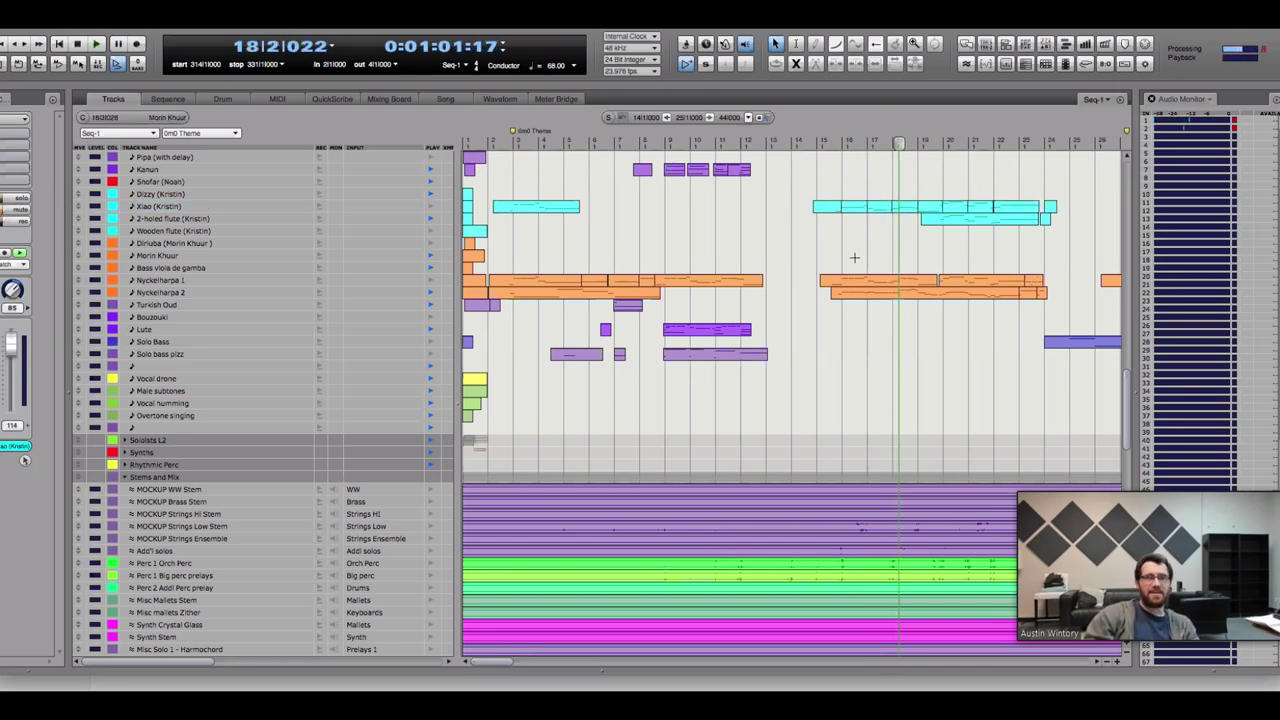
click(922, 218)
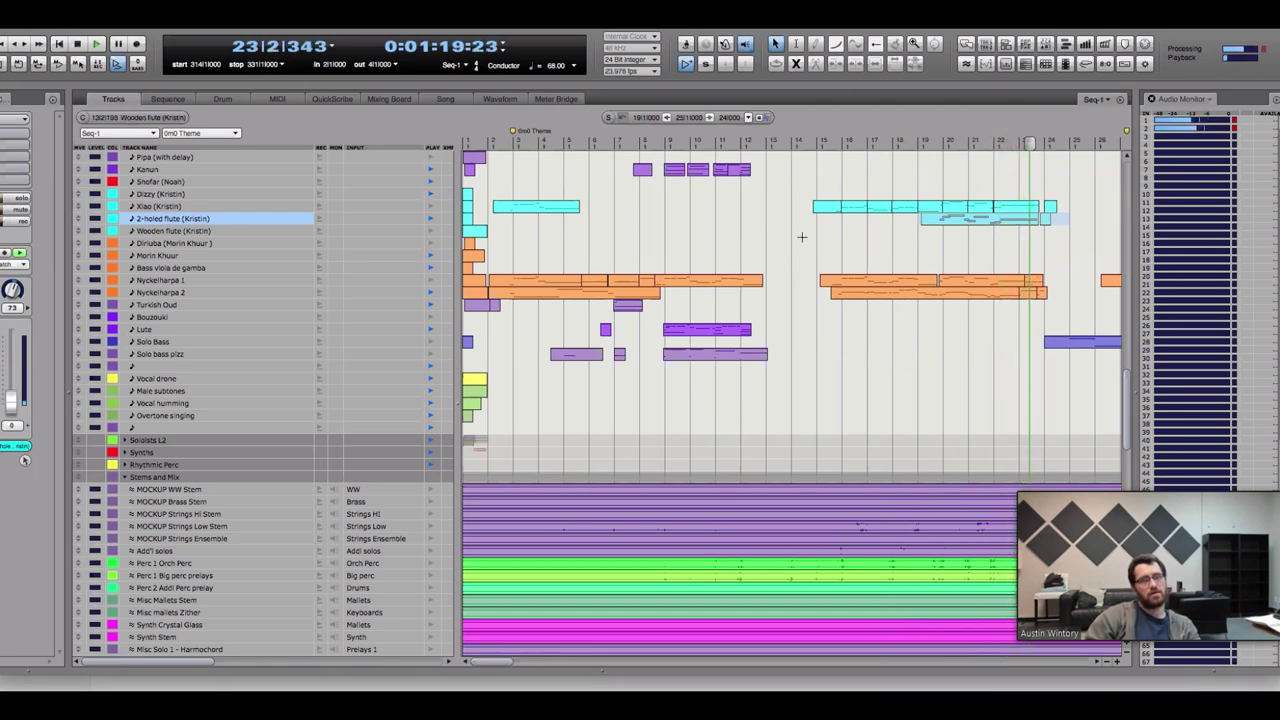
key(space)
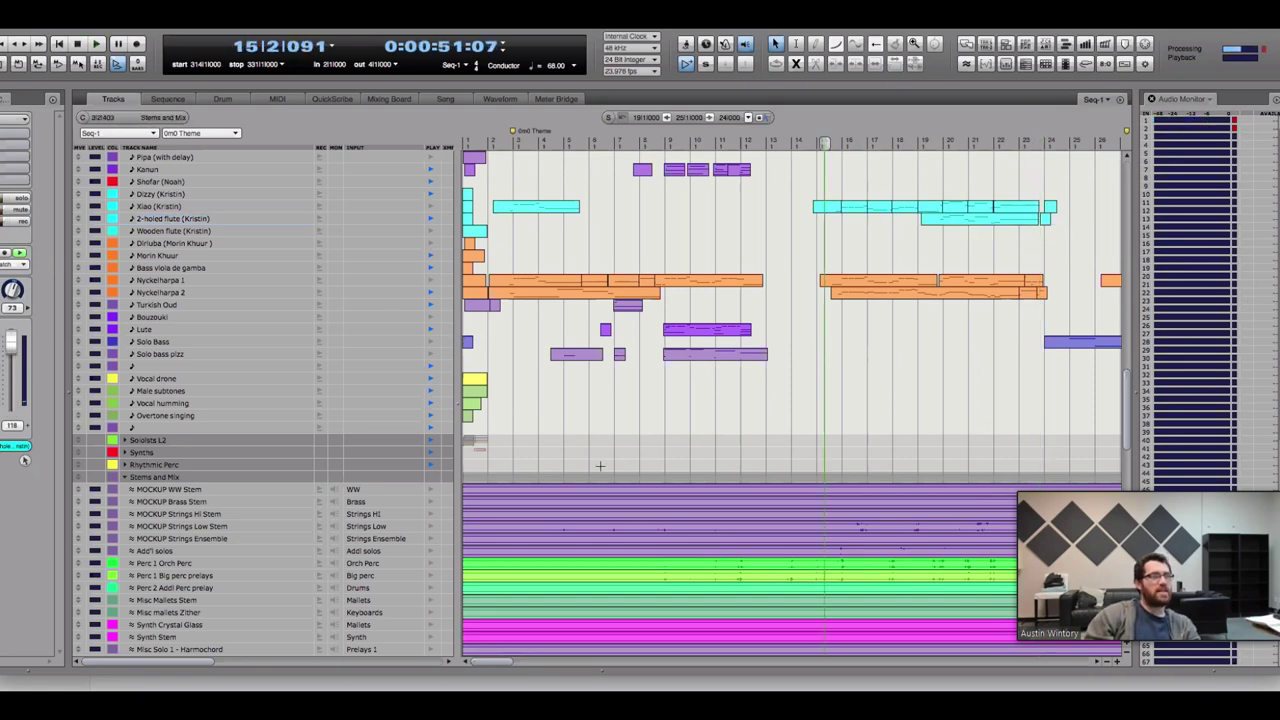
Select measures 15 to 25 of the Nyckelharpa 1 and Nyckelharpa 2 tracks and mute those passages
scroll(1028, 349, down, 5)
scroll(1028, 349, up, 10)
drag(1062, 398, 817, 418)
scroll(745, 537, down, 10)
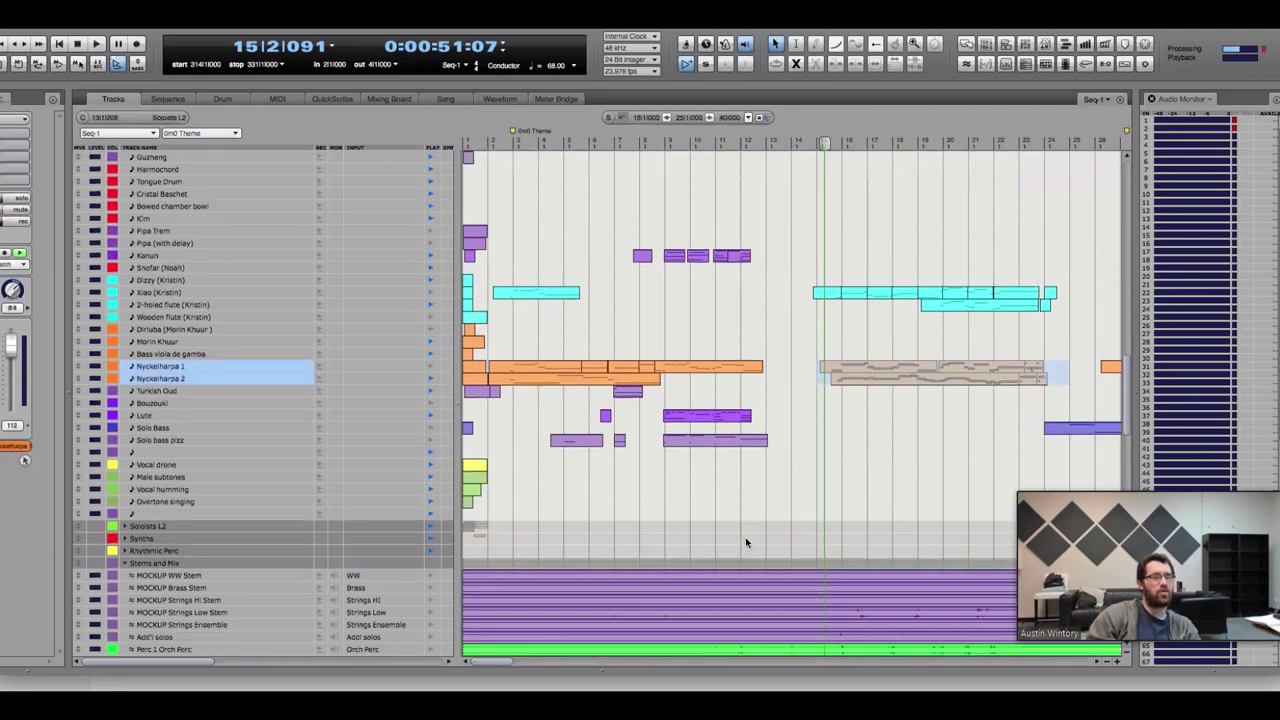
Unmute the Nyckelharpa 1 and Nyckelharpa 2 passages from measure 15 and play the theme from there
scroll(384, 578, down, 15)
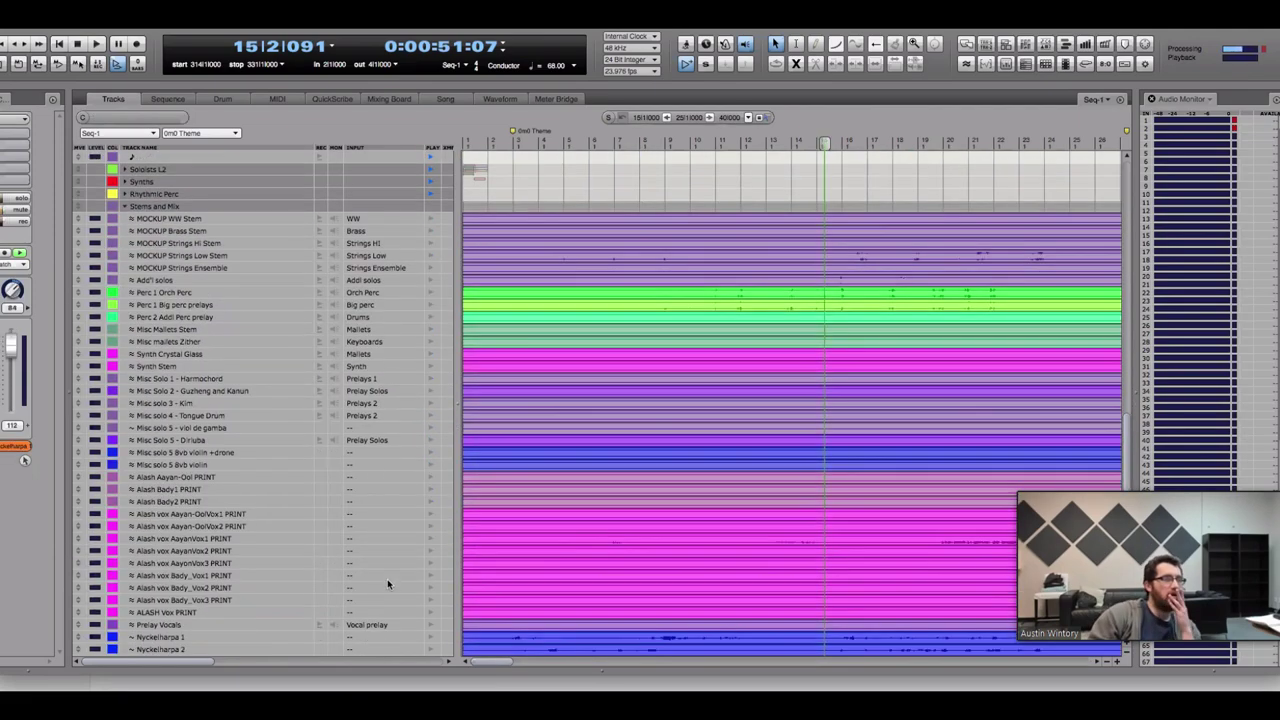
scroll(393, 596, down, 6)
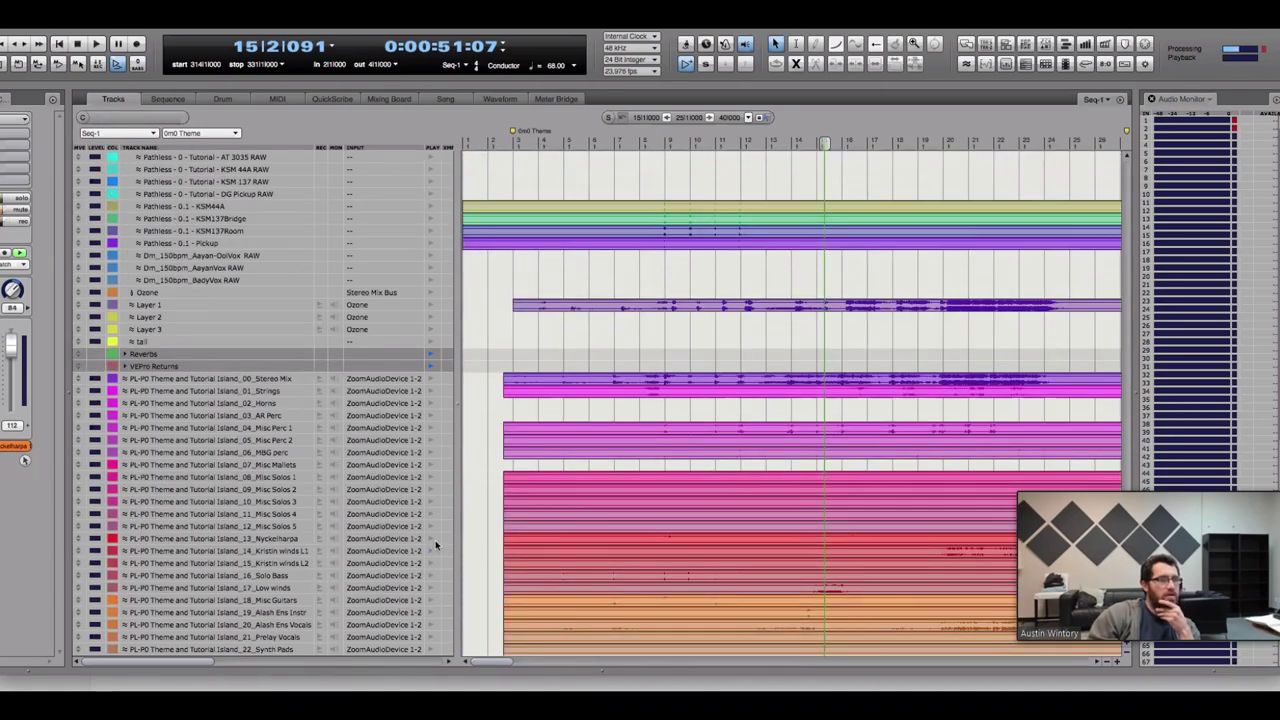
scroll(436, 547, up, 20)
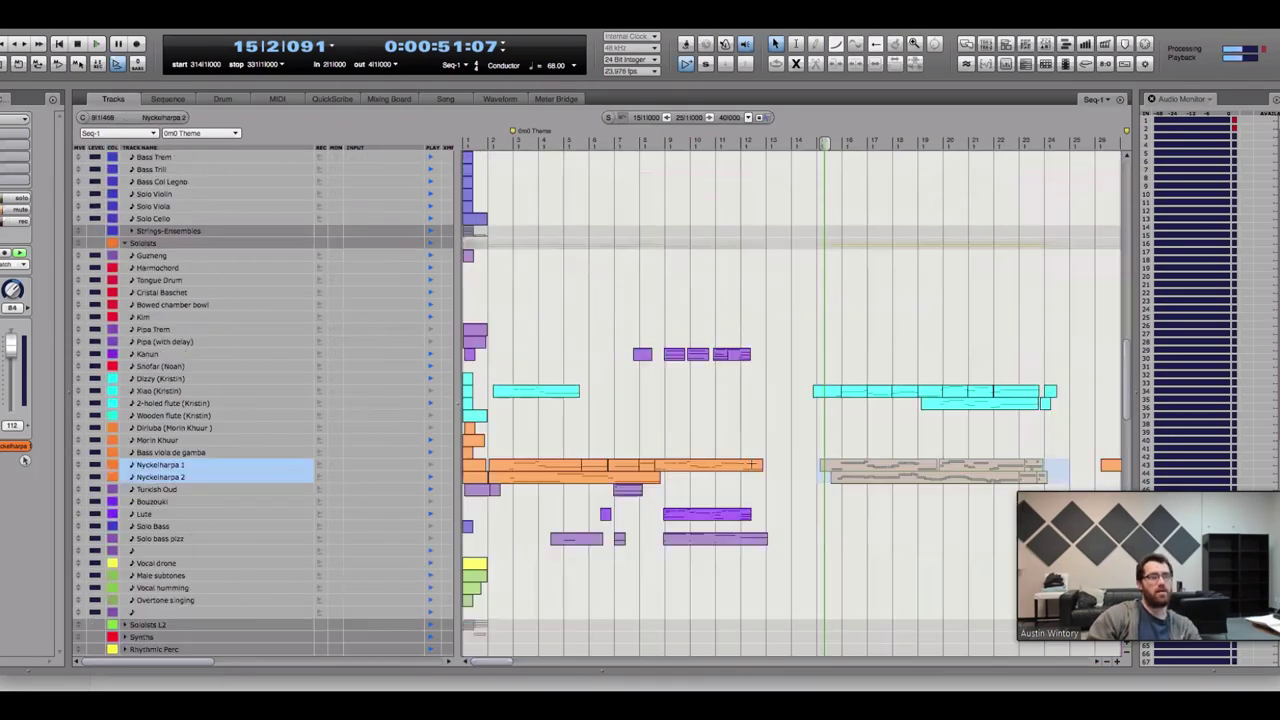
key(space)
click(580, 408)
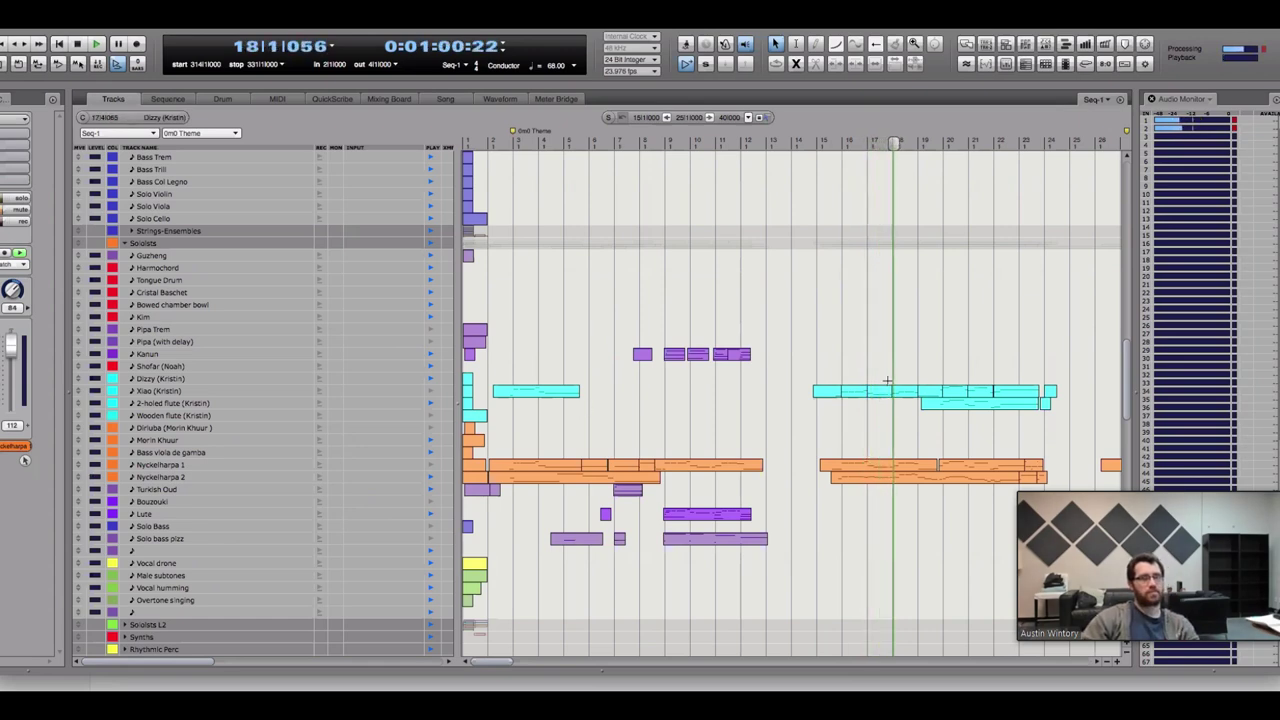
Compare the playing soloist mockup with the enabled 13_Nyckelharpa stem up to measure 24, and return to the Soloists tracks
scroll(438, 556, down, 20)
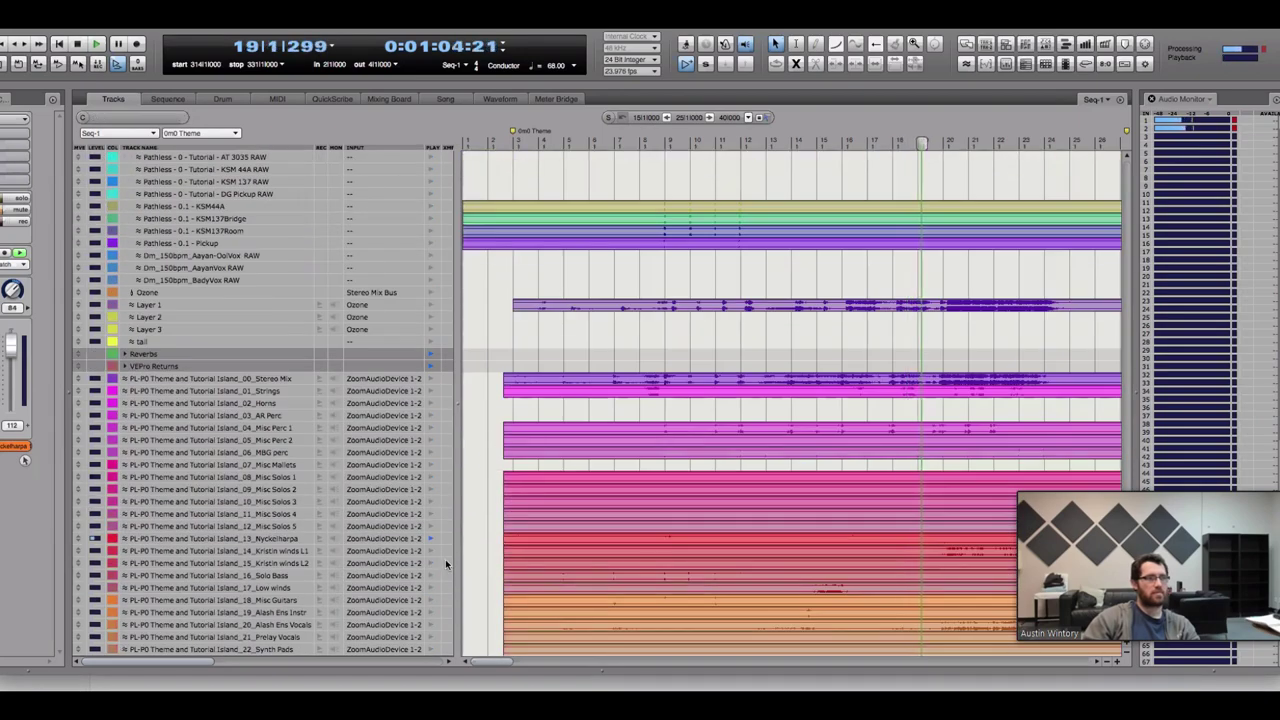
scroll(679, 578, up, 1)
scroll(679, 578, up, 15)
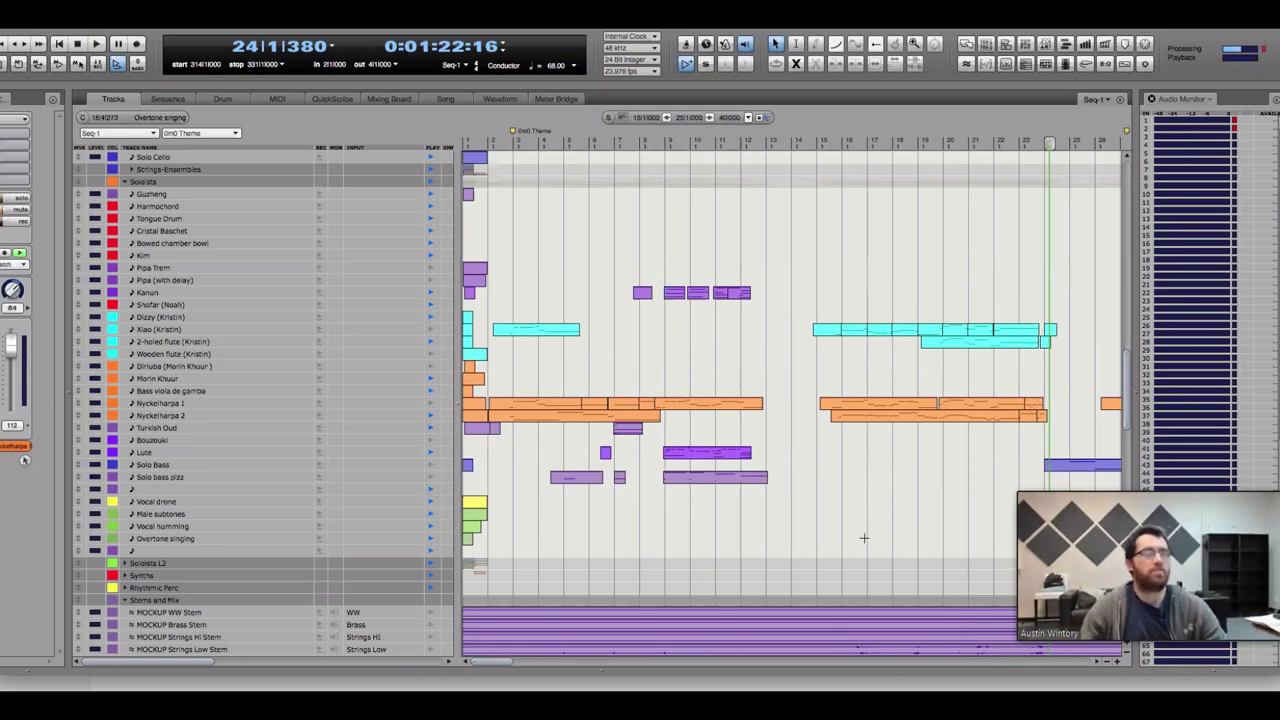
Play the Strings-Orch MIDI mockup of the theme from measure 15 and stop in measure 21
scroll(869, 508, up, 5)
scroll(840, 512, up, 15)
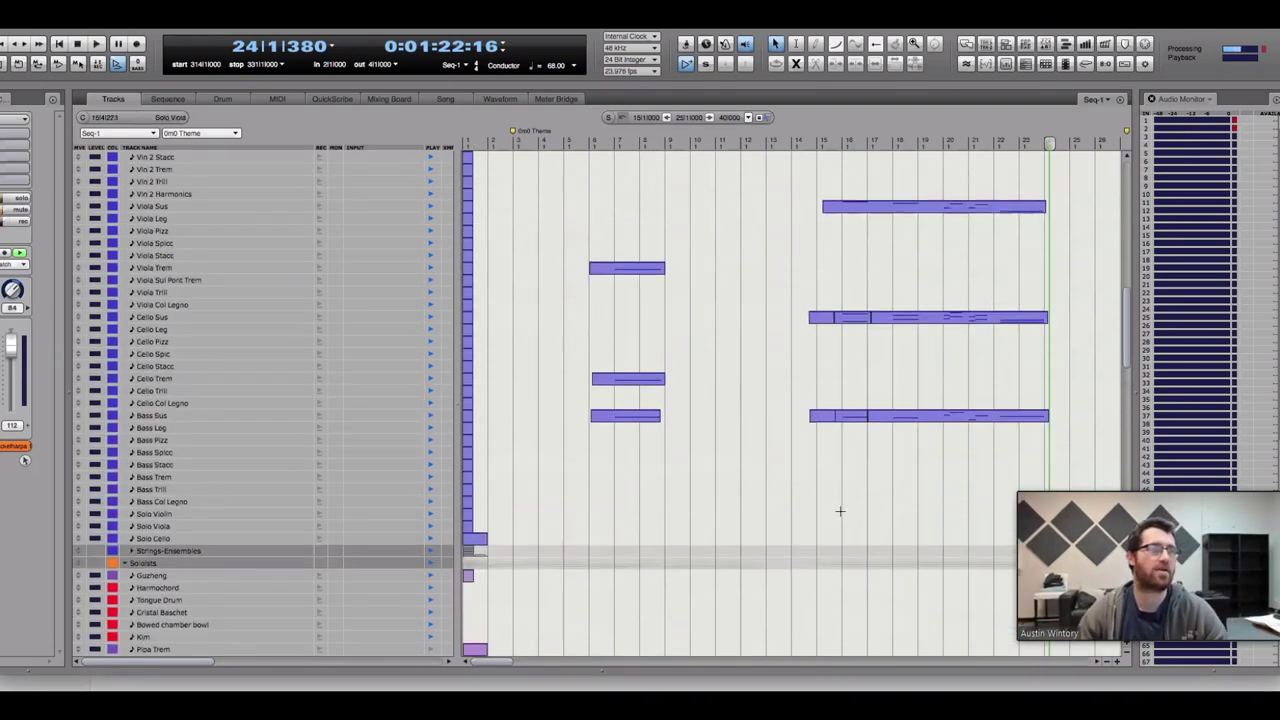
click(826, 140)
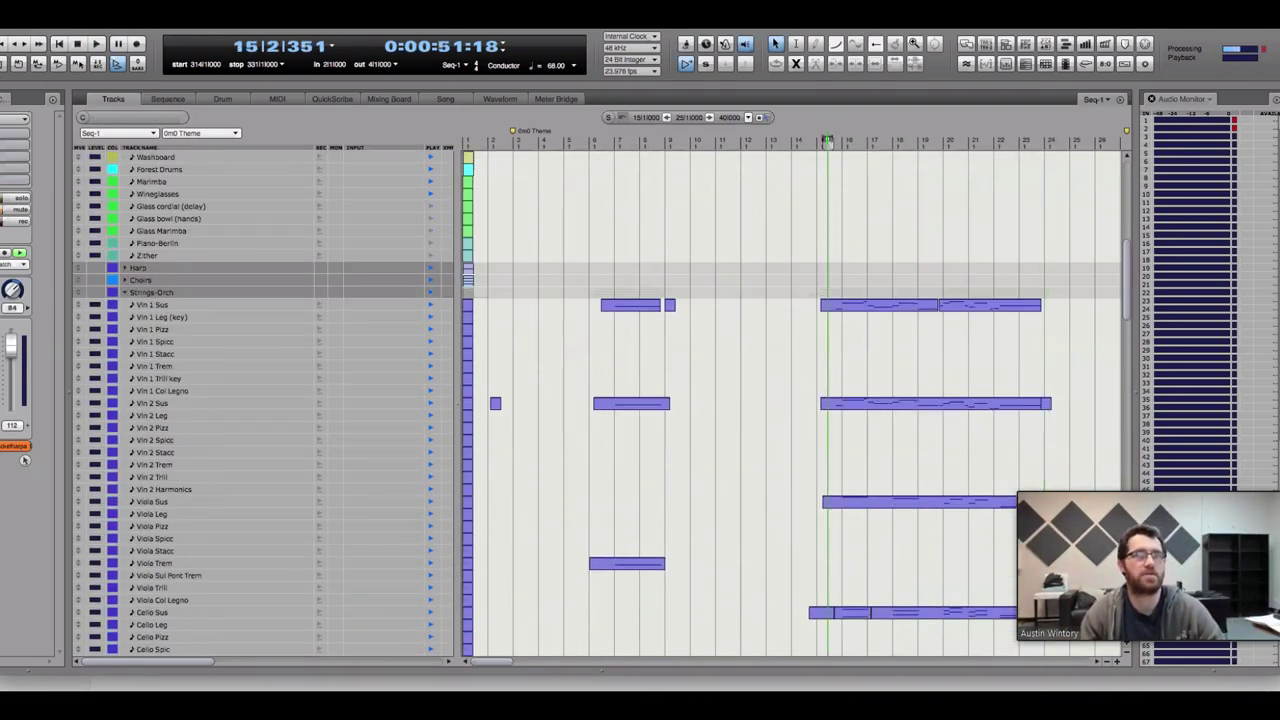
scroll(786, 164, up, 20)
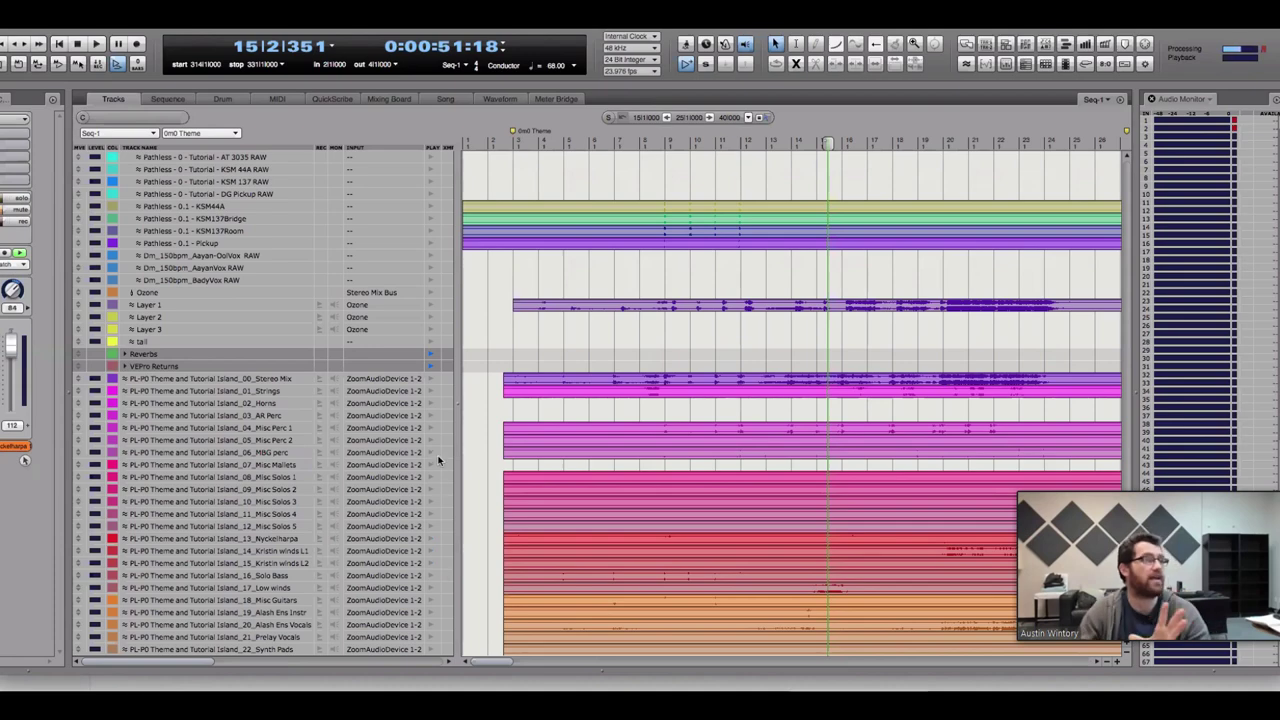
scroll(660, 475, up, 15)
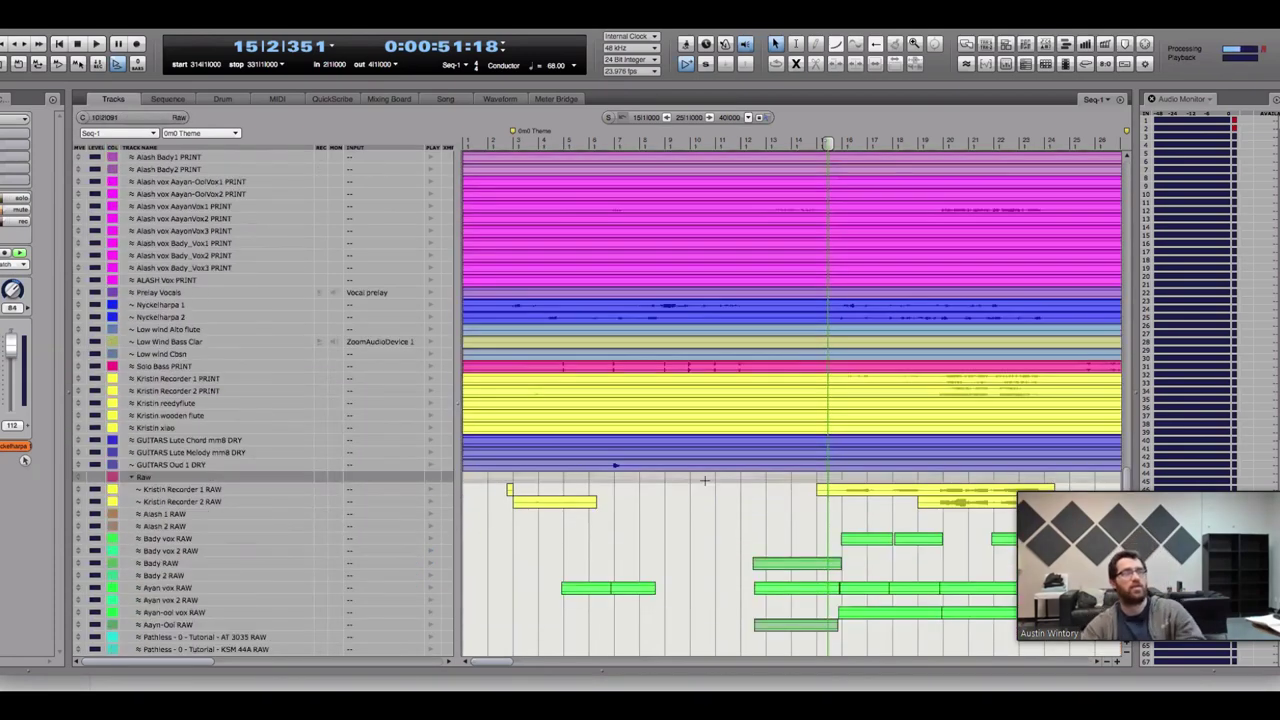
scroll(684, 481, up, 20)
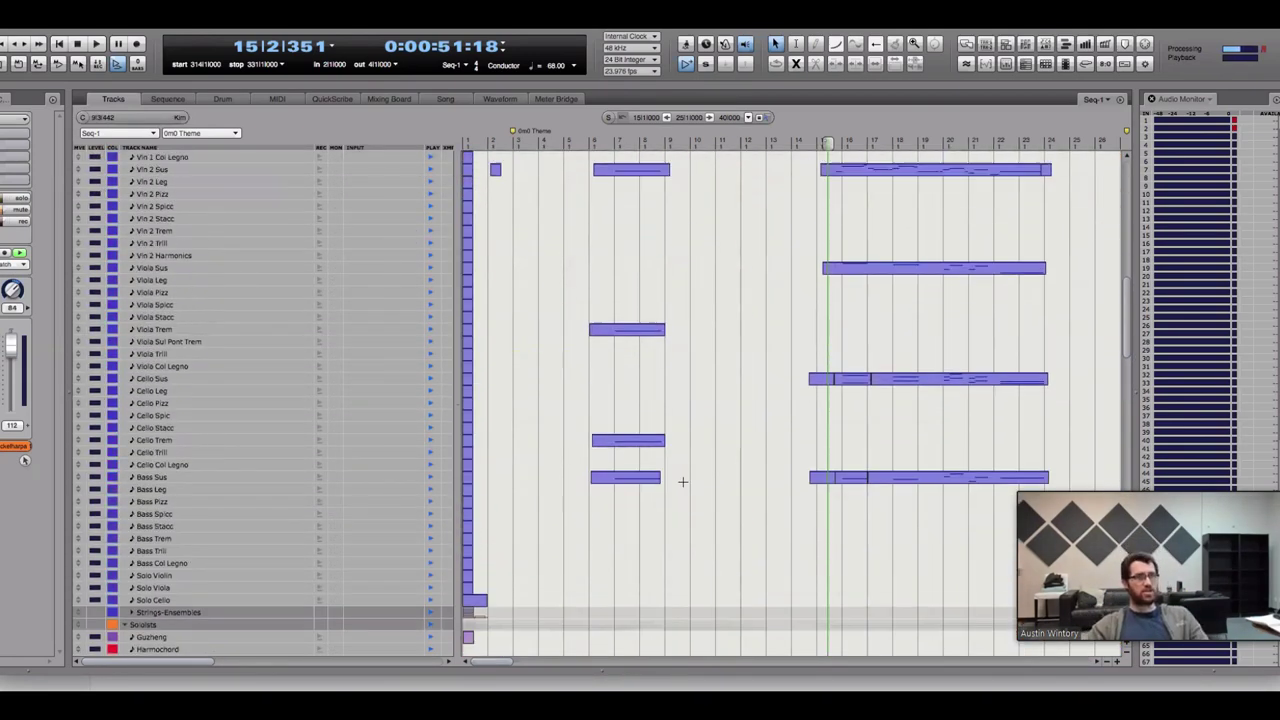
scroll(670, 480, down, 4)
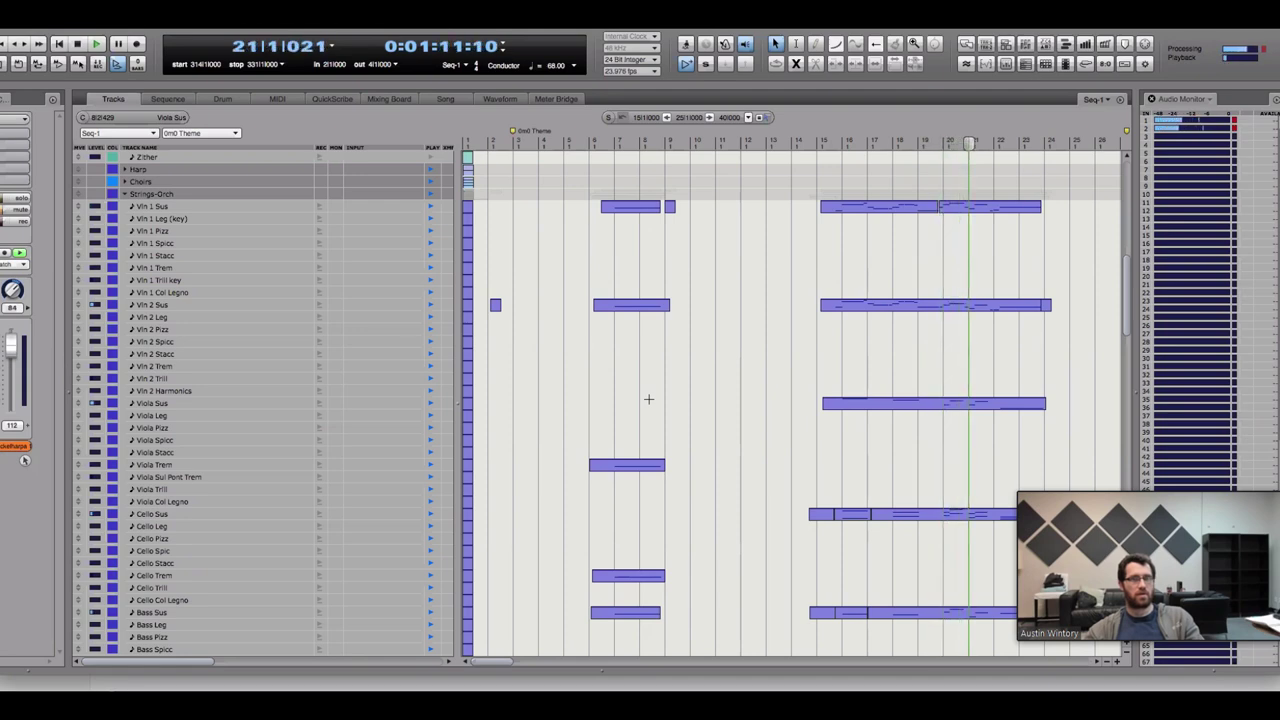
key(space)
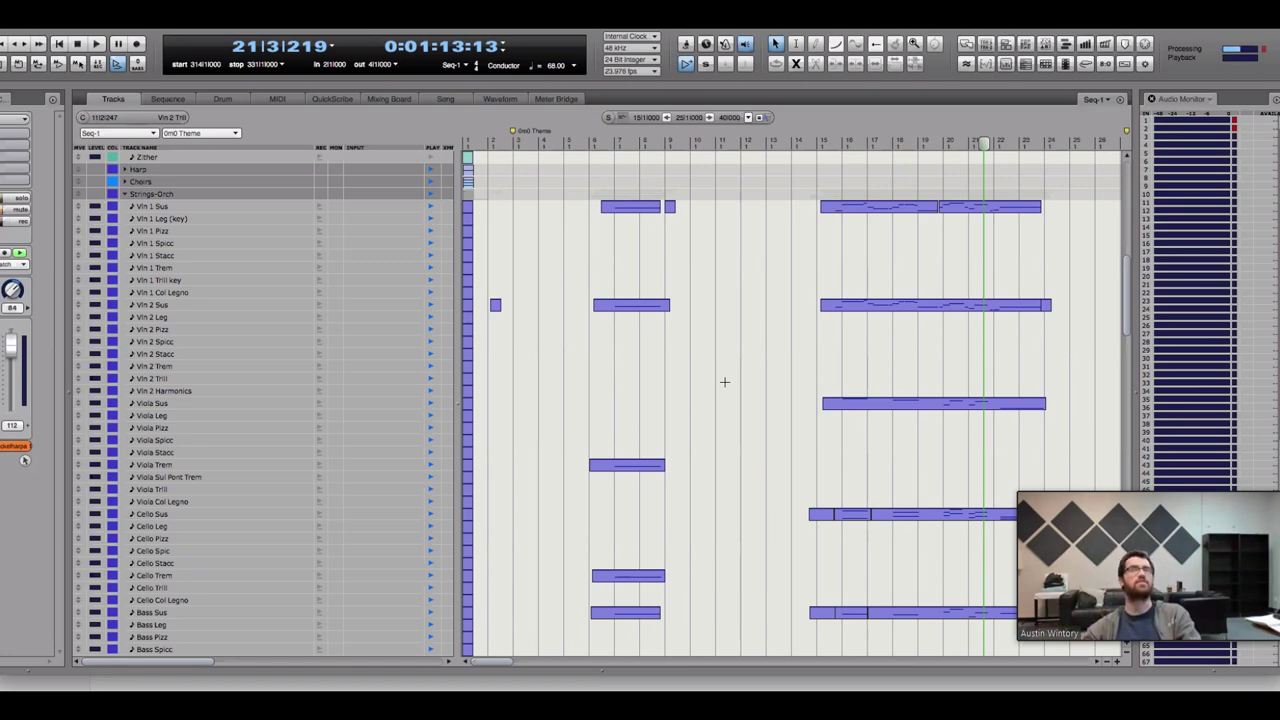
Play the Strings-Orch mockup of the 0m1 Opening cinematic from around measure 62 and stop in measure 67
scroll(814, 662, right, 5)
scroll(814, 662, right, 15)
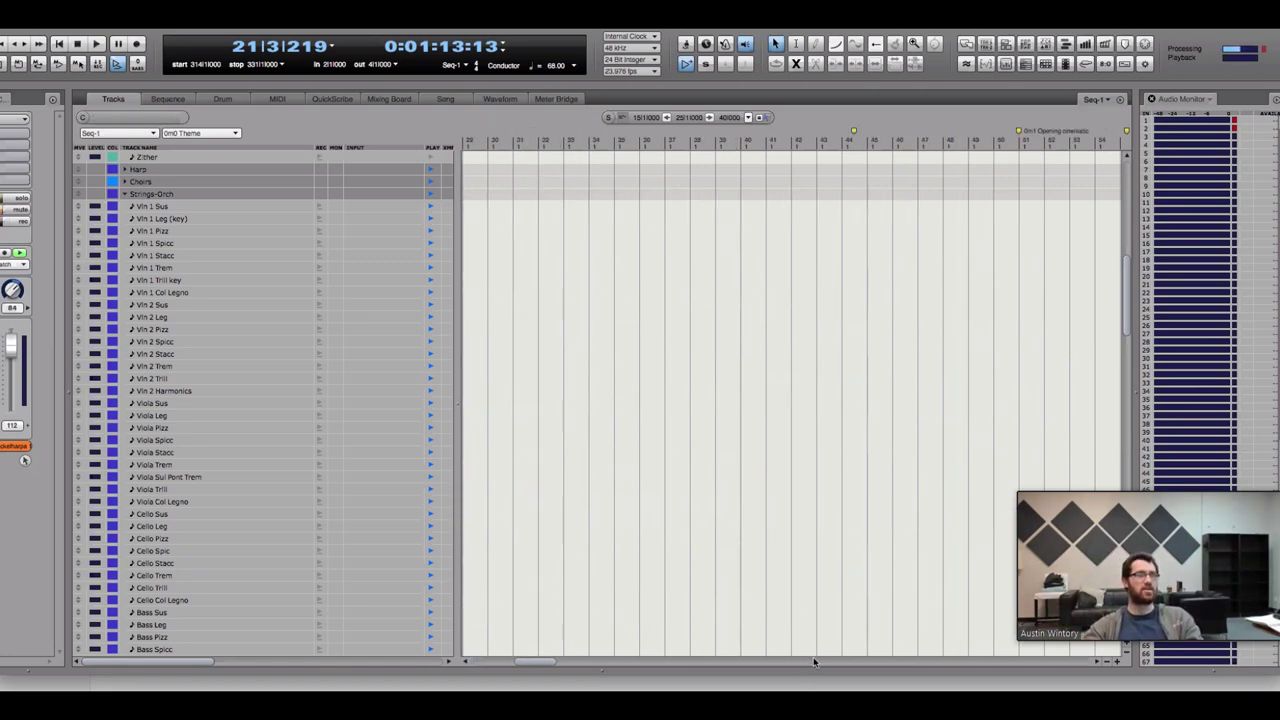
click(817, 141)
key(space)
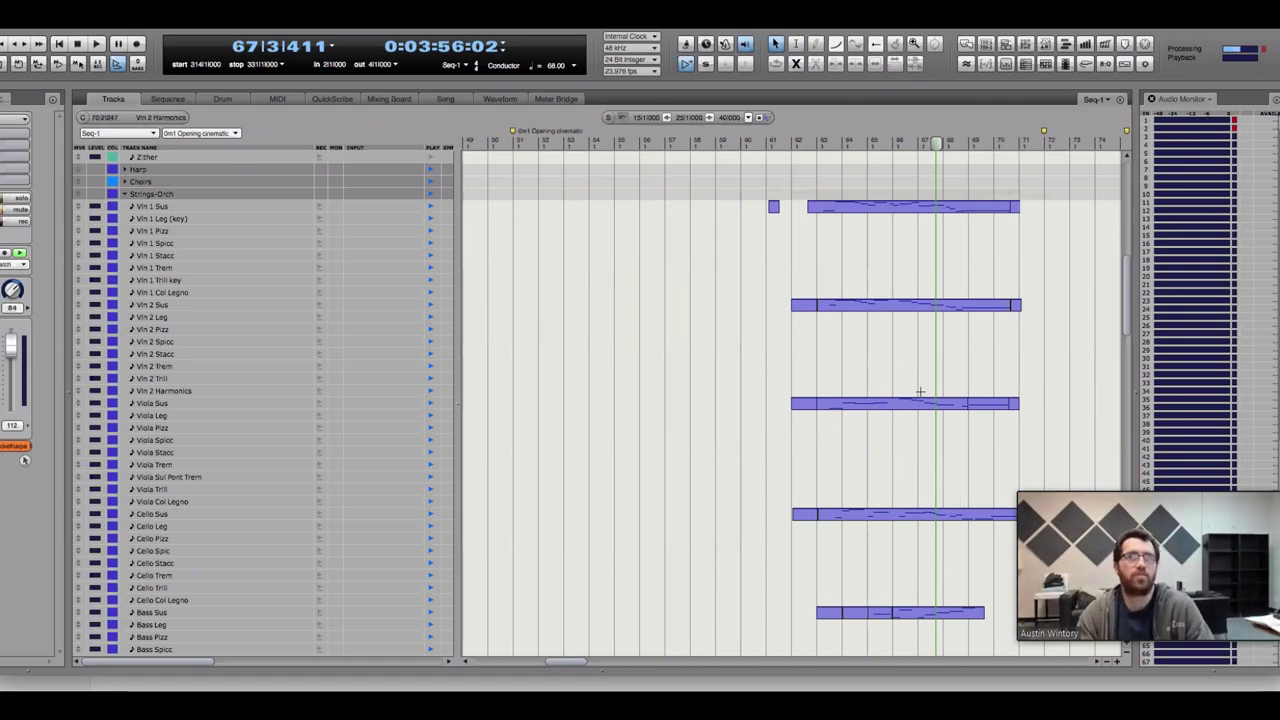
Return to the 0m0 Theme and play-enable the PL-P0 Theme and Tutorial Island stem tracks
scroll(858, 668, left, 15)
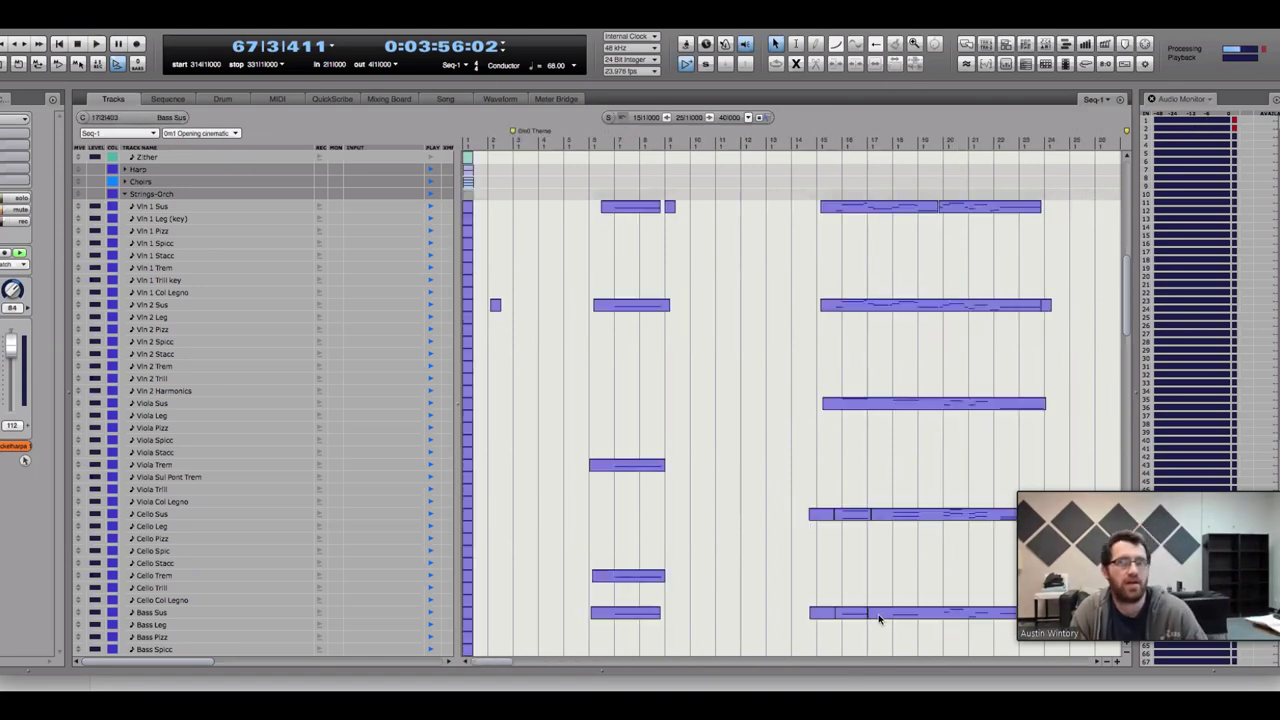
scroll(848, 551, down, 15)
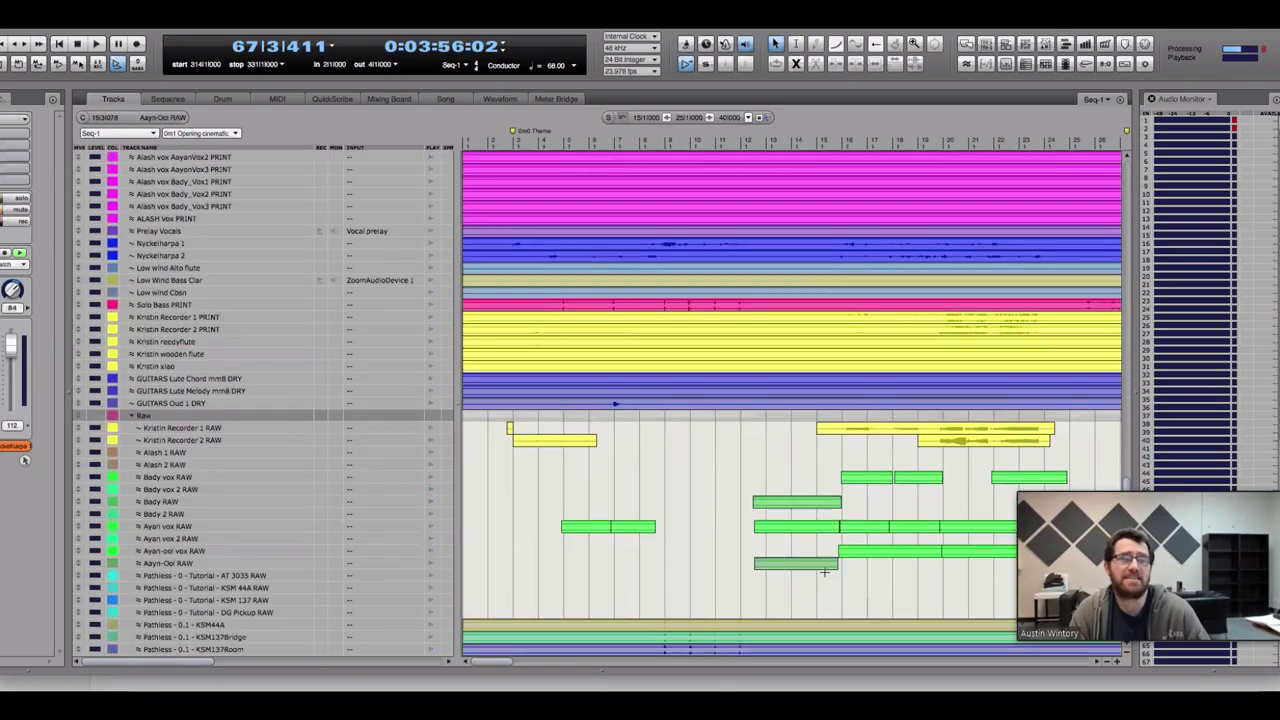
scroll(814, 580, down, 15)
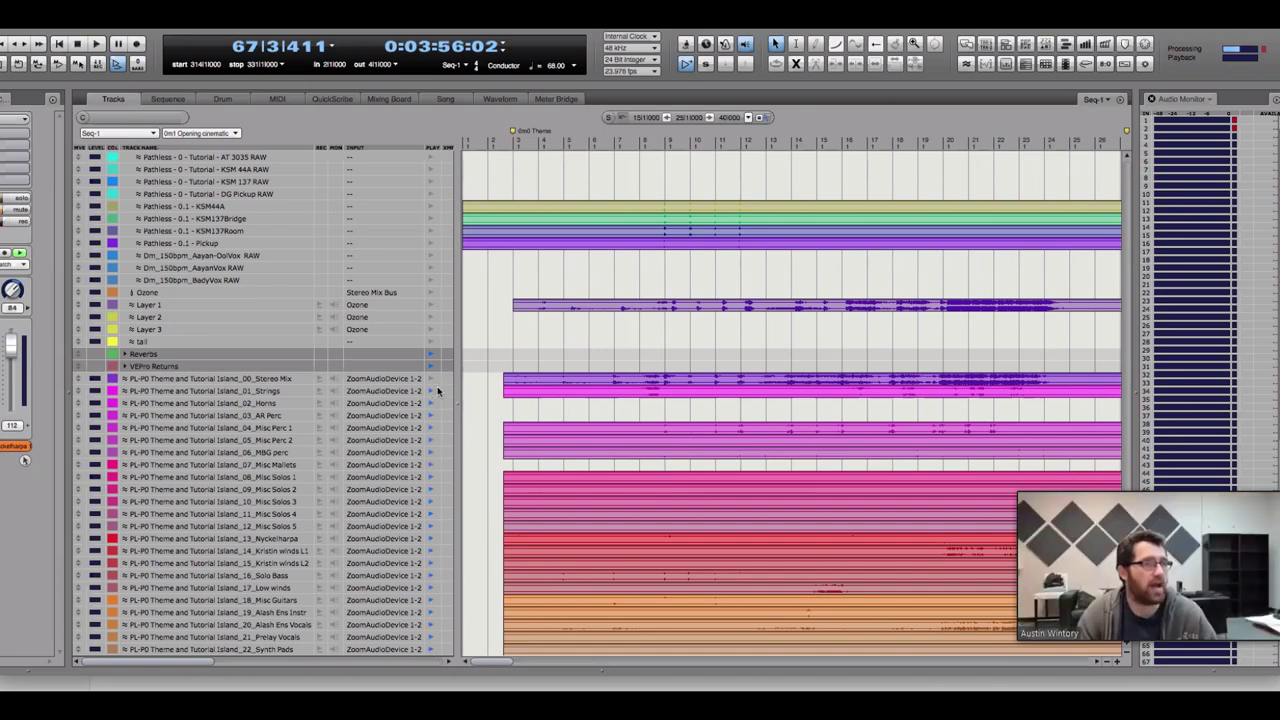
Switch to Finder to view the folder of score and audio files, and return to Digital Performer
key(super+Tab)
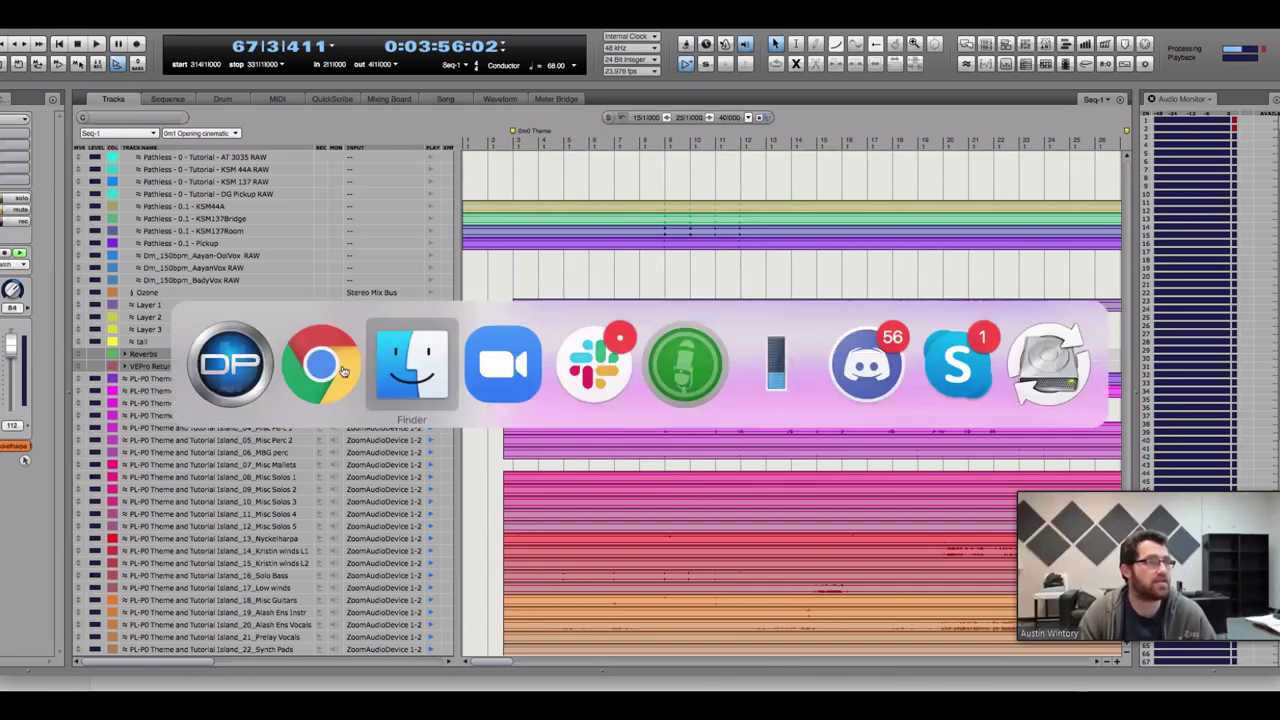
click(420, 372)
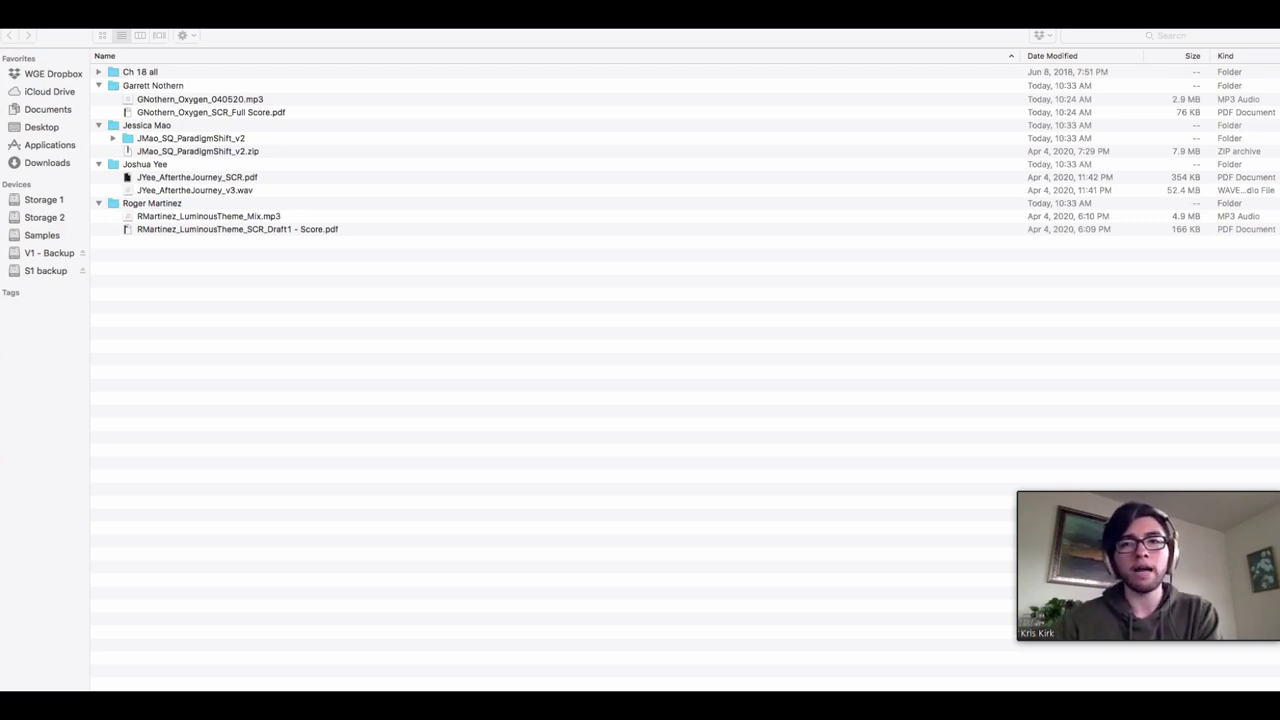
key(super+Tab)
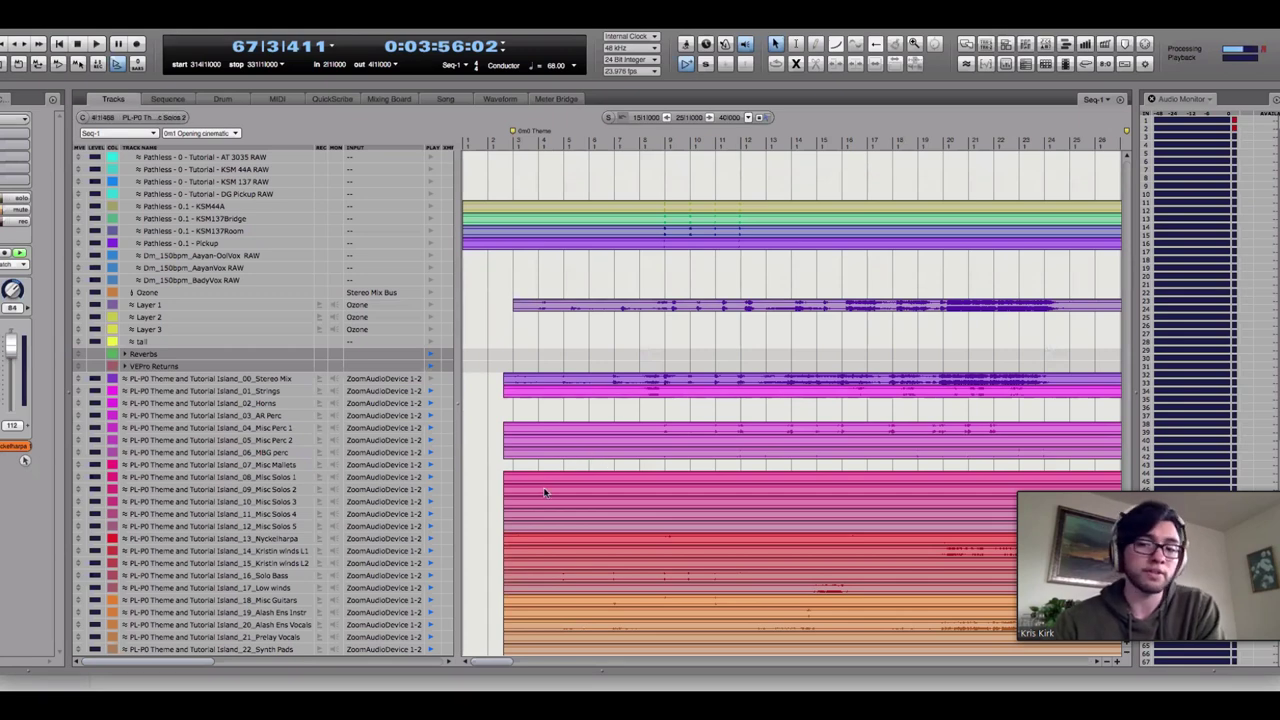
scroll(544, 492, up, 5)
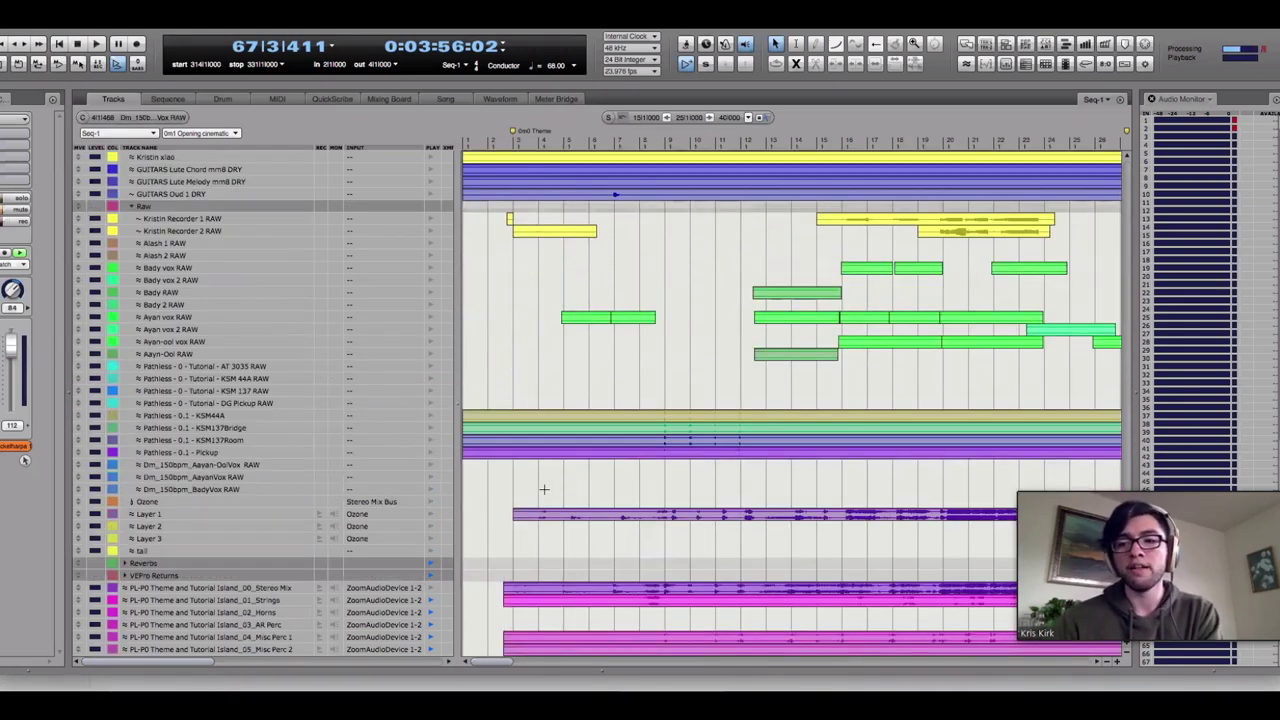
scroll(587, 384, up, 10)
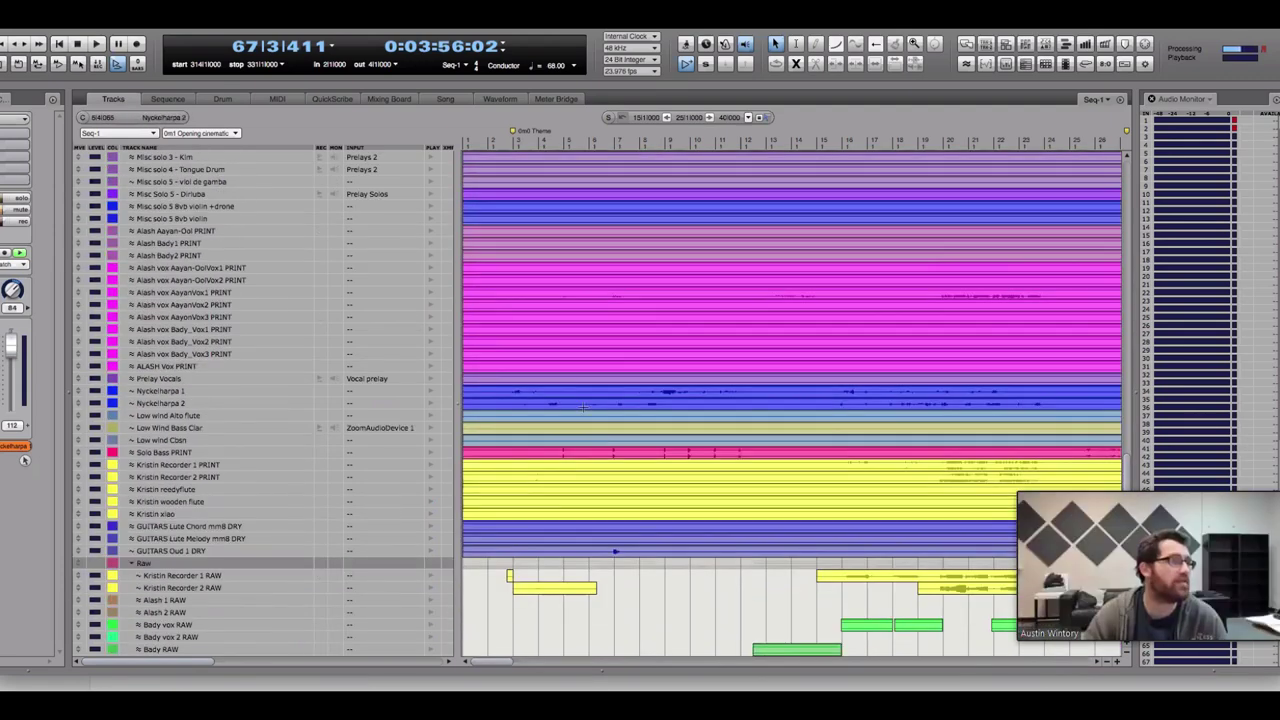
scroll(547, 449, up, 10)
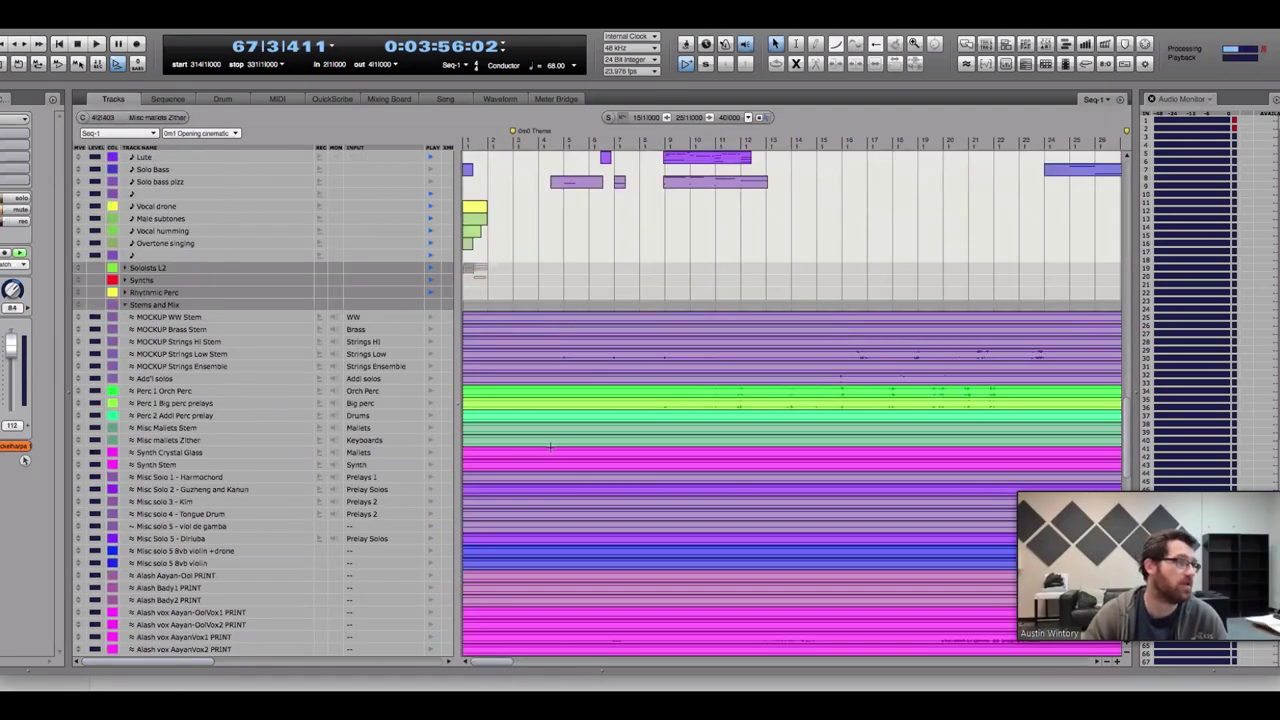
scroll(550, 446, down, 15)
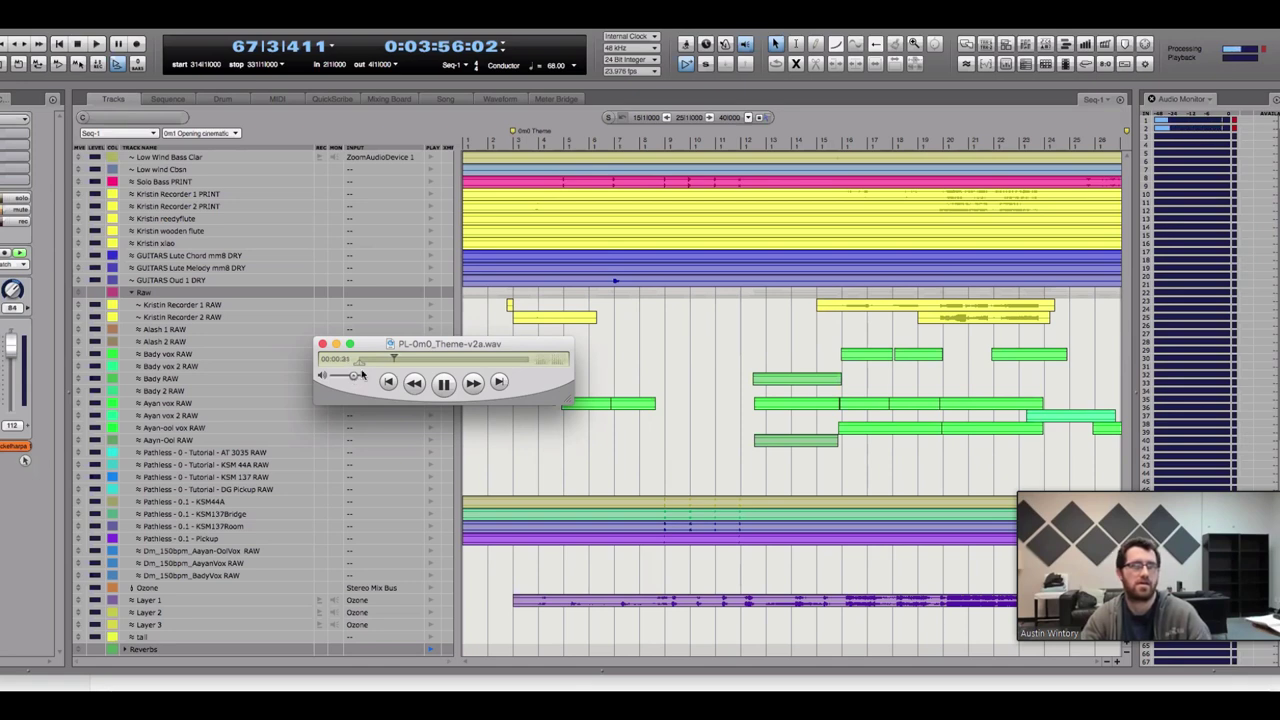
Skip ahead in PL-0m0_Theme-v2a.wav, listen to the passage, stop playback and close the audio player
drag(400, 359, 431, 363)
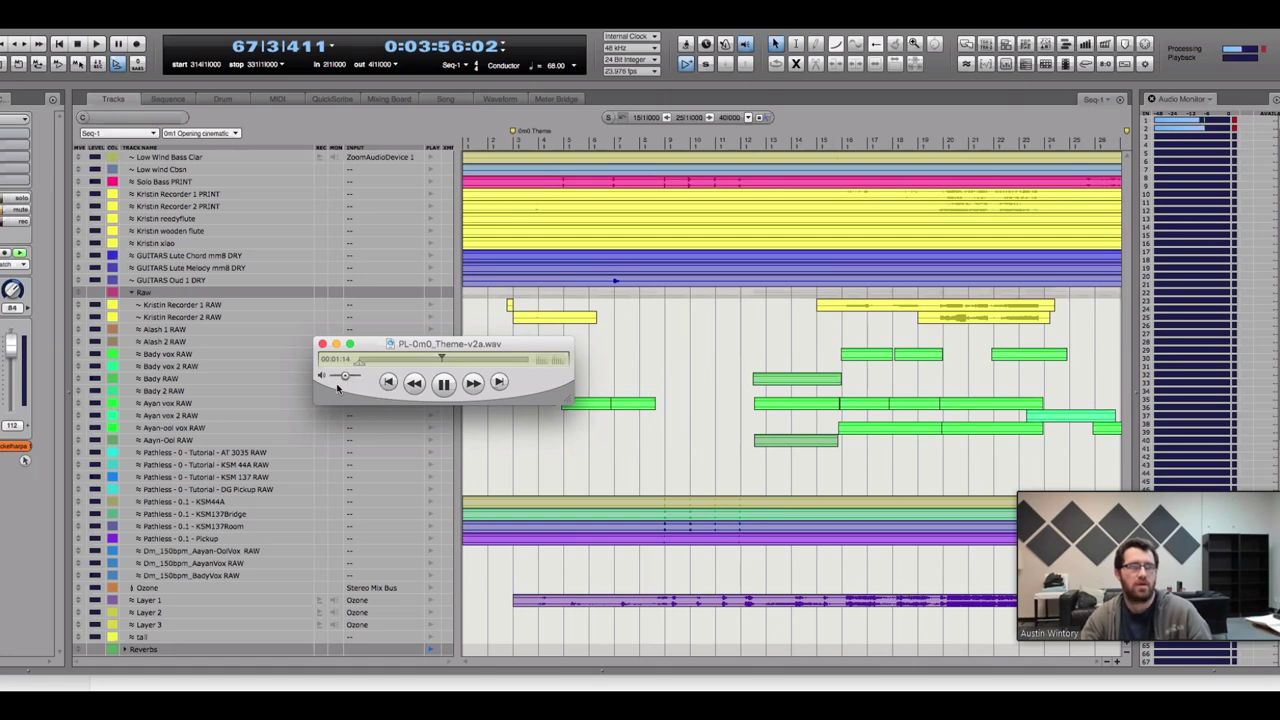
key(space)
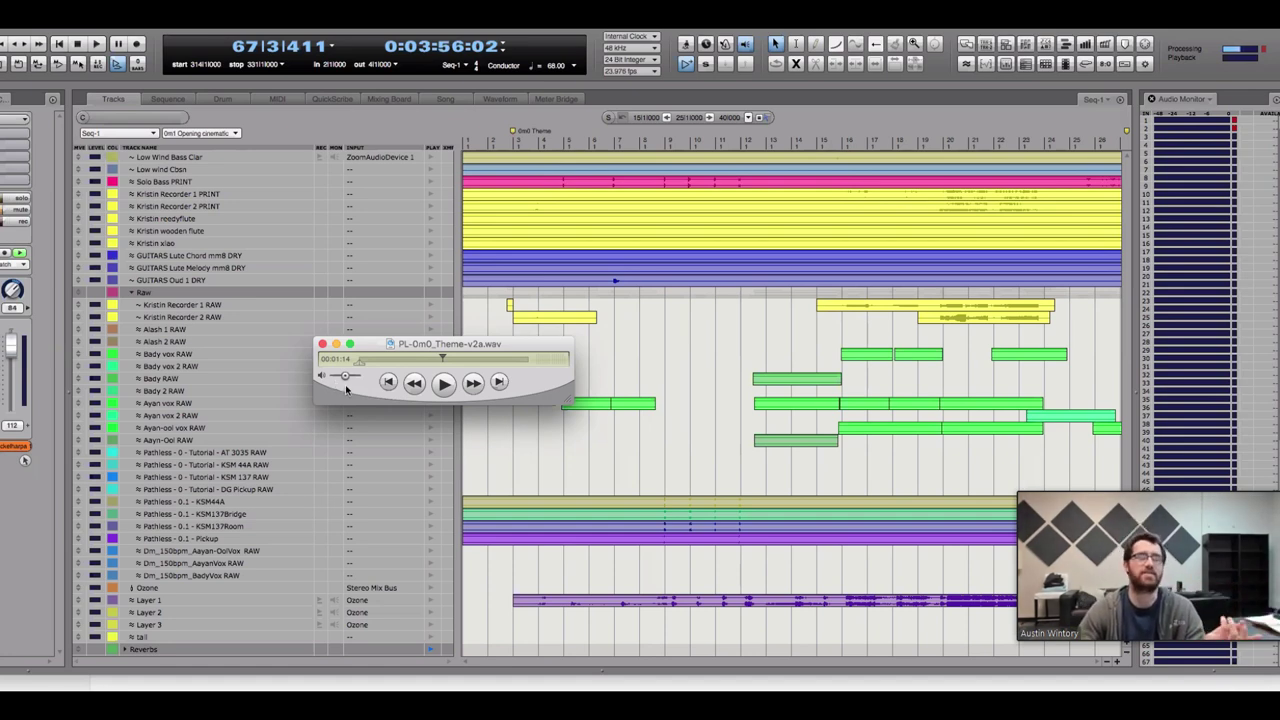
key(super+w)
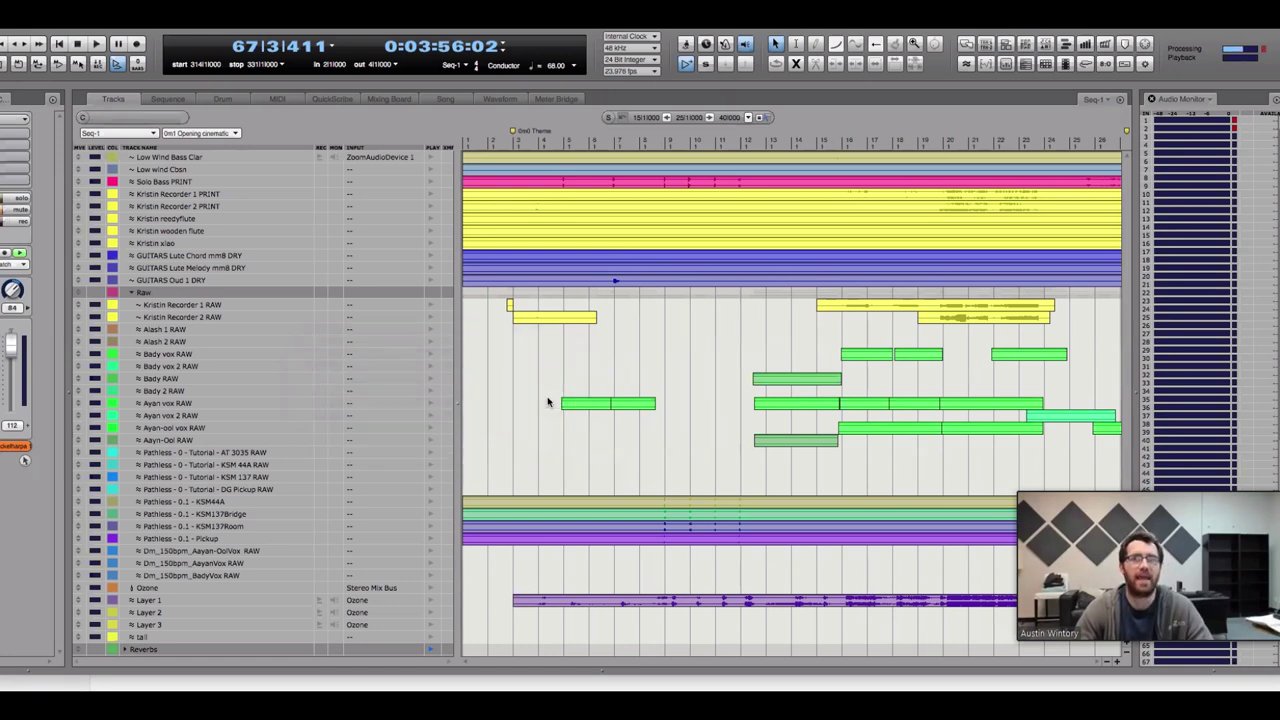
Play the PL-P0 Theme and Tutorial Island stems of the 0m0 Theme from measure 19 and stop in measure 21
scroll(775, 368, up, 6)
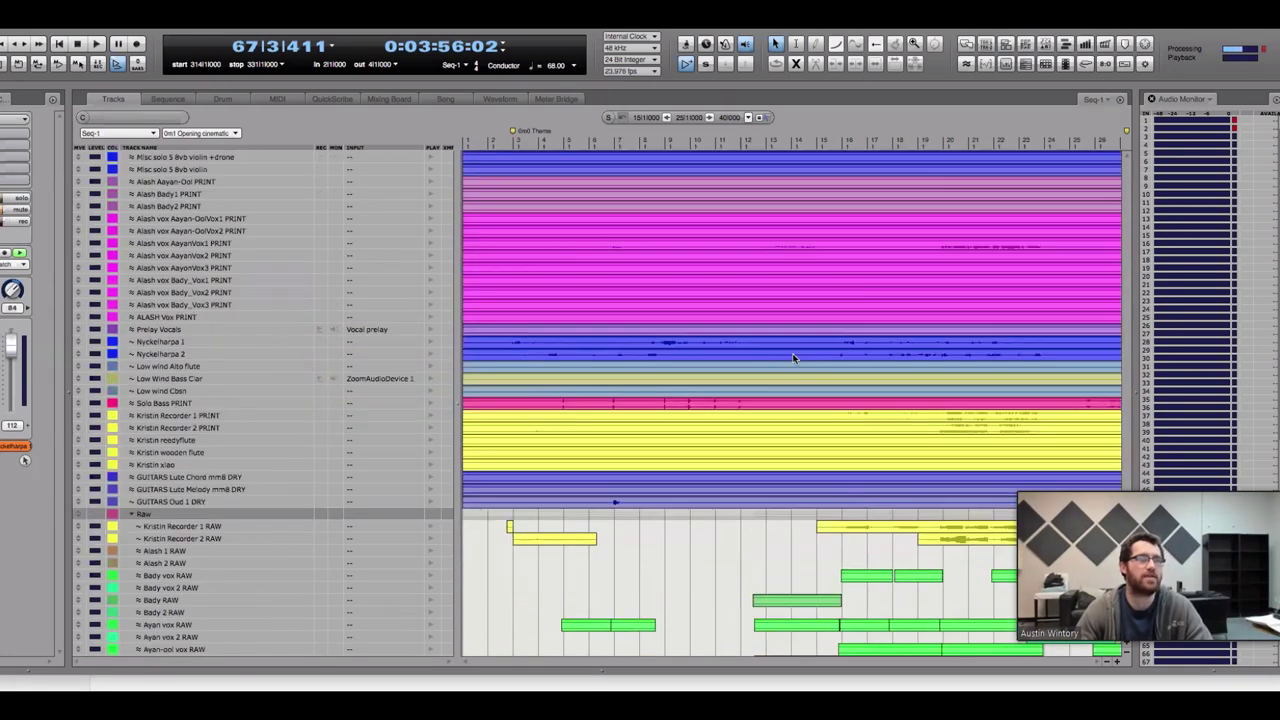
click(928, 142)
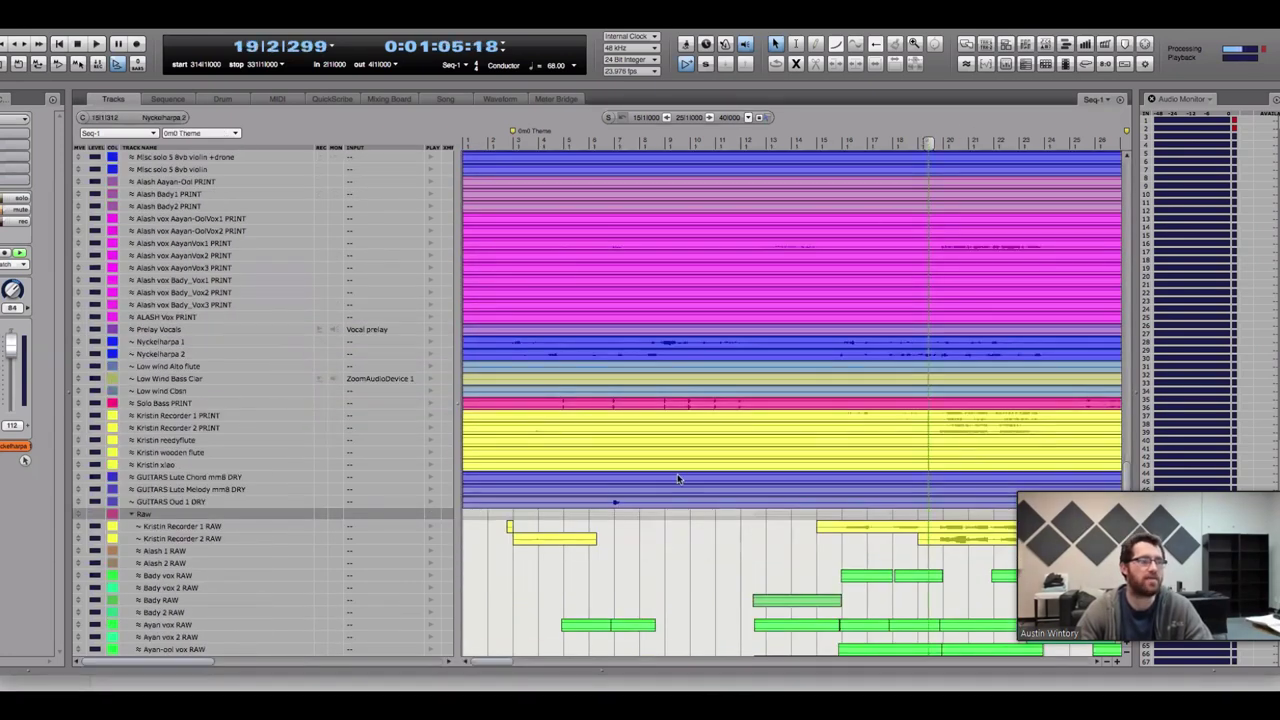
scroll(640, 510, down, 4)
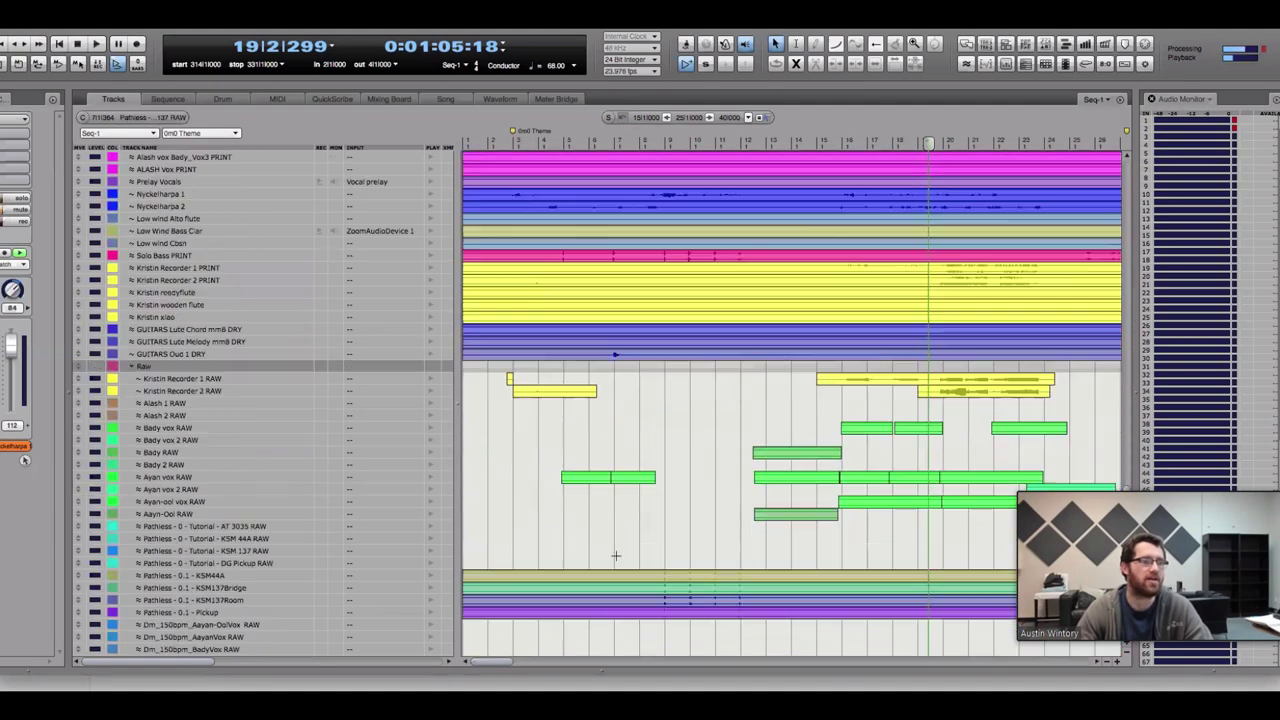
scroll(616, 556, down, 10)
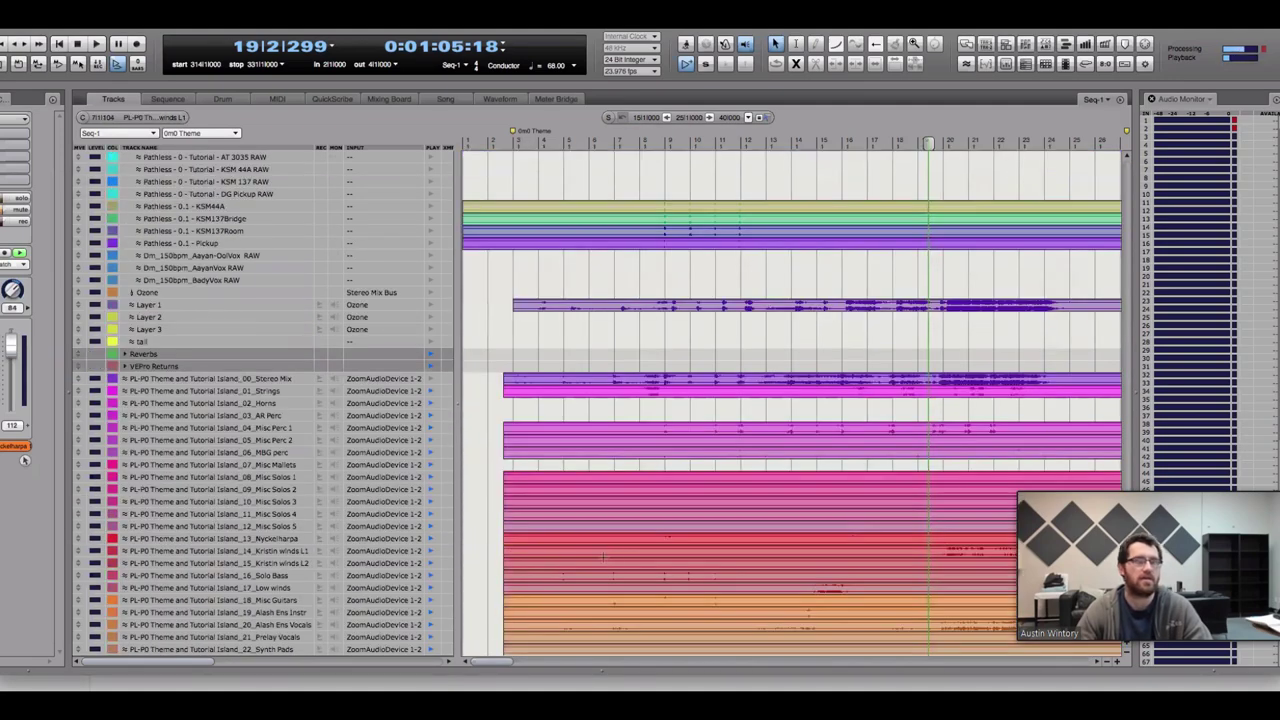
key(space)
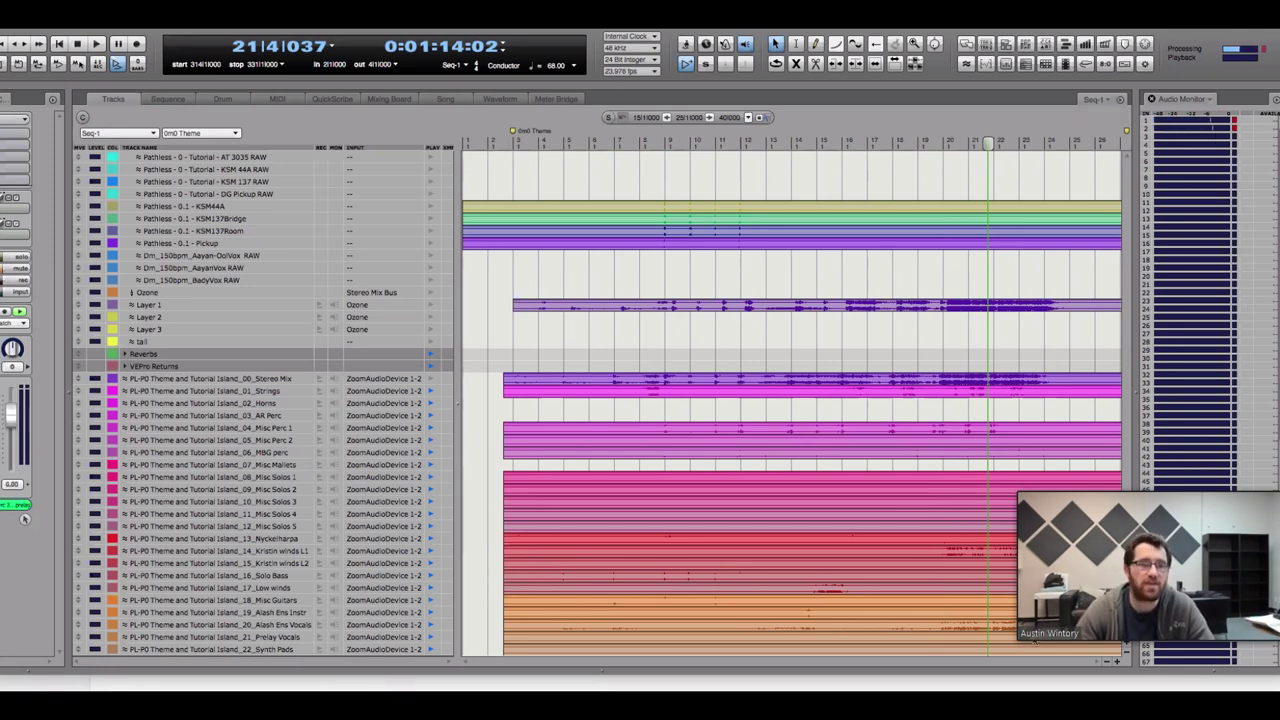
Play the 0m6 Flight to main island cue from measure 343, stop in measure 357 and return to the sequence start
scroll(985, 663, right, 15)
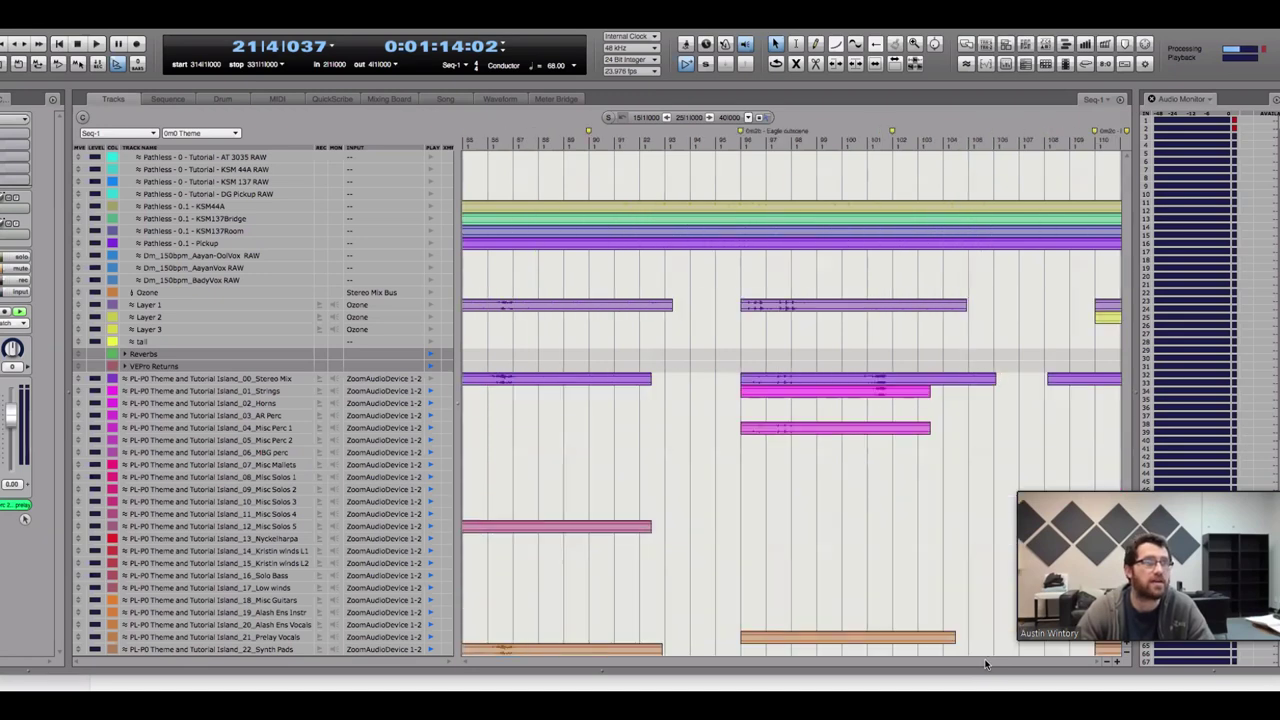
scroll(985, 663, right, 15)
scroll(985, 663, right, 18)
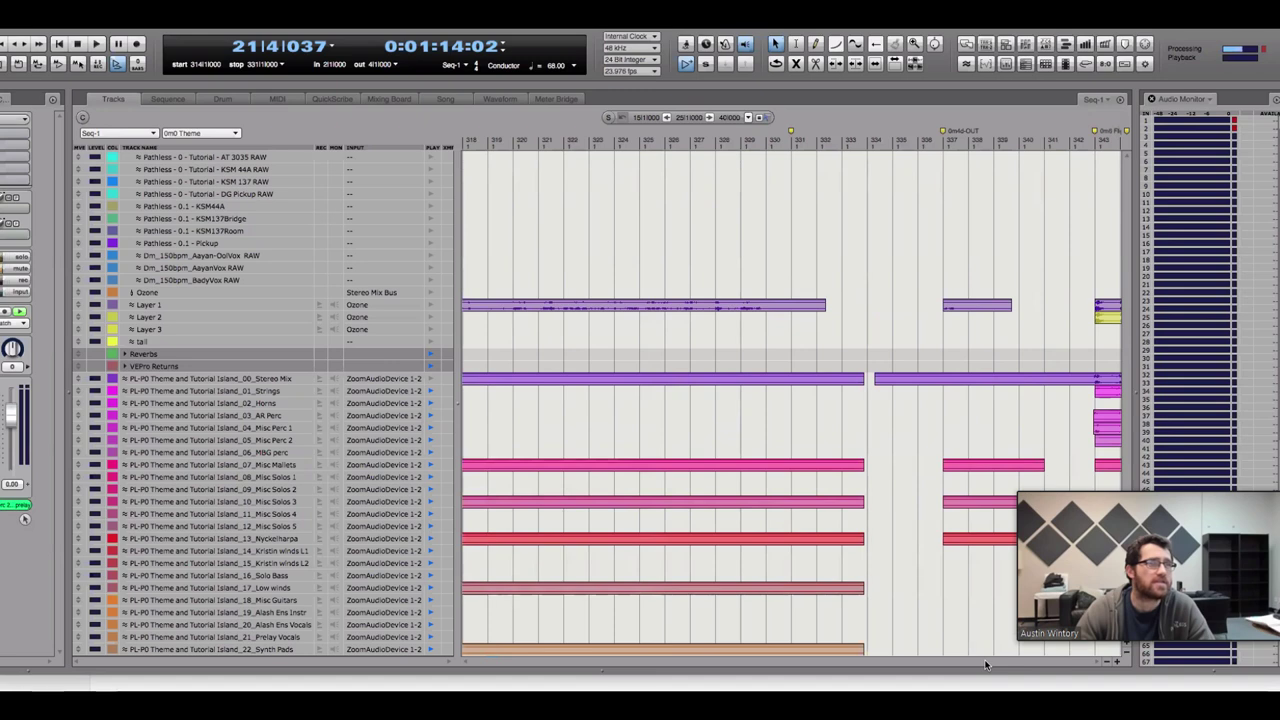
scroll(985, 663, right, 4)
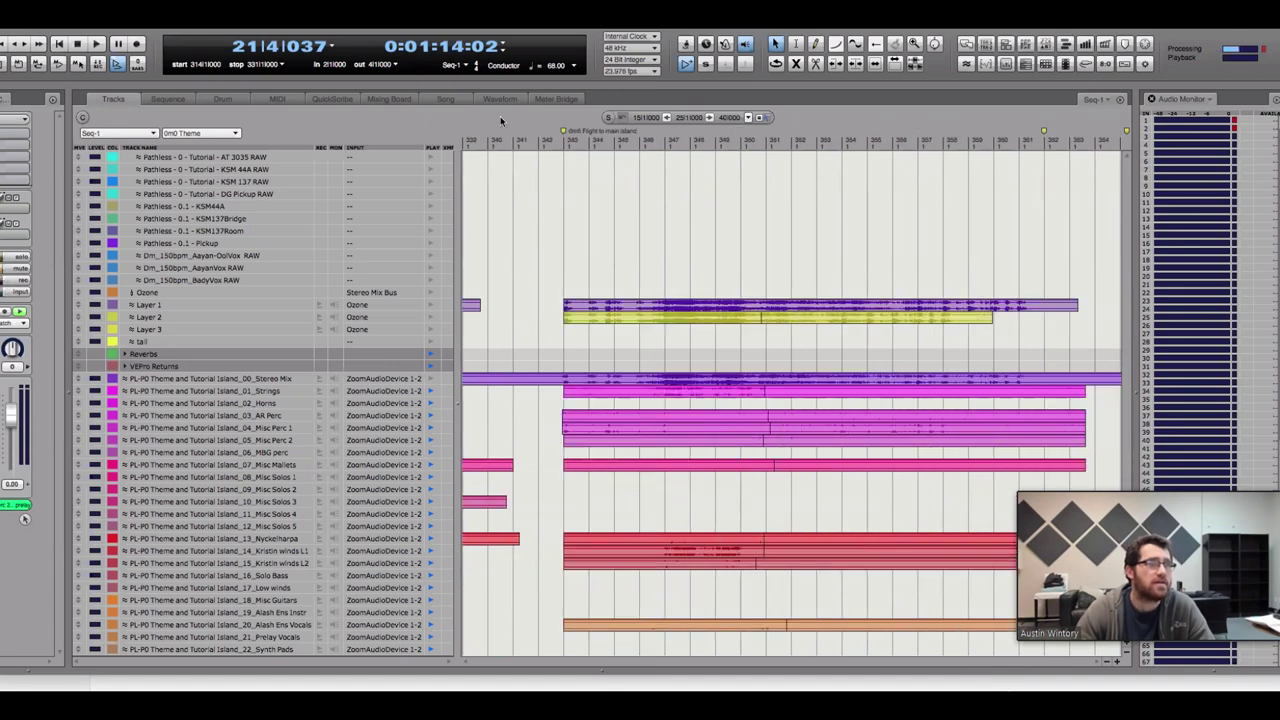
click(560, 143)
key(space)
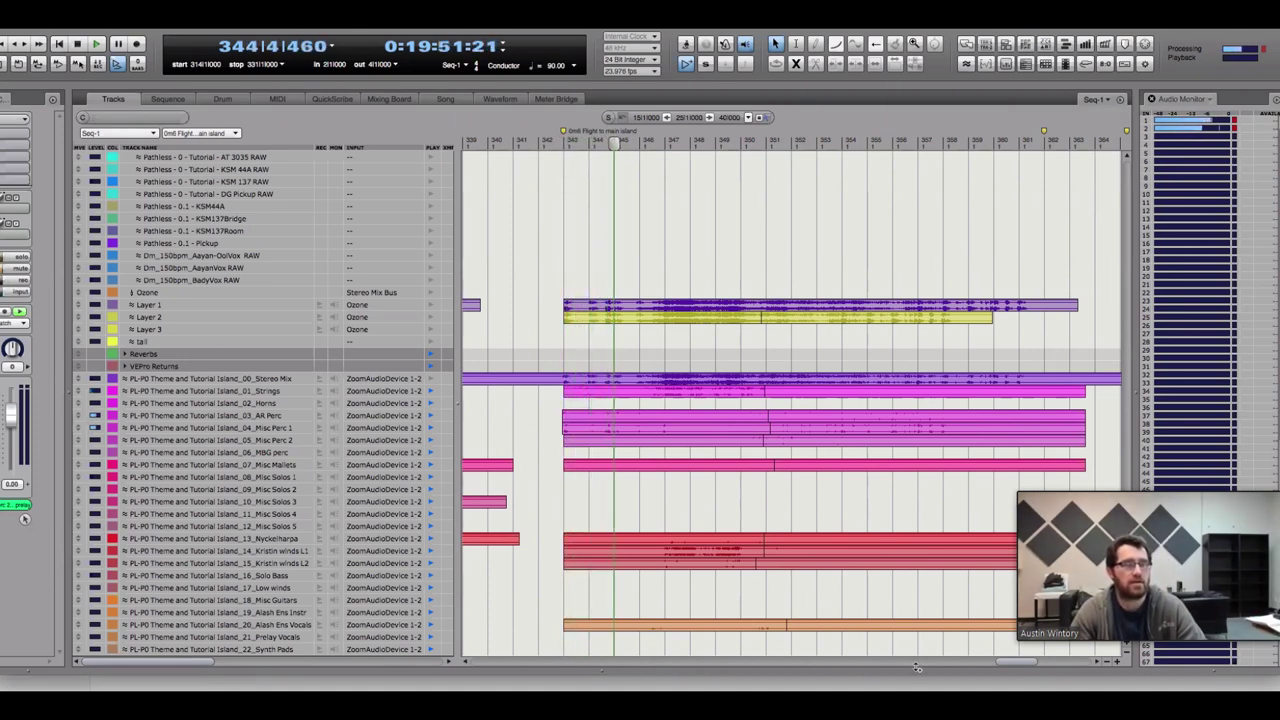
scroll(917, 667, right, 2)
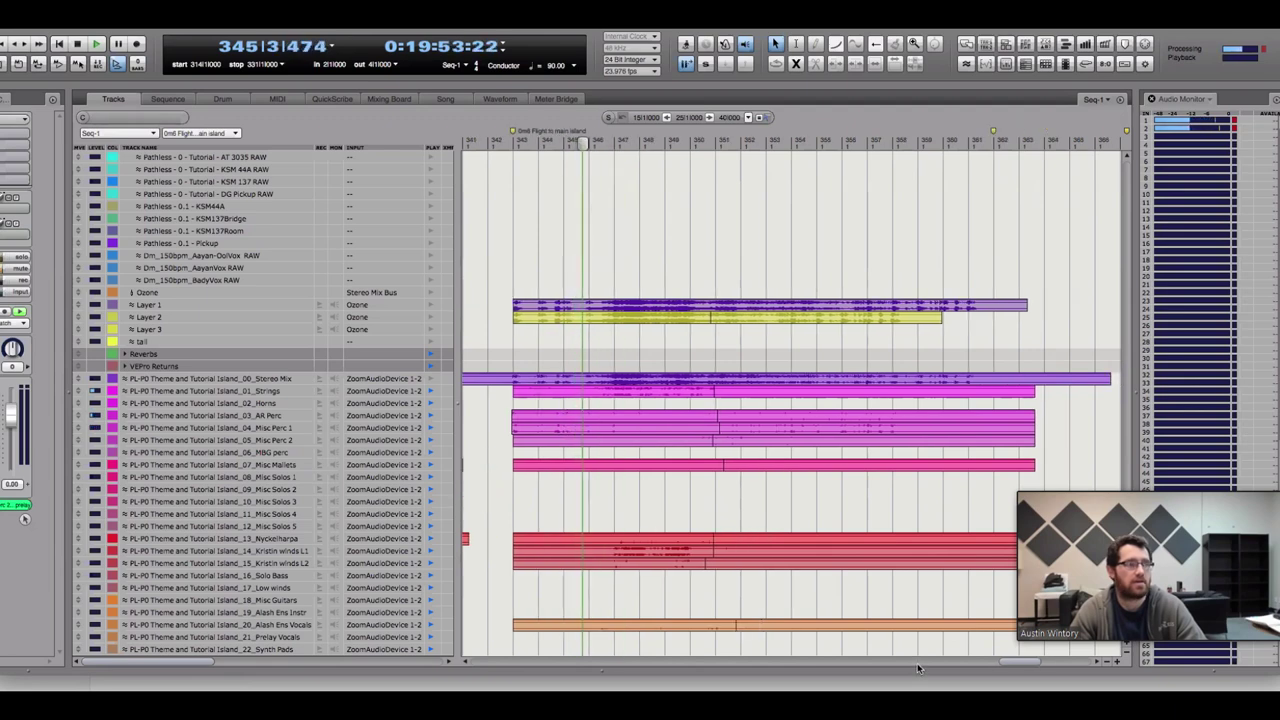
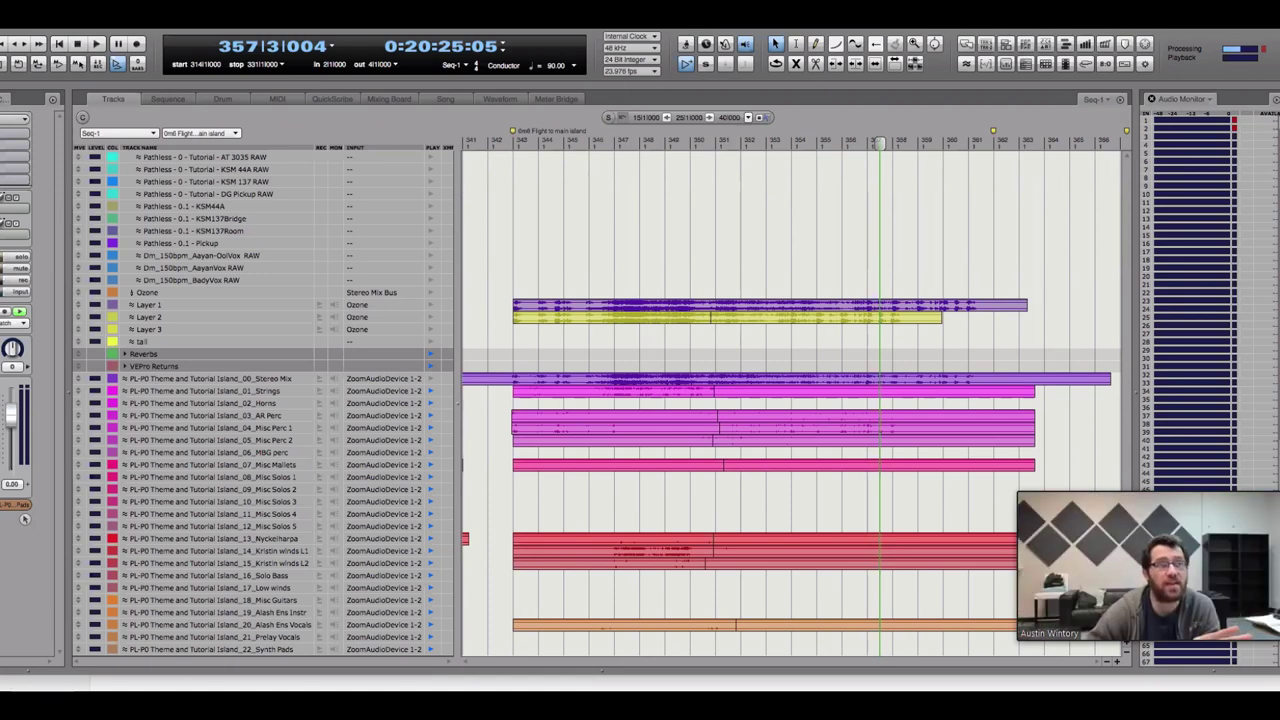
key(Return)
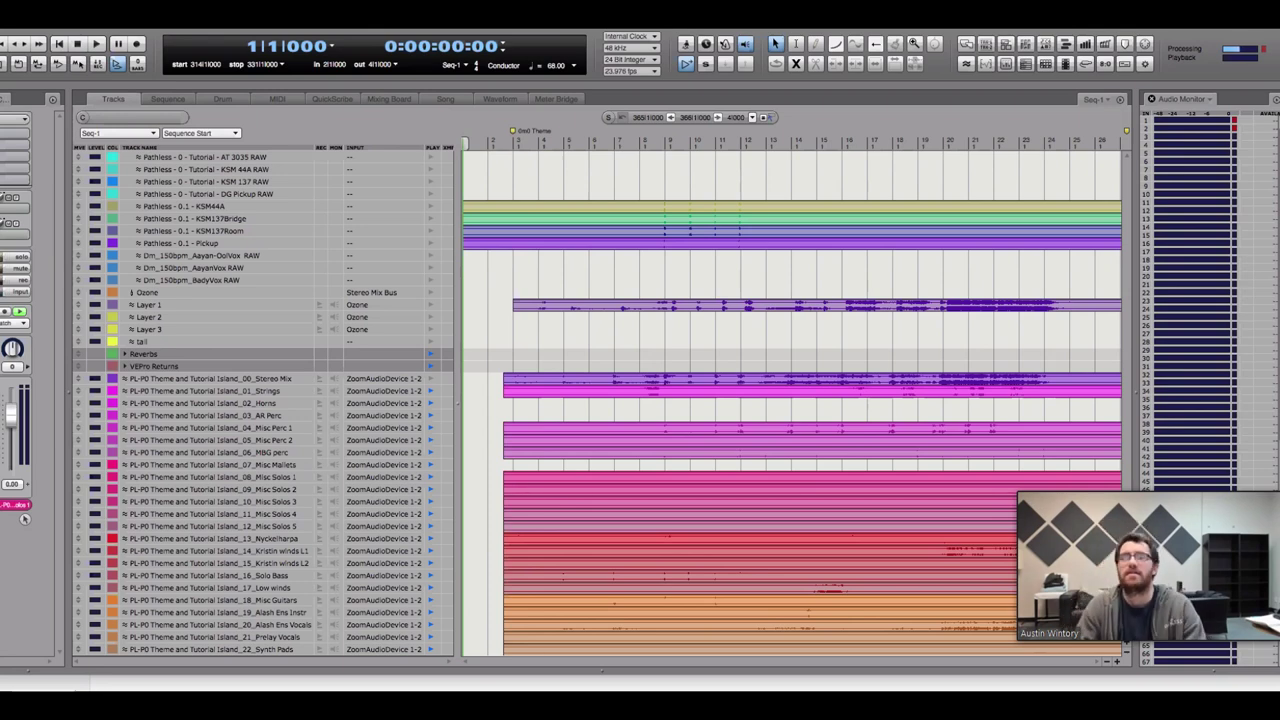
Switch to the Opening and Tutorial percussion part PDF, widen its window and find 0m6 Flight to main island on page 3
key(super+Tab)
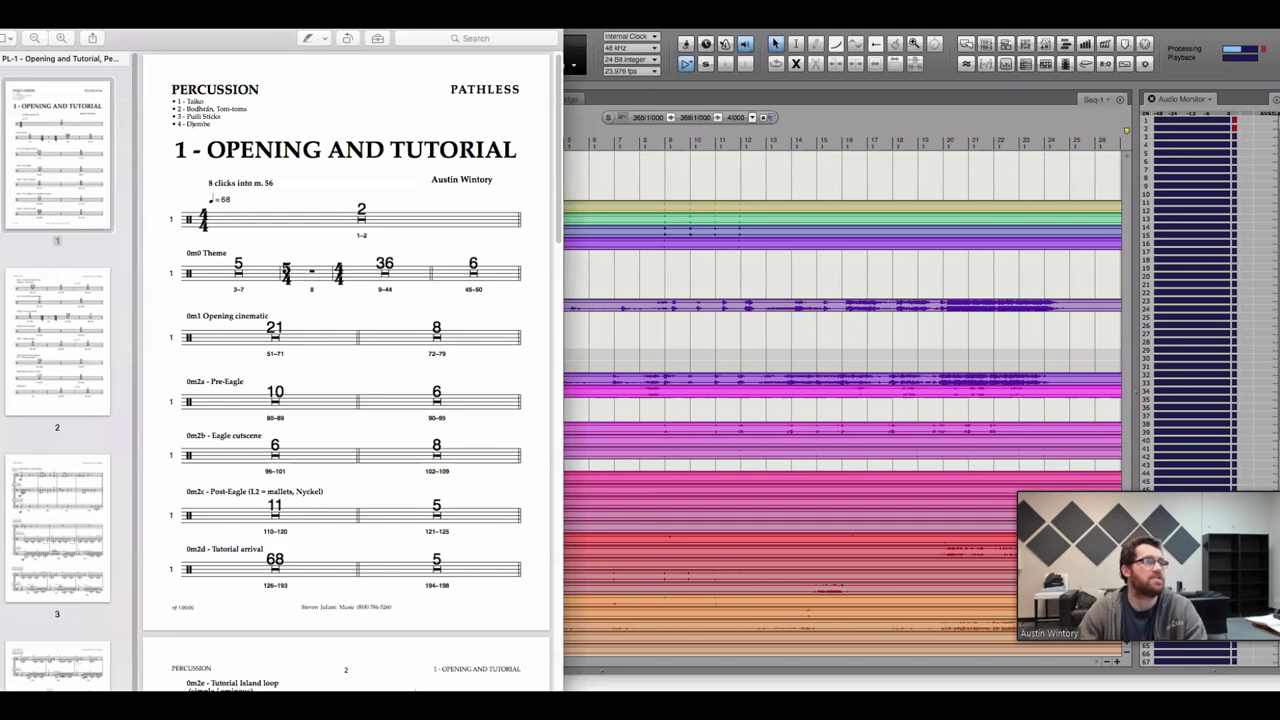
drag(563, 690, 935, 690)
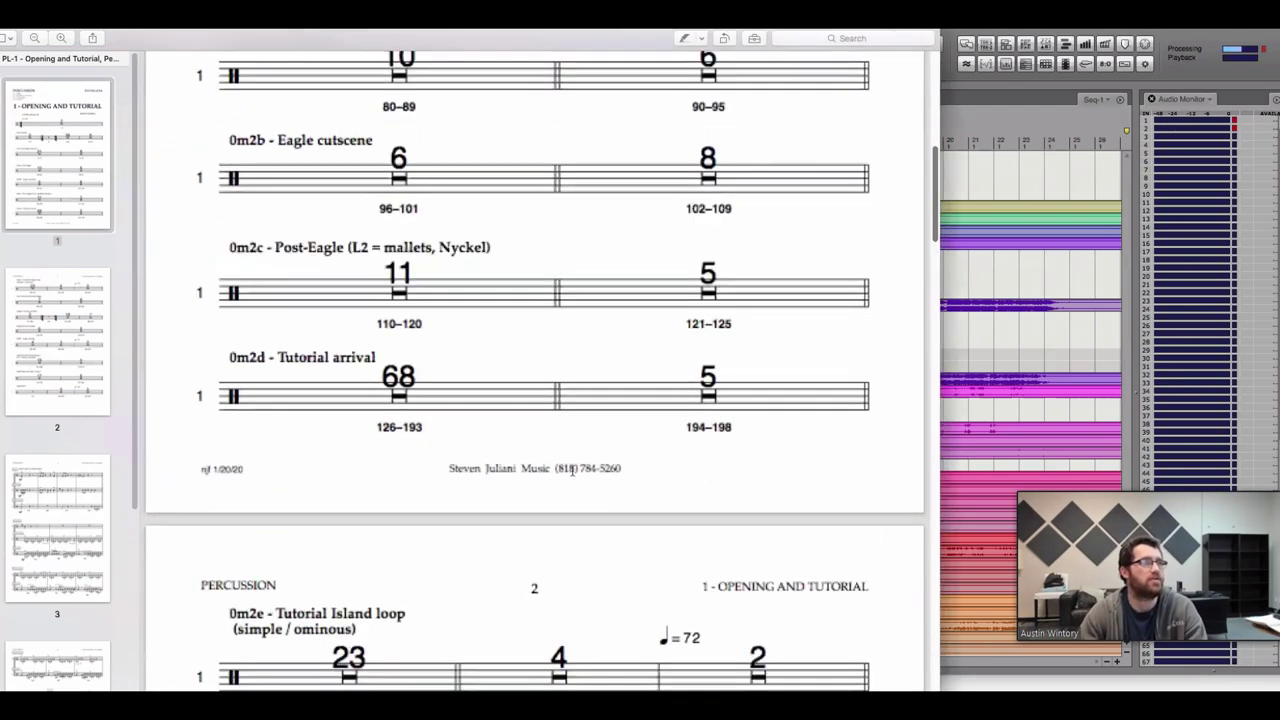
scroll(400, 400, up, 10)
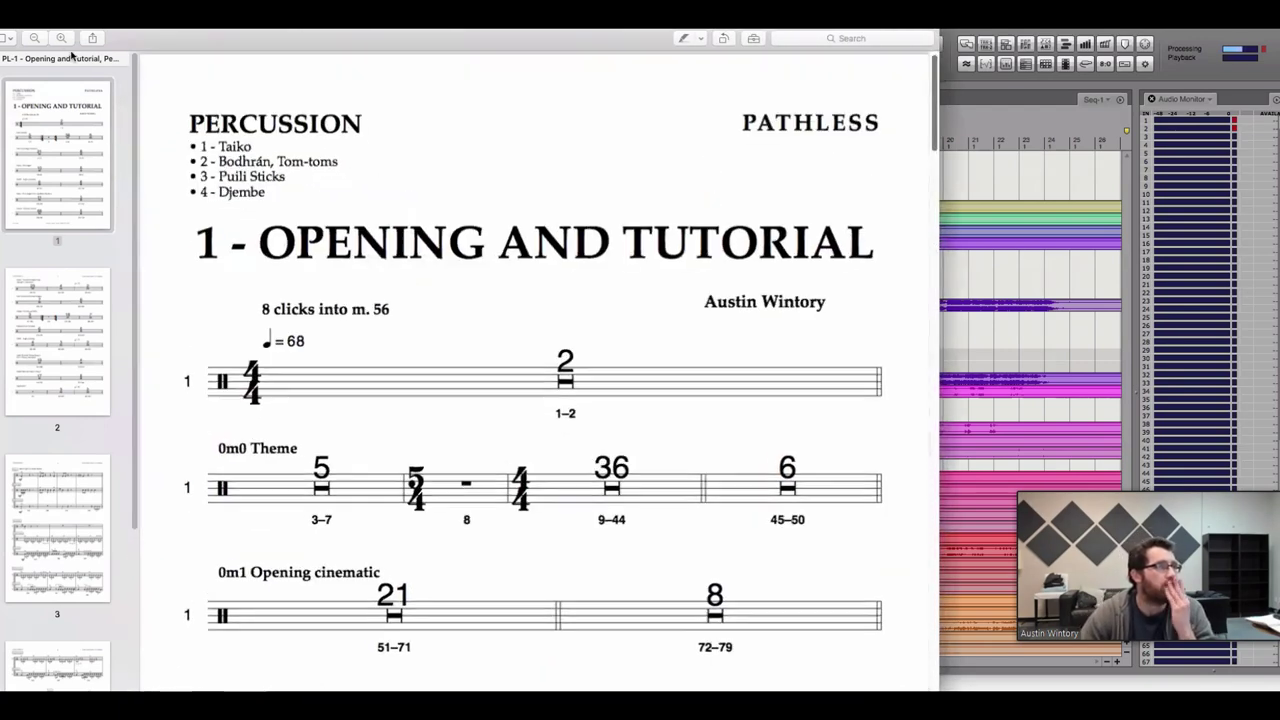
scroll(341, 606, down, 1)
scroll(341, 606, down, 15)
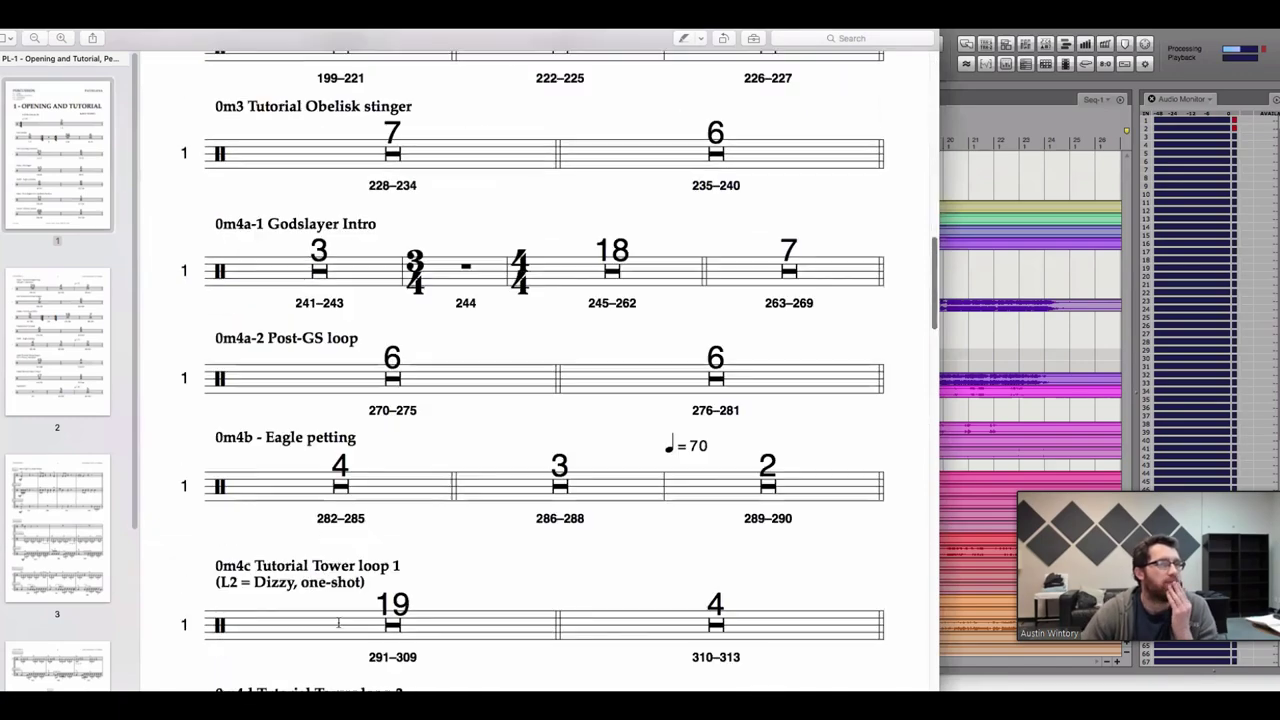
scroll(323, 637, up, 3)
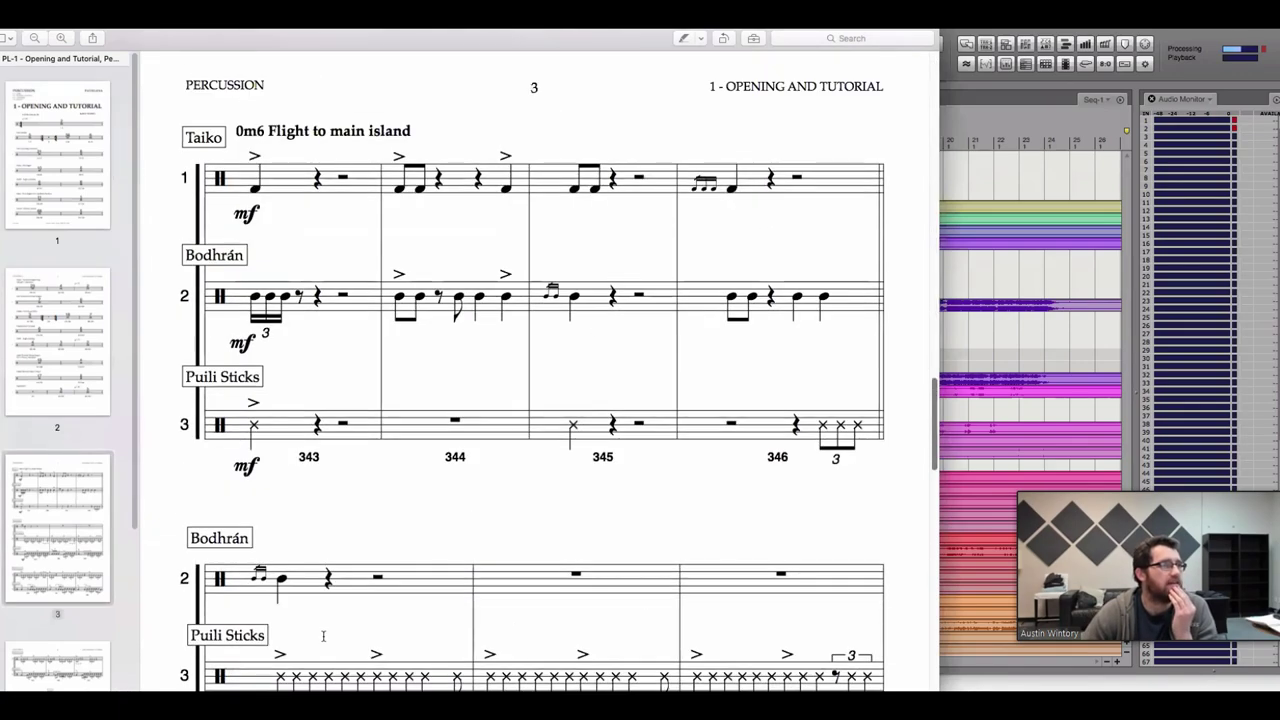
Read the taiko, bodhrán, puili sticks, djembe and tom-tom parts of 0m6 from measure 343 through measure 361
scroll(321, 630, down, 5)
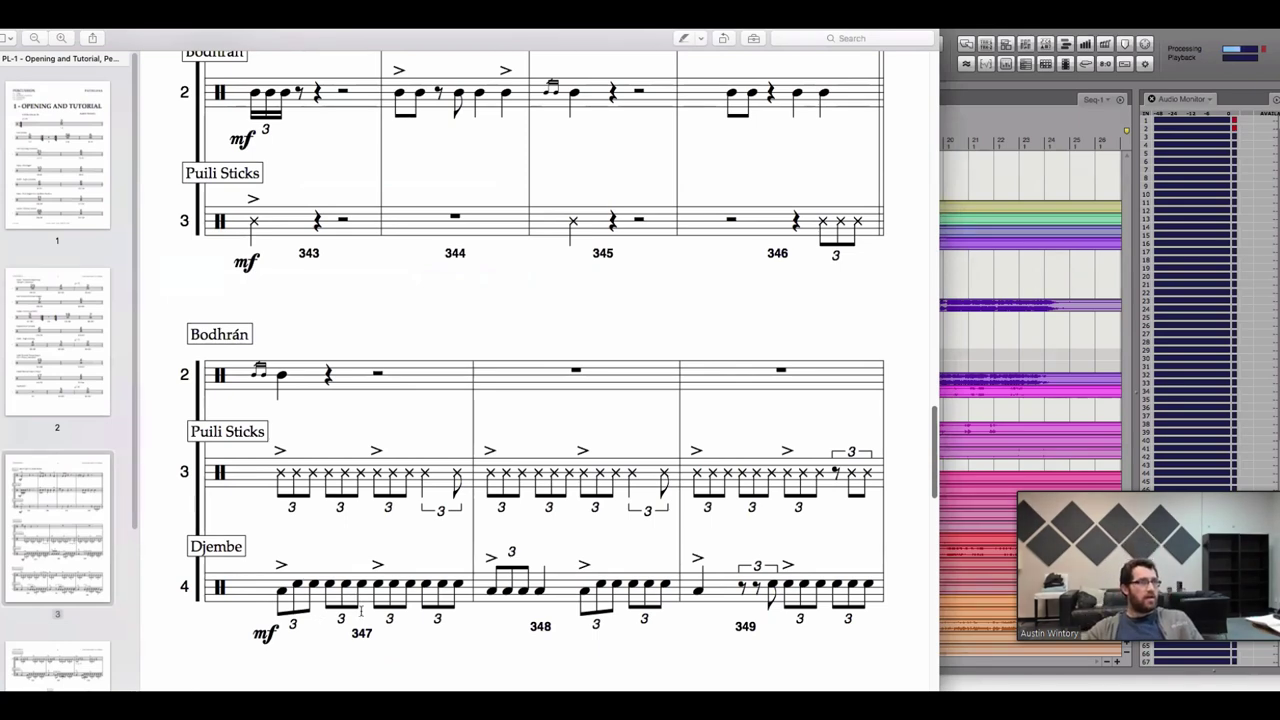
scroll(377, 610, down, 5)
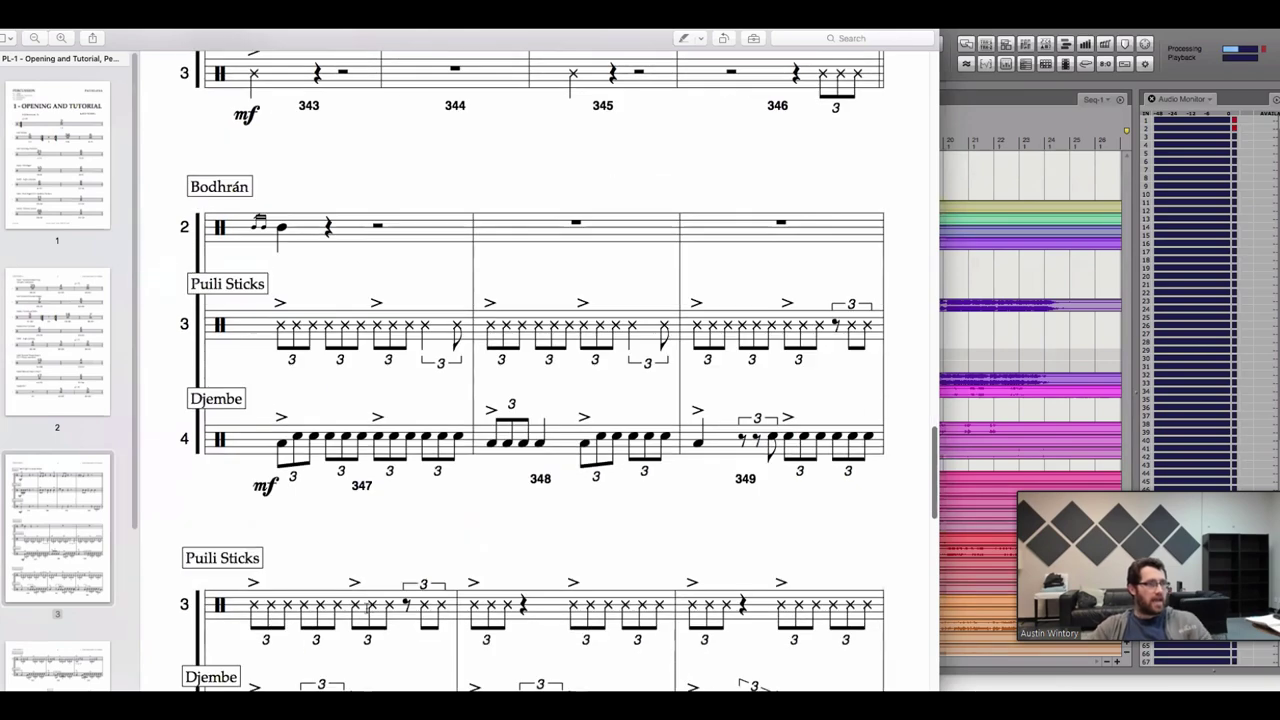
scroll(370, 630, down, 10)
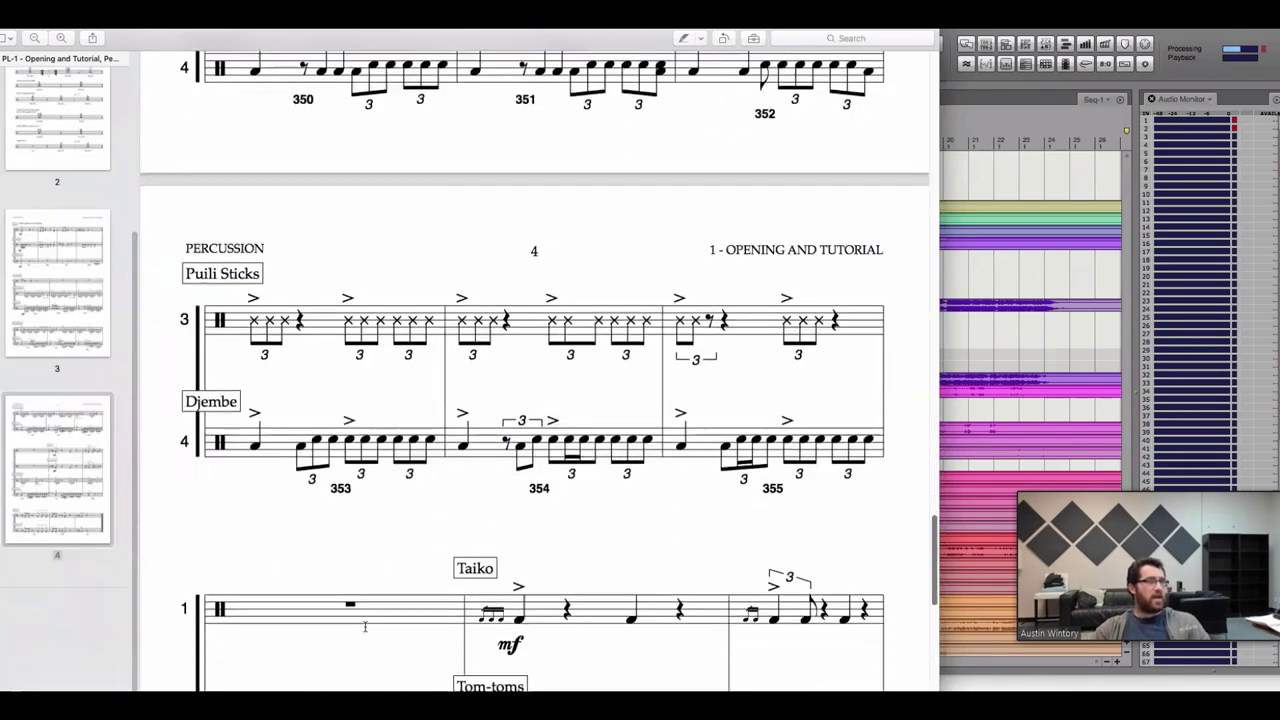
scroll(370, 630, down, 3)
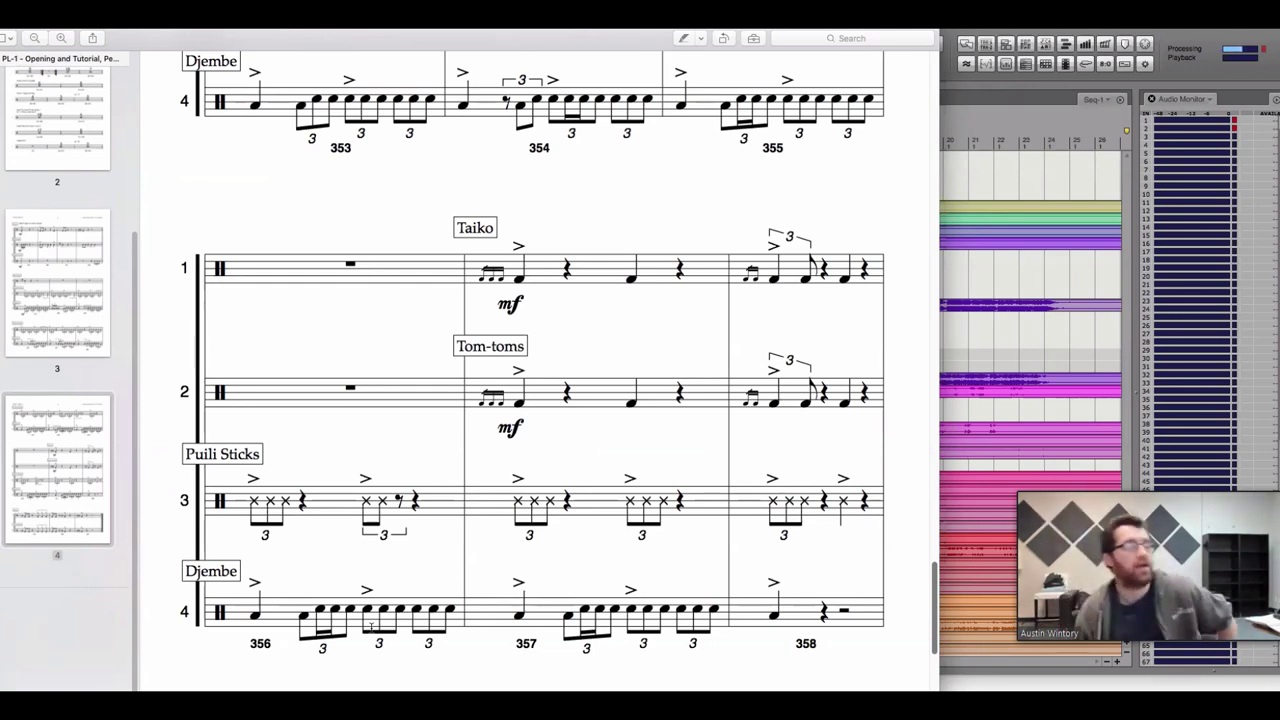
scroll(371, 626, down, 3)
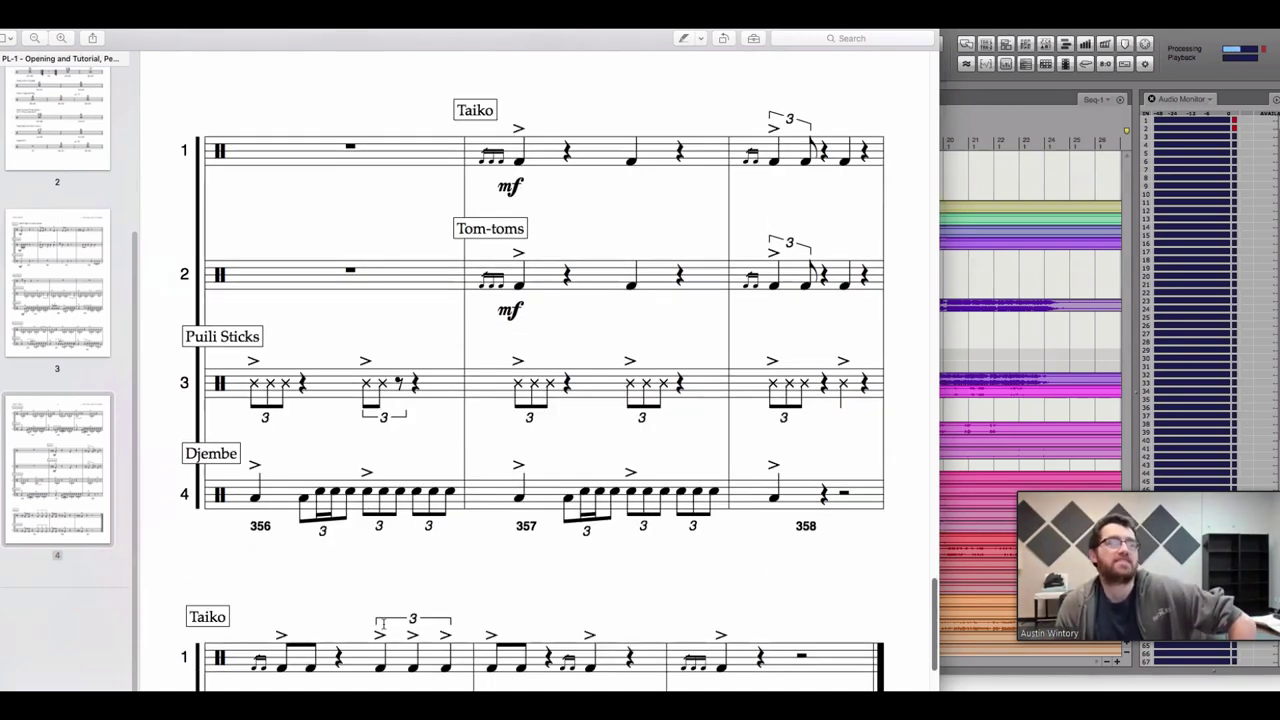
scroll(423, 611, up, 3)
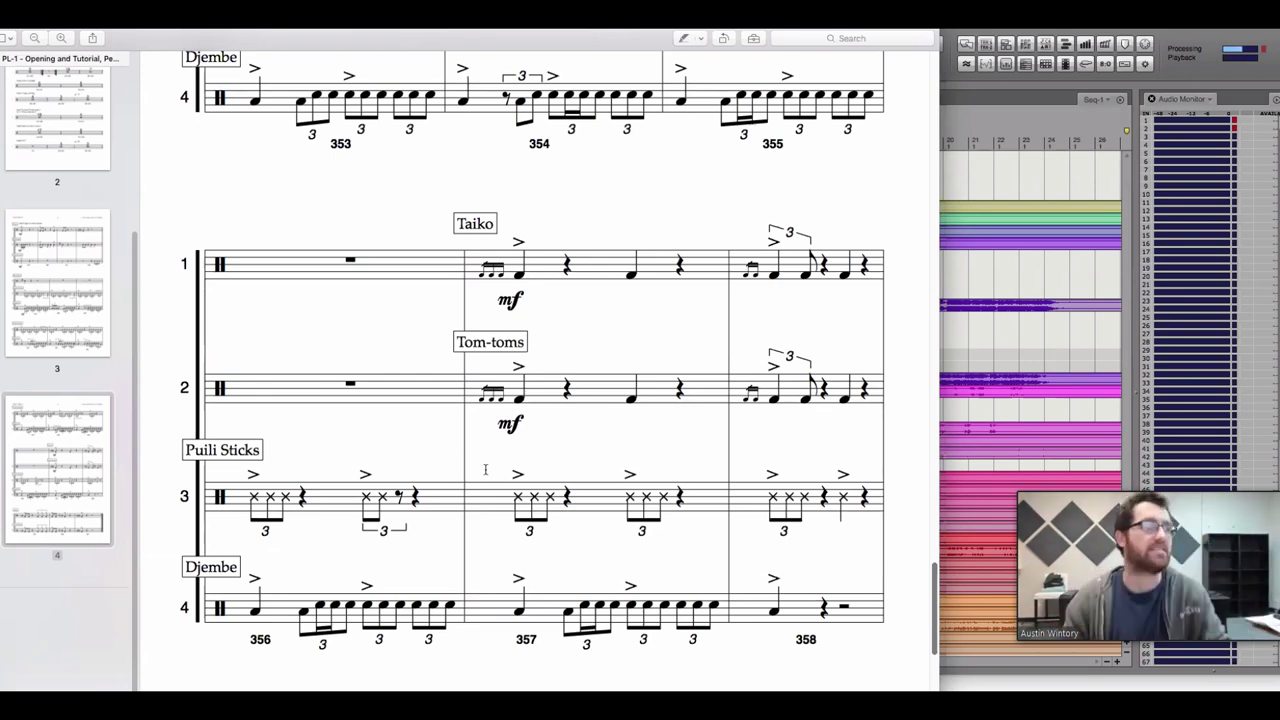
scroll(354, 494, down, 1)
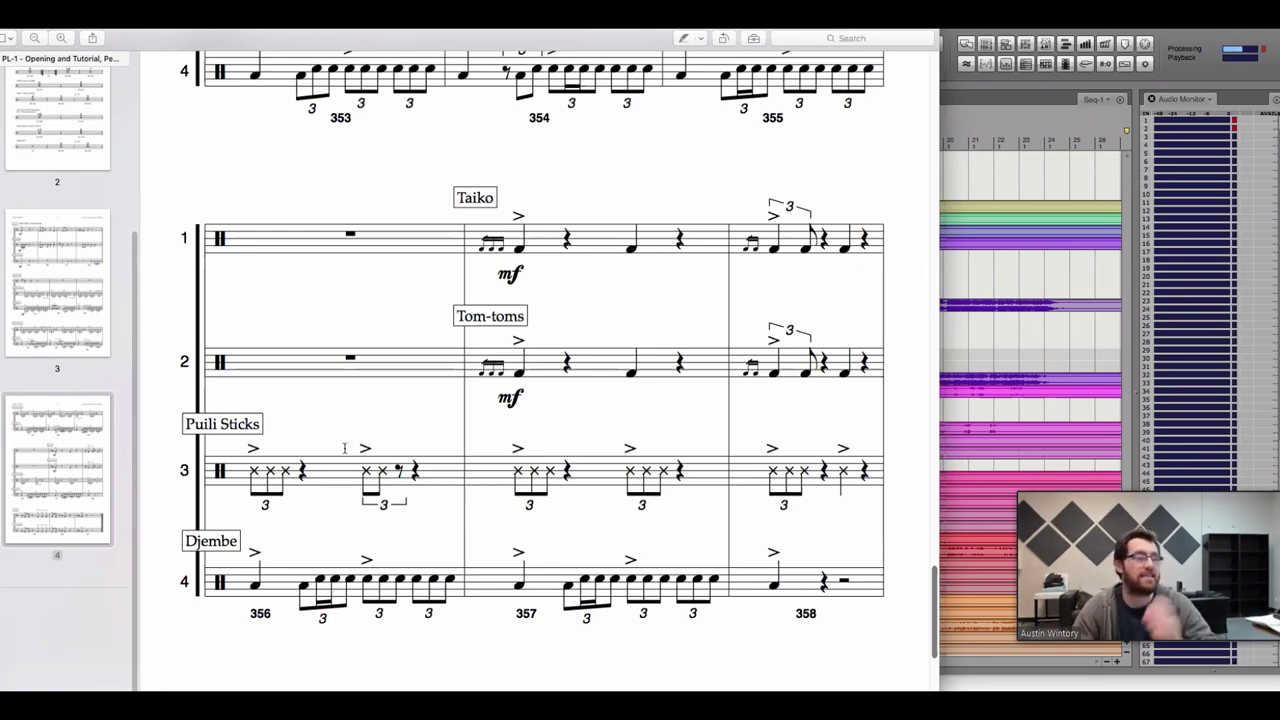
scroll(353, 494, down, 3)
scroll(387, 527, down, 5)
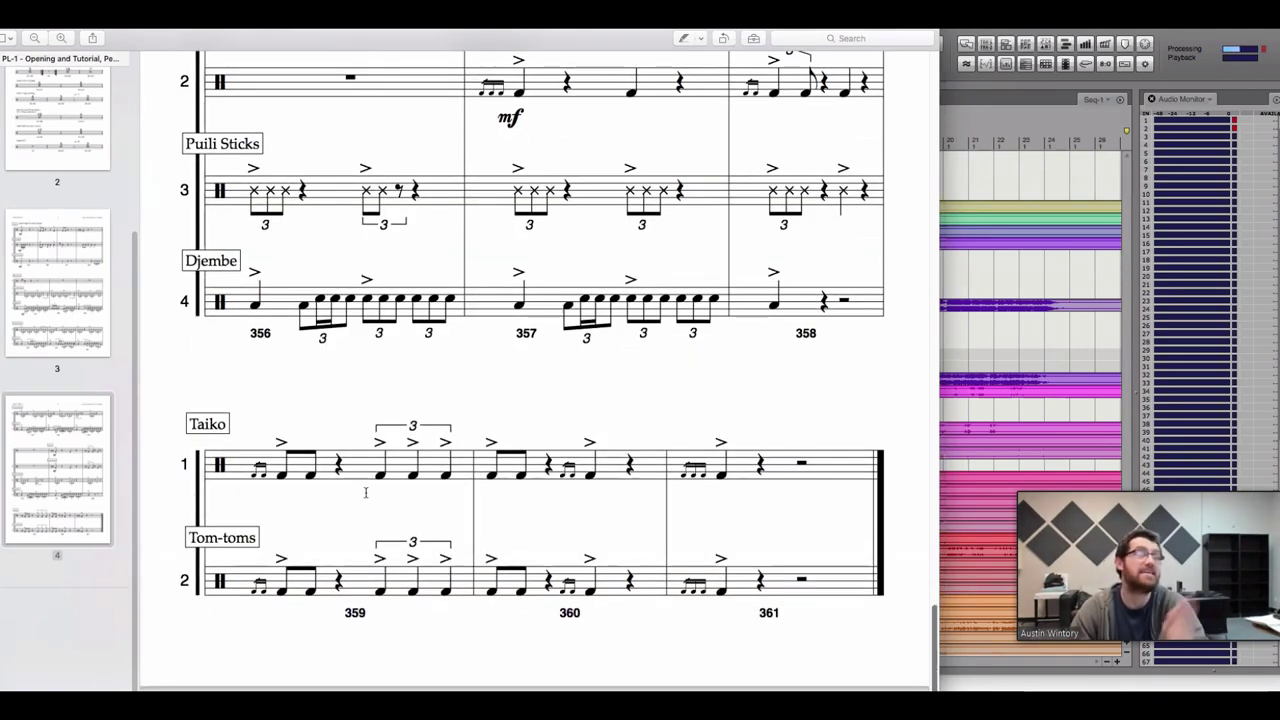
Go back through the percussion part to the cue list on page 2 and return to Digital Performer
scroll(366, 494, up, 7)
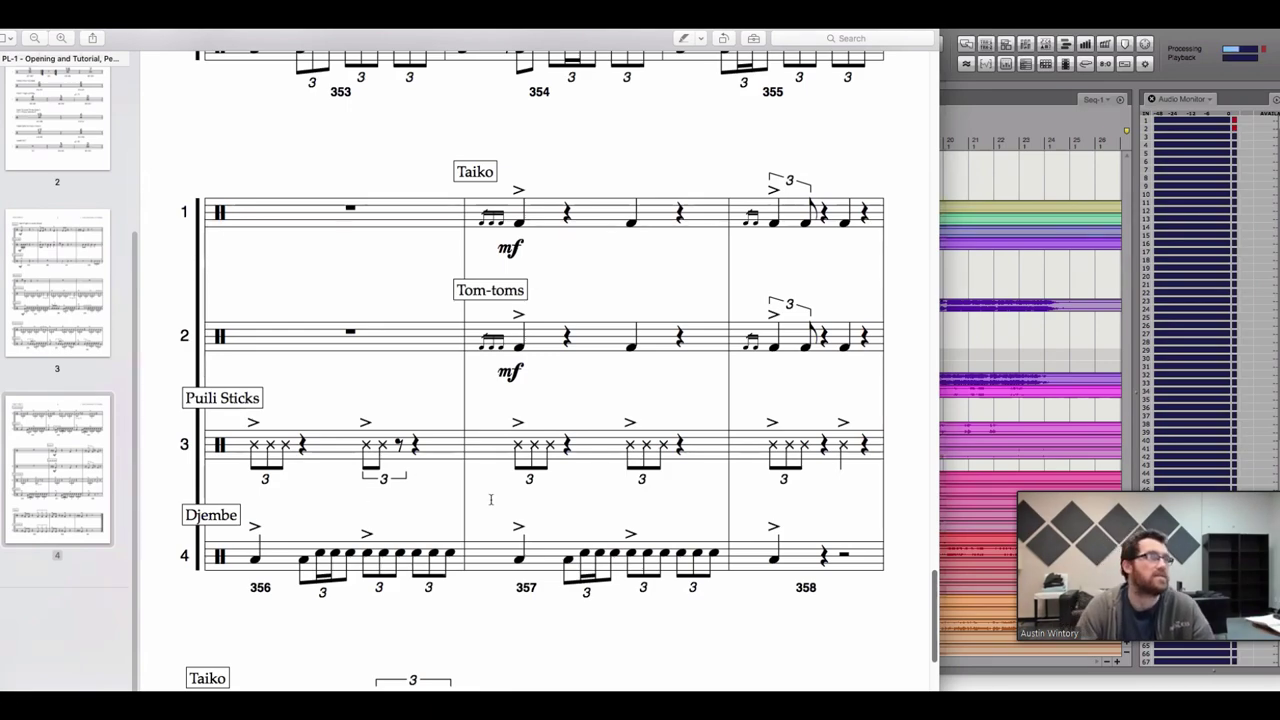
scroll(480, 490, up, 3)
scroll(465, 505, up, 5)
scroll(465, 535, up, 15)
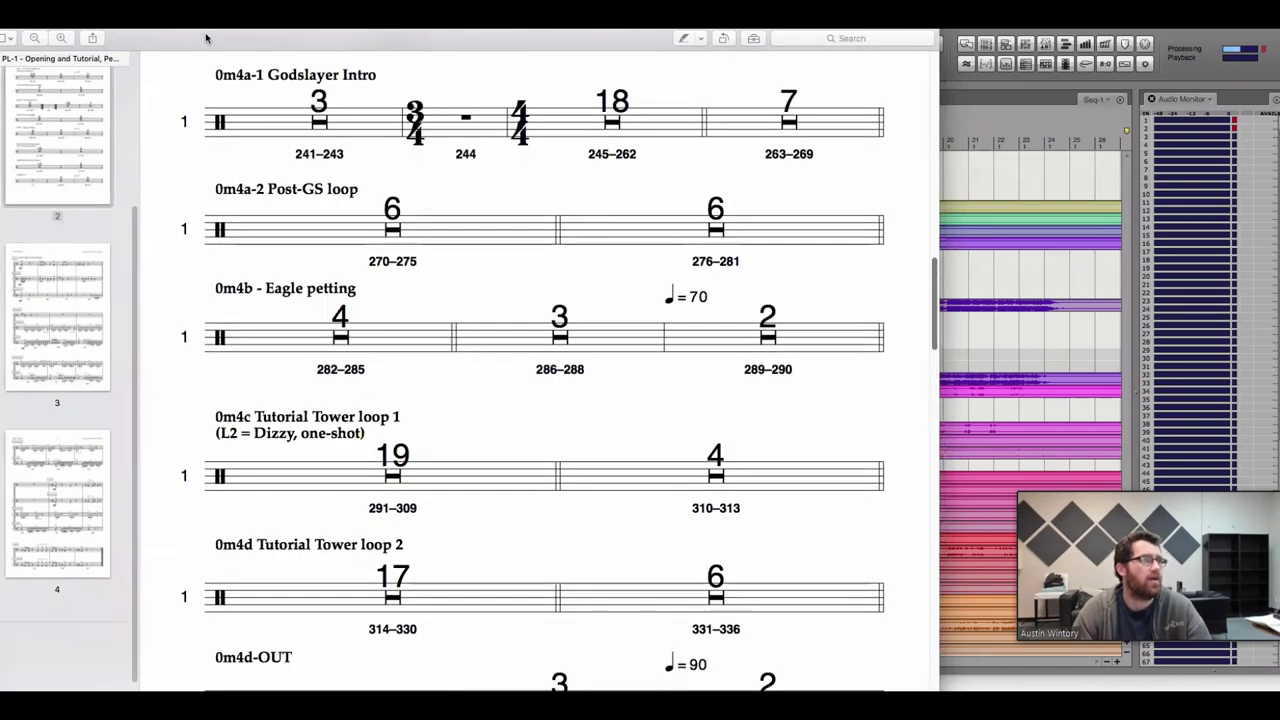
key(super+Tab)
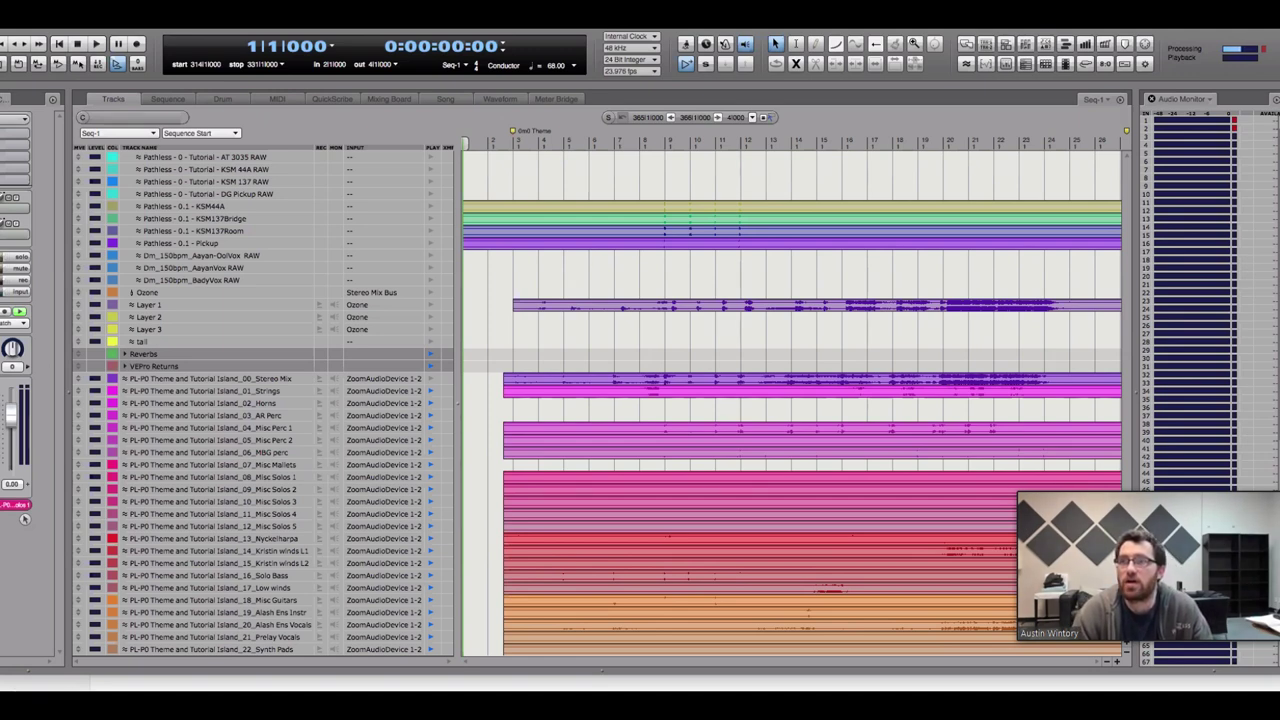
Switch to Chrome's image results for The Pathless, preview the World Premiere Trailer and Cinemaholic gameplay pictures, and bring the window fully into view
key(super+Tab)
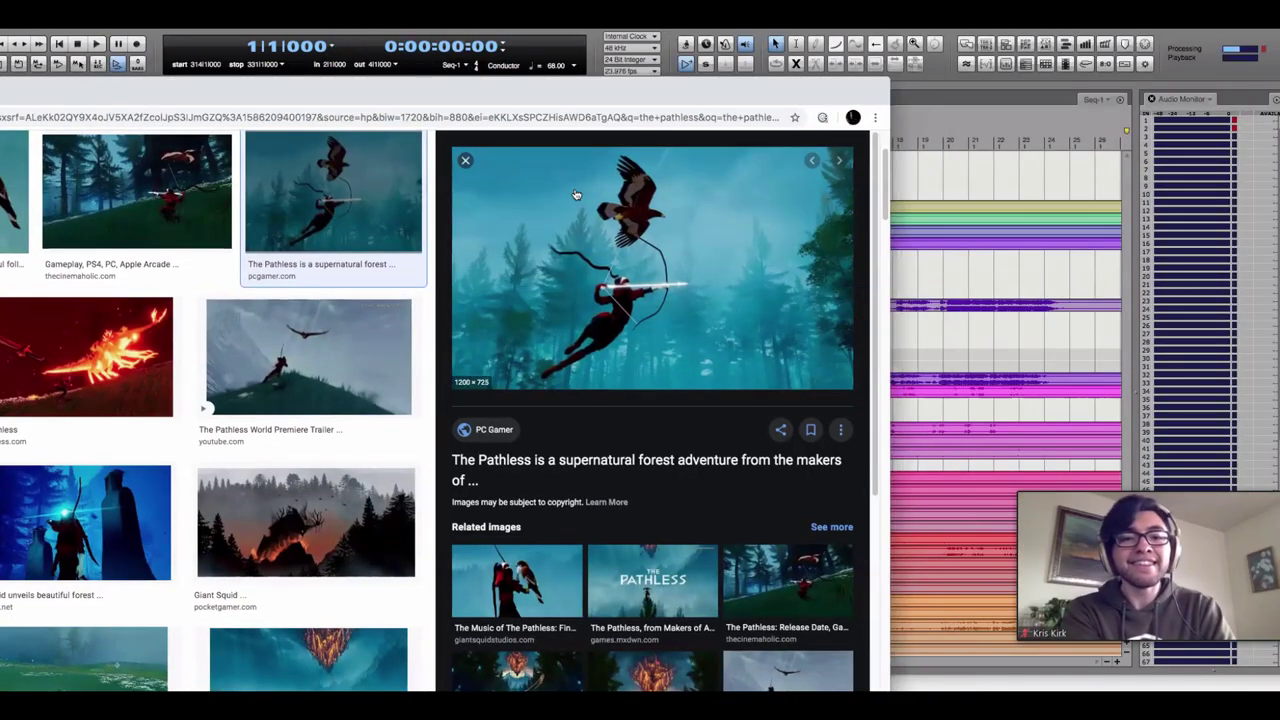
click(320, 356)
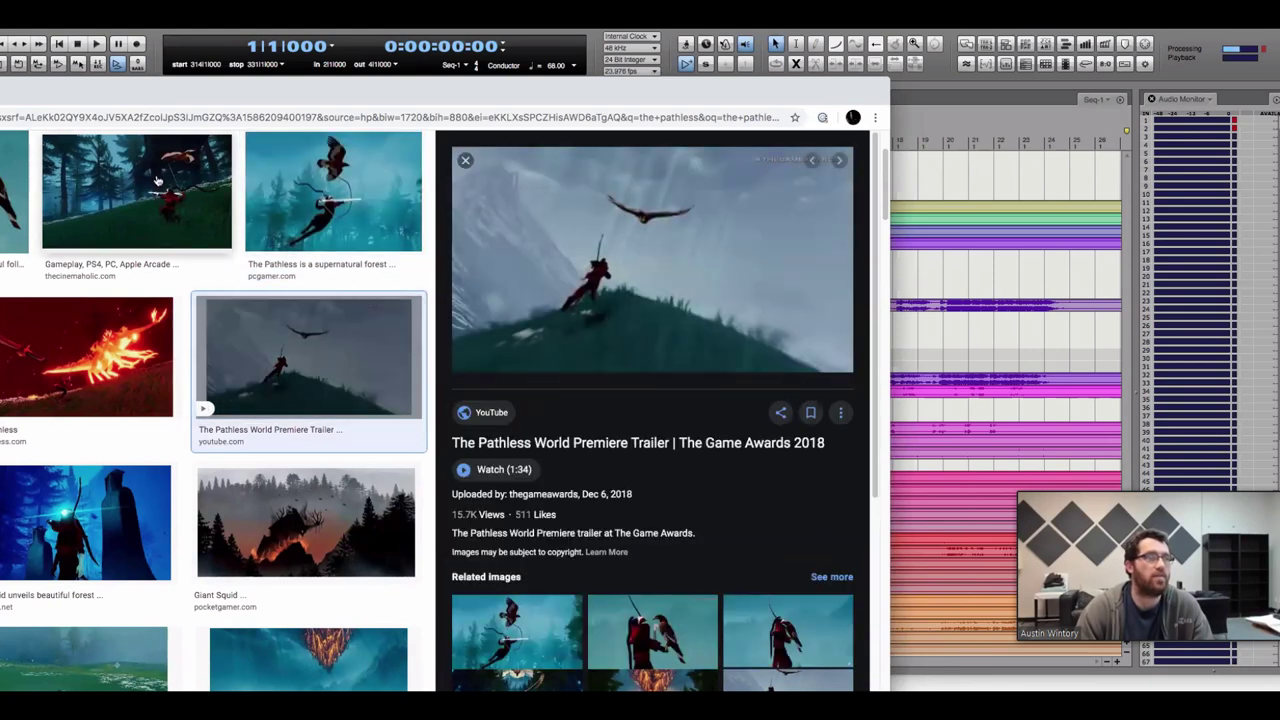
click(158, 183)
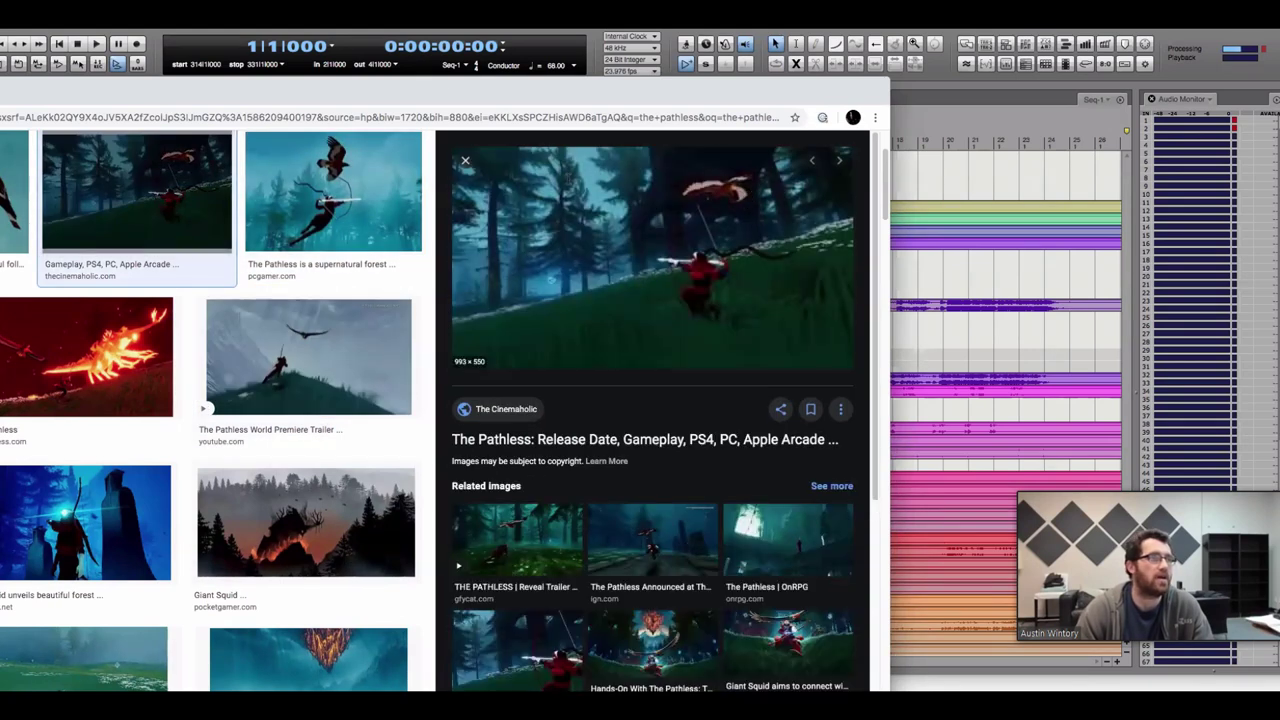
drag(450, 95, 699, 95)
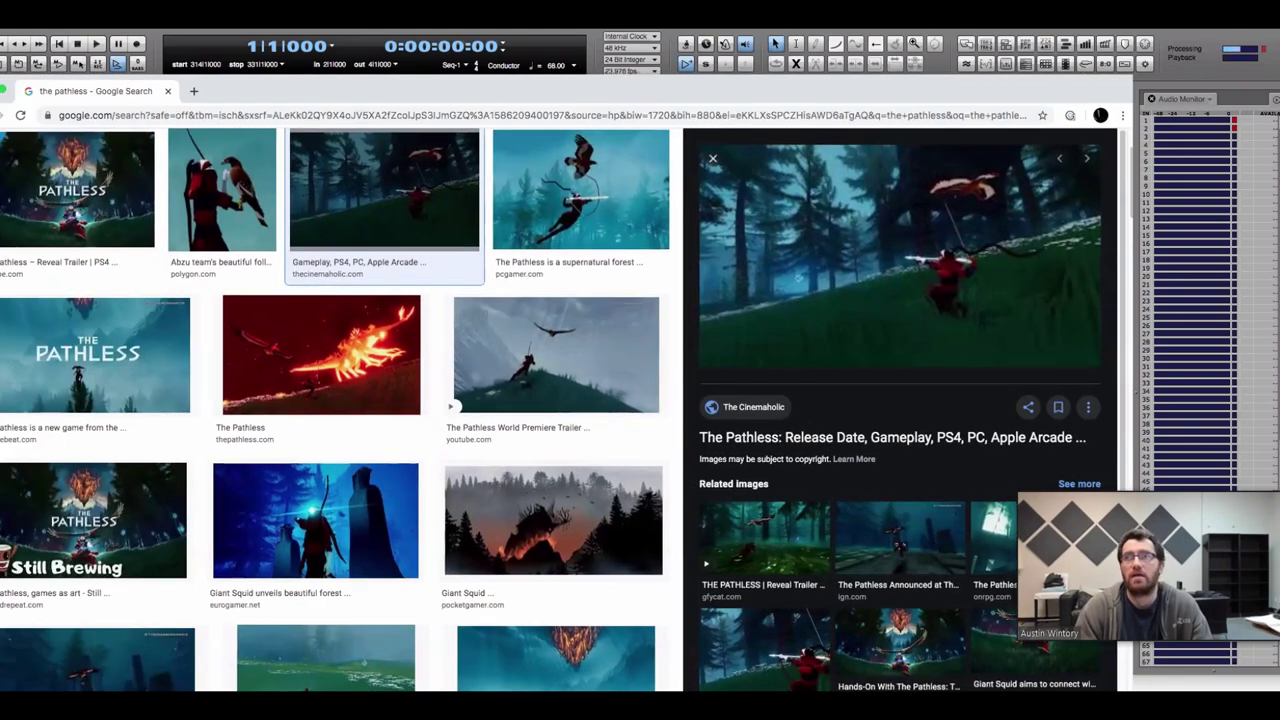
Bring up the Mongolian falconry image results and preview the Traditional Golden Eagle Festival and Washington Post eagle-hunting pictures
key(super+h)
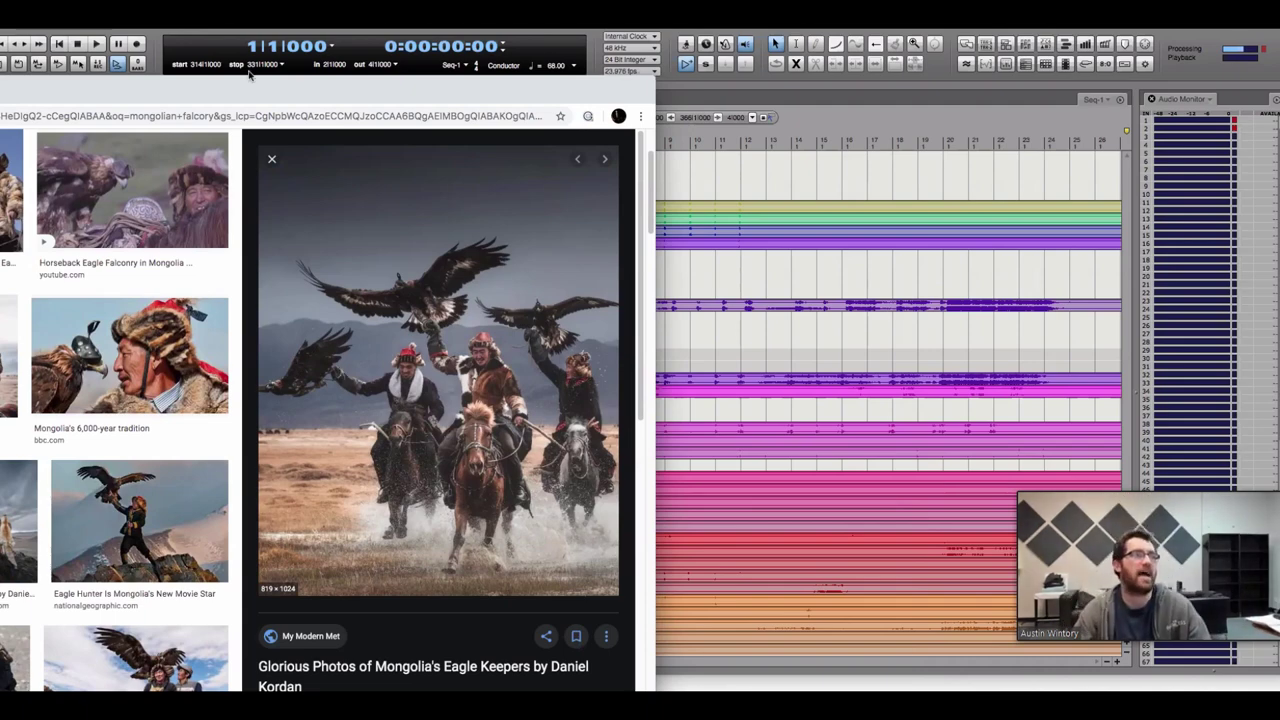
drag(252, 88, 525, 65)
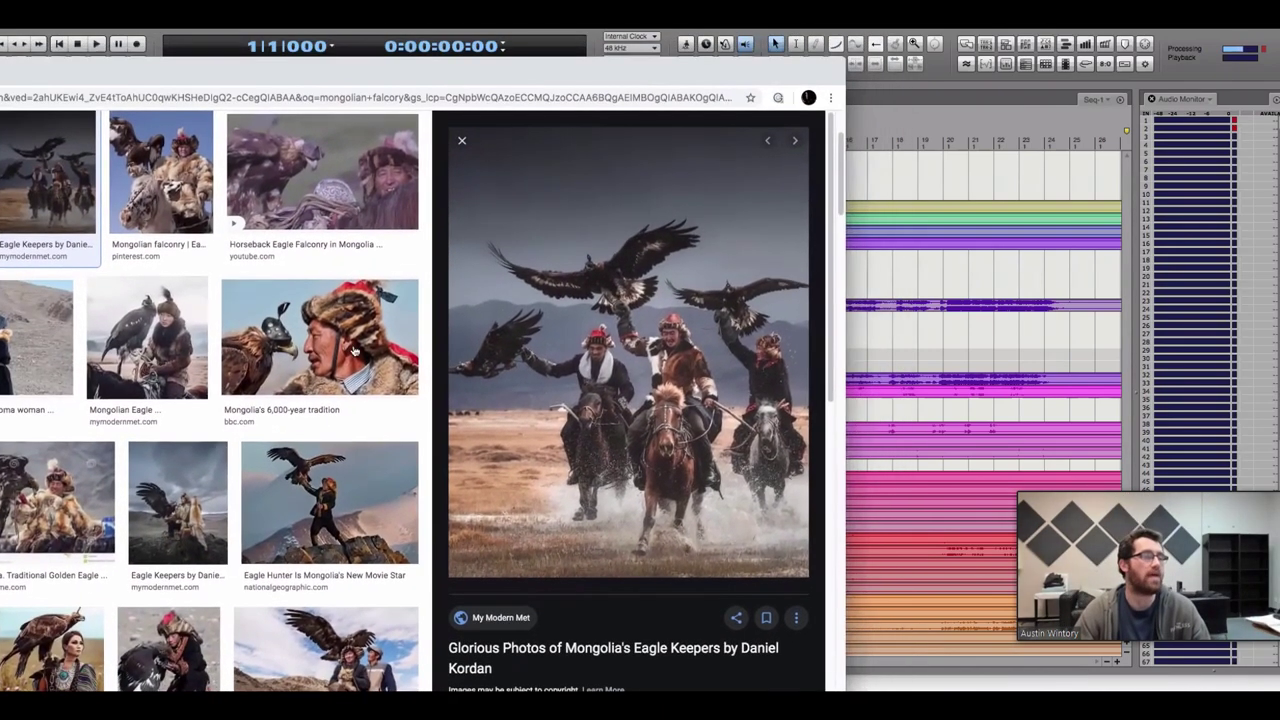
click(157, 507)
click(44, 463)
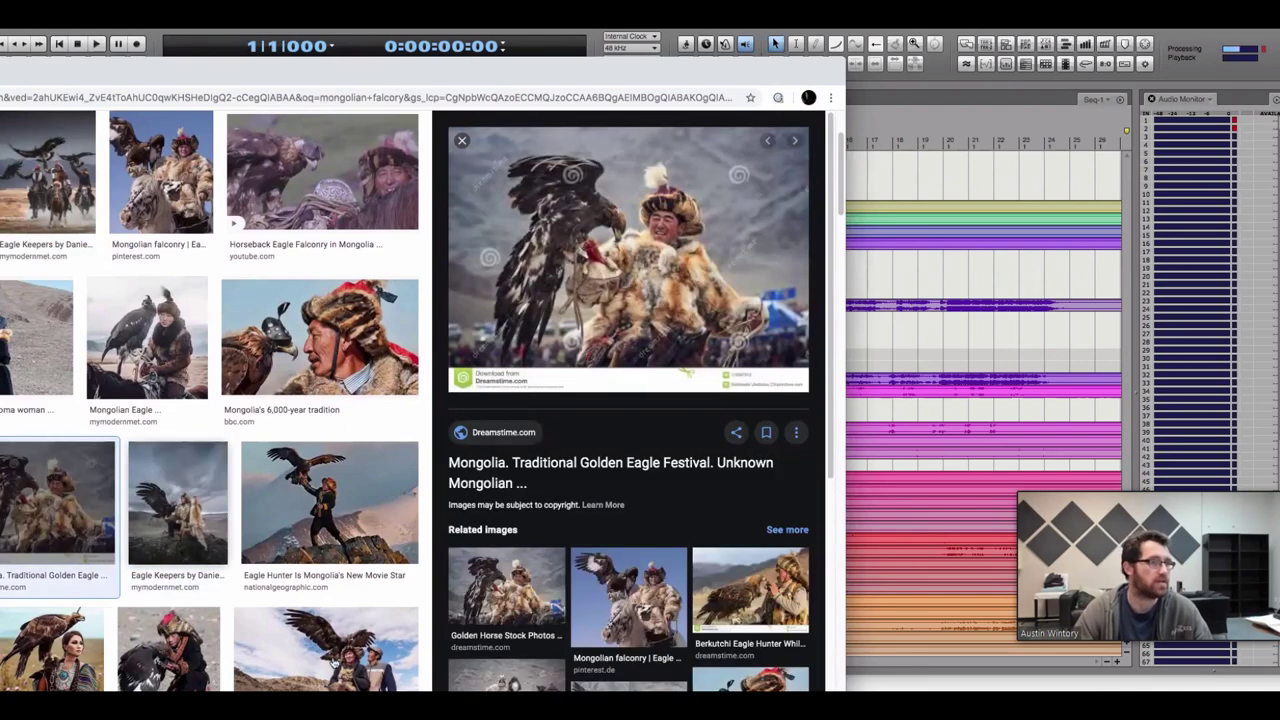
click(333, 663)
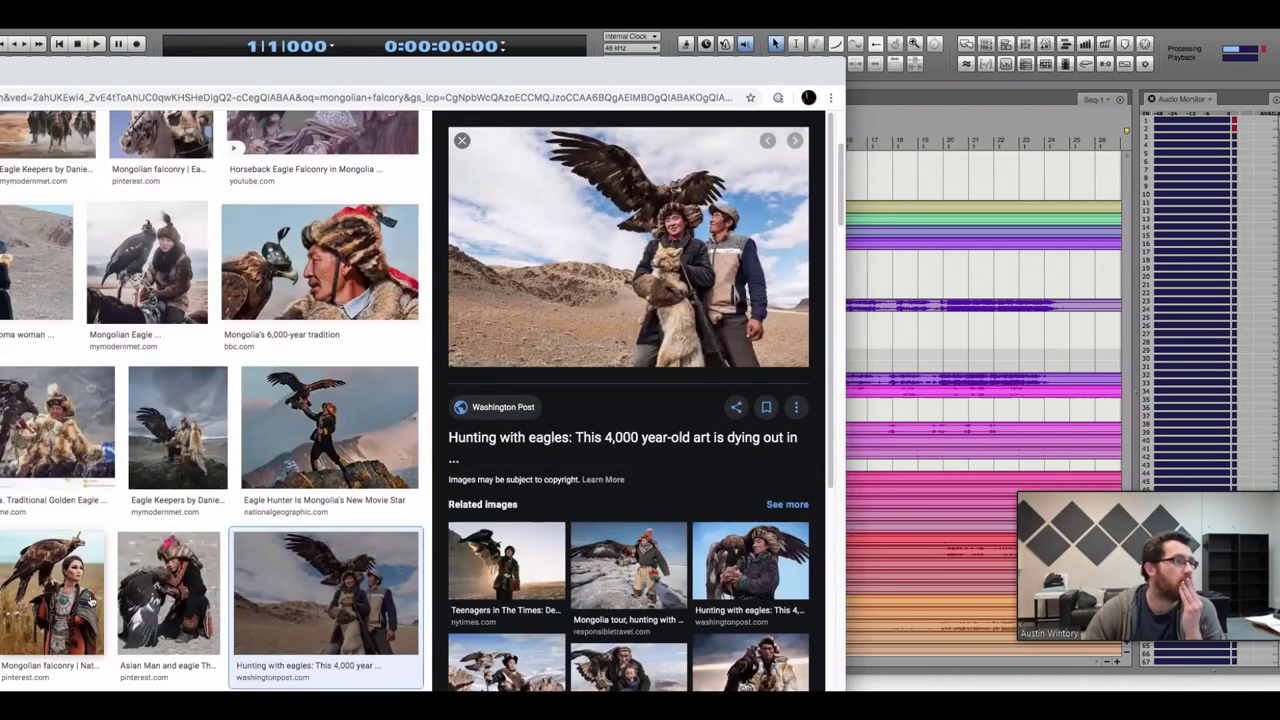
Preview the other Washington Post "Hunting with eagles" picture and return to the Raw recording tracks in Digital Performer
scroll(200, 400, up, 3)
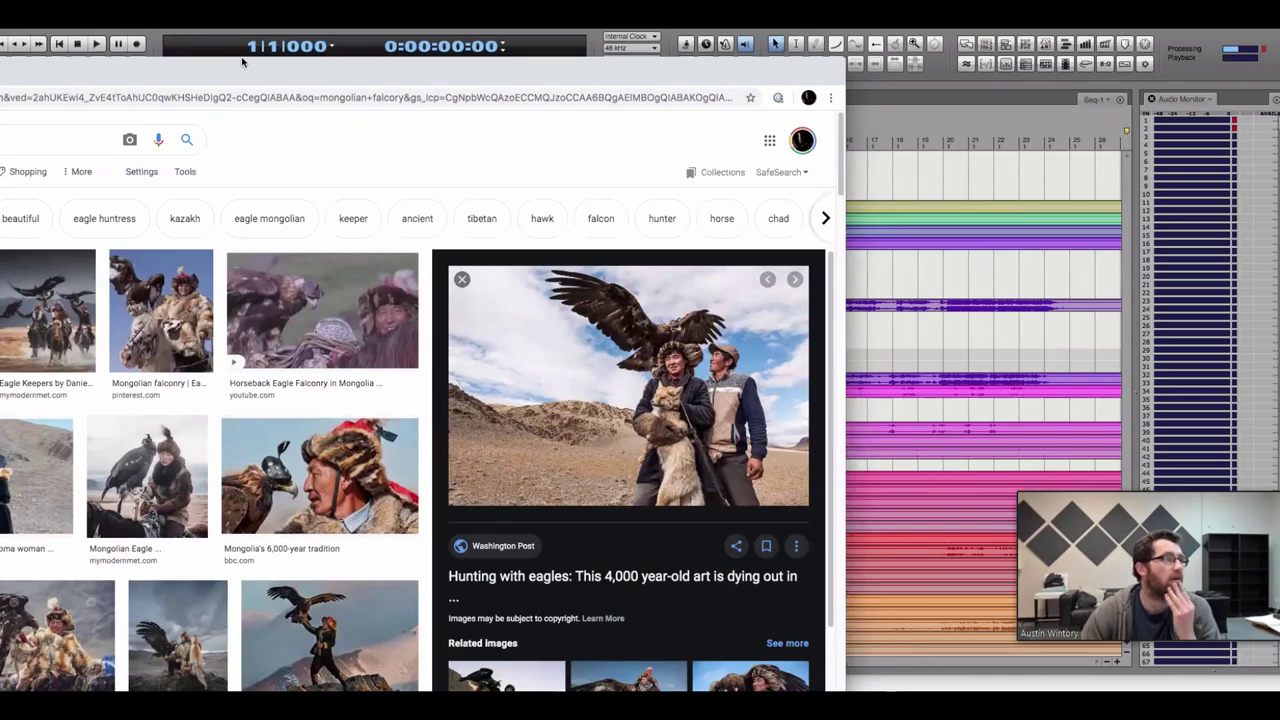
double_click(241, 62)
click(29, 300)
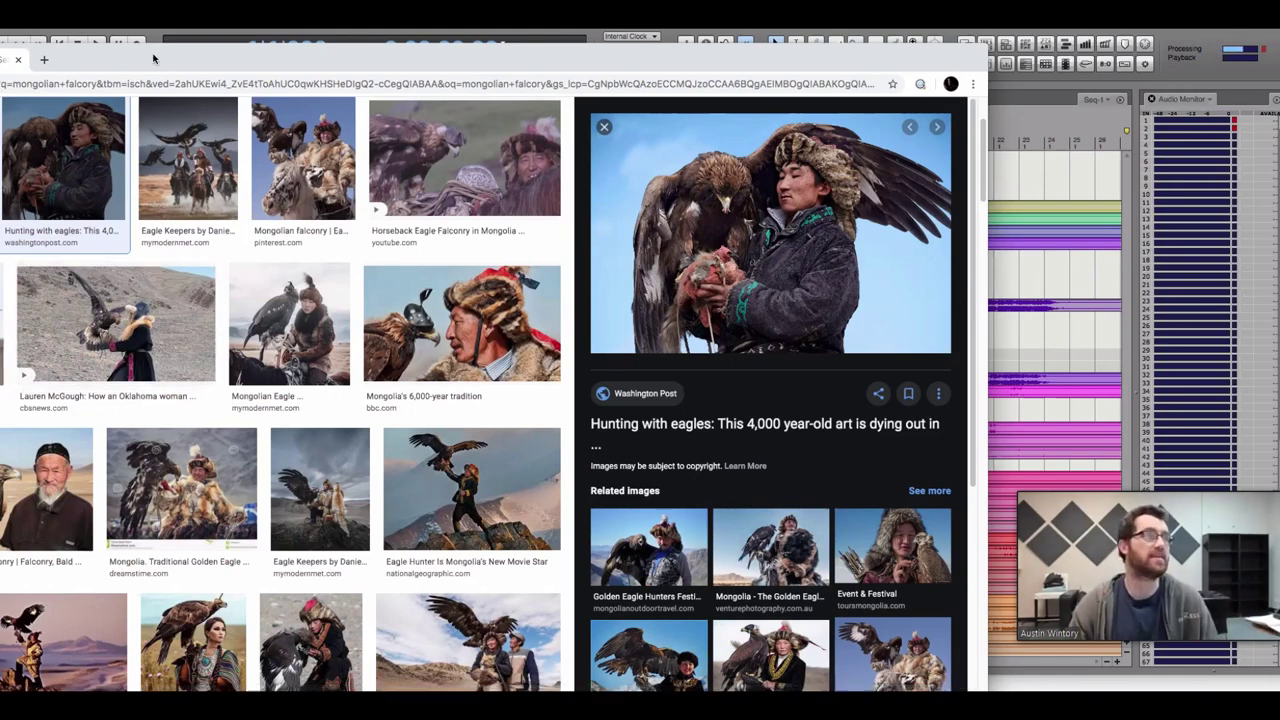
drag(156, 60, 202, 72)
key(super+m)
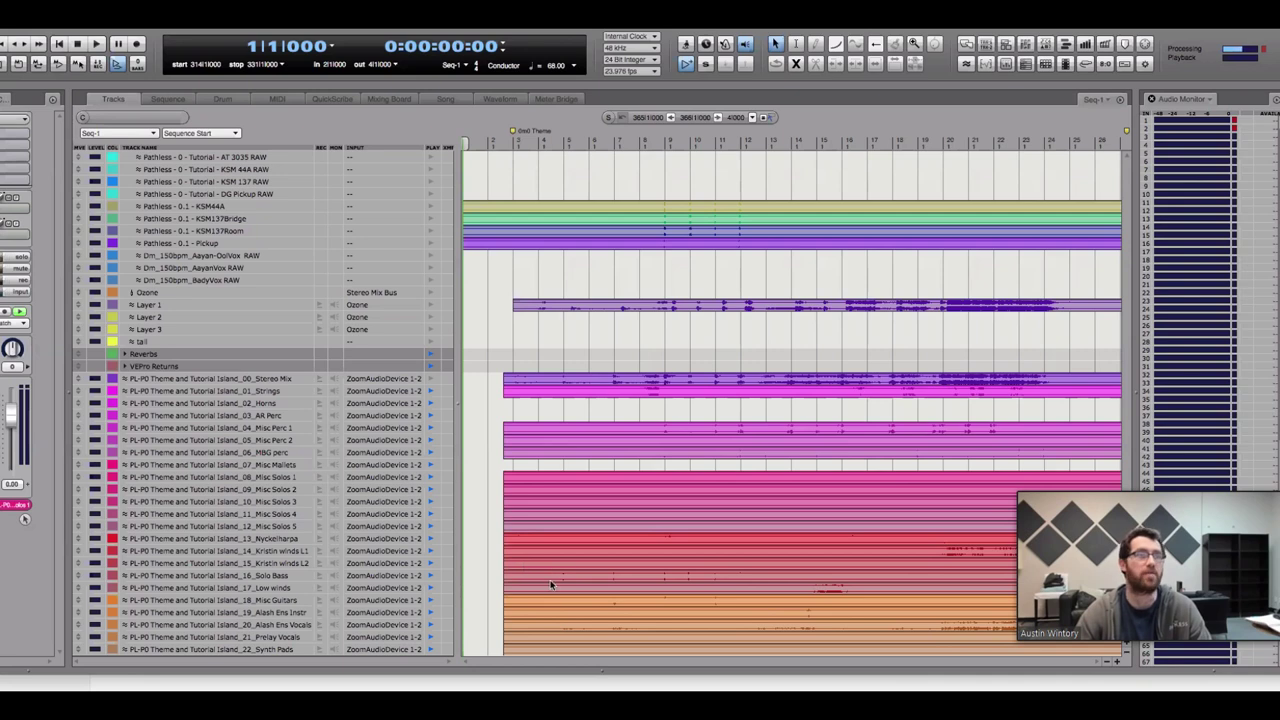
scroll(584, 556, up, 5)
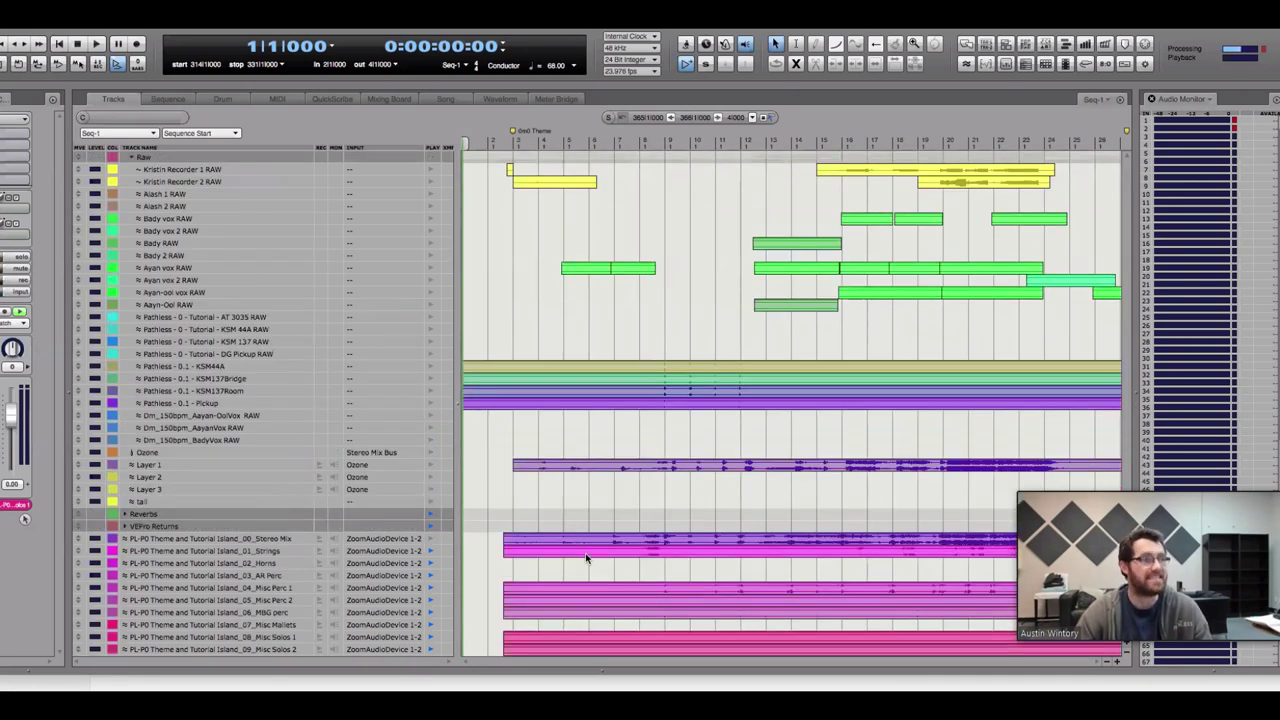
Look over the printed solo, Alash vocal, recorder and guitar tracks above the Raw folder, ending on the Raw recordings
scroll(586, 558, up, 1)
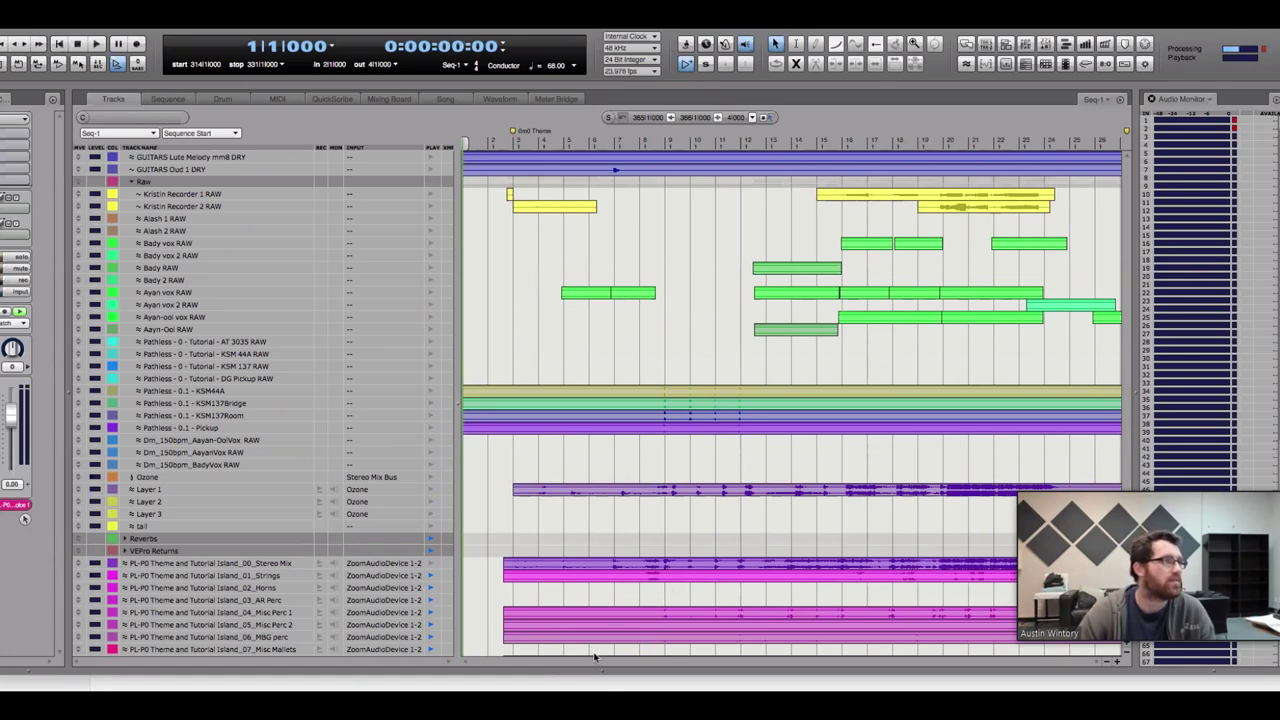
scroll(551, 608, up, 1)
scroll(551, 608, up, 6)
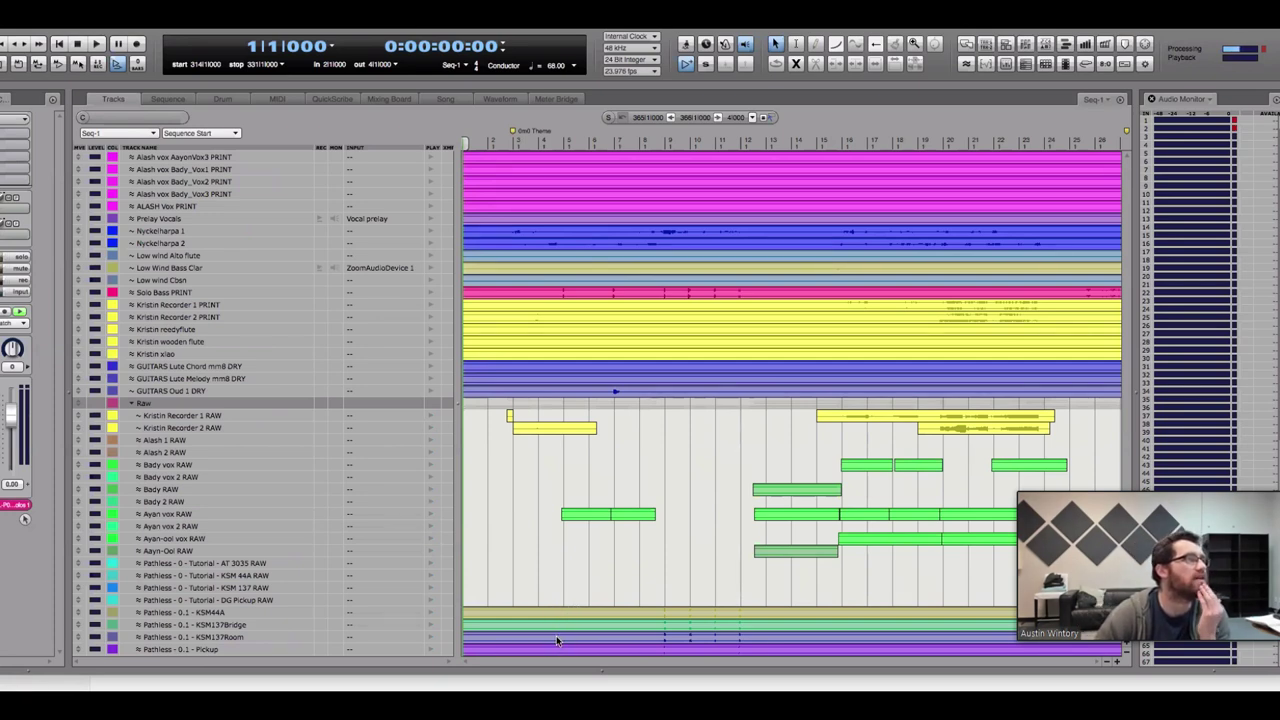
scroll(508, 513, up, 4)
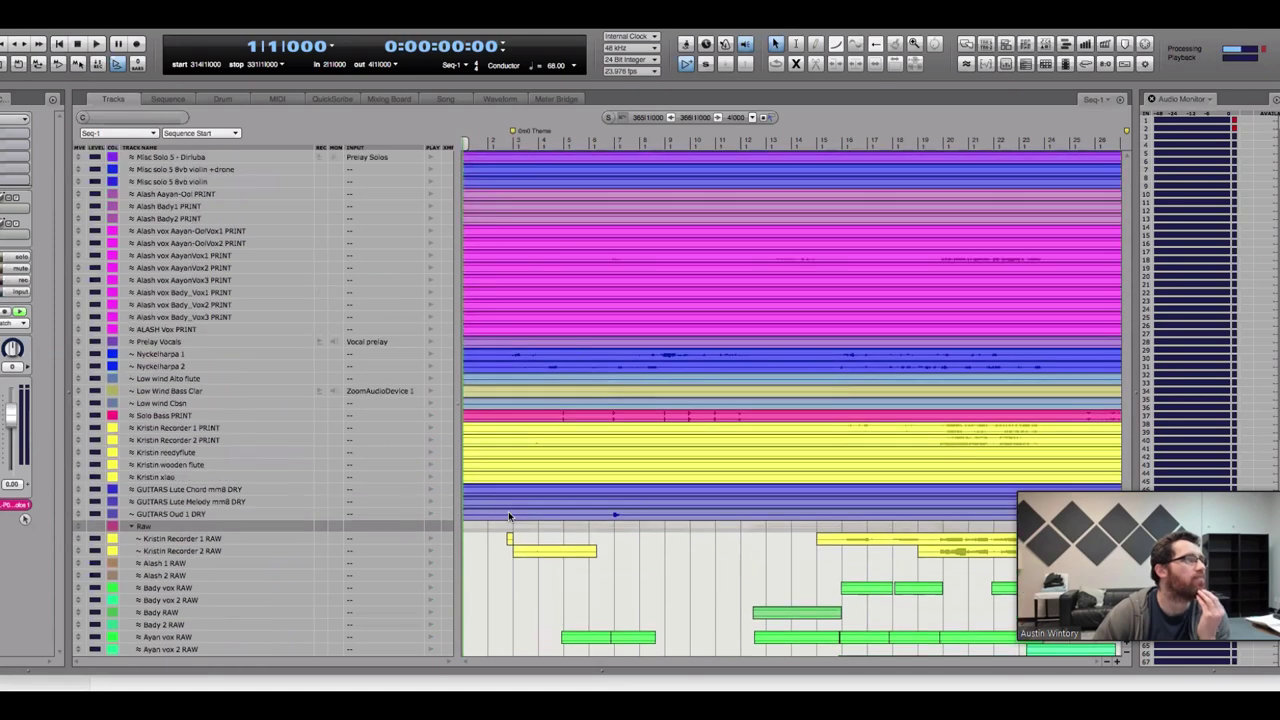
scroll(508, 516, up, 3)
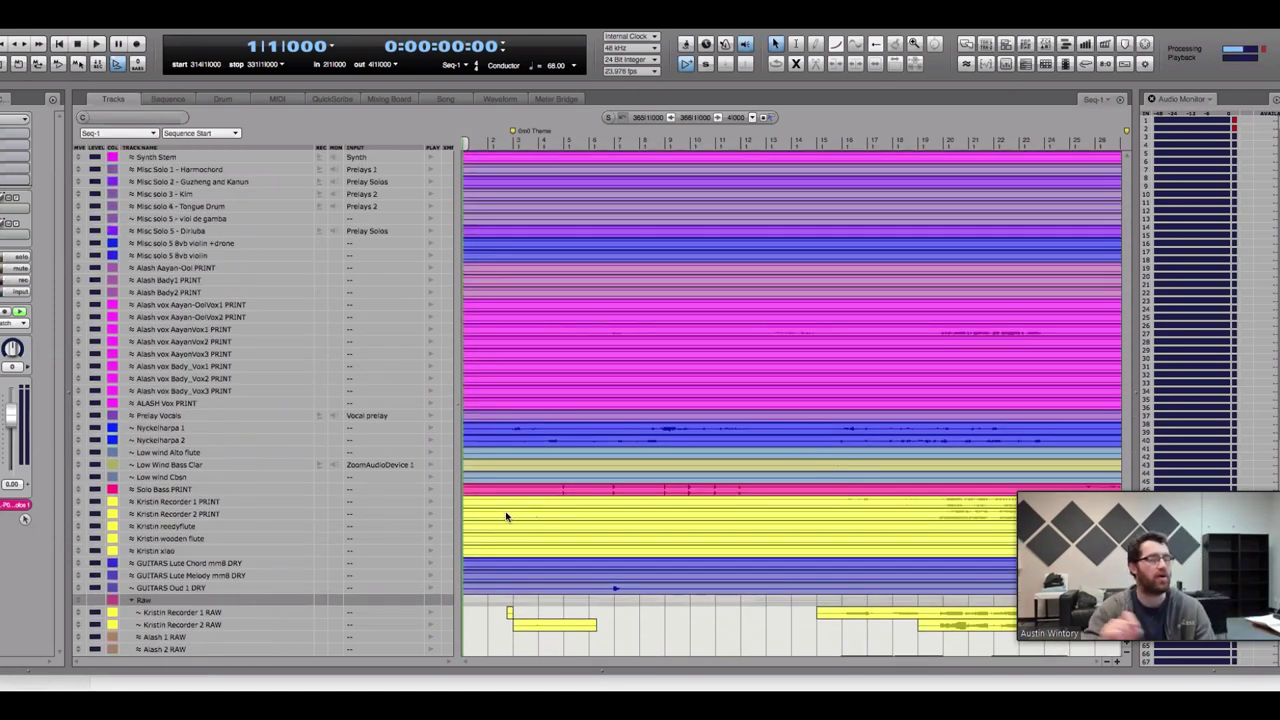
scroll(521, 512, down, 3)
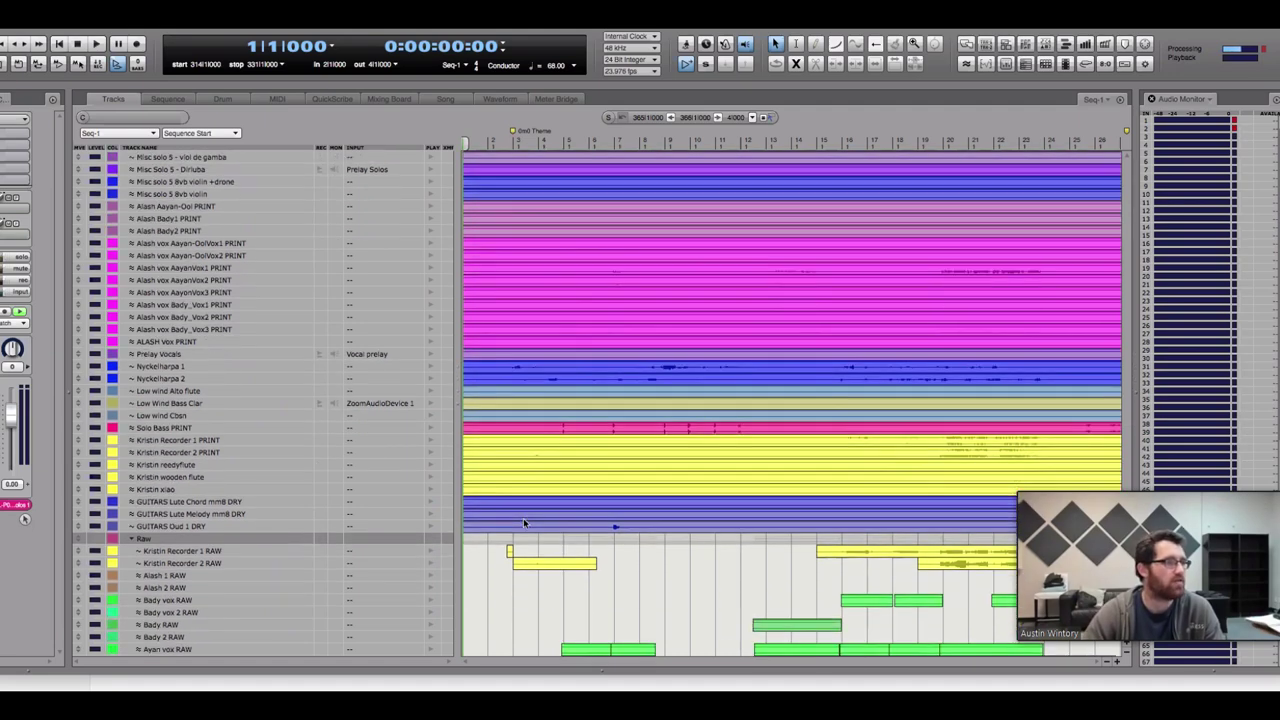
scroll(516, 514, down, 6)
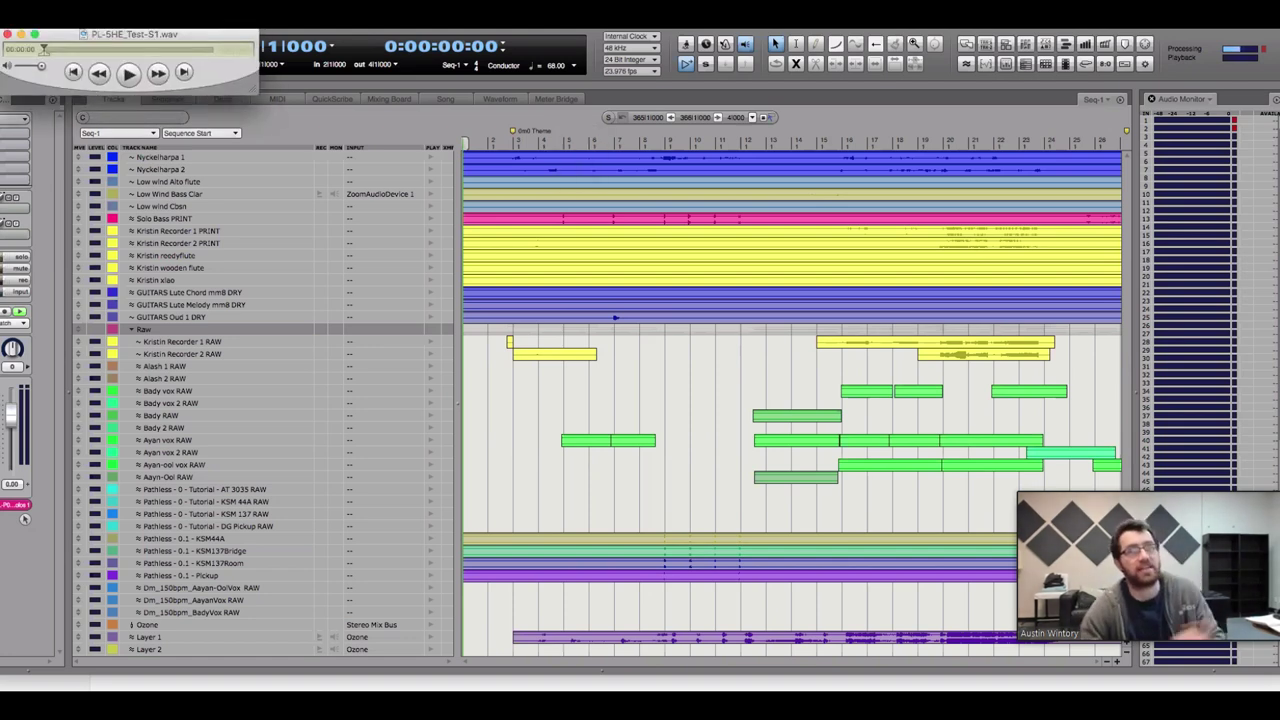
Bring the Test-S1 WAV player to the middle of the window, play it from about 6 seconds at lower volume, and pause it
drag(160, 34, 780, 376)
click(684, 391)
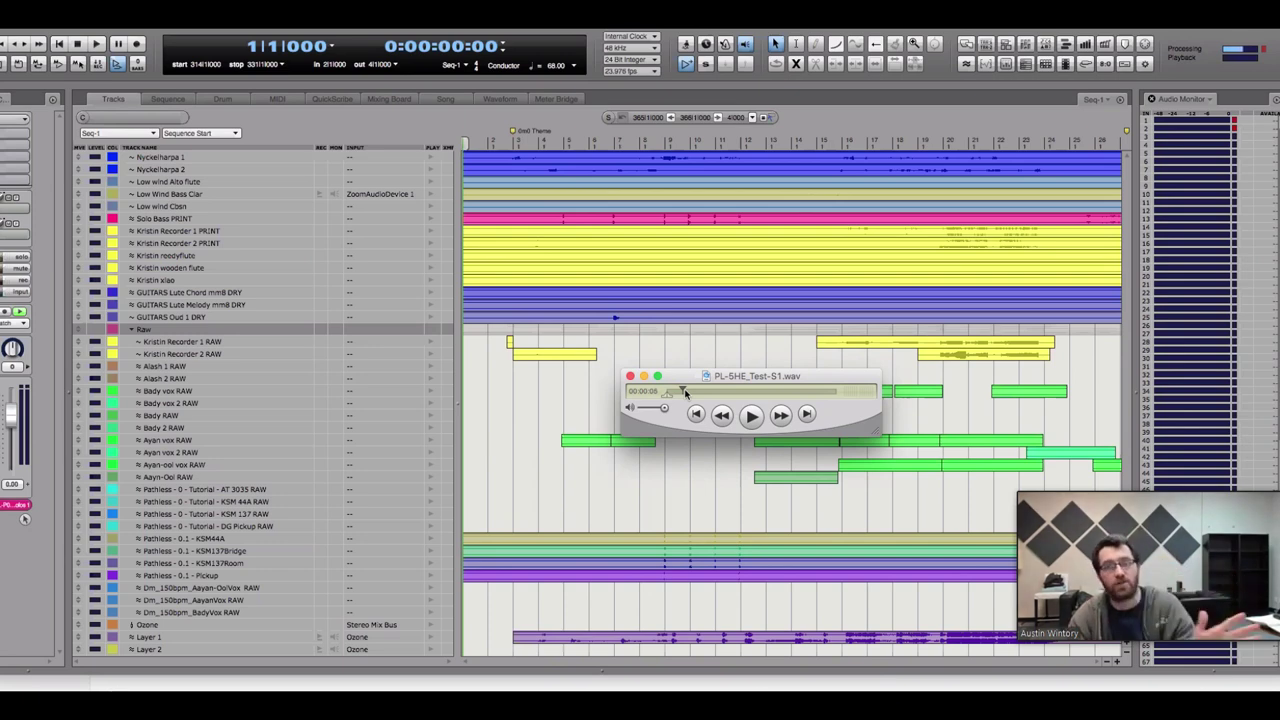
key(space)
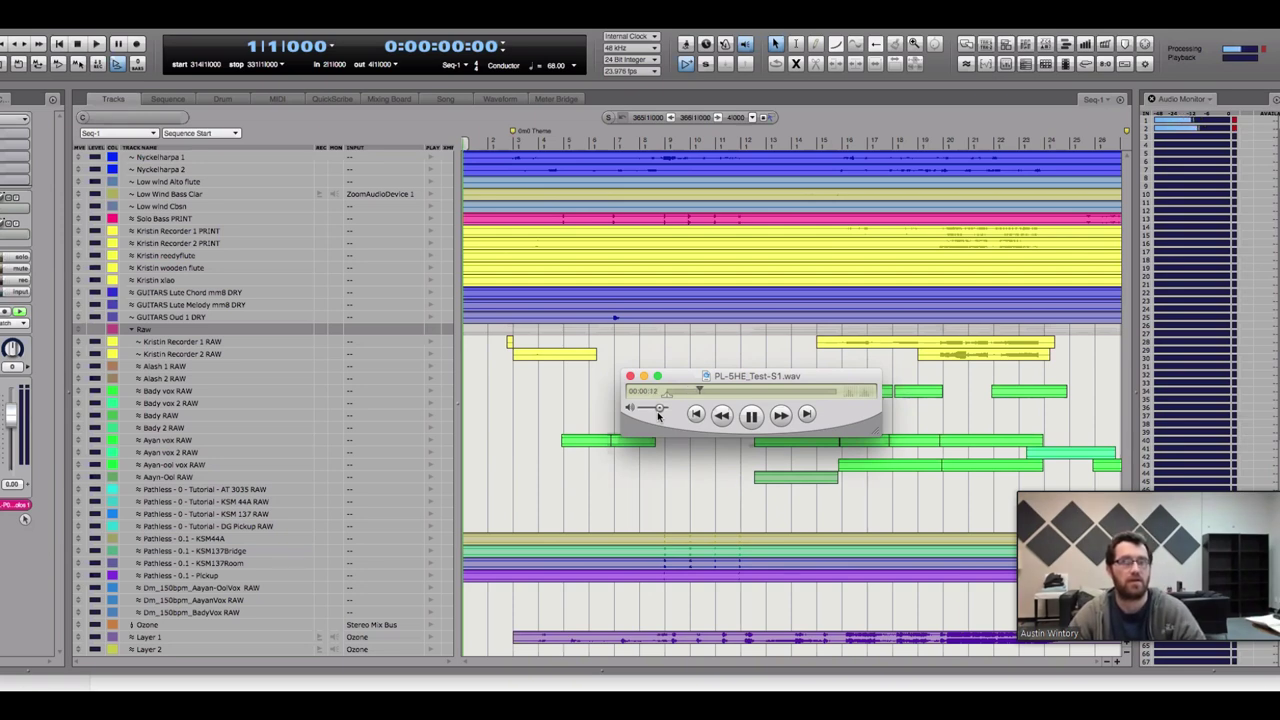
click(657, 412)
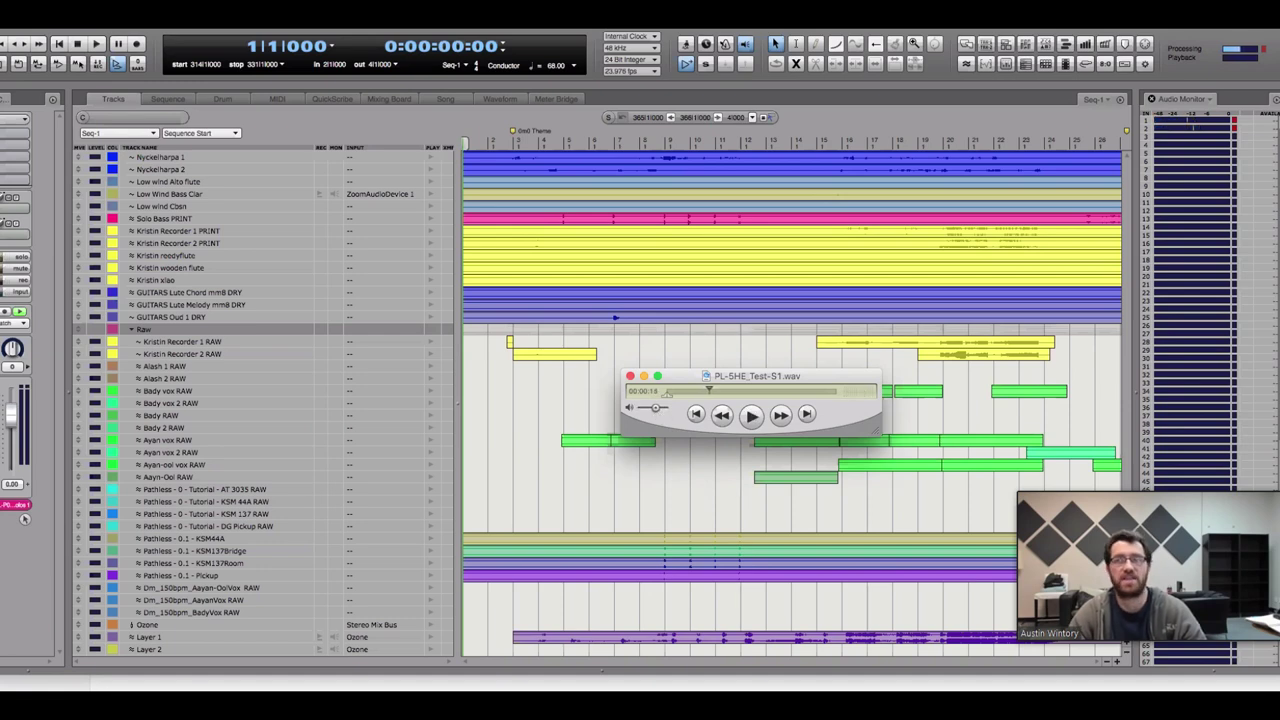
key(space)
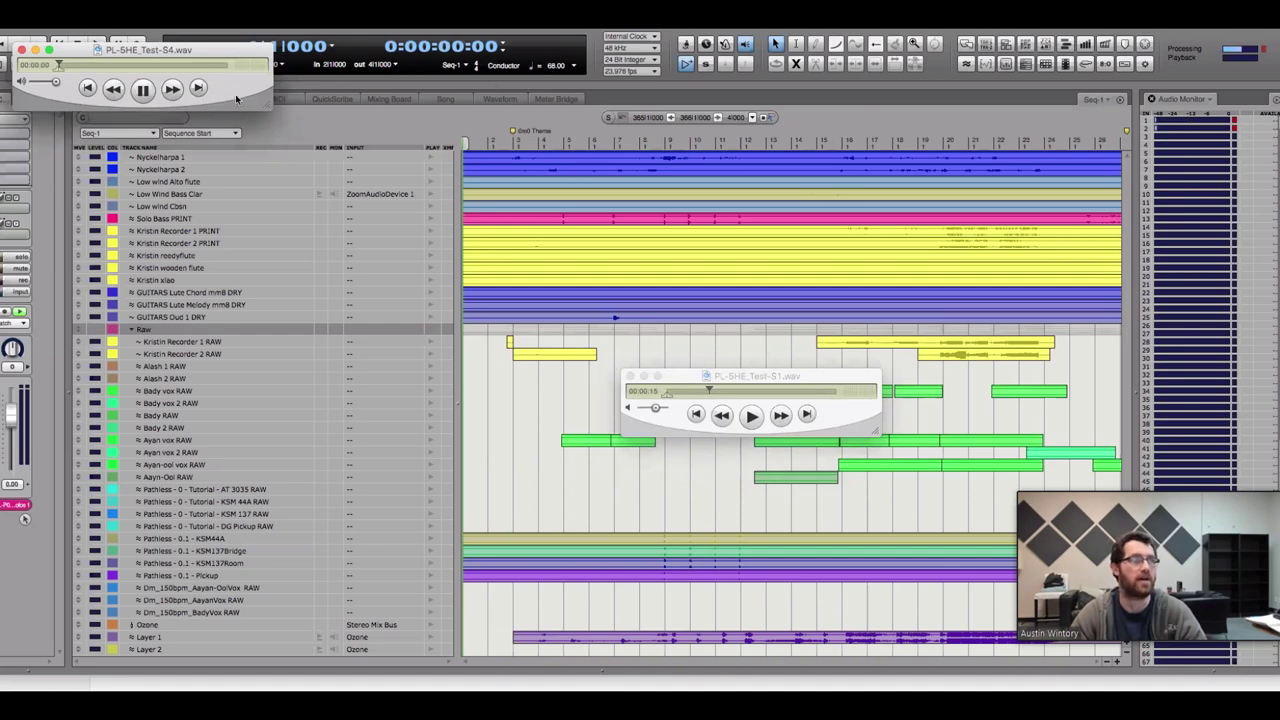
Listen to the Test-S4 WAV beside the Test-S1 player, and close both players
drag(99, 57, 572, 393)
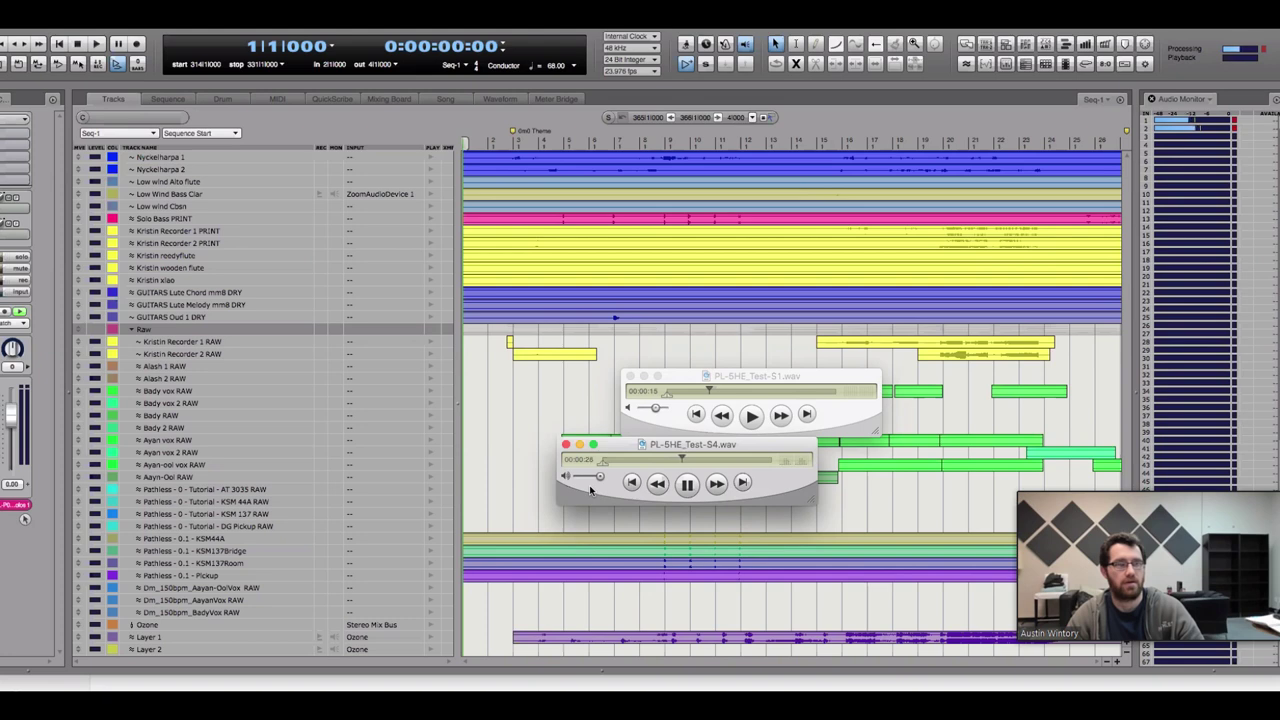
key(super+w)
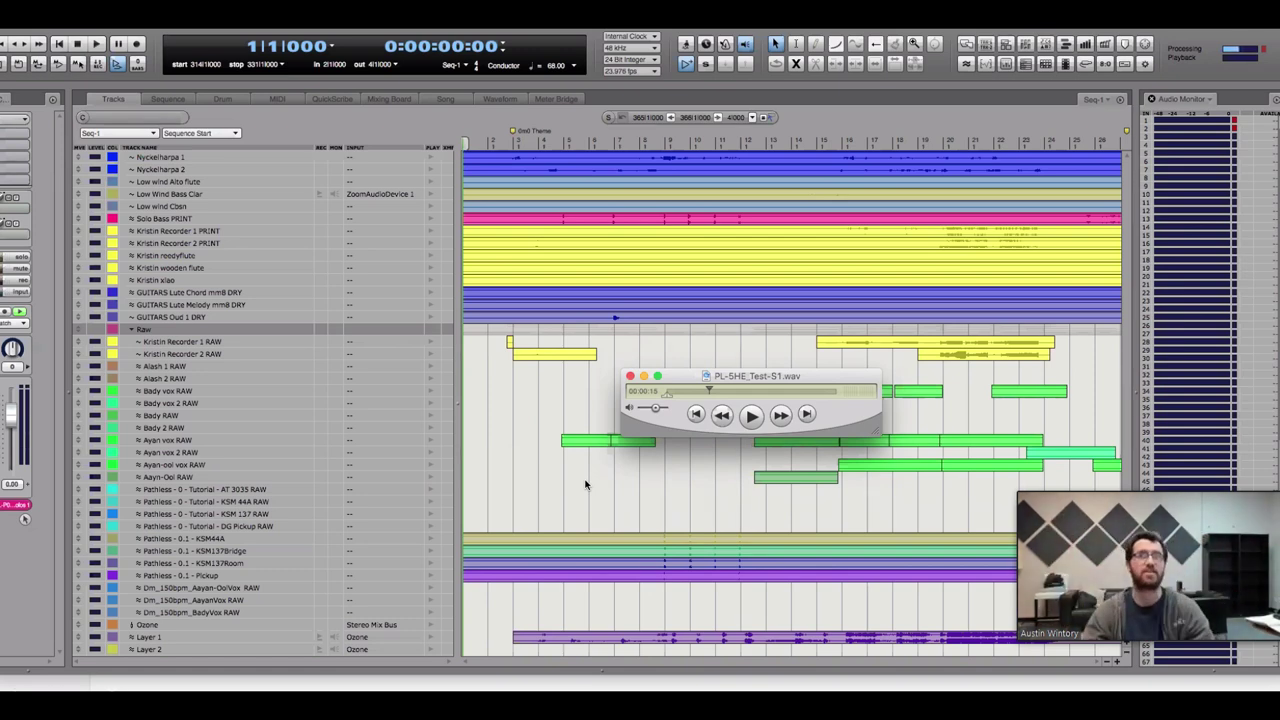
drag(645, 376, 631, 377)
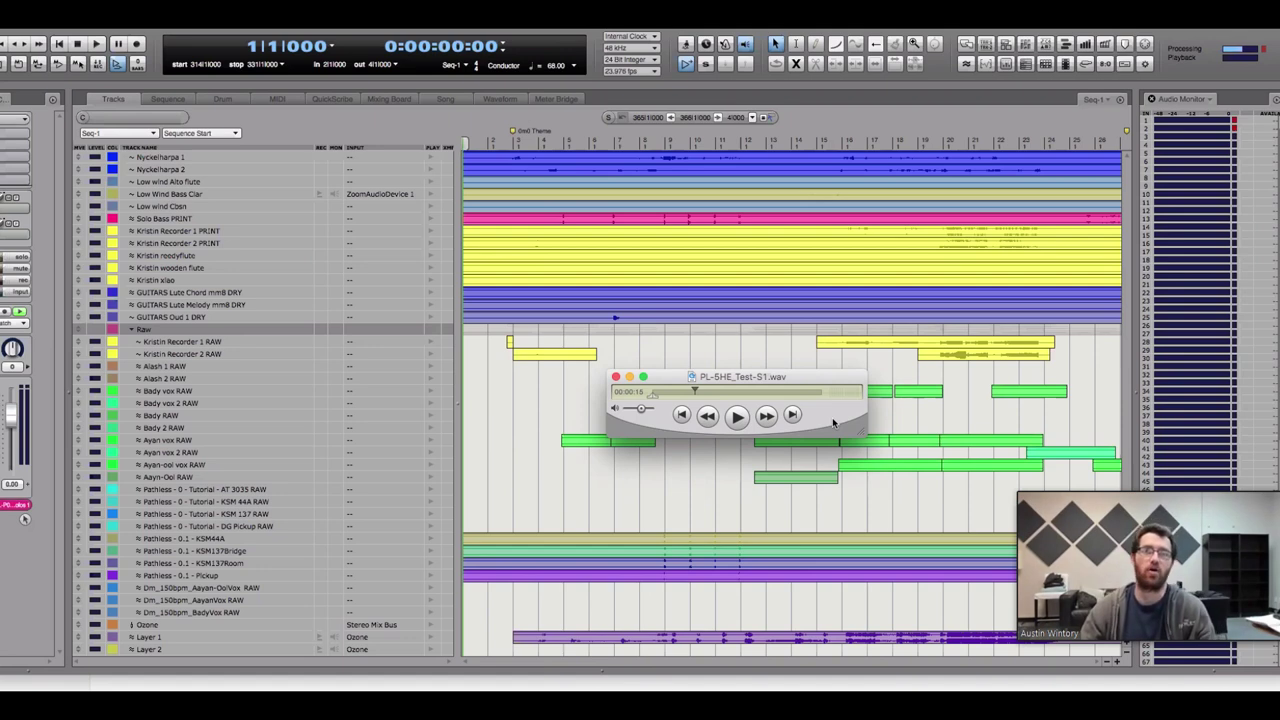
drag(833, 423, 800, 432)
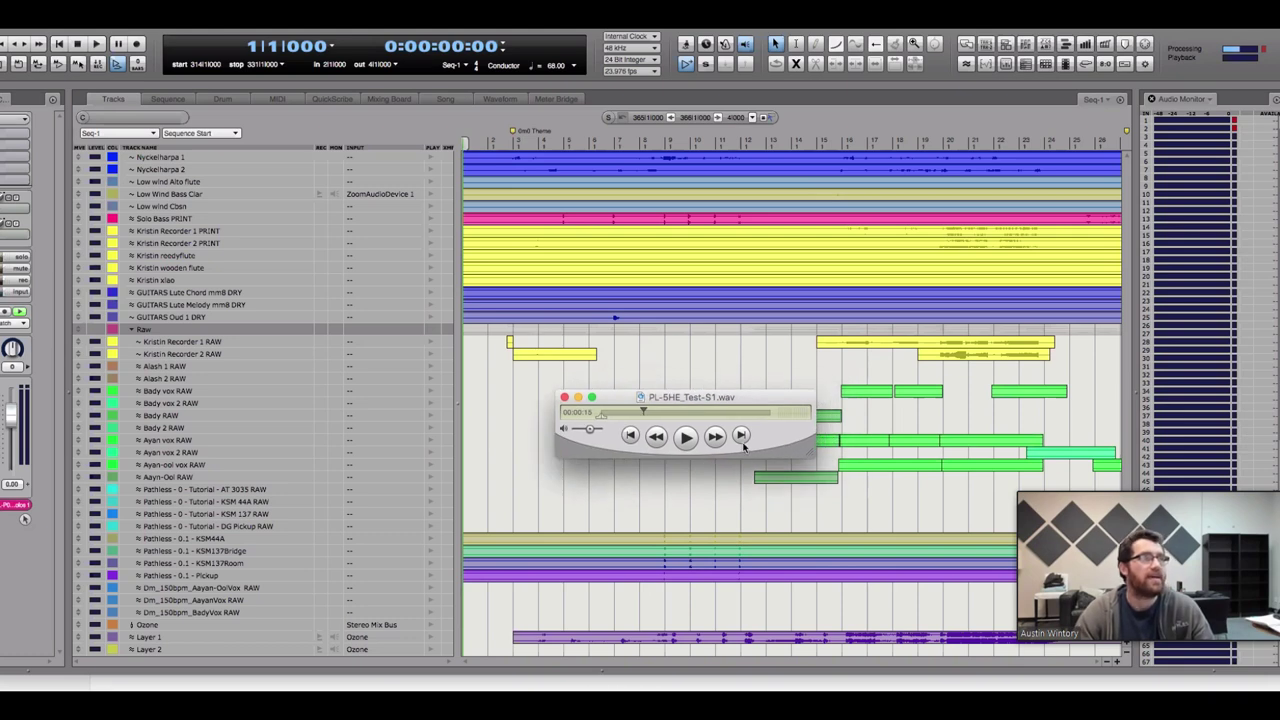
key(super+w)
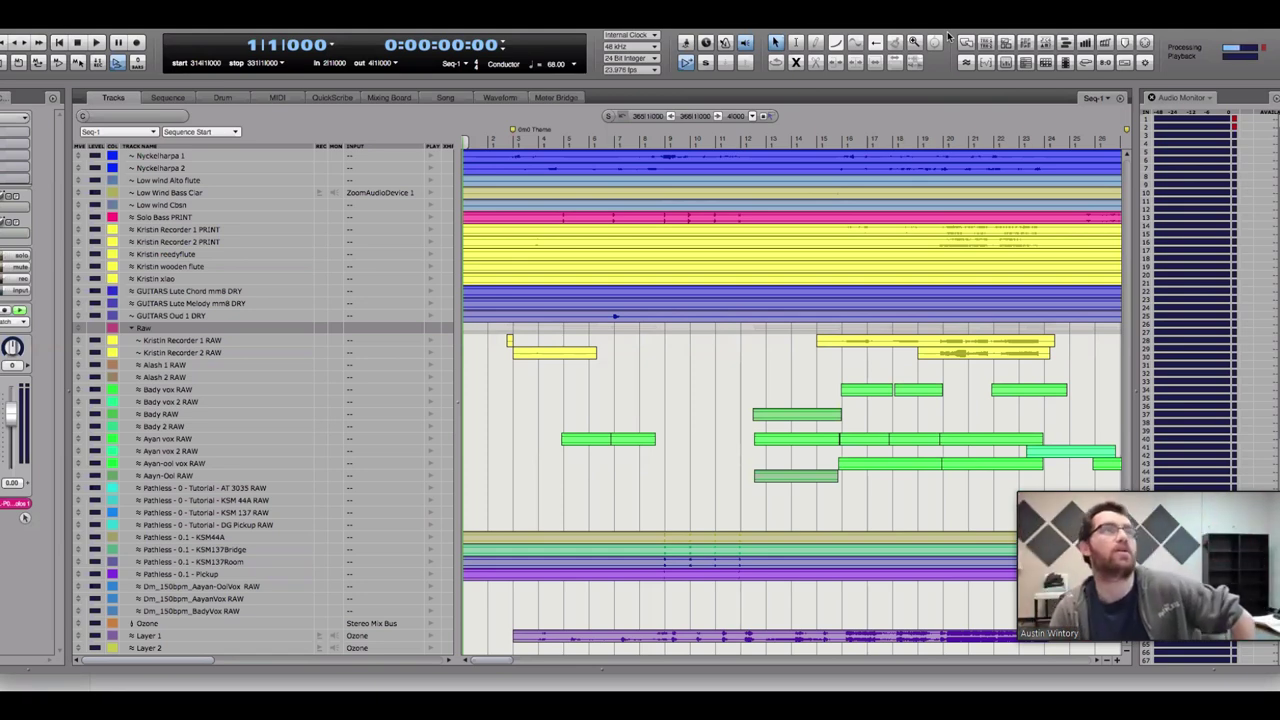
Place the playback position just before the theme marker at measure 3, and look through the _Alash Samples folder in Finder
click(505, 141)
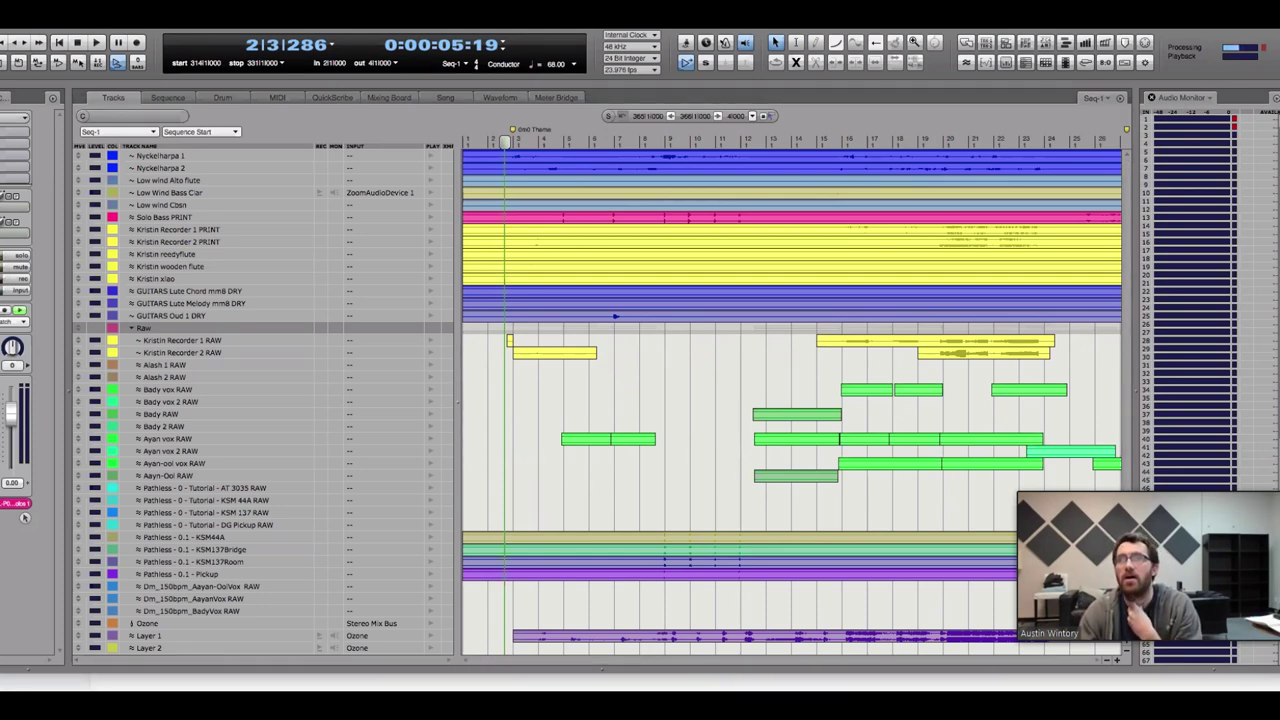
key(super+Tab)
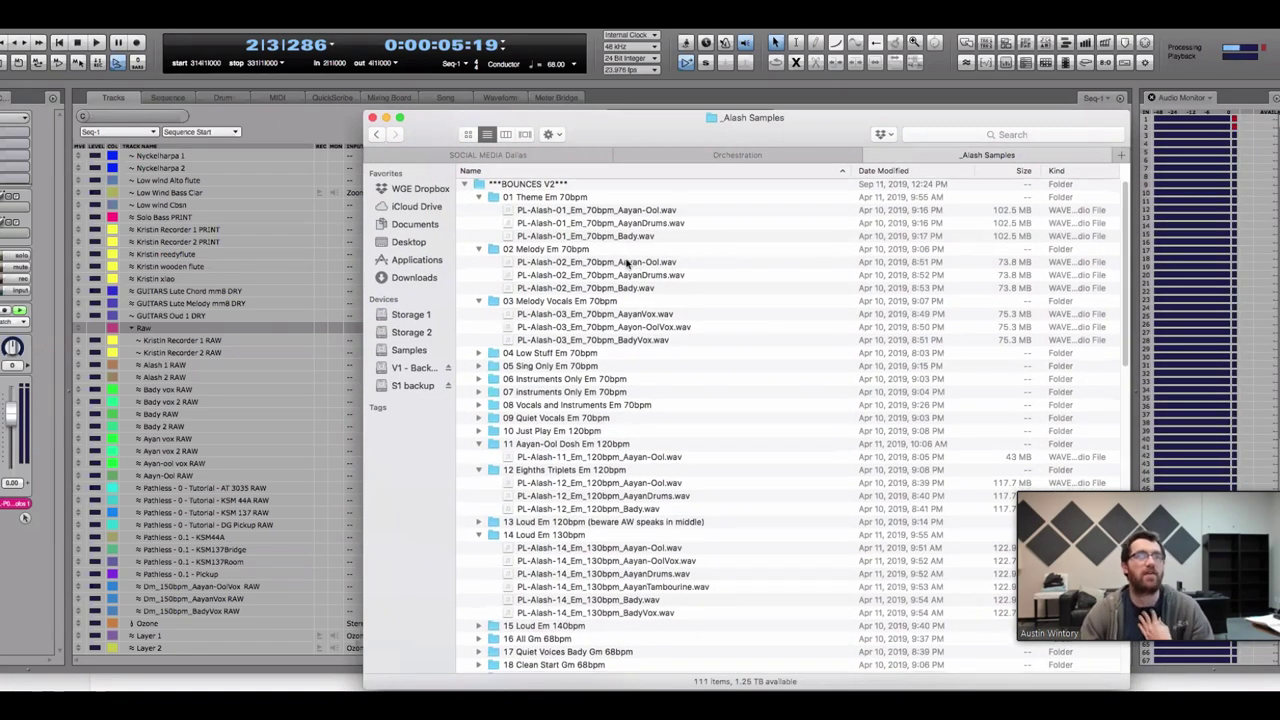
scroll(576, 268, down, 1)
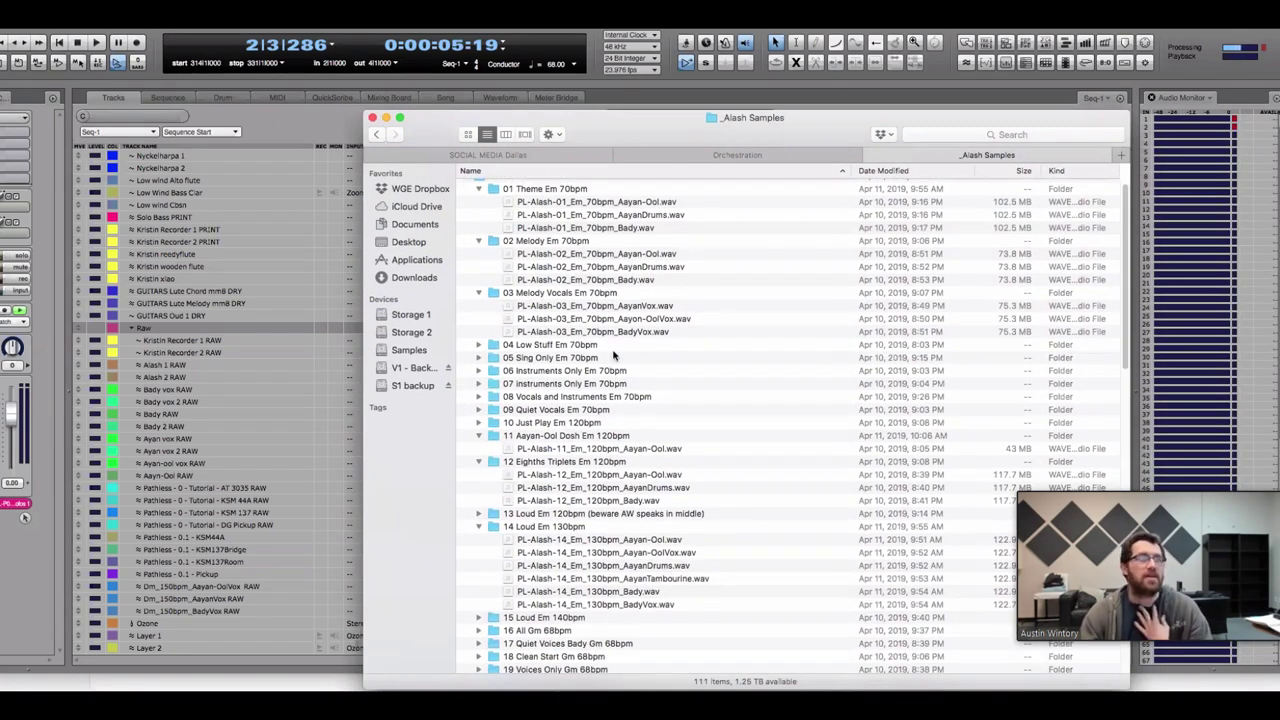
scroll(556, 392, down, 1)
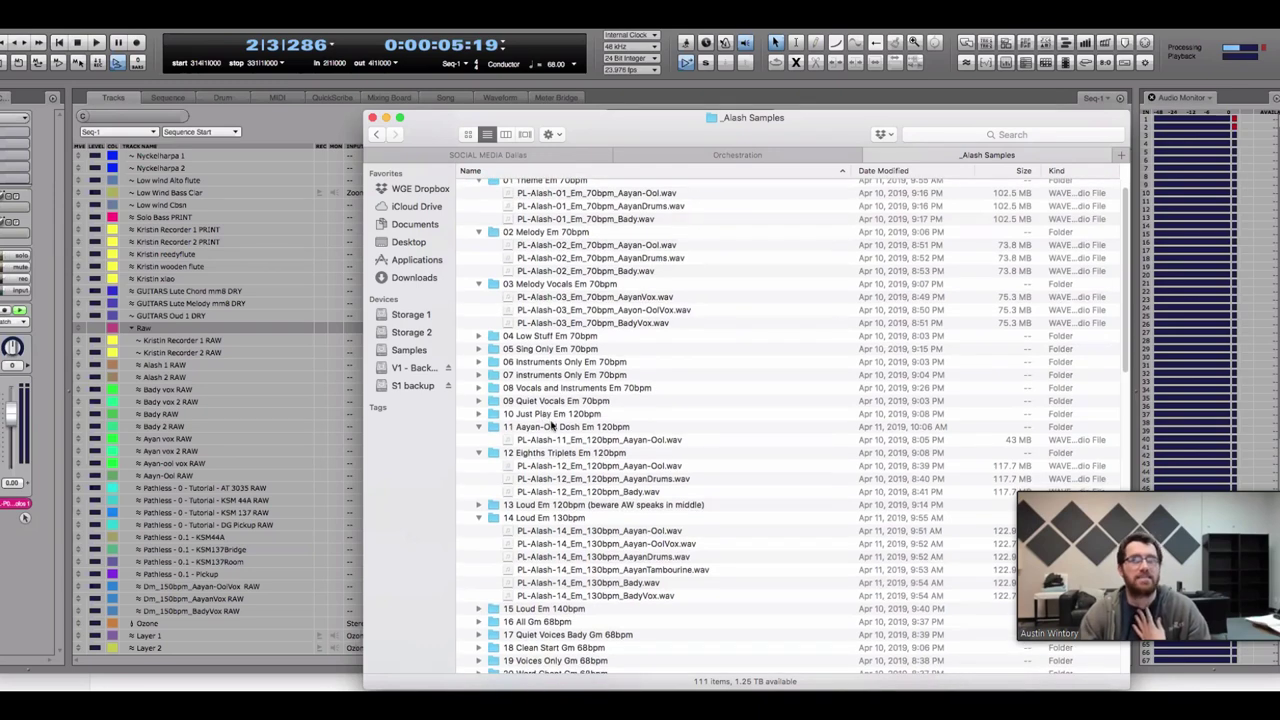
scroll(542, 420, down, 2)
scroll(538, 432, down, 2)
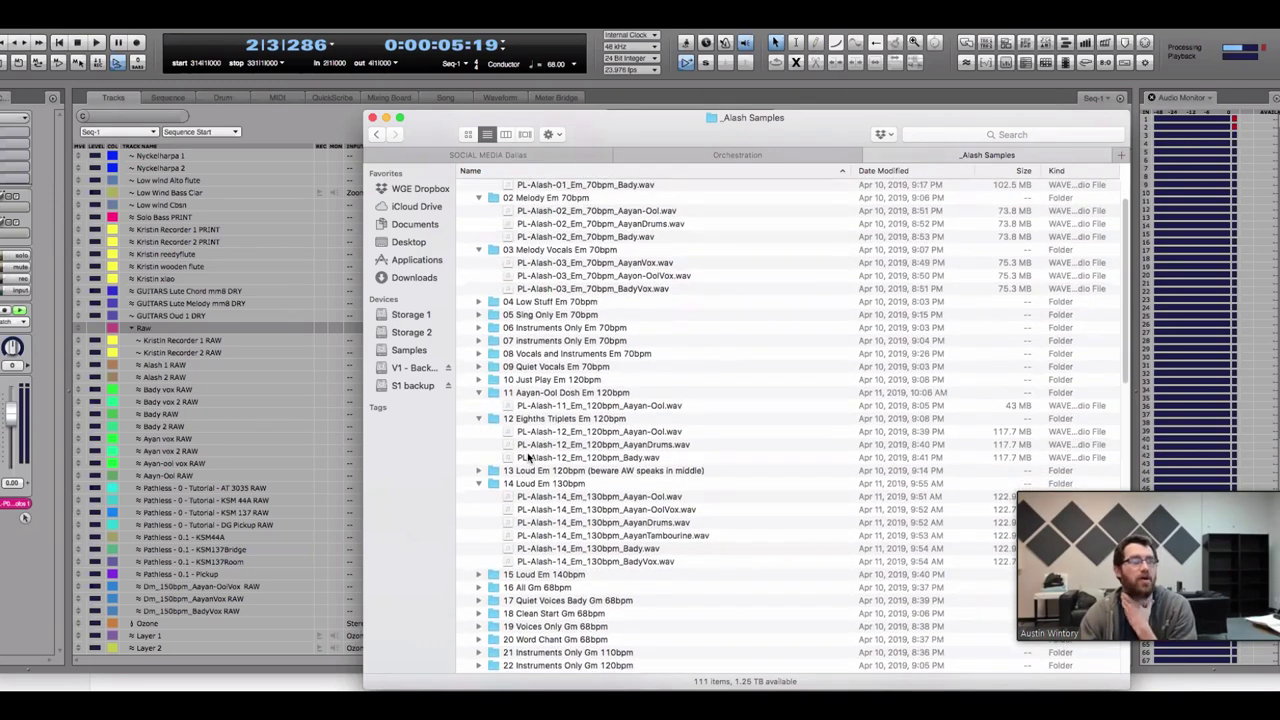
Open PL-Alash-14_Em_130bpm_Aayan-OolVox.wav from the 14 Loud Em 130bpm folder and start playing it over the file list
drag(706, 486, 726, 560)
click(703, 459)
double_click(697, 497)
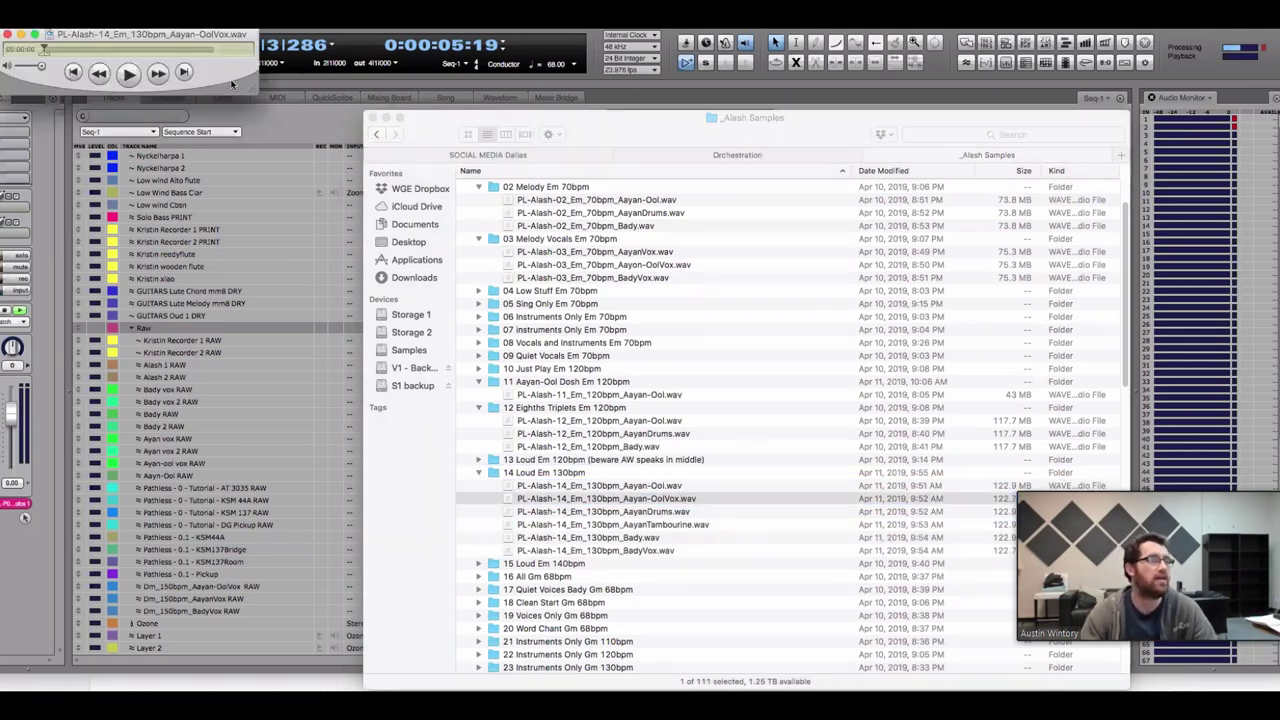
drag(57, 80, 545, 398)
key(space)
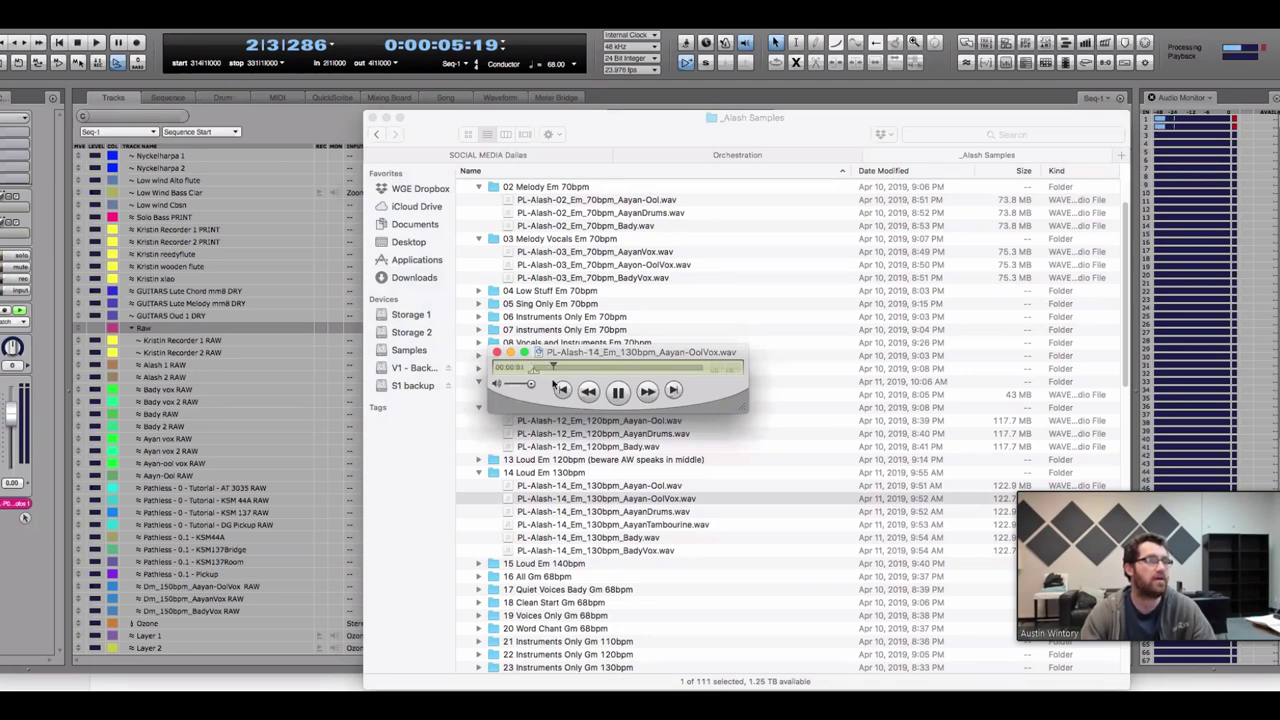
Audition two passages in the second half of the Aayan-OolVox recording and pause playback
drag(578, 370, 647, 369)
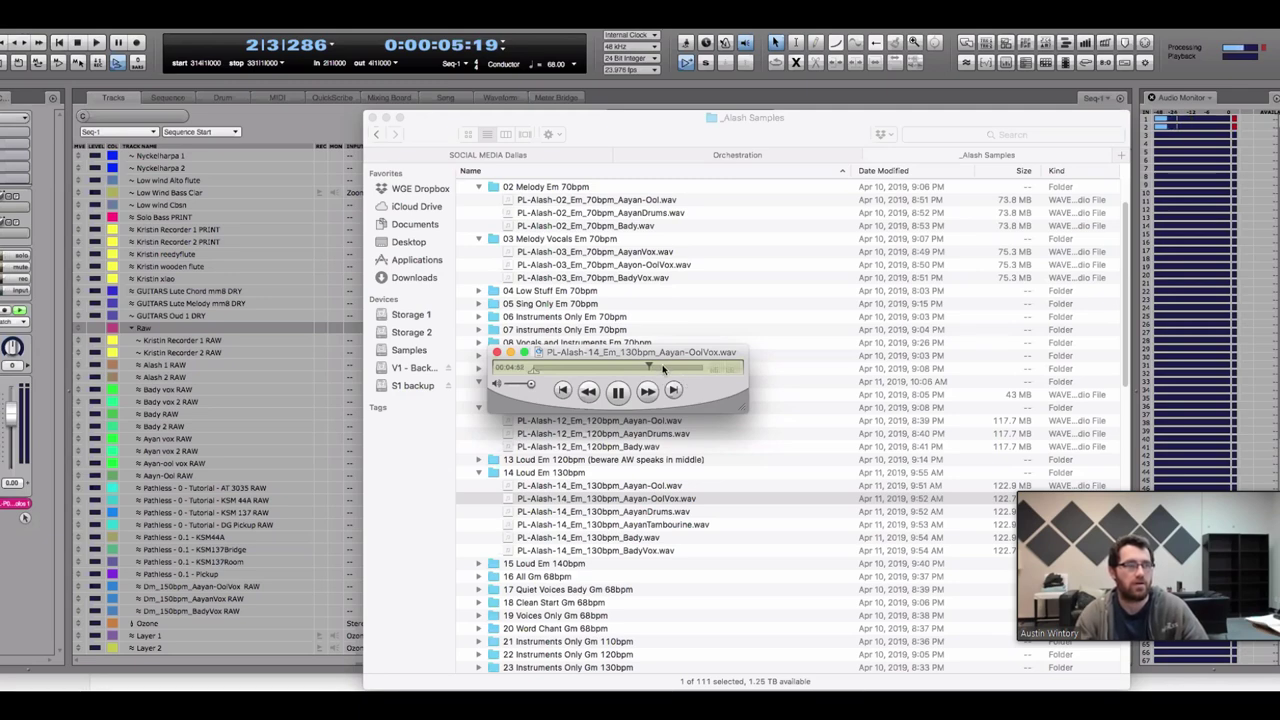
click(673, 367)
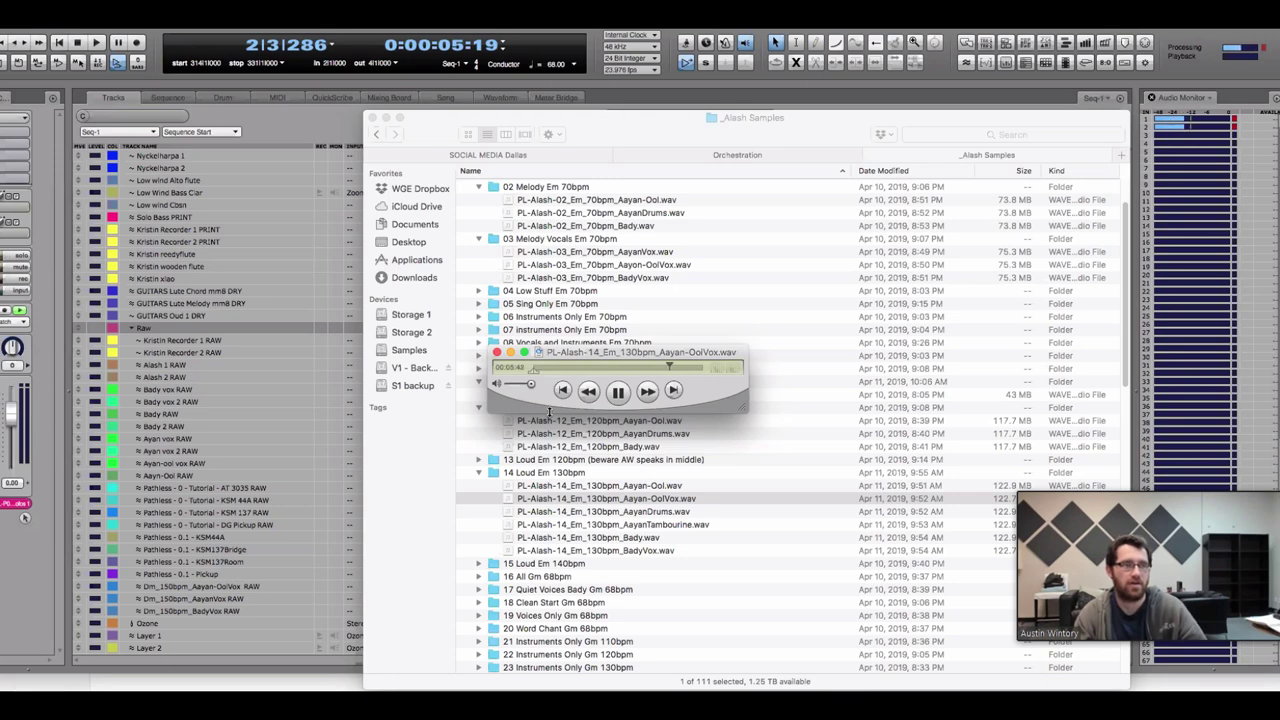
key(space)
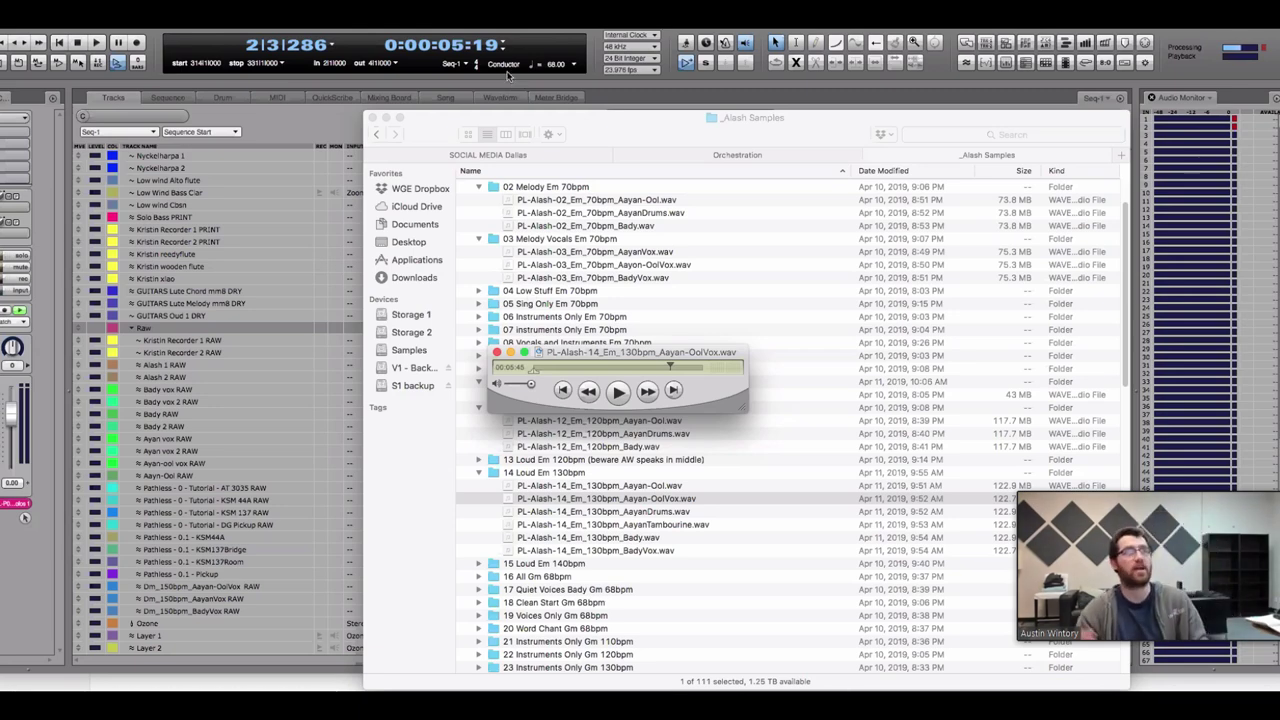
Return to Digital Performer and close the Aayan-OolVox sample player
key(super+Tab)
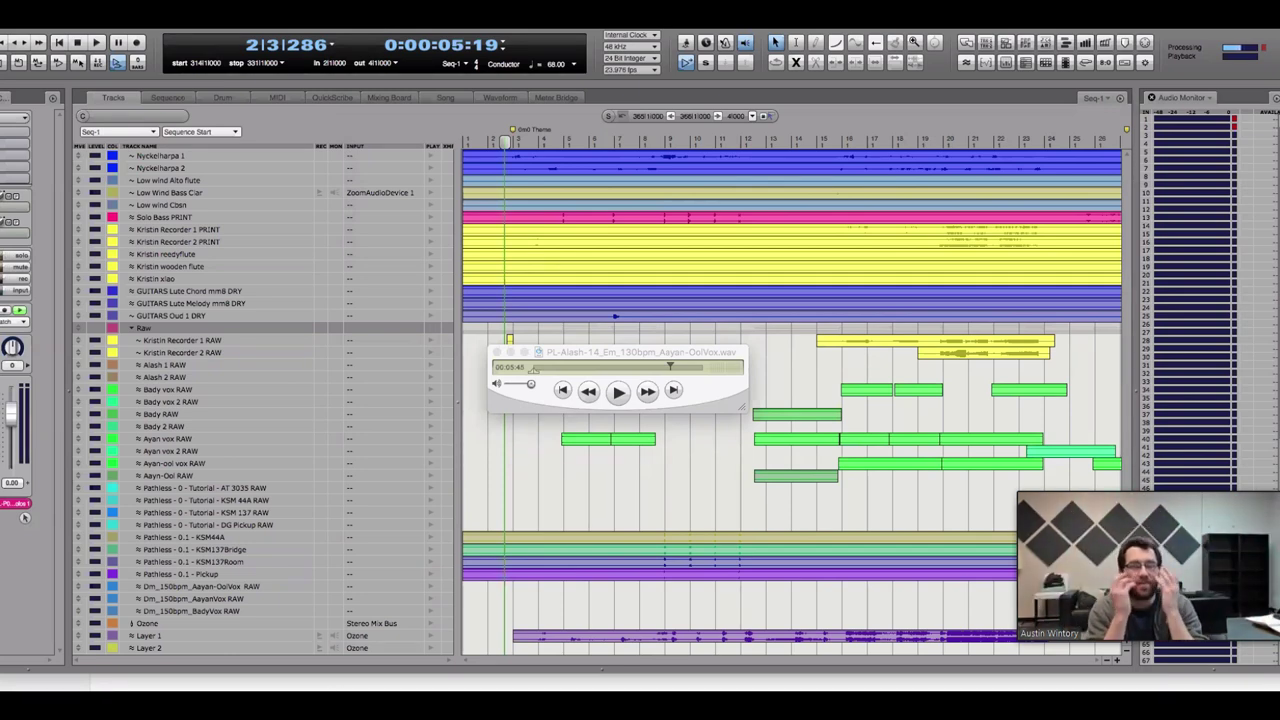
click(737, 402)
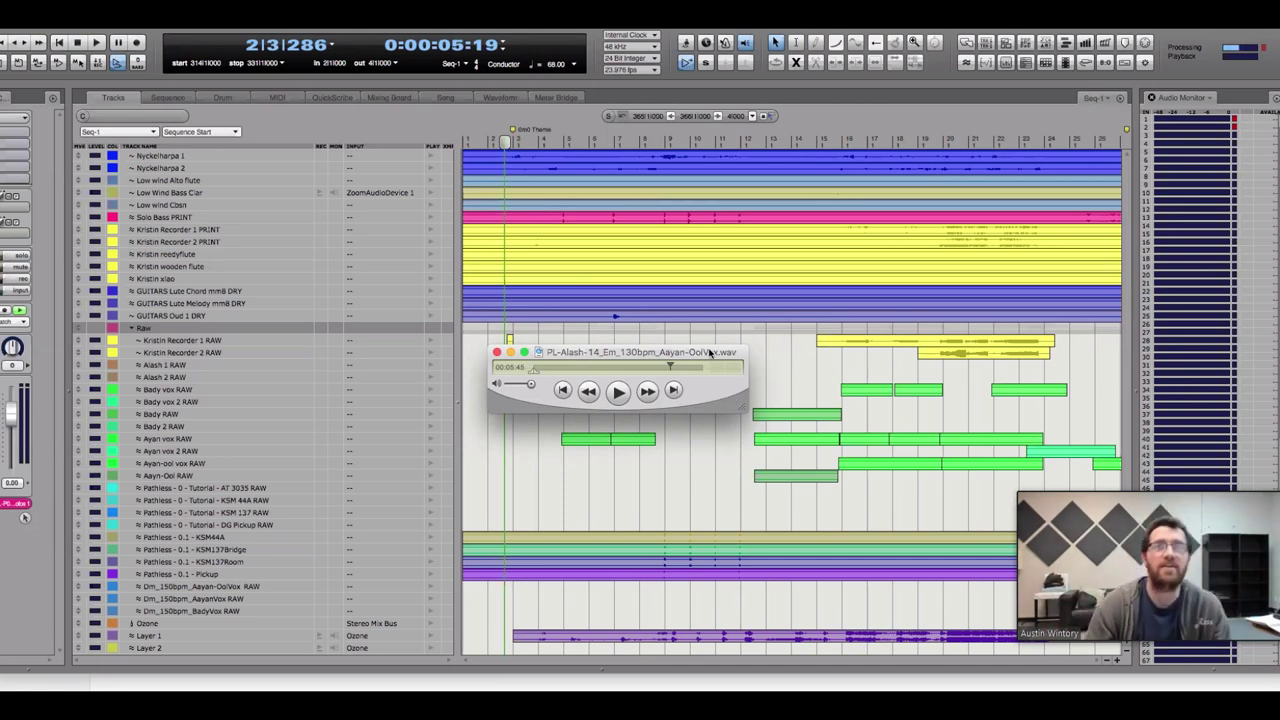
key(super+w)
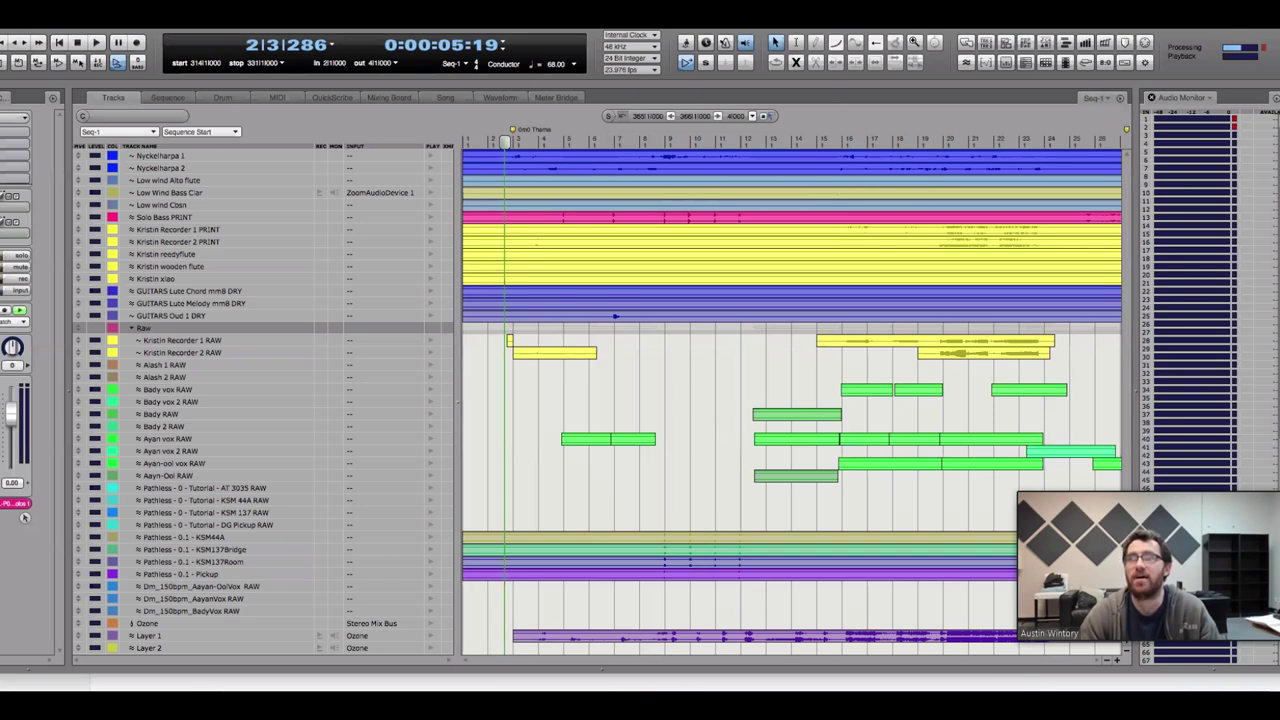
Close PL-P0_Tutorial-v3c-FINALS without saving, and decline to replace the missing Shark Rebirth Updated.mp4 in the ABZU project
key(super+w)
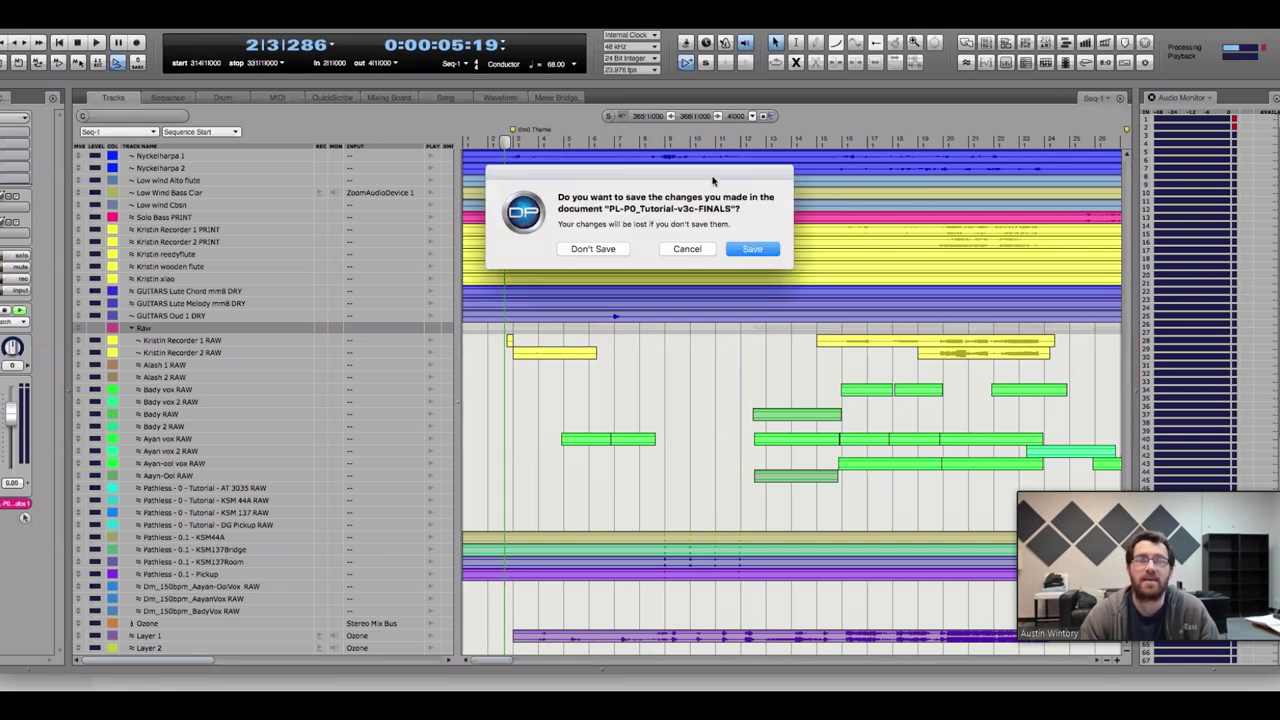
click(617, 250)
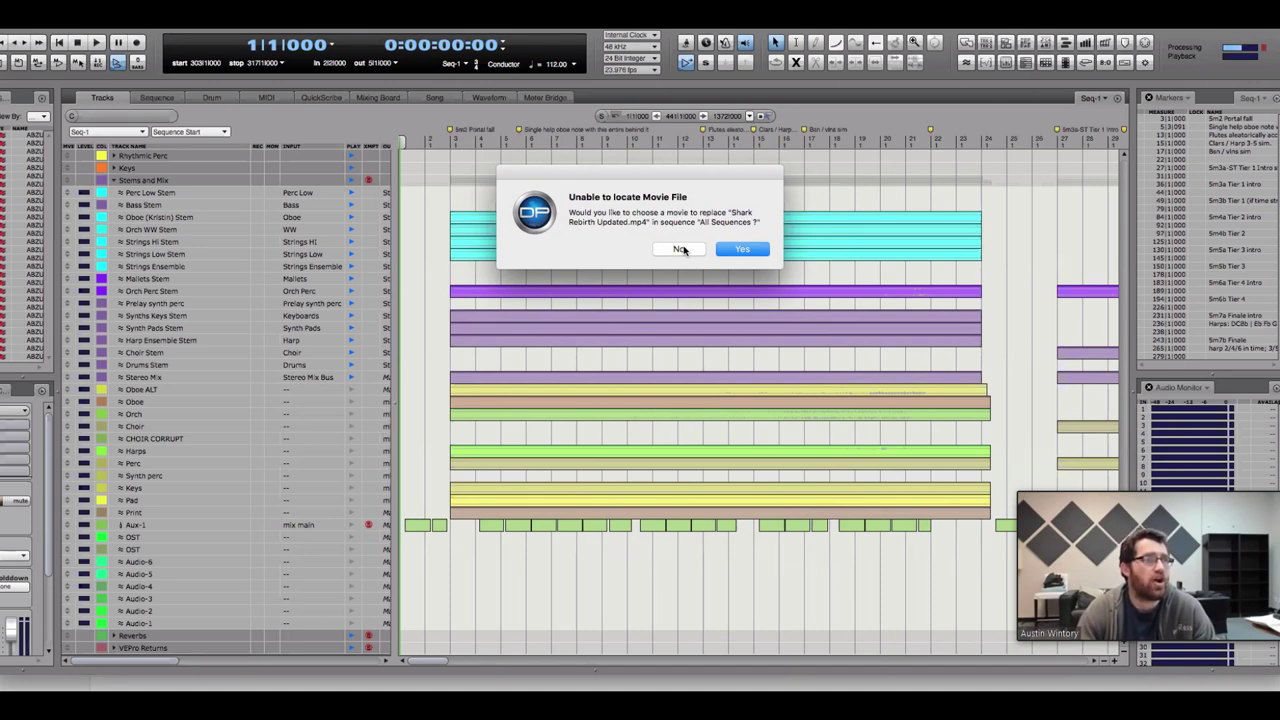
click(682, 250)
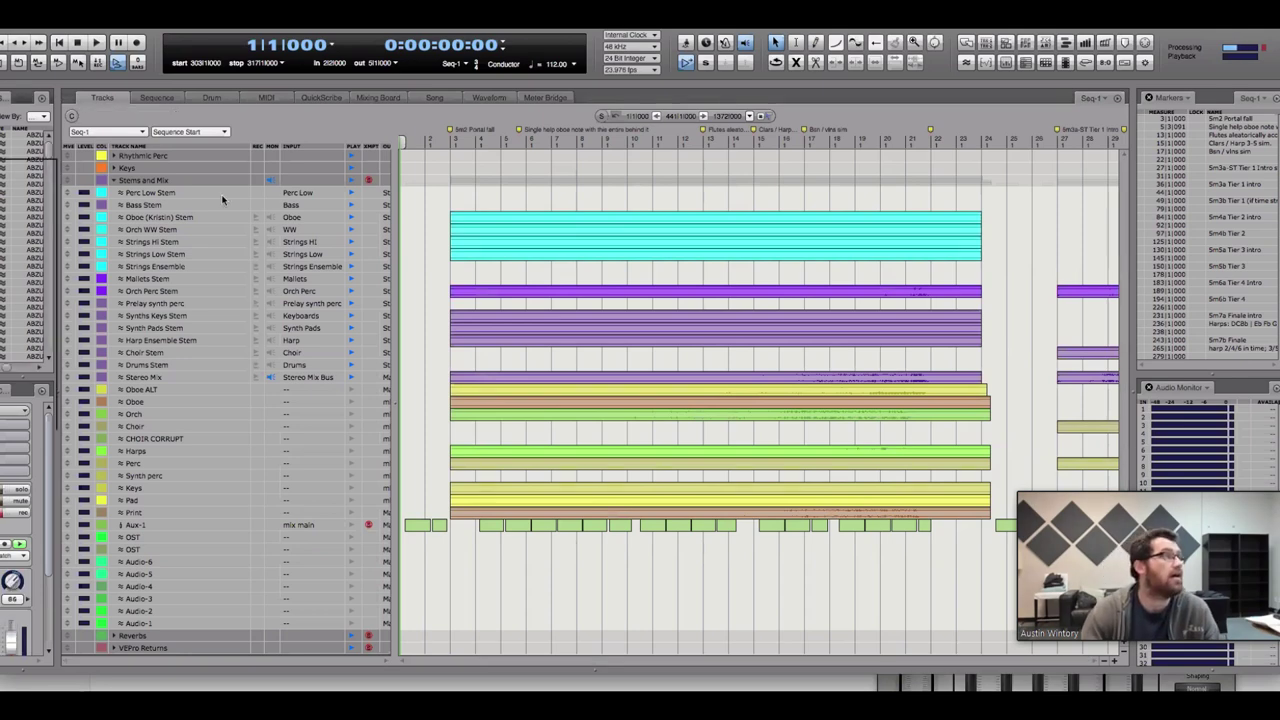
Examine the ABZU project's stems, strings, textural synths, woodwinds and orchestral percussion tracks
key(shift+b)
click(143, 180)
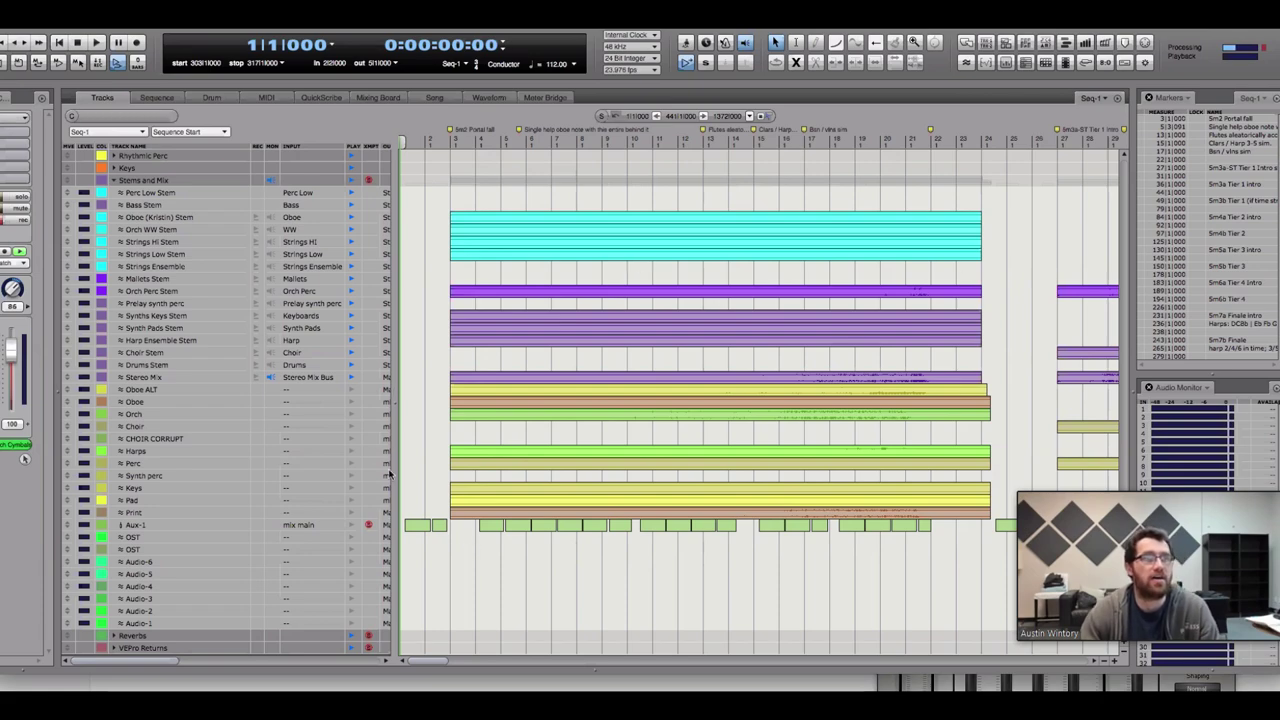
scroll(370, 456, down, 15)
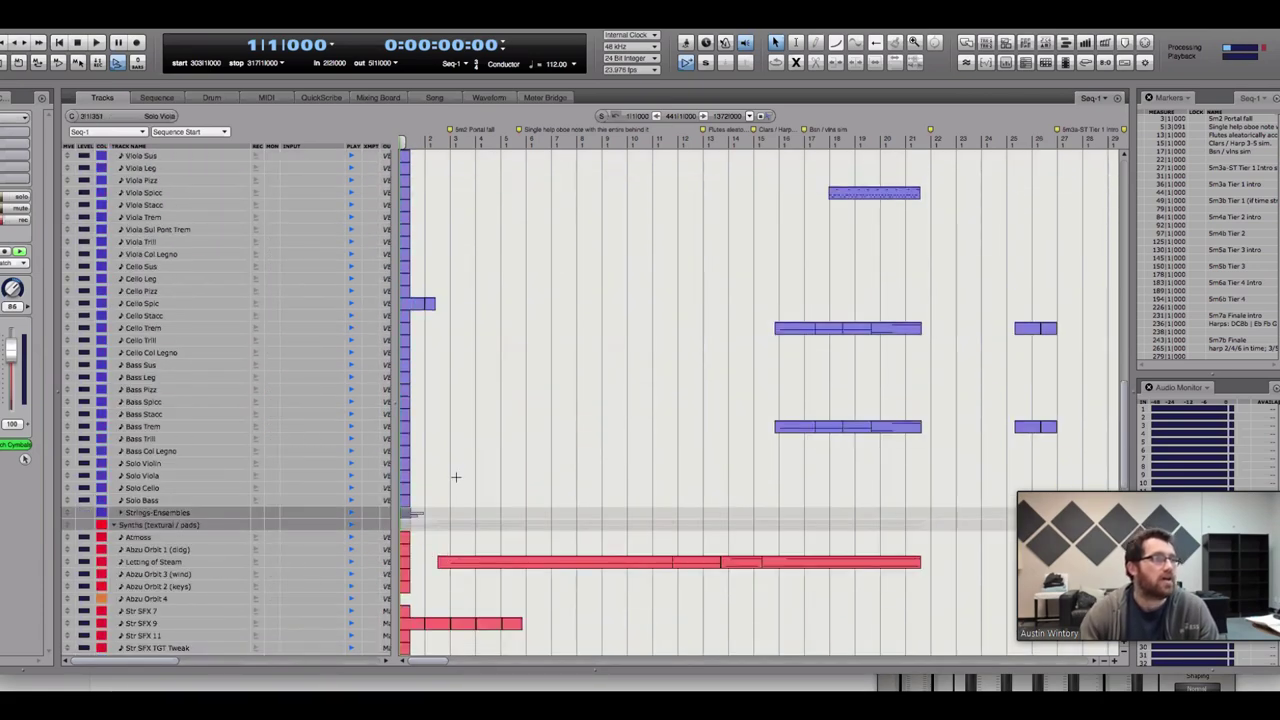
scroll(455, 476, down, 6)
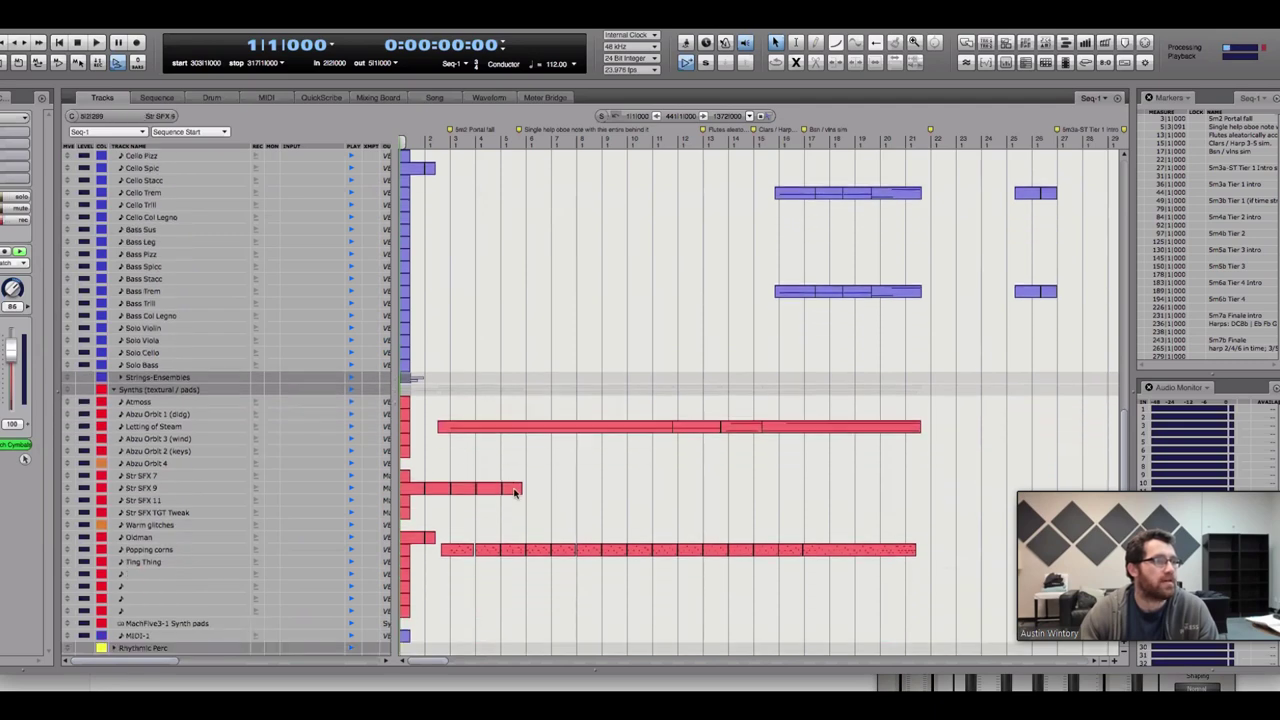
scroll(519, 478, up, 20)
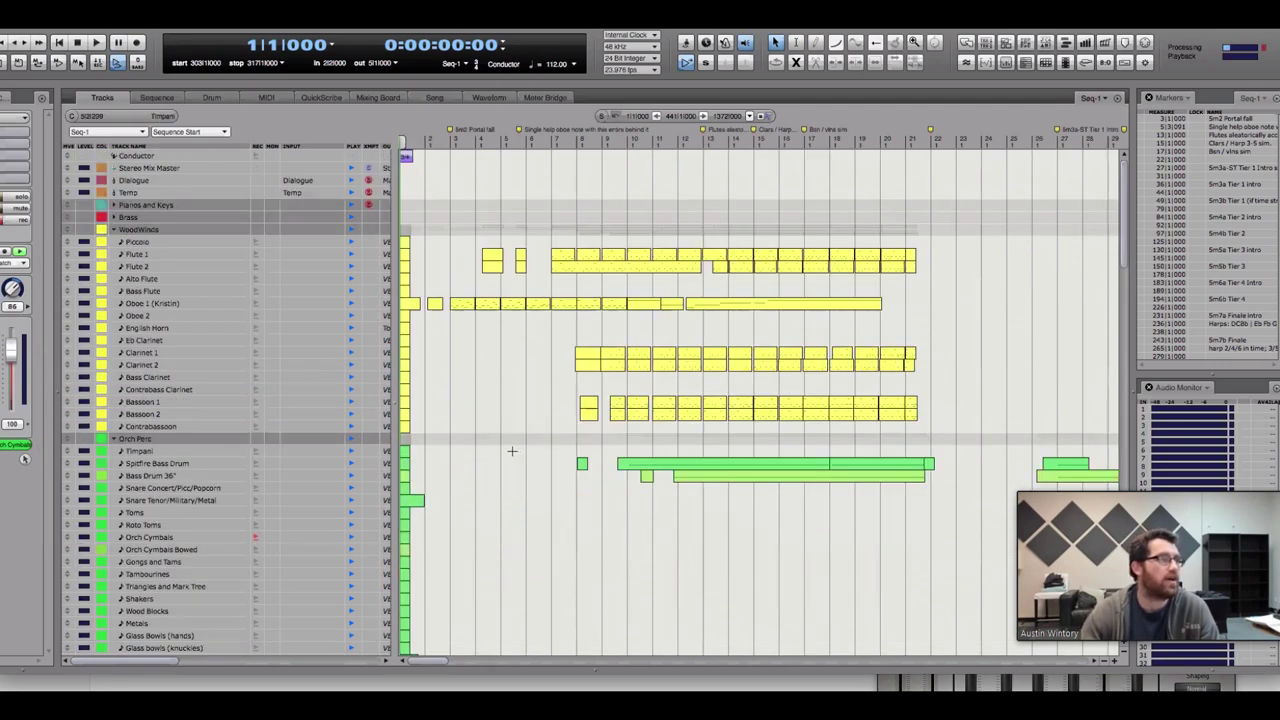
Highlight the woodwind tracks from Piccolo to Contrabassoon, and place the playhead just before measure 3
scroll(234, 170, down, 1)
drag(172, 236, 179, 404)
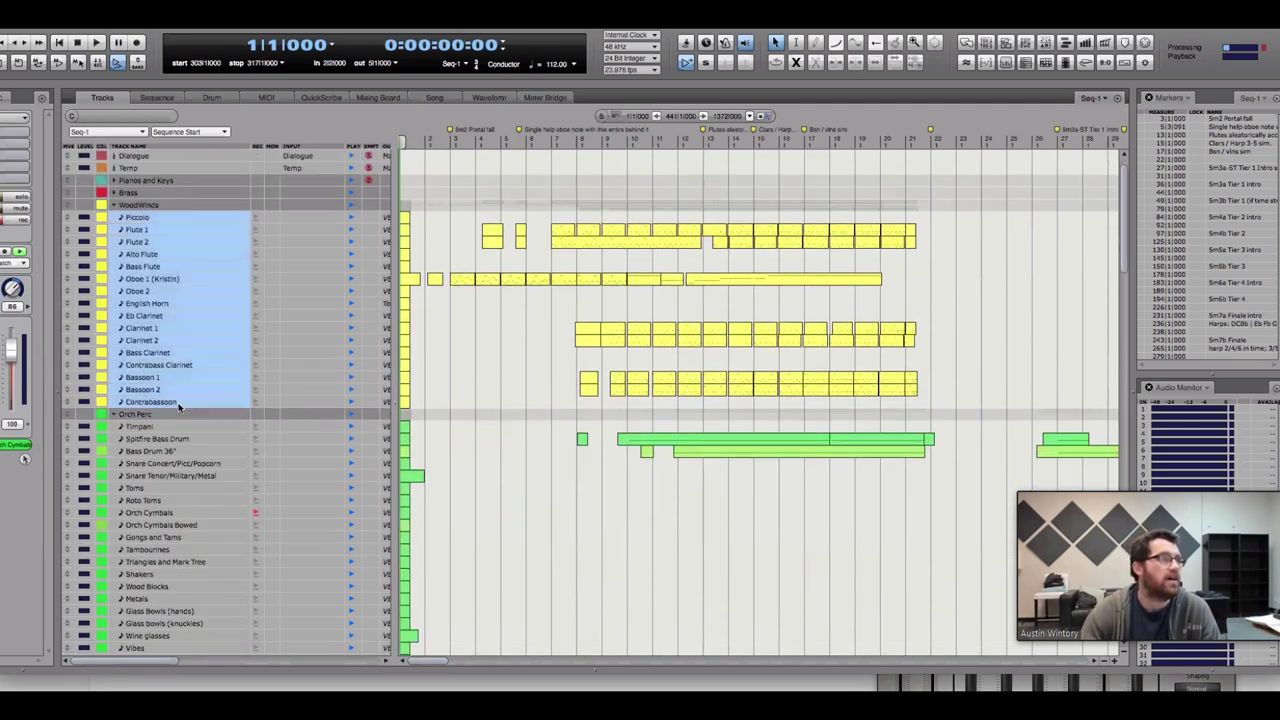
click(479, 456)
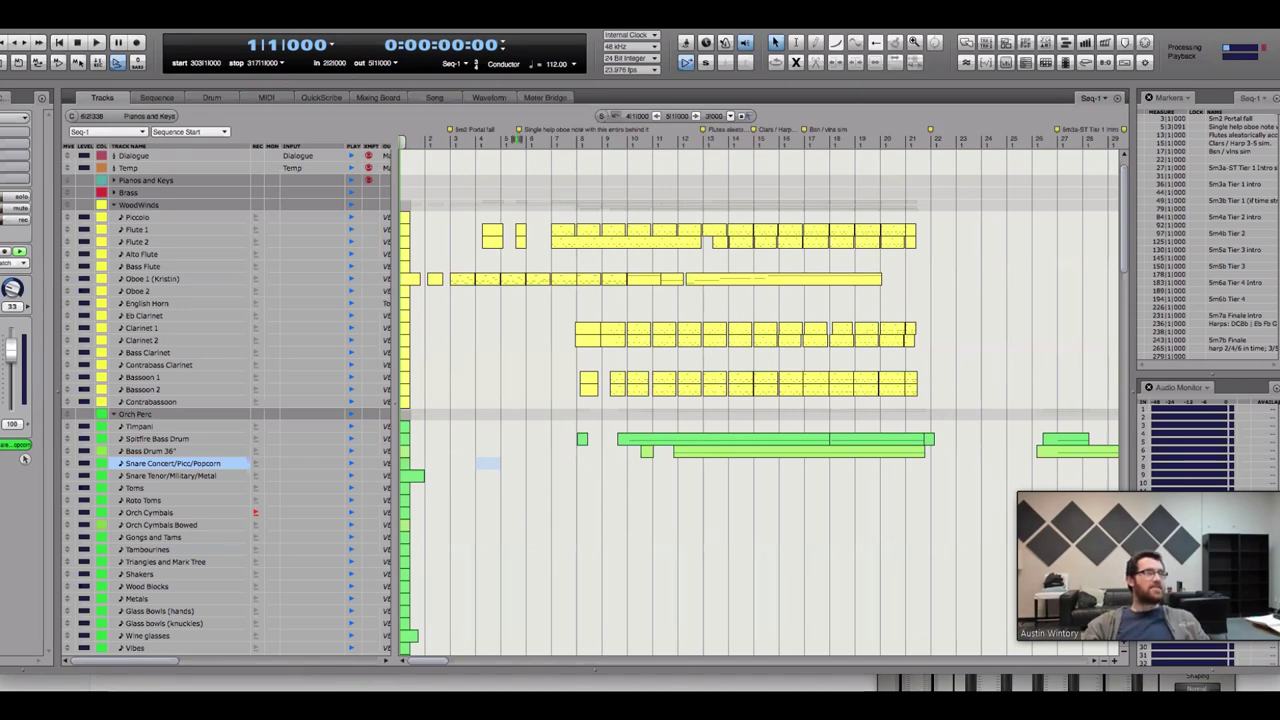
click(452, 139)
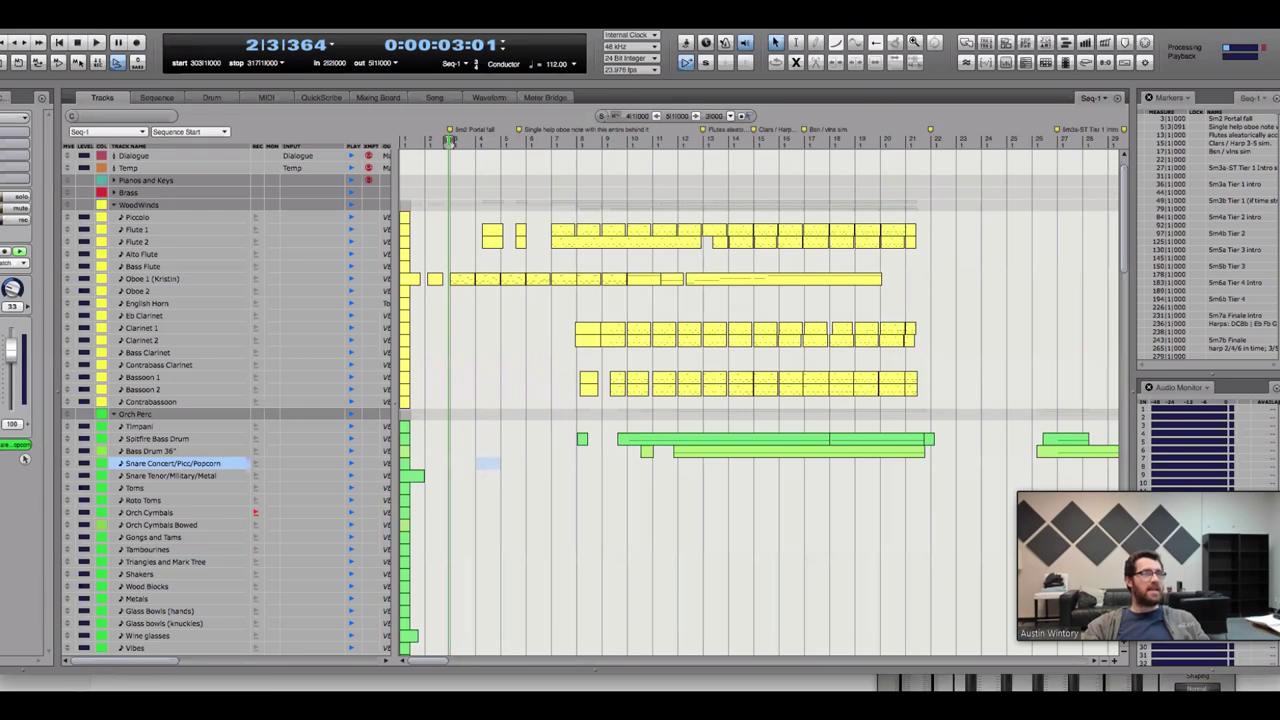
Examine the Oboe 1 and 2 and Clarinet 1 and 2 tracks within the woodwind section
drag(194, 282, 195, 293)
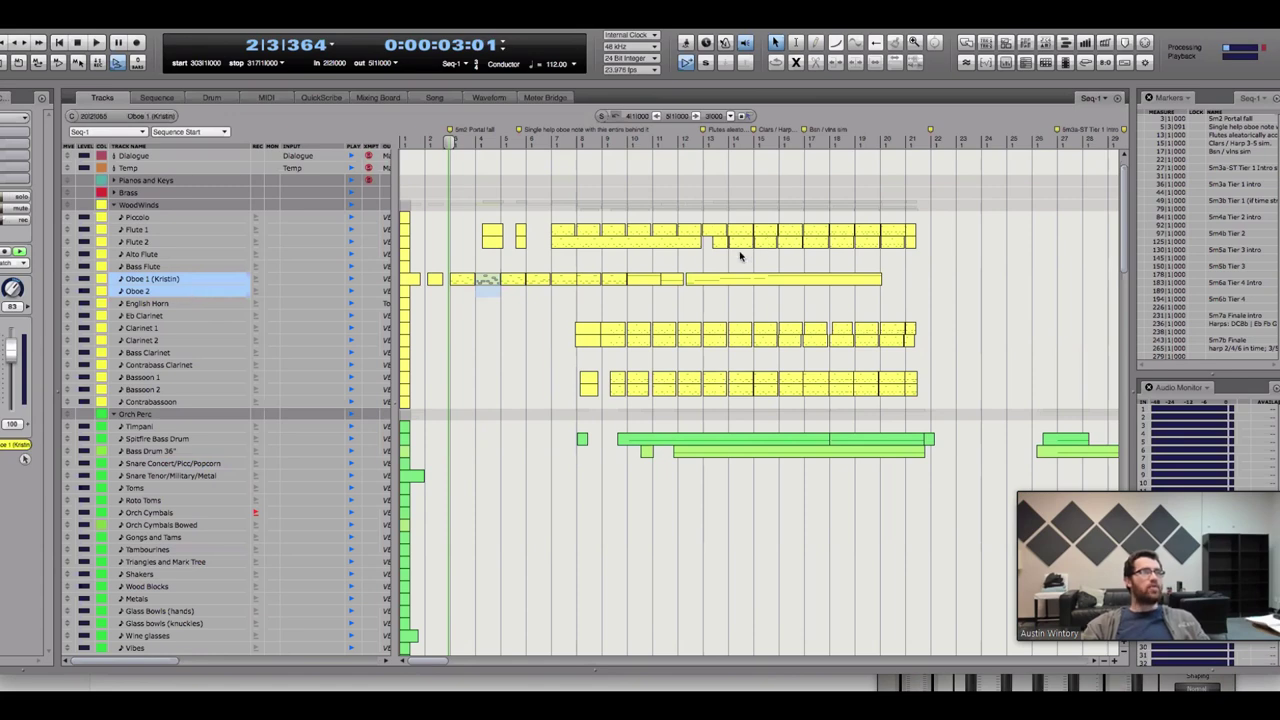
drag(900, 285, 452, 287)
drag(503, 328, 520, 341)
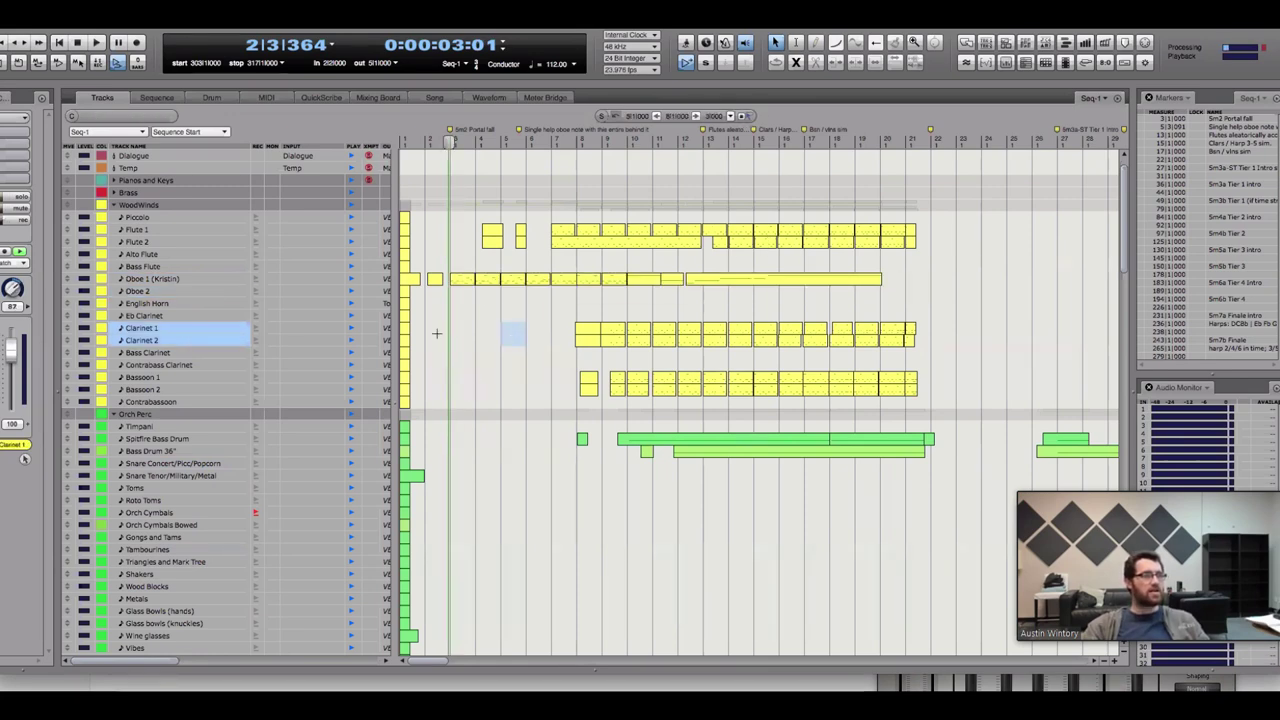
click(184, 292)
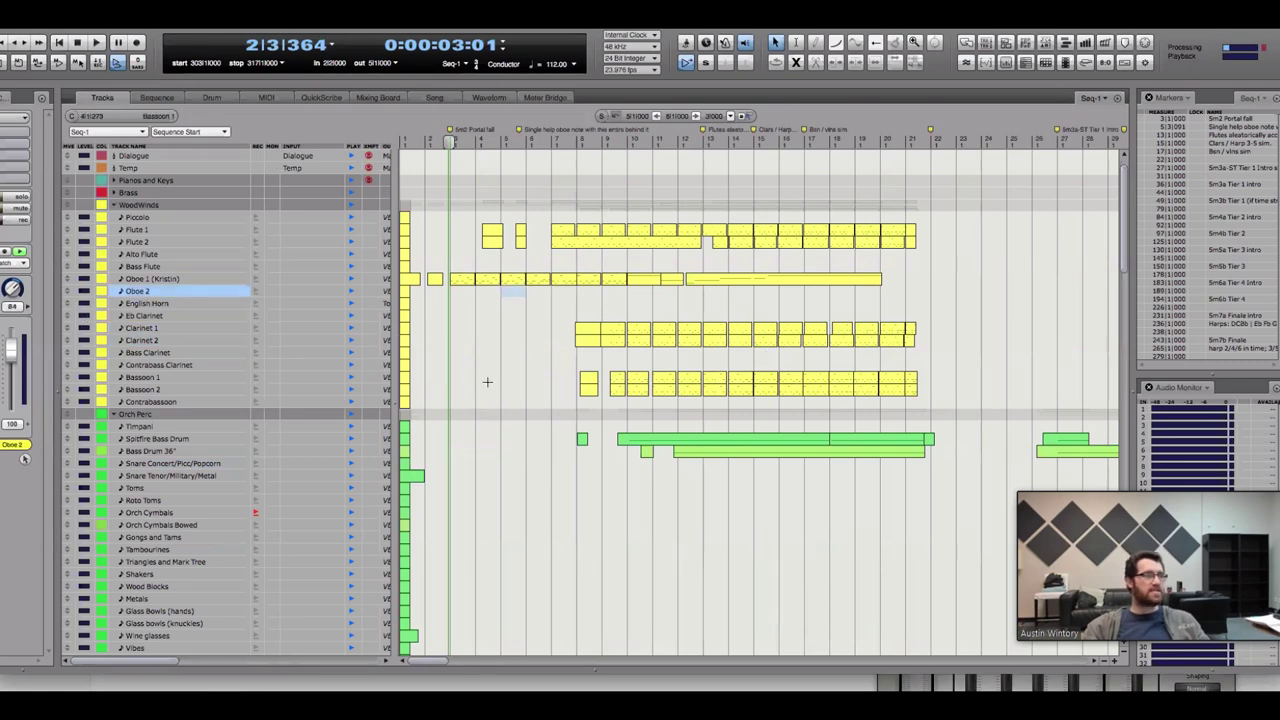
Highlight the orchestral percussion tracks from Timpani to Crotales, and examine the Wine glasses track
scroll(515, 450, down, 5)
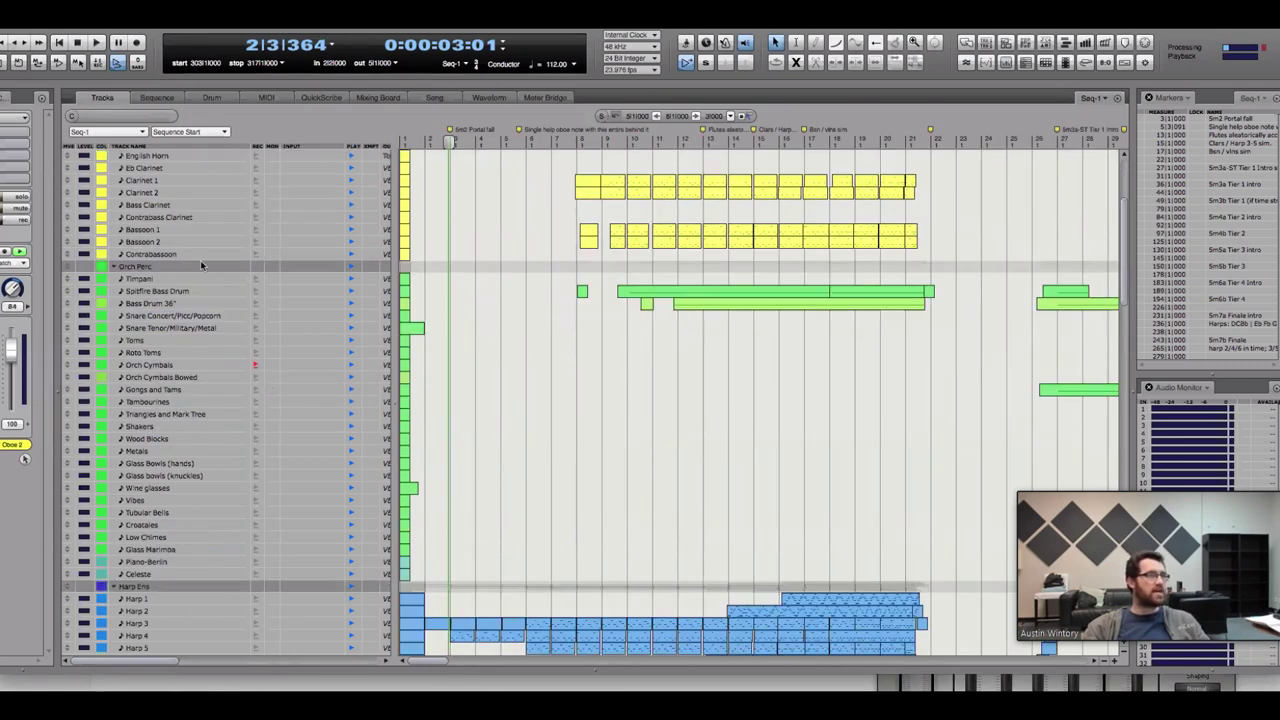
drag(202, 286, 168, 531)
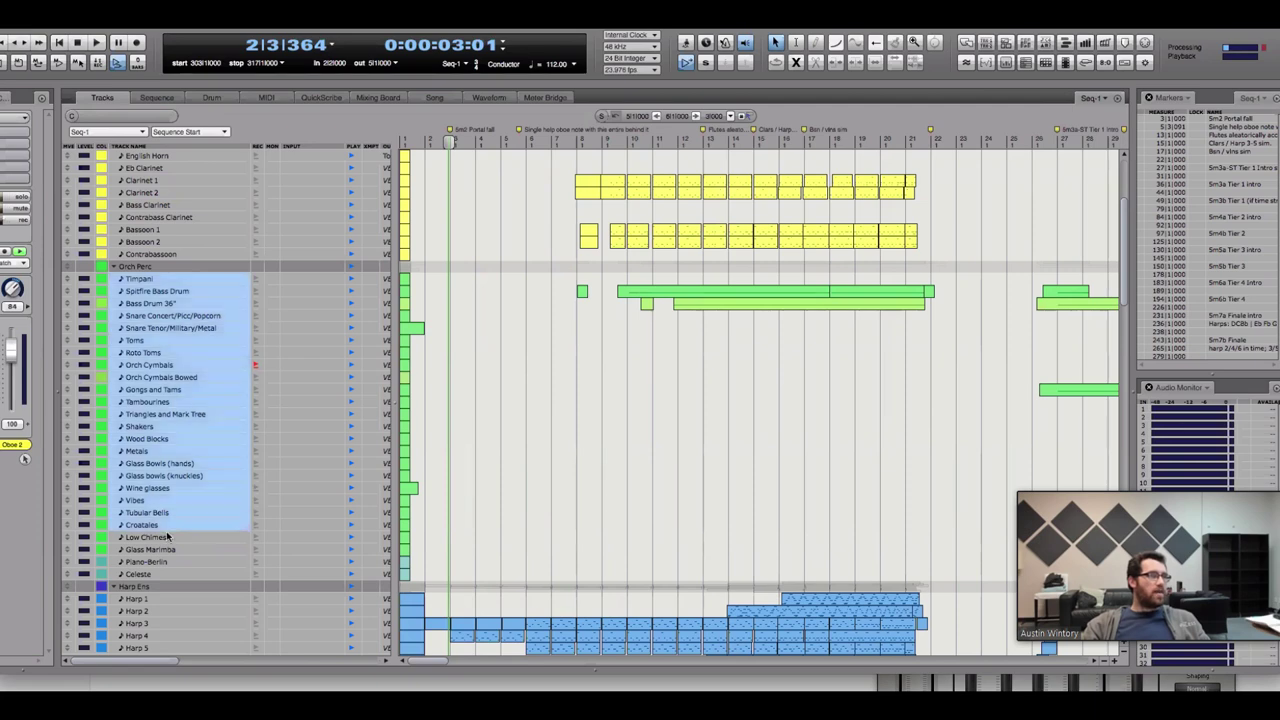
scroll(530, 491, down, 1)
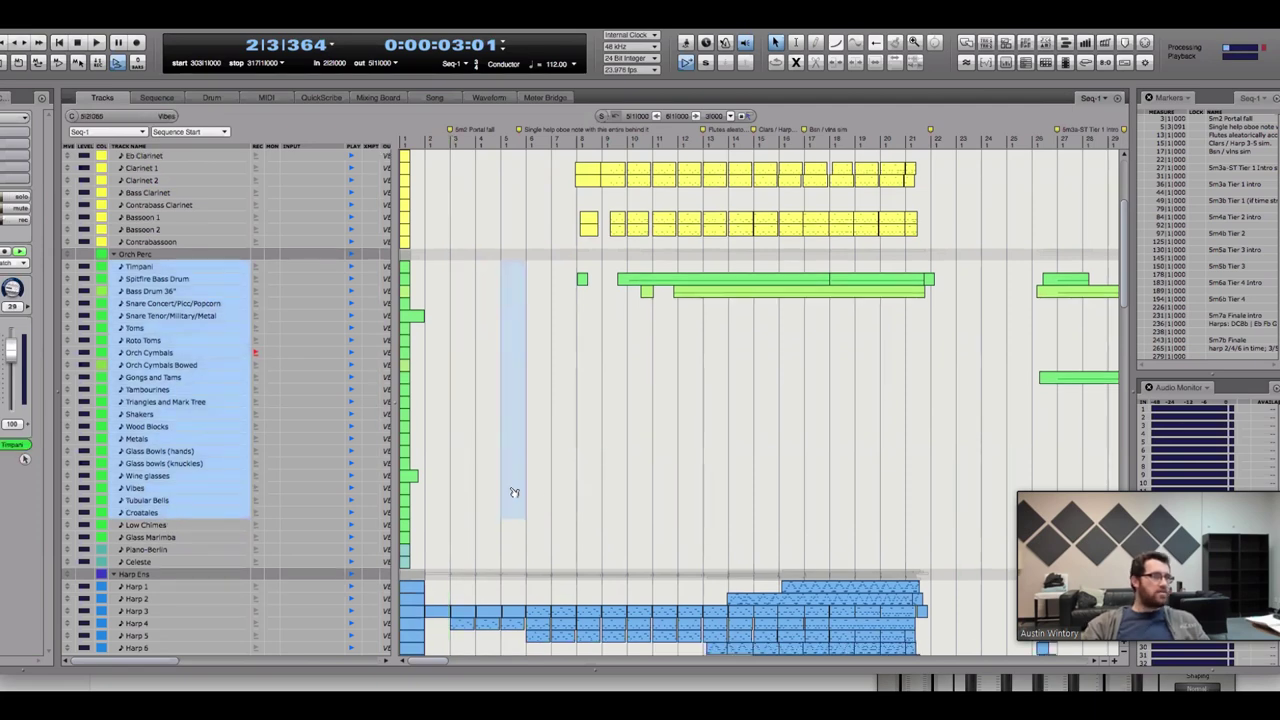
click(569, 477)
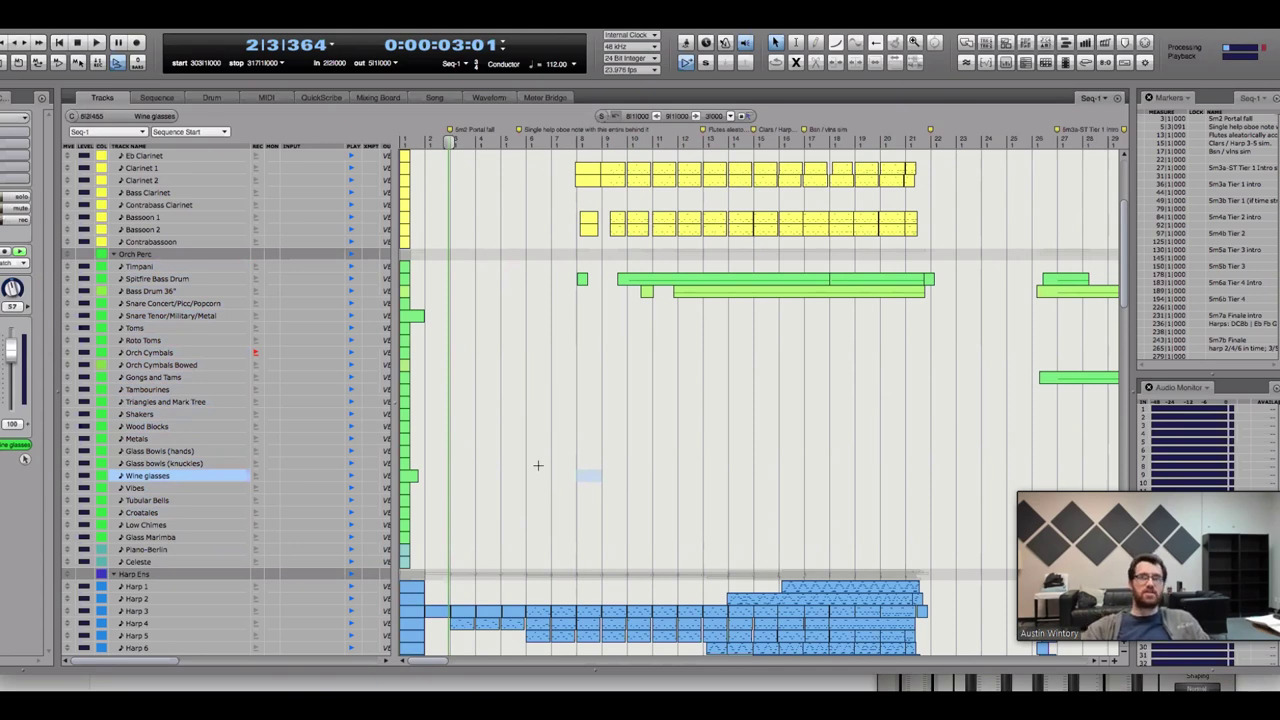
Highlight the harp ensemble tracks from Harp 1 to Harp 6
scroll(600, 495, down, 5)
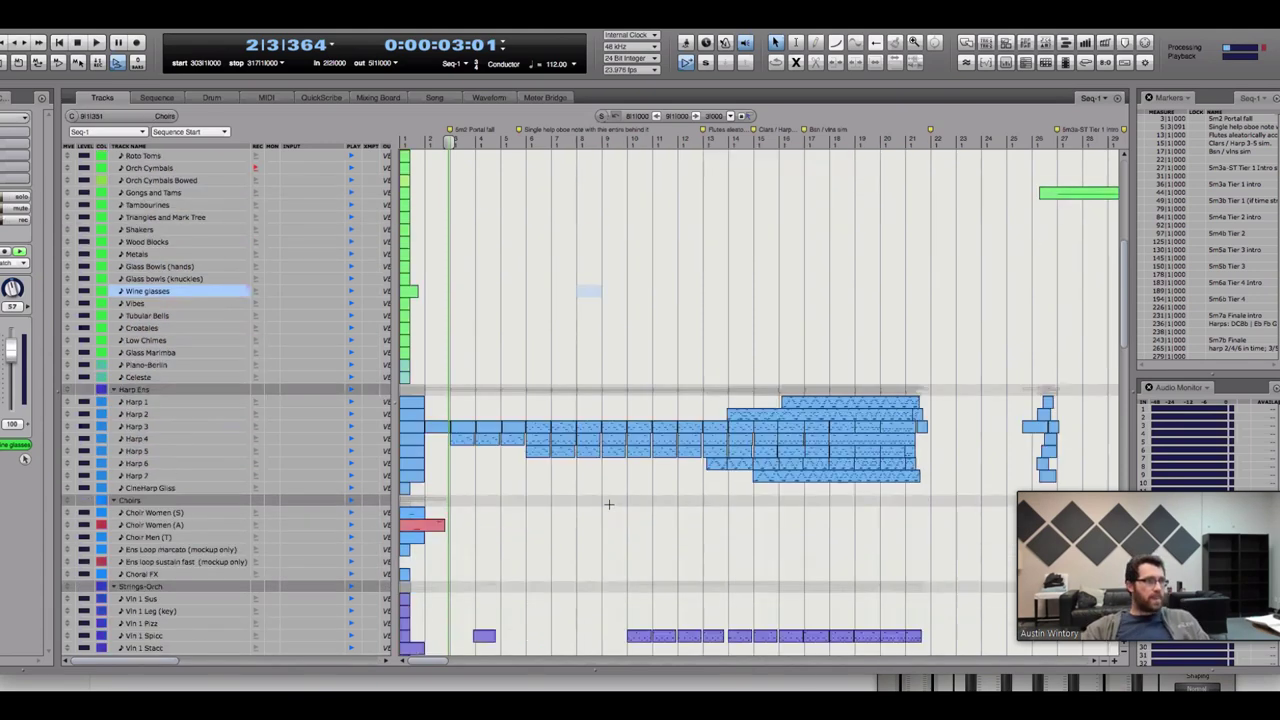
drag(150, 403, 170, 470)
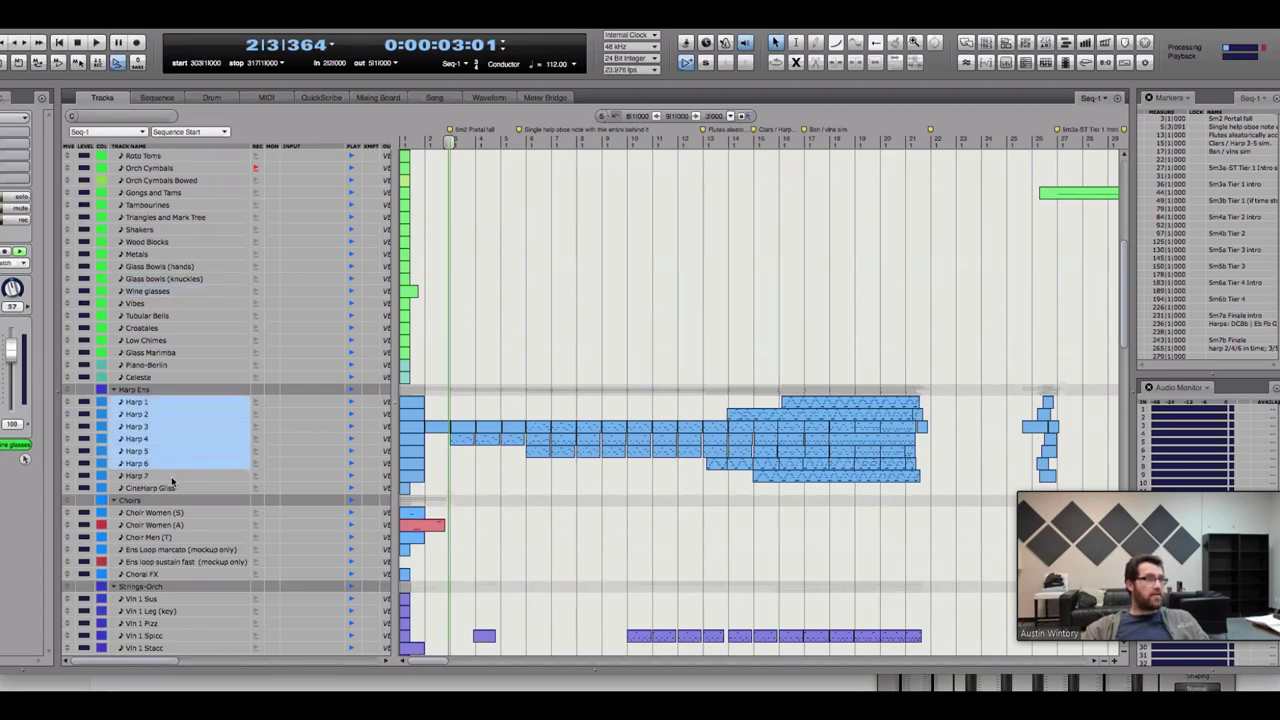
click(513, 303)
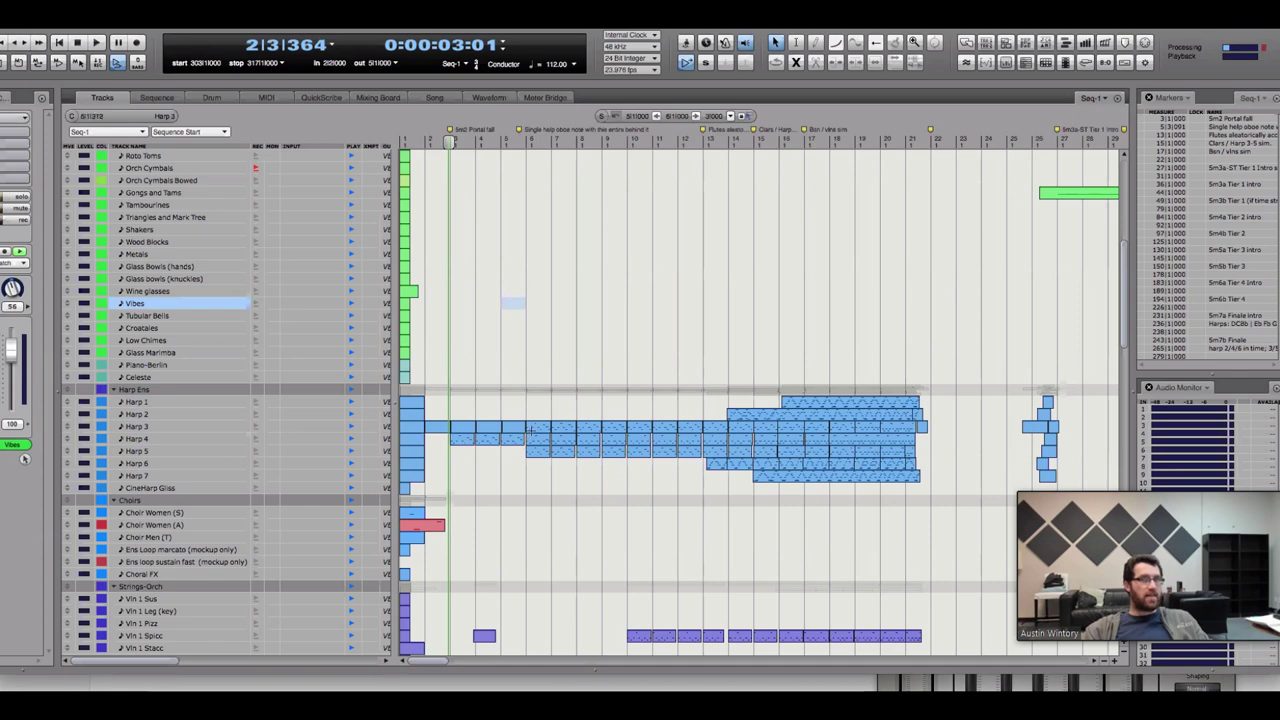
Examine the harp parts one by one from Harp 7 up to Harp 1, and compare their staggered clips
click(189, 437)
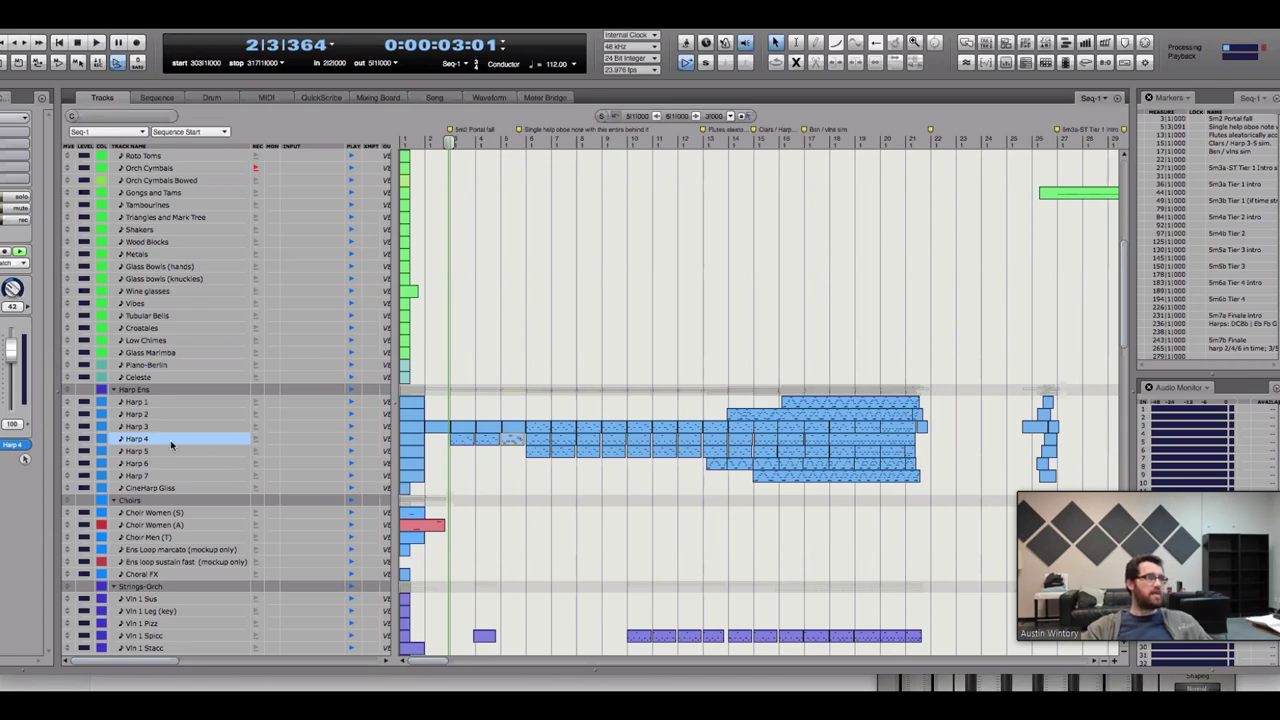
click(147, 474)
click(147, 463)
click(147, 451)
click(147, 439)
click(147, 427)
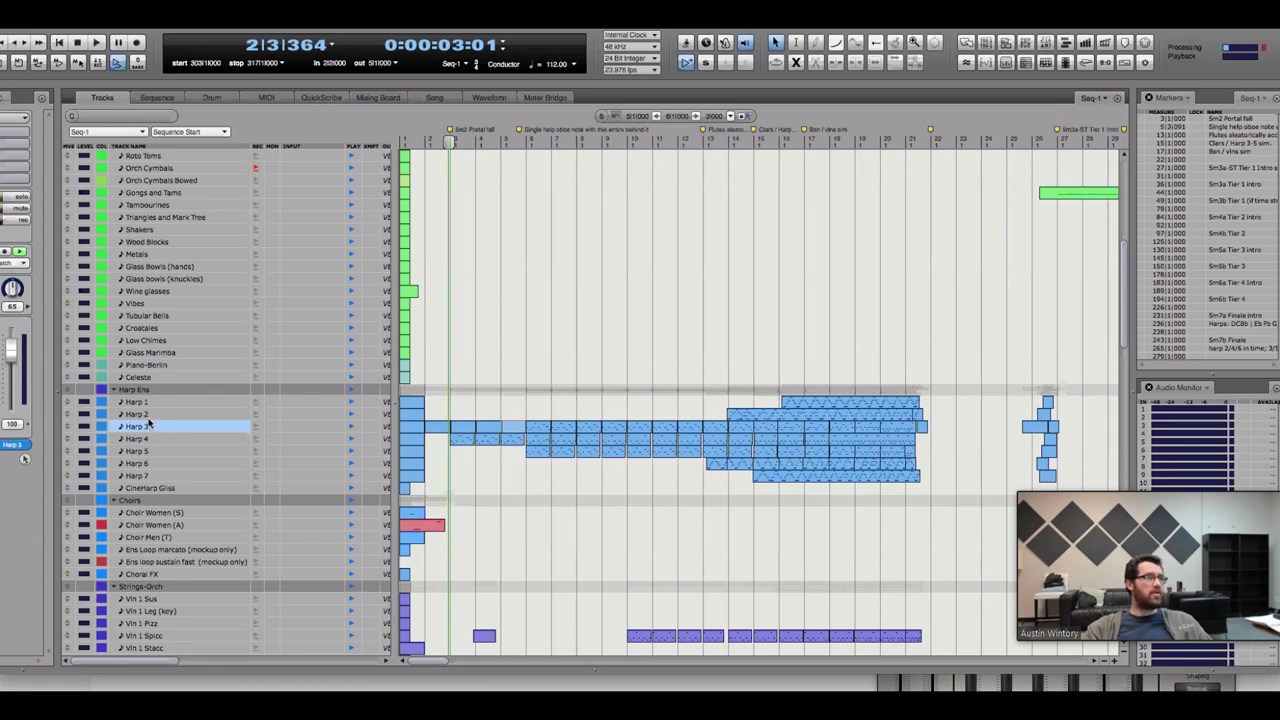
click(156, 436)
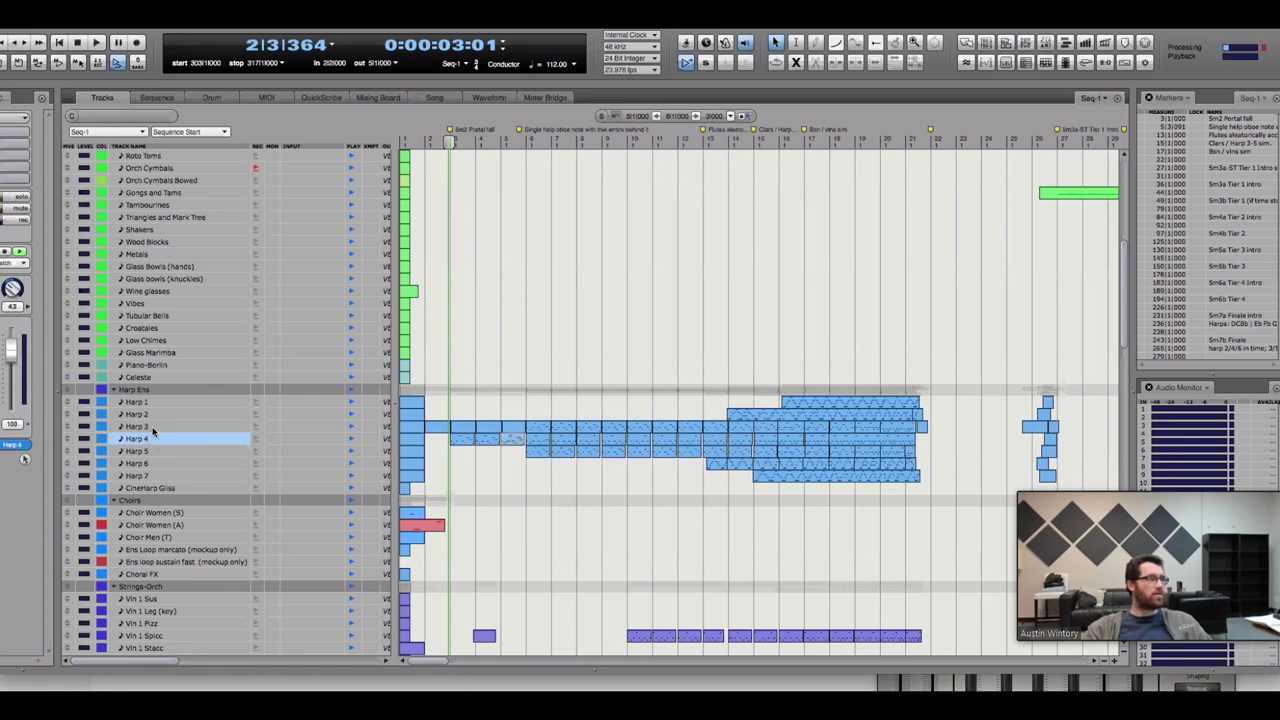
click(154, 426)
click(154, 414)
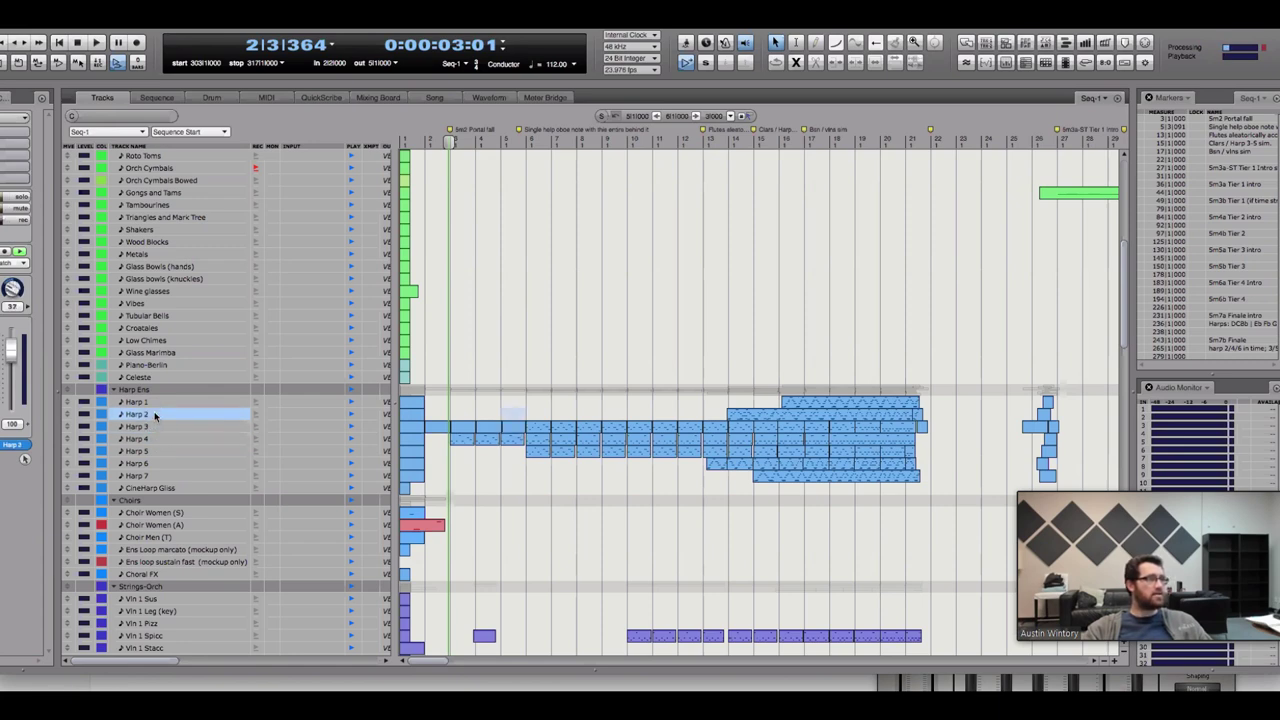
click(155, 401)
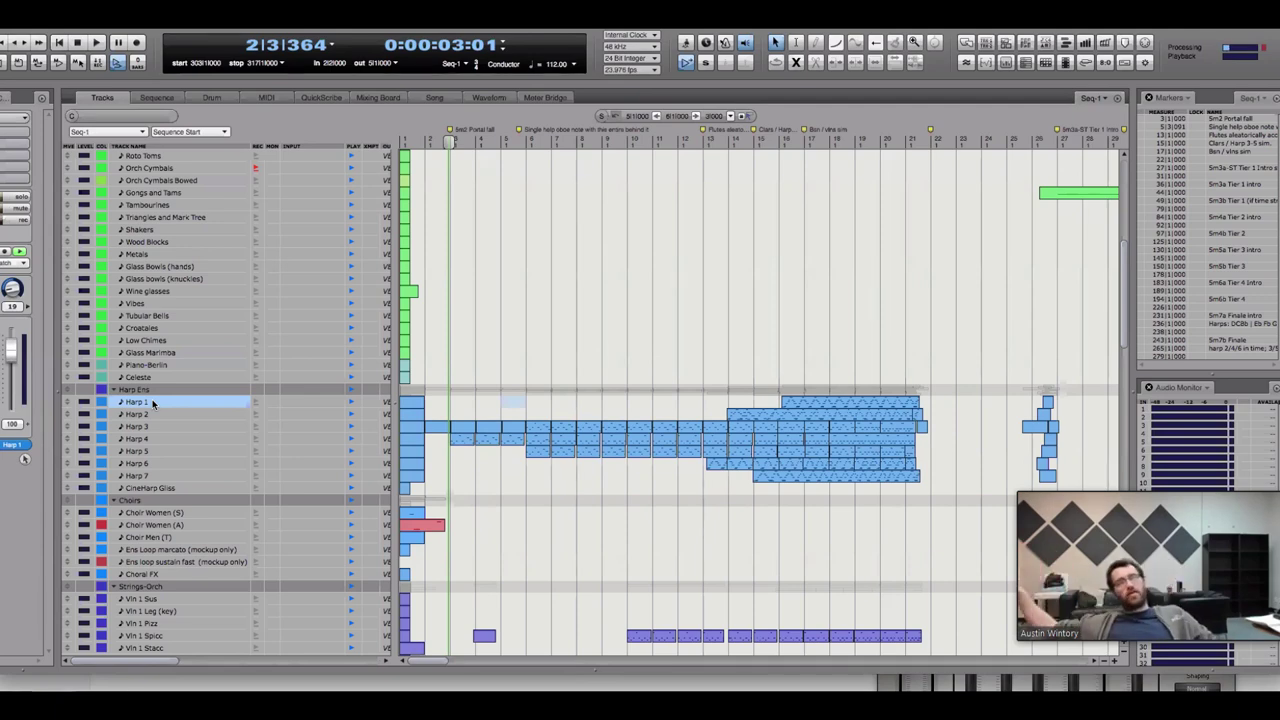
click(442, 440)
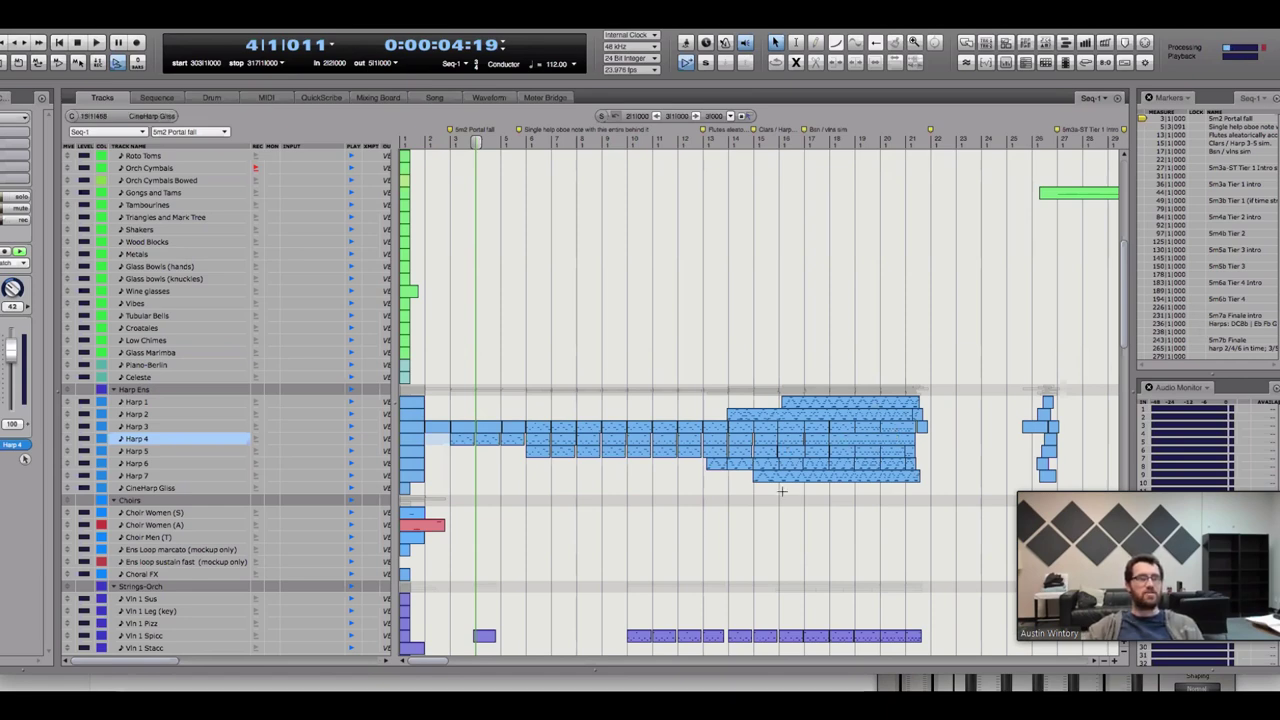
Examine the Strings-Orch folder's violin, viola, cello and bass articulation tracks
scroll(646, 554, down, 10)
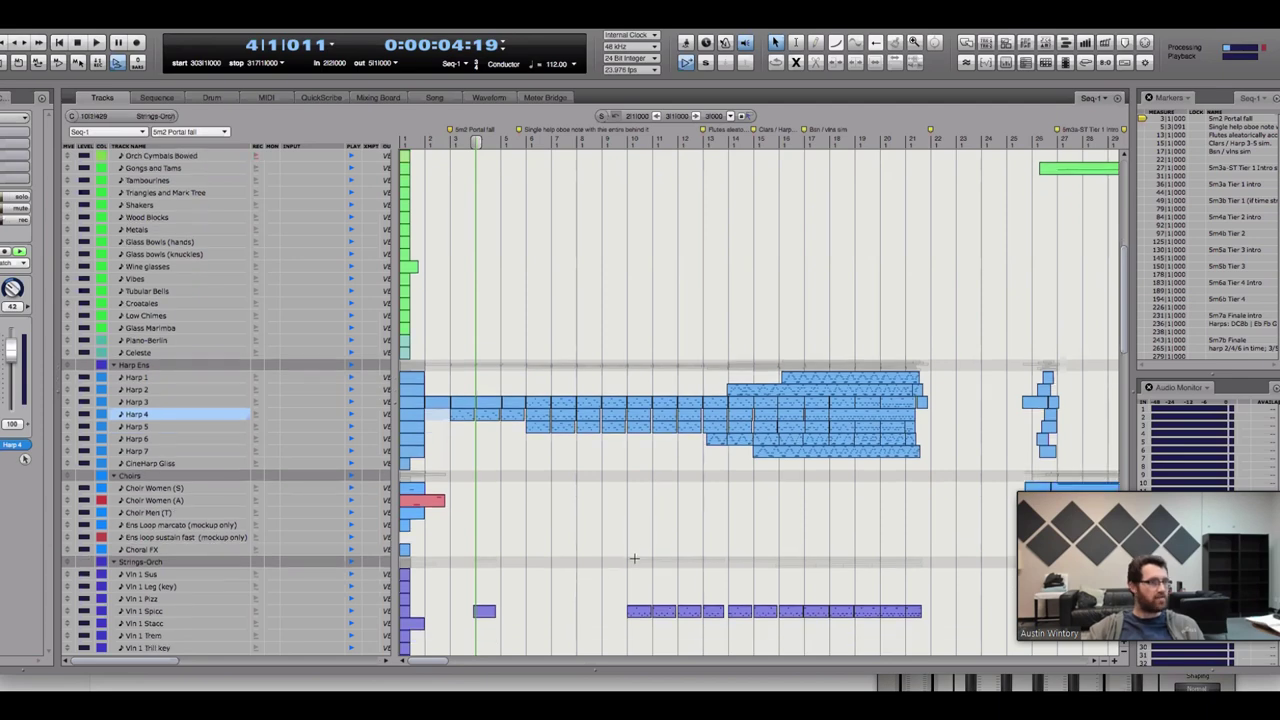
scroll(637, 554, down, 5)
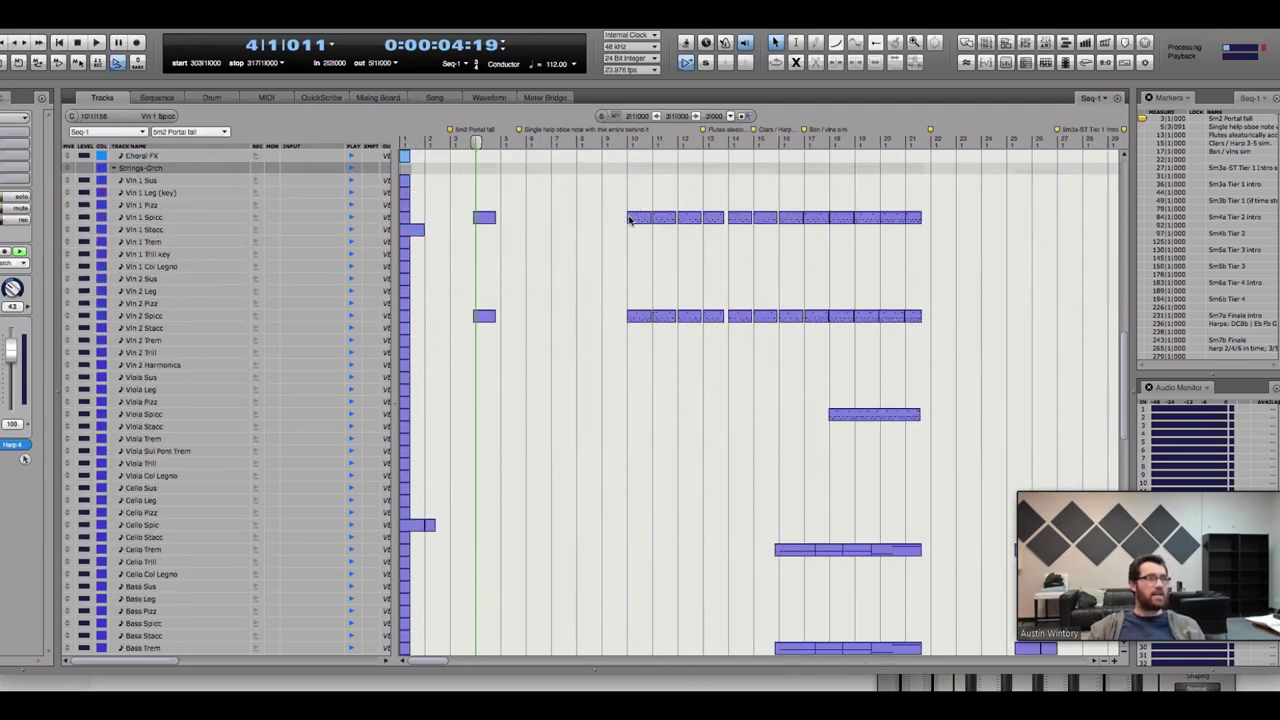
scroll(680, 400, down, 1)
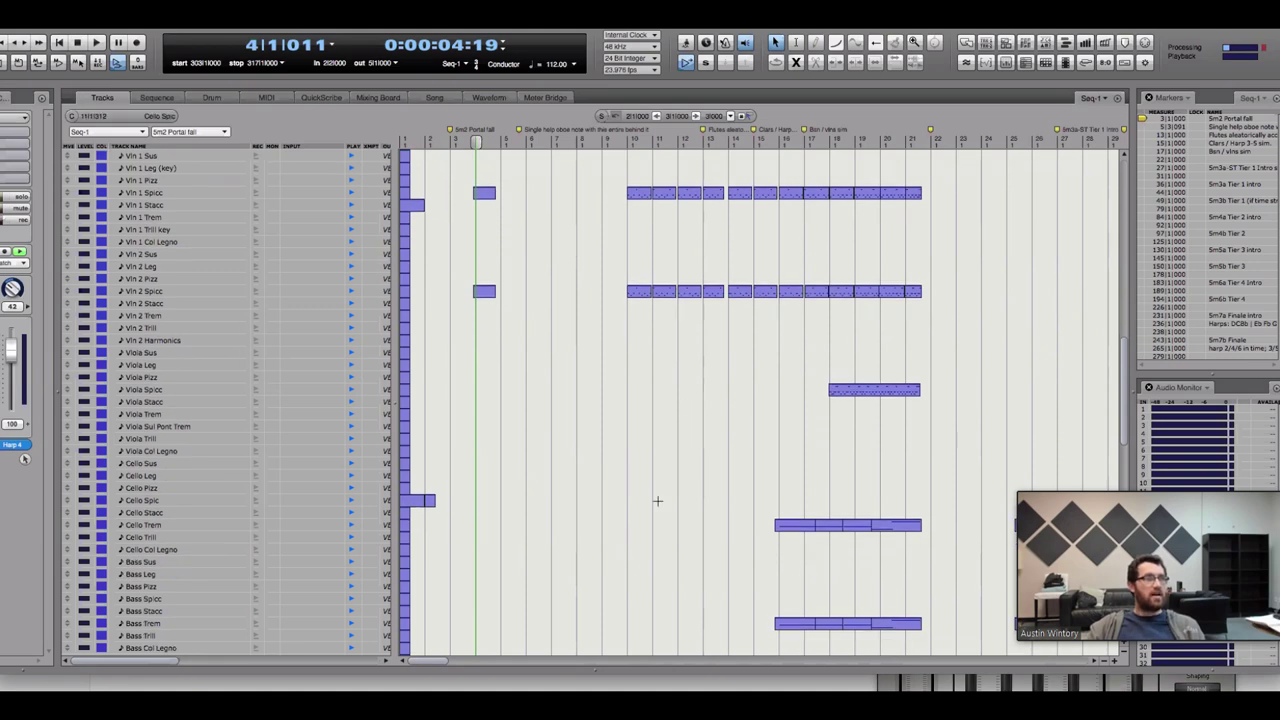
scroll(668, 505, down, 2)
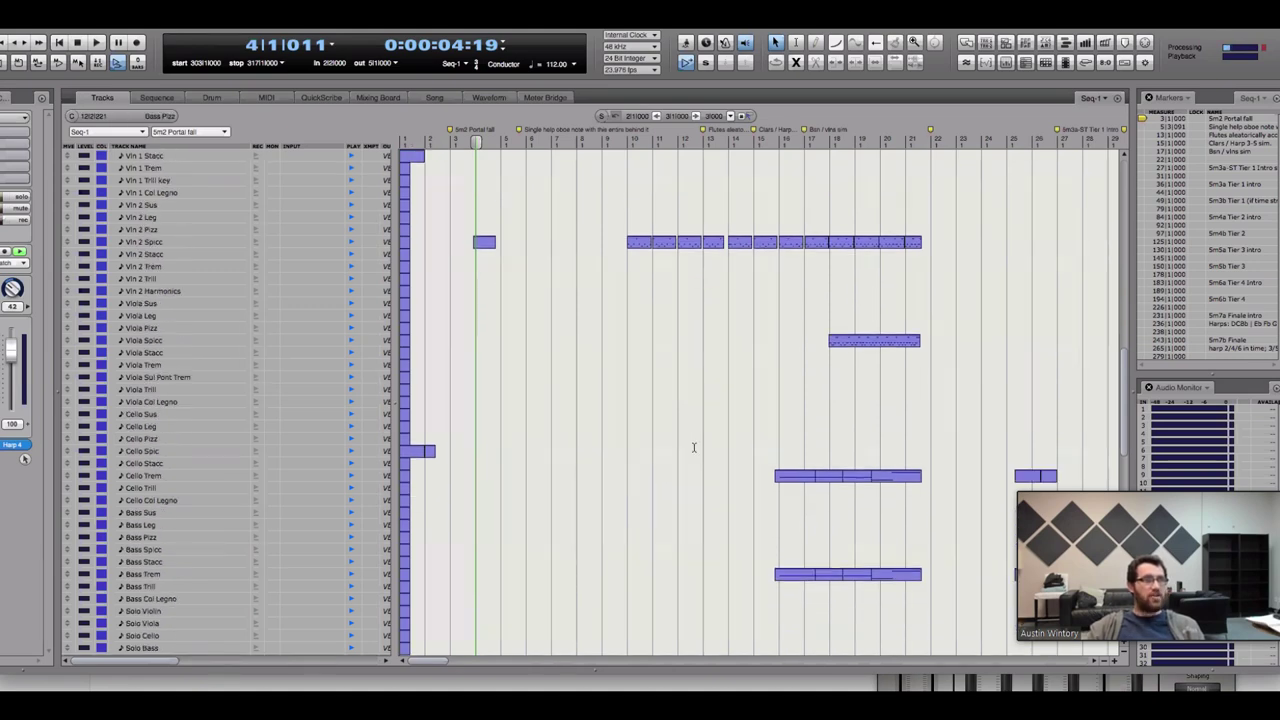
scroll(698, 400, up, 1)
scroll(703, 218, up, 1)
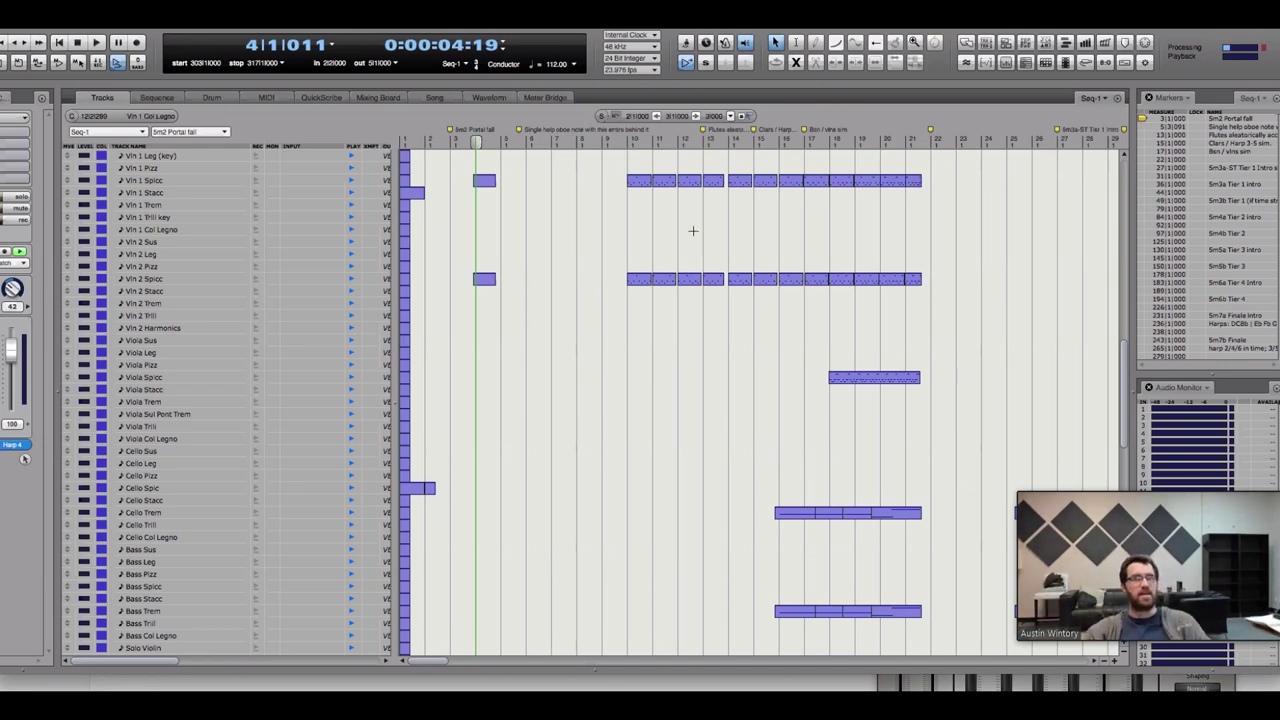
Highlight the textural synth clips from Letting of Steam to Popping corns, and select the Popping corns track
scroll(631, 309, down, 9)
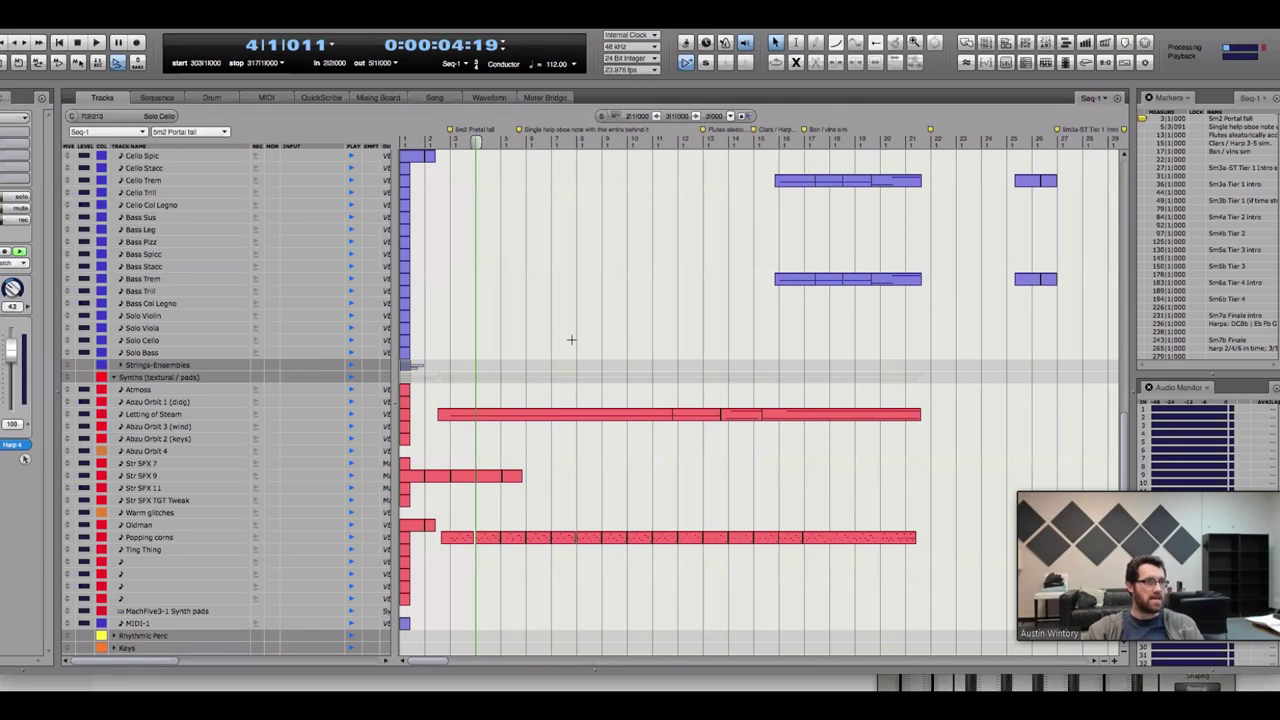
scroll(870, 415, down, 1)
drag(981, 513, 415, 372)
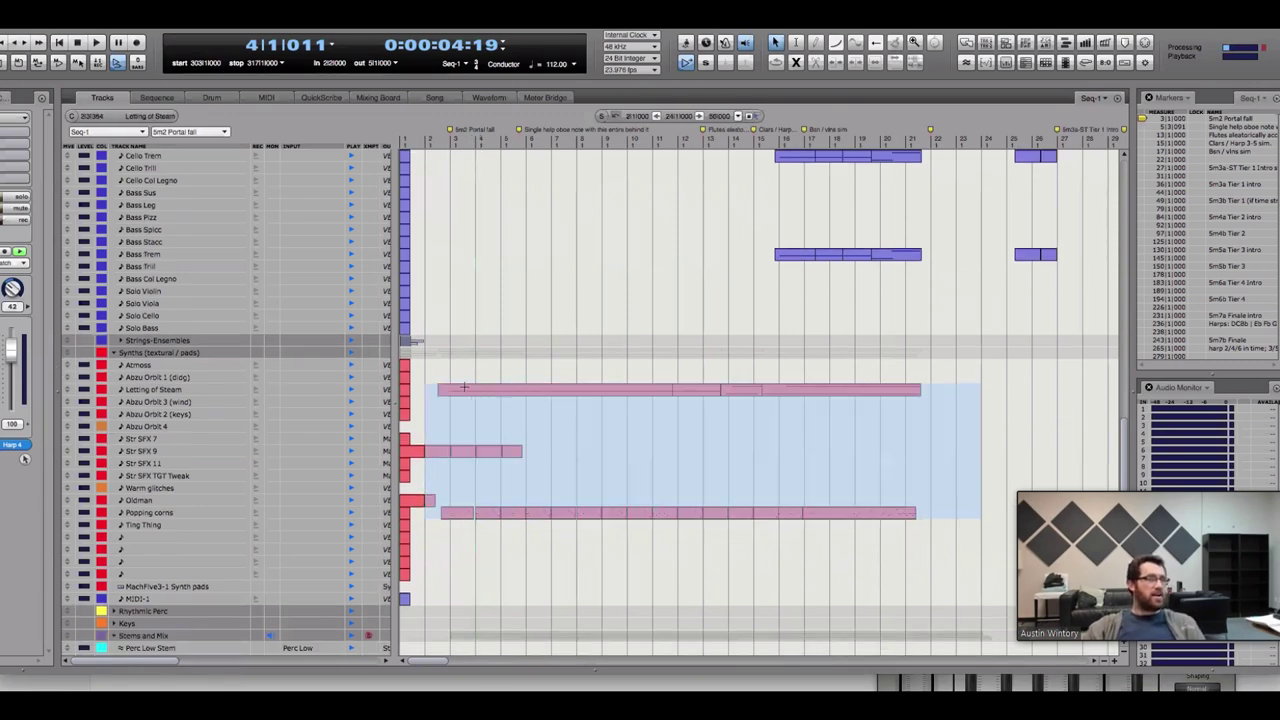
click(998, 477)
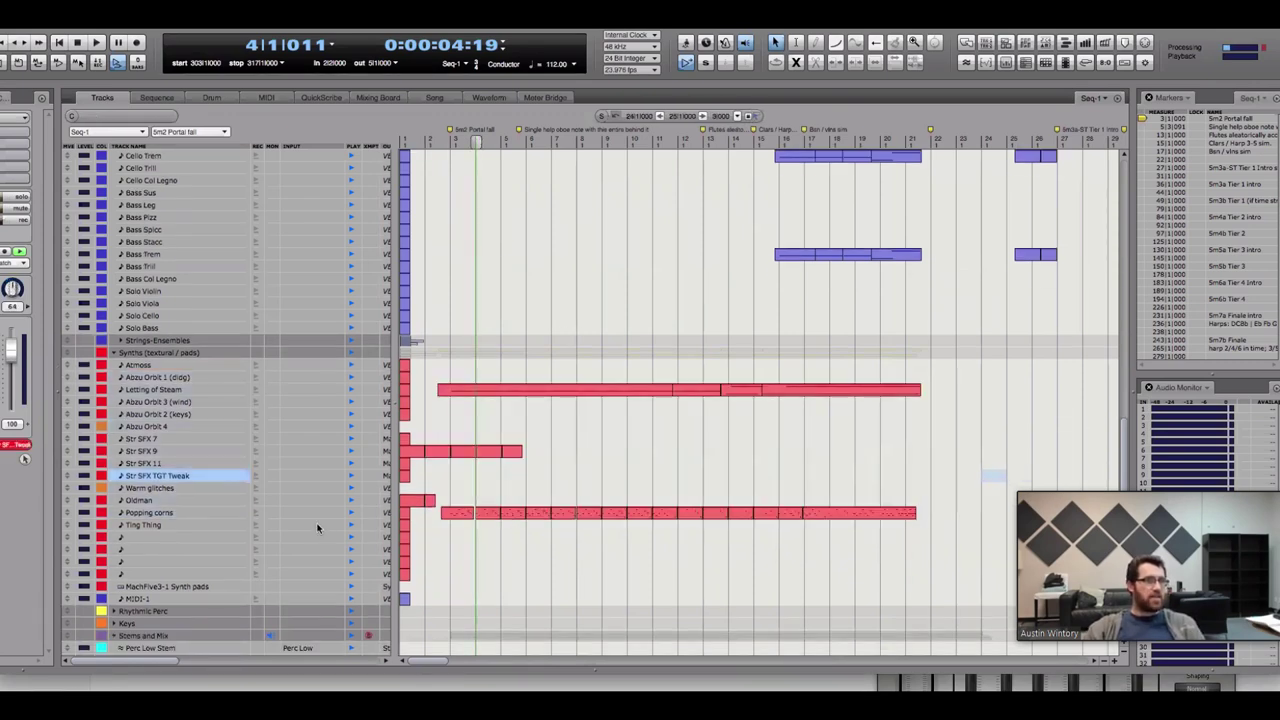
click(186, 513)
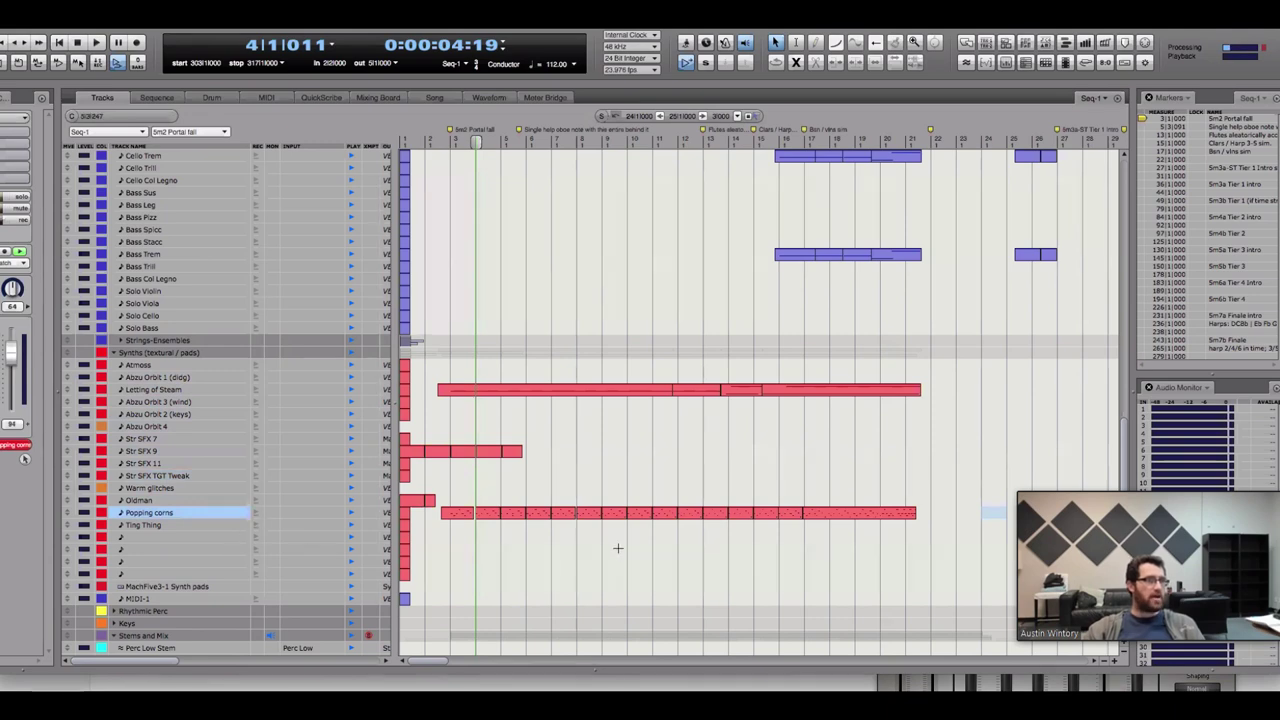
Audition the cue from measure 2, and highlight the Stems and Mix clips from the oboe stem to Stereo Mix
scroll(608, 549, down, 10)
scroll(608, 549, down, 12)
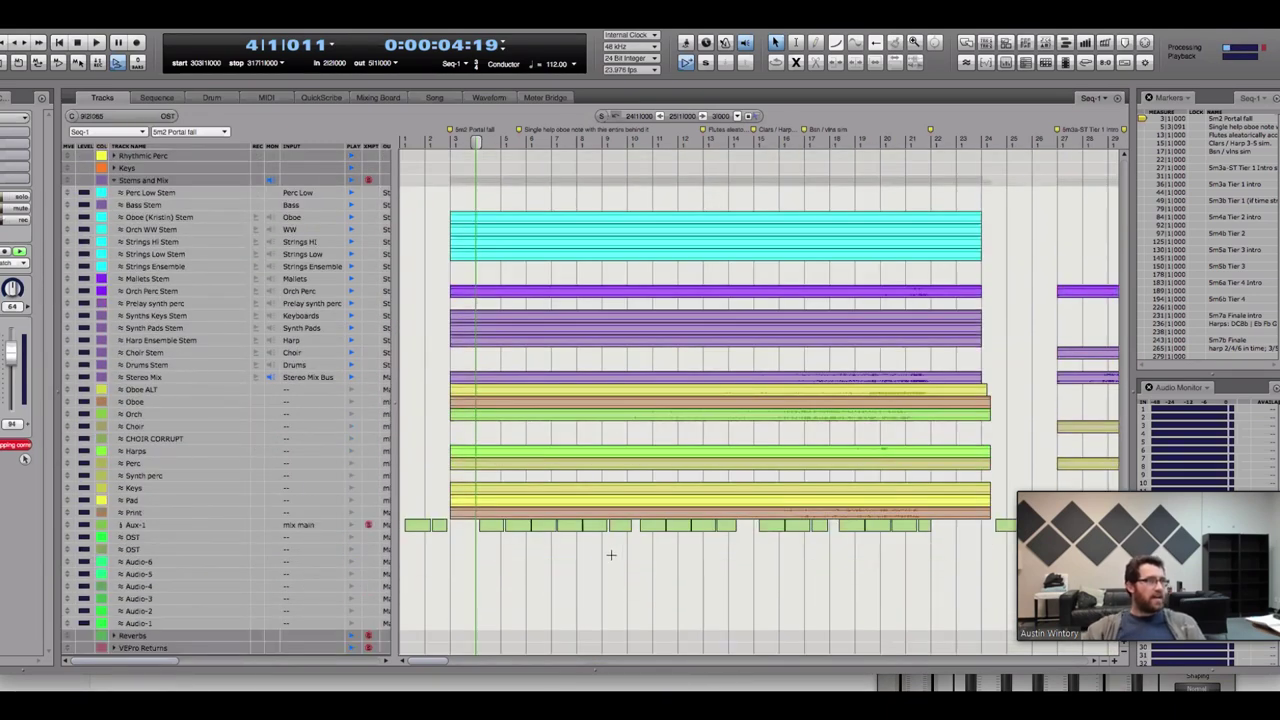
key(bracketleft)
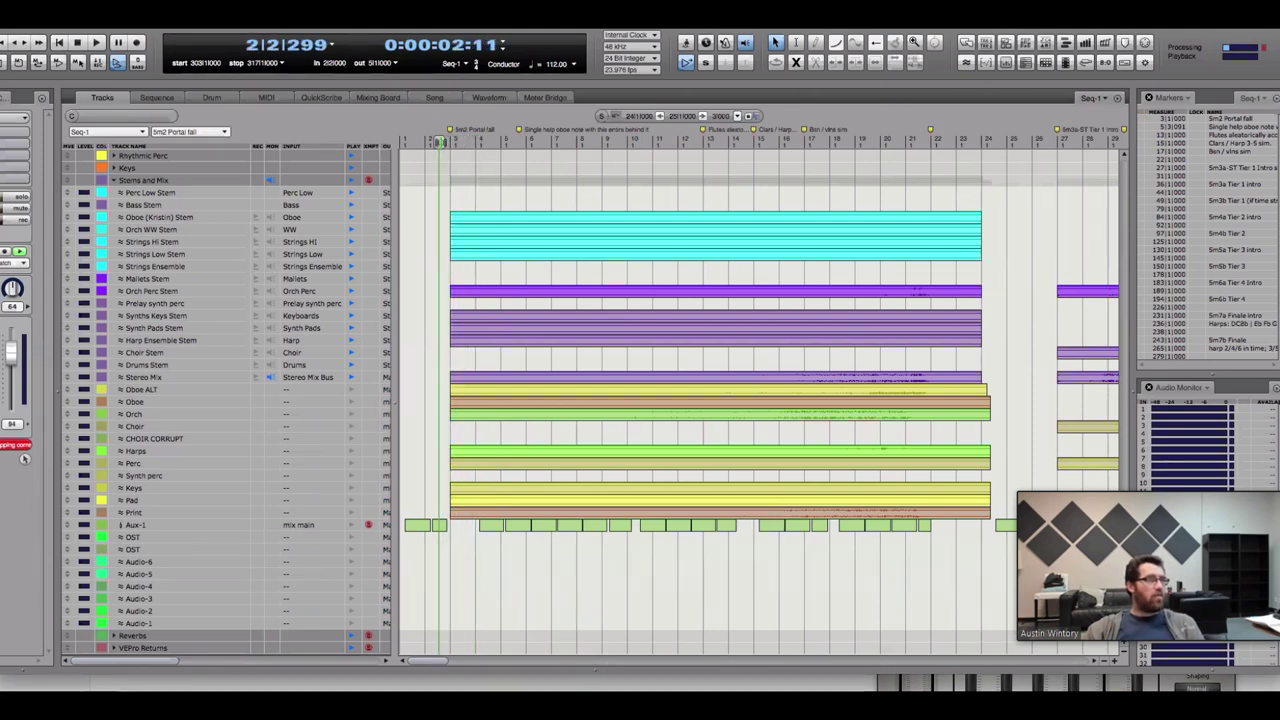
key(bracketright)
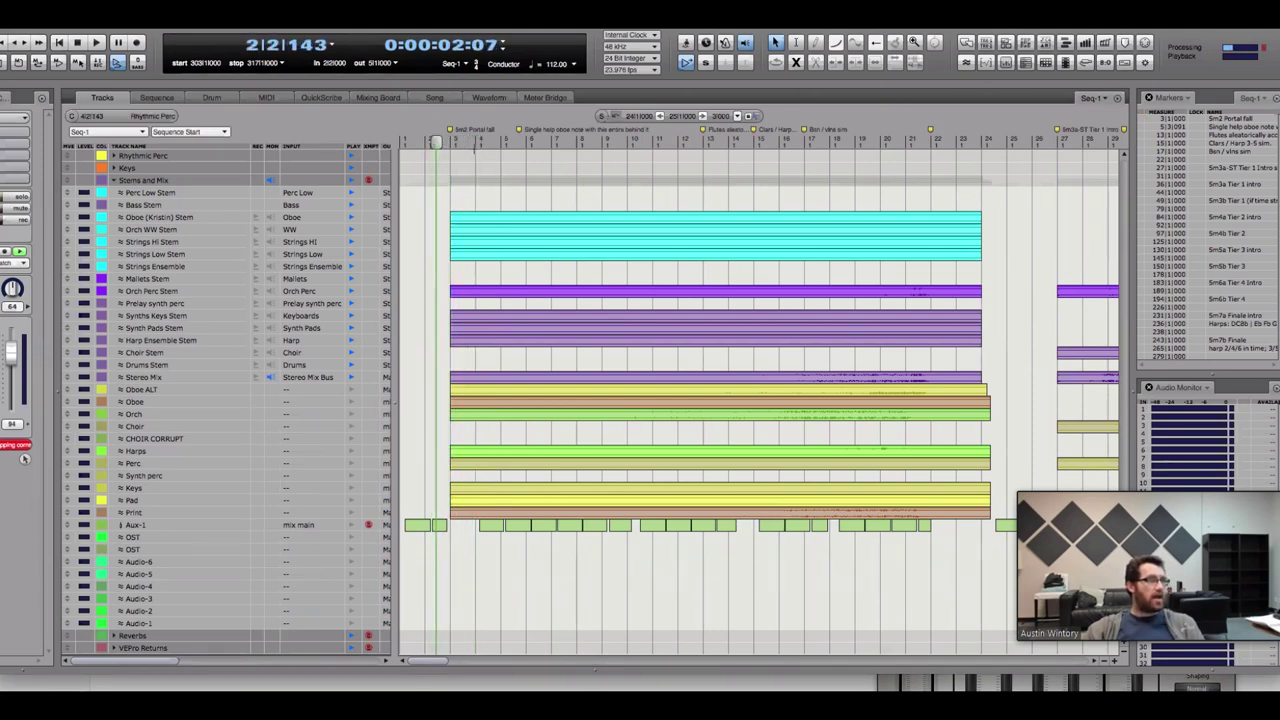
drag(906, 302, 955, 380)
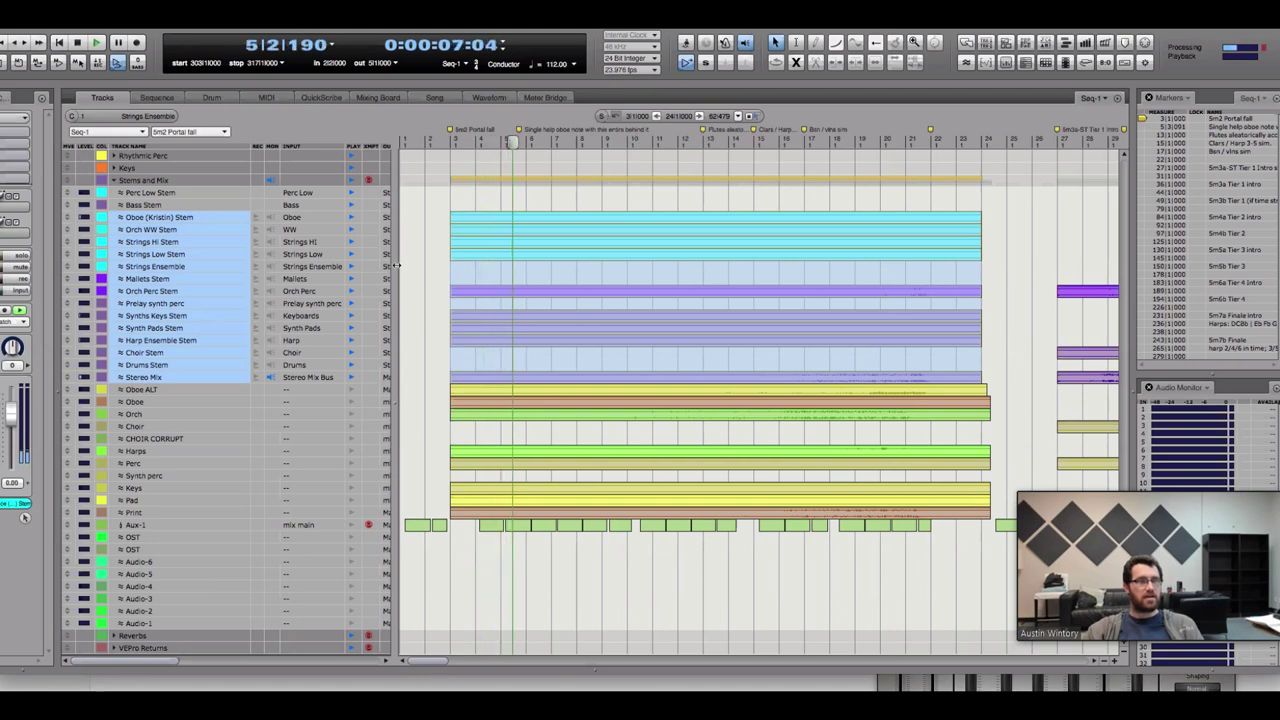
click(543, 295)
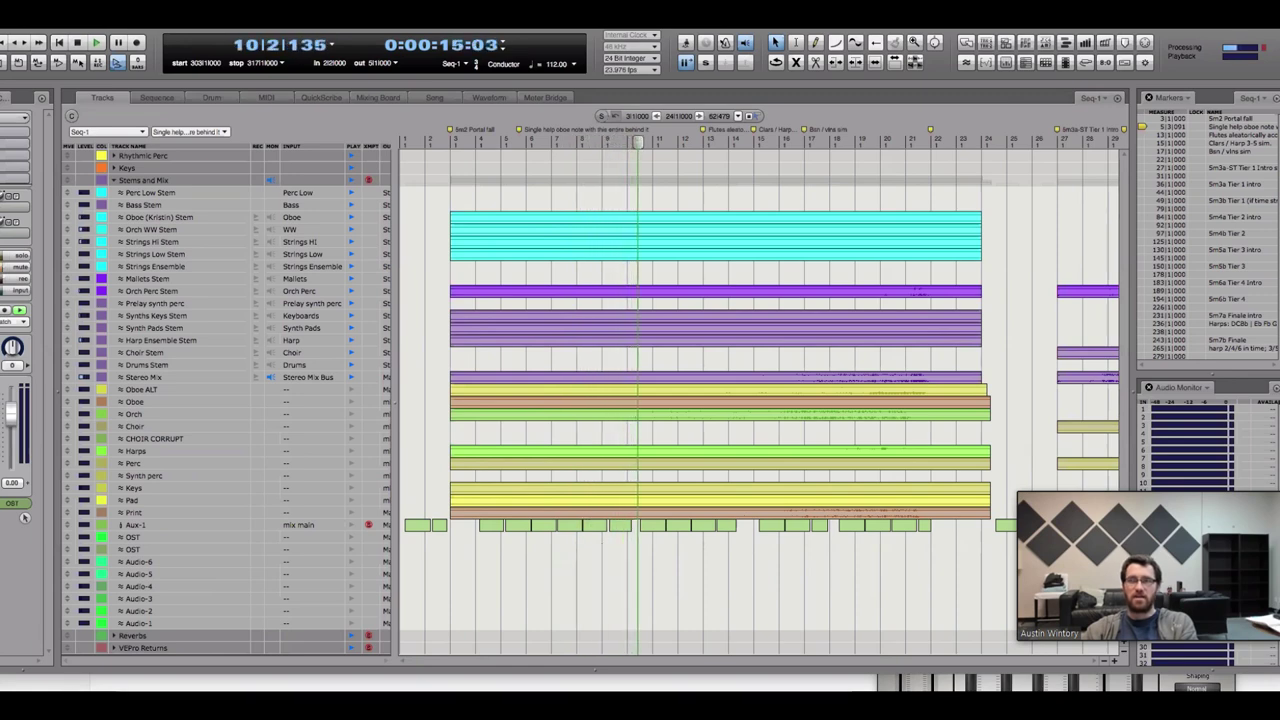
Stop playback, select the second OST track and return the playhead to just before measure 3
key(space)
click(602, 548)
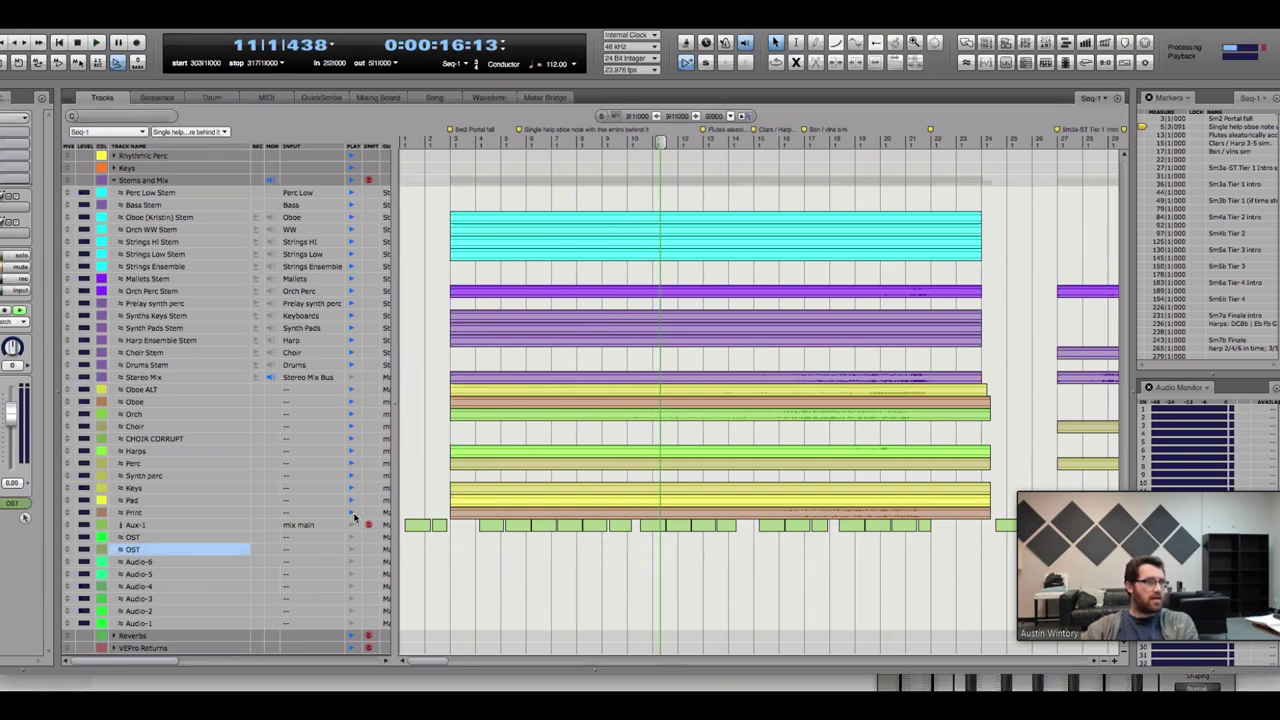
click(450, 141)
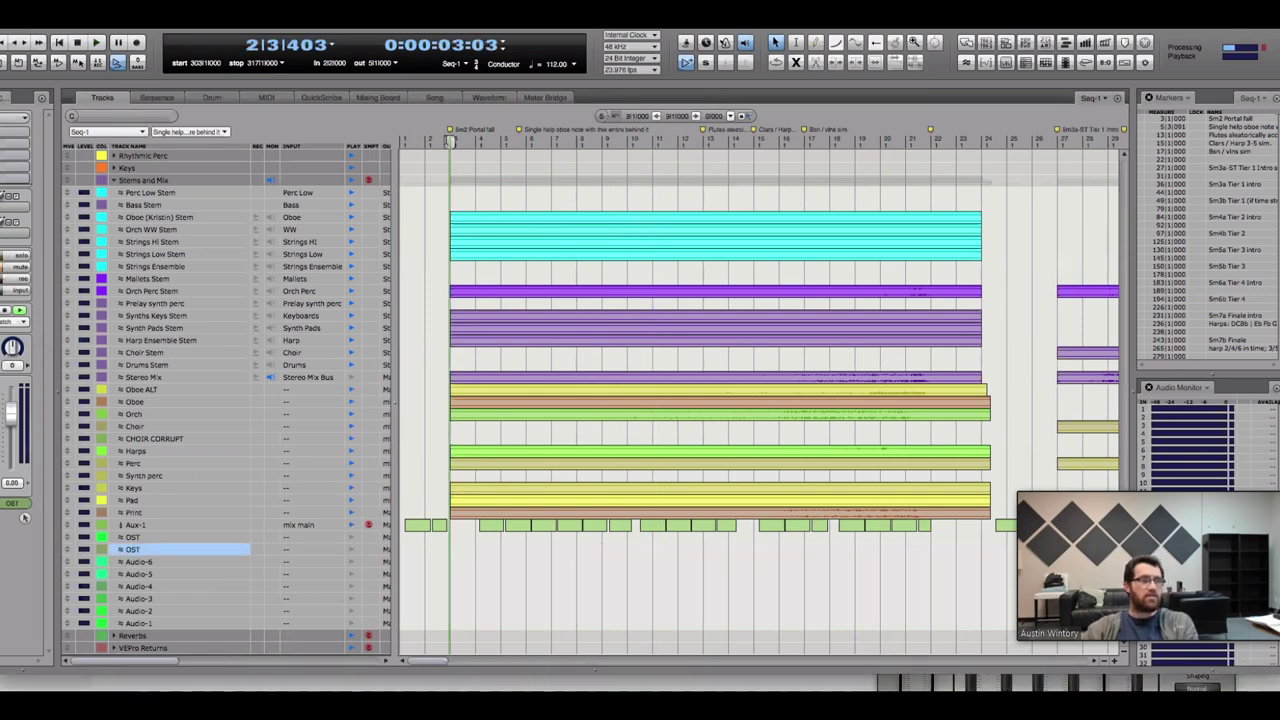
Audition the cue from just before measure 3, and step through the Keys, Synth perc and Harps tracks
key(space)
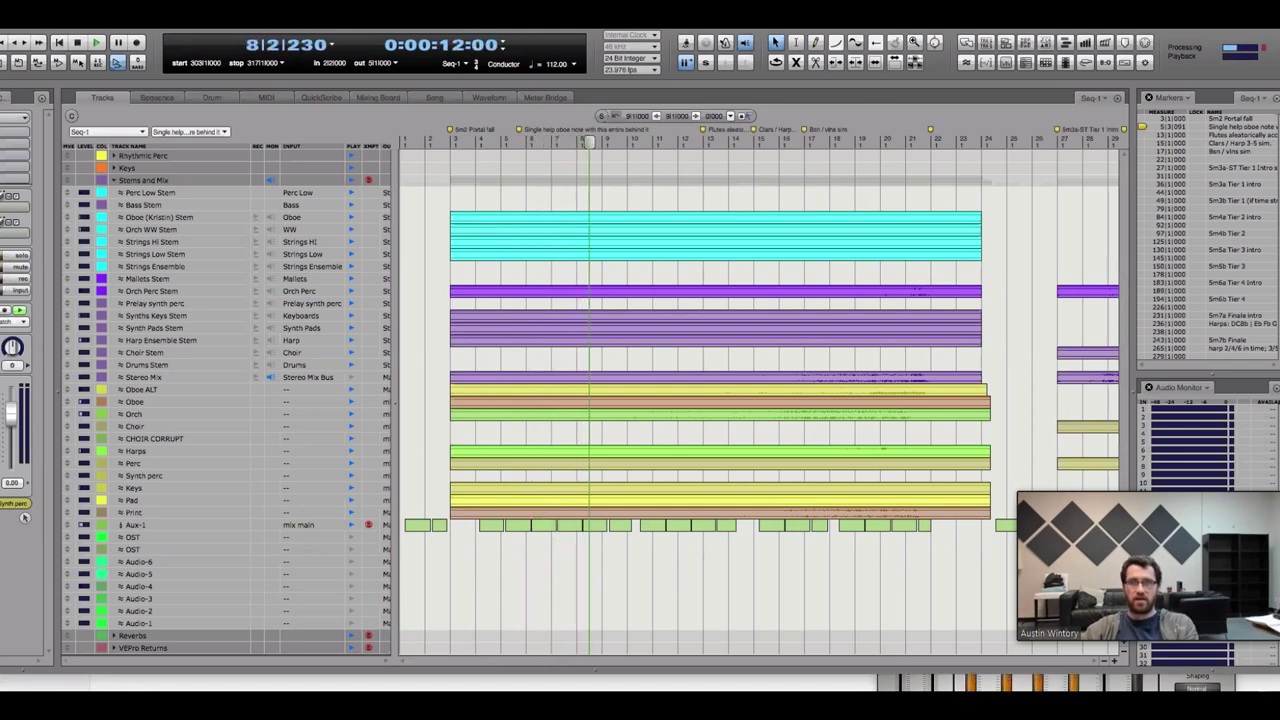
key(Down)
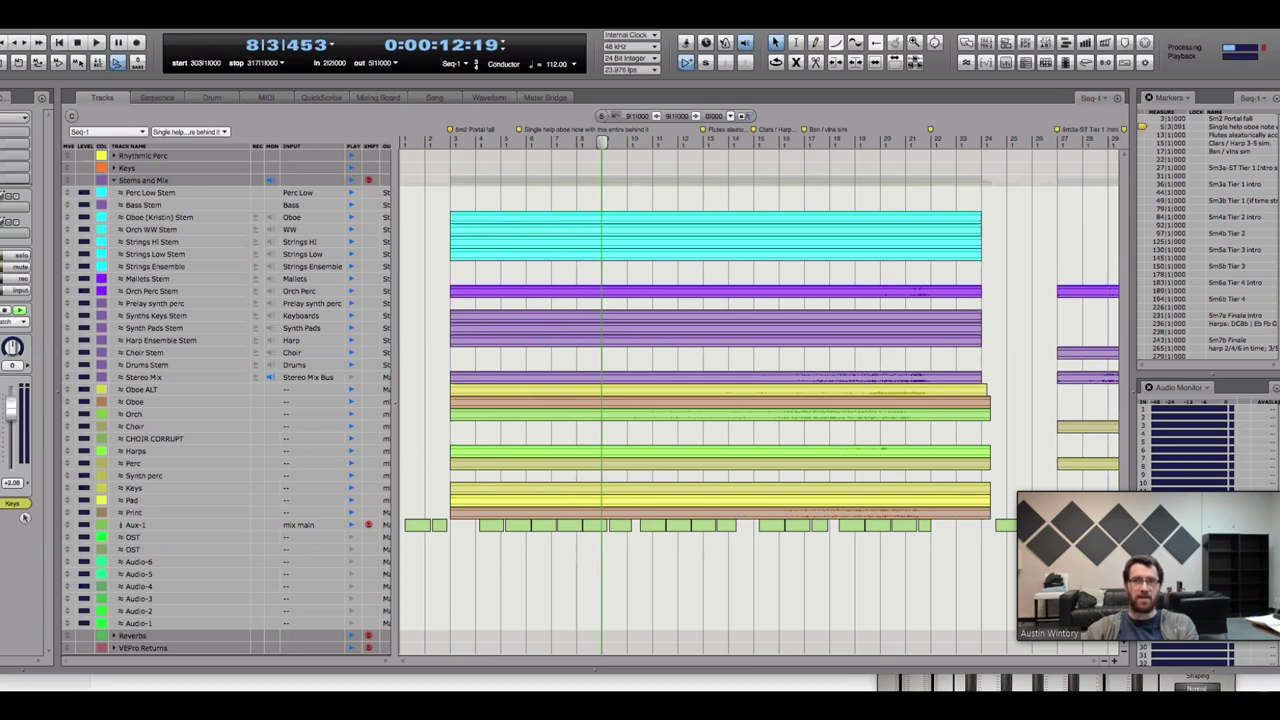
key(Up)
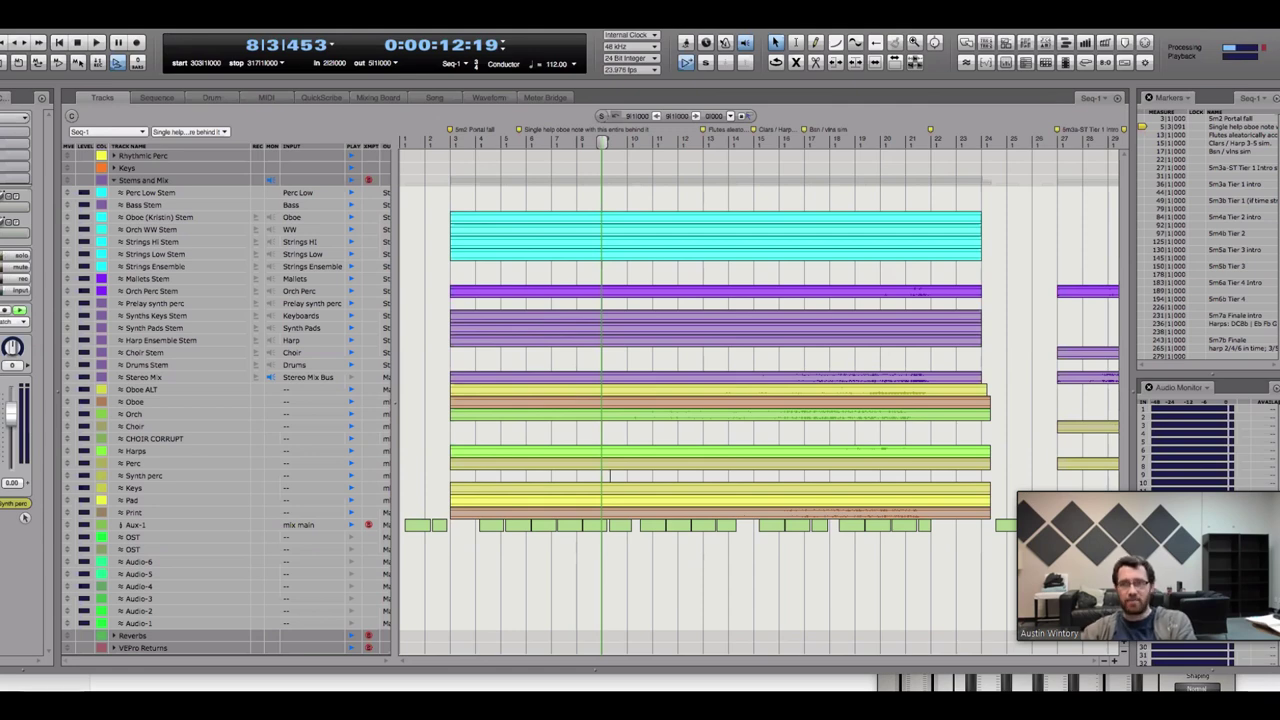
key(Up)
key(Up)
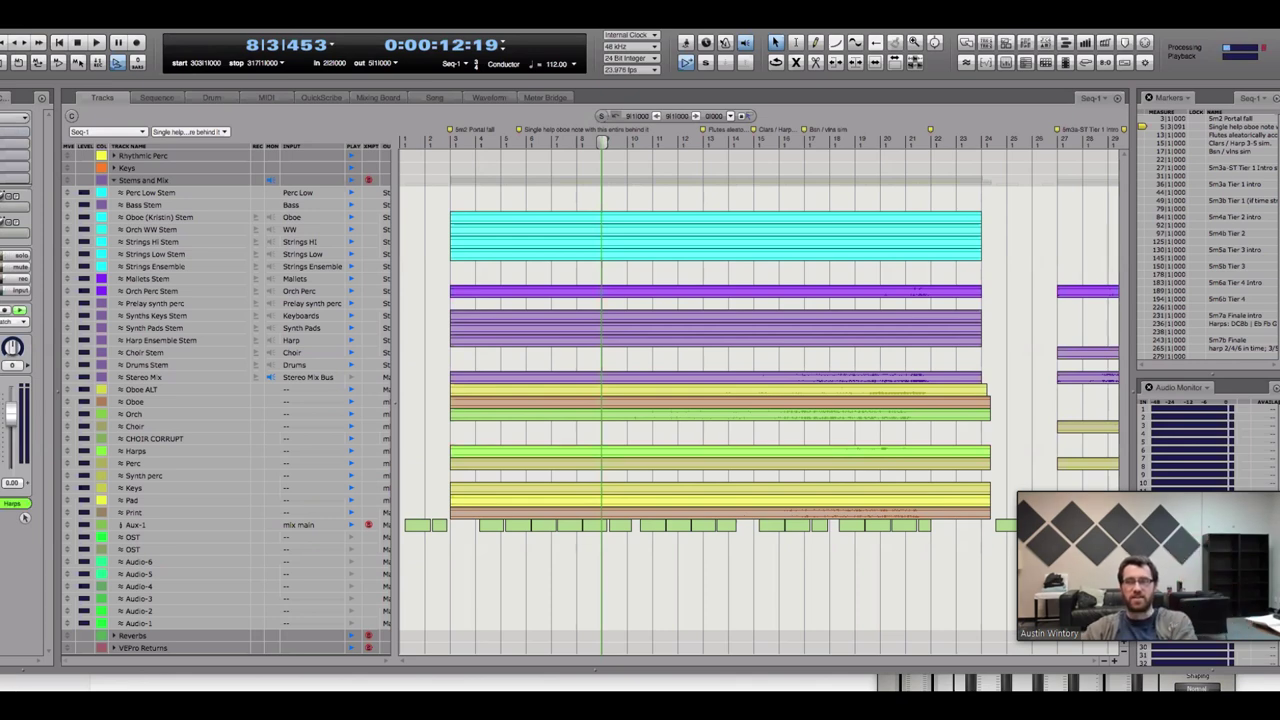
Open the Sequence Editor and highlight passages of the Orch track's stem, from about measure 8 to 15 and 13 to 23
key(shift+s)
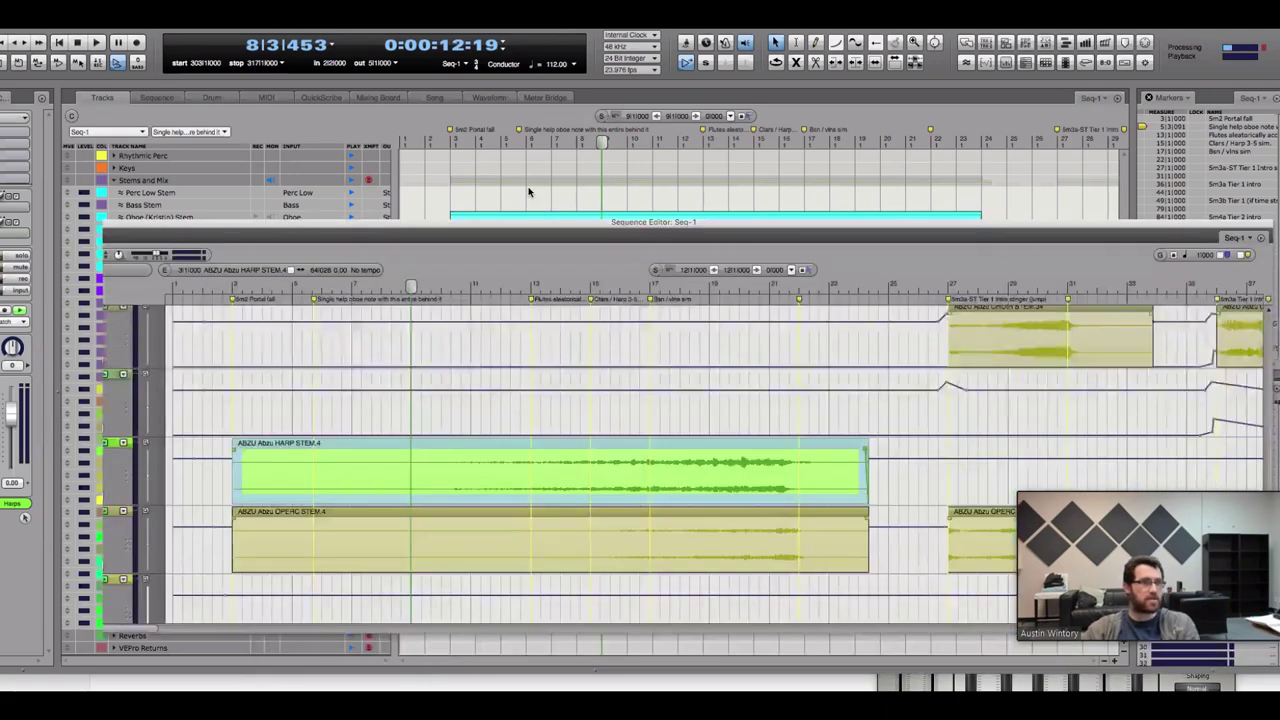
scroll(548, 490, up, 3)
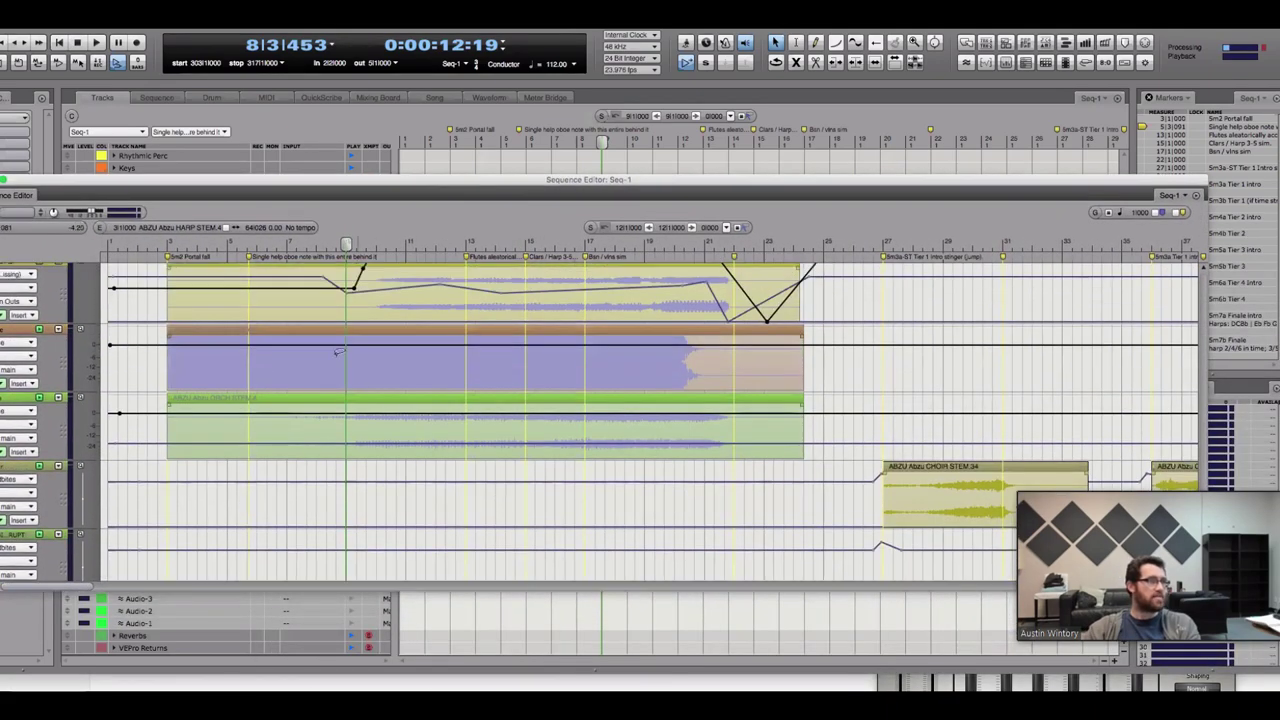
drag(332, 418, 535, 410)
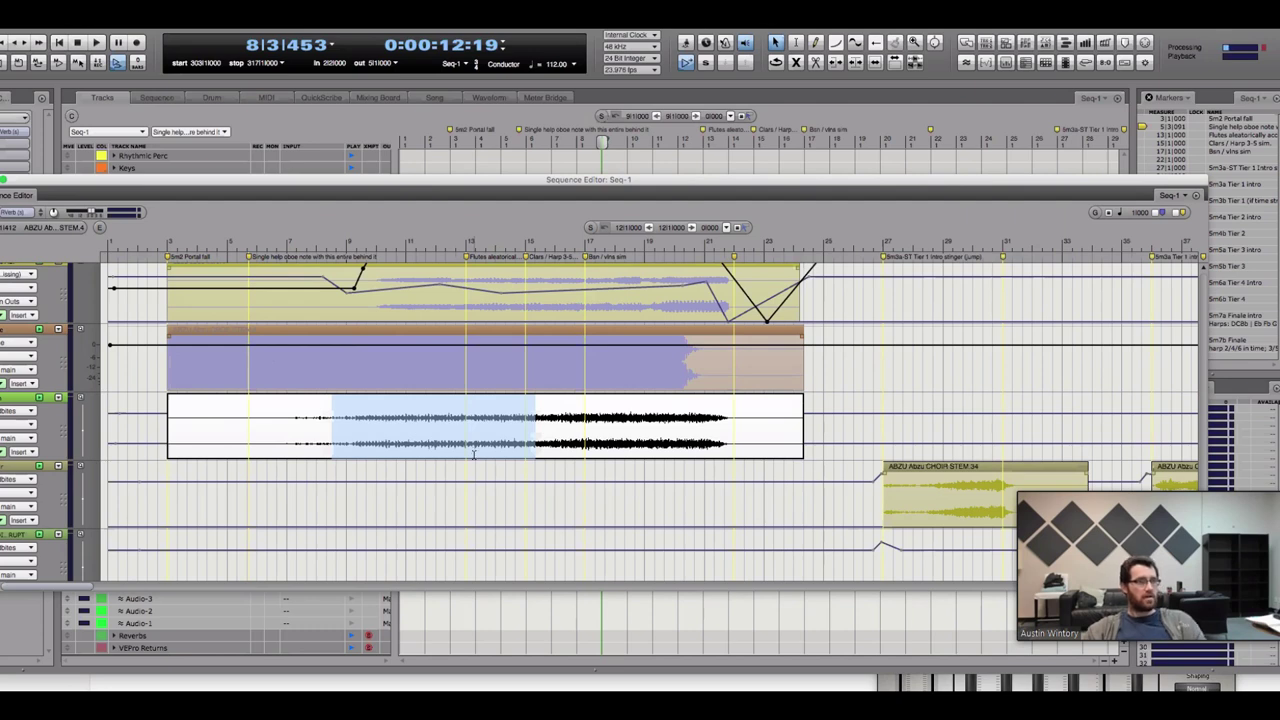
drag(462, 430, 696, 432)
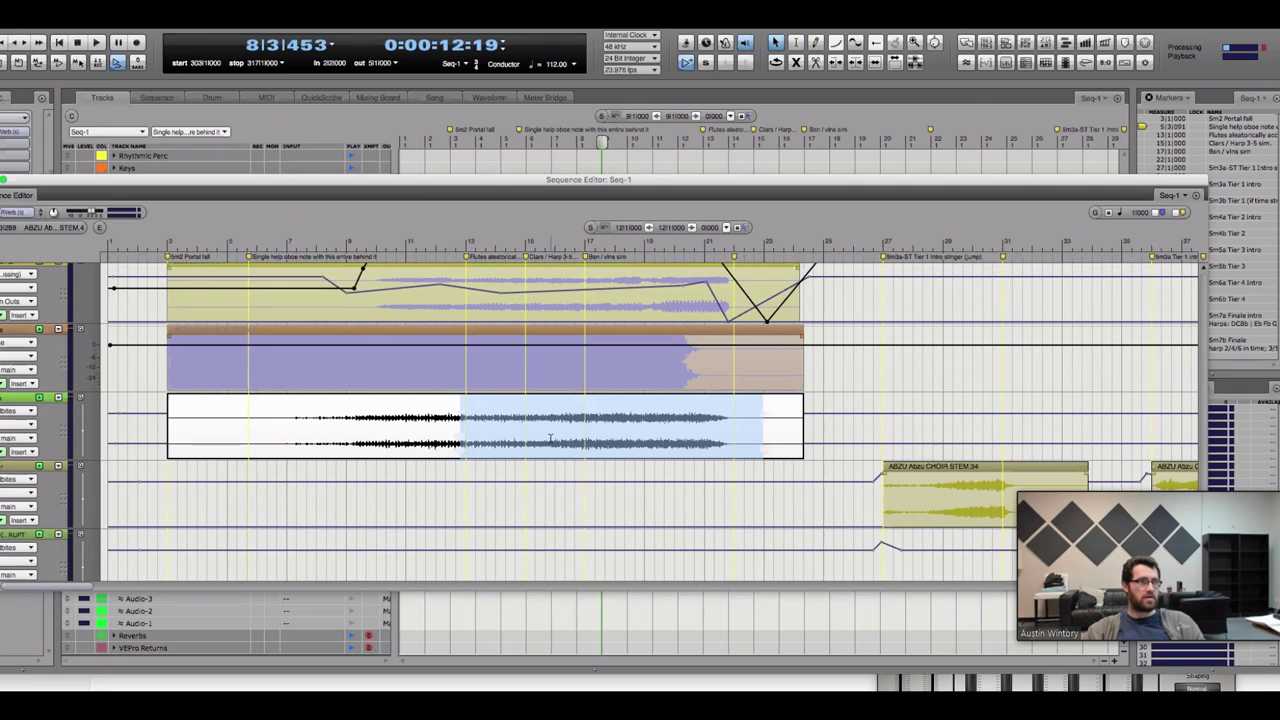
scroll(548, 452, up, 1)
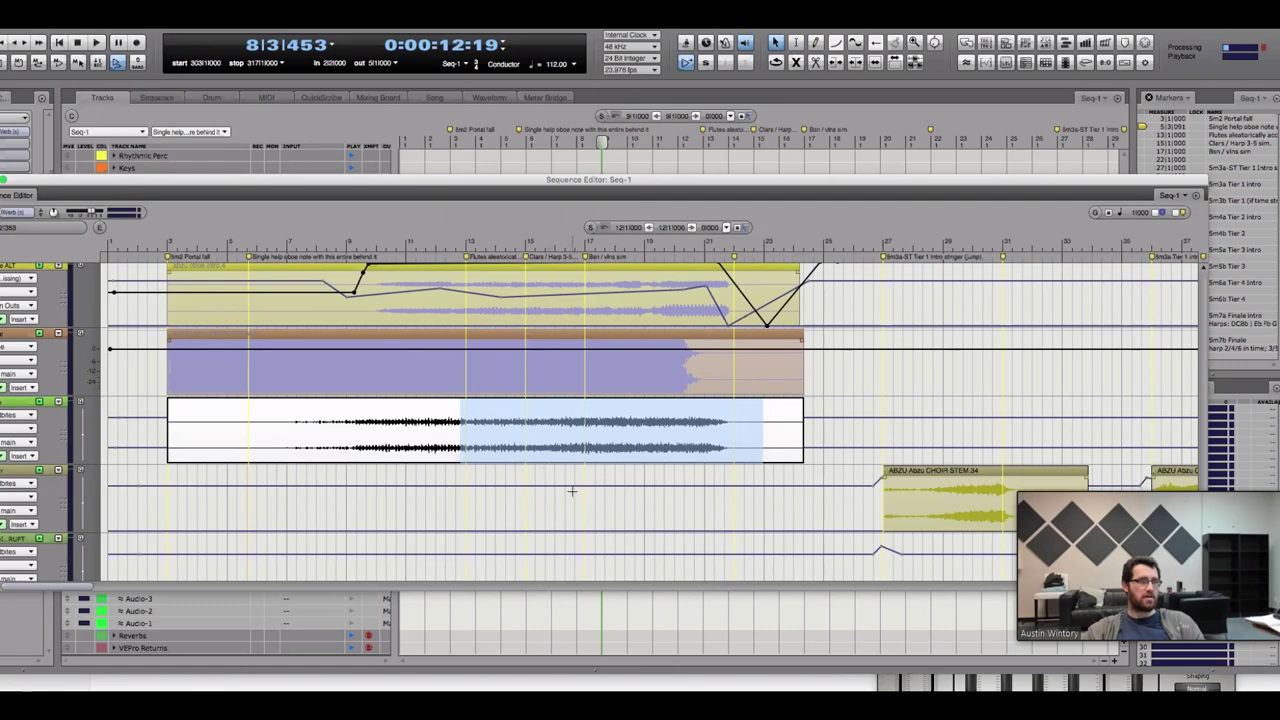
click(575, 473)
scroll(500, 420, up, 2)
Highlight the Oboe stem from measure 13 and the Oboe ALT intro clip up to about measure 22, and clear the clip selection
click(349, 410)
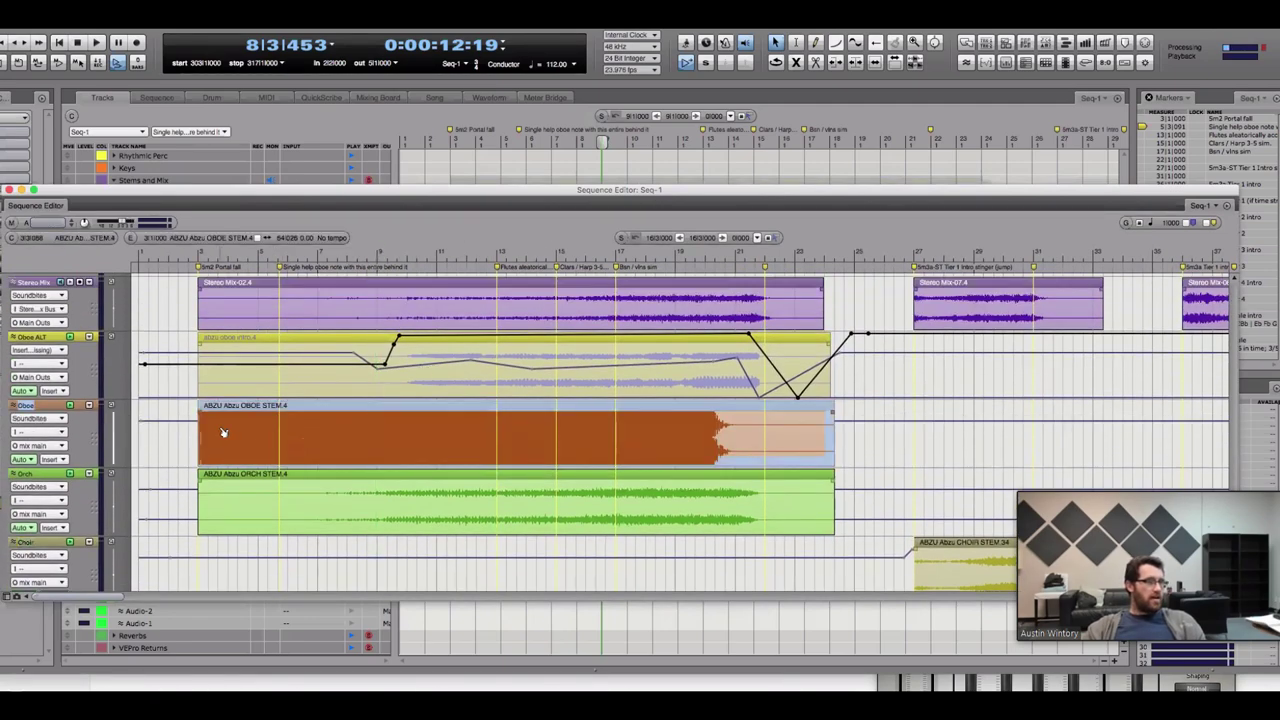
click(280, 433)
drag(496, 430, 692, 423)
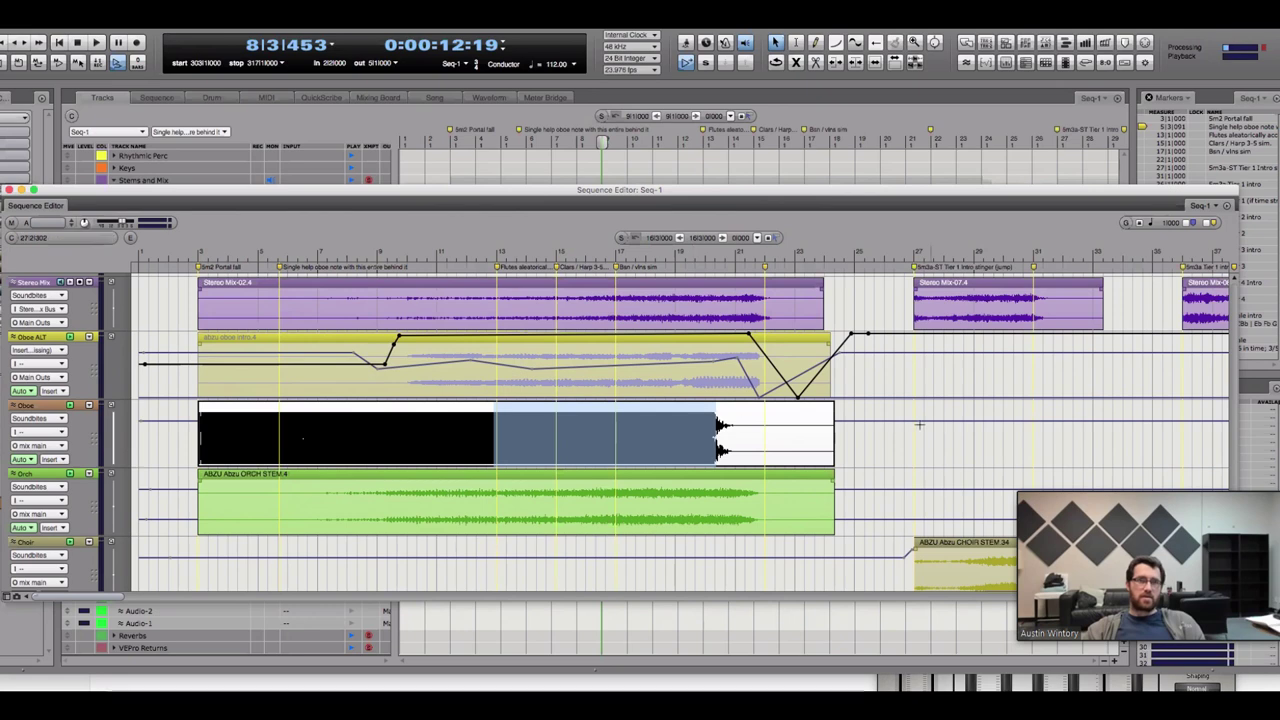
click(694, 362)
click(498, 352)
drag(543, 354, 765, 370)
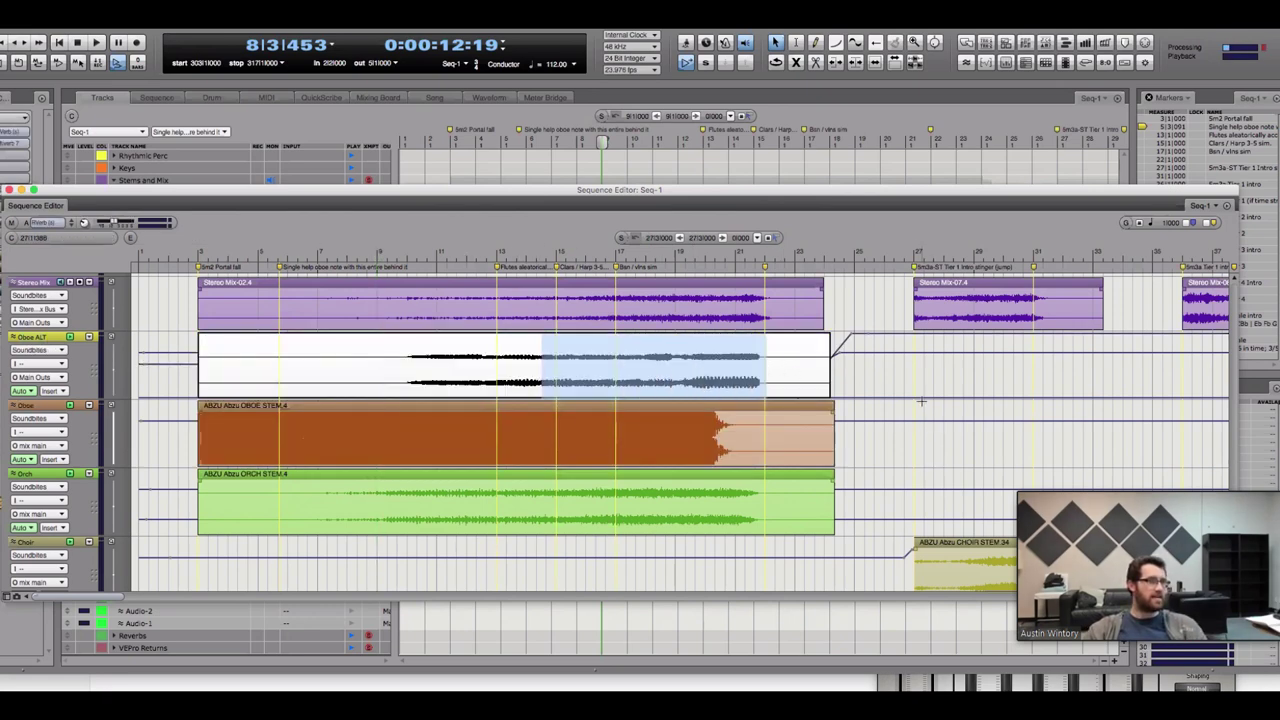
click(376, 366)
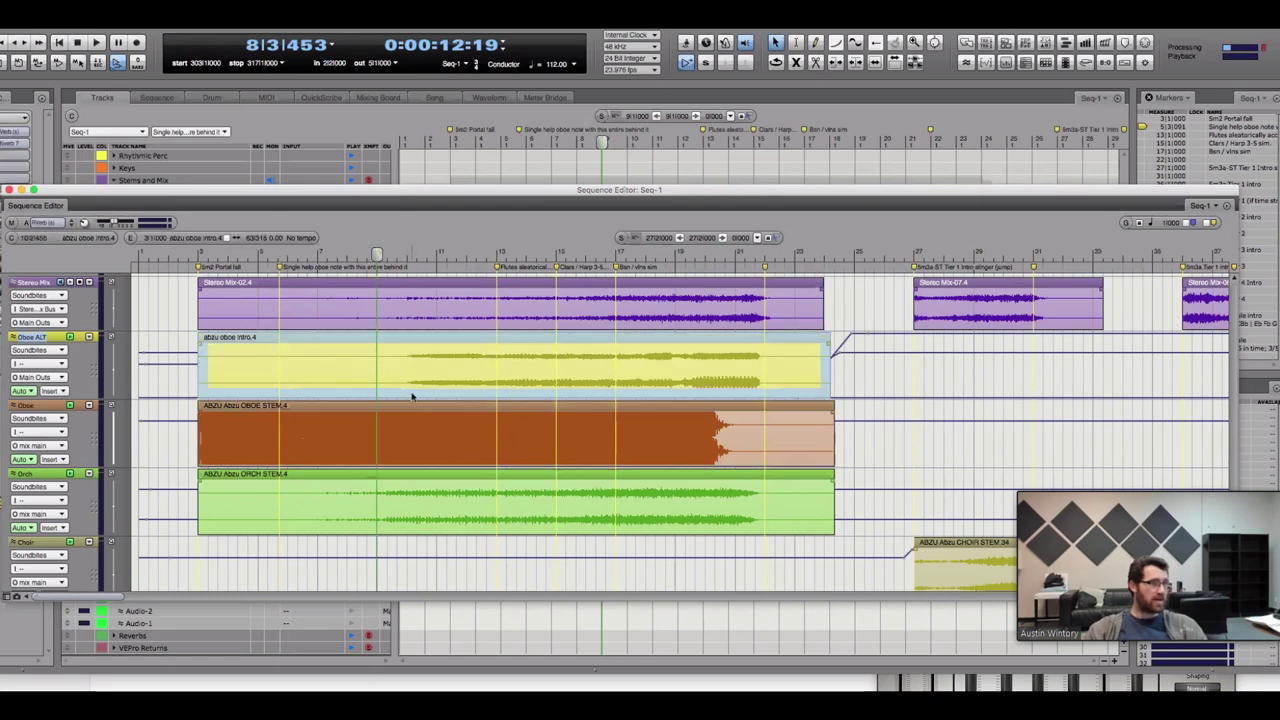
click(480, 434)
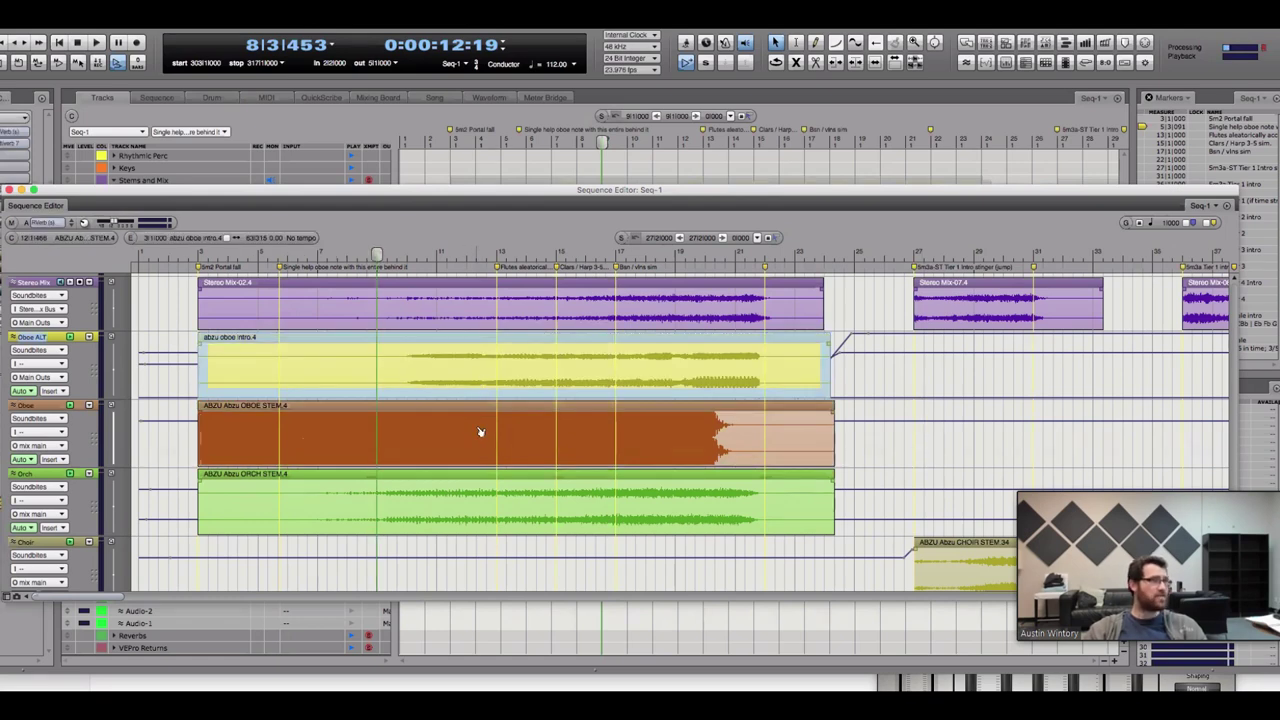
click(920, 451)
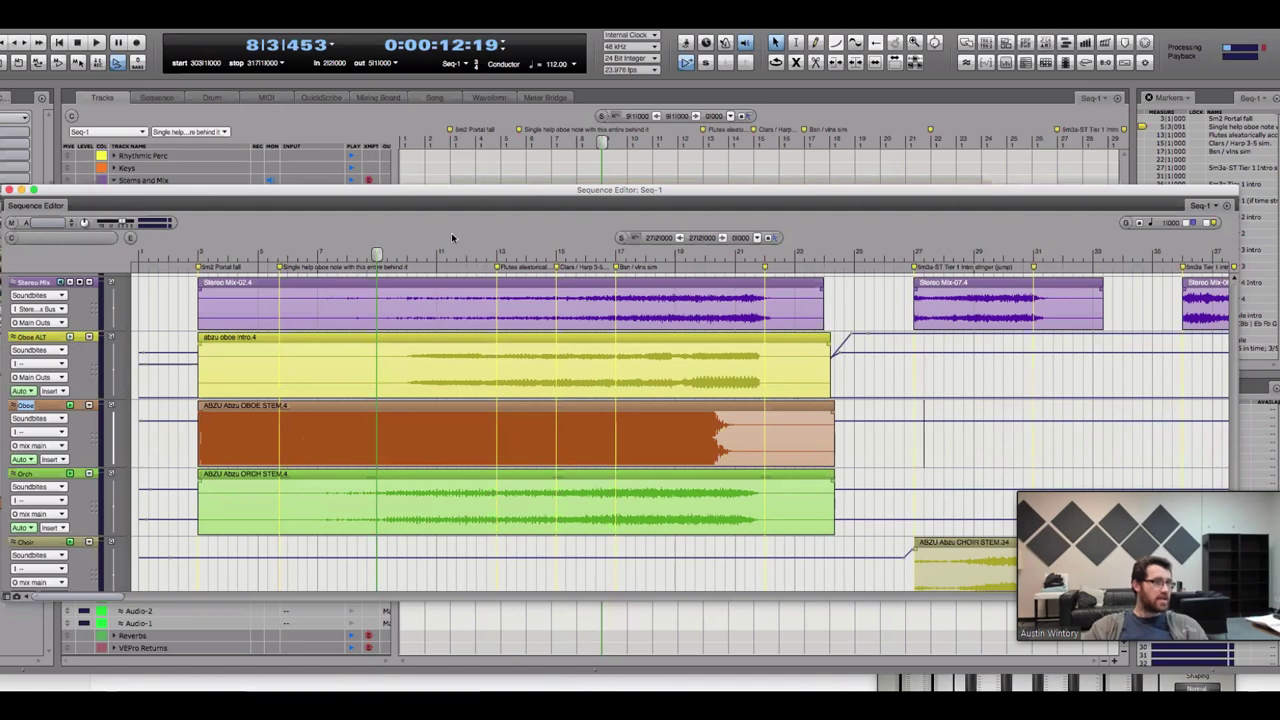
Audition the cue from about measure 9 to 22 while examining the stem tracks from Harps down to Print and Aux-1
key(space)
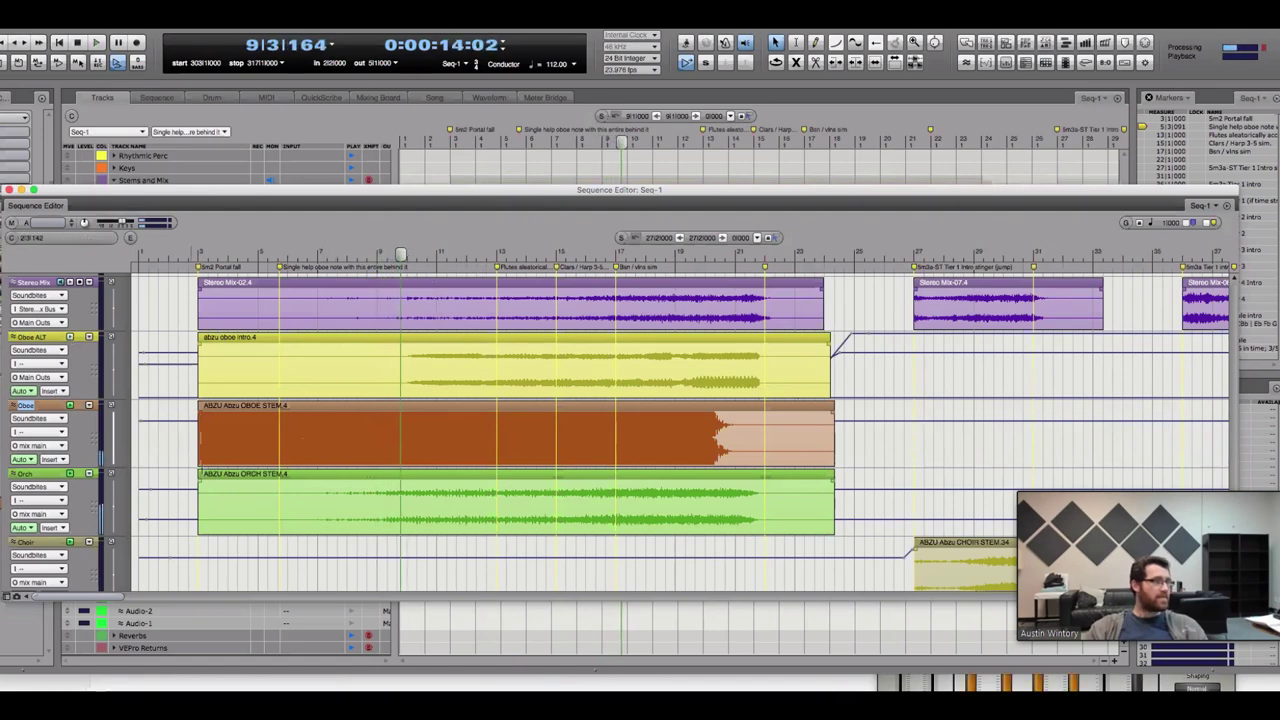
scroll(192, 479, down, 10)
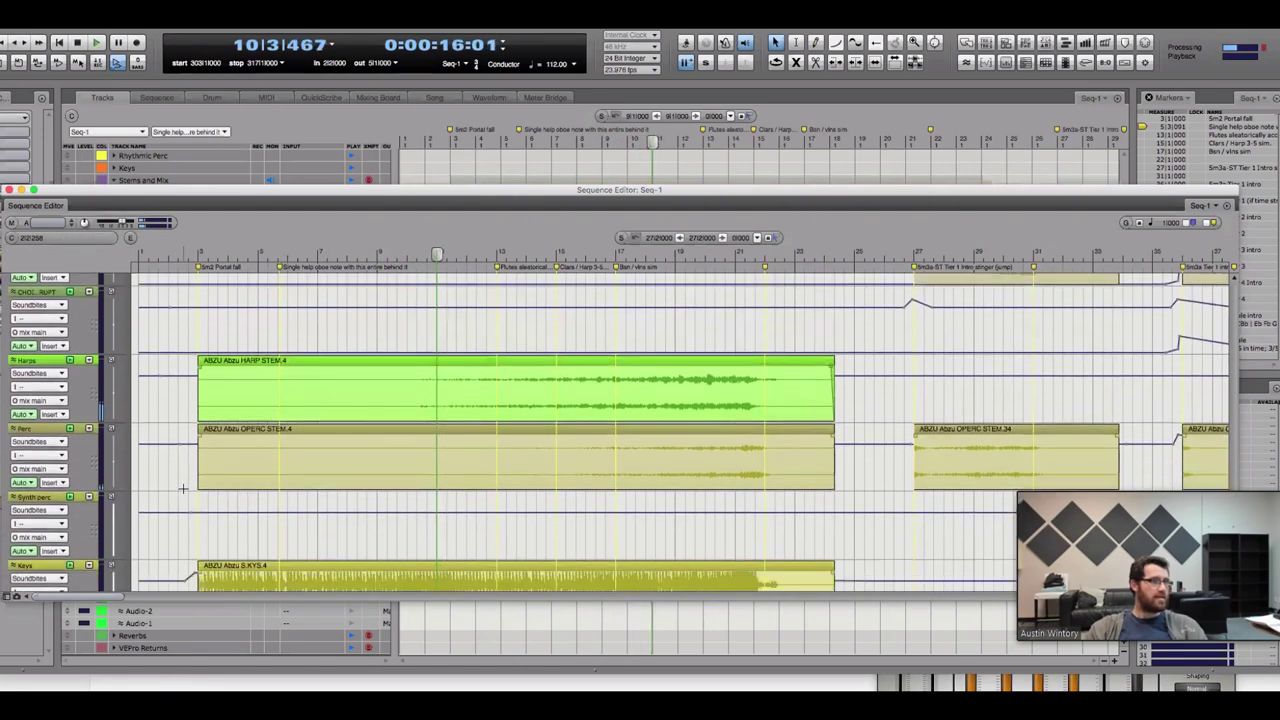
scroll(186, 484, down, 5)
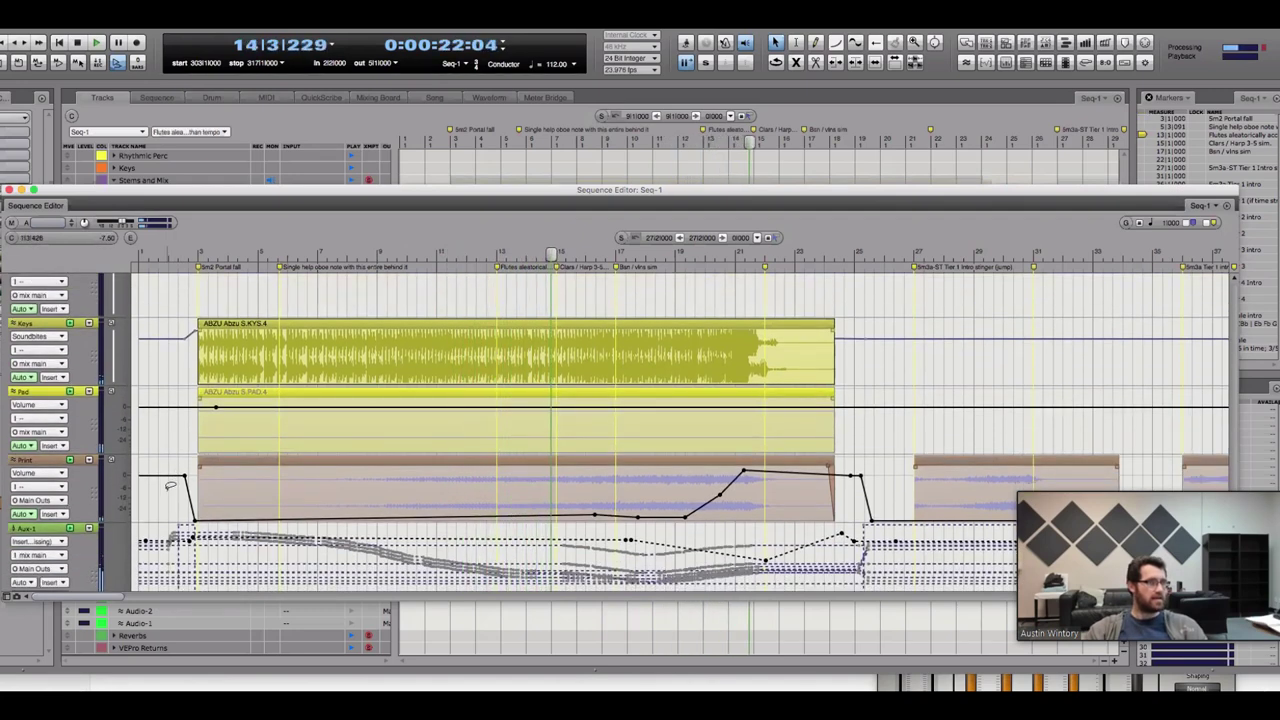
scroll(305, 312, down, 1)
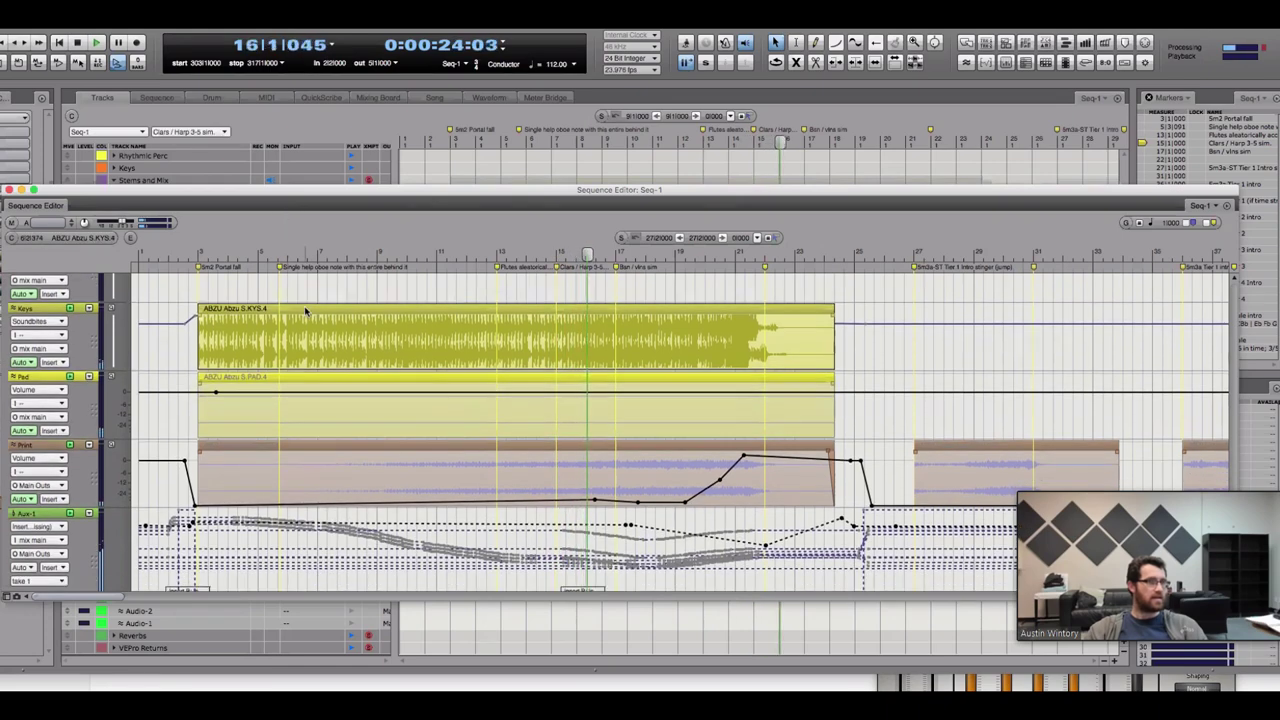
scroll(305, 312, down, 1)
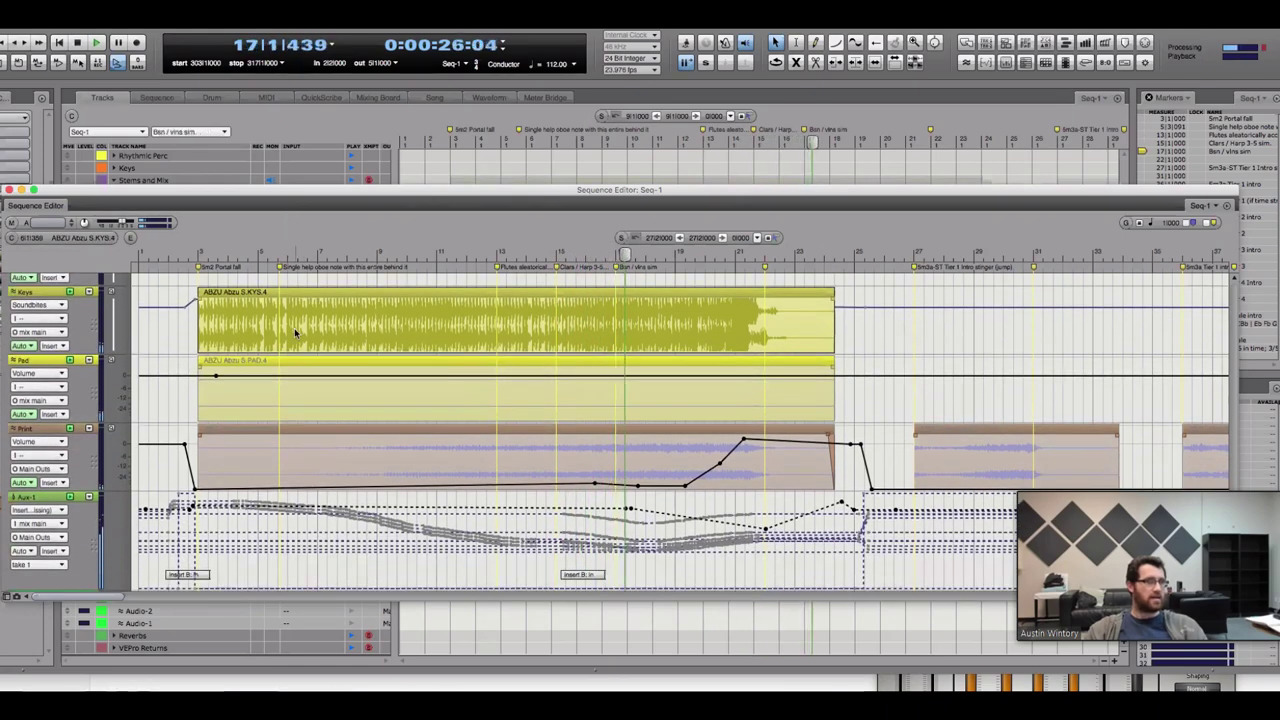
scroll(294, 328, down, 1)
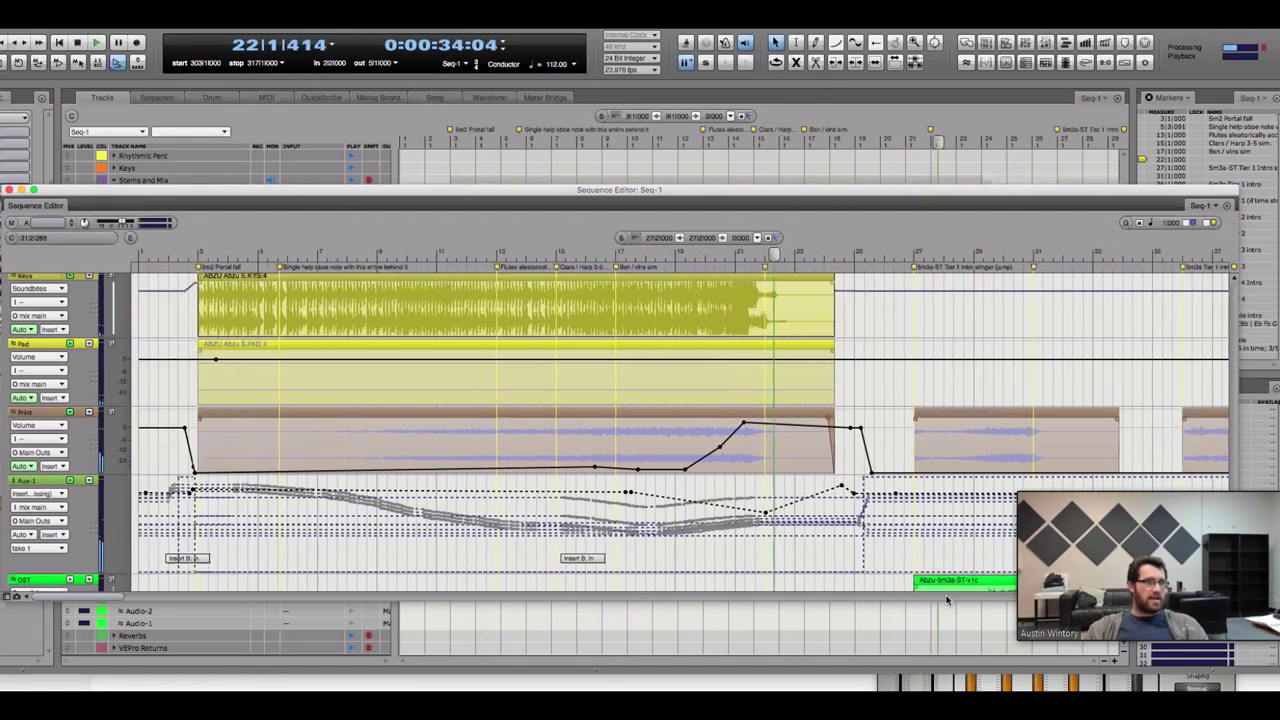
key(space)
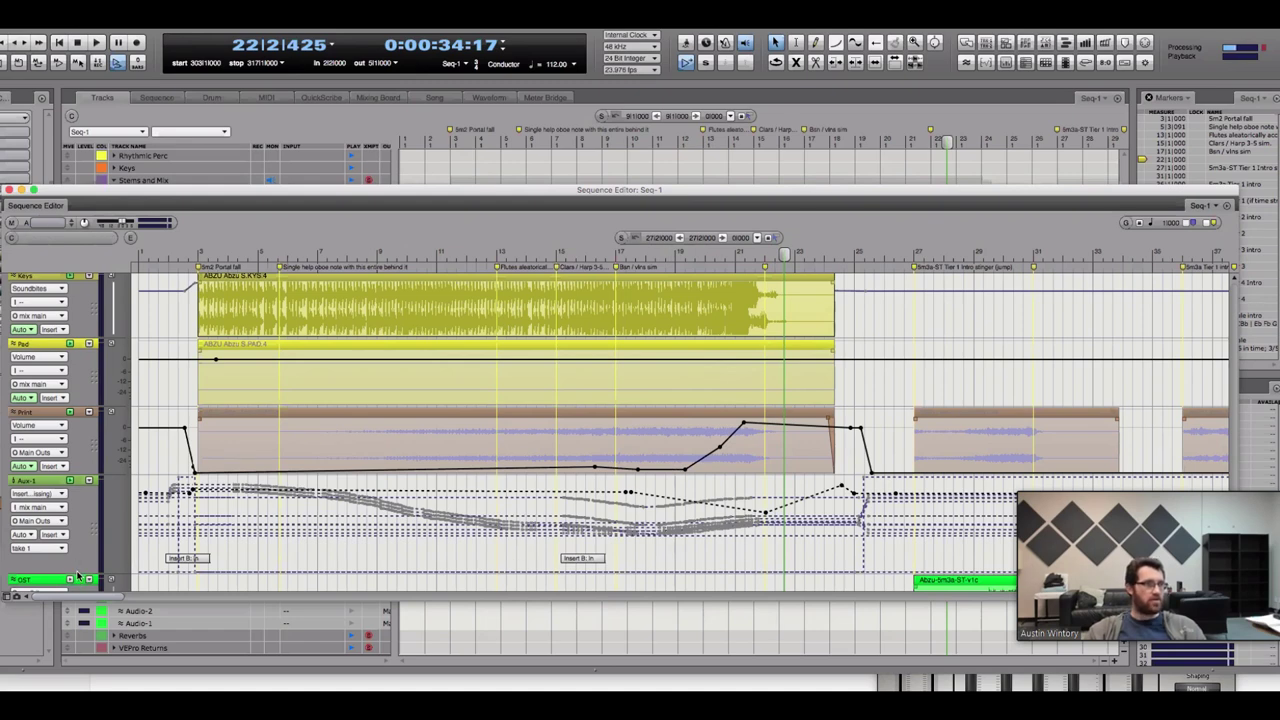
Examine the Aux-1 and OST lanes, place the playhead just before measure 27, and close the Sequence Editor
scroll(77, 577, down, 2)
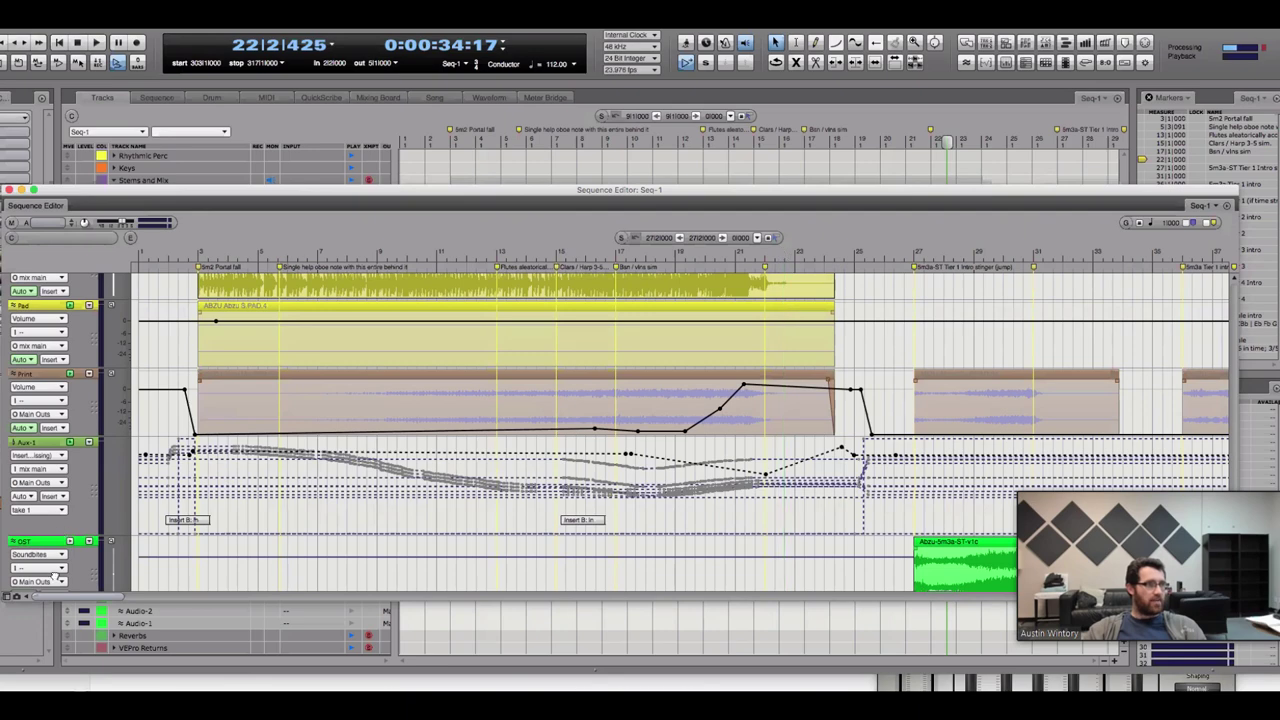
scroll(258, 545, down, 3)
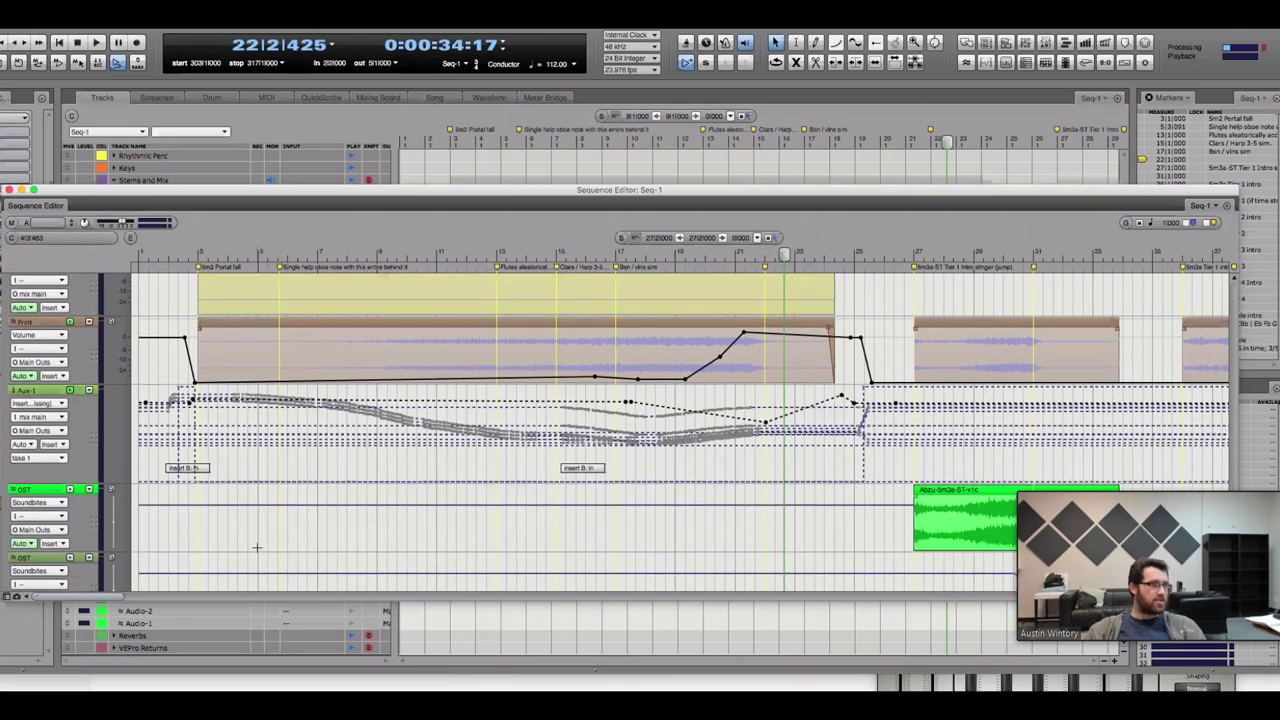
scroll(612, 448, up, 3)
scroll(612, 448, up, 4)
scroll(700, 510, right, 5)
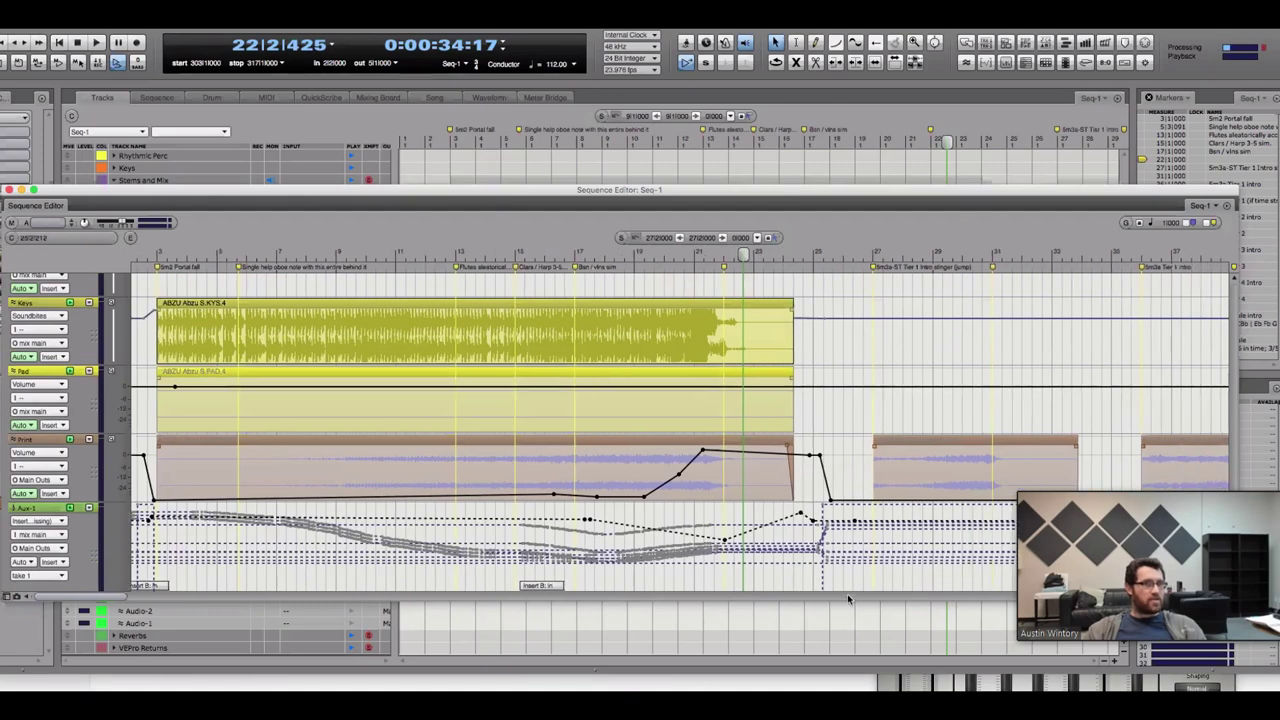
scroll(554, 415, up, 1)
scroll(554, 415, up, 10)
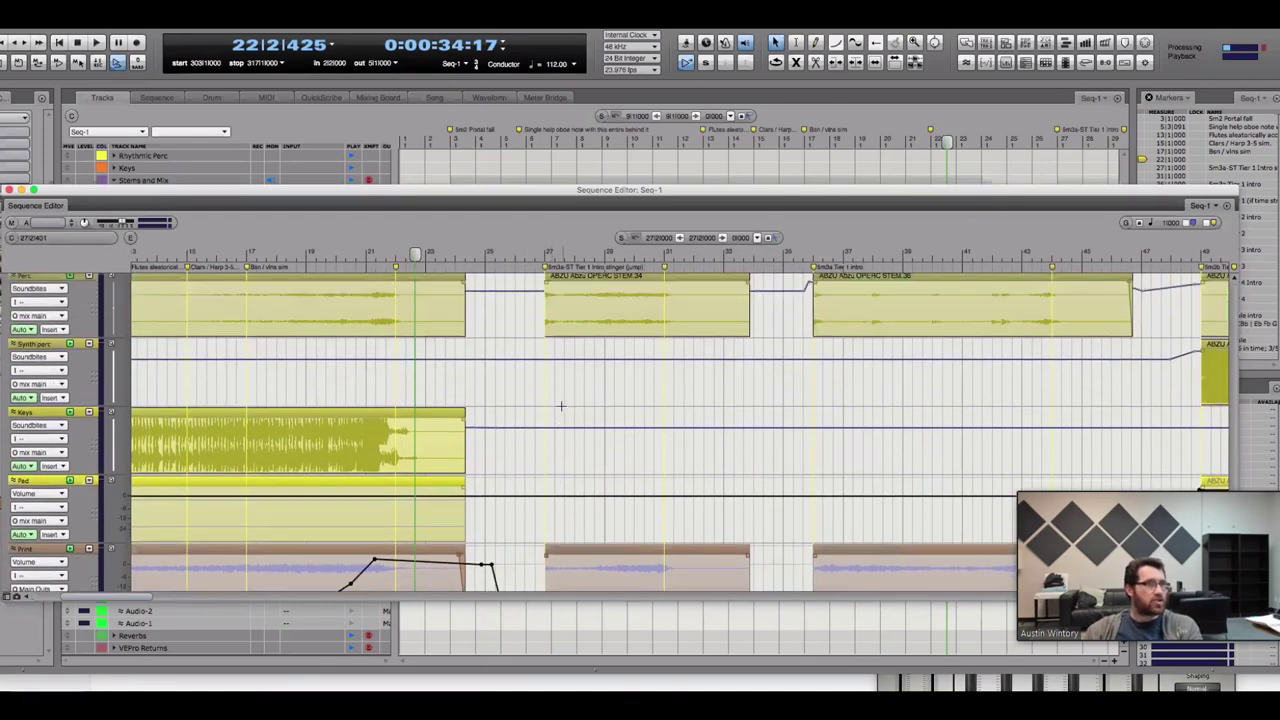
click(533, 251)
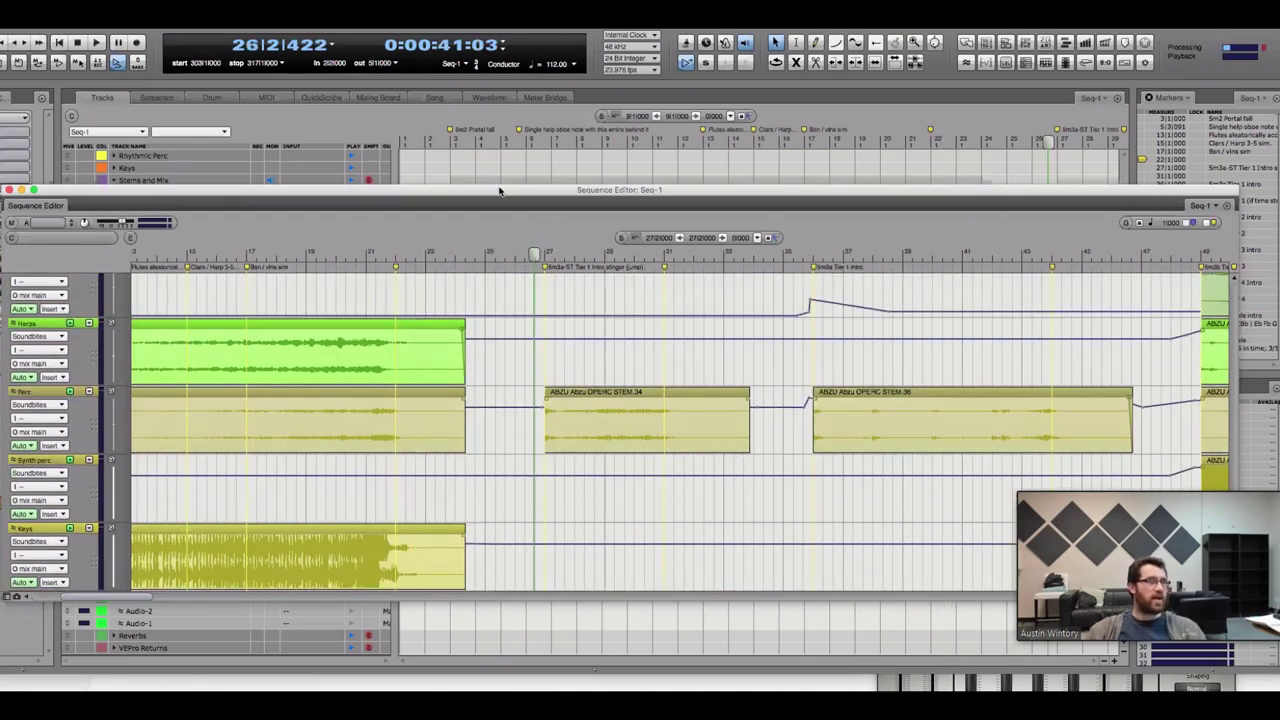
drag(500, 190, 520, 226)
key(super+w)
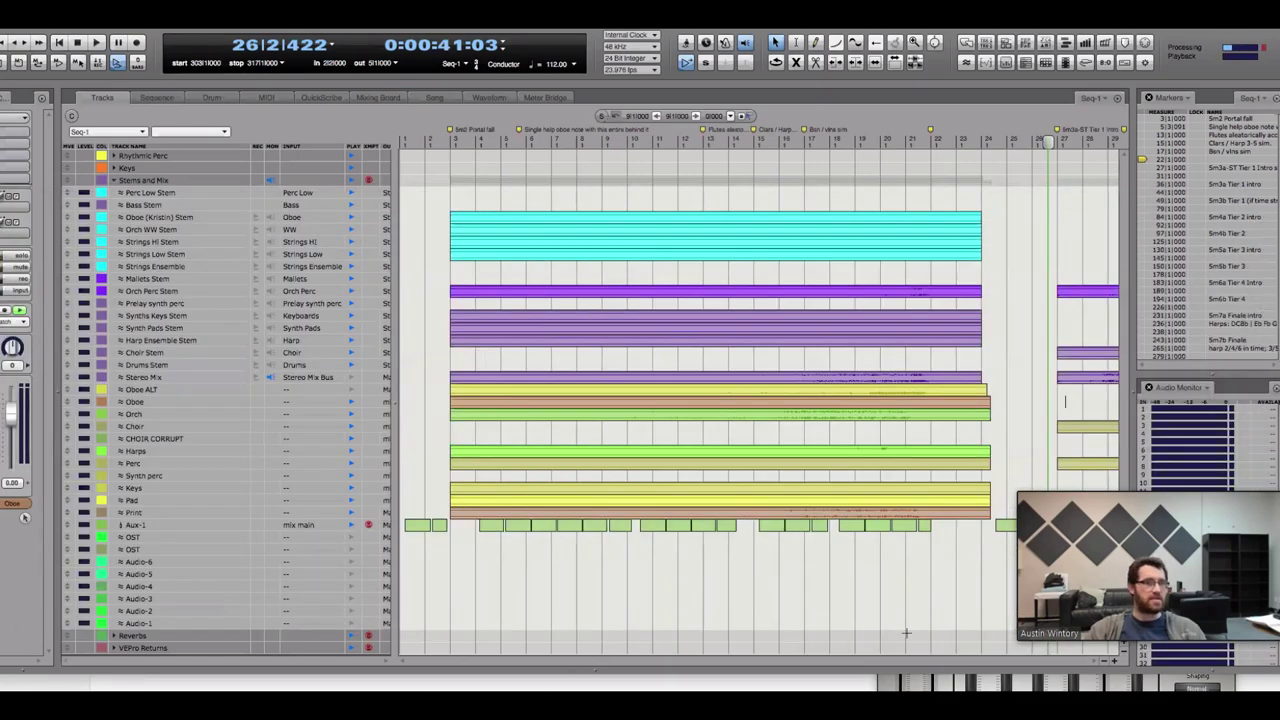
Audition the 5m3a-ST Tier 1 Intro stinger from just before measure 27 in the tracks overview
scroll(904, 650, right, 5)
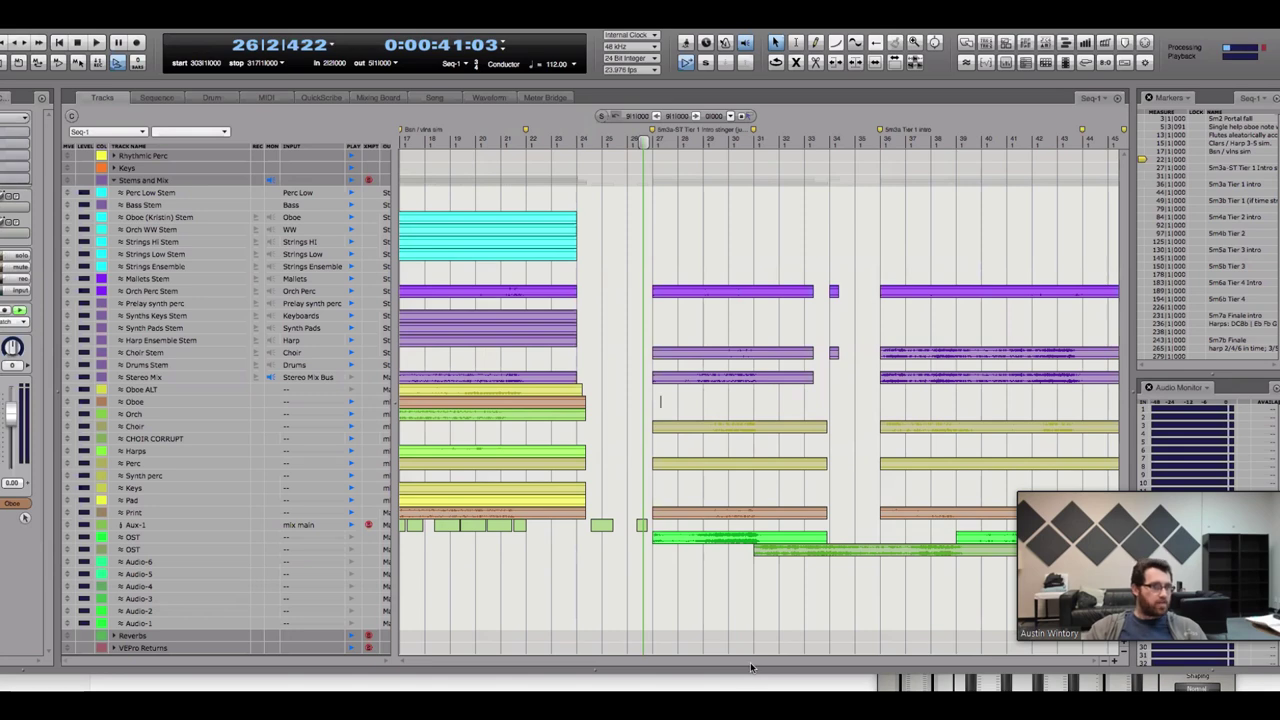
scroll(750, 662, right, 4)
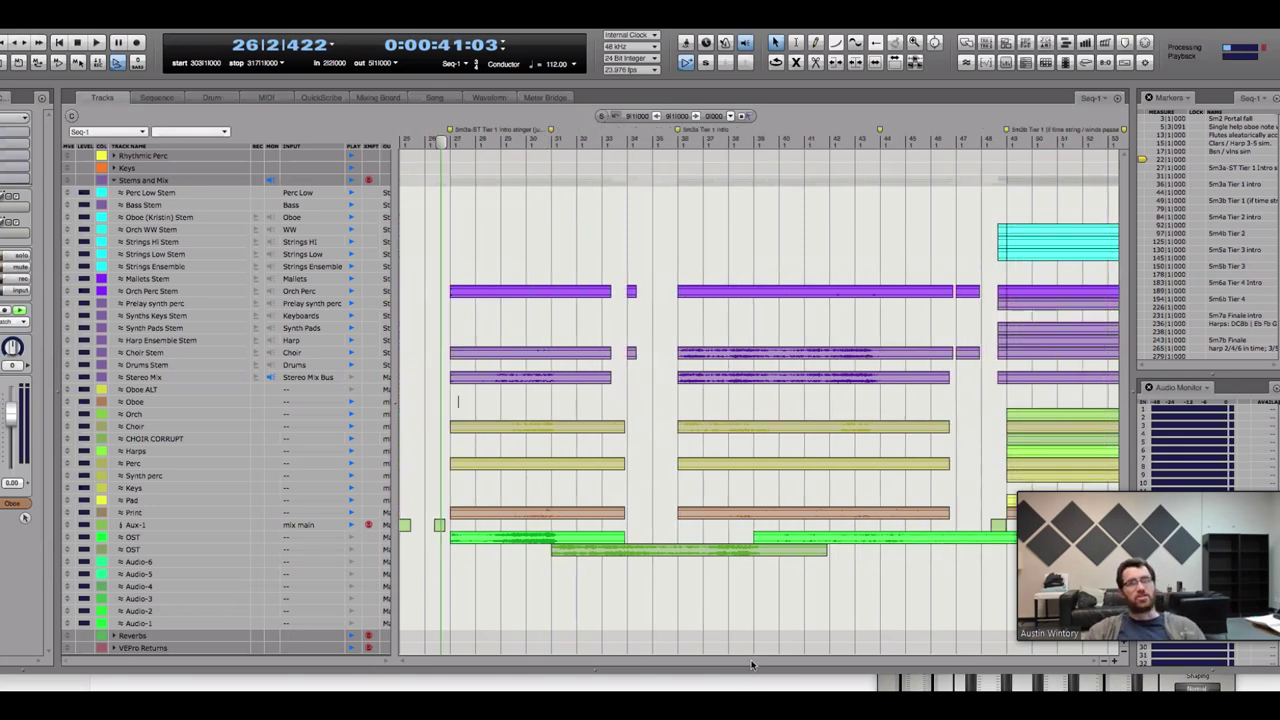
key(space)
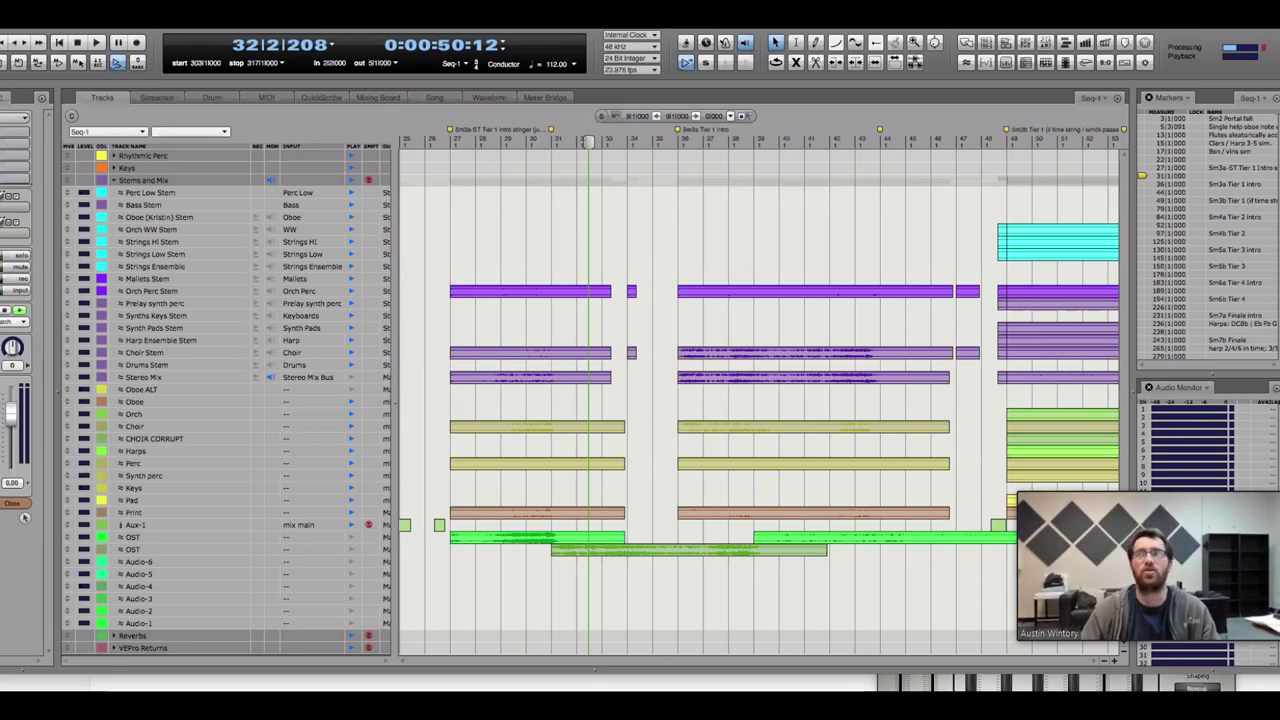
Open the MIDI Editor, reposition and shorten its window, and show the stinger's notes around measure 27
key(shift+g)
drag(915, 40, 785, 38)
drag(1274, 688, 1262, 378)
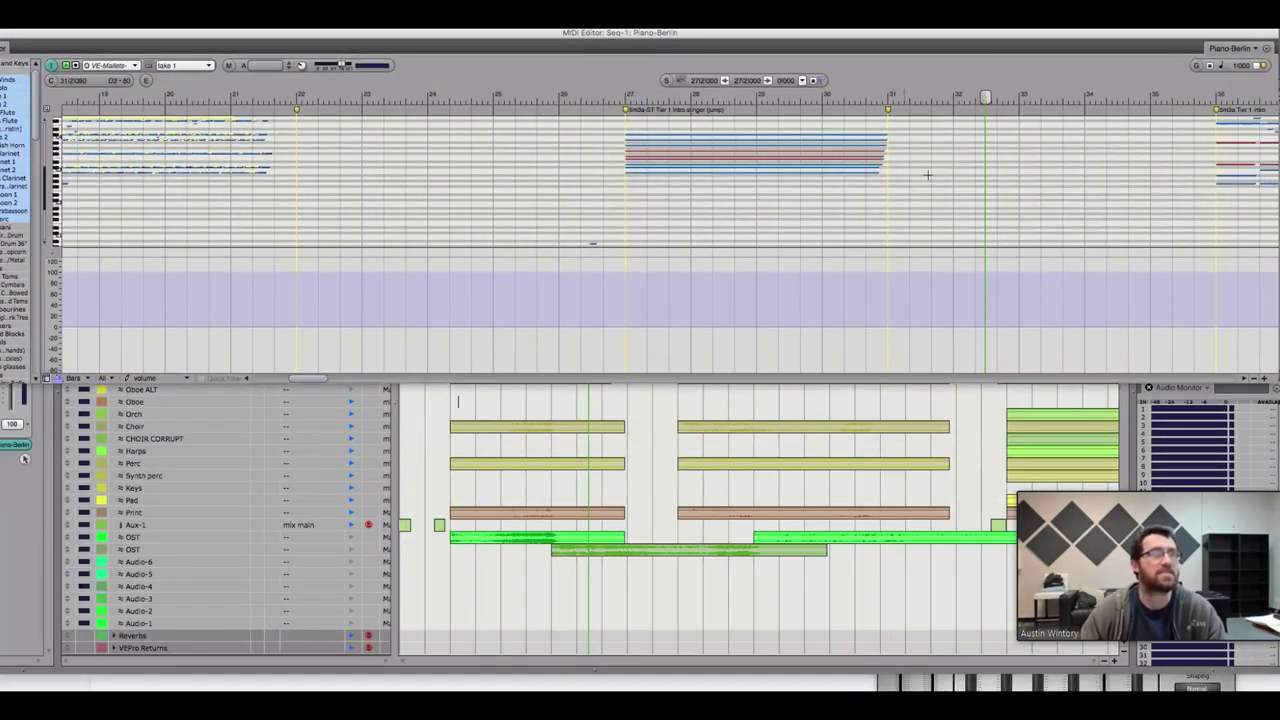
scroll(429, 251, up, 3)
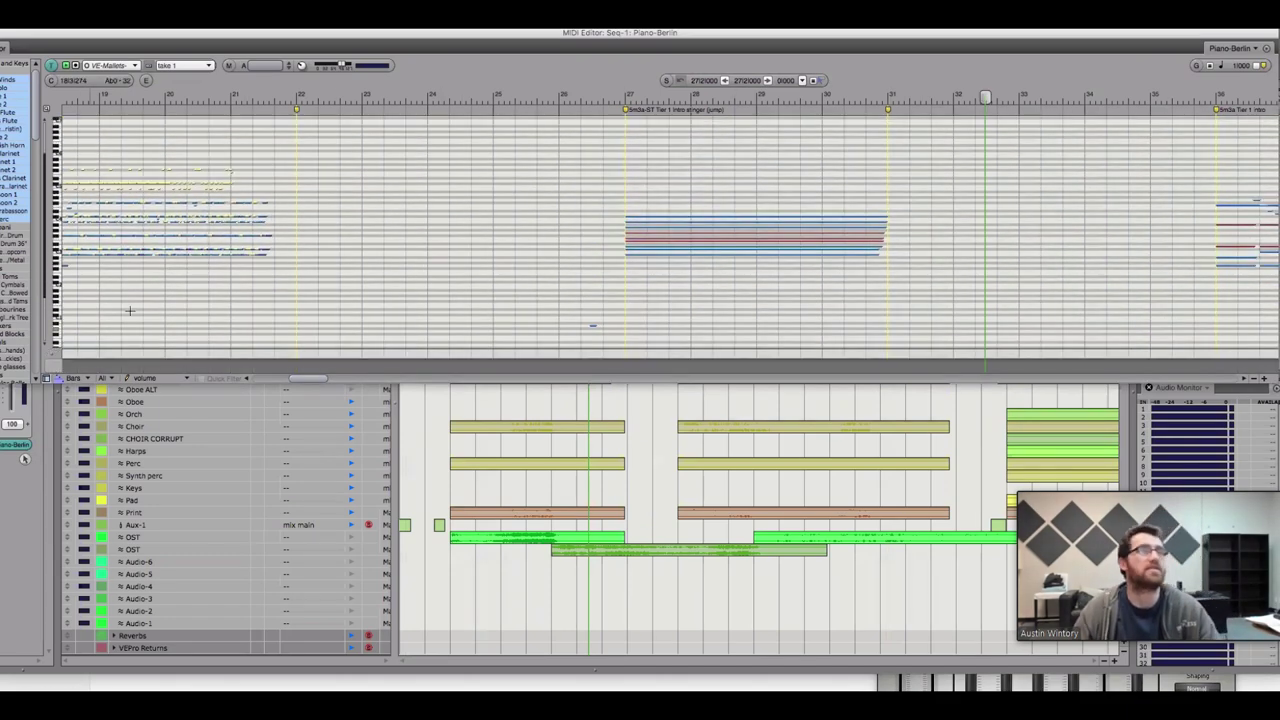
Audition the stinger's MIDI notes from just before measure 27, and return to the Audio-5 track in the tracks overview
click(598, 96)
key(space)
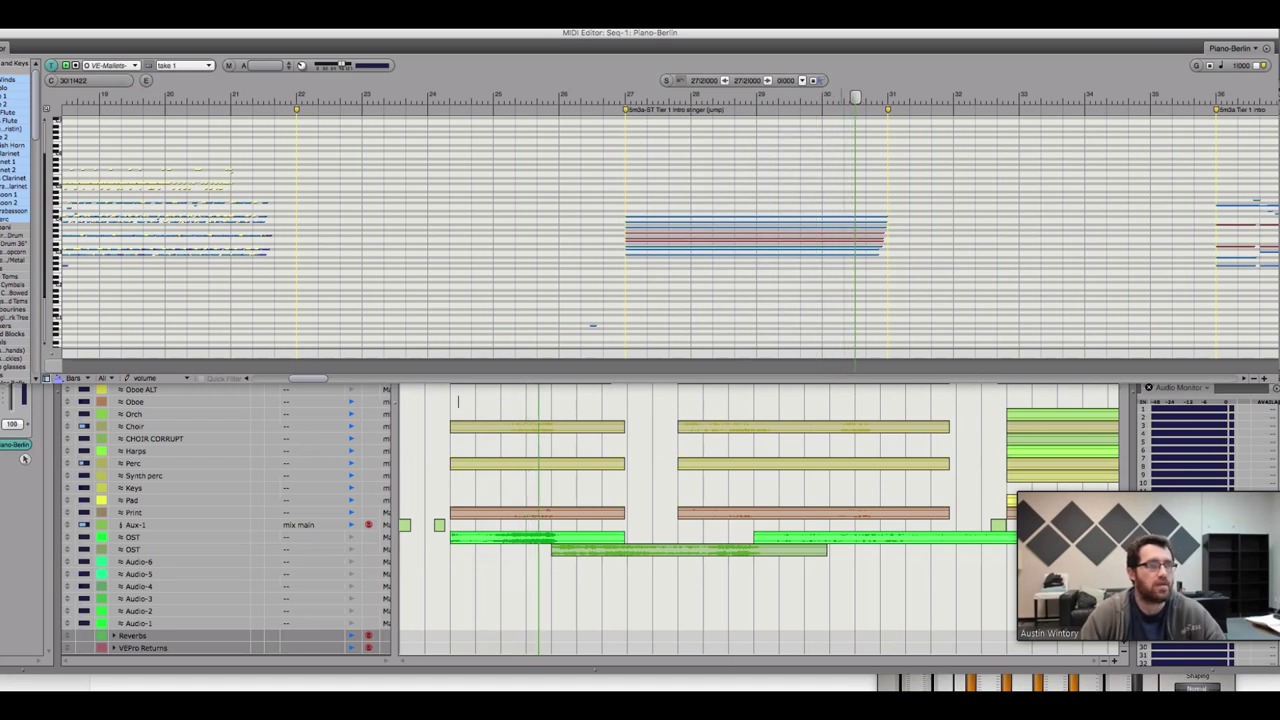
click(921, 571)
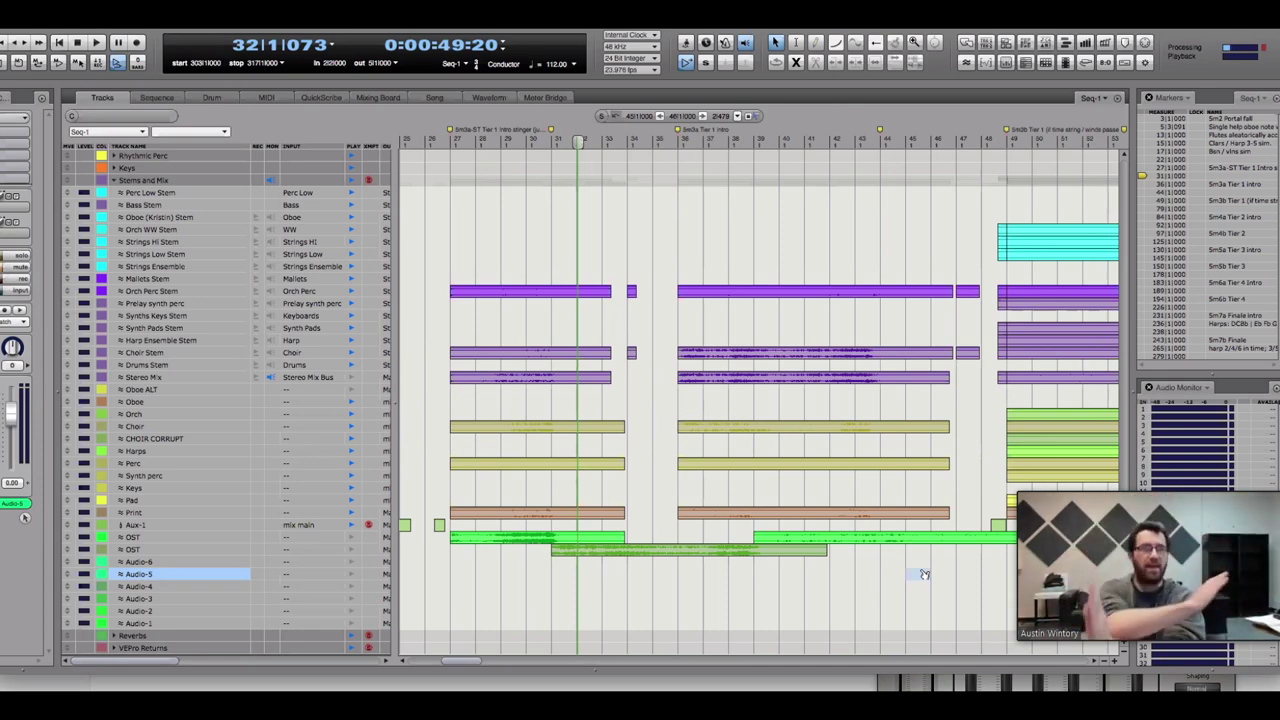
Place the playhead just before measure 36 and audition the 5m3a Tier 1 Intro cue in the tracks overview
scroll(690, 662, right, 3)
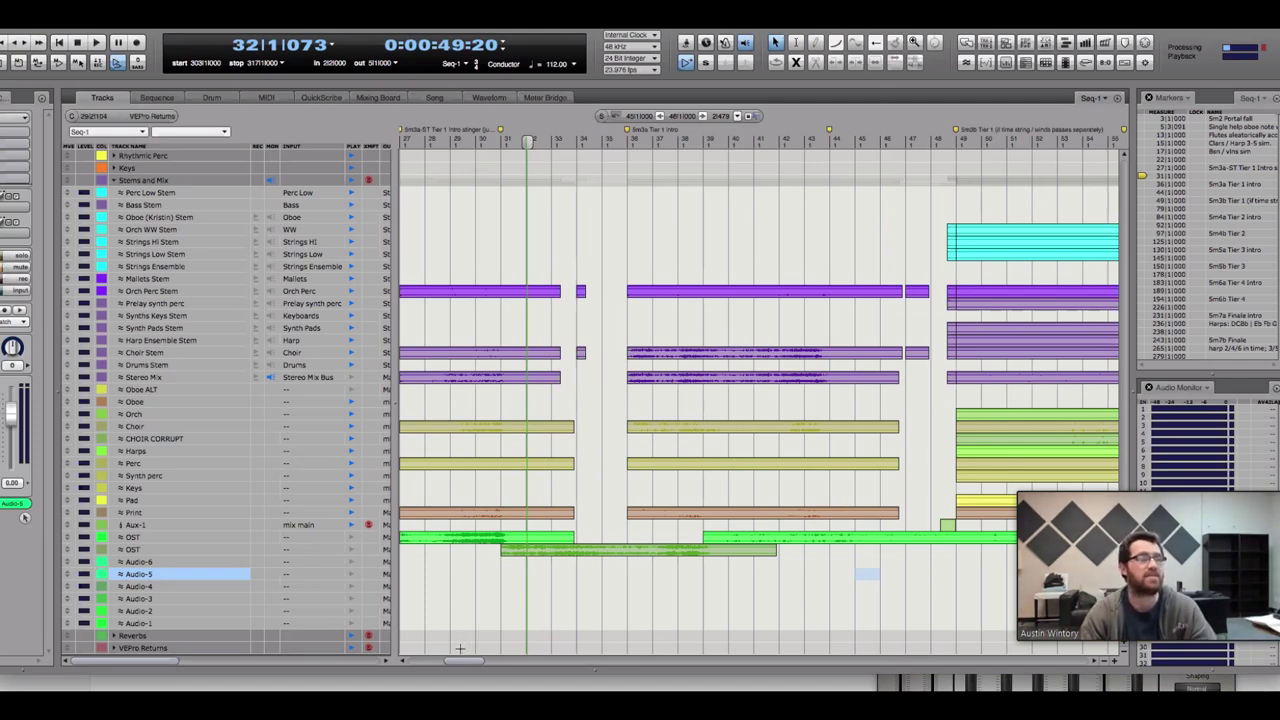
scroll(462, 664, left, 3)
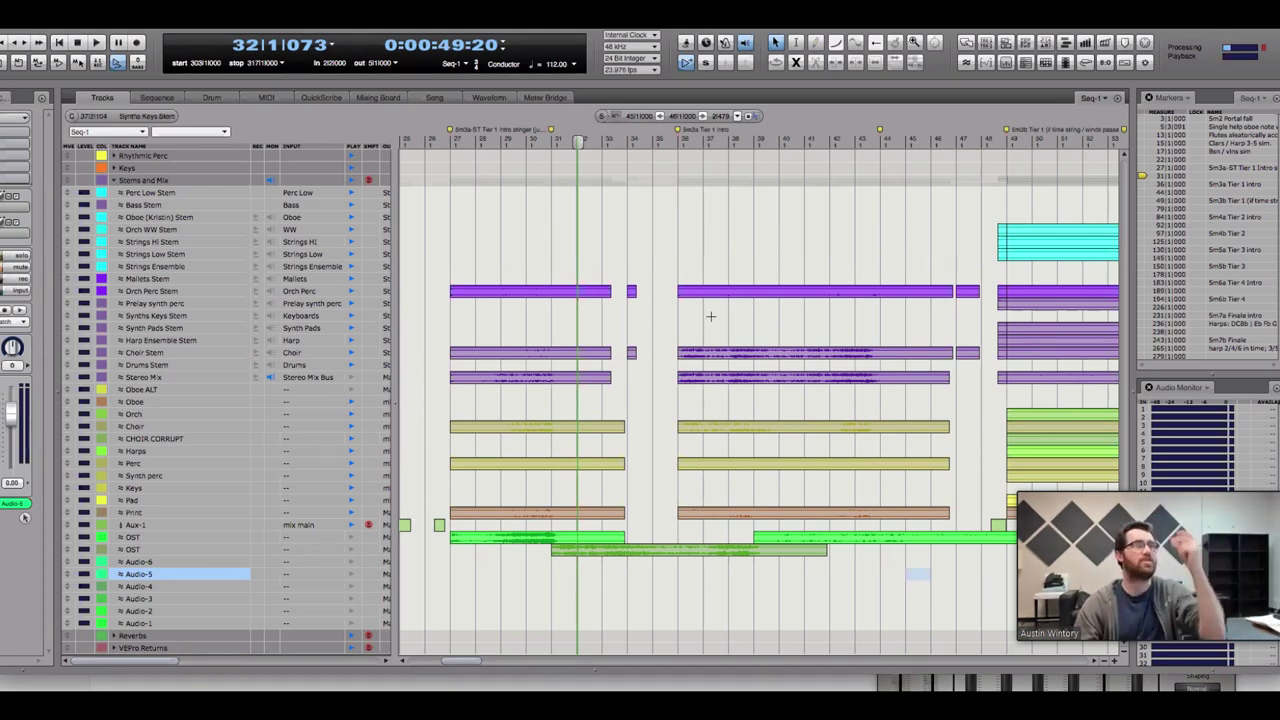
click(668, 140)
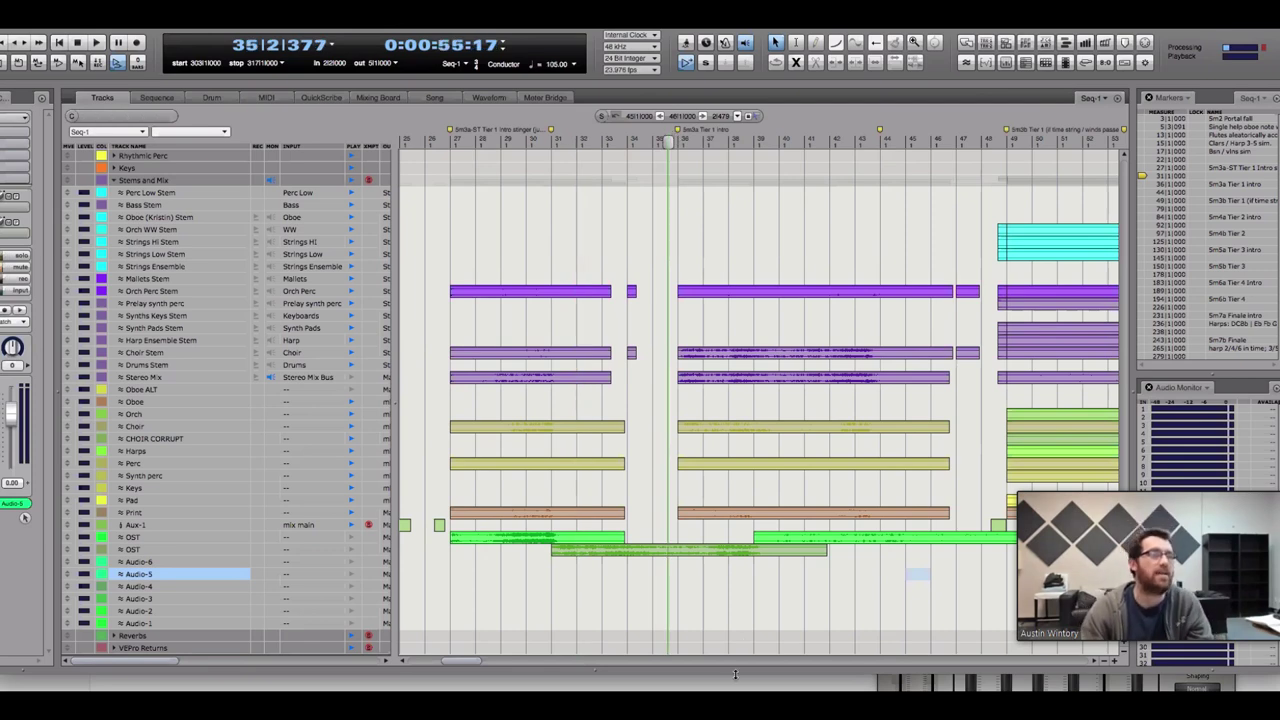
scroll(735, 675, right, 5)
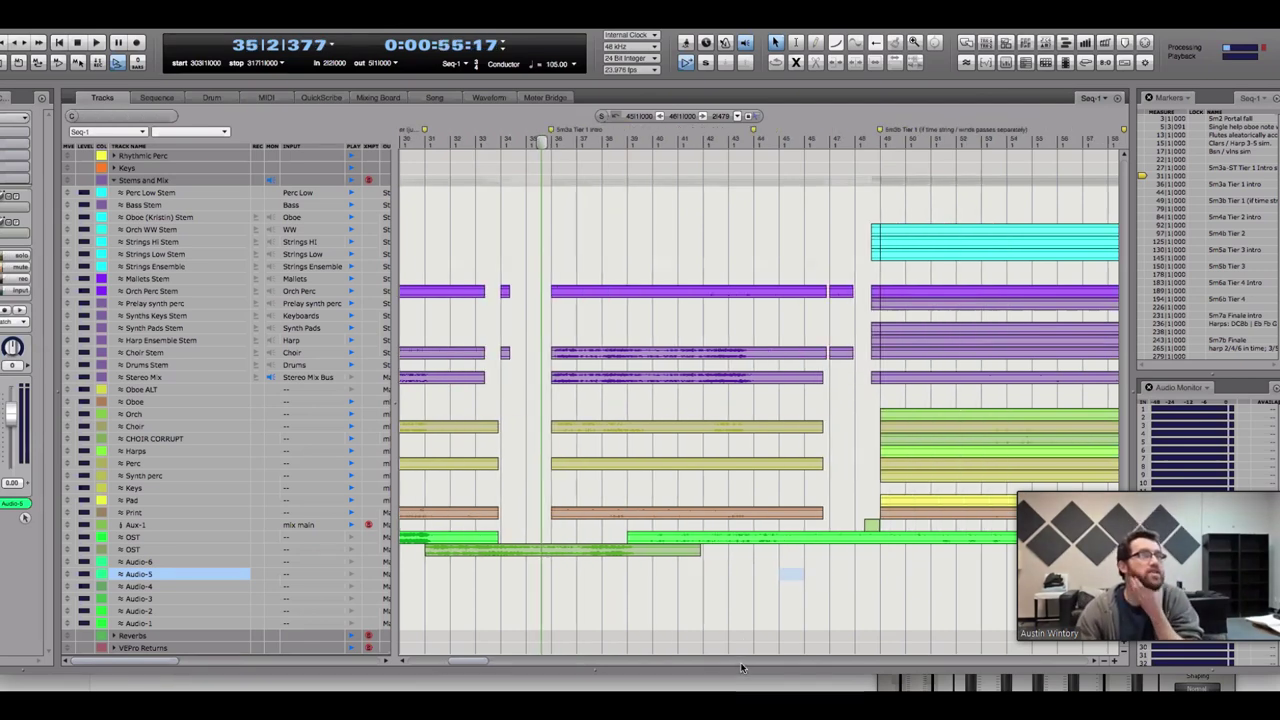
scroll(740, 668, right, 4)
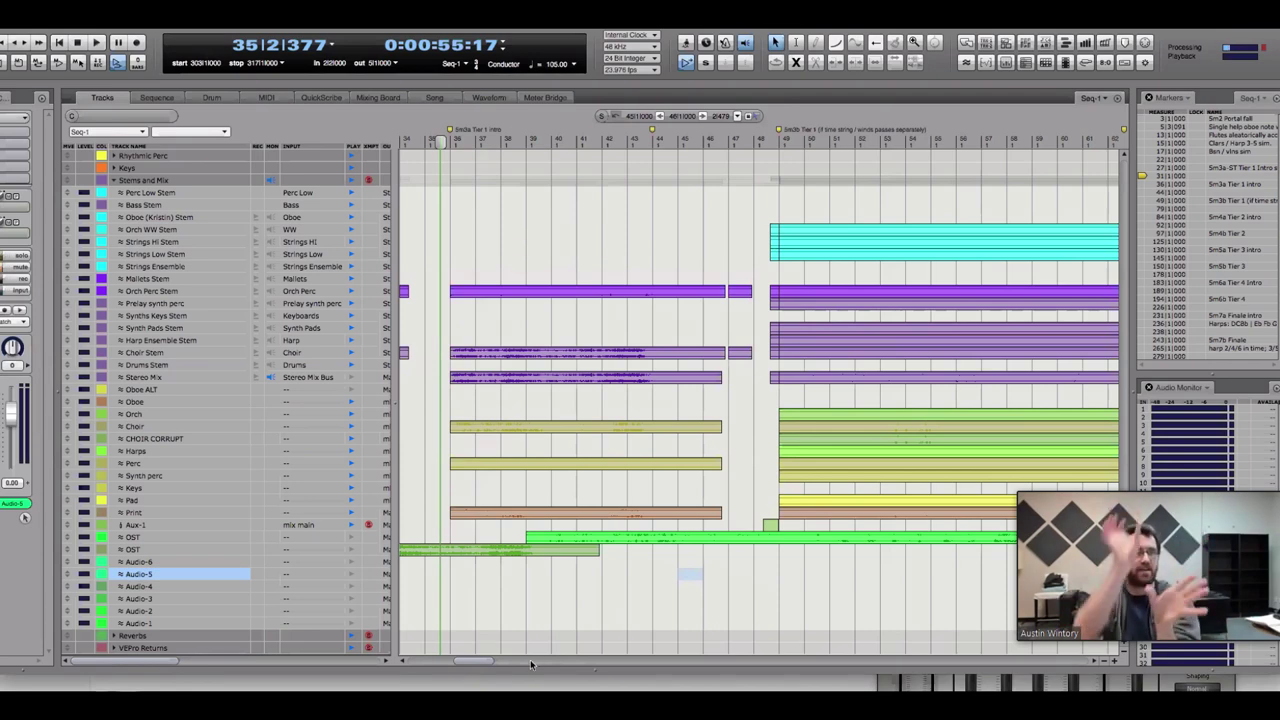
key(space)
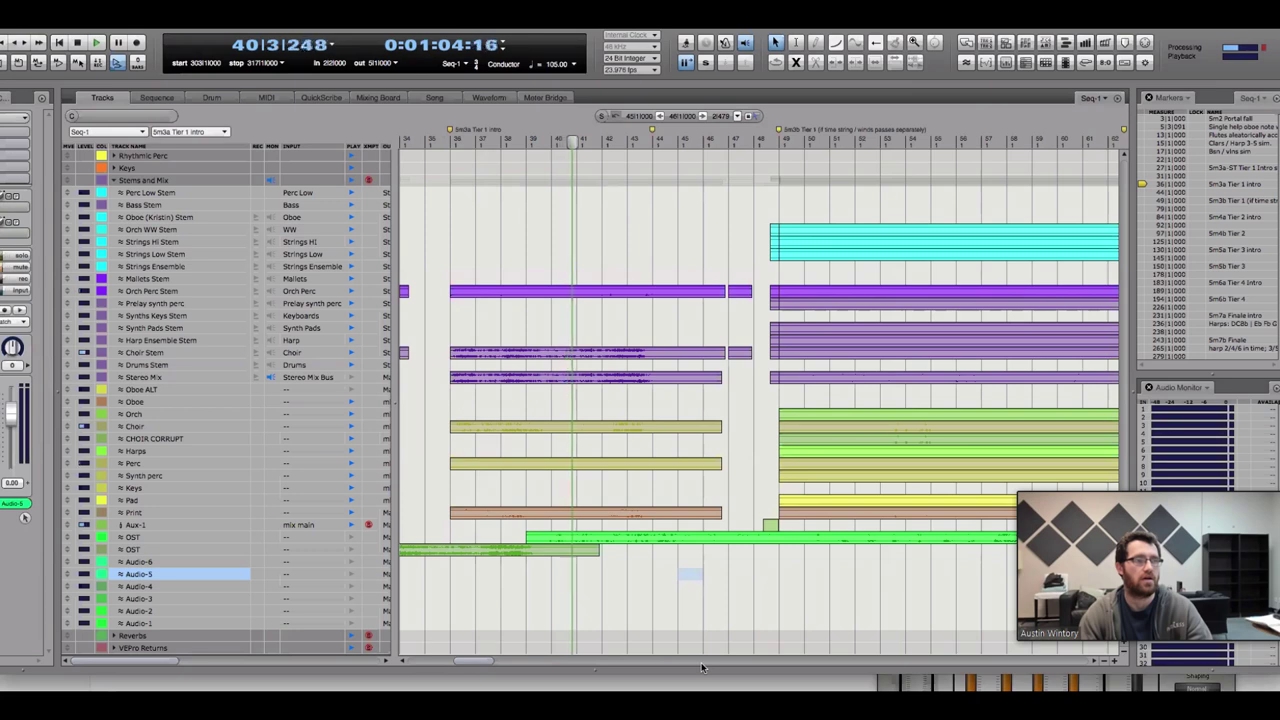
Open the MIDI Editor on the 5m3b Tier 1 notes around measure 49, and reposition and slightly narrow its window
double_click(809, 420)
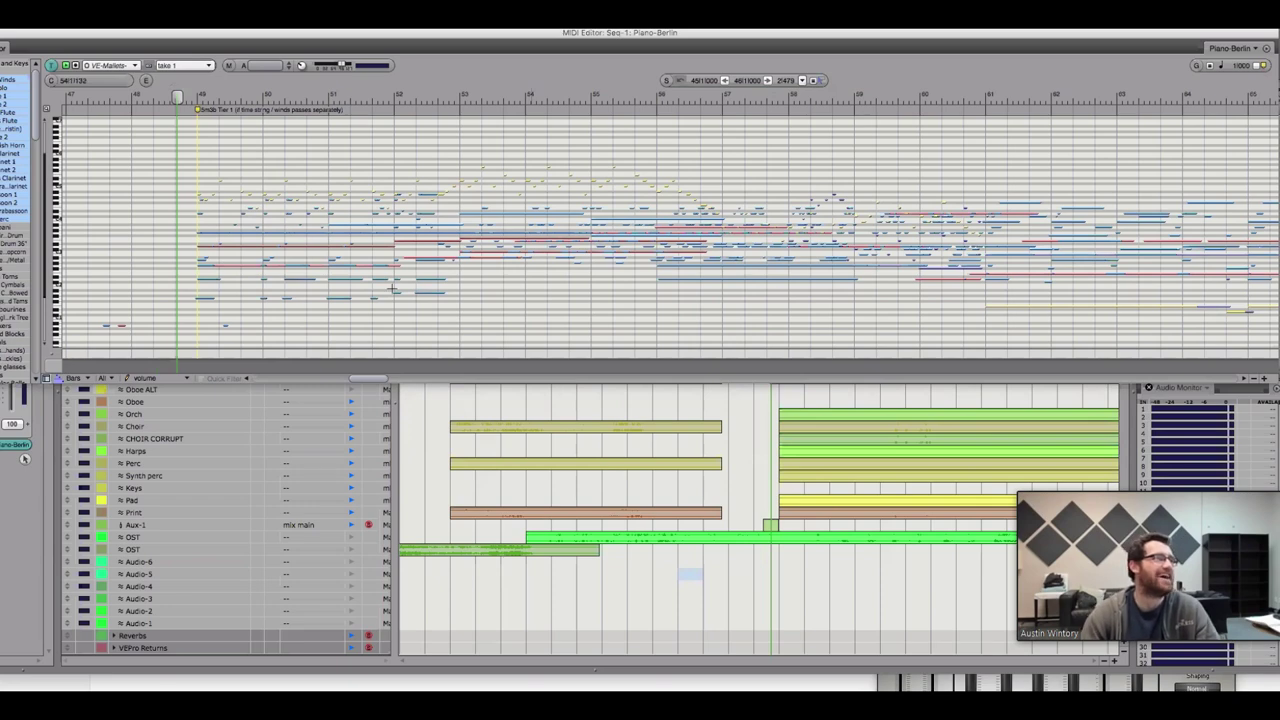
drag(213, 33, 248, 56)
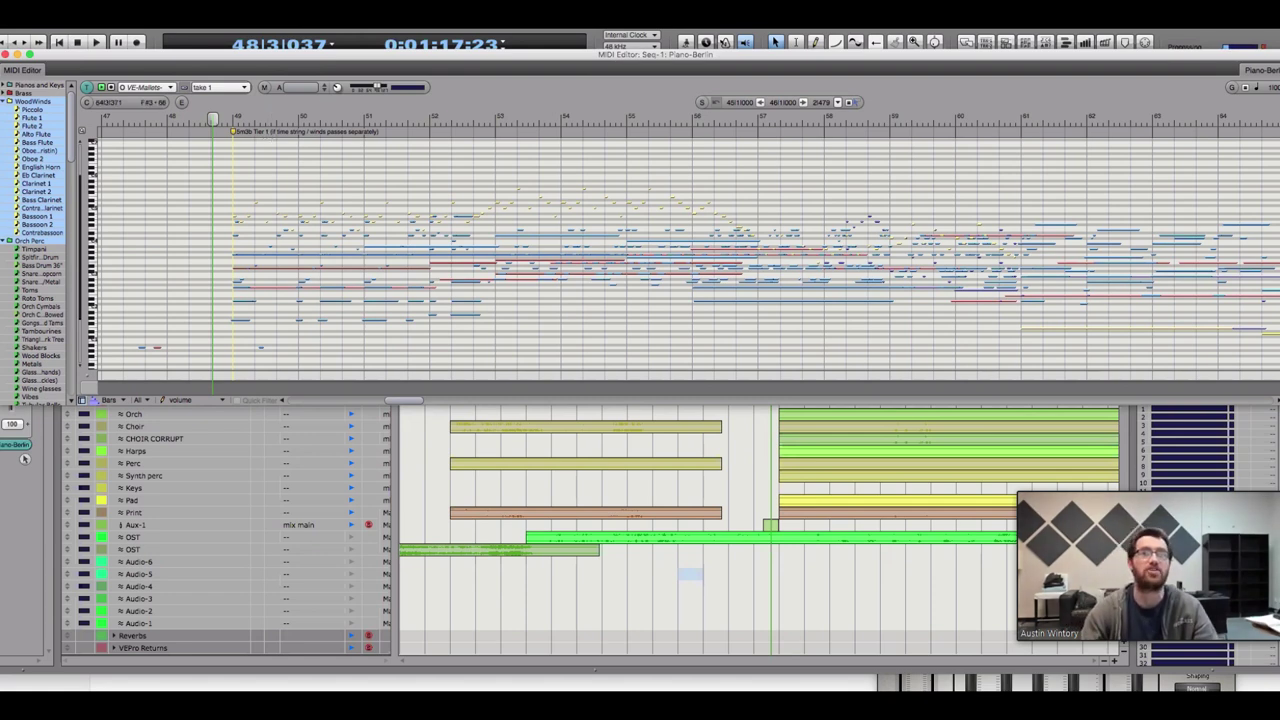
drag(1279, 401, 1268, 399)
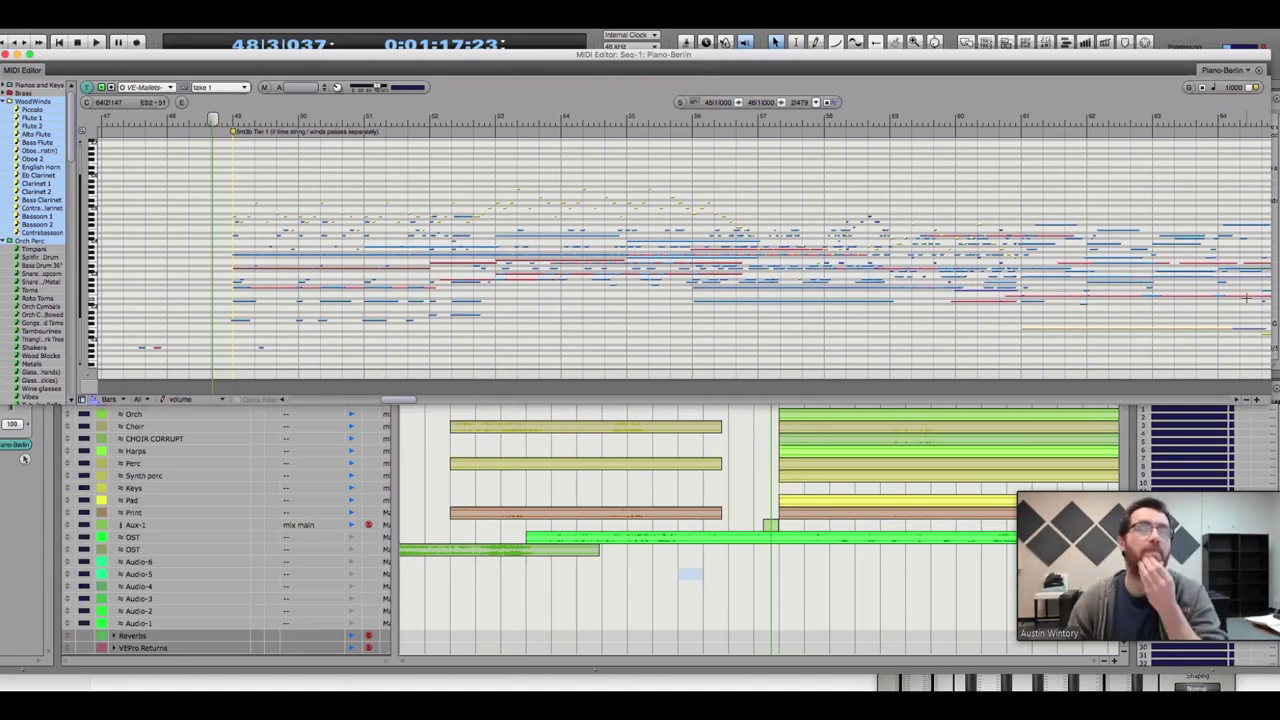
Return to the tracks overview and audition the 5m3b Tier 1 cue from just before measure 49
click(24, 517)
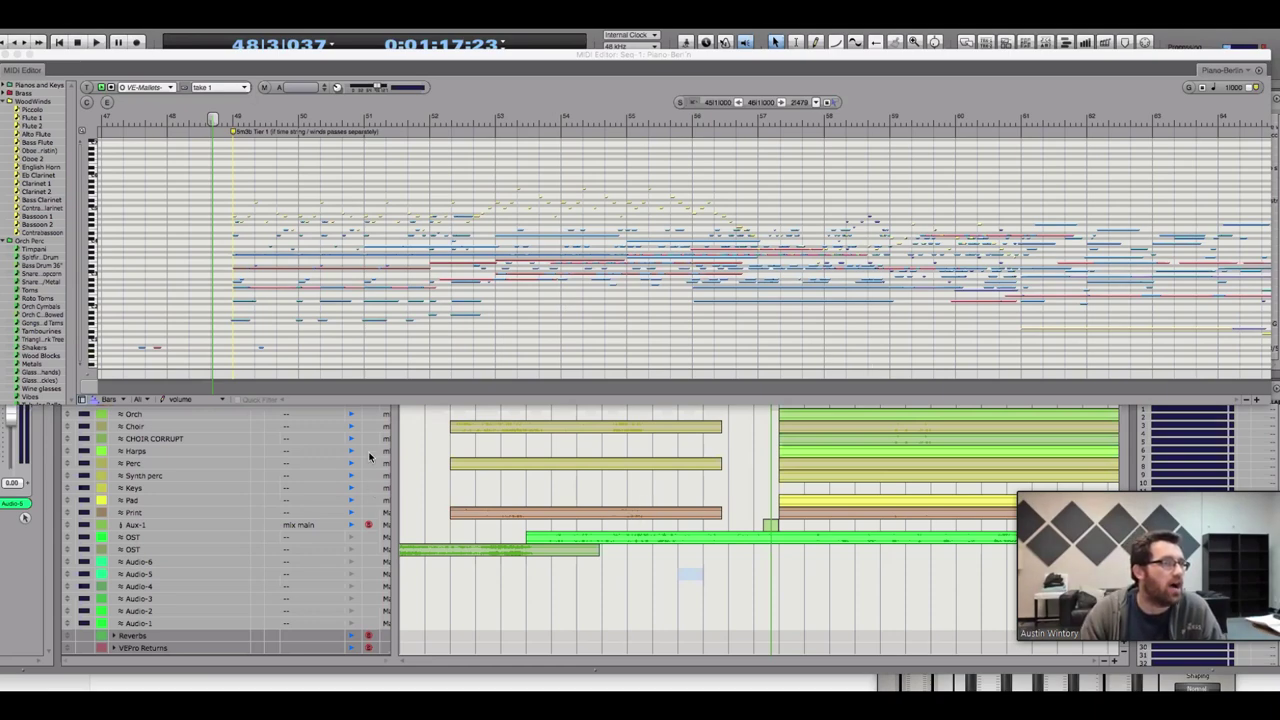
key(super+Tab)
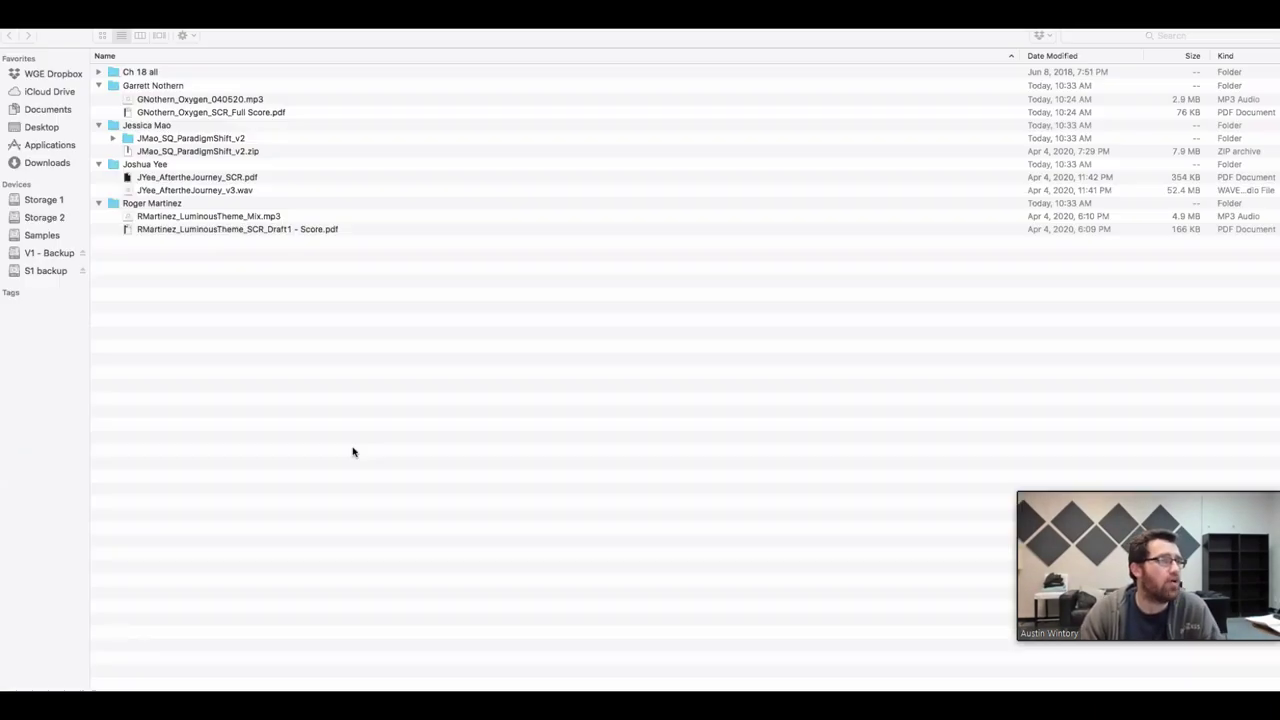
key(super+Tab)
click(322, 362)
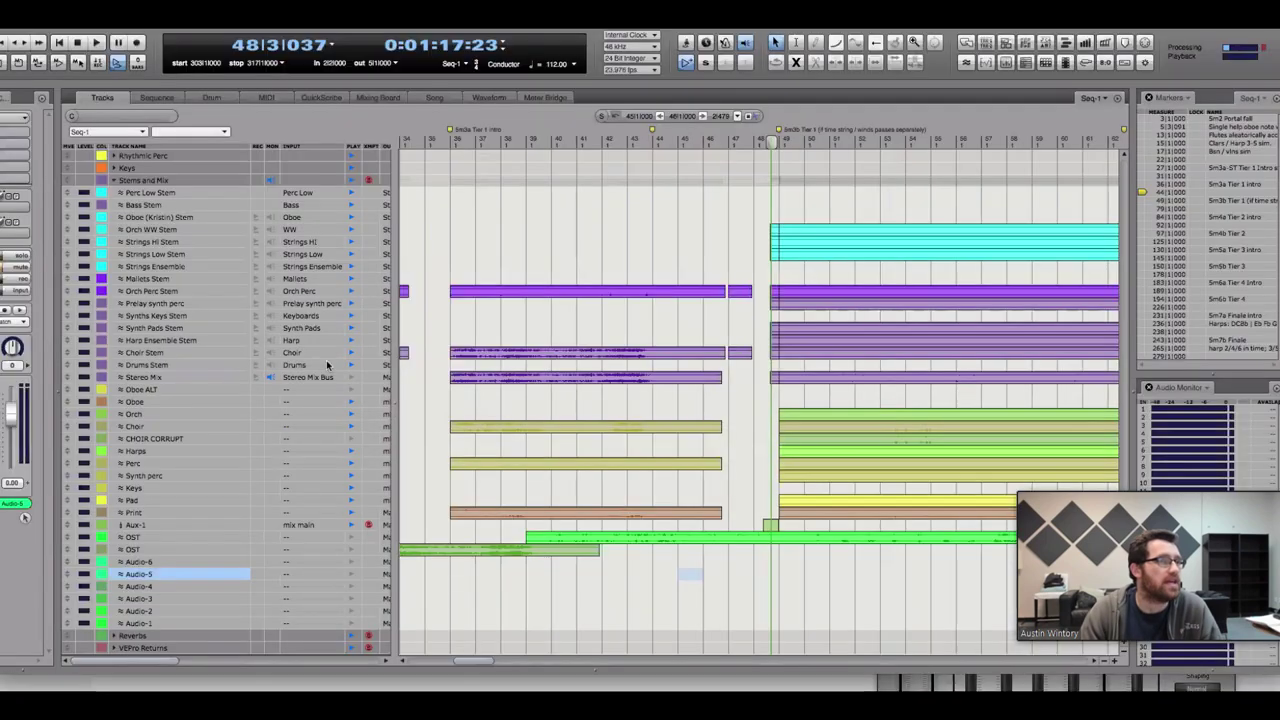
scroll(862, 665, right, 5)
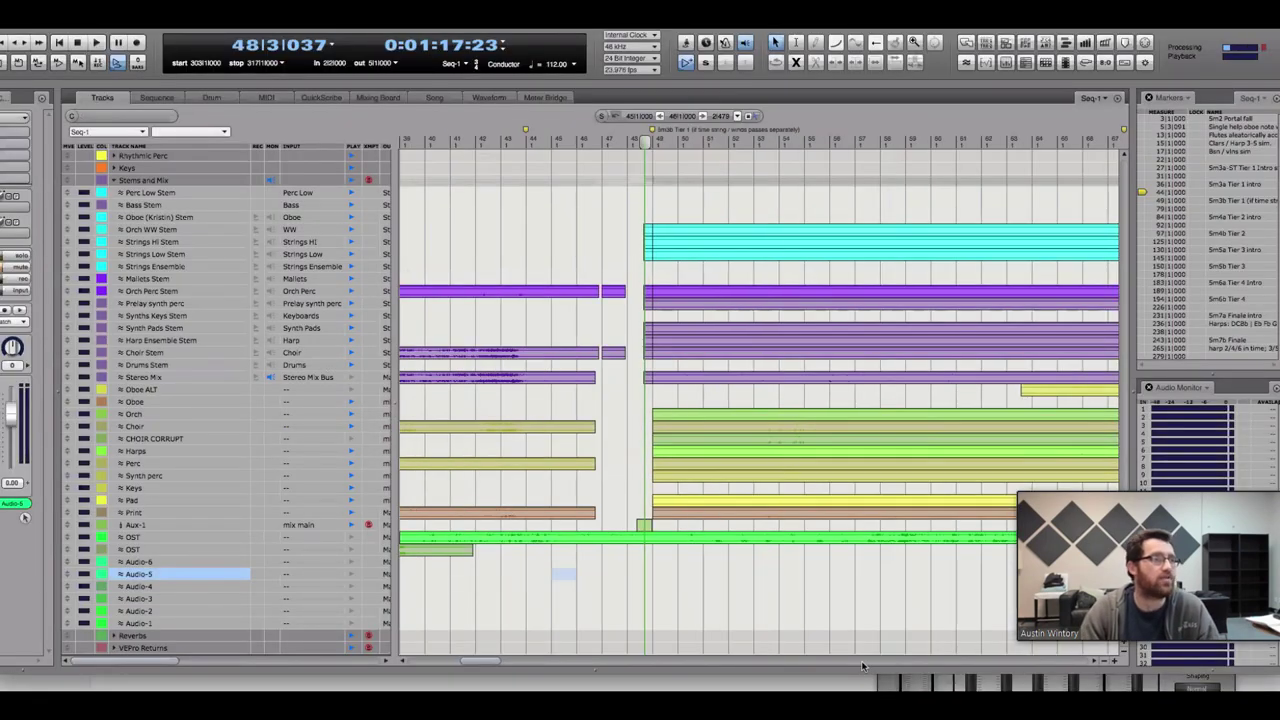
scroll(862, 665, right, 6)
key(space)
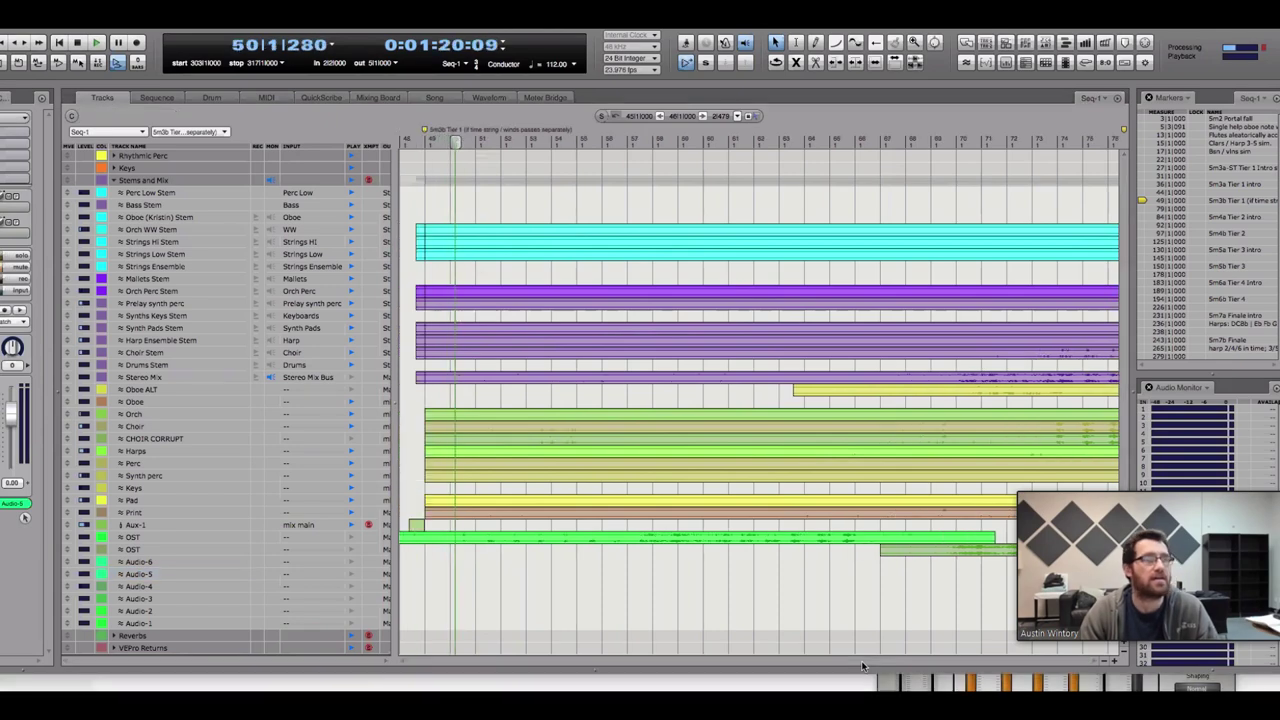
Show the cue's notes in the MIDI Editor, move the playhead to measure 55, and hide the Harp 1 to Harp 7 notes
key(shift+g)
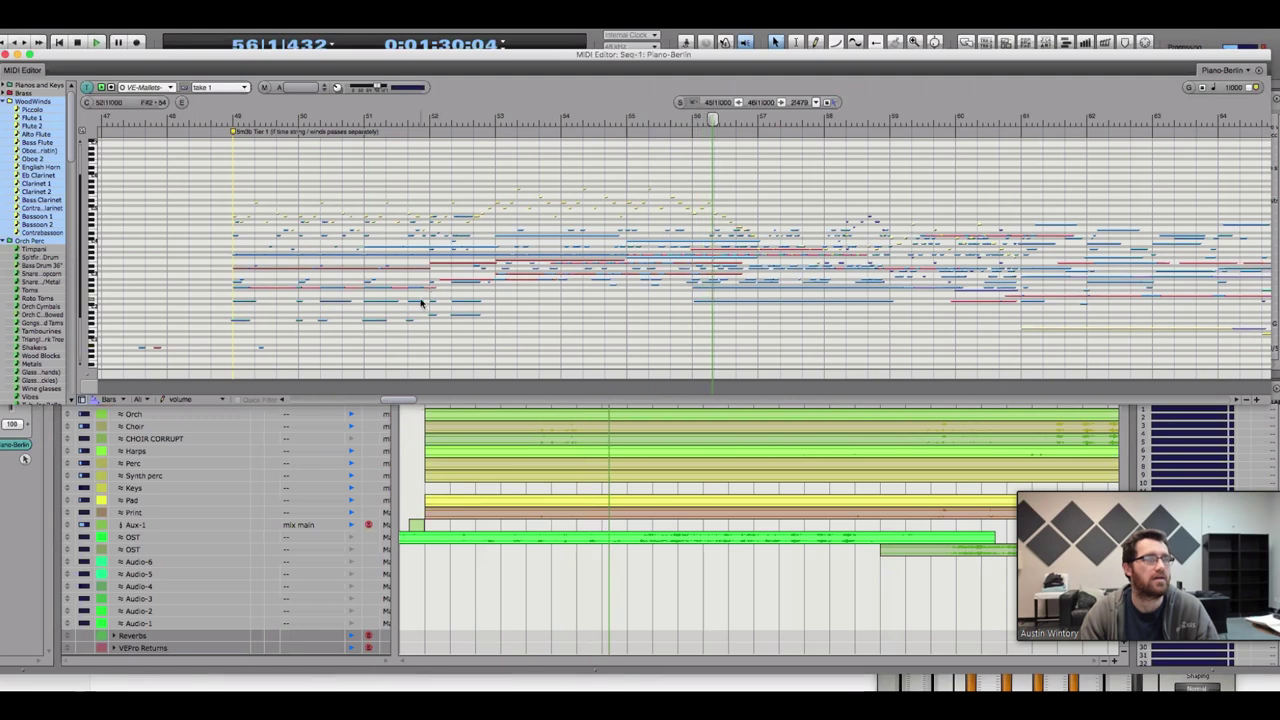
scroll(484, 401, right, 5)
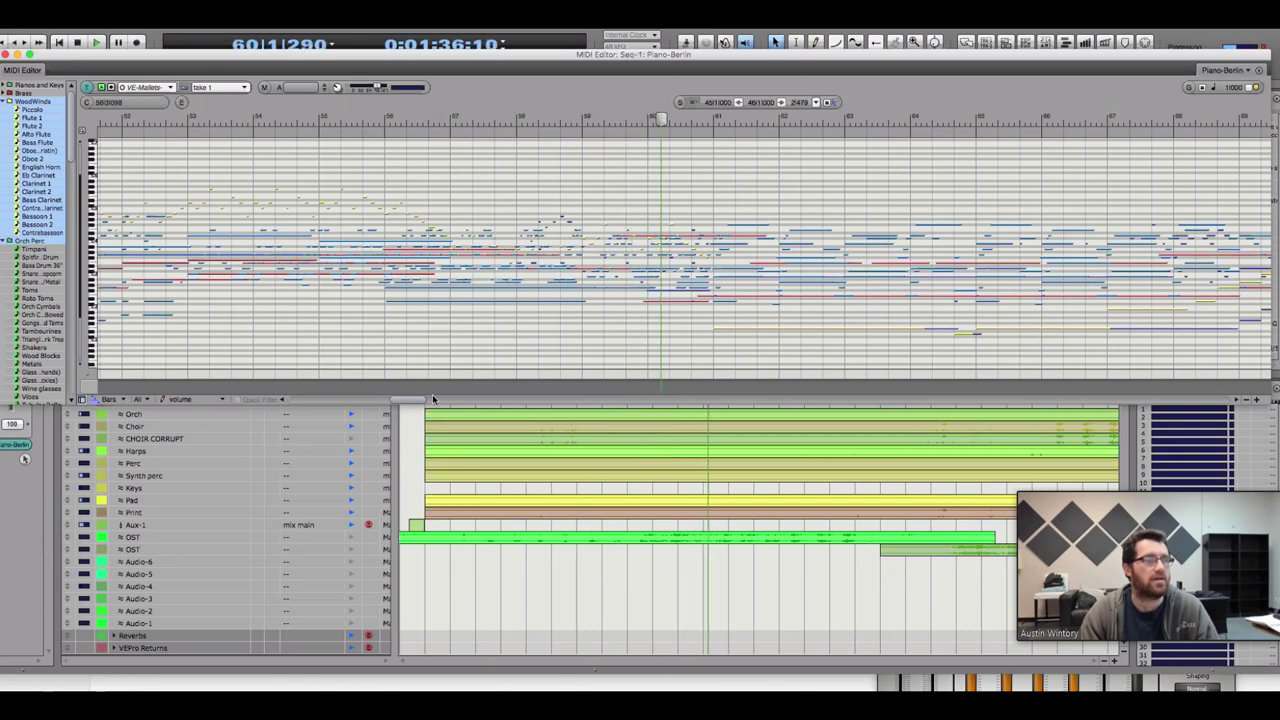
click(372, 117)
scroll(37, 312, down, 10)
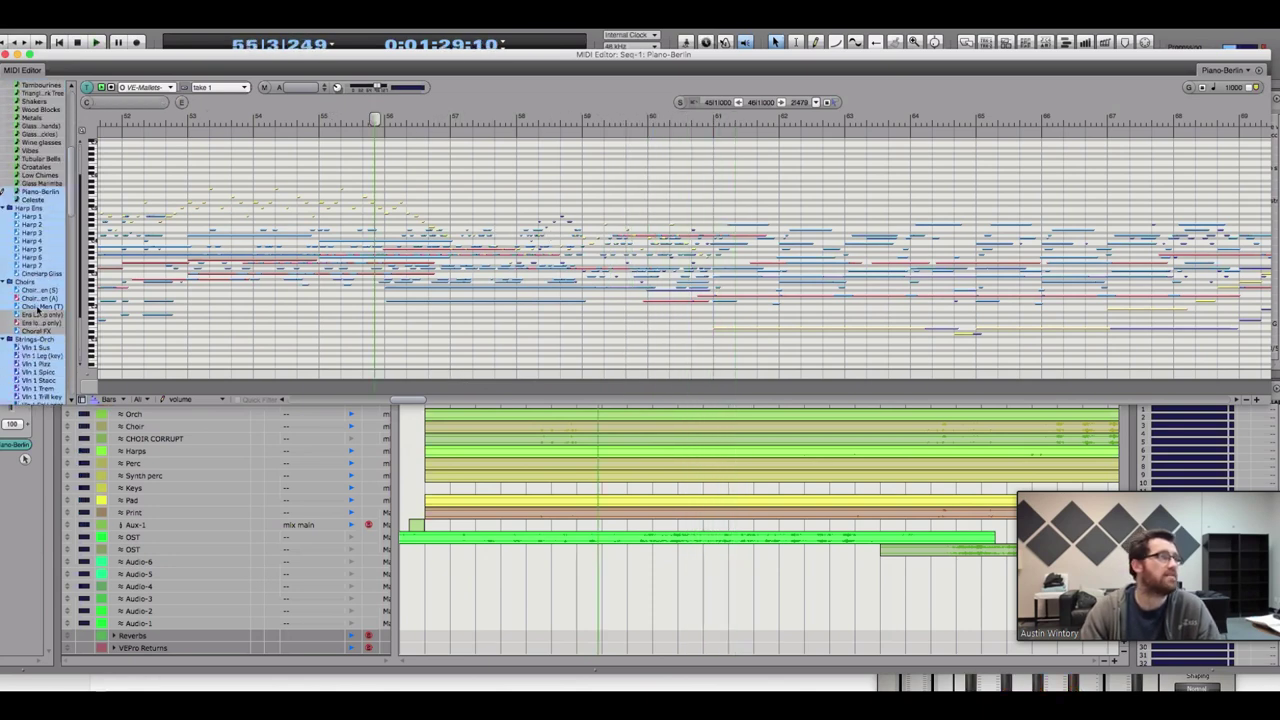
drag(39, 218, 40, 268)
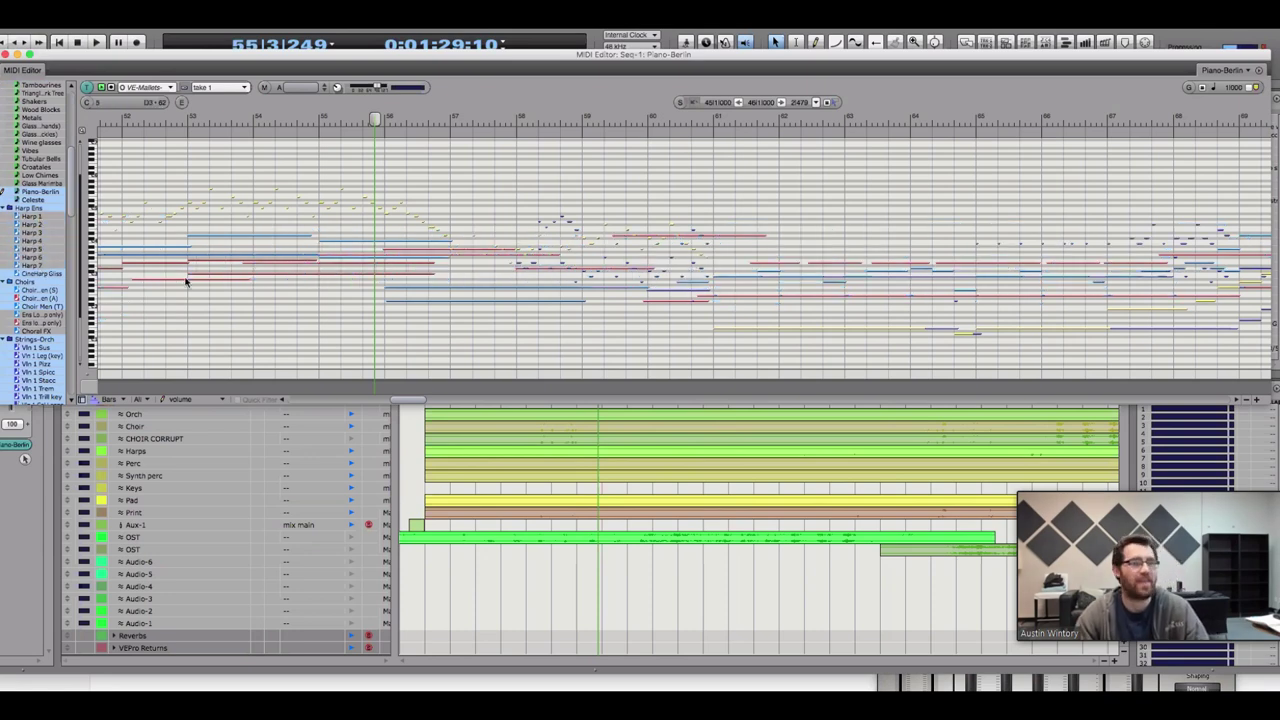
Examine the channel strips of the Synth perc, Harps and Perc audio tracks, and play the cue around measure 53
click(24, 517)
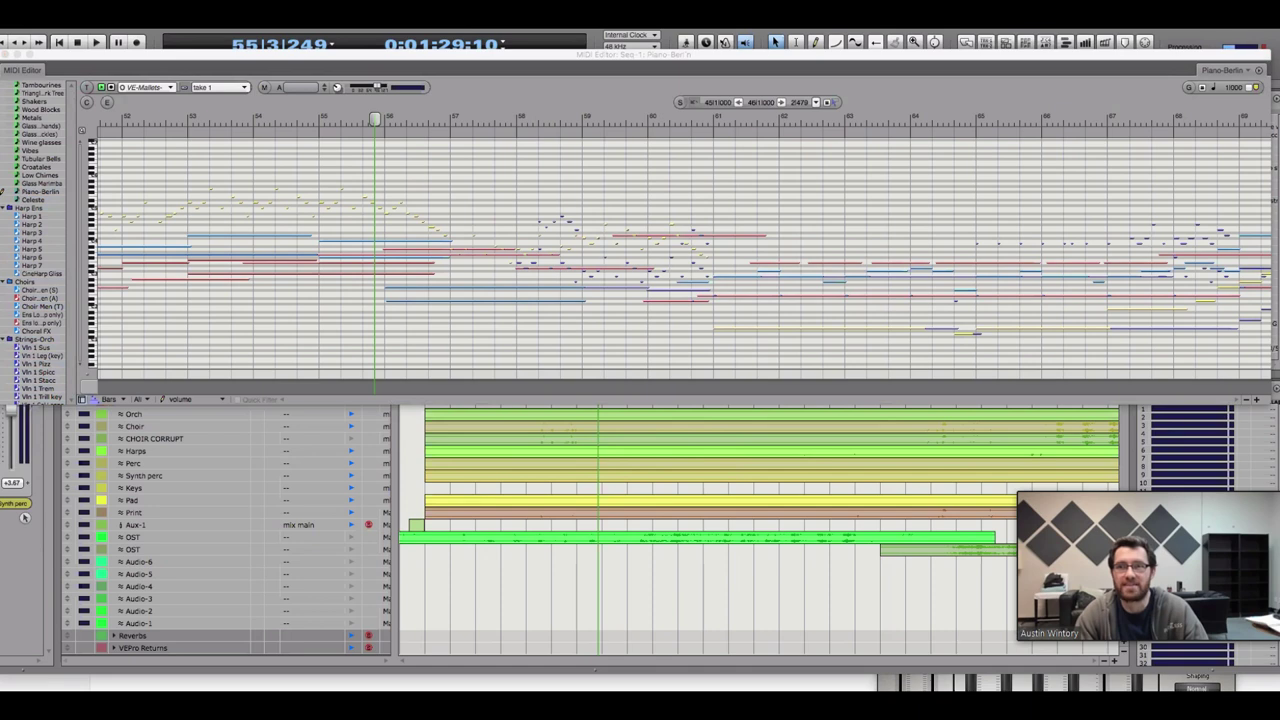
key(p)
key(p)
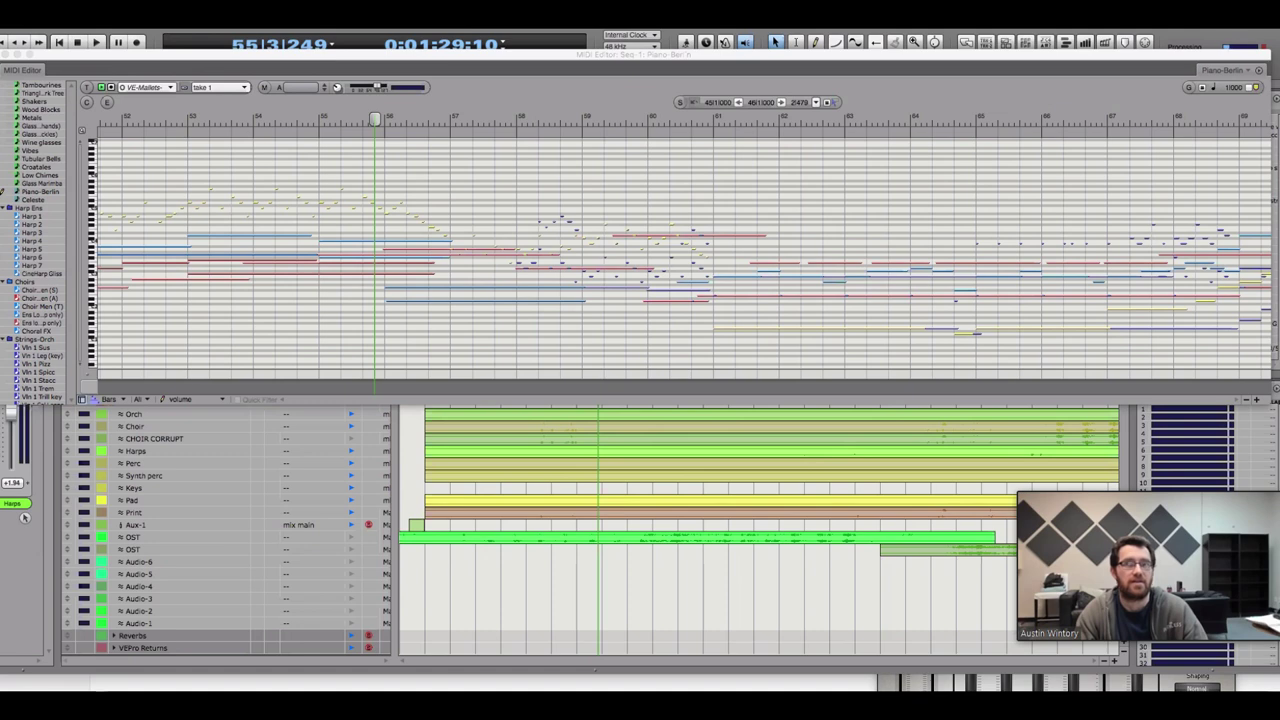
key(semicolon)
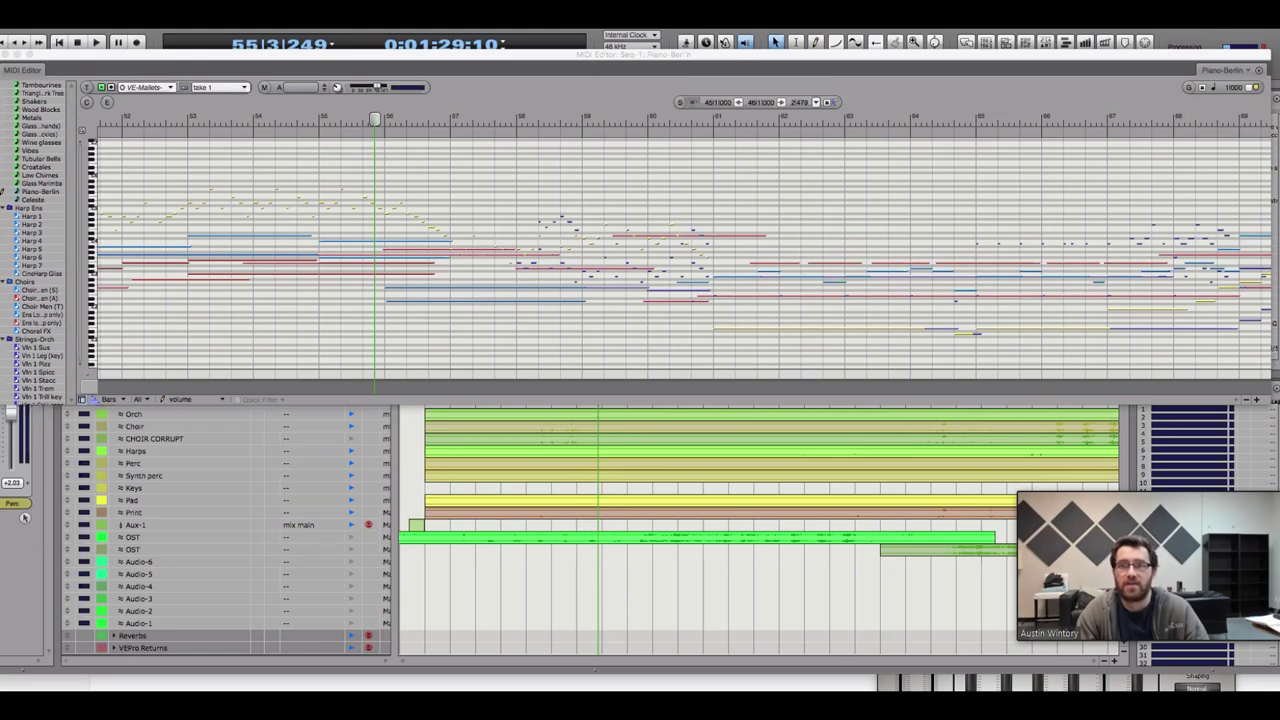
key(space)
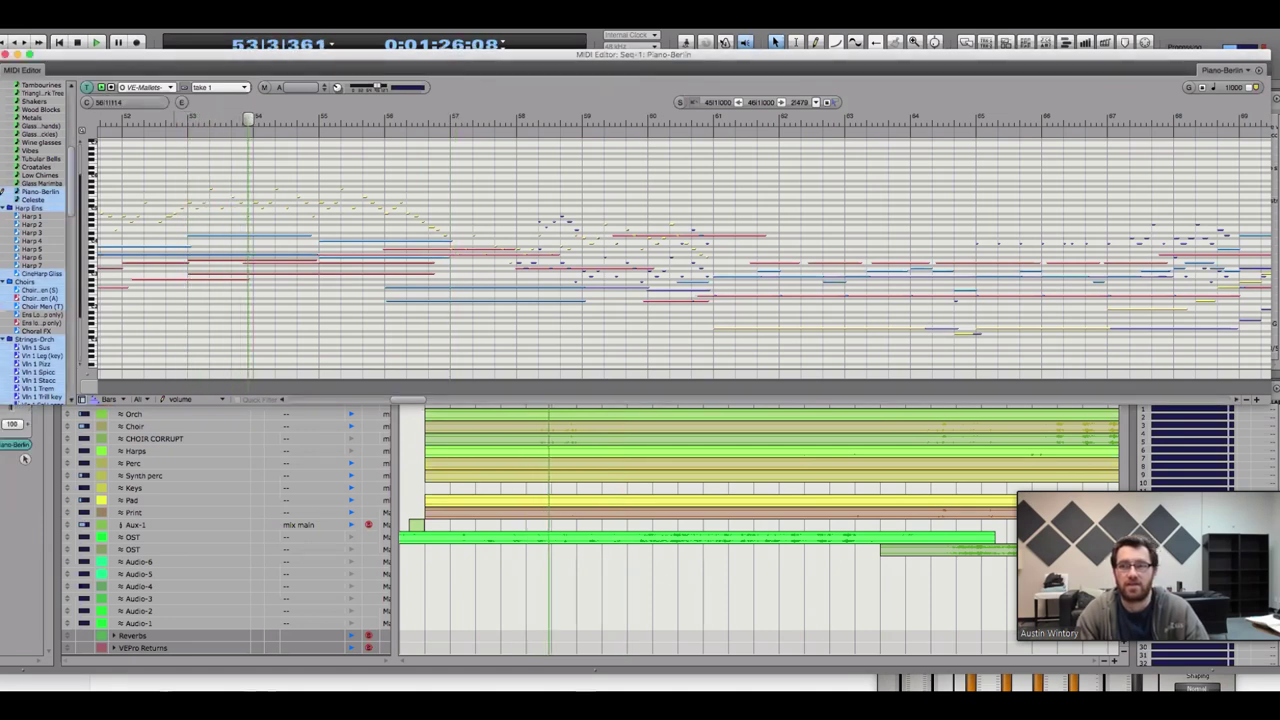
Examine the Synth perc and Keys channel strips, and continue playing the cue from measure 54
click(25, 516)
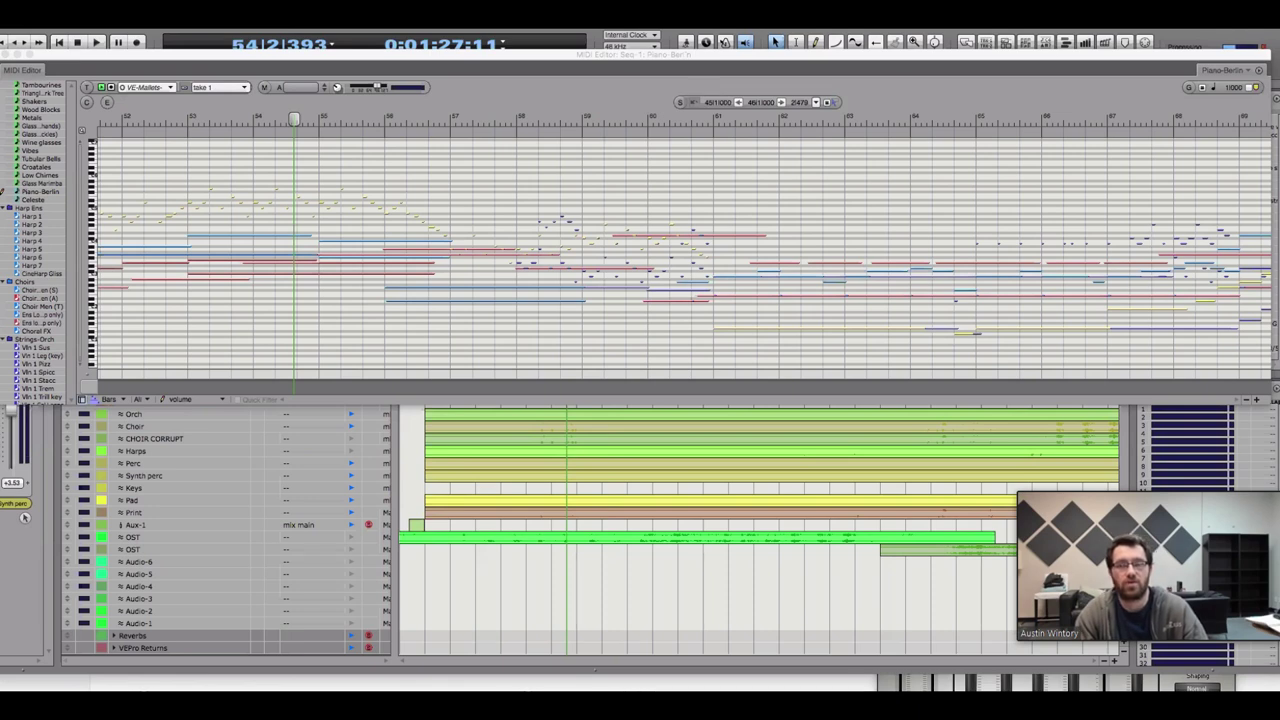
key(Down)
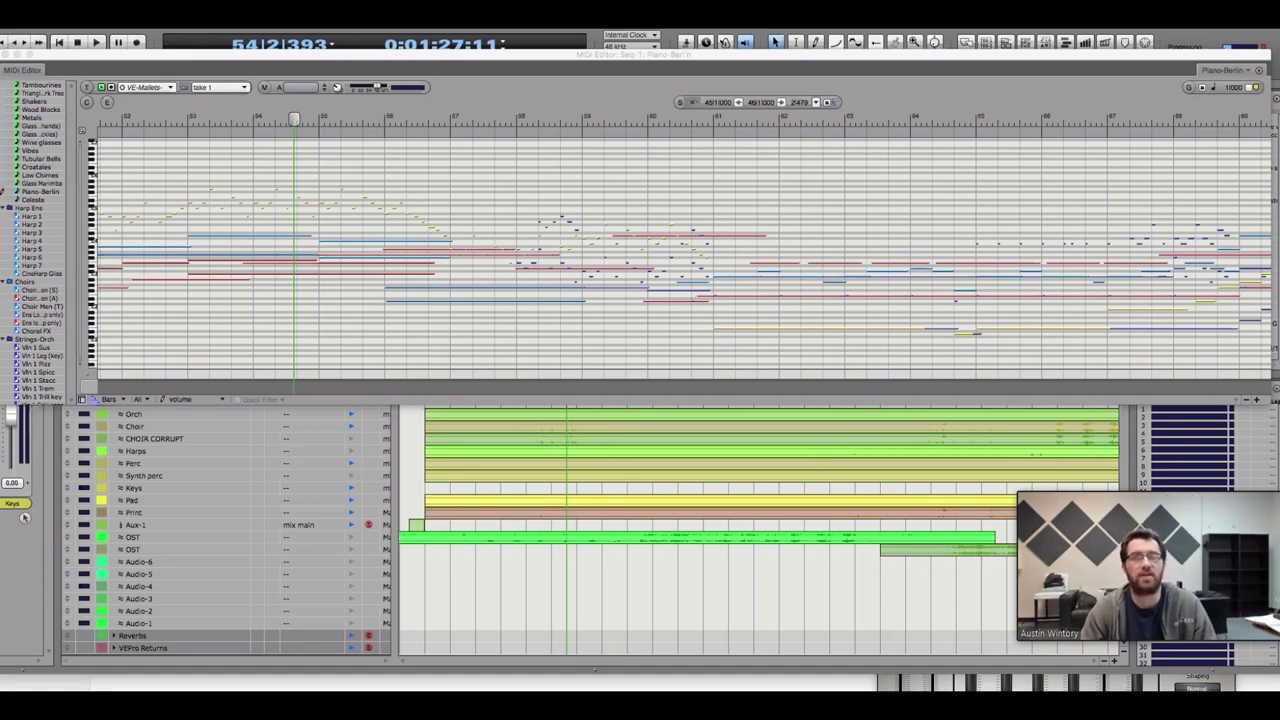
key(space)
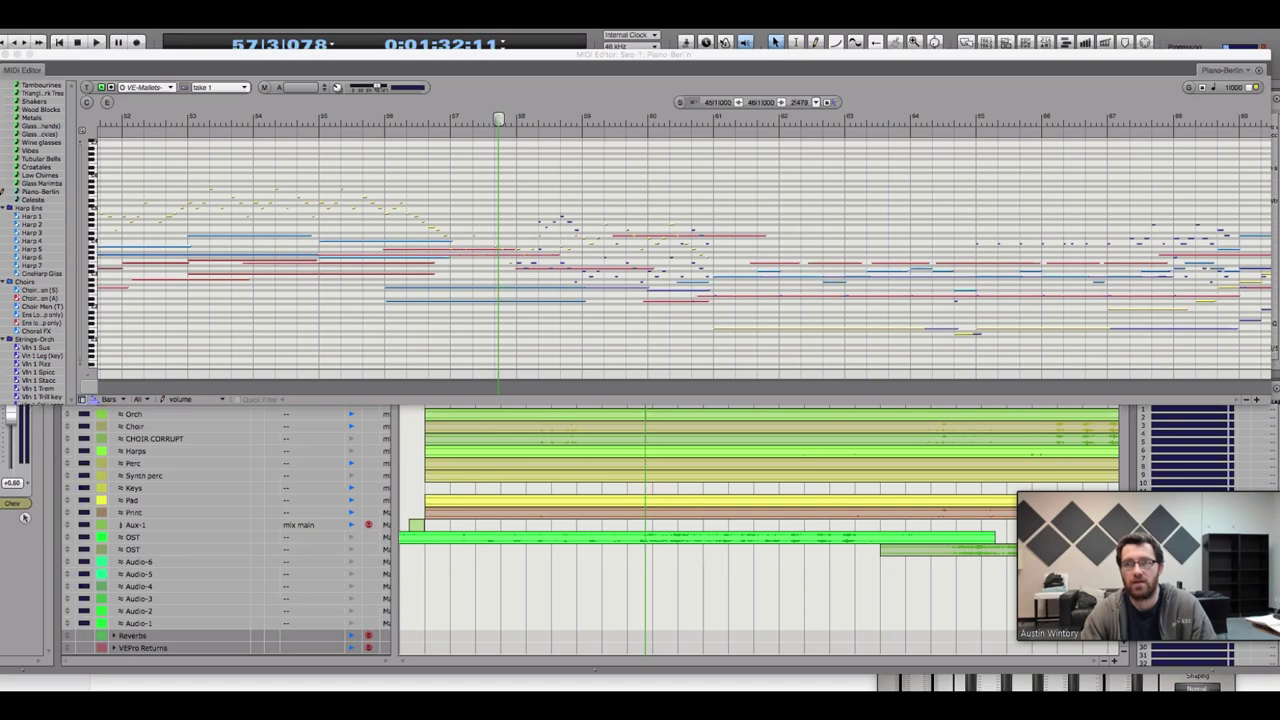
Resume the 5m3b Tier 1 playback, toggle the Harps audio track's play state, and bring up the application switcher from the tracks overview
click(652, 238)
key(space)
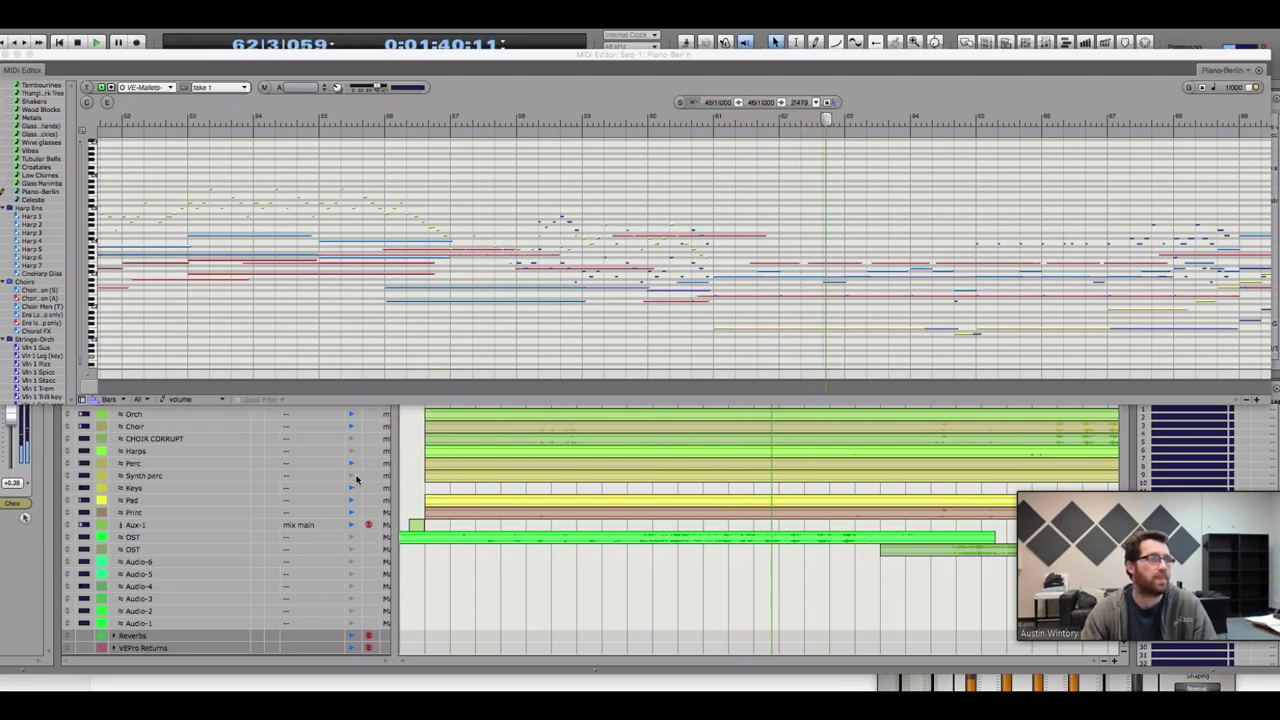
click(354, 454)
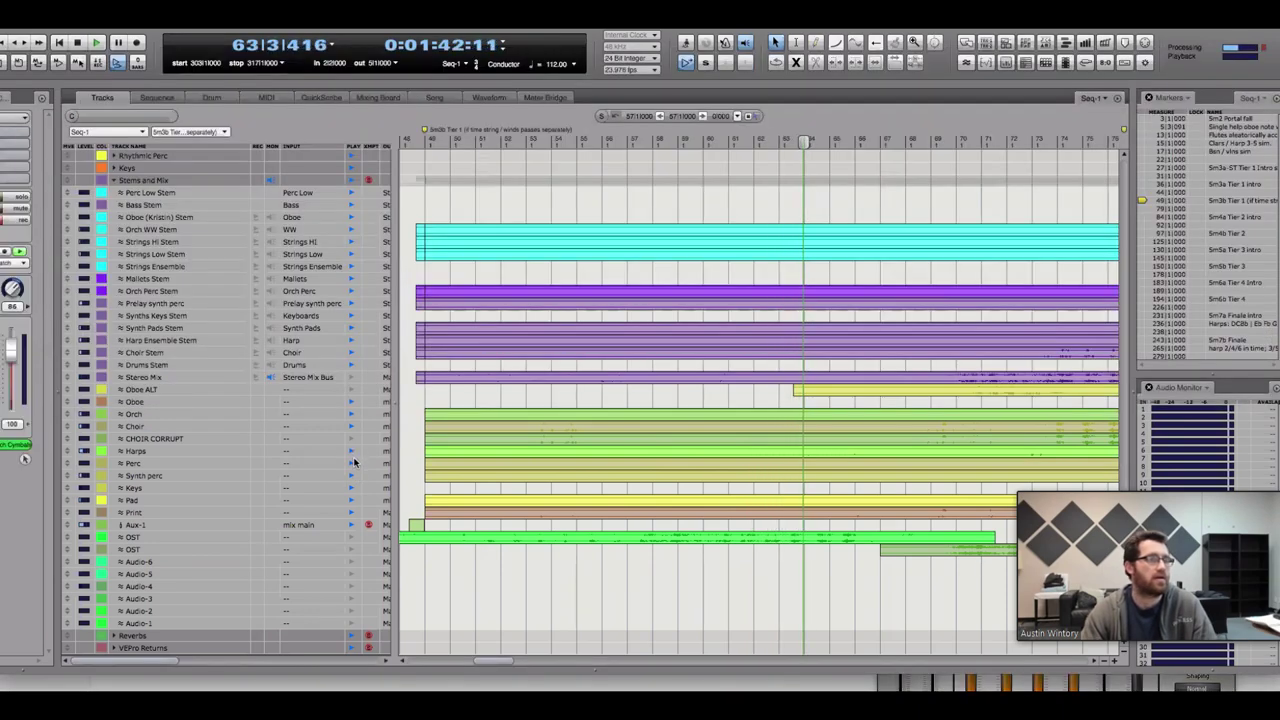
key(super+Tab)
key(super+Tab)
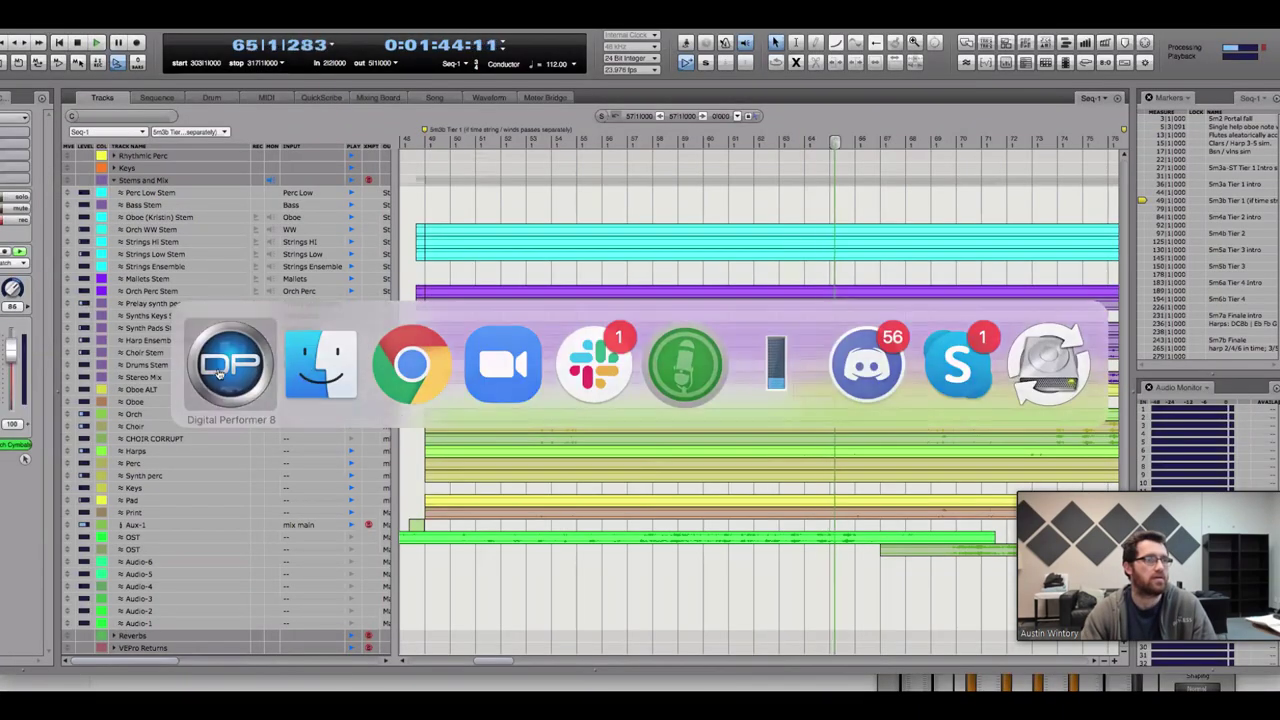
Examine the Piano-Berlin notes in the MIDI Editor and the stem regions during playback, then select measure 62 on Oboe ALT
key(super+grave)
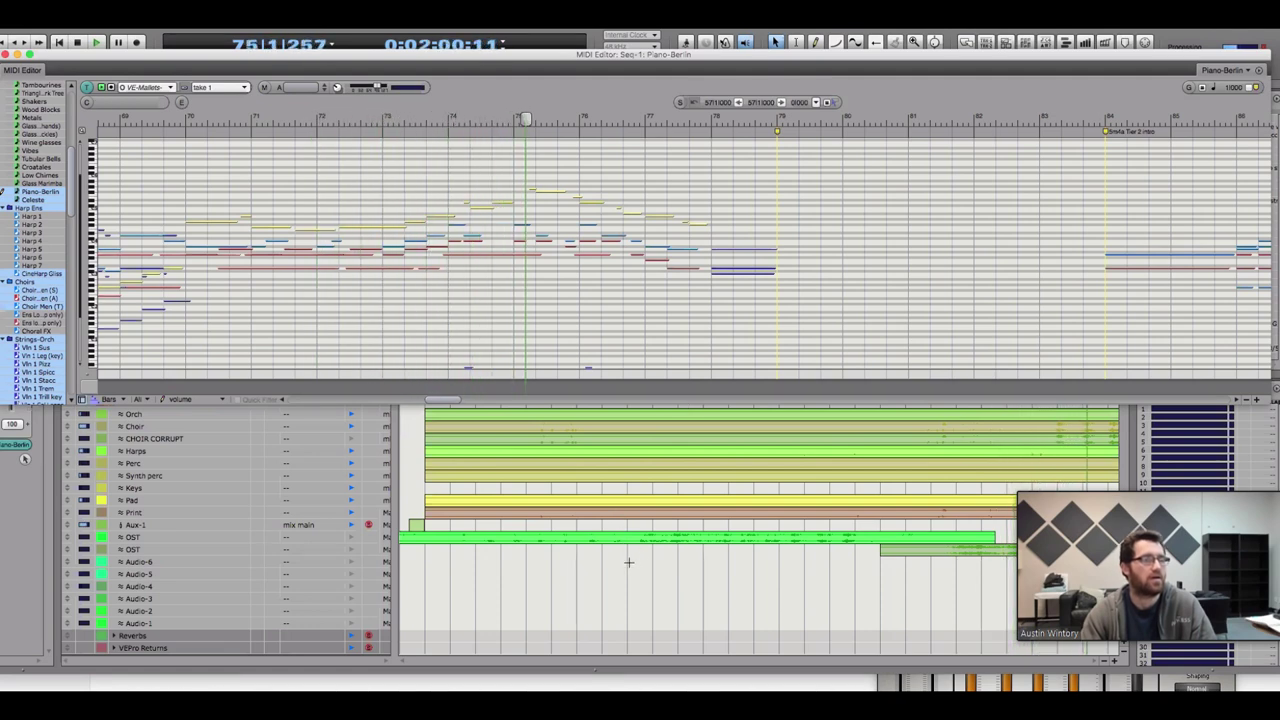
scroll(537, 600, up, 3)
scroll(533, 604, right, 5)
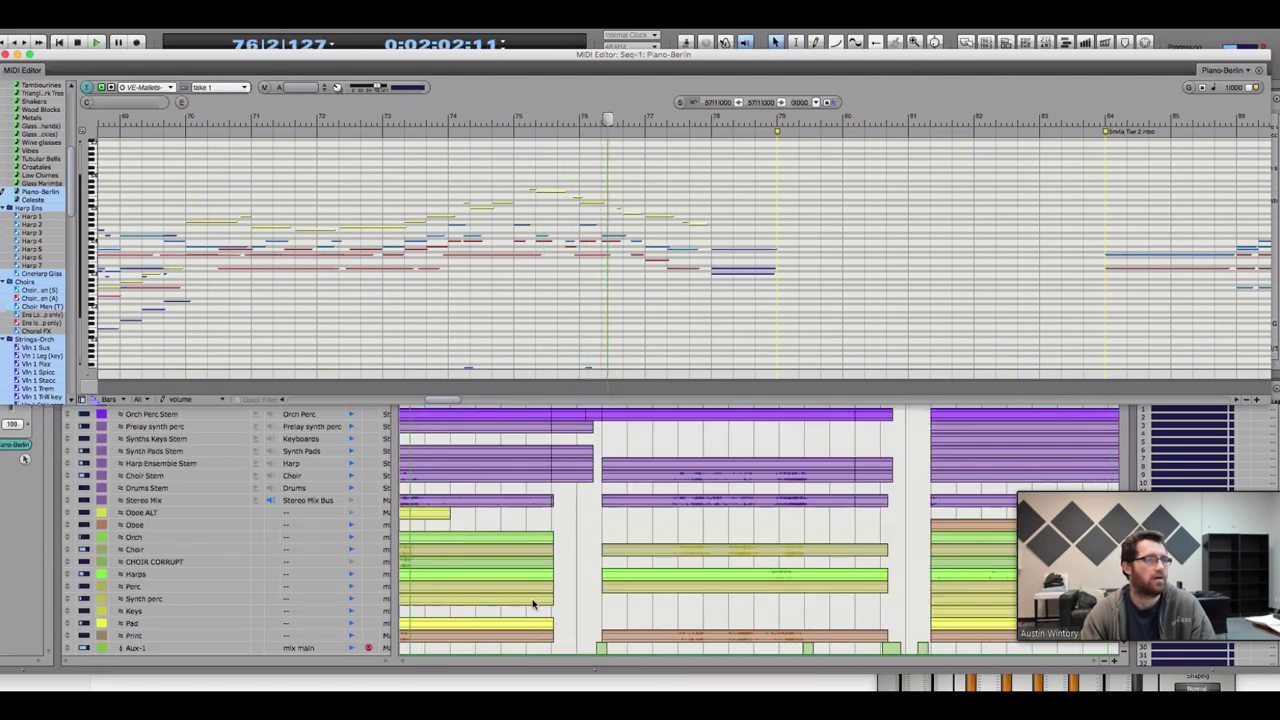
scroll(520, 655, left, 10)
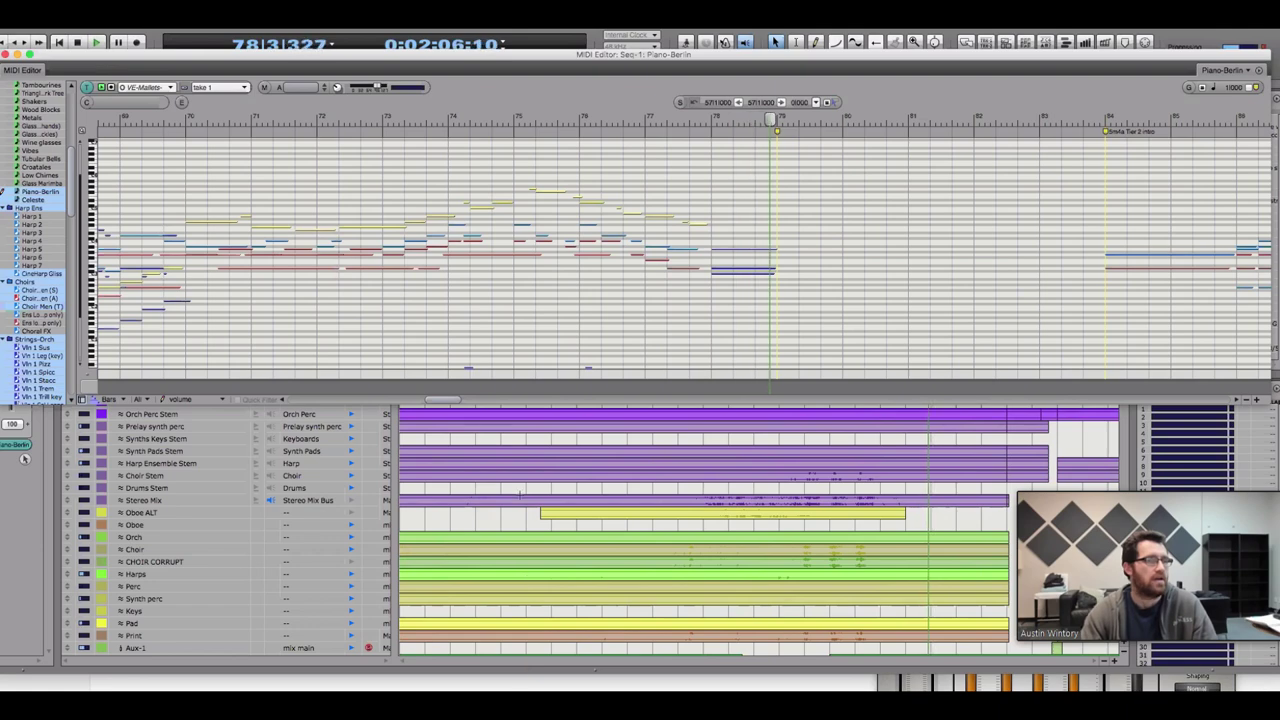
click(515, 517)
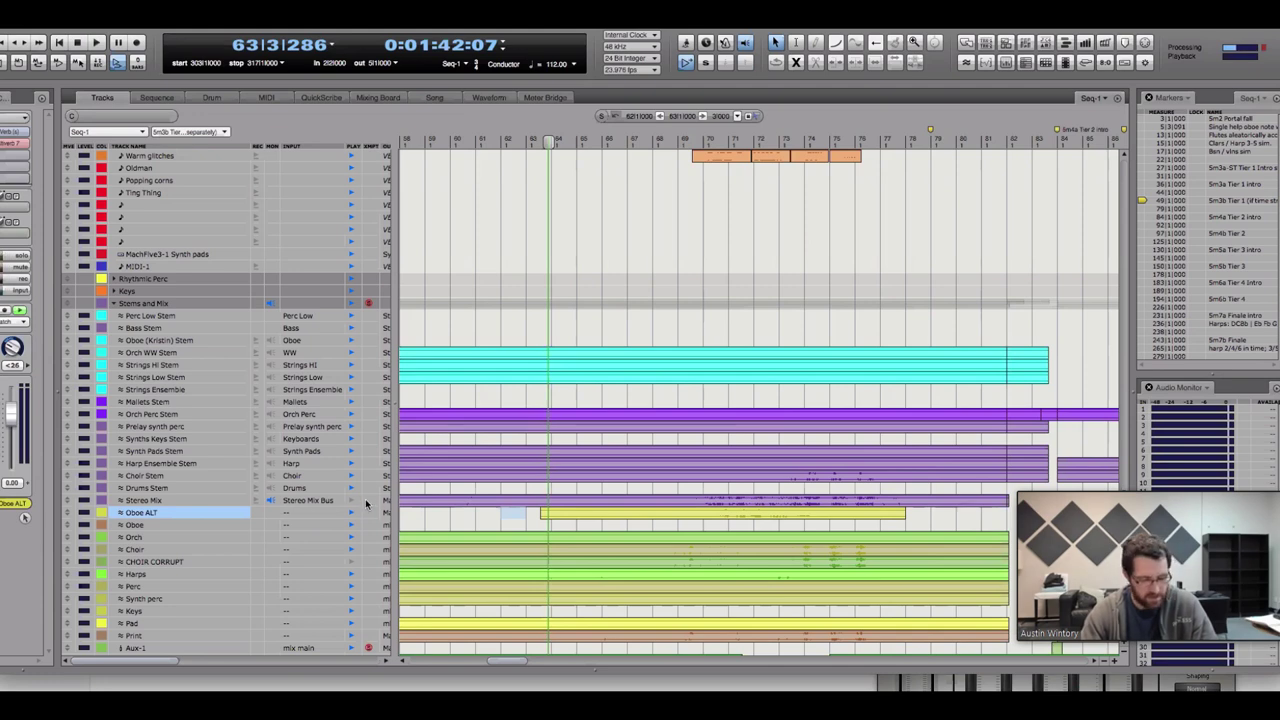
Reopen the MIDI Editor and play the passage from about measure 68 with the selected tracks' notes in view
key(super+Tab)
key(super+shift+Tab)
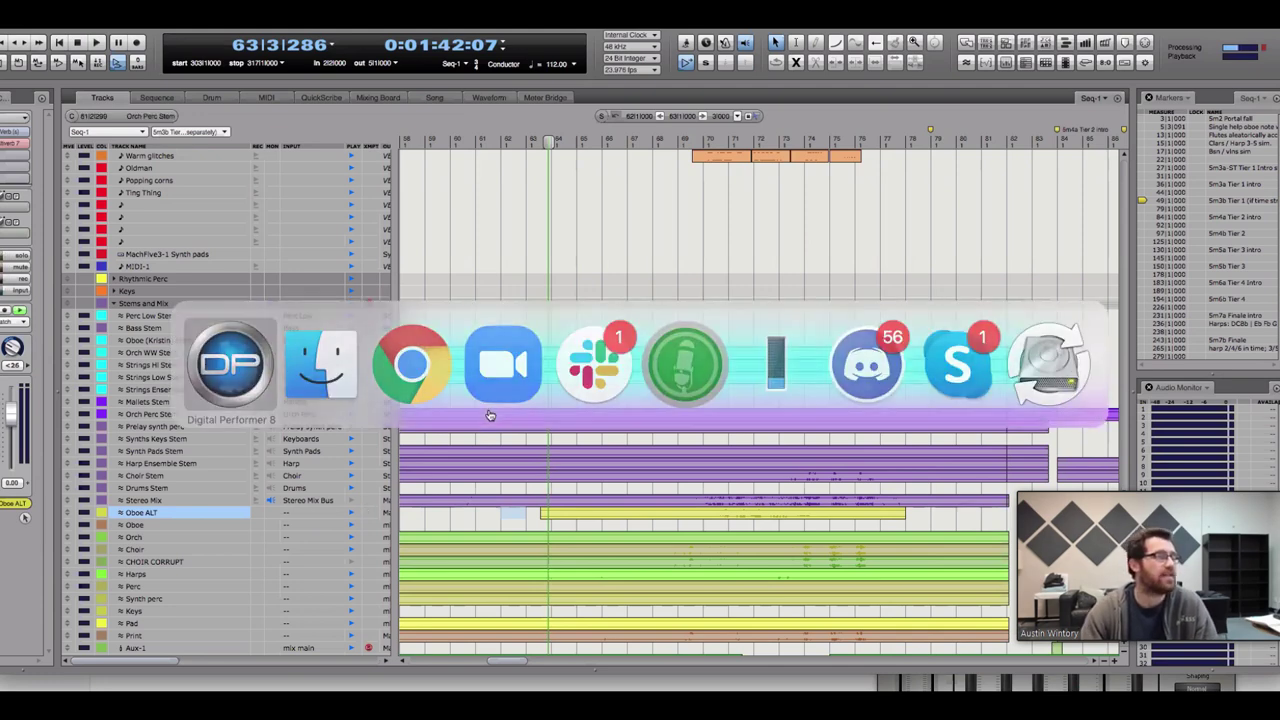
key(shift+g)
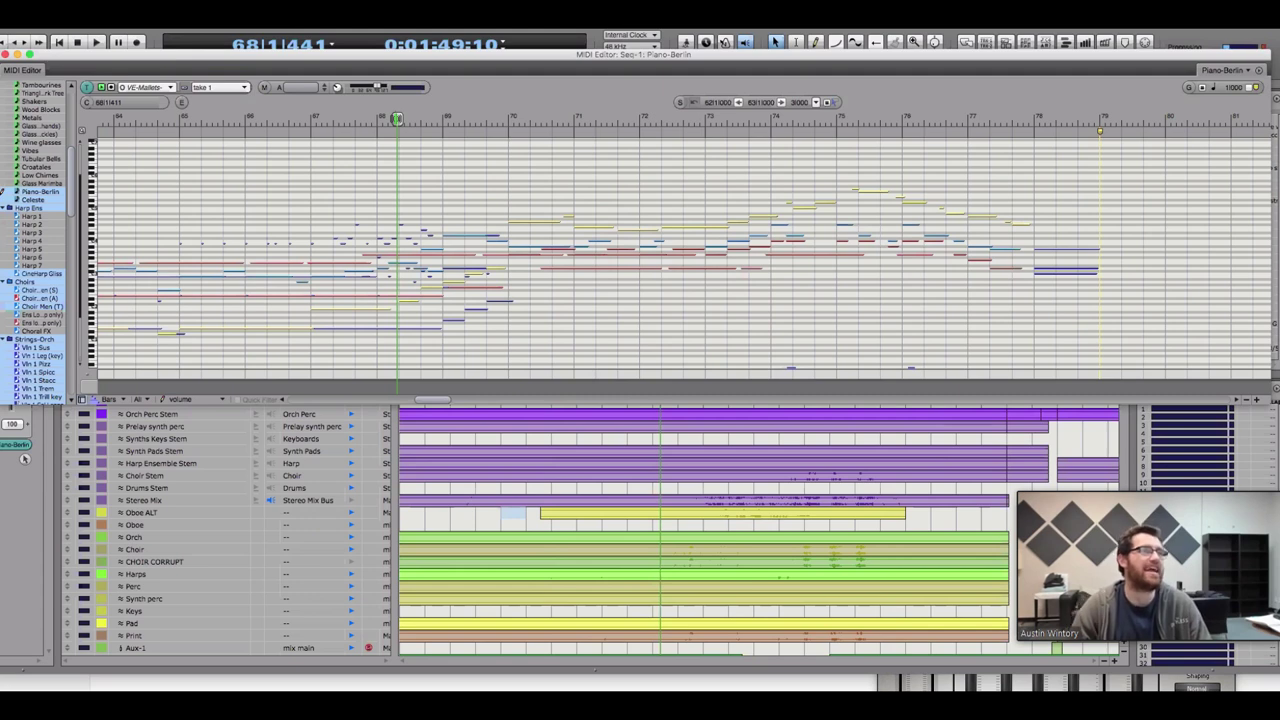
key(space)
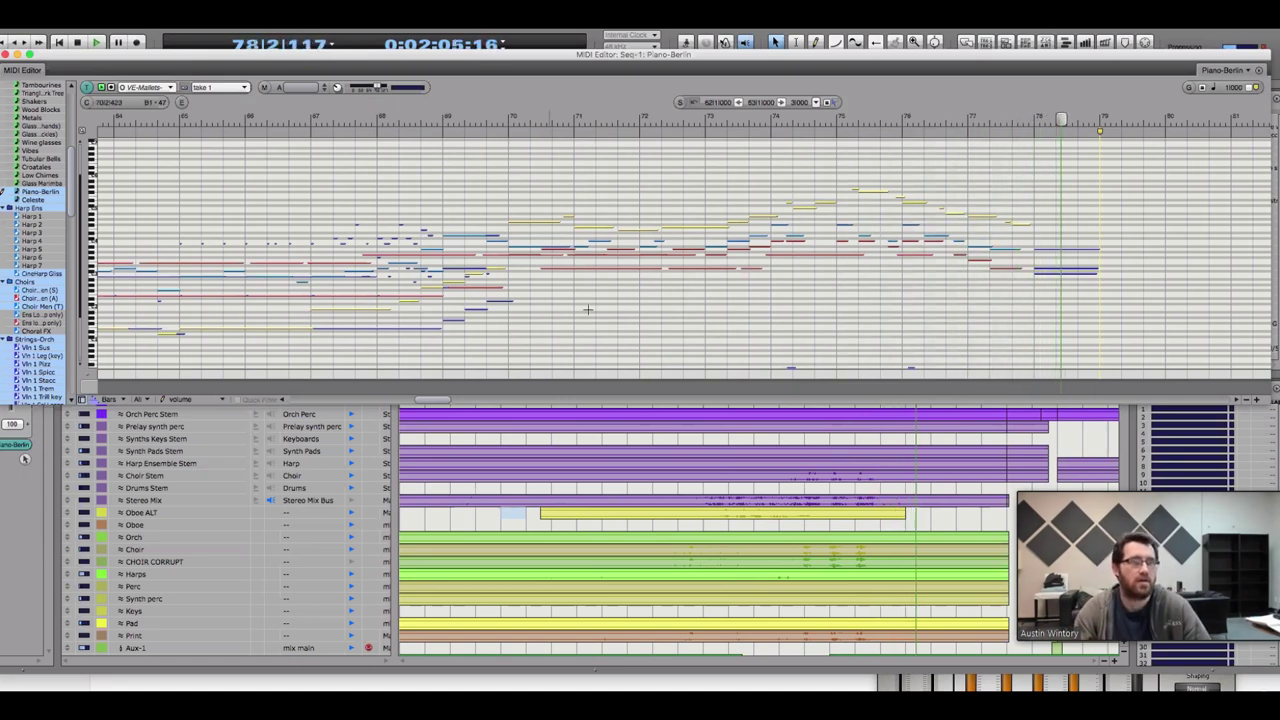
Go back to the Tier 1 marker at measure 49 in the MIDI Editor and play its opening notes
scroll(399, 405, left, 10)
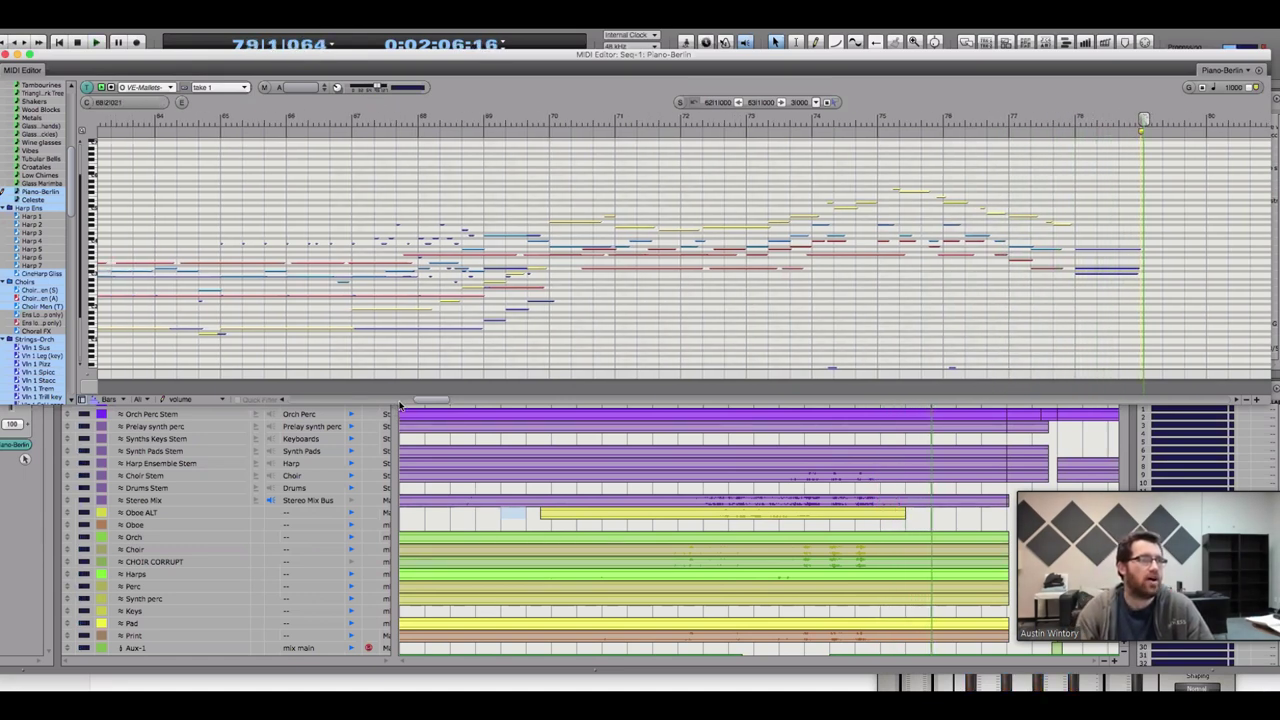
scroll(399, 405, left, 10)
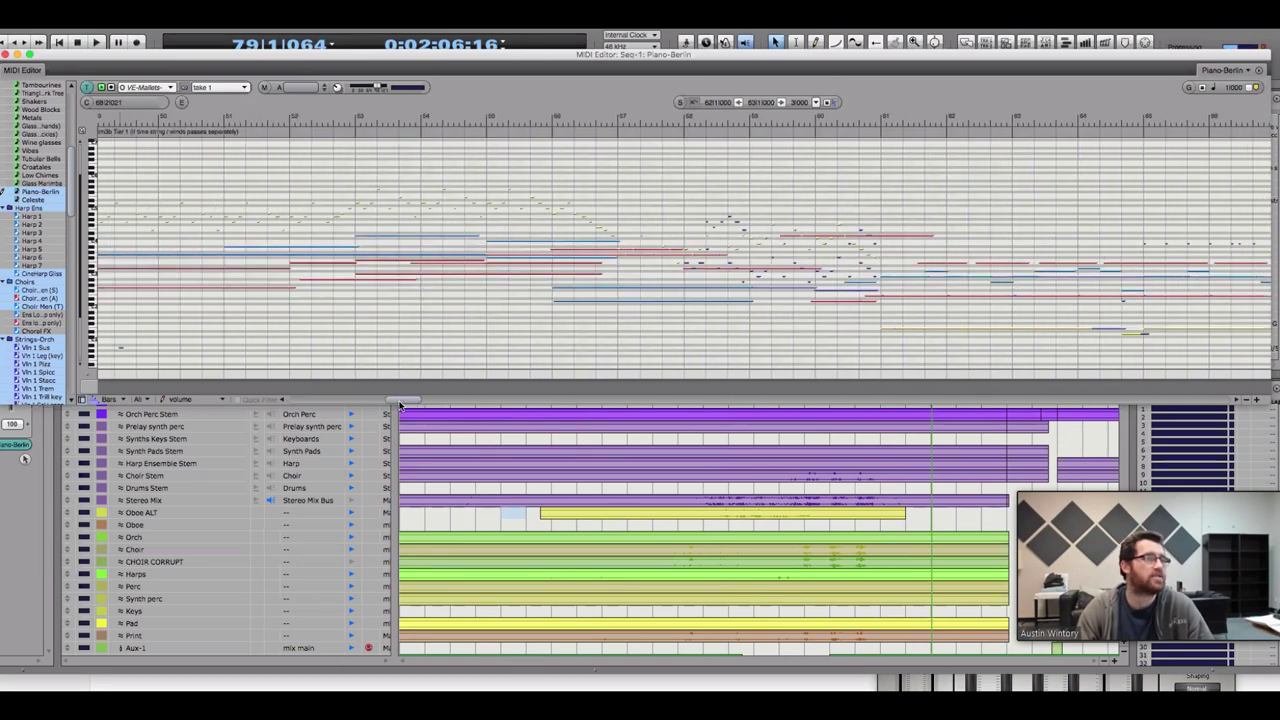
key(space)
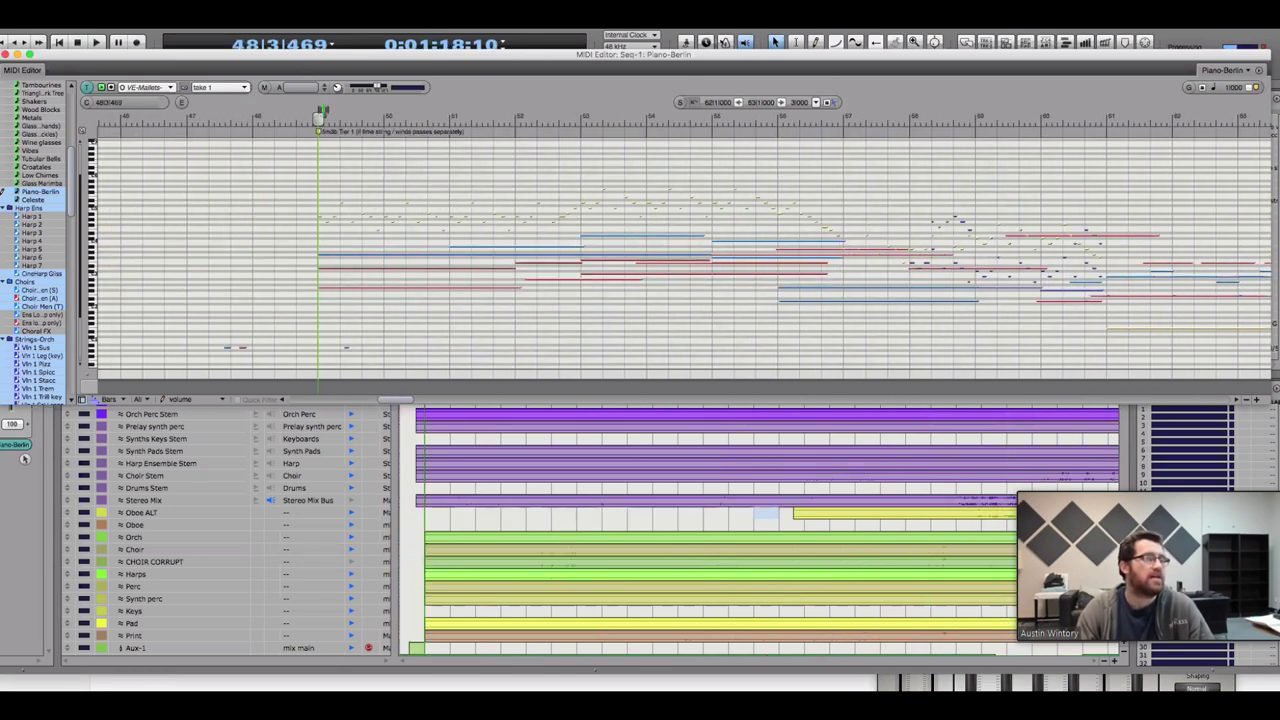
key(space)
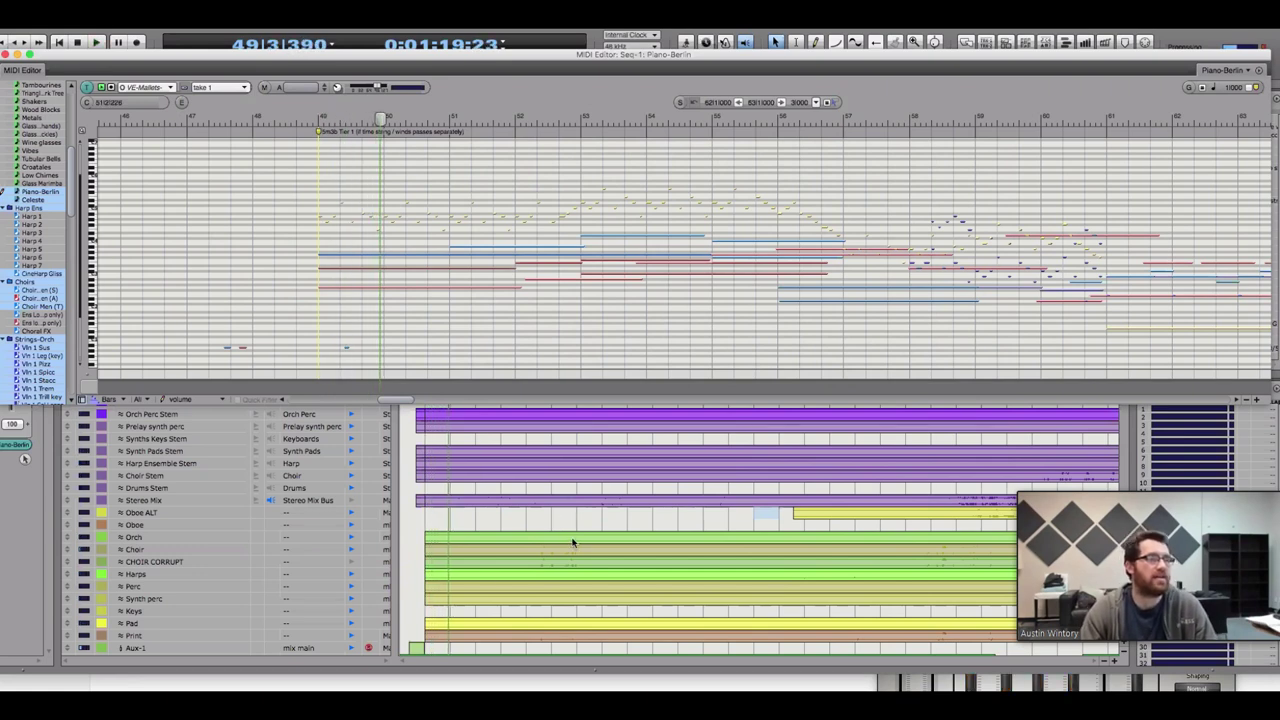
Return to the track overview and play the Tier 1 cue from measure 50
scroll(574, 537, down, 2)
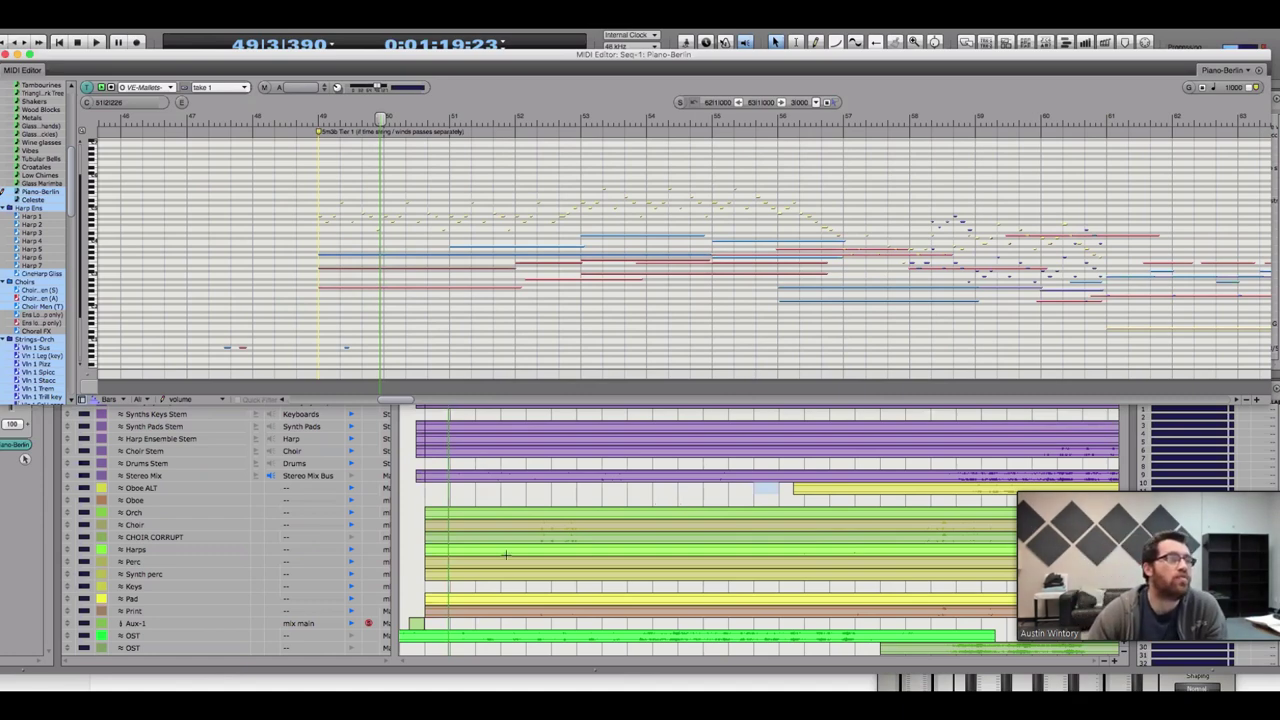
click(511, 497)
key(space)
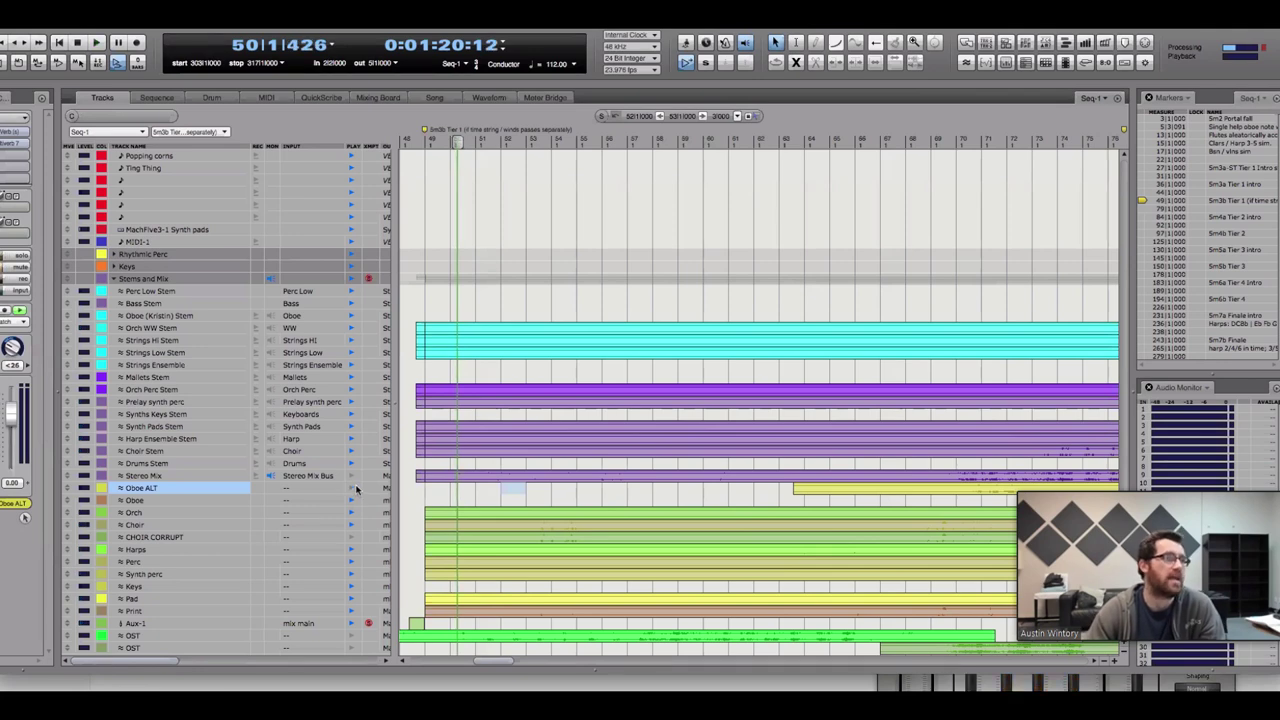
key(space)
key(space)
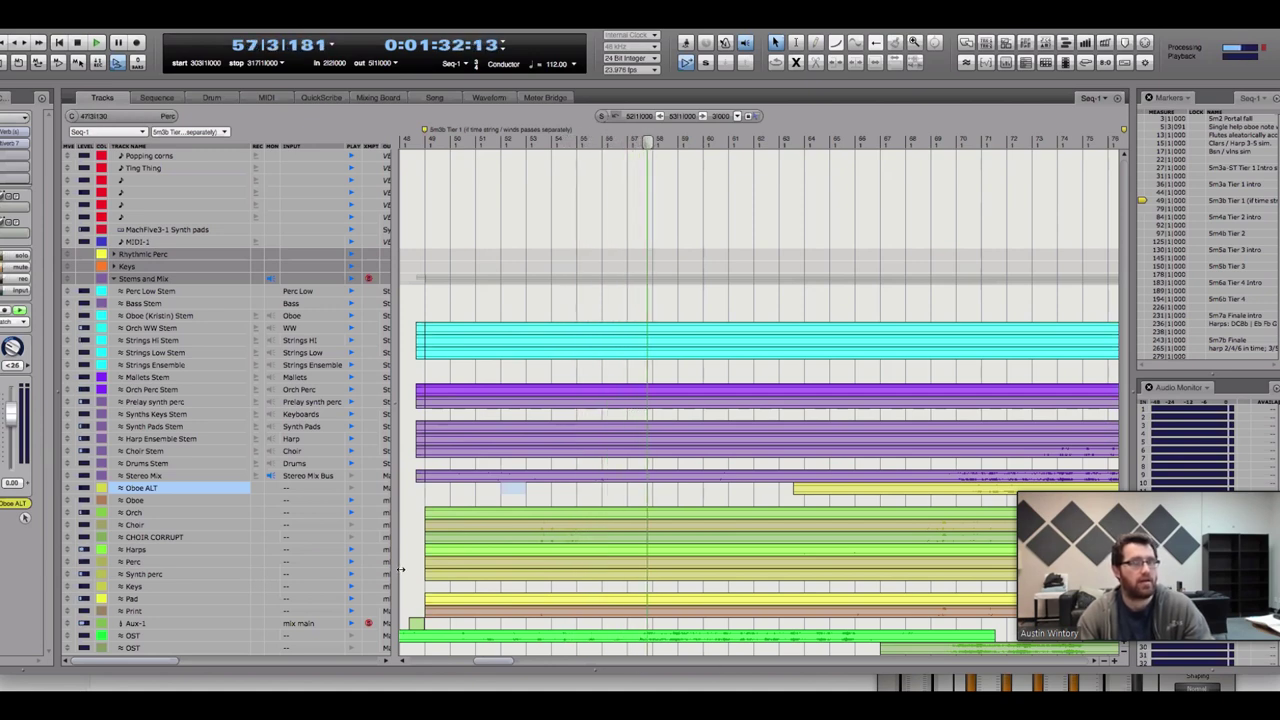
Move the playback position to measure 65 and play the section from there
key(space)
click(835, 137)
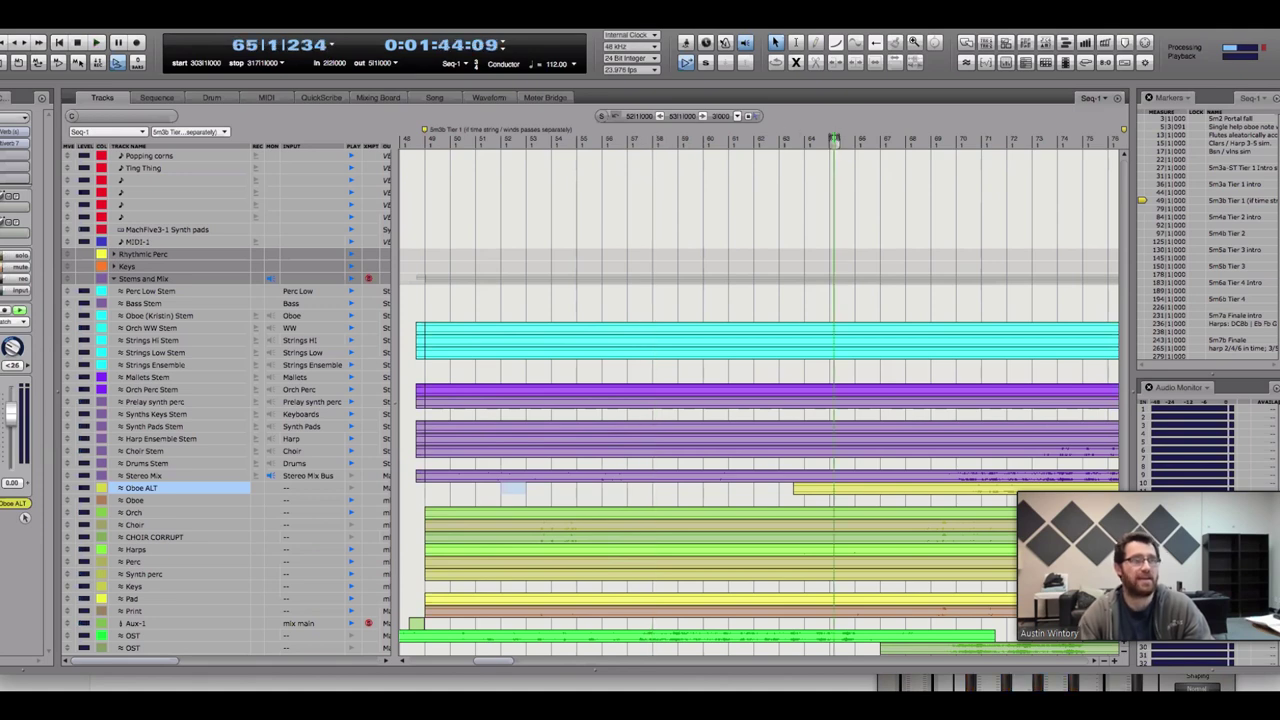
key(space)
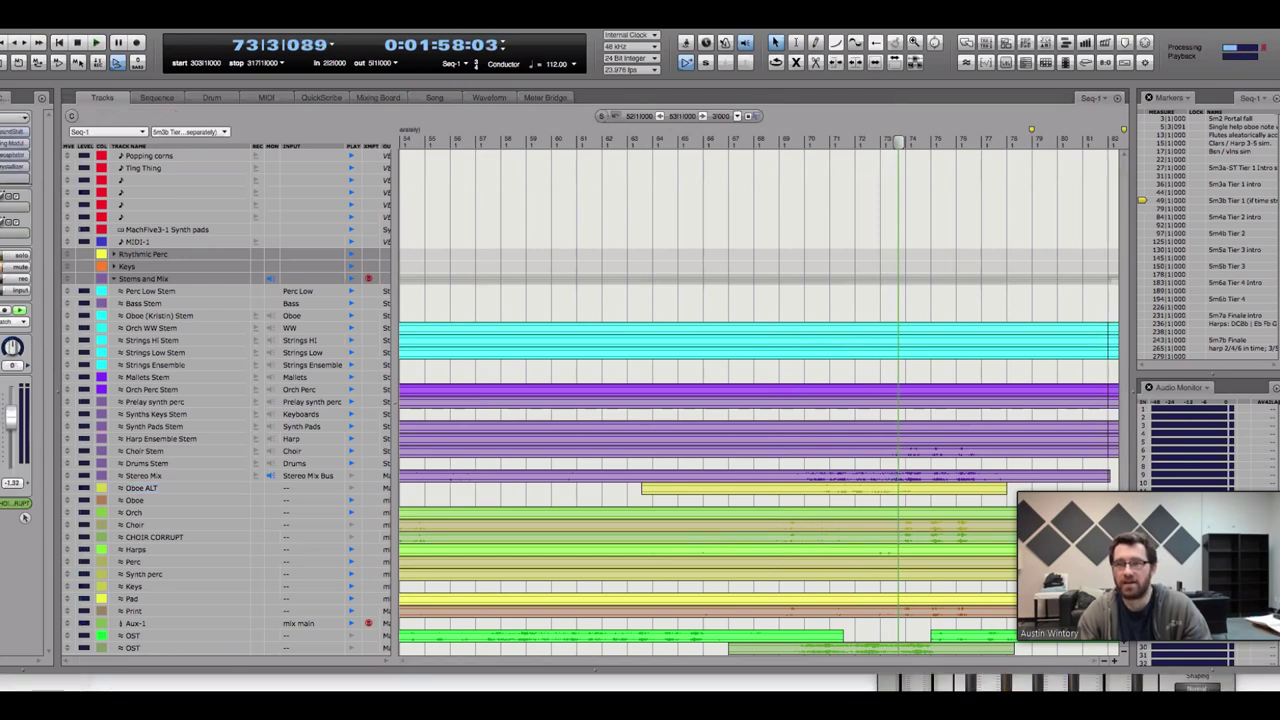
Play the cue again from the Tier 1 marker at measure 49 and select the Oboe track near measure 50
key(Down)
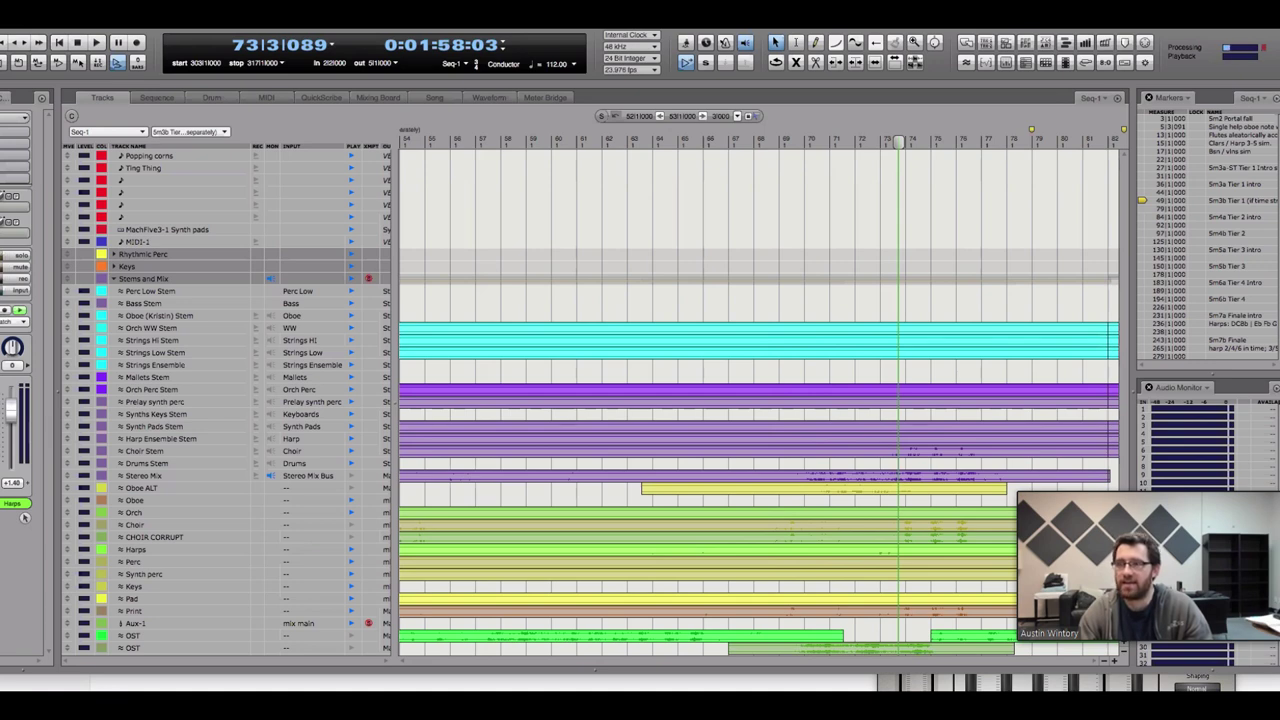
key(space)
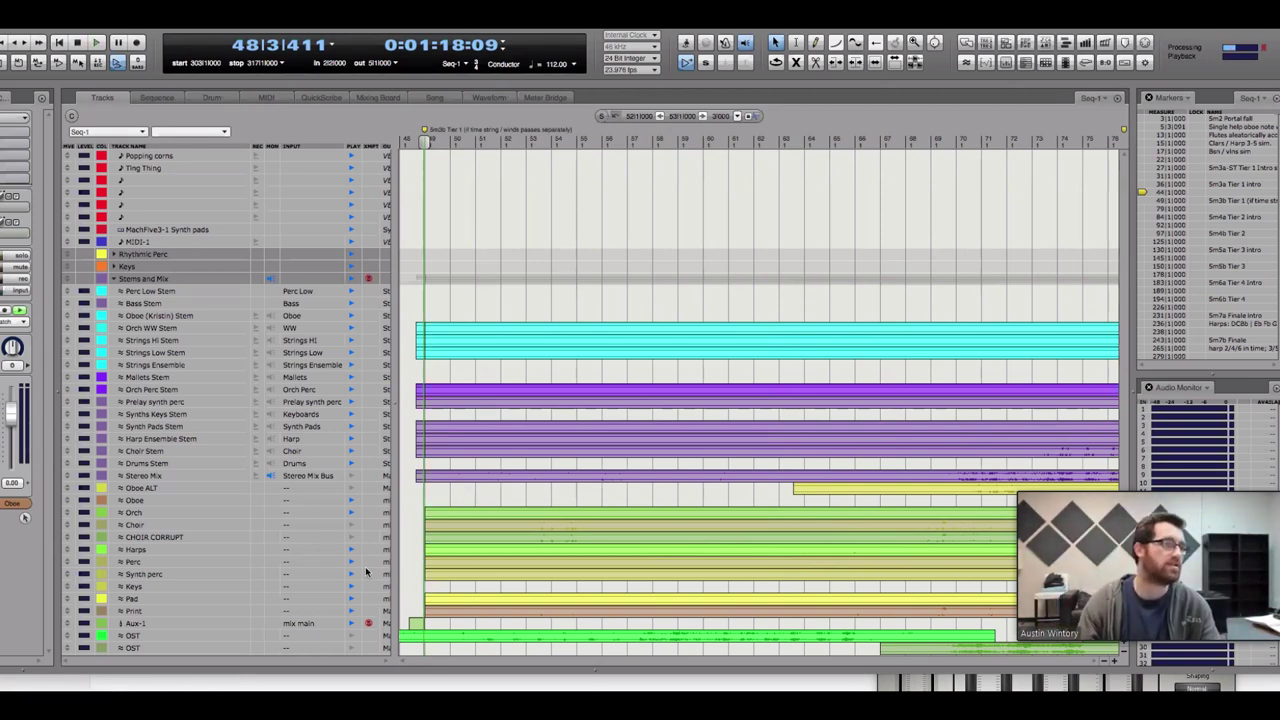
click(466, 498)
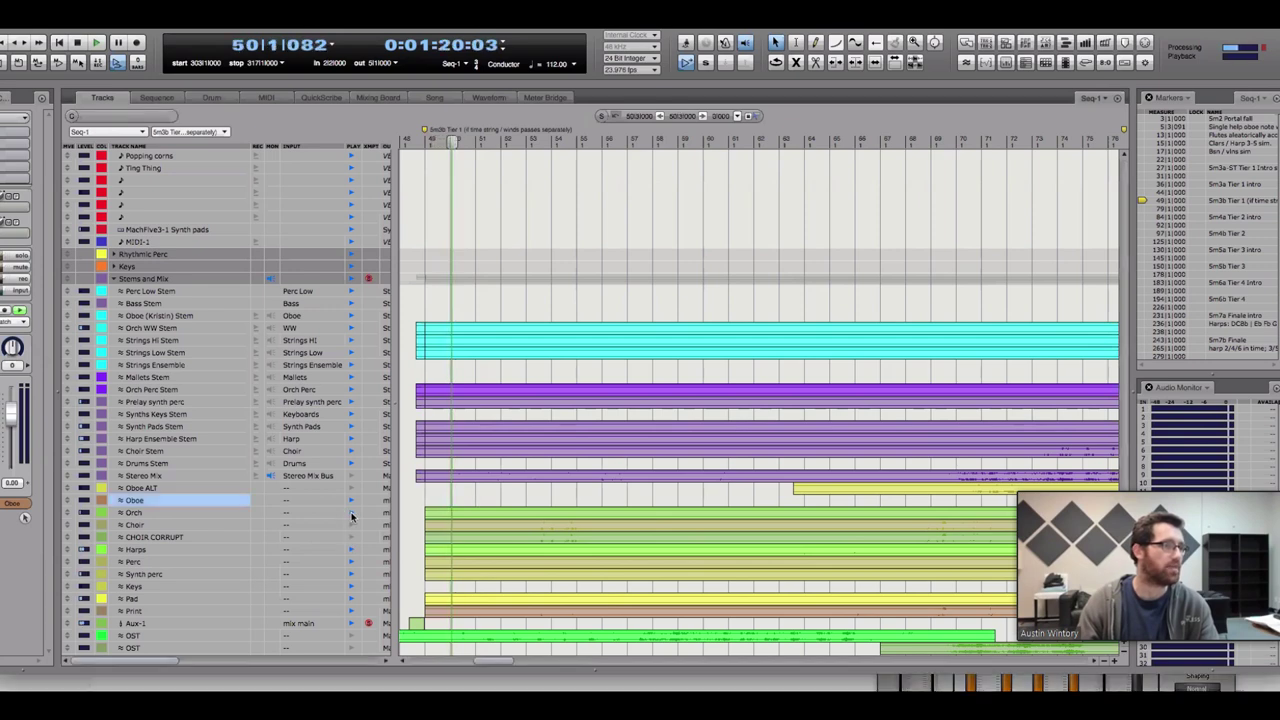
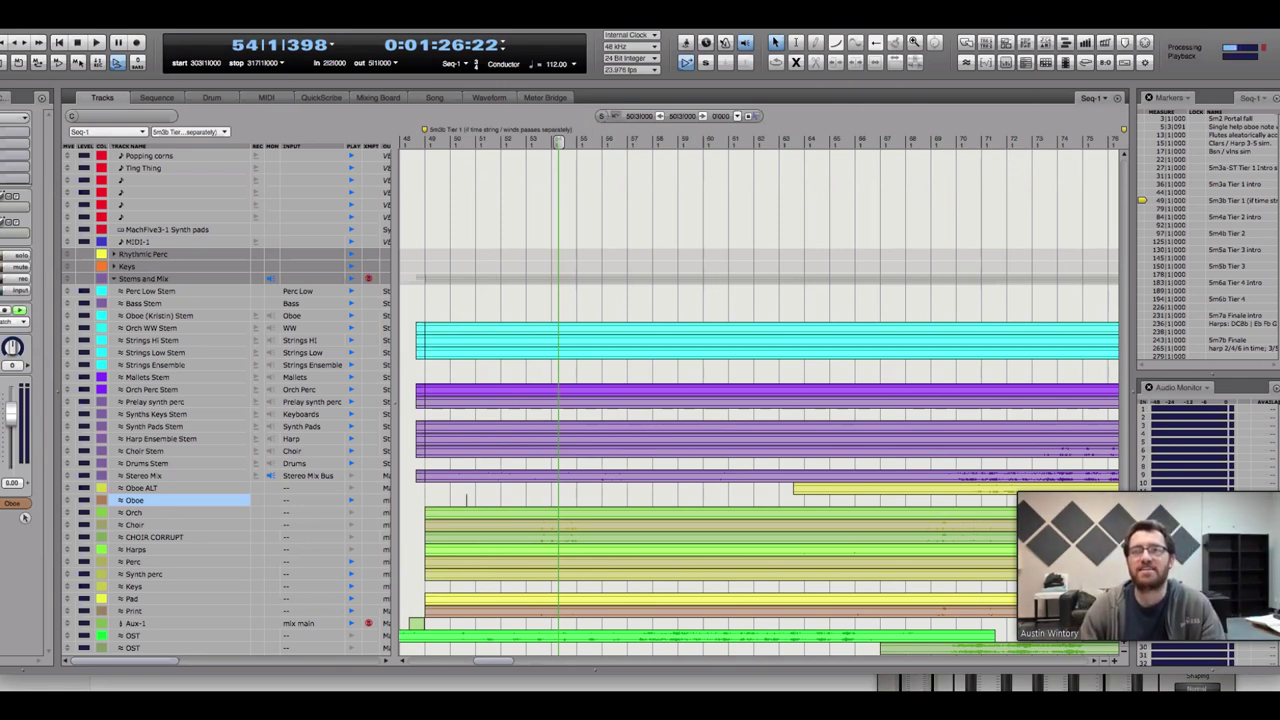
Select the CHOIR CORRUPT track and play it from measure 54
click(25, 517)
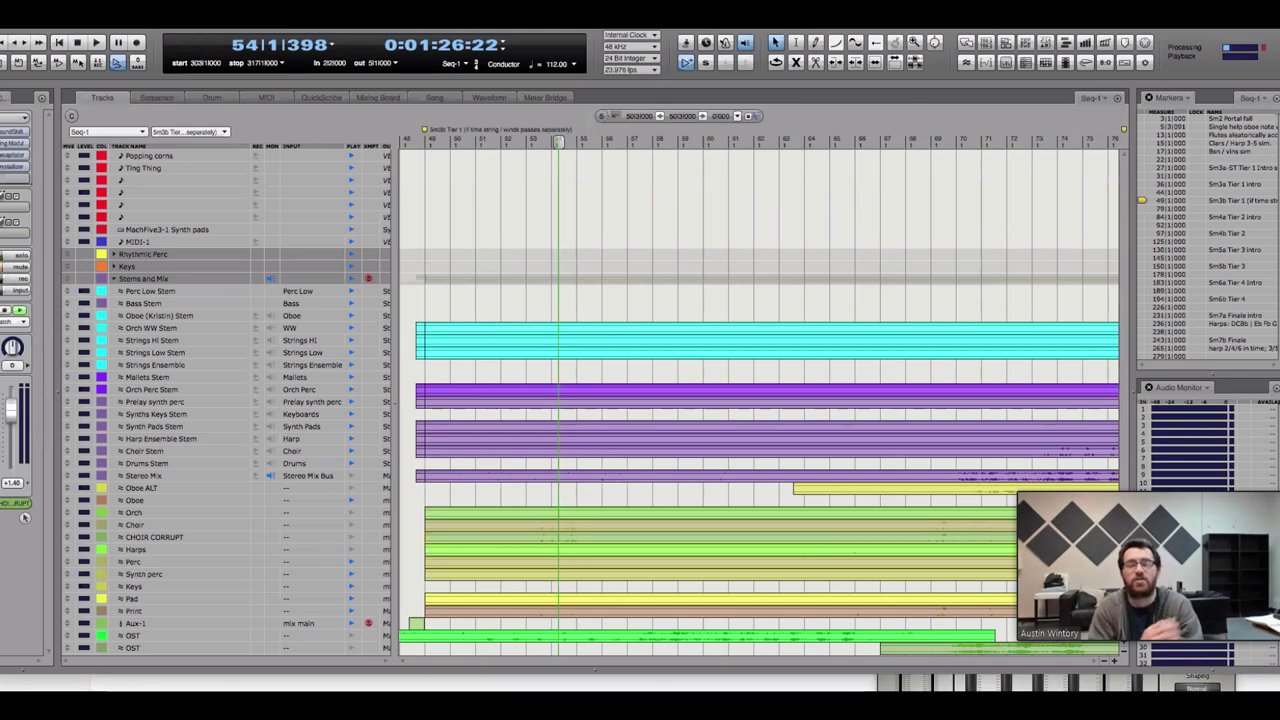
click(356, 537)
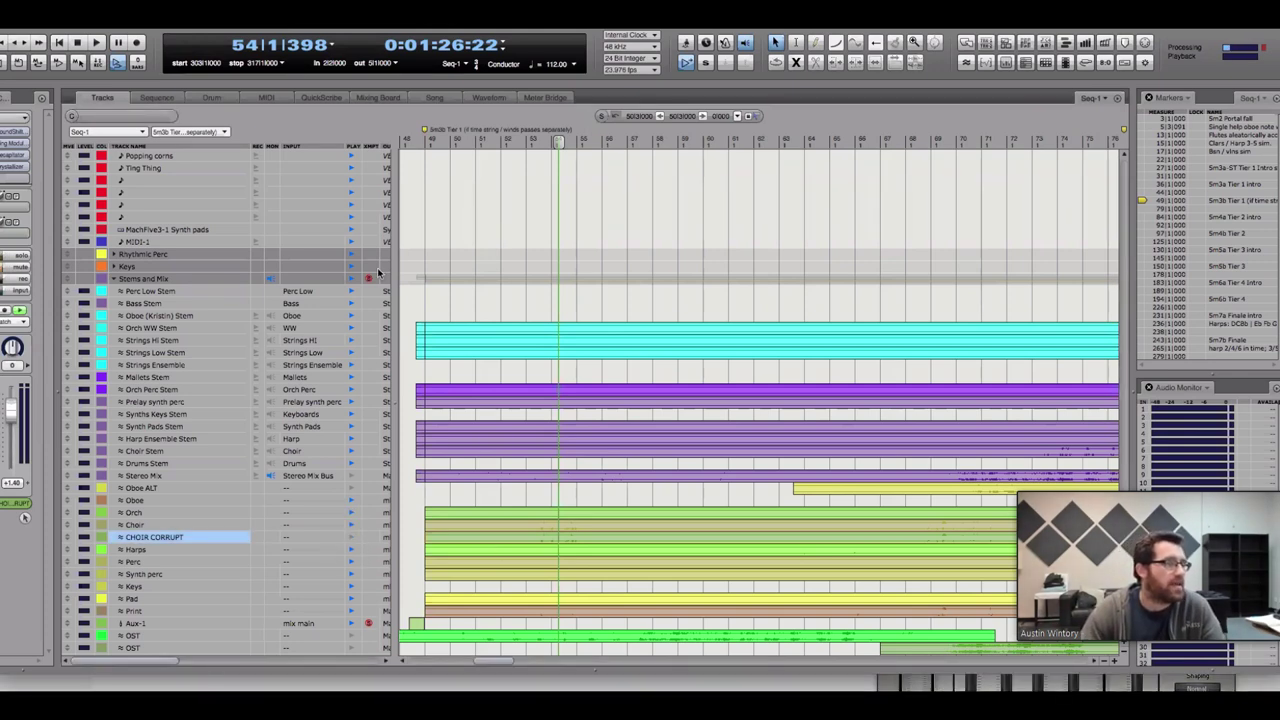
key(ctrl+Right)
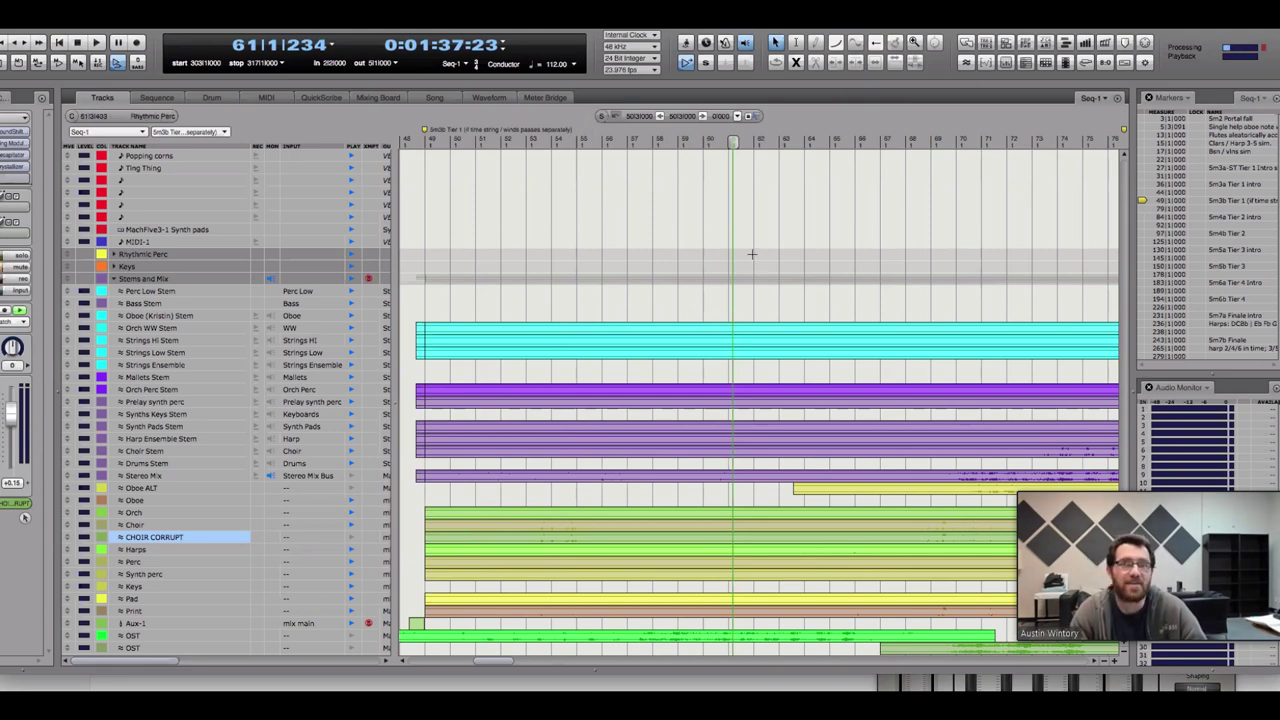
Inspect the Crystallizer and Decapitator effects on the CHOIR CORRUPT track, then close their windows
click(14, 165)
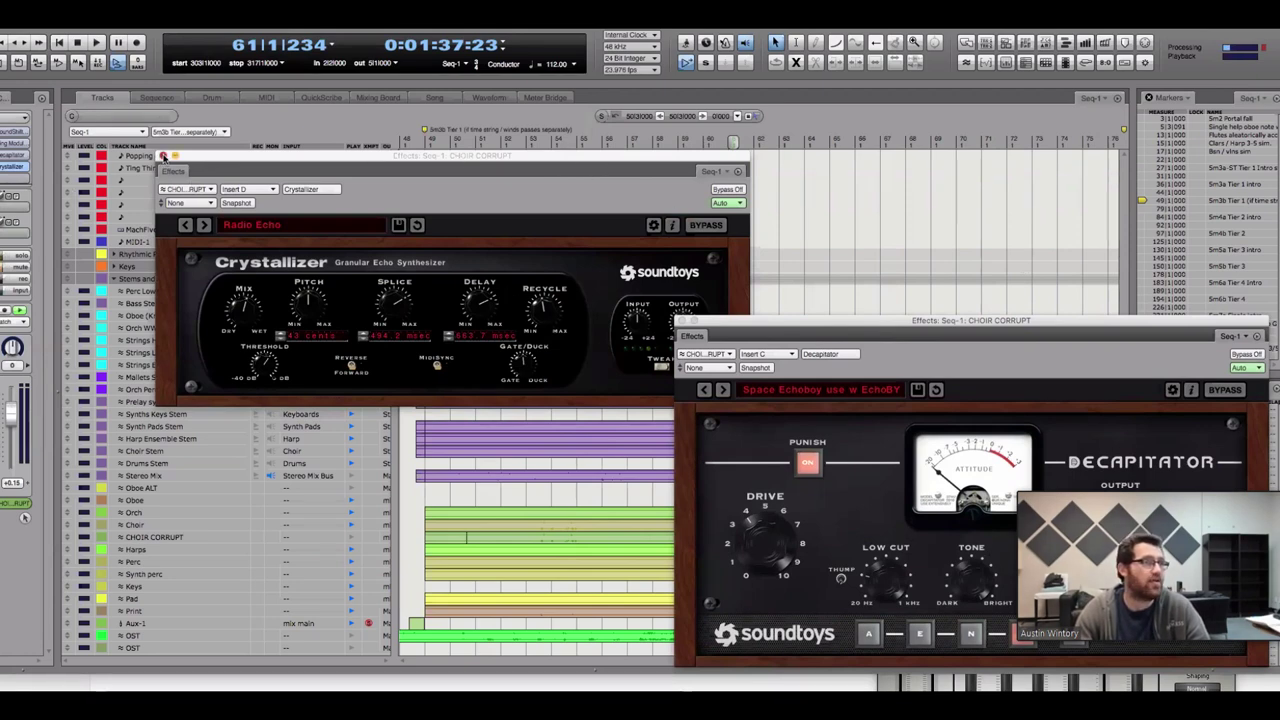
click(163, 157)
click(681, 322)
Select measure 60 on the Bass Stem track and play the passage from there
click(710, 299)
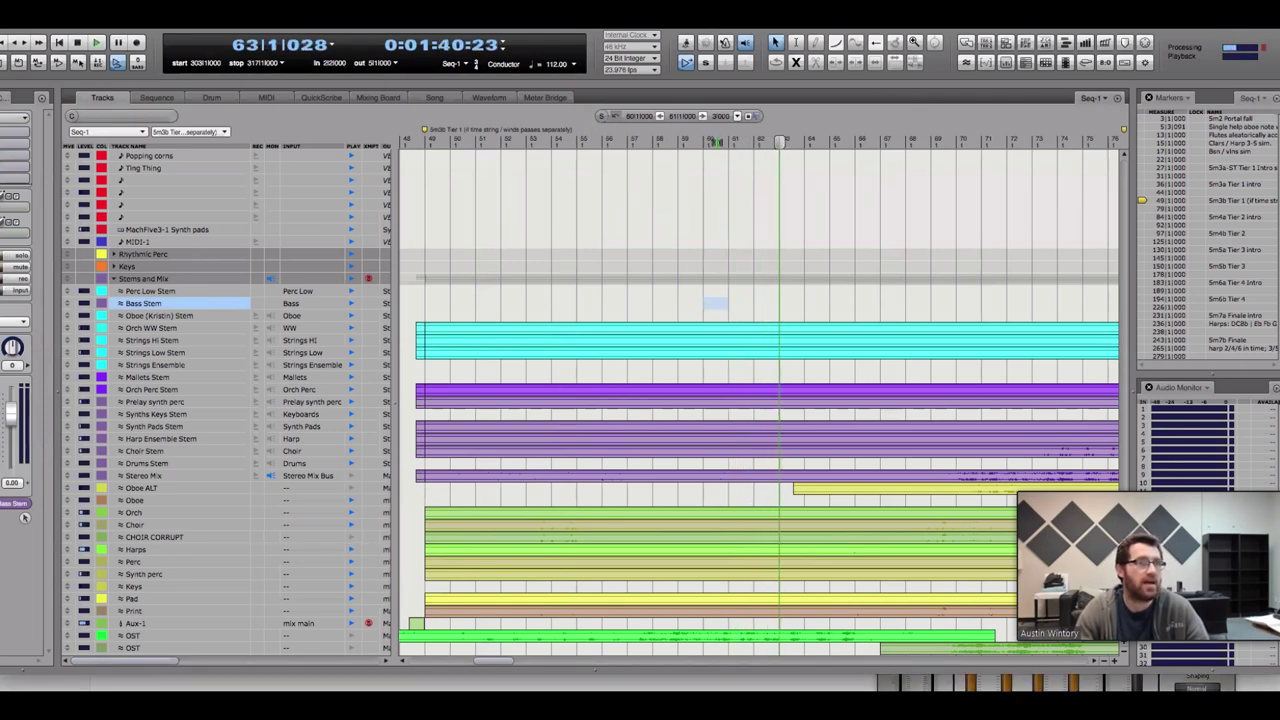
key(space)
key(space)
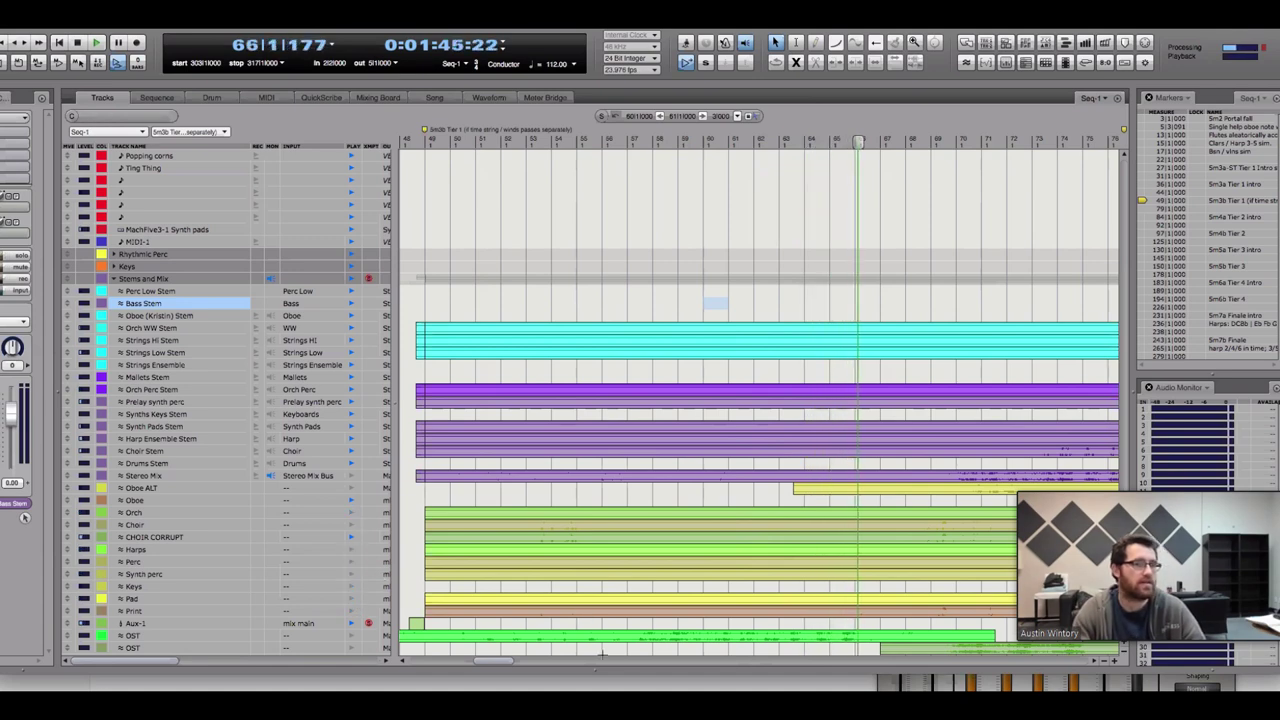
Move the playback position to measure 83 and play the start of the Tier 2 intro
scroll(604, 660, right, 5)
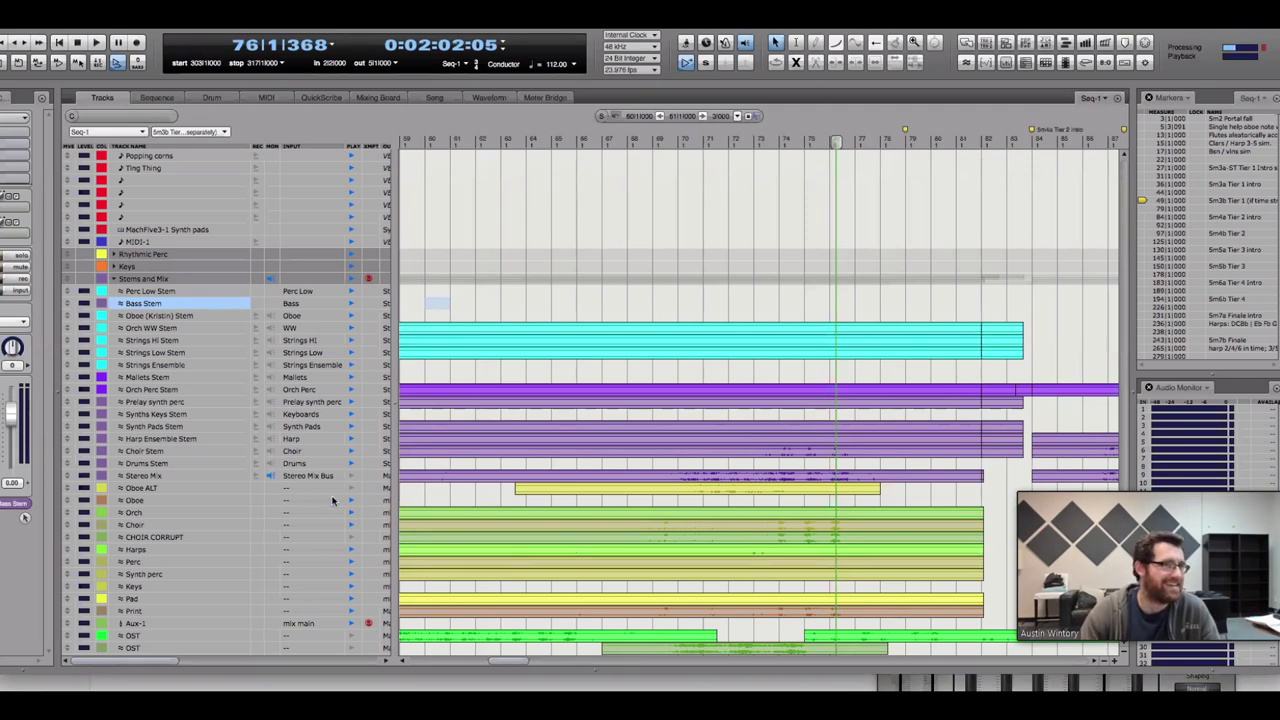
scroll(585, 150, right, 5)
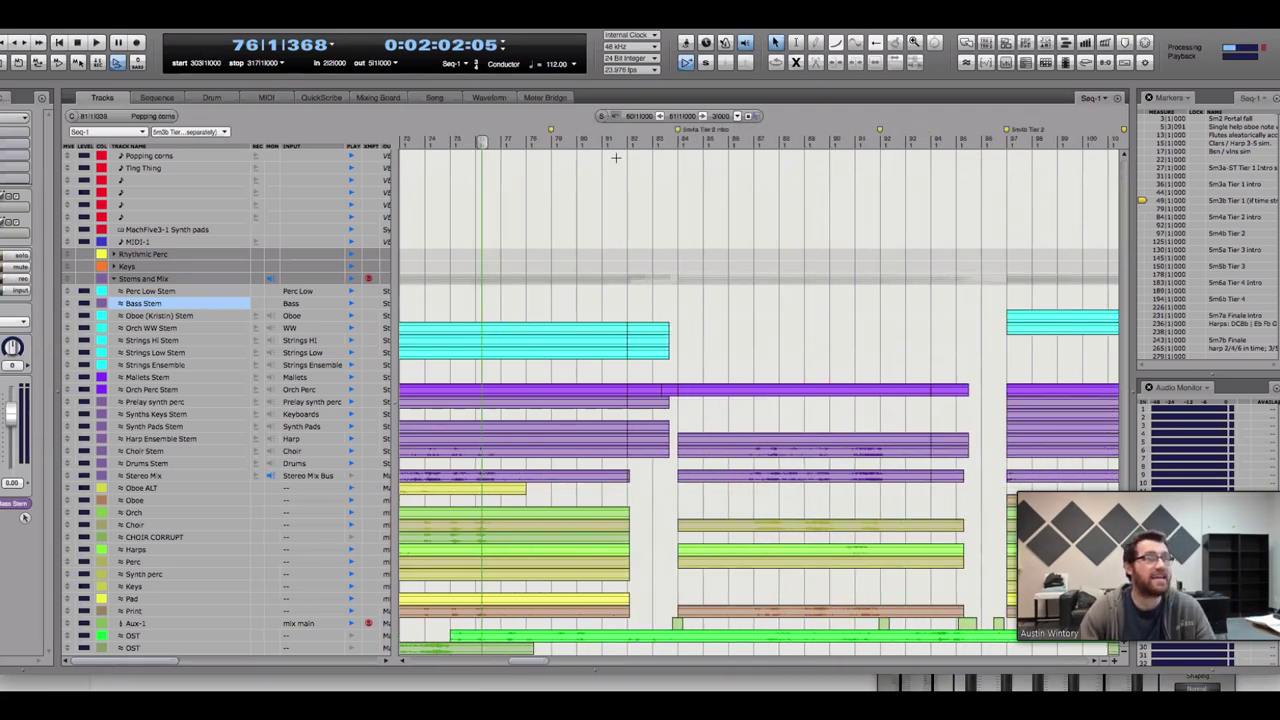
click(668, 141)
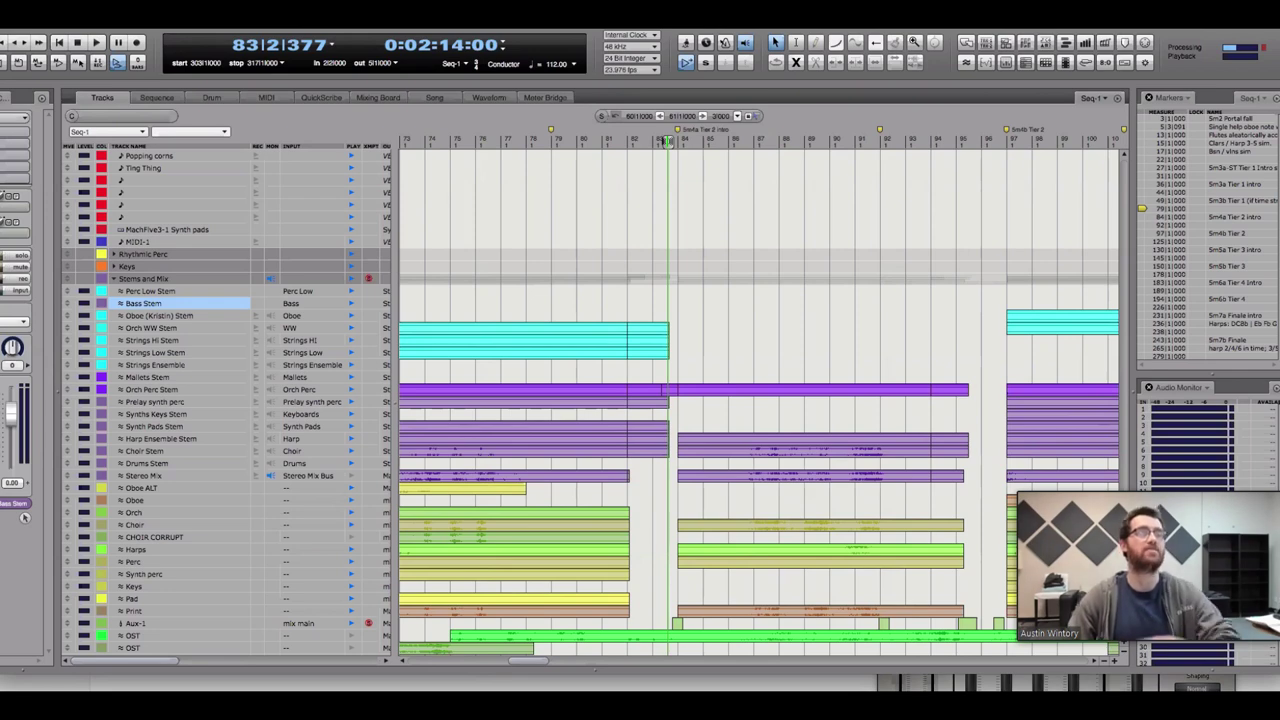
key(space)
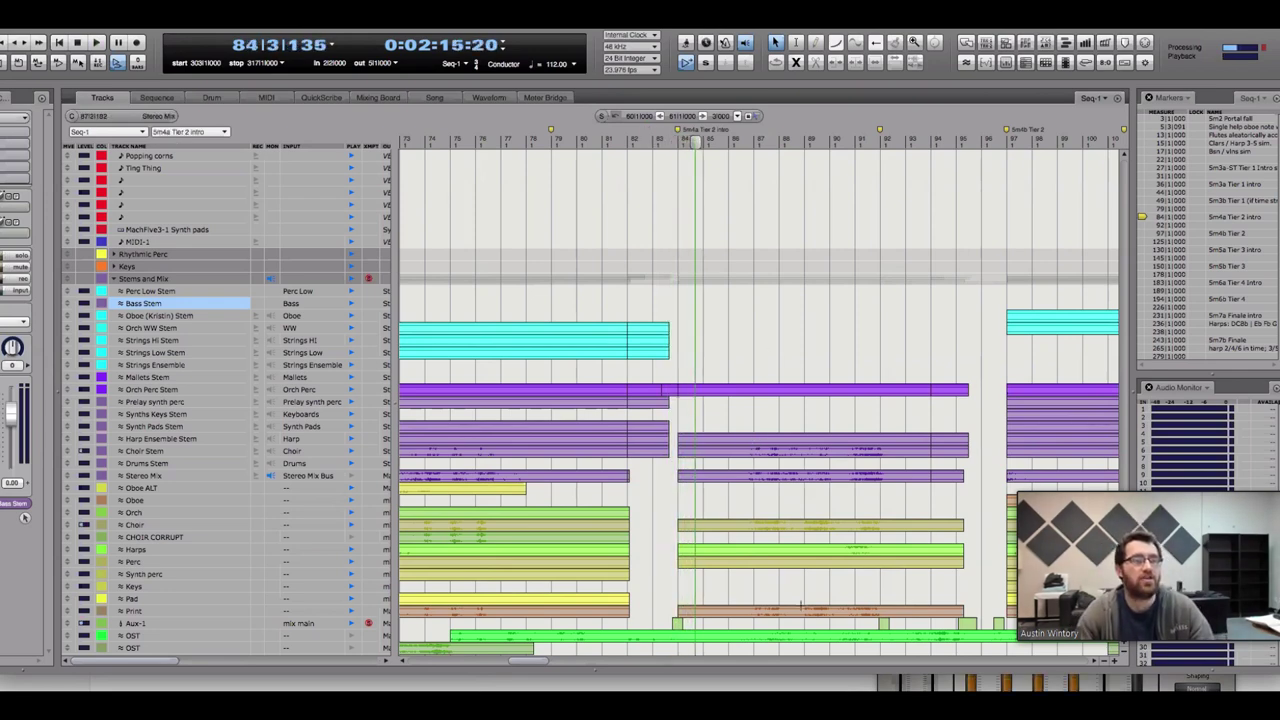
Select the range from measure 49 to measure 78 on the Bass Stem track
scroll(803, 660, right, 2)
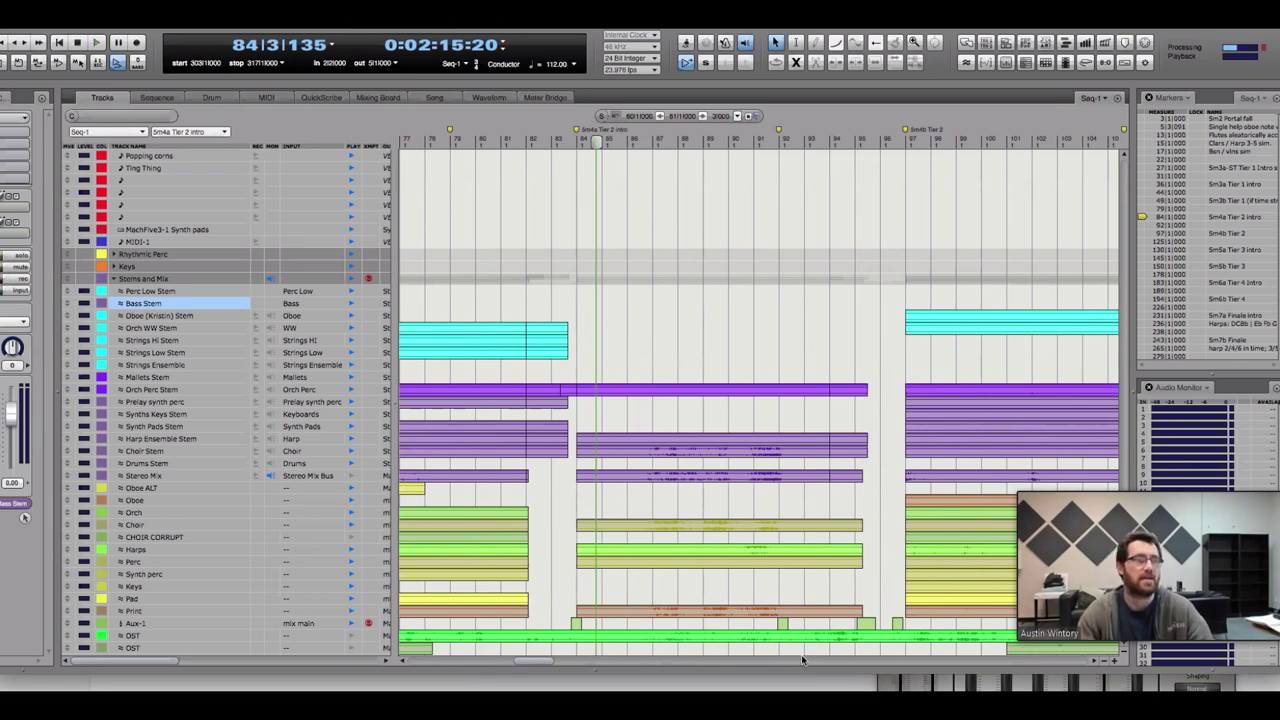
scroll(577, 678, left, 10)
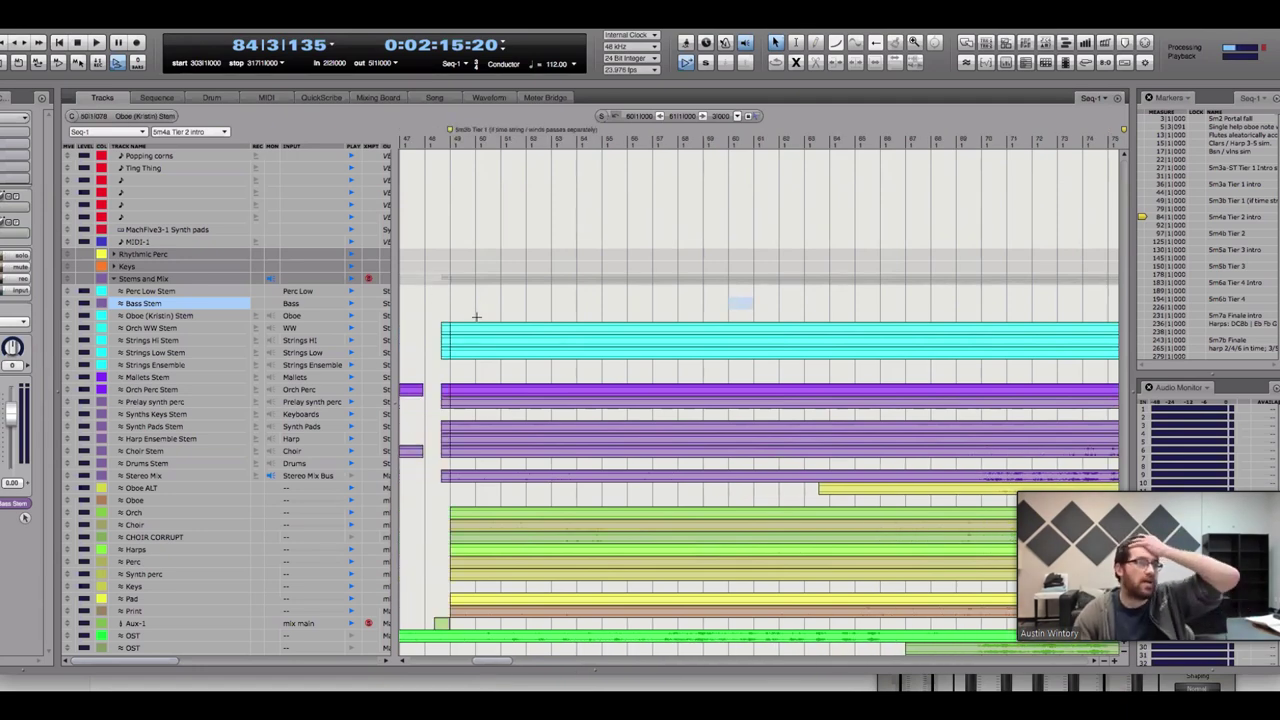
drag(459, 300, 963, 302)
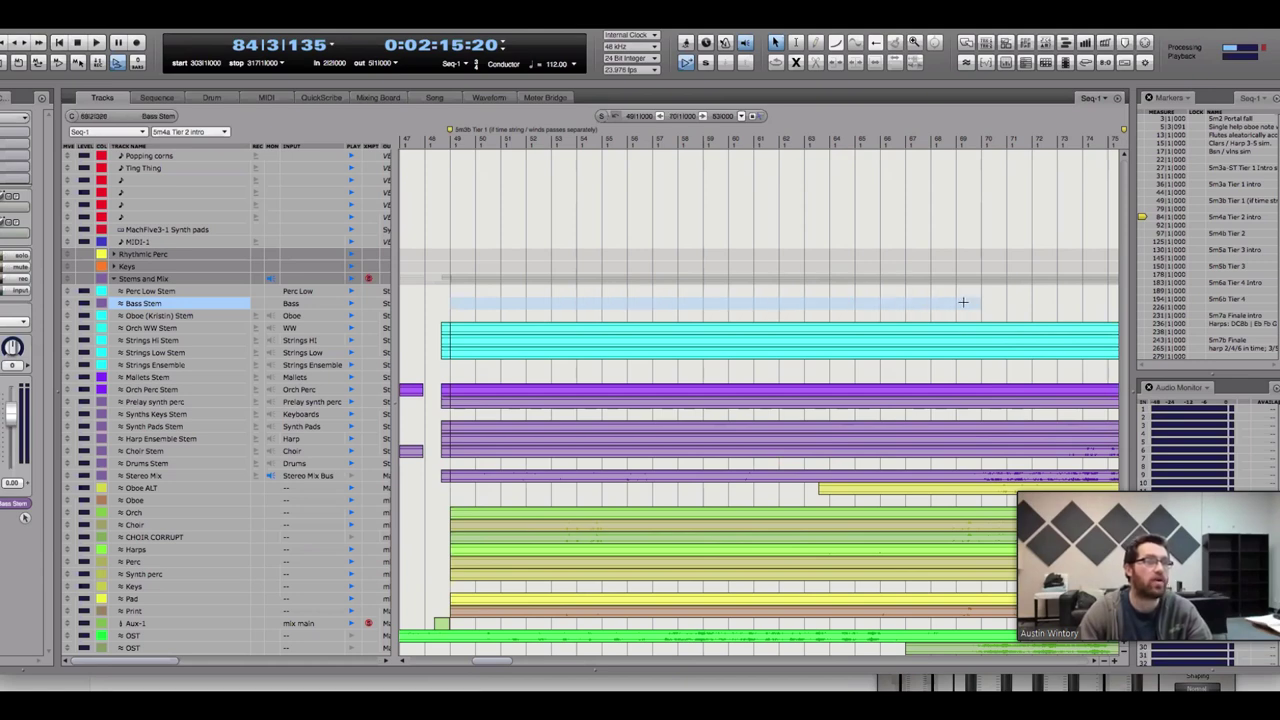
drag(1110, 306, 1032, 302)
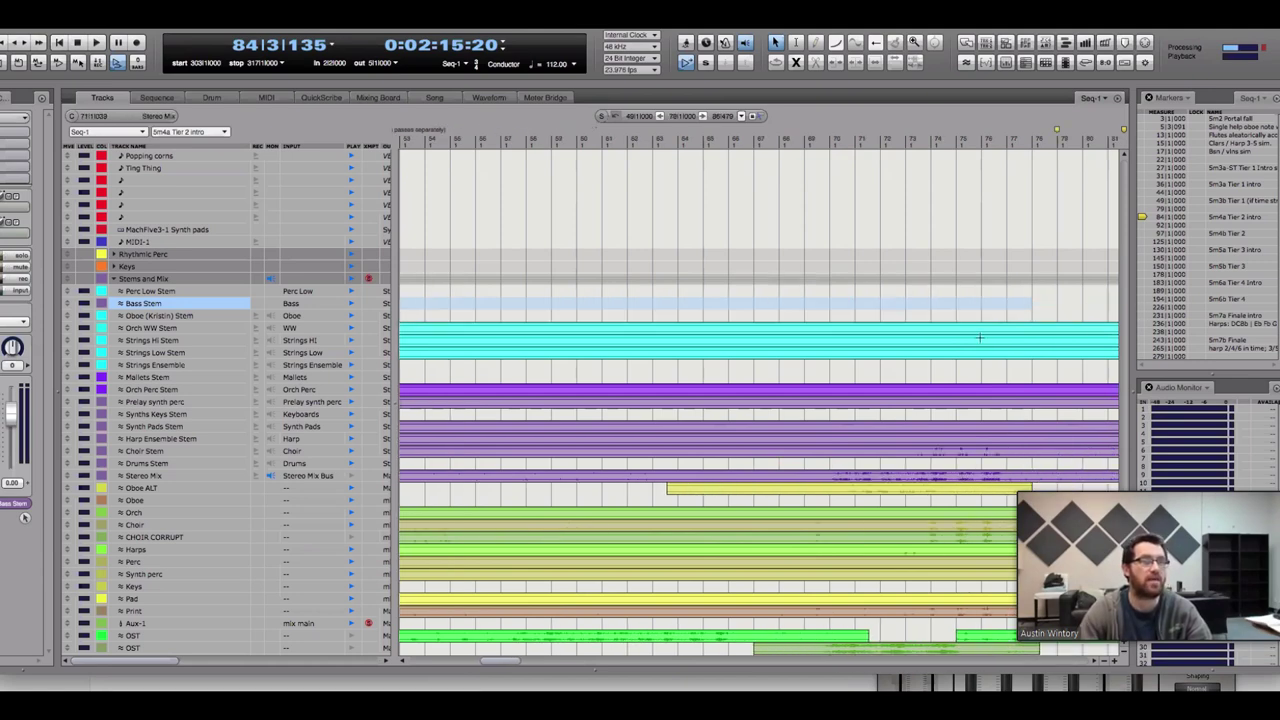
scroll(632, 665, left, 4)
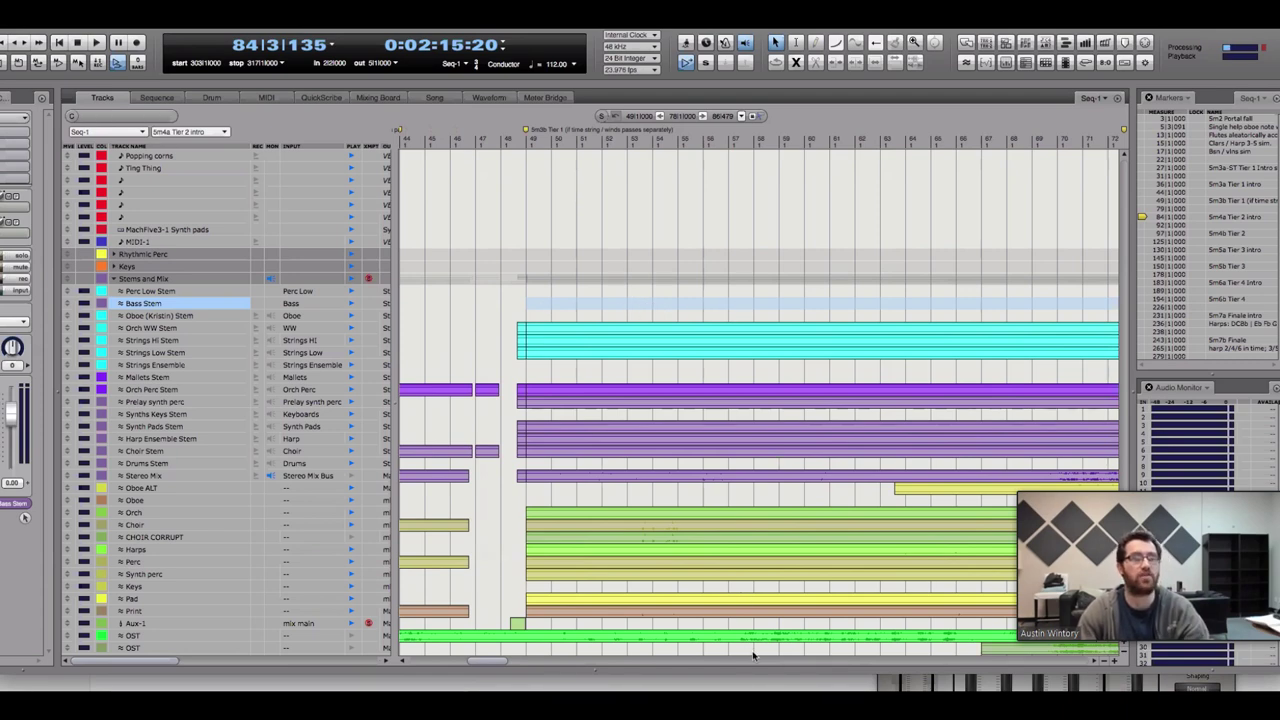
Move the playback position back to measure 83 and replay the Tier 2 intro
scroll(754, 655, right, 10)
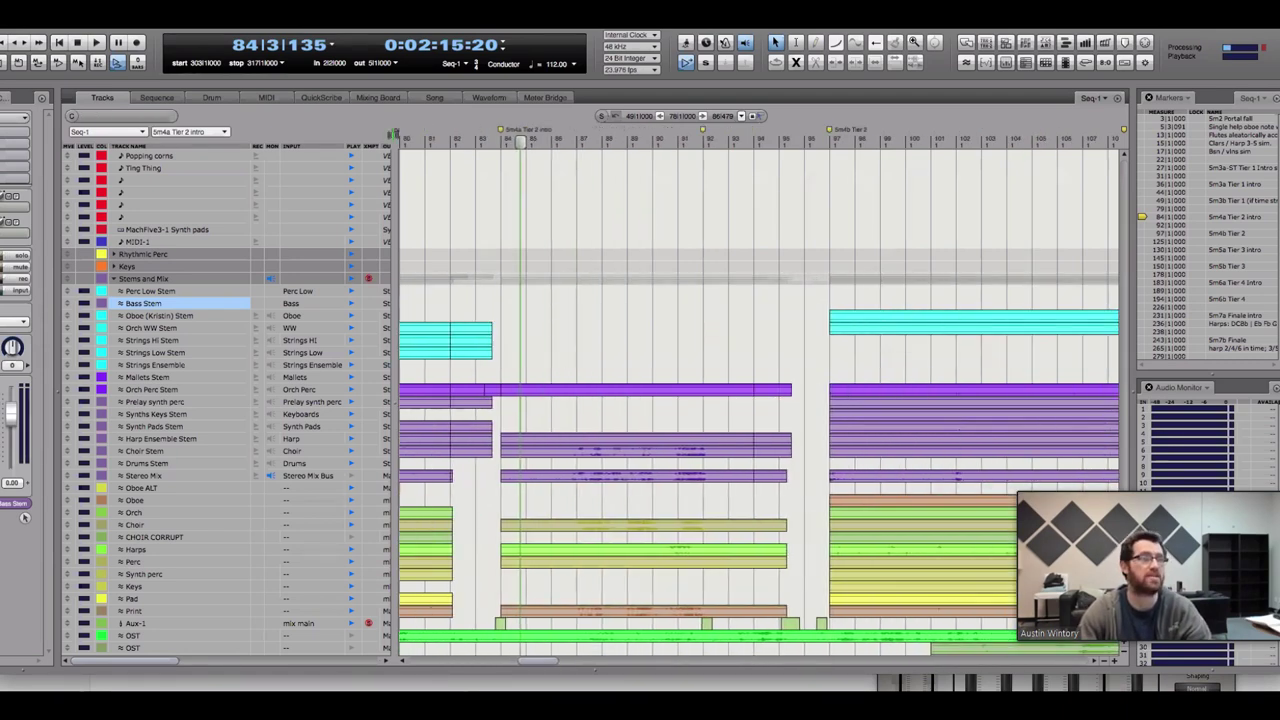
click(488, 137)
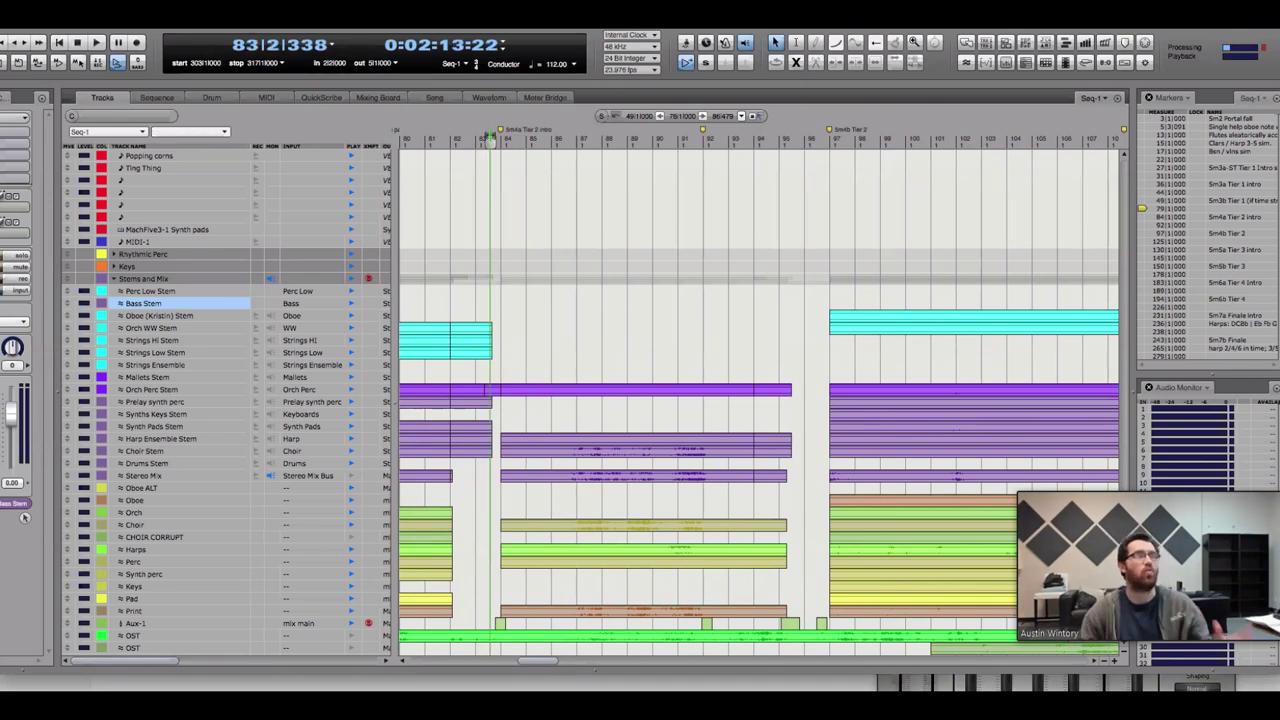
key(space)
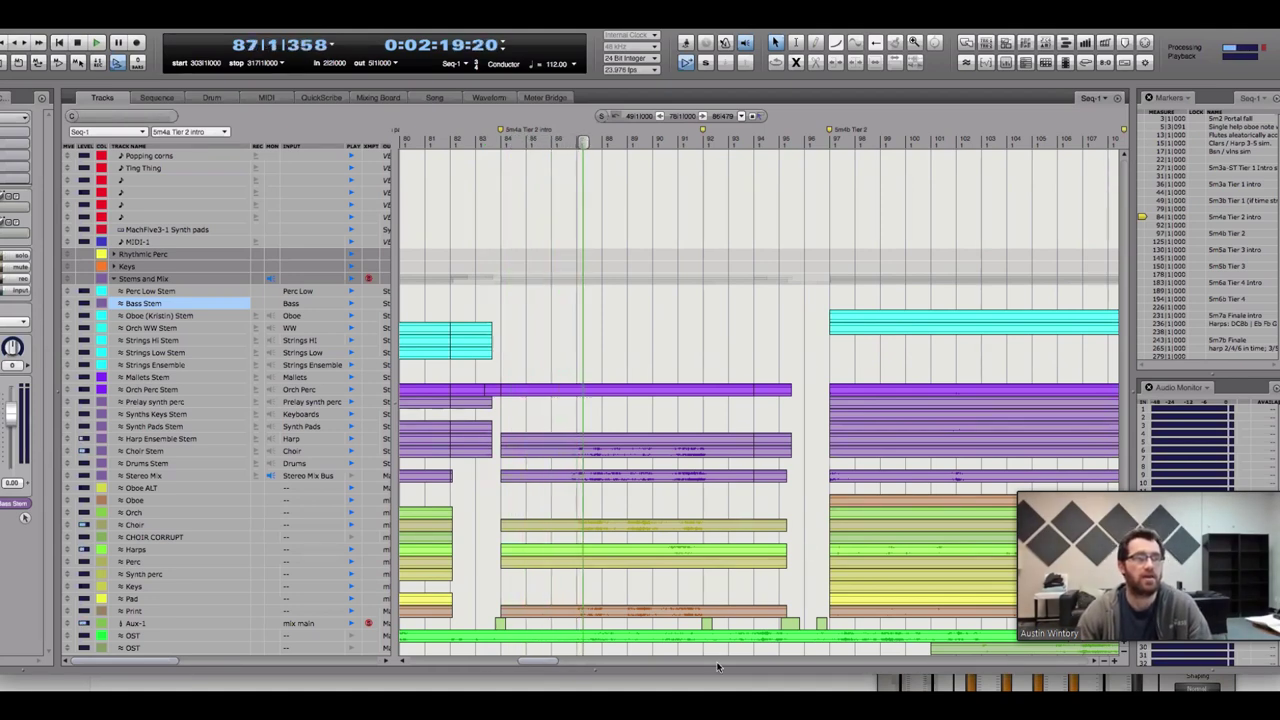
Jump the playback to measure 96 and play into the opening of Tier 2
click(824, 138)
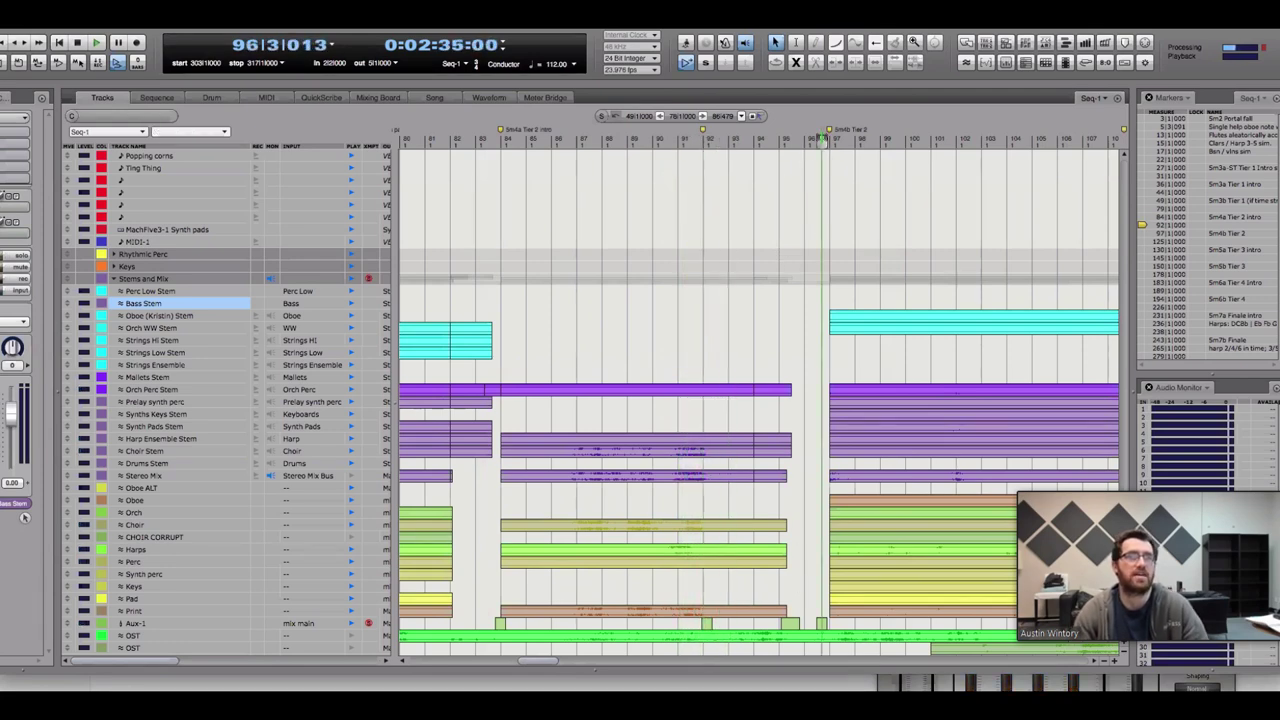
click(838, 660)
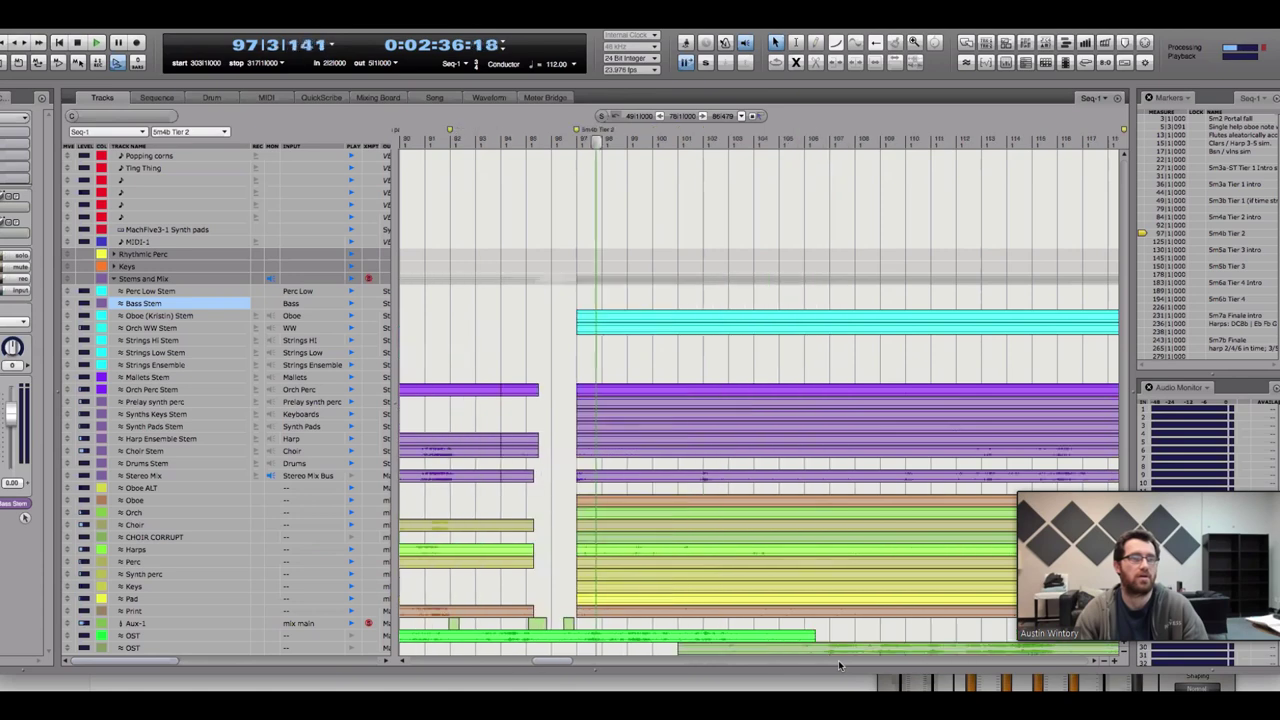
scroll(810, 600, down, 3)
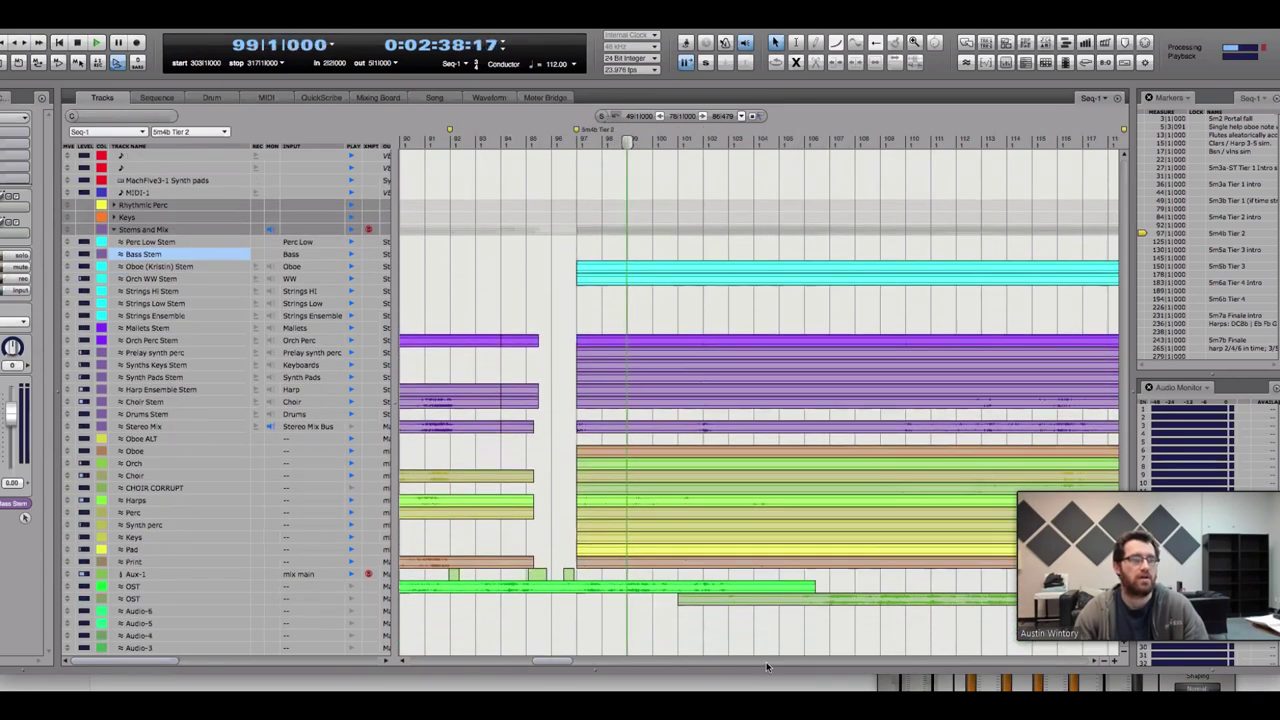
Select the two OST tracks and the audio tracks below them around the Tier 1 intro, ending with measure 26 on Audio-3
scroll(767, 667, left, 5)
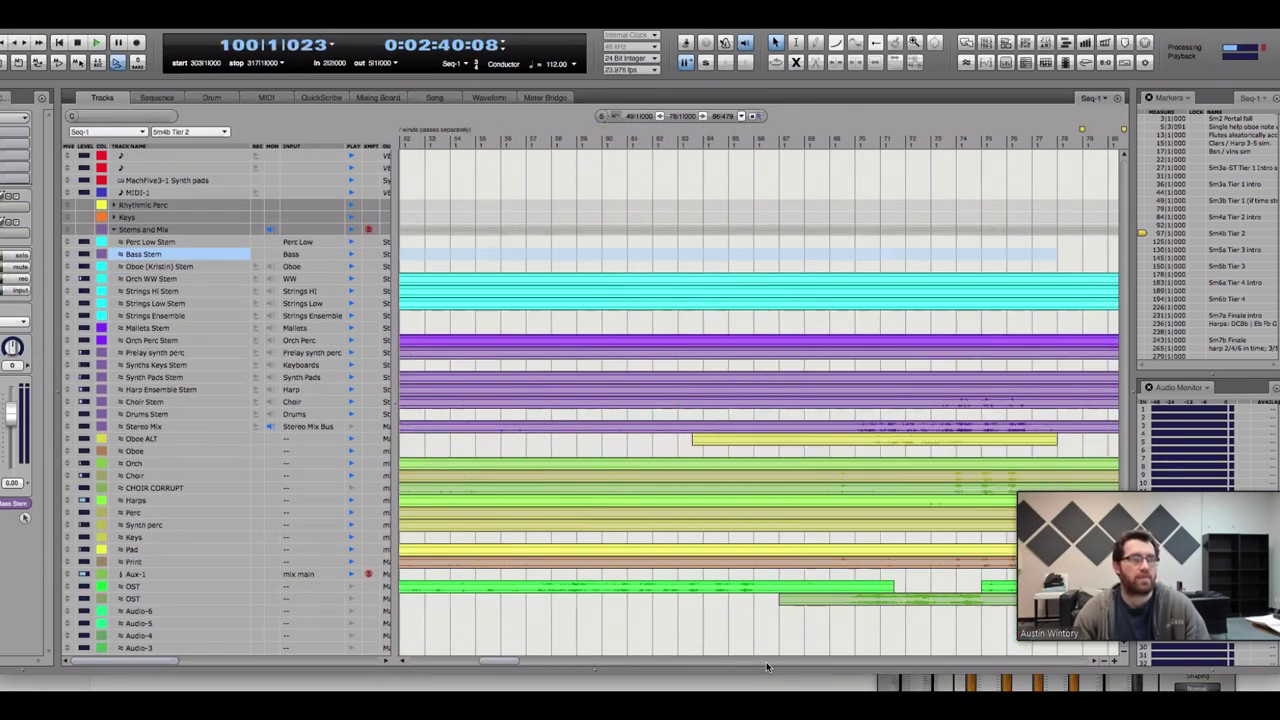
scroll(767, 667, left, 6)
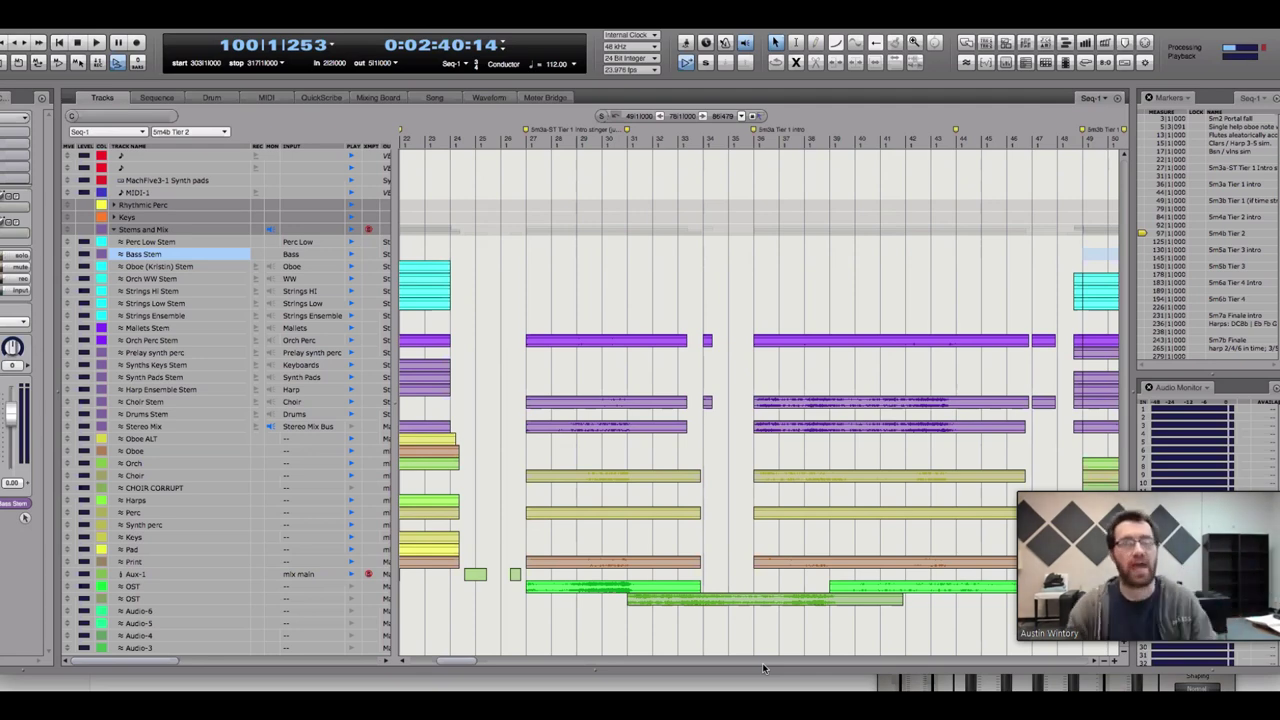
scroll(161, 593, down, 1)
click(151, 590)
scroll(319, 634, down, 3)
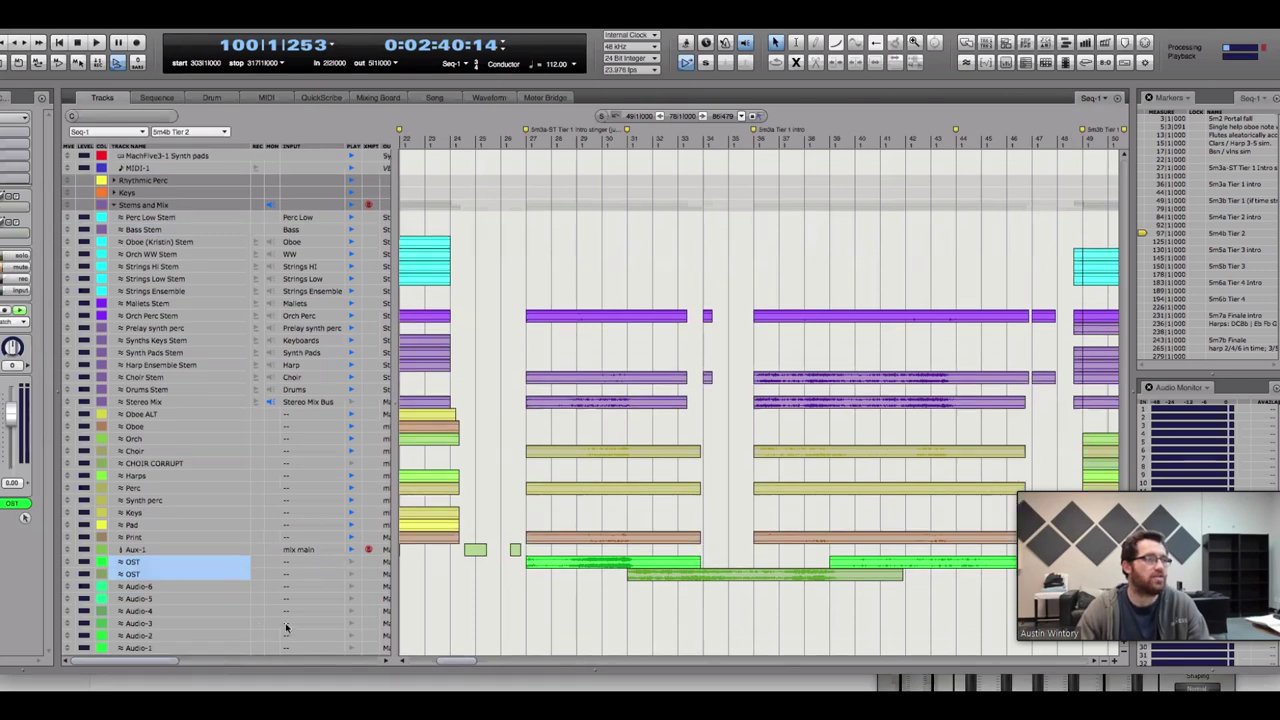
drag(146, 553, 162, 625)
click(164, 566)
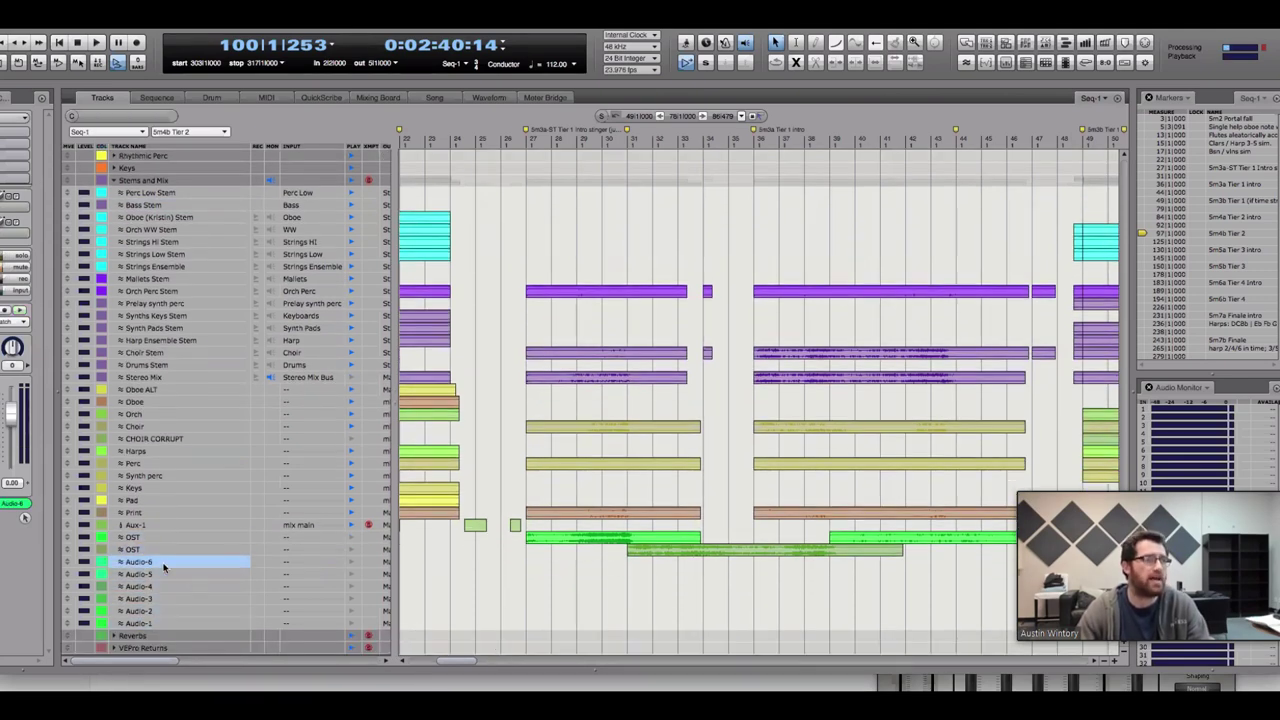
click(511, 603)
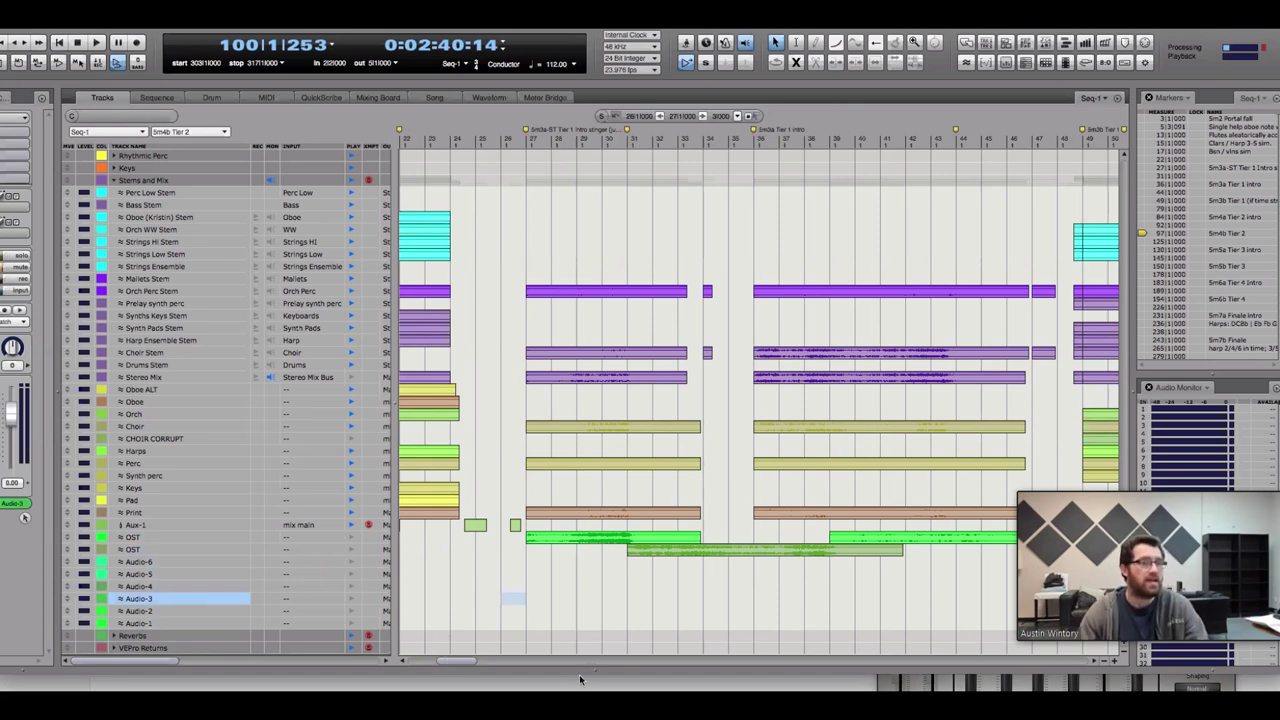
Play-enable both OST tracks and play their overlapping clips from about measure 31 in the Tier 1 intro stinger
scroll(580, 680, right, 10)
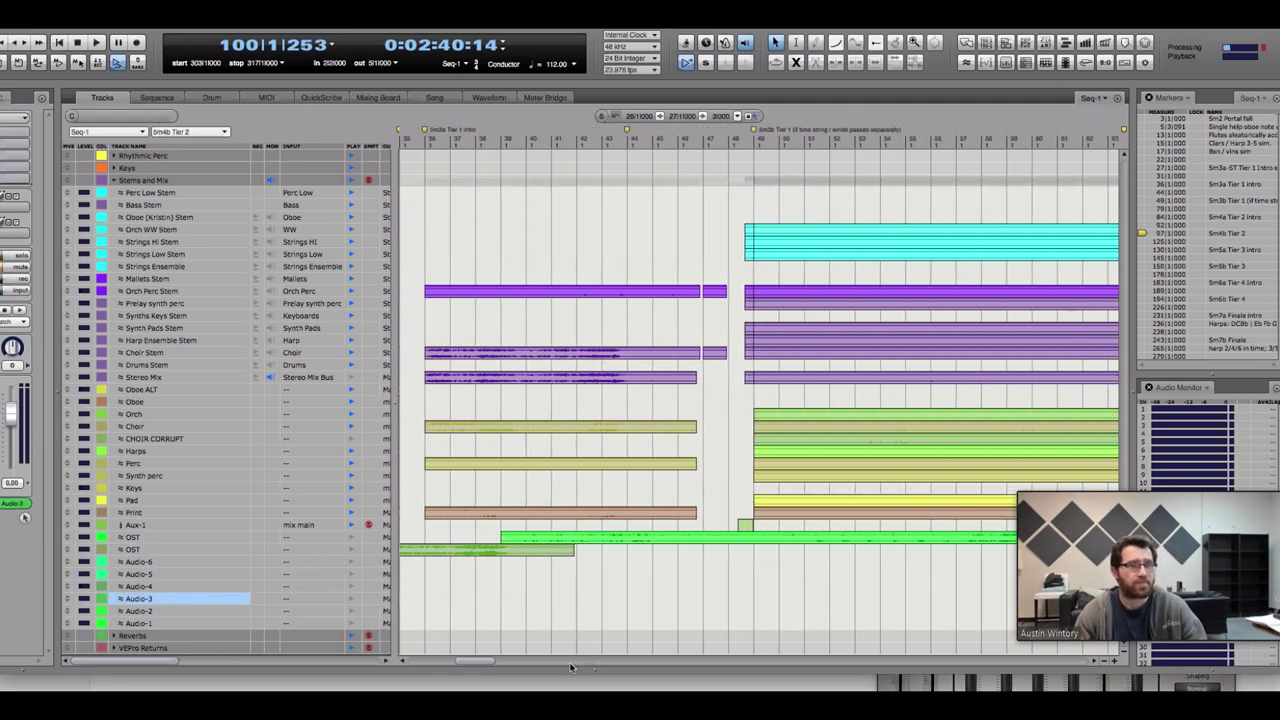
scroll(490, 625, left, 6)
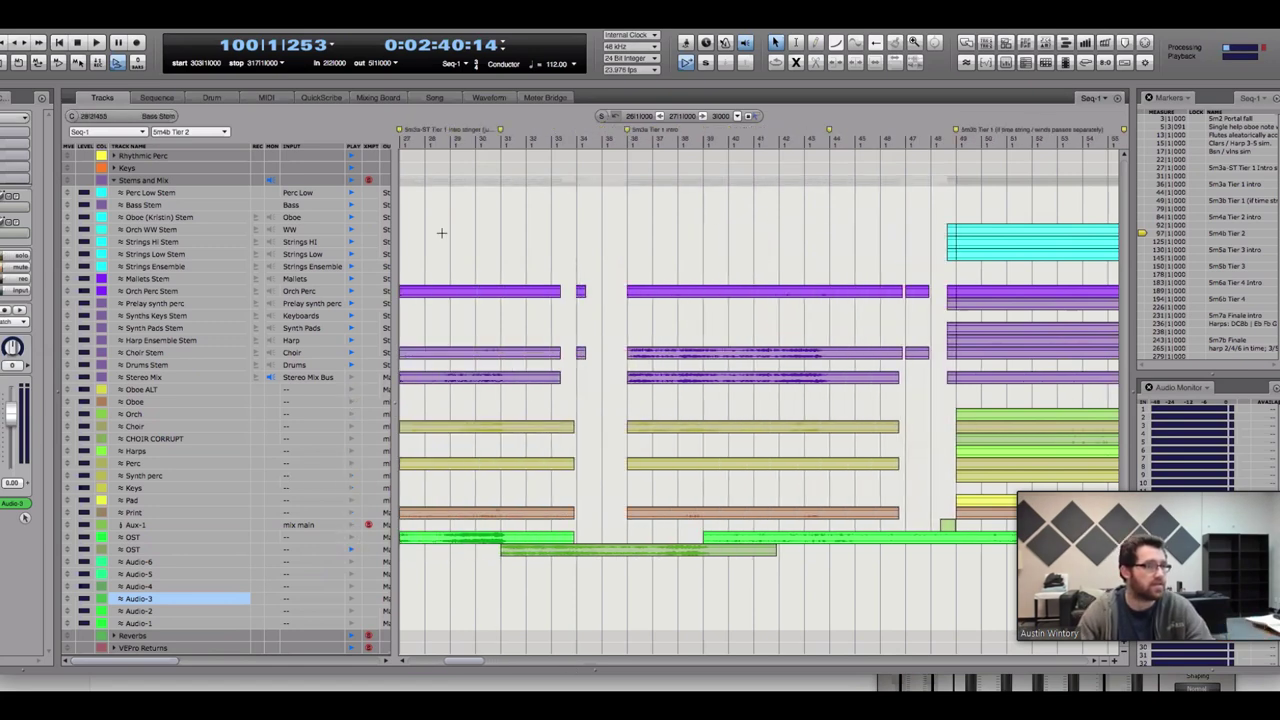
key(space)
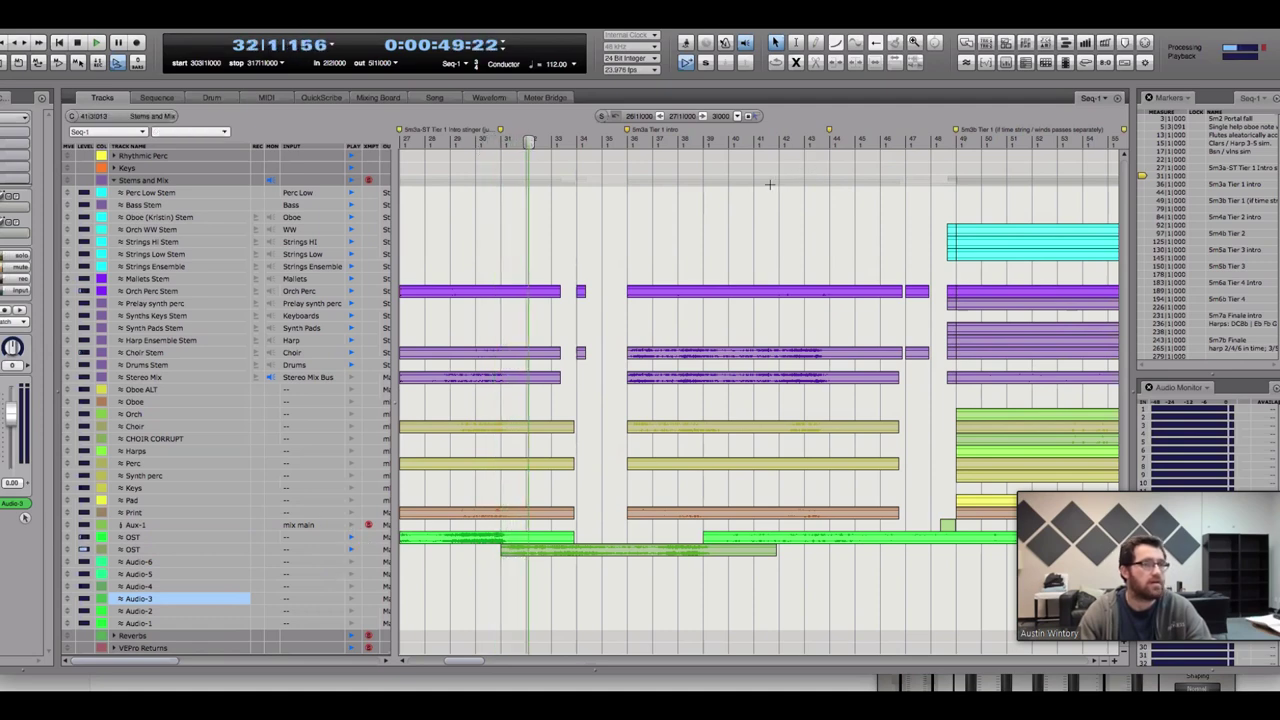
Play the OST clip overlap in Tier 1 near measure 67, selecting measures 67 to 70 on the lower OST track, and stop playback
scroll(783, 513, right, 6)
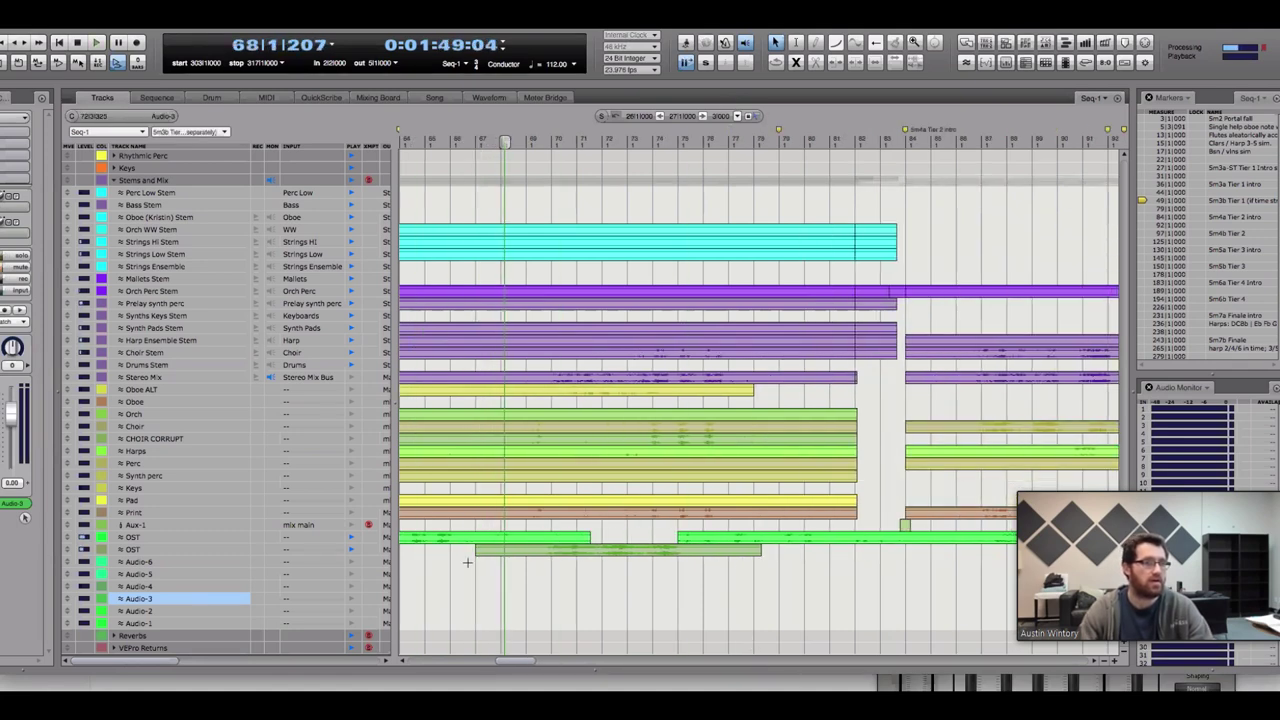
drag(536, 543, 476, 552)
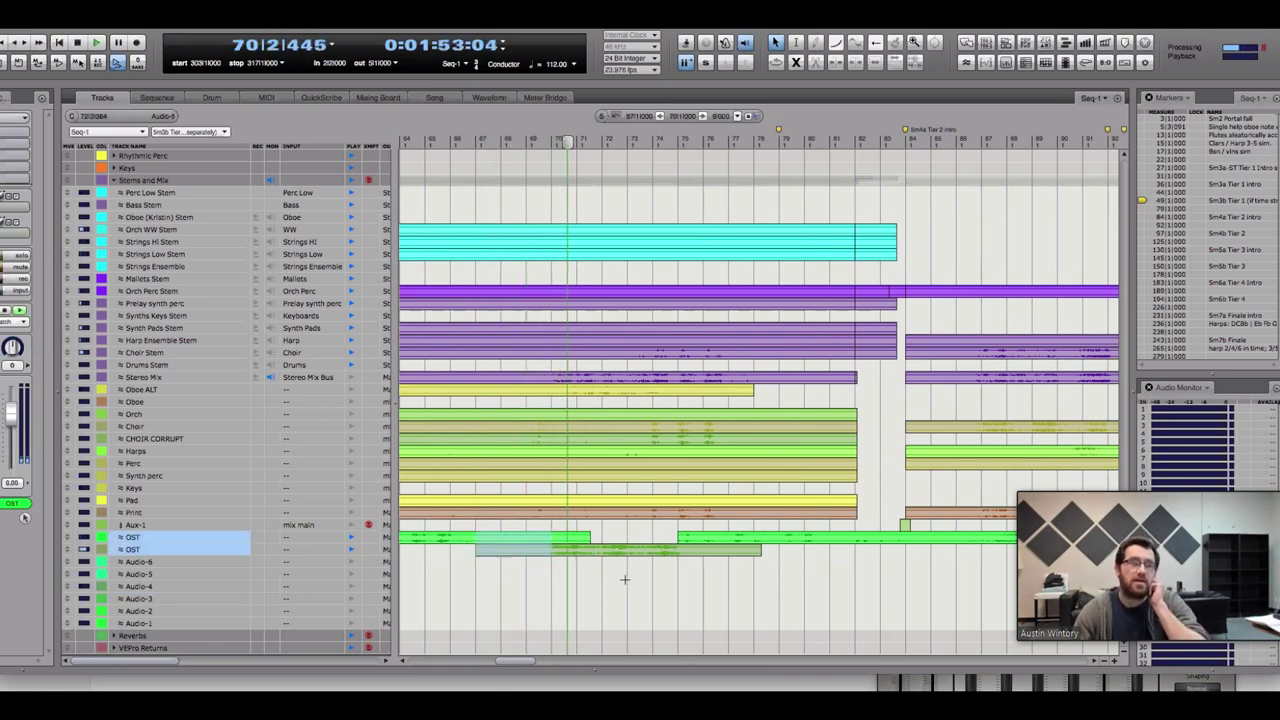
click(624, 577)
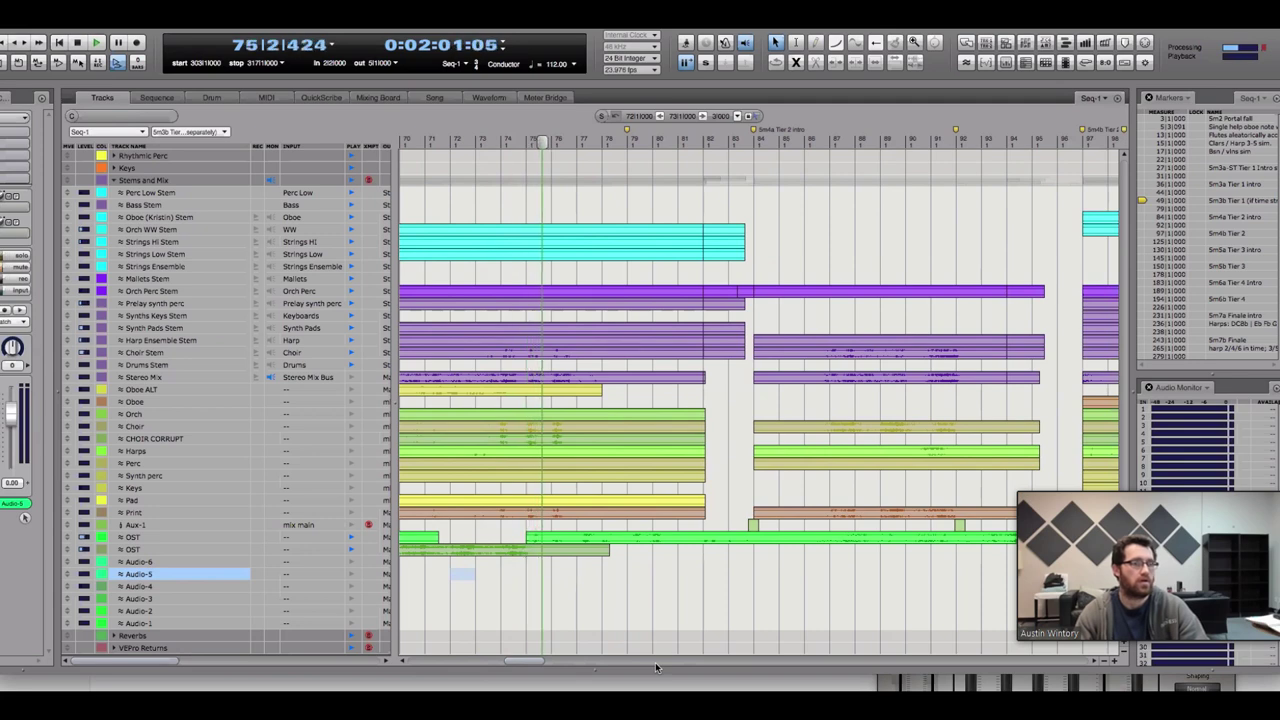
key(space)
Move the playback position to measure 219 in Tier 4 and play the handover between the OST clips
scroll(655, 663, right, 10)
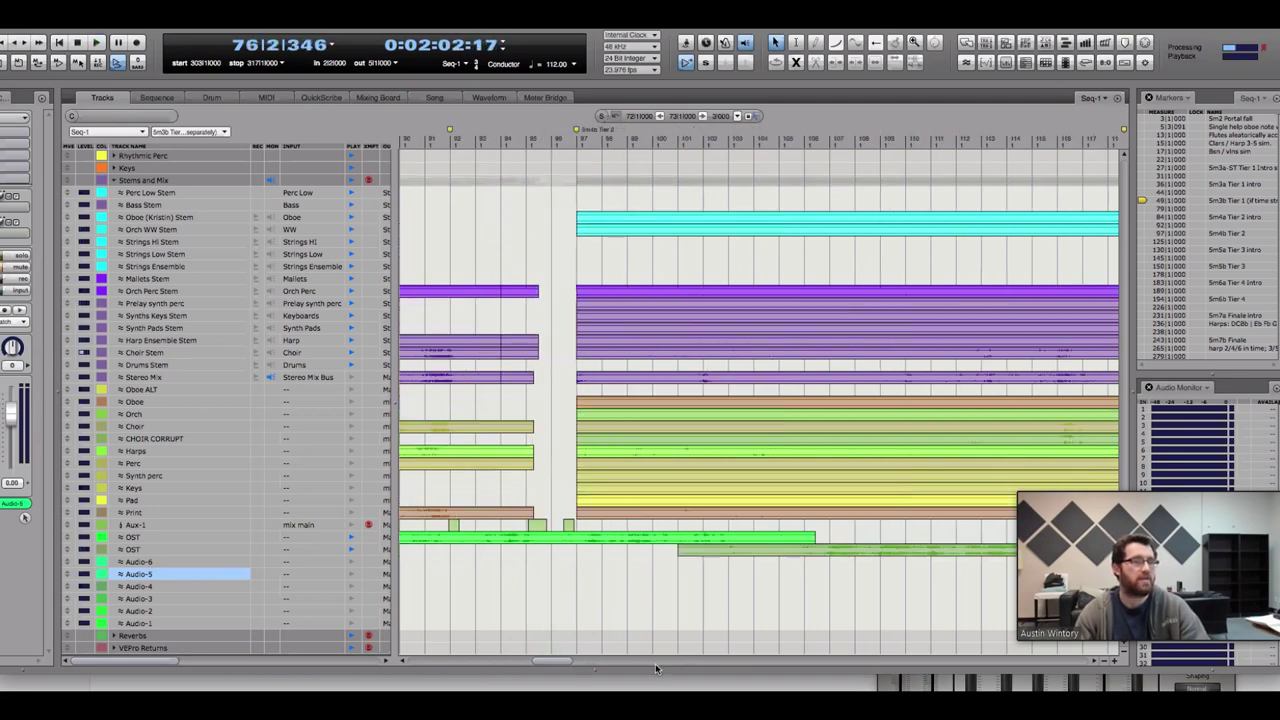
scroll(655, 663, right, 10)
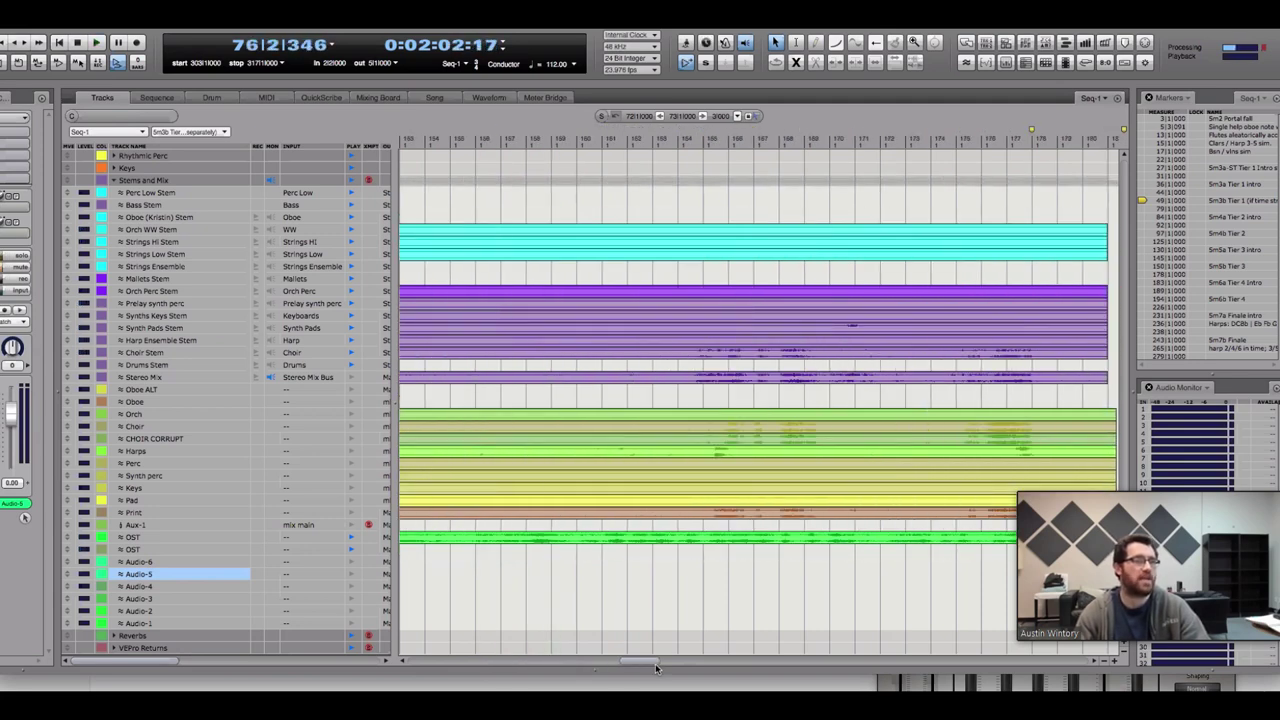
scroll(655, 663, right, 10)
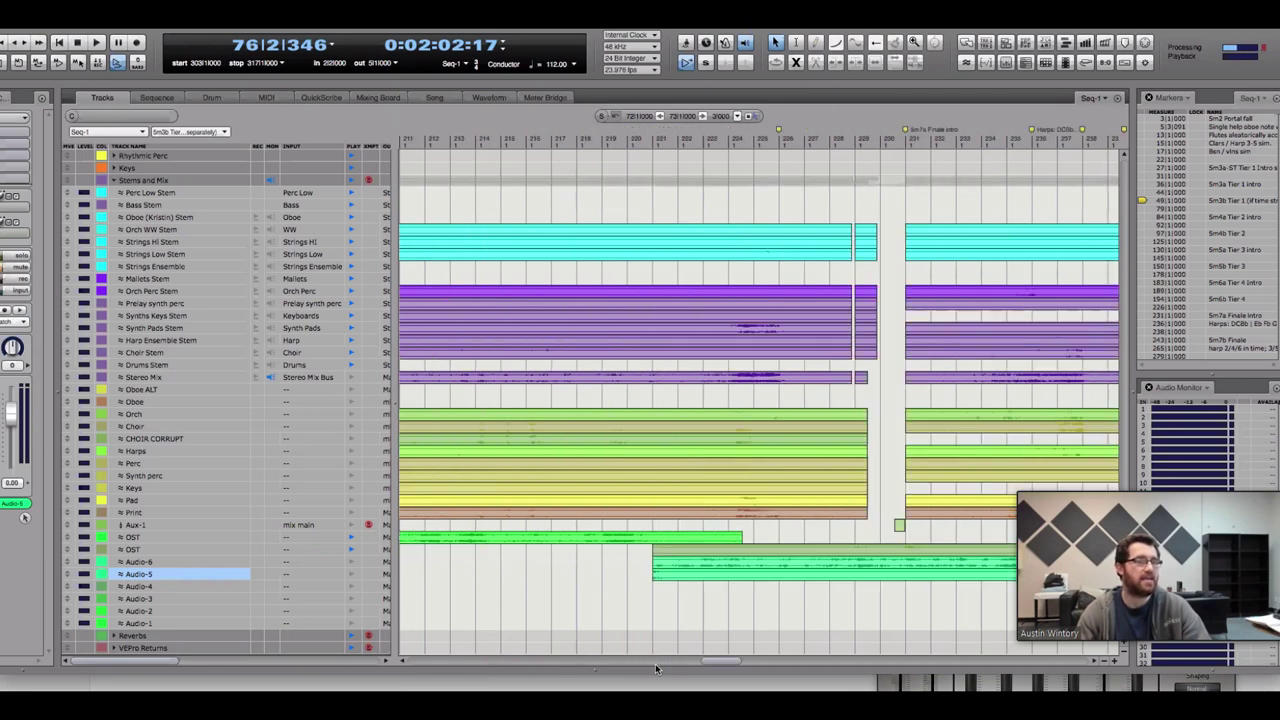
scroll(655, 663, left, 4)
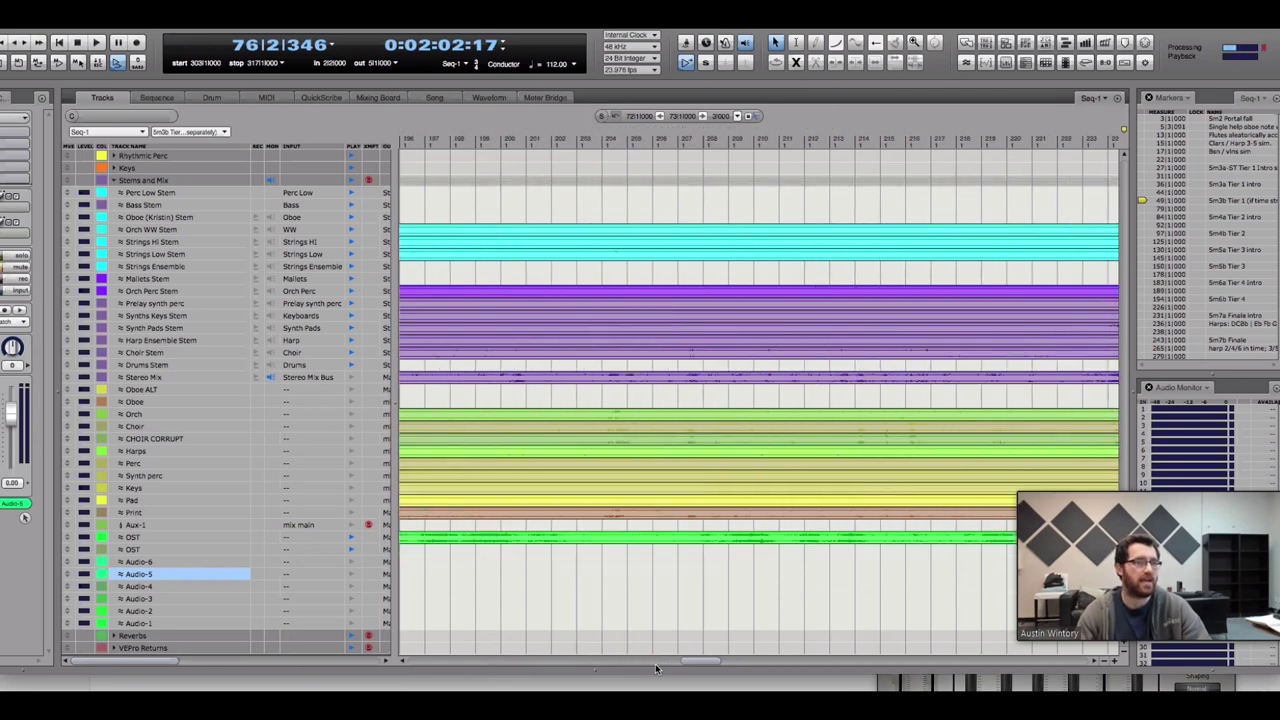
click(743, 141)
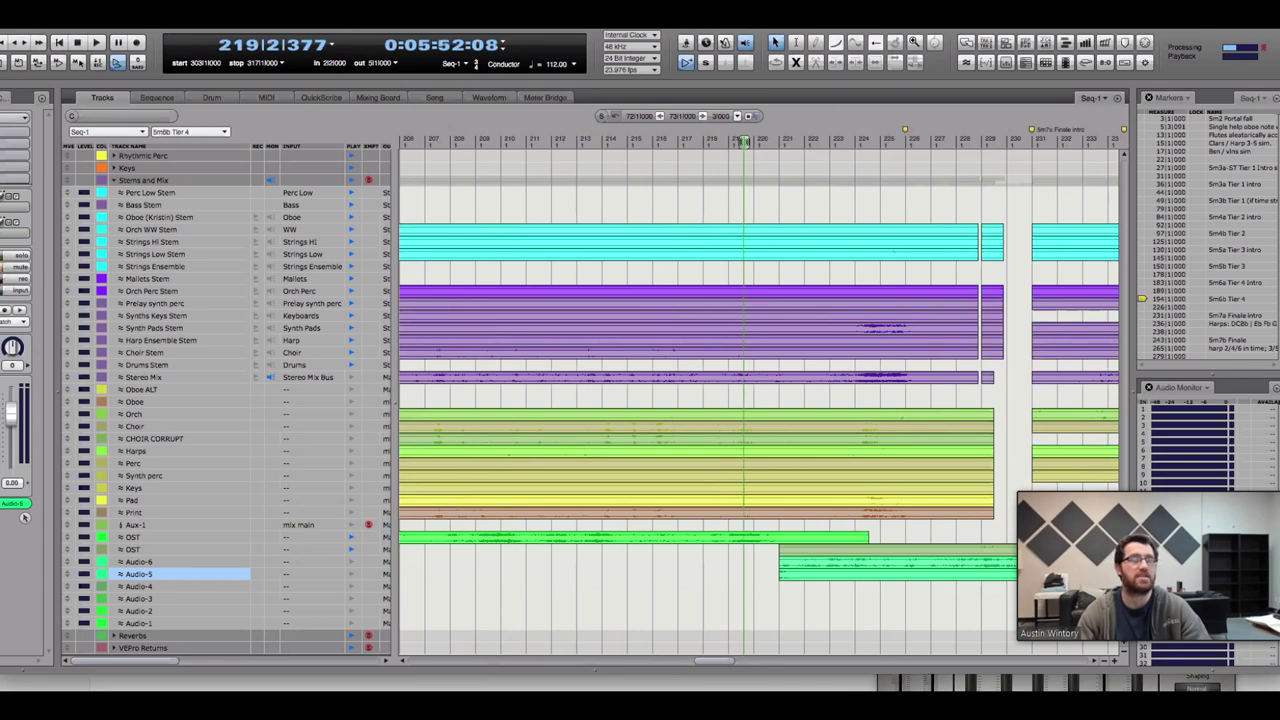
key(space)
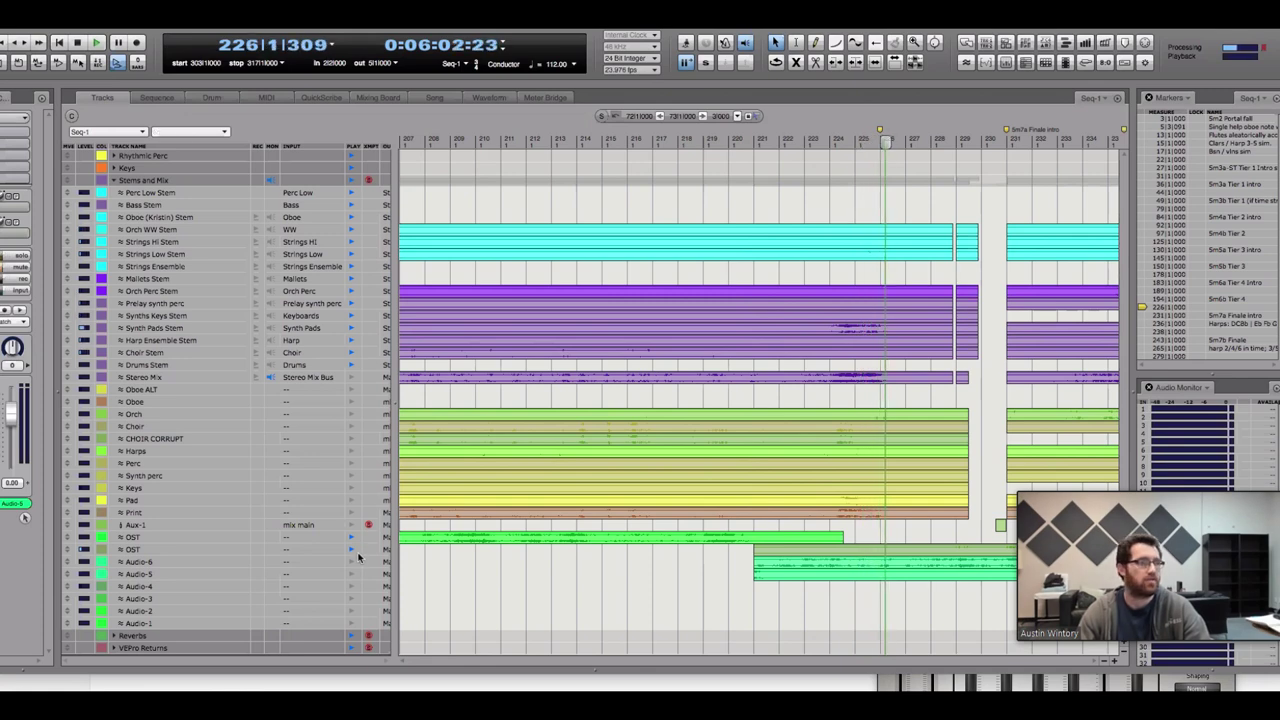
Play-enable the Audio-6 track and replay the end of Tier 4 from measure 220, with measure 219 selected on the lower OST track
click(138, 574)
click(736, 141)
key(super+space)
key(Escape)
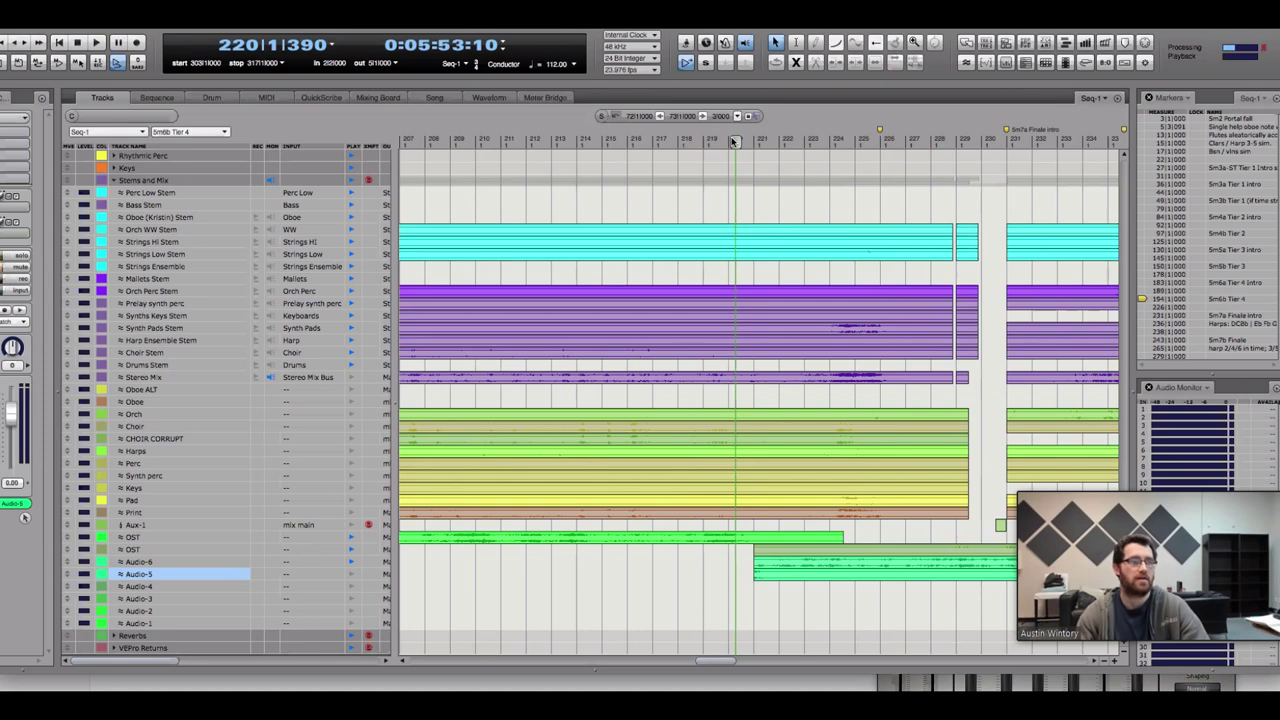
click(702, 554)
key(space)
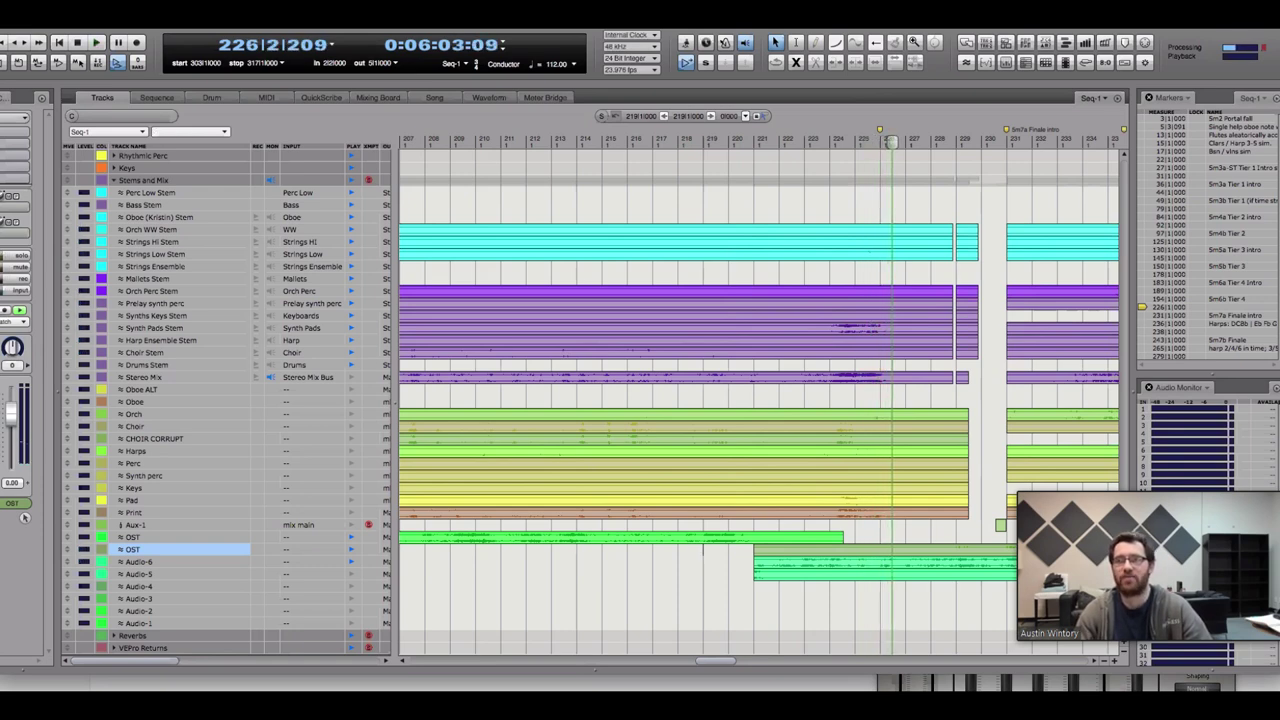
Play the opening of Tier 4 at measure 194 and the OST clip overlap near measure 224
click(25, 517)
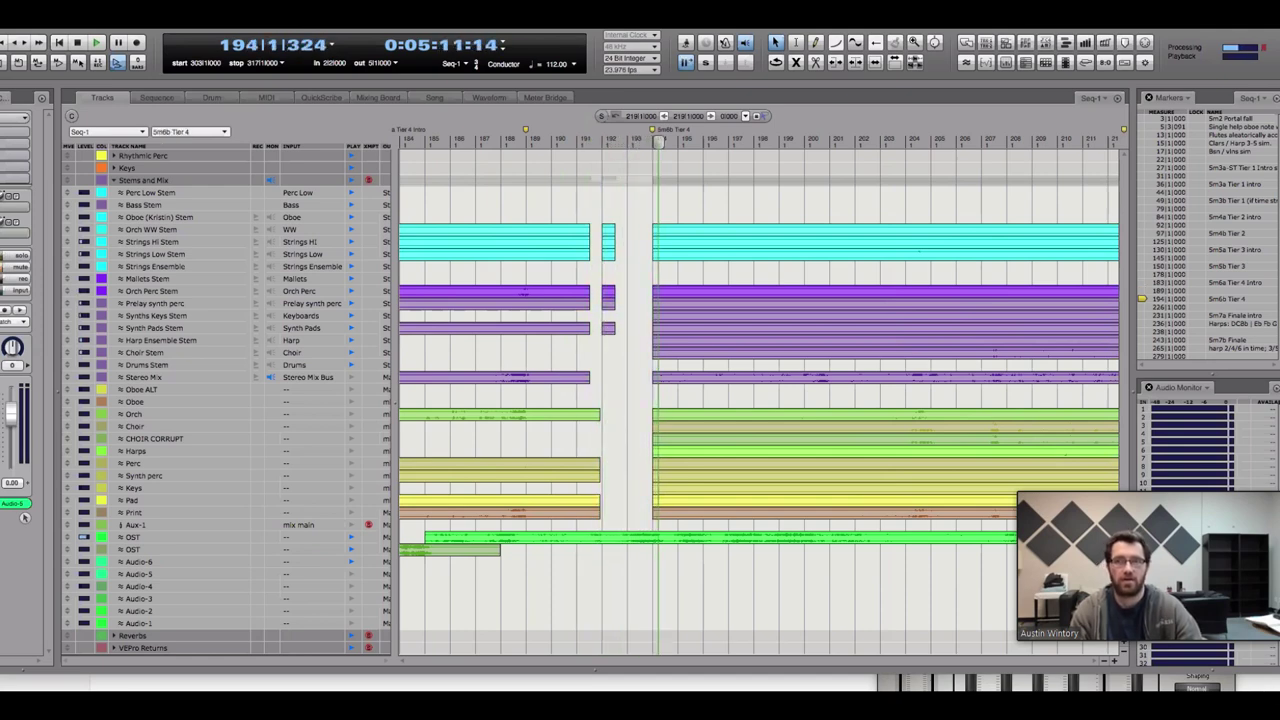
key(Return)
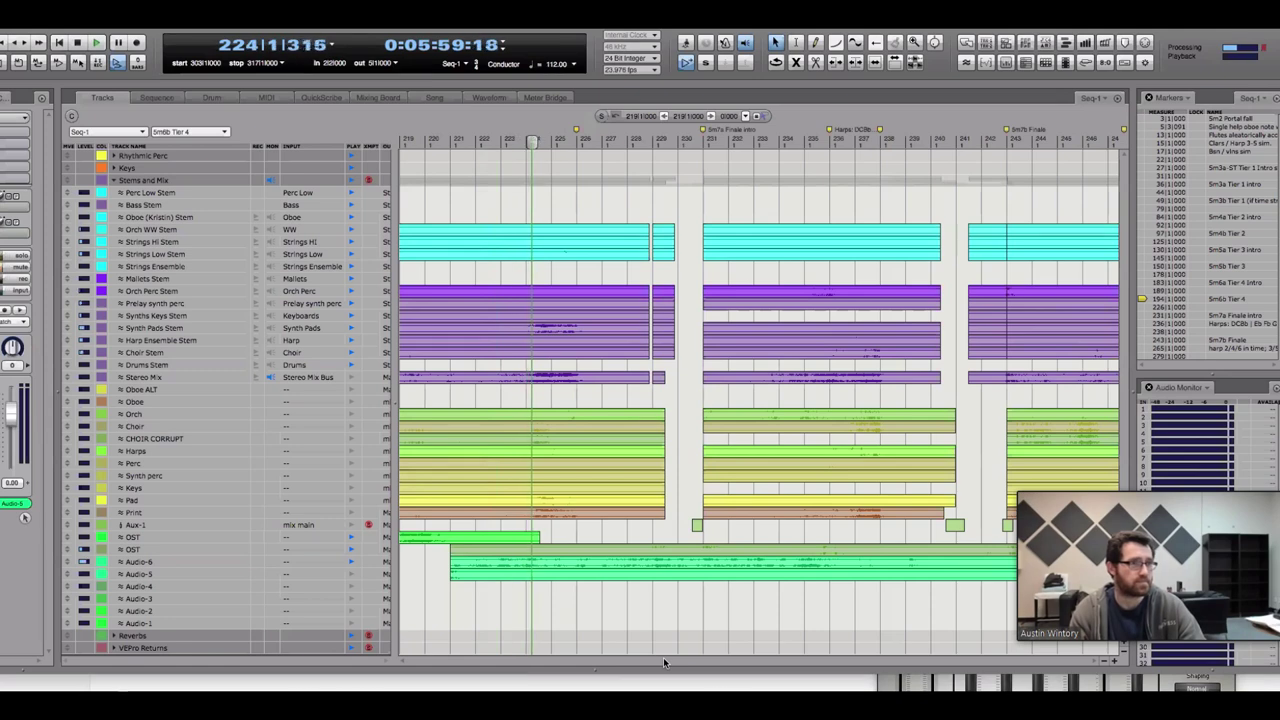
Play-enable Audio-5 and the audio tracks below it, and play the finale's OST layers near measure 254
click(357, 576)
key(space)
scroll(625, 661, right, 10)
scroll(625, 661, right, 4)
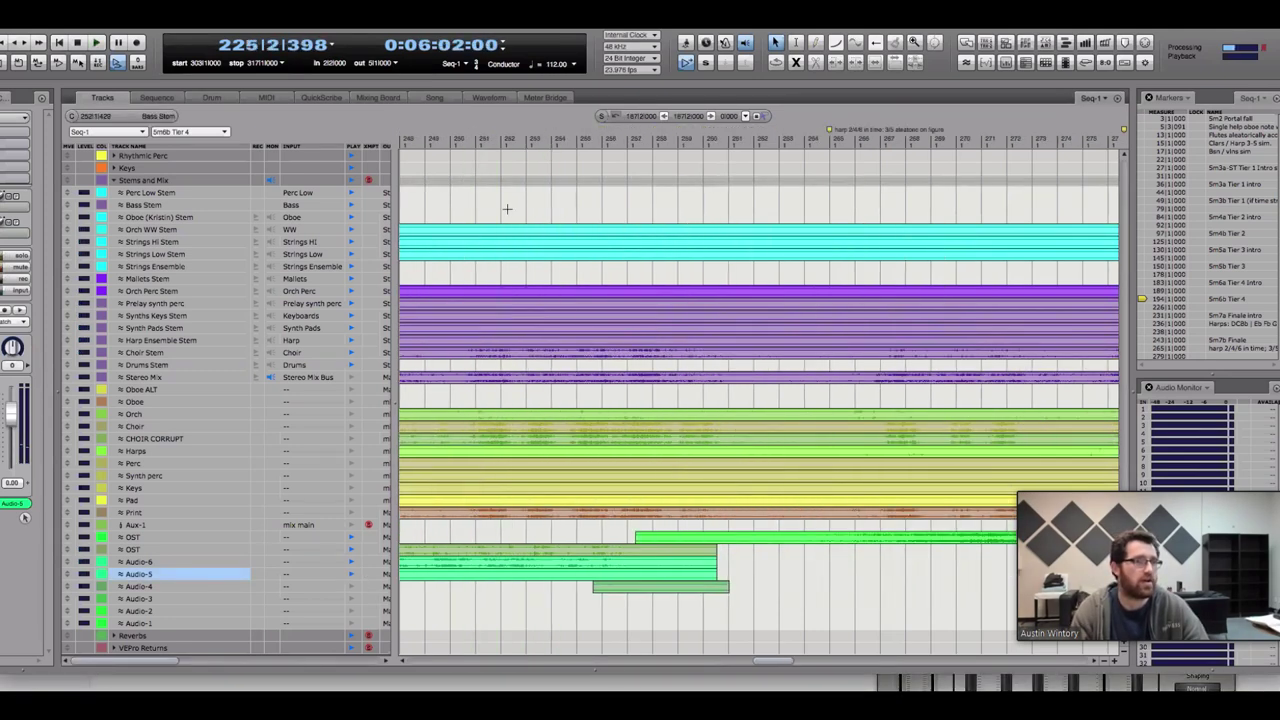
key(space)
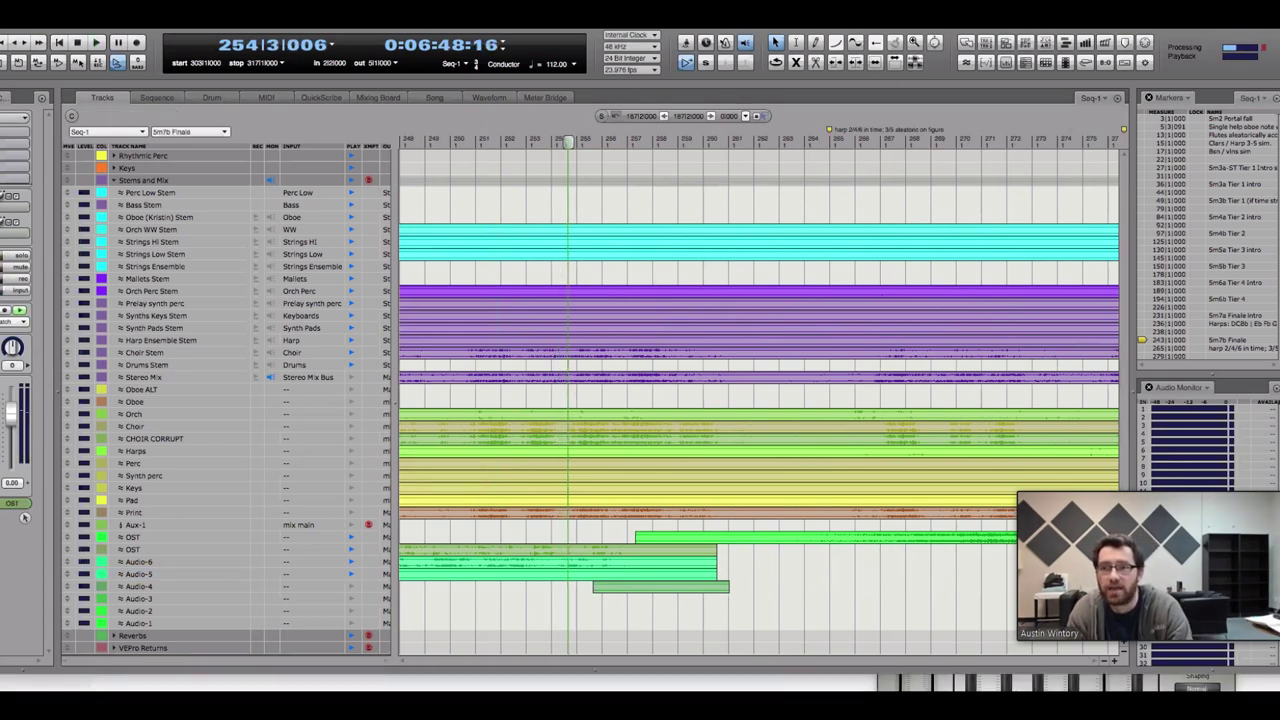
Play the finale from measure 254 while selecting the Audio-4 clip across measures 256 to 262 and measure 254 on Audio-3
click(848, 576)
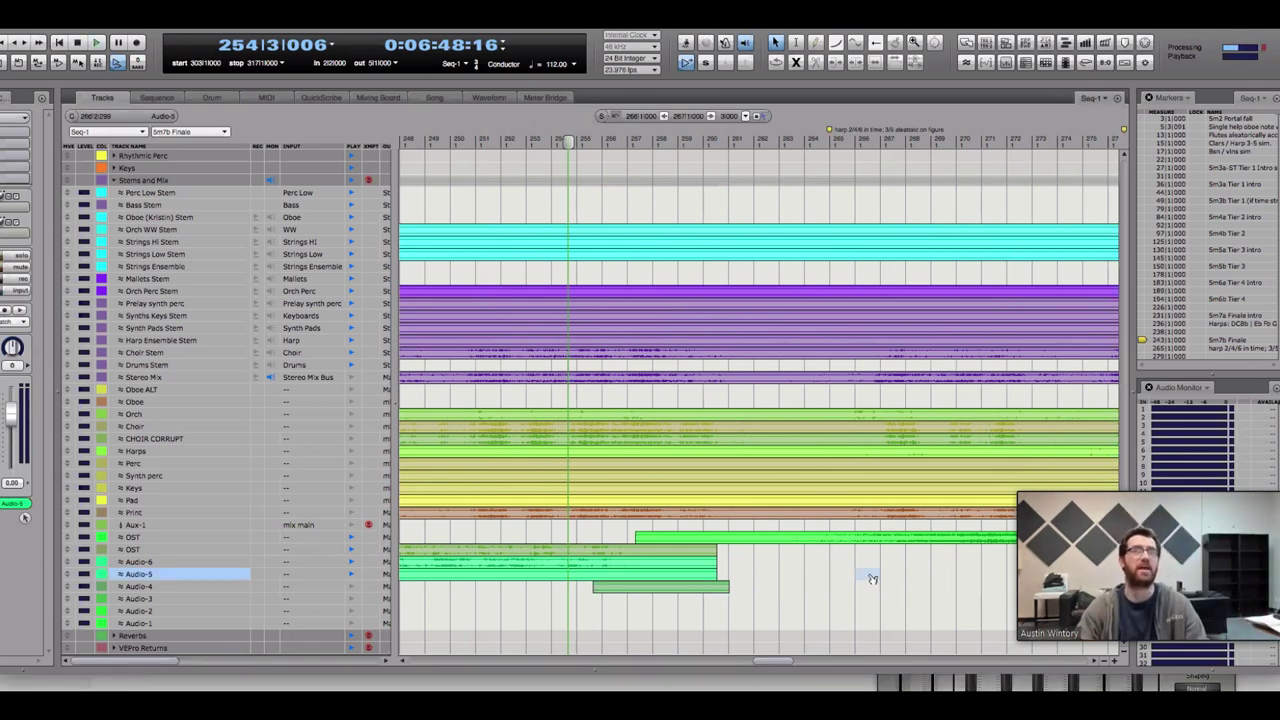
click(600, 588)
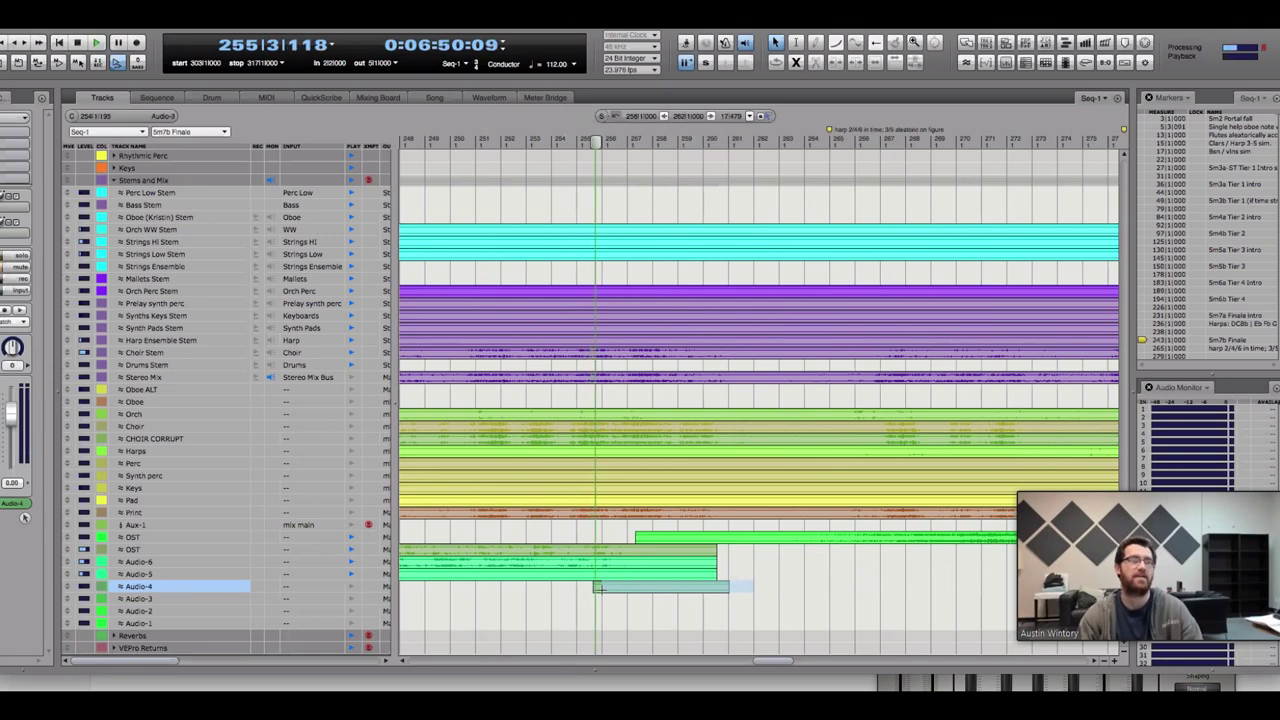
click(563, 598)
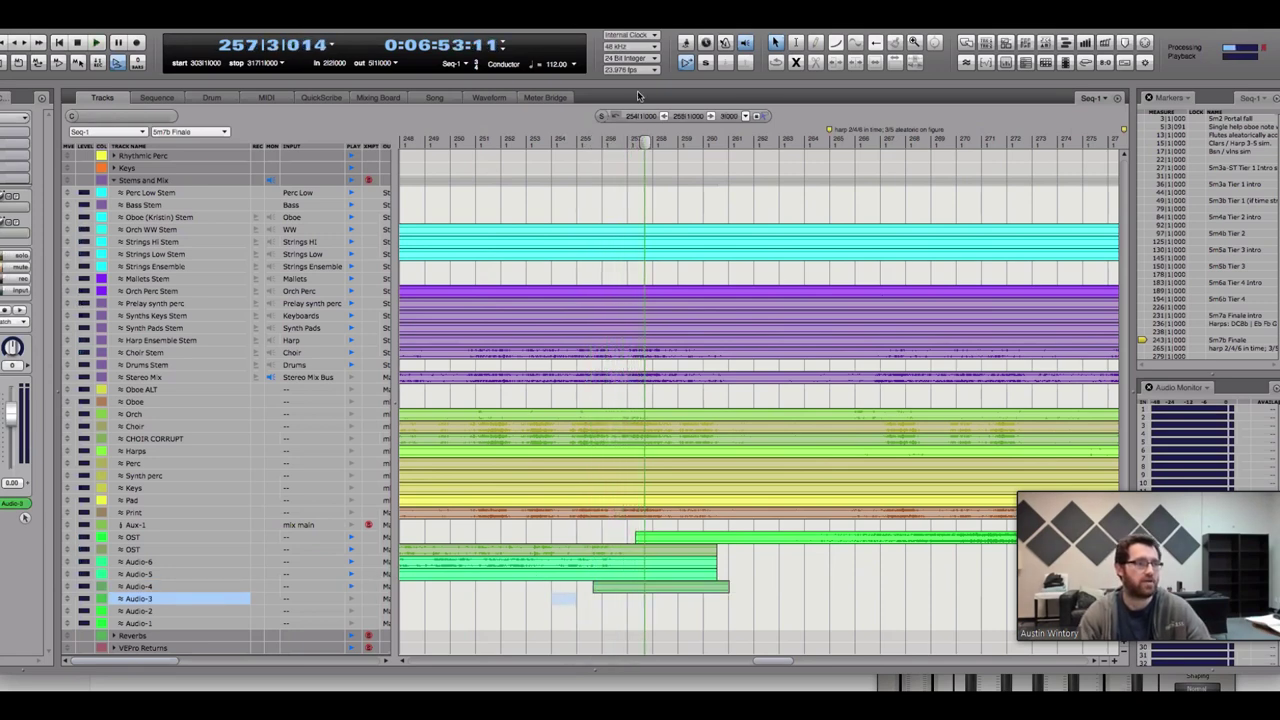
key(Left)
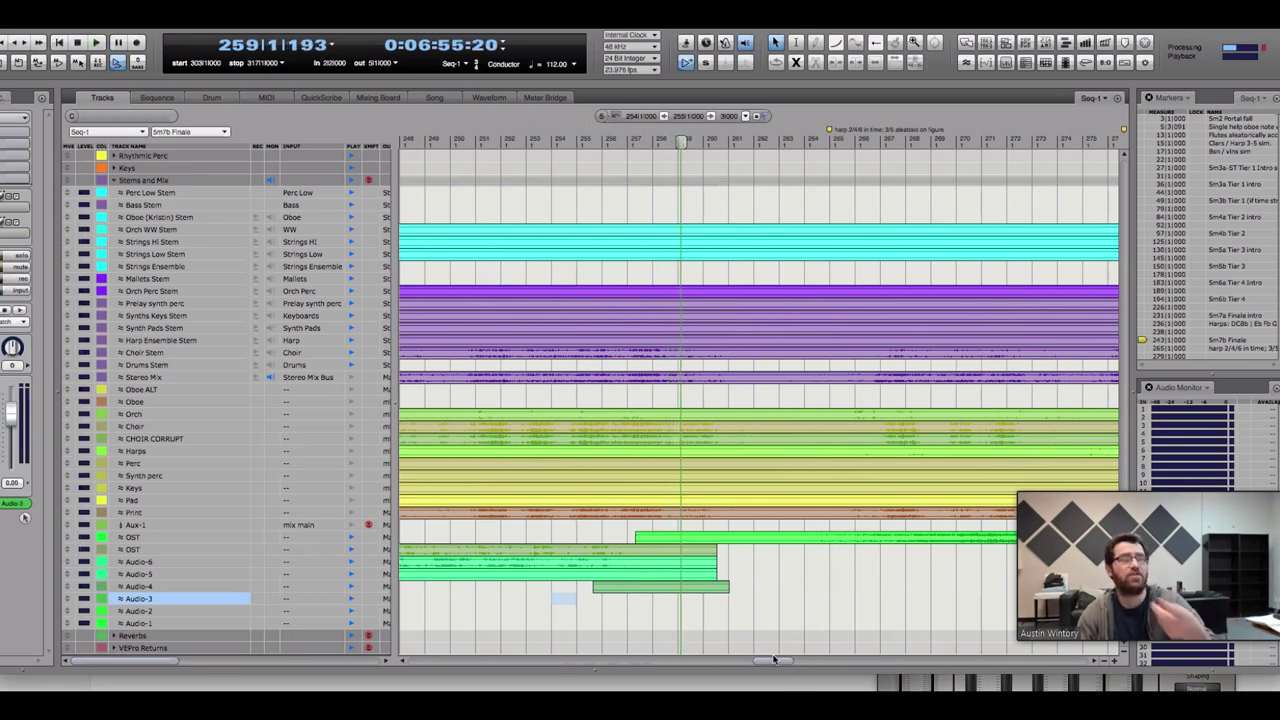
Move the playback position to measure 281, just before the 5m7 OUT section
scroll(764, 659, right, 5)
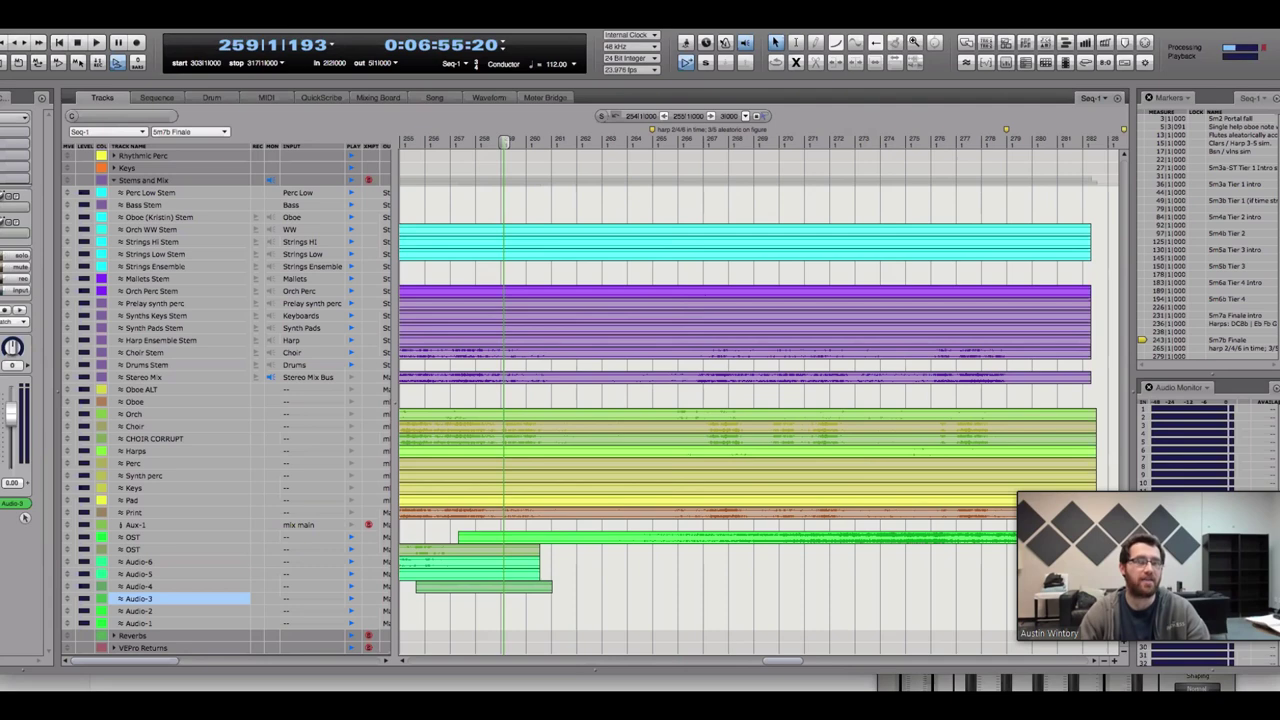
scroll(822, 665, right, 10)
click(557, 143)
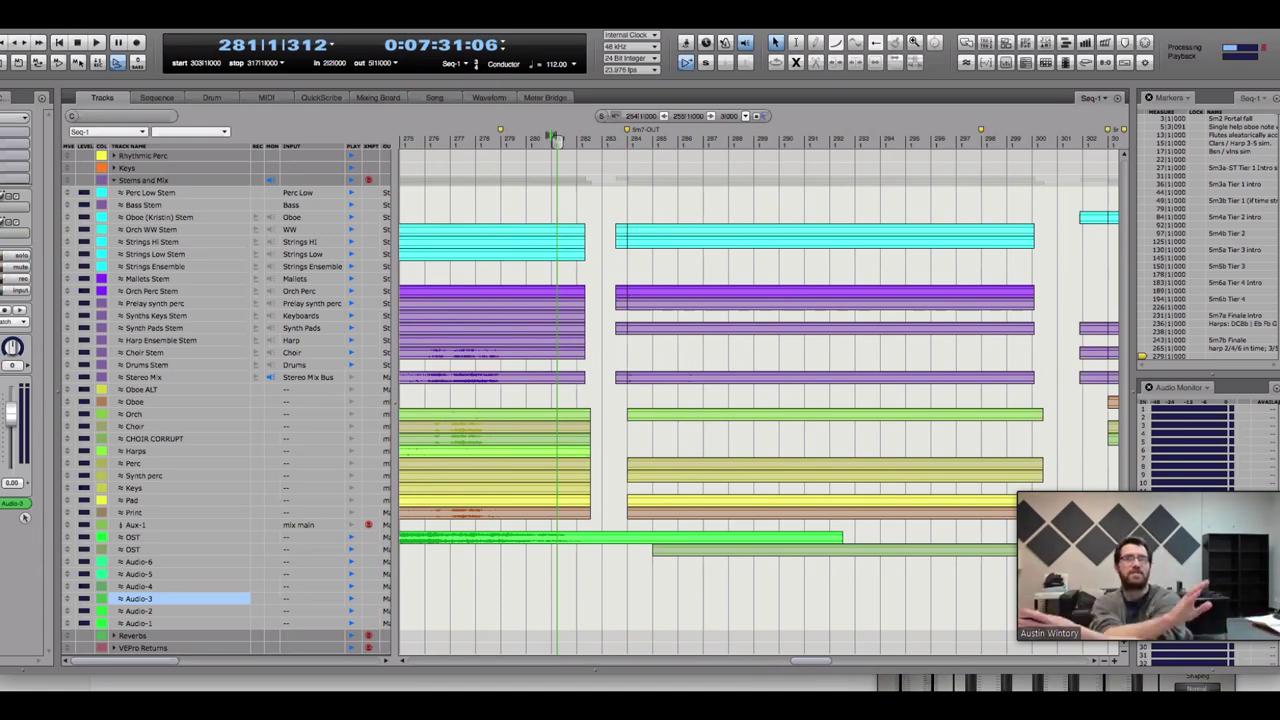
Play from measure 281 through 5m7-OUT into the start of 5m8 Open water, following the overlapping OST clips
key(space)
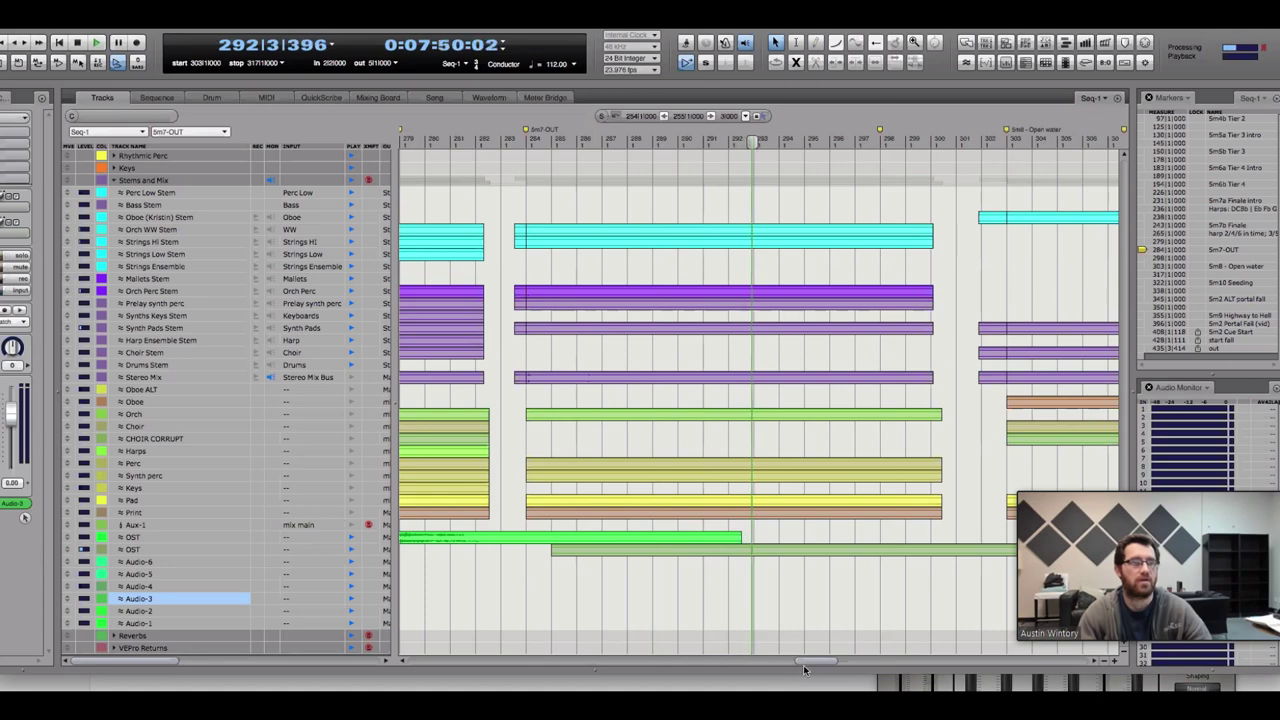
scroll(805, 665, right, 10)
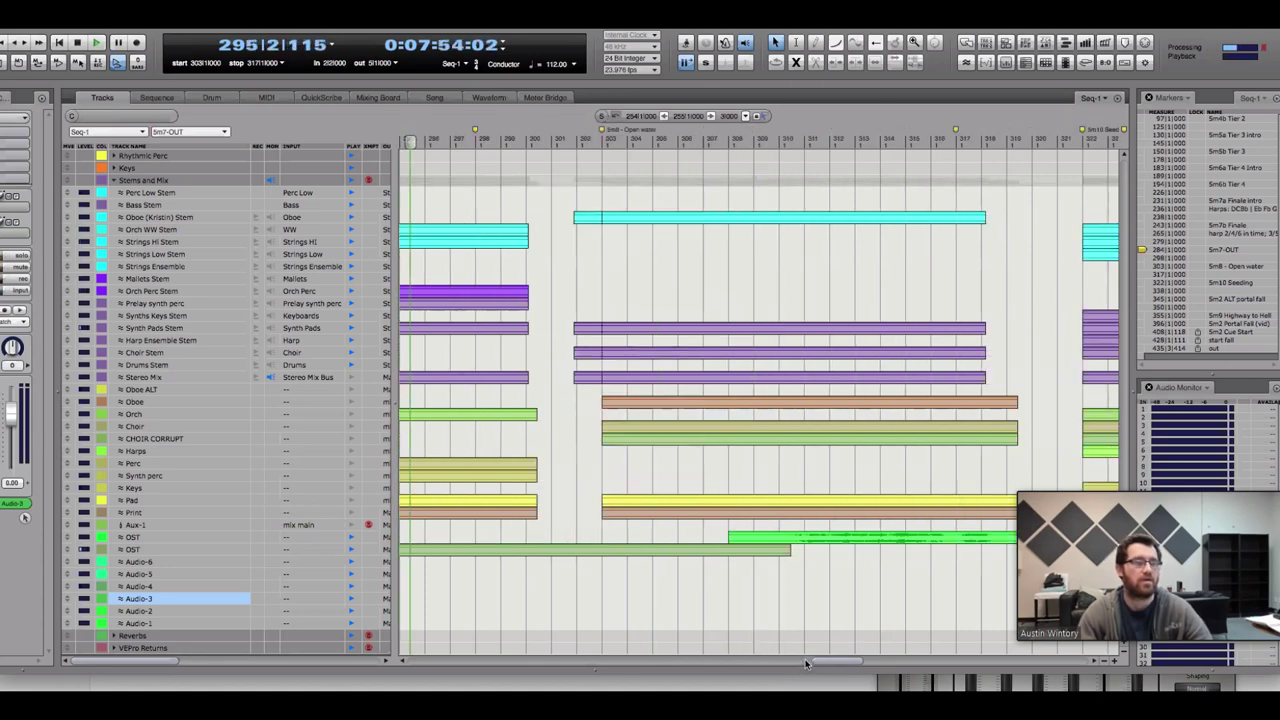
scroll(805, 665, left, 5)
scroll(806, 663, right, 2)
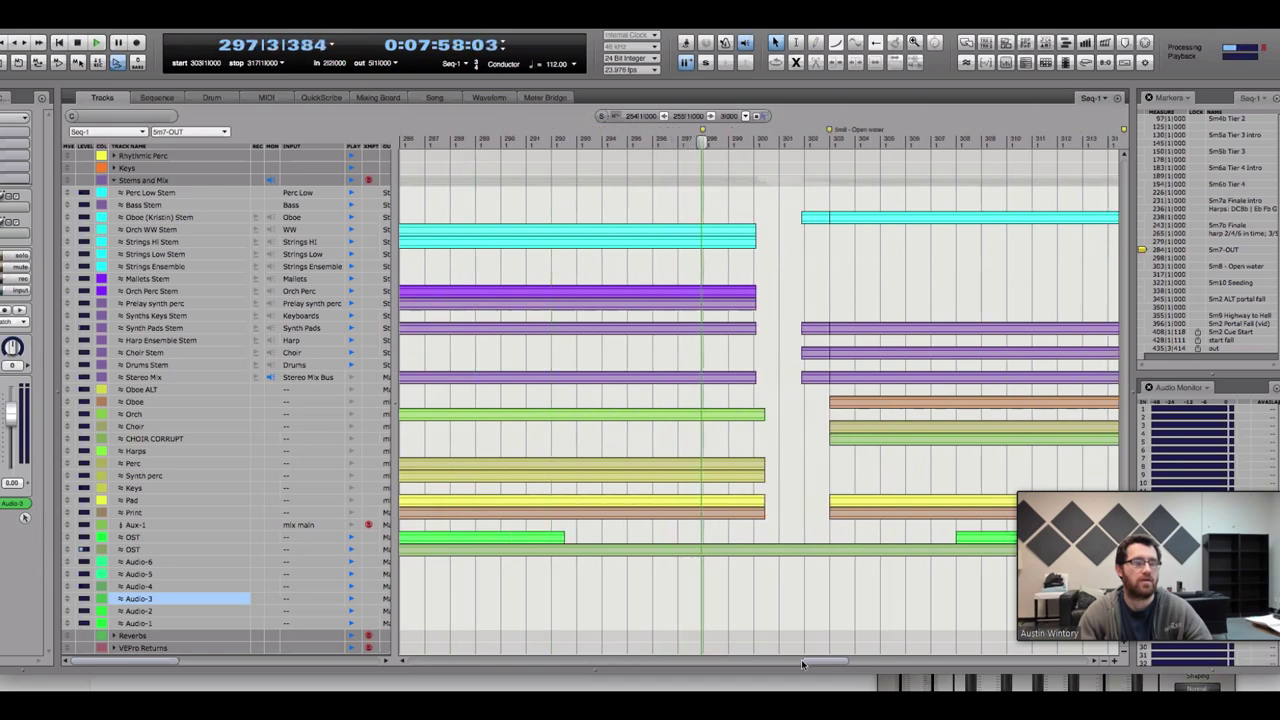
scroll(808, 665, right, 2)
scroll(810, 666, right, 6)
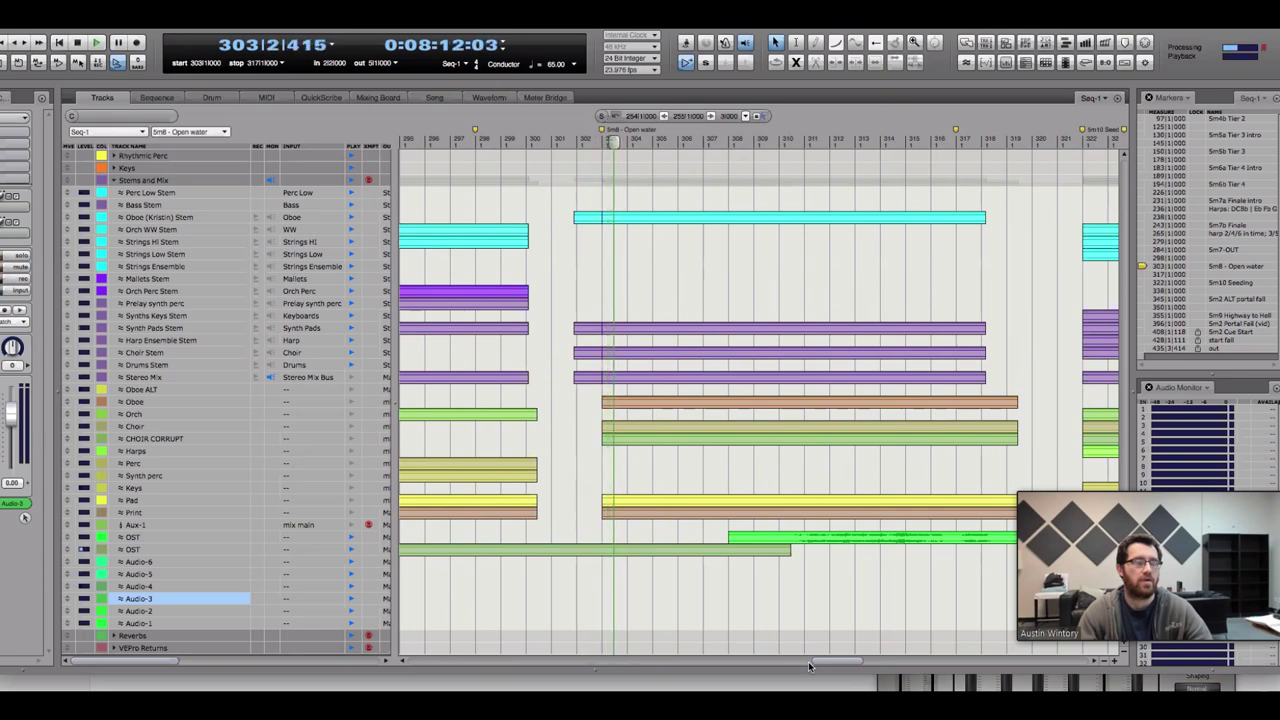
scroll(810, 667, right, 2)
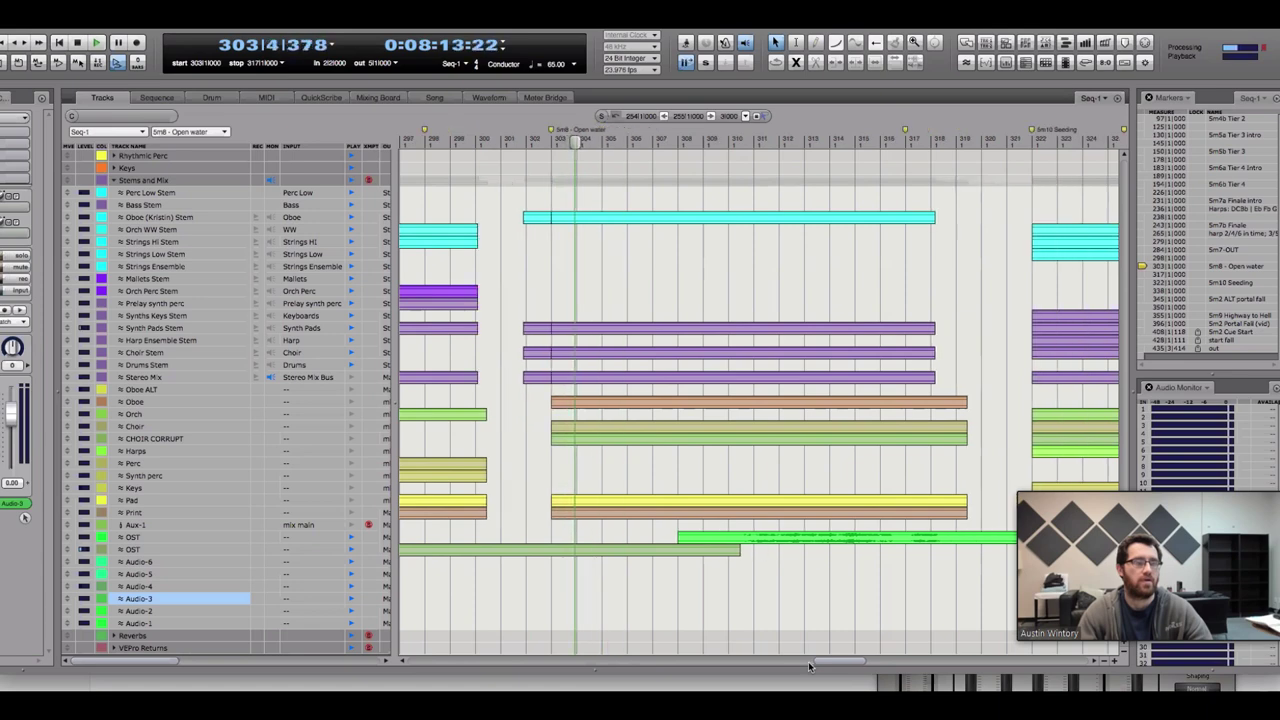
scroll(636, 182, right, 2)
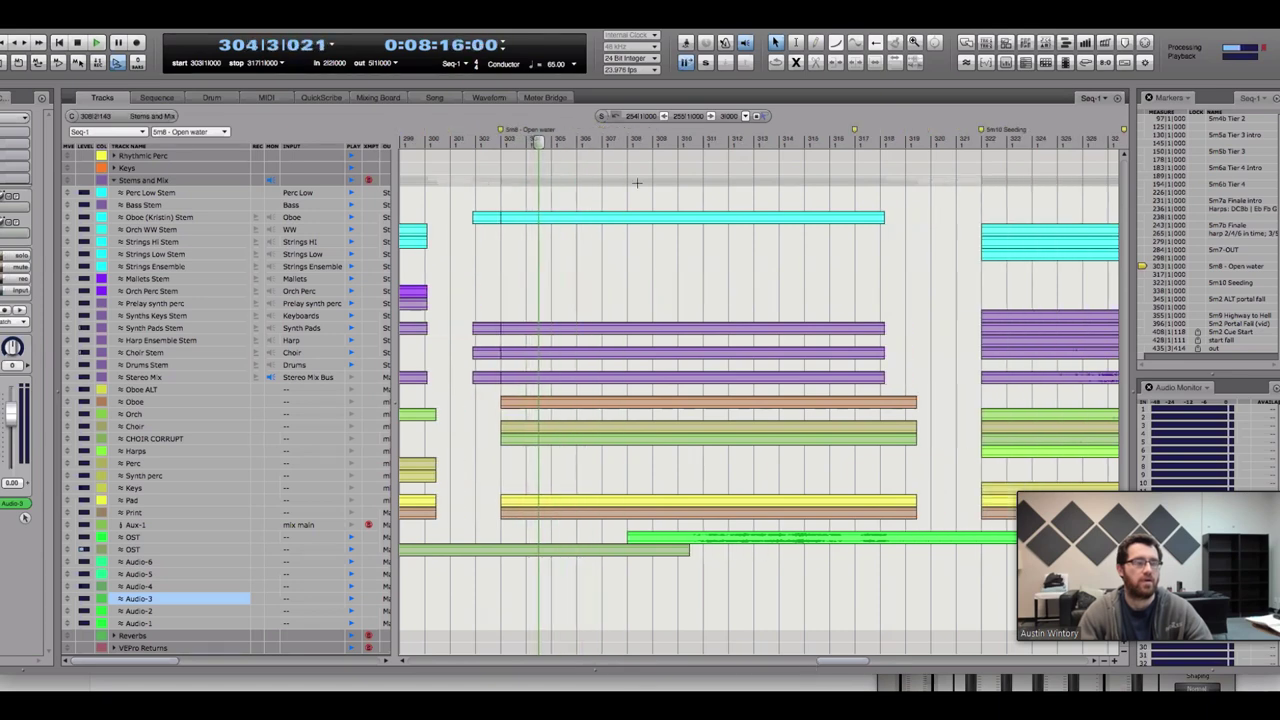
key(space)
Select measure 279 on the Harp 7, Harp 4 and Harp 1 tracks in turn, just after the finale's last harp clips
scroll(714, 466, down, 15)
scroll(689, 477, up, 5)
scroll(689, 477, down, 10)
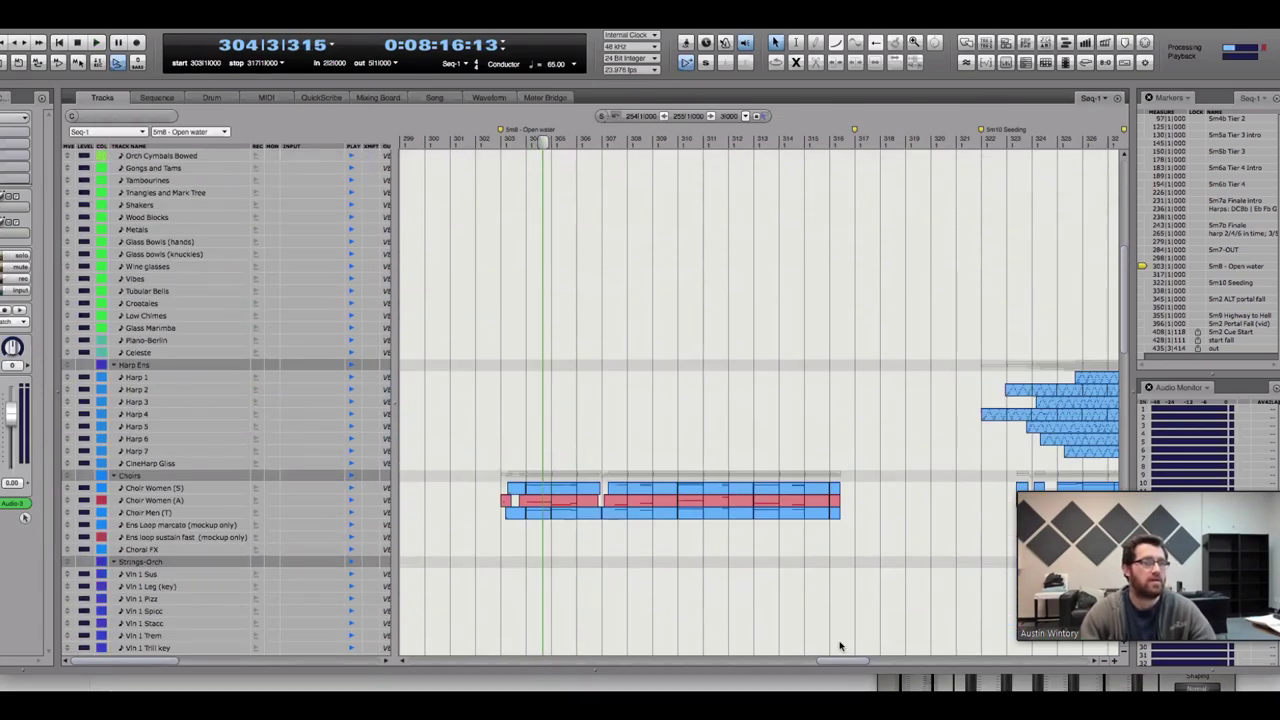
drag(840, 661, 851, 662)
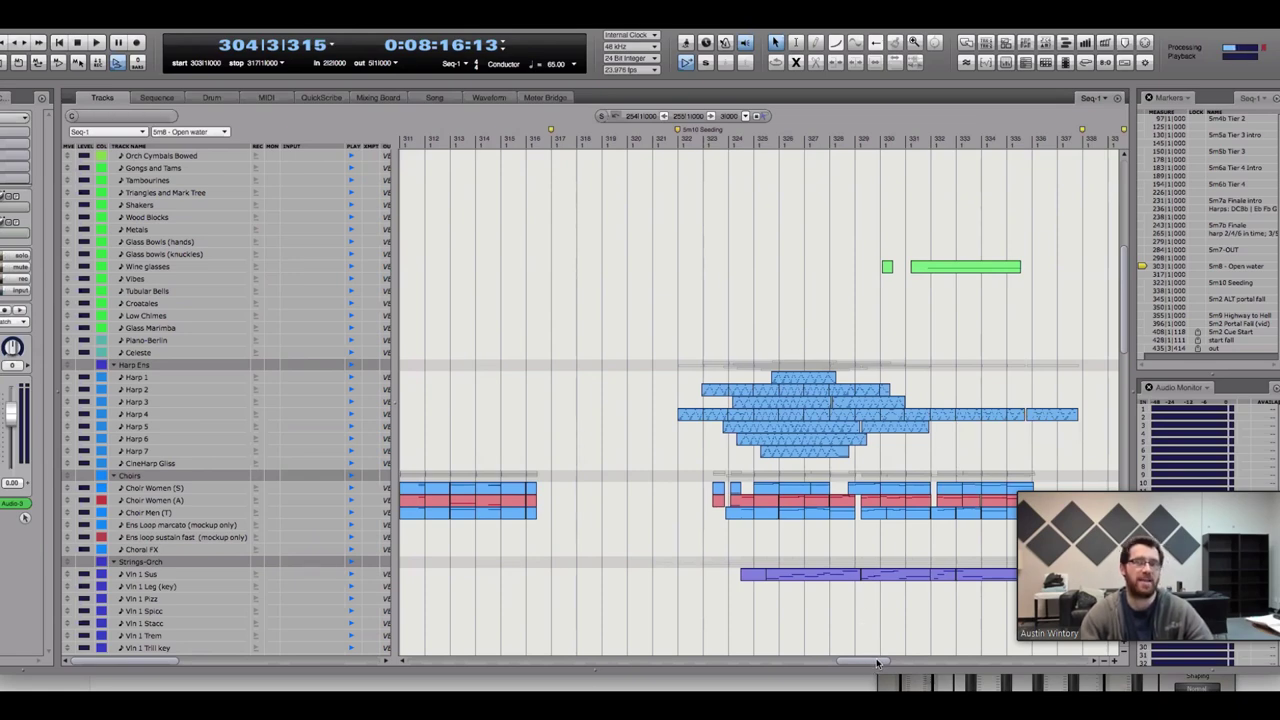
scroll(876, 660, left, 15)
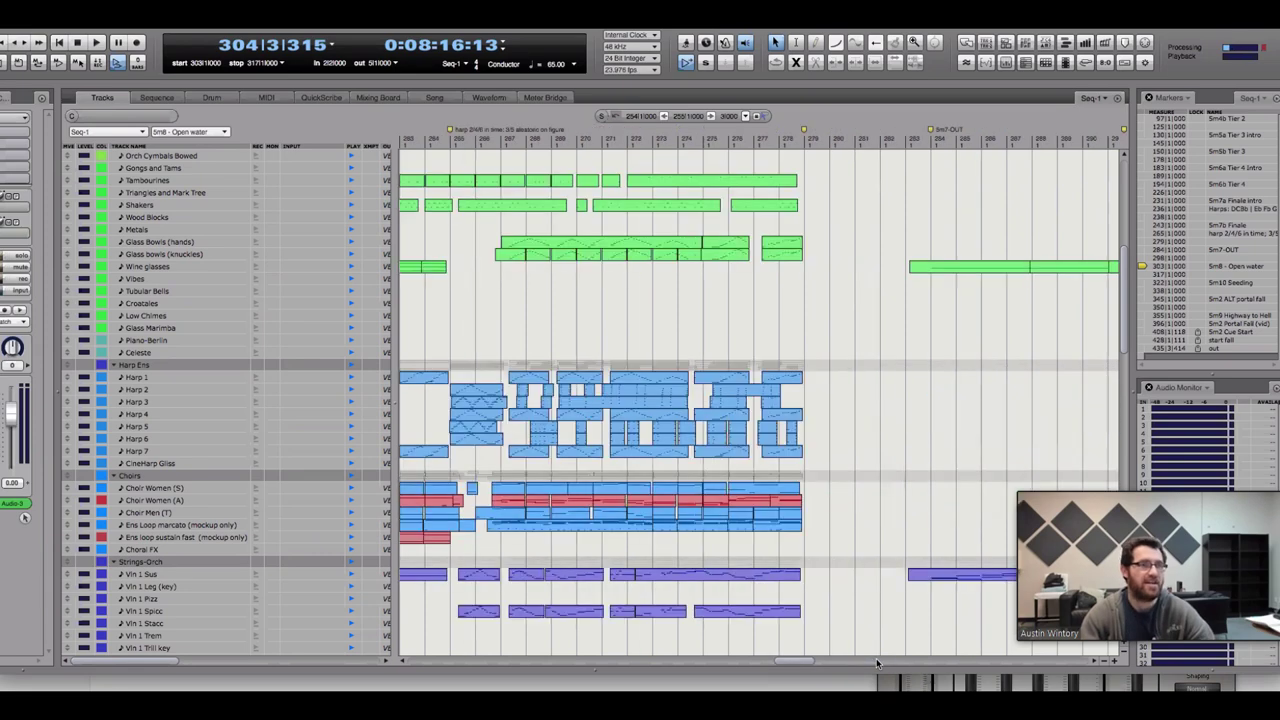
scroll(876, 658, left, 3)
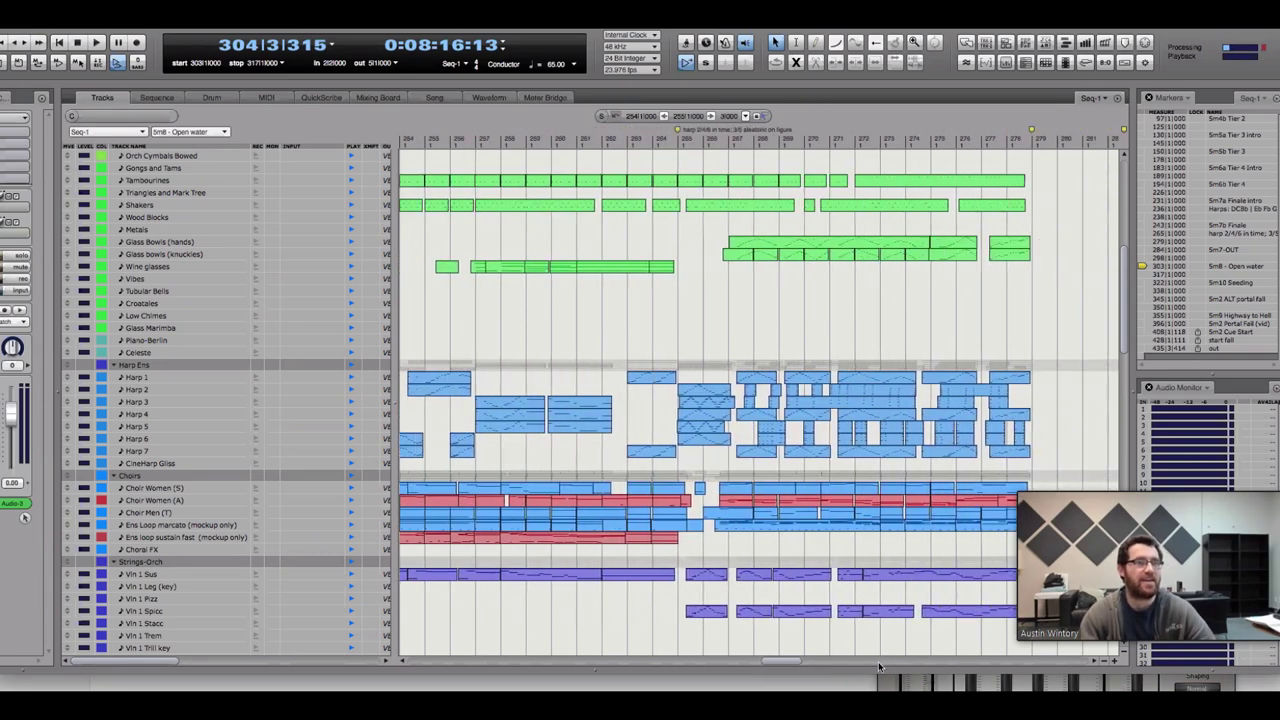
scroll(878, 661, right, 1)
click(1024, 452)
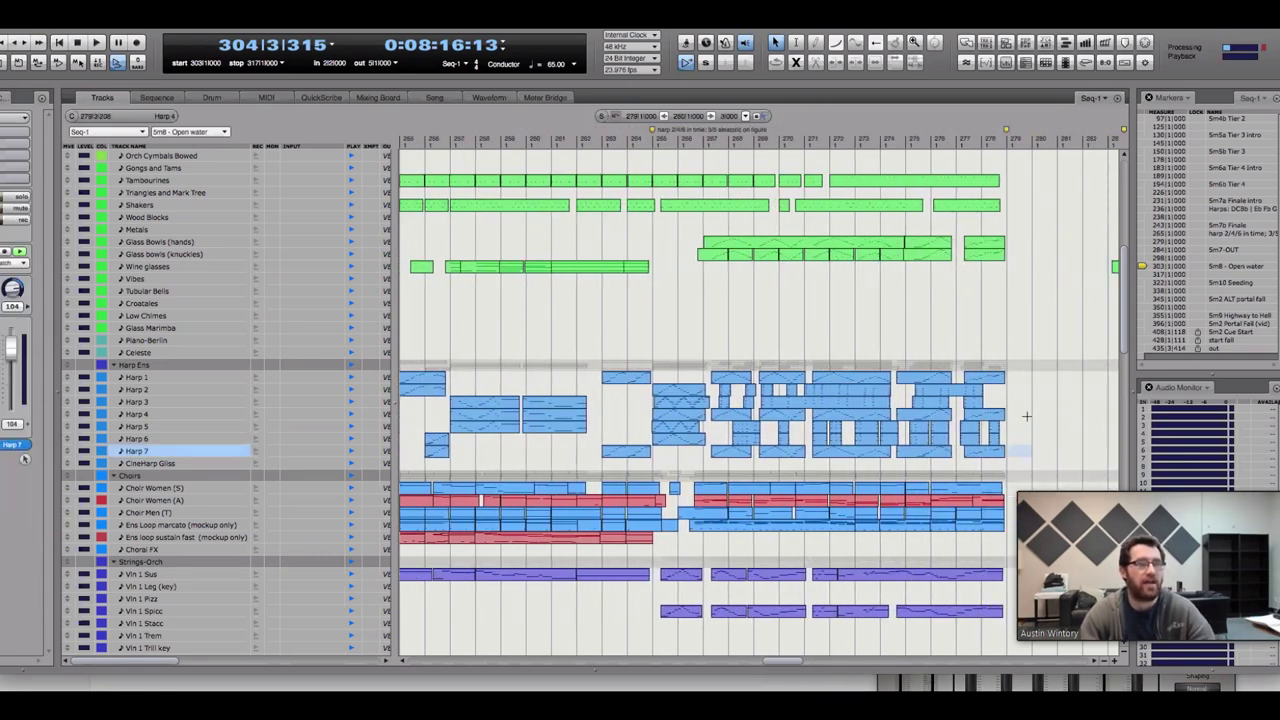
click(1026, 416)
click(1021, 378)
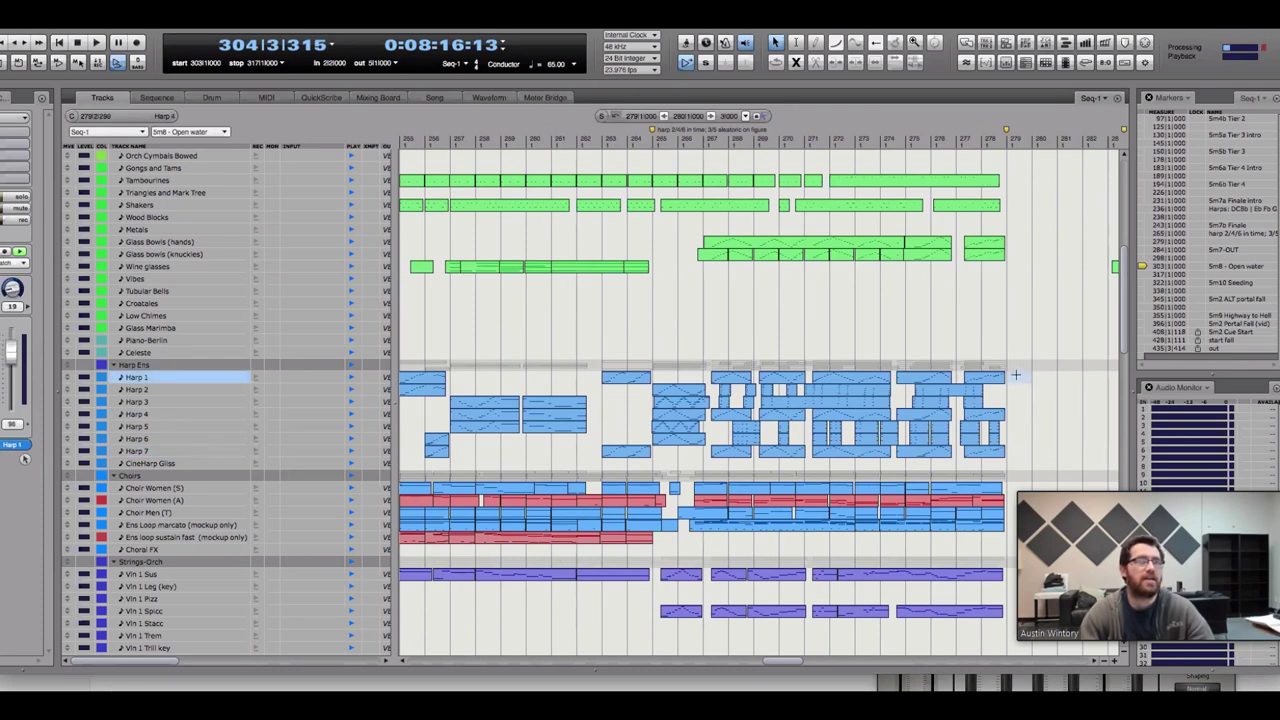
click(1018, 412)
click(1020, 452)
click(1020, 414)
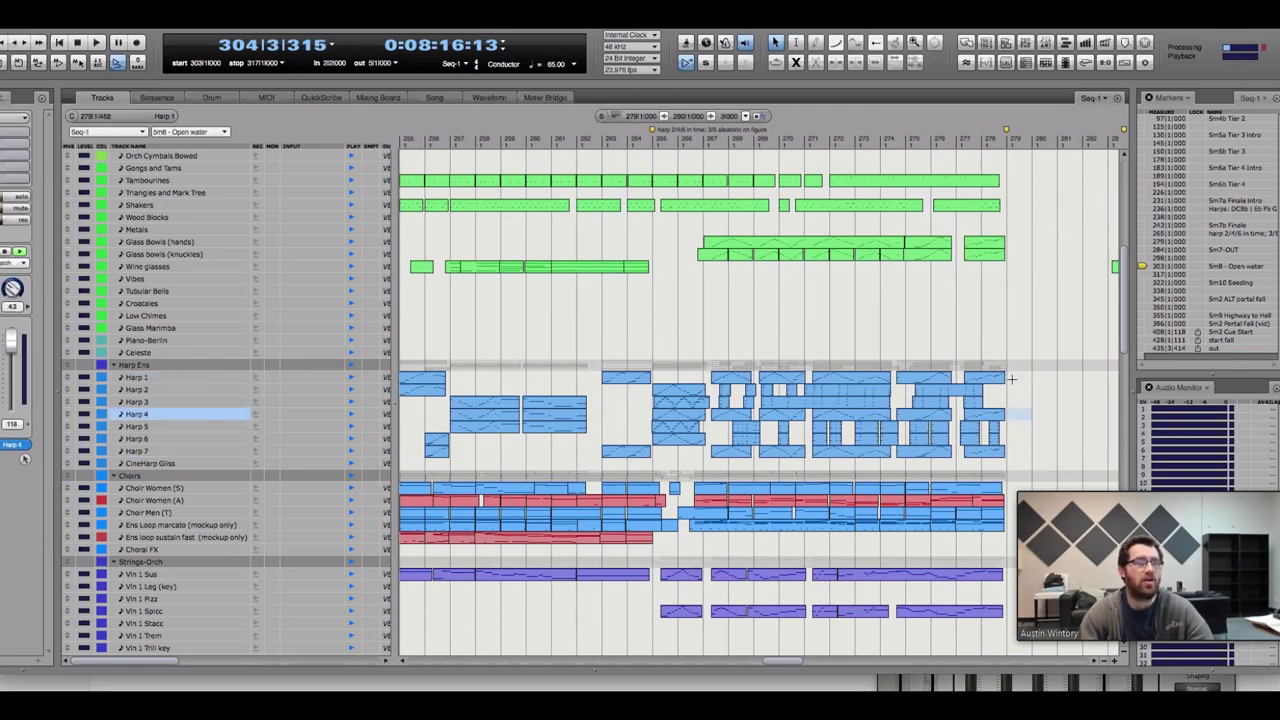
click(1020, 378)
Select the Harp 2, 3, 5 and 6 clips from about measure 267 to 280 and play the passage from measure 266
click(1008, 428)
drag(1014, 390, 1052, 442)
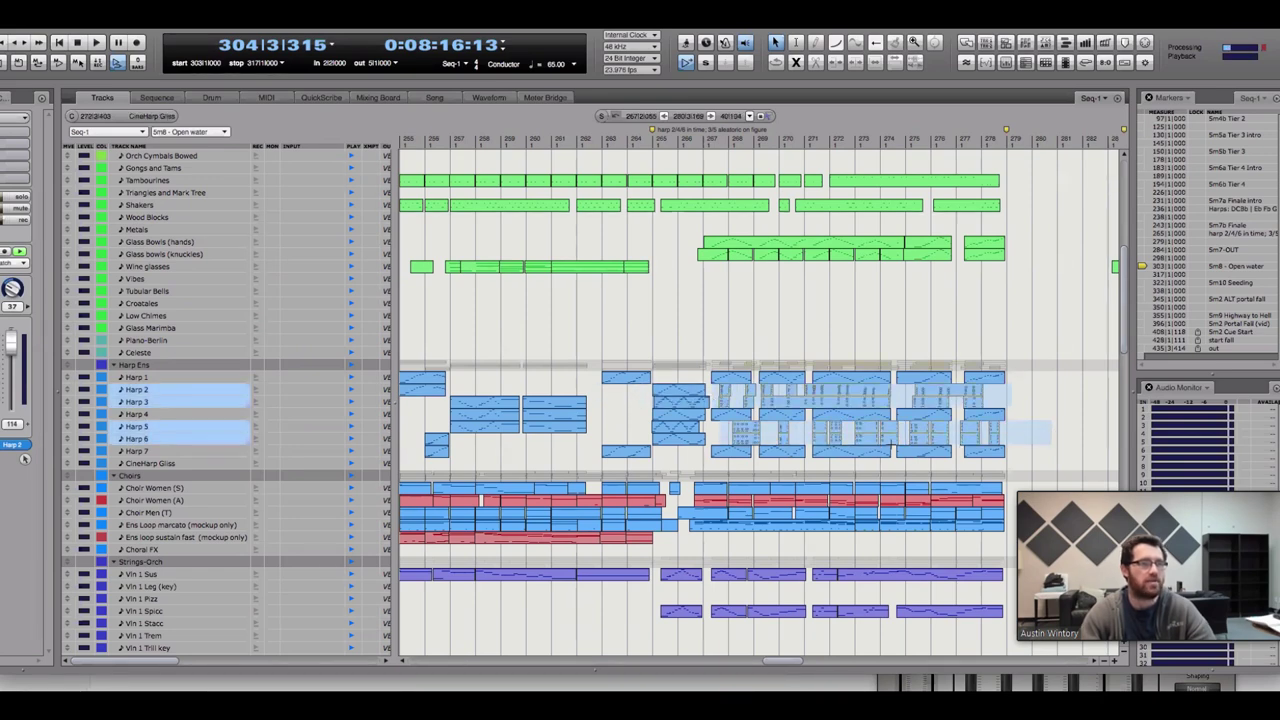
click(684, 138)
scroll(416, 514, down, 1)
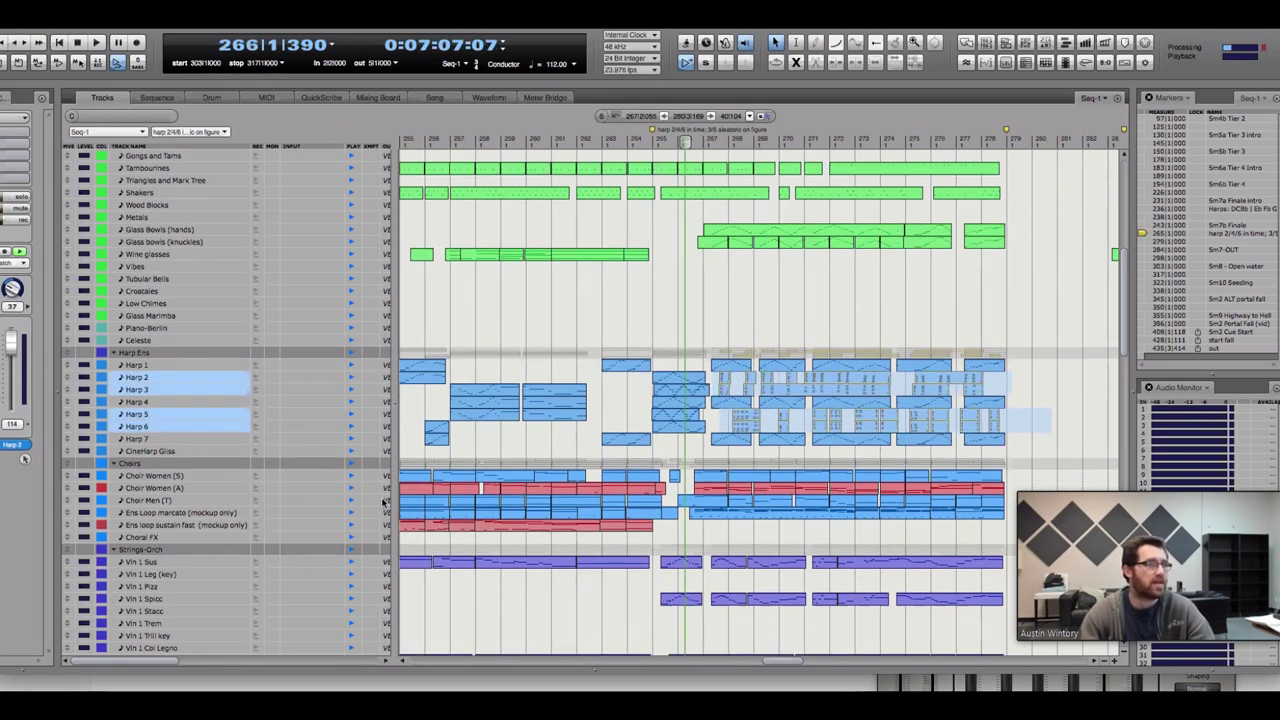
scroll(443, 571, down, 10)
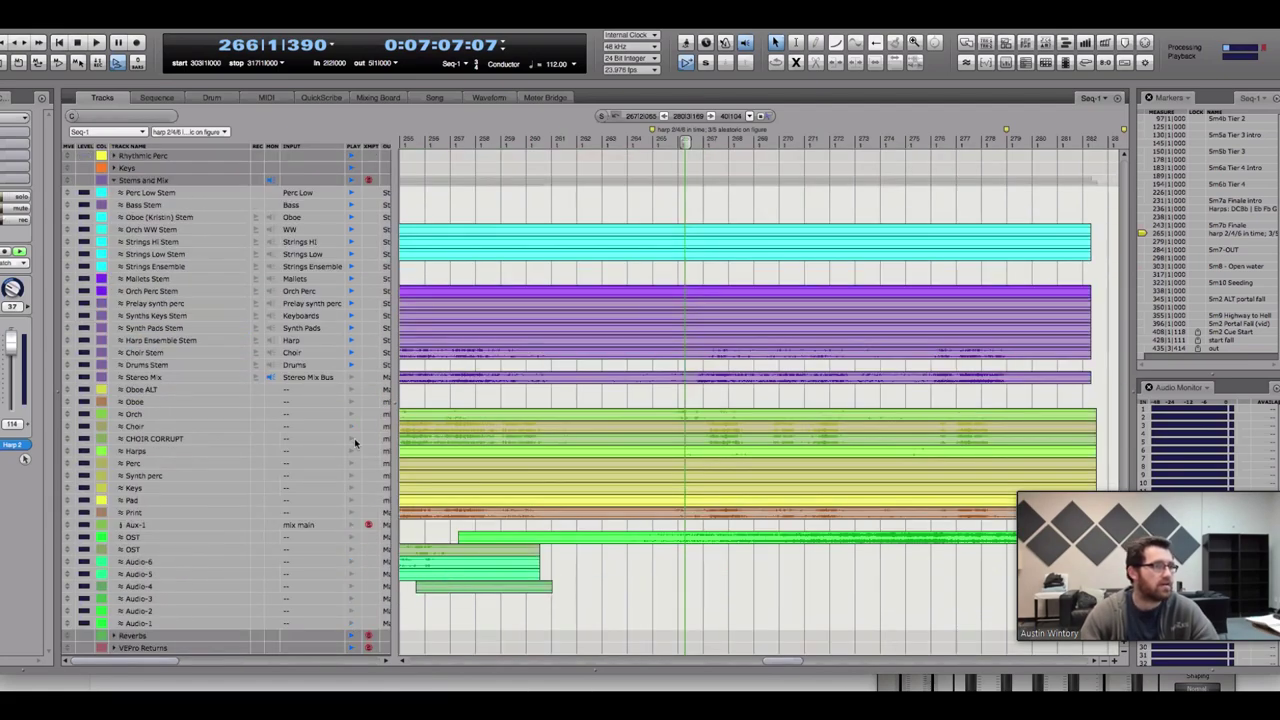
scroll(465, 445, up, 10)
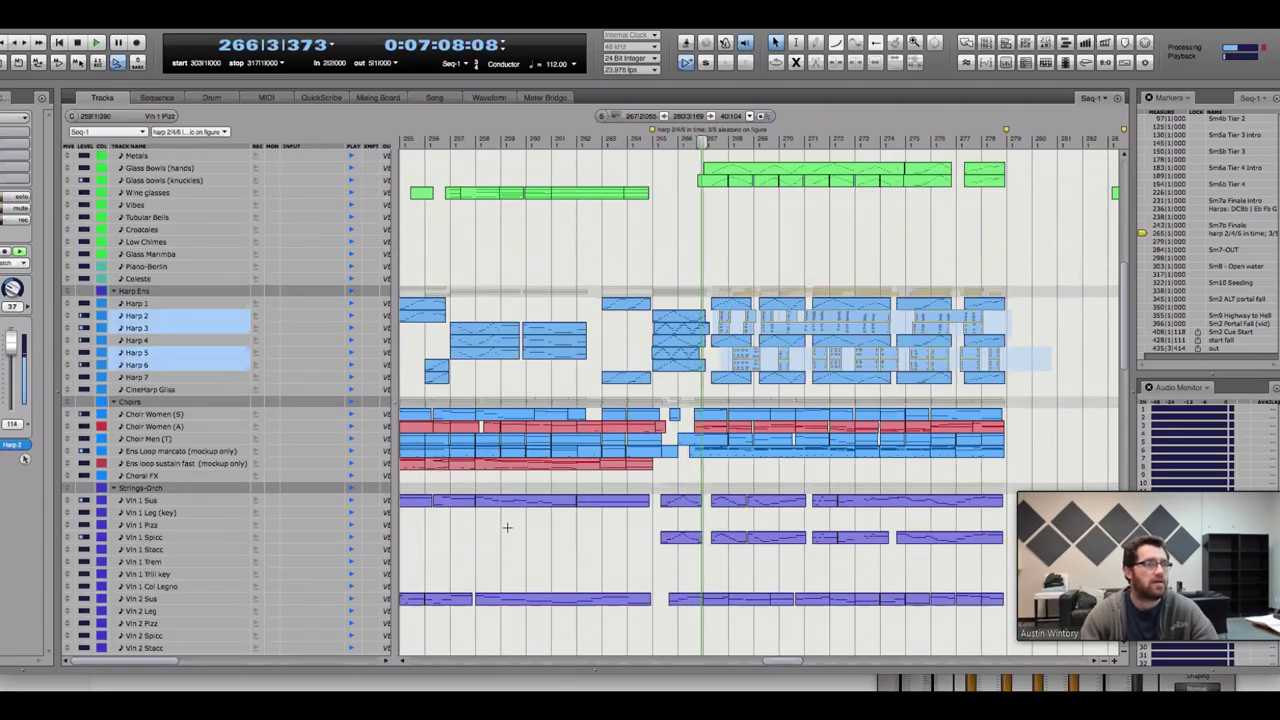
scroll(449, 557, down, 10)
scroll(563, 540, up, 10)
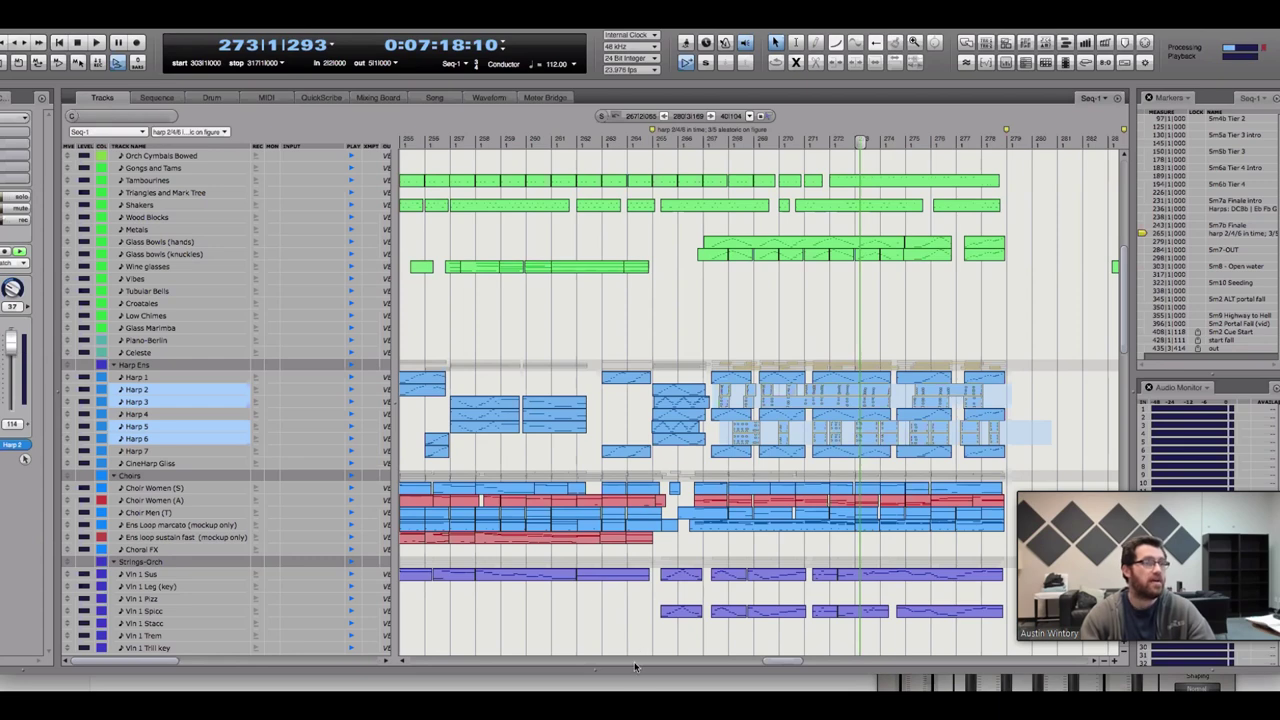
Move the playback position to measure 262 and point out the Harp 1, Harp 7 and Harp 4 parts, selecting measure 264 on Harp 4
scroll(634, 665, left, 10)
scroll(632, 664, left, 2)
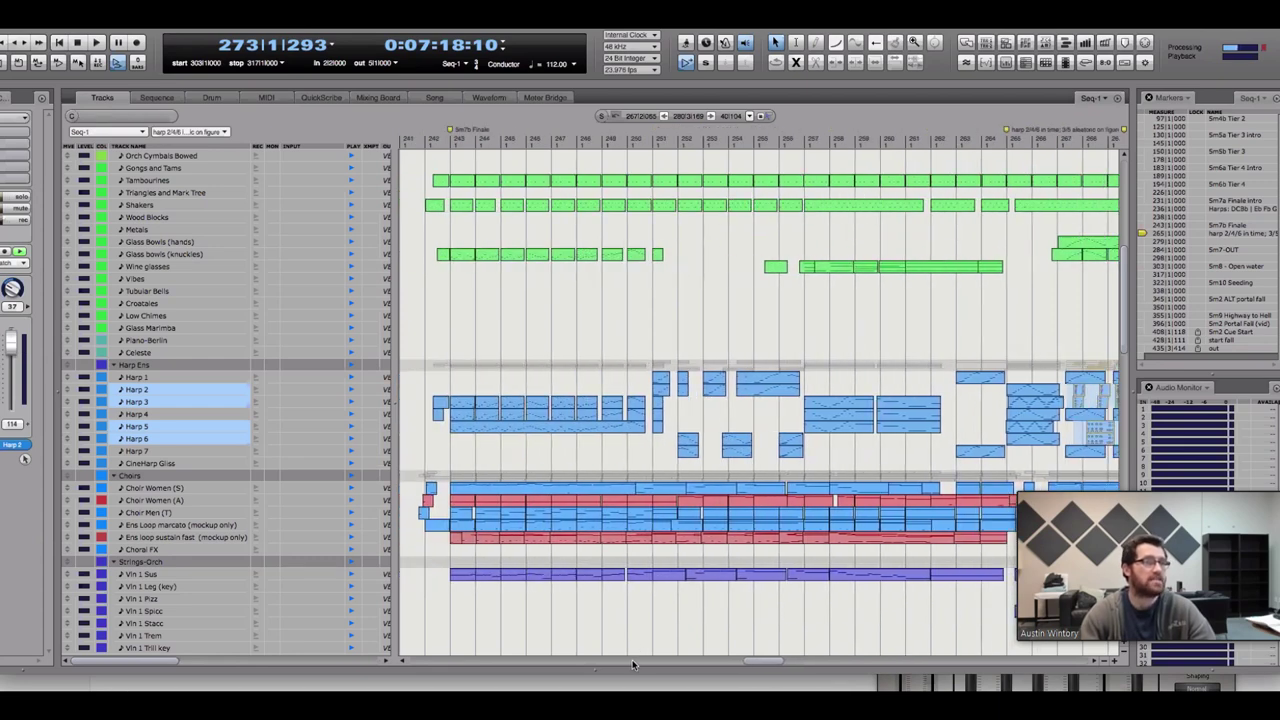
click(432, 138)
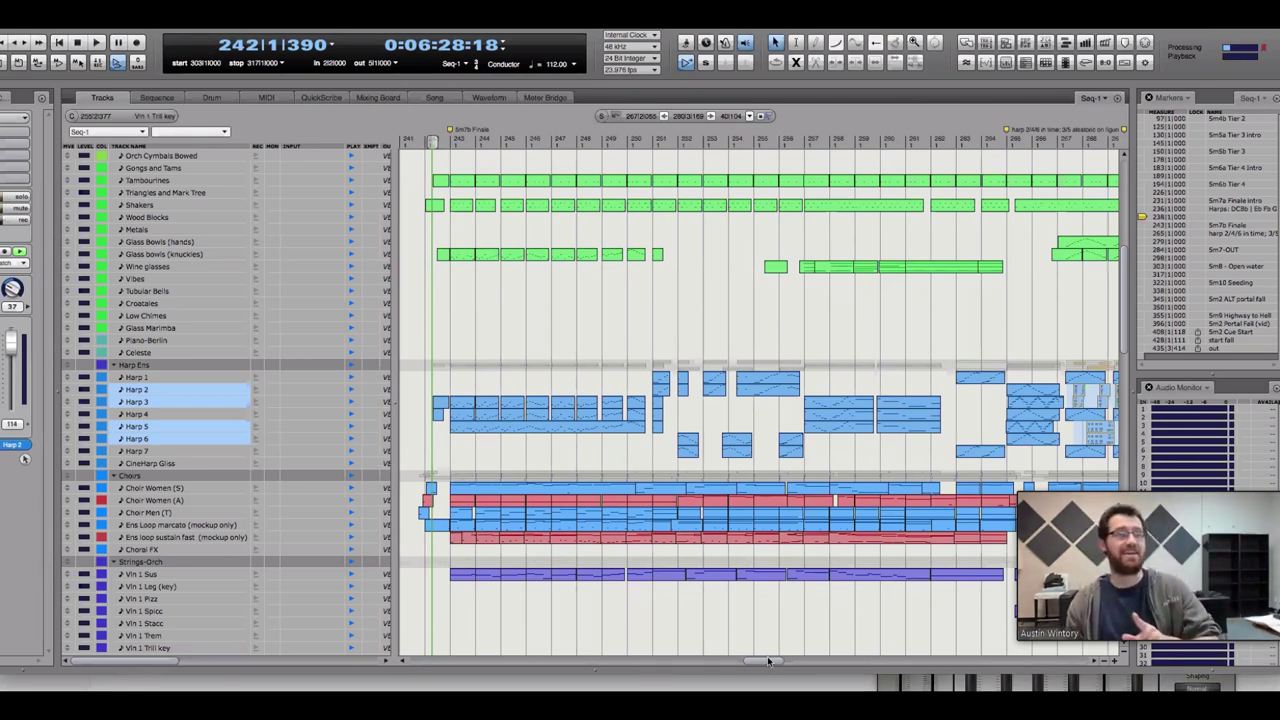
scroll(767, 662, right, 8)
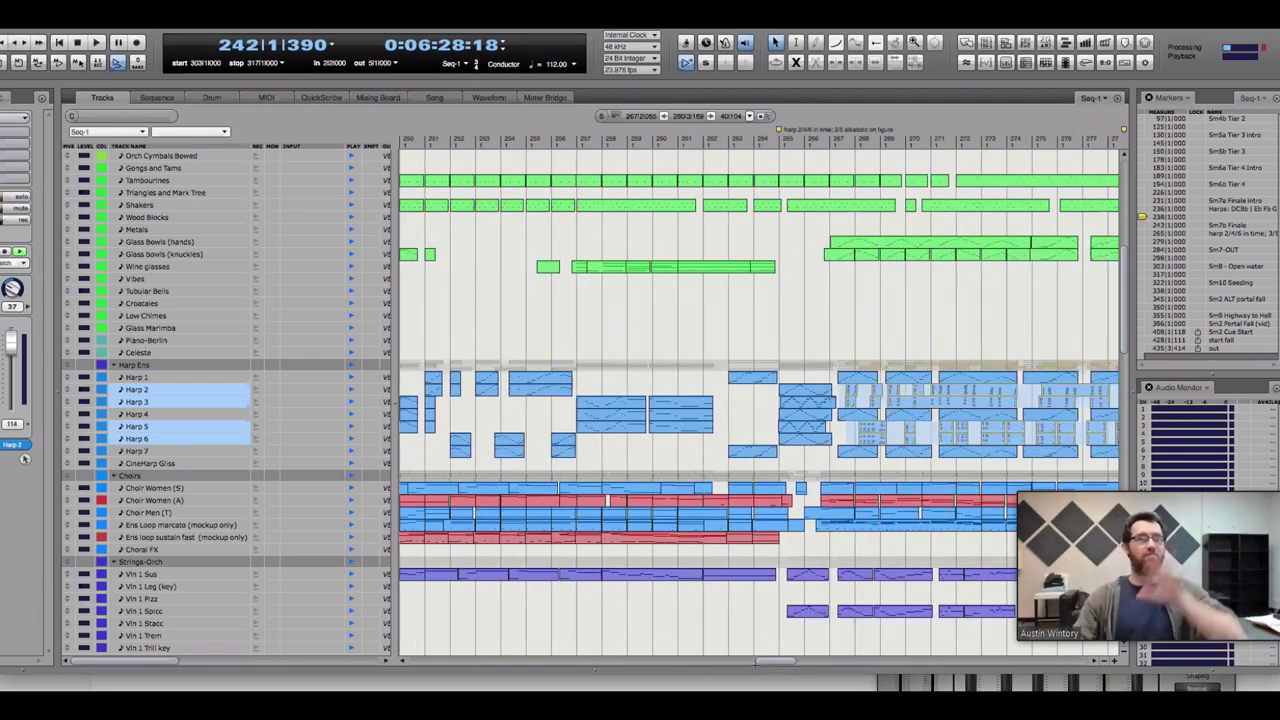
click(714, 366)
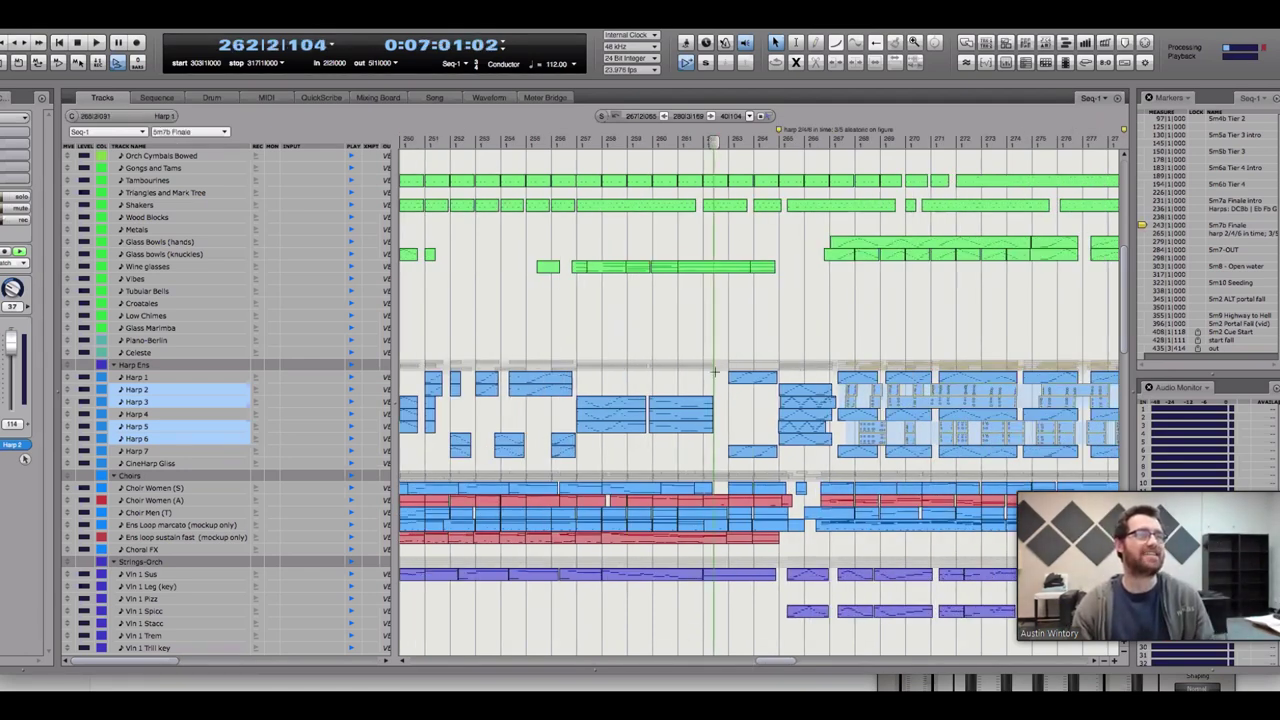
click(716, 378)
click(740, 447)
click(740, 414)
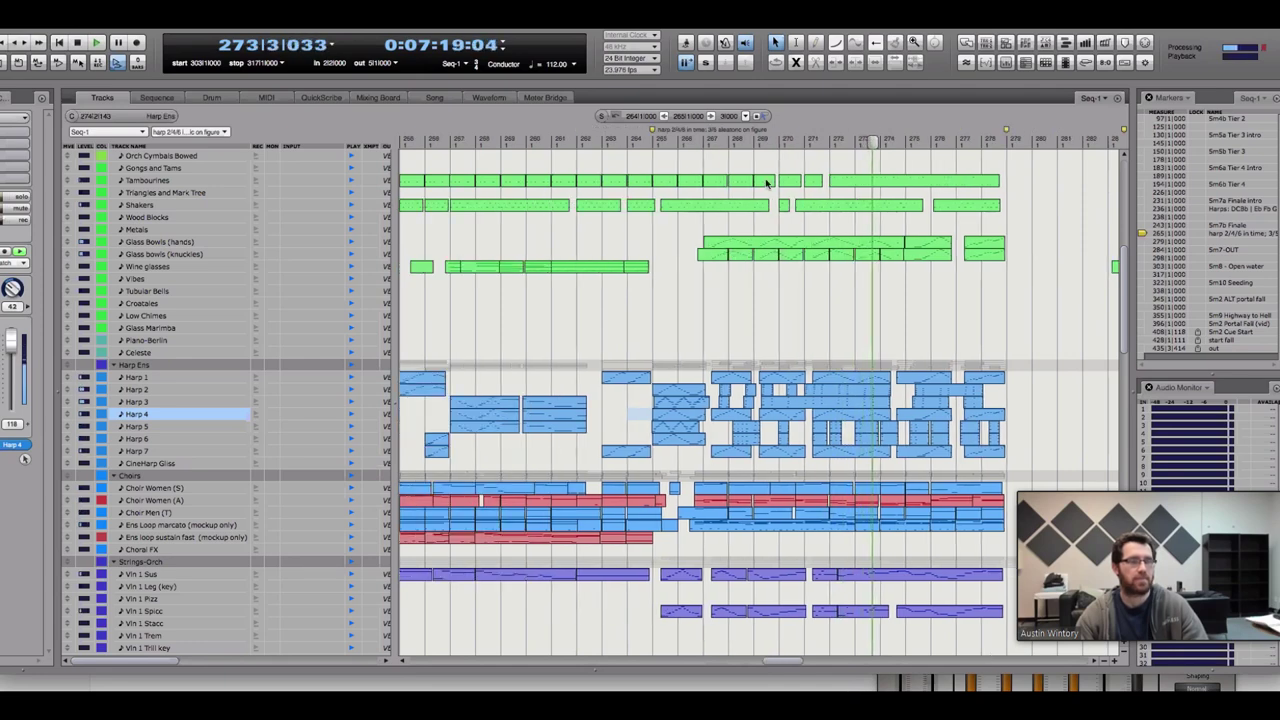
Replay the harp section near measure 265 while selecting the Glass Bowls (hands) and Glass bowls (knuckles) clips across measures 266 to 280
key(space)
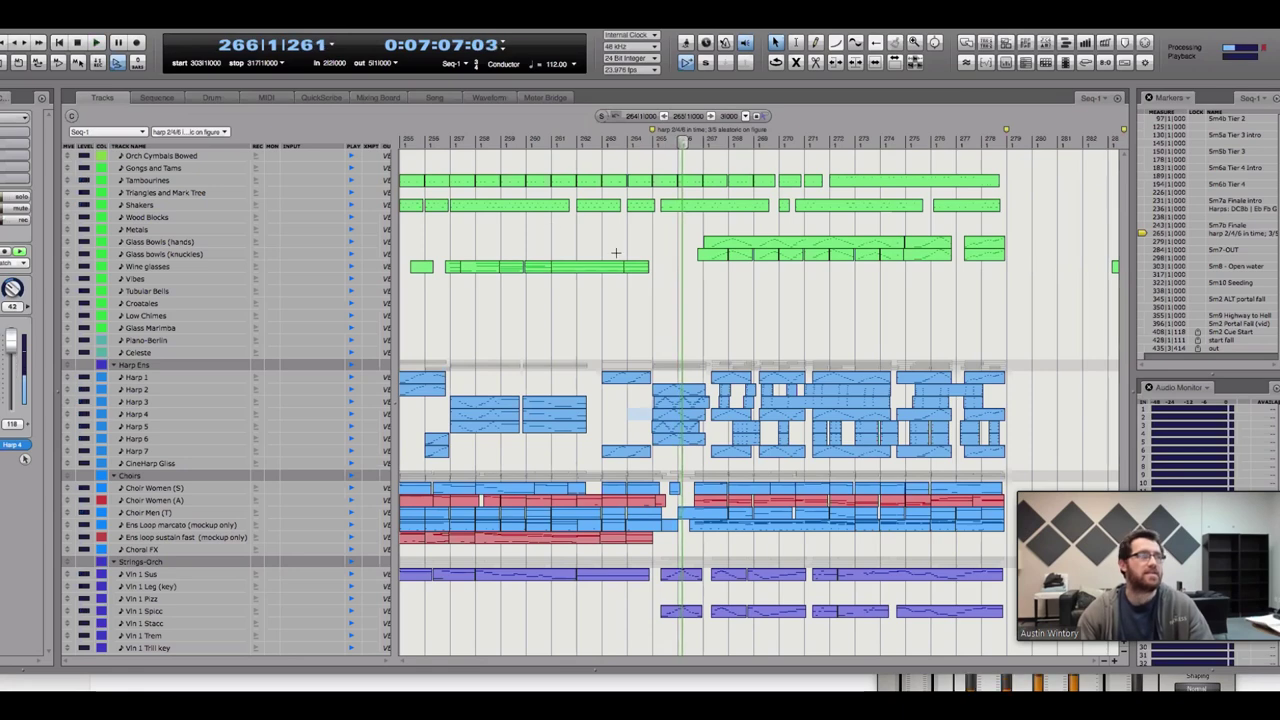
mouse_move(686, 236)
mouse_down()
mouse_move(1062, 252)
mouse_move(1019, 260)
mouse_move(1030, 261)
mouse_up()
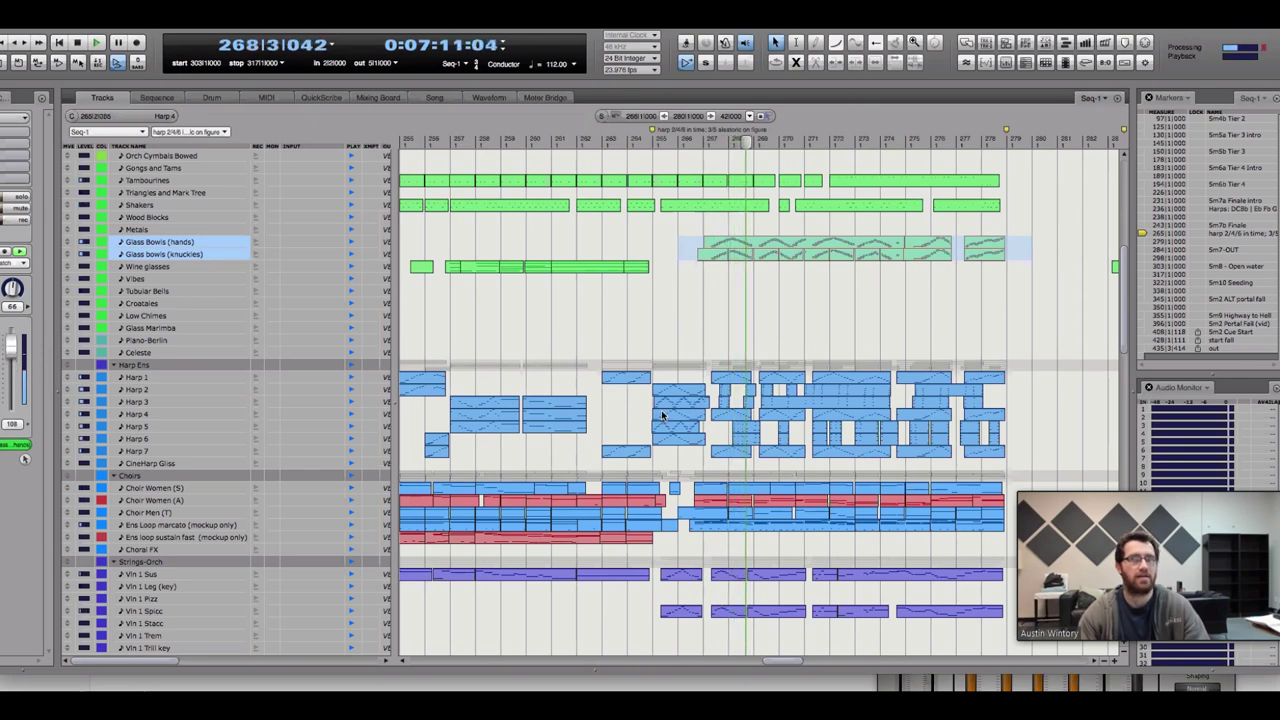
key(Escape)
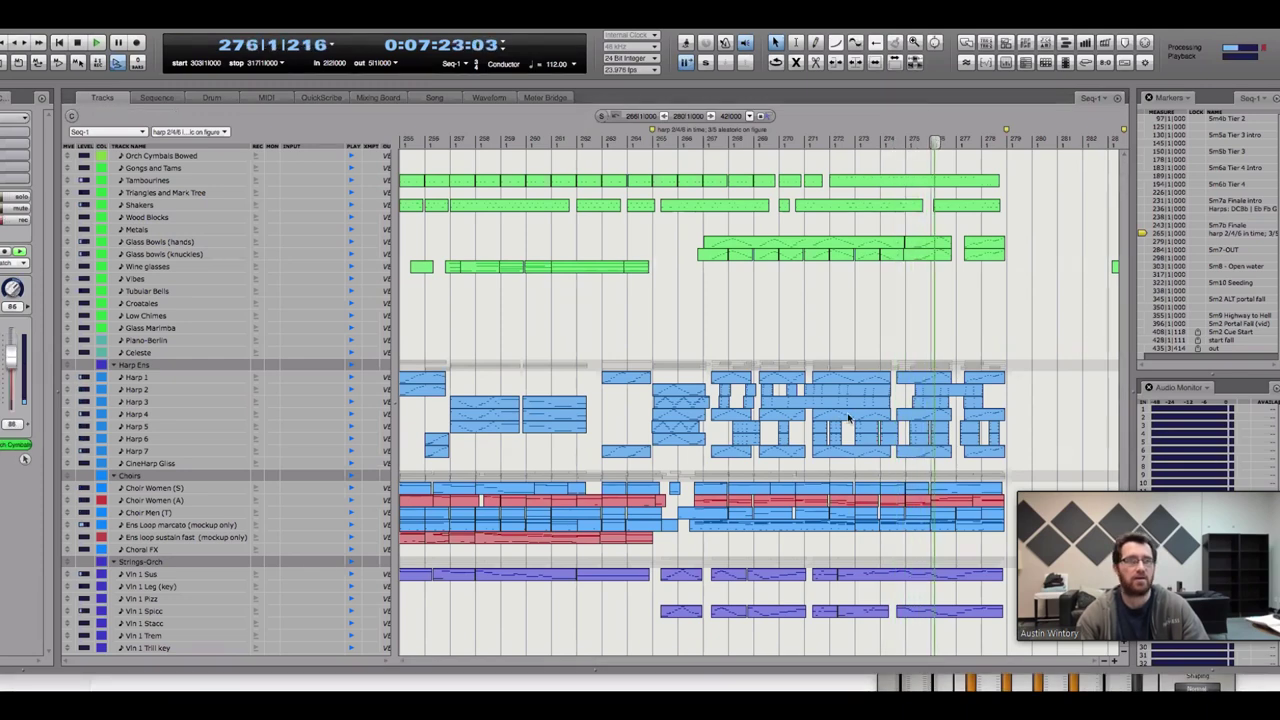
Play the finale from measure 264 to its end near measure 279 while viewing the choir and string MIDI parts
scroll(846, 428, down, 5)
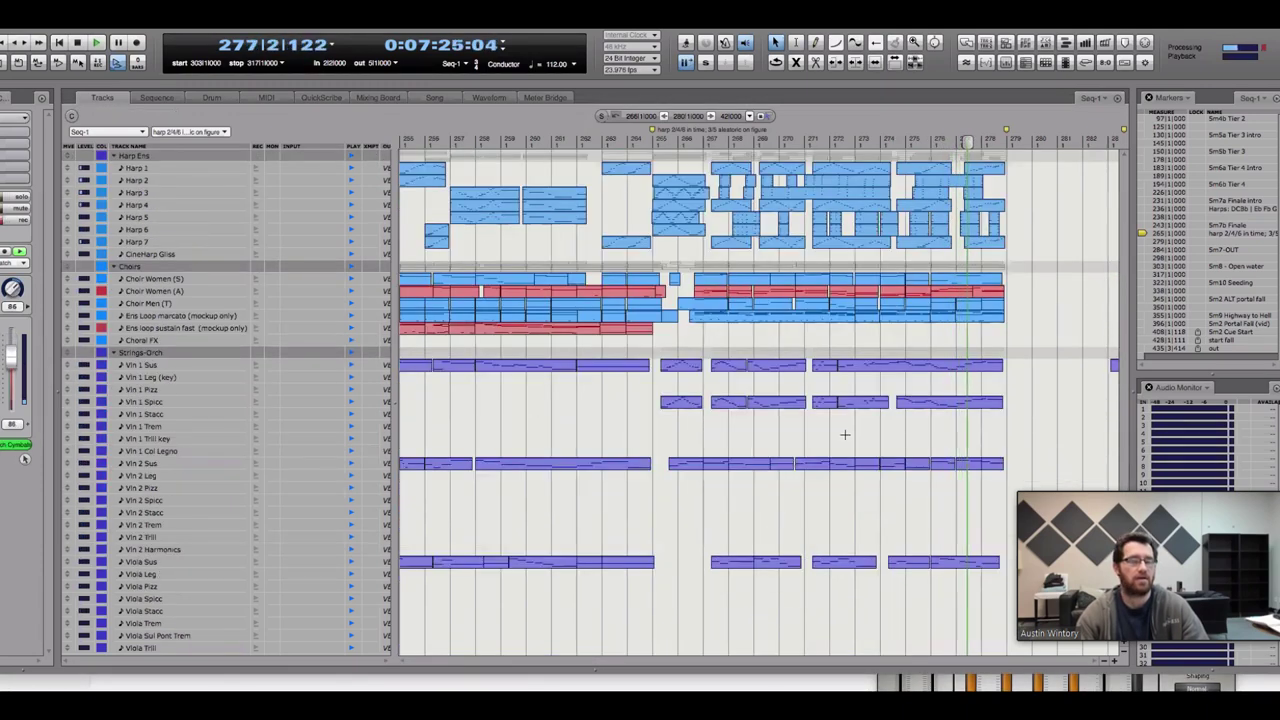
click(648, 137)
scroll(491, 521, down, 10)
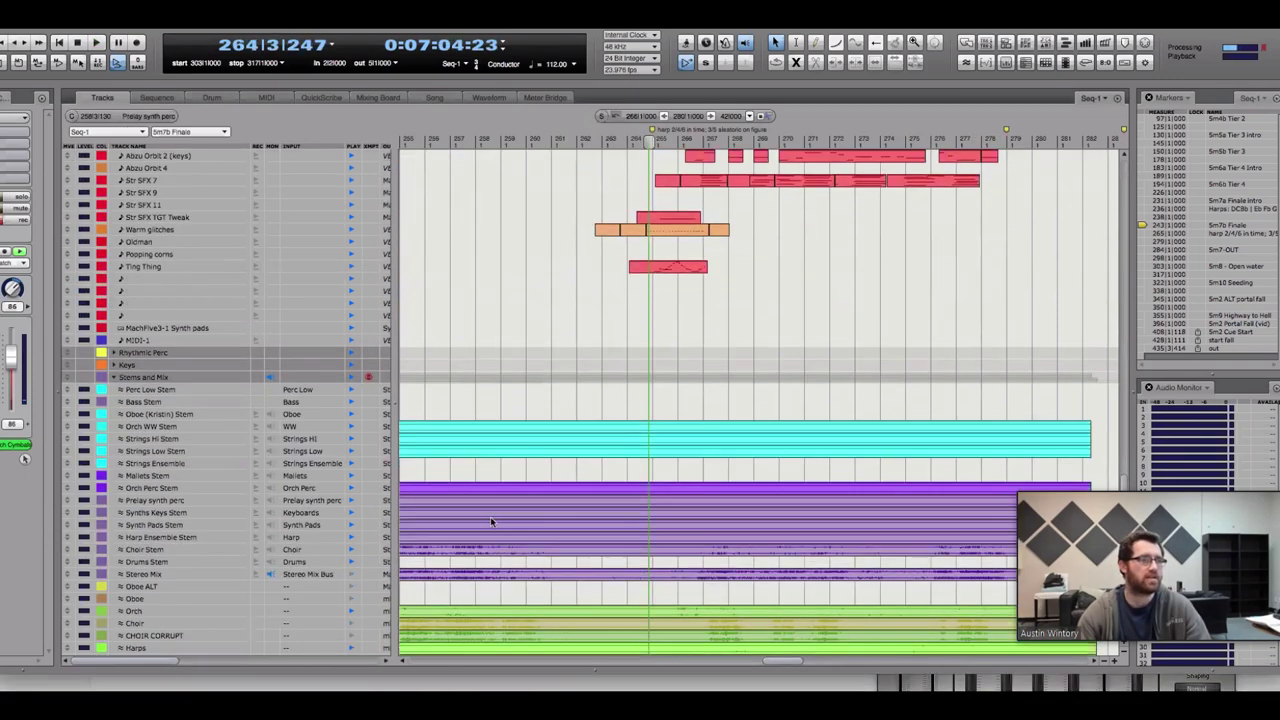
scroll(357, 636, down, 2)
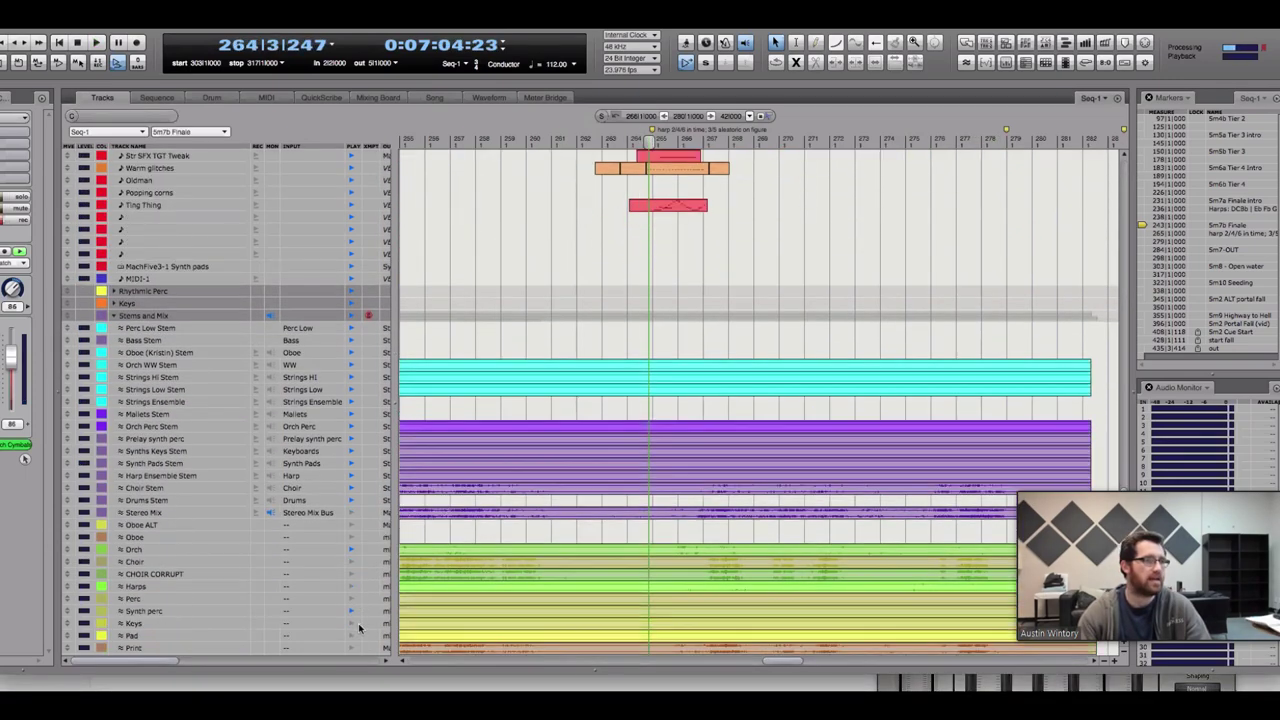
scroll(521, 547, up, 10)
key(space)
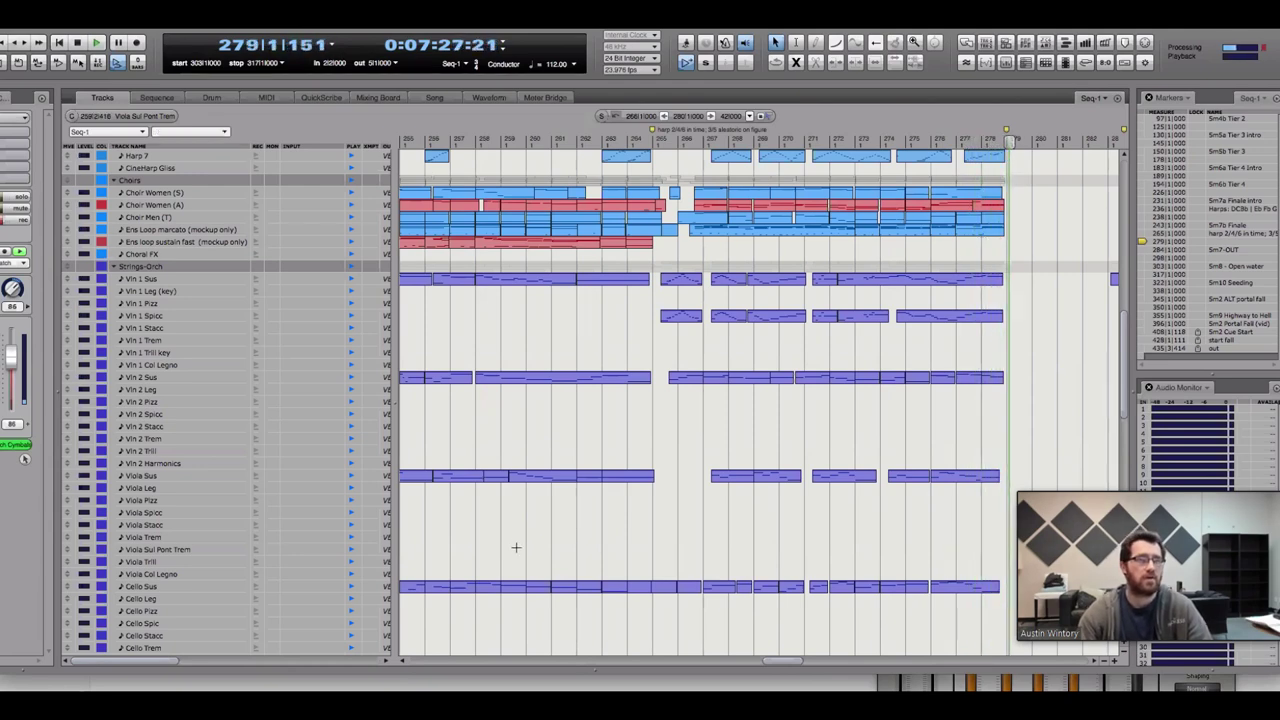
scroll(738, 663, left, 5)
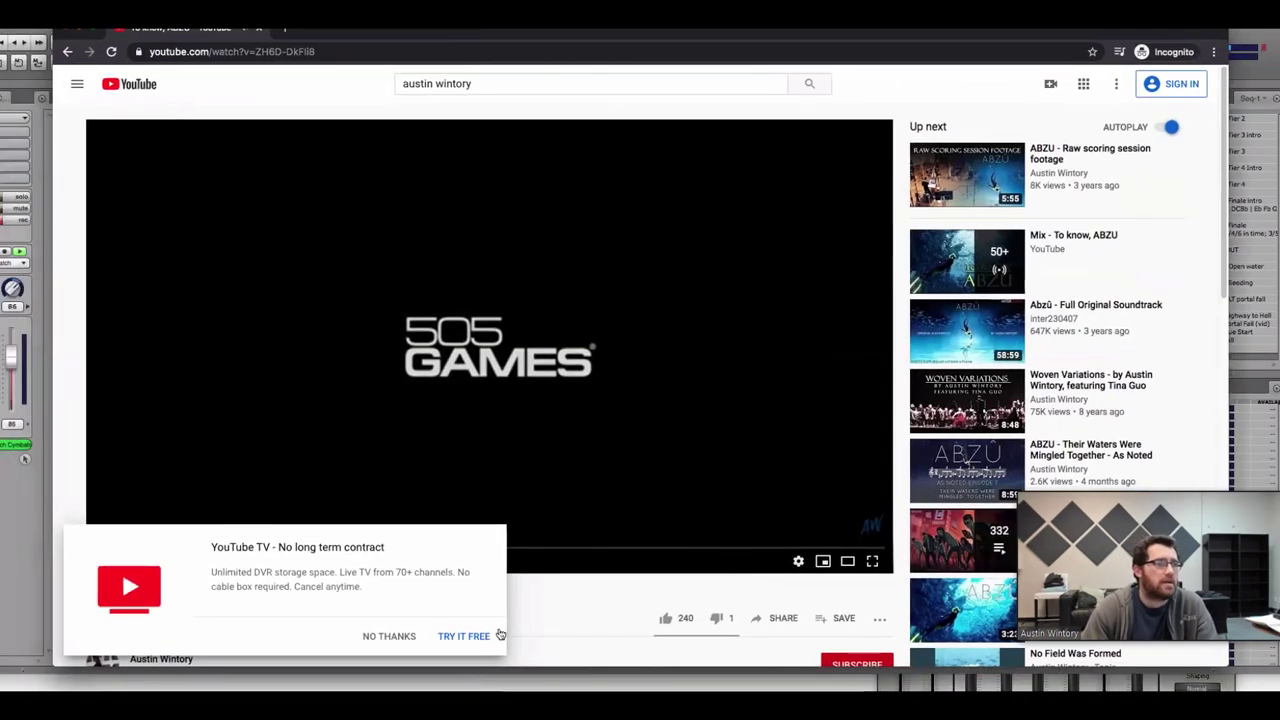
In the browser, decline the YouTube TV offer and show the video "To know, ABZU" in theater mode with the whole window in view
click(390, 638)
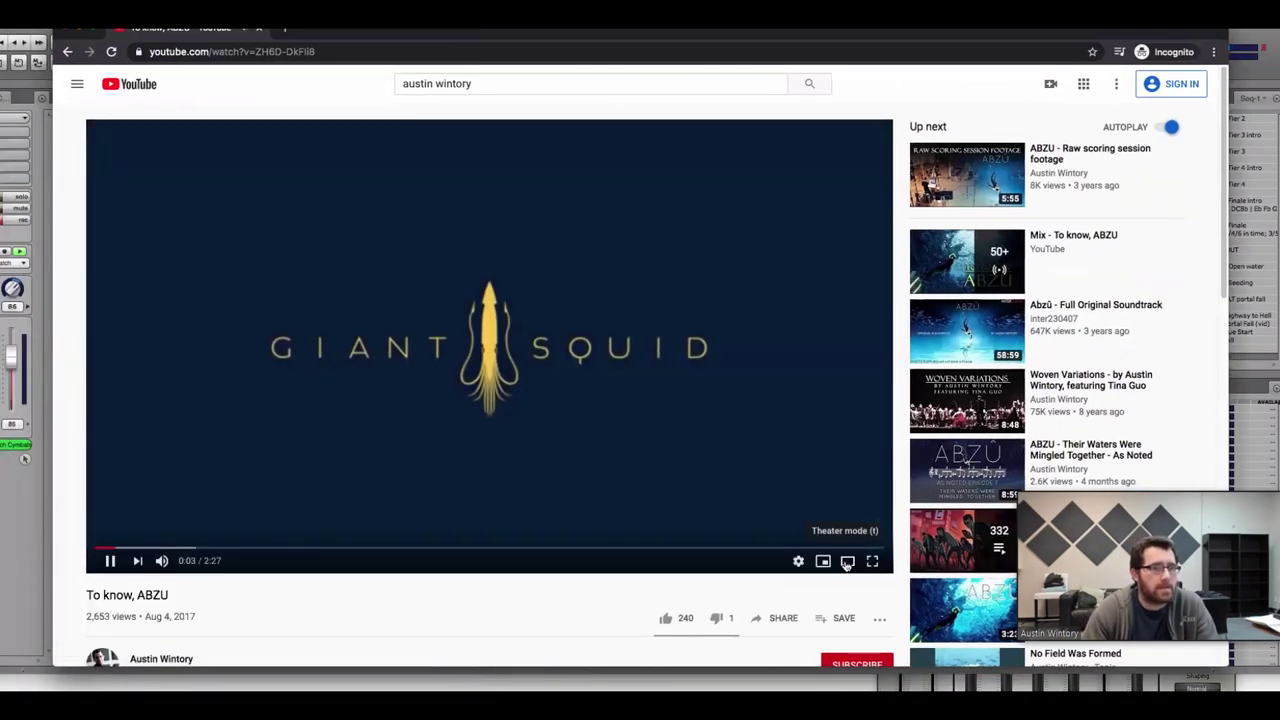
click(850, 557)
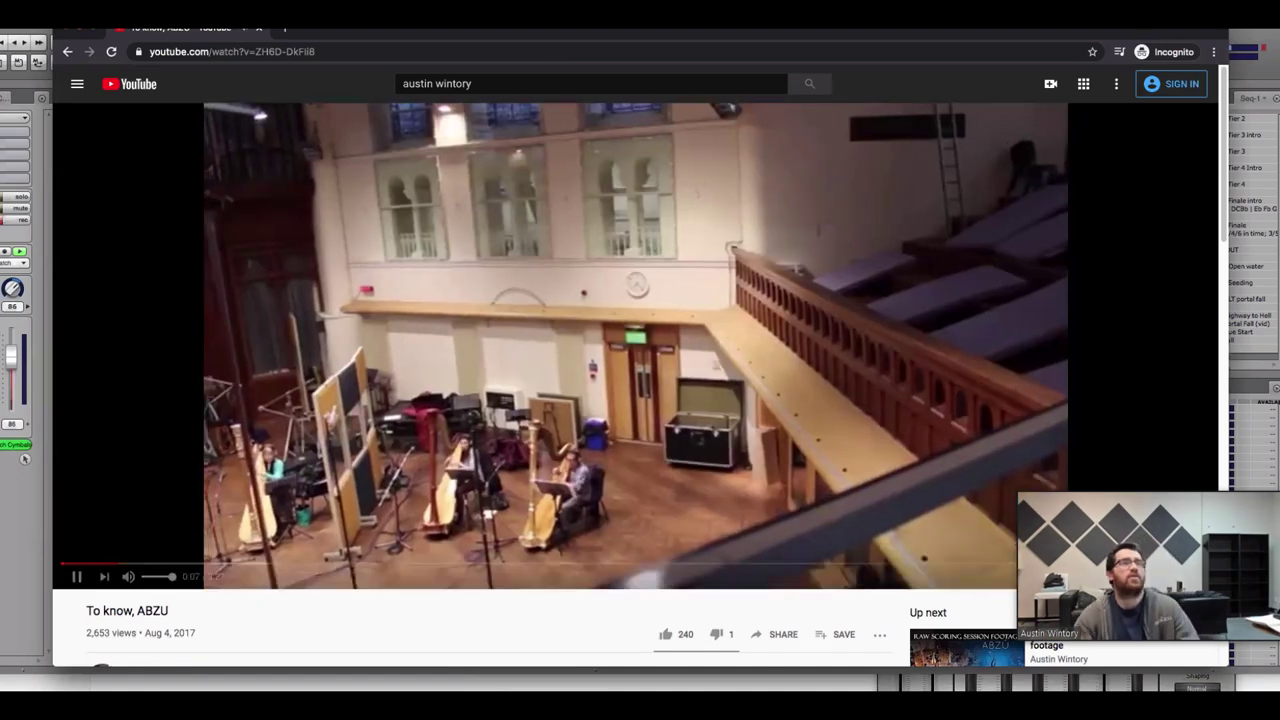
drag(864, 34, 905, 54)
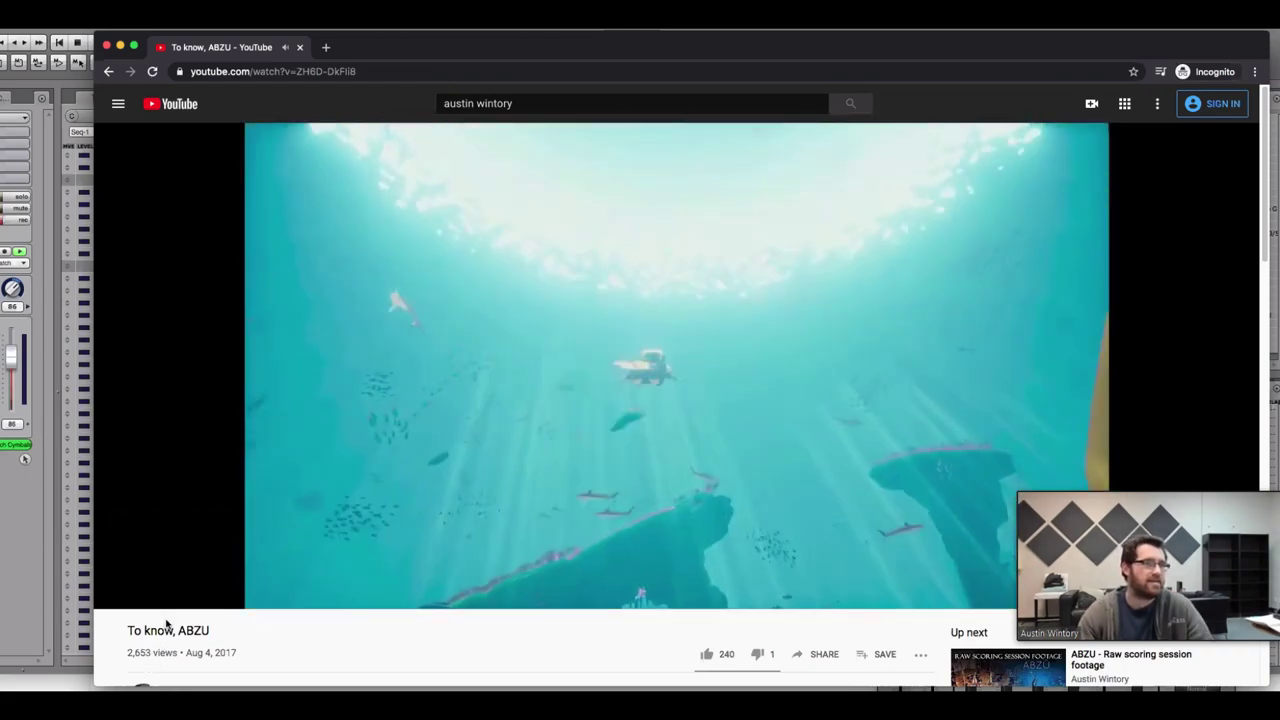
Skim the orchestra recording footage in "To know, ABZU", skipping ahead to about 1:08 and 1:47, and pause it at 2:06
click(388, 569)
click(450, 584)
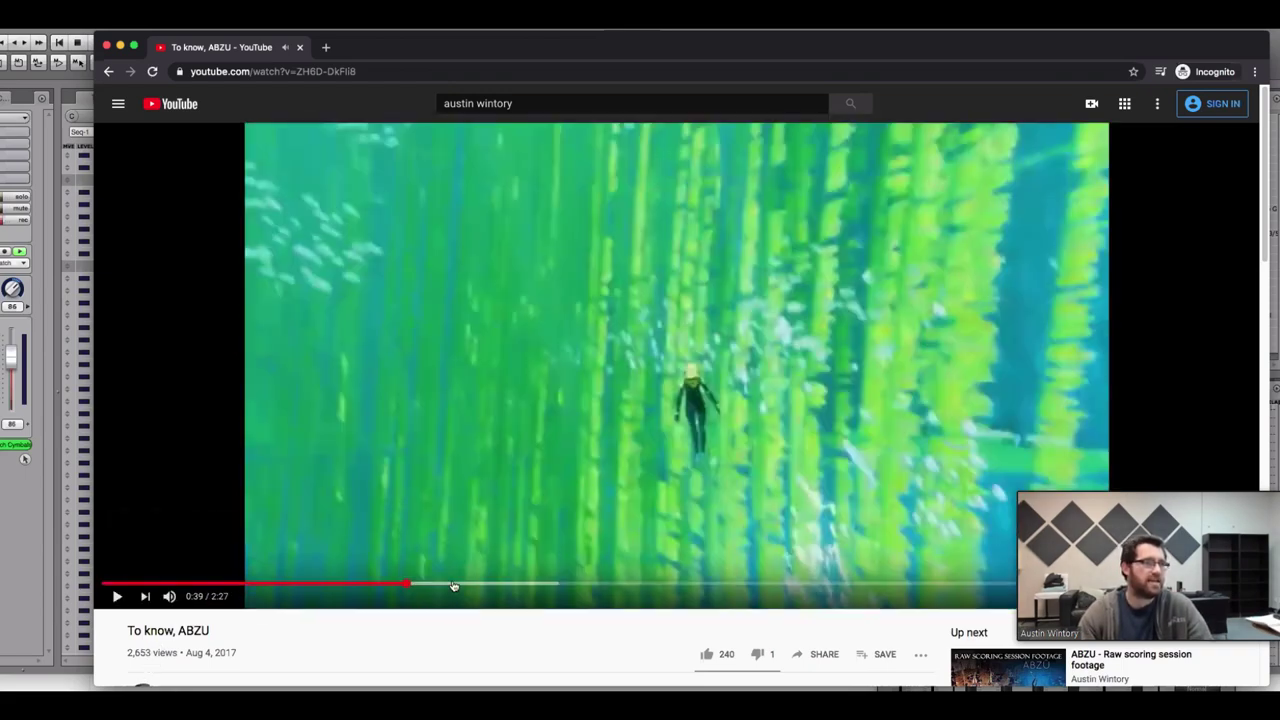
key(space)
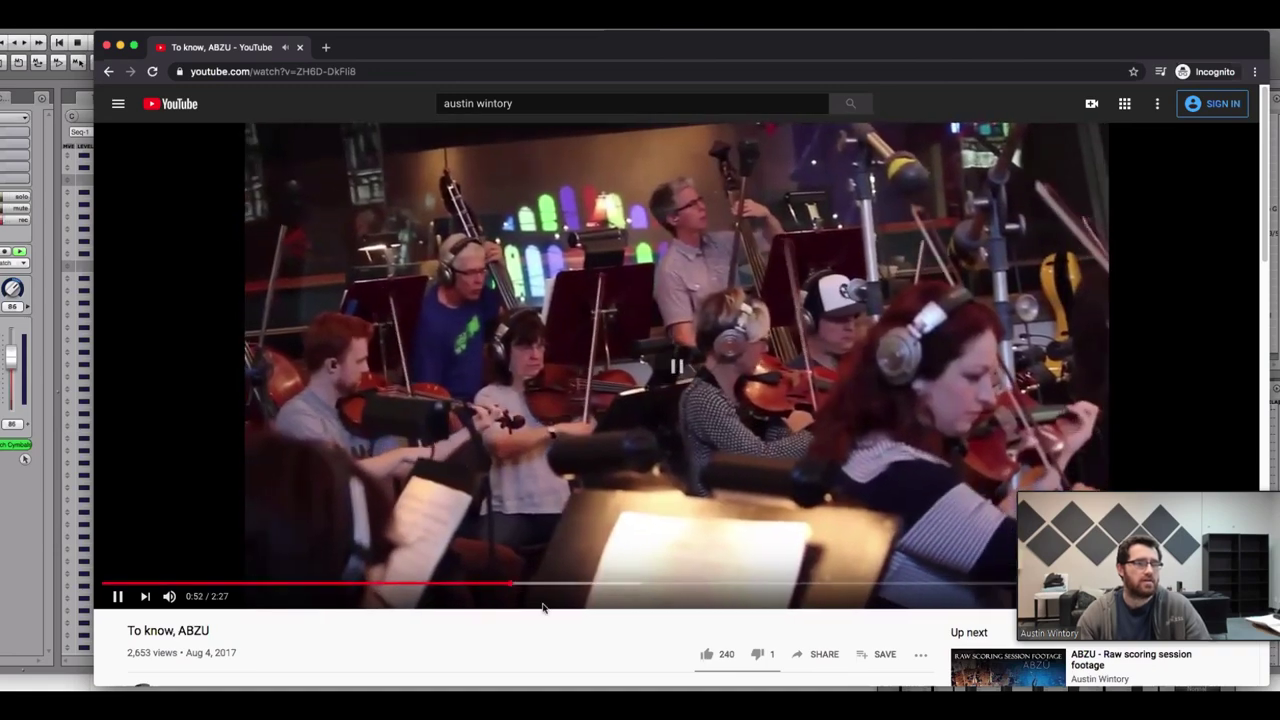
key(space)
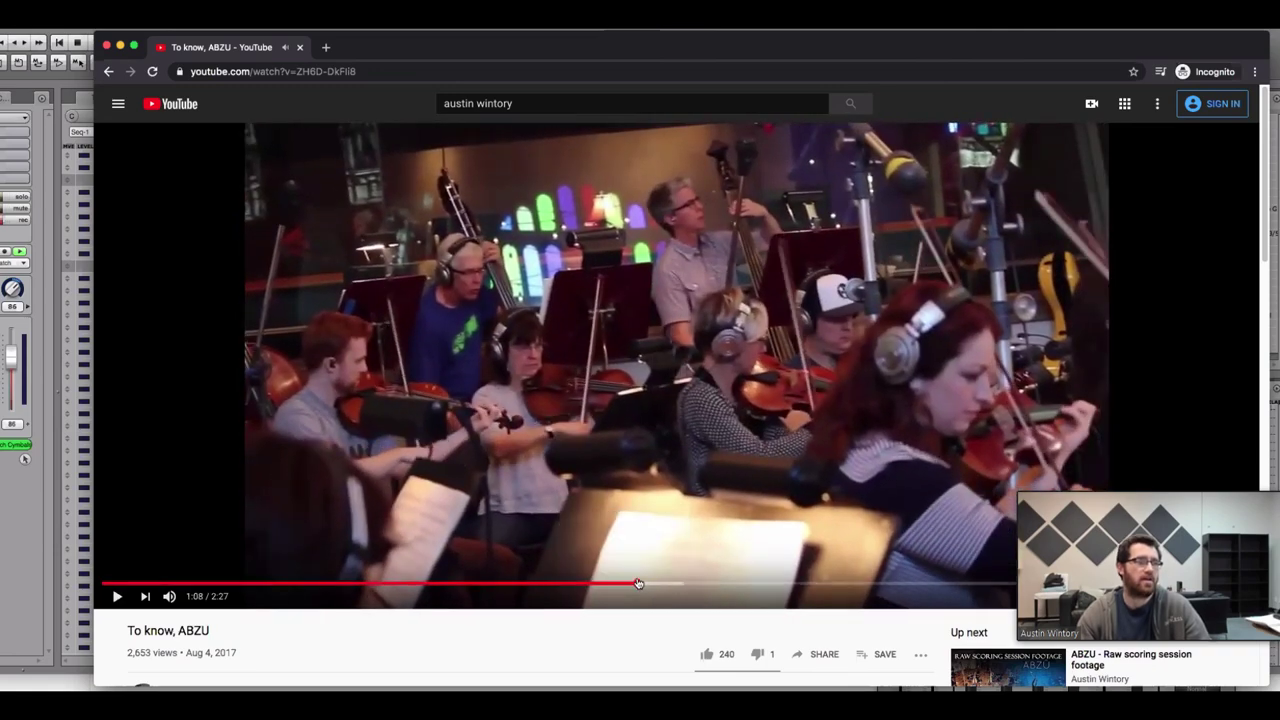
click(636, 588)
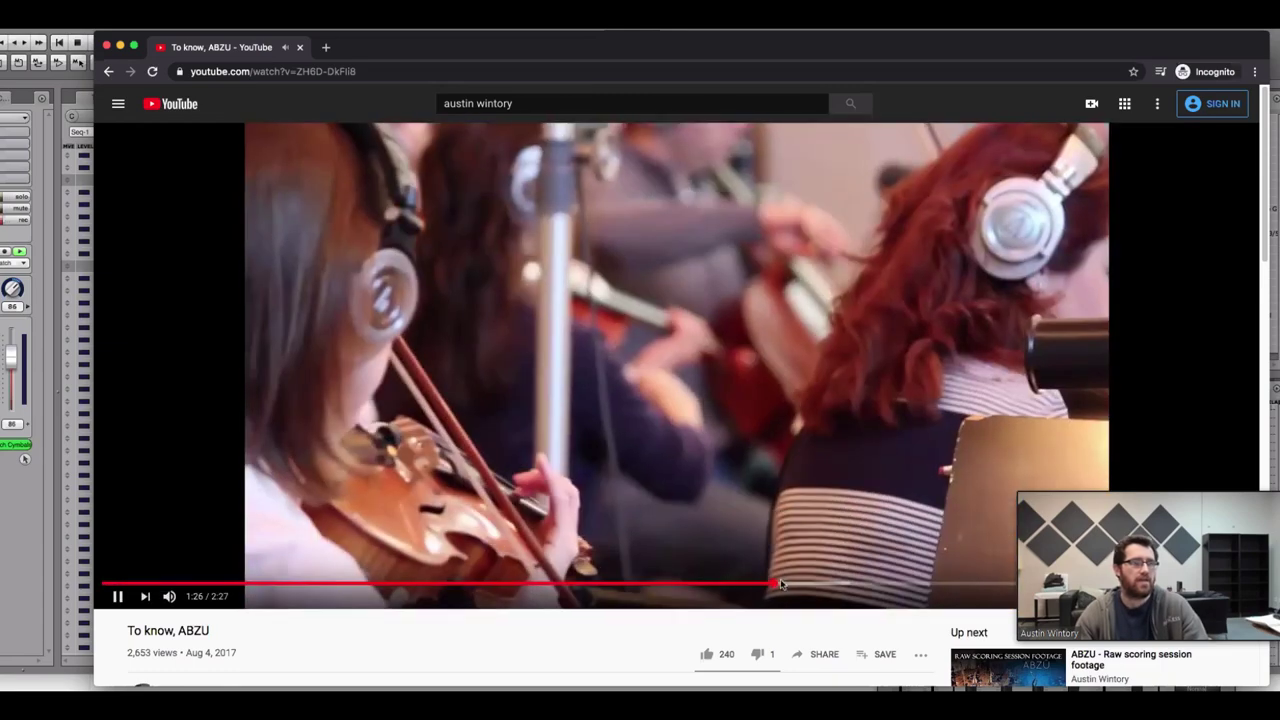
click(822, 484)
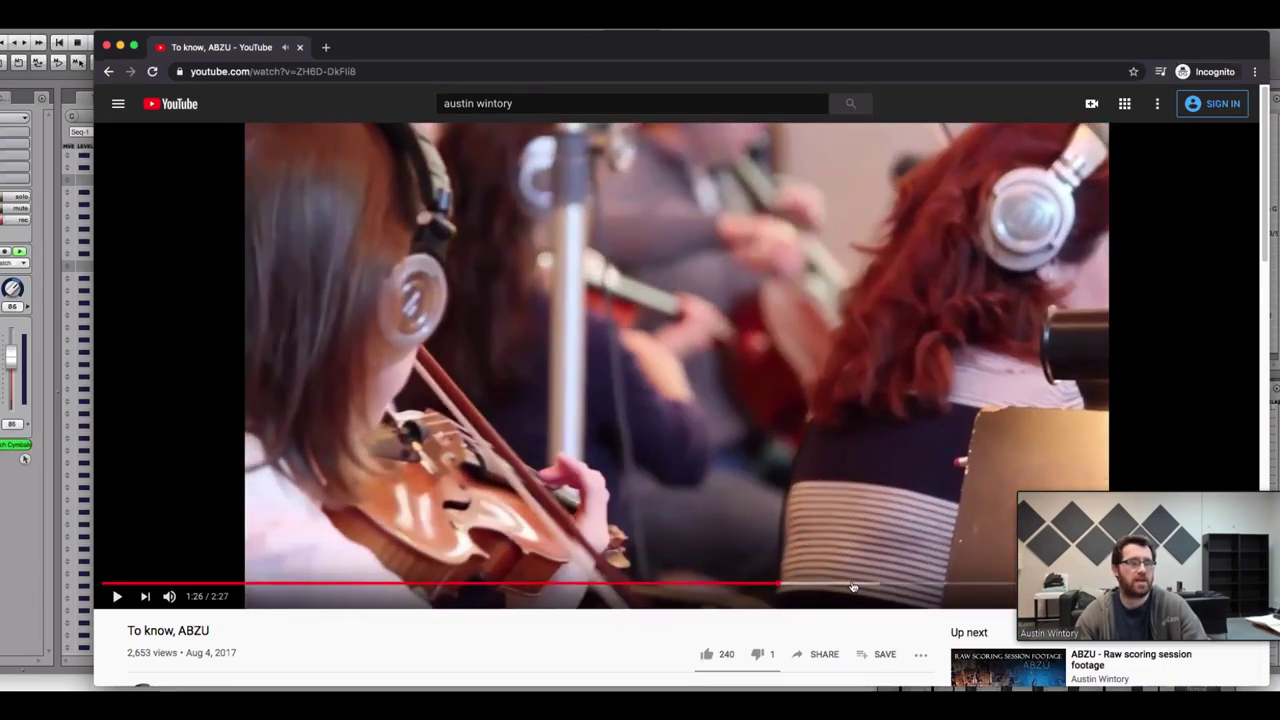
click(853, 587)
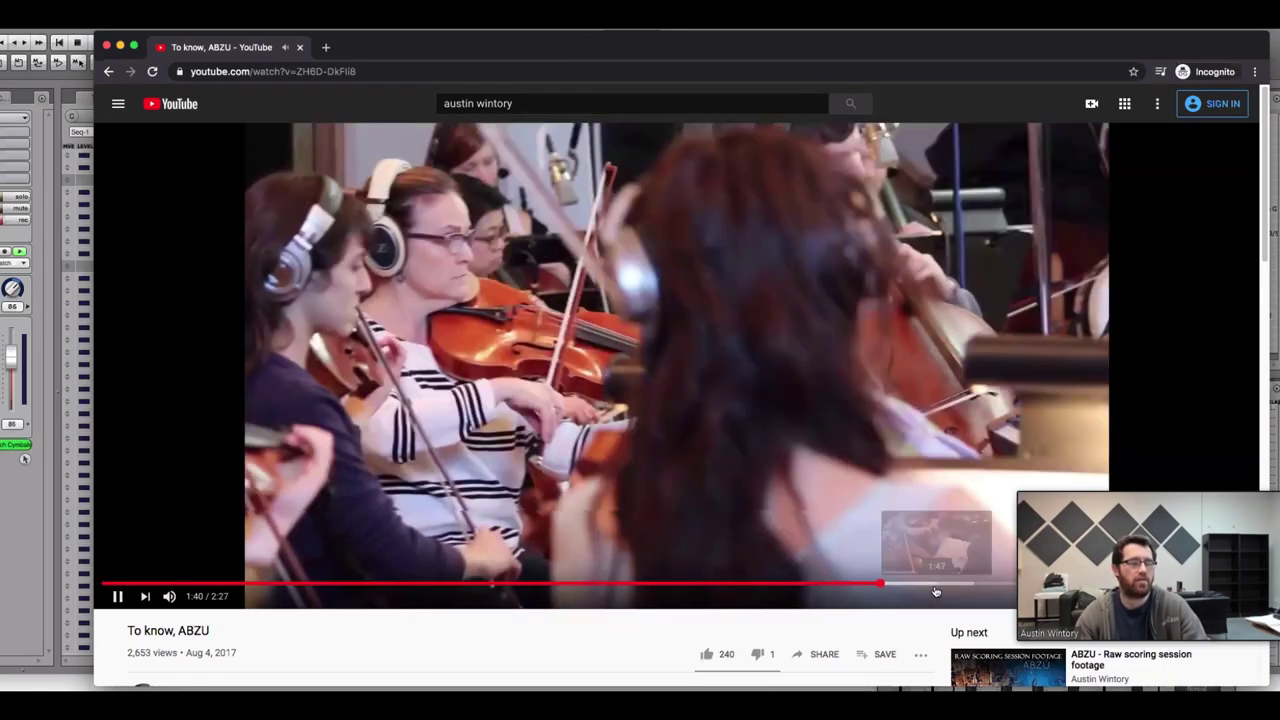
click(935, 587)
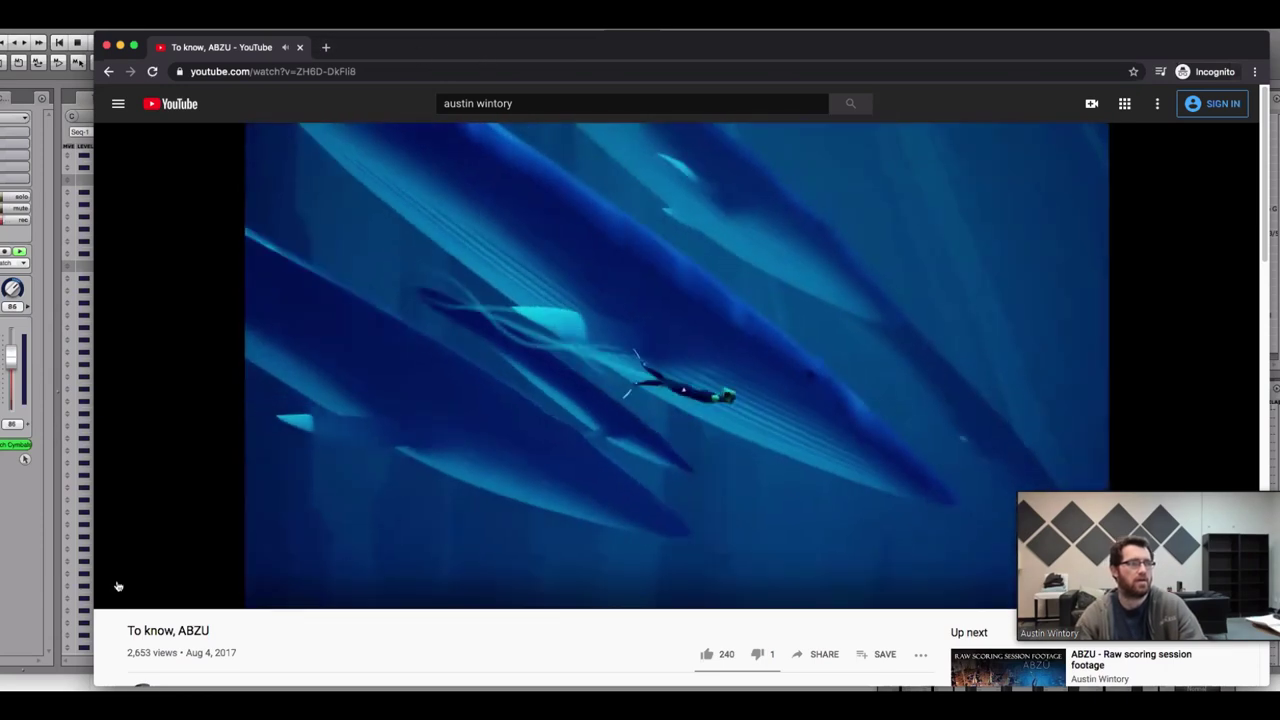
click(117, 592)
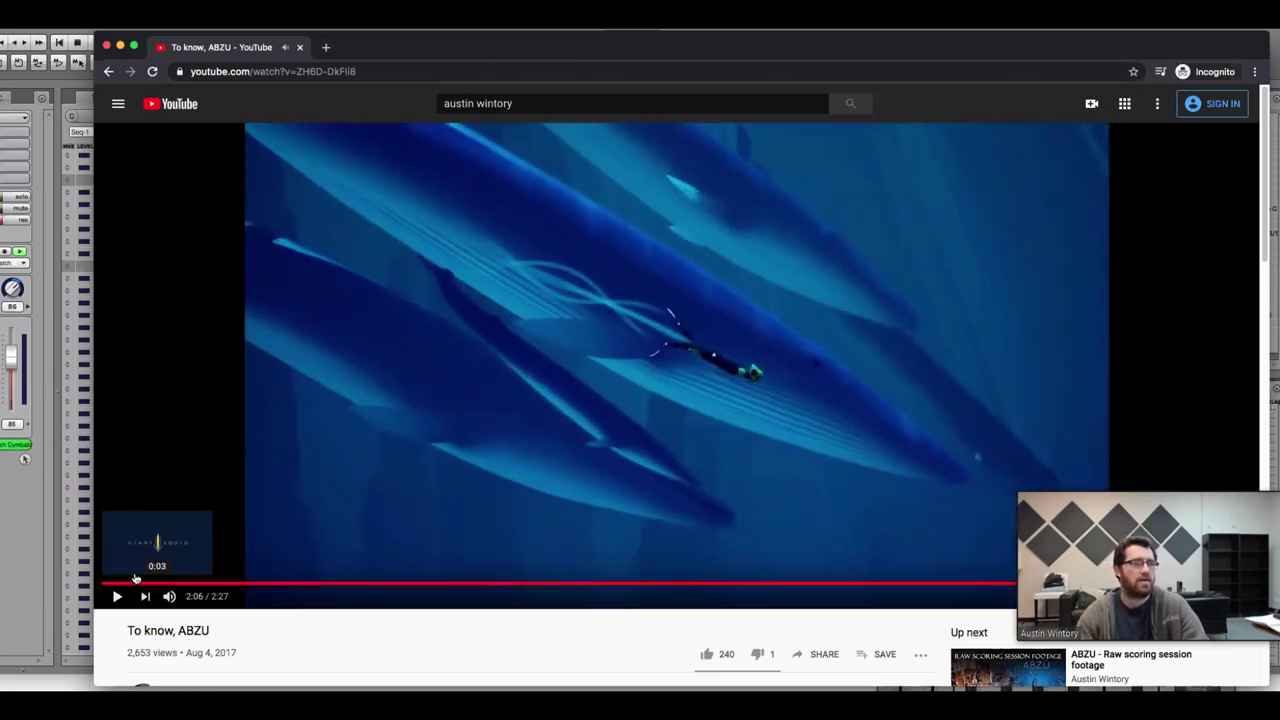
Return to the Austin Wintory channel and open "ABZU - Then were created the gods in the midst of heaven - As Noted"
scroll(140, 582, down, 1)
scroll(153, 573, up, 1)
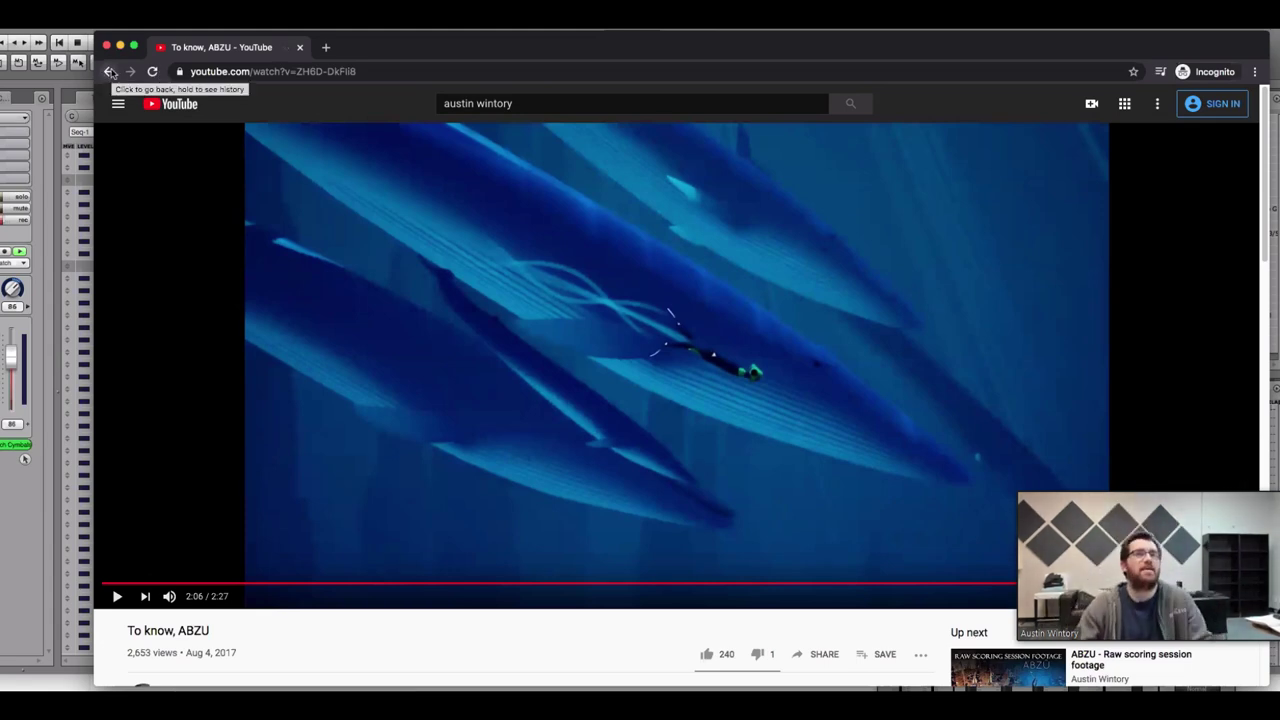
click(110, 72)
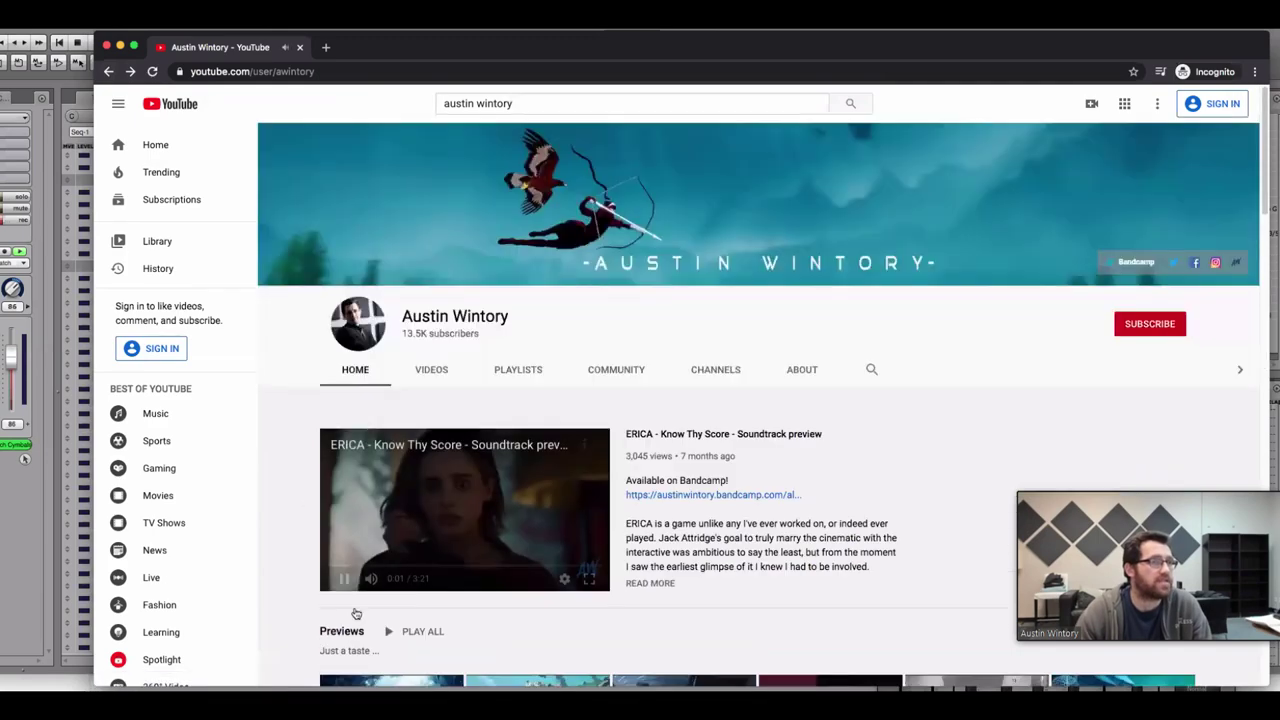
scroll(310, 588, down, 10)
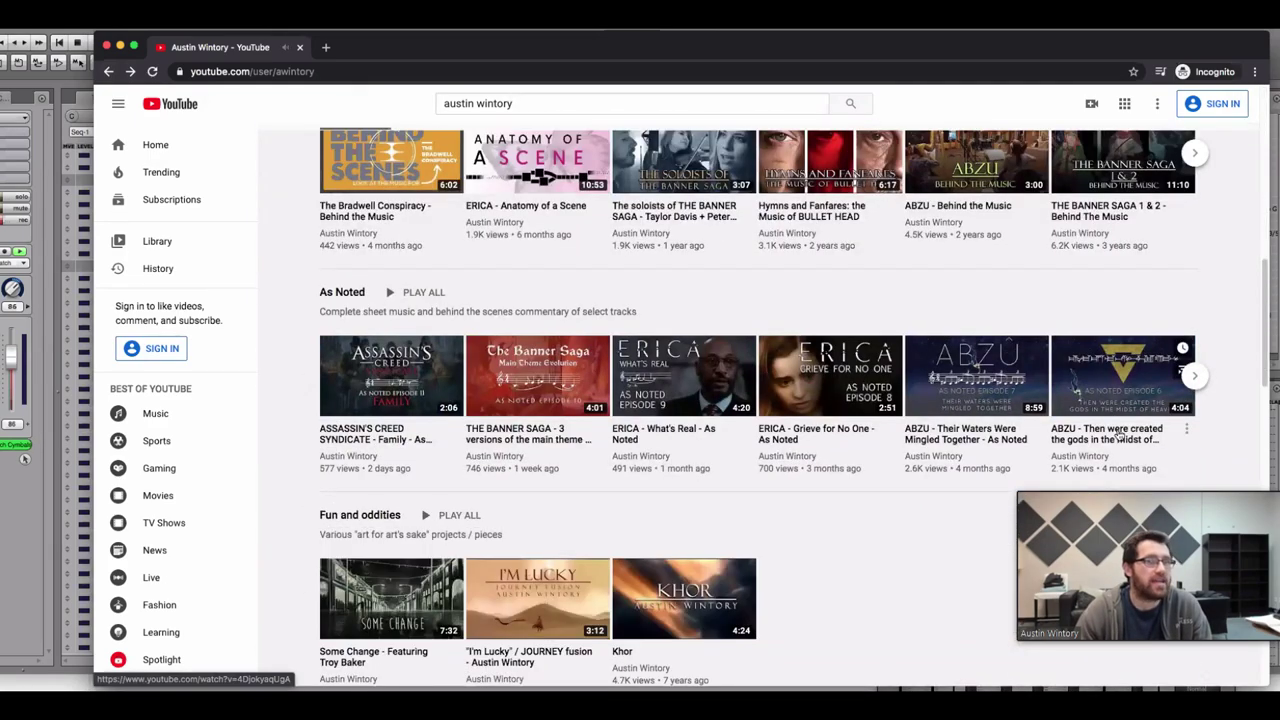
click(1130, 383)
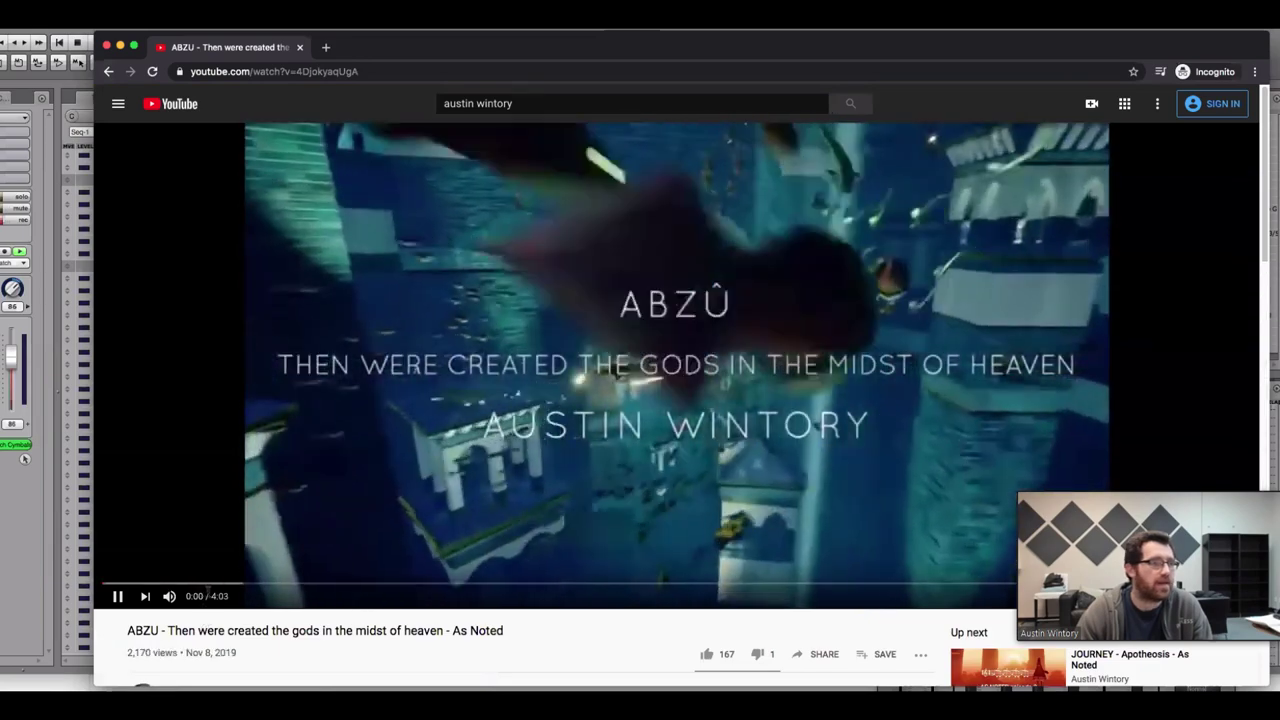
Skip the As Noted video to about 2:06, pause on the choir score, shift the browser window slightly and resume playback
key(4)
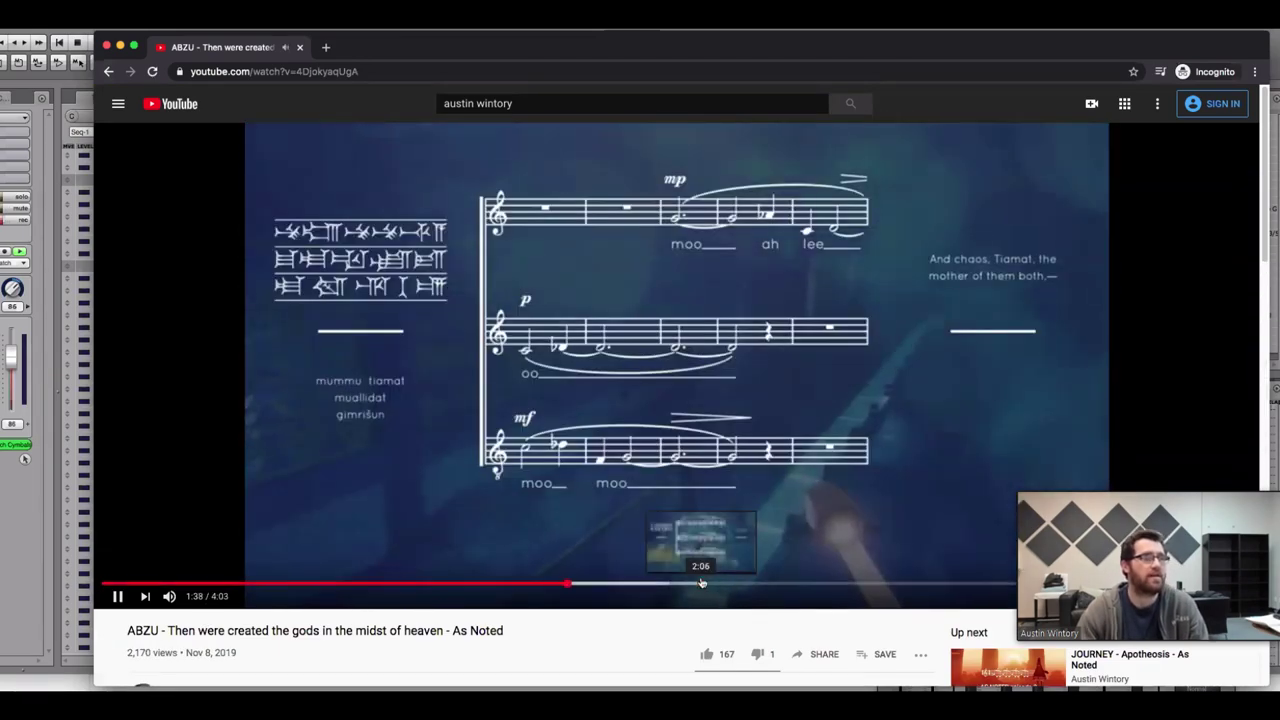
click(705, 583)
click(460, 433)
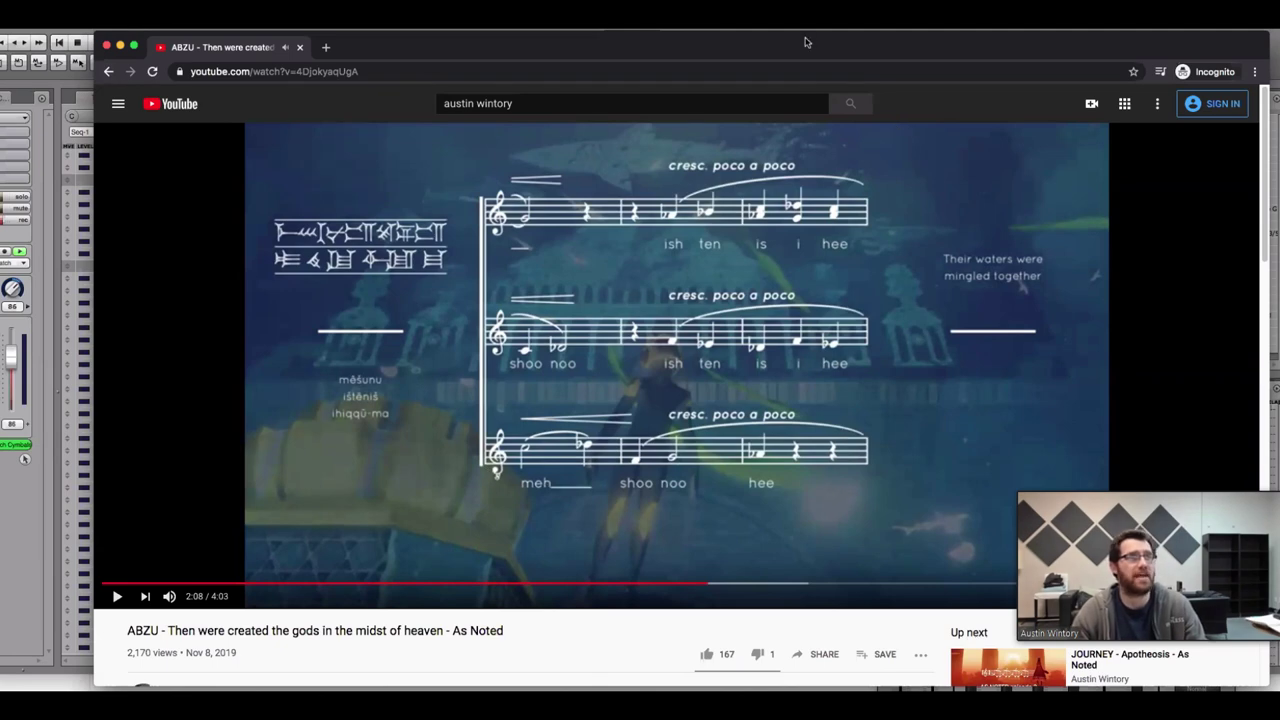
drag(809, 43, 793, 44)
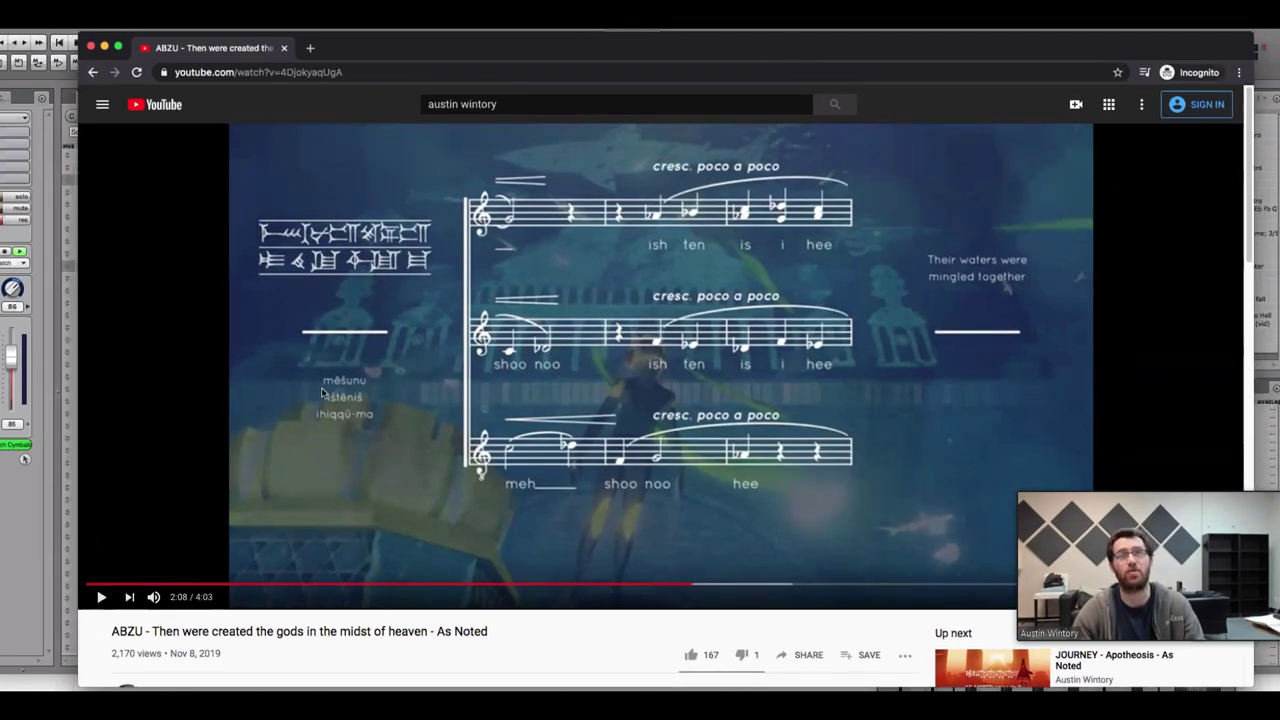
click(586, 450)
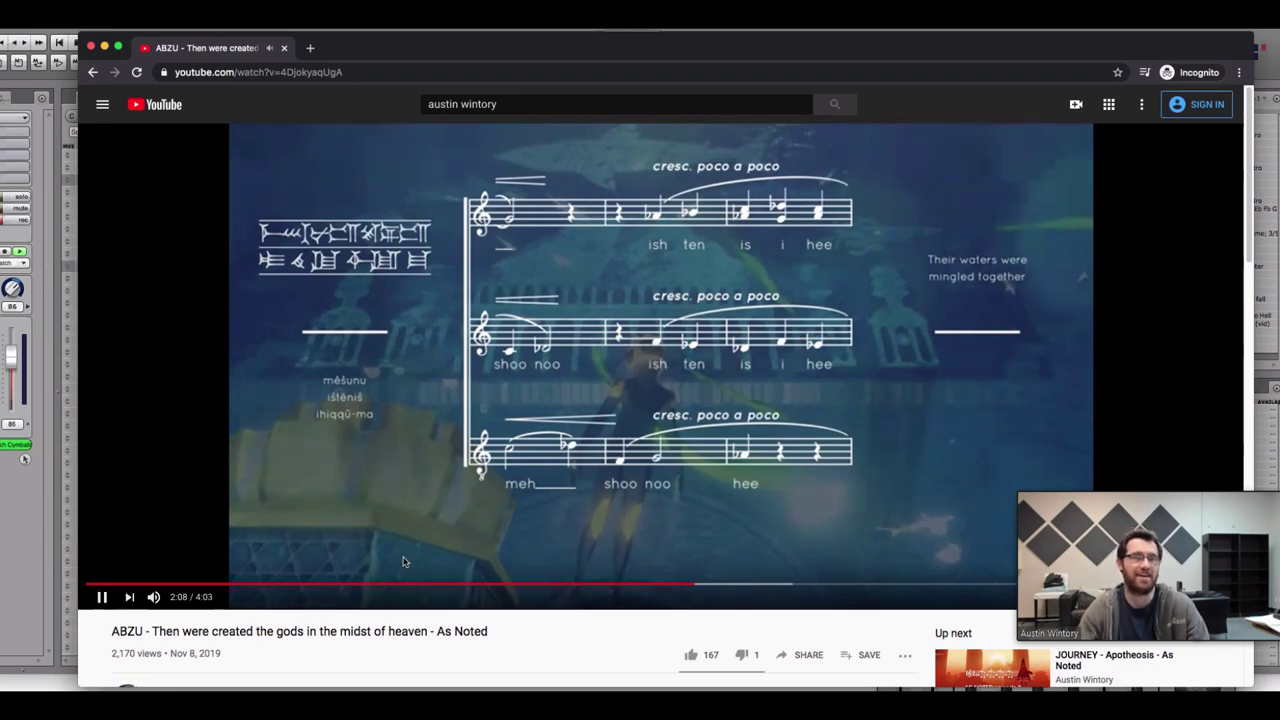
Adjust the video's volume while the choir score plays and pause it at 2:41
mouse_move(153, 597)
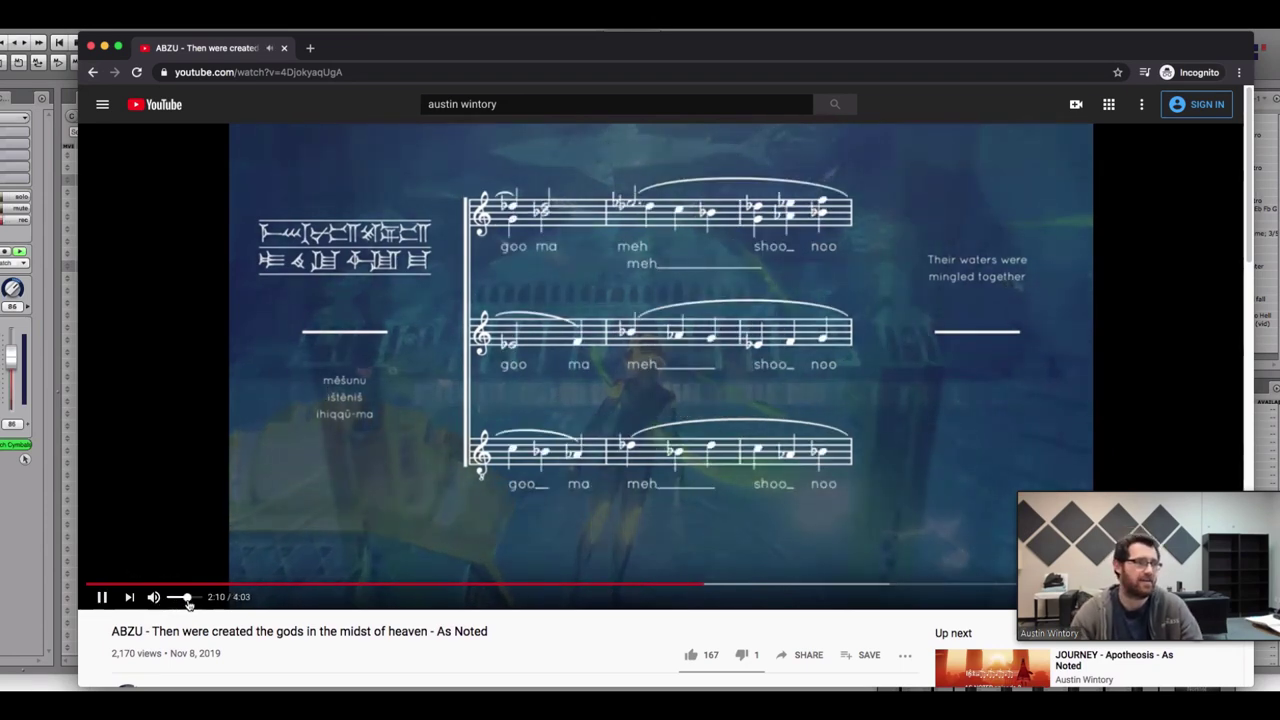
drag(199, 599, 198, 598)
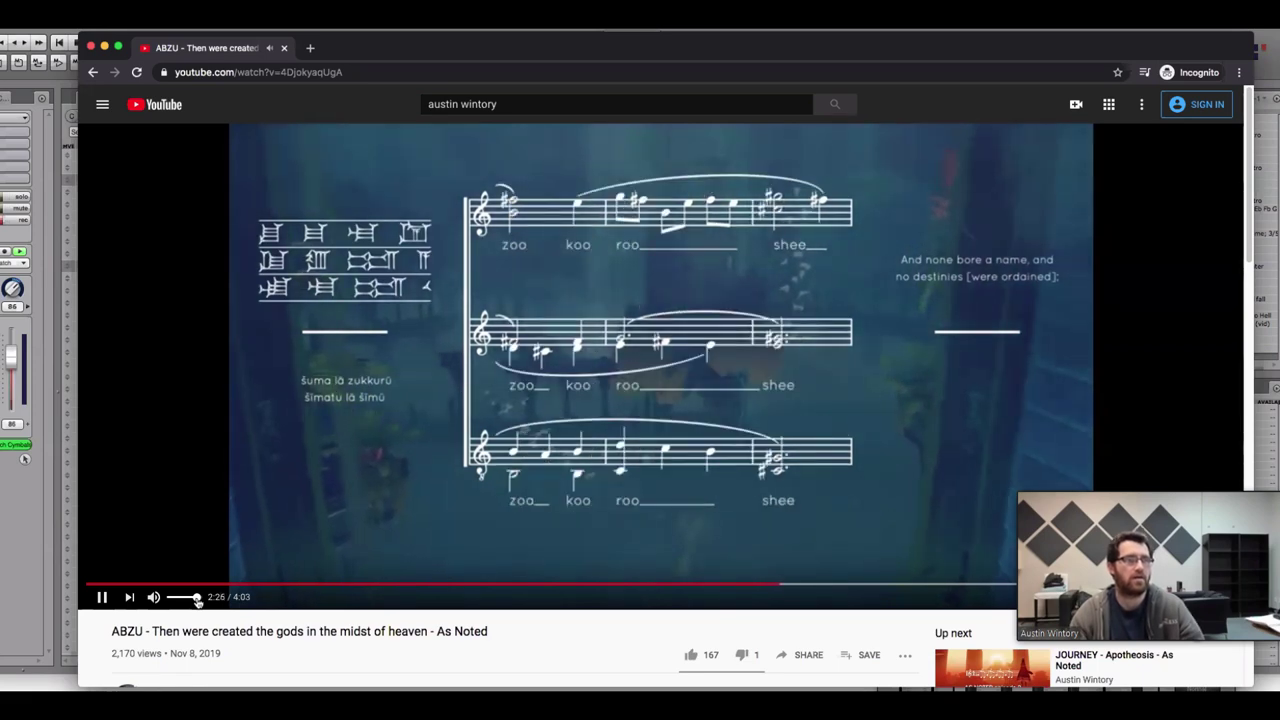
drag(197, 598, 189, 601)
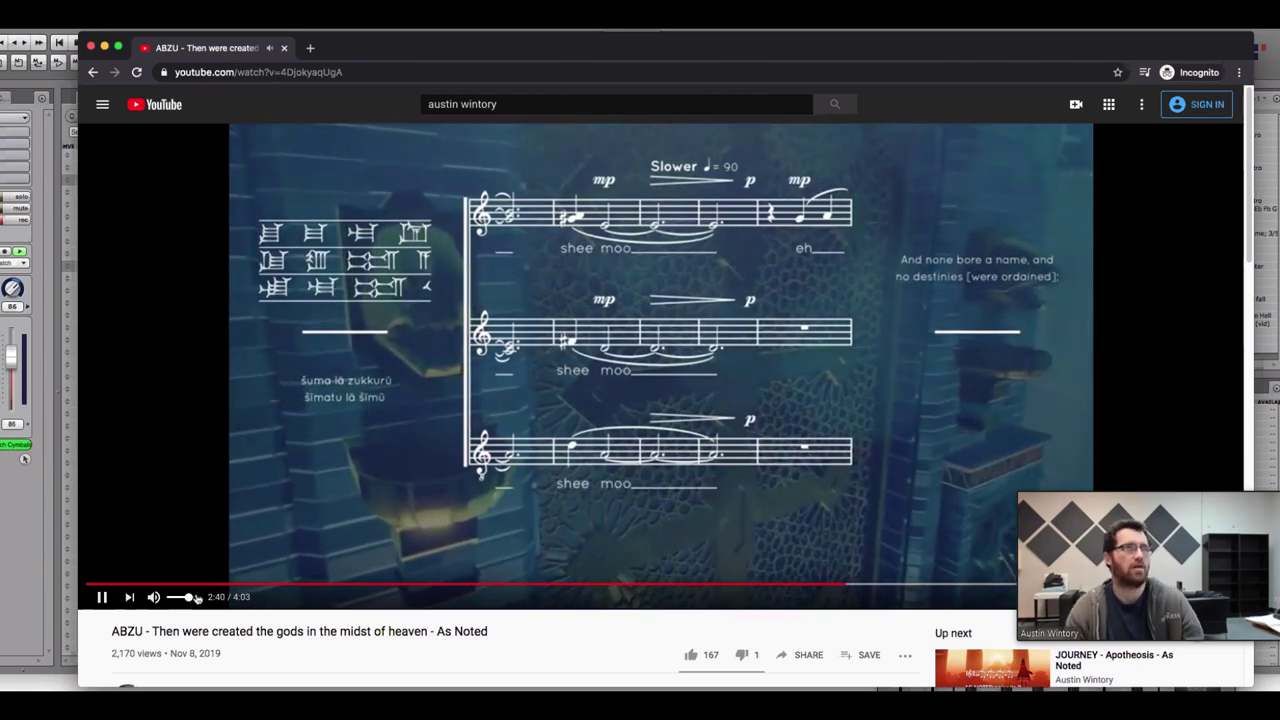
click(102, 597)
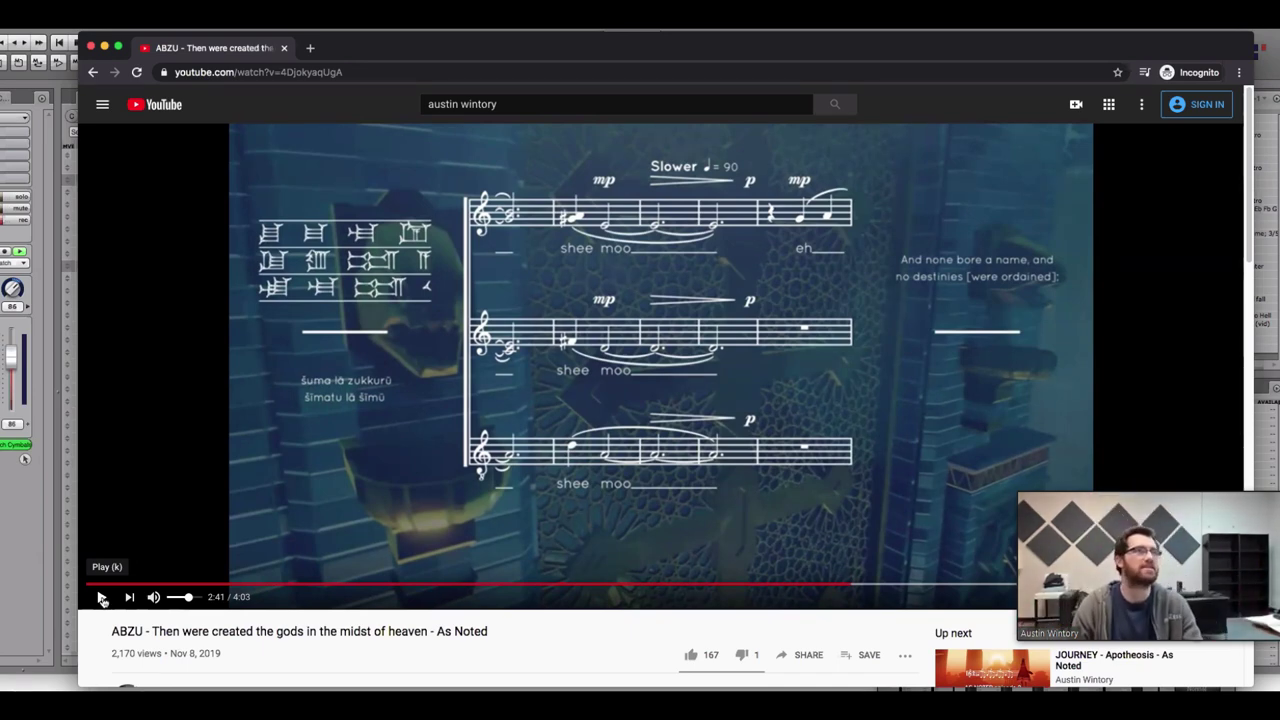
Close the browser window, return to Digital Performer and close the project "Abzu-Abzu-v2f-FINALS2-OST" without saving its changes
click(92, 47)
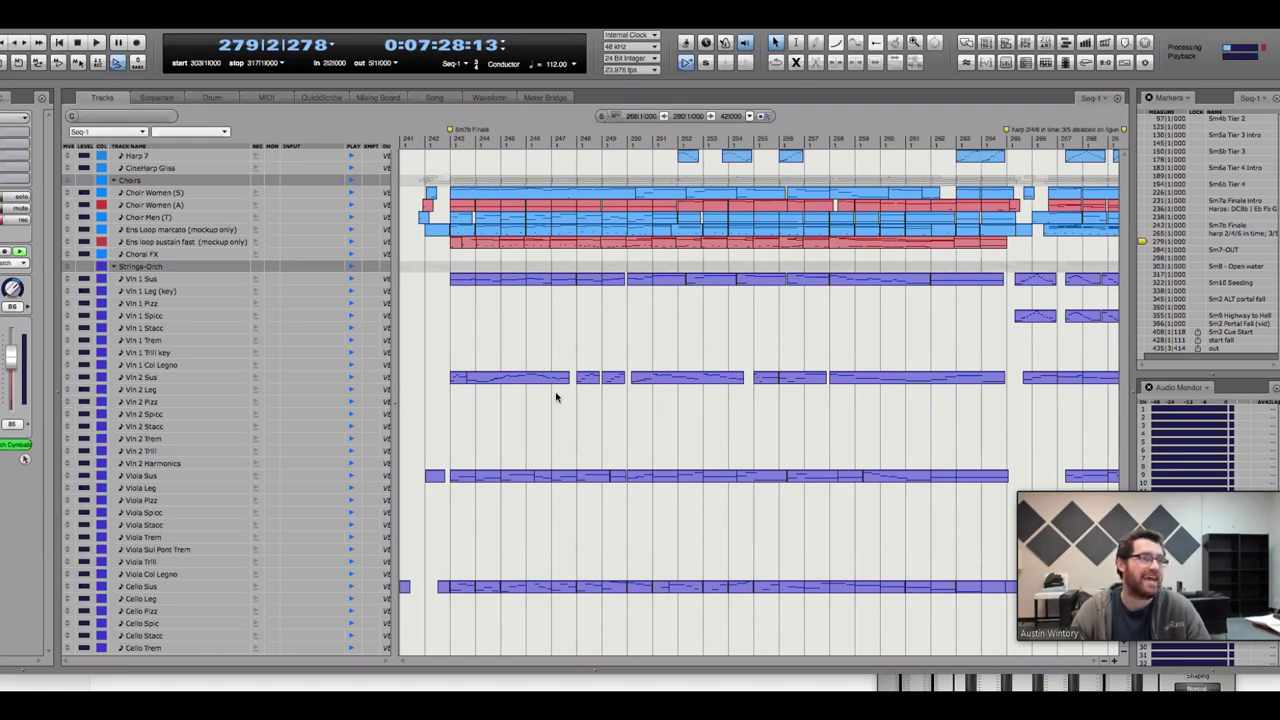
key(super+Tab)
key(super+Tab)
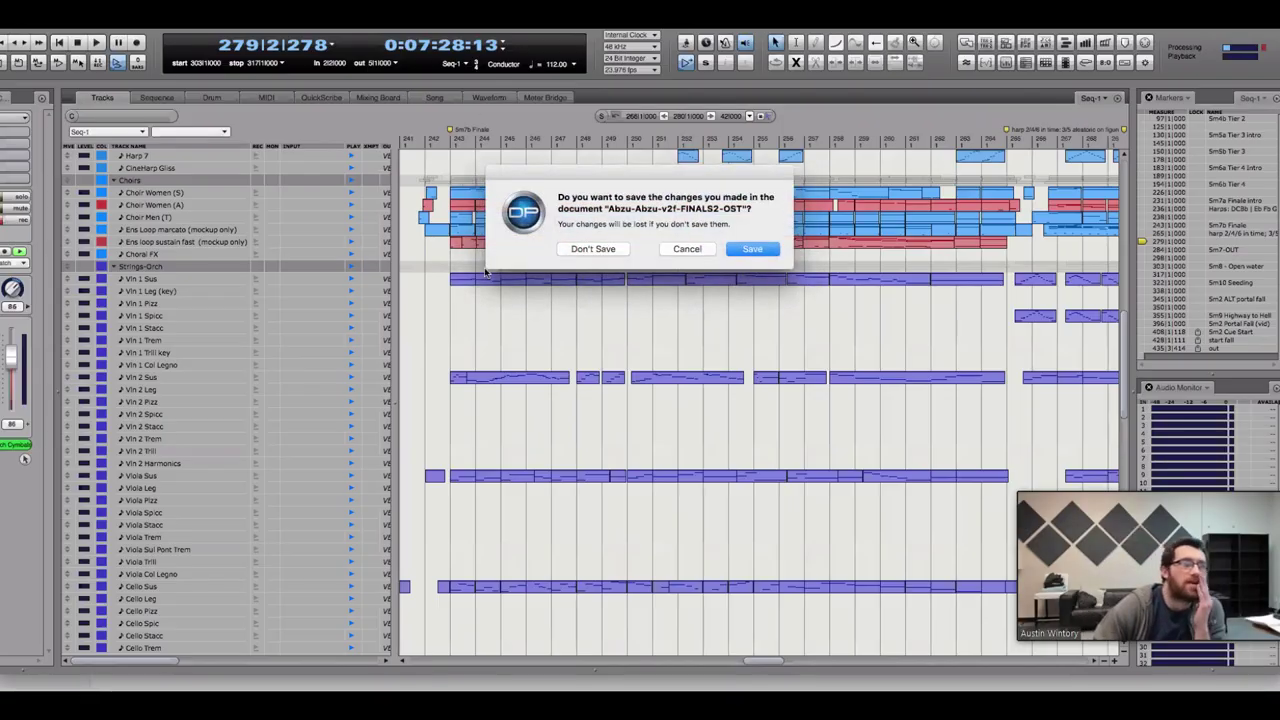
click(598, 252)
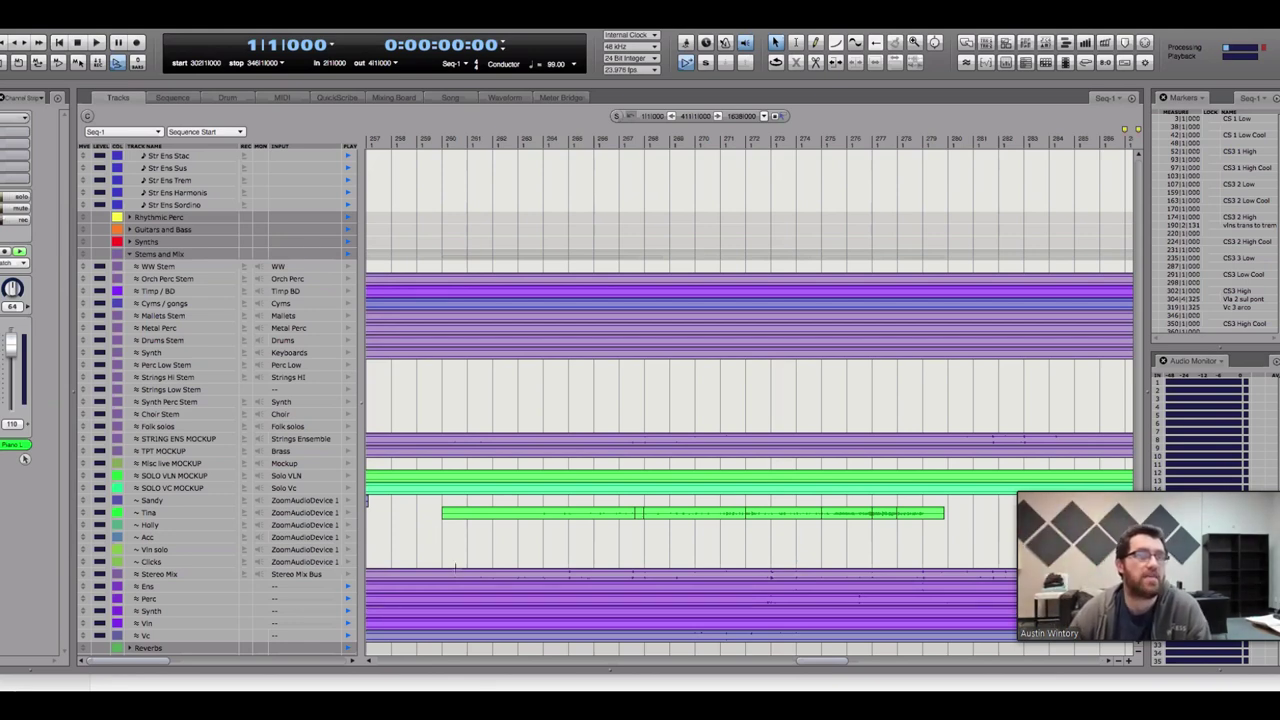
Go back to the start of the newly opened project's sequence and try playing it from near measure 2
click(530, 661)
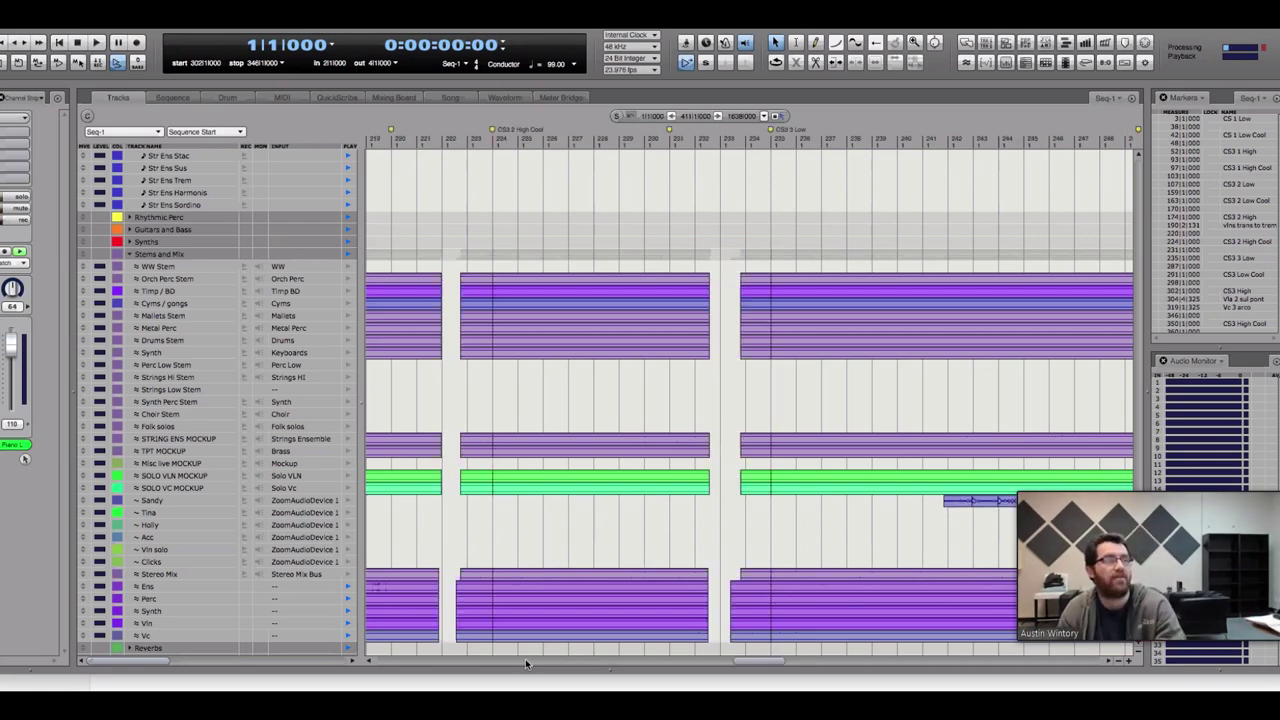
click(524, 662)
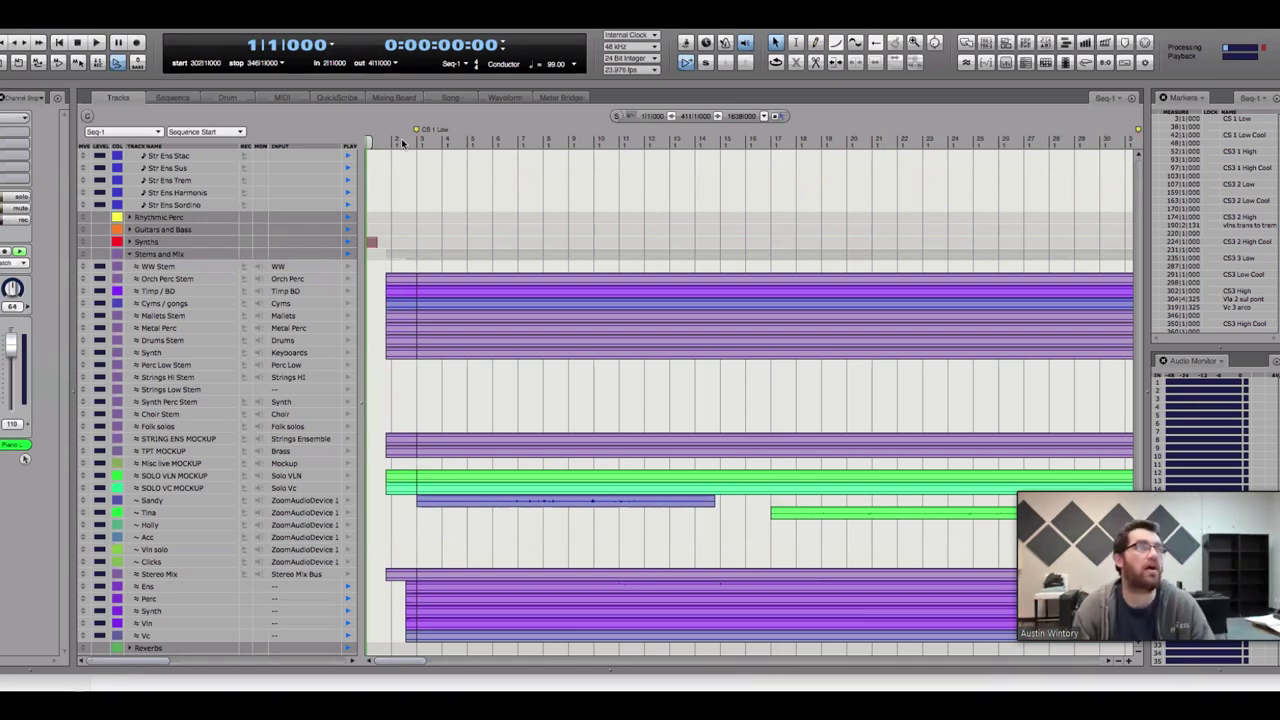
key(space)
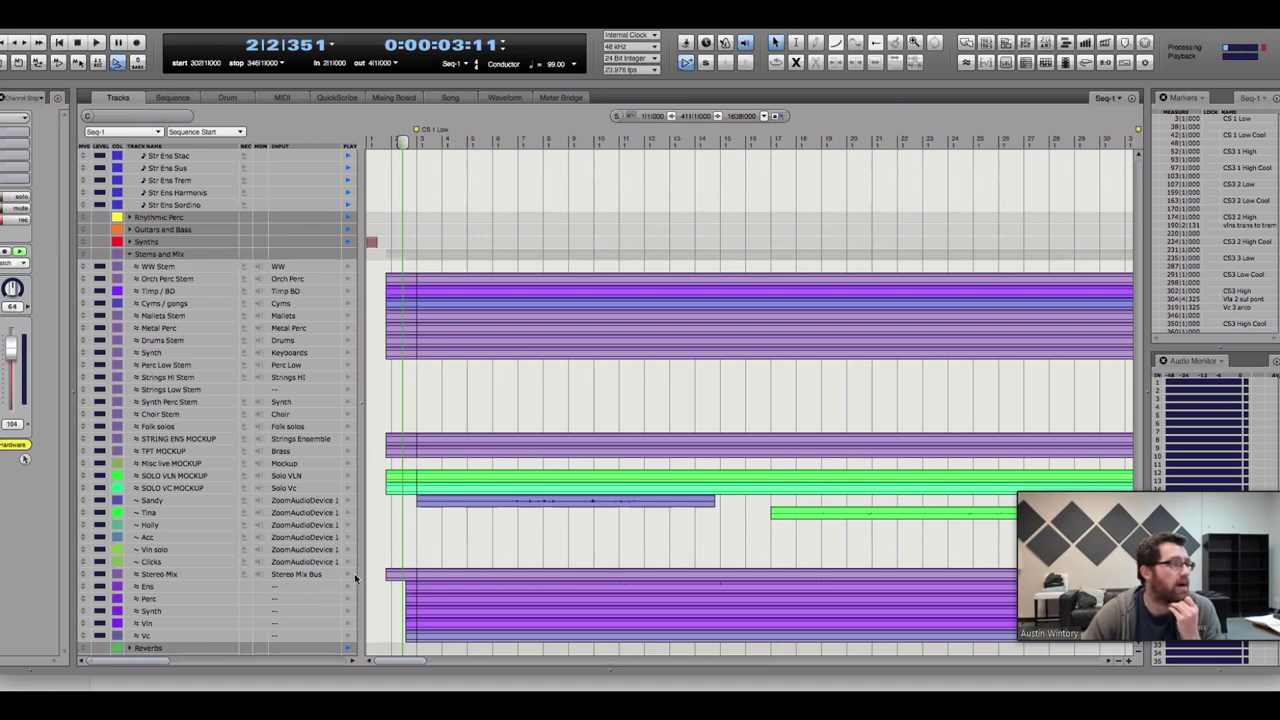
Enable input monitoring on Stereo Mix and playback on the tracks from Stereo Mix up to WW Stem, and play briefly to measure 3
click(259, 574)
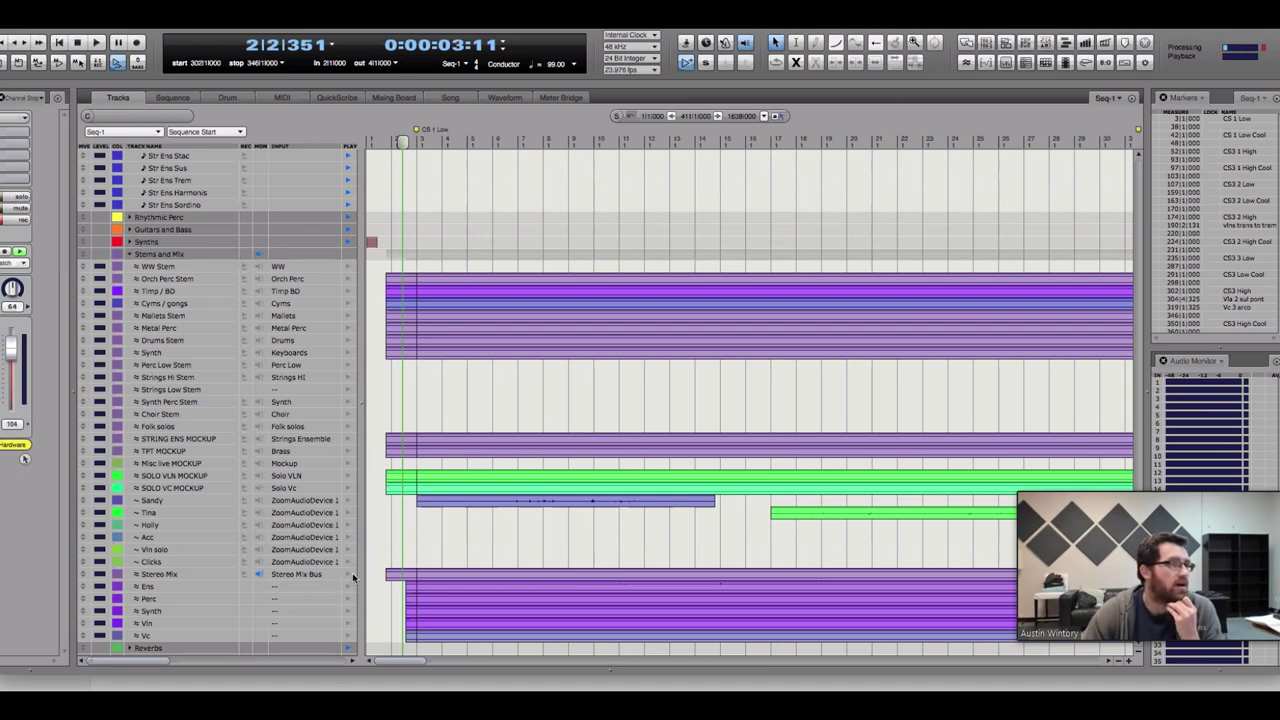
drag(352, 572, 352, 270)
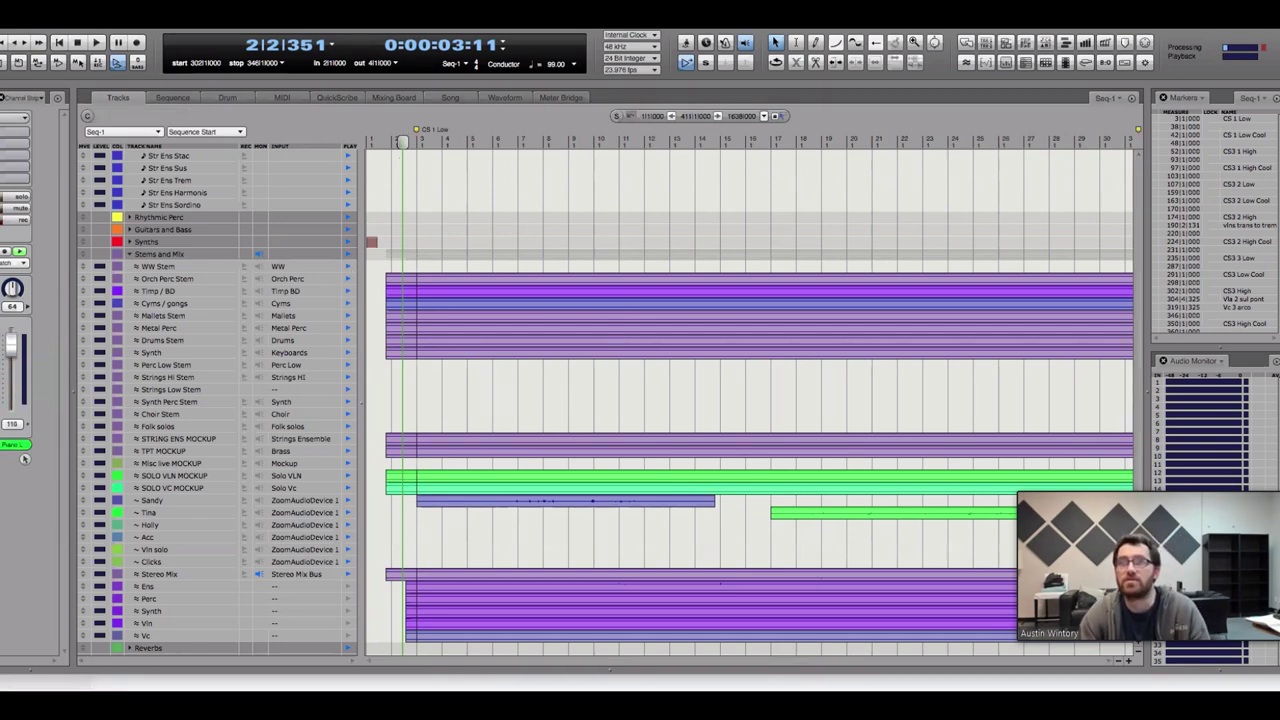
key(space)
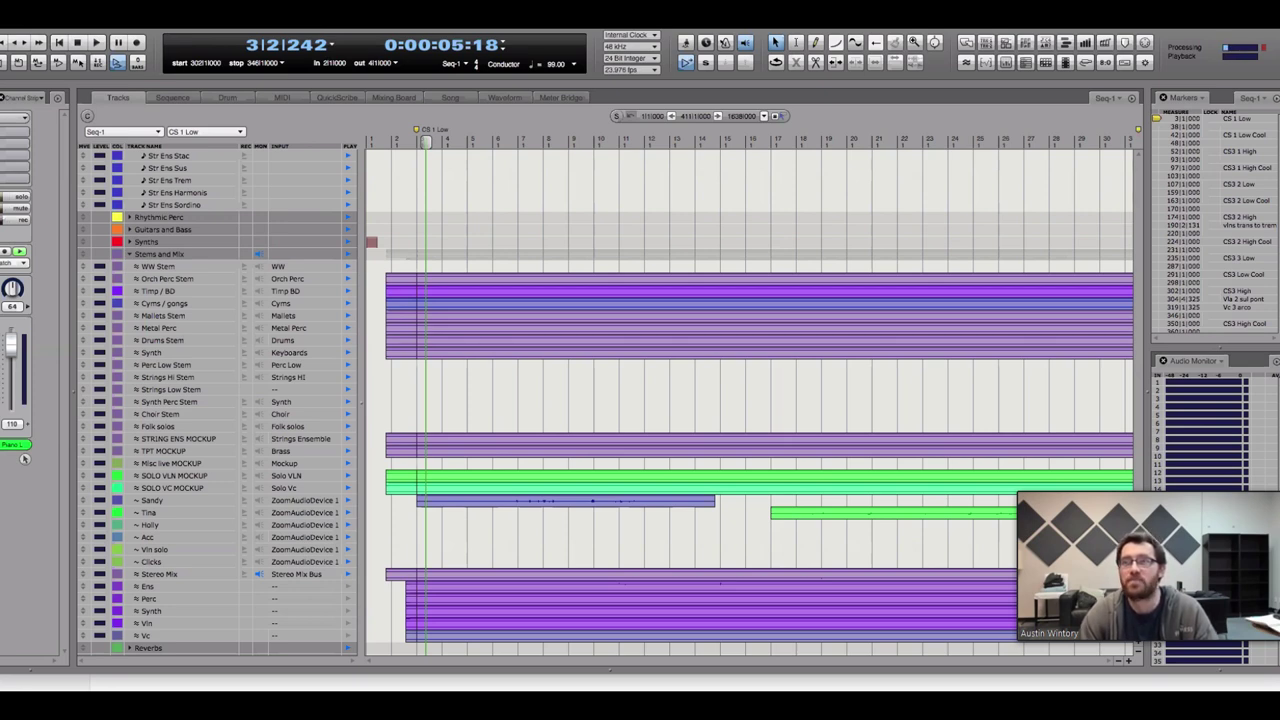
View the opening measures in the MIDI Editor, move the playback position to late in measure 2 and return to the track overview
key(shift+g)
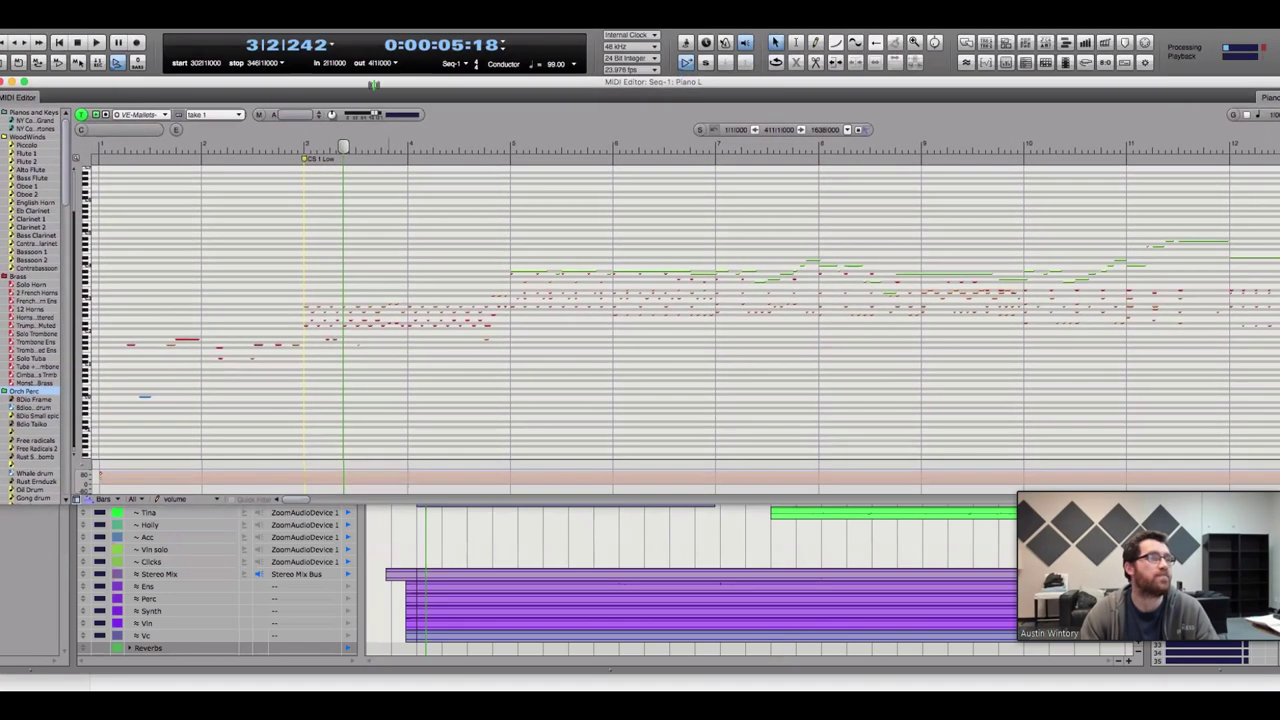
click(282, 146)
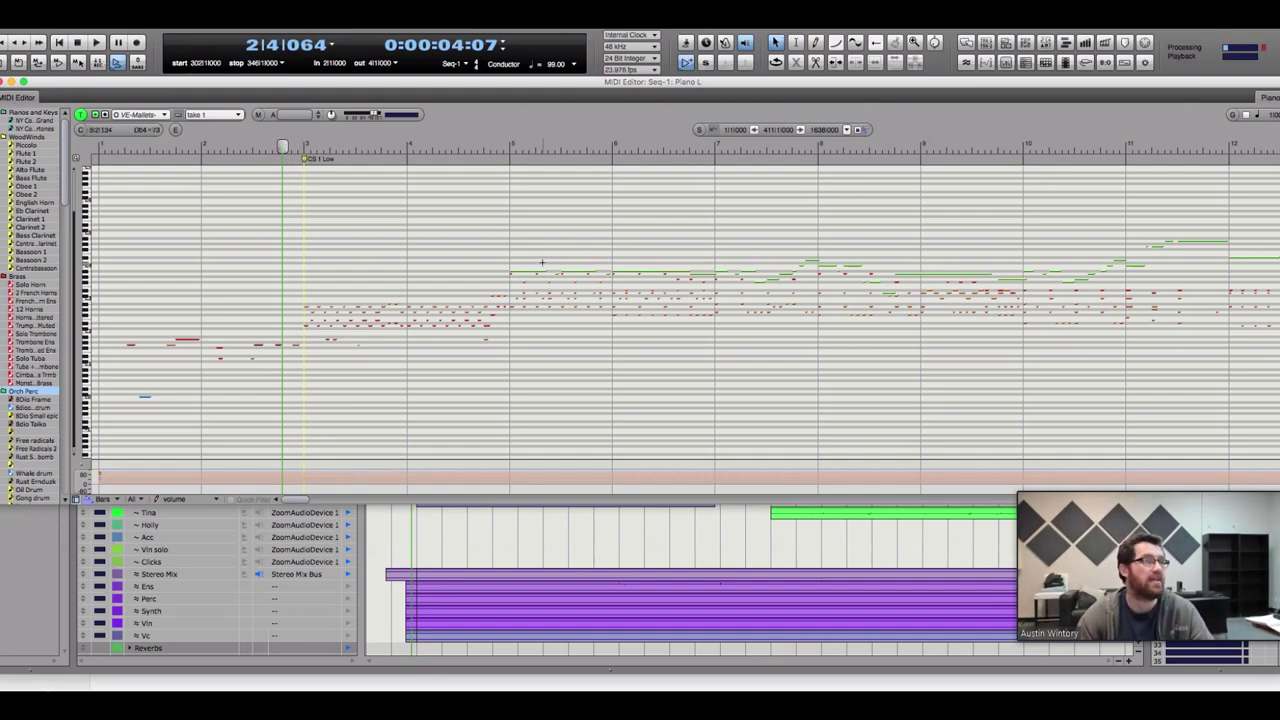
key(shift+t)
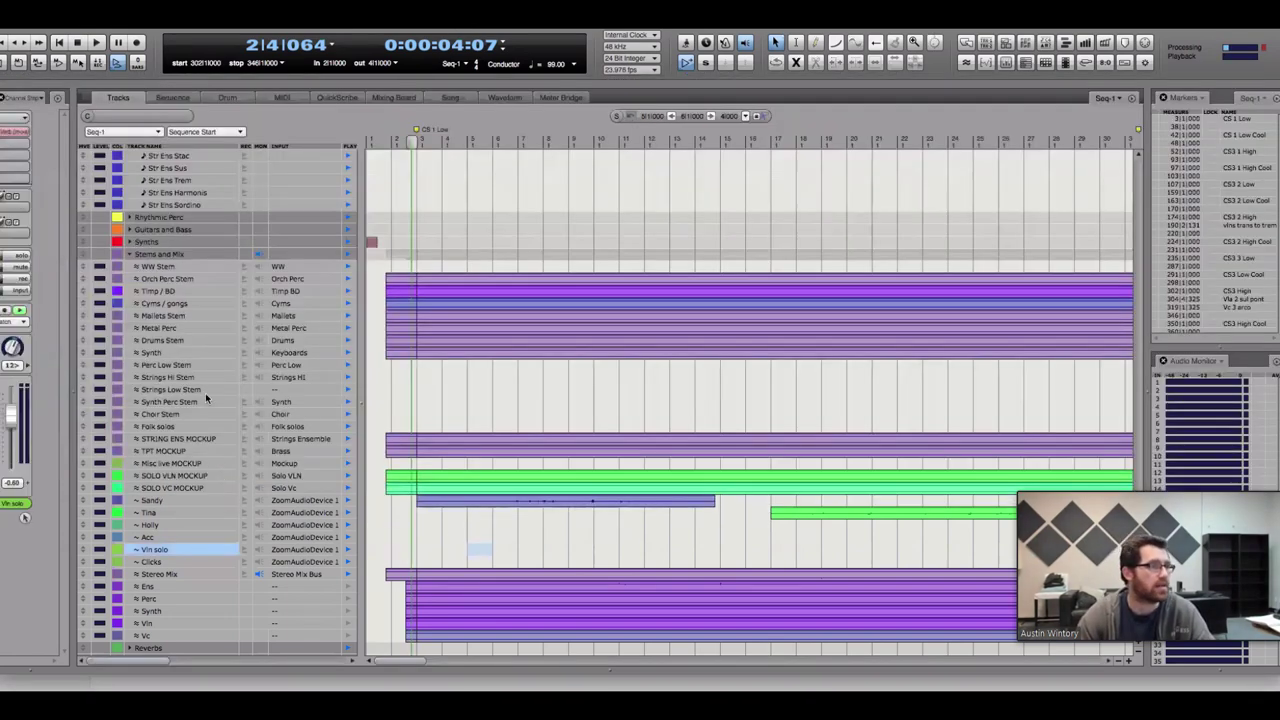
Point out the two soloist MIDI tracks between Tpt 2 and Vln 1 in the Live Ens folder, selecting each in turn
scroll(205, 394, up, 15)
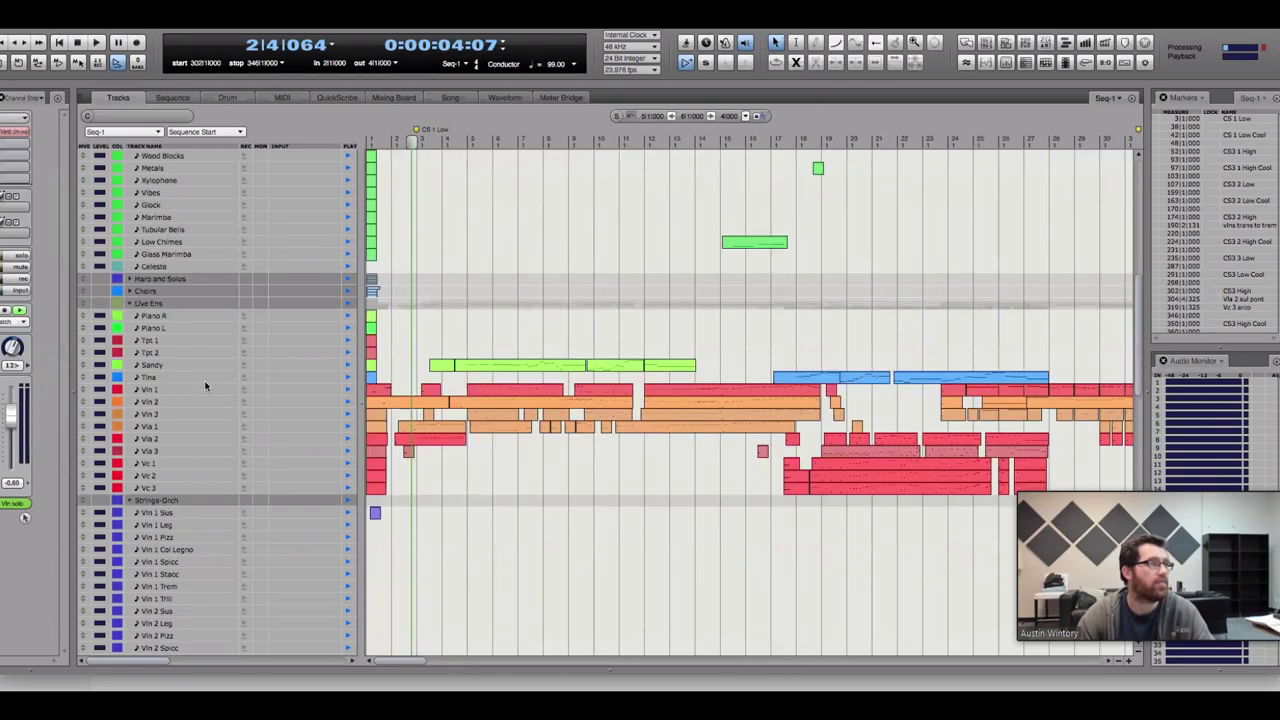
click(167, 369)
click(595, 345)
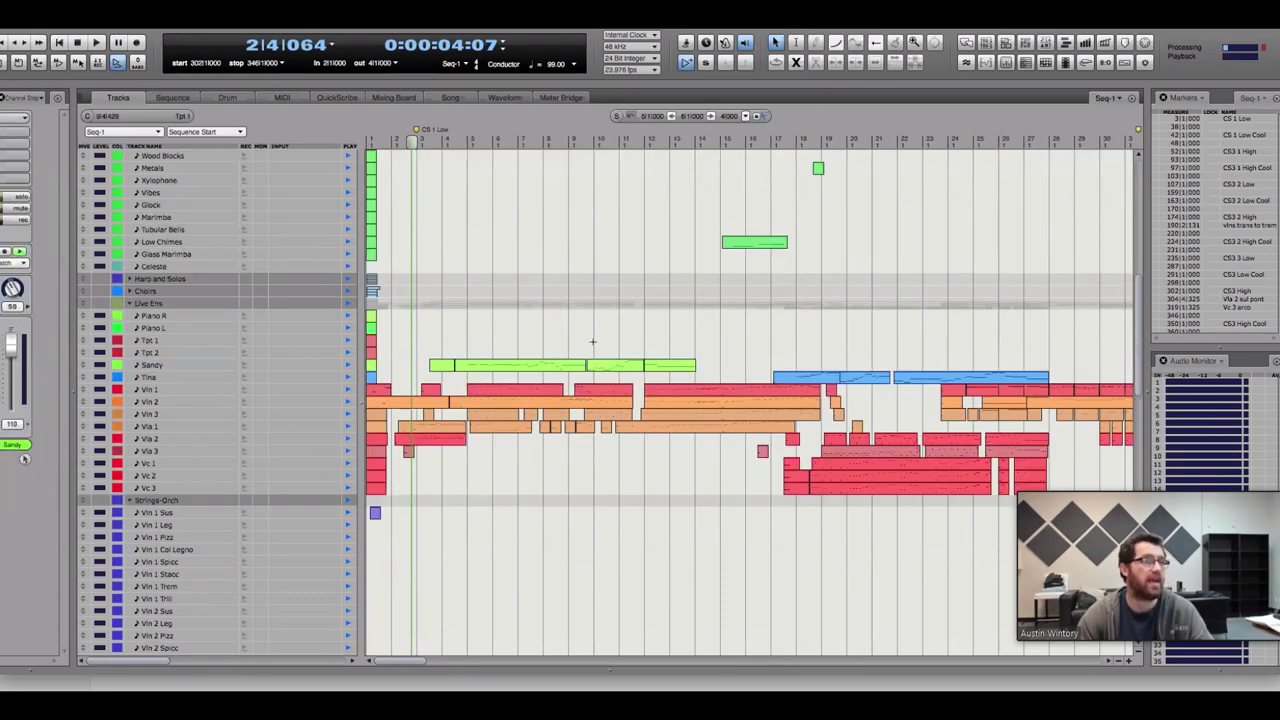
click(186, 378)
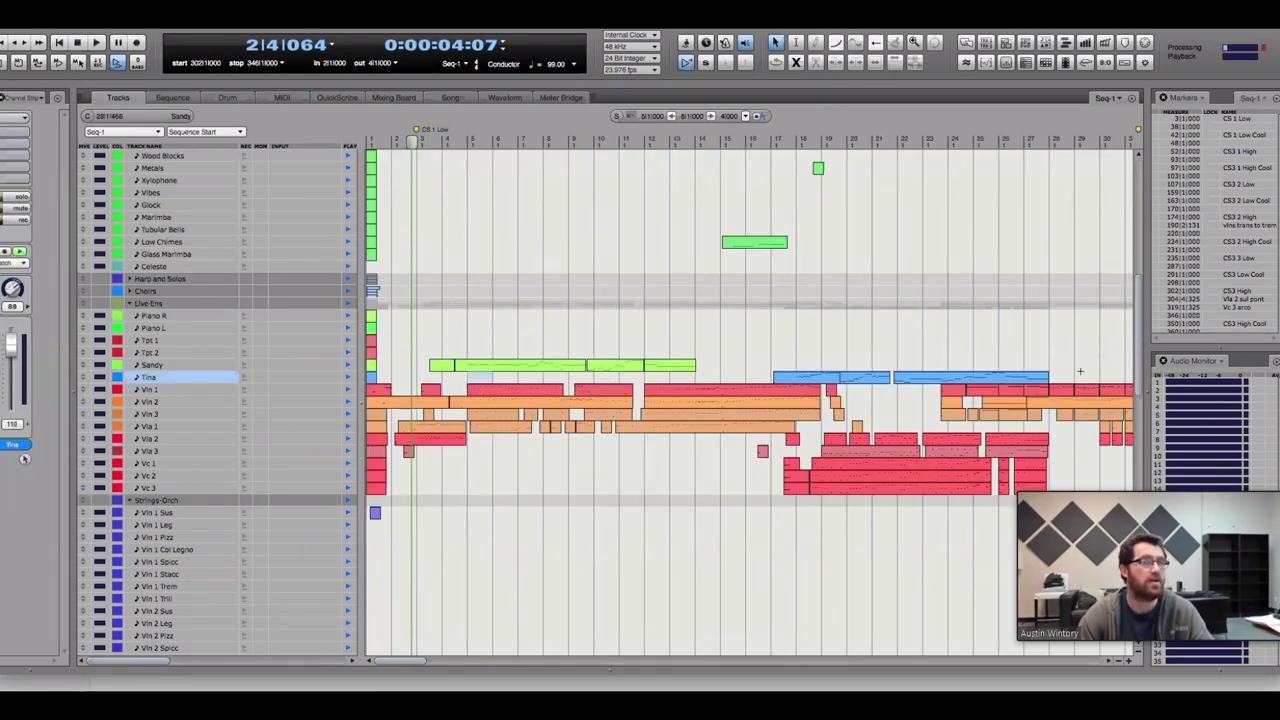
Play the sequence from the CS 1 Low marker at measure 3 and compare the Stems and Mix audio with the Live Ens tracks
click(808, 335)
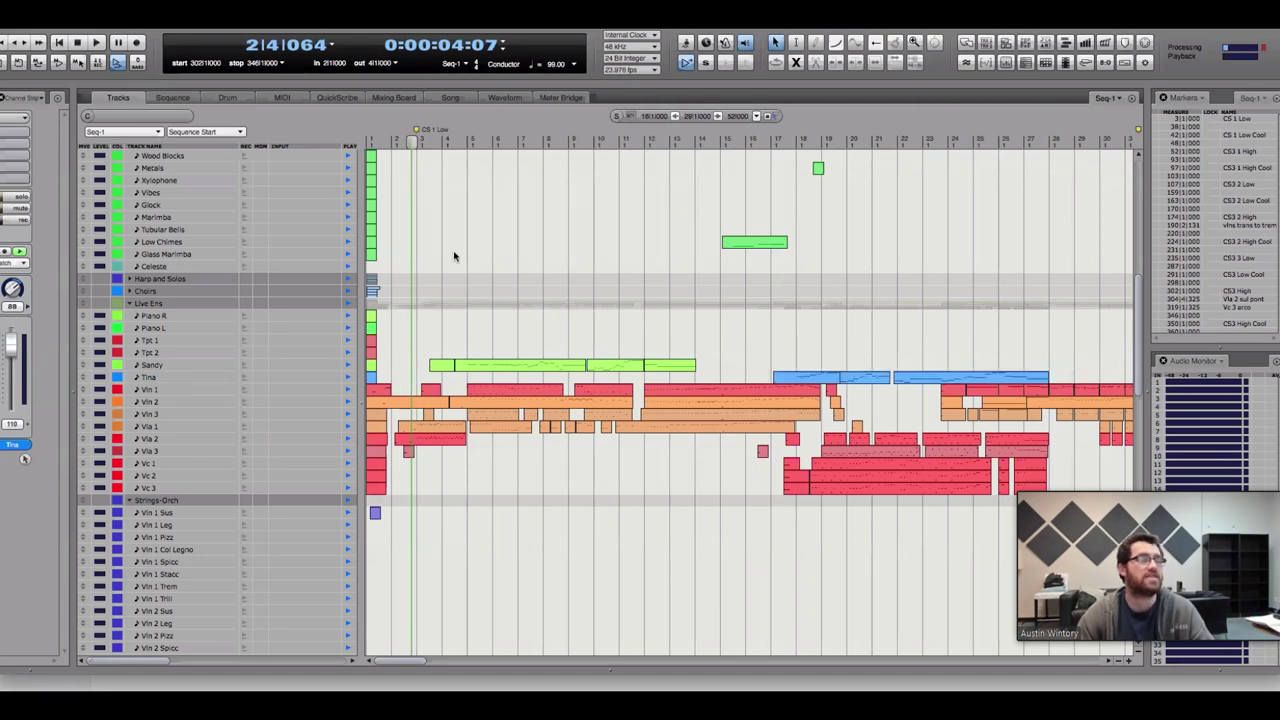
click(452, 140)
scroll(416, 560, down, 15)
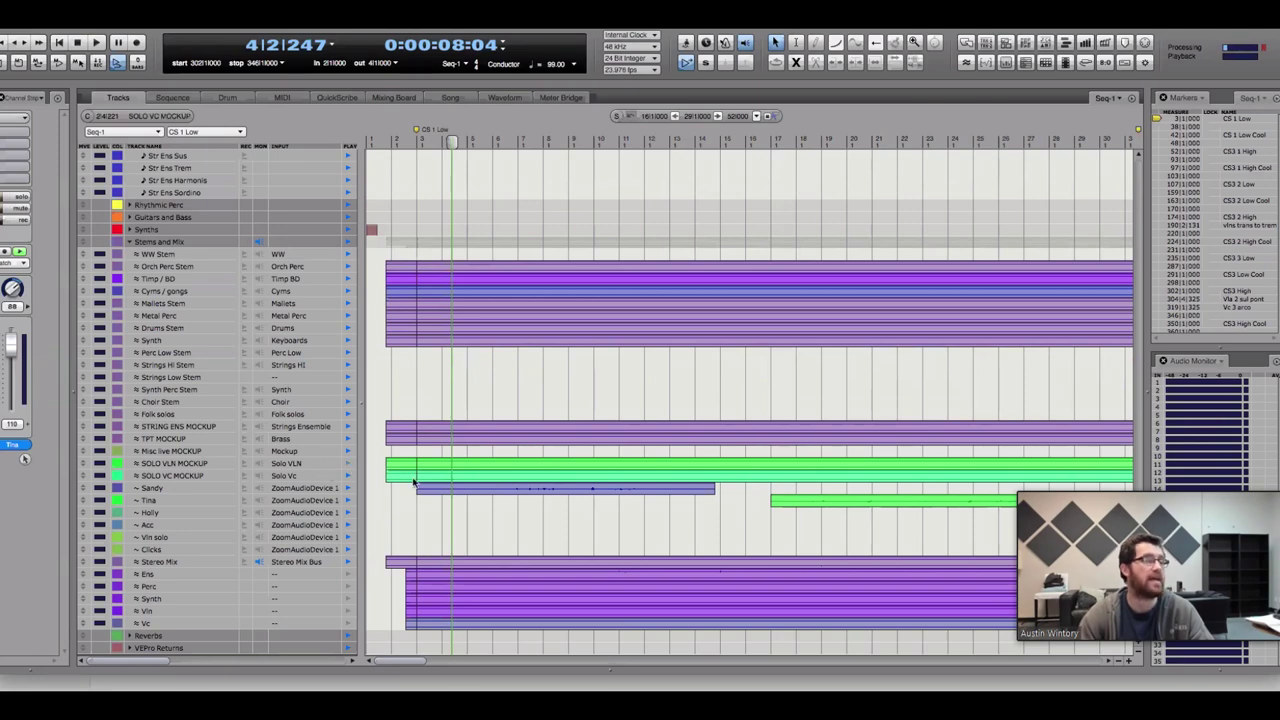
scroll(433, 510, up, 10)
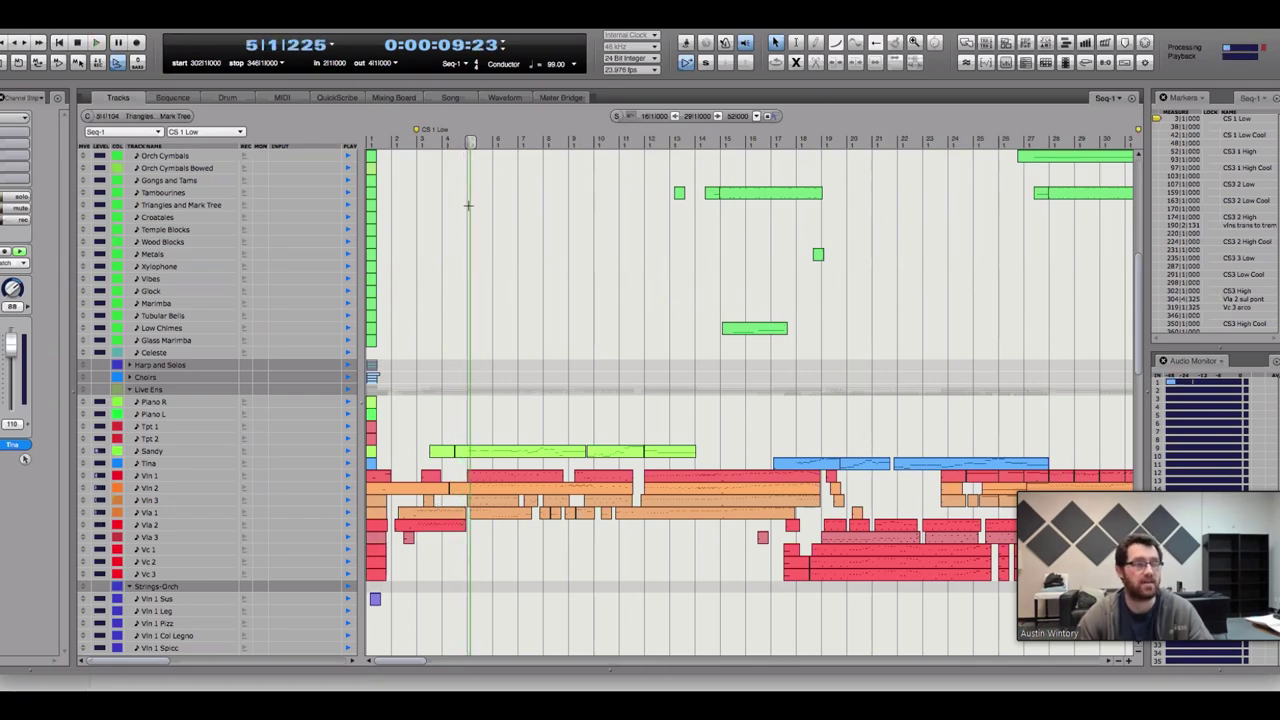
scroll(475, 600, down, 10)
scroll(475, 600, down, 5)
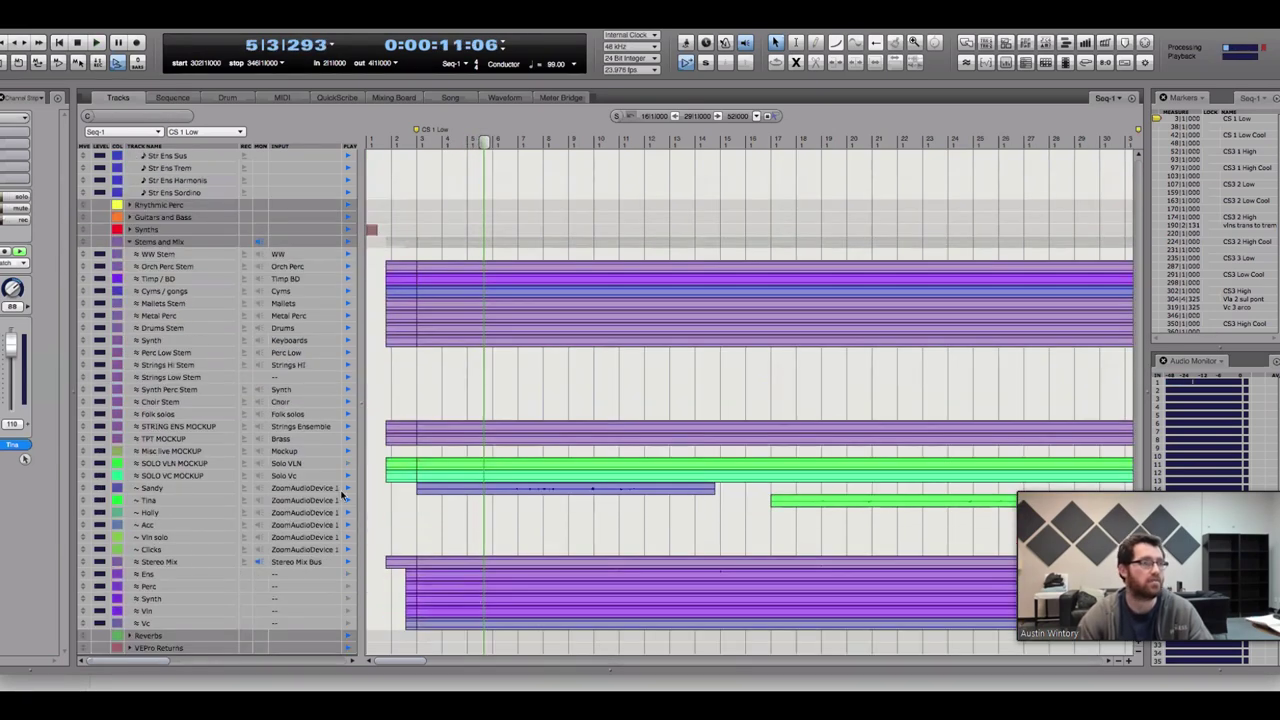
Look through the Orch Perc MIDI tracks during playback and return to the Live Ens string and soloist parts
scroll(420, 525, up, 15)
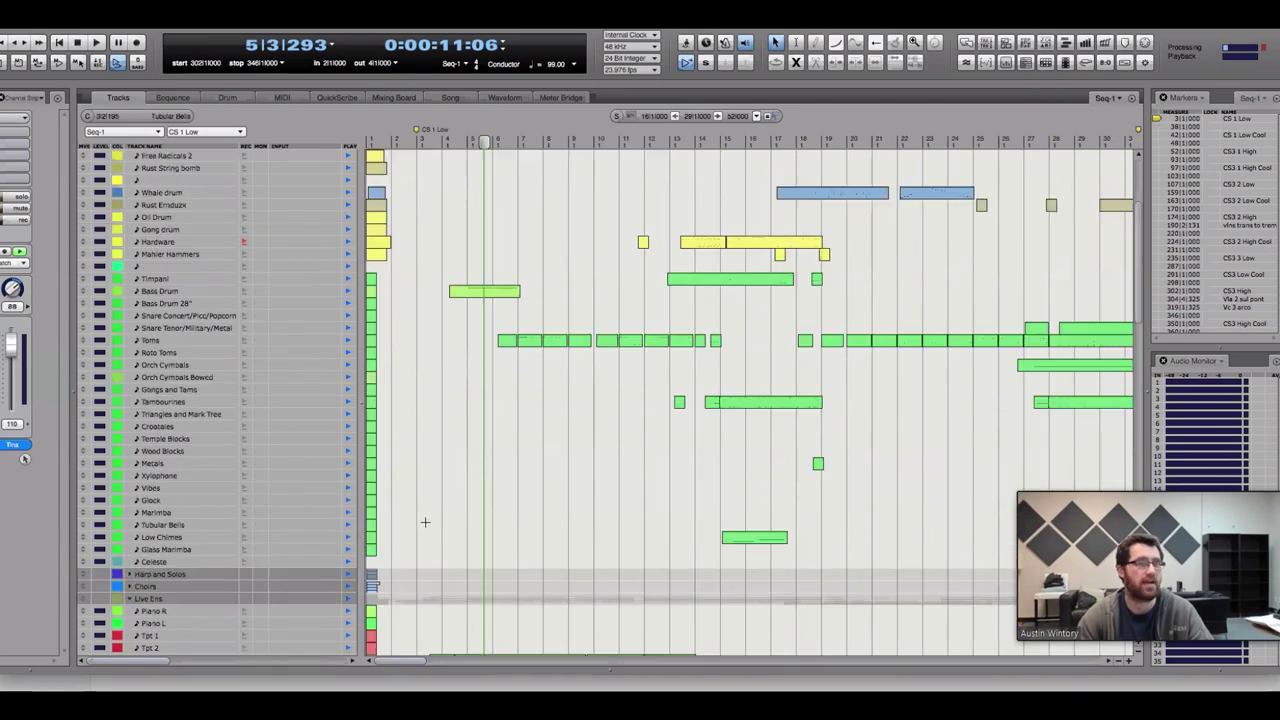
scroll(476, 517, up, 12)
scroll(476, 517, down, 4)
scroll(476, 517, up, 5)
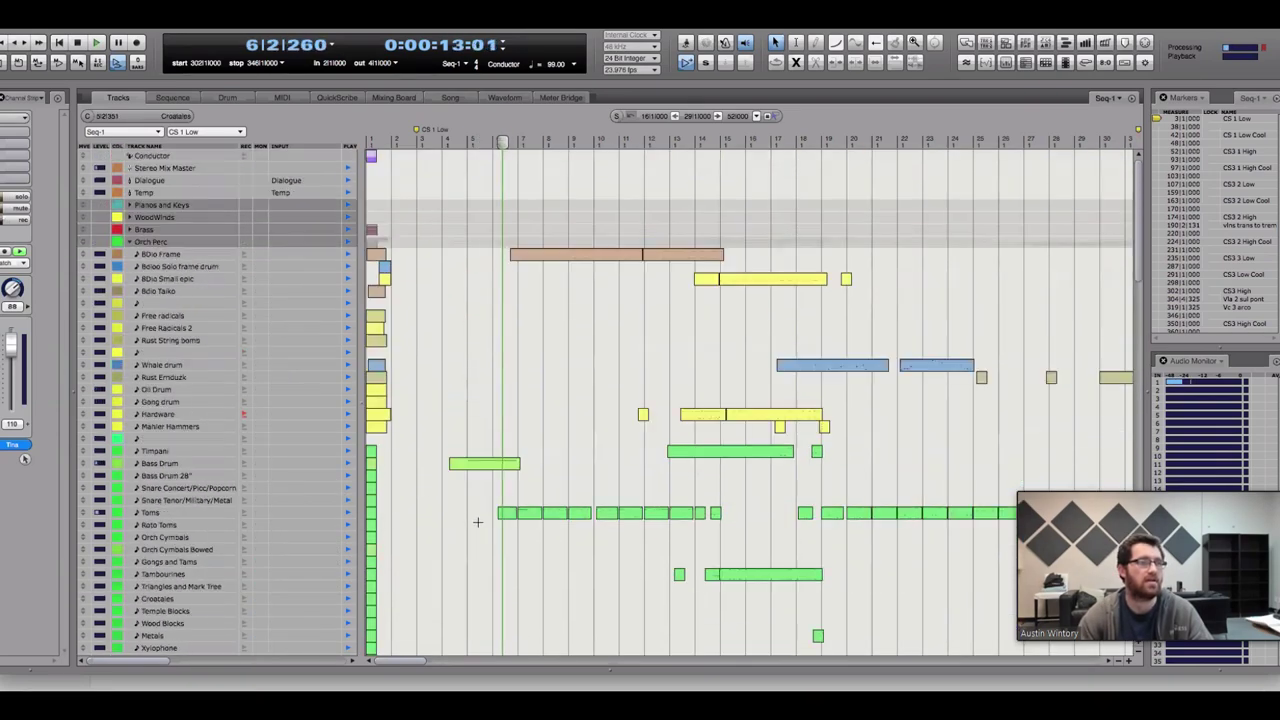
scroll(479, 535, down, 11)
scroll(479, 535, down, 10)
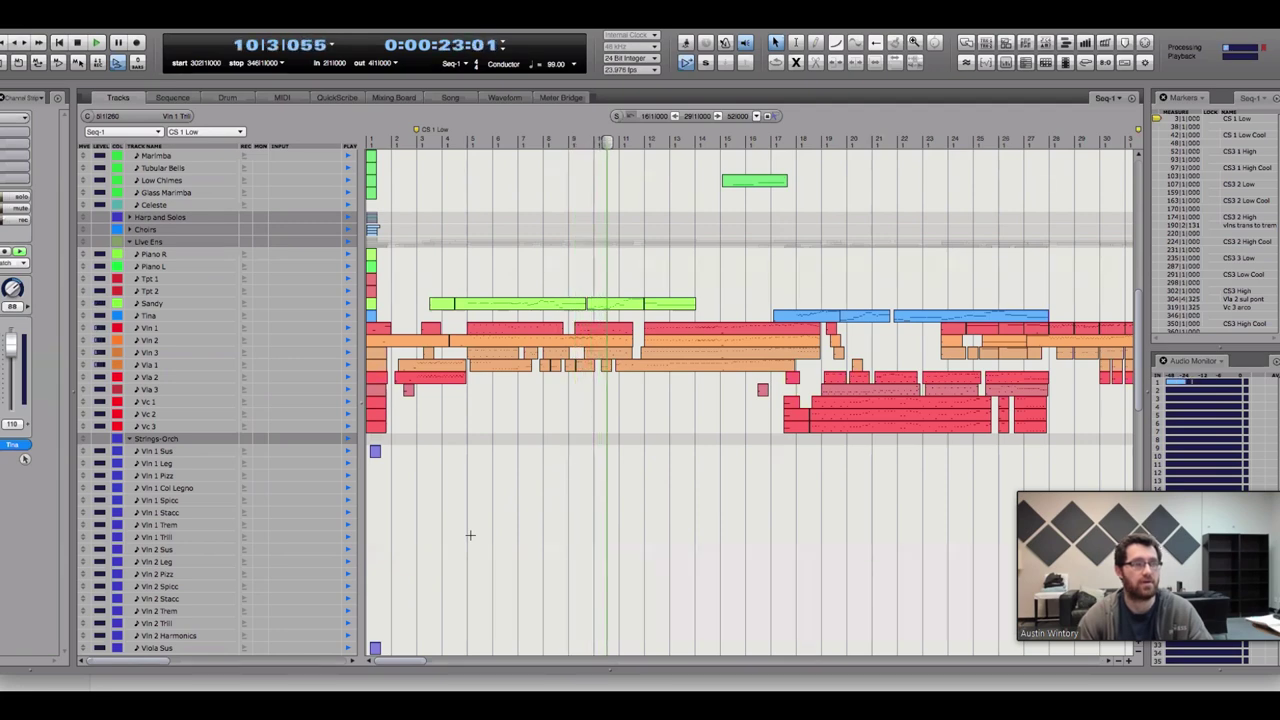
View the ensemble notes in the MIDI Editor, play from measure 16 and stop in measure 22
key(shift+g)
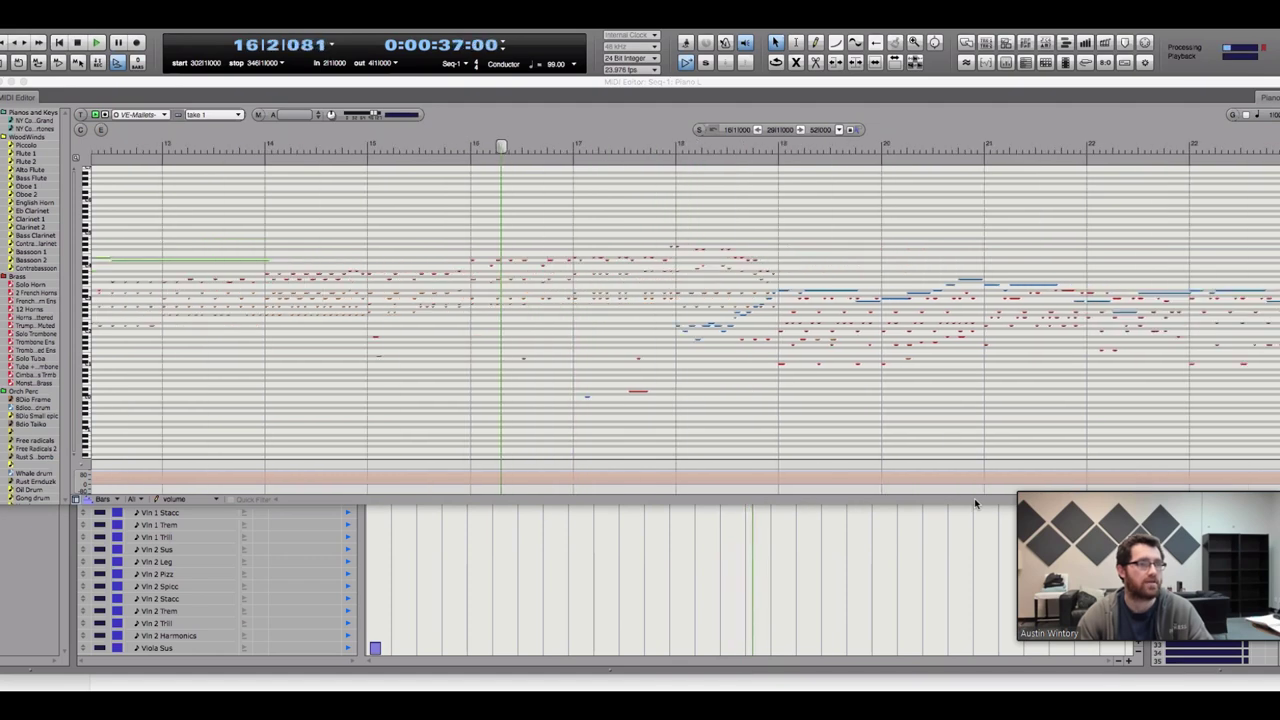
key(space)
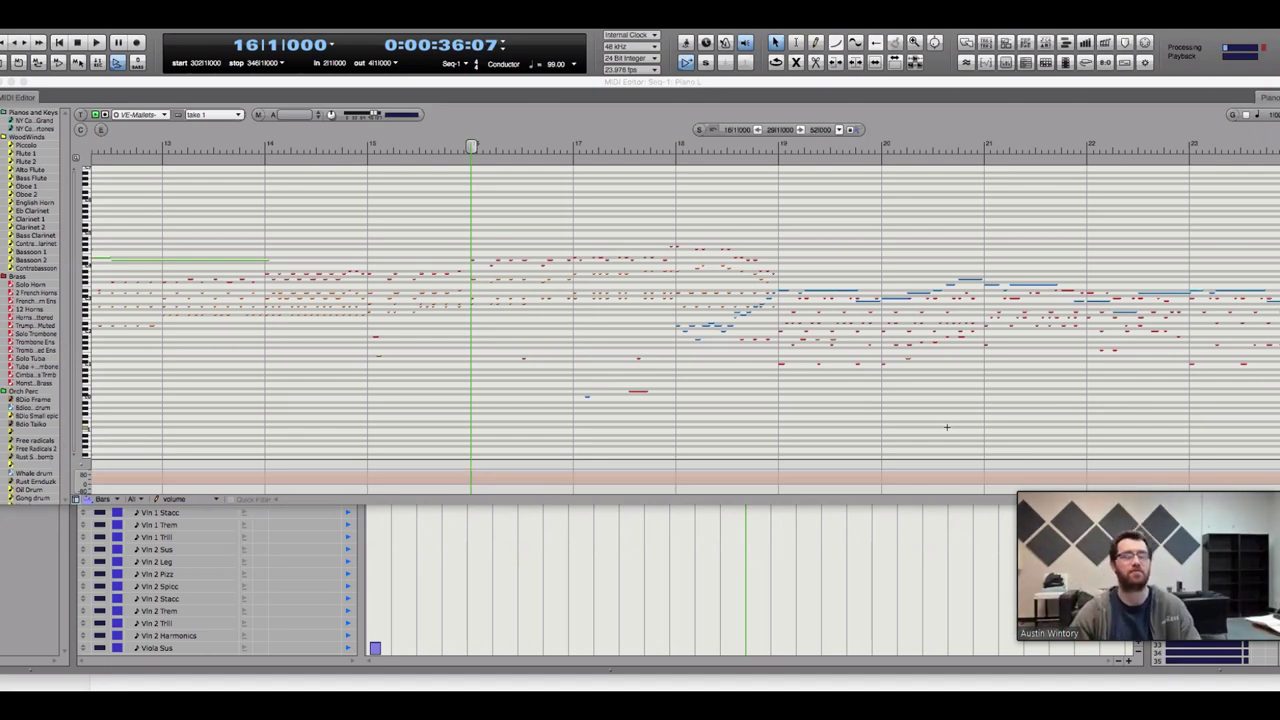
key(space)
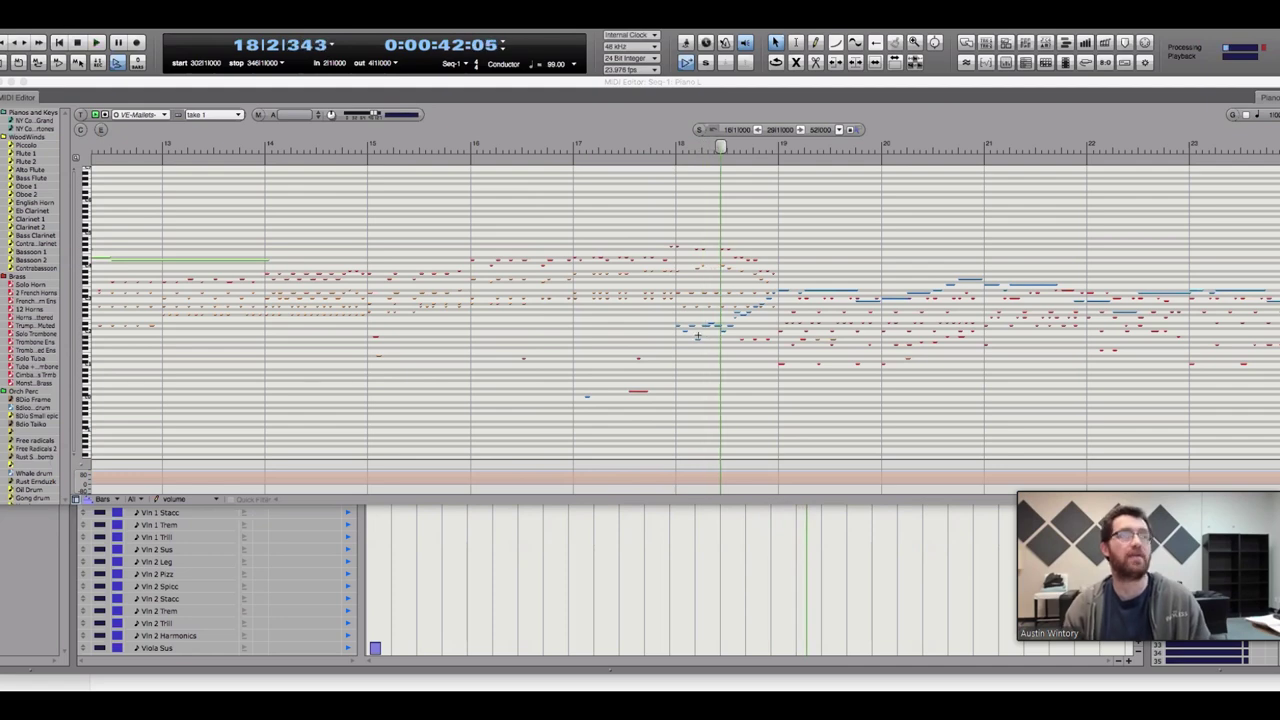
key(space)
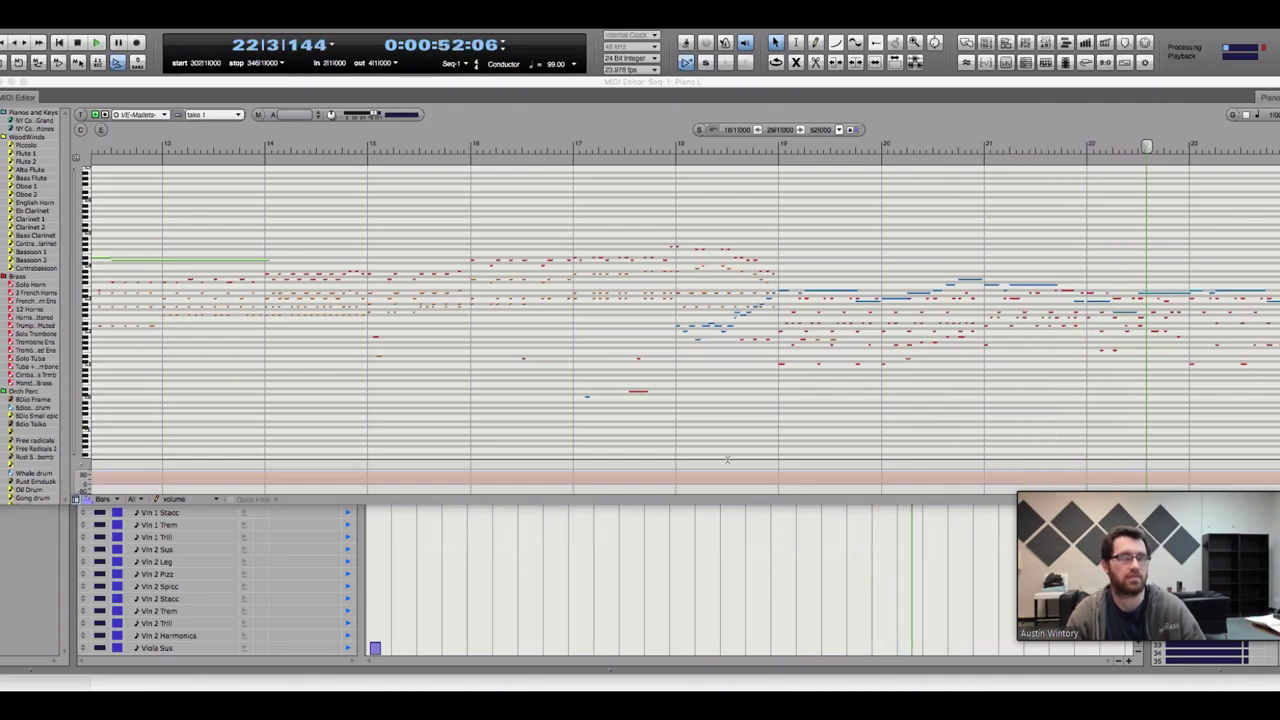
Check the stems in the track overview, replay from just before measure 3 and view the opening notes in the MIDI Editor before stopping
key(shift+t)
scroll(706, 620, down, 10)
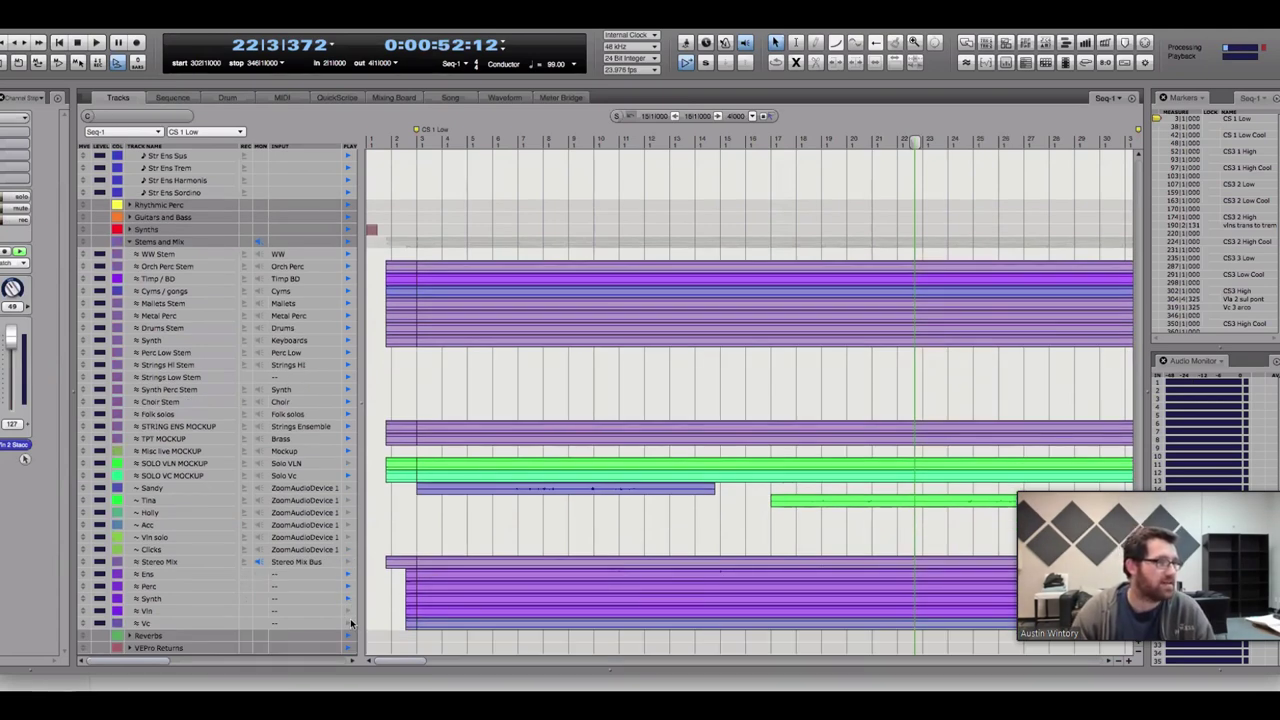
scroll(621, 242, up, 10)
key(Return)
key(space)
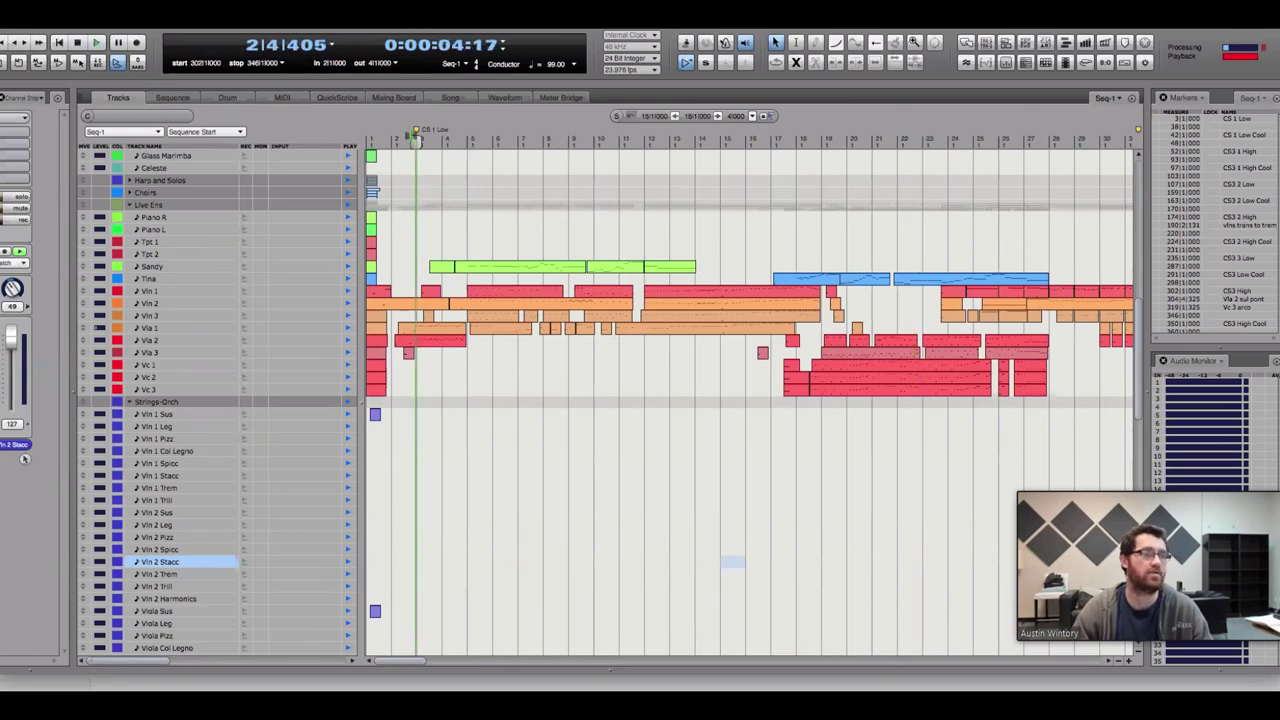
double_click(790, 280)
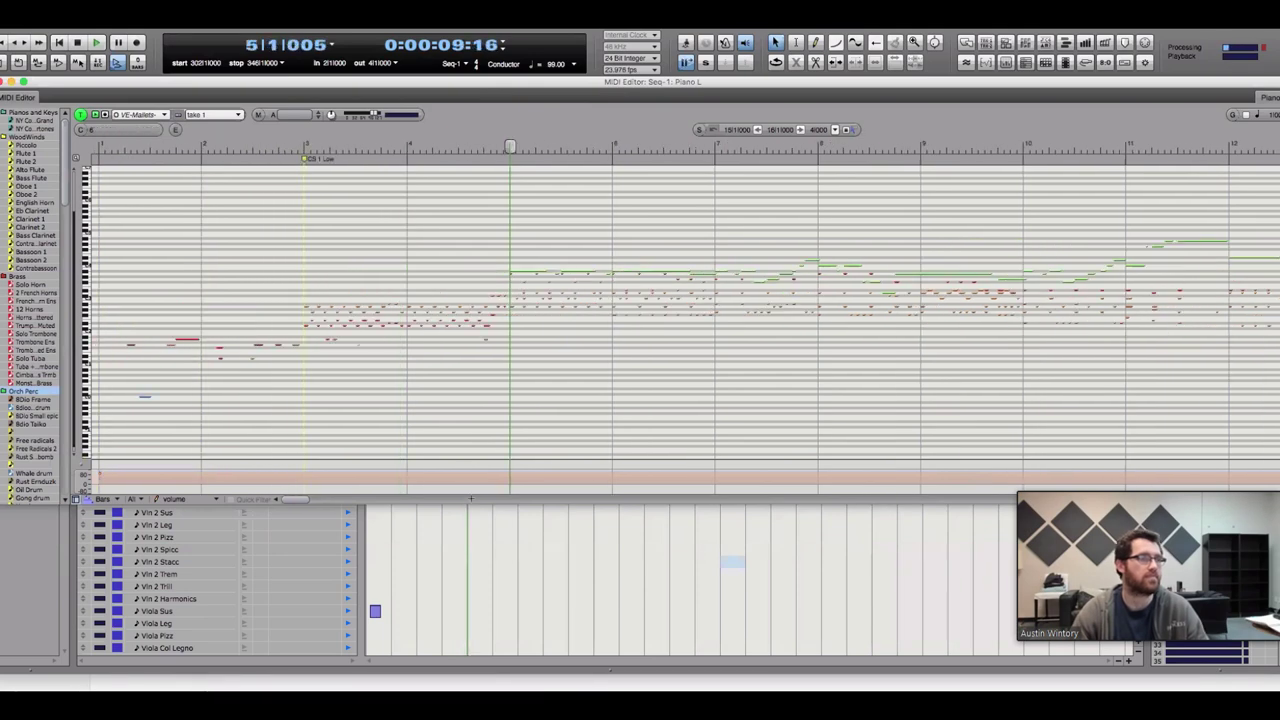
key(space)
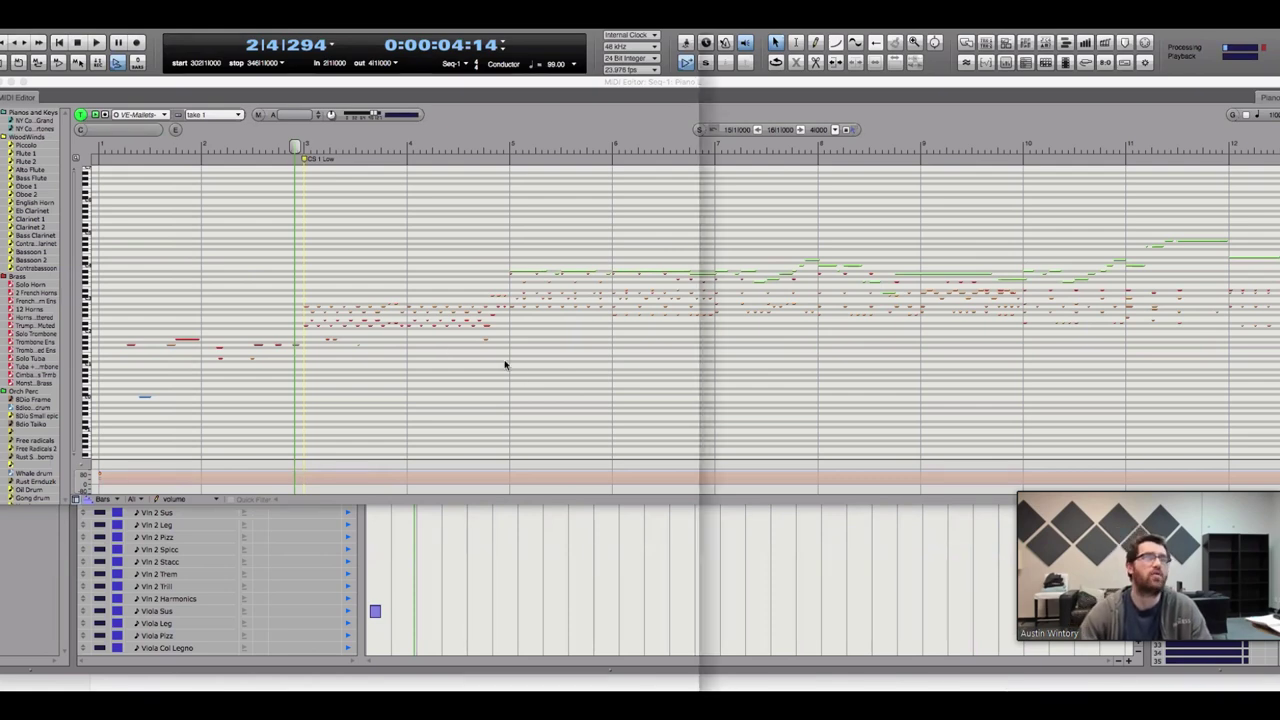
Switch to the score ALG-CS3-v2a-Score.pdf and compare its opening measures with the notes in the MIDI Editor
key(super+Tab)
click(61, 37)
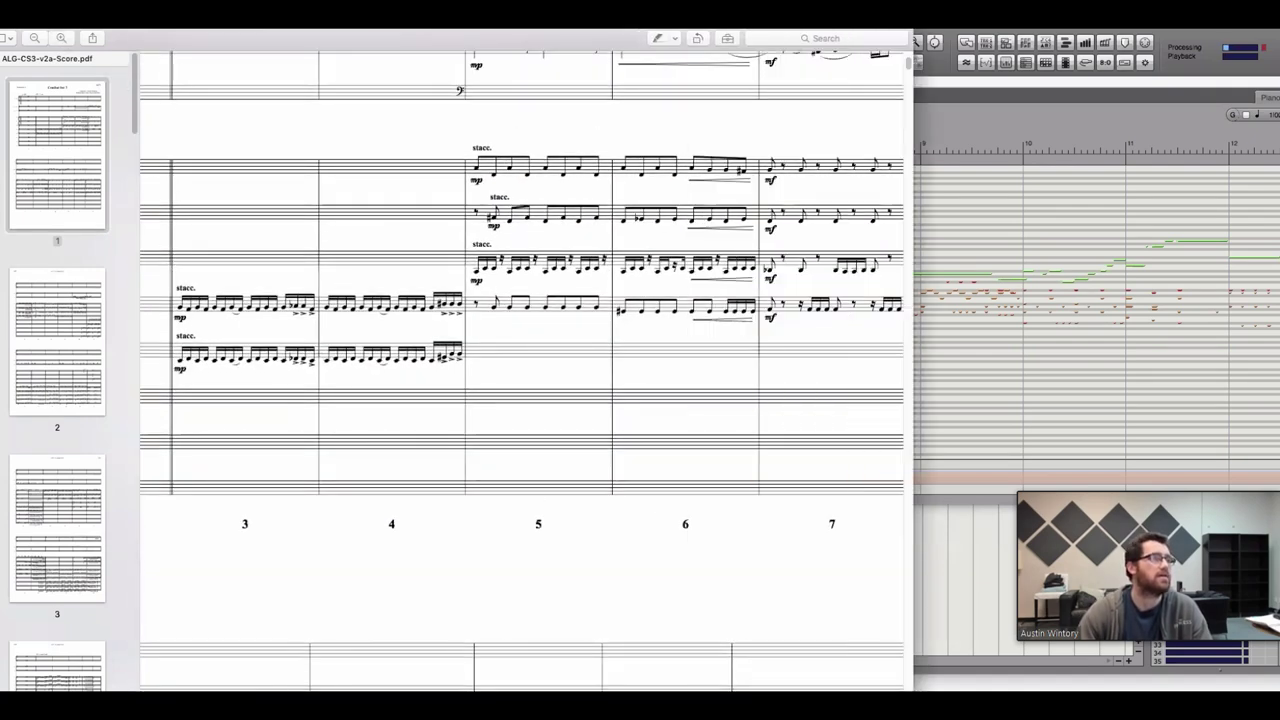
scroll(520, 300, left, 3)
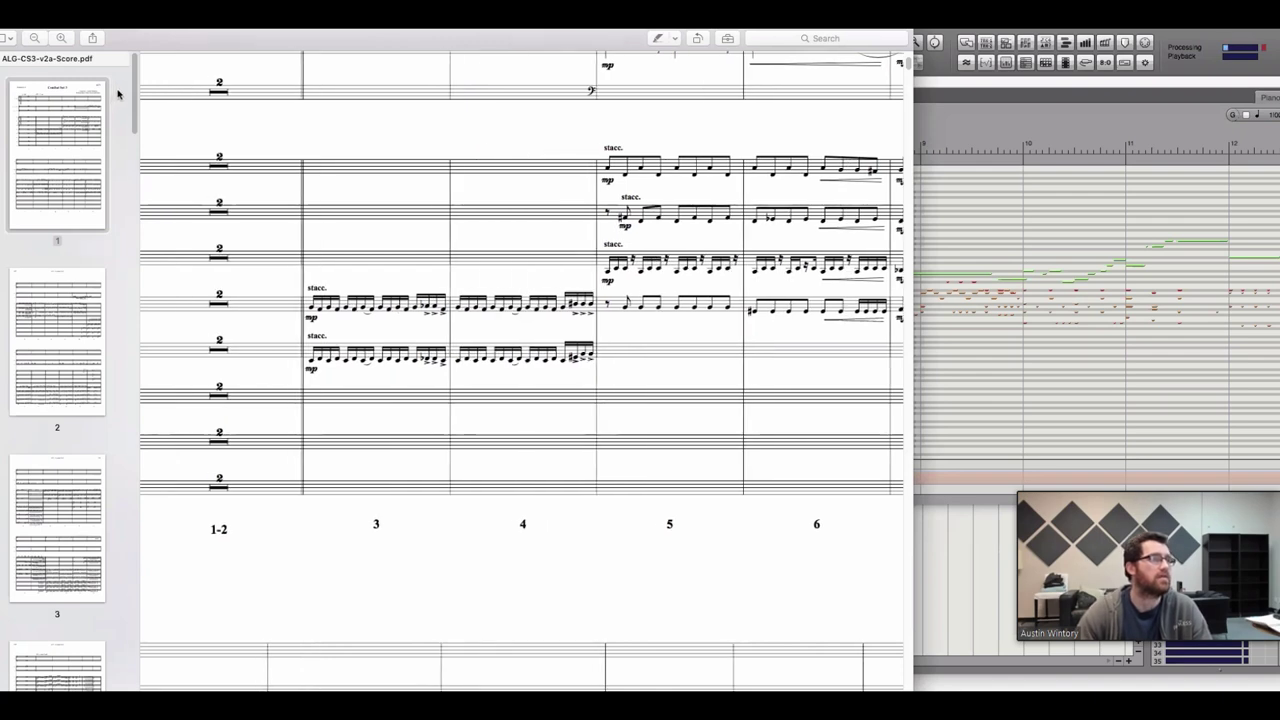
click(980, 392)
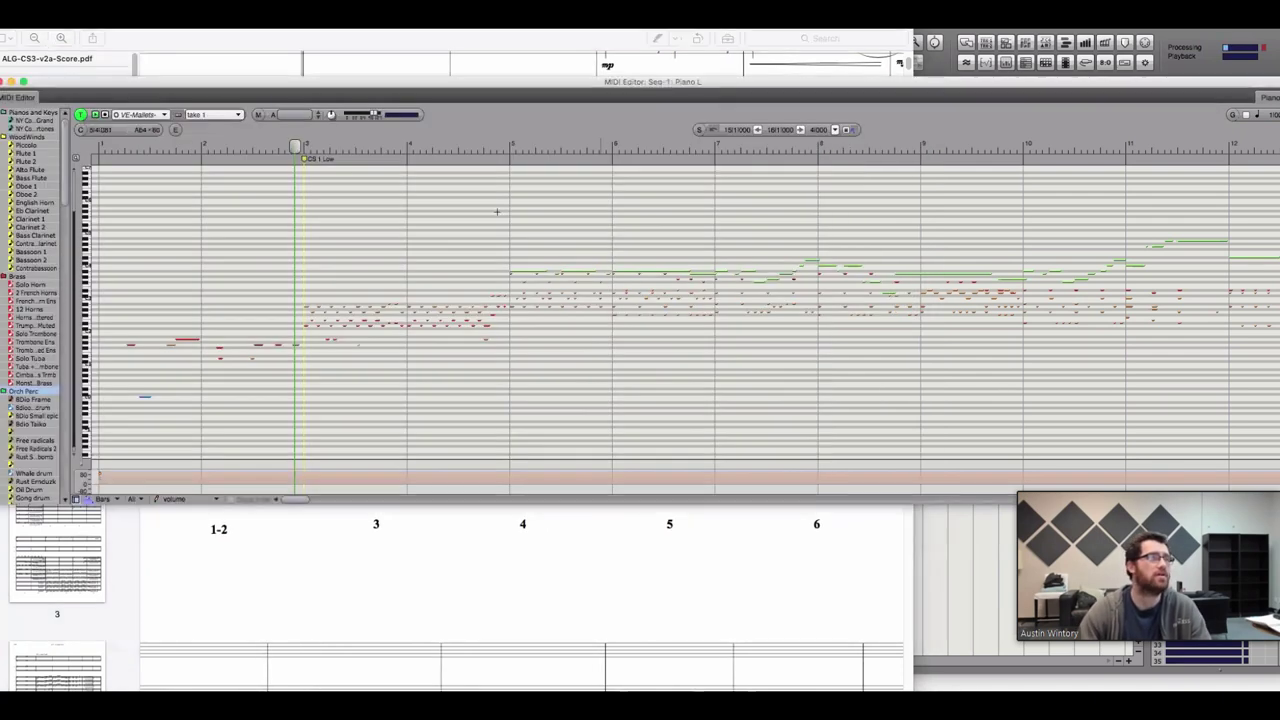
click(286, 43)
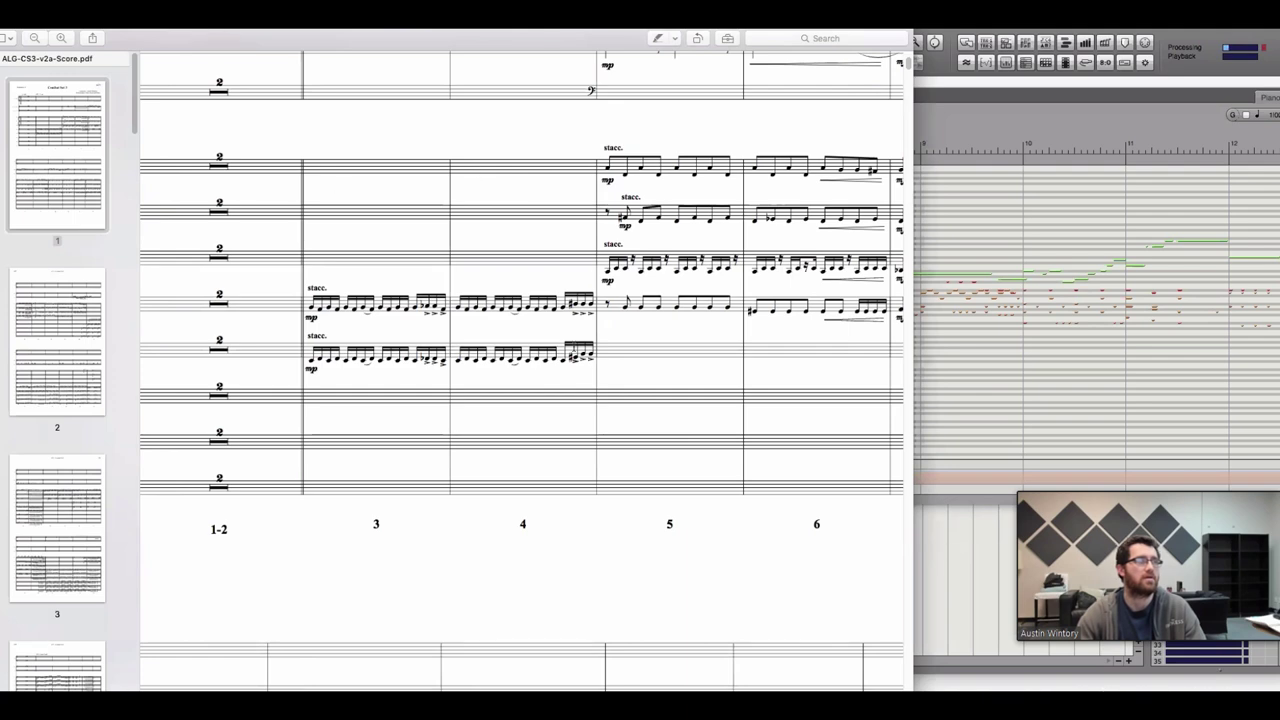
Follow the solo violin and string parts through measures 3 to 13 on page 1 of the score during playback
scroll(592, 535, up, 1)
scroll(671, 627, right, 5)
scroll(671, 627, up, 3)
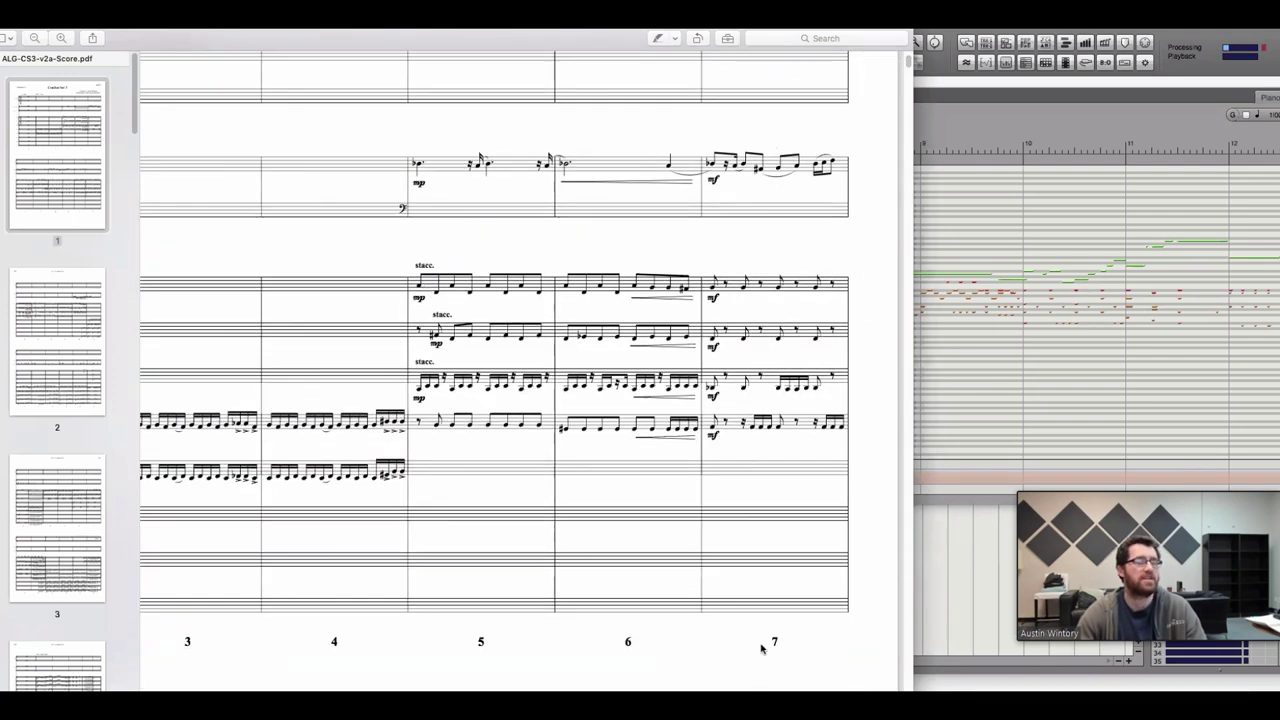
scroll(522, 370, left, 5)
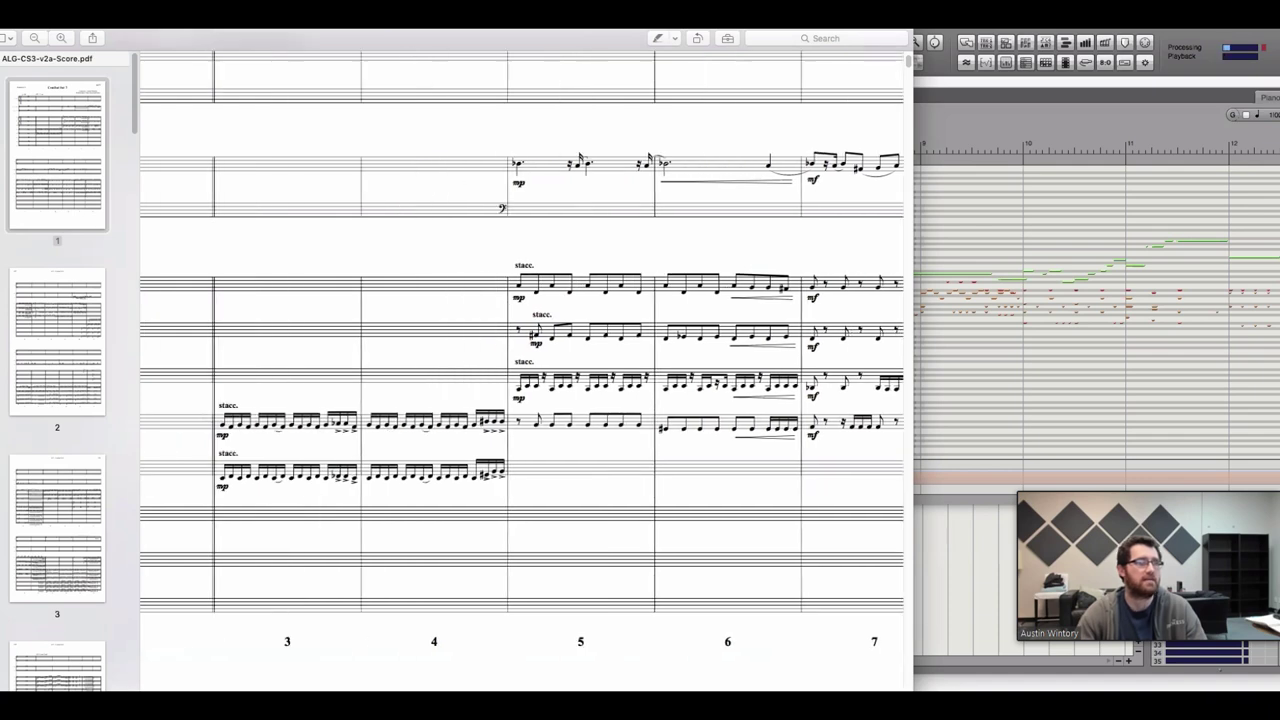
scroll(522, 370, down, 8)
scroll(508, 642, left, 2)
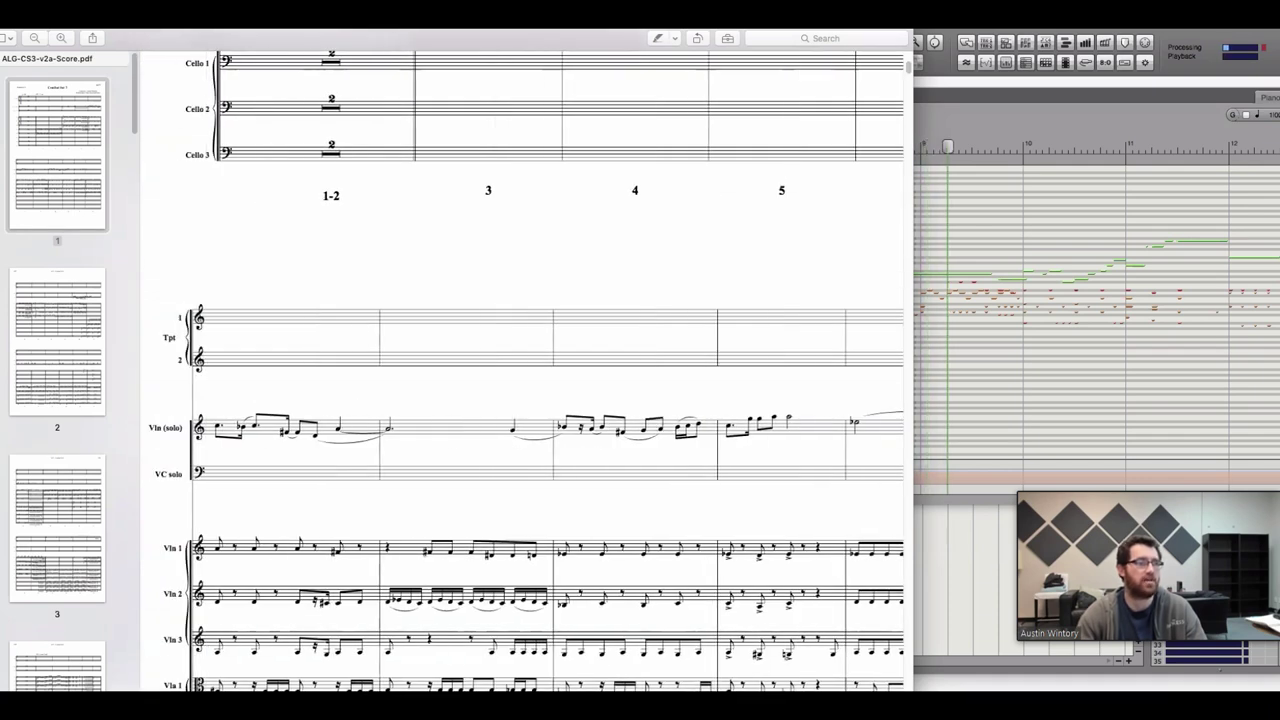
scroll(508, 642, down, 4)
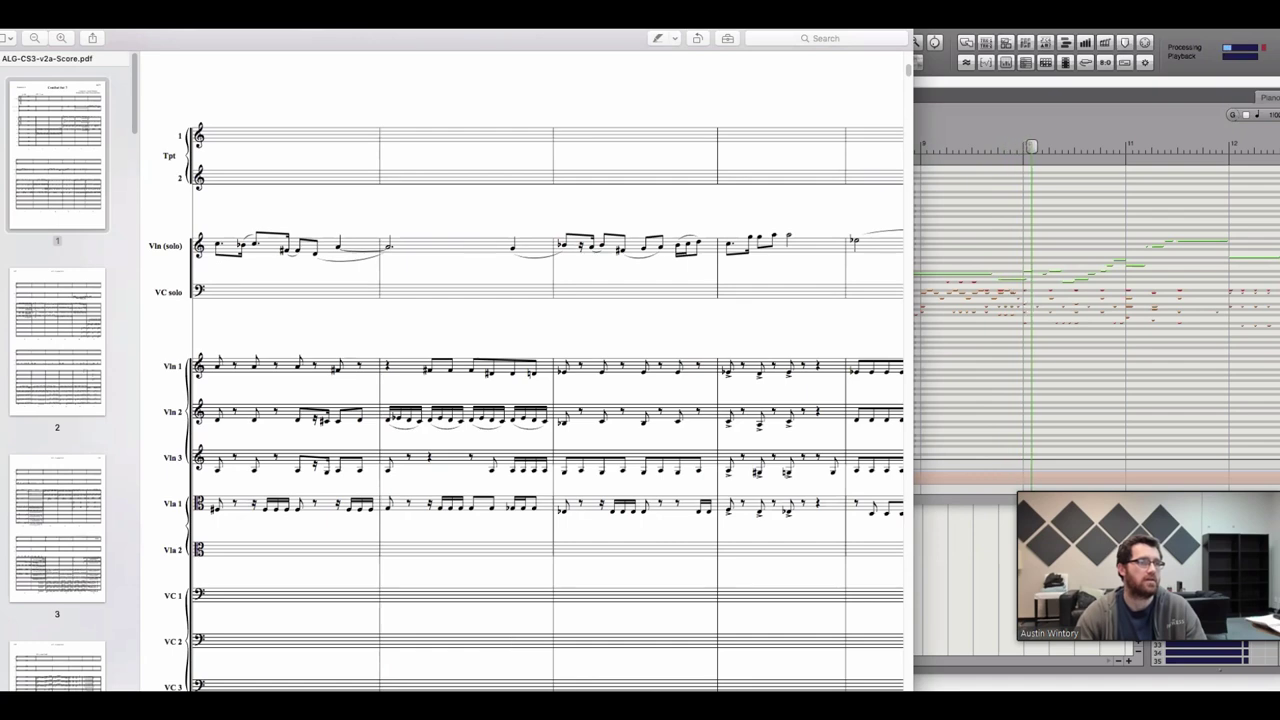
scroll(508, 642, right, 4)
scroll(520, 400, right, 3)
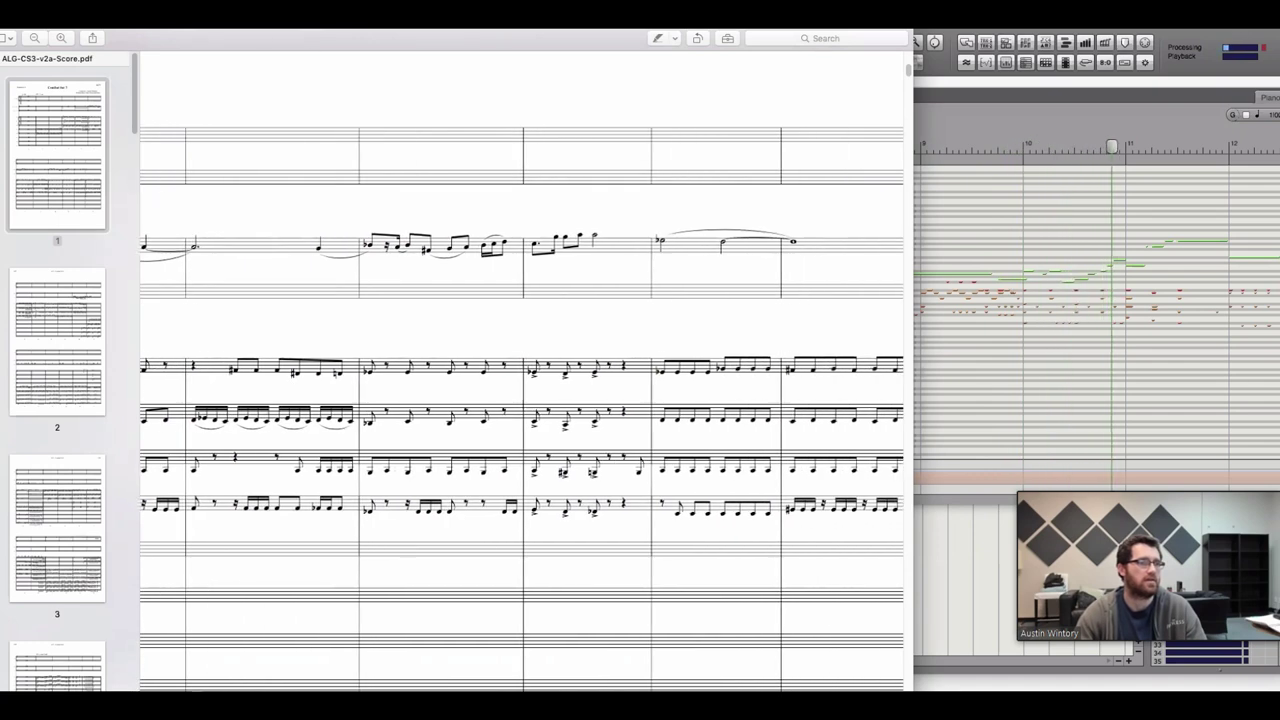
scroll(520, 400, right, 1)
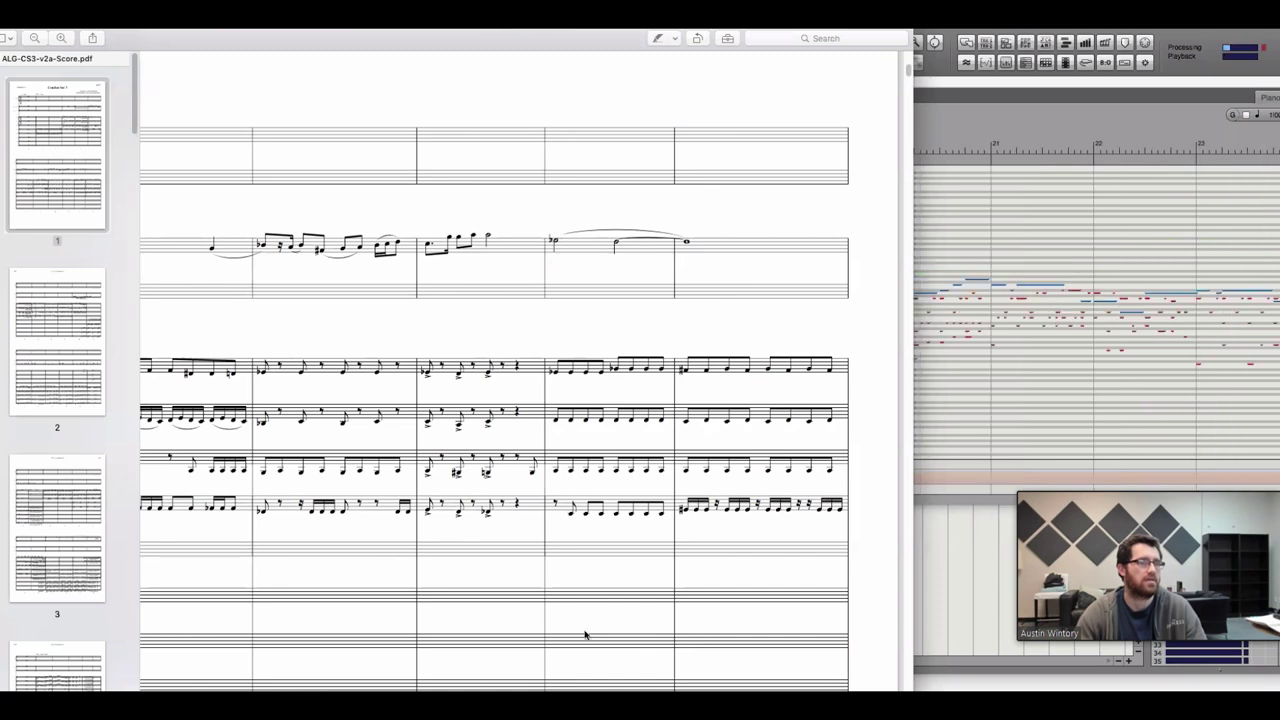
Follow the pizzicato violins and the solo cello entrance through measures 14 to 19 on page 2 of the score
scroll(567, 627, down, 10)
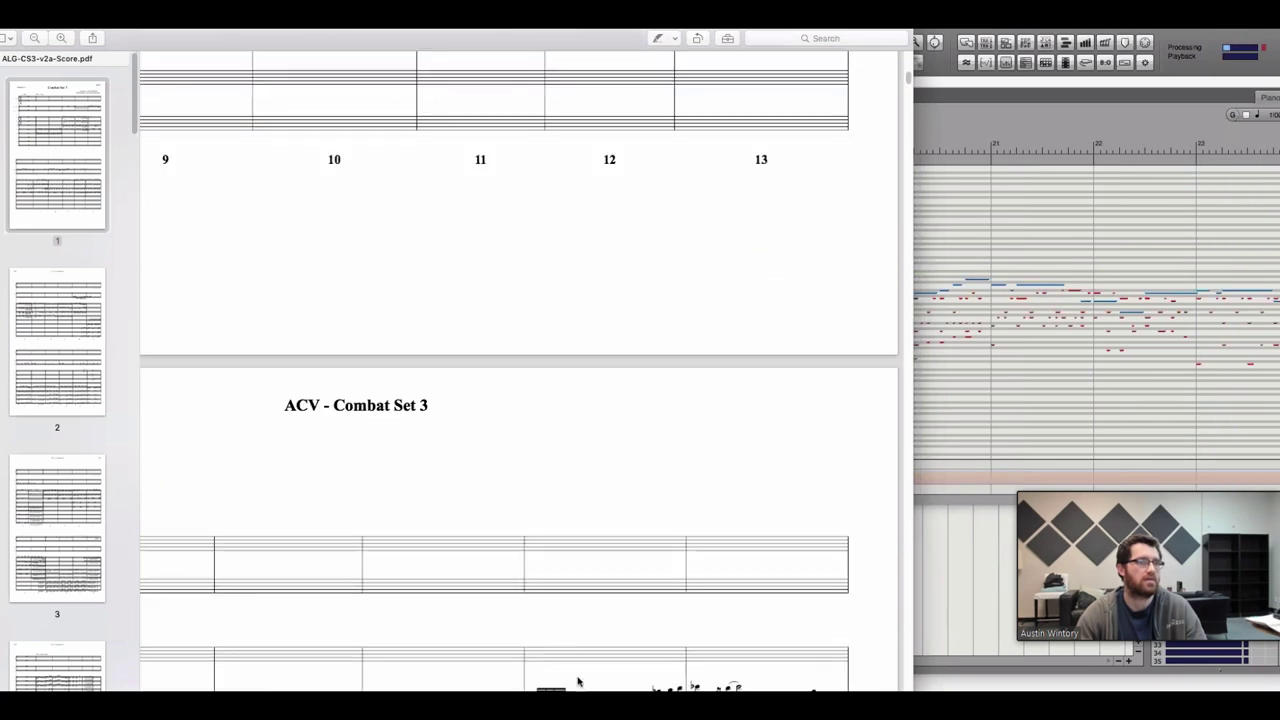
scroll(457, 634, down, 5)
scroll(457, 634, left, 5)
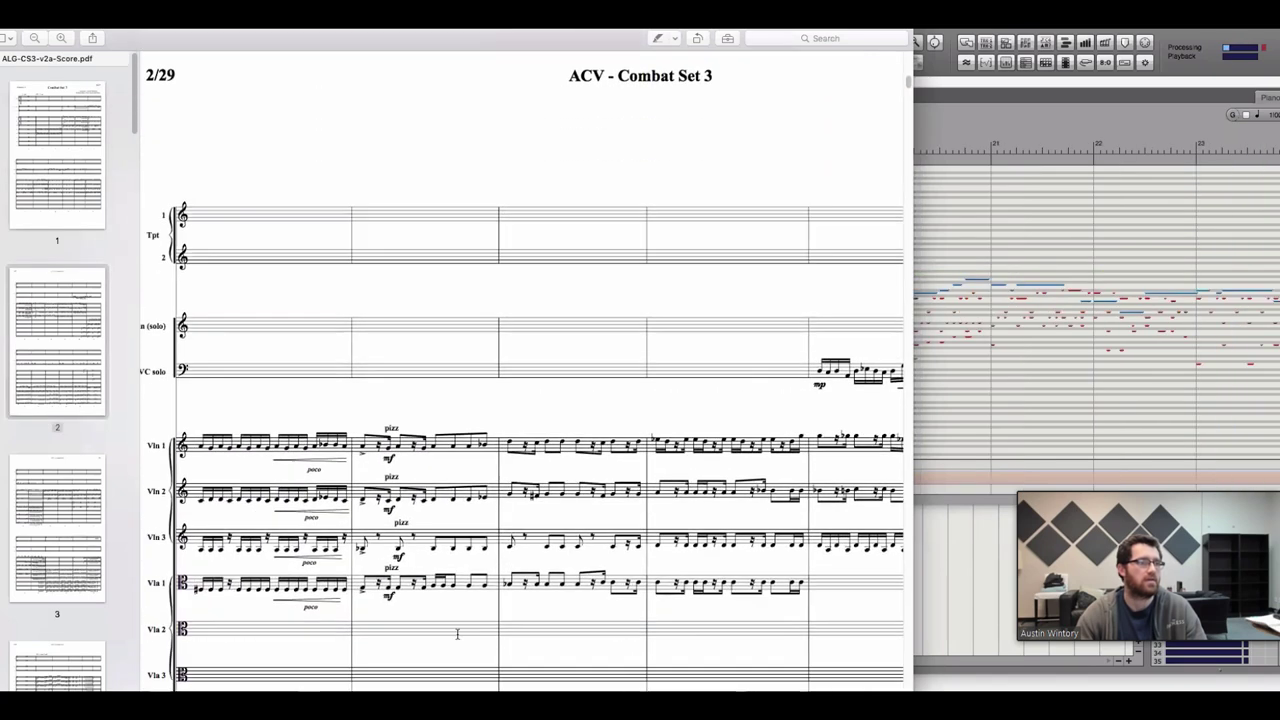
scroll(457, 634, down, 1)
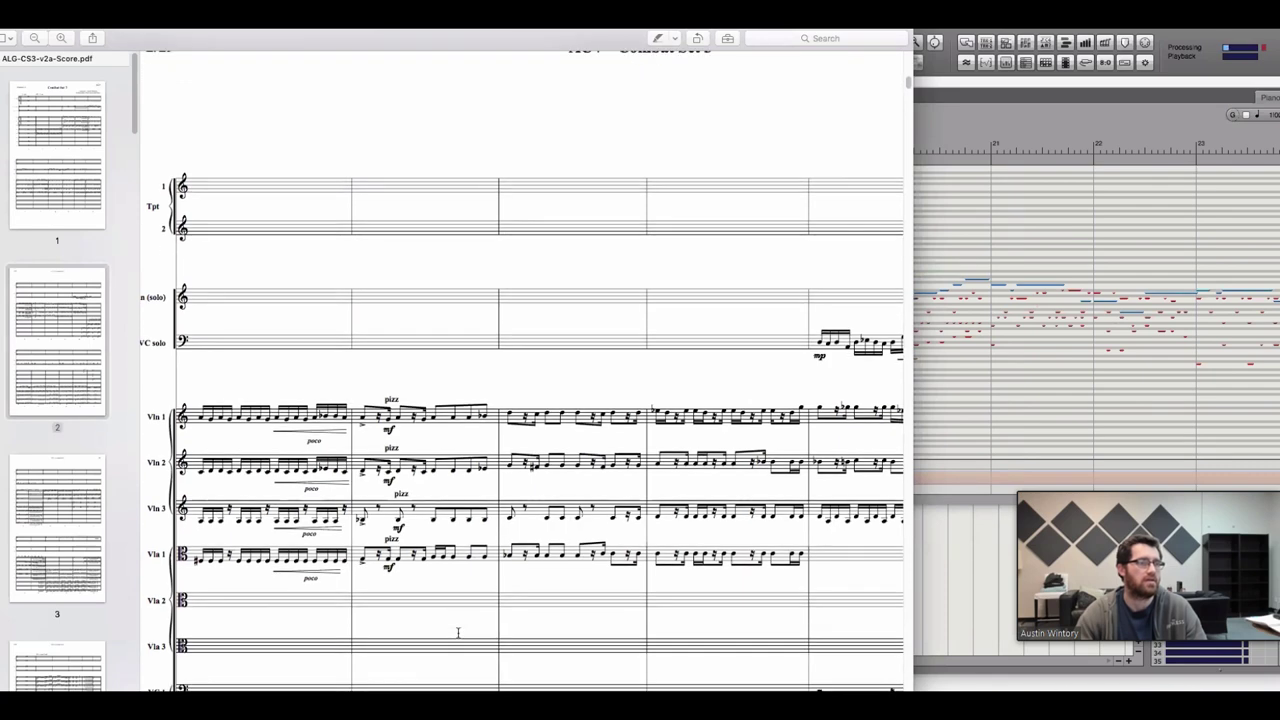
scroll(458, 632, down, 4)
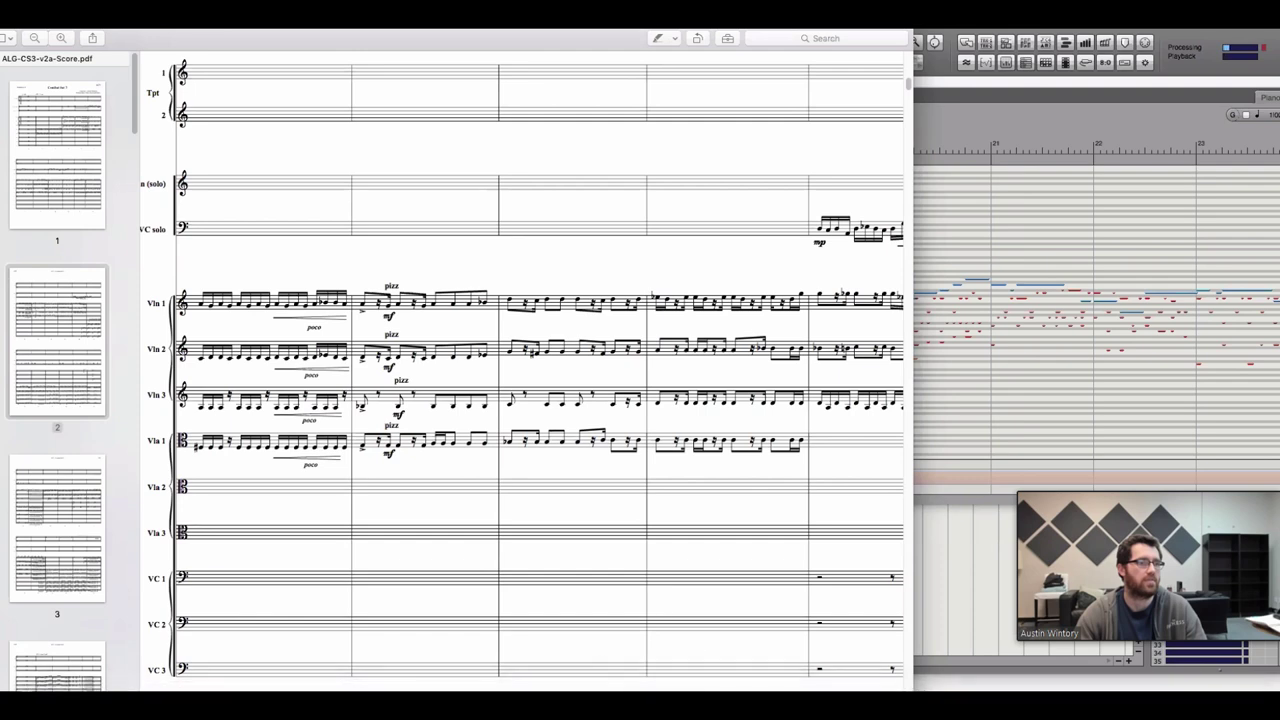
scroll(520, 370, right, 3)
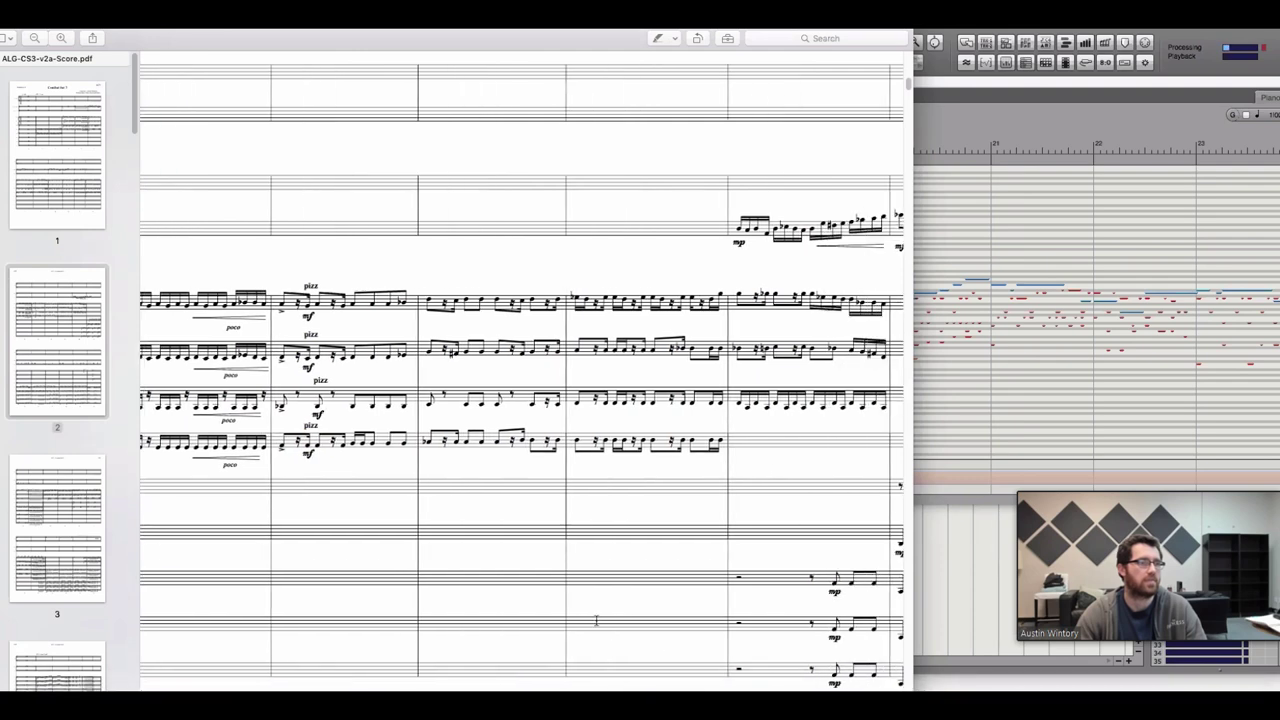
scroll(666, 476, right, 7)
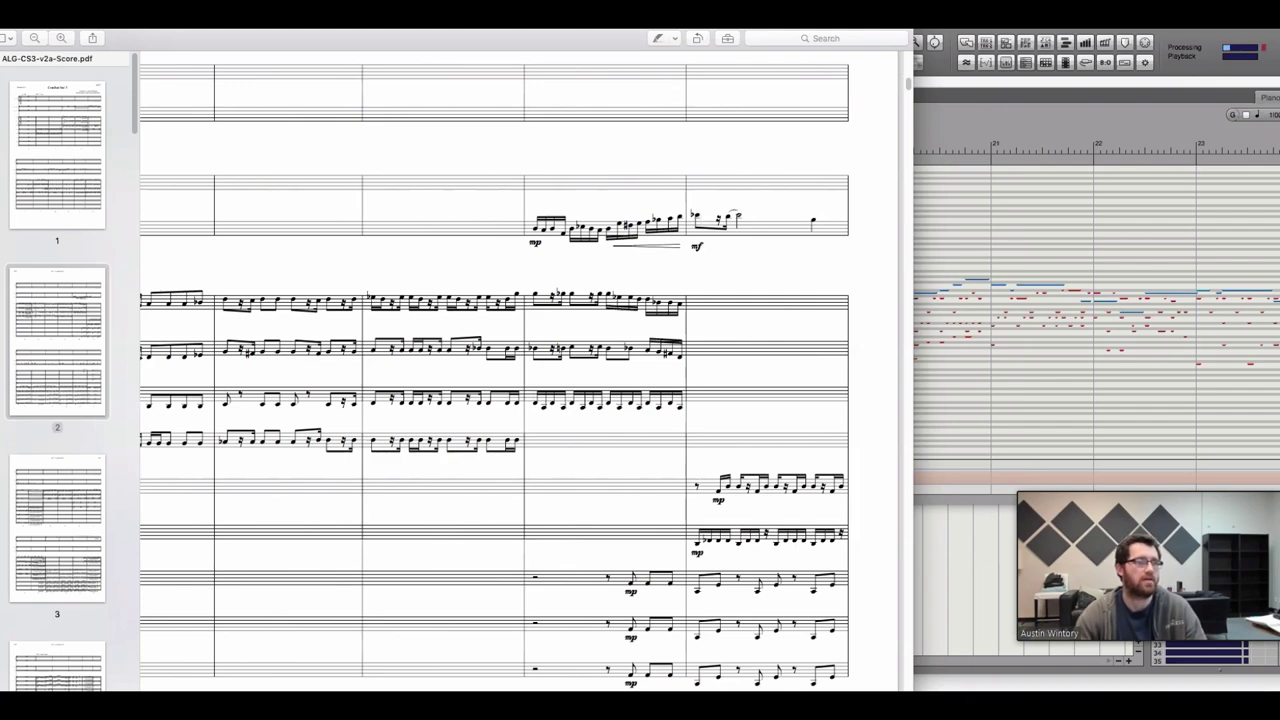
Follow the solo cello, viola and cello parts through measures 20 to 25 in the second system of page 2
scroll(440, 650, left, 3)
scroll(440, 650, down, 15)
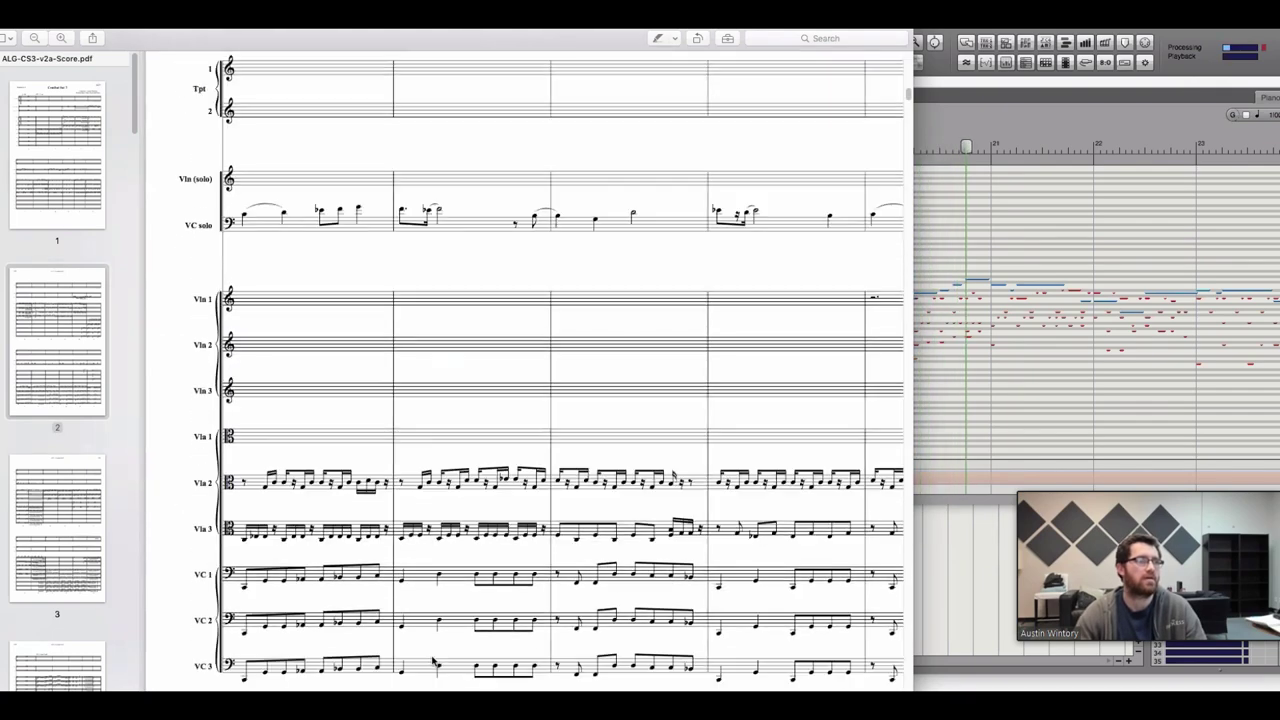
scroll(433, 662, down, 2)
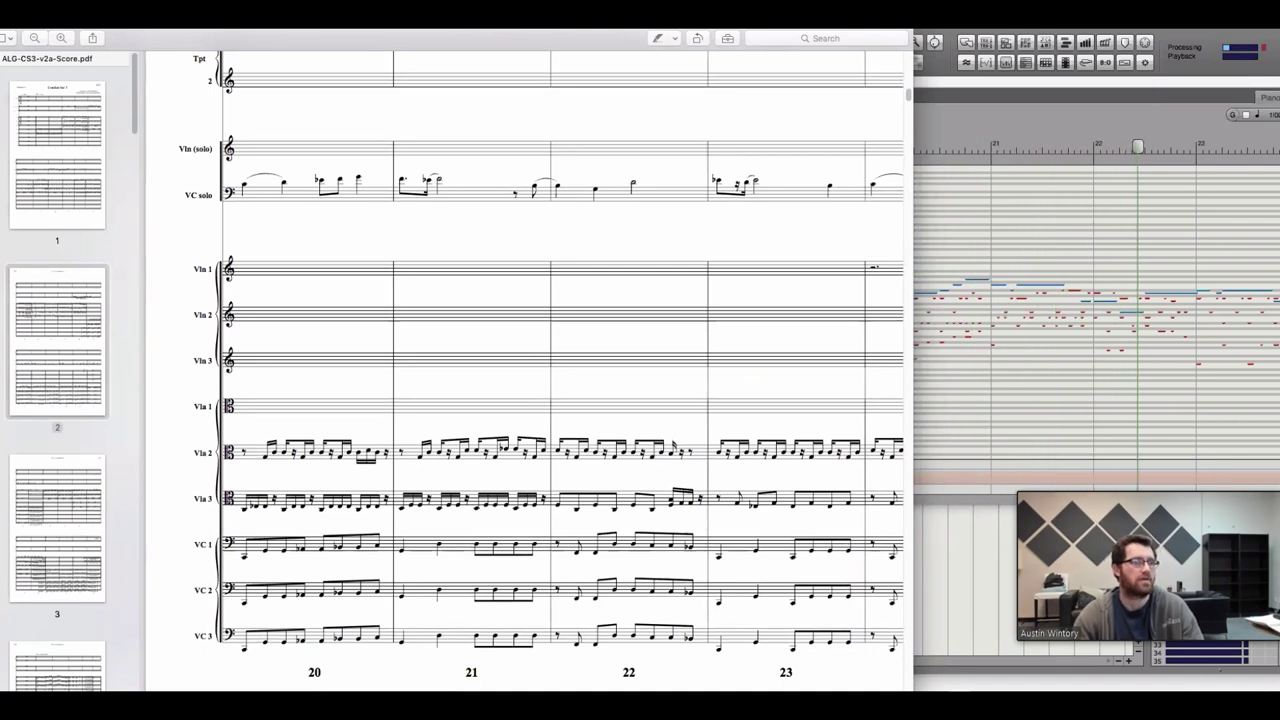
scroll(525, 370, right, 4)
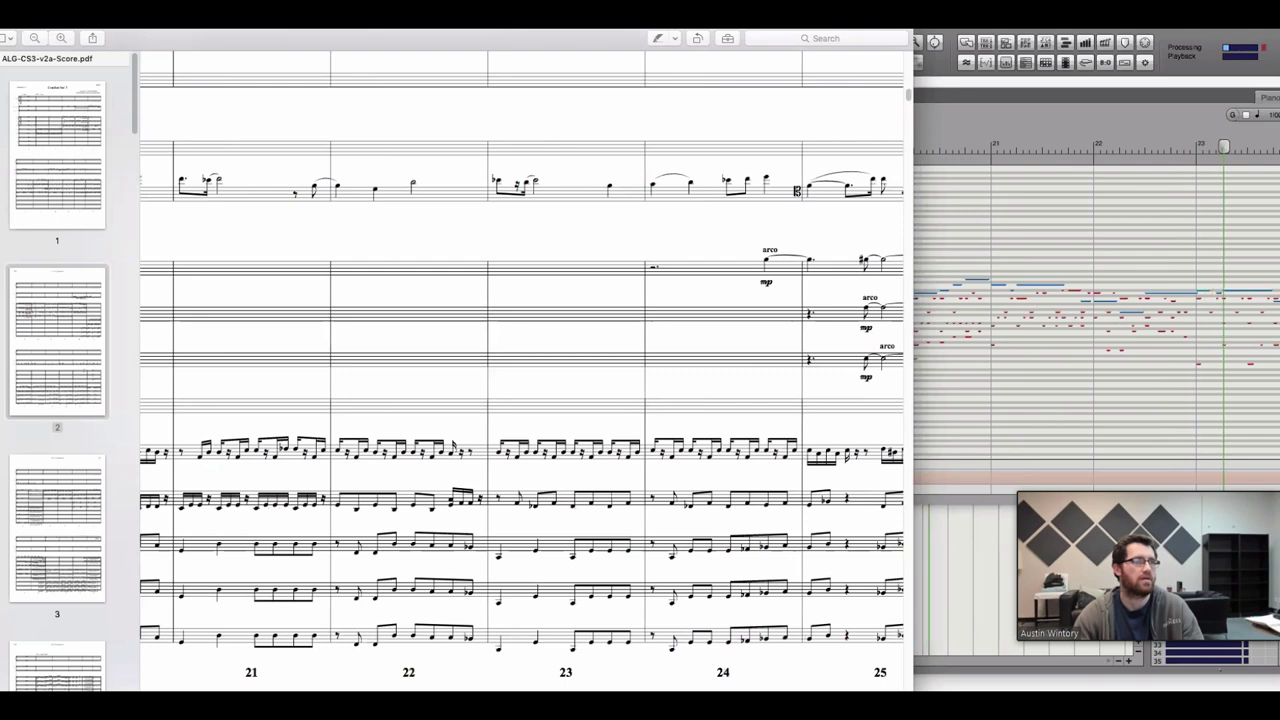
scroll(520, 370, right, 2)
scroll(385, 565, right, 1)
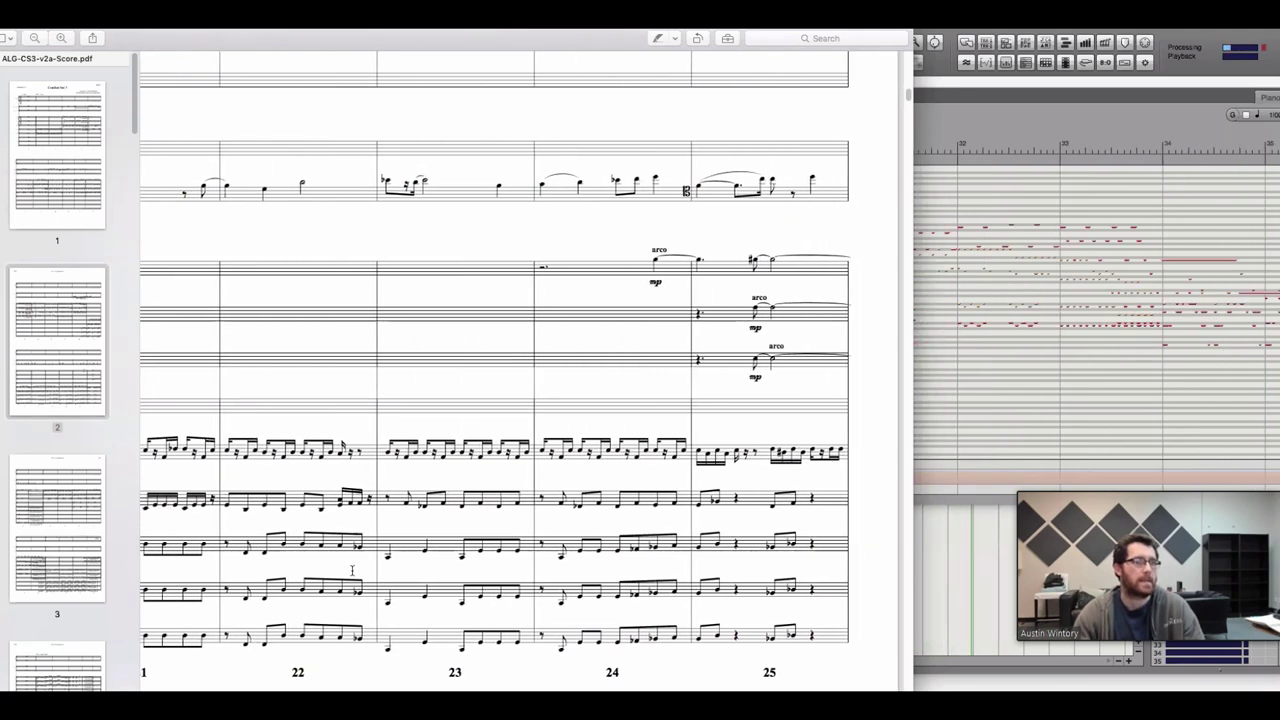
Follow the solo cello, violins and violas through measures 26 to 31 in the first system of page 3 of the score
scroll(352, 569, down, 3)
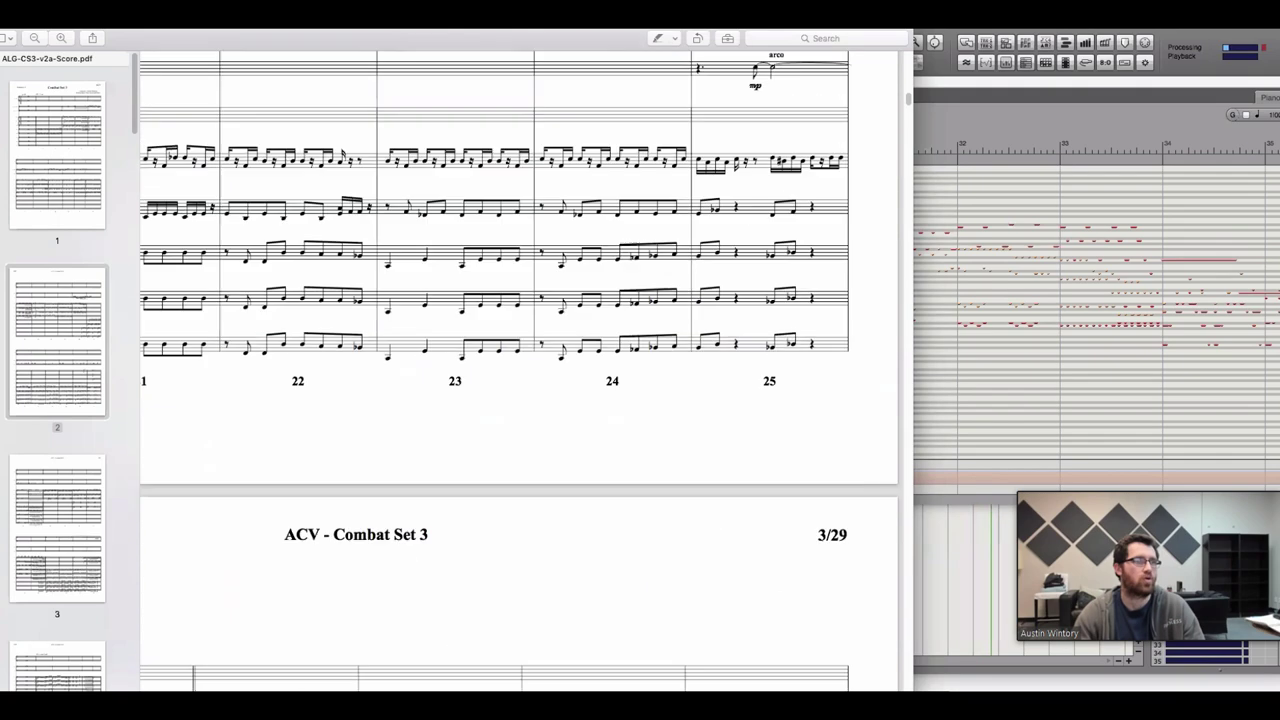
scroll(520, 370, down, 9)
scroll(520, 400, left, 3)
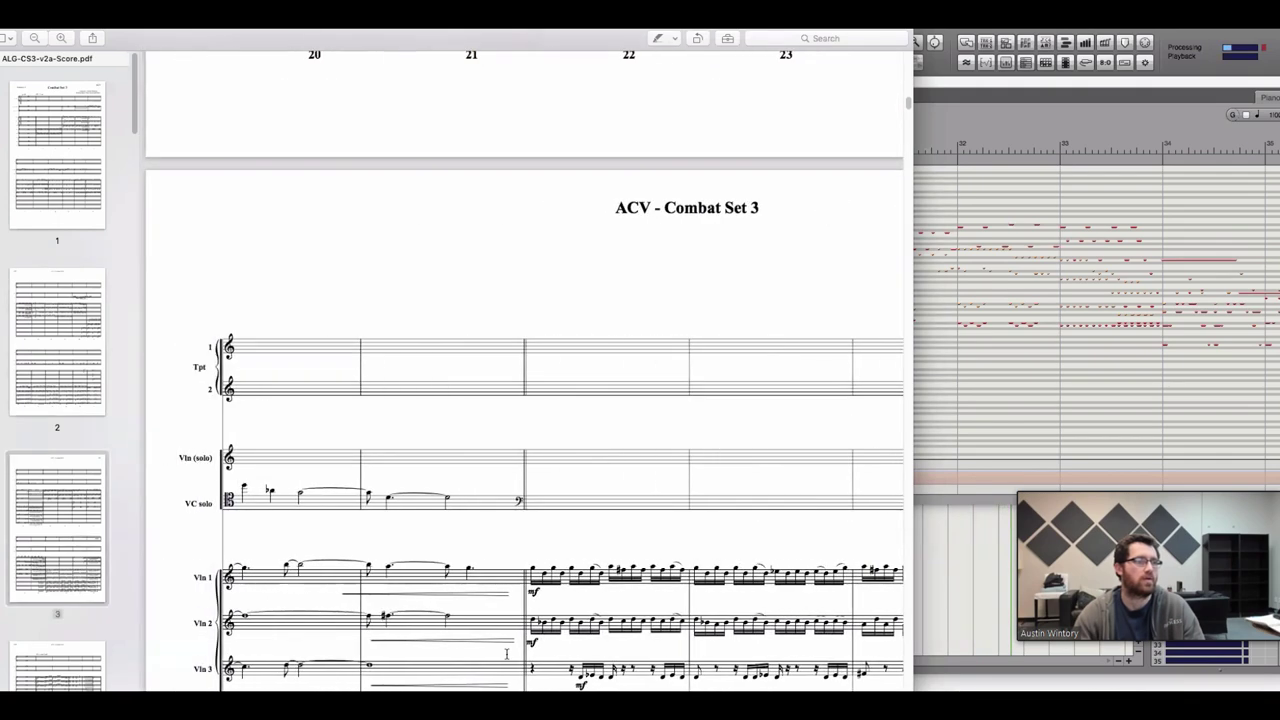
scroll(520, 400, down, 4)
scroll(300, 627, down, 3)
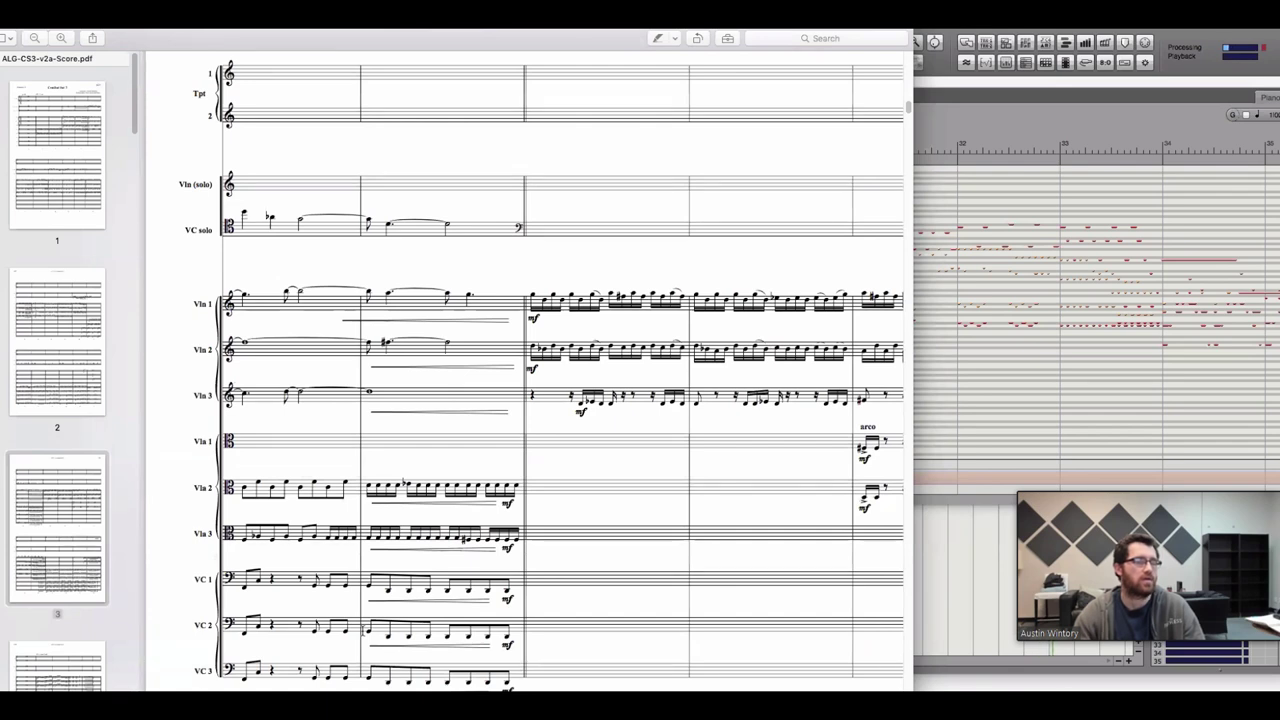
scroll(520, 400, right, 5)
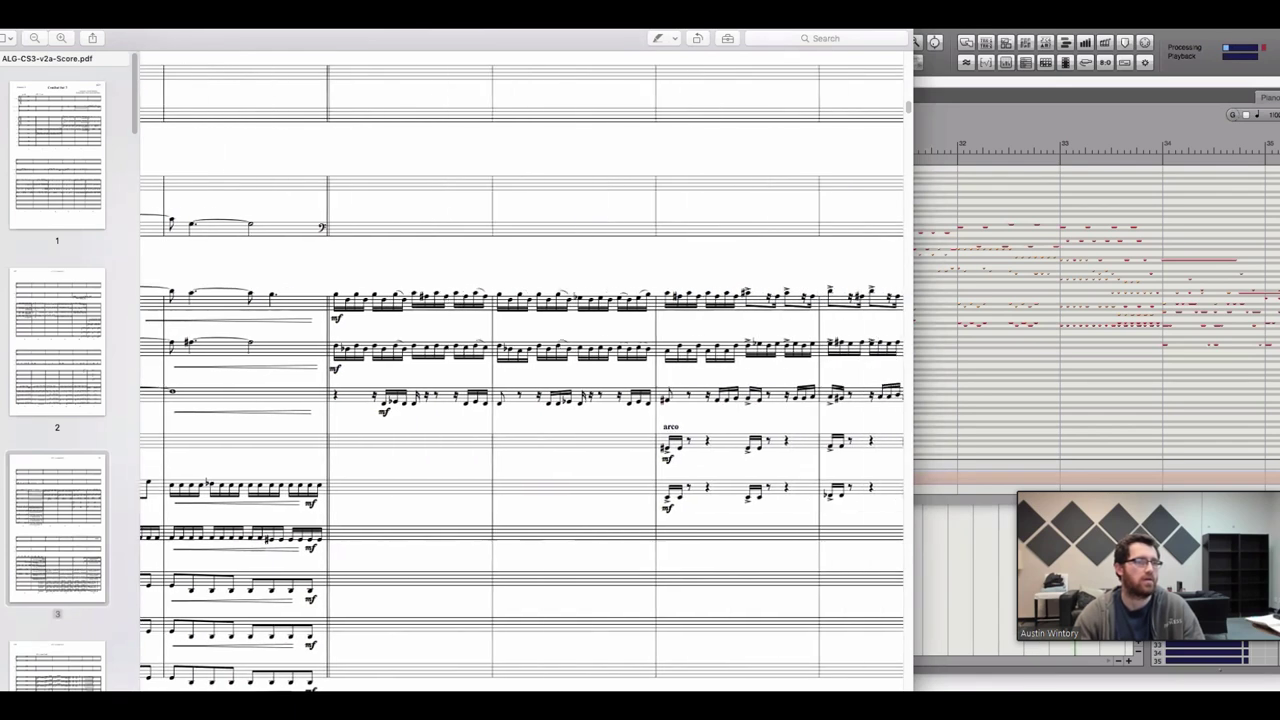
scroll(520, 400, right, 3)
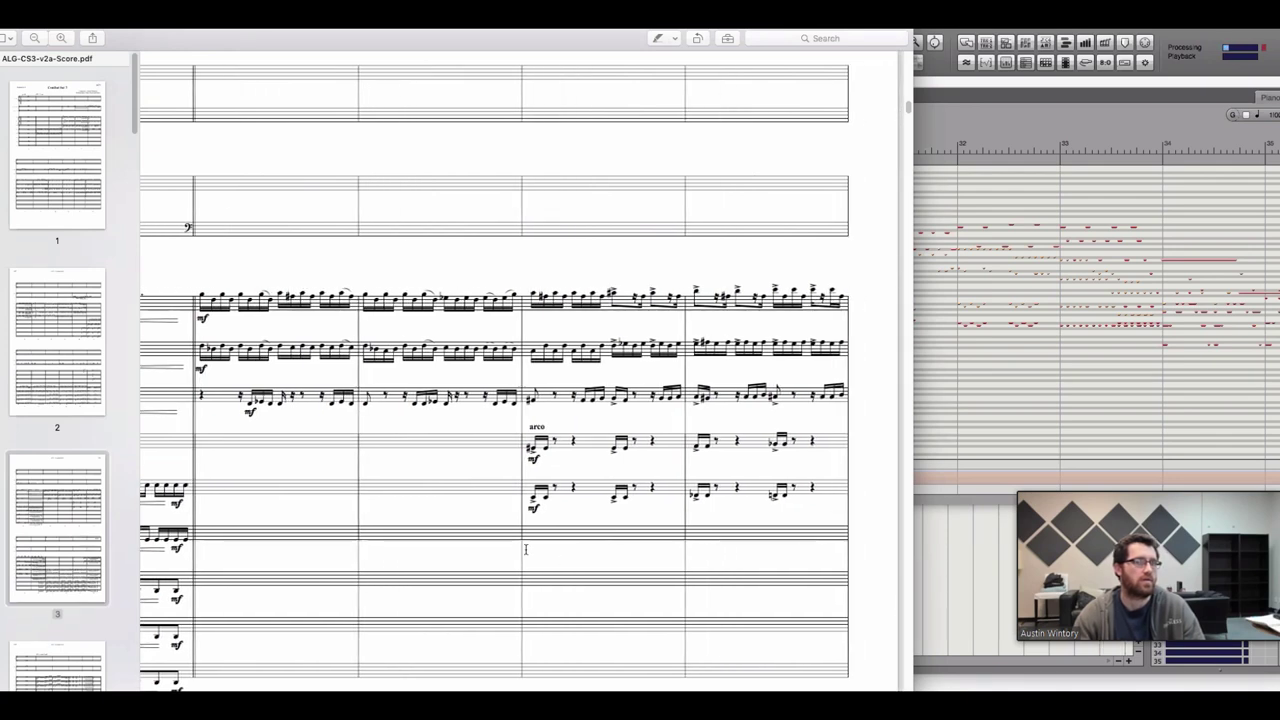
Follow the trumpet entrance and the string parts through measures 32 to 37 in the second system of page 3
scroll(514, 558, down, 10)
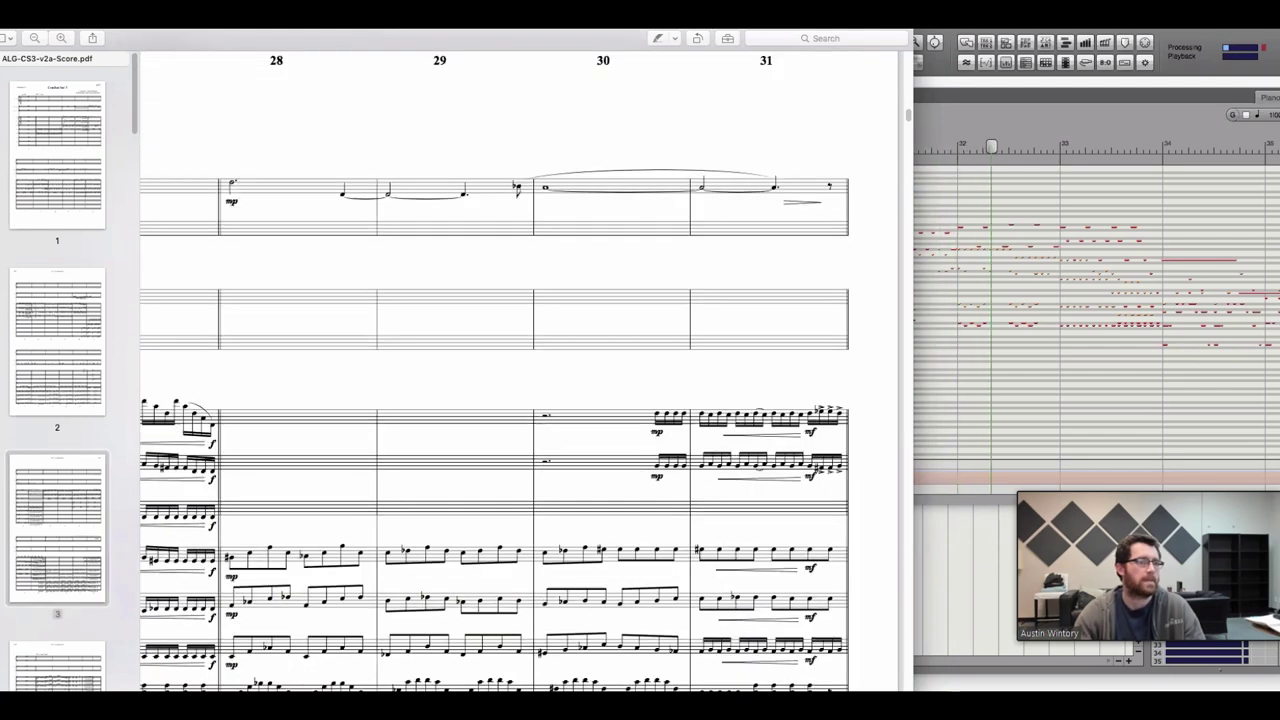
scroll(514, 558, left, 4)
scroll(616, 492, left, 2)
scroll(616, 492, down, 4)
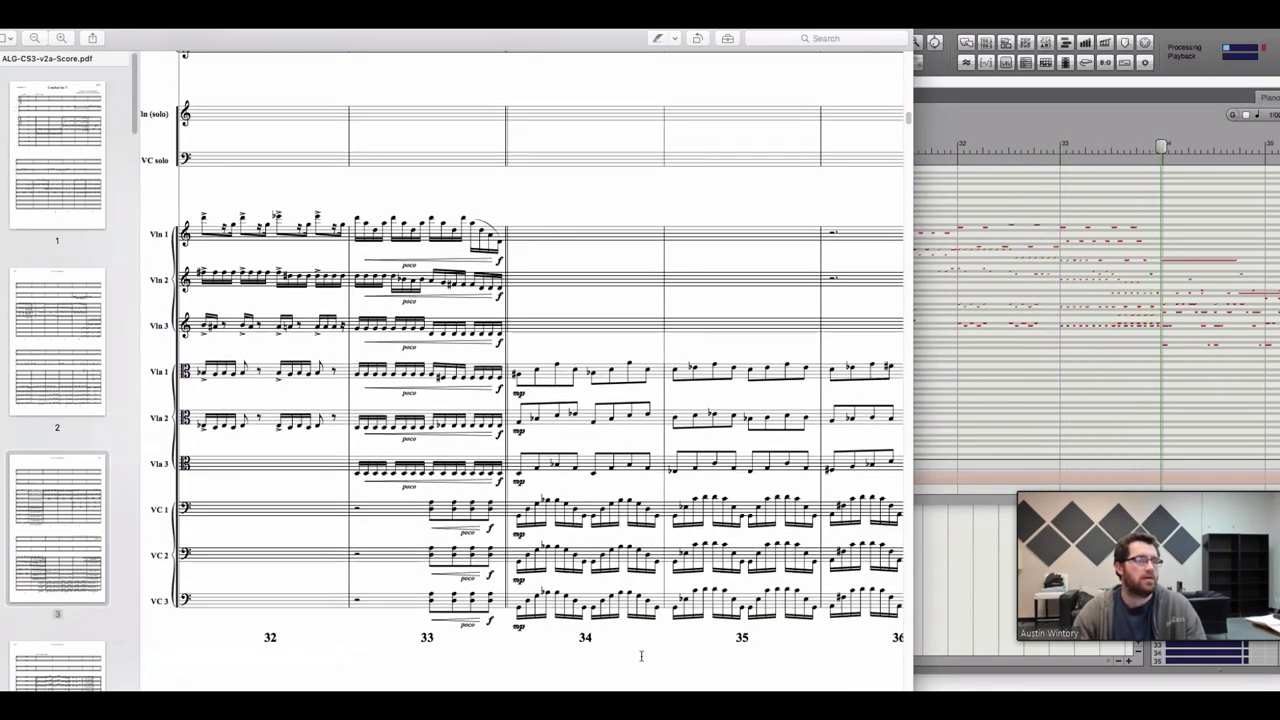
scroll(587, 165, right, 2)
scroll(587, 165, up, 4)
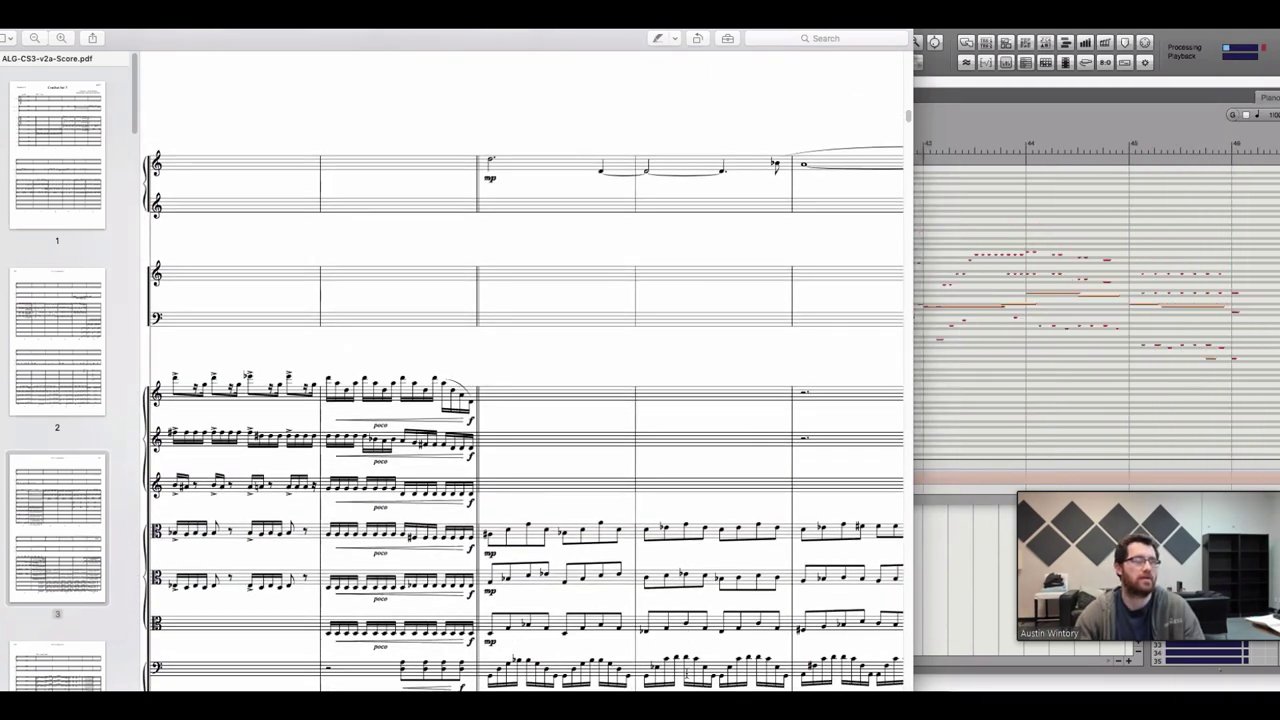
scroll(648, 500, right, 4)
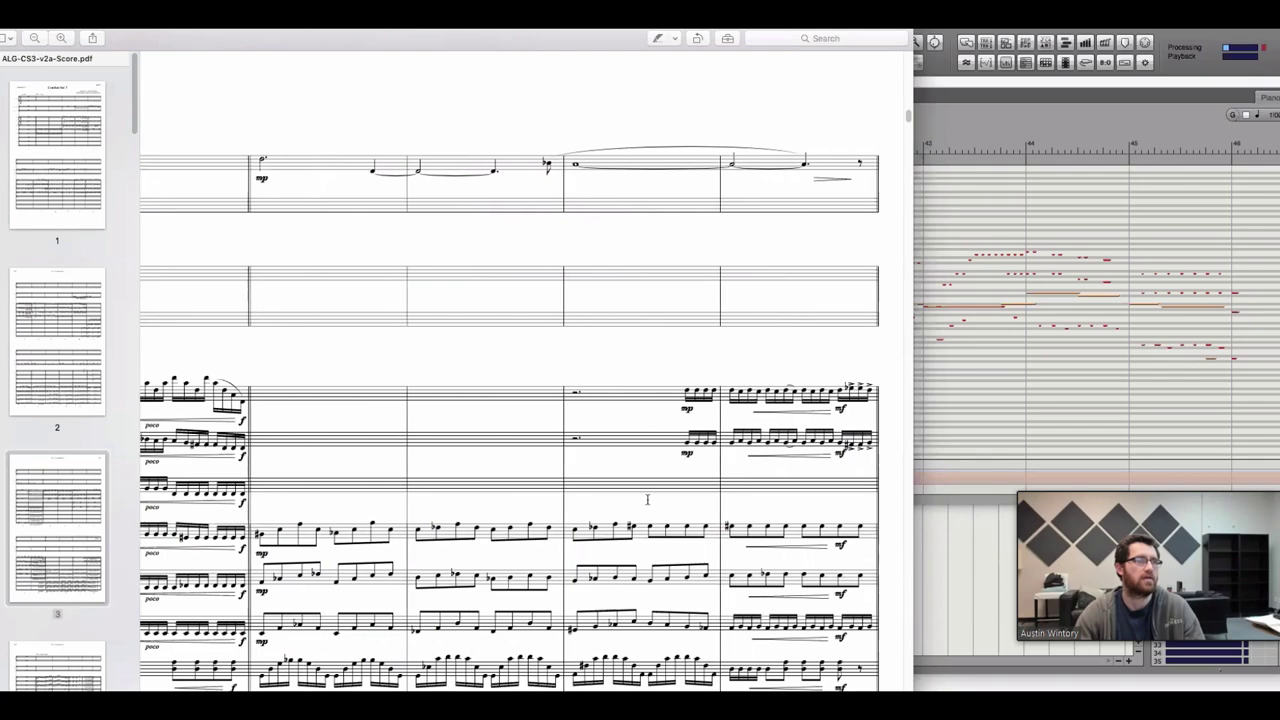
scroll(648, 500, down, 2)
scroll(509, 390, down, 1)
scroll(580, 505, down, 1)
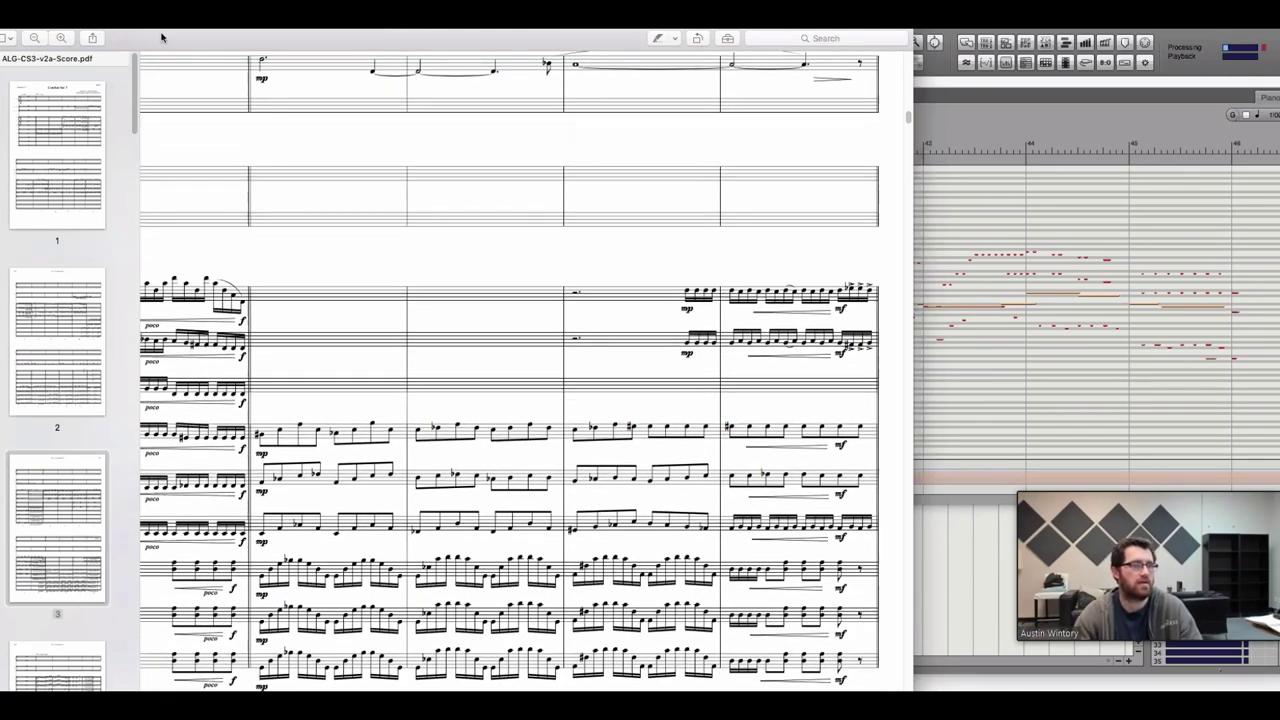
Switch from the score back to the MIDI Editor in the Digital Performer project and play the sequence from its start
drag(153, 35, 165, 42)
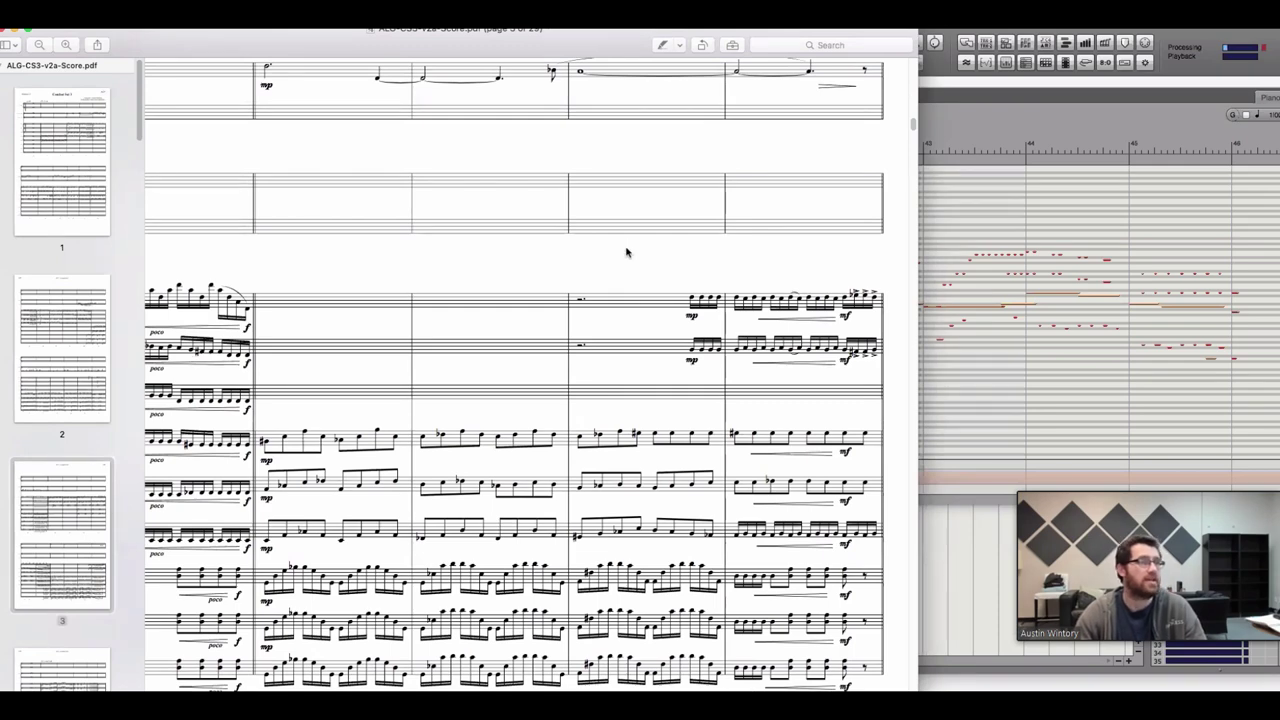
click(1050, 452)
key(Return)
key(space)
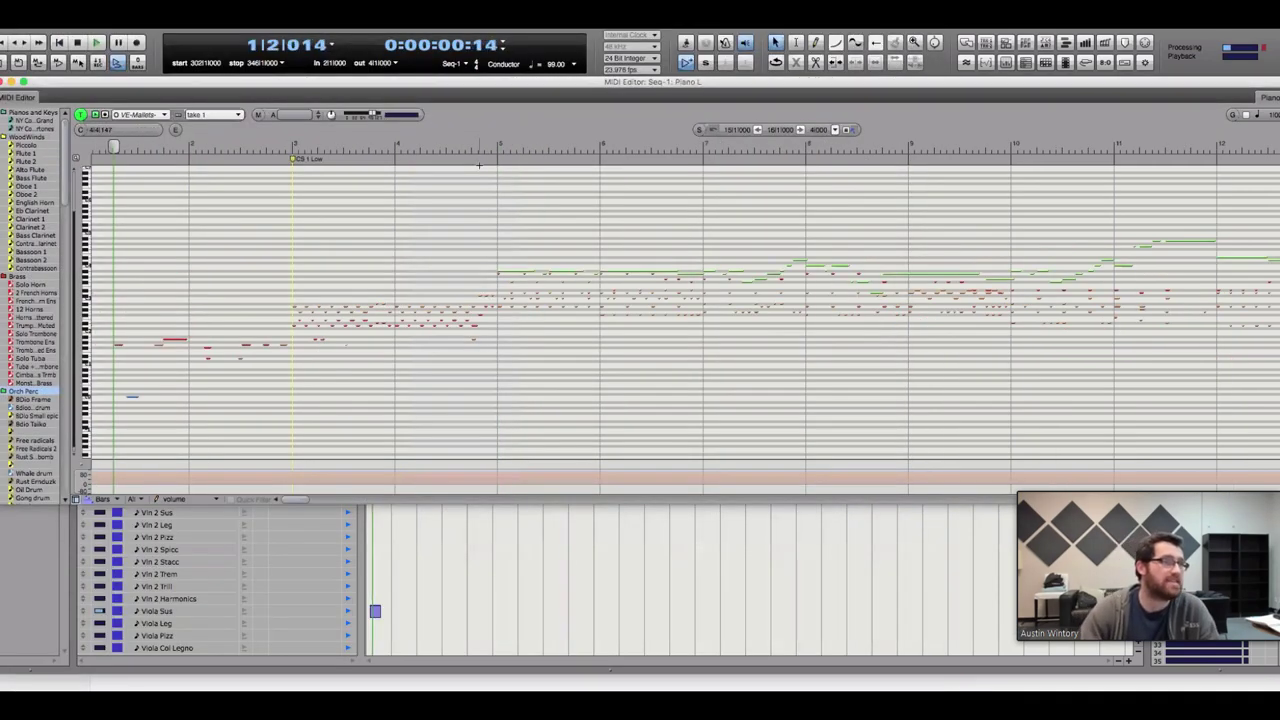
Compare the Stems and Mix tracks with the Live Ens MIDI tracks in the track overview while the CS 1 Low section plays
key(shift+t)
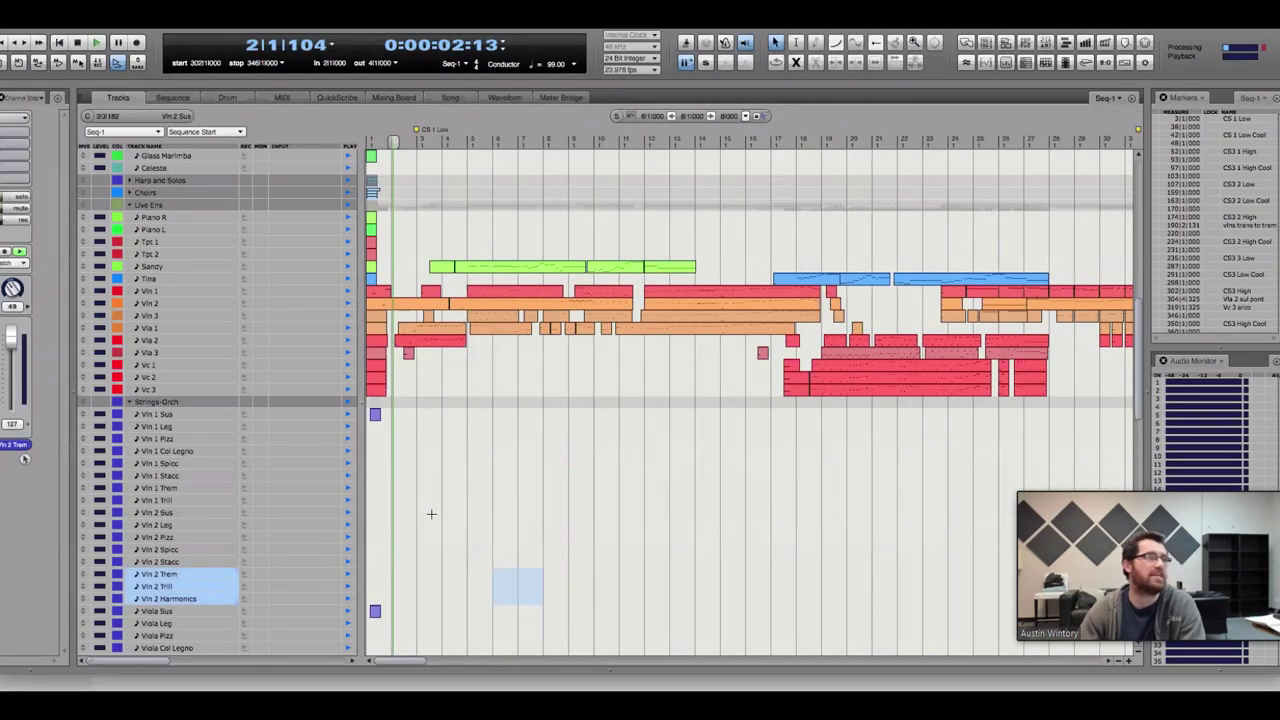
scroll(431, 514, down, 10)
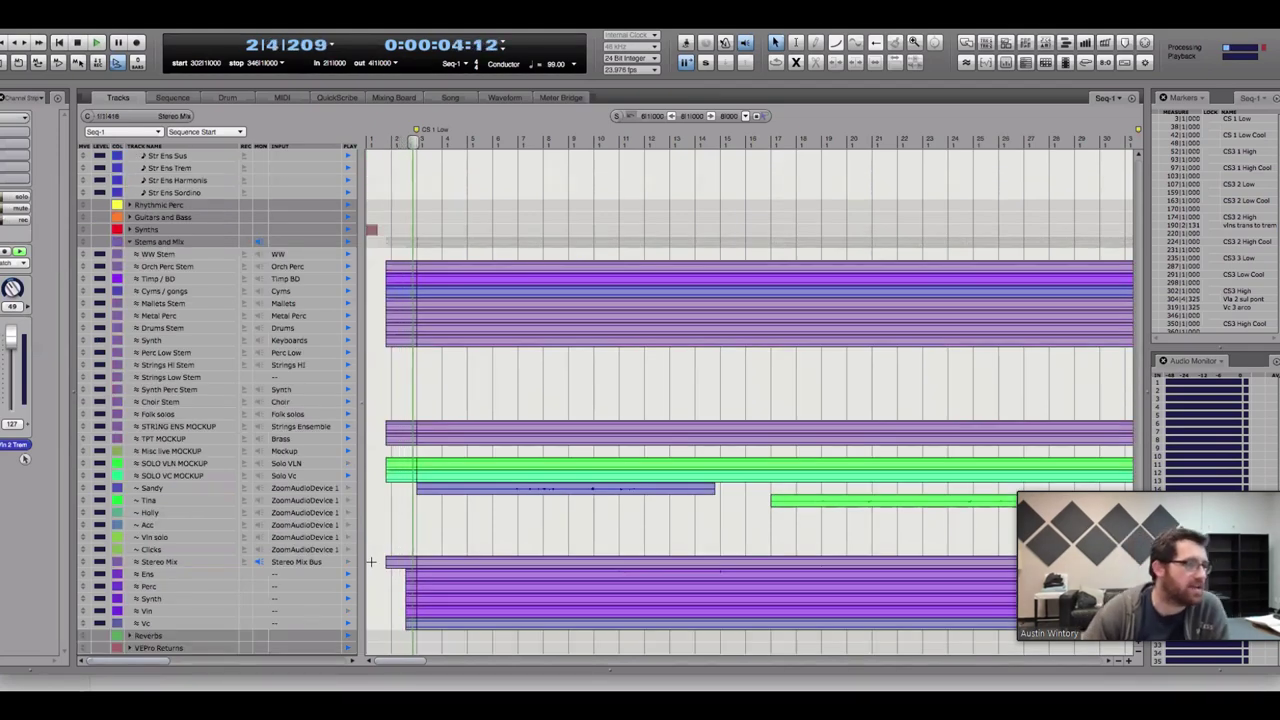
scroll(474, 543, up, 10)
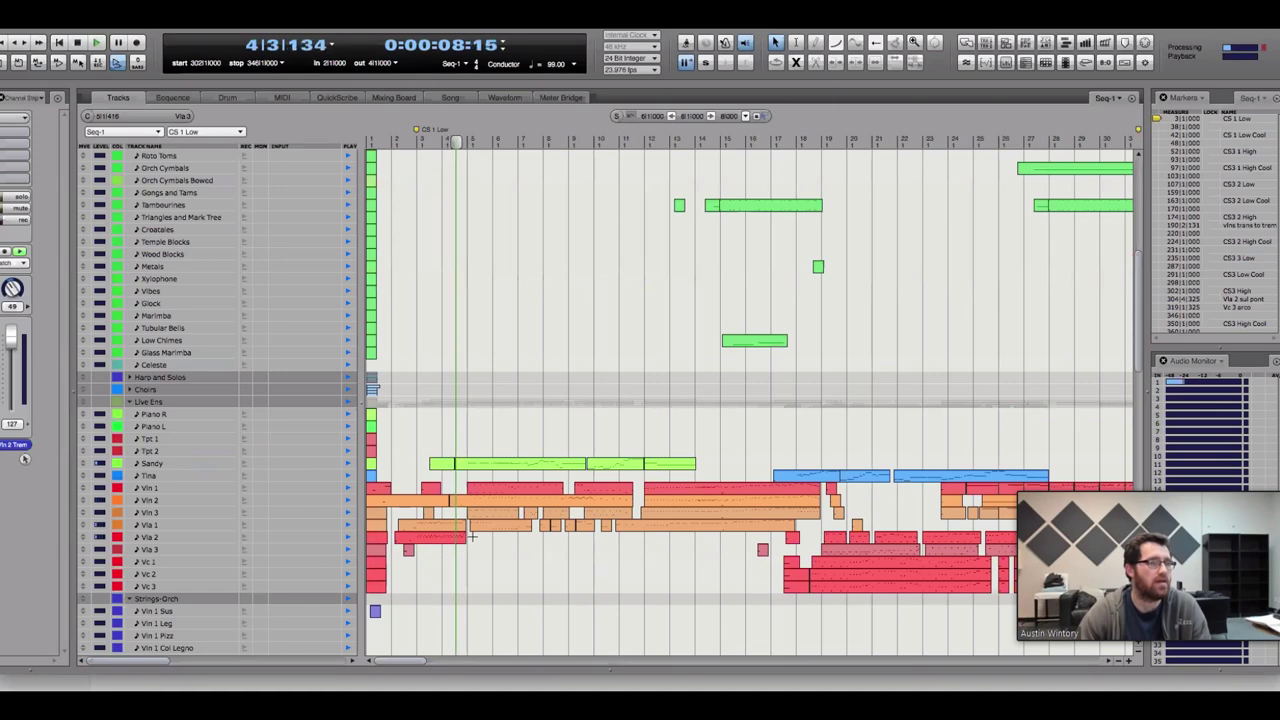
Return to the MIDI Editor and play the live ensemble notes from the end of measure 17 into measure 23
key(shift+g)
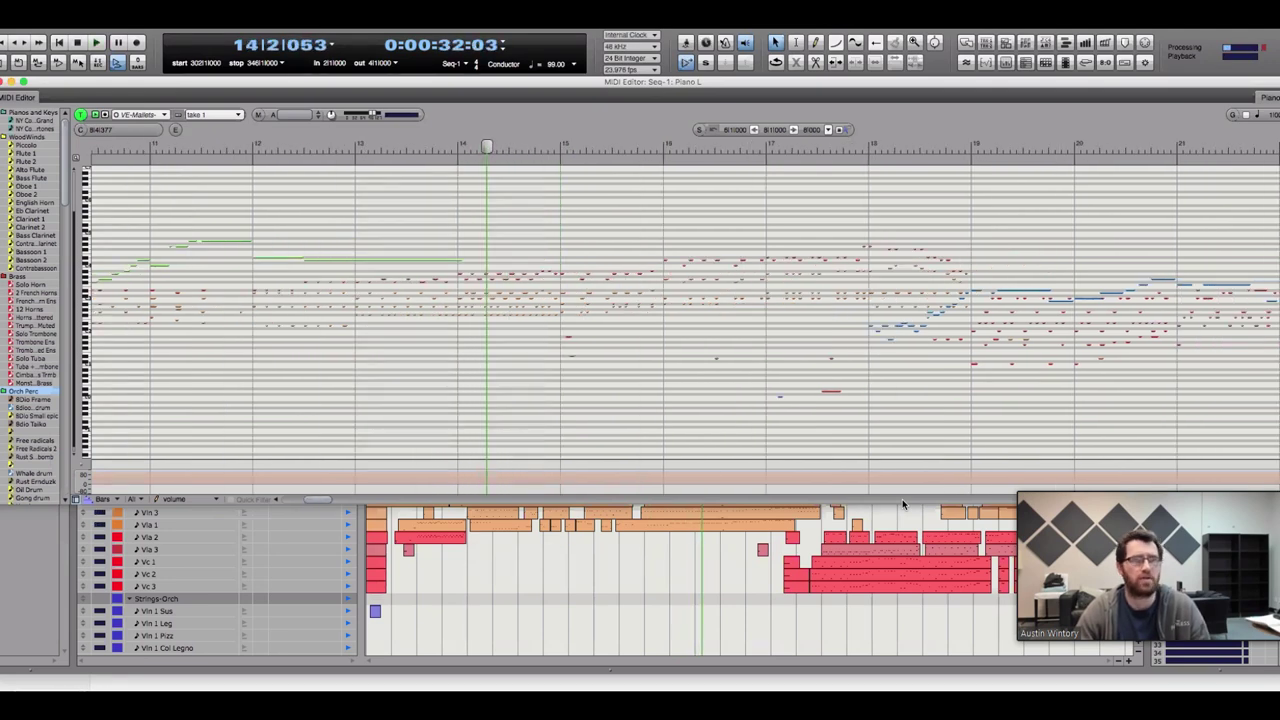
click(641, 146)
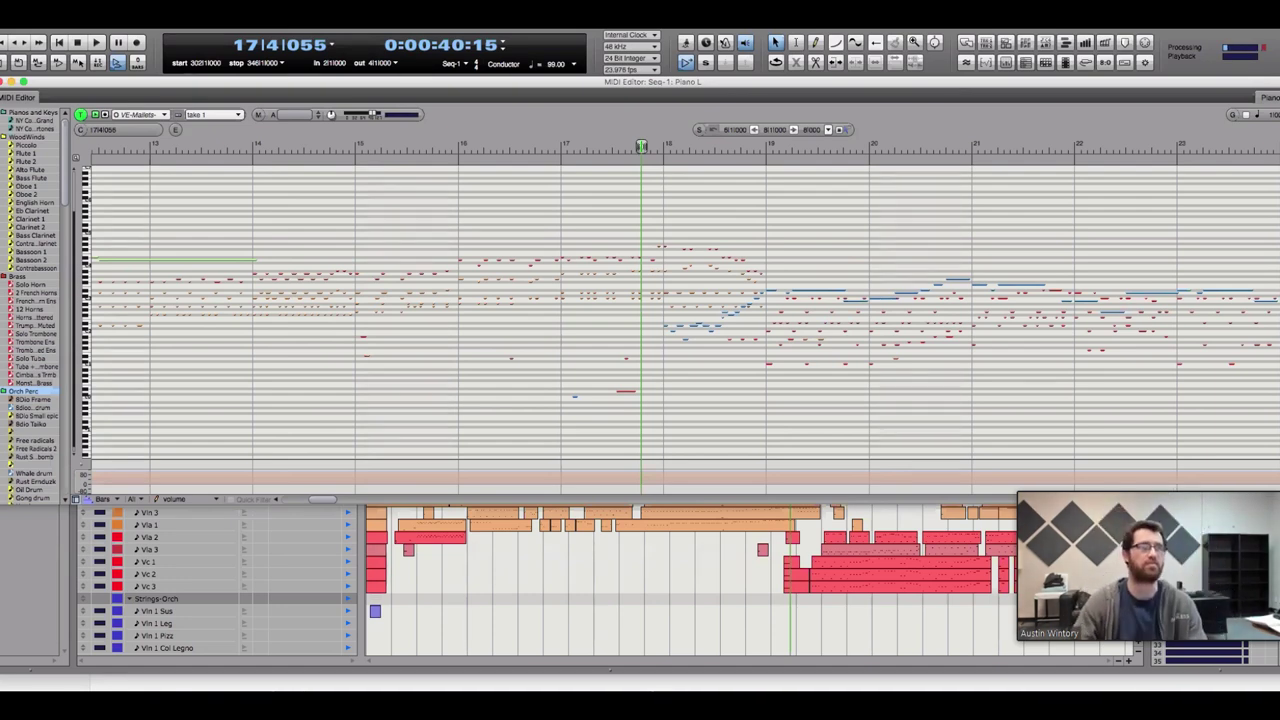
key(space)
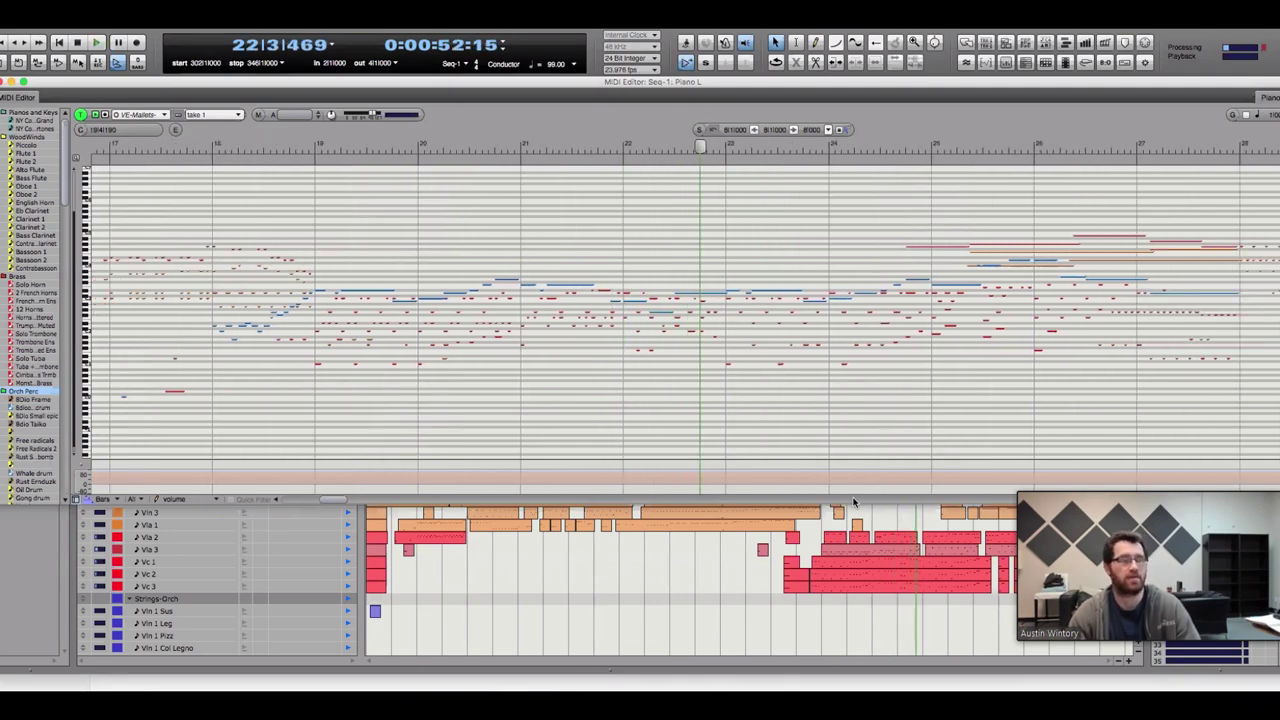
key(space)
Play the CS 1 Low Cool section from measure 41 and check its stem and mix tracks against the MIDI notes
scroll(687, 300, right, 10)
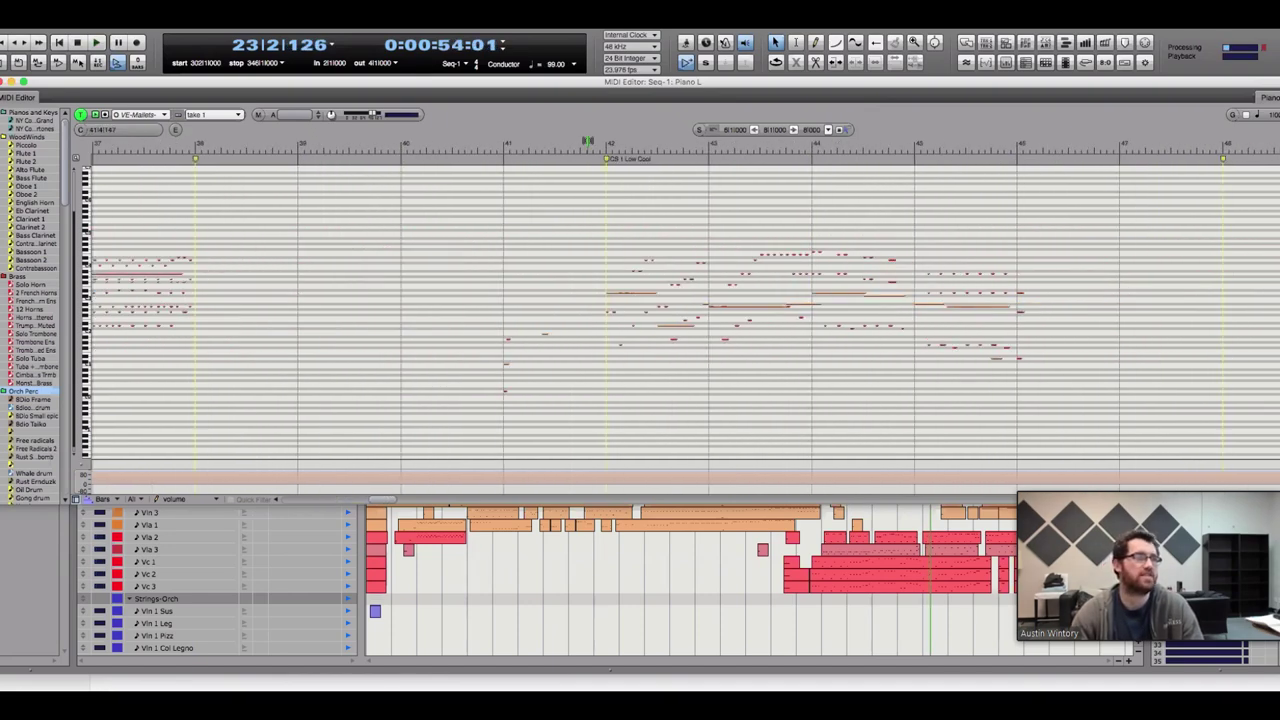
scroll(690, 580, right, 10)
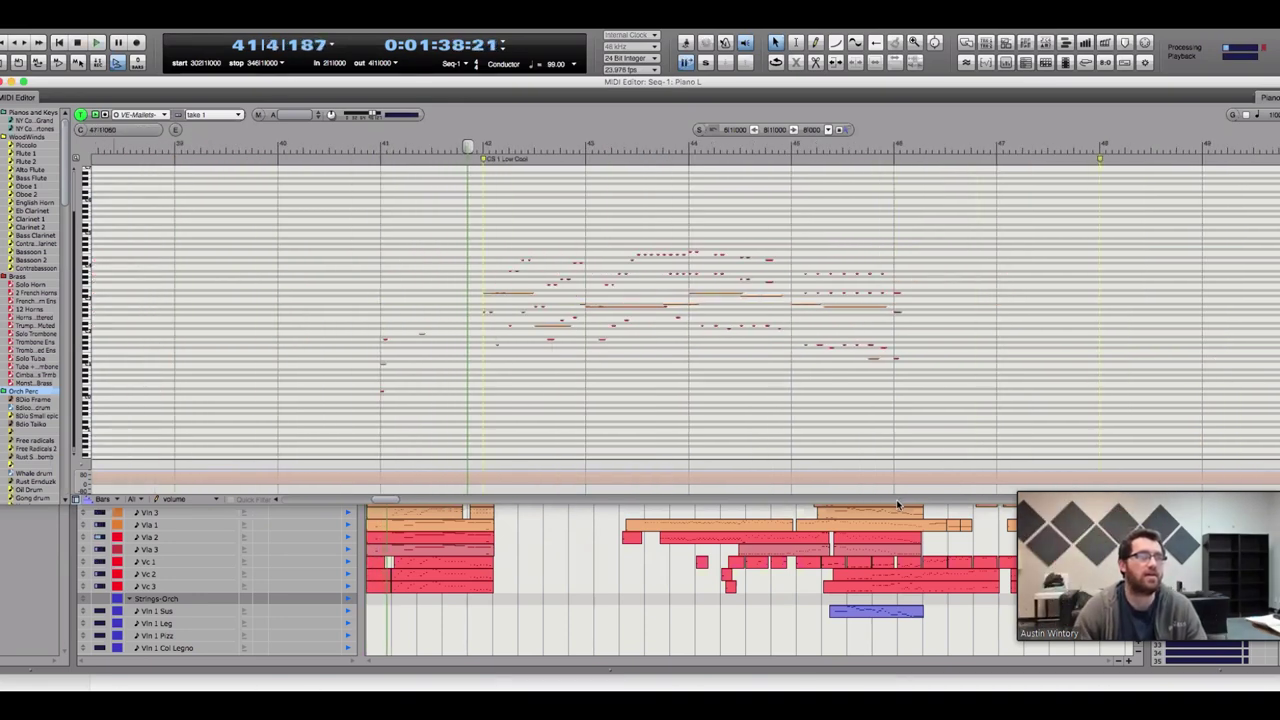
scroll(527, 550, down, 10)
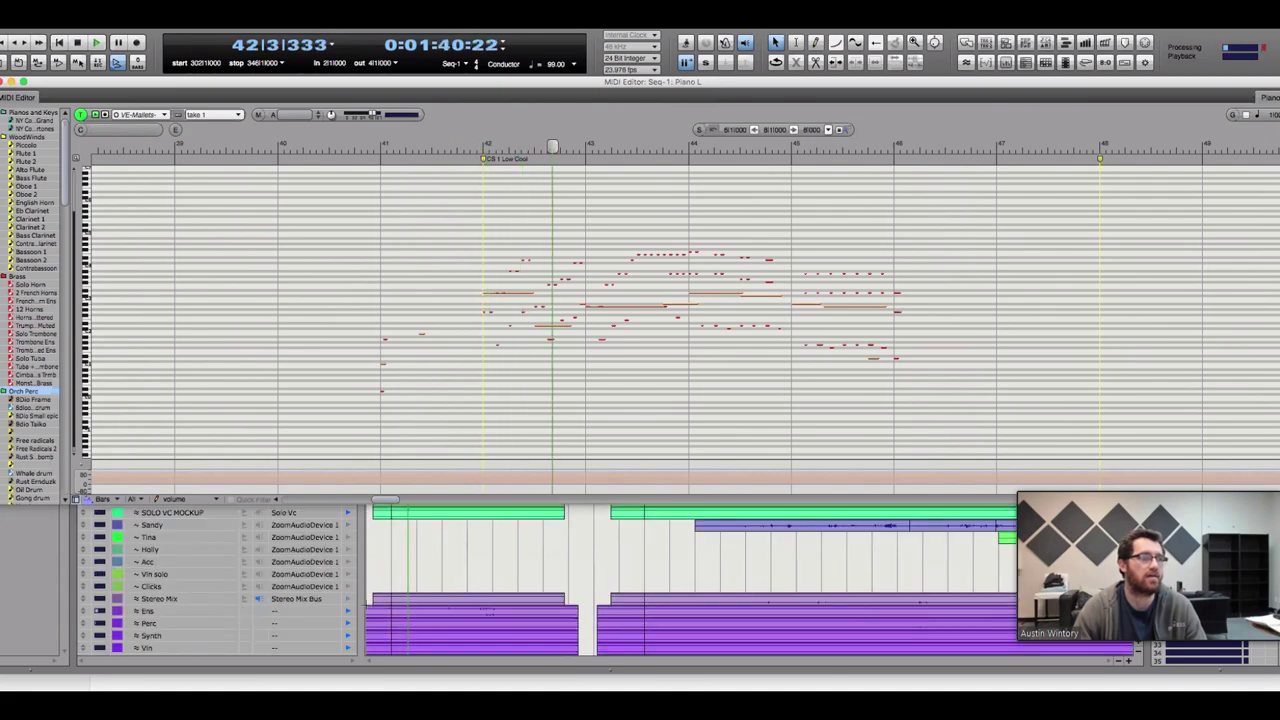
scroll(690, 580, down, 3)
key(super+equal)
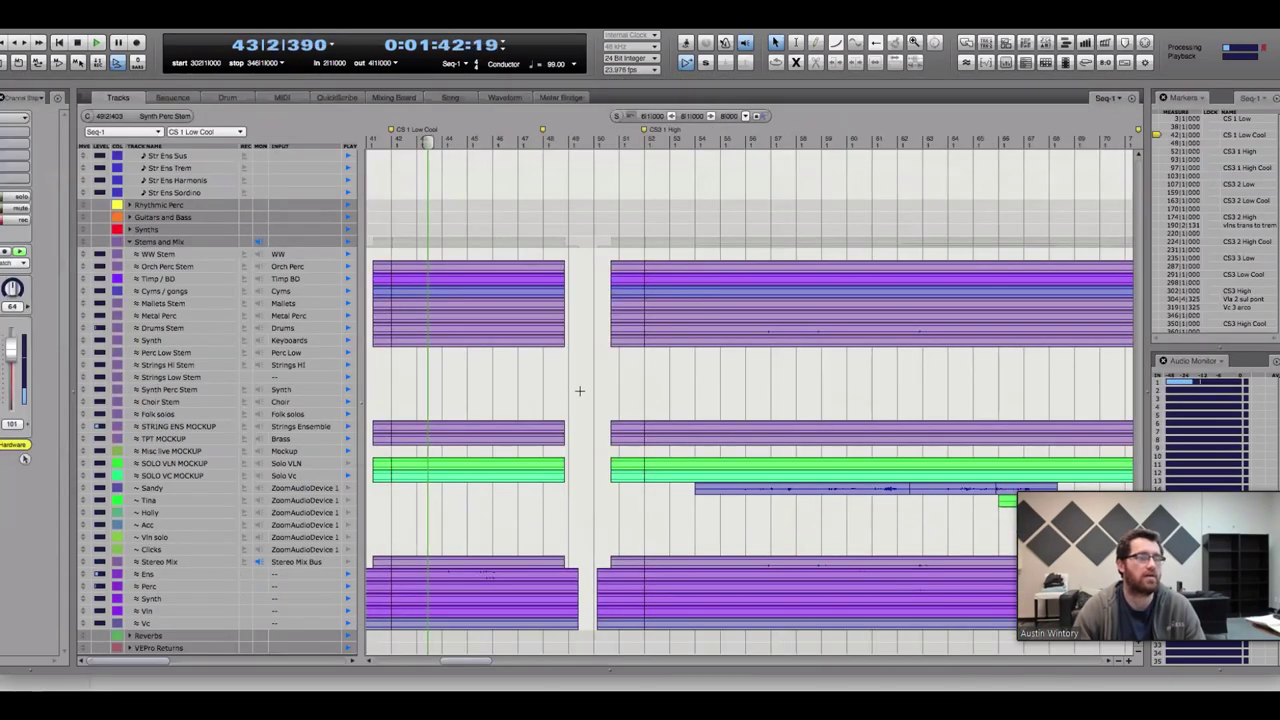
key(super+equal)
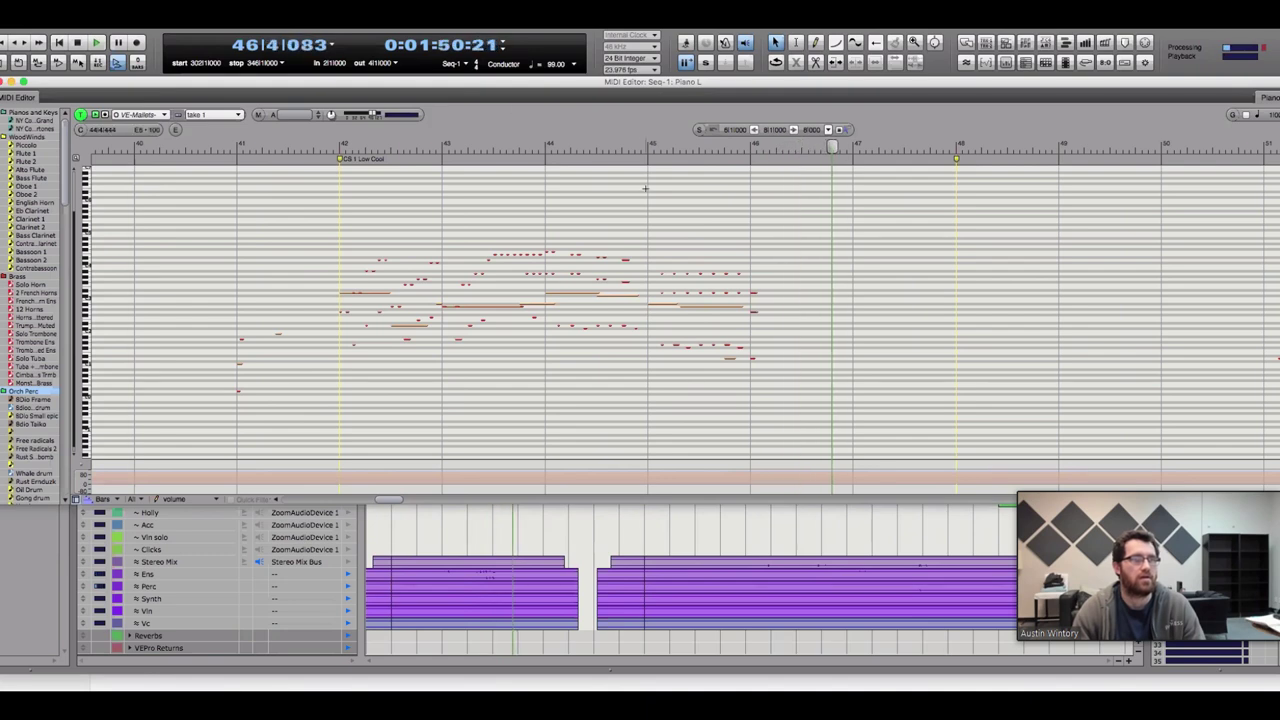
Stop playback and compare the CS 1 Low Cool notes with the CS 1 Low passages and the start of CS3 1 High
key(space)
drag(346, 188, 872, 238)
scroll(958, 499, right, 10)
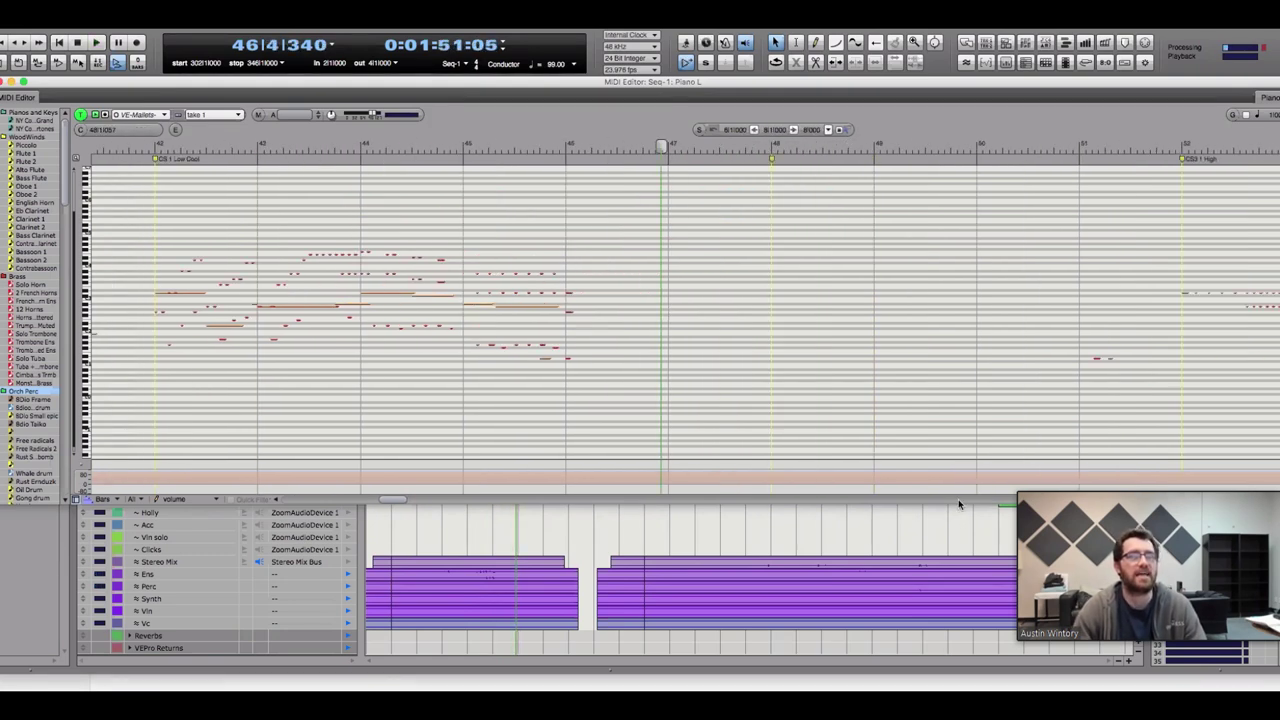
scroll(958, 499, left, 15)
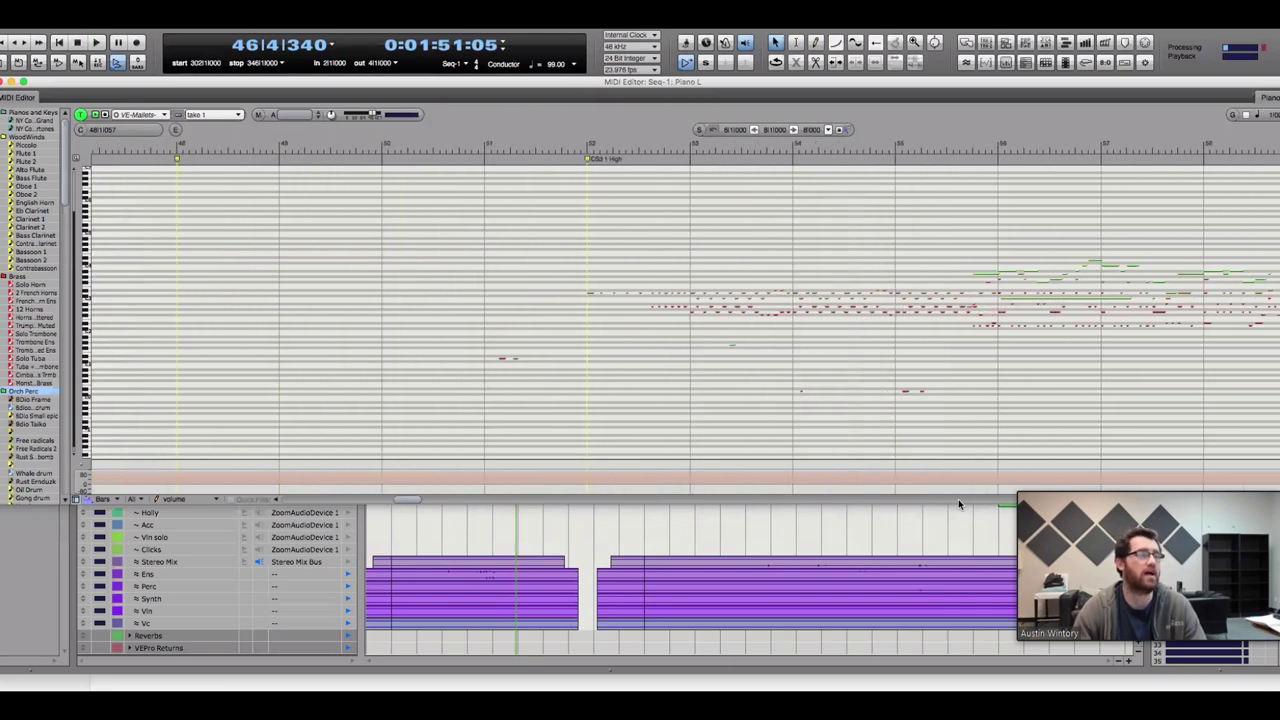
scroll(961, 500, left, 20)
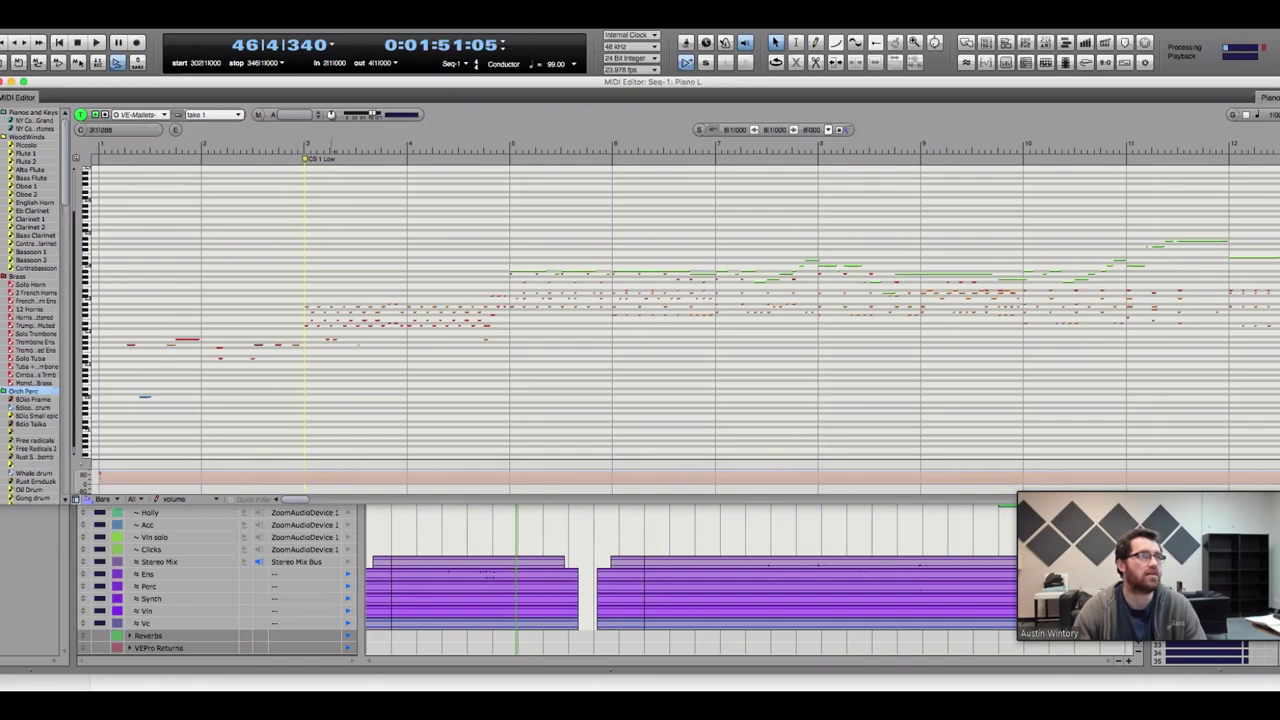
scroll(542, 505, right, 20)
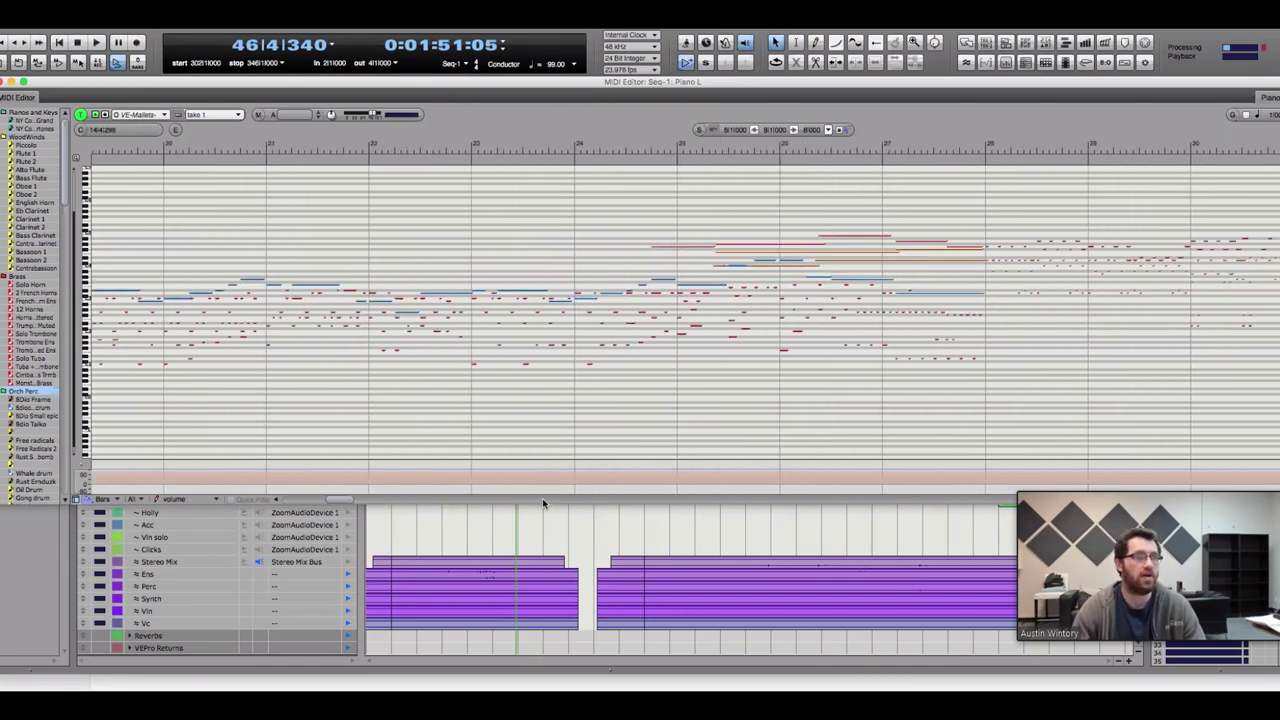
scroll(542, 500, right, 11)
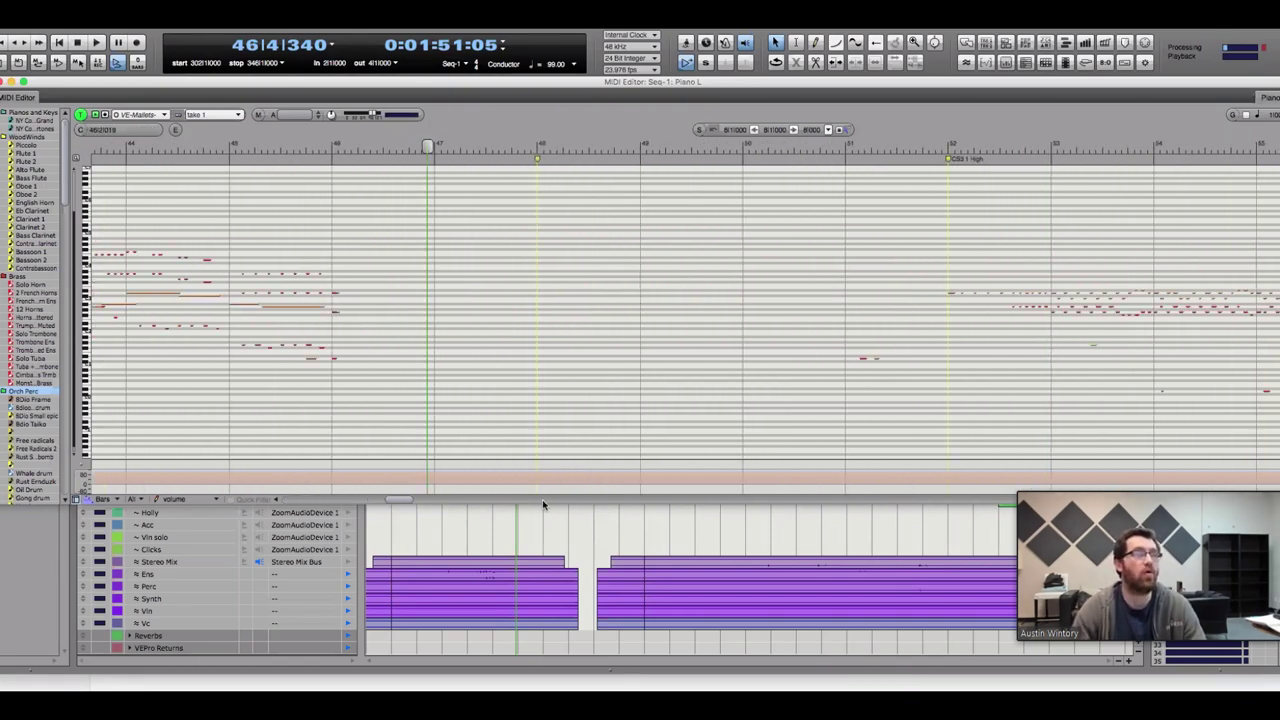
Play the CS3 1 High section from measure 51, and continue its second half from measure 71
click(316, 148)
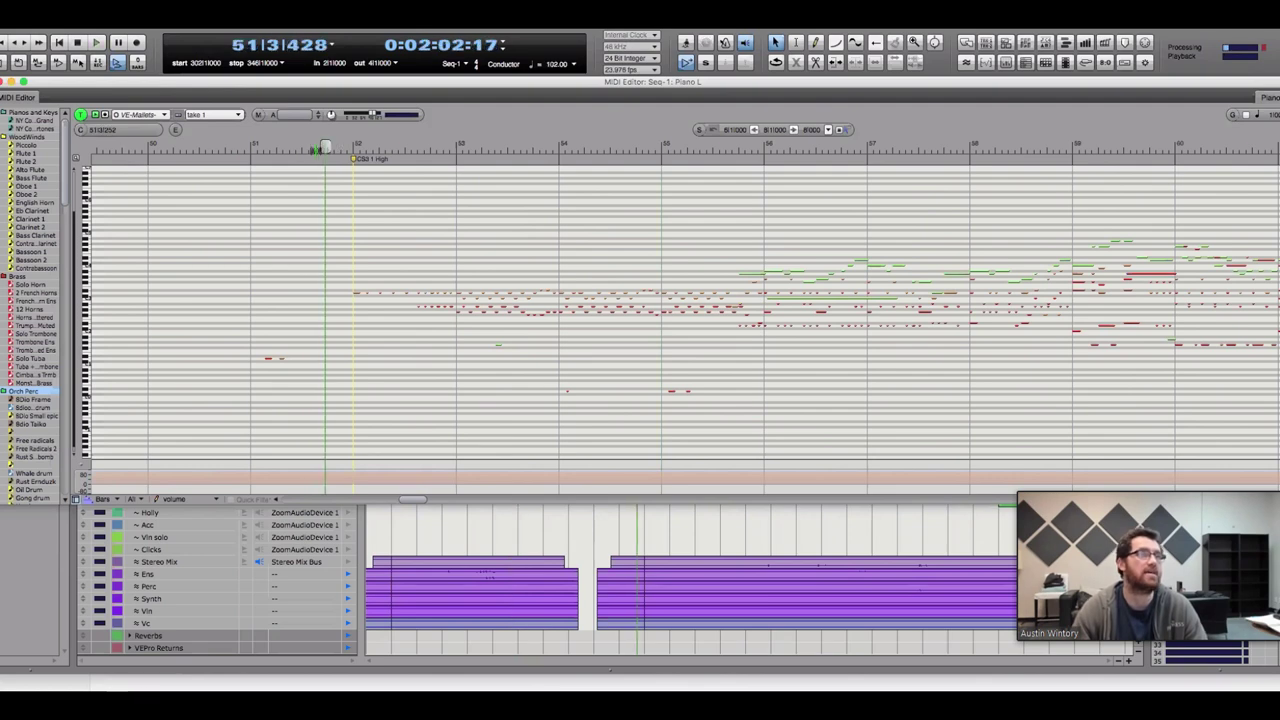
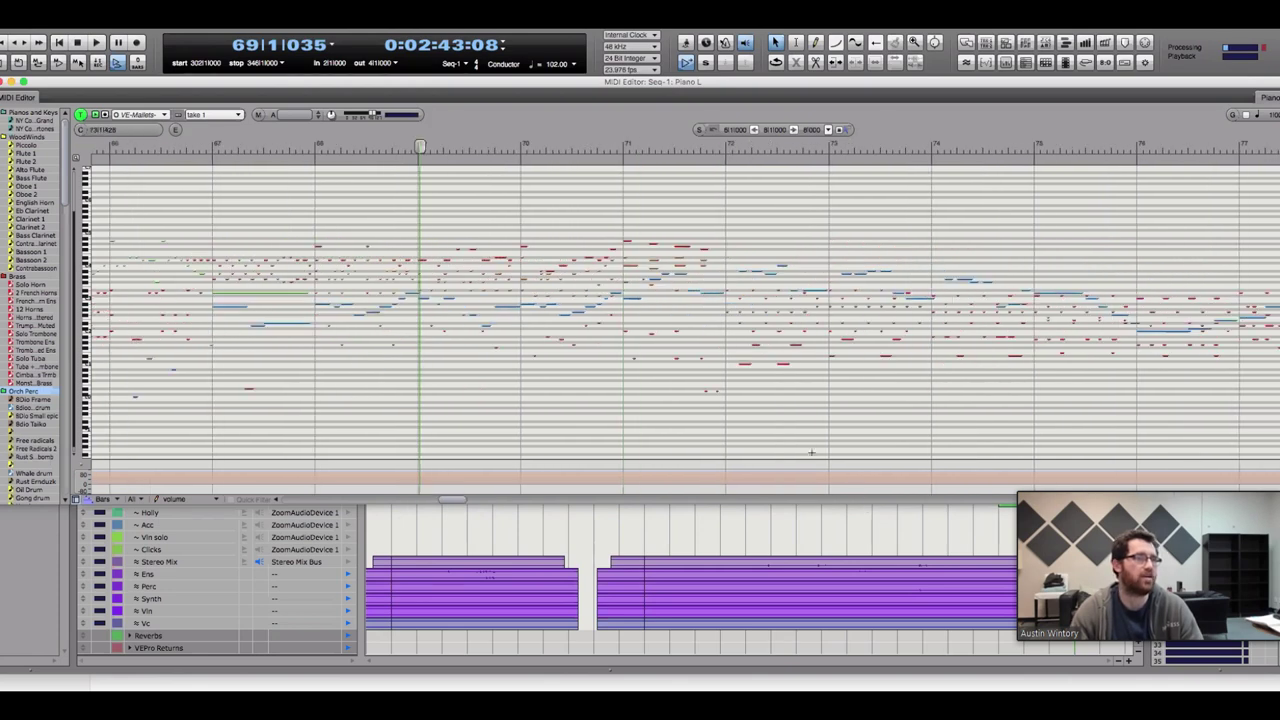
scroll(621, 500, right, 5)
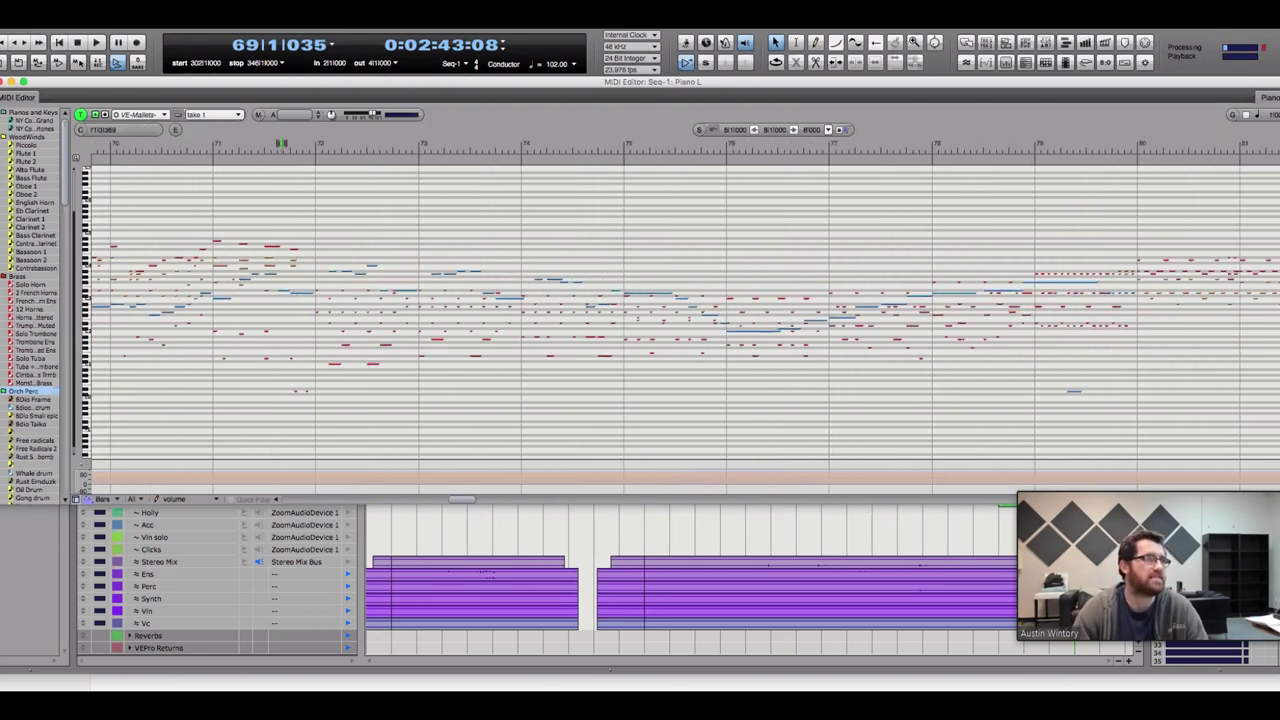
click(283, 145)
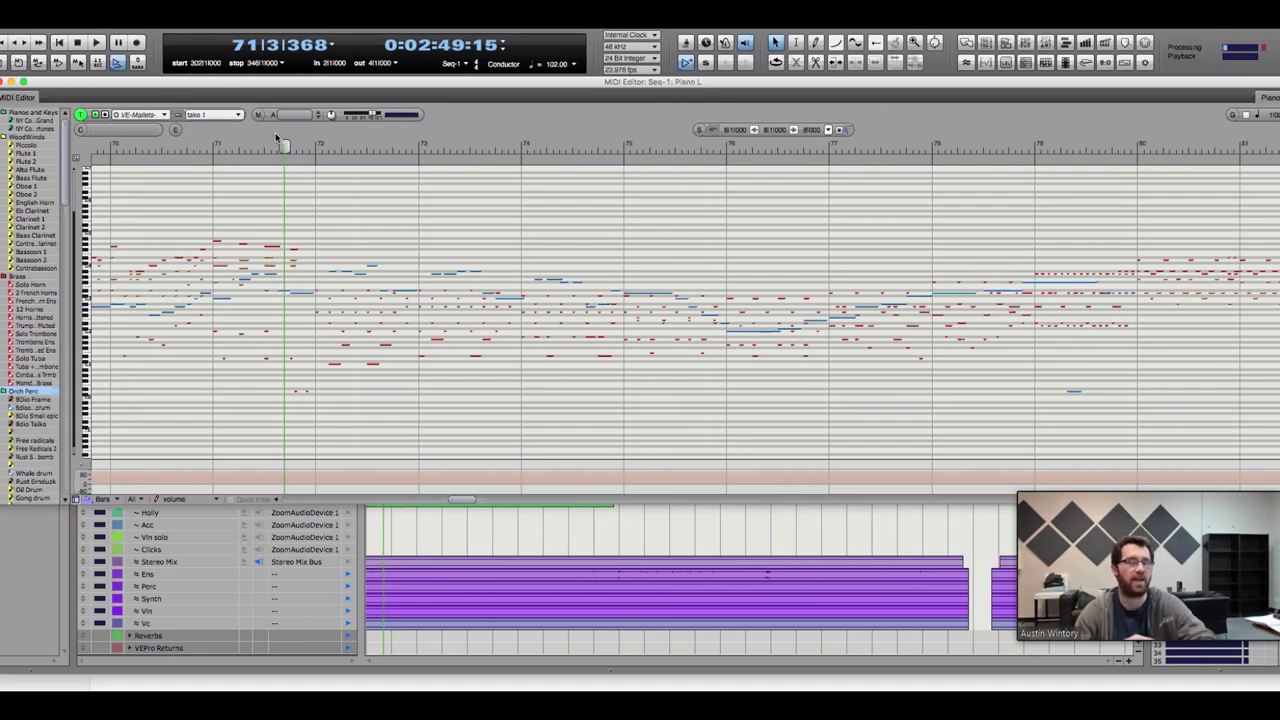
key(space)
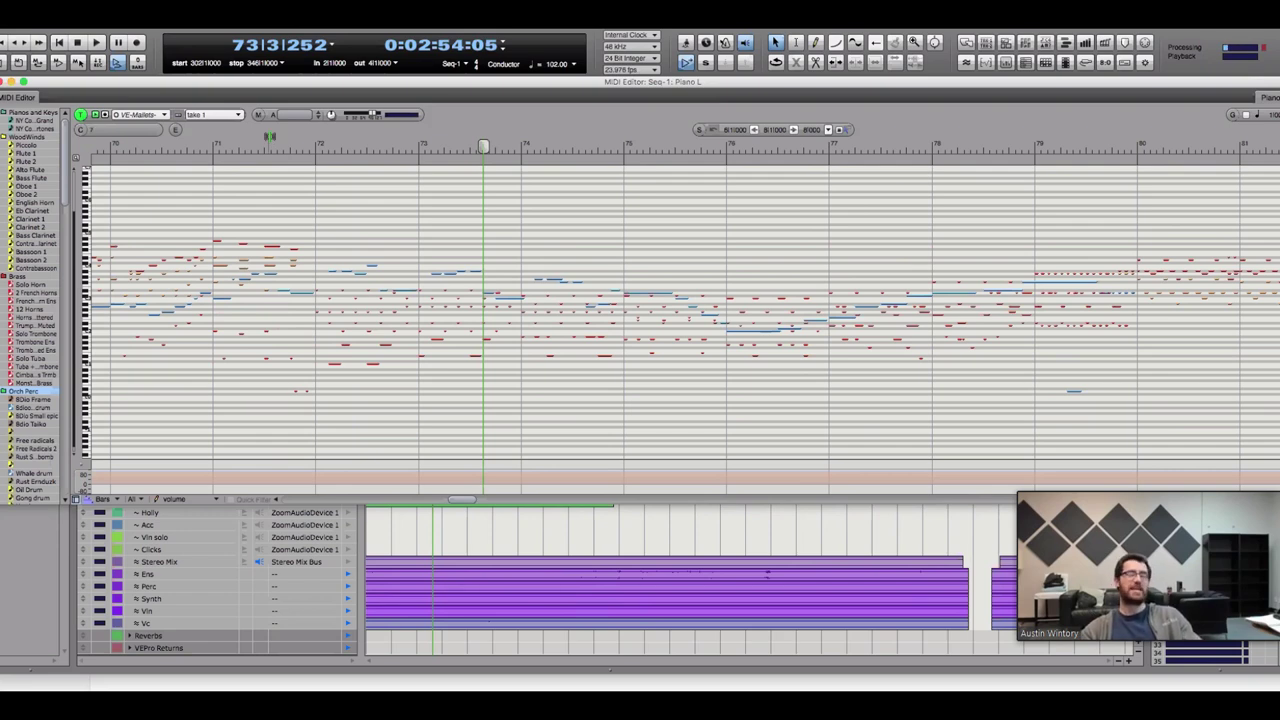
key(space)
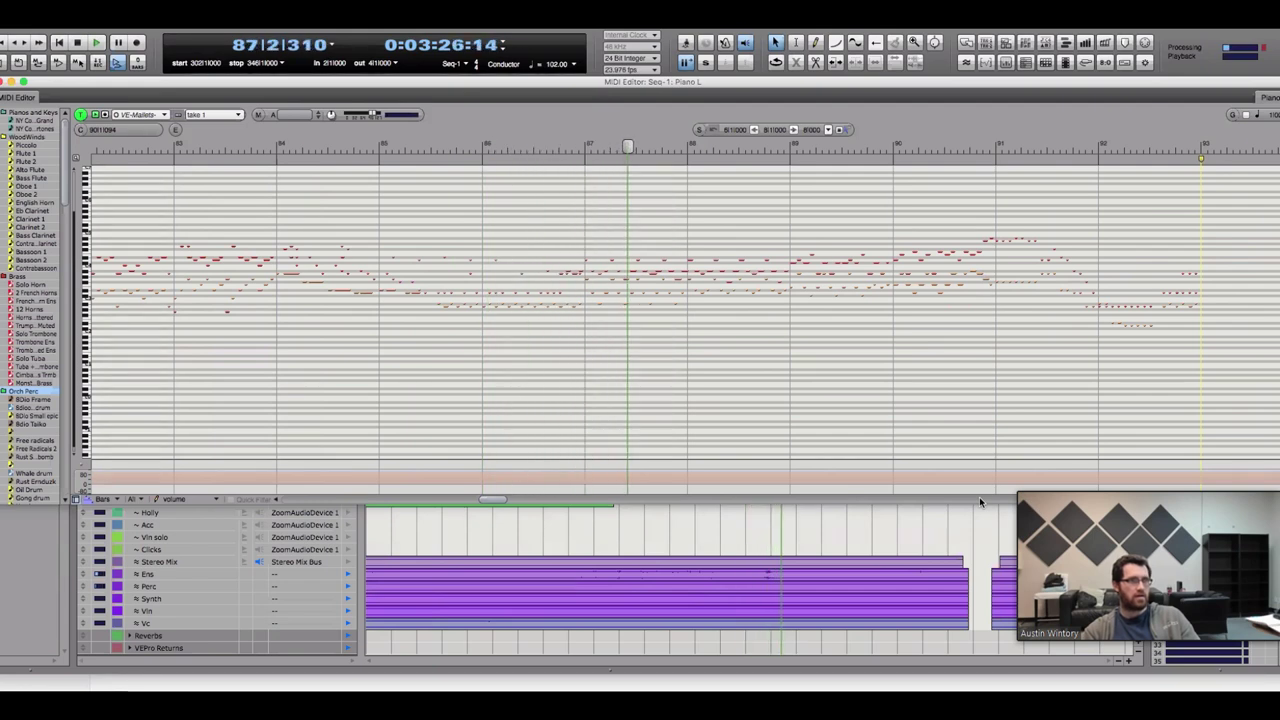
Play into the CS3 2 Low section from just before measure 106 and follow its MIDI notes through measure 118
scroll(979, 496, right, 10)
scroll(979, 503, right, 5)
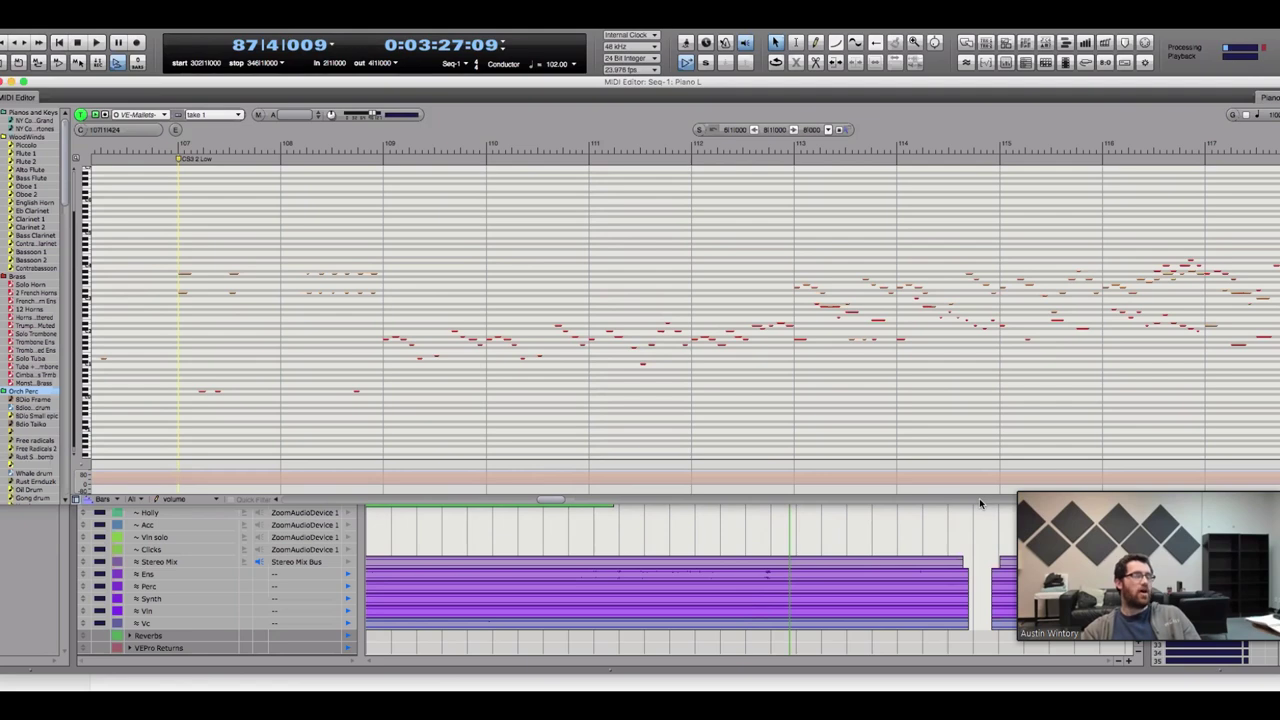
scroll(979, 498, left, 5)
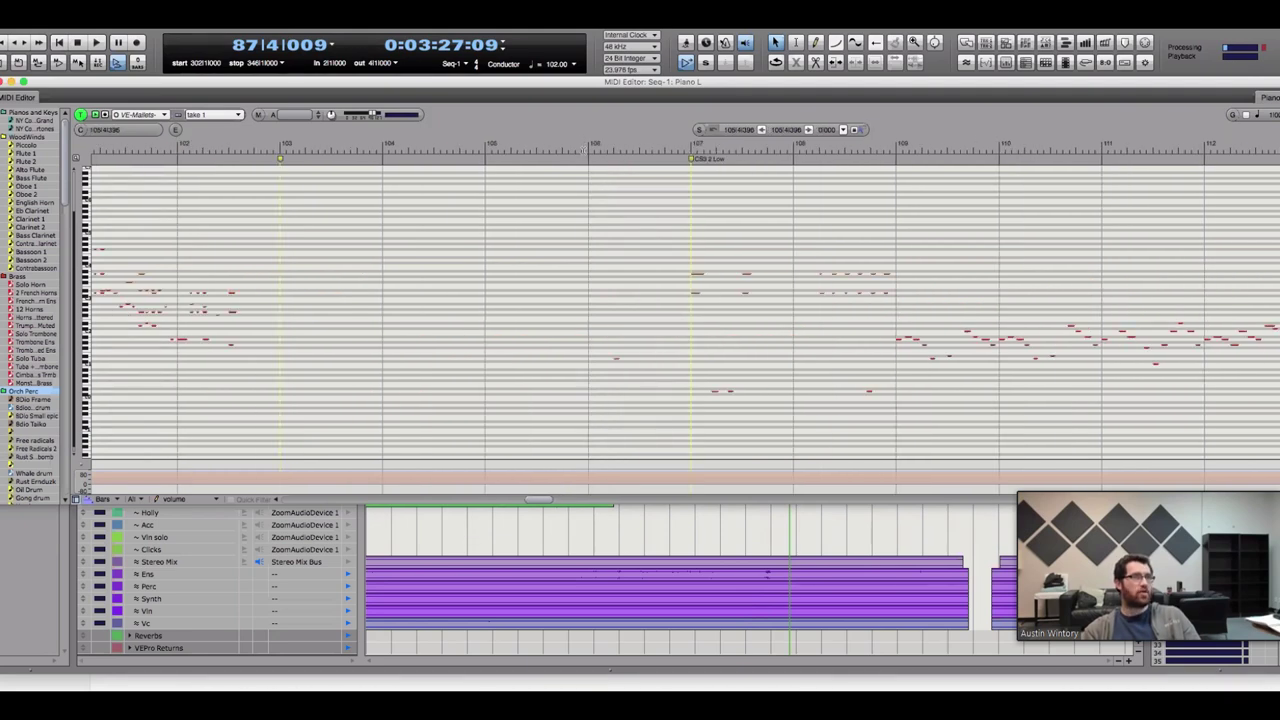
click(583, 148)
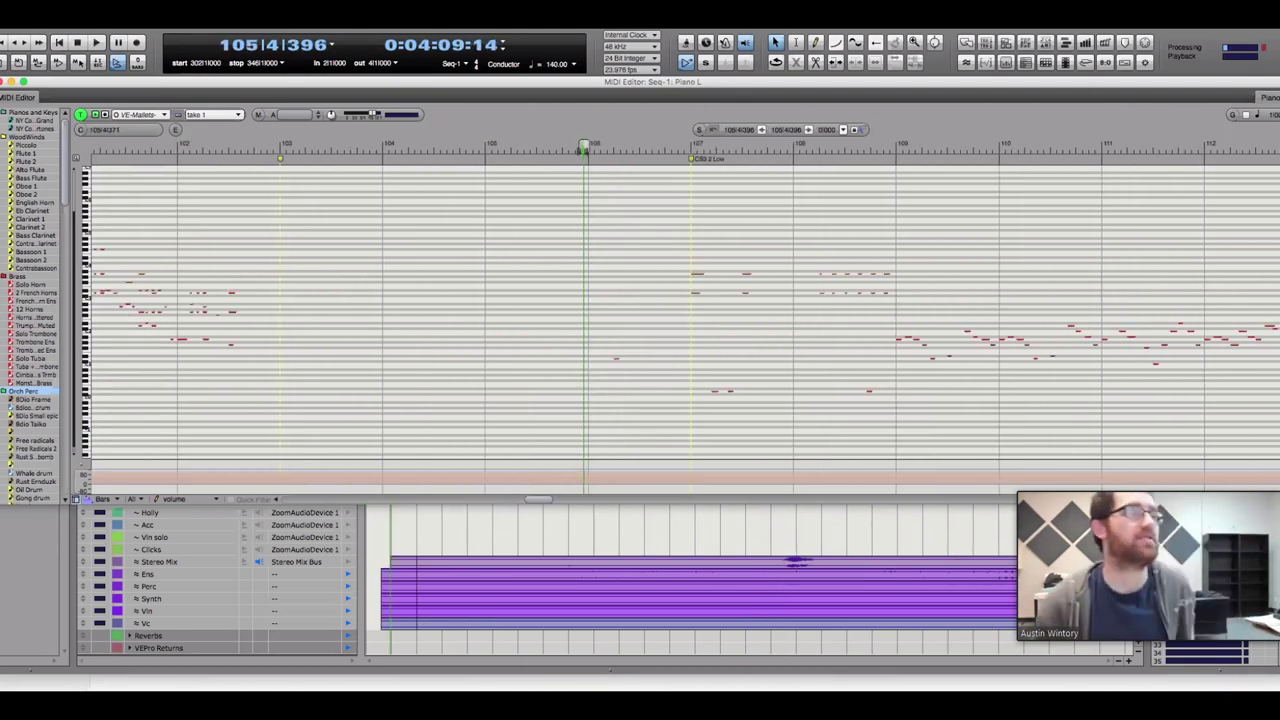
key(space)
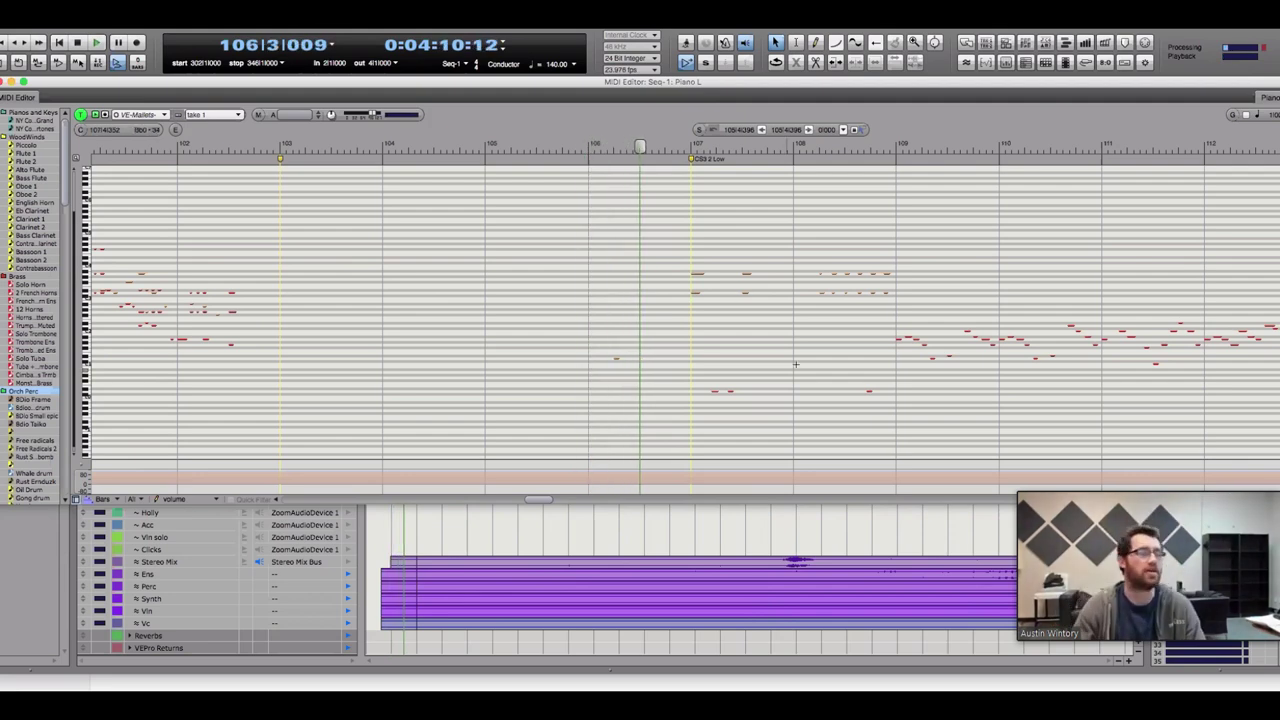
scroll(838, 507, right, 1)
scroll(840, 500, right, 4)
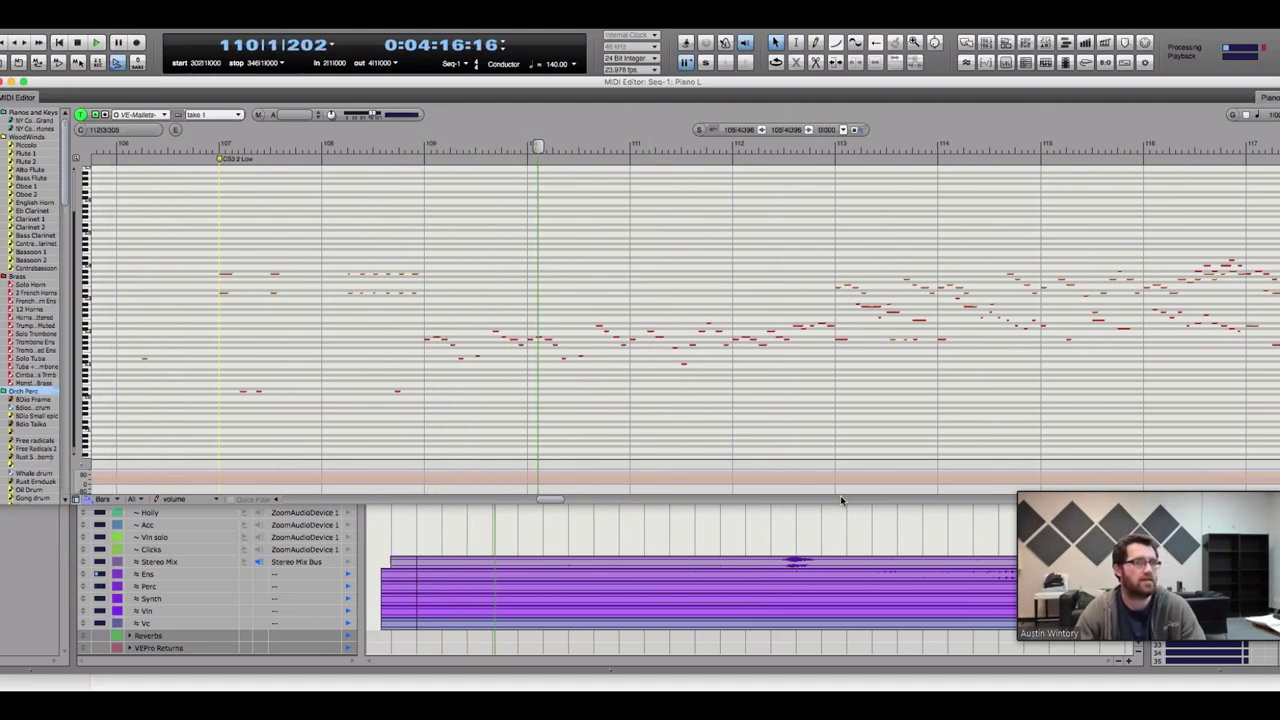
scroll(840, 495, right, 1)
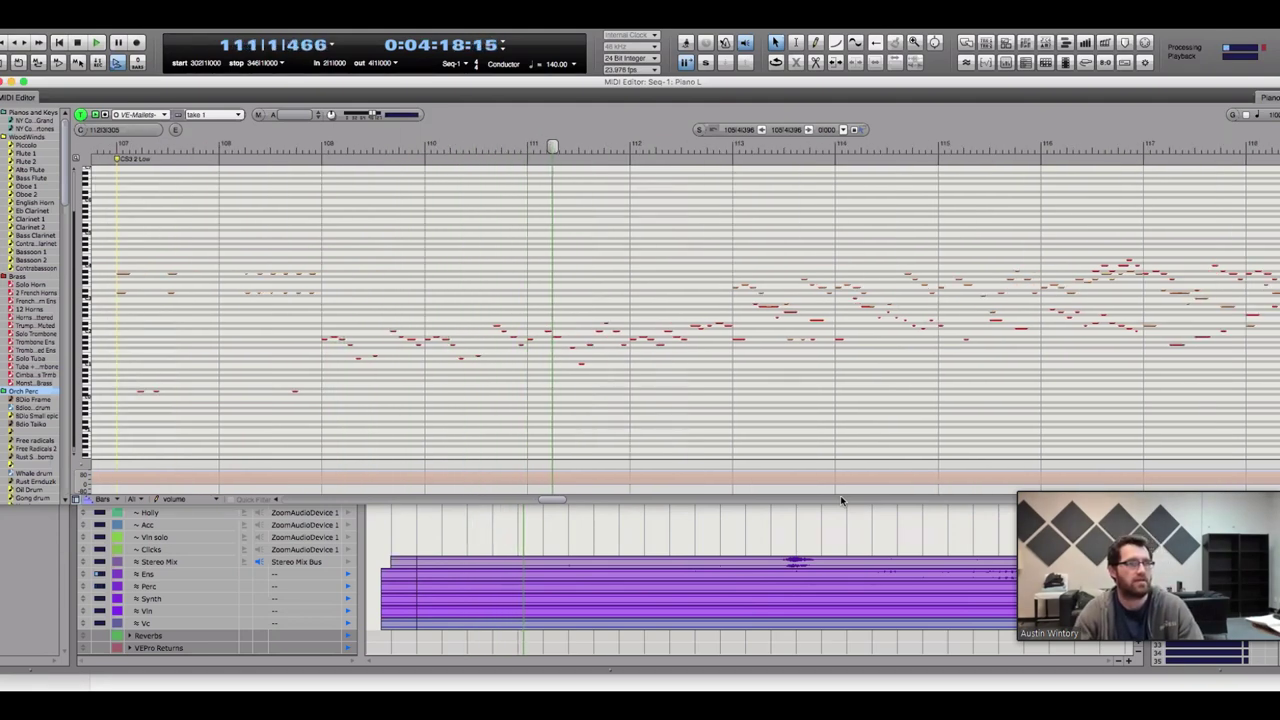
scroll(840, 495, right, 1)
scroll(840, 495, right, 2)
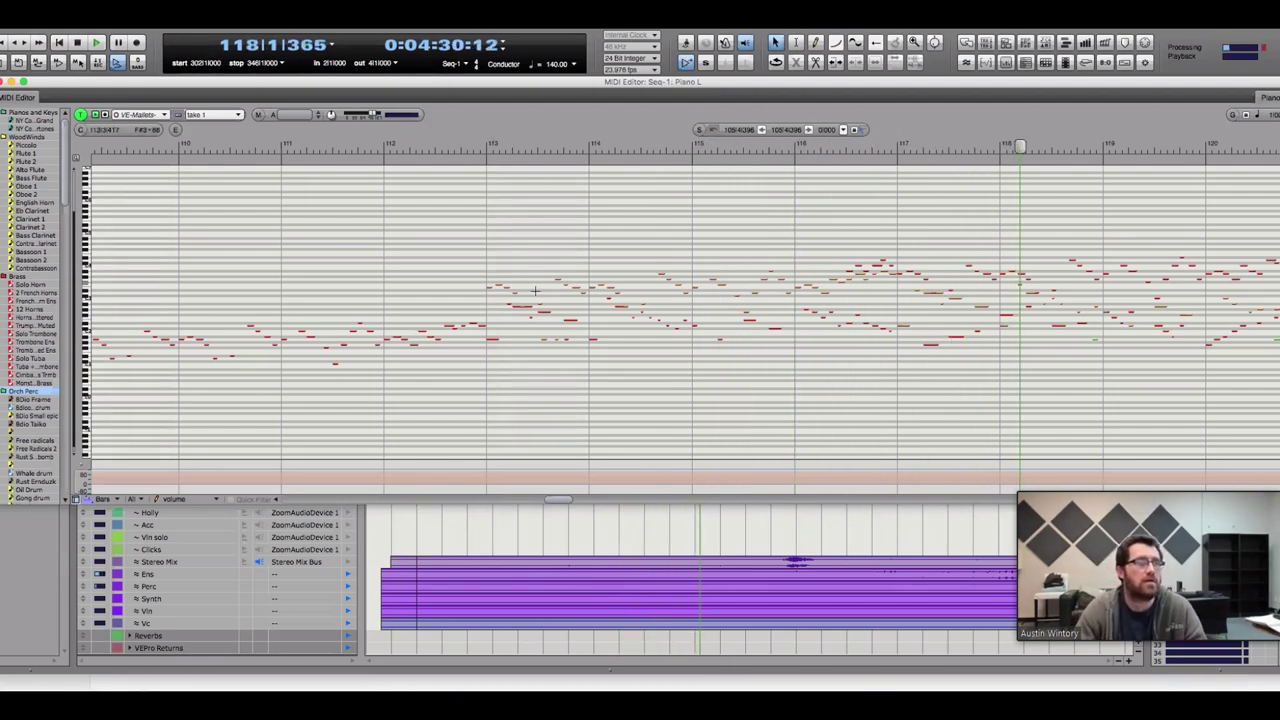
Switch to the Combat Set 3 score PDF in Preview, keeping Digital Performer playing behind it
key(super+Tab)
click(324, 359)
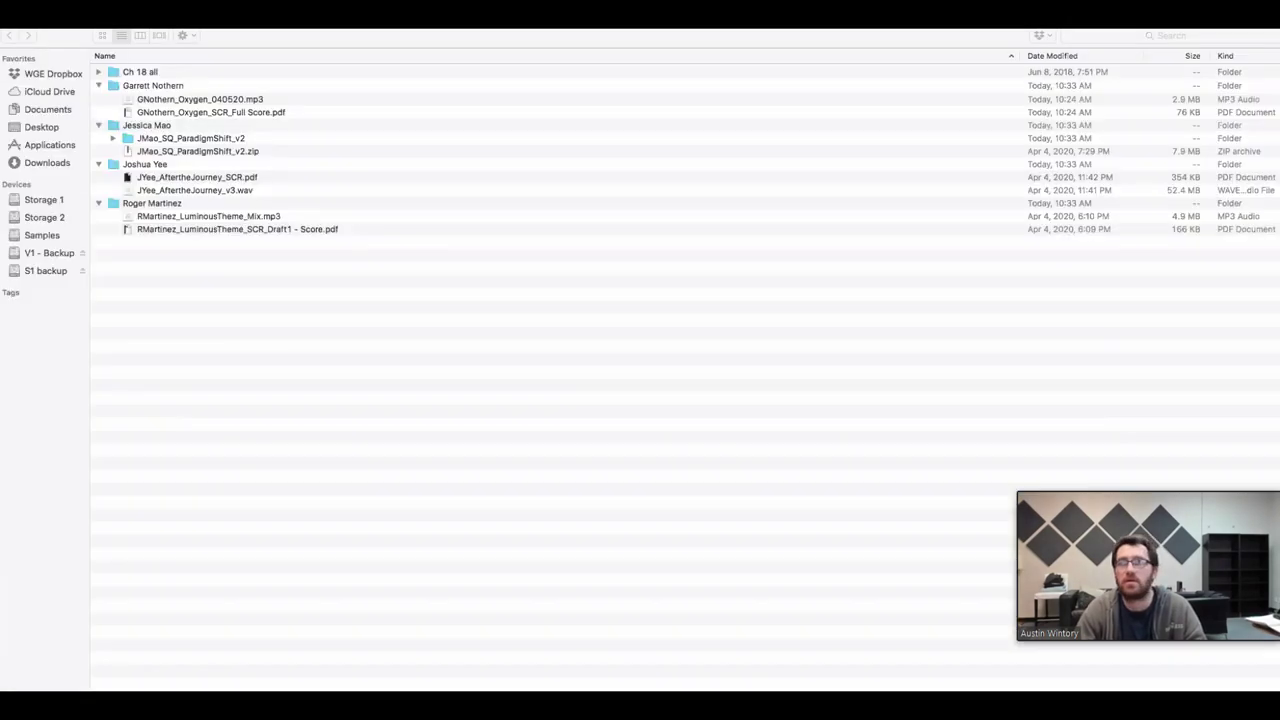
key(super+Tab)
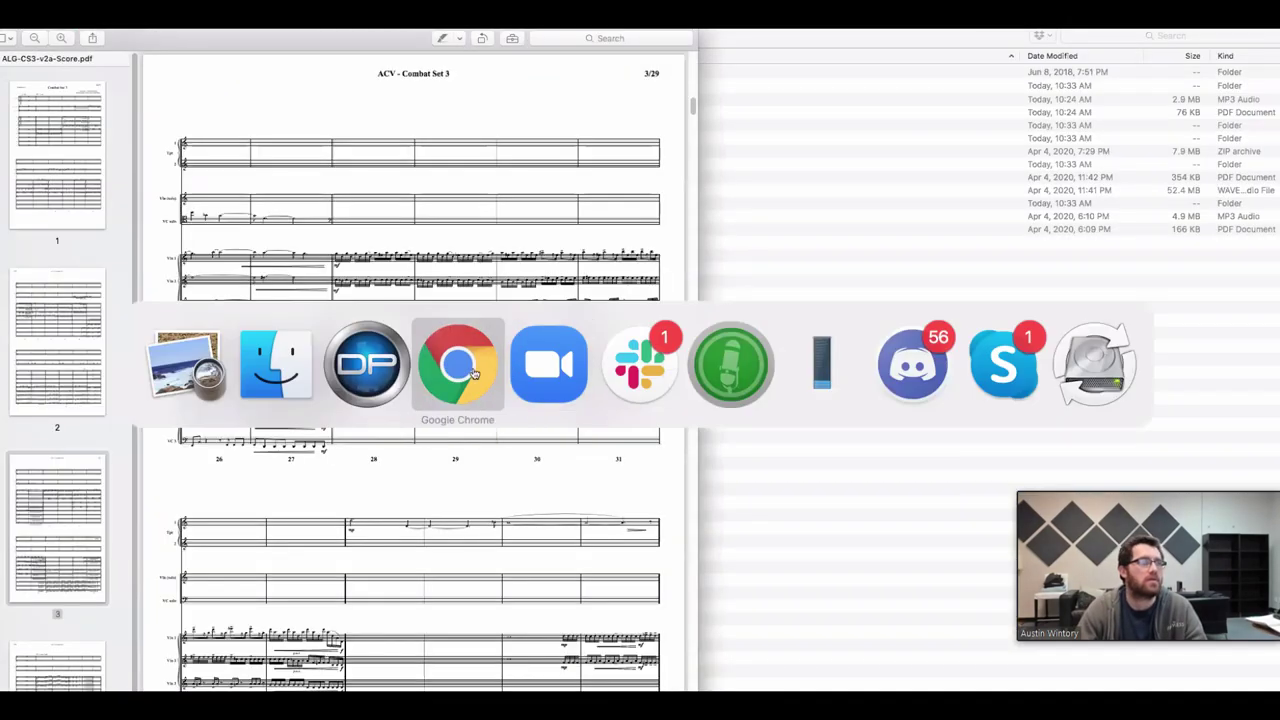
click(363, 360)
key(super+Tab)
click(300, 368)
Find measures 121 to 132 on page 10 of the Combat Set 3 score and enlarge the pages for reading
scroll(413, 370, down, 10)
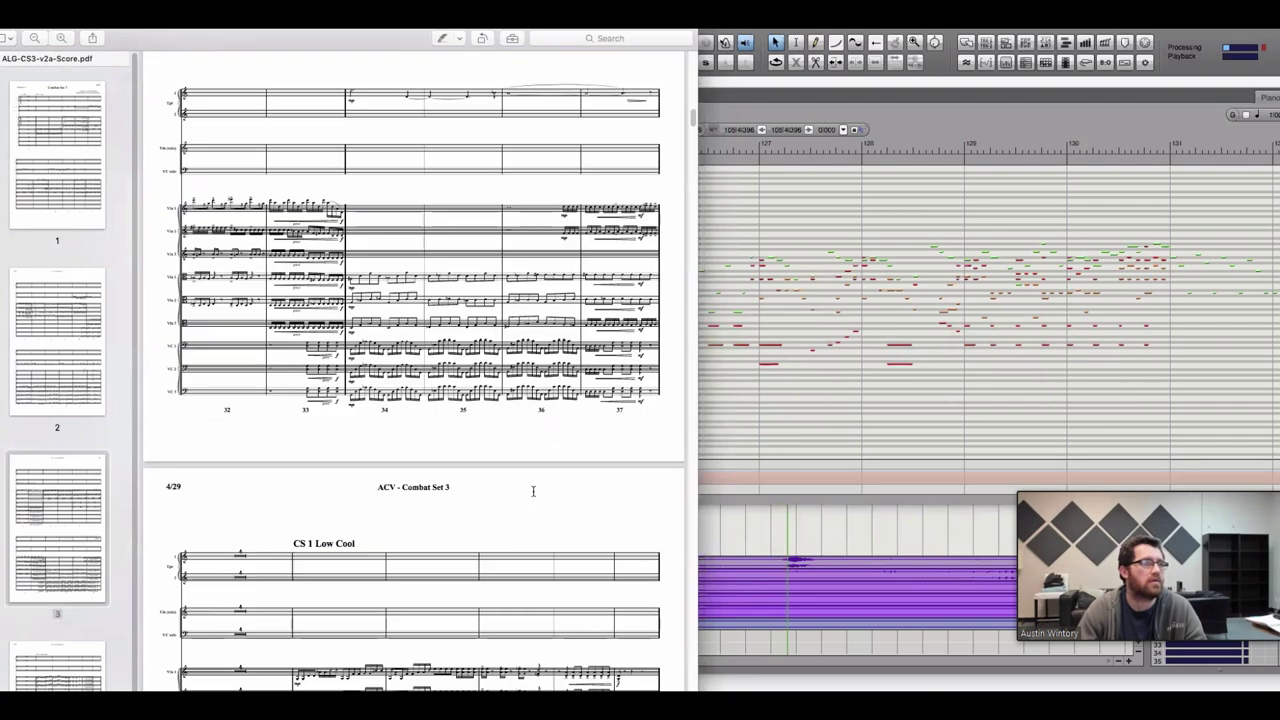
scroll(515, 498, down, 15)
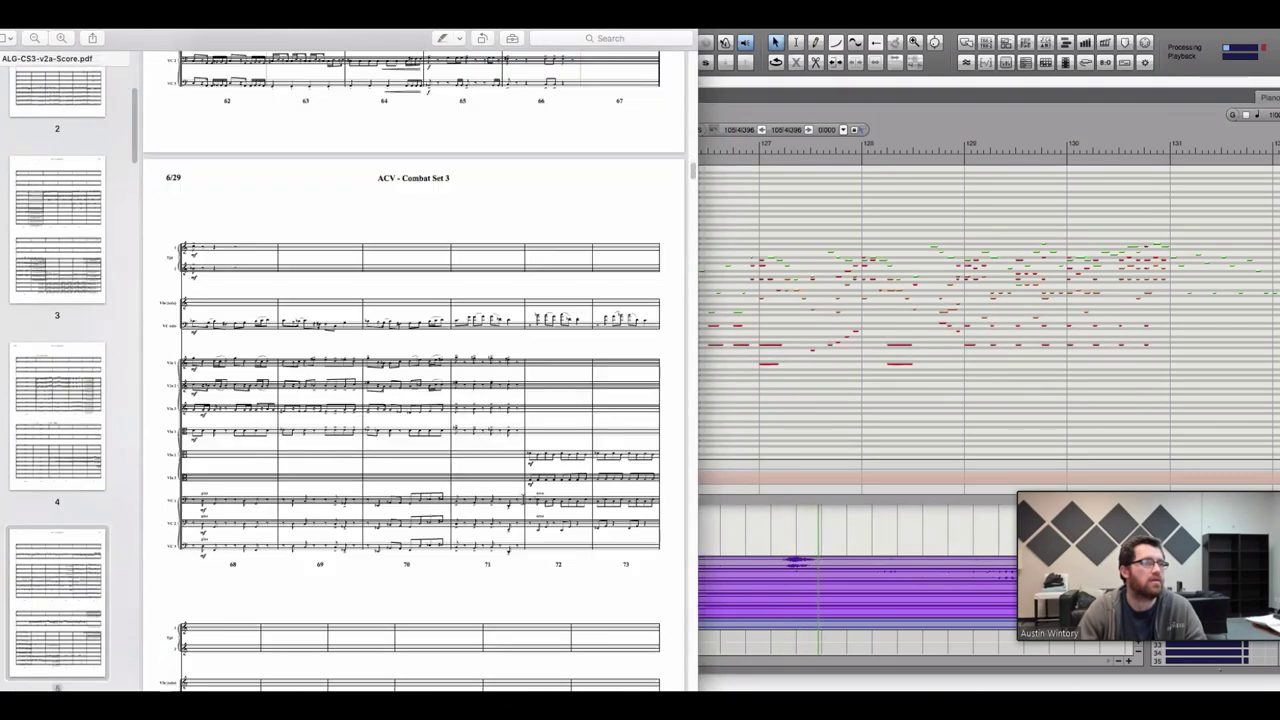
scroll(515, 498, down, 15)
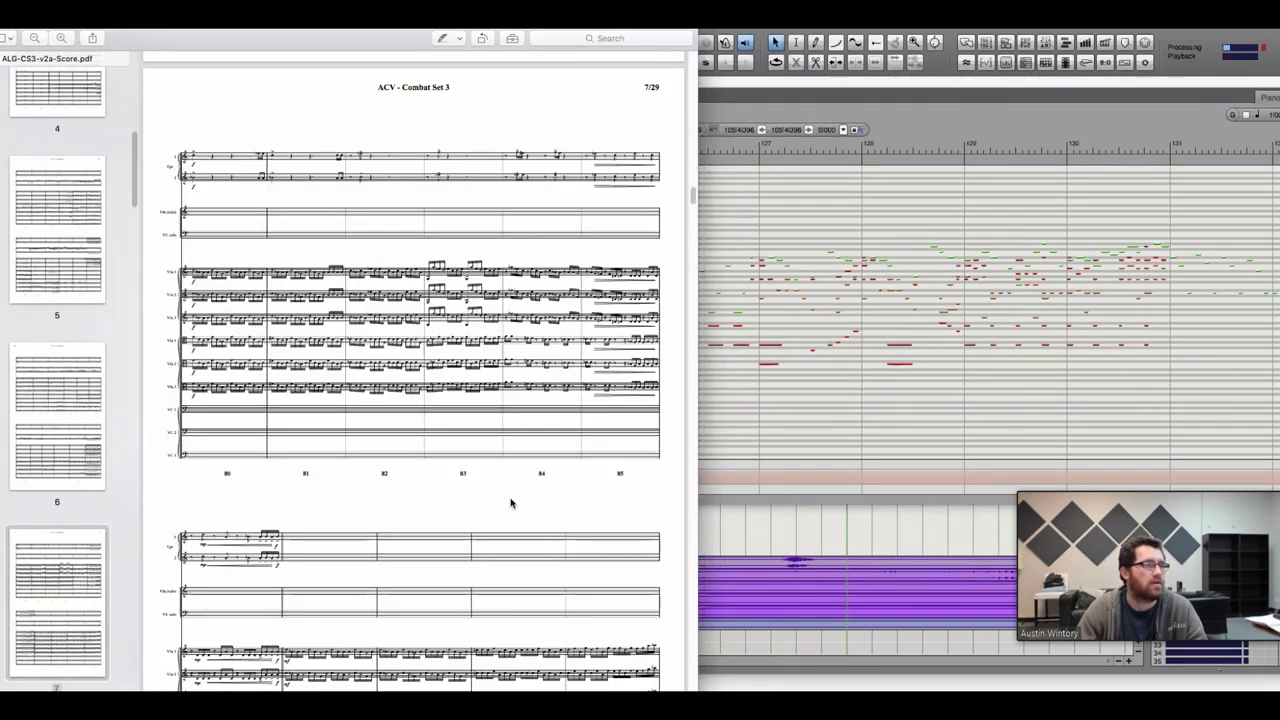
scroll(509, 502, down, 15)
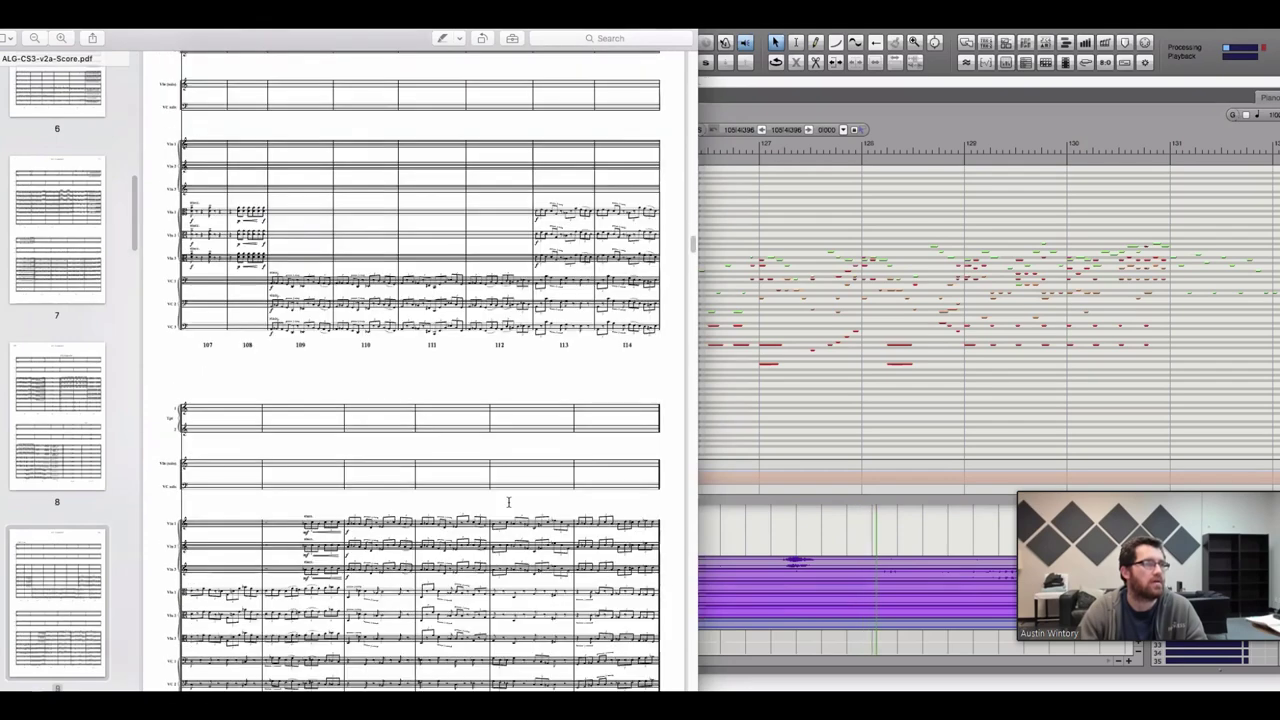
scroll(413, 370, down, 5)
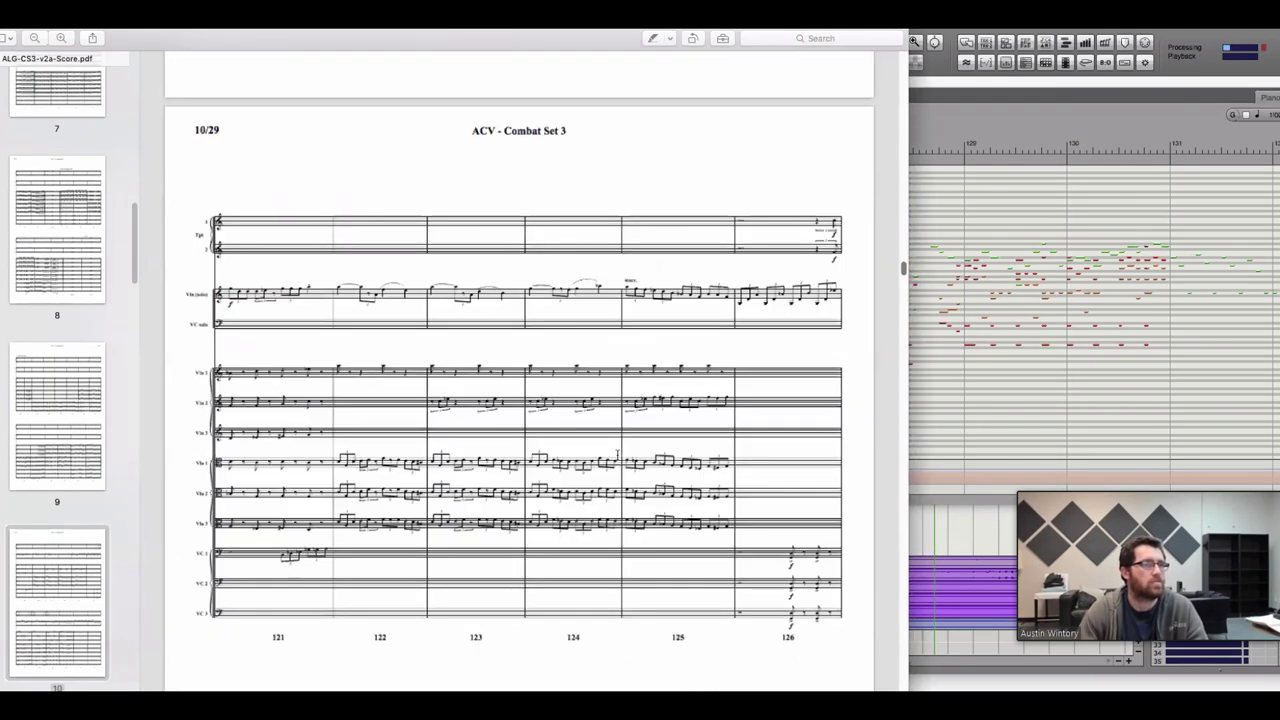
scroll(520, 370, down, 10)
click(61, 40)
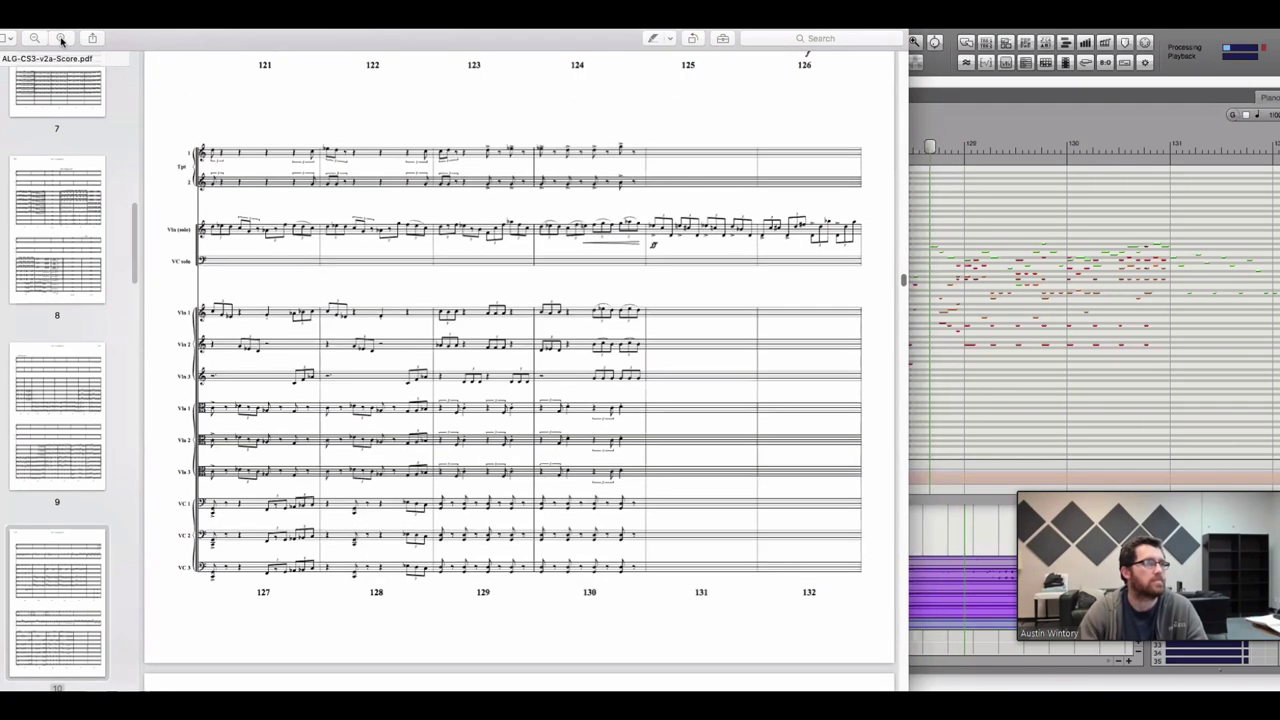
scroll(766, 489, down, 2)
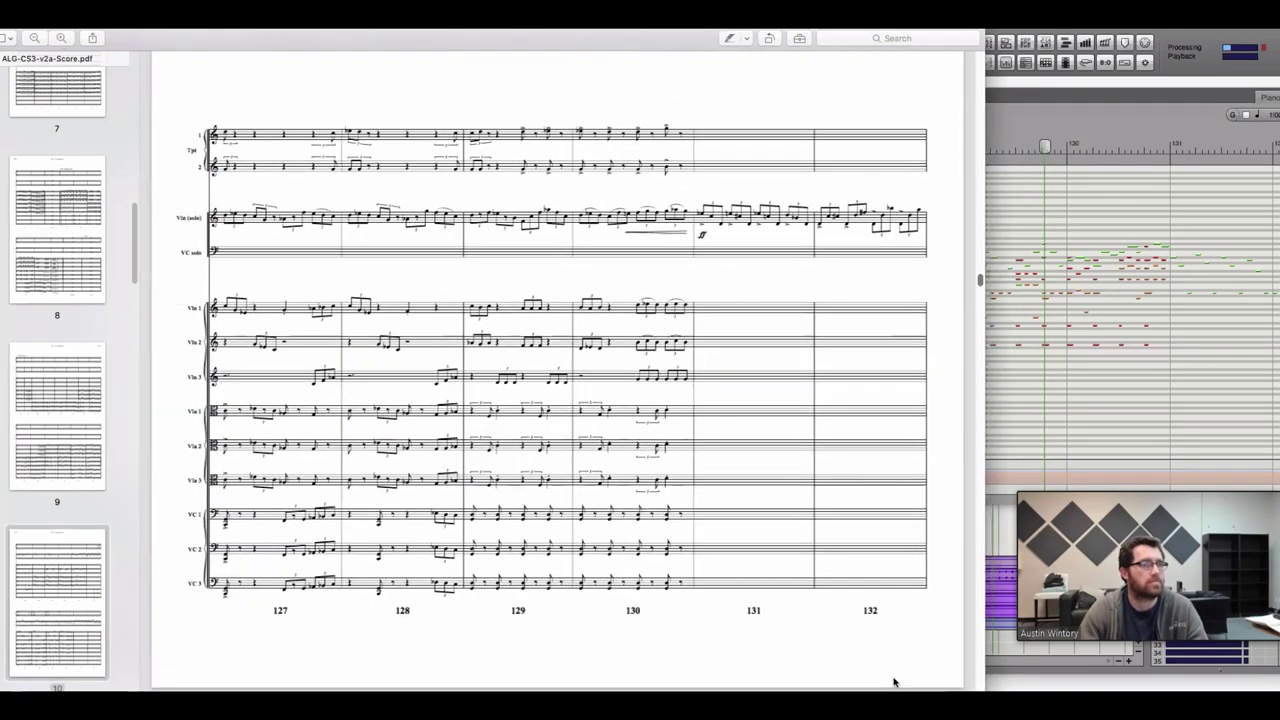
scroll(804, 272, up, 3)
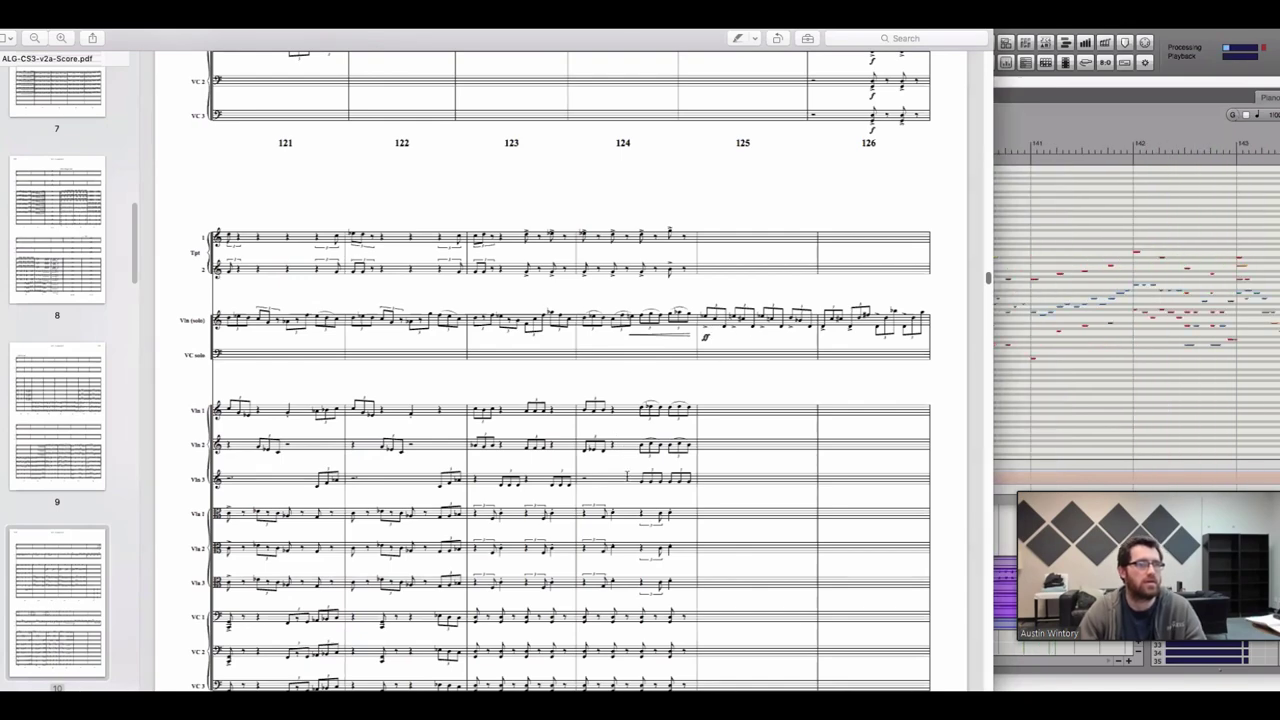
Follow the score during playback from measure 133 through measure 158, up to the CS3 2 Low Cool heading
scroll(628, 472, down, 10)
scroll(623, 486, up, 2)
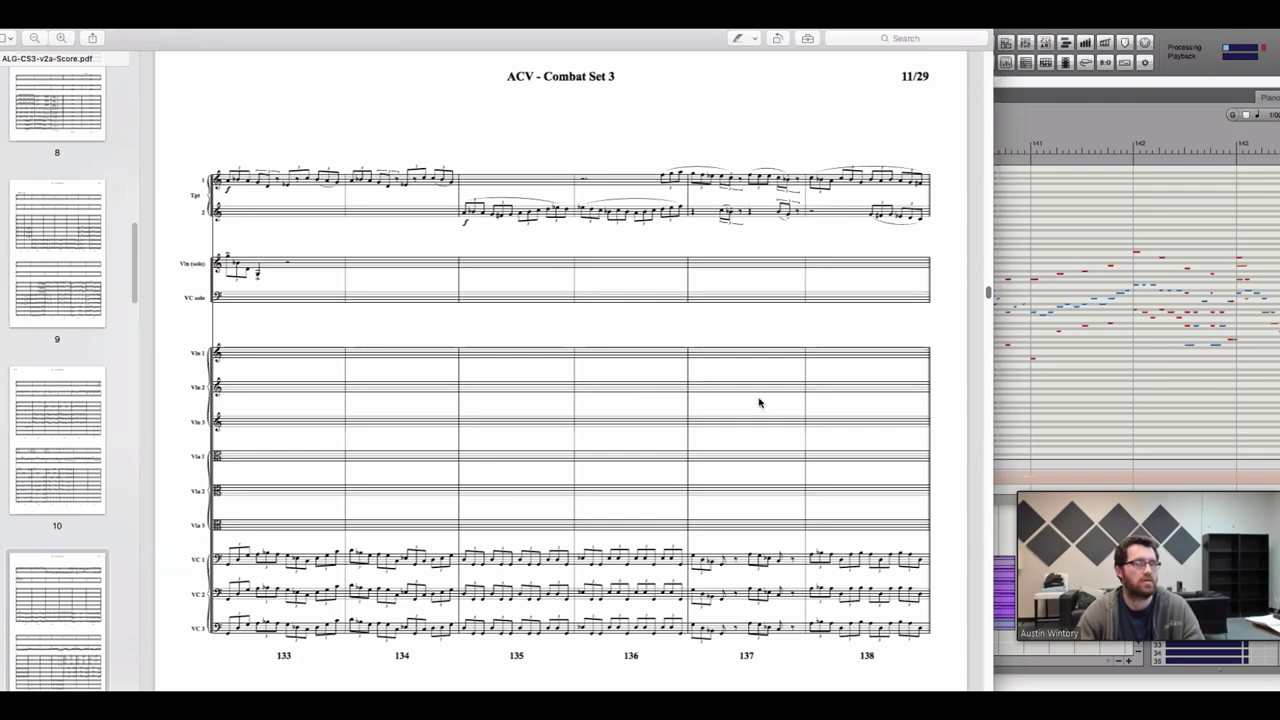
scroll(760, 414, down, 6)
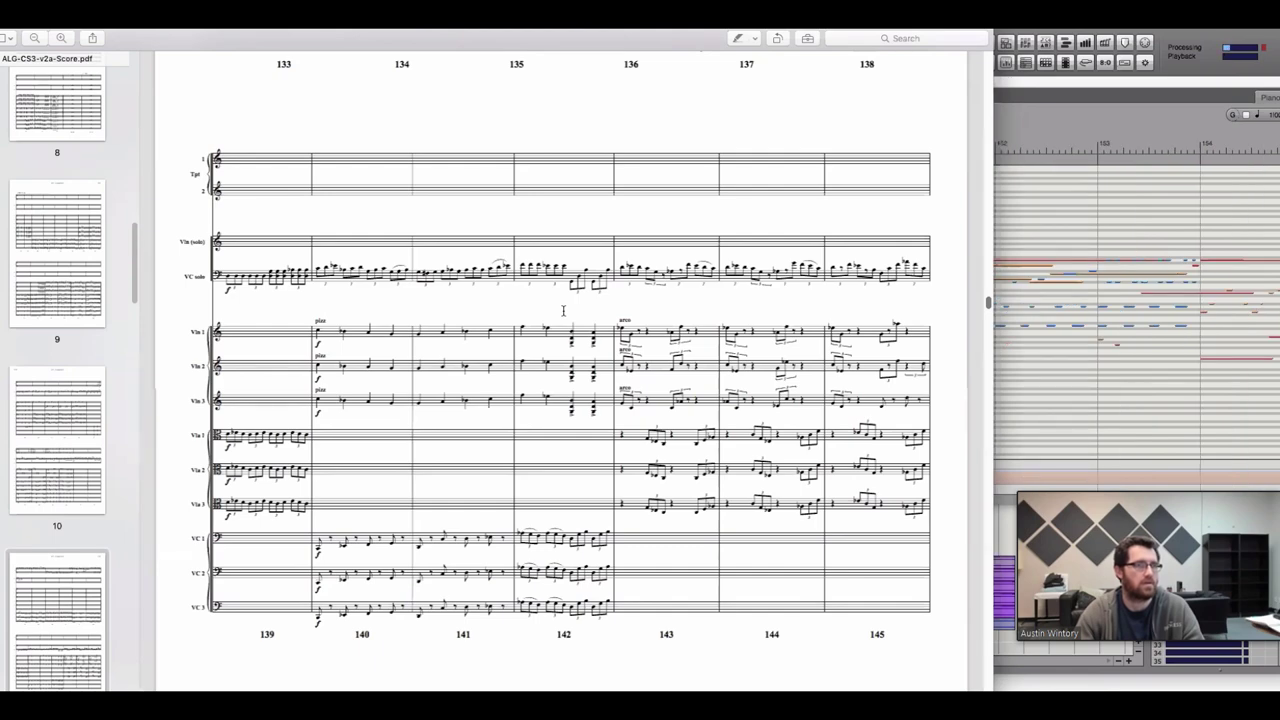
scroll(547, 355, down, 10)
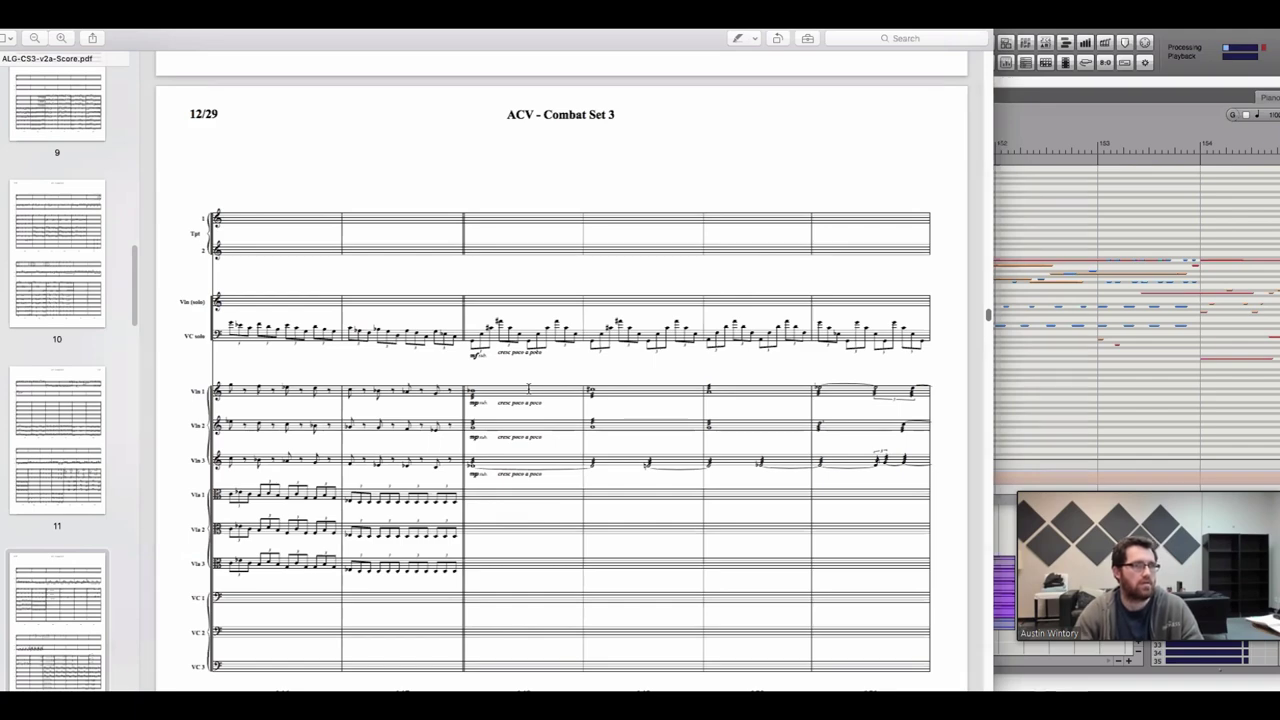
scroll(528, 388, down, 10)
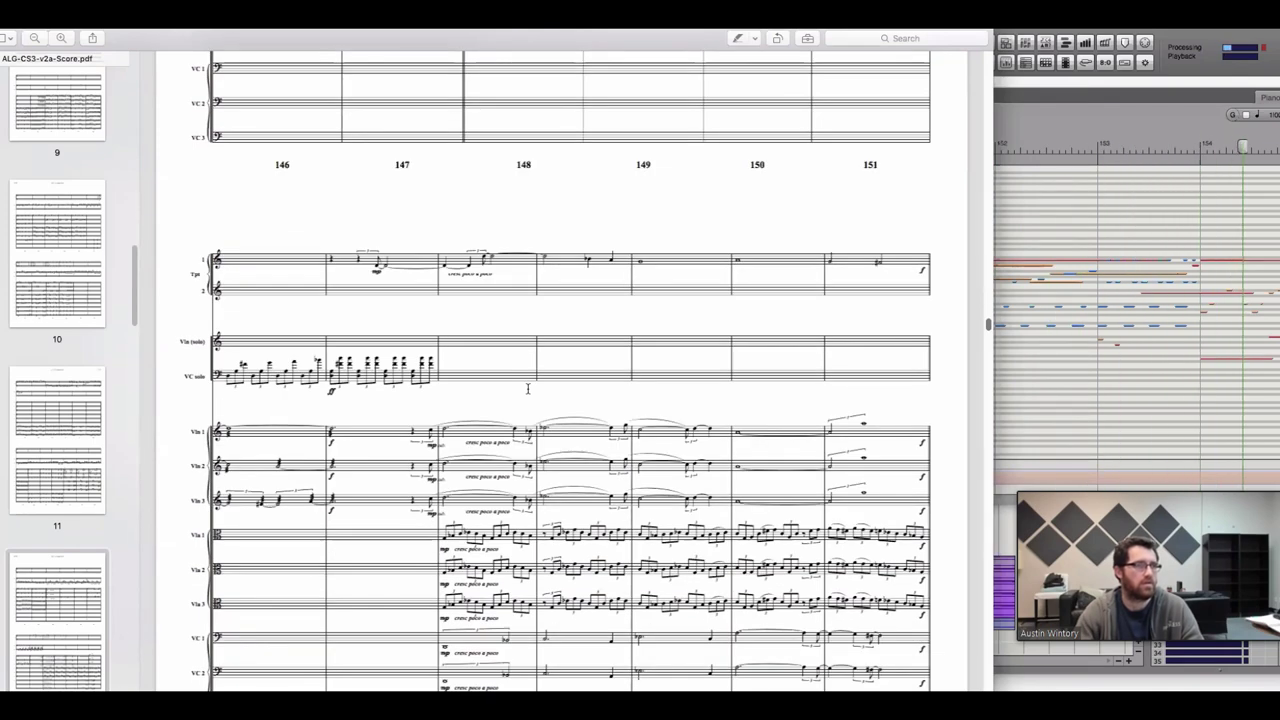
scroll(528, 388, down, 1)
scroll(528, 388, down, 1)
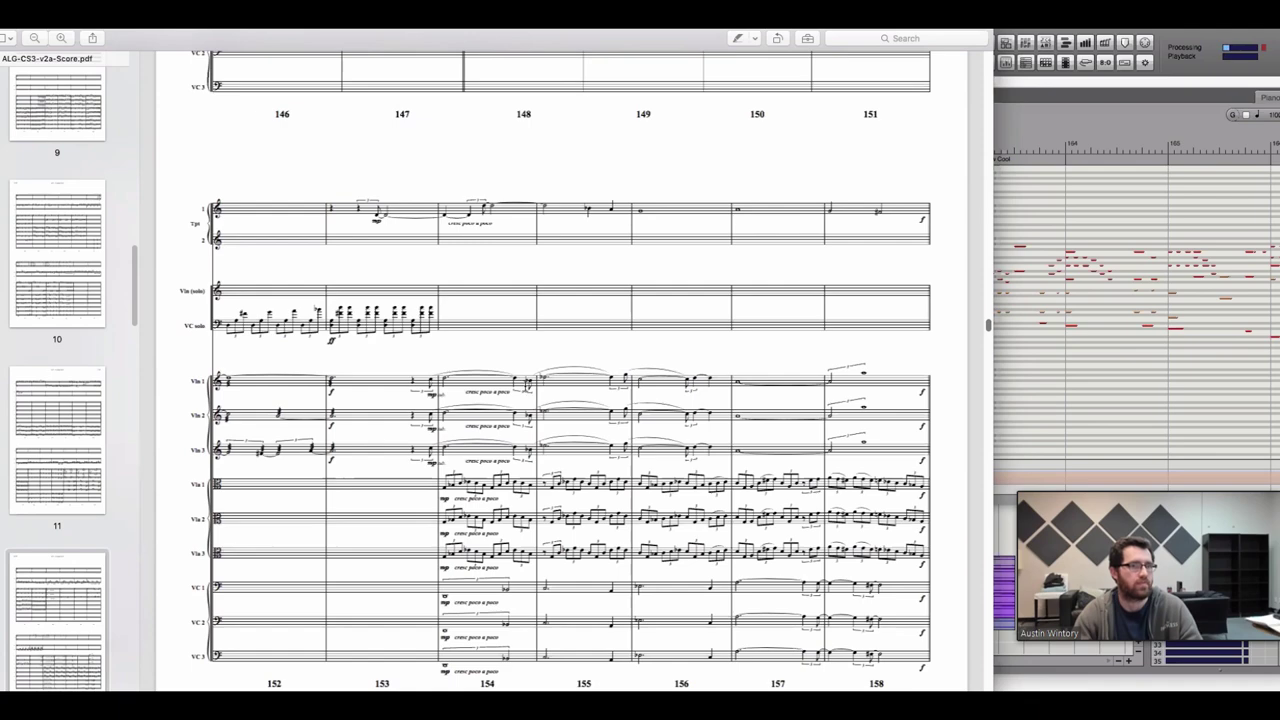
scroll(530, 387, down, 1)
scroll(578, 300, down, 10)
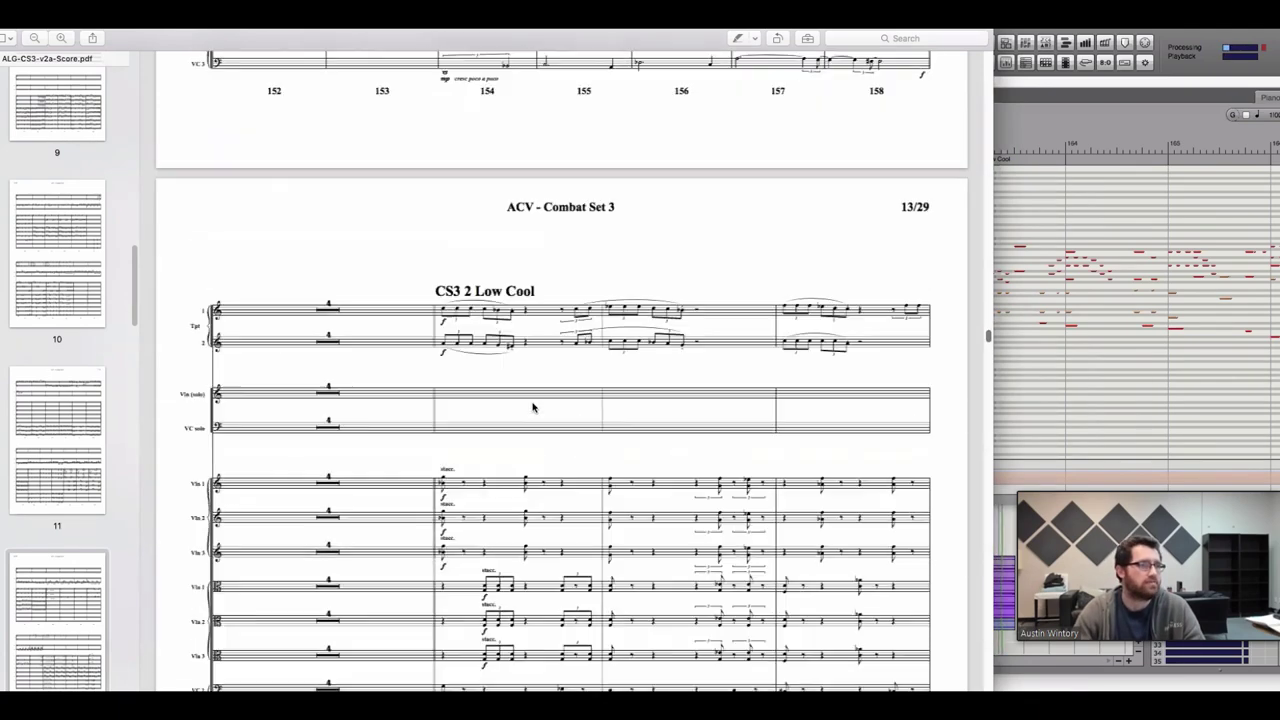
Return to the MIDI Editor in Digital Performer and move the playback position just before CS3 2 Low Cool at measure 163
key(super+Tab)
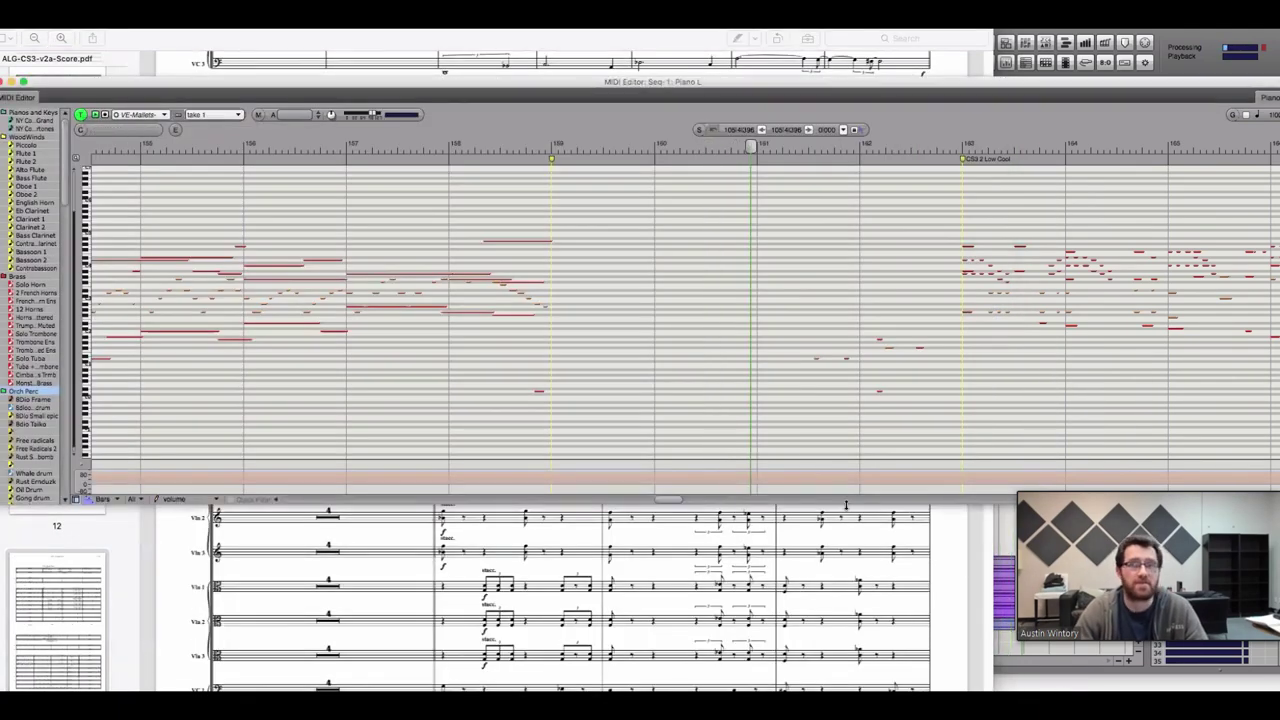
scroll(717, 240, right, 5)
click(586, 145)
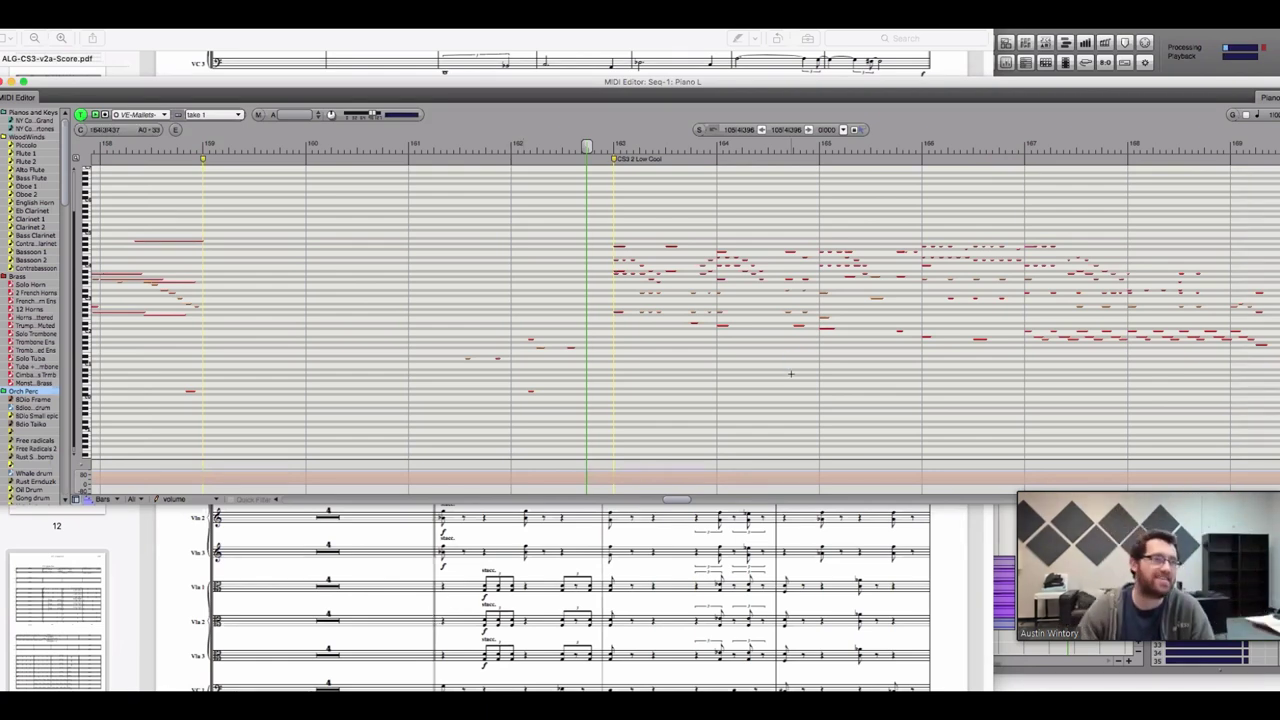
Skip past CS3 2 High Cool and play the CS3 3 Low section from measure 235, following its MIDI notes to measure 249
scroll(783, 503, right, 3)
scroll(783, 503, right, 20)
scroll(783, 503, right, 20)
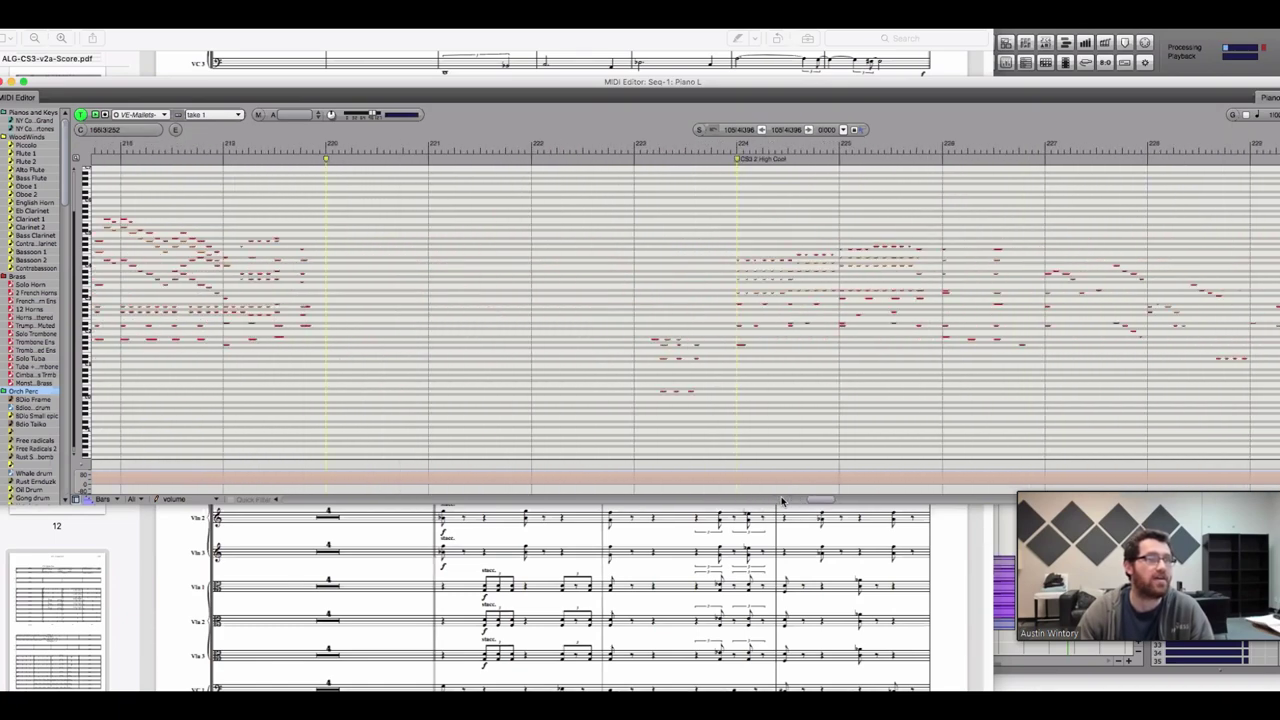
scroll(783, 501, right, 11)
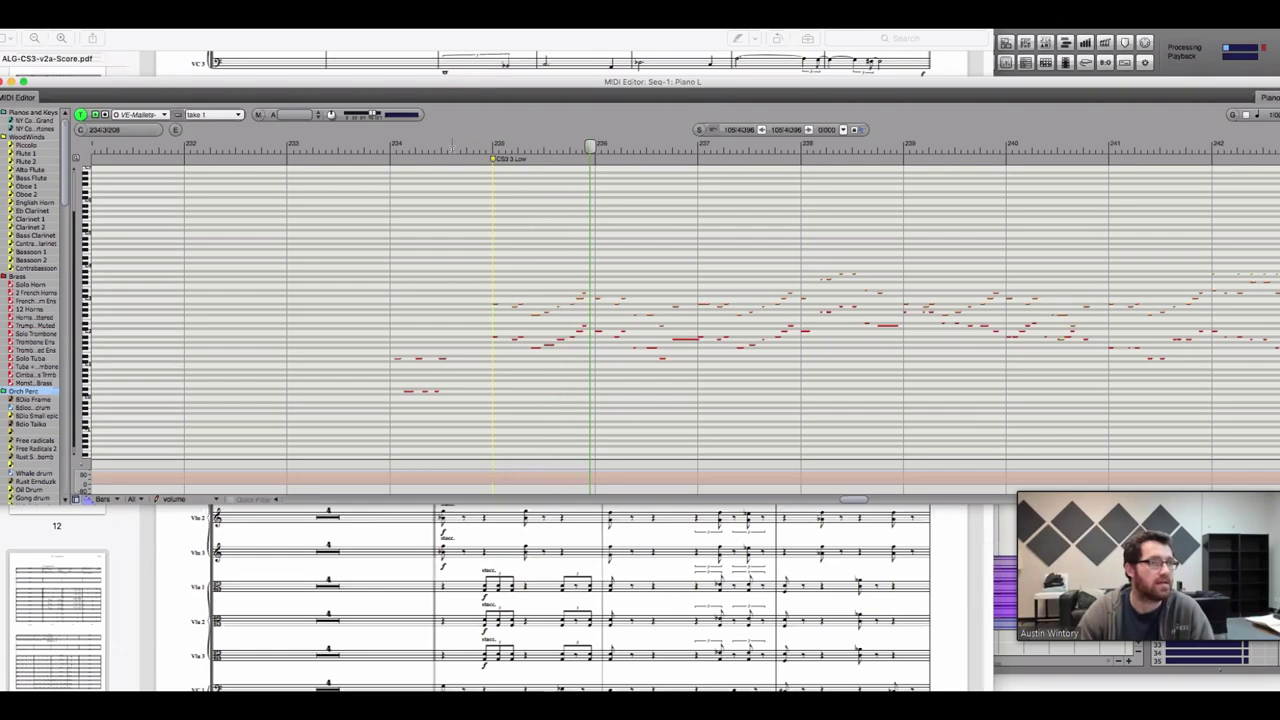
scroll(825, 505, right, 4)
scroll(825, 505, right, 2)
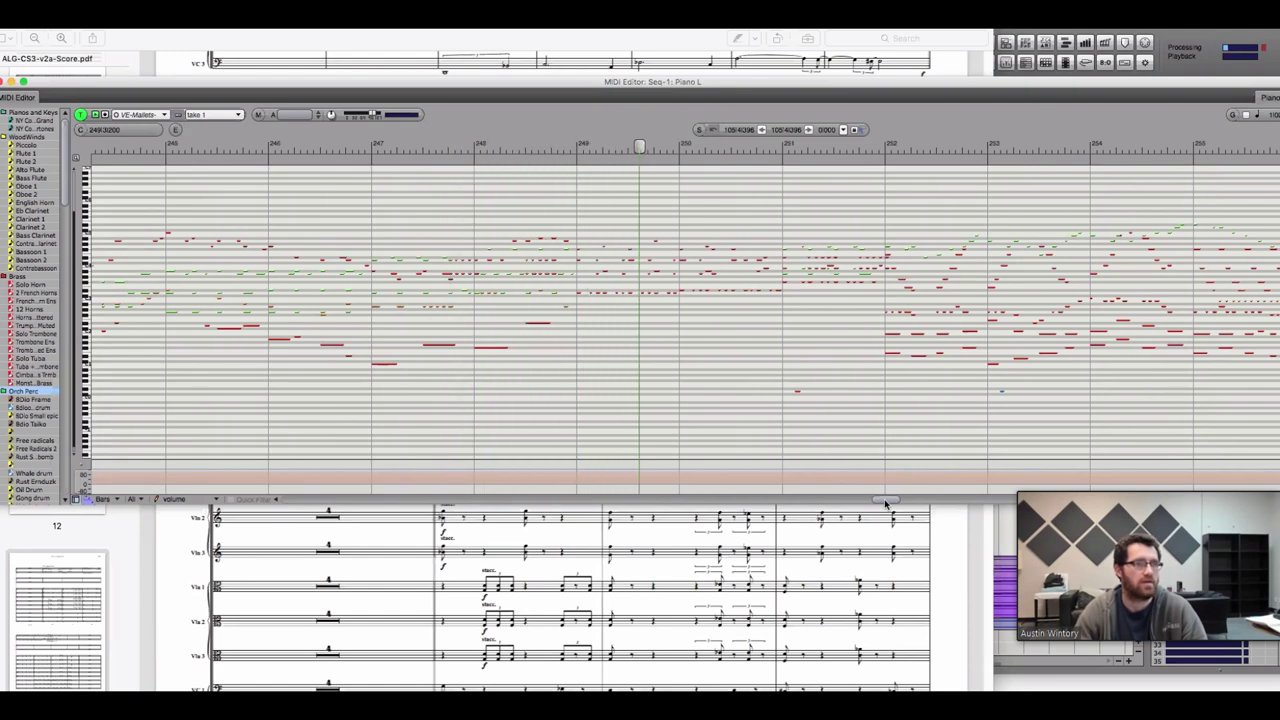
Switch back to the score PDF and locate measures 252 to 257 to match the current playback
click(840, 582)
scroll(840, 582, down, 20)
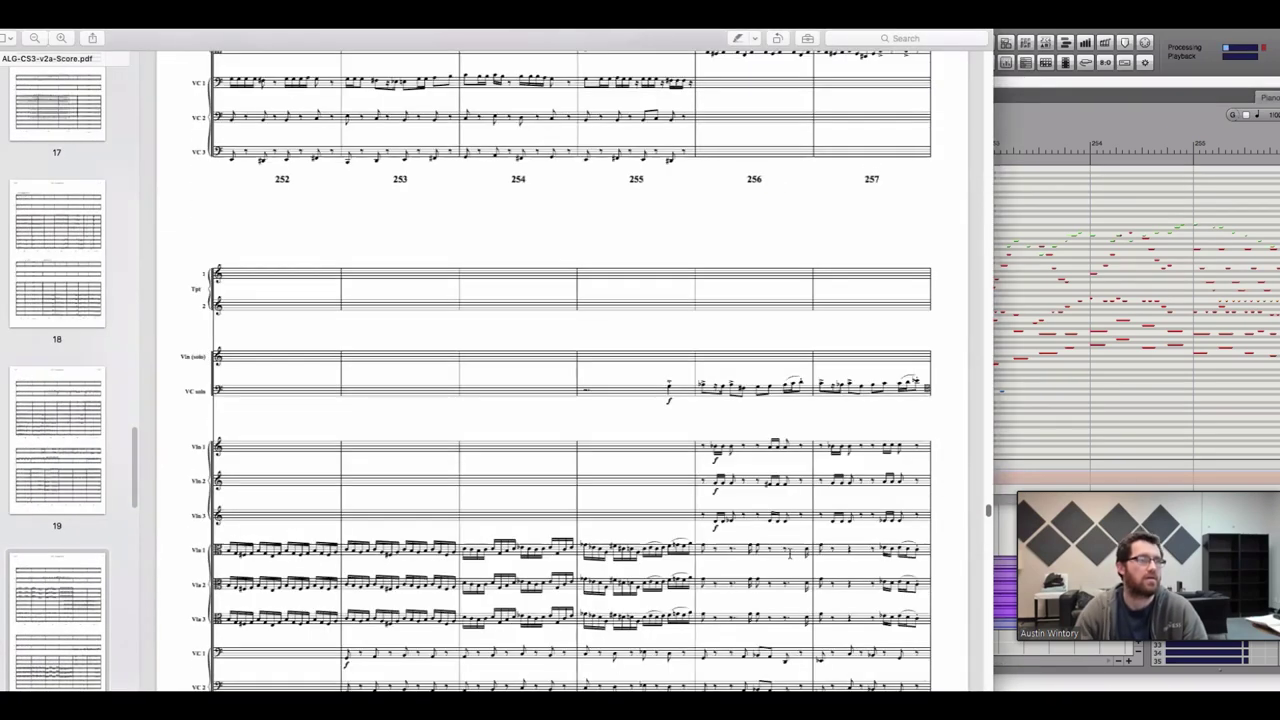
scroll(560, 400, up, 5)
scroll(560, 400, down, 5)
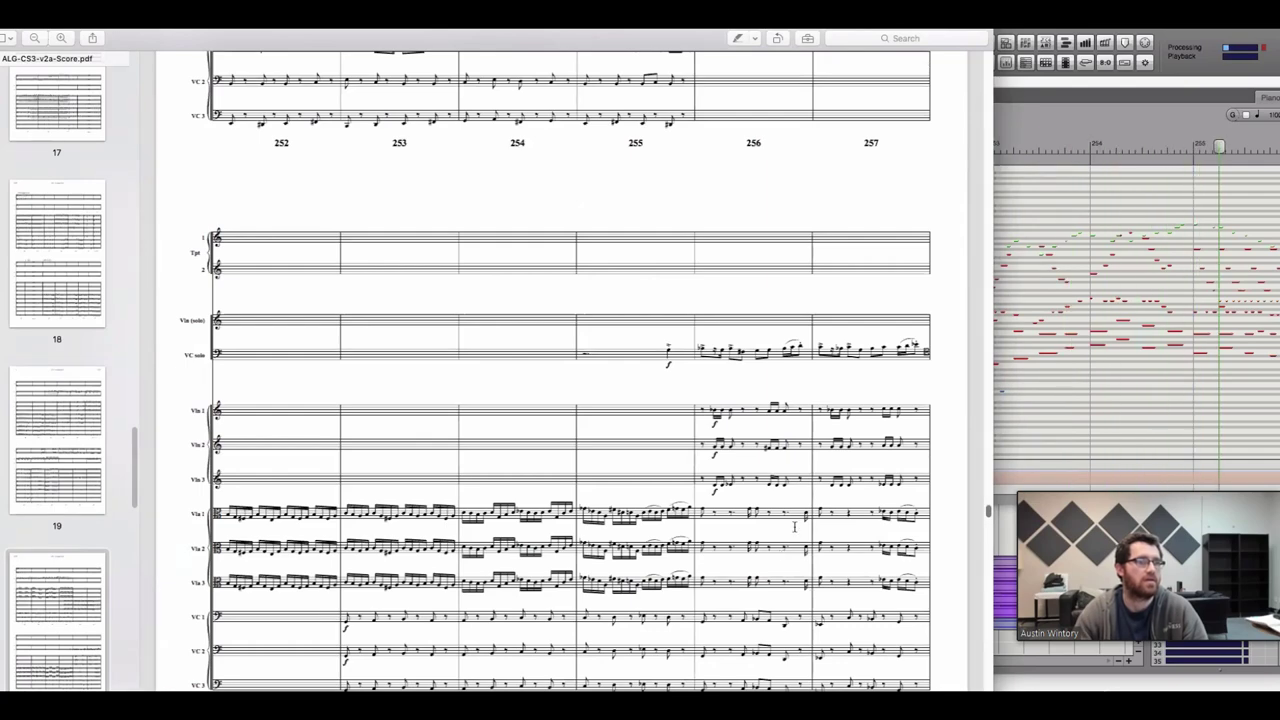
scroll(790, 522, up, 6)
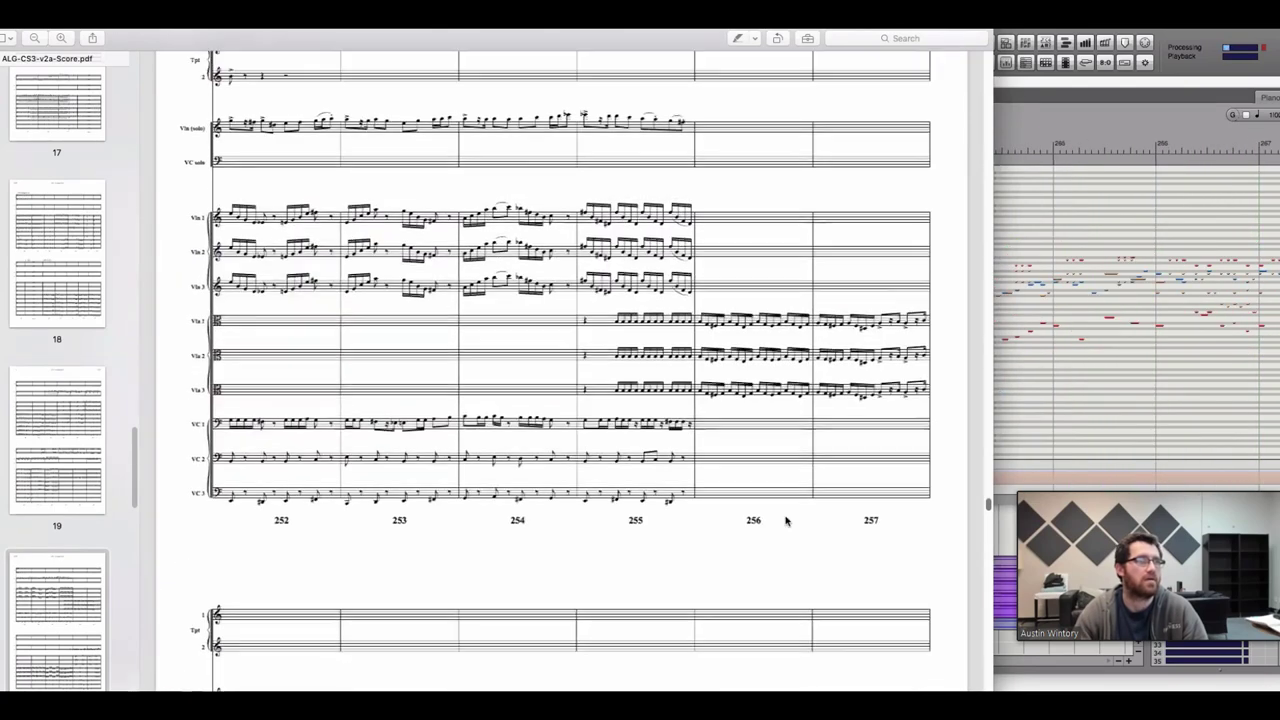
Follow the score during playback from measure 258 through measure 276 and onto page 22
scroll(785, 521, down, 8)
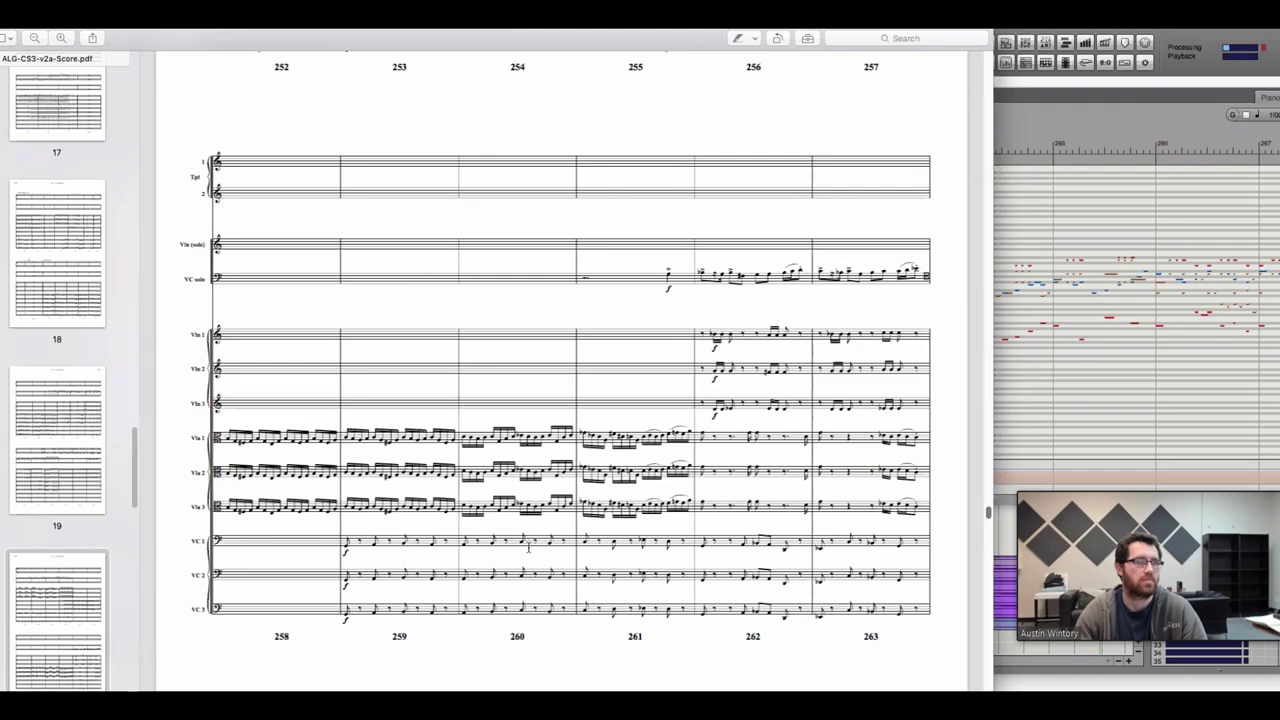
scroll(518, 553, down, 10)
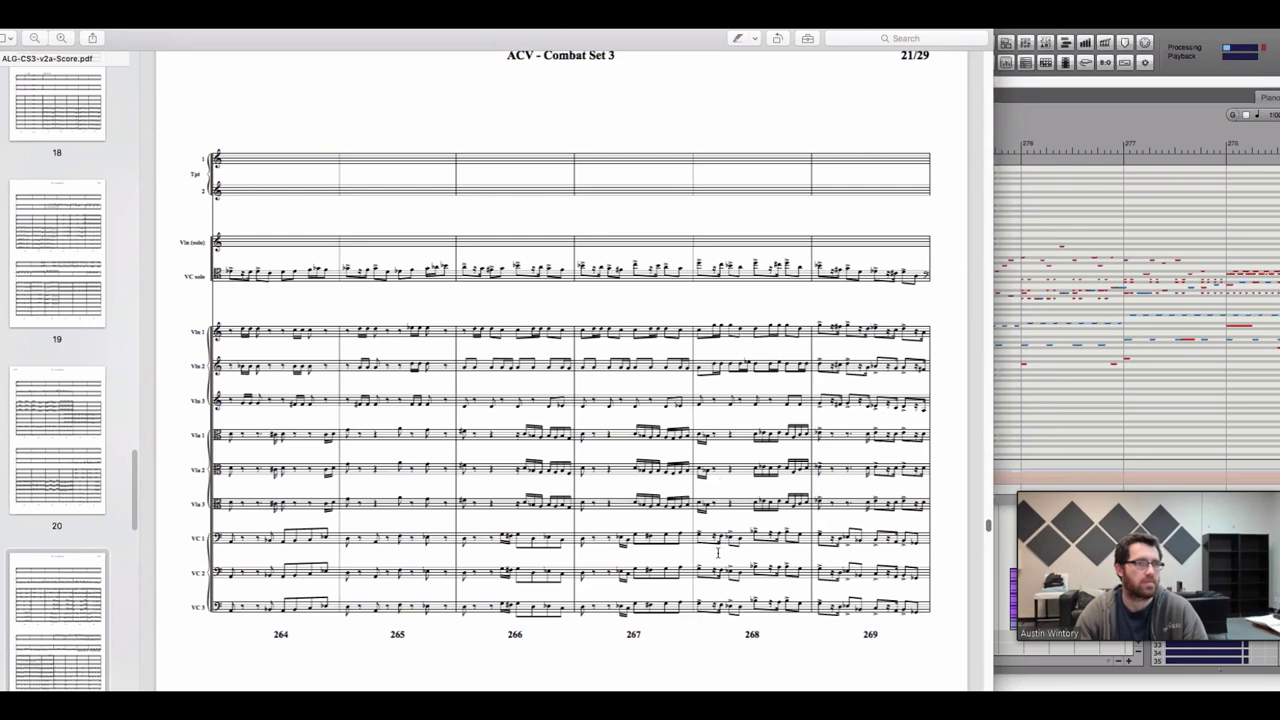
scroll(717, 552, down, 10)
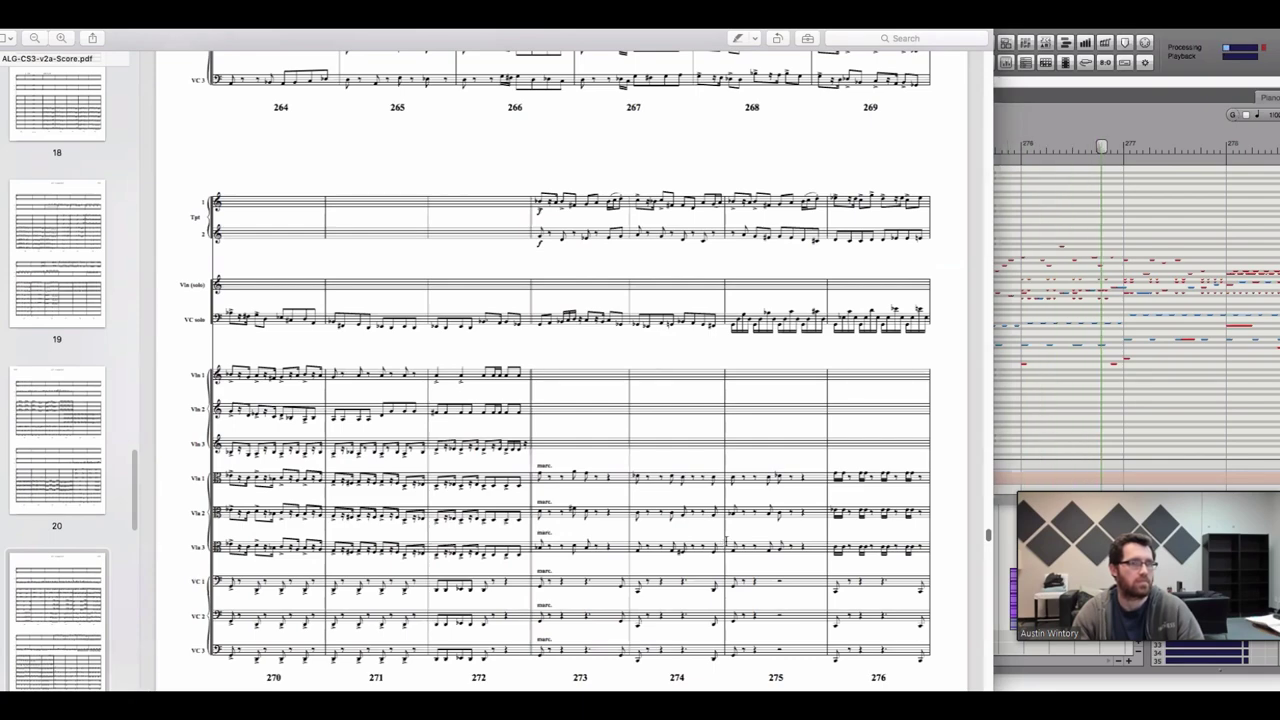
scroll(725, 545, down, 10)
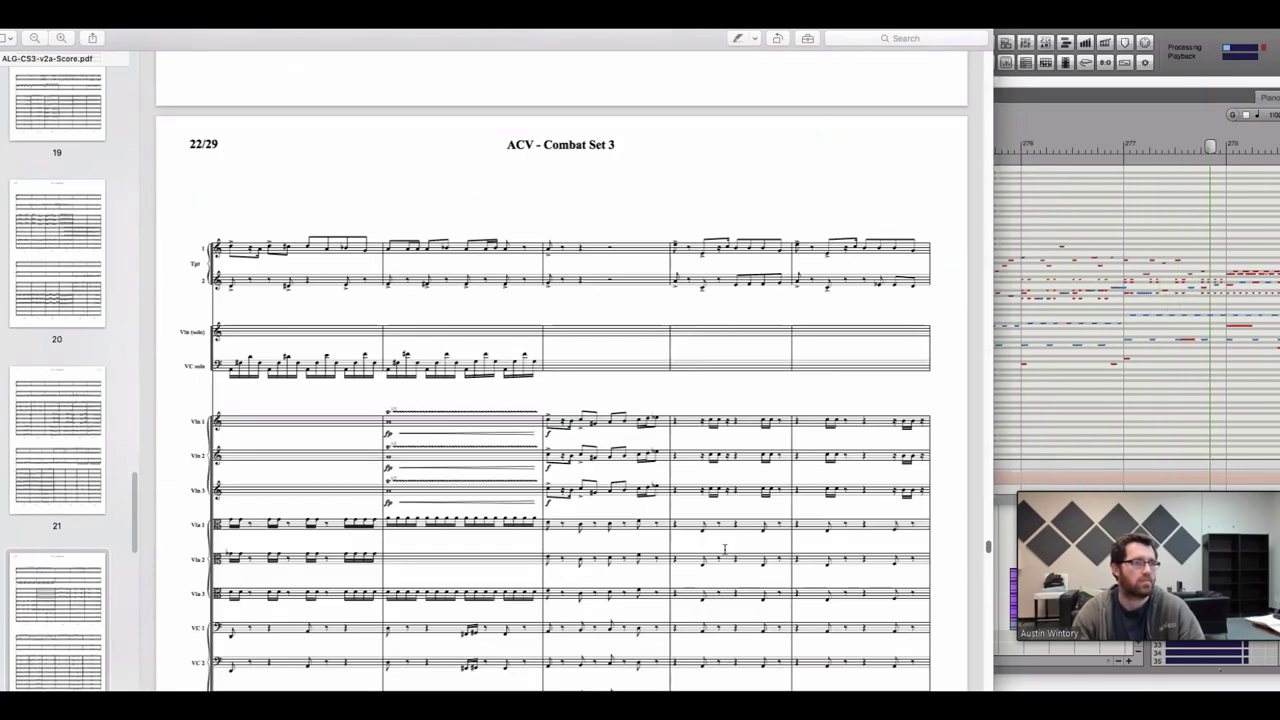
Follow measures 277 to 286 in the score during playback and return to the MIDI Editor in Digital Performer
scroll(725, 545, down, 2)
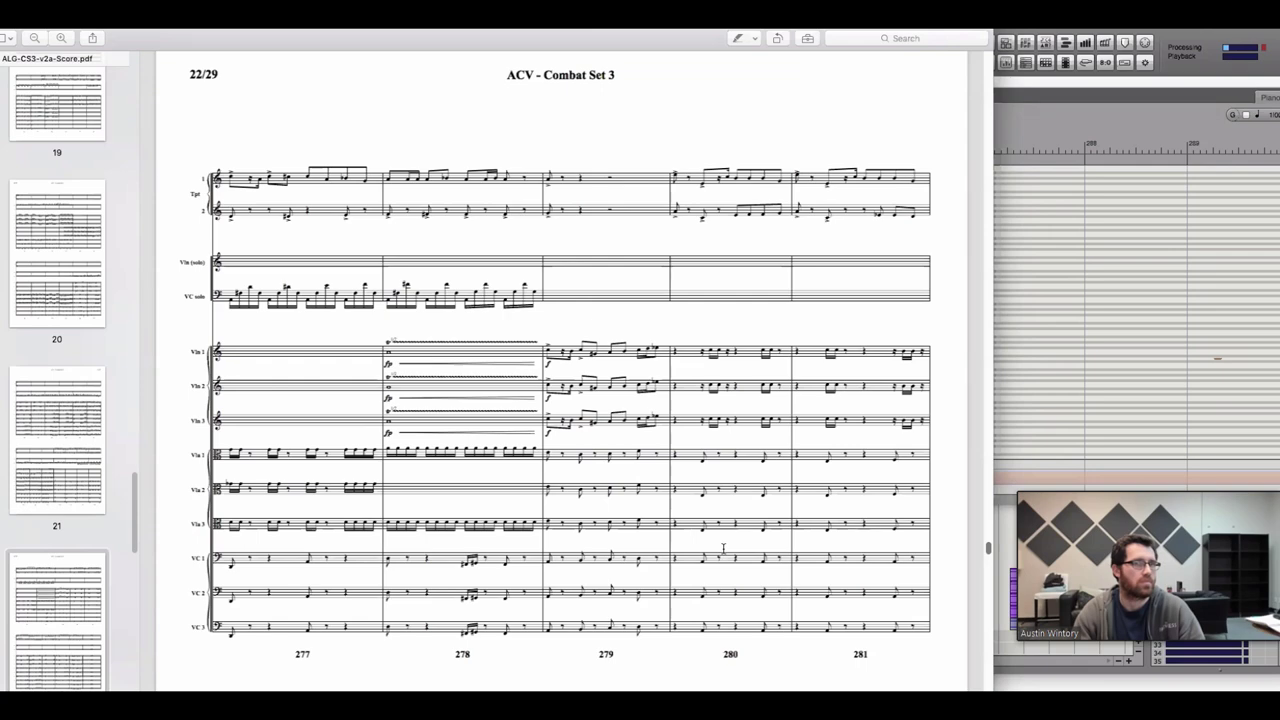
scroll(723, 548, down, 10)
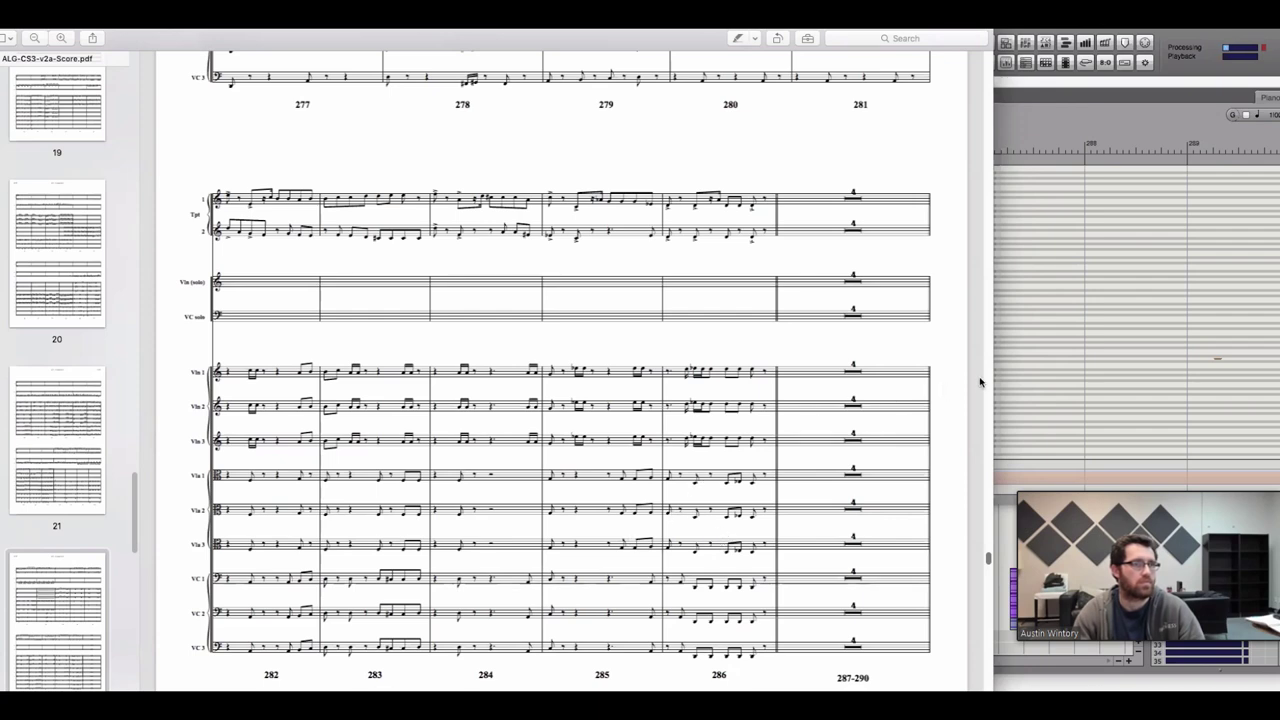
click(1085, 374)
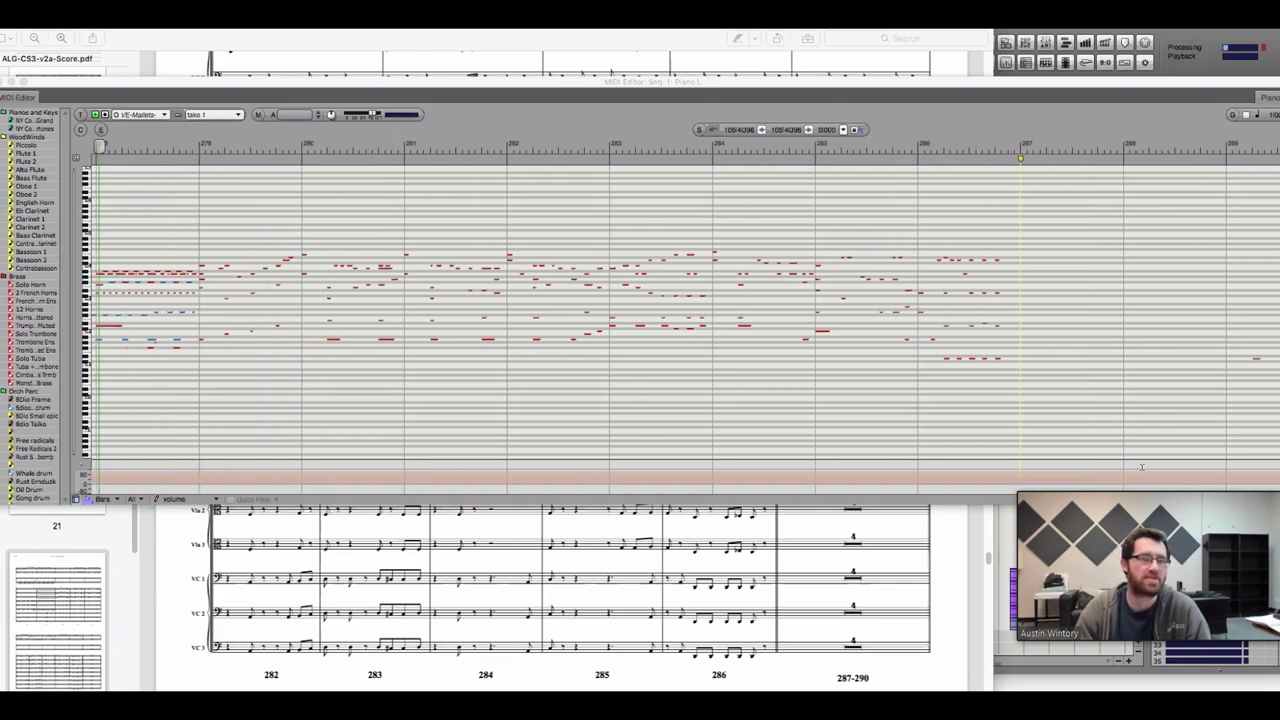
Show the Tracks overview, select the Synth track and replay the CS3 3 Low passage around measures 276 to 279
key(super+Tab)
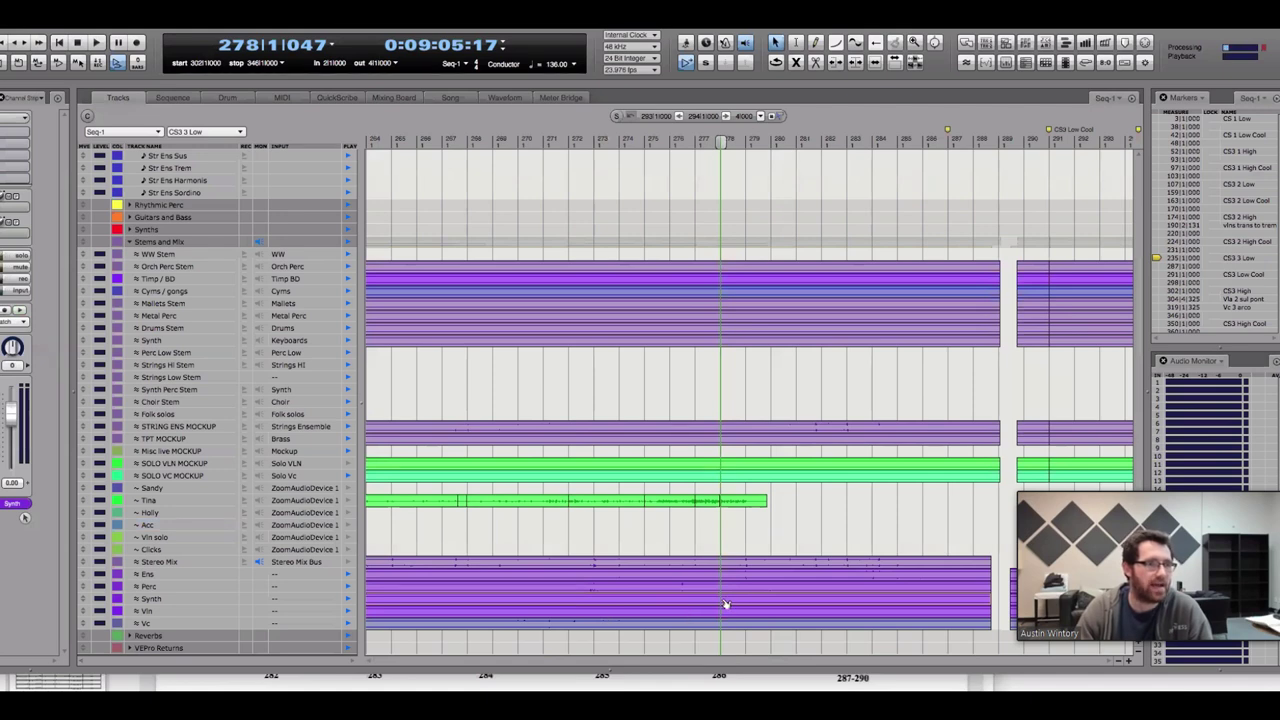
click(352, 598)
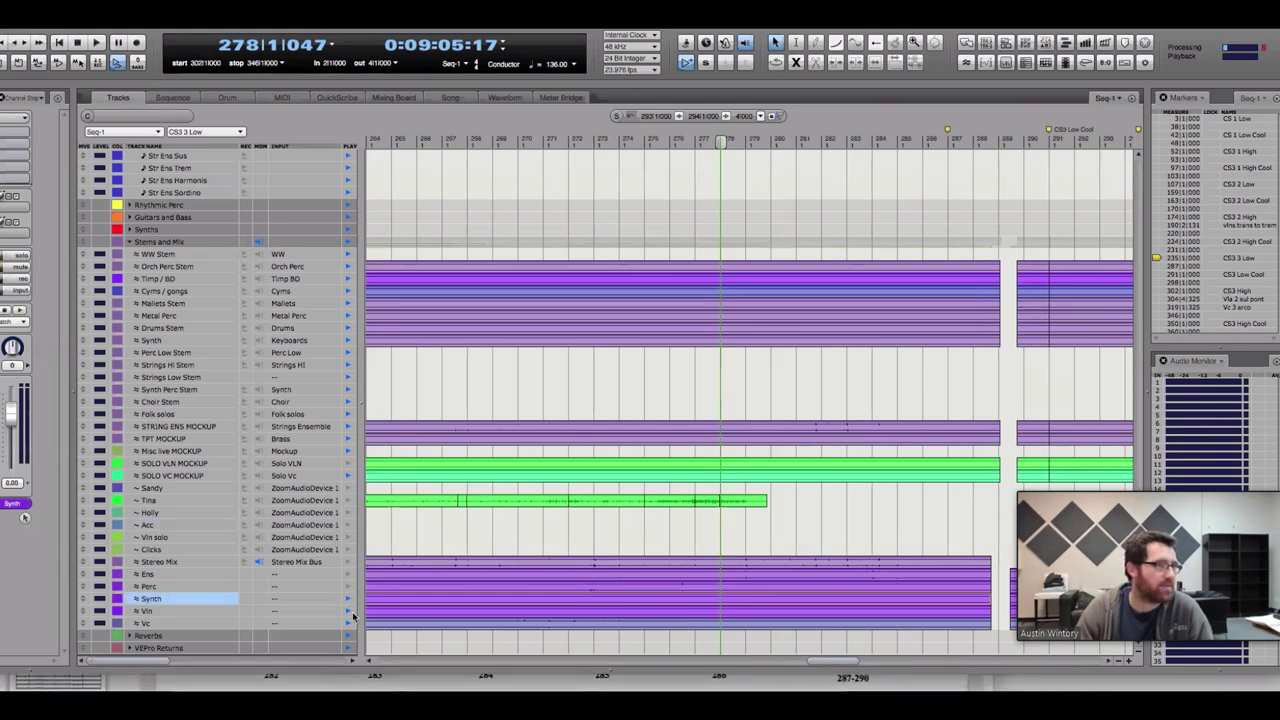
key(space)
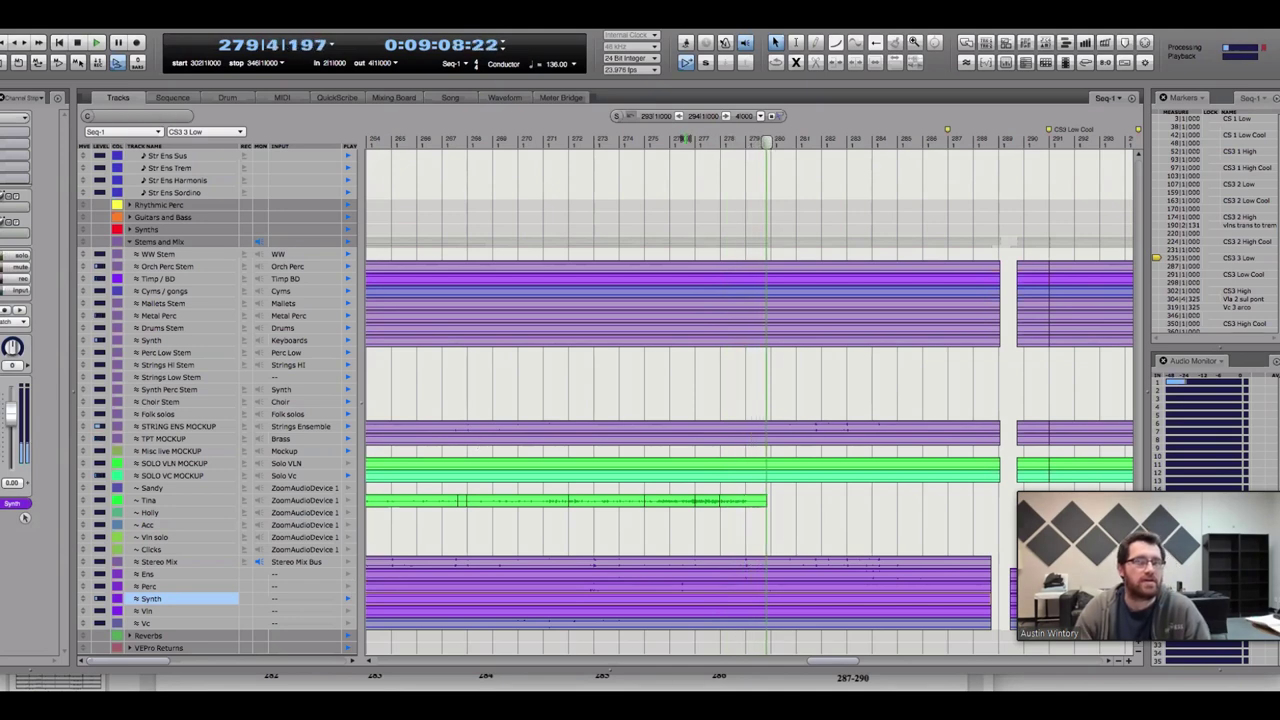
key(bracketleft)
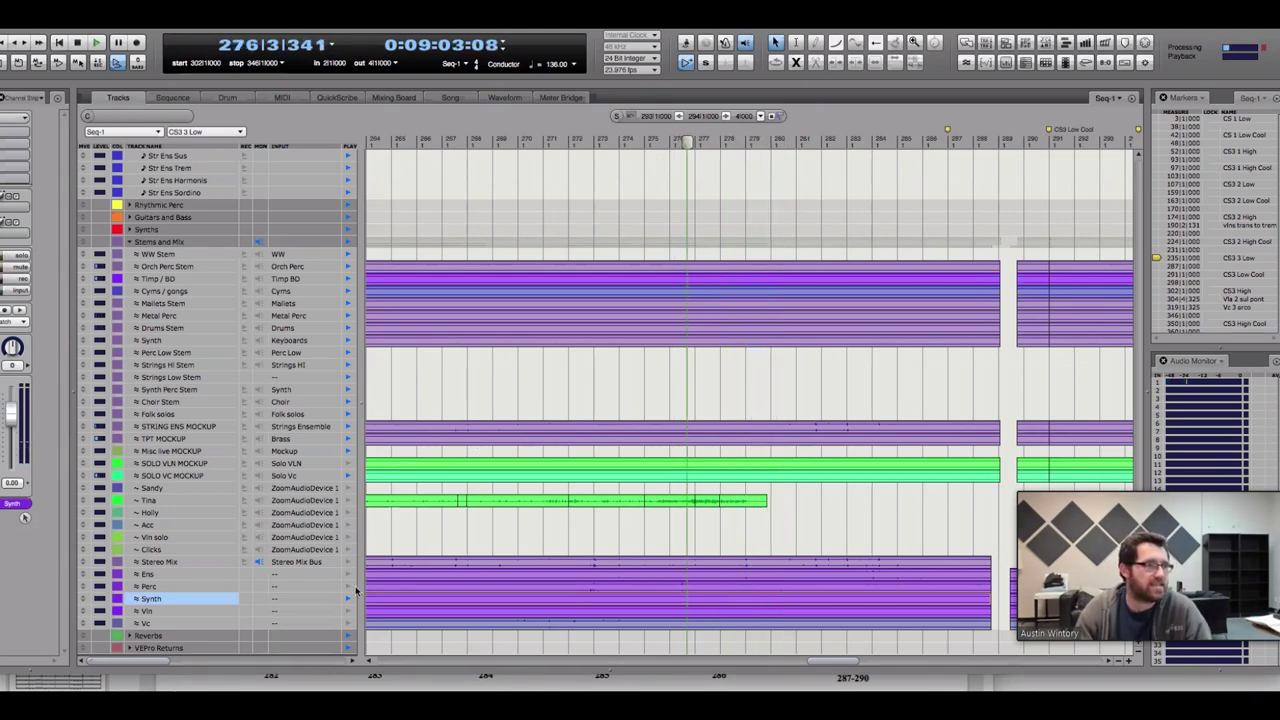
key(space)
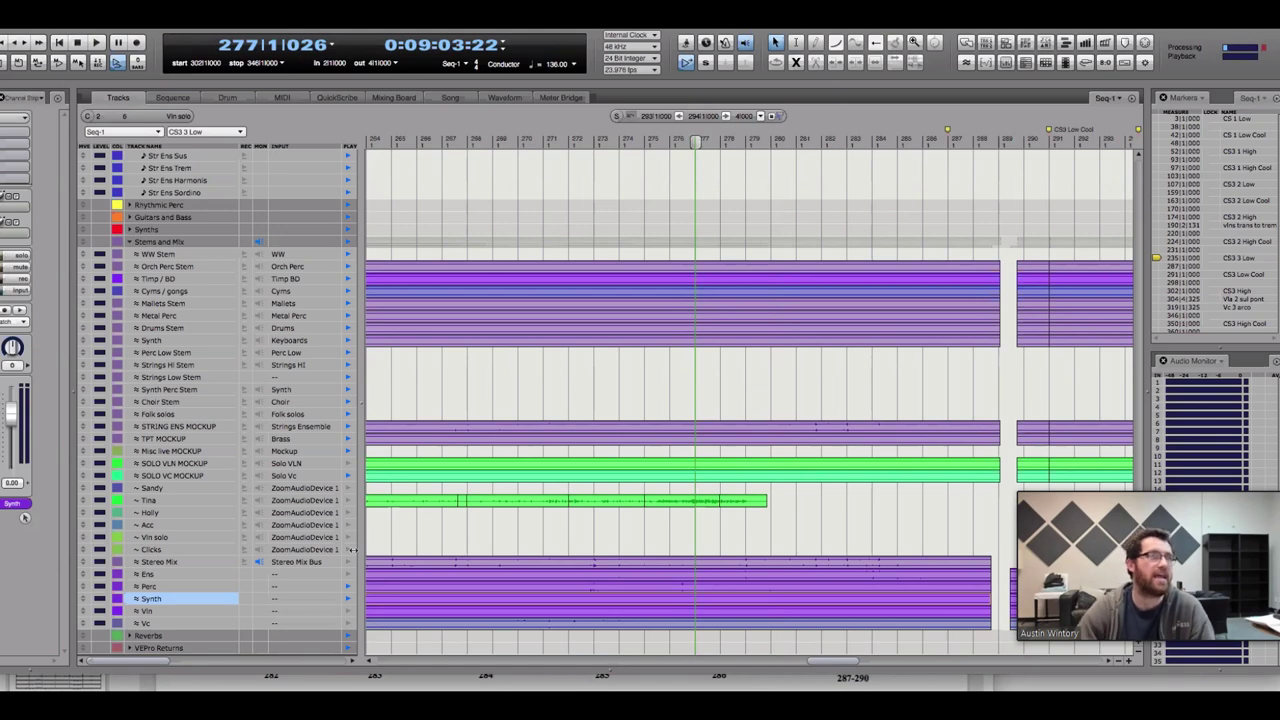
Move the playback position to measure 276 and play CS3 3 Low through measure 281
key(equal)
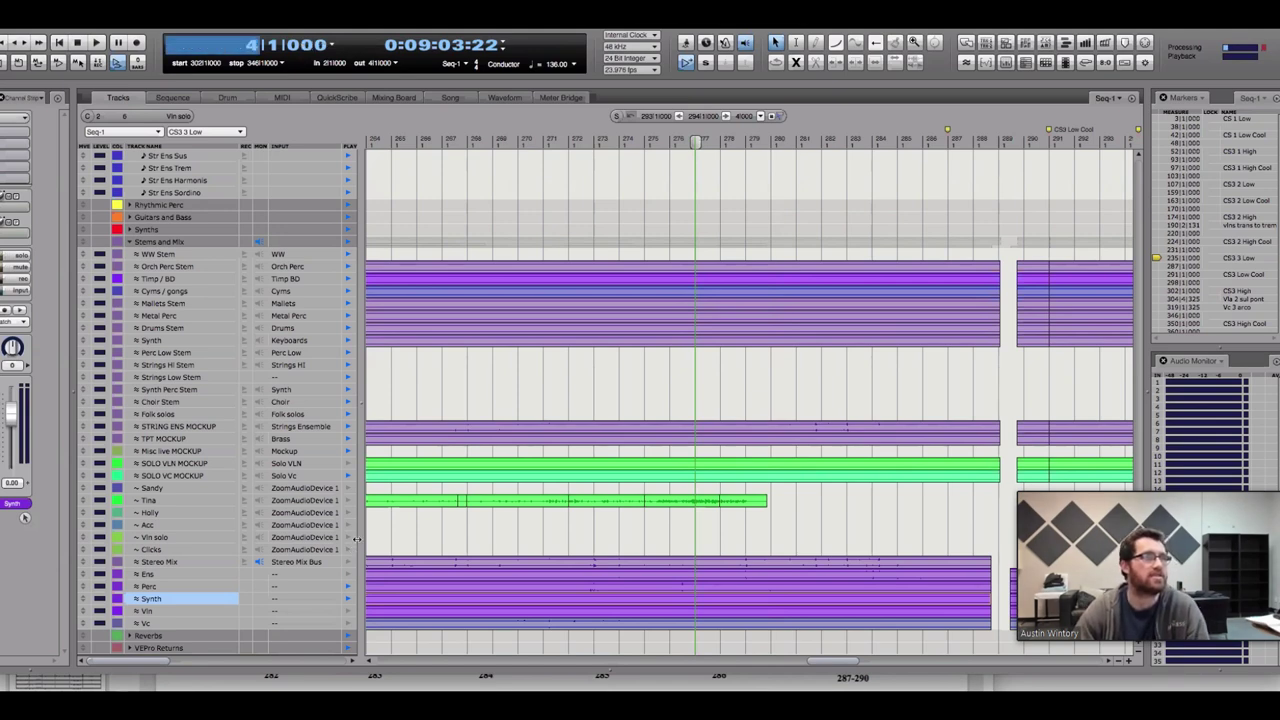
text(276)
key(Return)
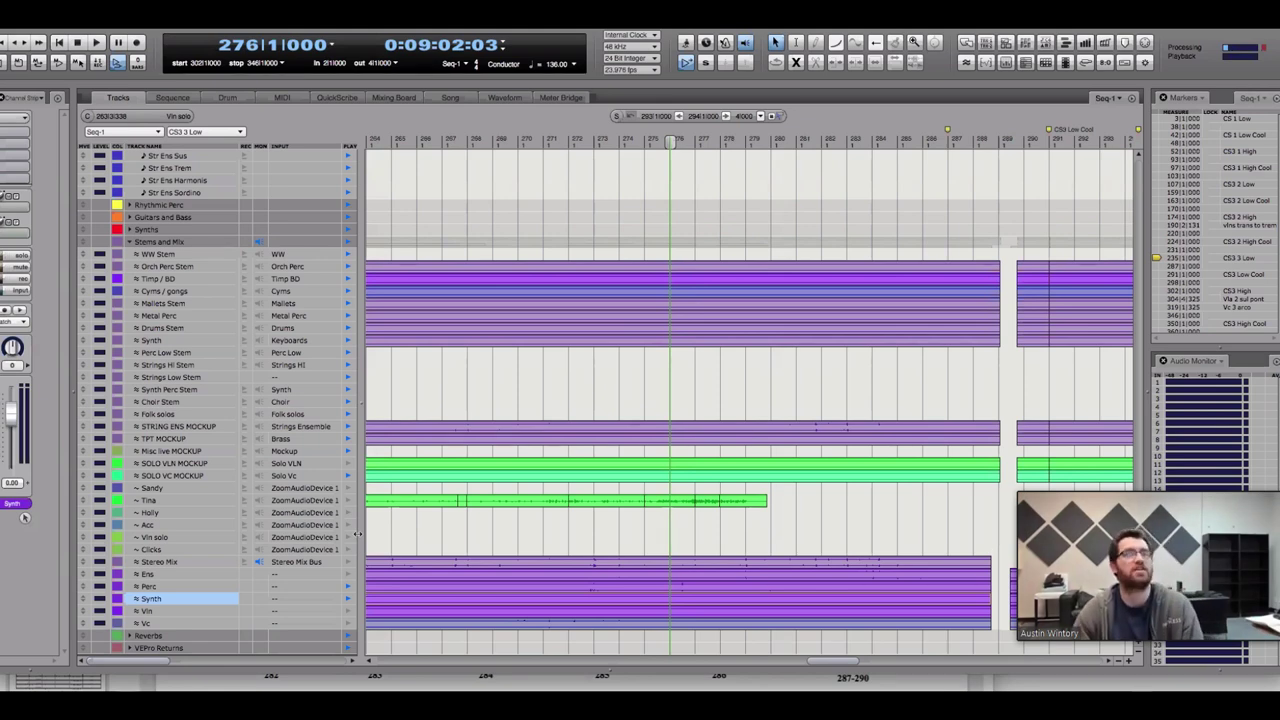
key(space)
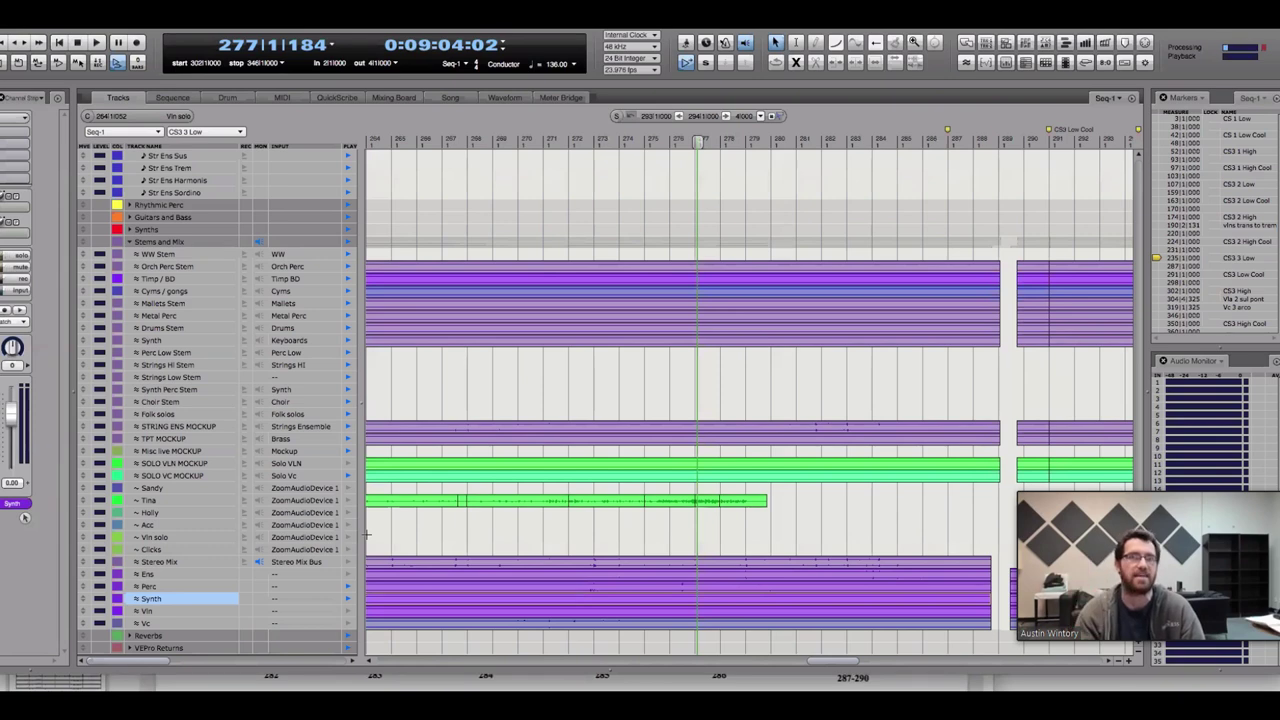
key(space)
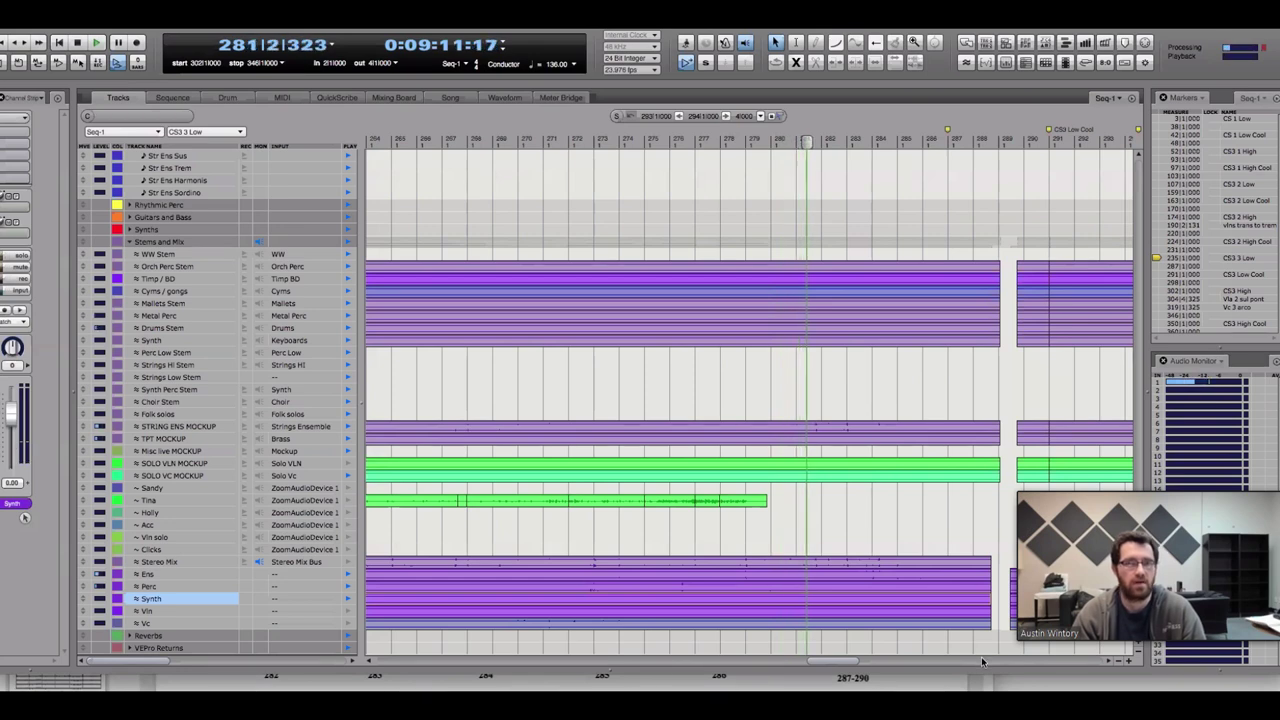
key(space)
Look over the sections following CS3 3 Low in the timeline and start playback at measure 301, just before CS3 High
click(660, 138)
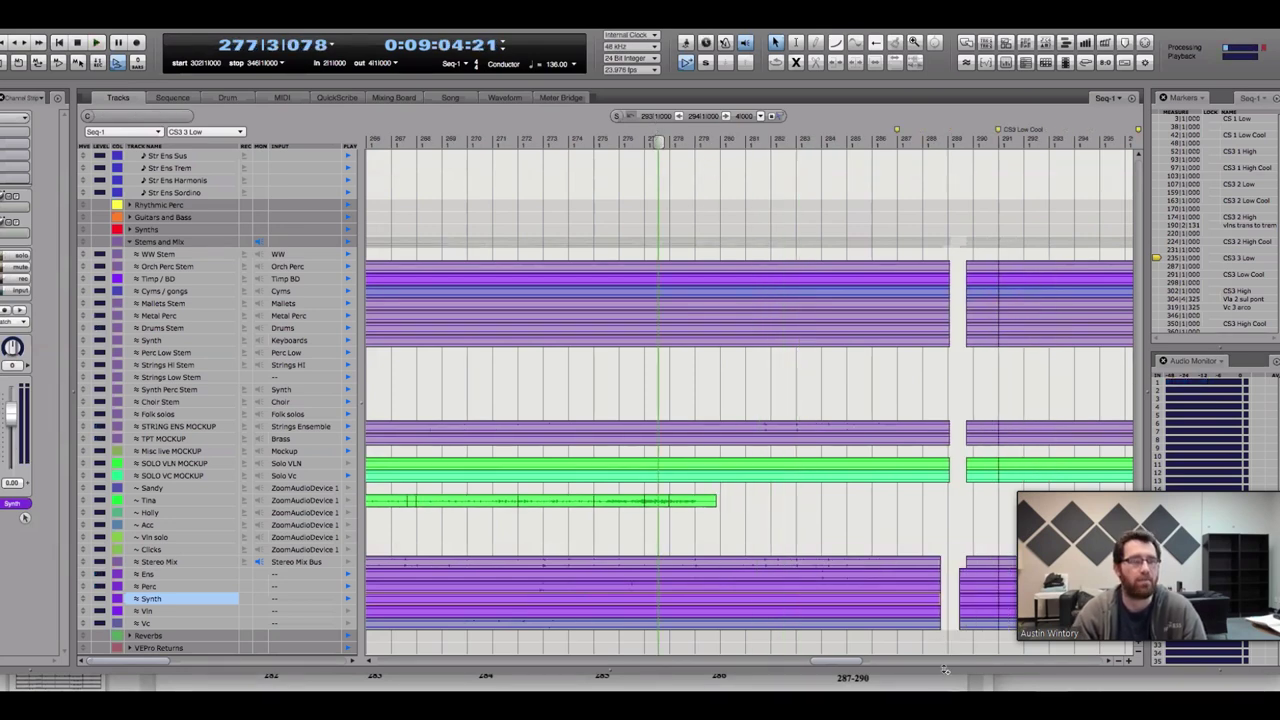
scroll(945, 667, right, 10)
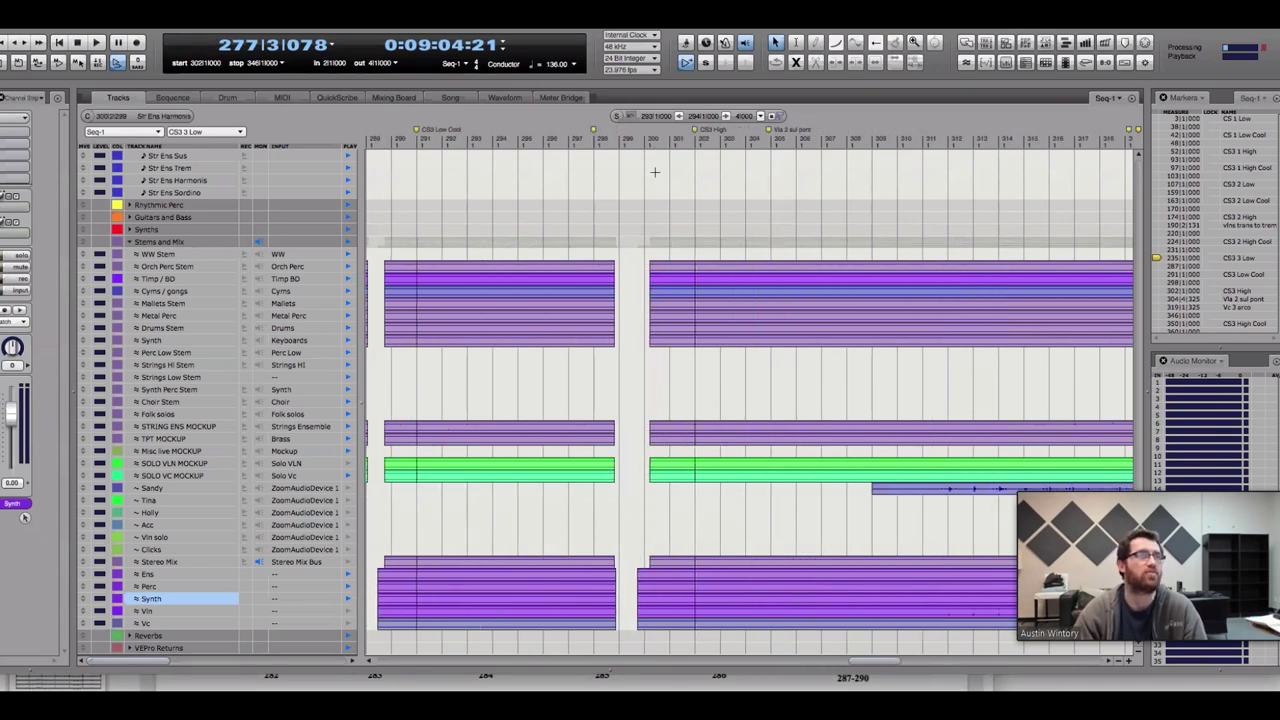
scroll(952, 668, right, 6)
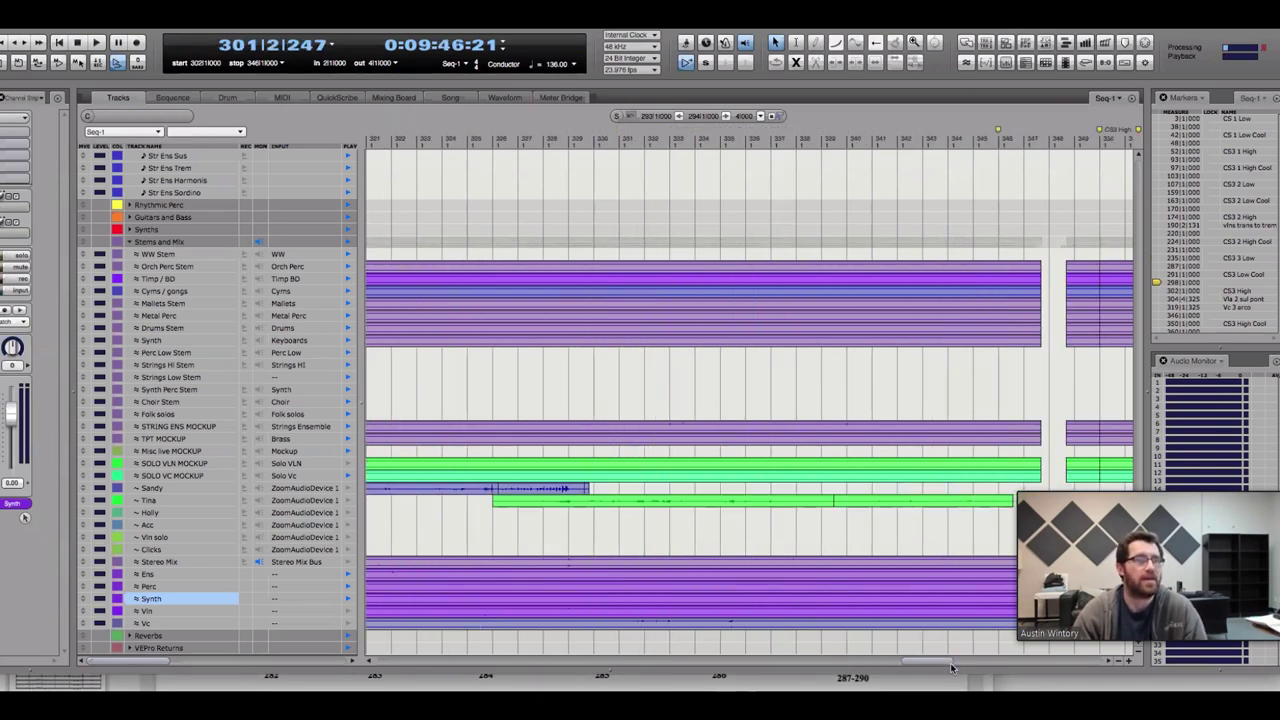
scroll(952, 668, right, 8)
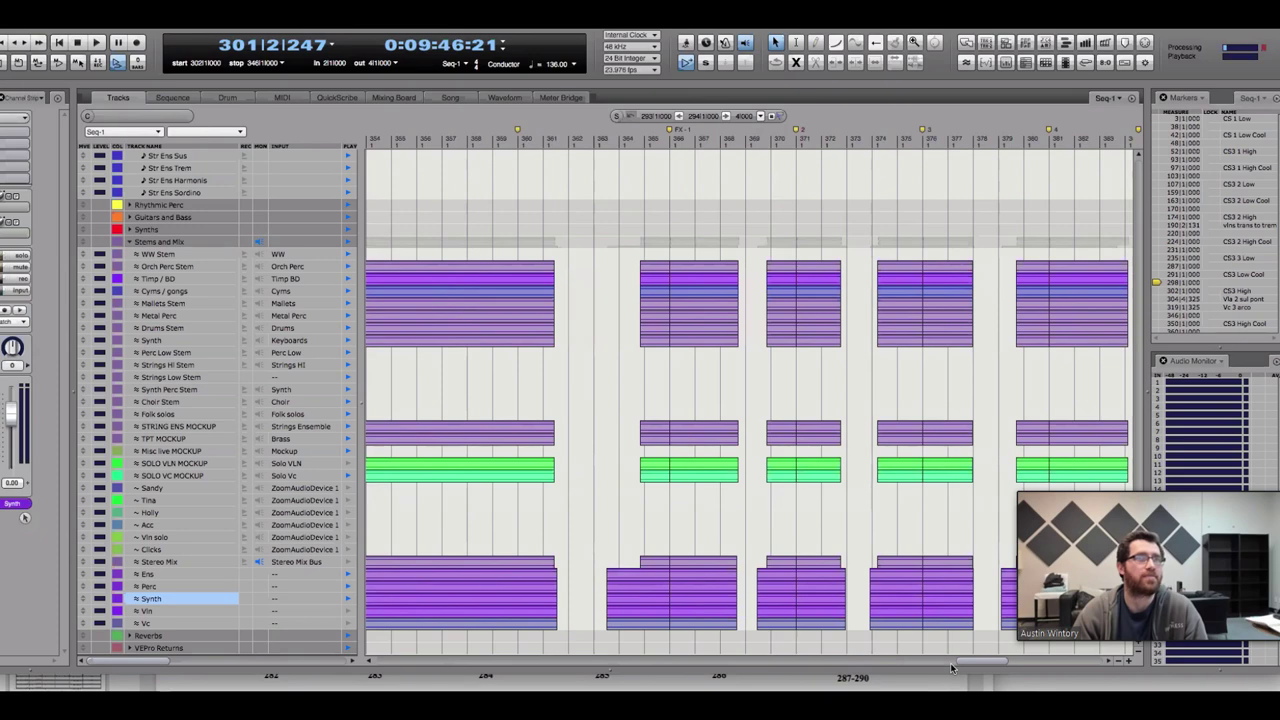
scroll(952, 668, left, 20)
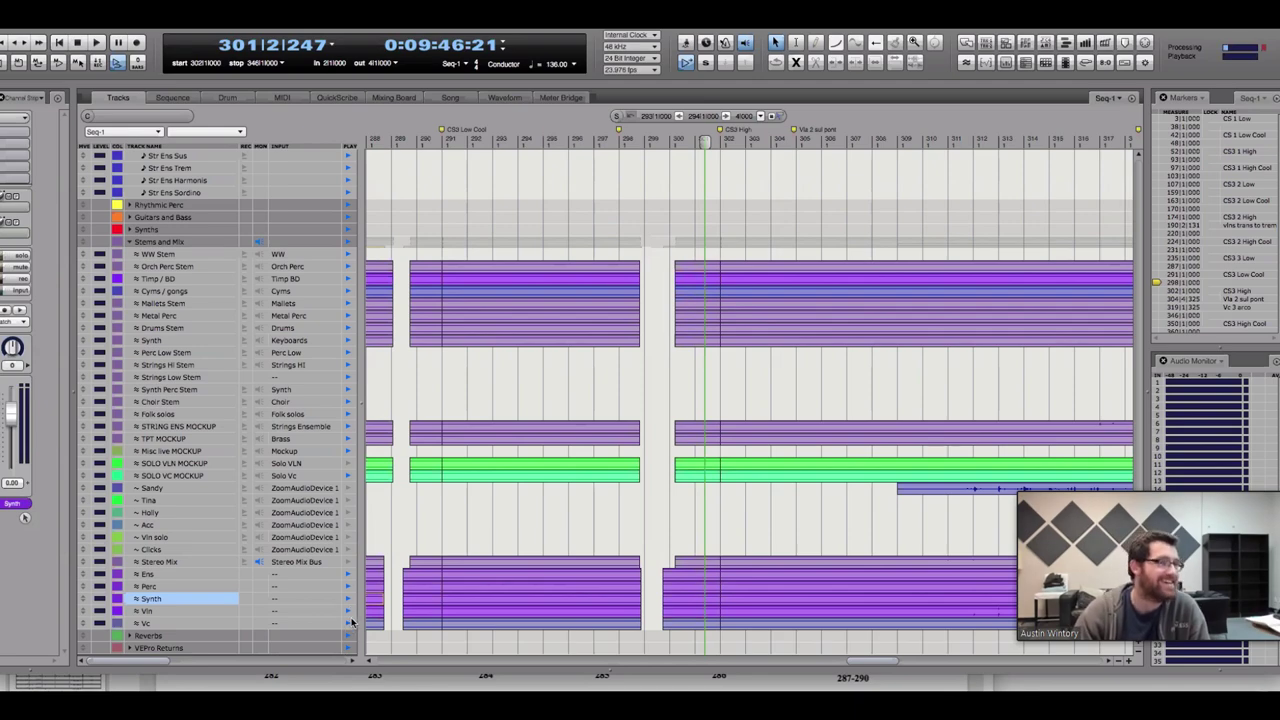
key(space)
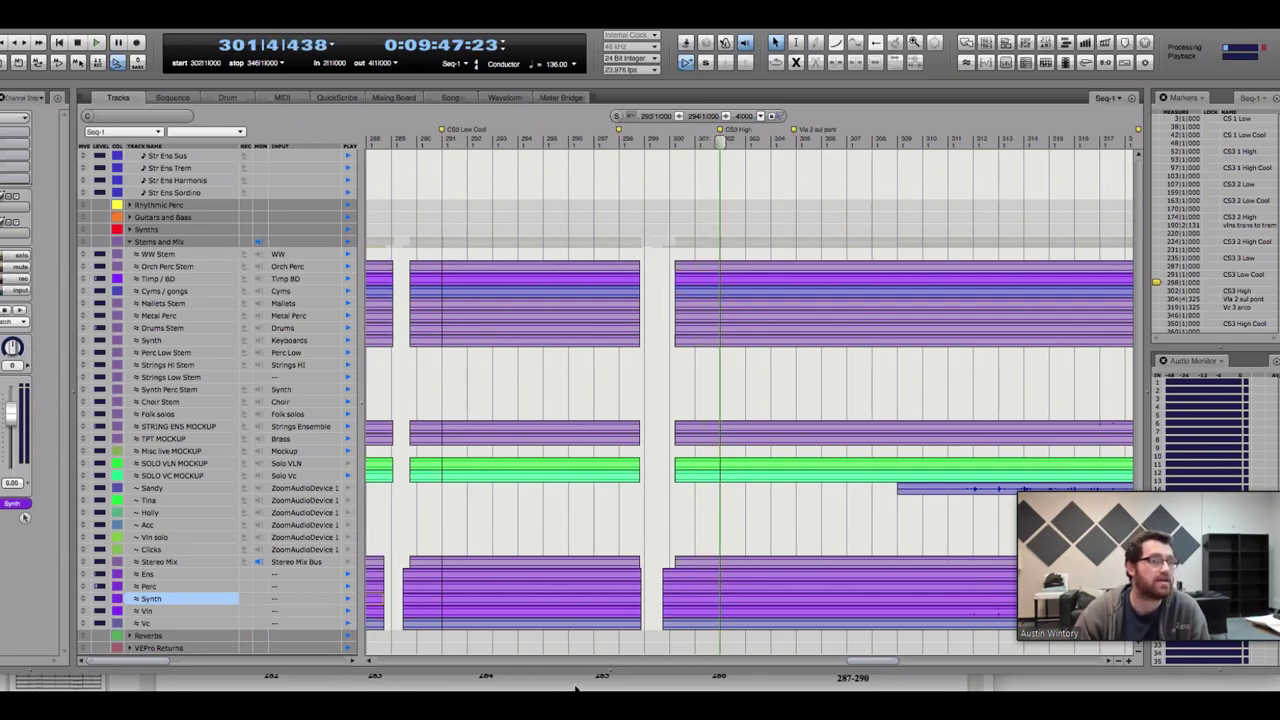
Locate CS3 High at measures 302 to 305 in the score PDF, then return to Digital Performer and stop playback
key(super+Tab)
scroll(560, 370, down, 10)
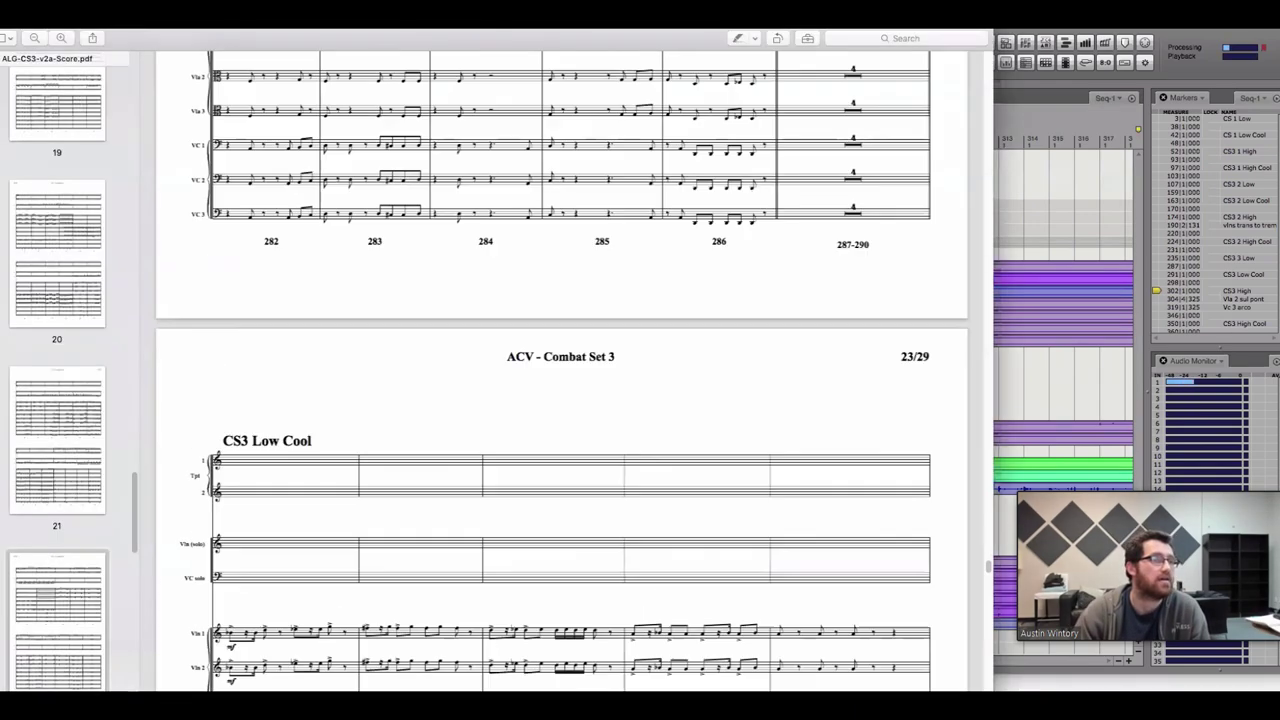
scroll(560, 370, down, 5)
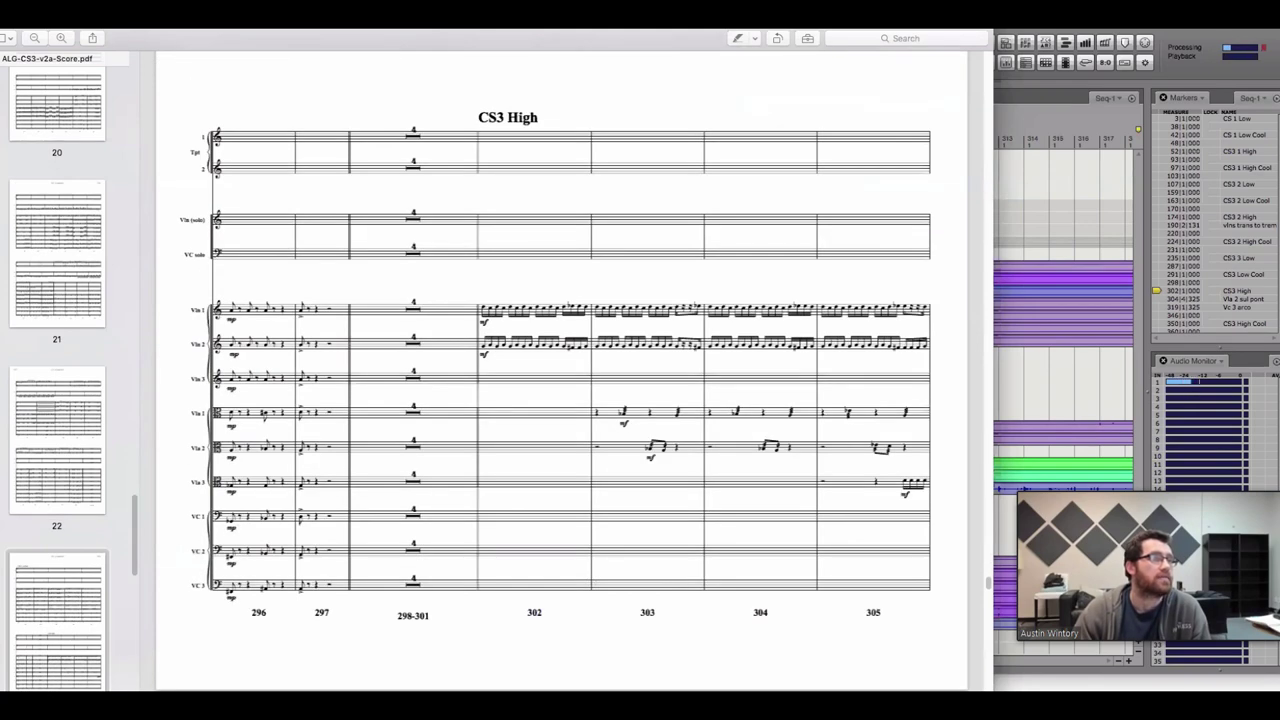
click(1054, 388)
key(space)
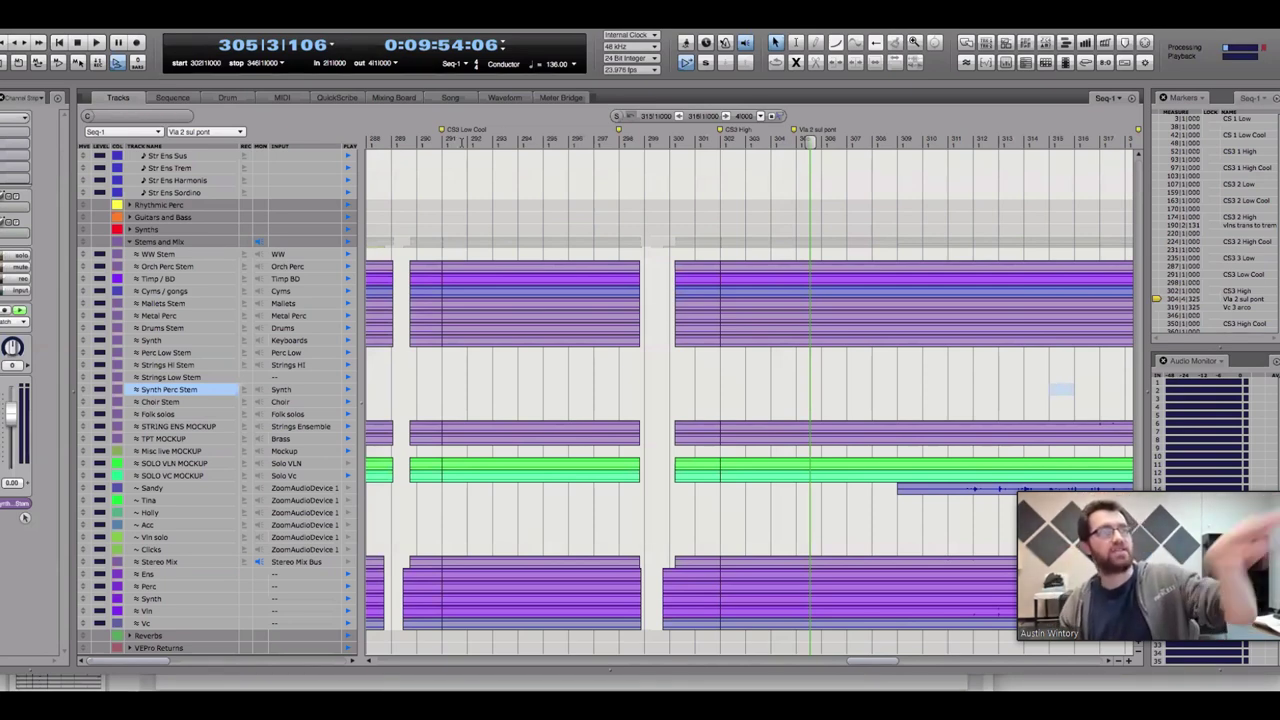
Move the playback position to measure 290 and play into the CS3 Low Cool section
click(422, 137)
key(space)
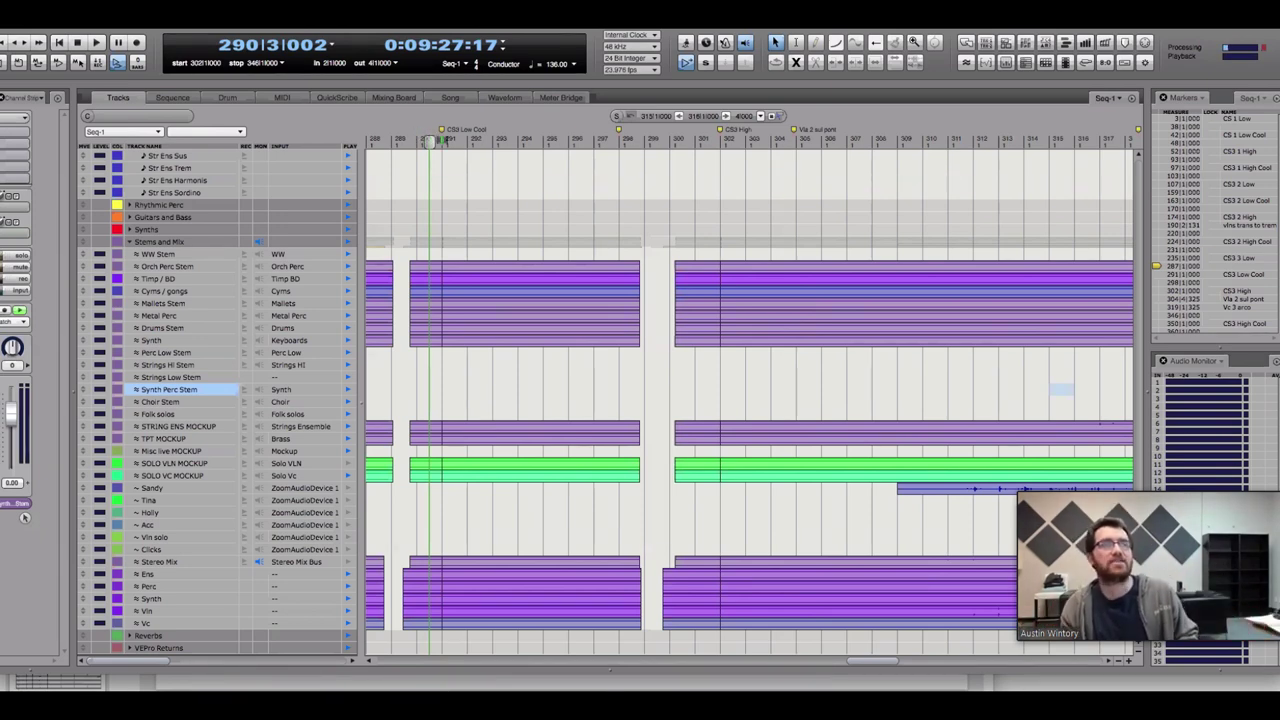
key(space)
key(space)
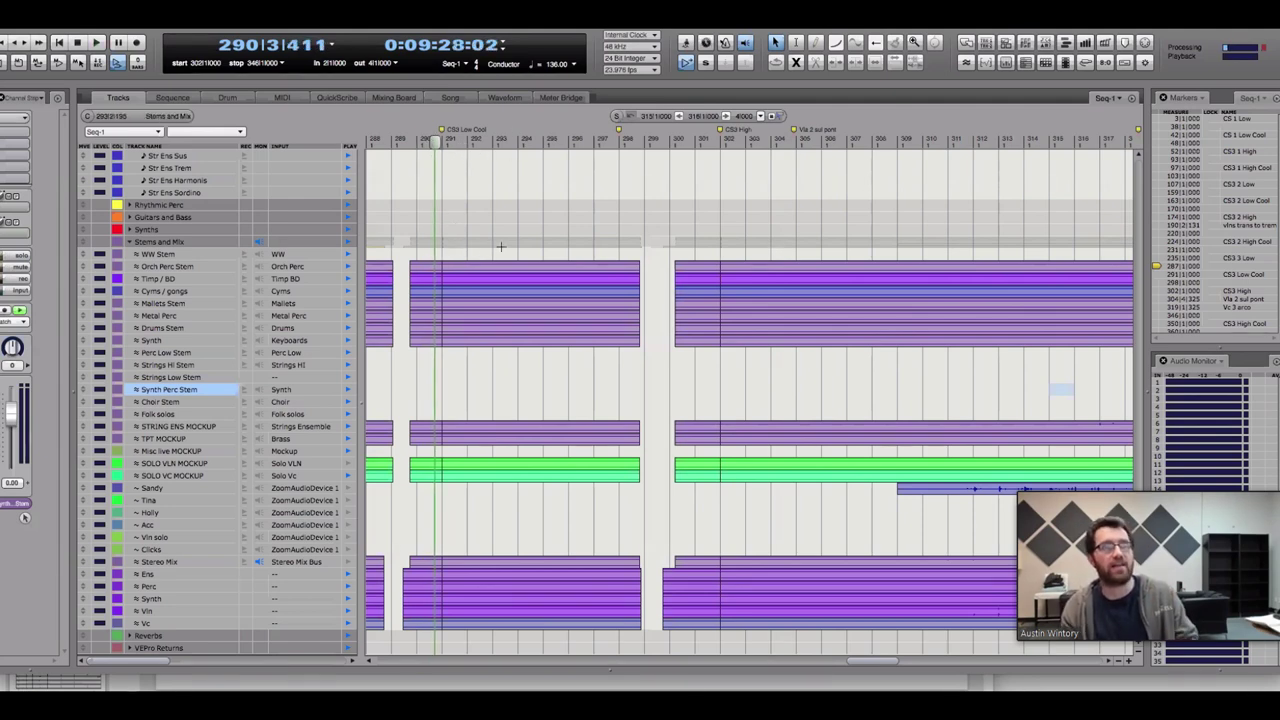
key(space)
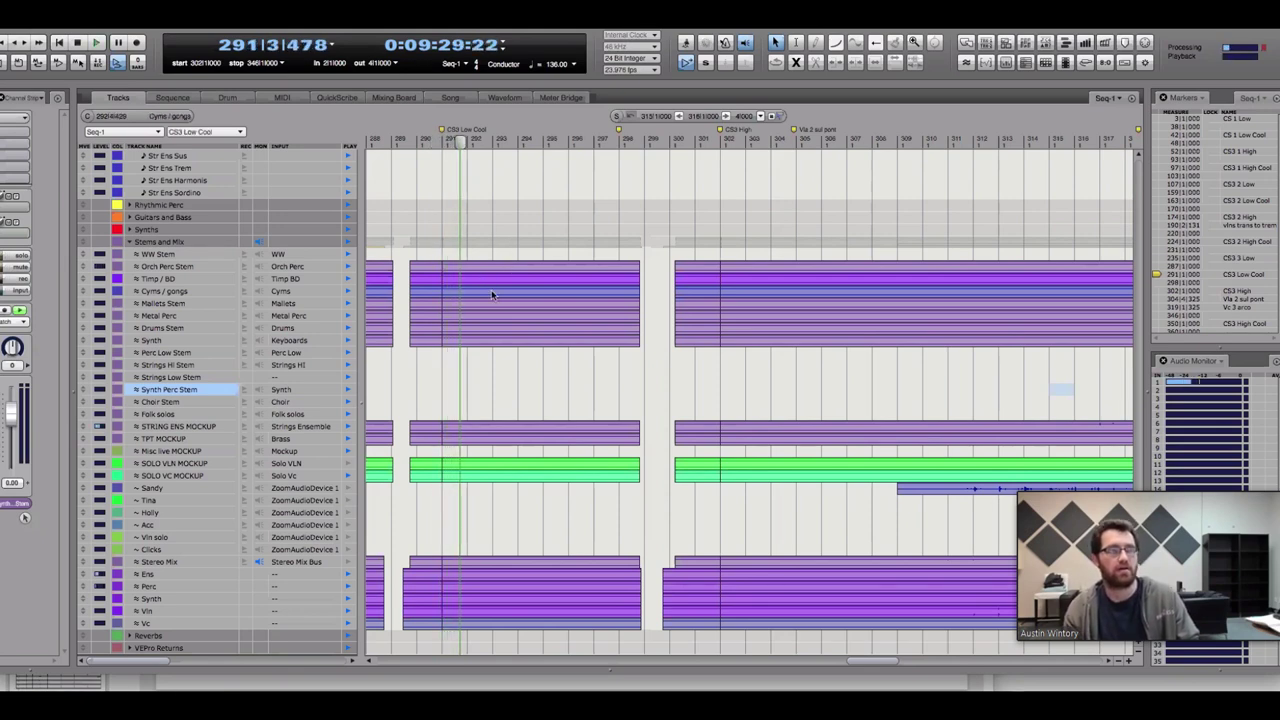
Jump to CS3 High at measure 302 during playback and stop in measure 303
text(302|1|000)
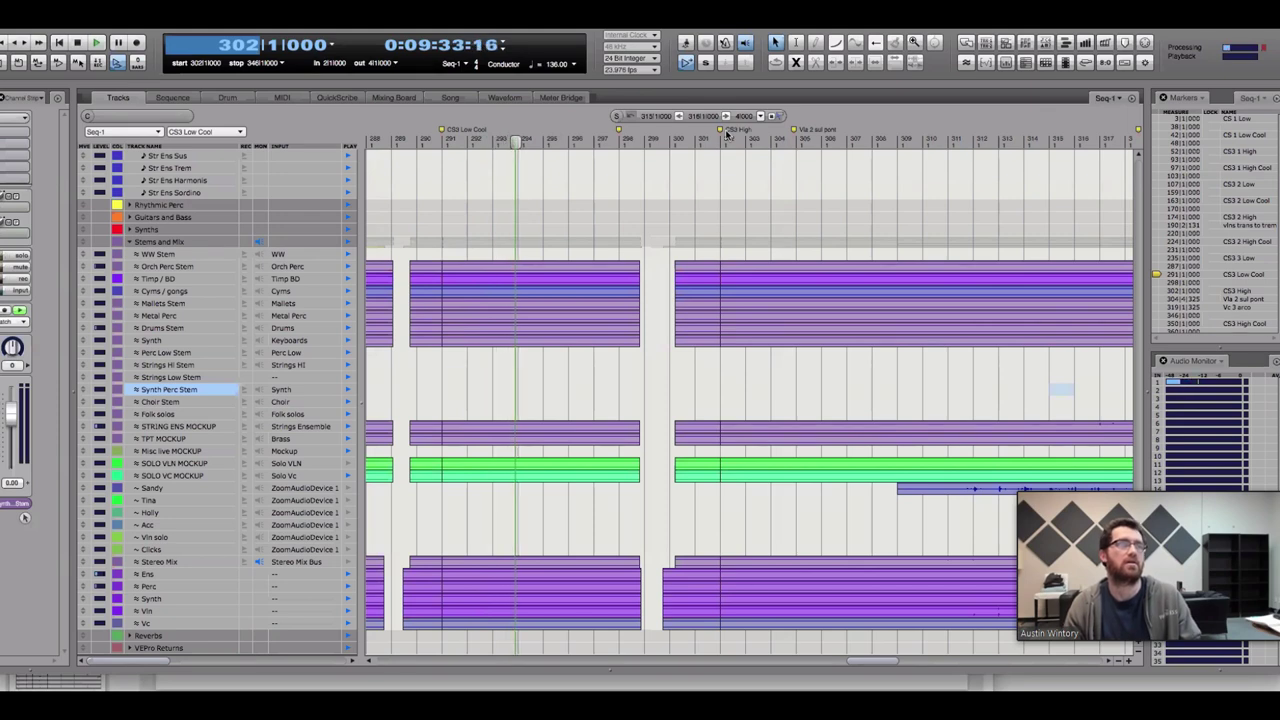
key(Return)
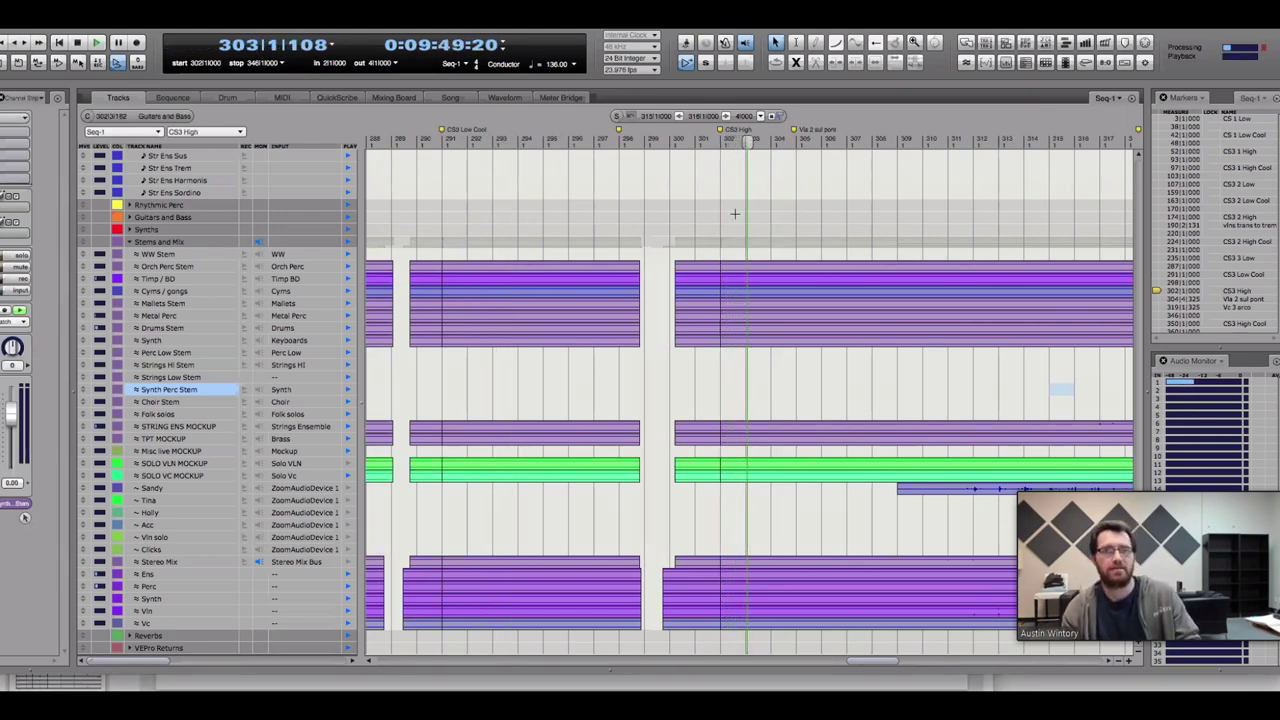
key(space)
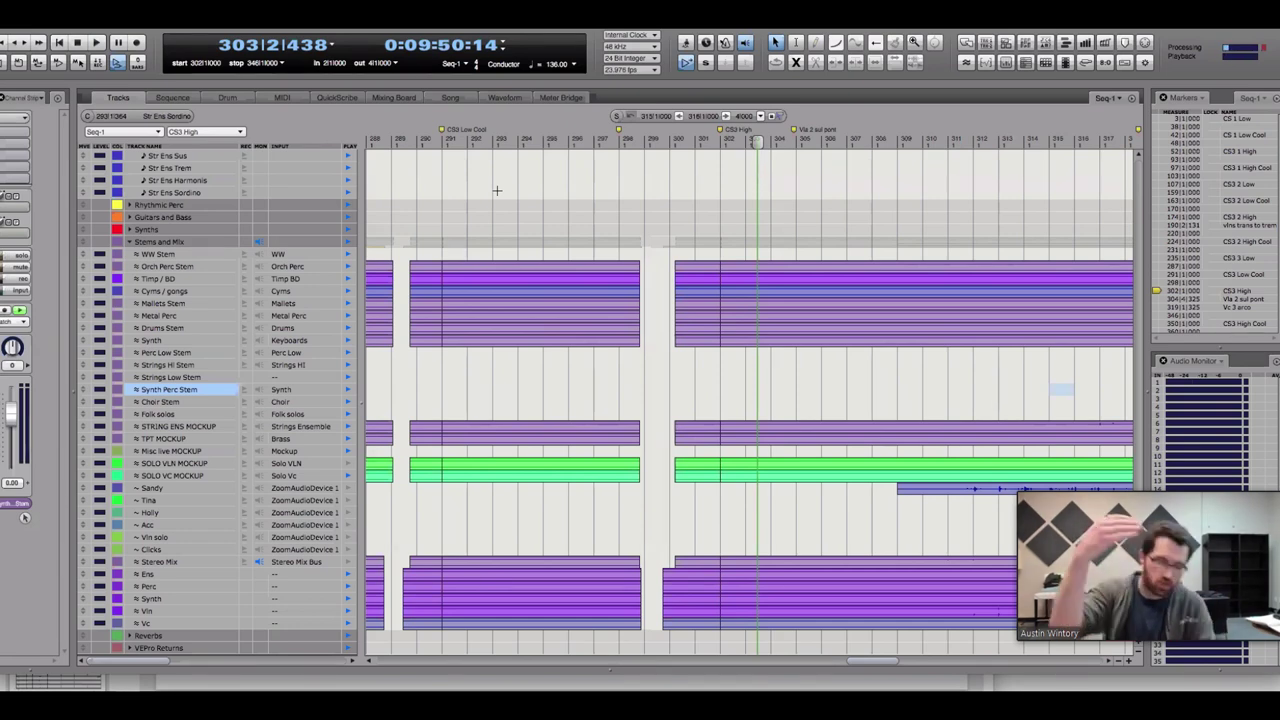
Cue the playback position just before CS3 High, play the section and open the MIDI Editor
click(712, 140)
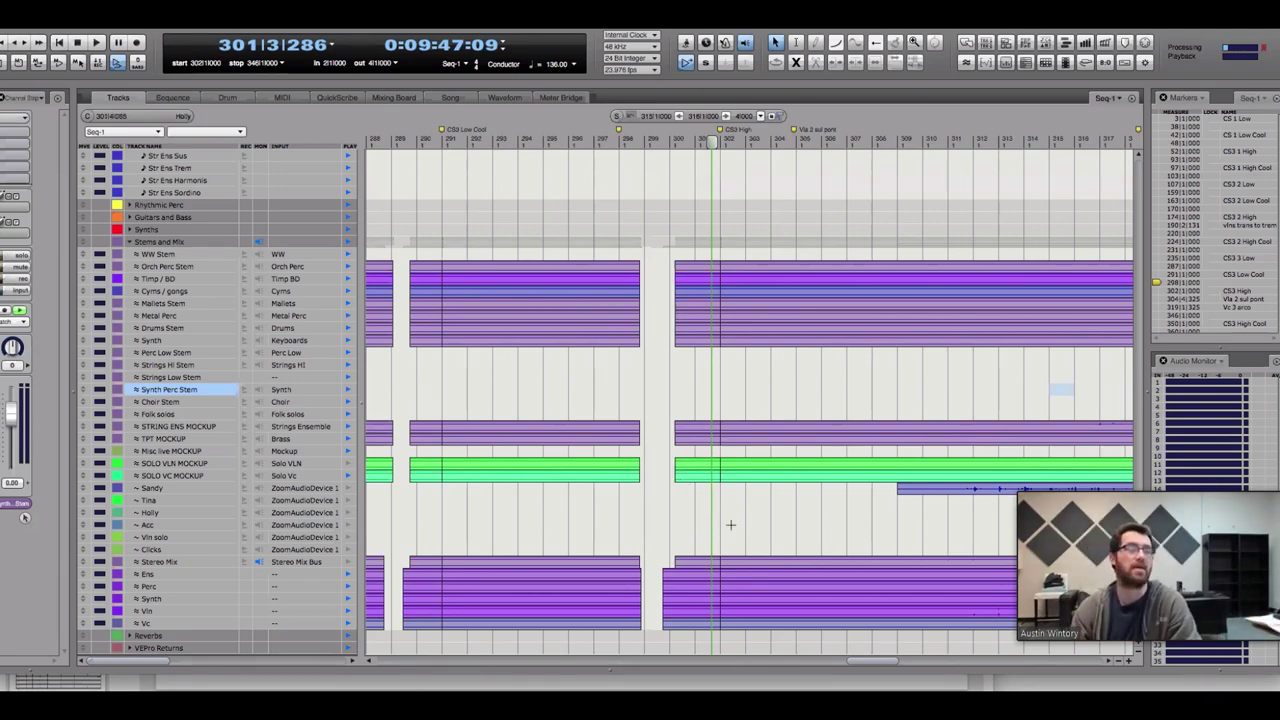
scroll(786, 661, right, 5)
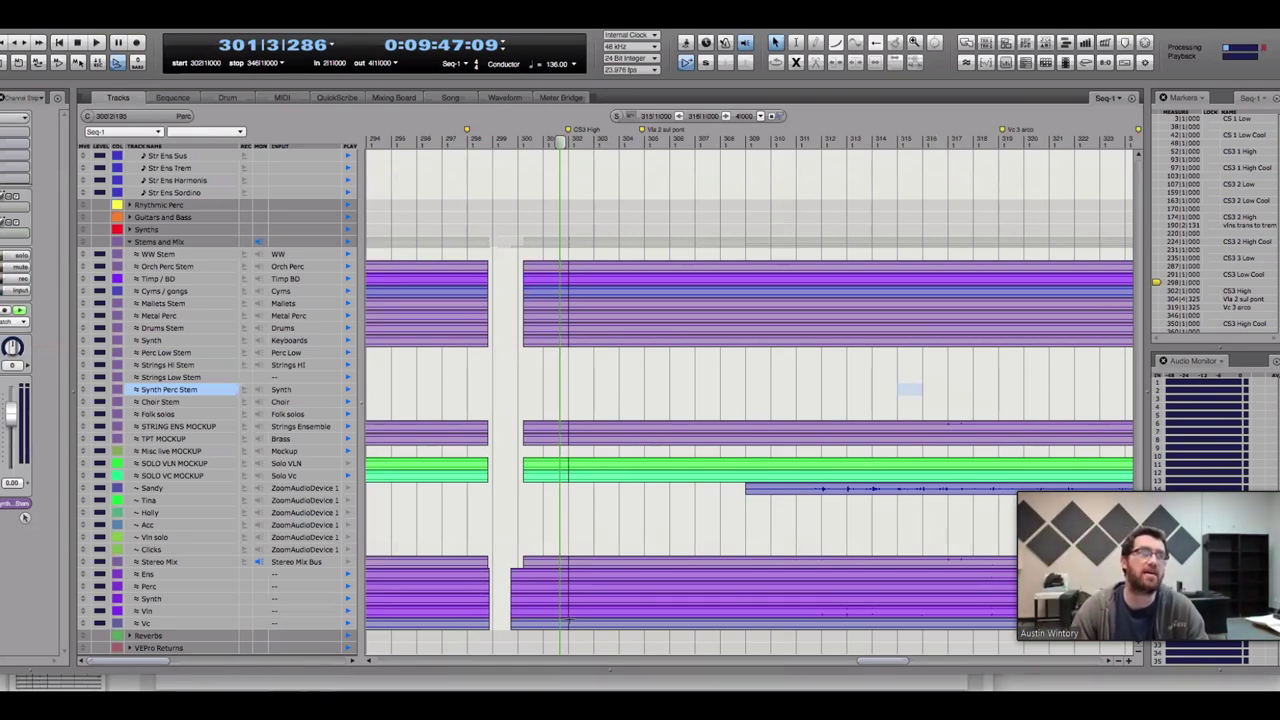
click(548, 140)
click(533, 140)
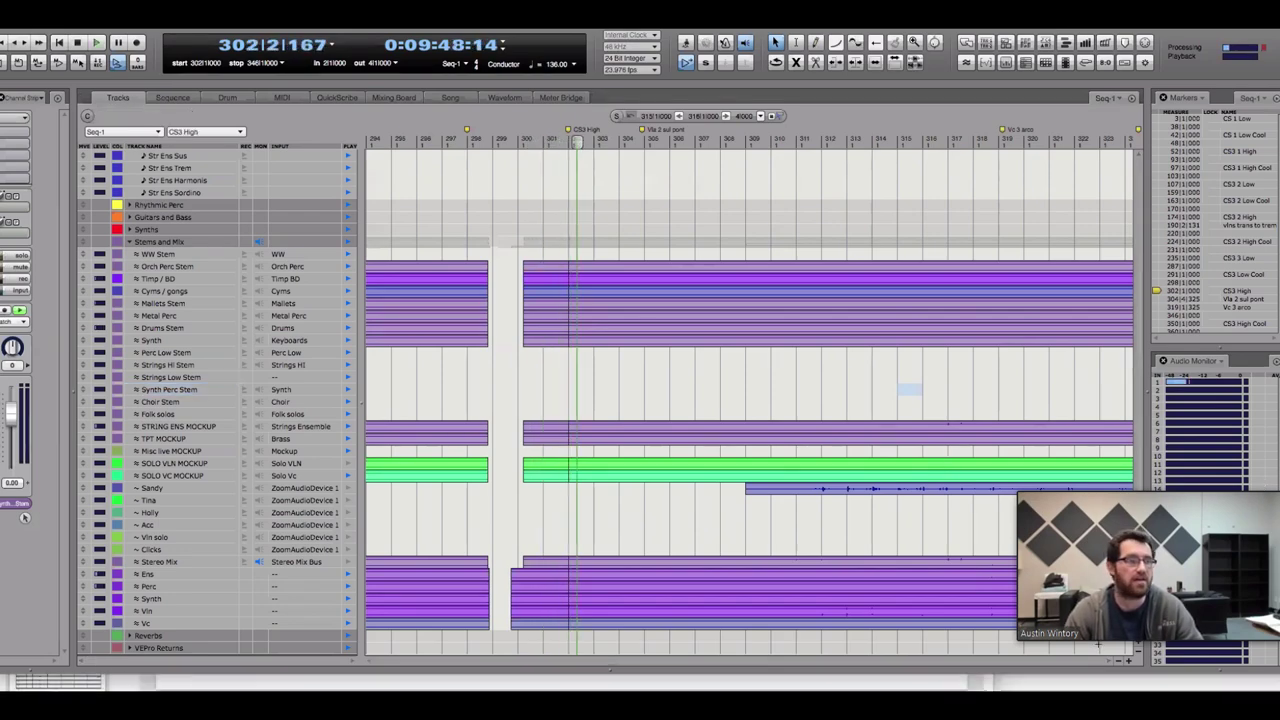
key(shift+g)
Switch to the score PDF, enlarge it and follow CS3 High from measure 302 onto the following page during playback
key(super+Tab)
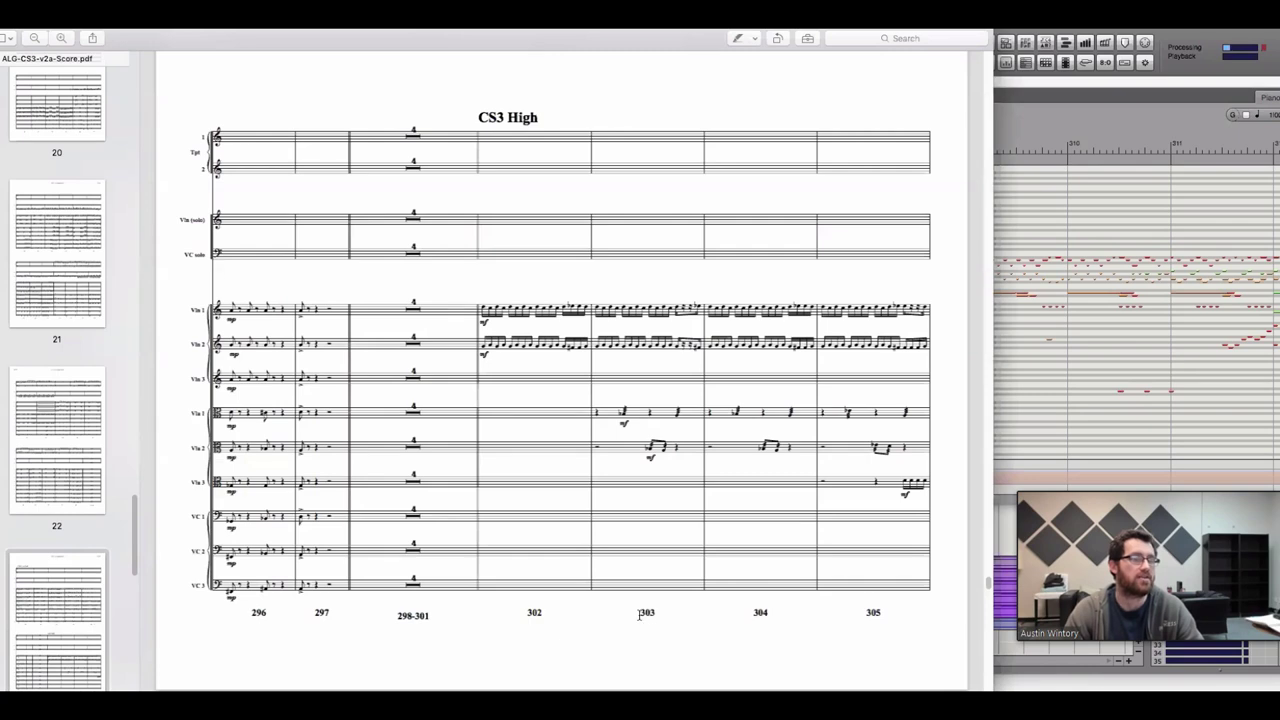
scroll(580, 572, down, 1)
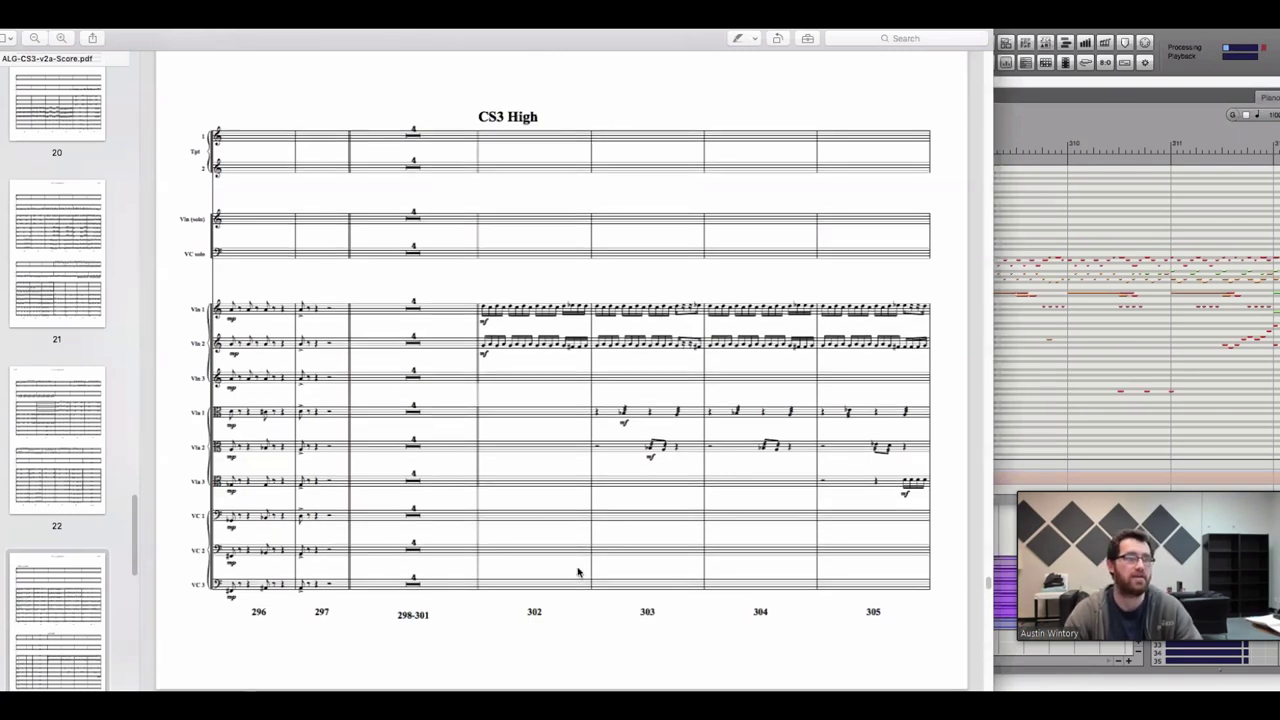
click(62, 38)
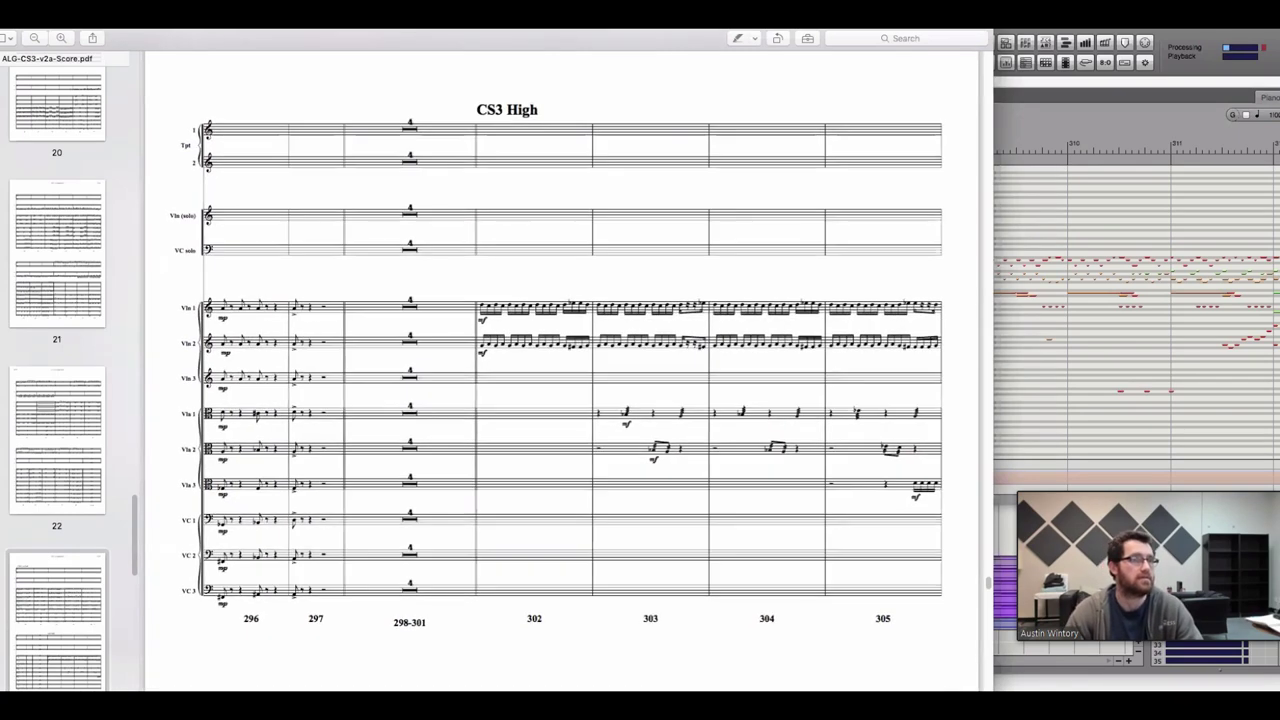
click(62, 38)
scroll(523, 521, down, 2)
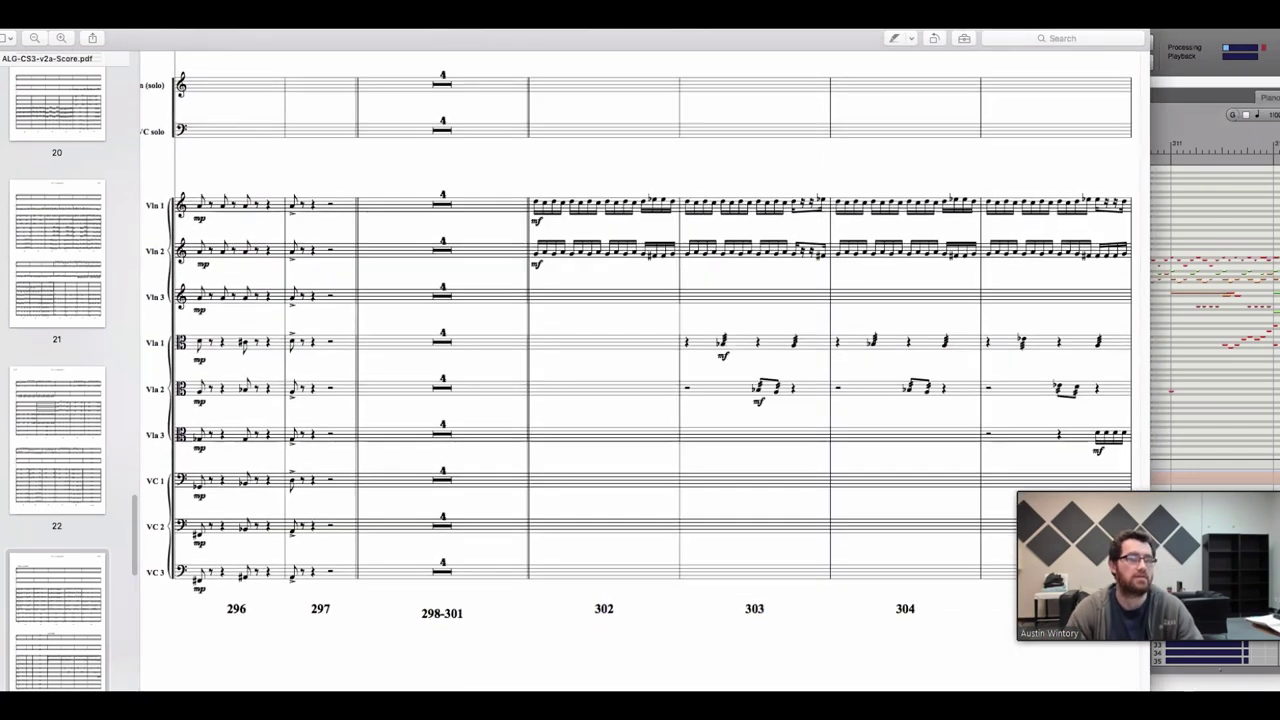
scroll(600, 515, down, 8)
scroll(424, 519, down, 8)
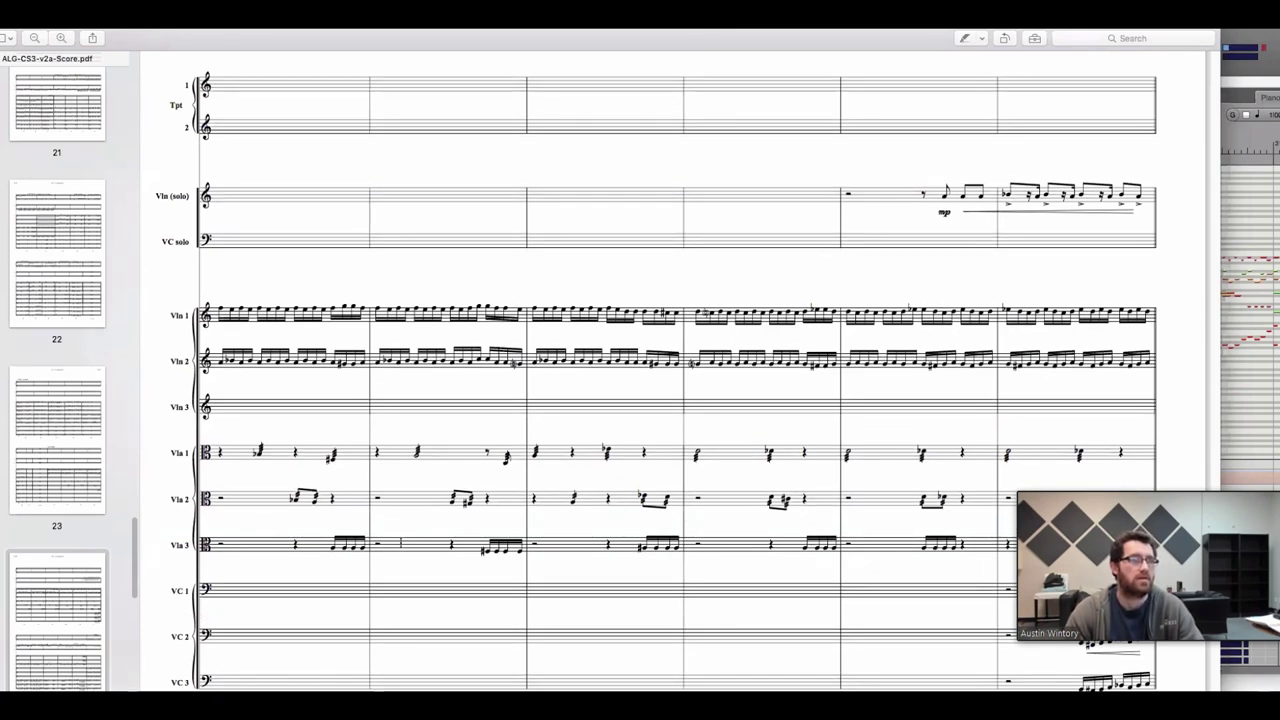
Follow CS3 High in the score from measure 312 through the sixteenth-note solo violin passage after measure 322 during playback
scroll(650, 400, down, 15)
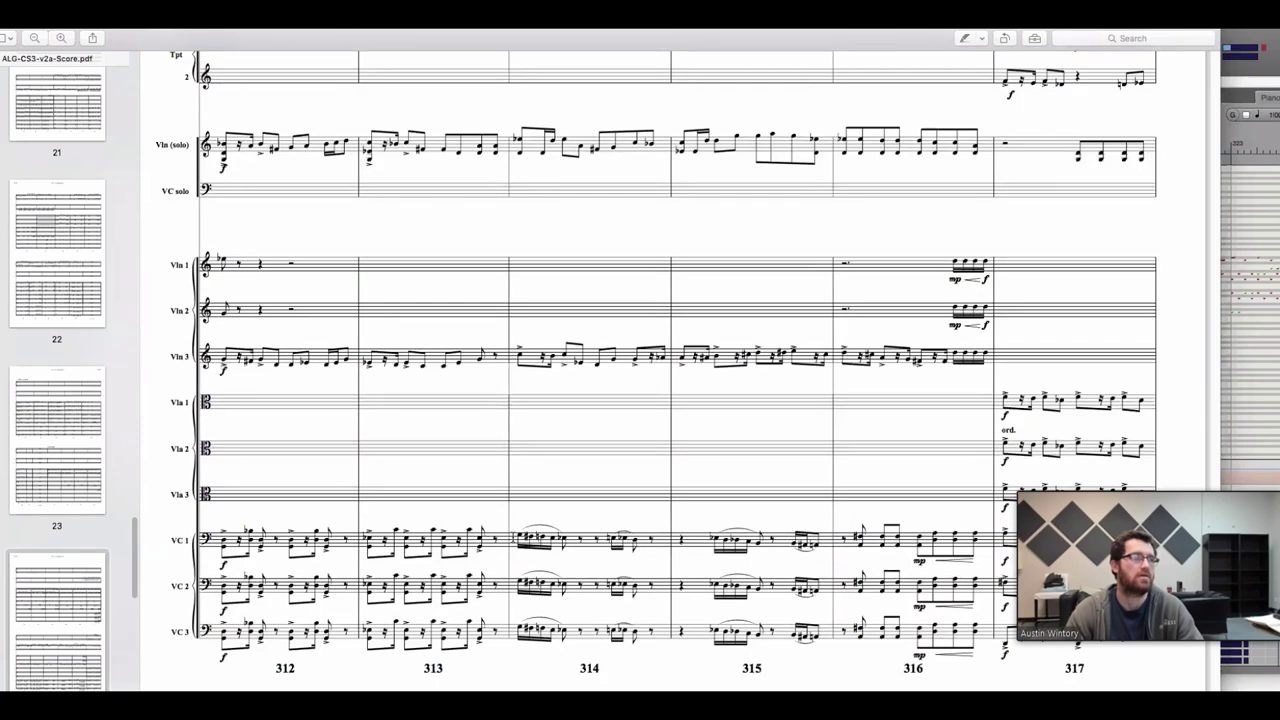
scroll(512, 537, up, 1)
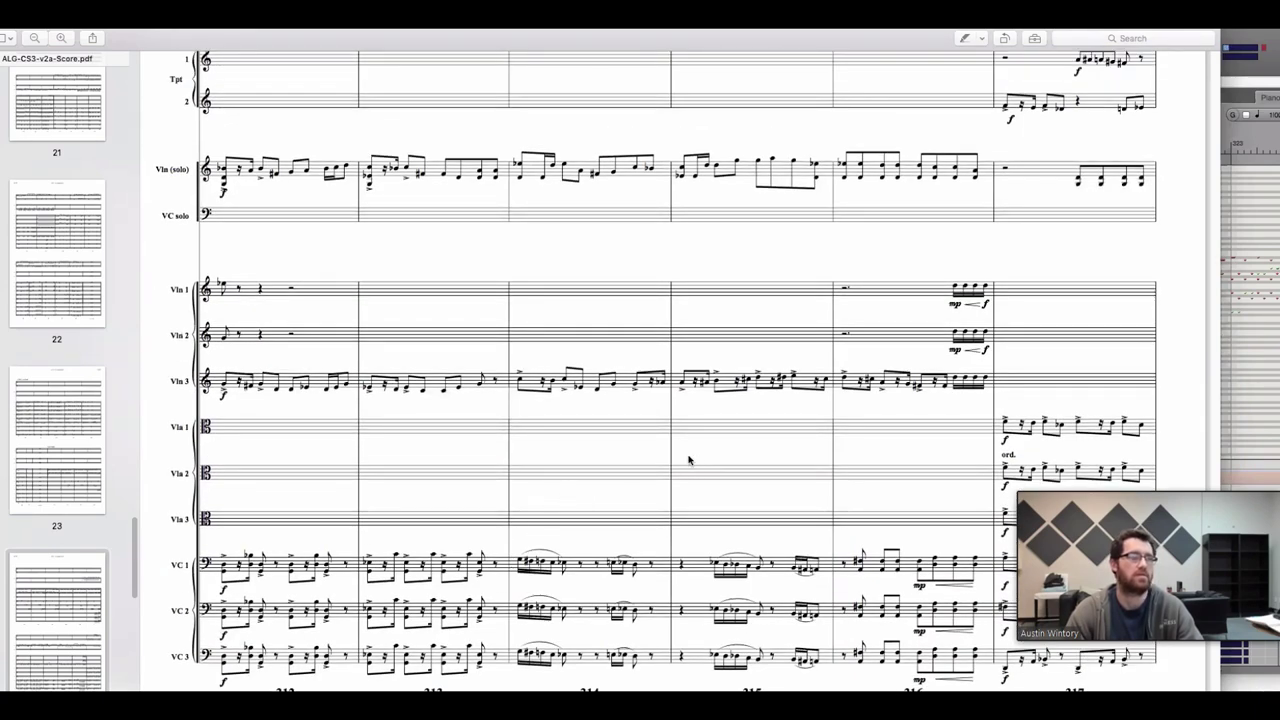
scroll(703, 466, up, 1)
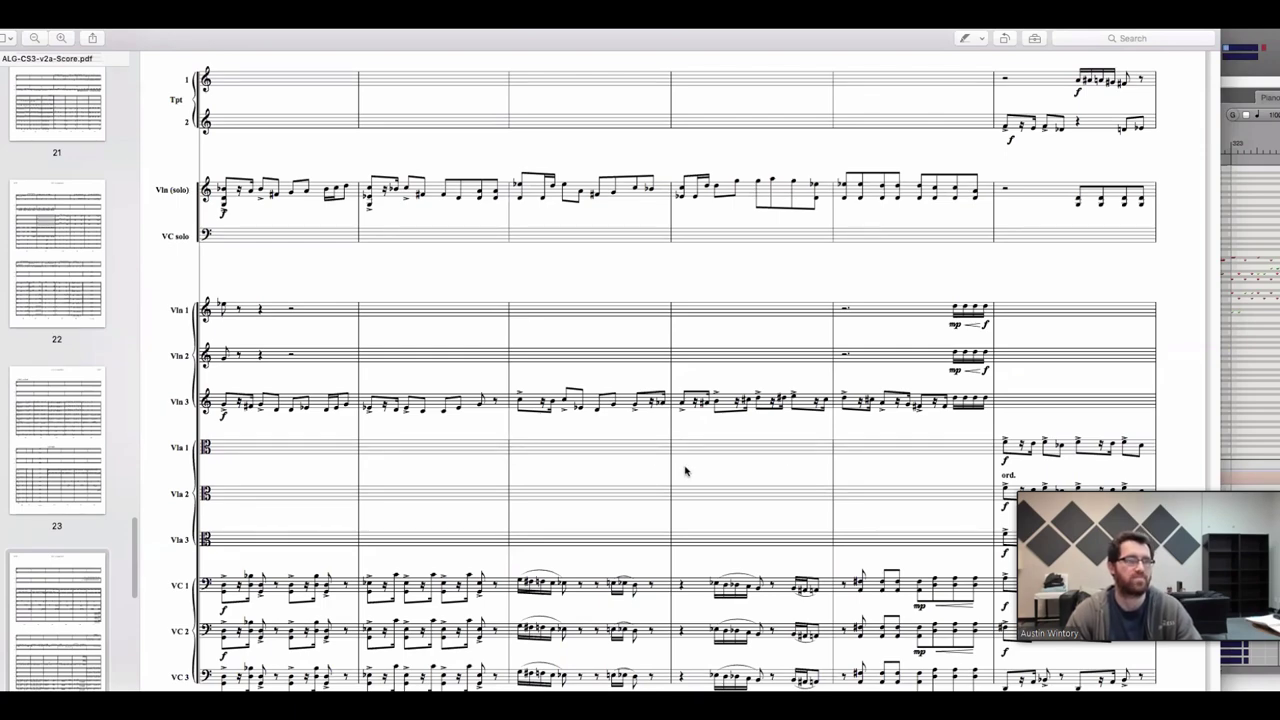
scroll(698, 475, down, 10)
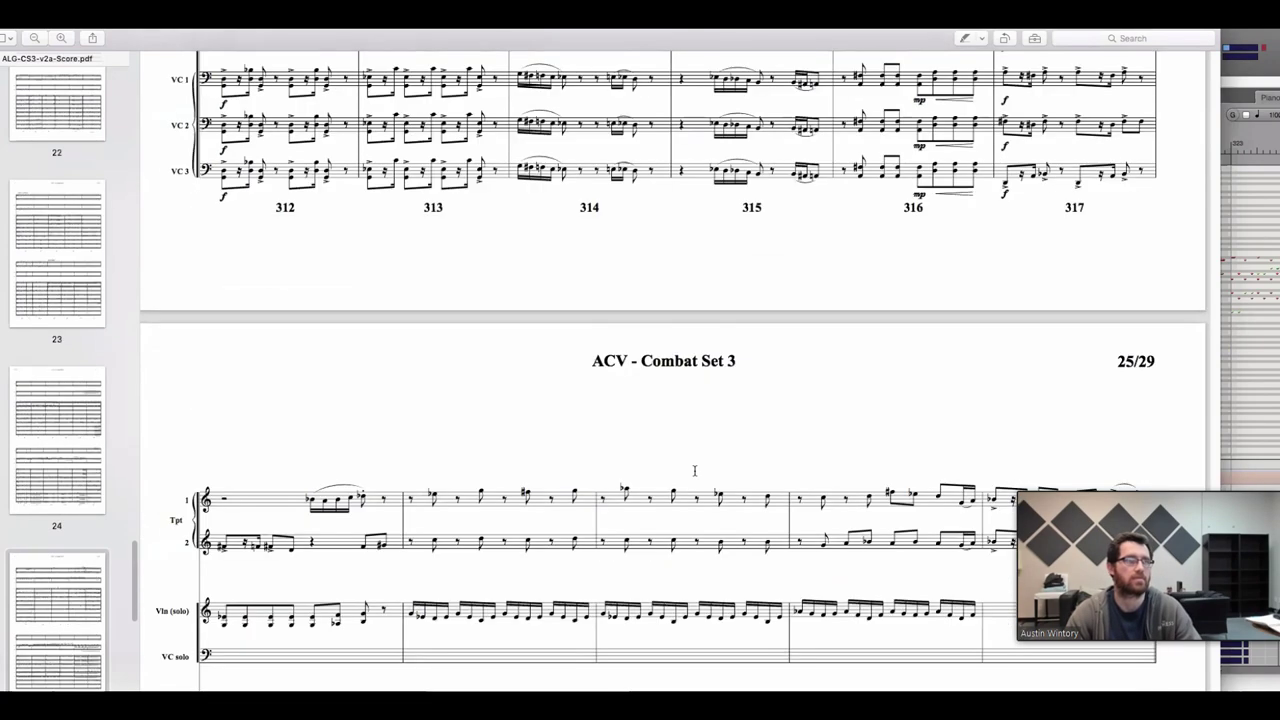
scroll(695, 470, down, 5)
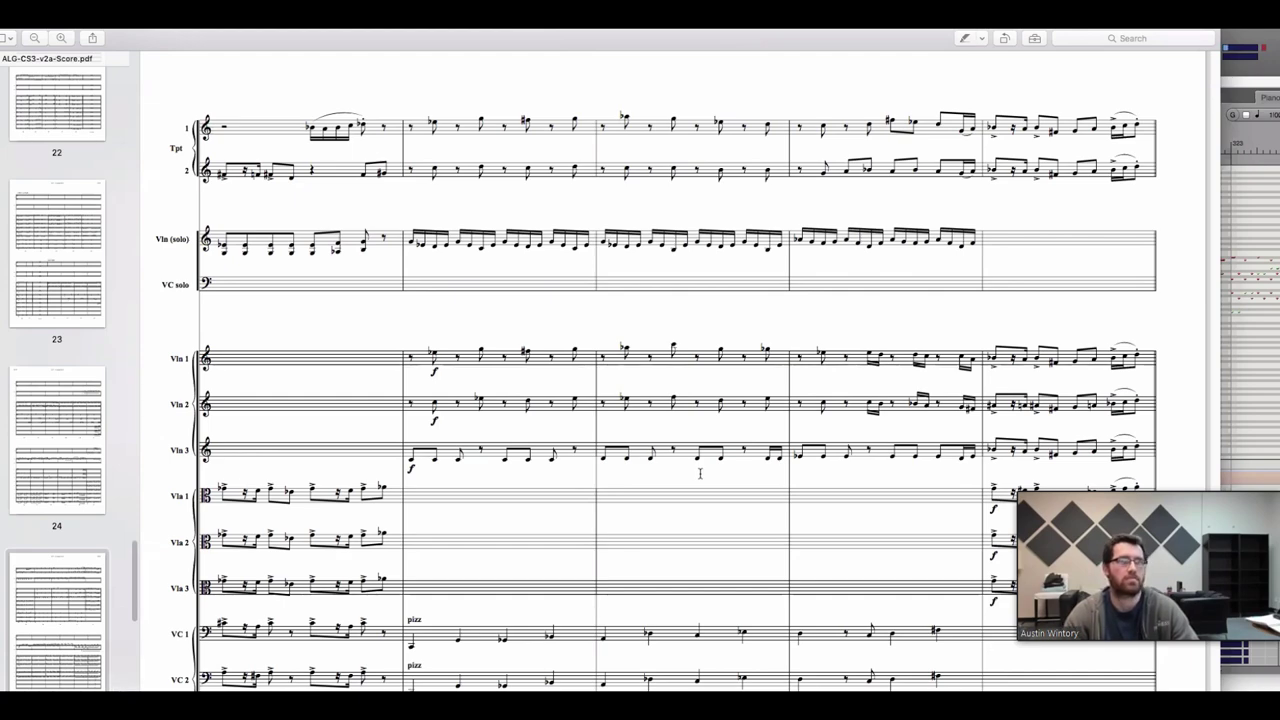
scroll(700, 473, down, 10)
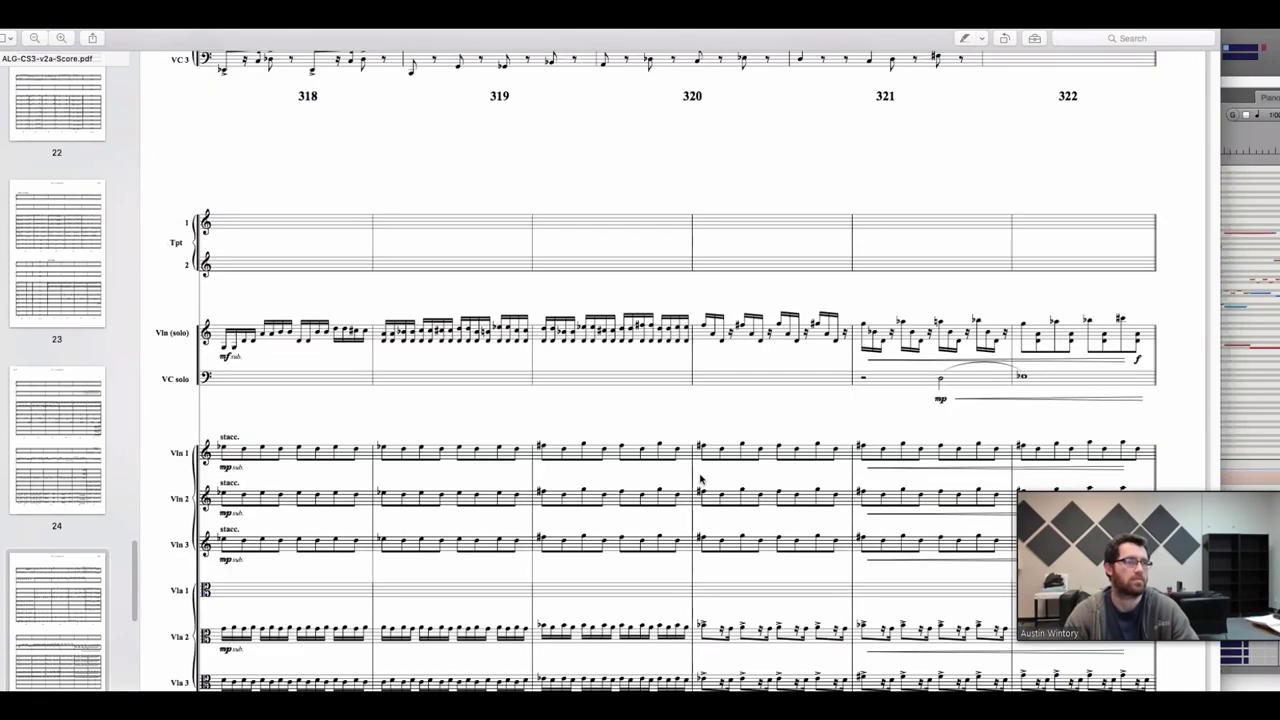
scroll(701, 480, down, 3)
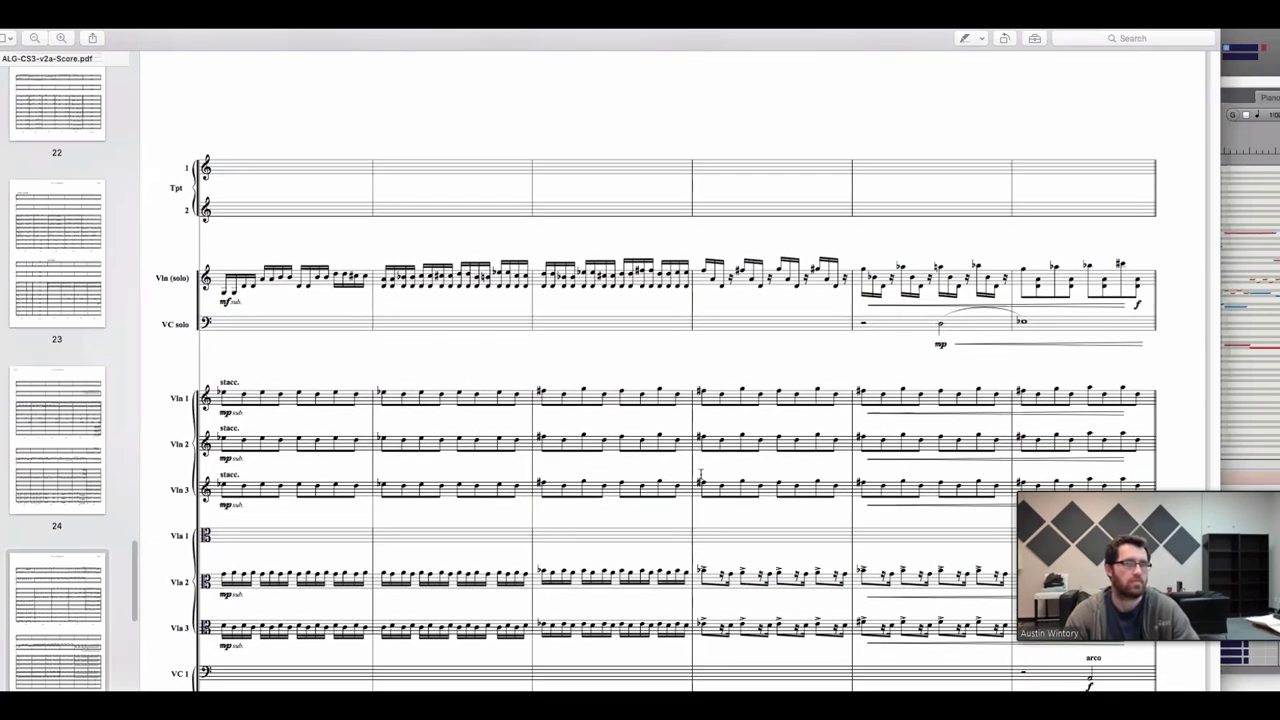
Follow the solo cello passage of CS3 High through measures 336 to 341 and onto page 27 of the score
scroll(701, 475, down, 10)
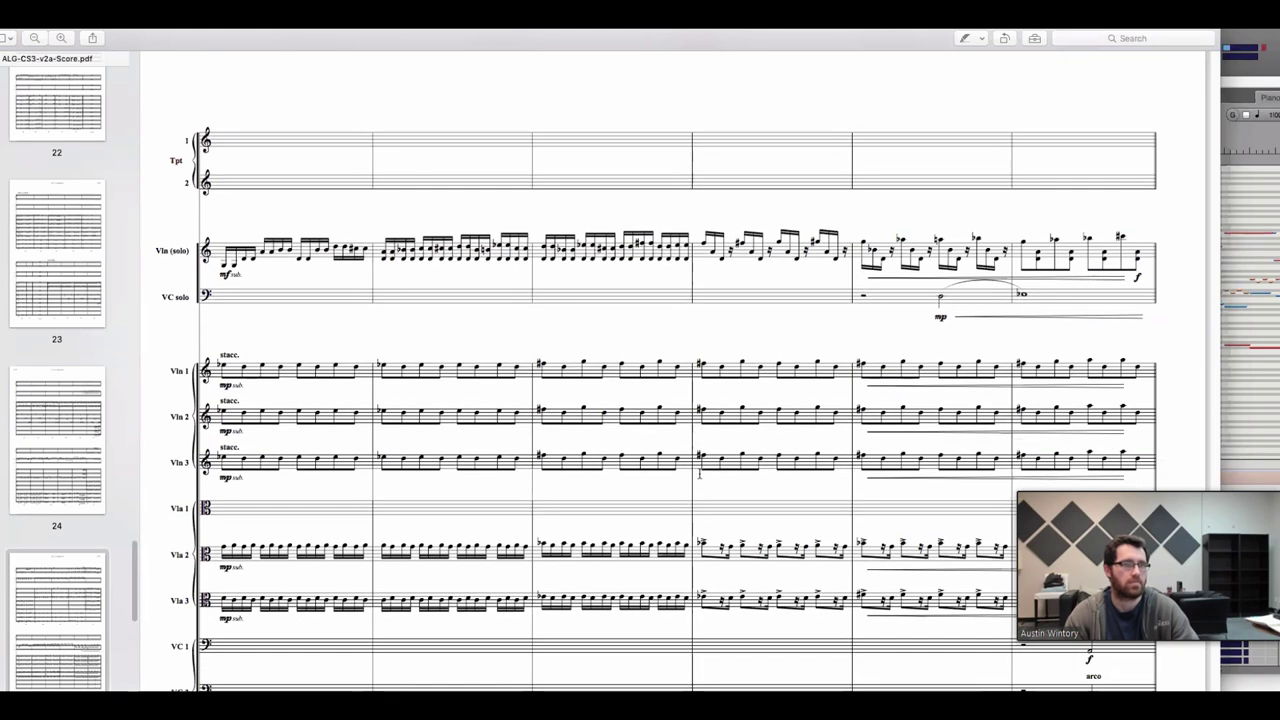
scroll(699, 475, down, 15)
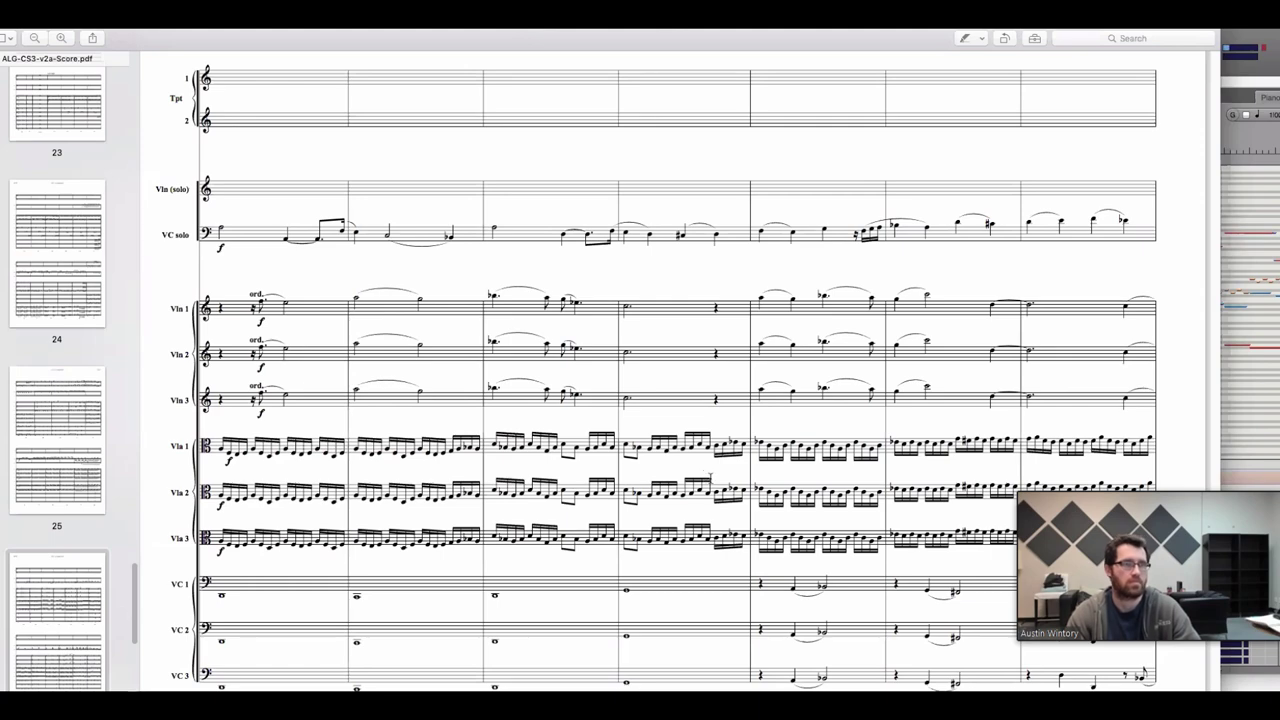
scroll(710, 501, down, 10)
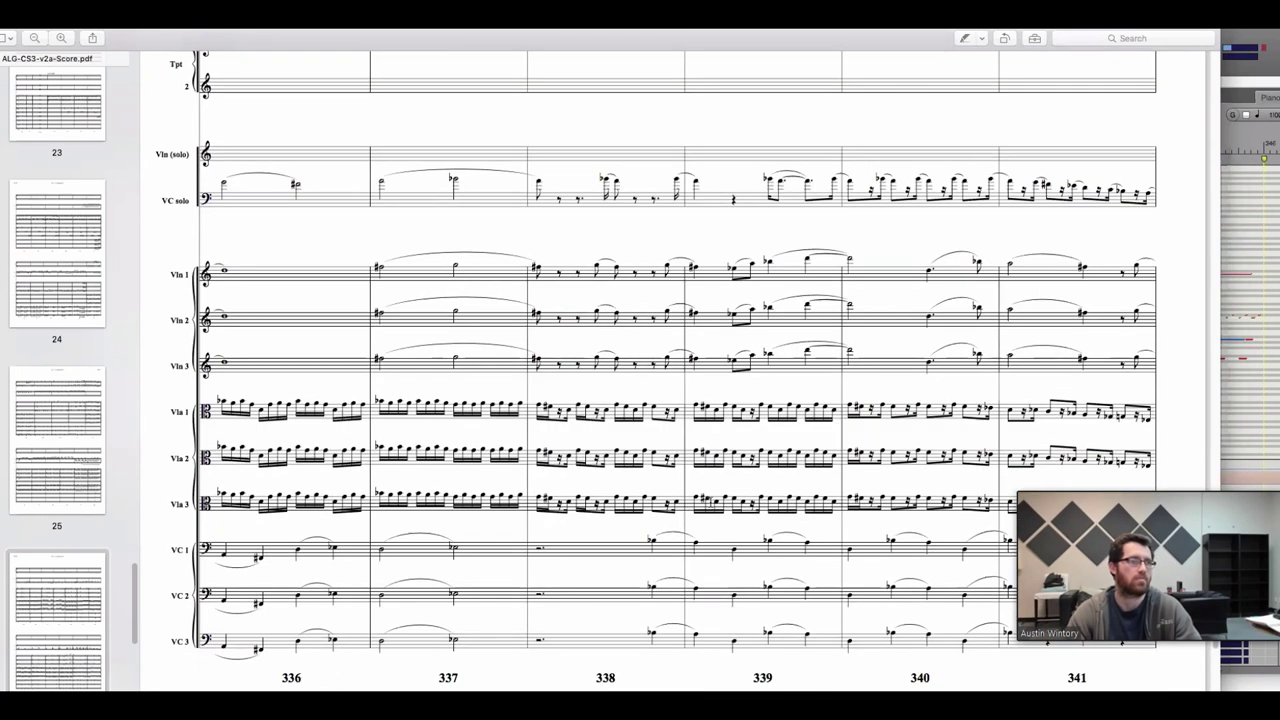
scroll(710, 501, up, 2)
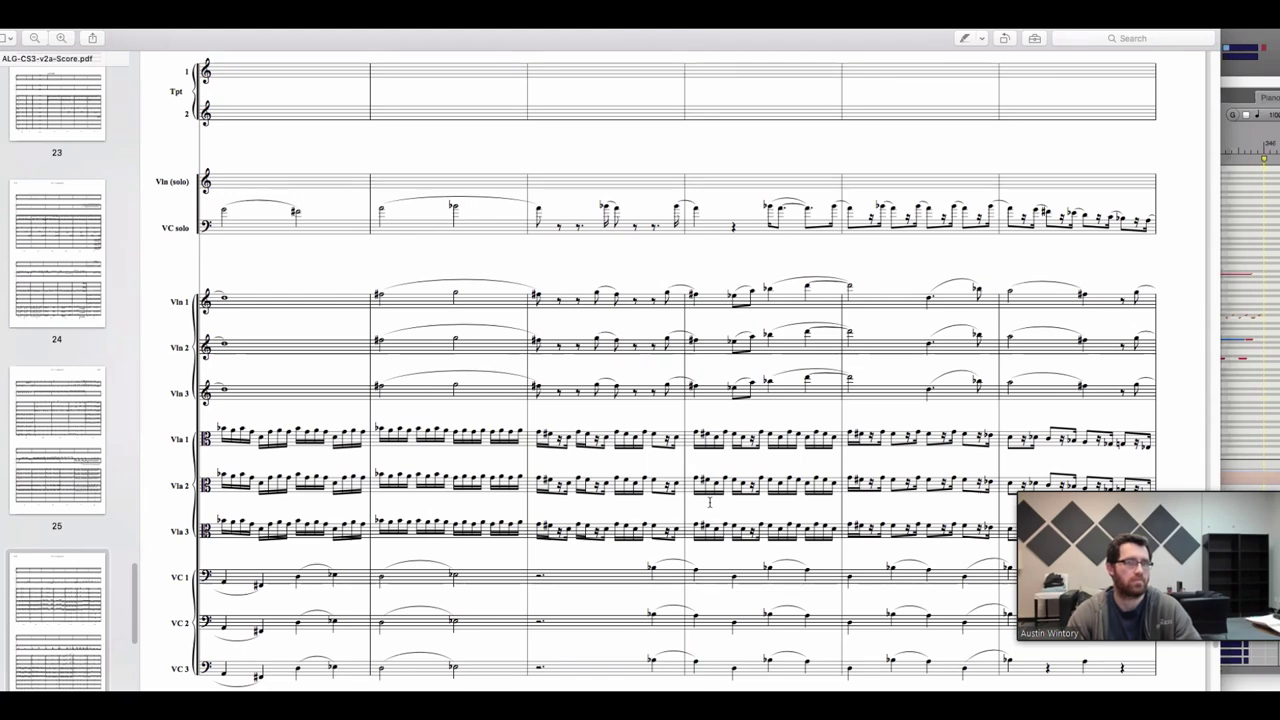
scroll(709, 502, down, 15)
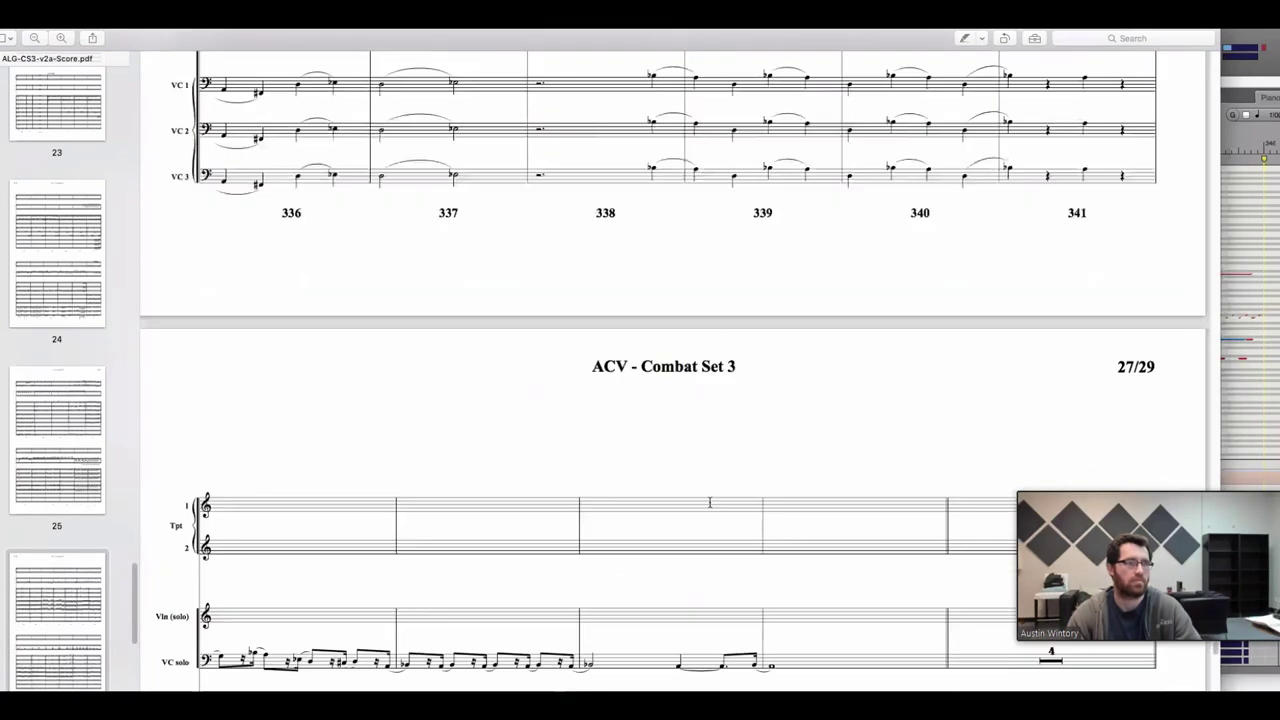
scroll(709, 502, down, 2)
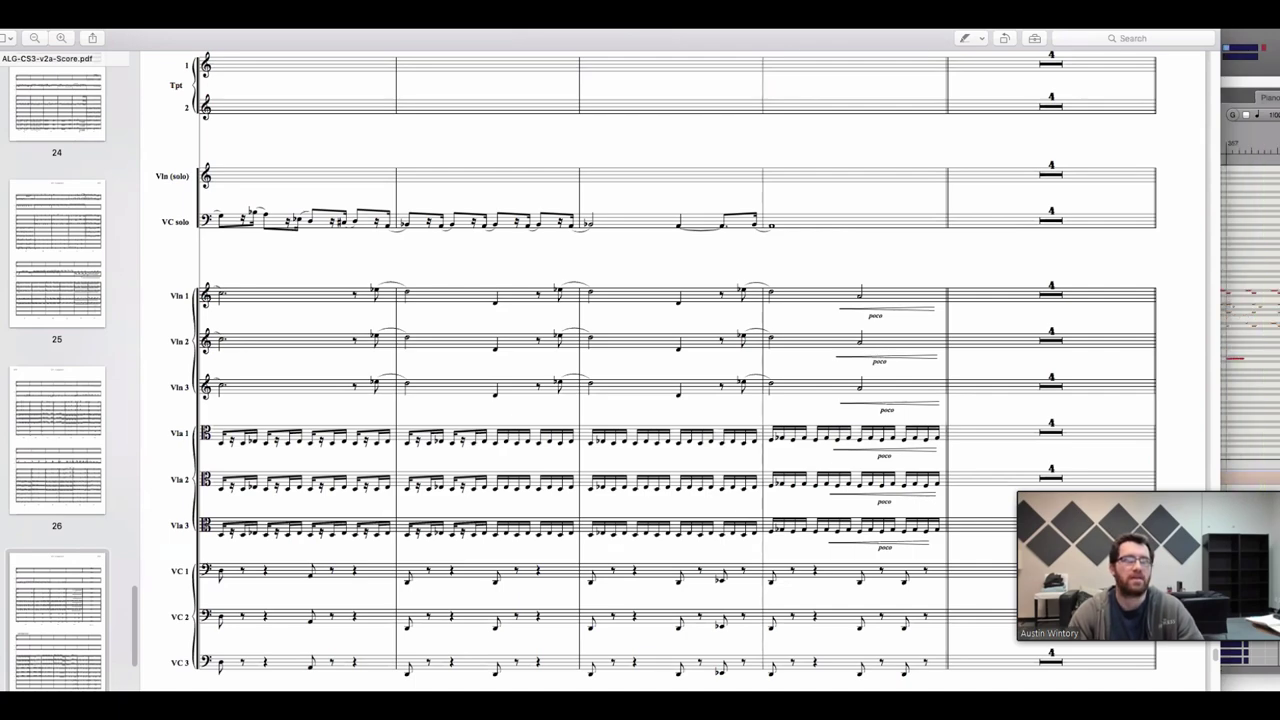
Switch to Digital Performer, play from measure 348 ahead of CS3 High Cool and return to that section in the score PDF
key(super+Tab)
key(space)
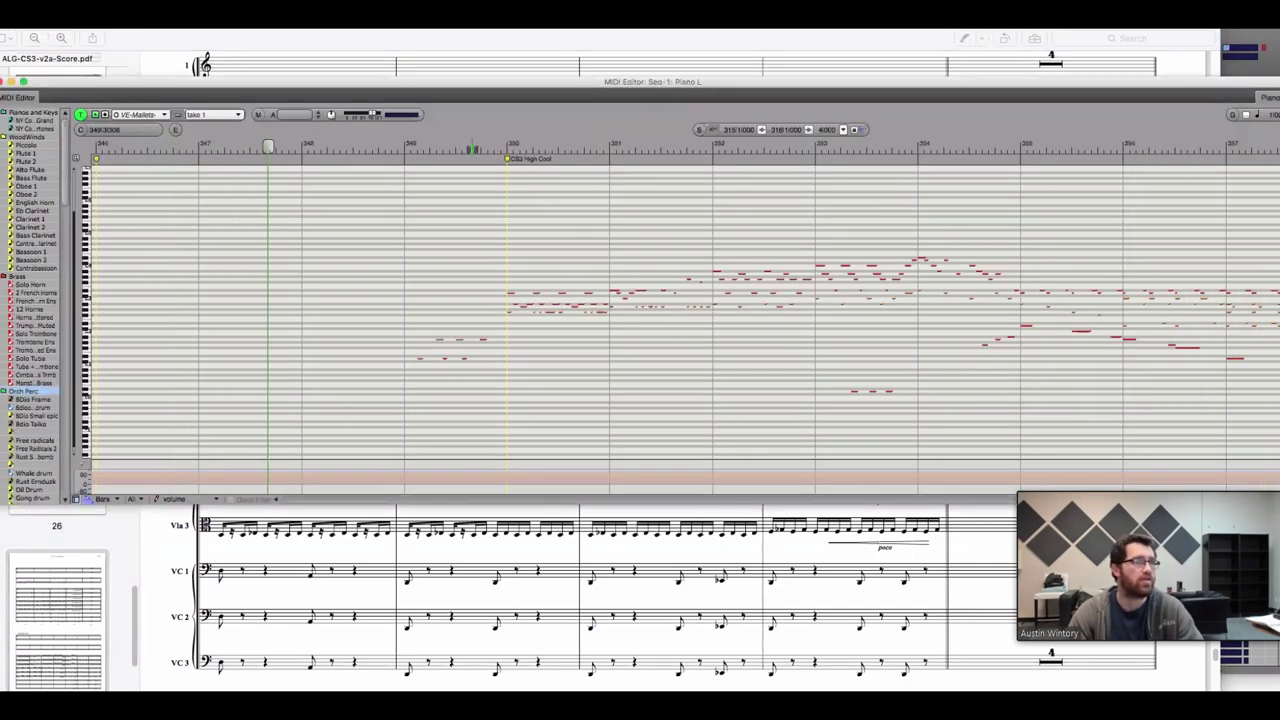
key(super+Tab)
scroll(652, 601, down, 10)
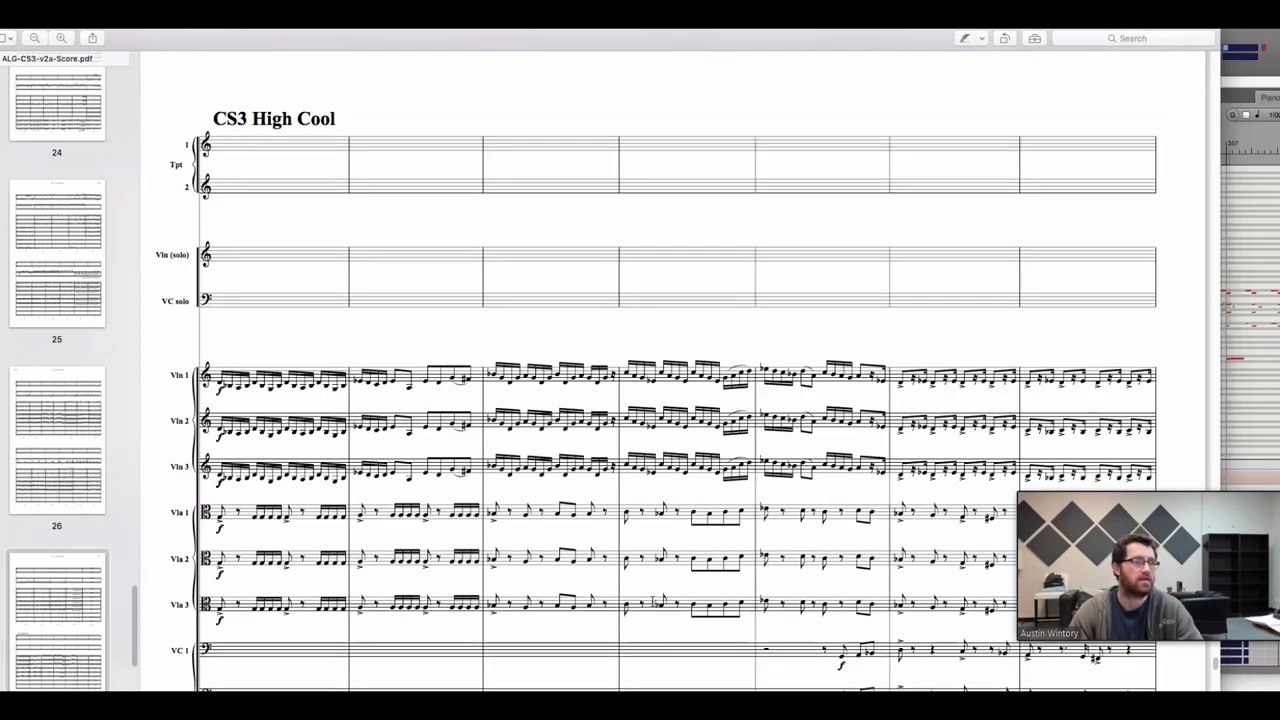
Follow the CS3 High Cool string parts in the score through to the closing bars at measures 357 to 359
scroll(652, 604, down, 3)
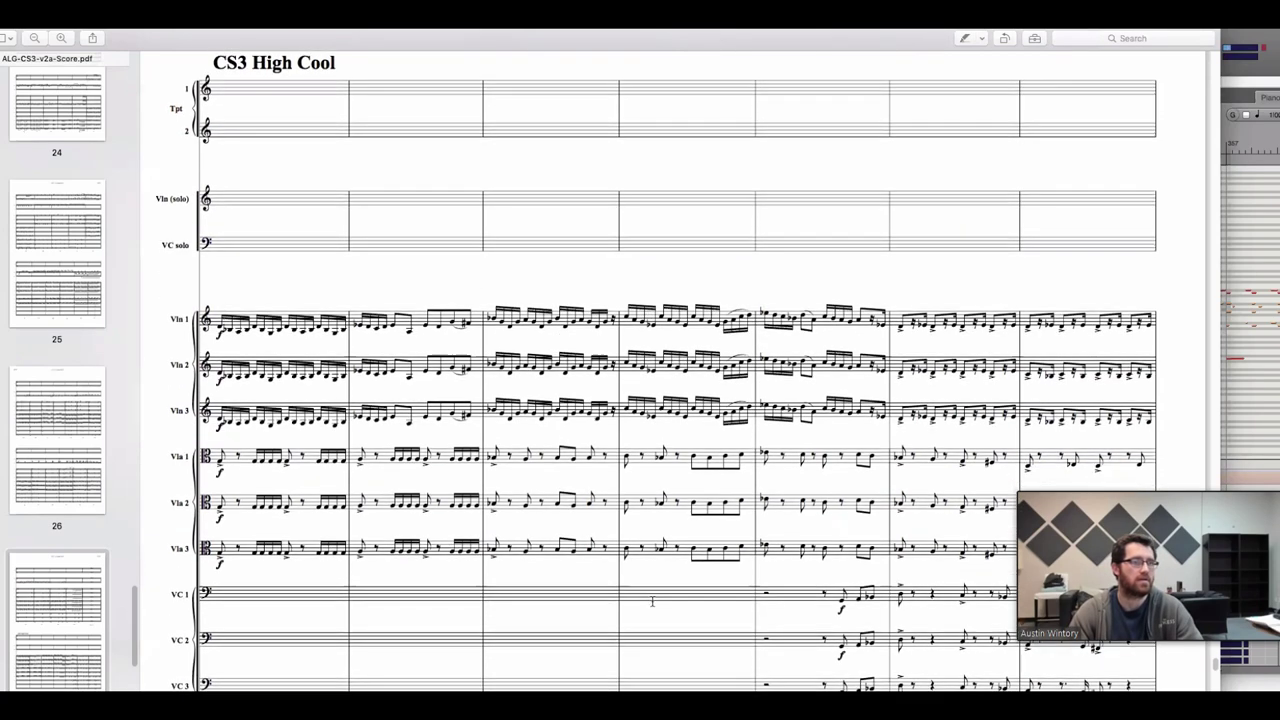
scroll(652, 601, down, 1)
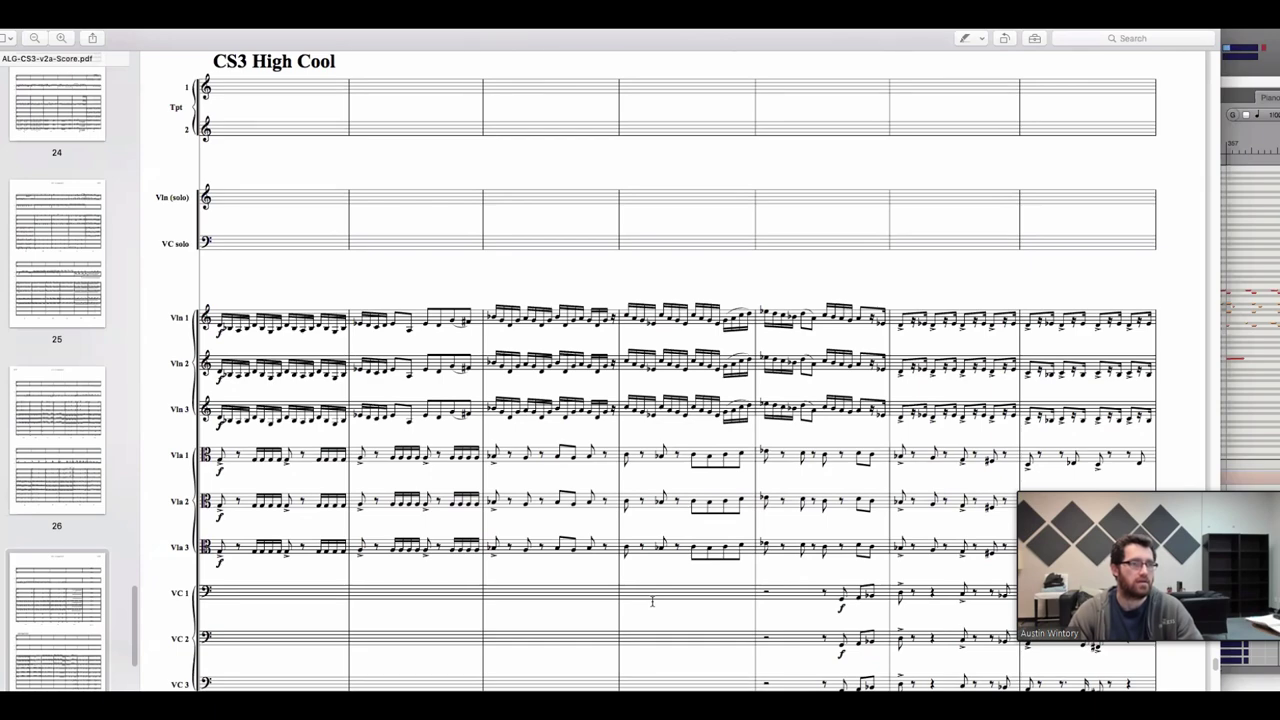
scroll(652, 601, down, 3)
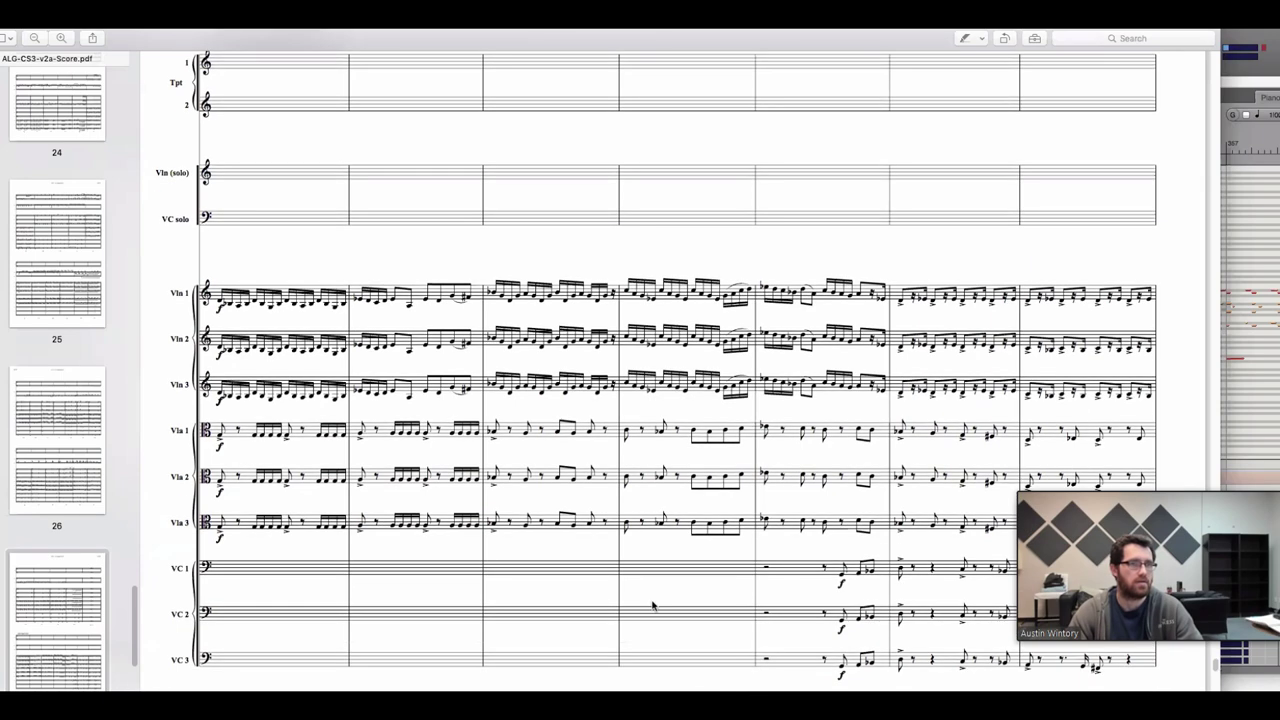
scroll(652, 605, down, 10)
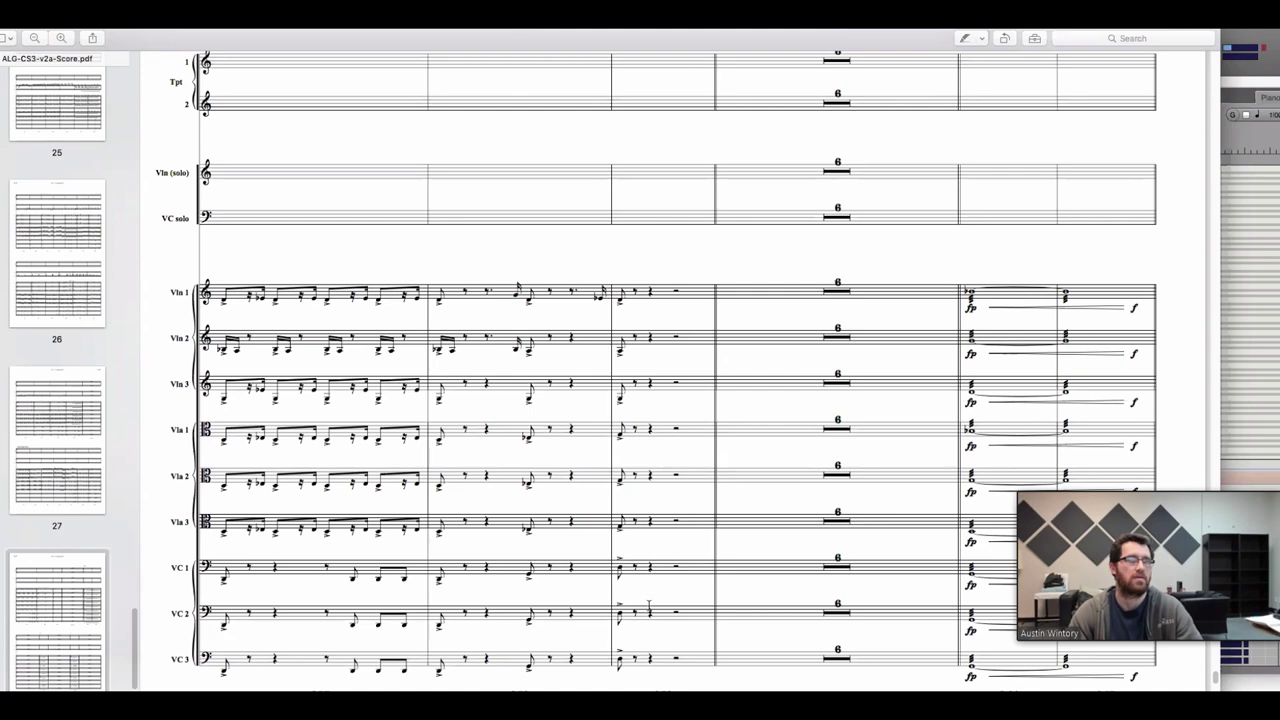
Check FX - 1 in the Digital Performer MIDI Editor, then examine its string chords in the score PDF
click(1277, 304)
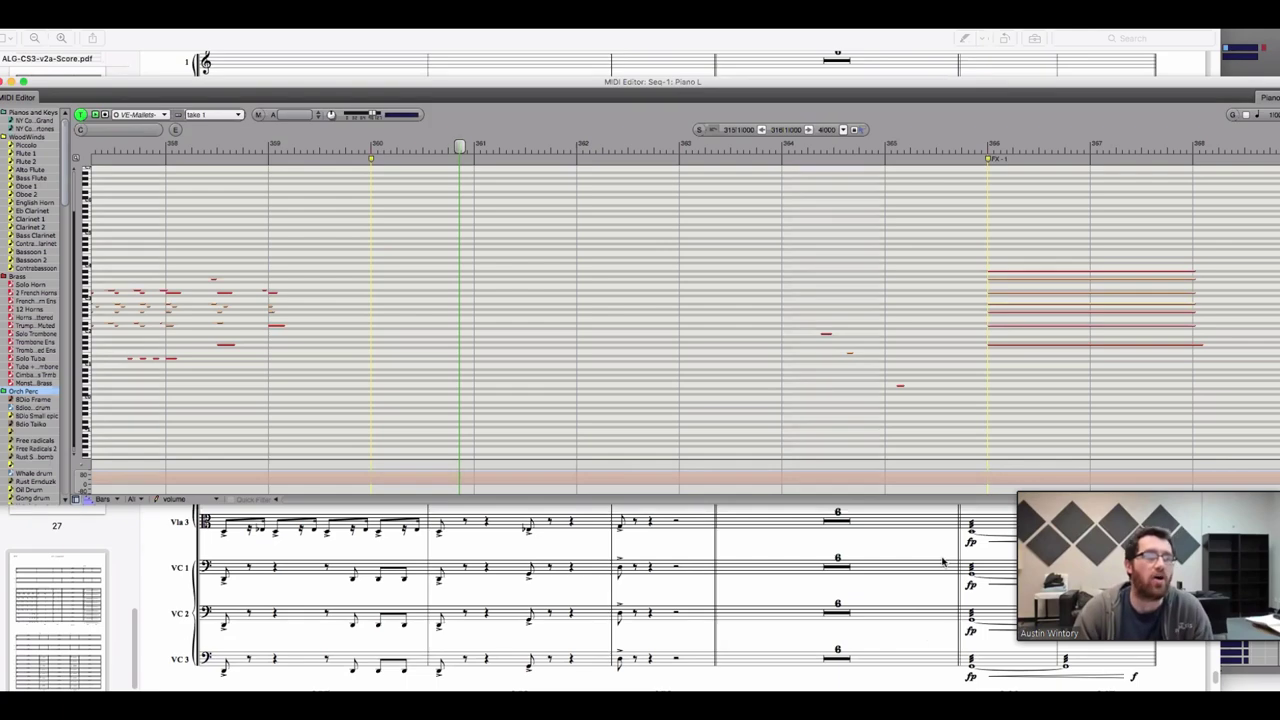
click(1175, 678)
scroll(677, 370, up, 3)
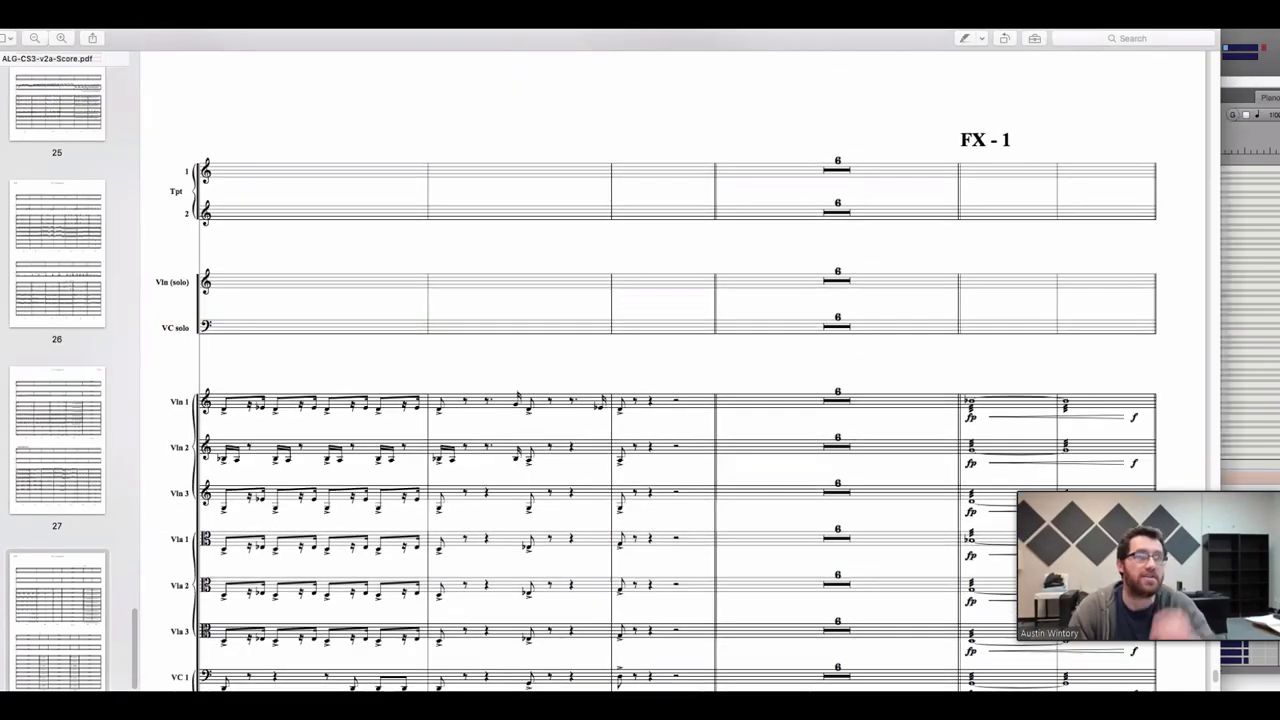
scroll(677, 370, down, 3)
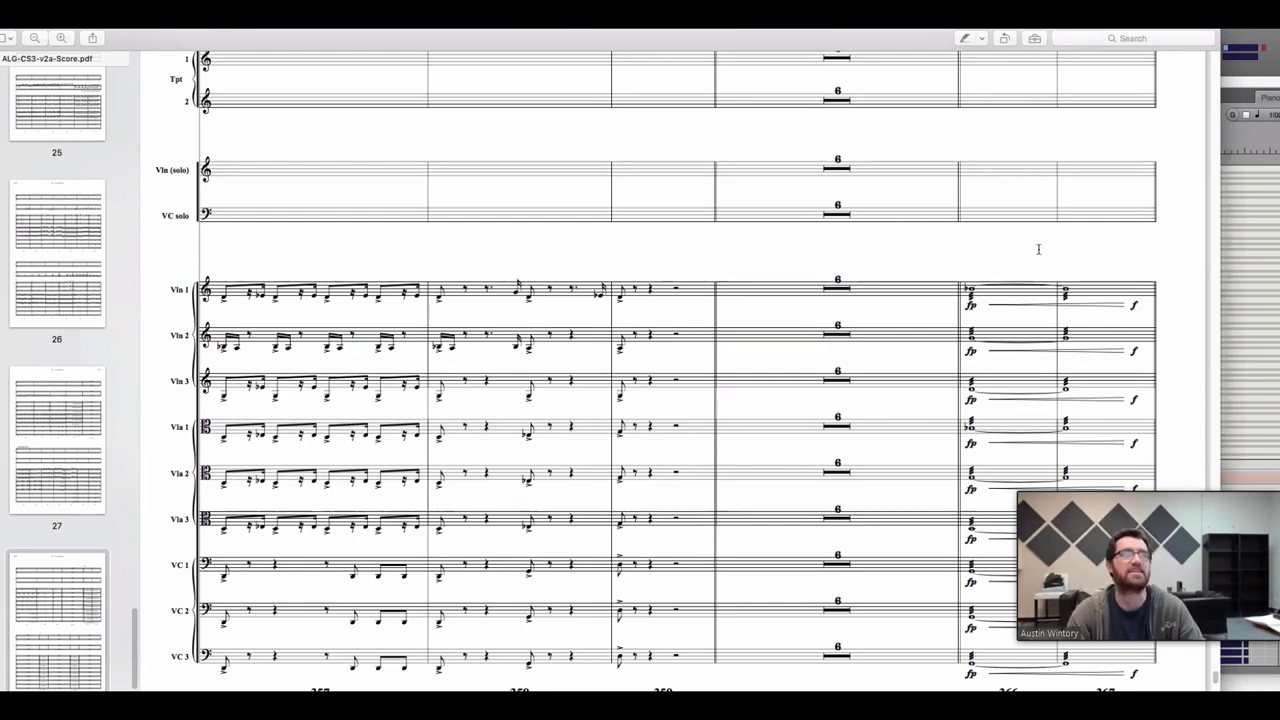
Cue Digital Performer just before FX - 1 at measure 366 and follow FX cues 1 to 7 in the score PDF through measure 397
click(1256, 323)
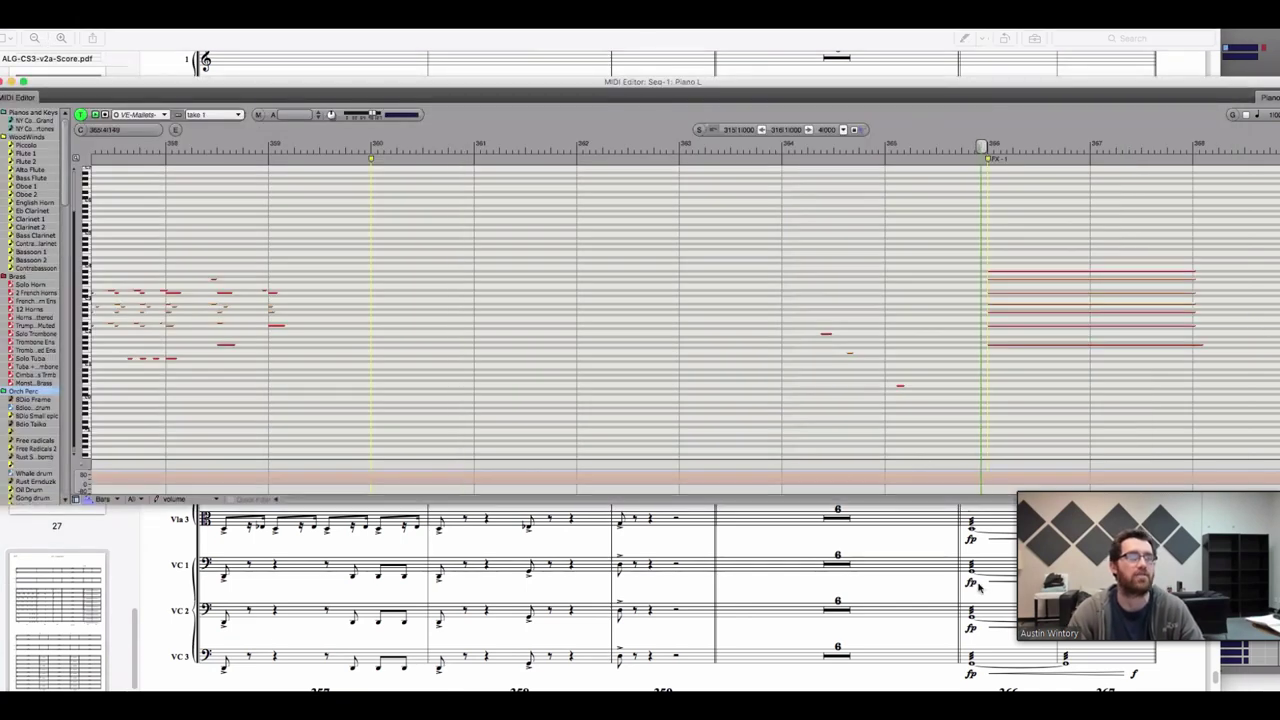
click(879, 598)
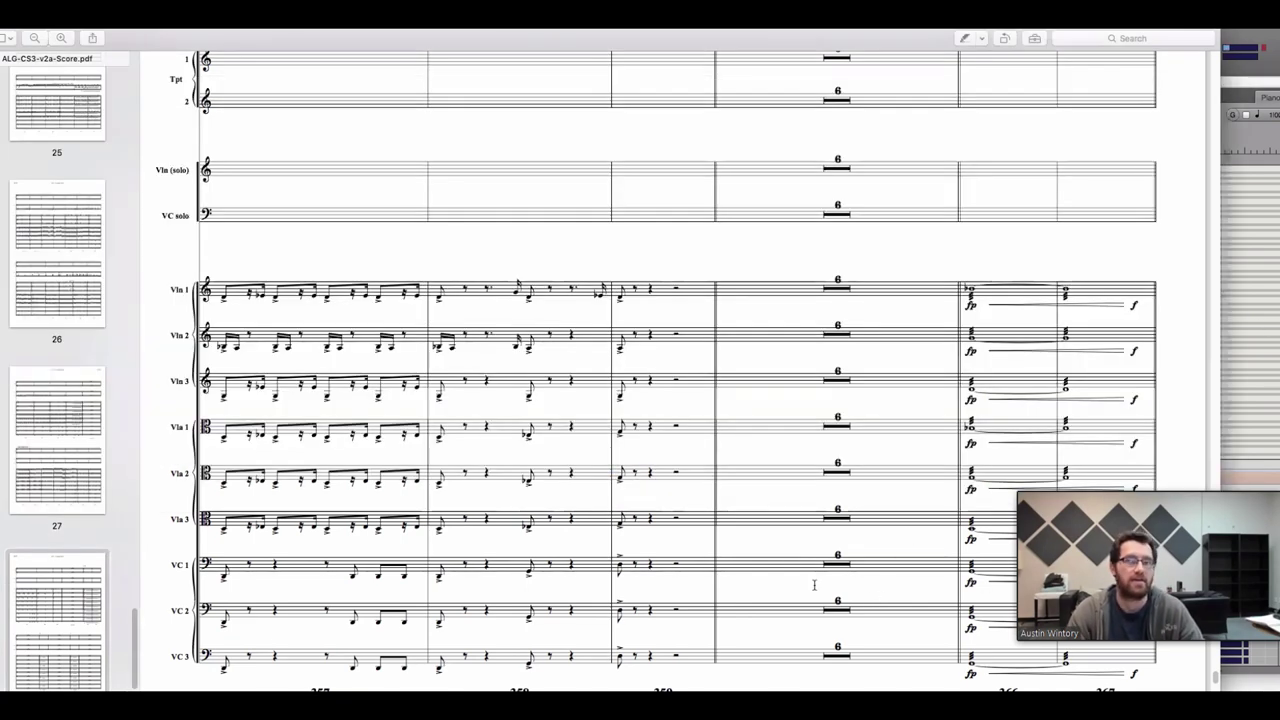
scroll(814, 583, down, 15)
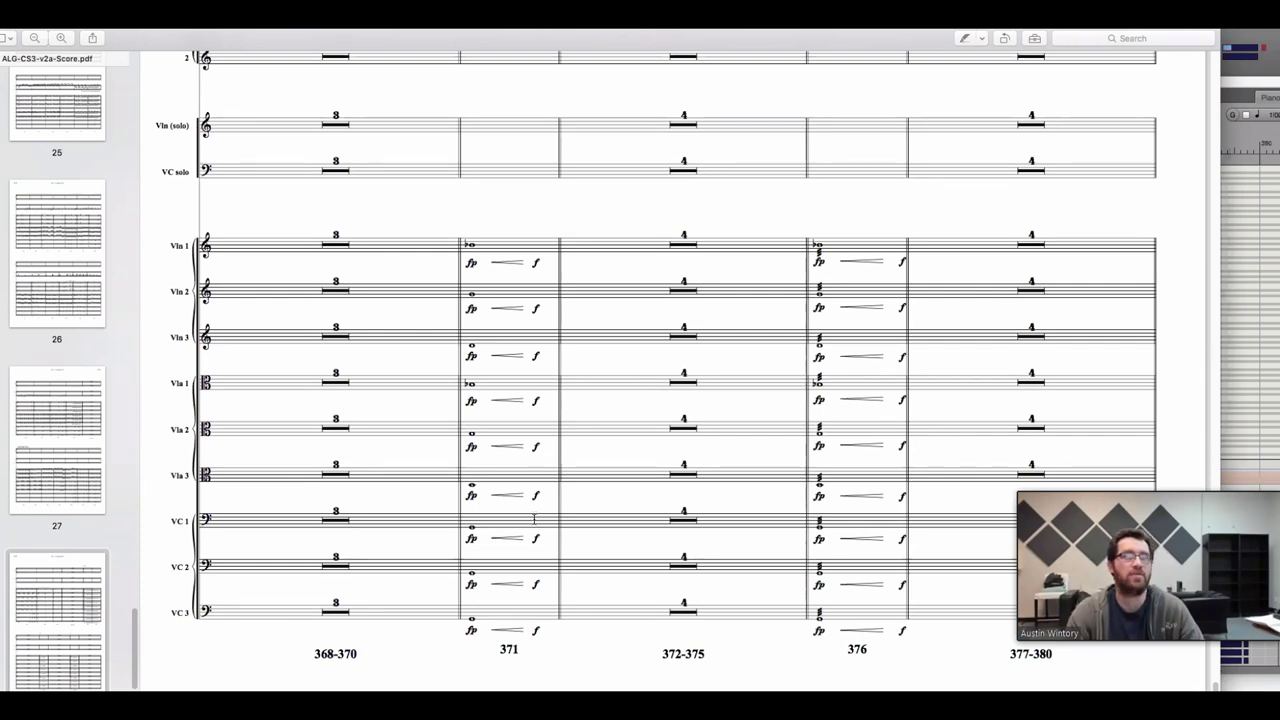
scroll(533, 530, down, 2)
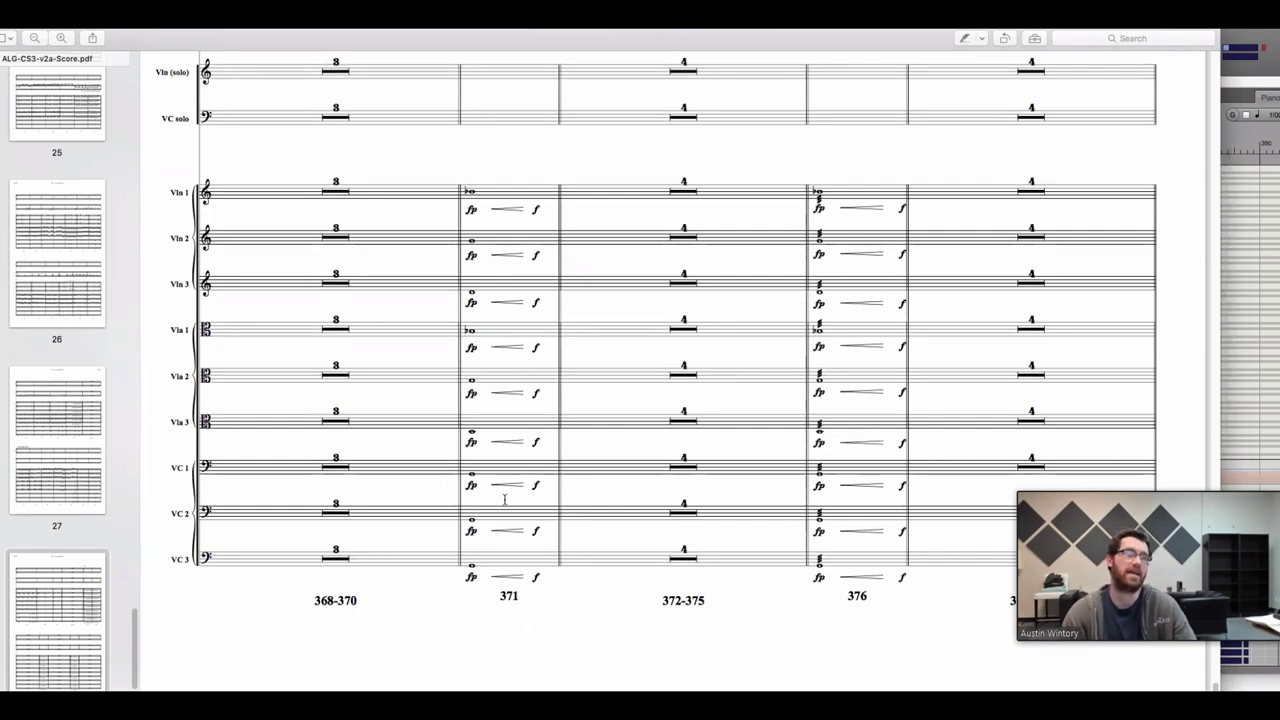
scroll(505, 500, down, 10)
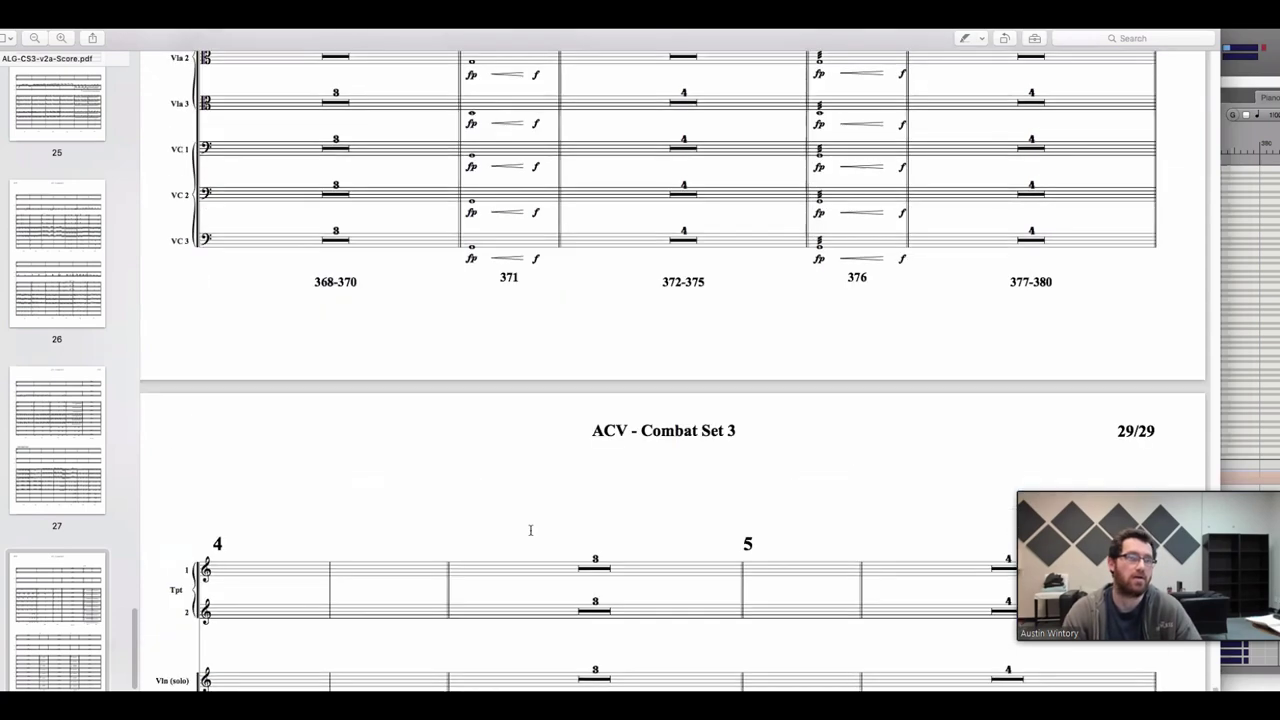
scroll(517, 565, down, 2)
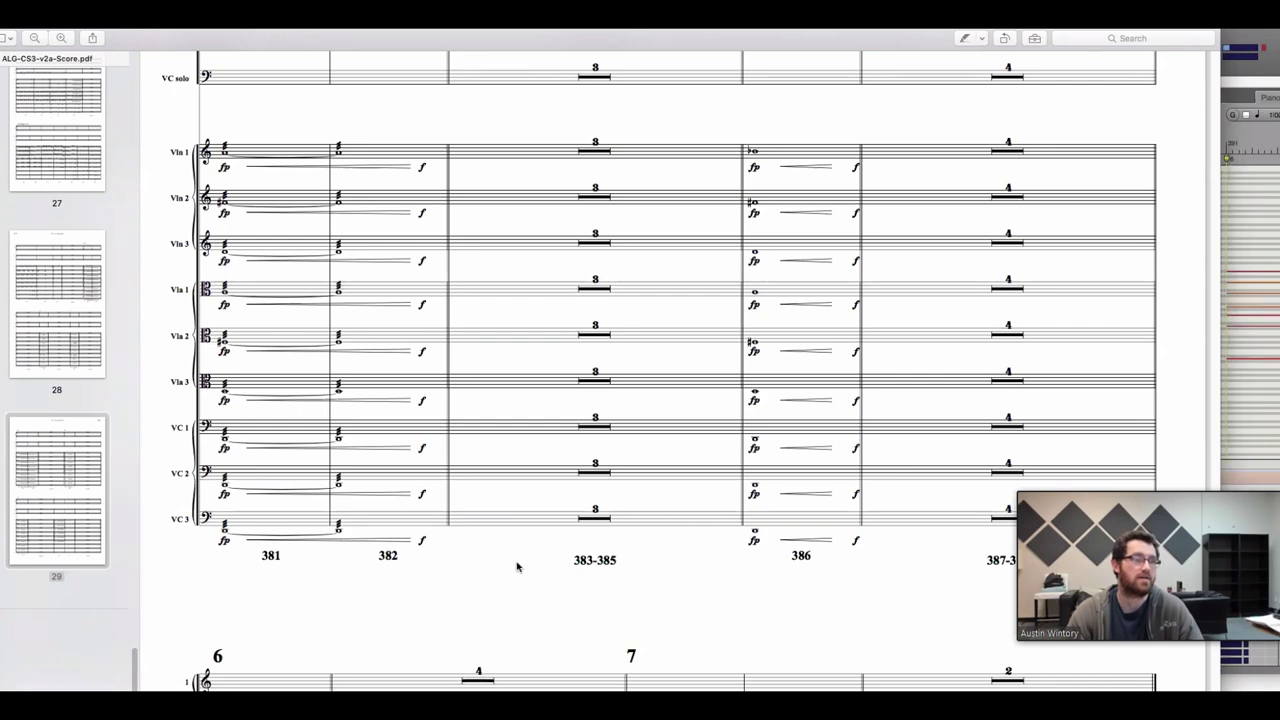
scroll(617, 545, down, 1)
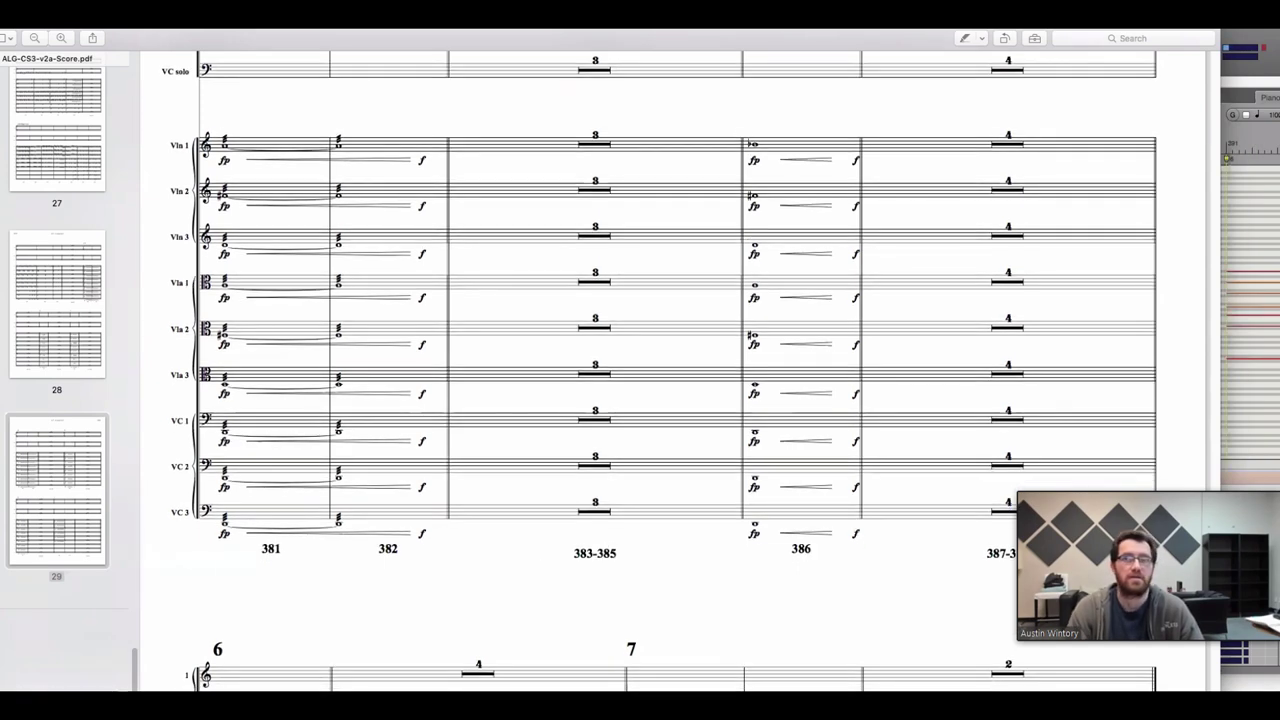
scroll(533, 400, down, 10)
scroll(533, 400, down, 3)
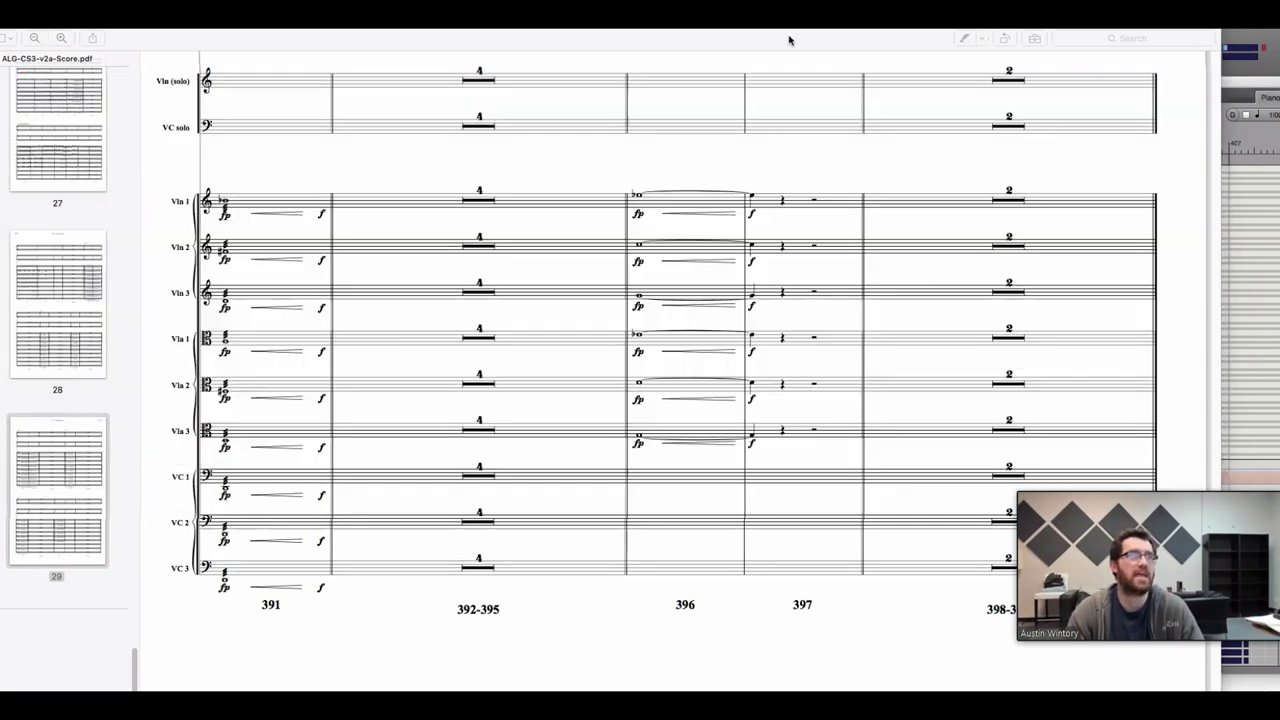
Go back through the FX cues in the score to the FX - 1 heading on page 28
scroll(671, 312, up, 10)
scroll(674, 318, up, 8)
scroll(766, 560, down, 5)
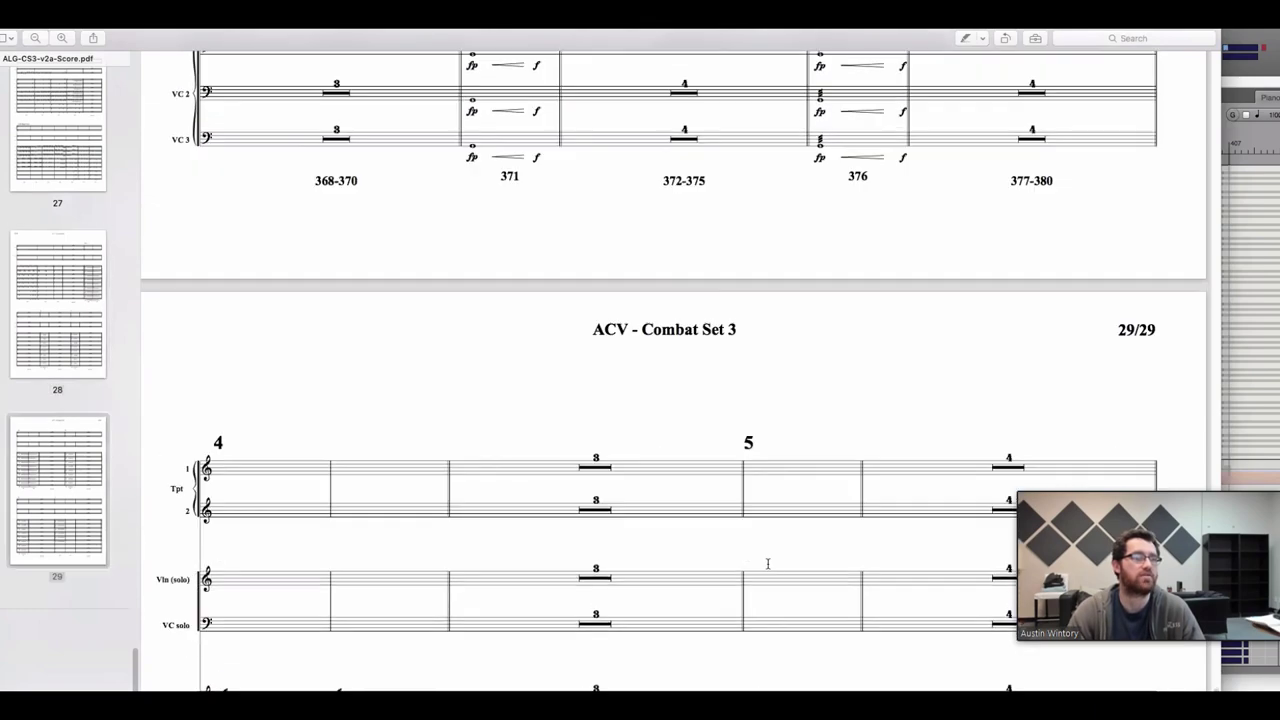
scroll(758, 450, up, 15)
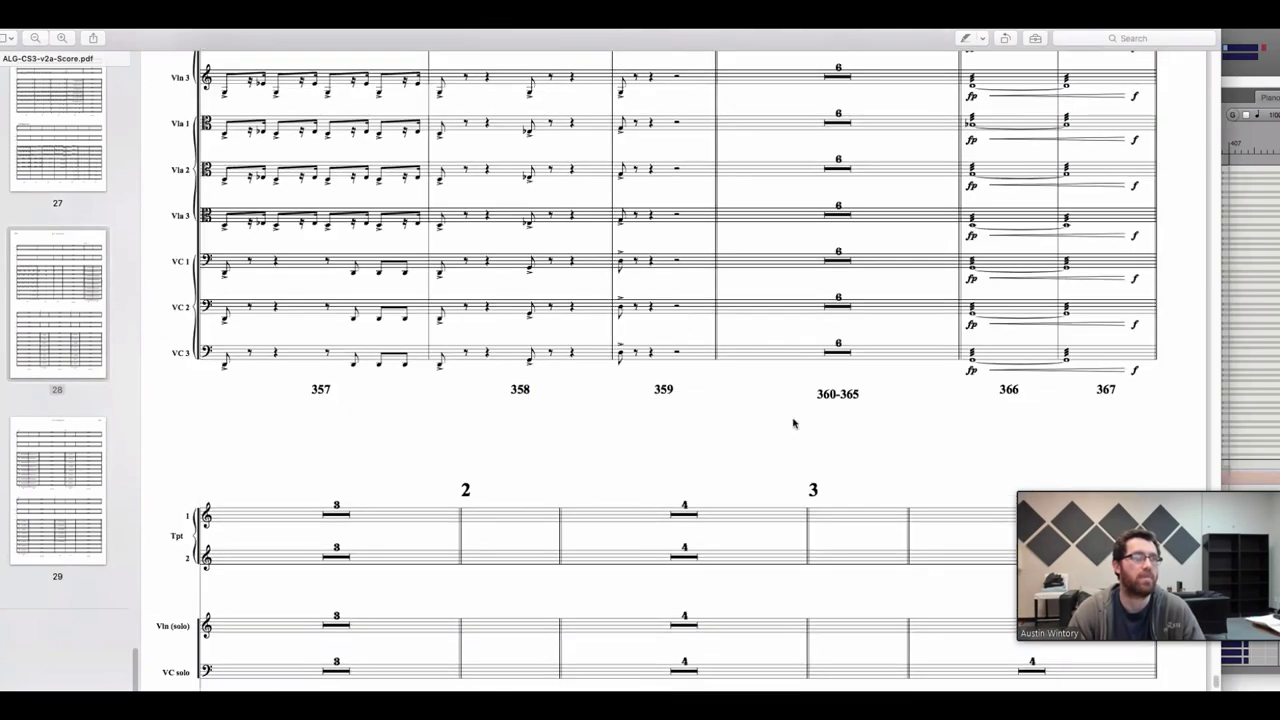
scroll(958, 398, up, 3)
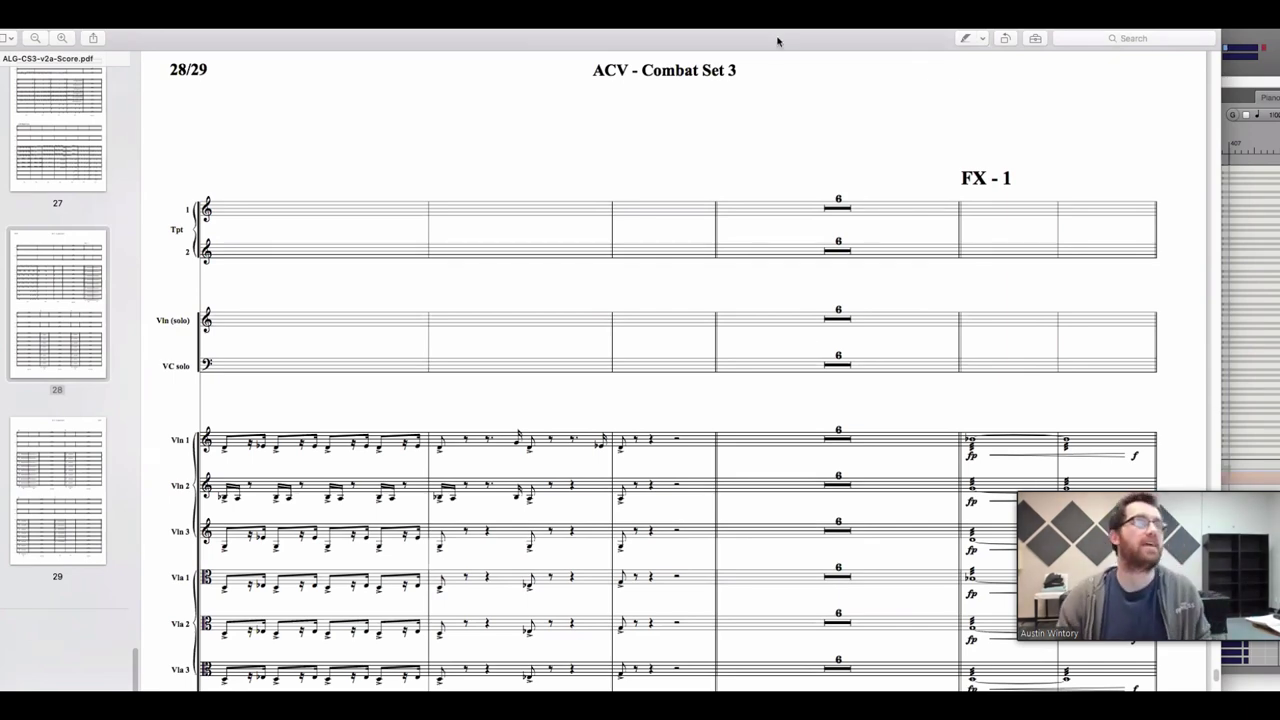
Switch to Digital Performer and close the ACV-Conflict3-v2a-REC3 project without saving its changes
key(super+Tab)
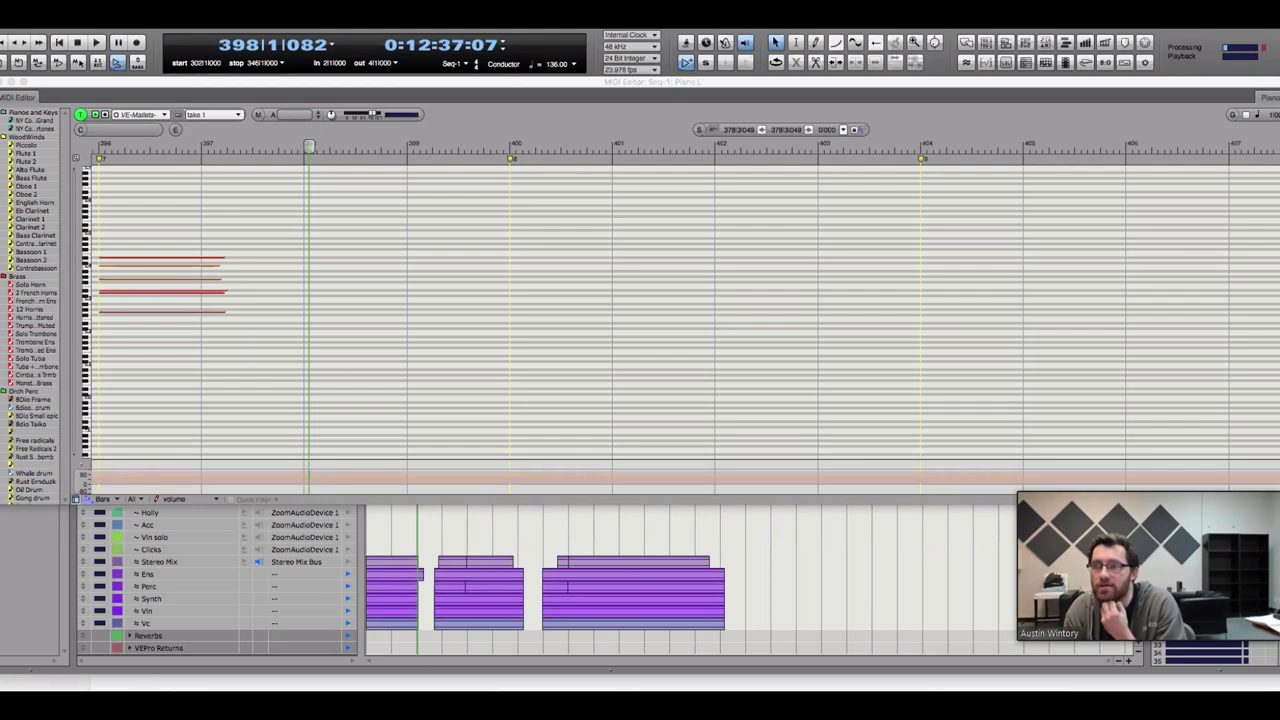
key(super+w)
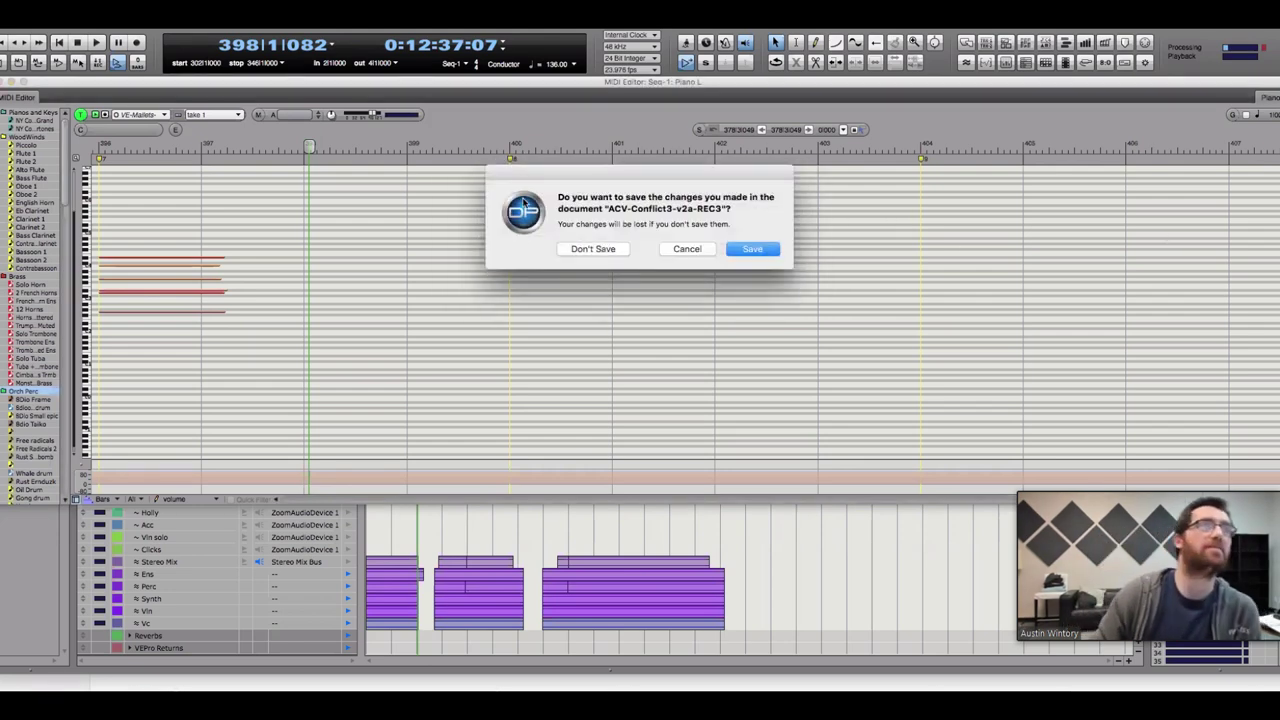
click(593, 249)
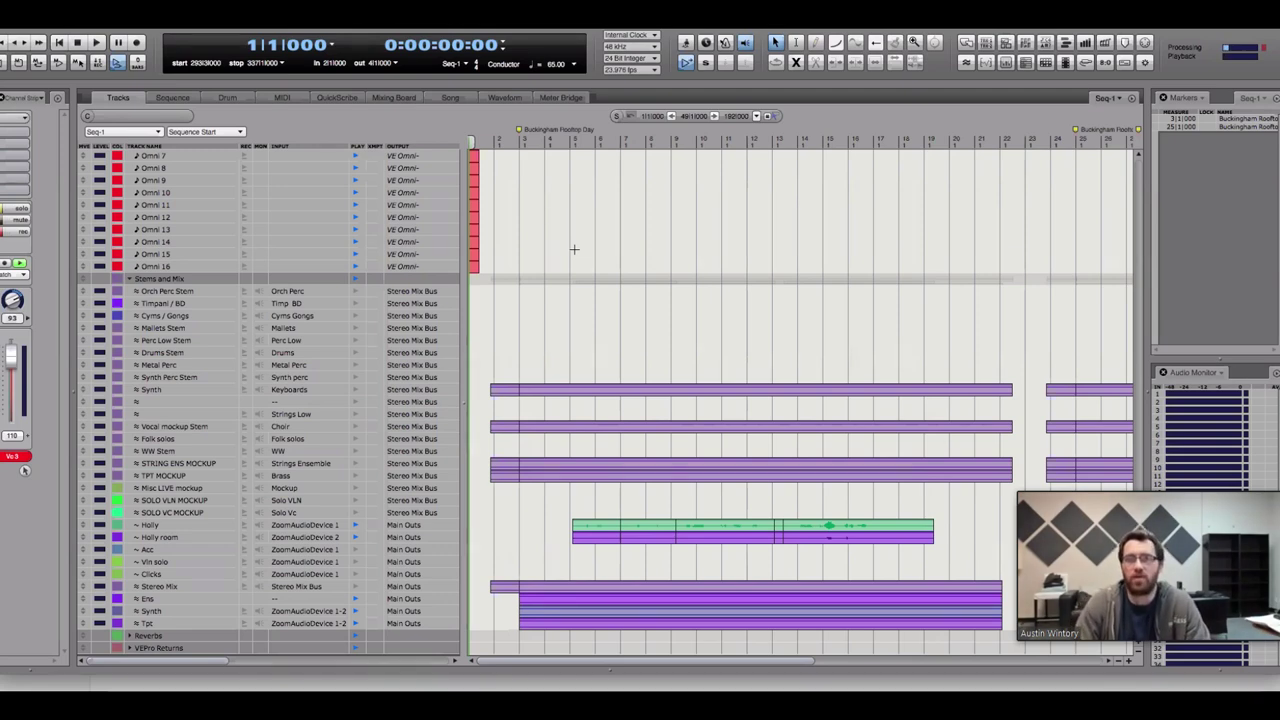
Cue playback at measure 2 and mark out the extents of the Buckingham Rooftop Day and Night sections in the track overview
click(497, 137)
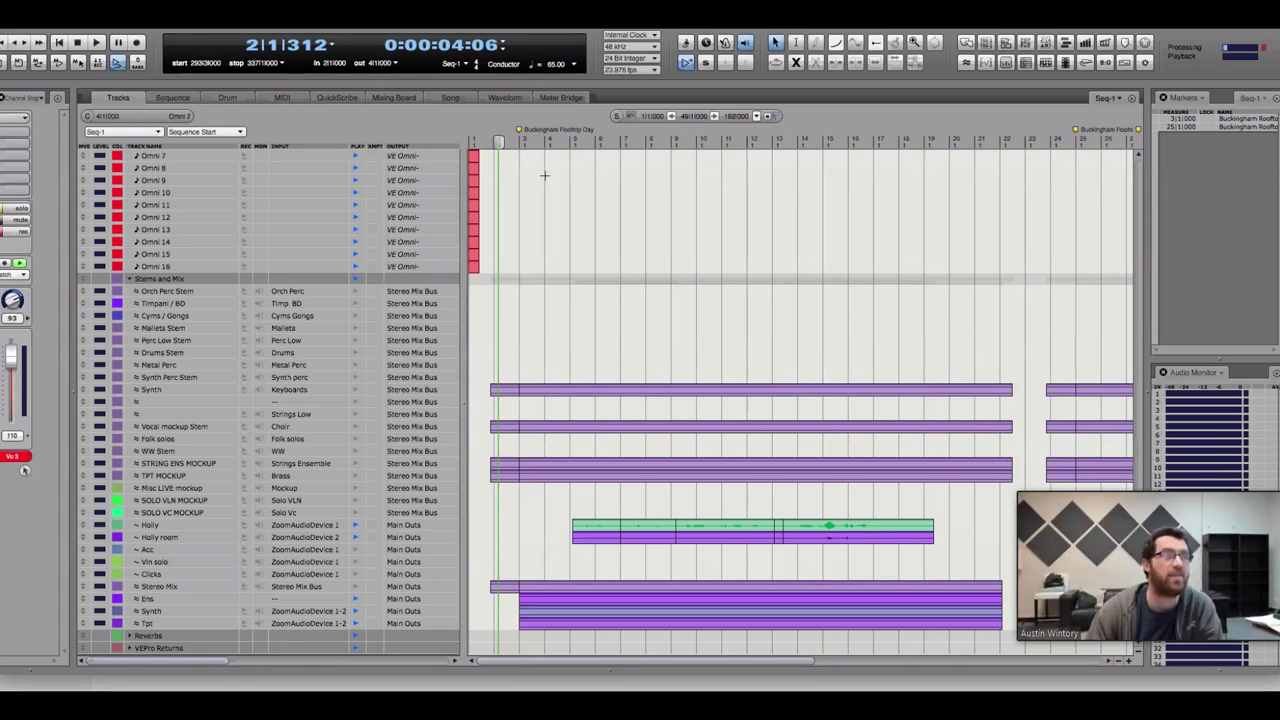
drag(523, 168, 1045, 182)
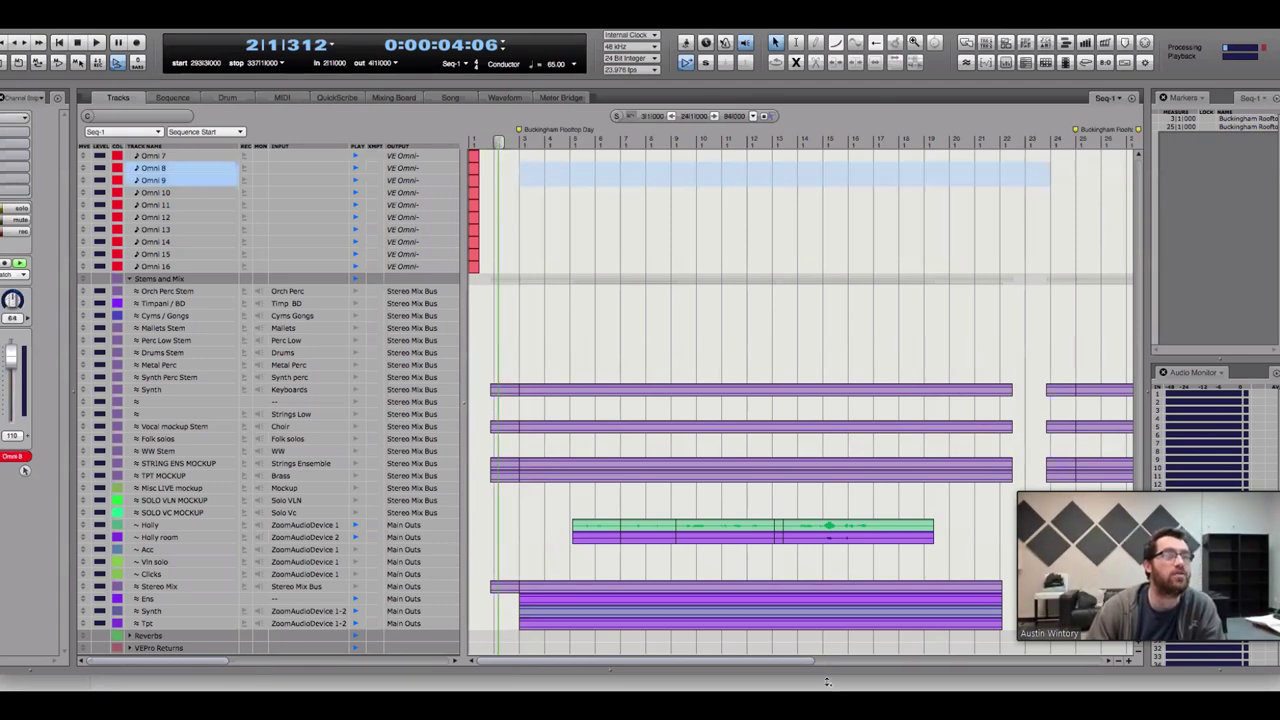
scroll(825, 656, right, 5)
drag(574, 180, 1097, 196)
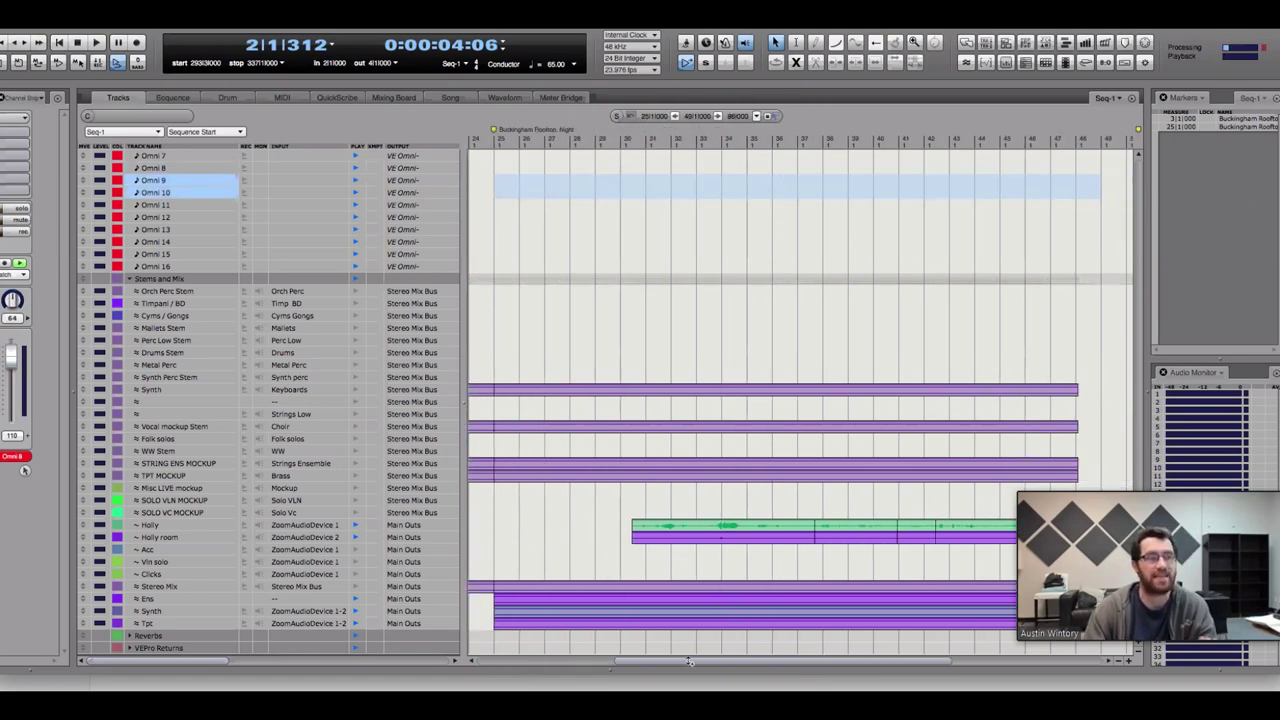
scroll(690, 665, left, 1)
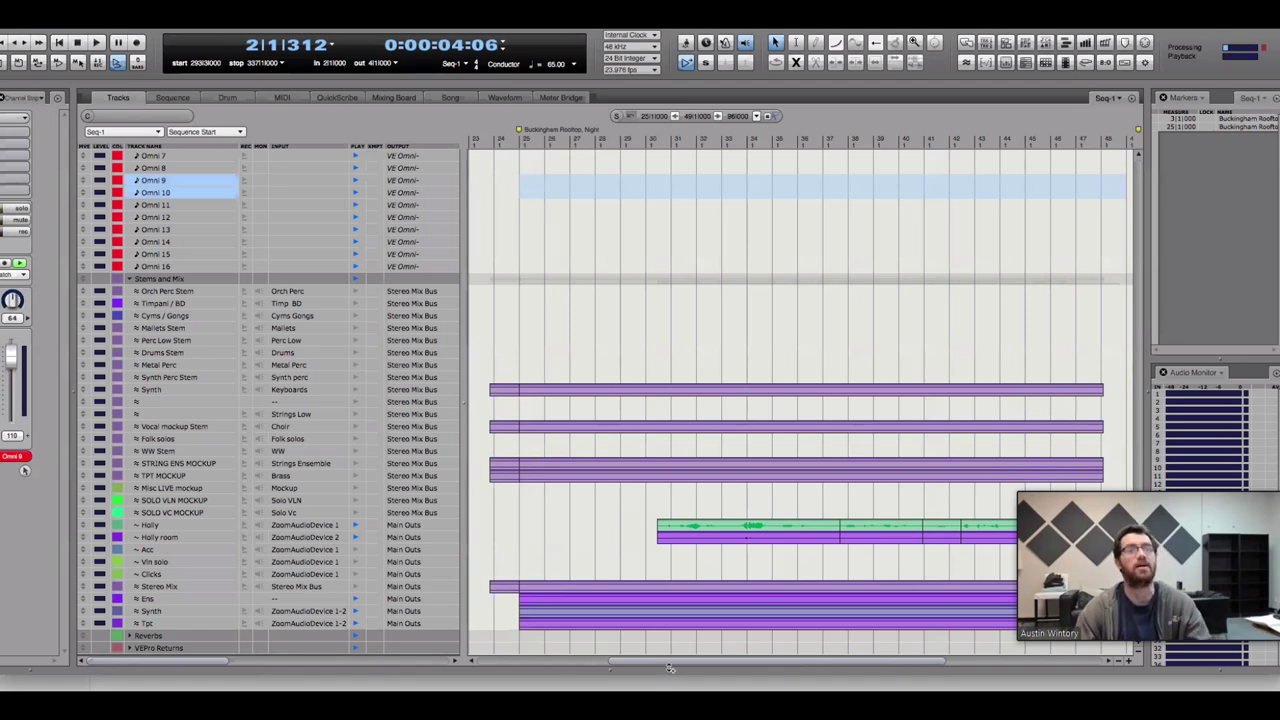
scroll(668, 668, left, 10)
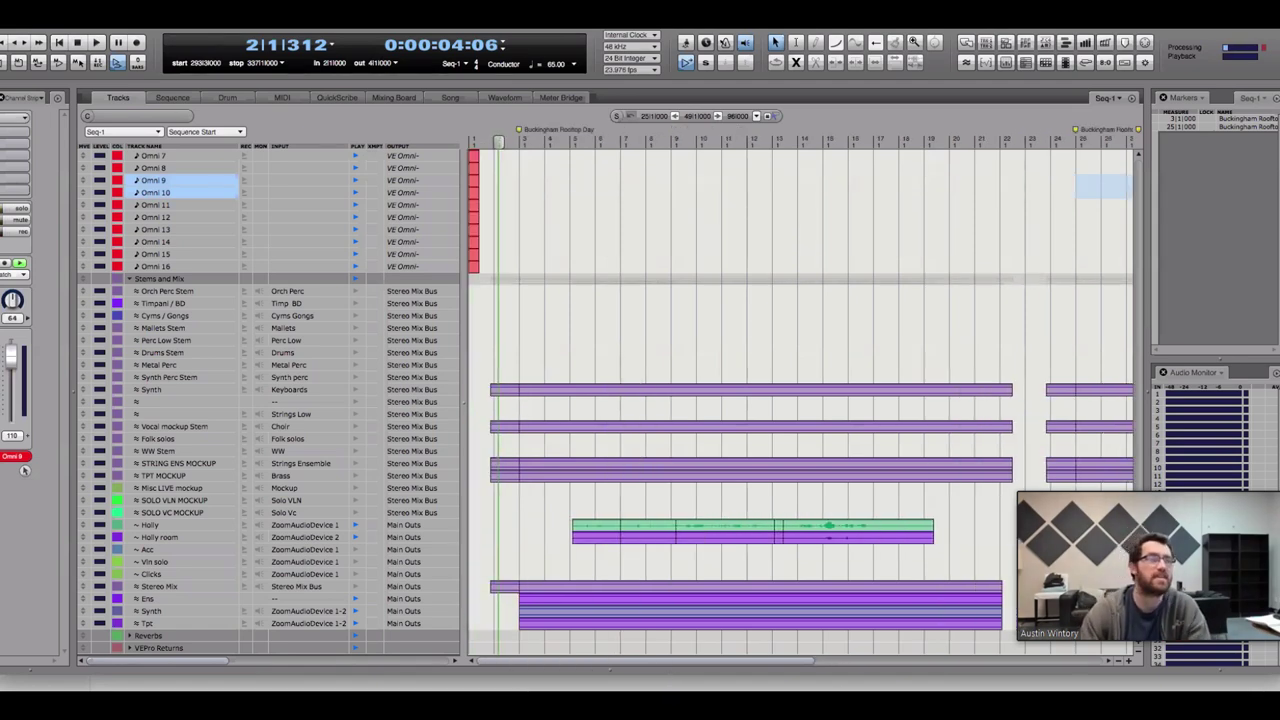
Select the two live vocal recordings in the Buckingham Rooftop Day section and play the cue from just before measure 3
drag(550, 525, 1000, 537)
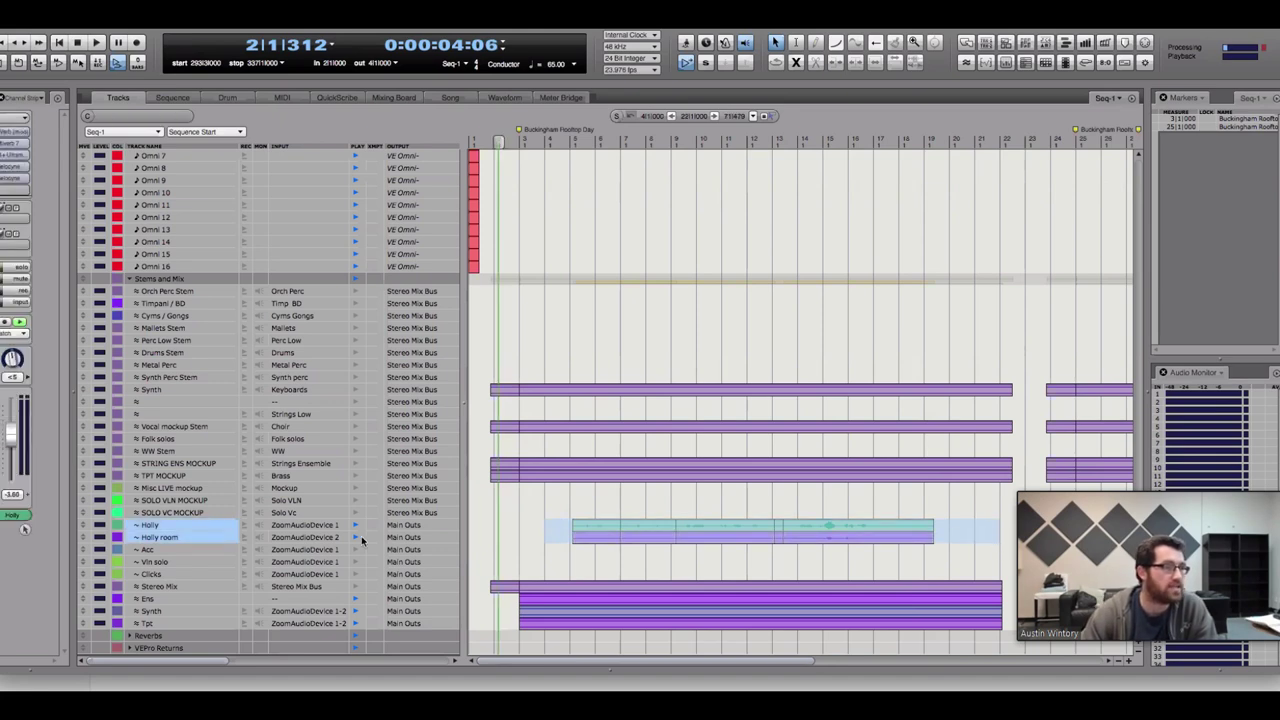
click(359, 534)
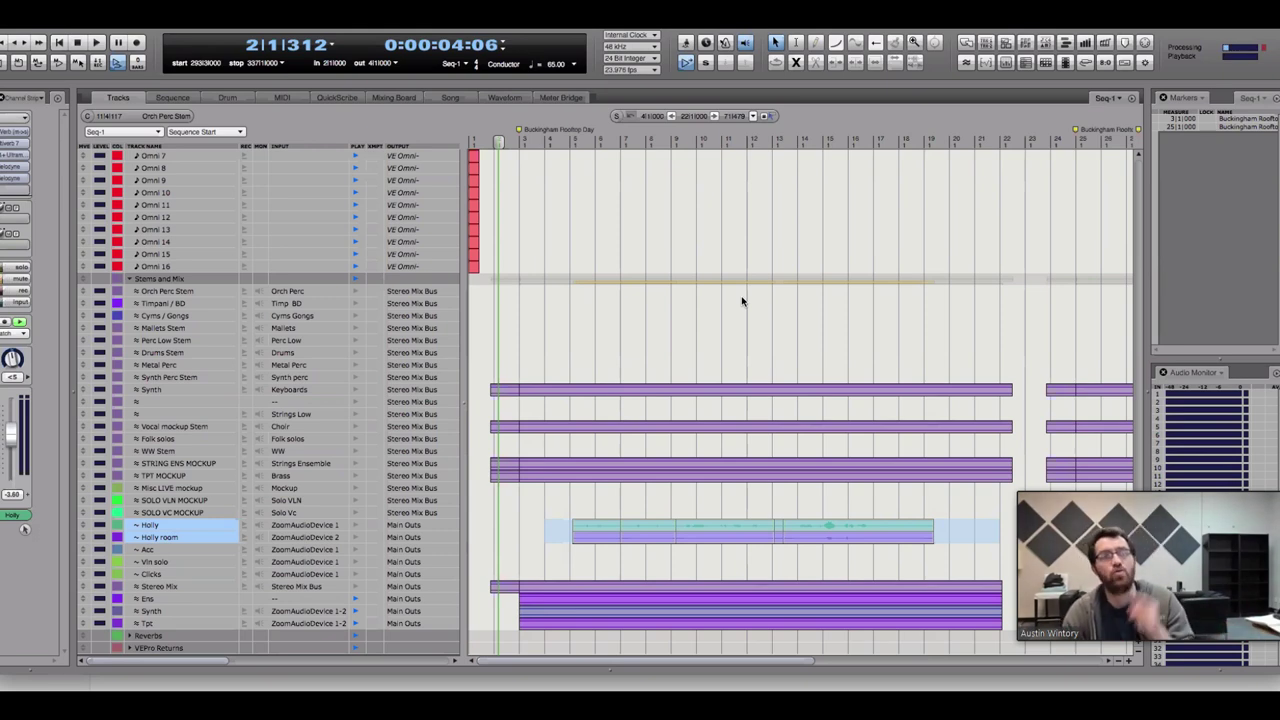
click(514, 138)
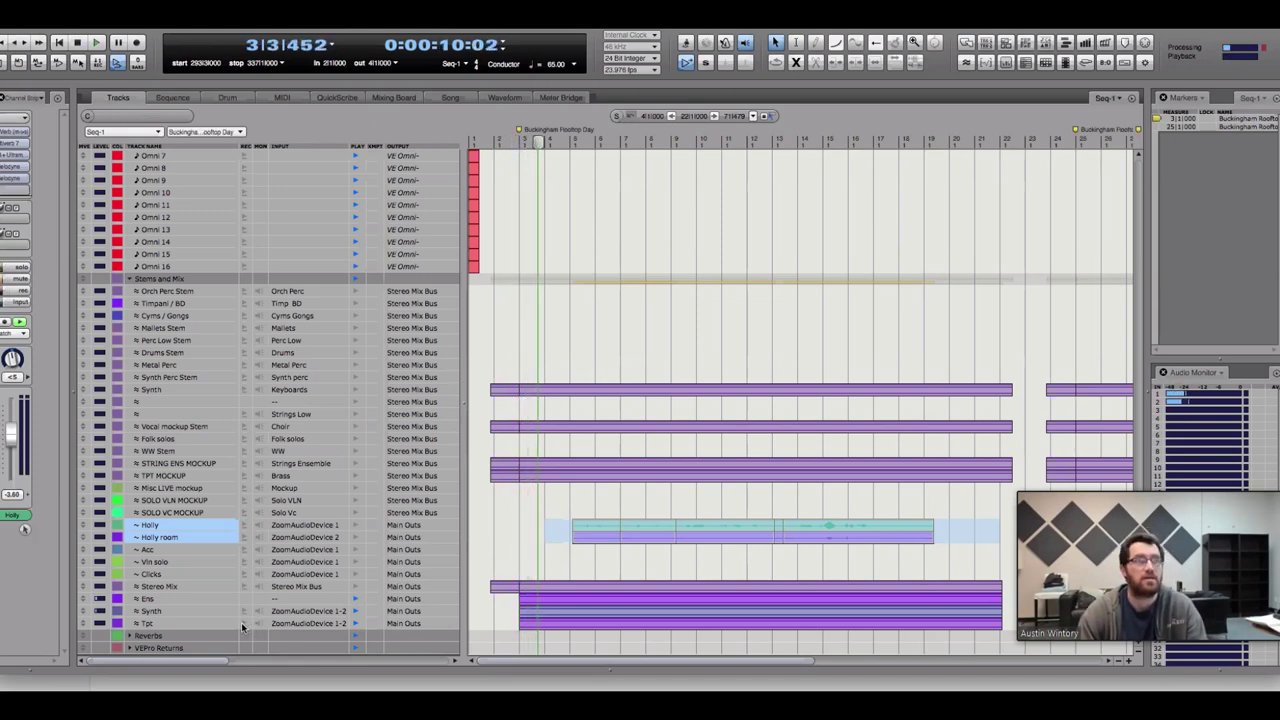
key(space)
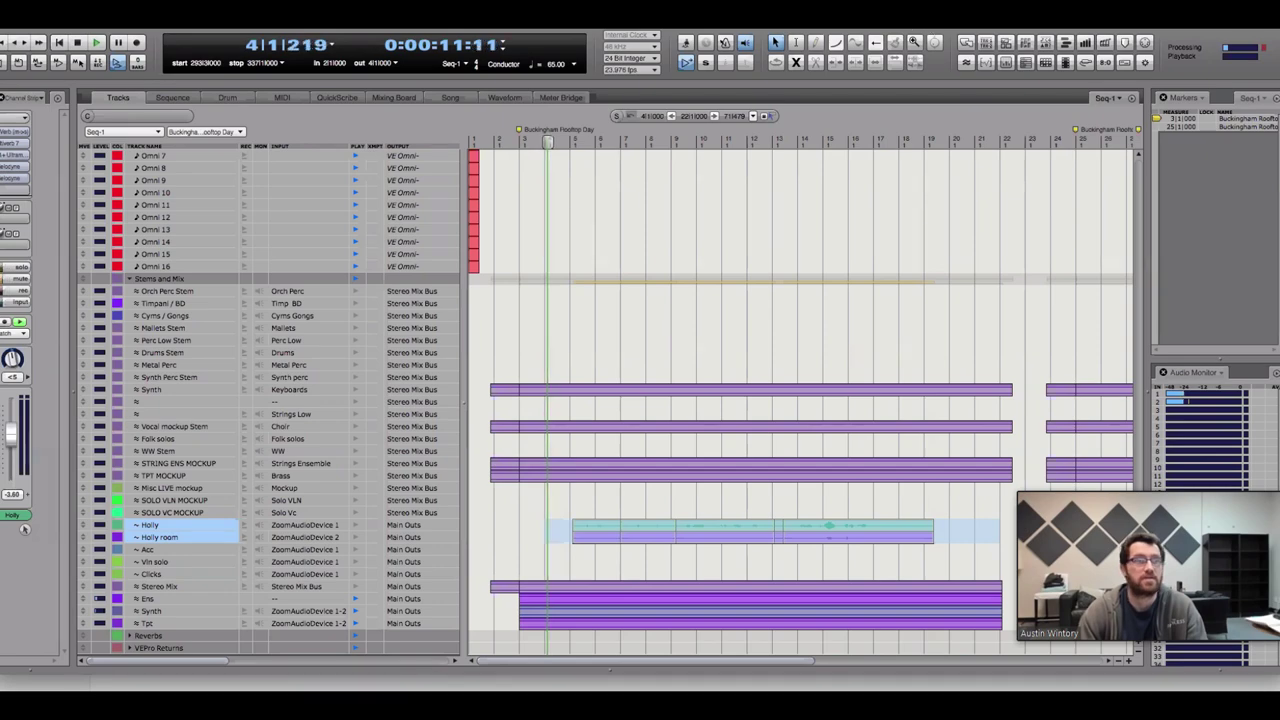
Open the MIDI Editor during the Day cue and include Tpt 1 and Tpt 2 among the displayed live ensemble parts
key(shift+alt+g)
double_click(738, 33)
key(space)
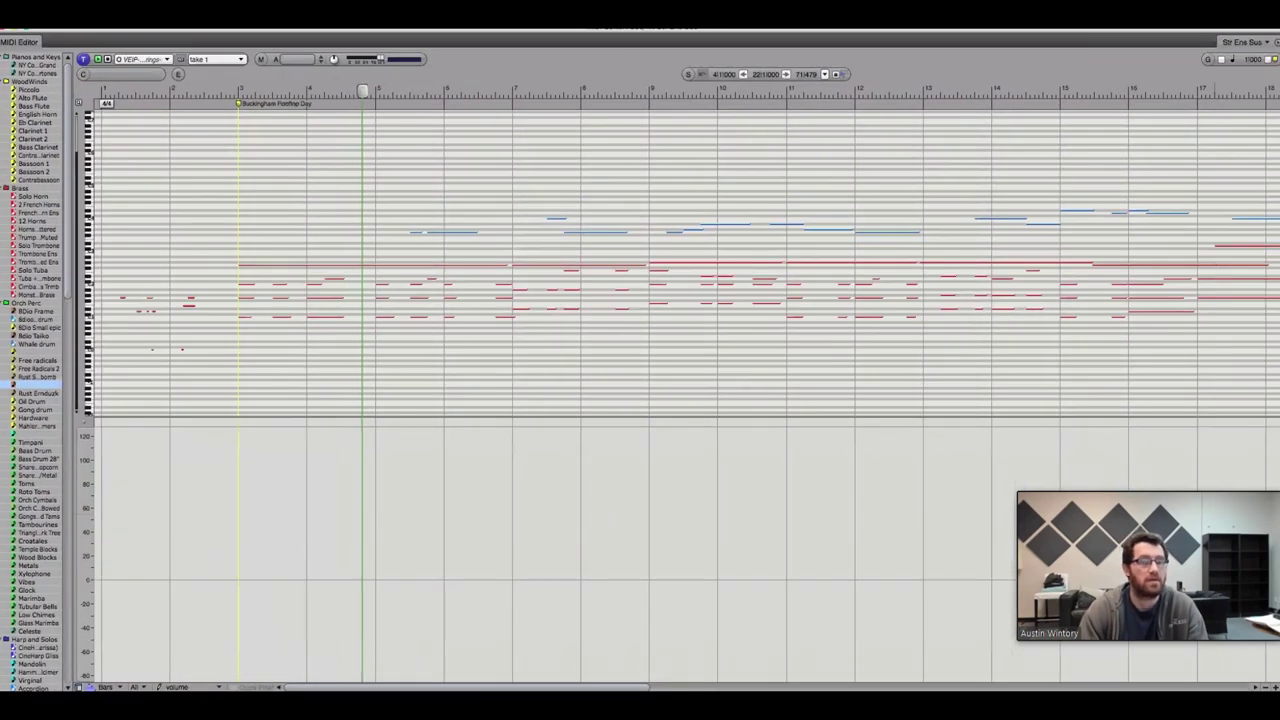
key(super+alt+z)
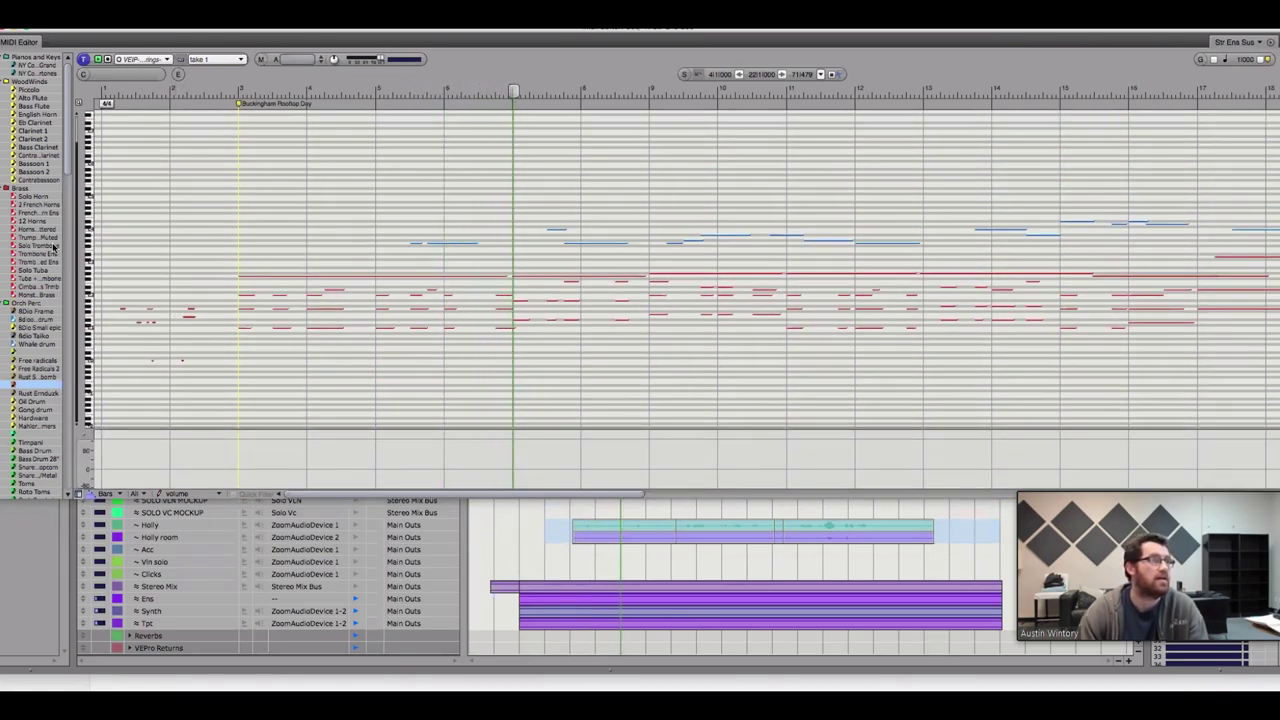
scroll(64, 272, down, 5)
scroll(64, 272, down, 15)
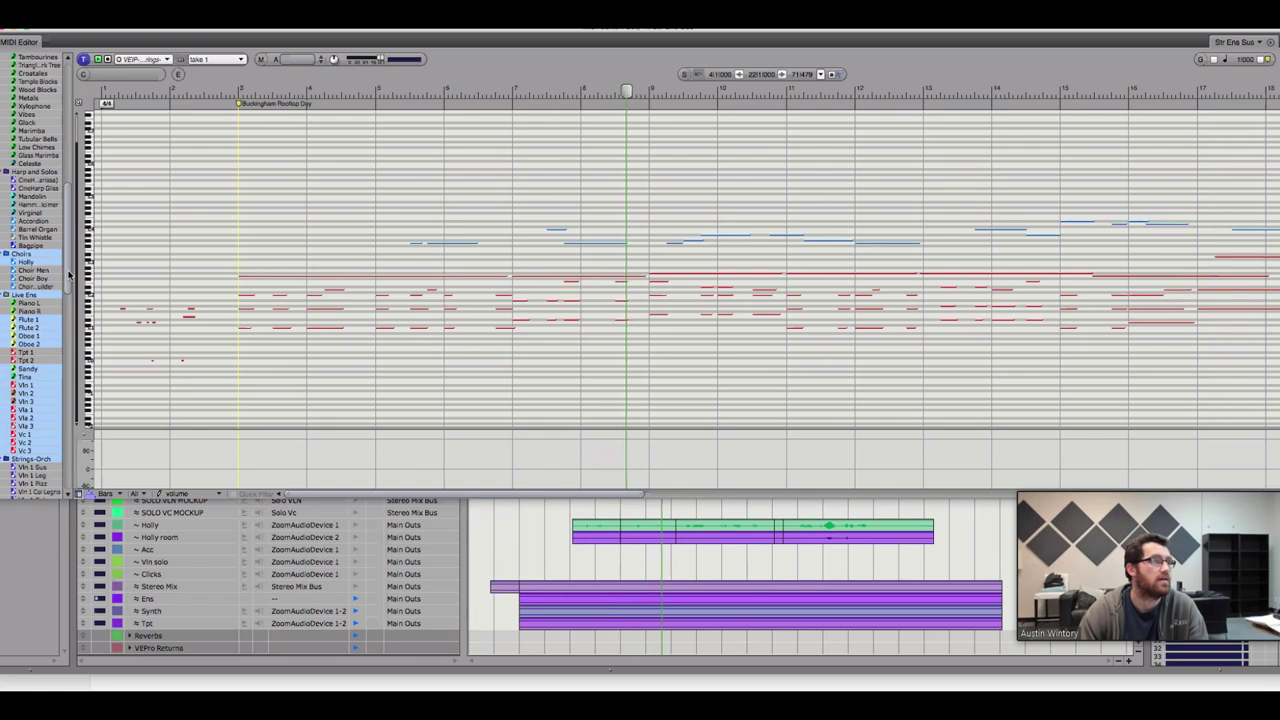
click(40, 354)
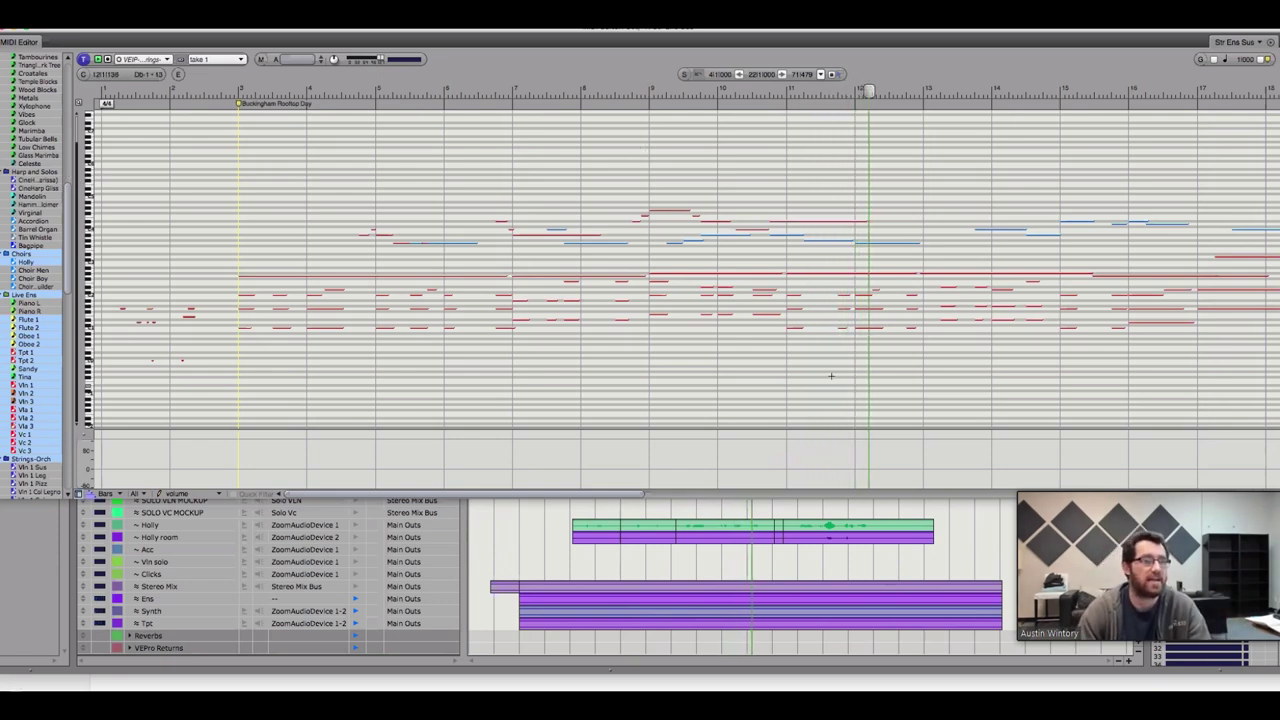
Play from just before Buckingham Rooftop, Night at measure 25 and follow its MIDI parts through measure 36
scroll(633, 495, right, 10)
scroll(633, 495, right, 5)
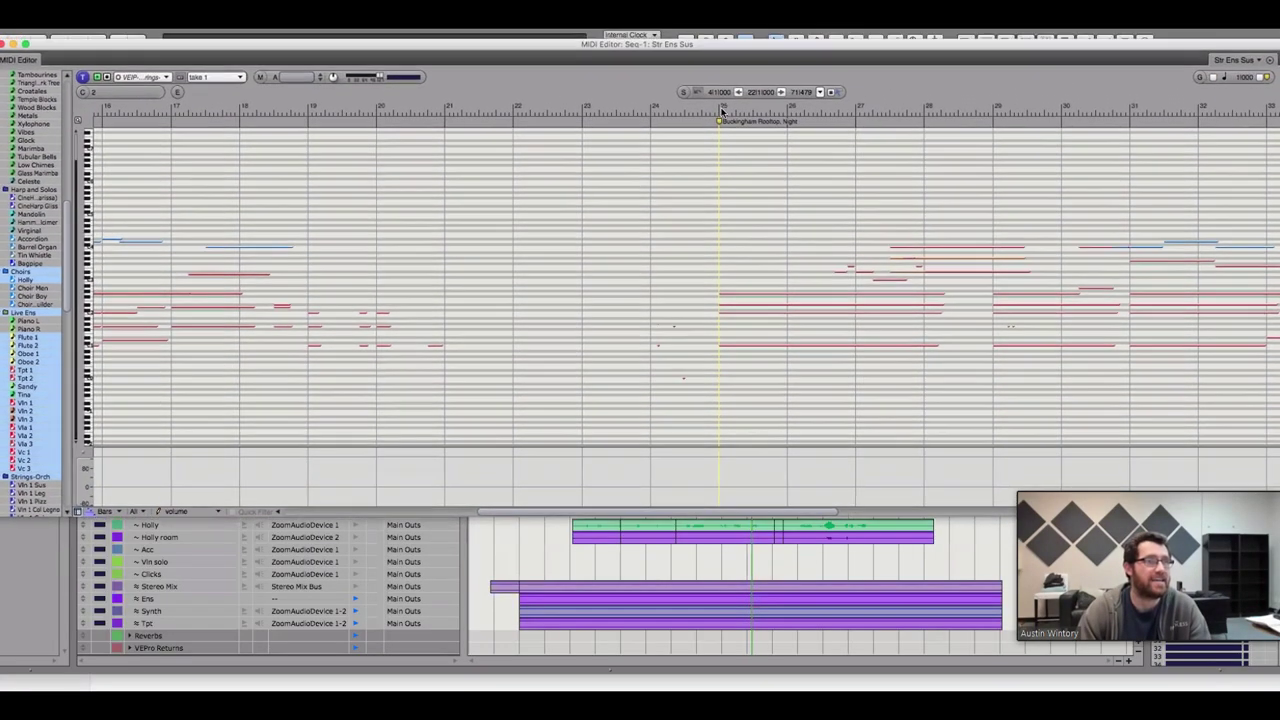
drag(722, 112, 706, 110)
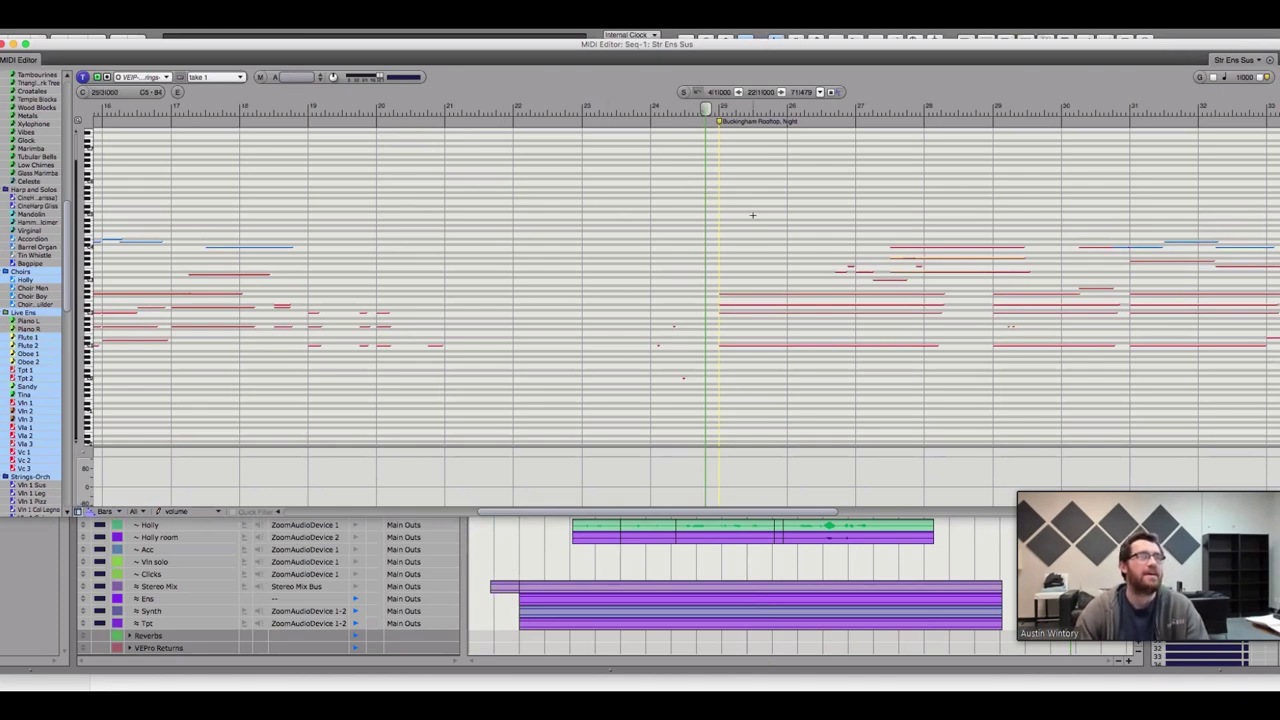
key(space)
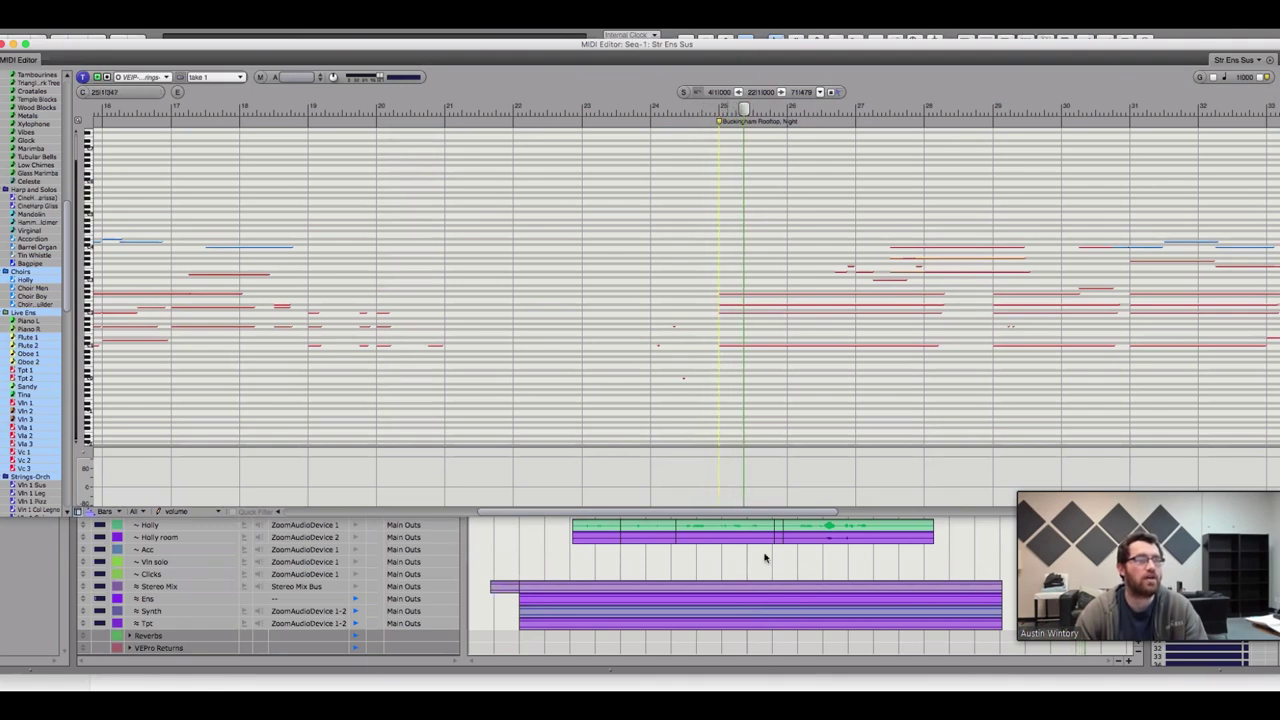
scroll(788, 518, right, 5)
scroll(790, 516, right, 2)
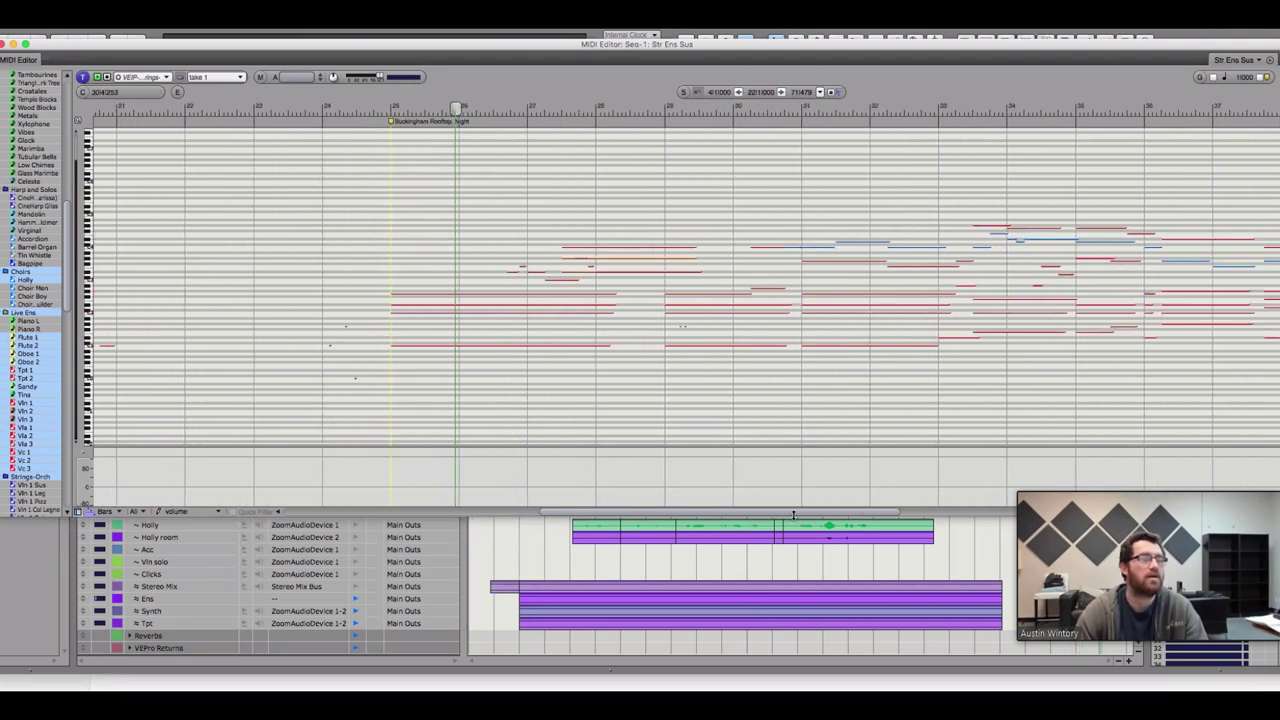
scroll(793, 515, right, 2)
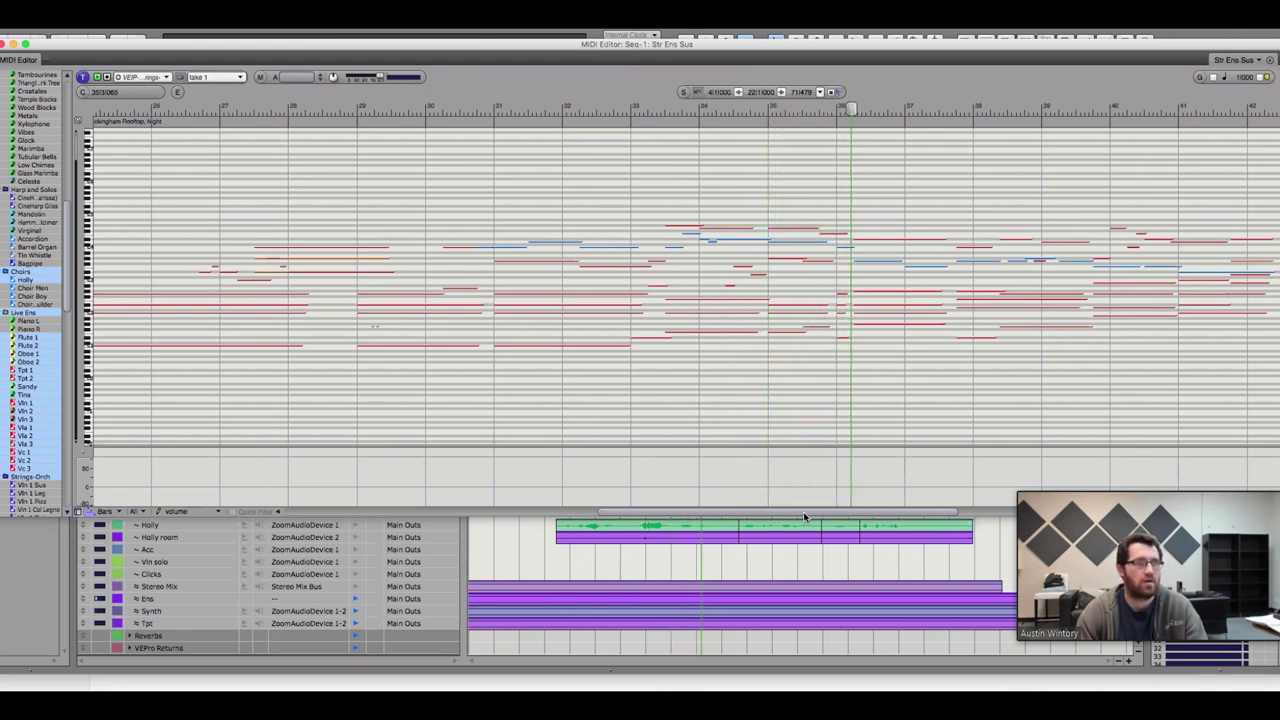
Return to measure 25, replay the Night section in the track overview, and skip playback ahead to measure 30
scroll(804, 517, left, 5)
scroll(804, 517, left, 3)
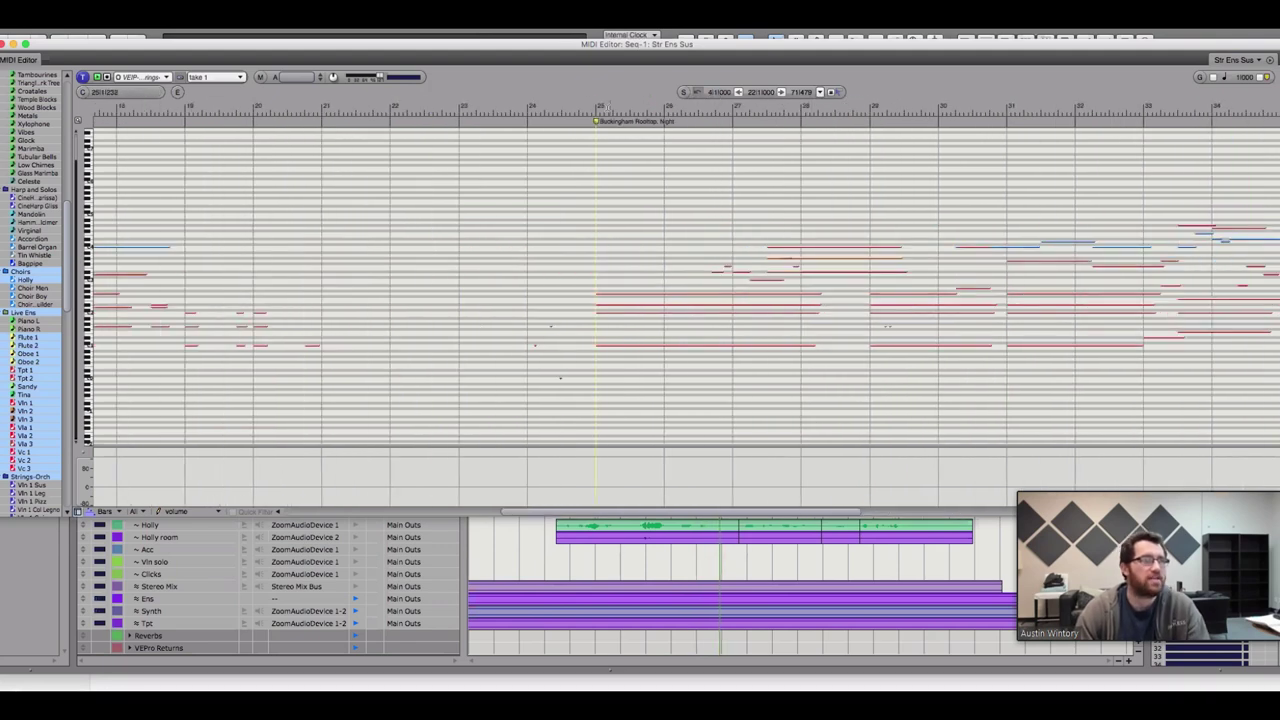
key(space)
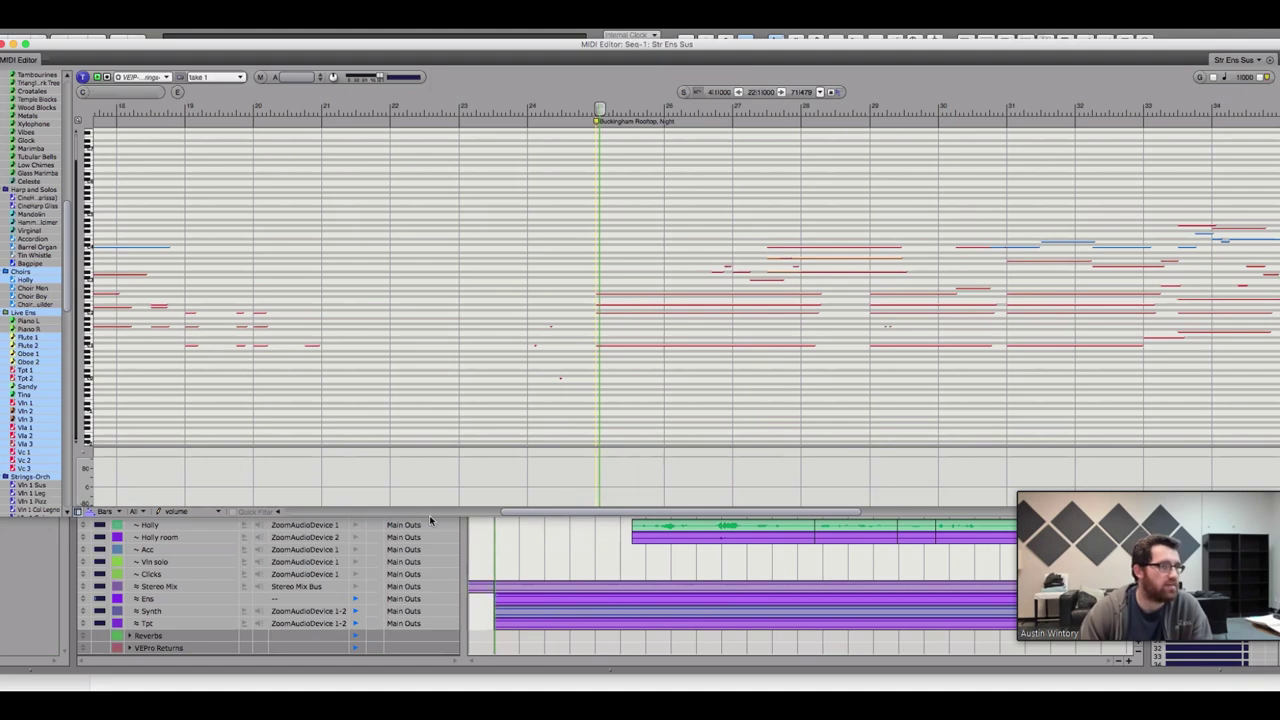
click(414, 512)
key(space)
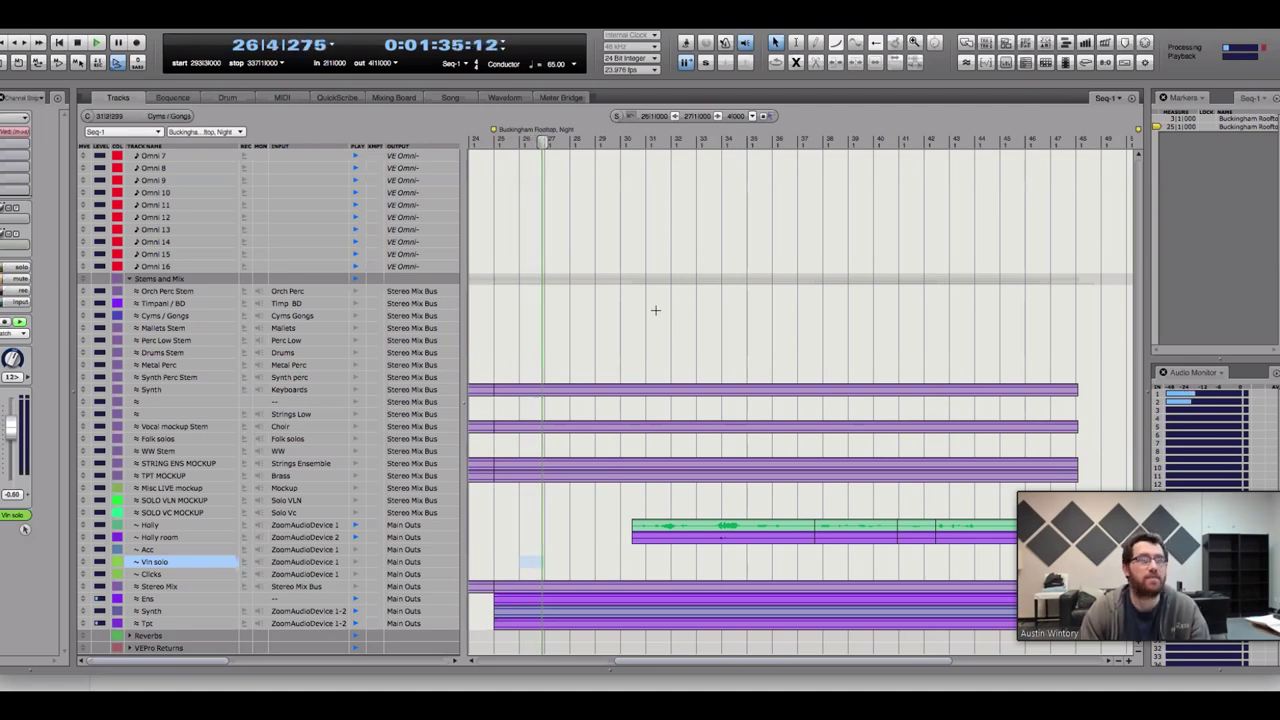
click(625, 143)
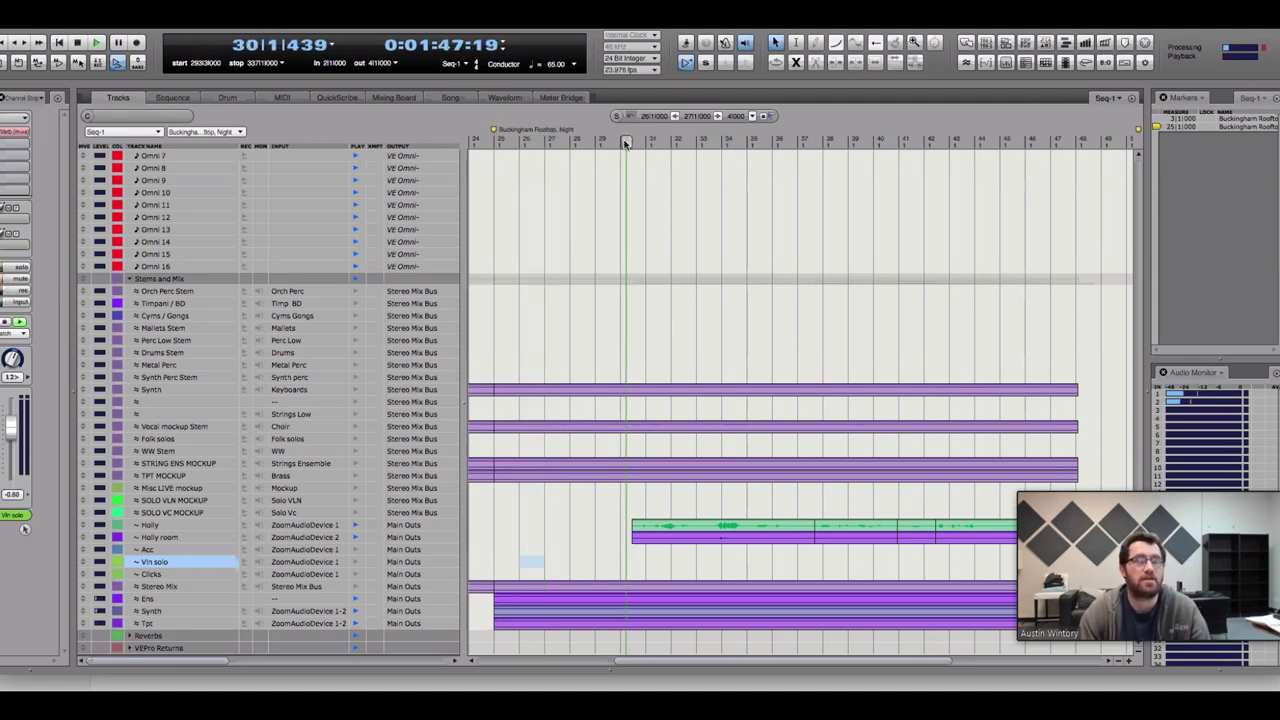
Follow the rest of the Night section in the MIDI Editor, then play the end of the Day section
key(shift+g)
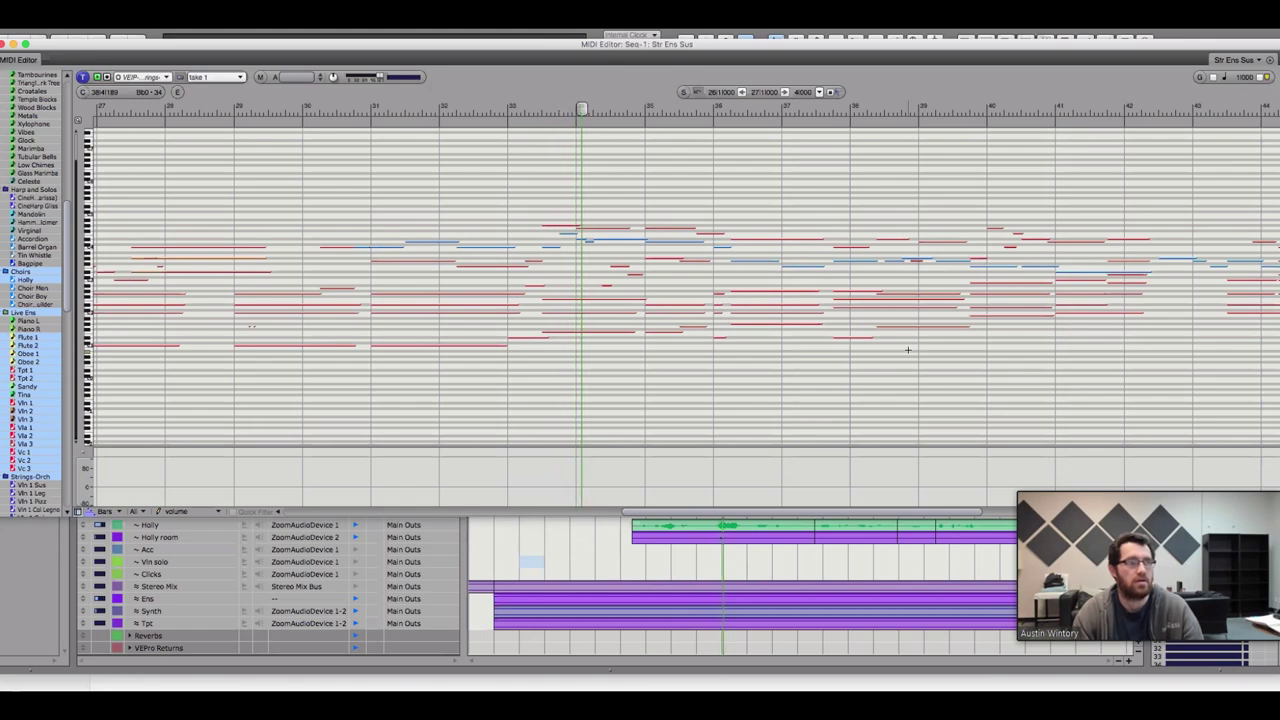
drag(750, 514, 768, 515)
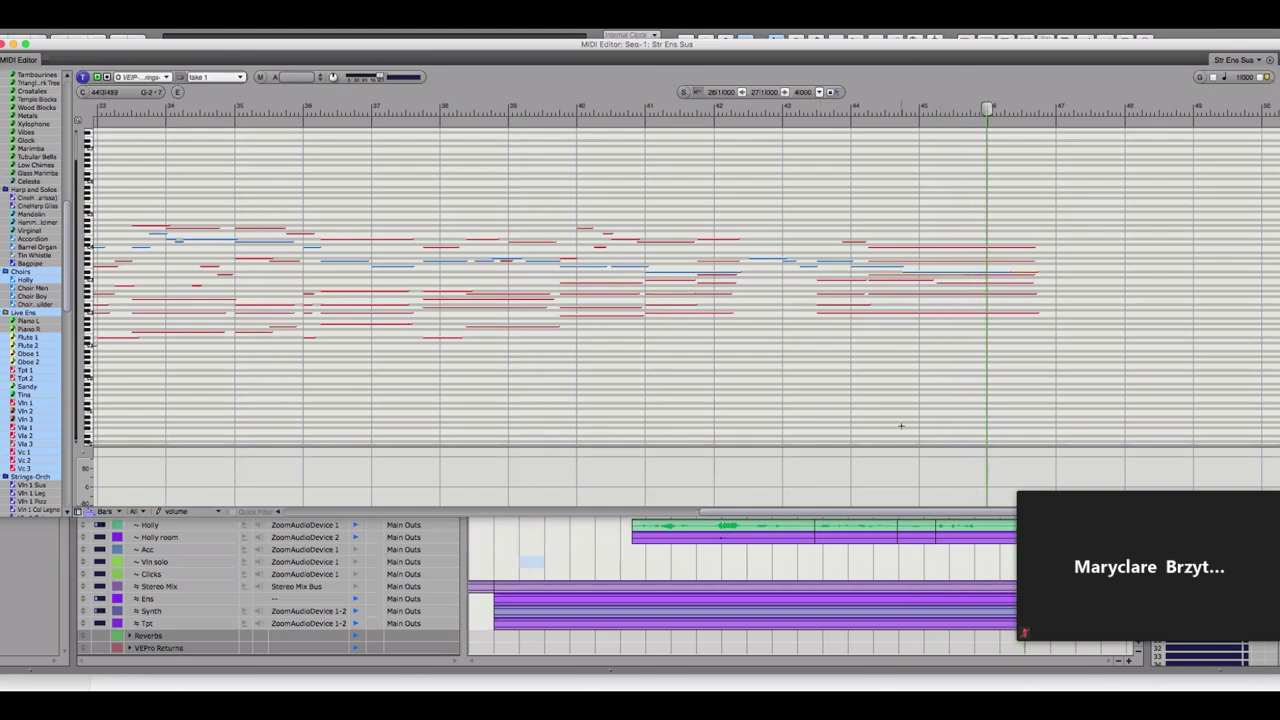
drag(997, 517, 630, 517)
click(688, 107)
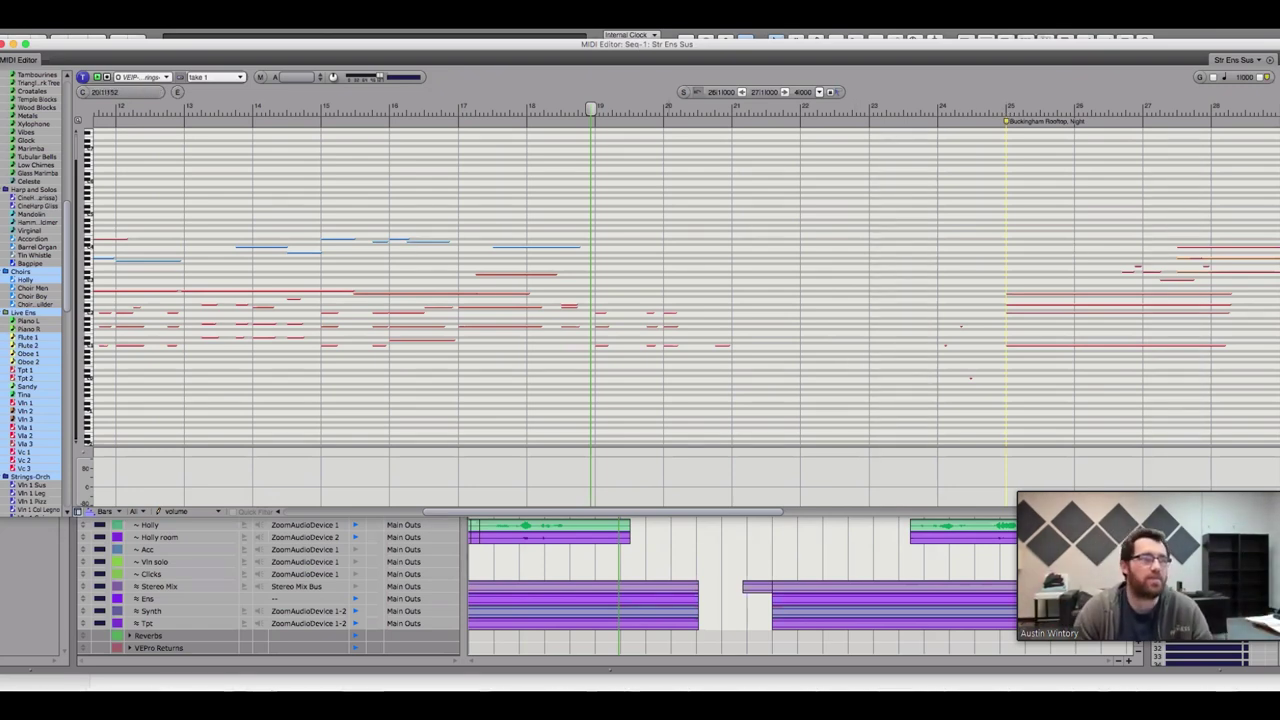
Switch to Preview and bring up the Jokes Jokes Jokes.pdf score at its cover page
key(super+Tab)
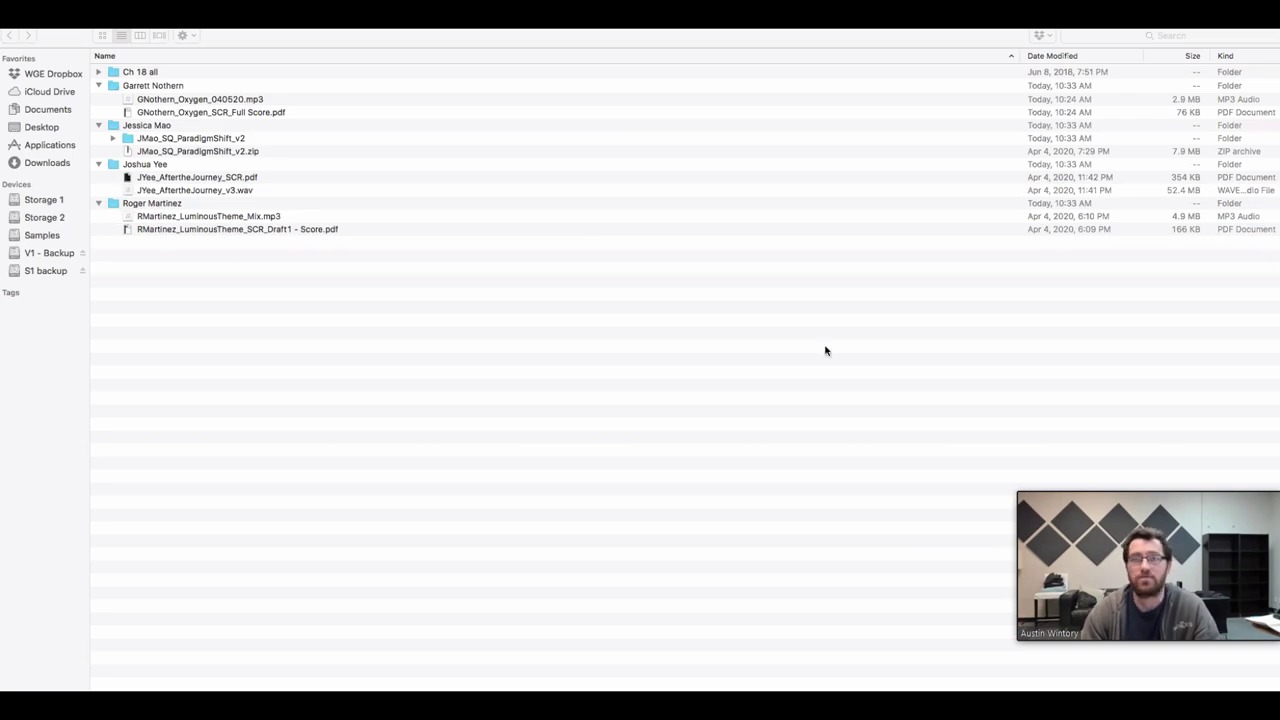
scroll(266, 597, down, 15)
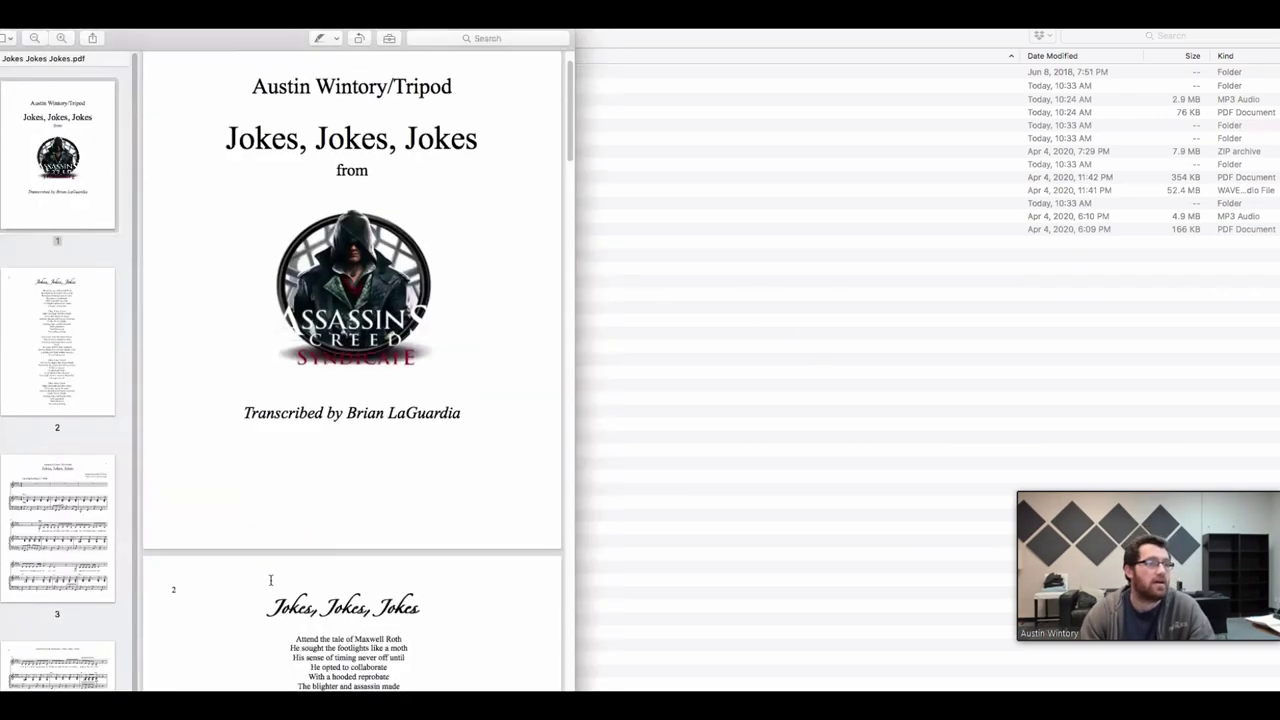
Go to the first music page, page 3, of the Jokes Jokes Jokes score and enlarge it two zoom levels
scroll(352, 400, down, 5)
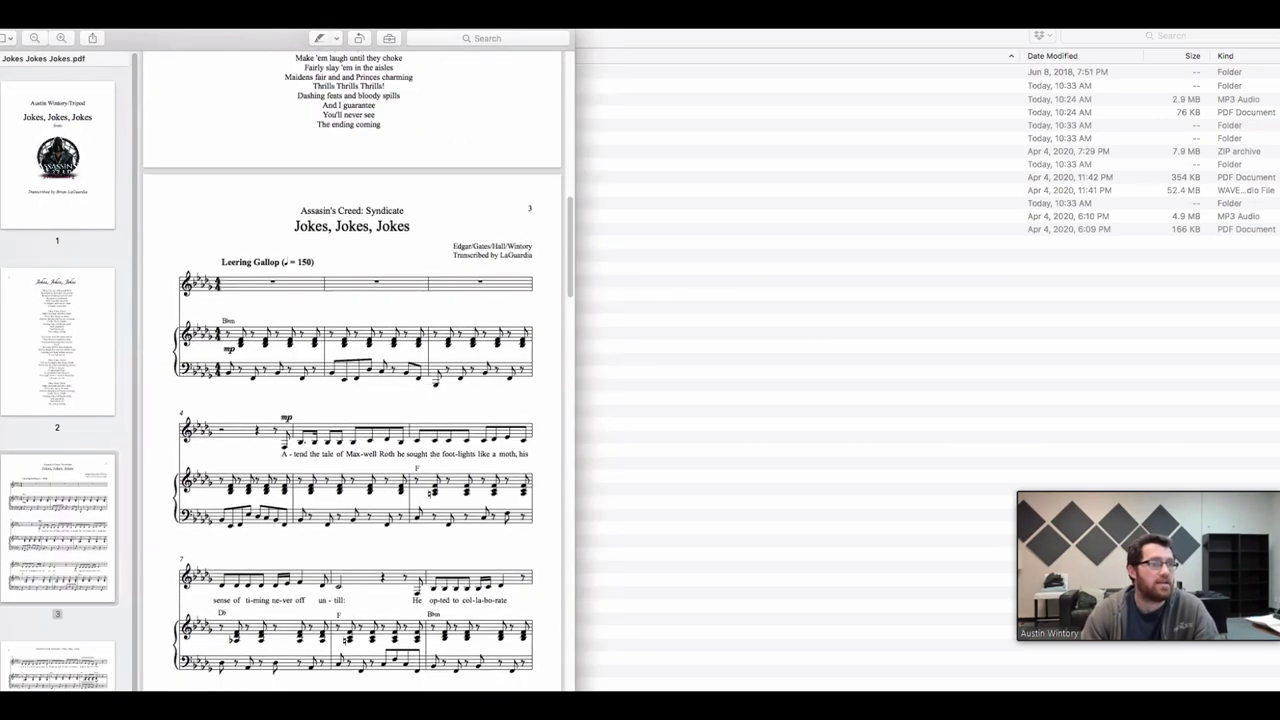
key(super+plus)
key(super+plus)
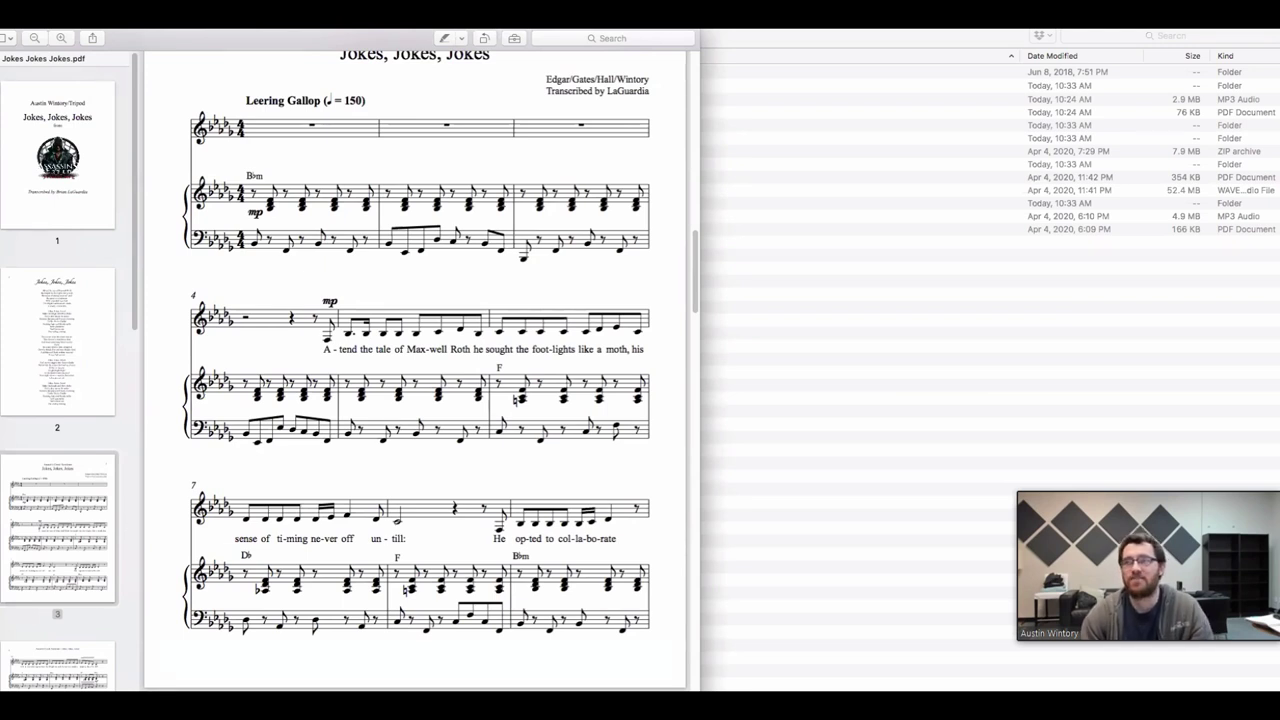
Switch to QuickTime Player 7, place the ACS-27-Darling What a Night.mp3 player beside the score window, and start playback
key(super+Tab)
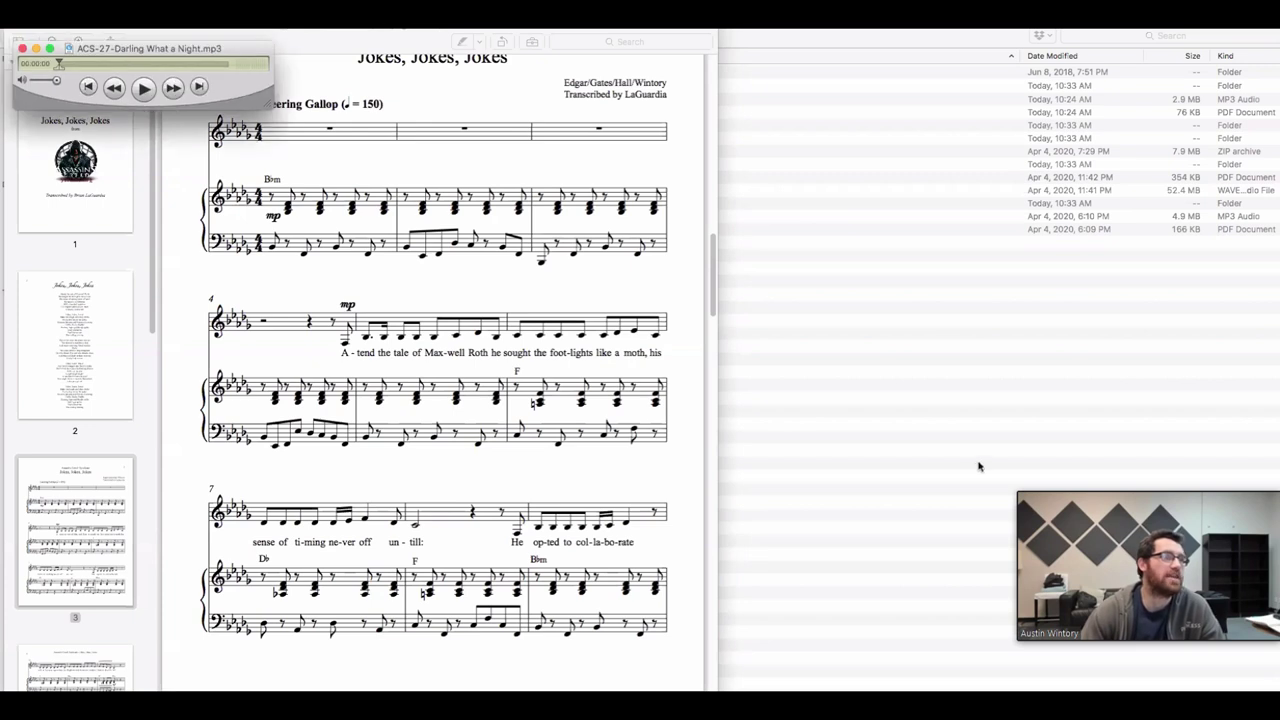
drag(978, 465, 976, 466)
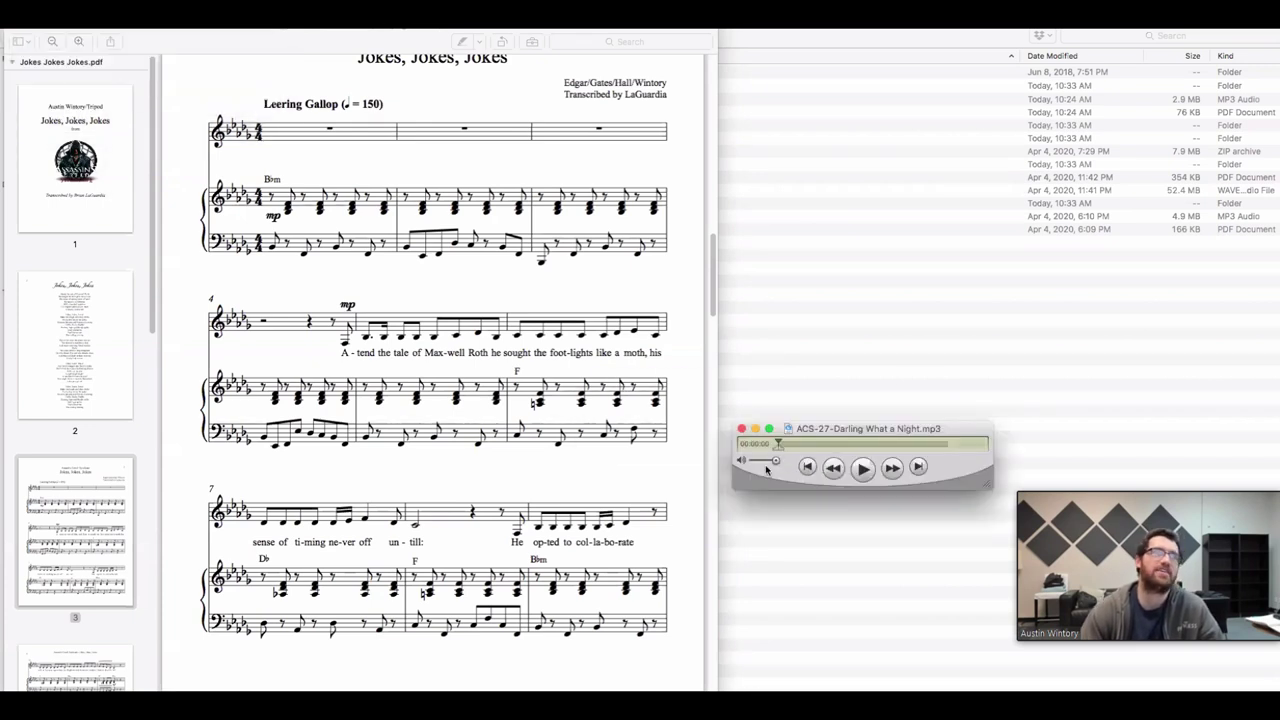
key(space)
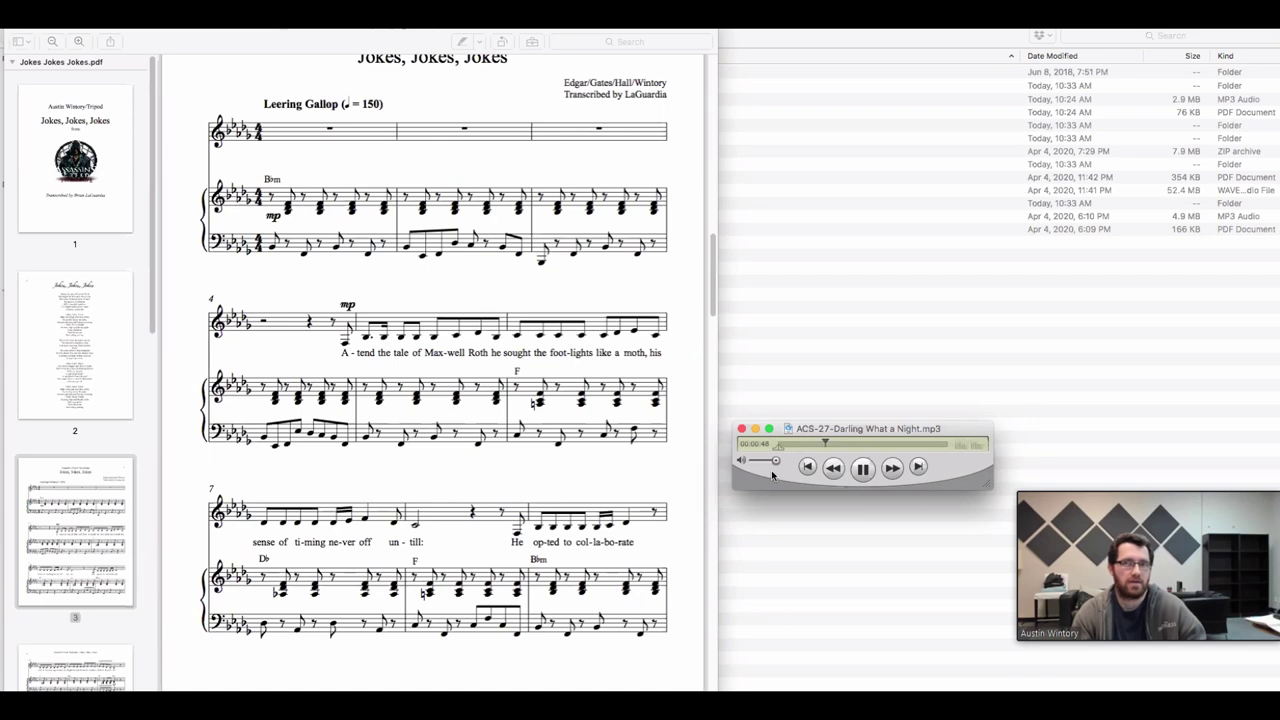
Listen to Darling What a Night from 1:00 and from a further point, then stop and close the file
click(862, 468)
drag(826, 442, 836, 446)
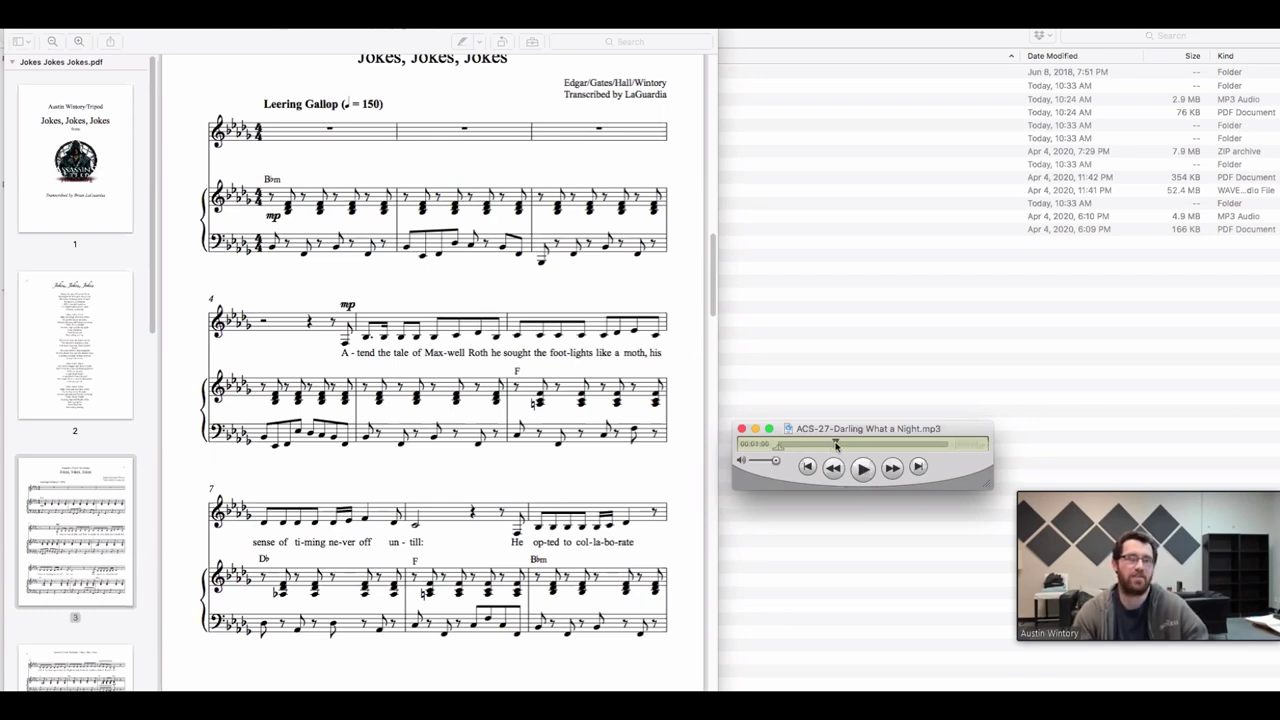
key(space)
click(854, 442)
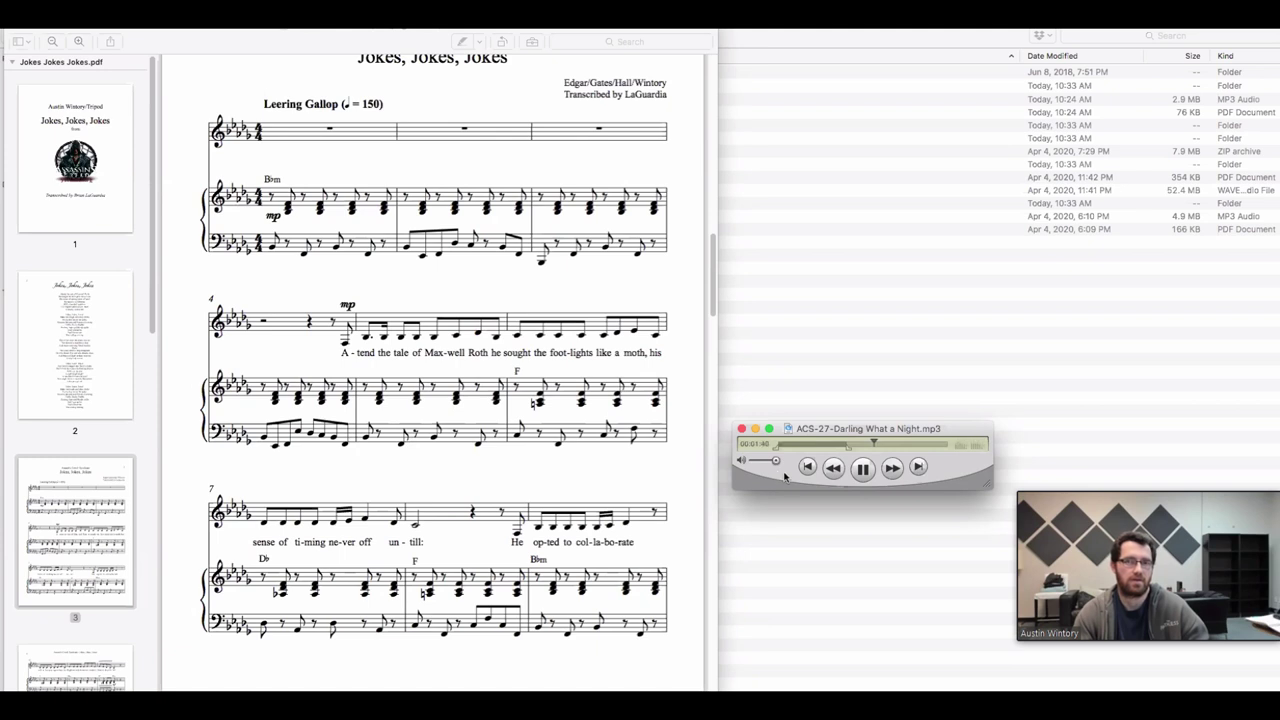
click(866, 479)
click(741, 429)
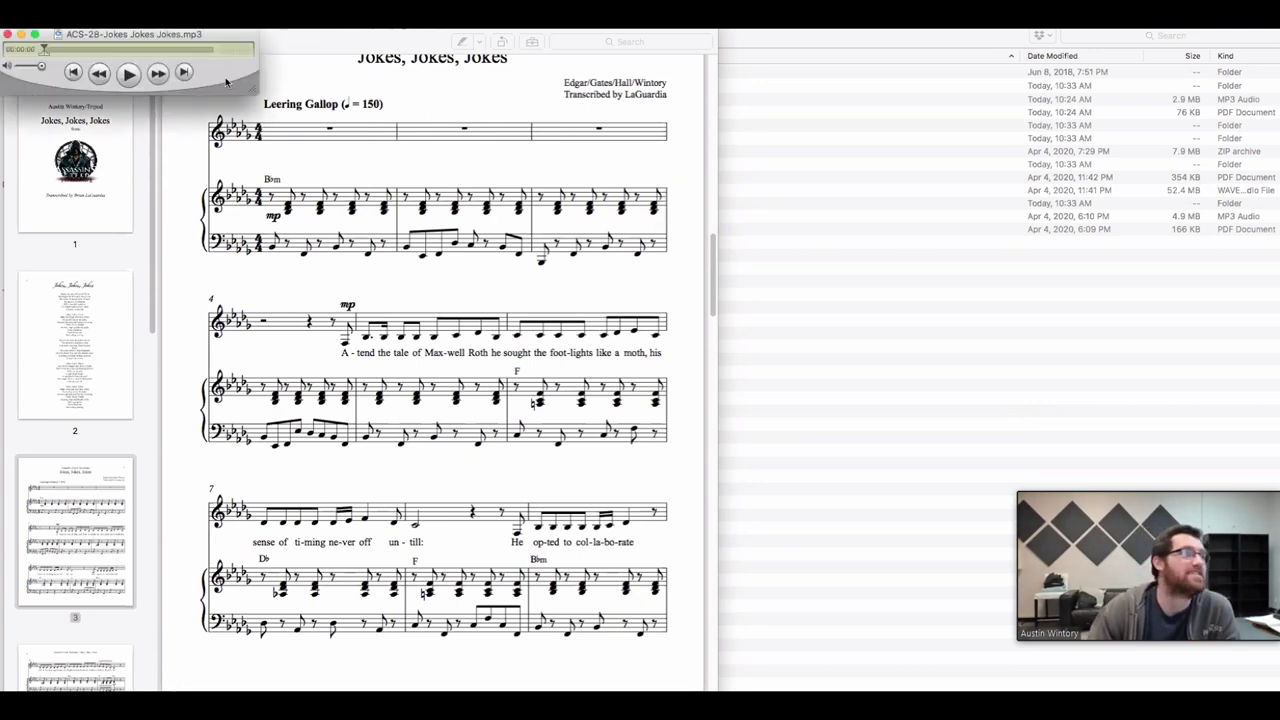
Place the ACS-28-Jokes Jokes Jokes.mp3 player in the empty area beside the score window, keeping the opening bars of page 3 in view
drag(1037, 283, 1061, 357)
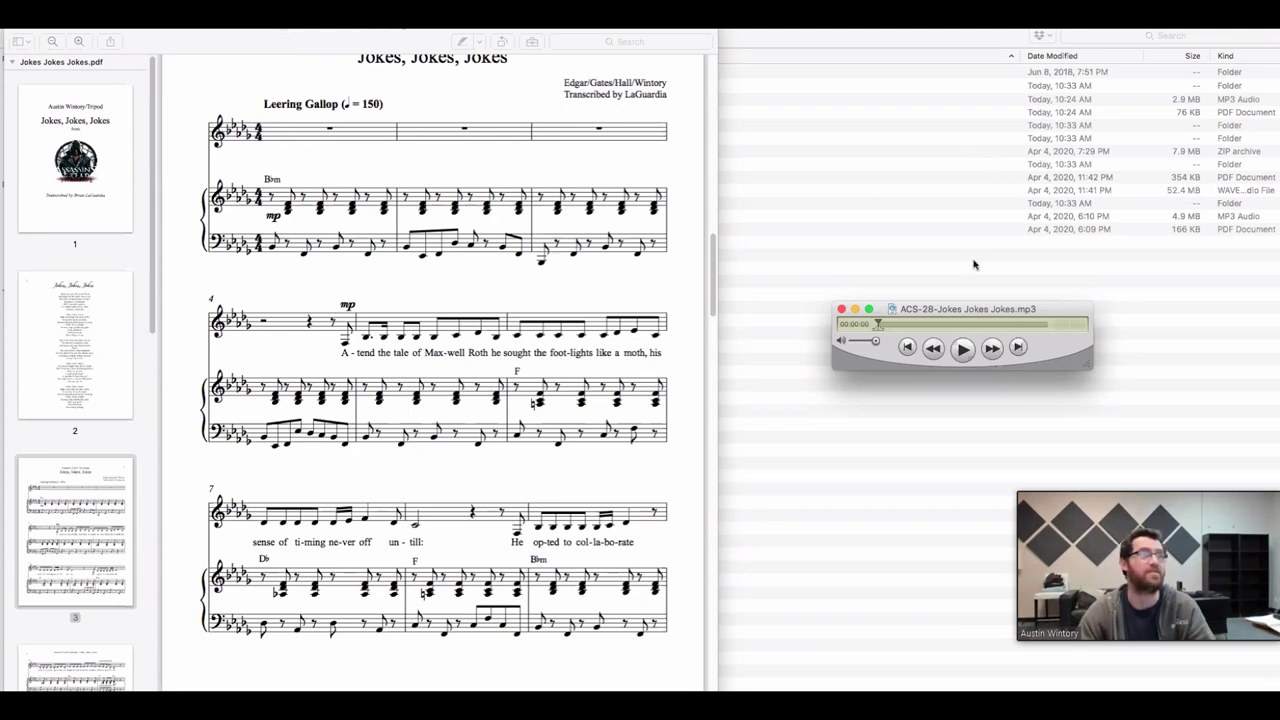
scroll(625, 418, up, 1)
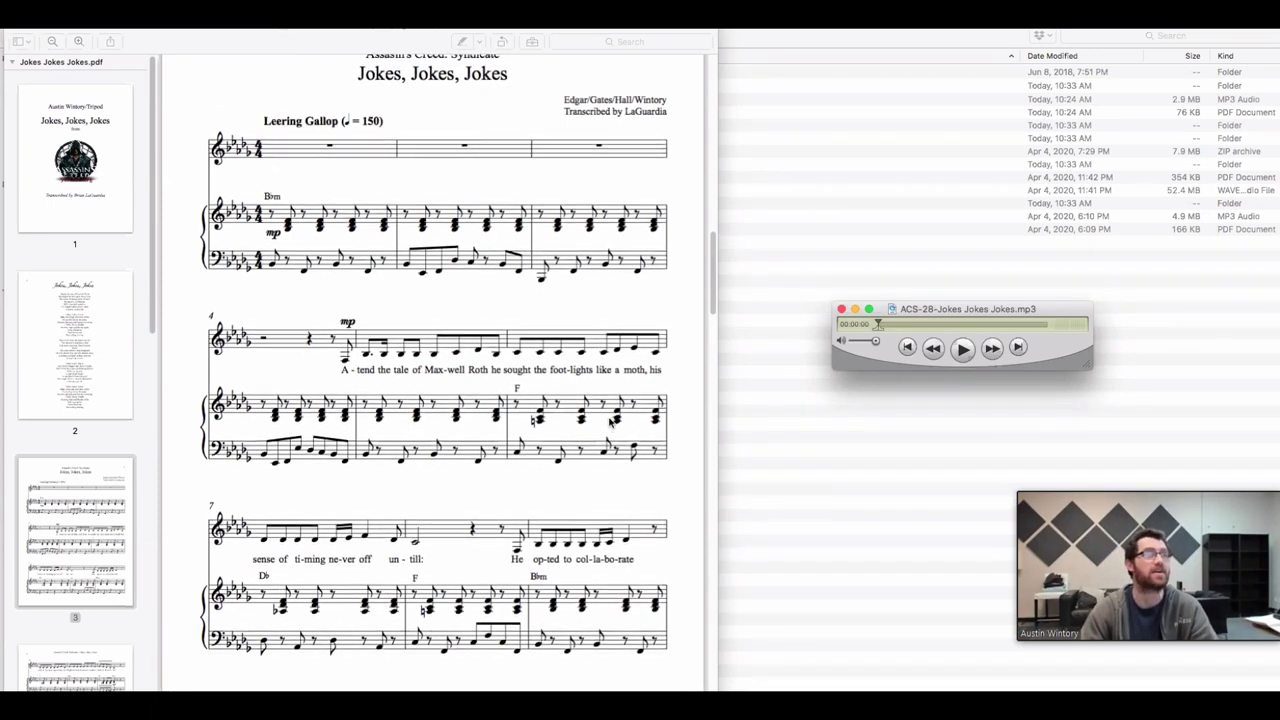
scroll(611, 423, down, 1)
scroll(611, 418, down, 1)
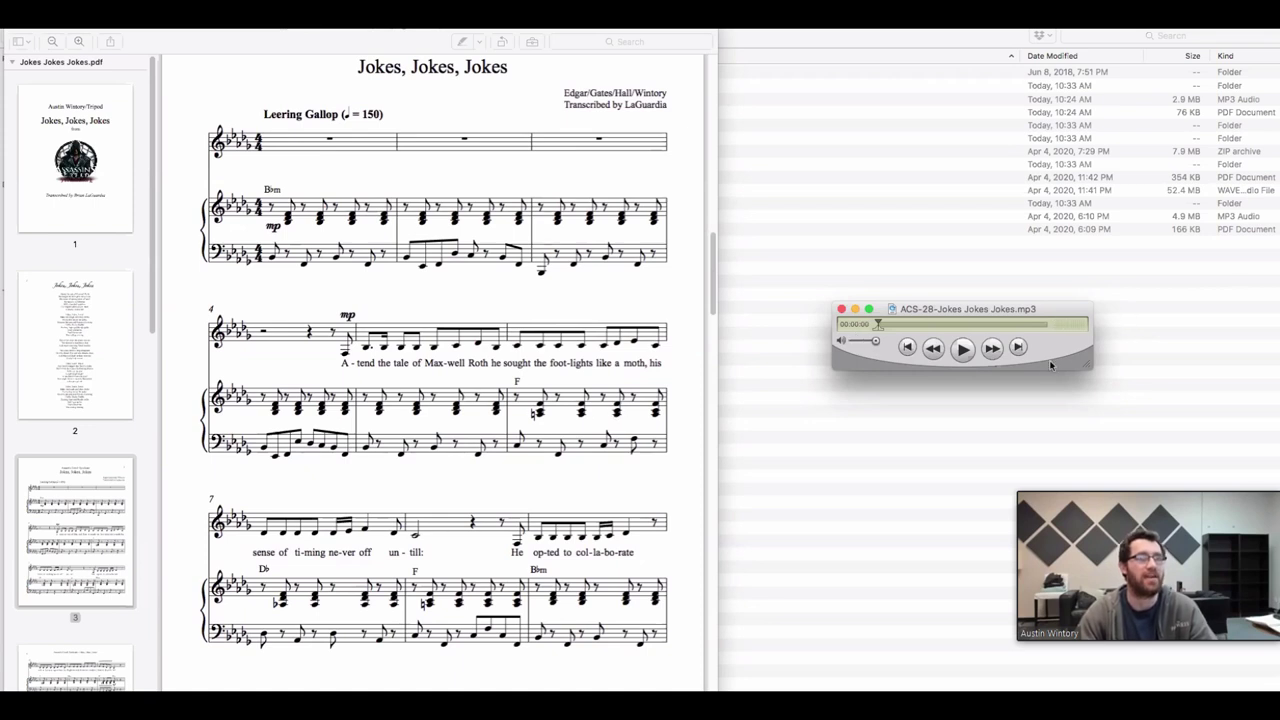
drag(1054, 356, 943, 373)
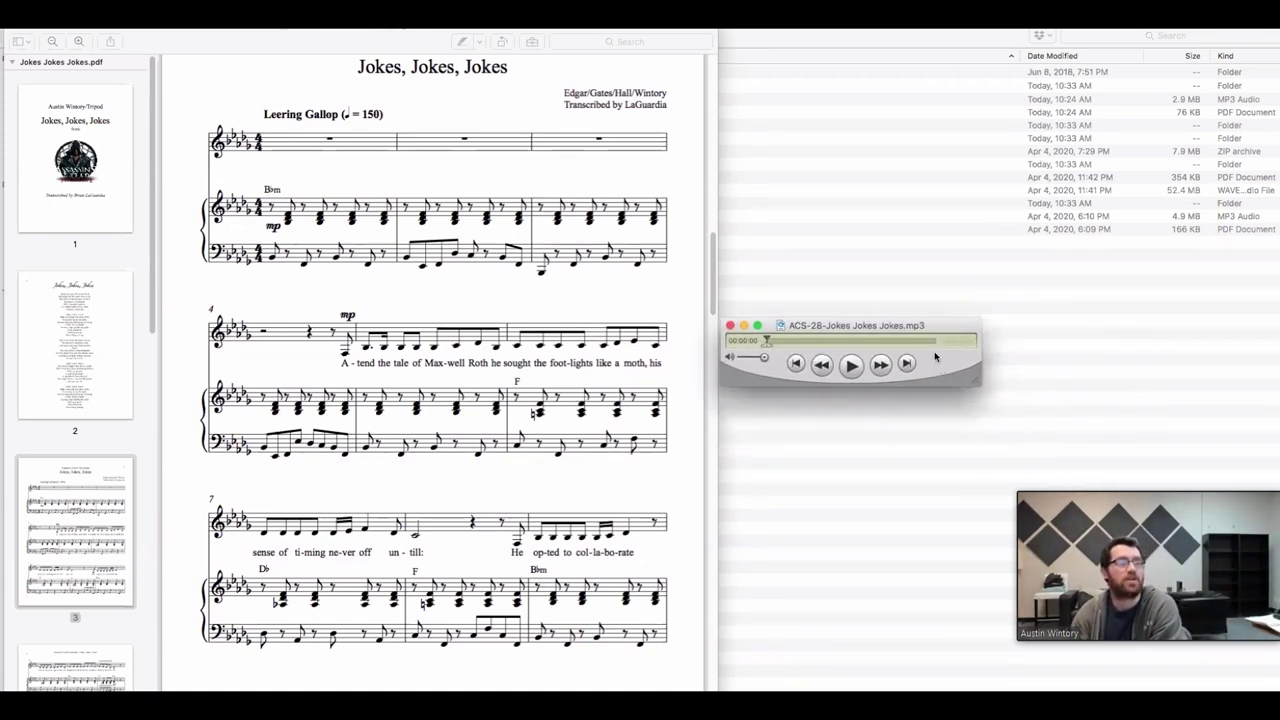
drag(942, 368, 944, 376)
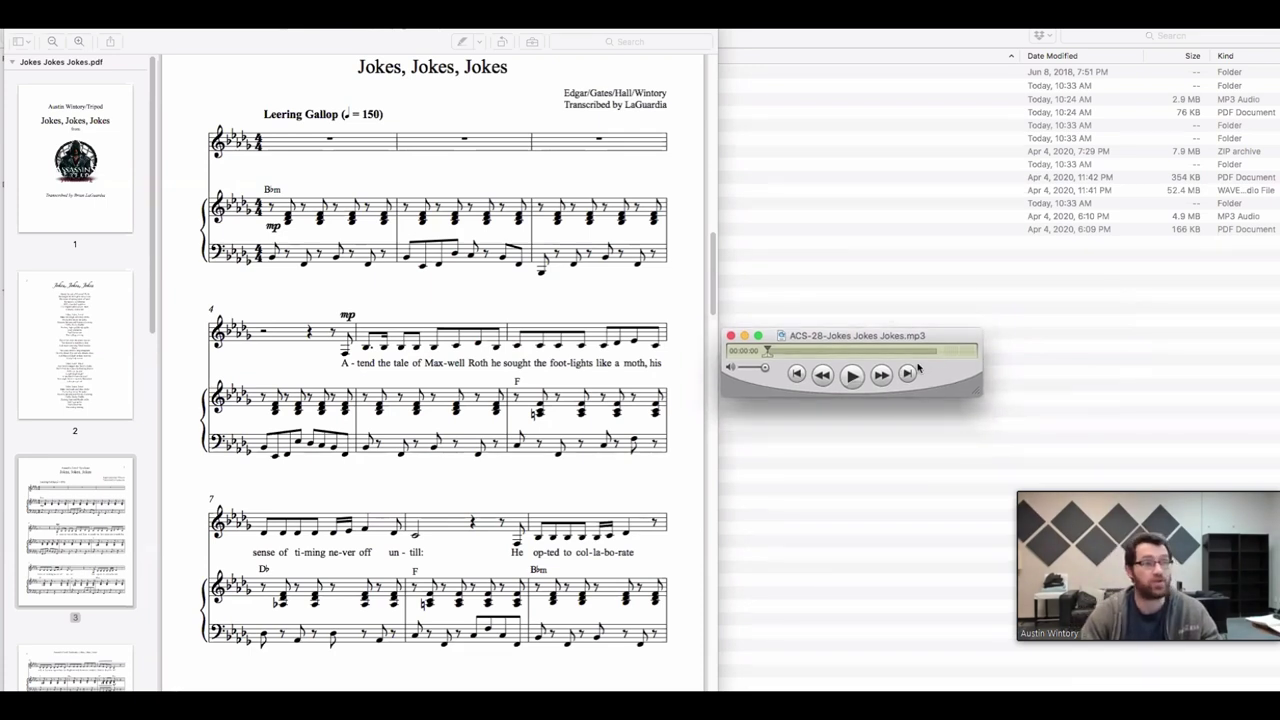
drag(932, 392, 950, 441)
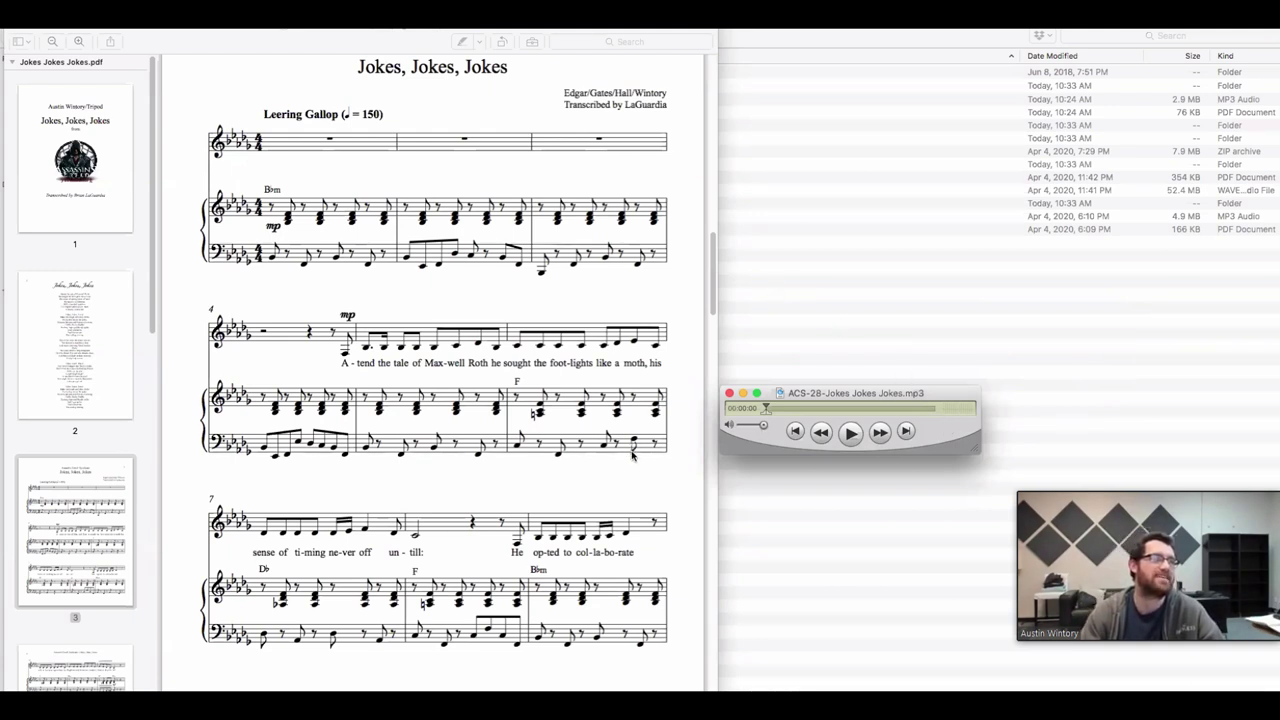
Widen the score window so the pages display larger, and return to the opening bars on page 3
click(715, 657)
scroll(714, 657, down, 10)
drag(717, 658, 765, 600)
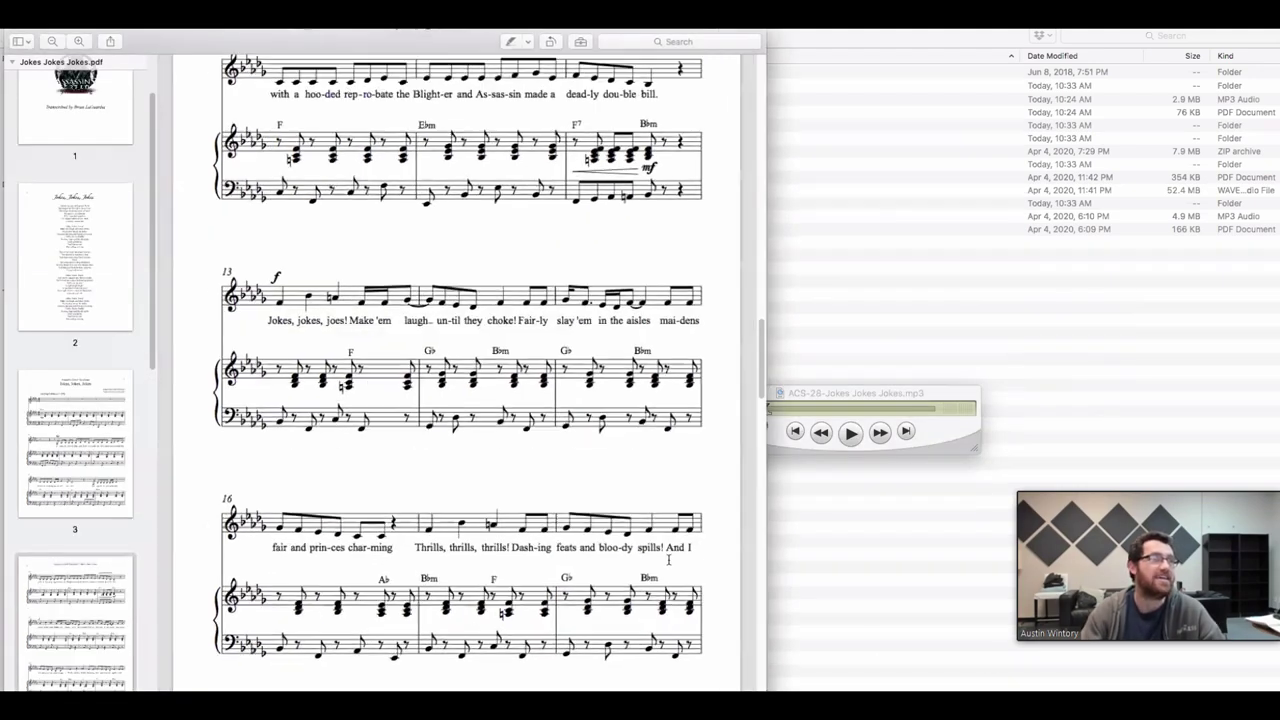
scroll(612, 588, up, 15)
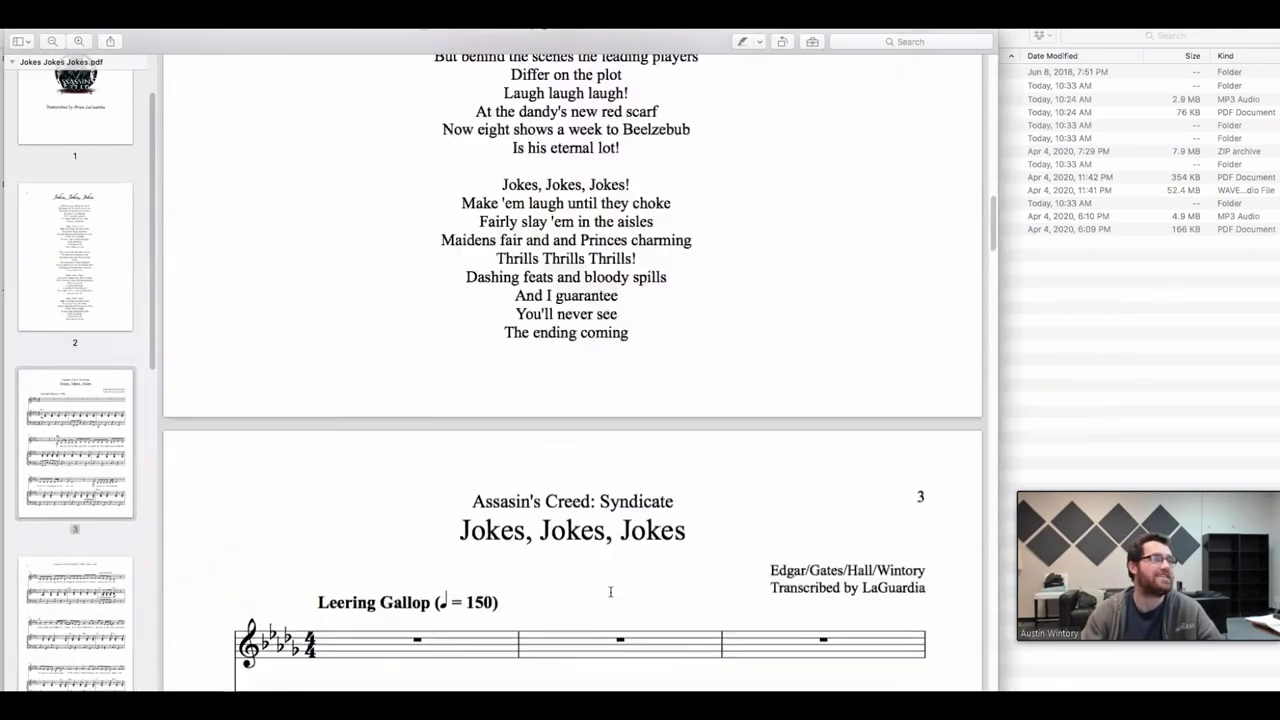
scroll(610, 591, down, 10)
Play ACS-28-Jokes Jokes Jokes.mp3 in QuickTime Player 7 and bring the score back in front of the player
key(super+Tab)
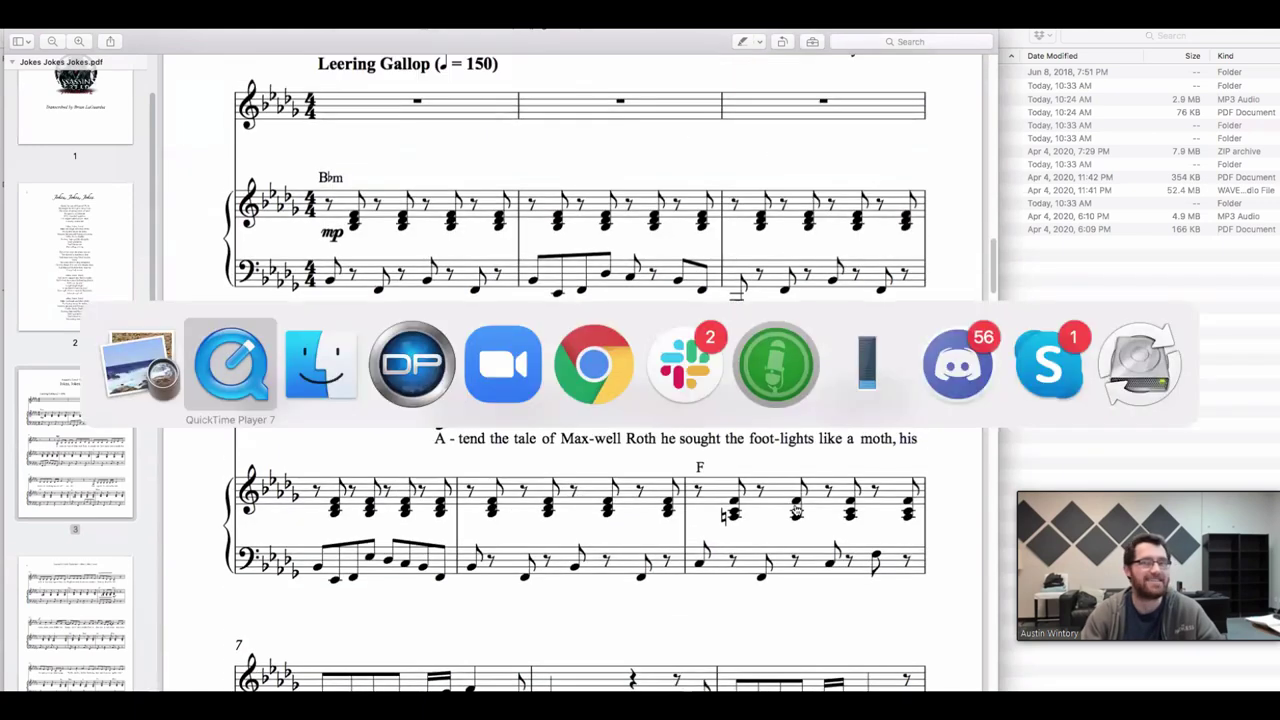
key(space)
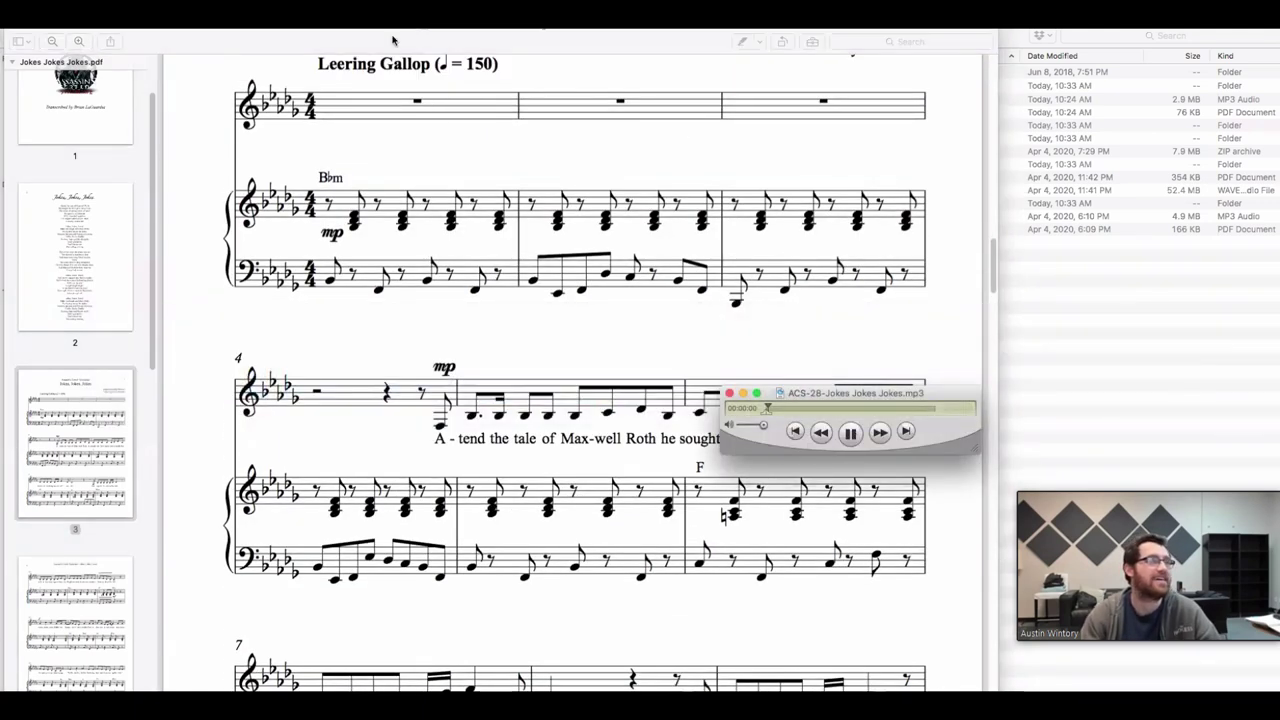
click(392, 40)
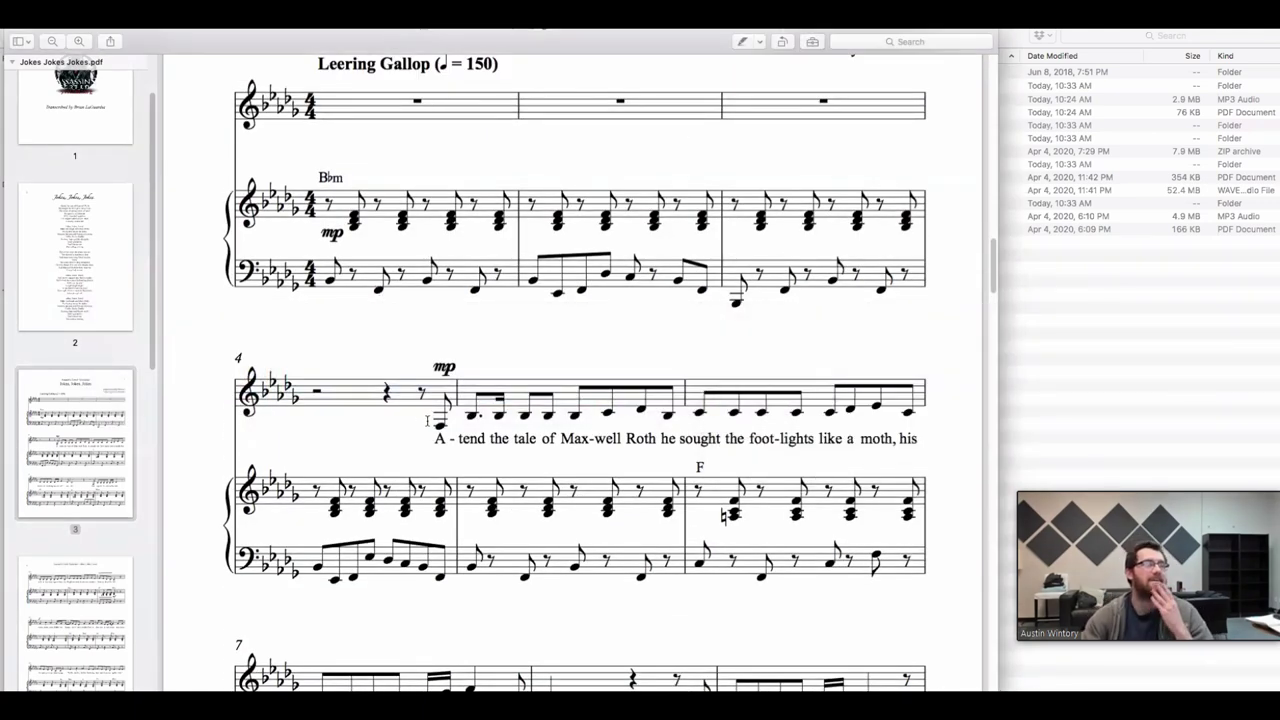
Follow the Jokes, Jokes, Jokes score with the recording from the opening bars on page 3 through bar 18 on page 4
scroll(427, 421, up, 3)
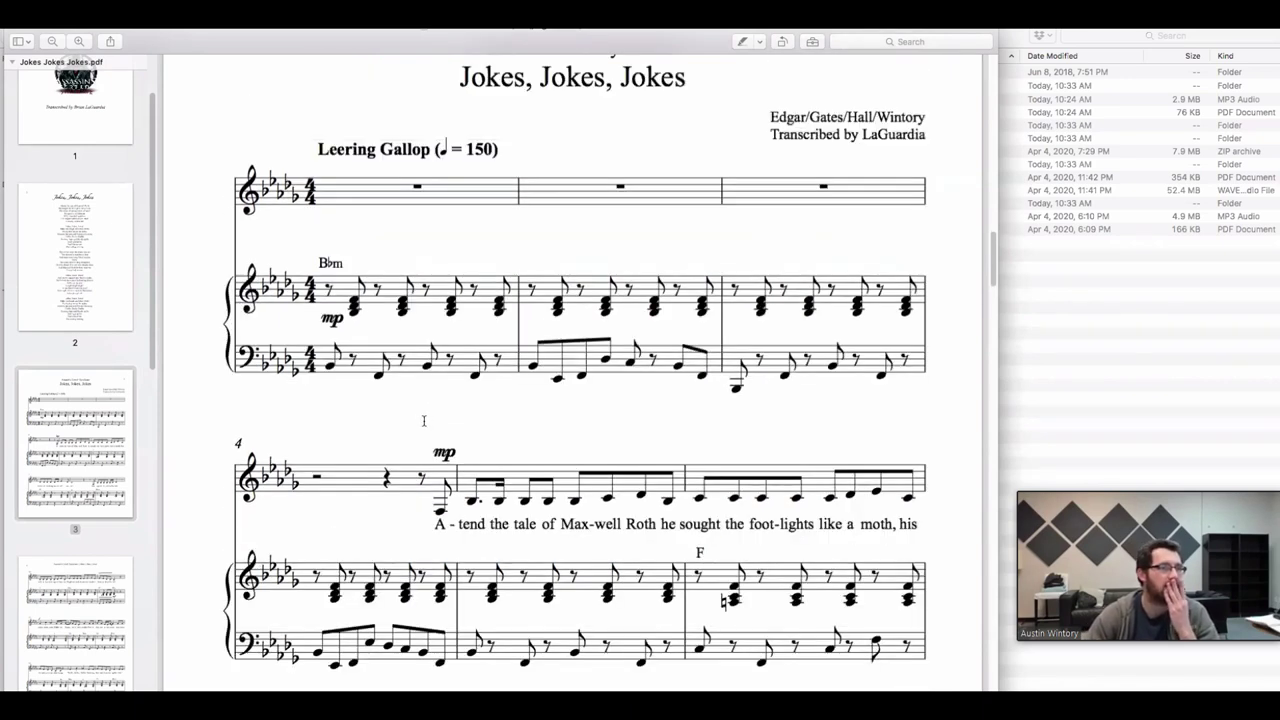
scroll(423, 421, down, 5)
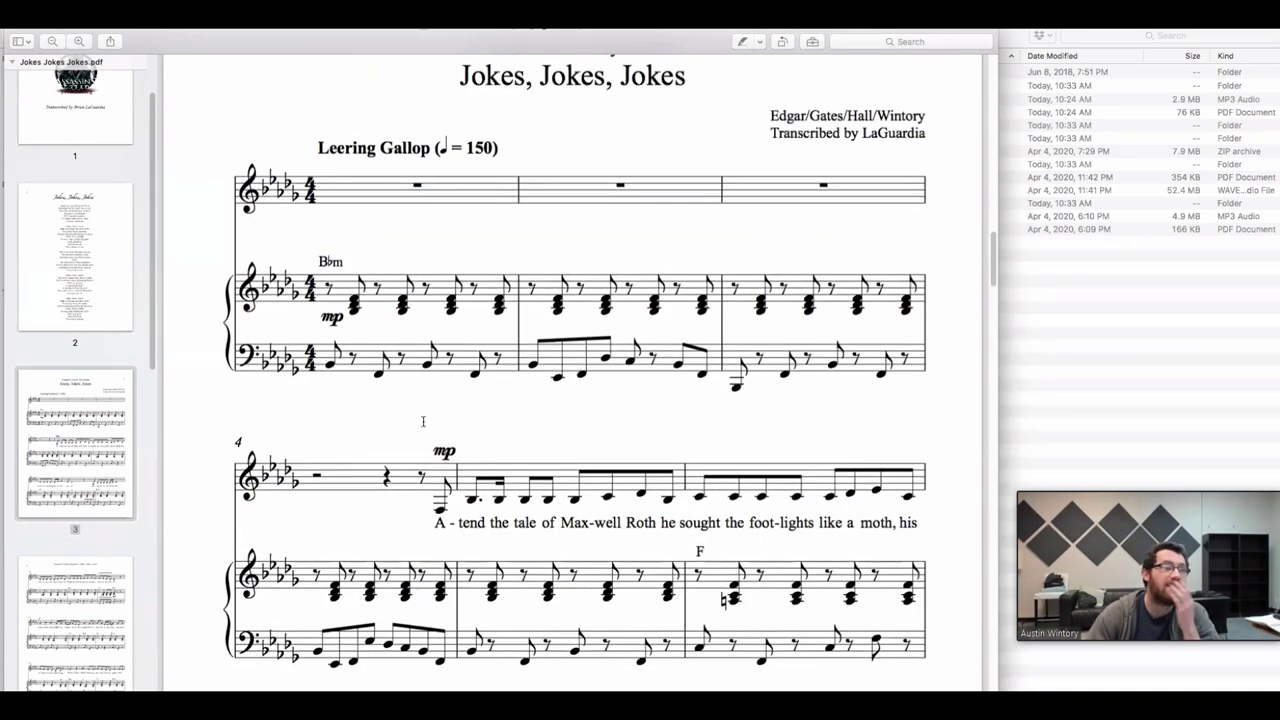
scroll(320, 440, down, 5)
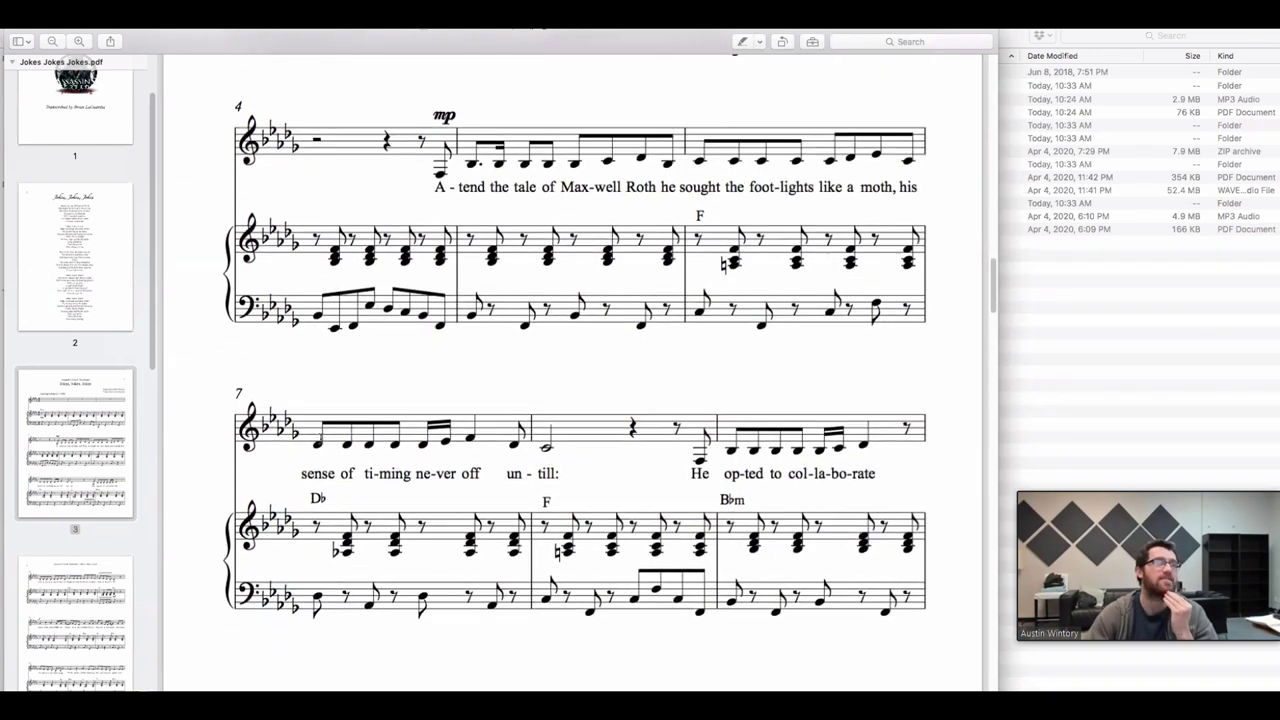
scroll(320, 438, down, 4)
scroll(320, 438, down, 7)
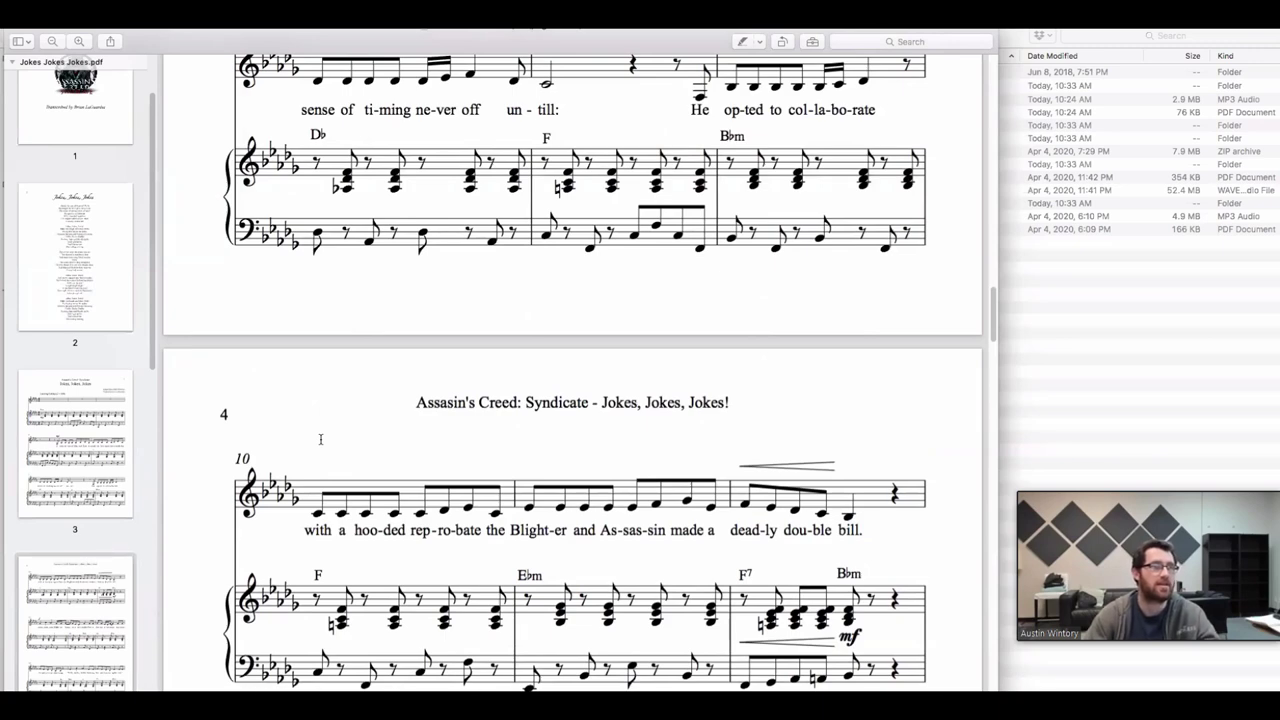
scroll(320, 439, down, 4)
scroll(320, 438, down, 6)
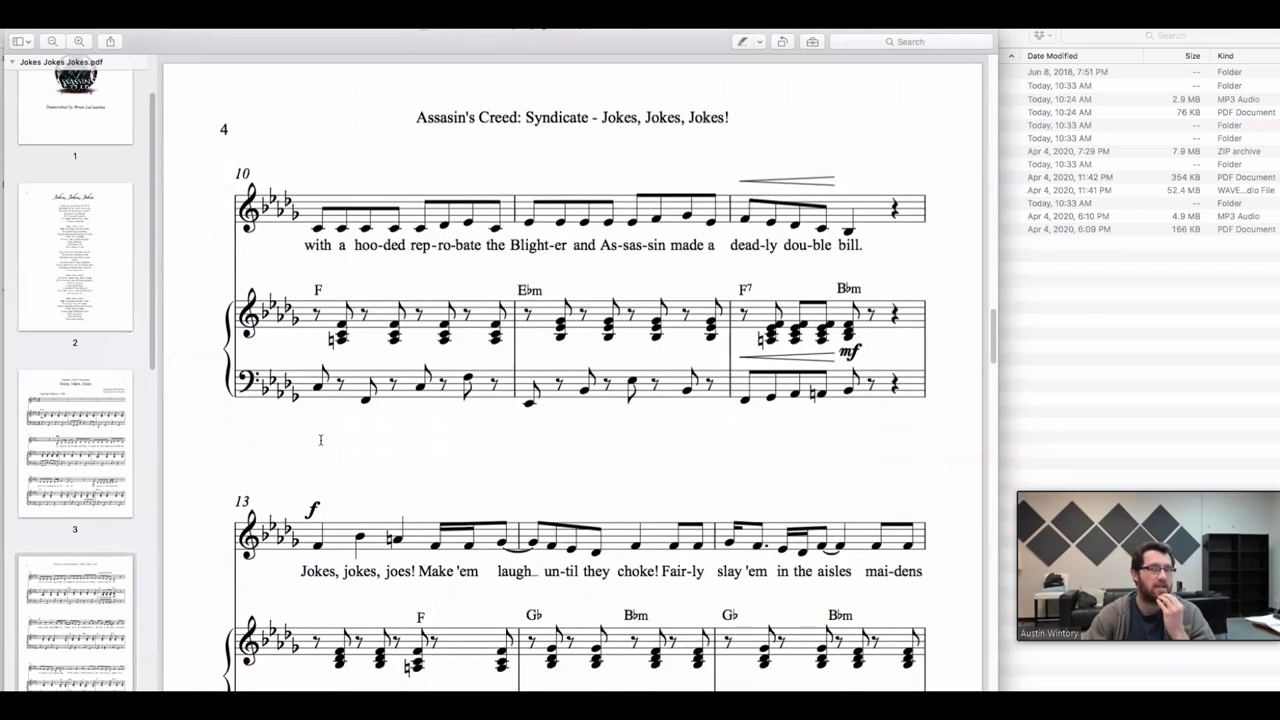
scroll(320, 440, down, 1)
scroll(320, 440, down, 5)
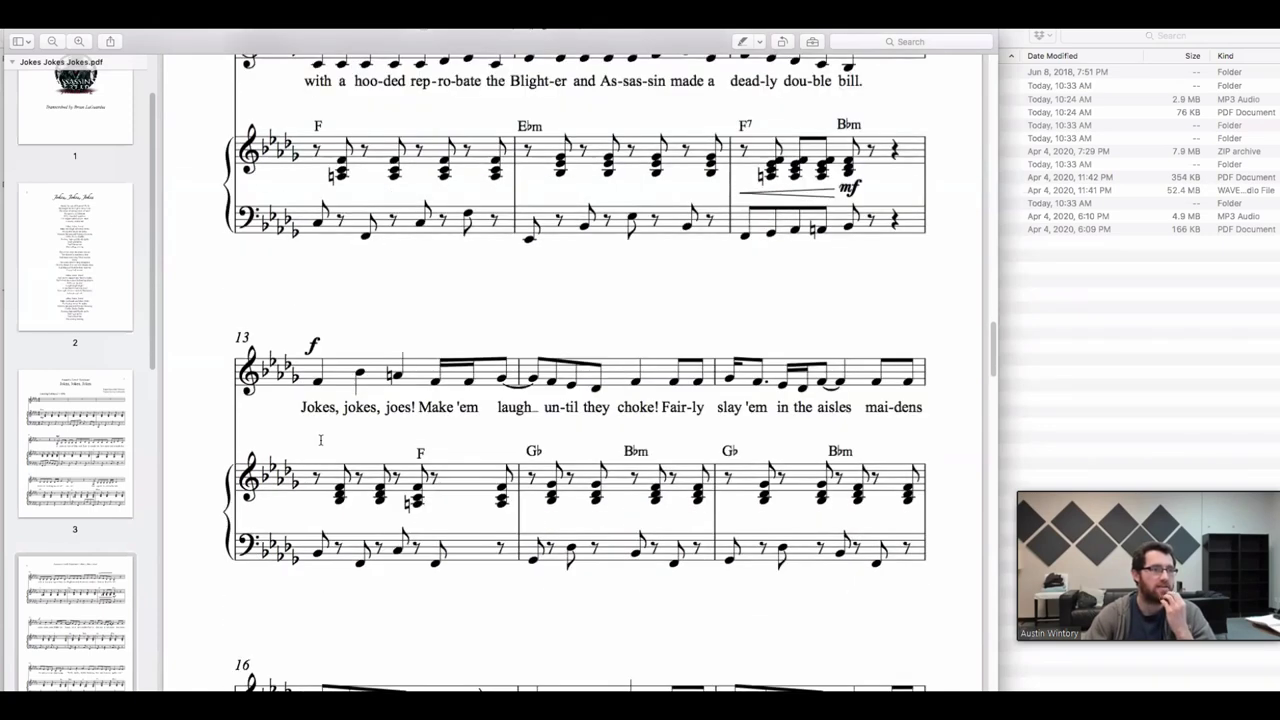
scroll(320, 440, down, 2)
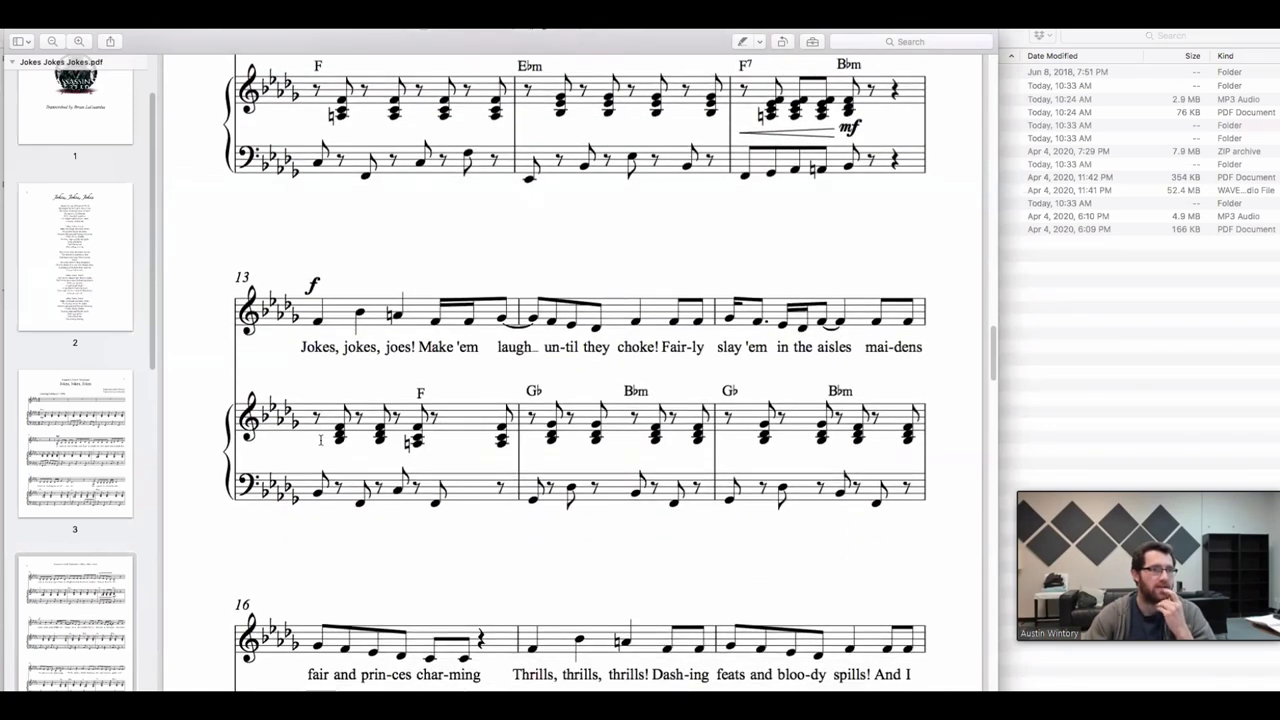
scroll(320, 440, down, 2)
scroll(320, 440, down, 10)
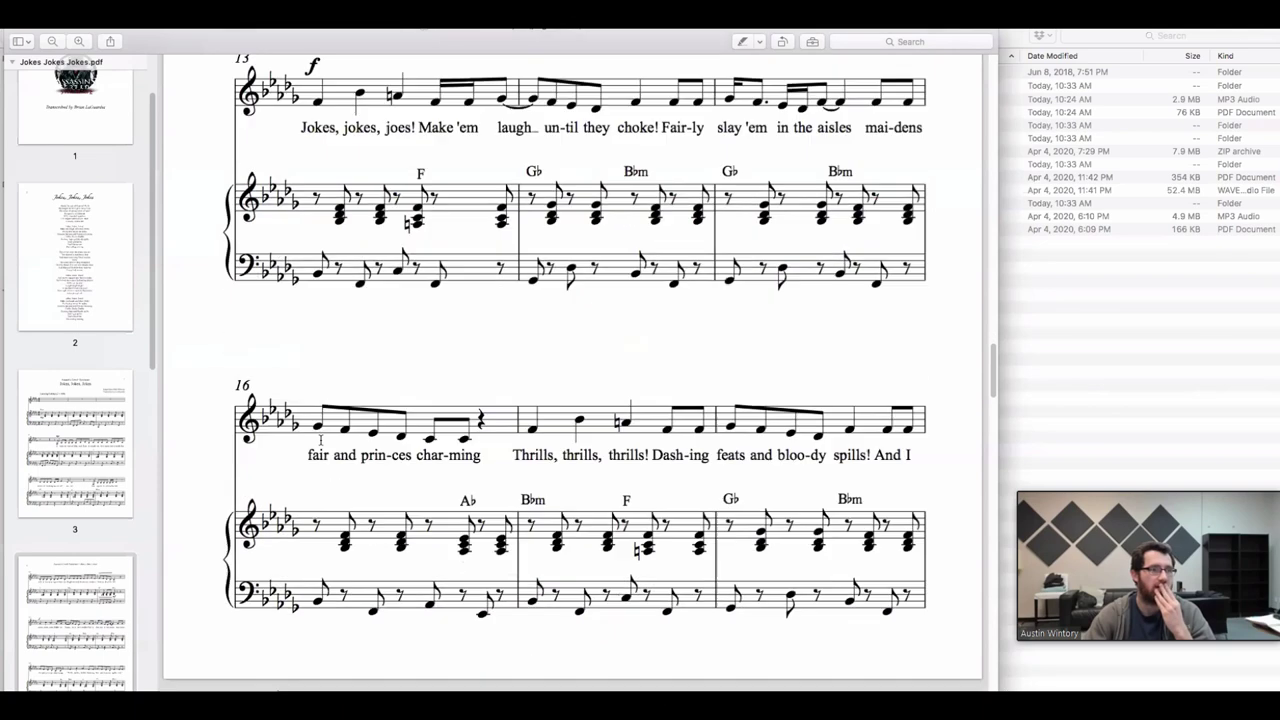
scroll(320, 440, down, 1)
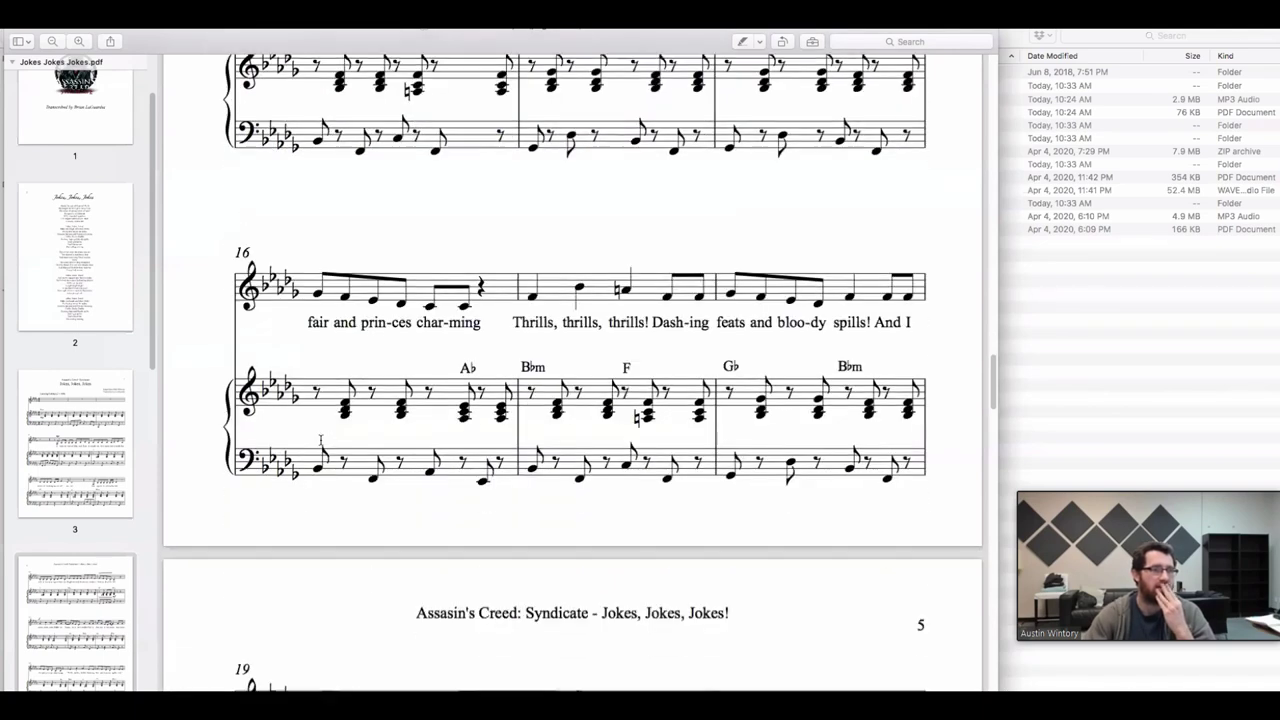
Follow the score with the recording through pages 5 and 6, from bar 19 to bar 34
scroll(320, 440, down, 18)
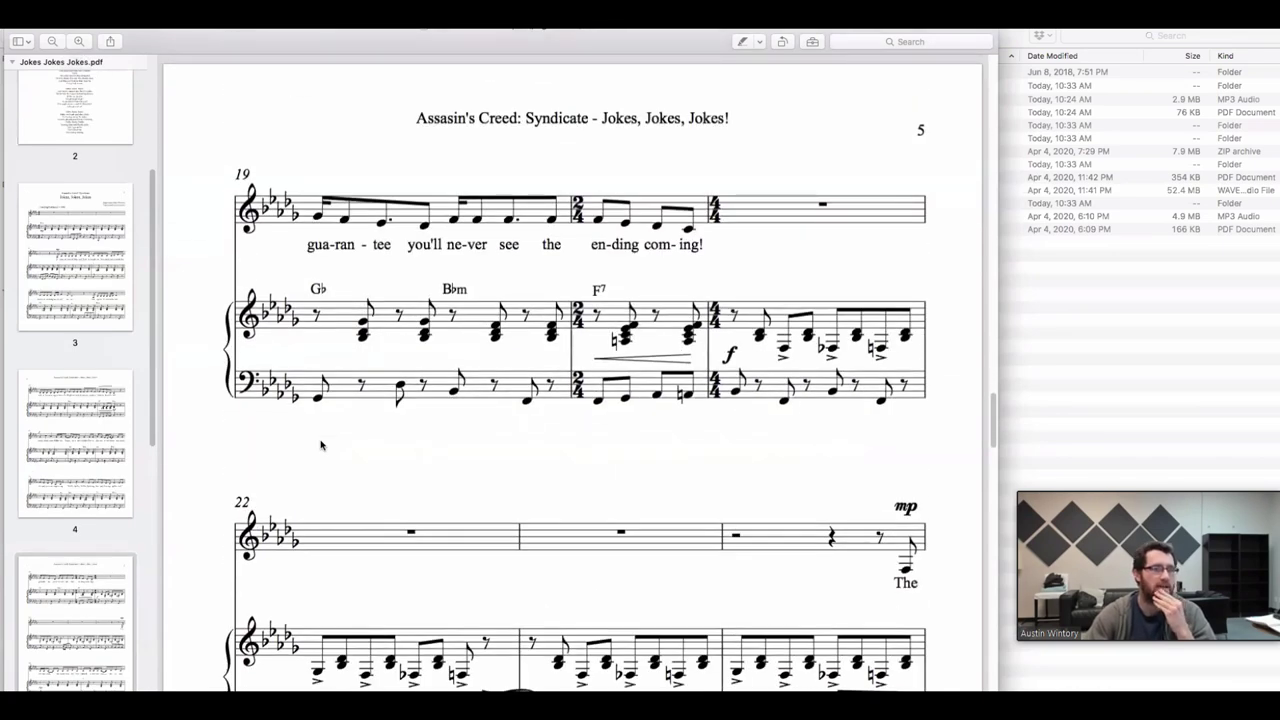
scroll(320, 445, down, 12)
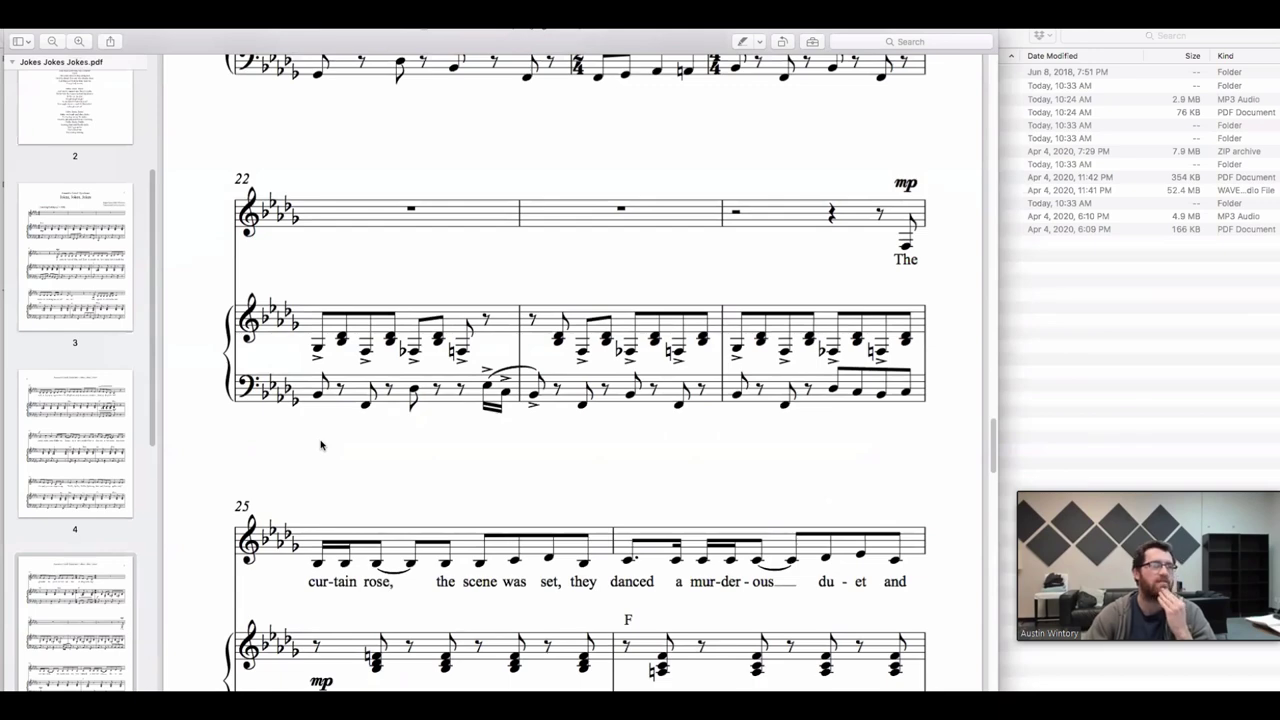
scroll(320, 445, down, 8)
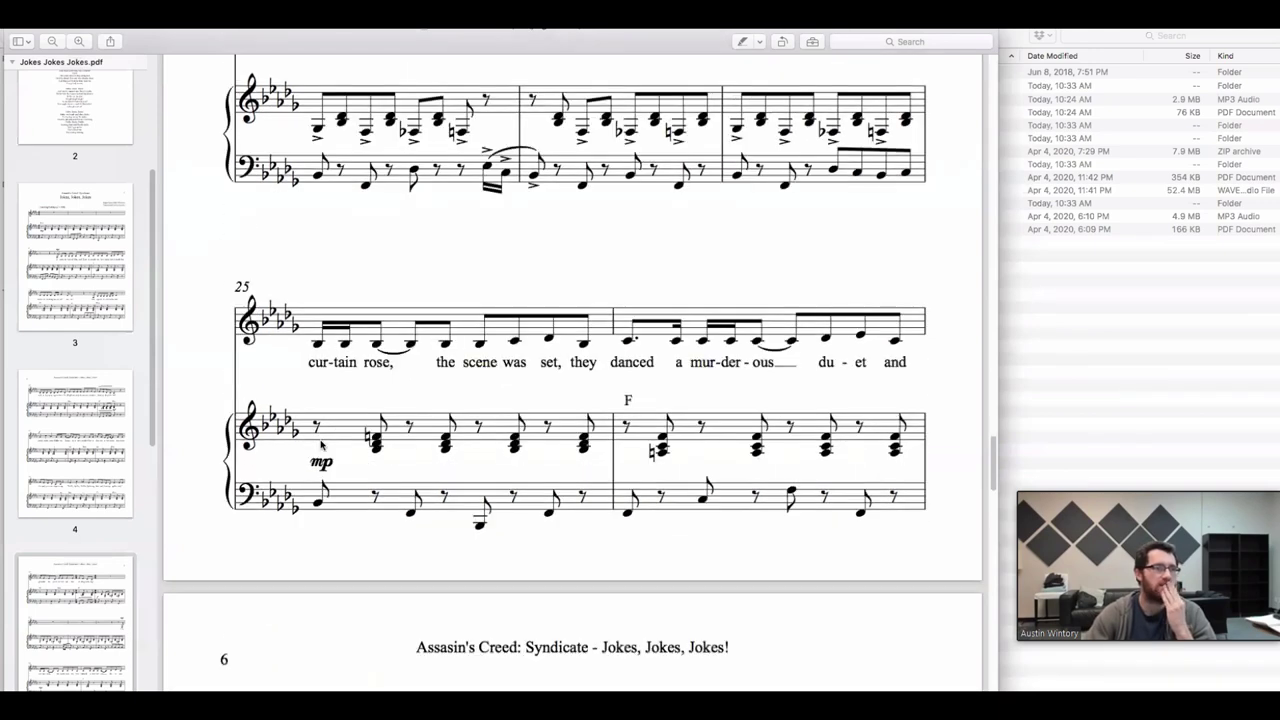
scroll(320, 445, down, 7)
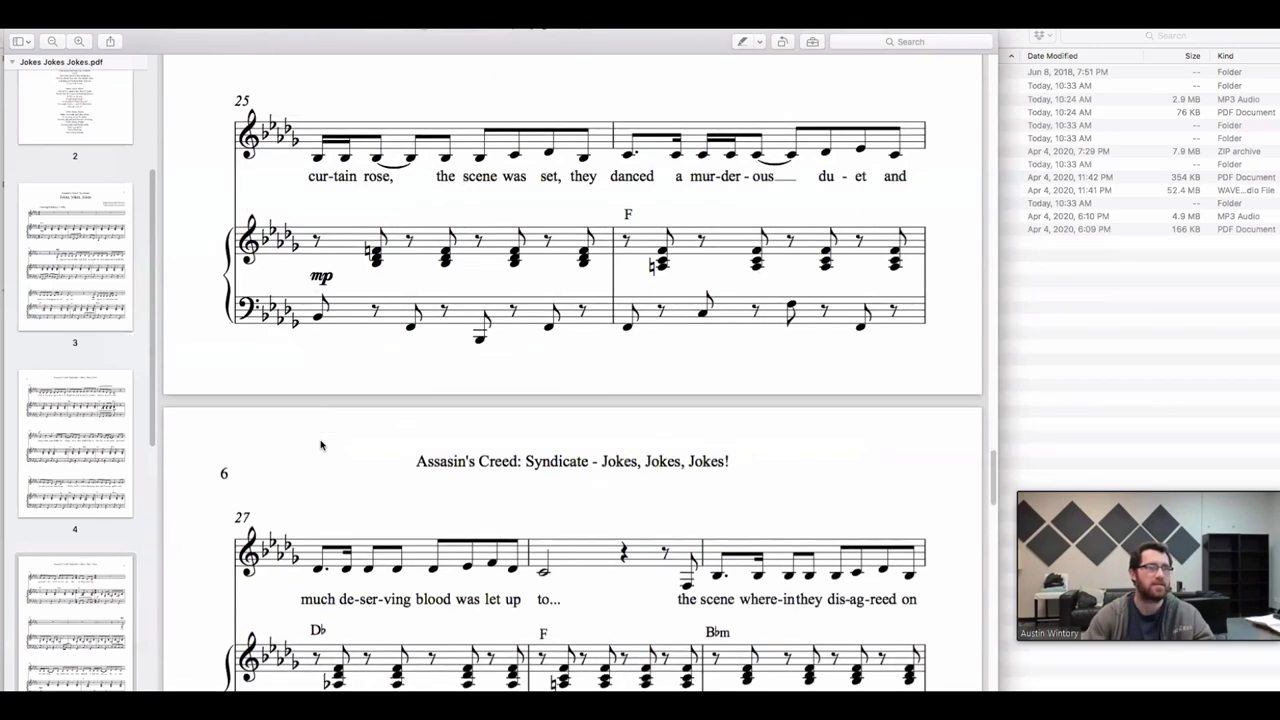
scroll(320, 445, down, 11)
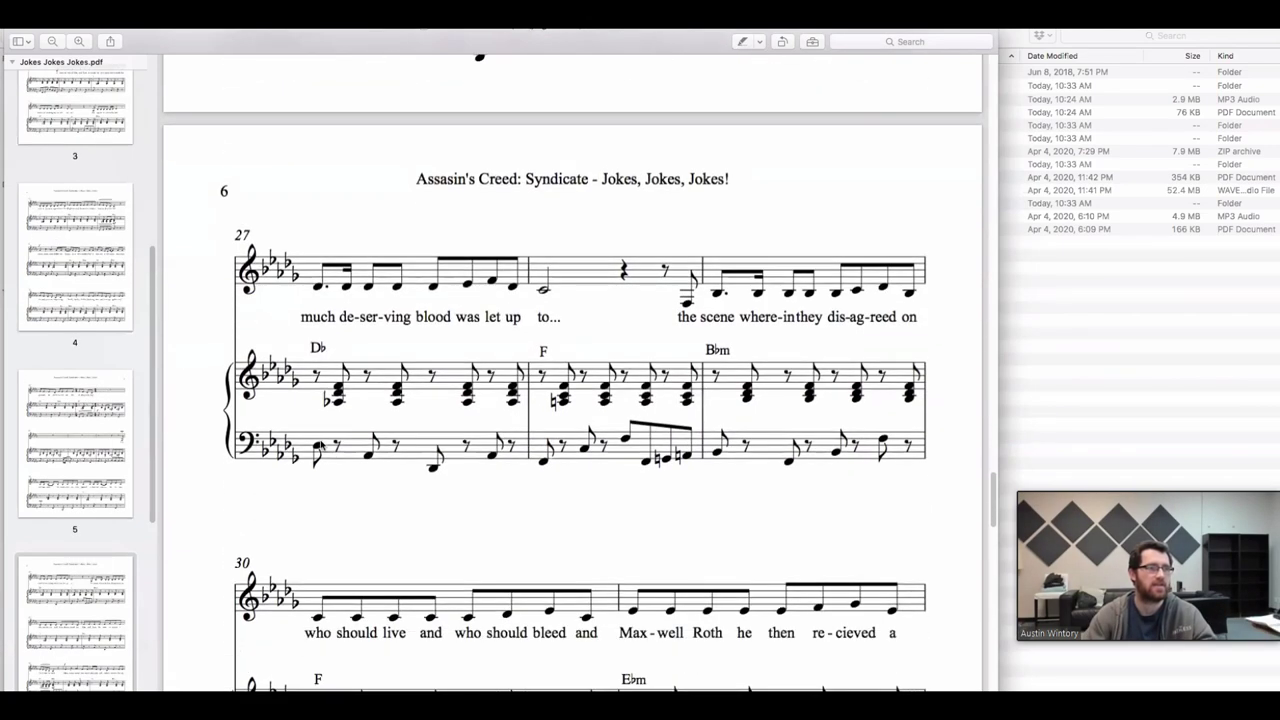
scroll(321, 437, down, 8)
scroll(321, 440, down, 3)
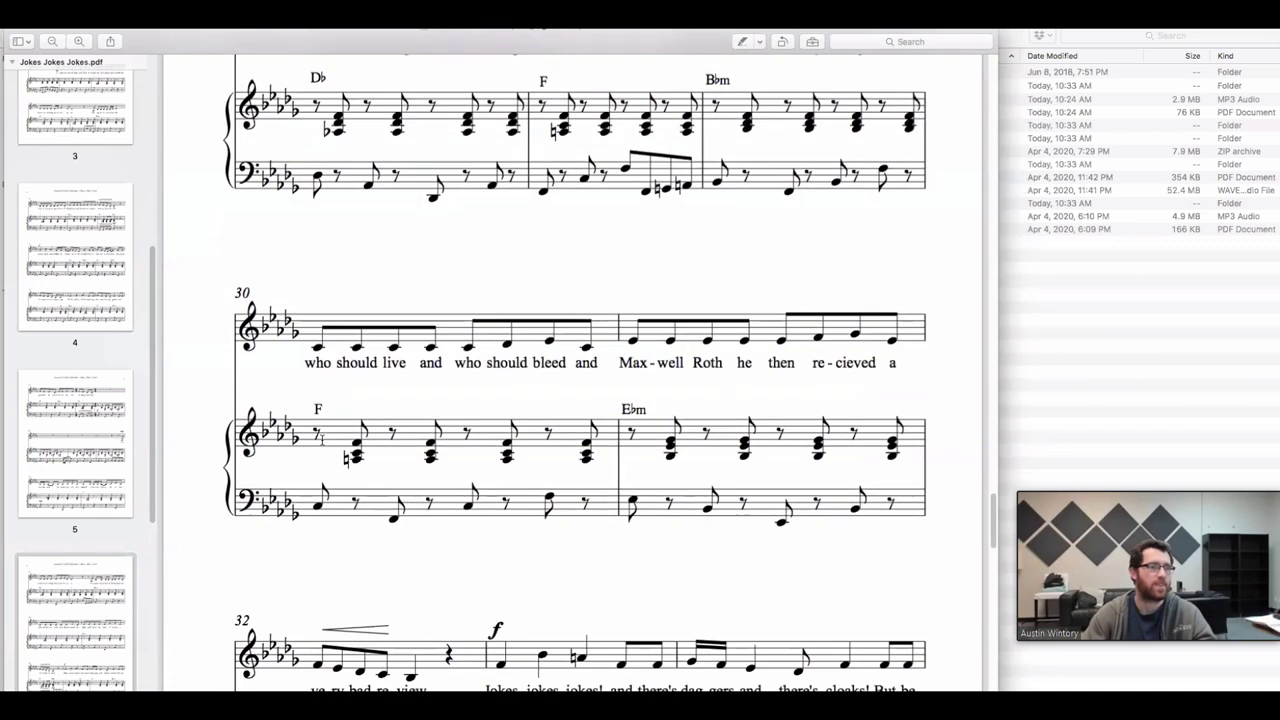
scroll(321, 437, down, 3)
scroll(321, 437, down, 8)
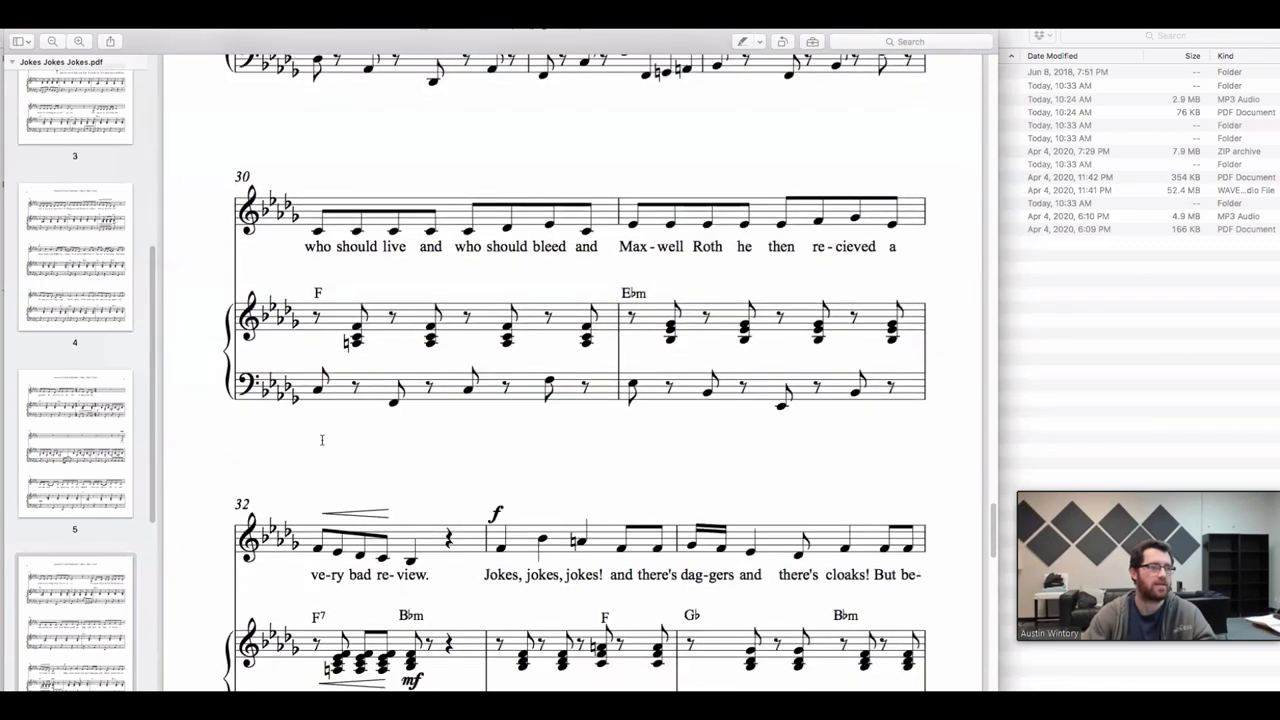
scroll(321, 437, down, 7)
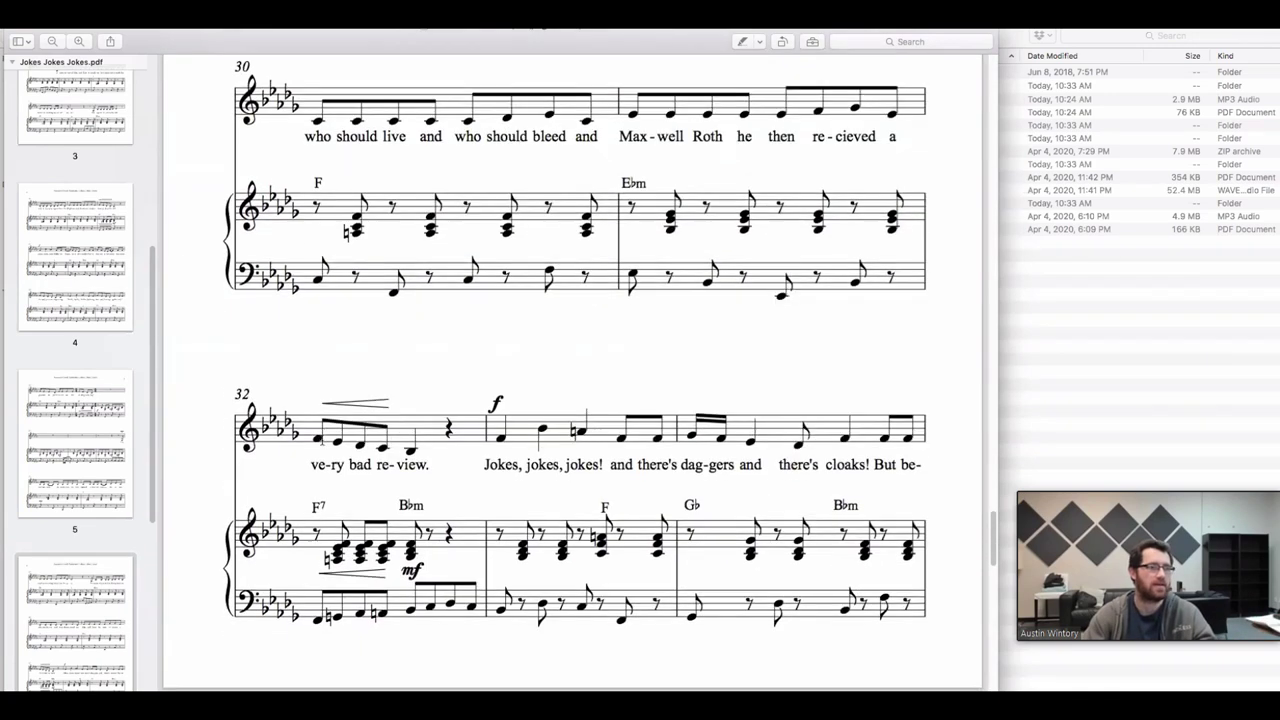
scroll(321, 437, down, 3)
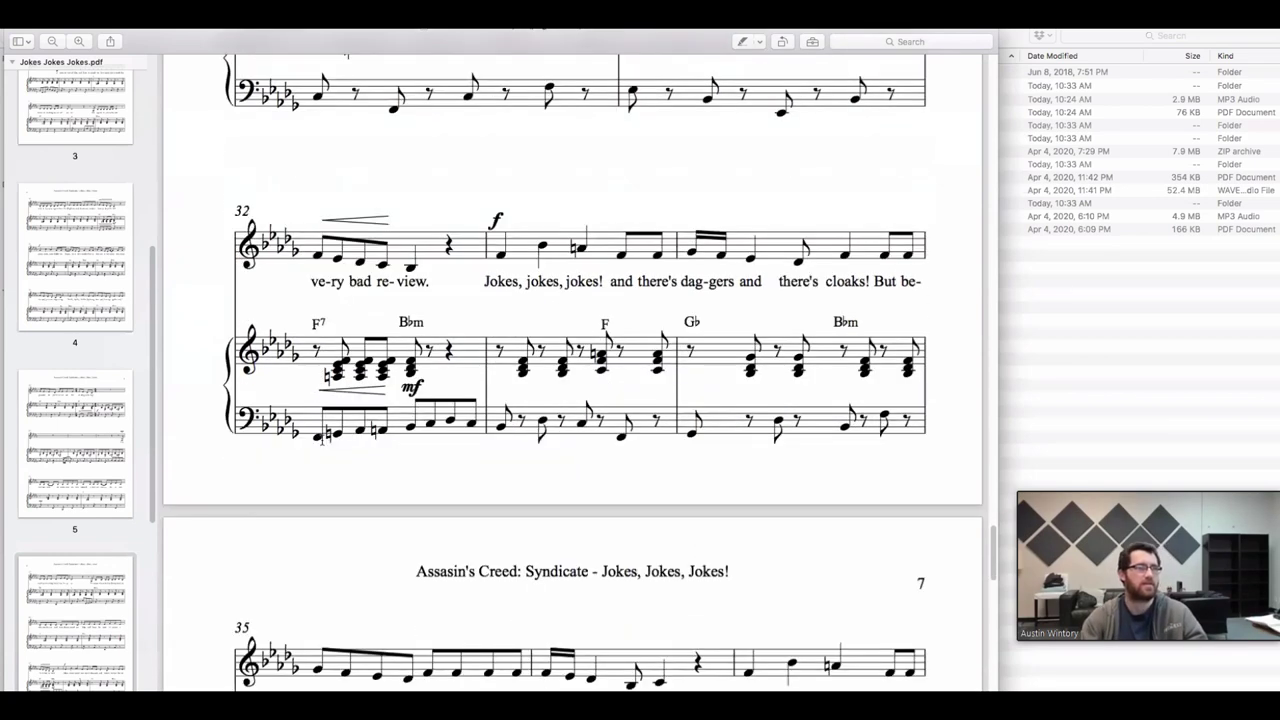
Follow the score with the recording through pages 7 and 8, from bar 35 to the closing yelled bar
scroll(322, 439, down, 1)
scroll(322, 439, down, 14)
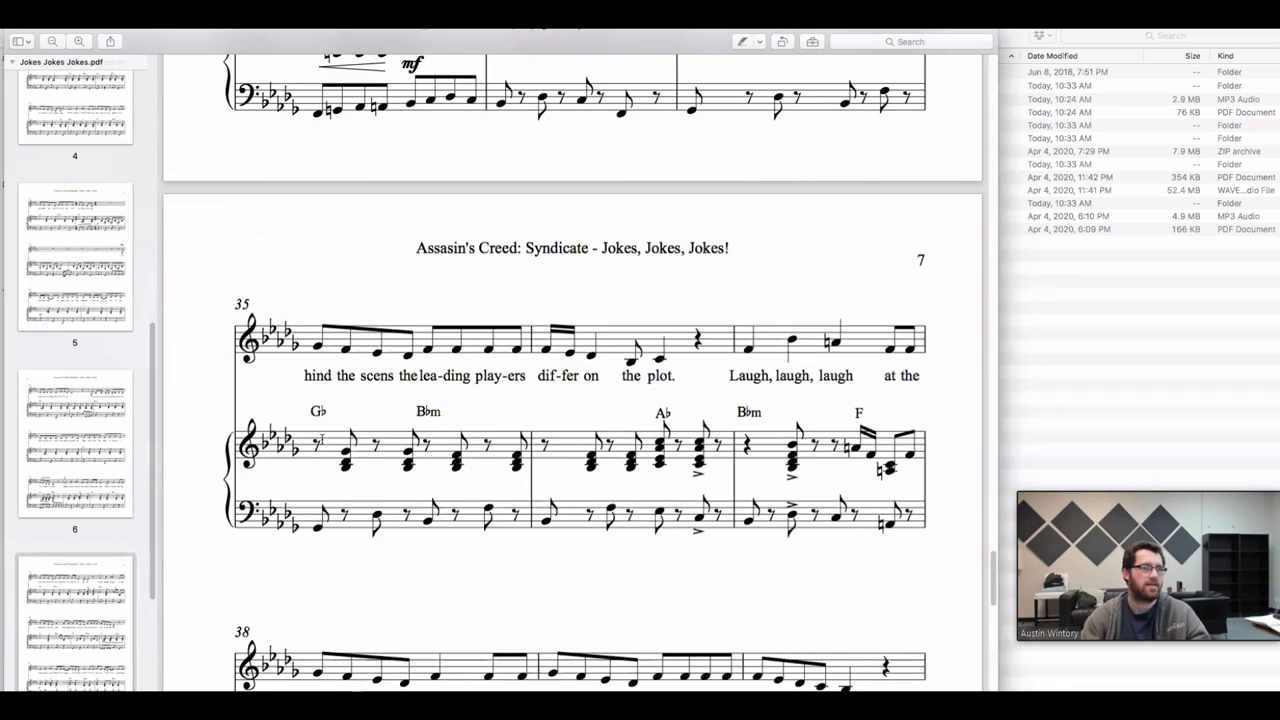
scroll(321, 440, down, 15)
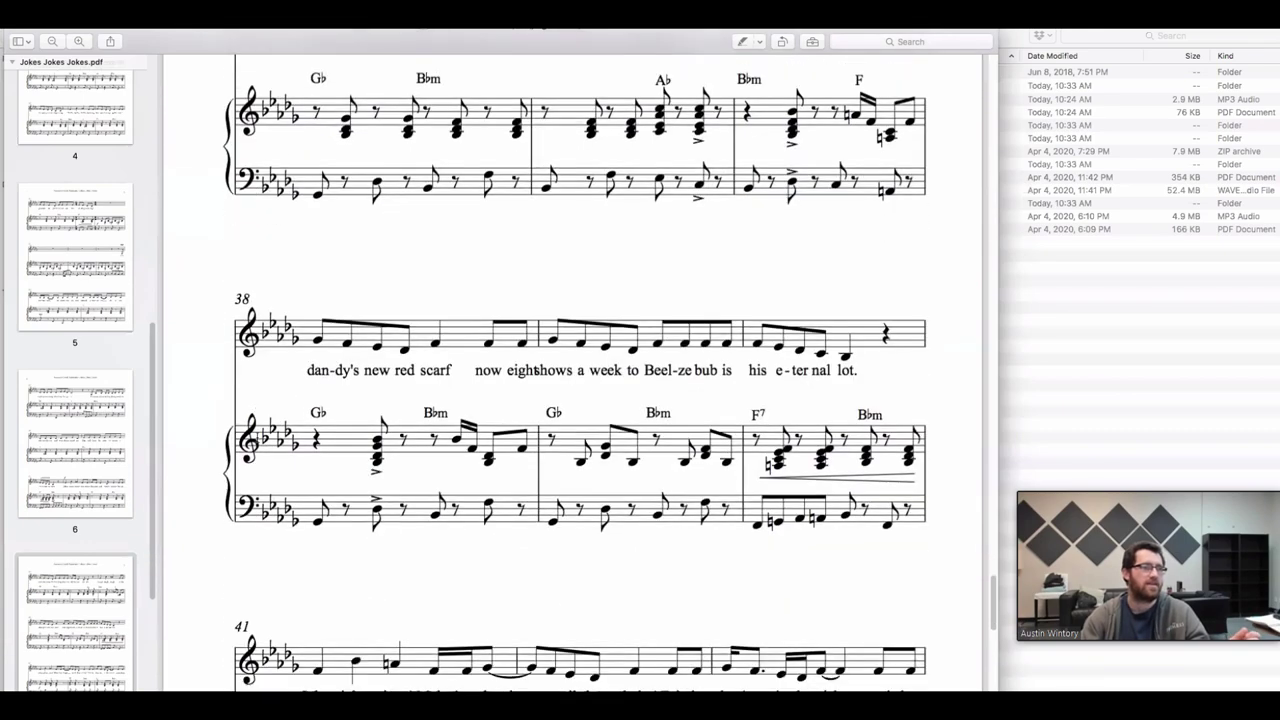
scroll(256, 434, down, 1)
scroll(262, 430, down, 2)
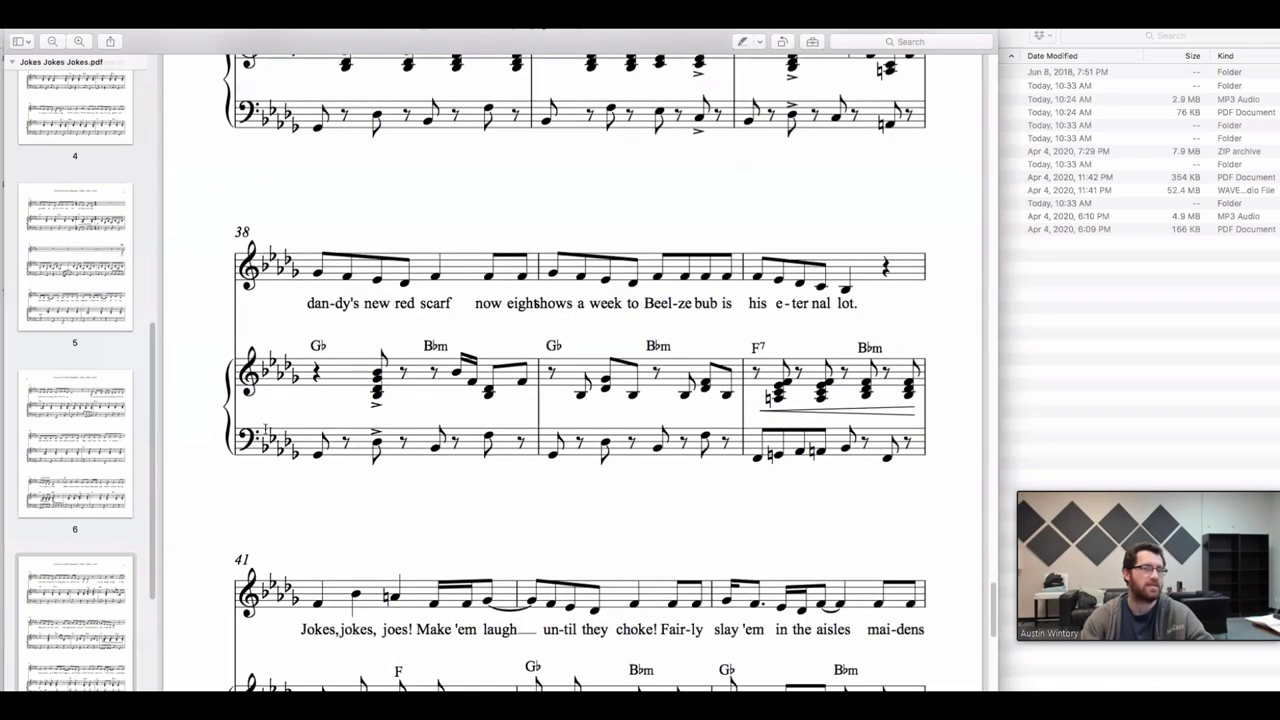
scroll(264, 427, down, 7)
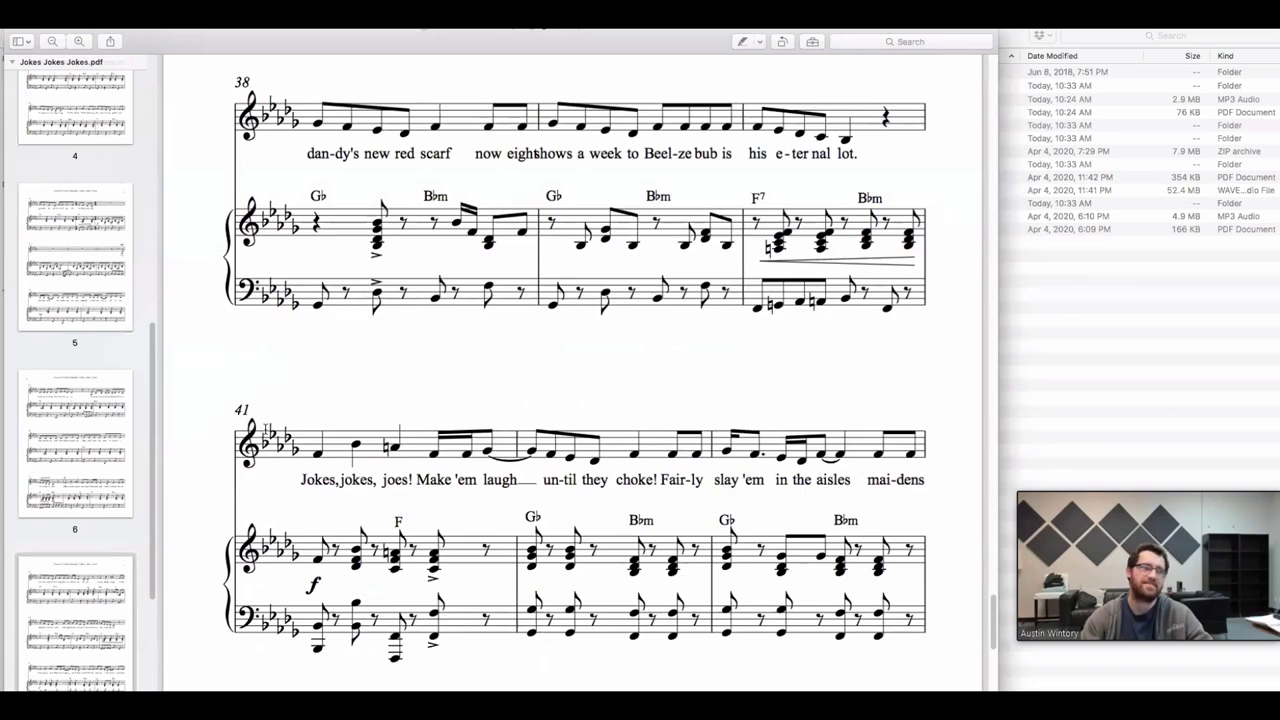
scroll(267, 428, down, 1)
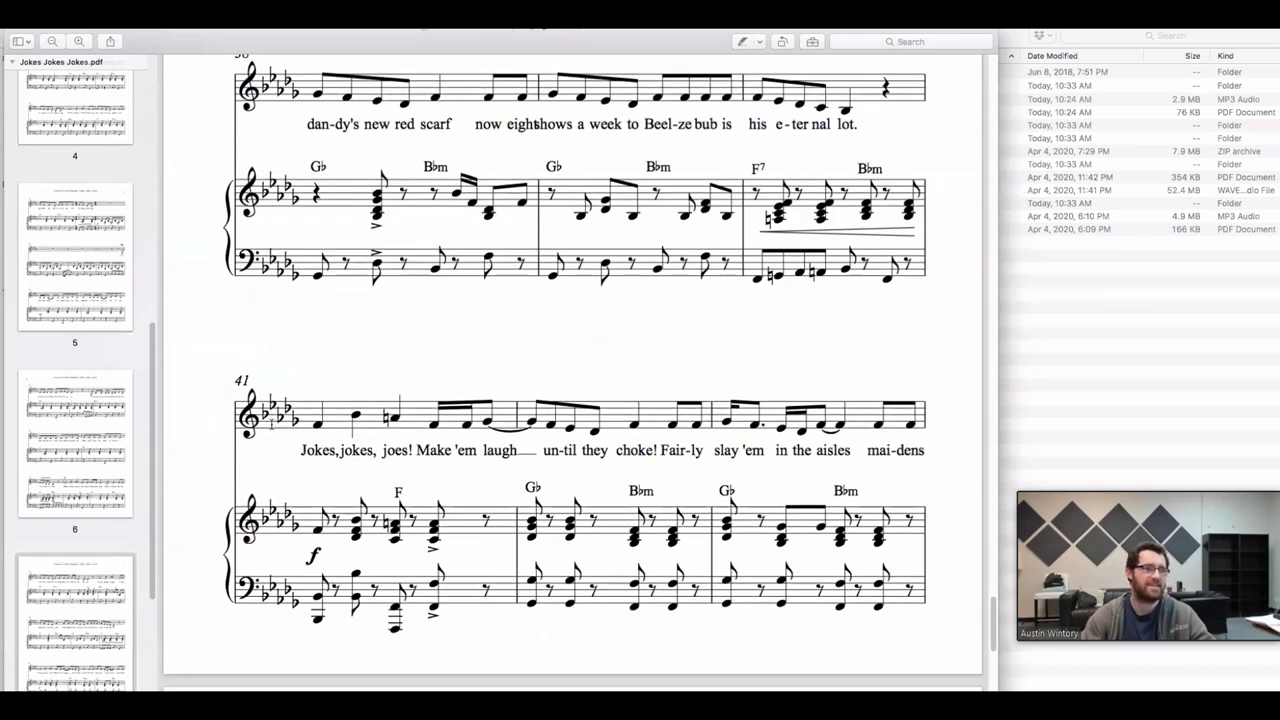
scroll(271, 425, down, 1)
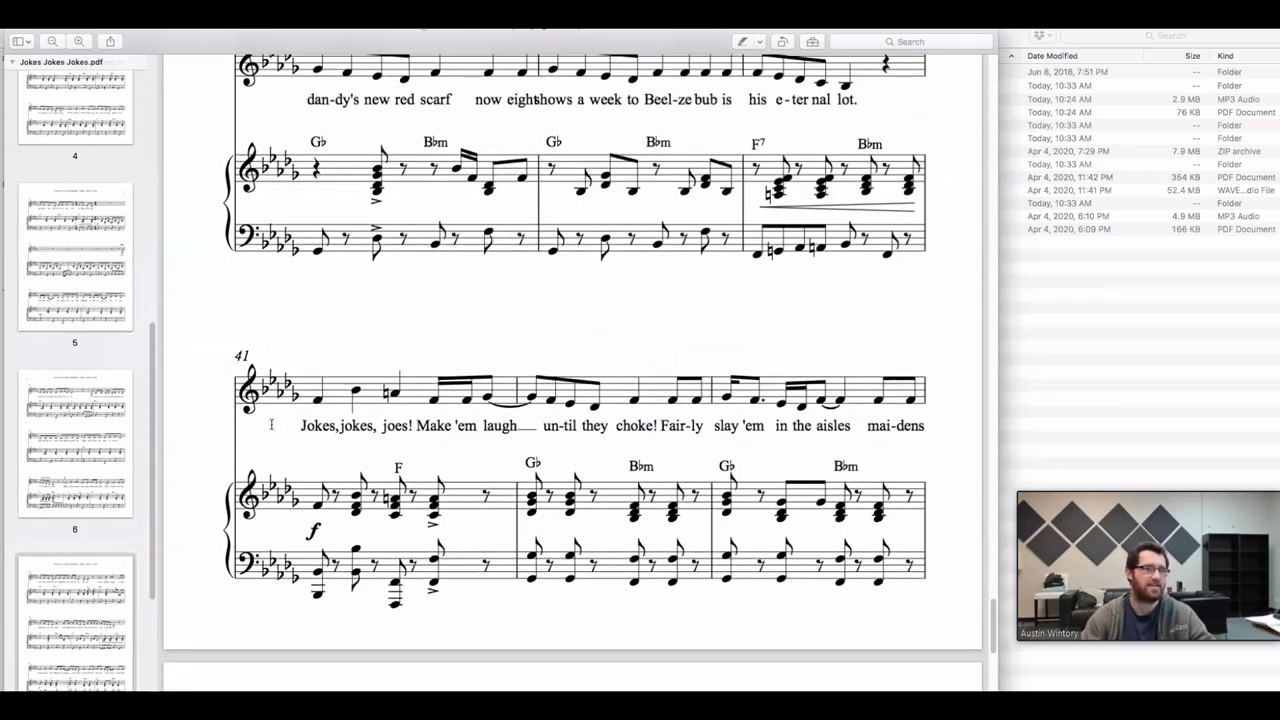
scroll(271, 425, down, 12)
scroll(271, 425, down, 8)
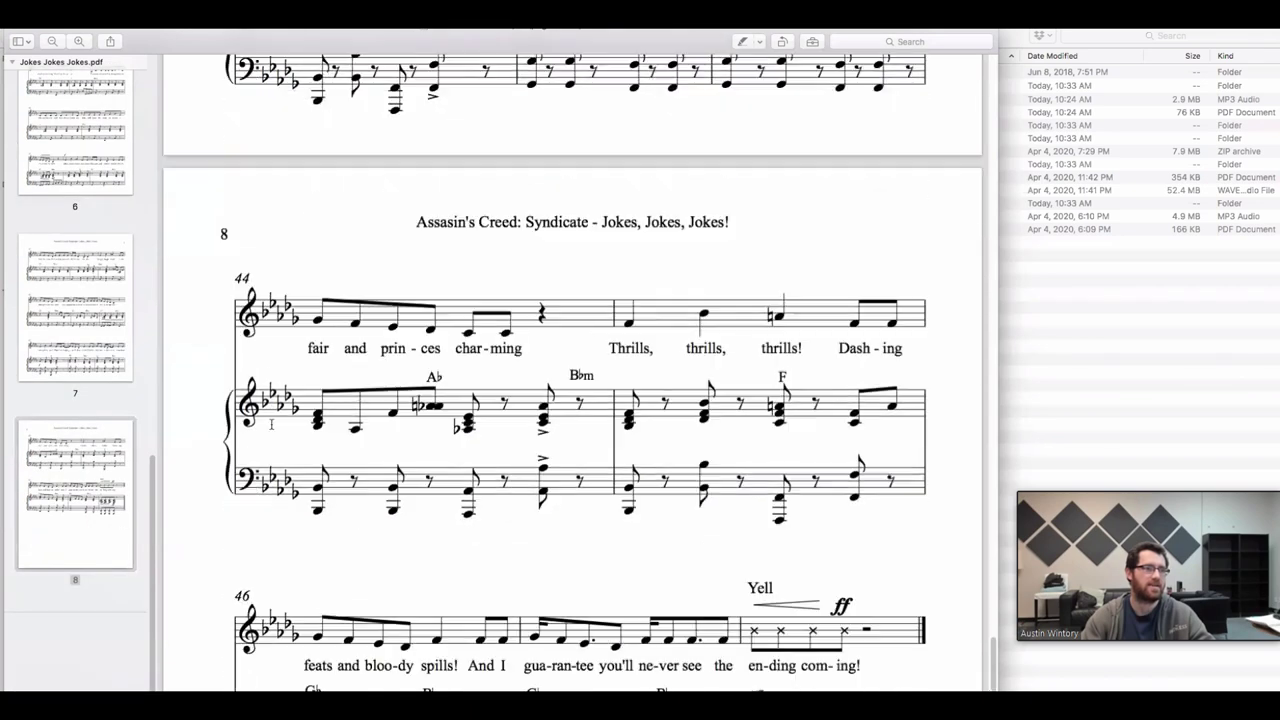
scroll(271, 424, down, 8)
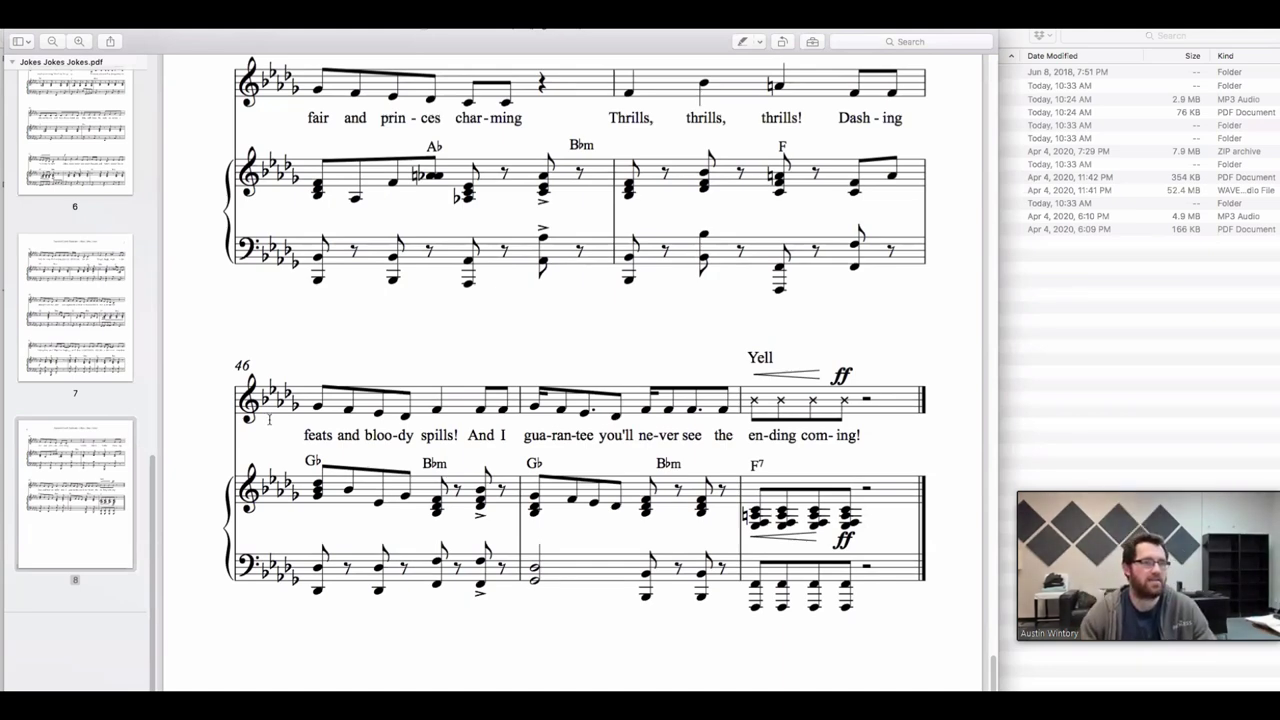
Switch to QuickTime Player 7 and review bars 35 to 43 on page 7 of the score behind it
key(super+Tab)
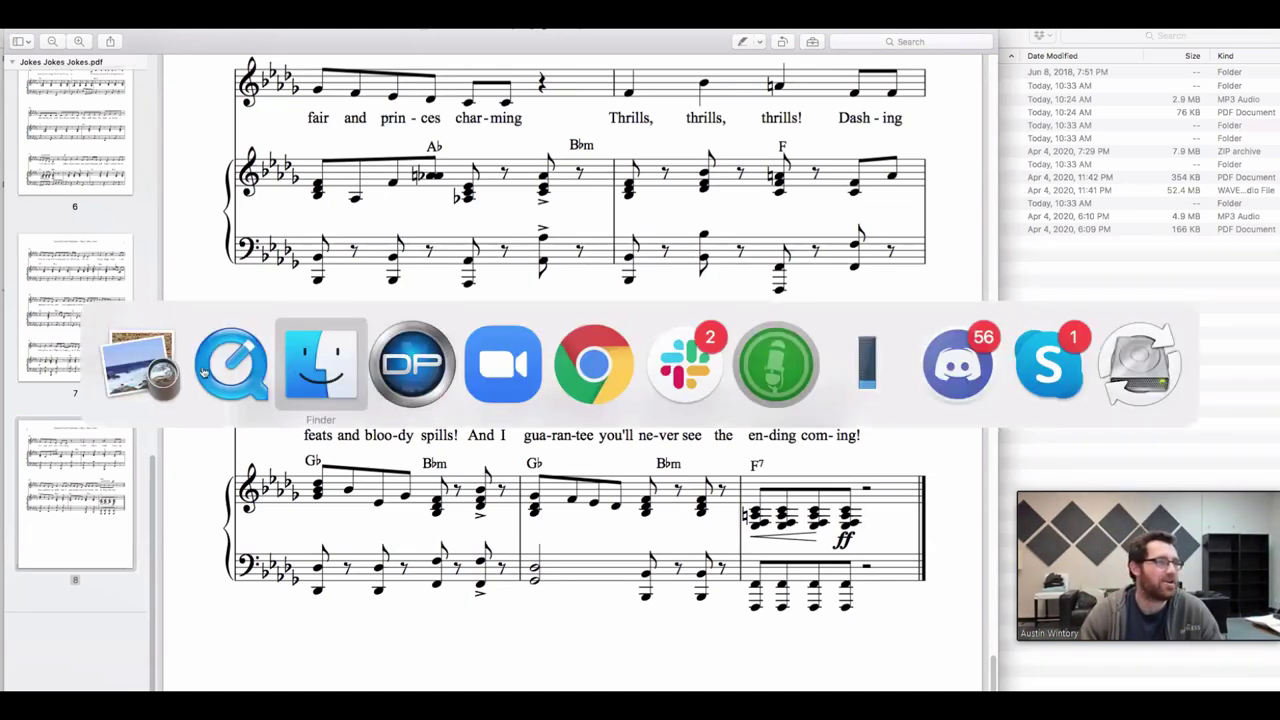
click(255, 382)
scroll(739, 480, up, 10)
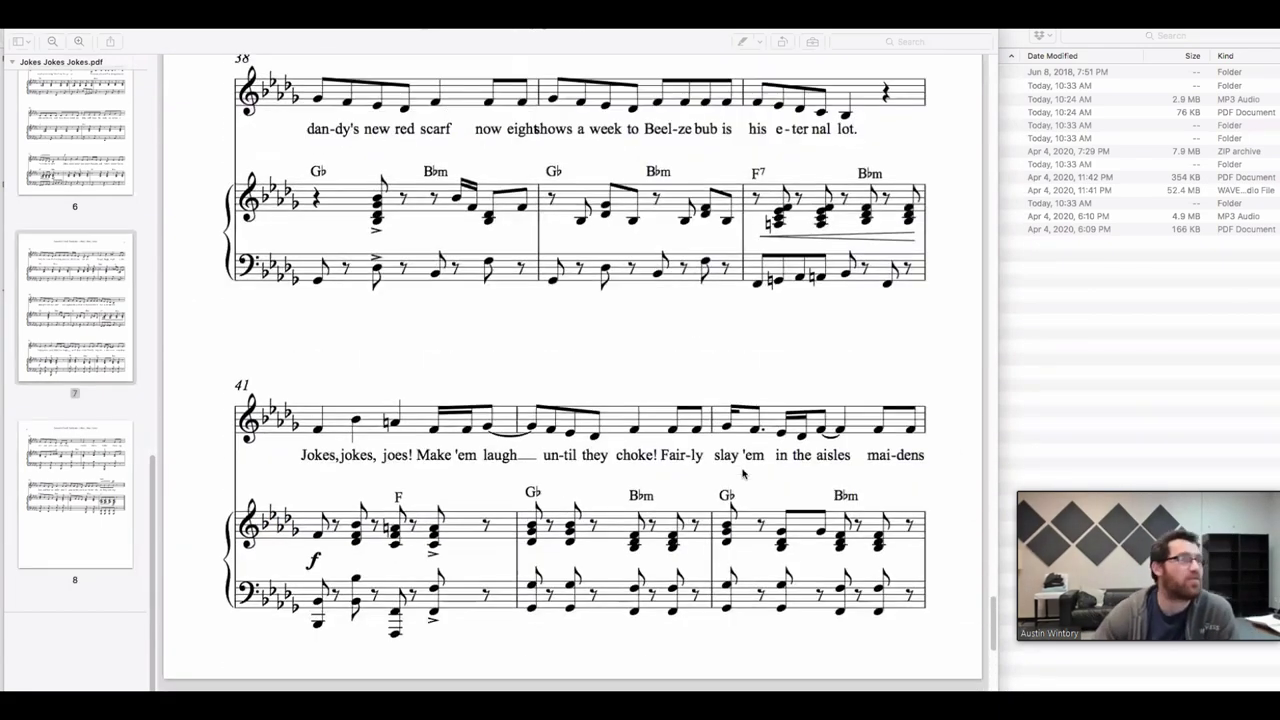
scroll(743, 474, up, 5)
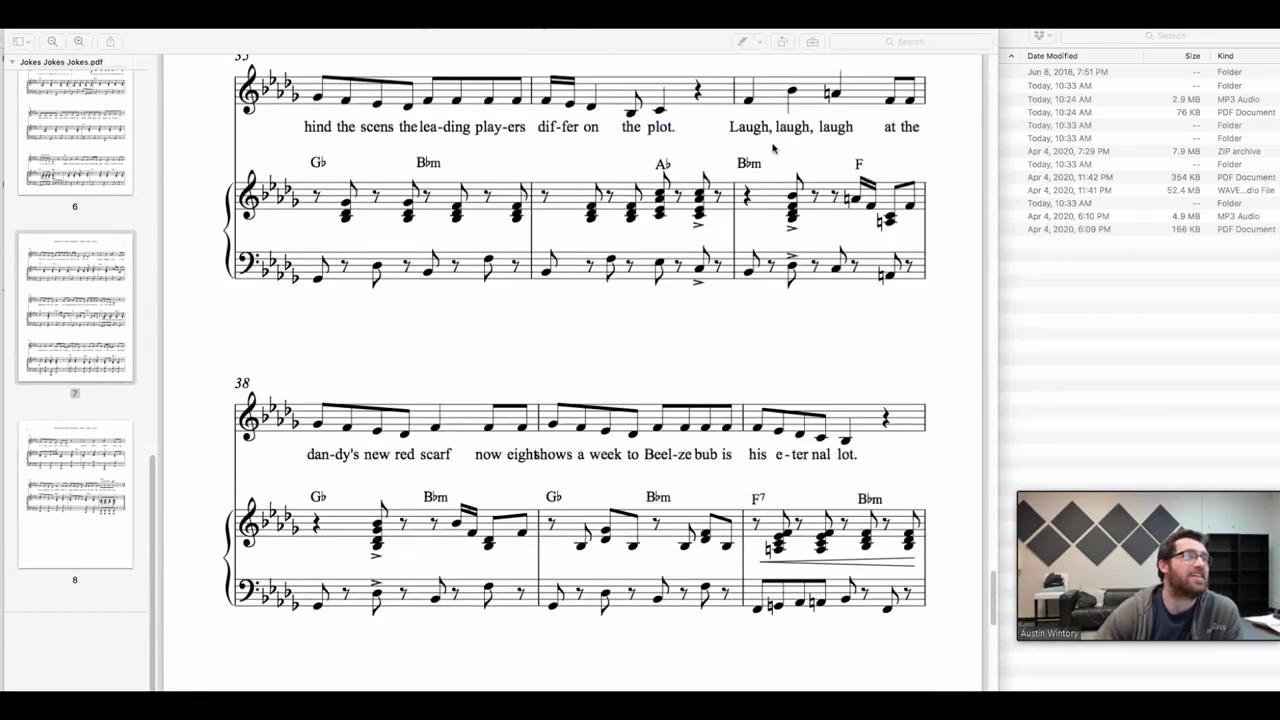
scroll(773, 148, up, 1)
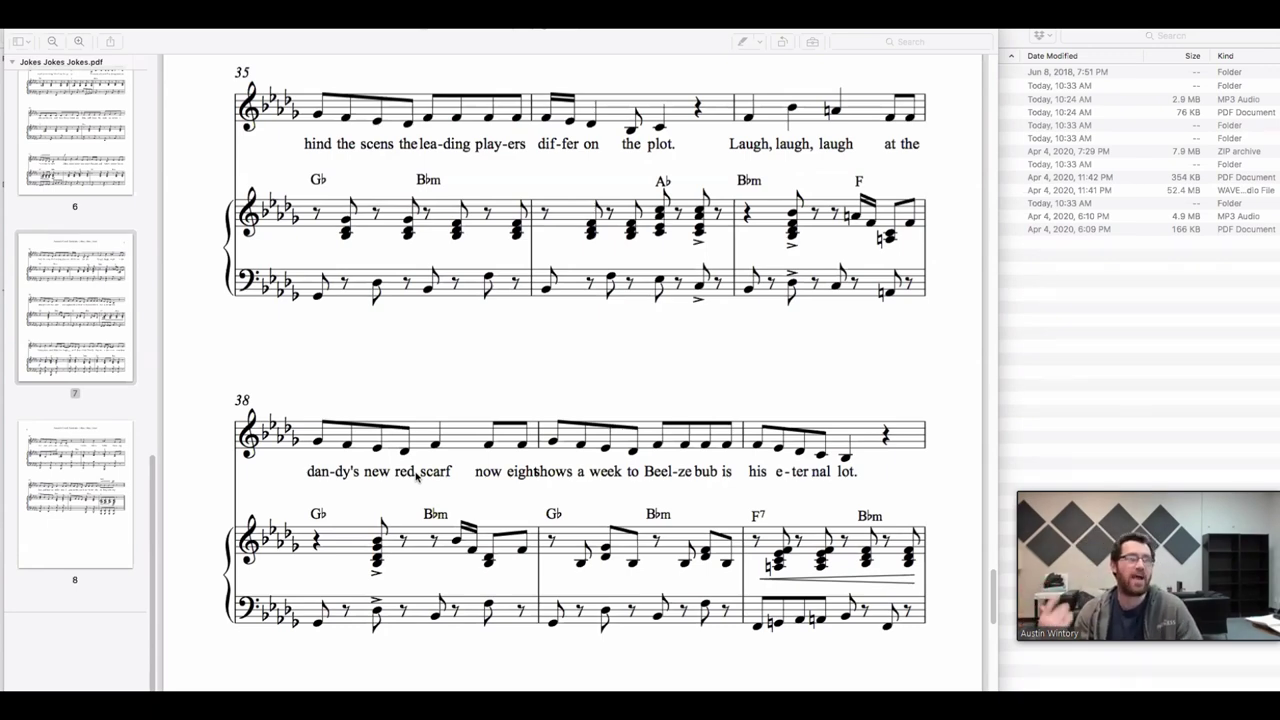
scroll(497, 360, down, 5)
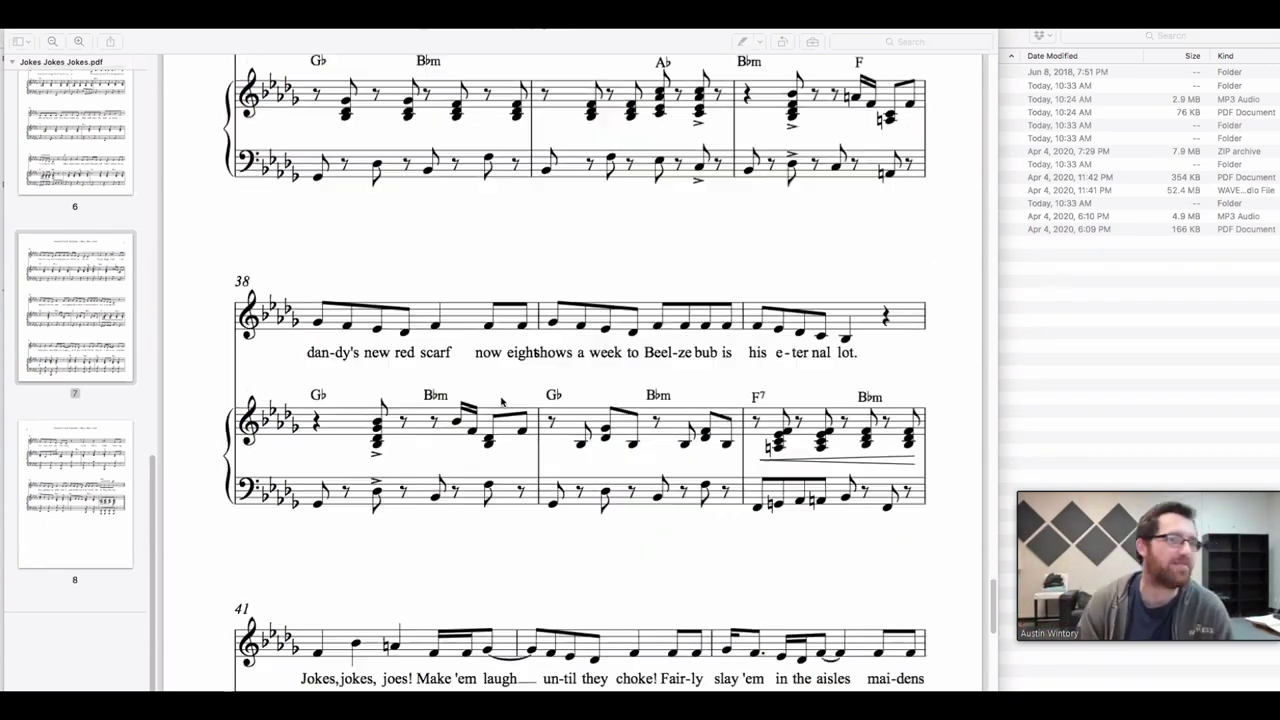
scroll(497, 425, down, 2)
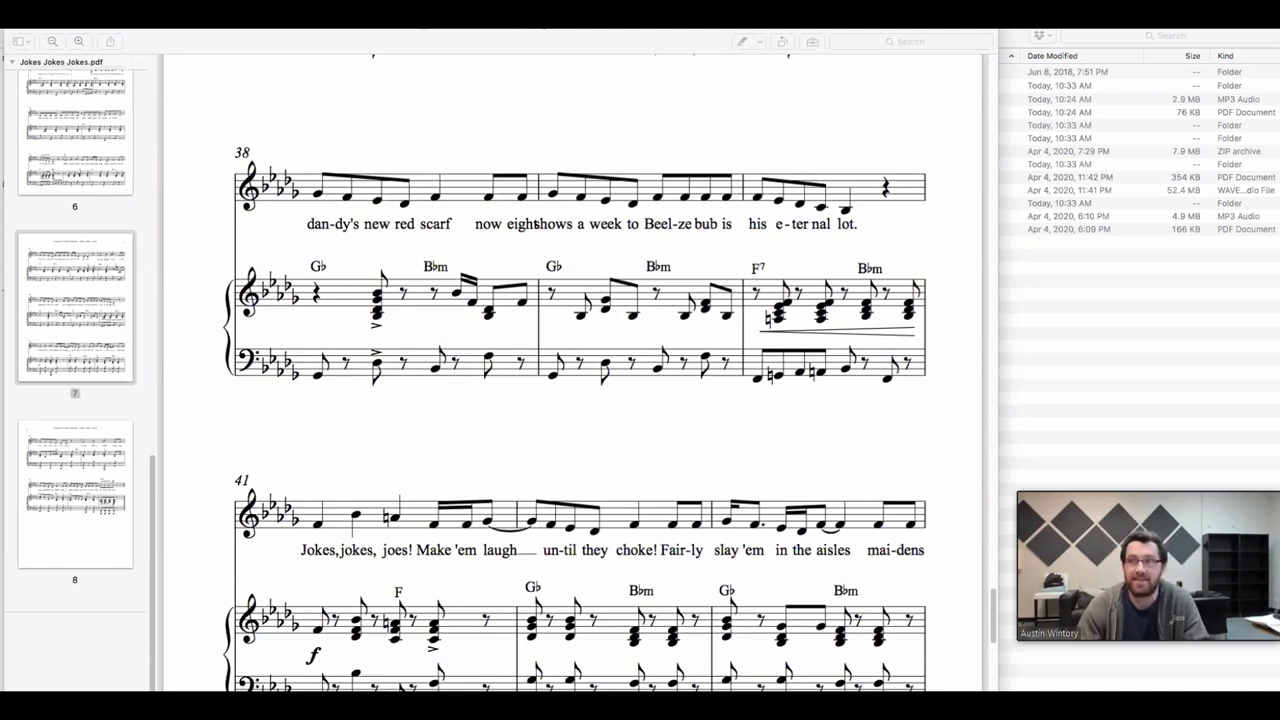
Place the TGL-Jokes.mp3 player over the vocal score and cue the recording slightly past its start
drag(150, 37, 578, 595)
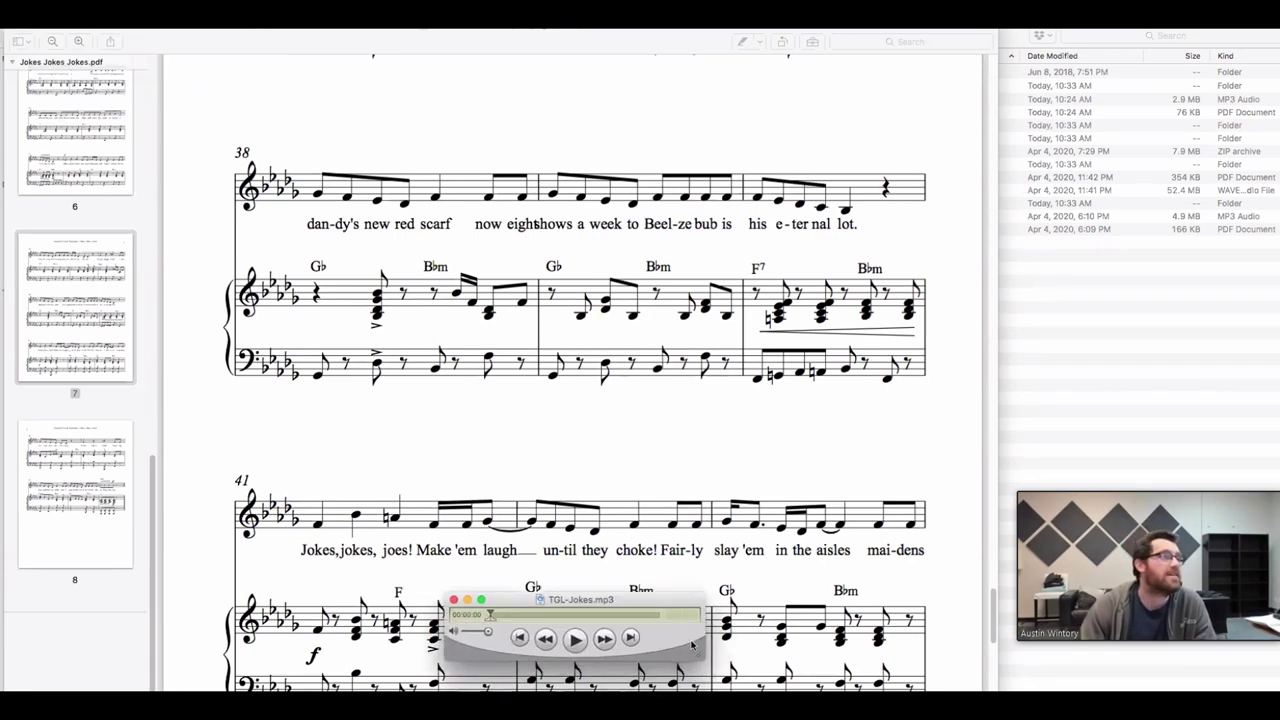
drag(492, 614, 510, 614)
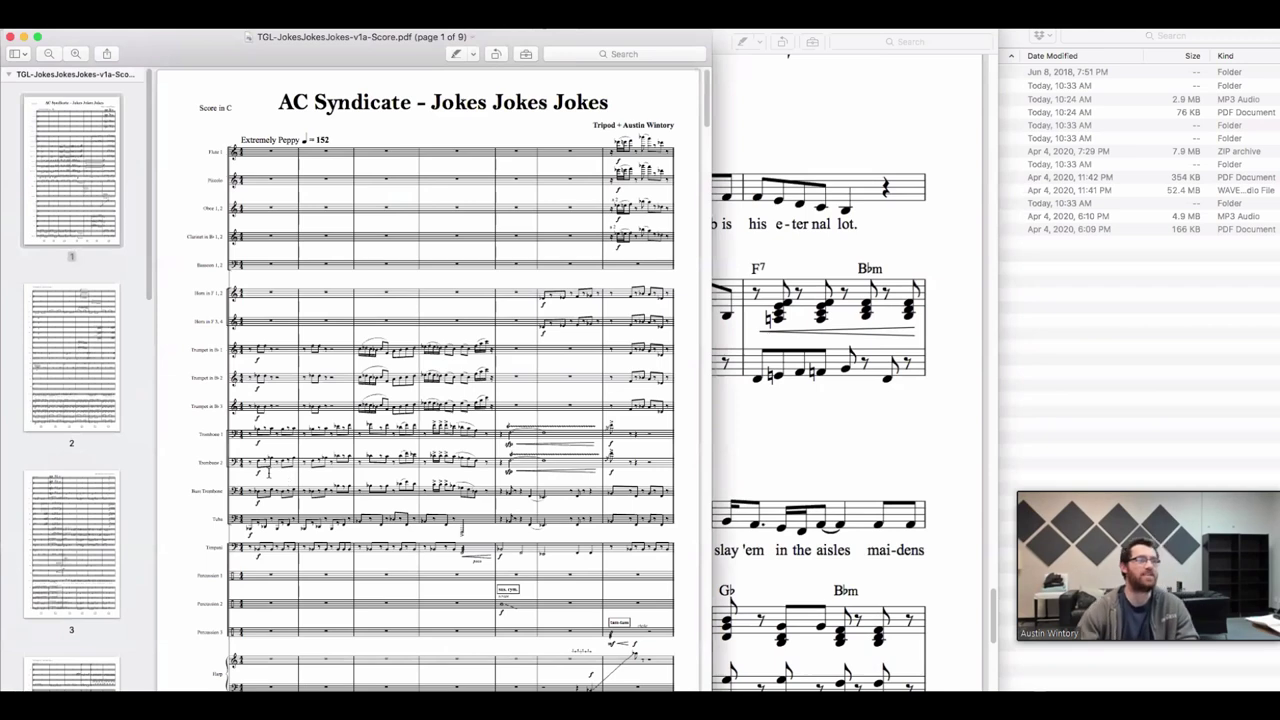
Widen the TGL-JokesJokesJokes-v1a-Score.pdf window and zoom out until nearly the full orchestral page fits
scroll(288, 481, down, 1)
scroll(430, 380, down, 5)
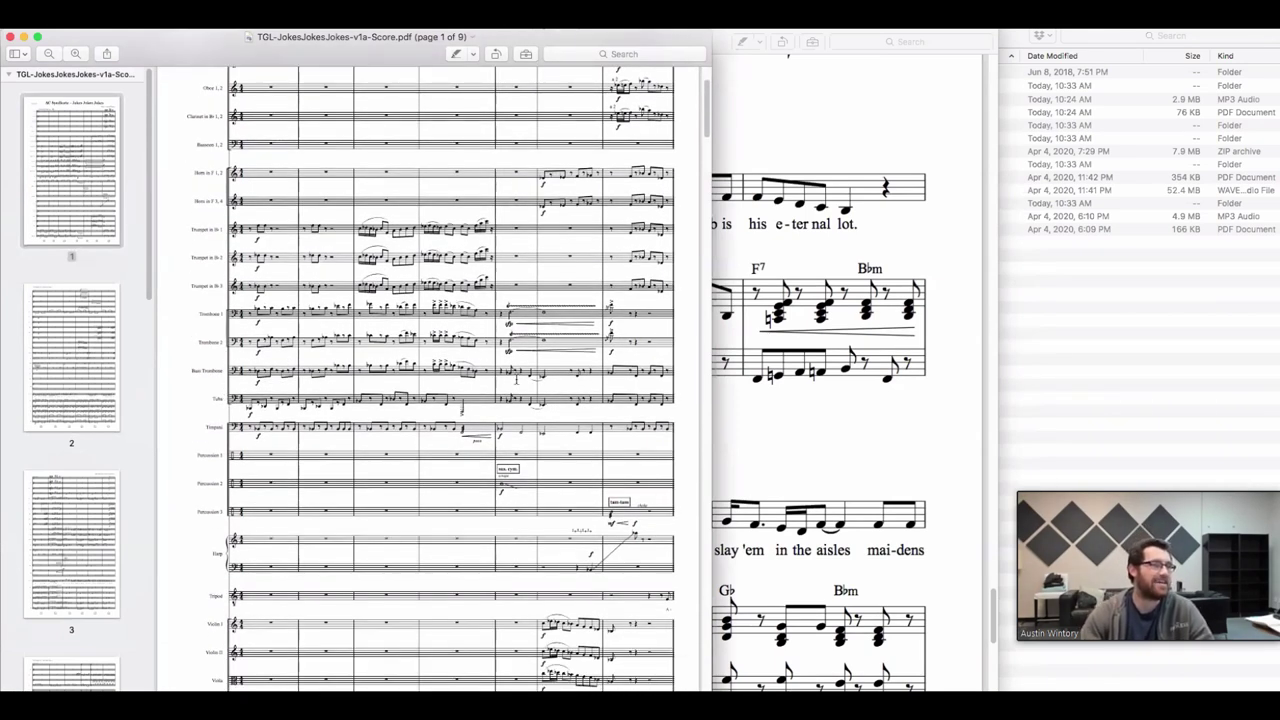
drag(710, 352, 1108, 414)
scroll(162, 104, up, 5)
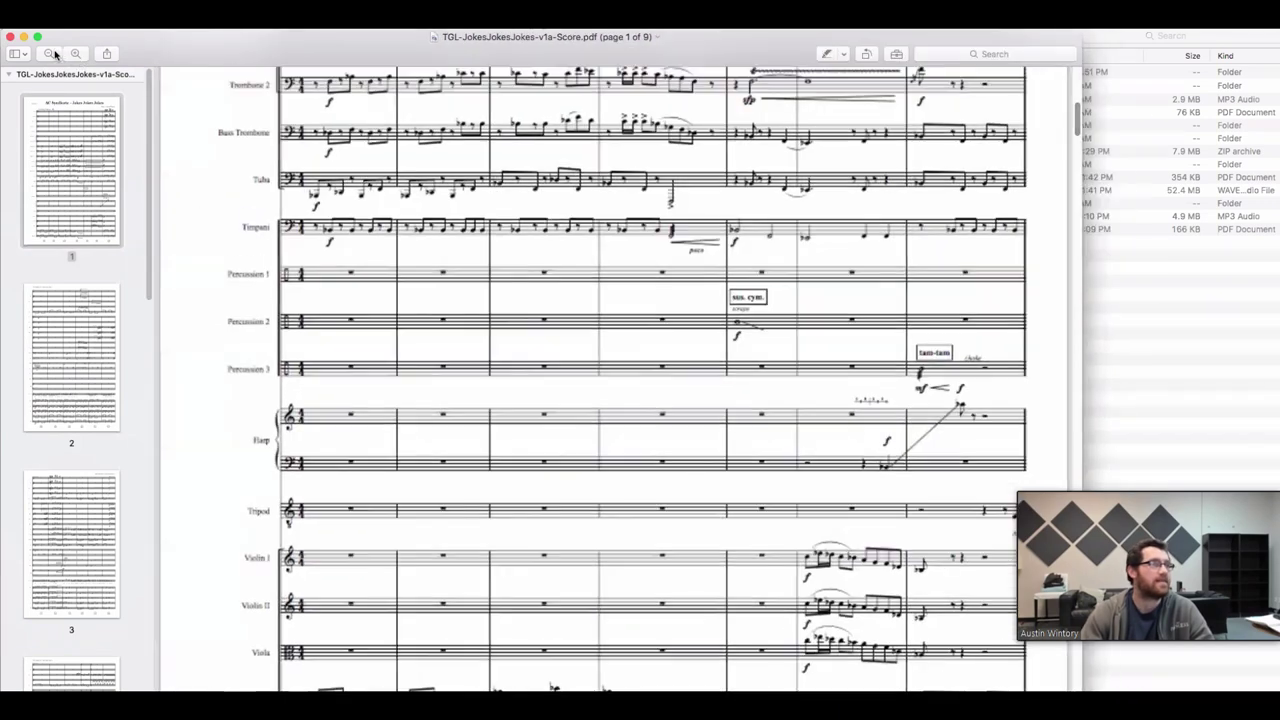
click(54, 53)
key(super+minus)
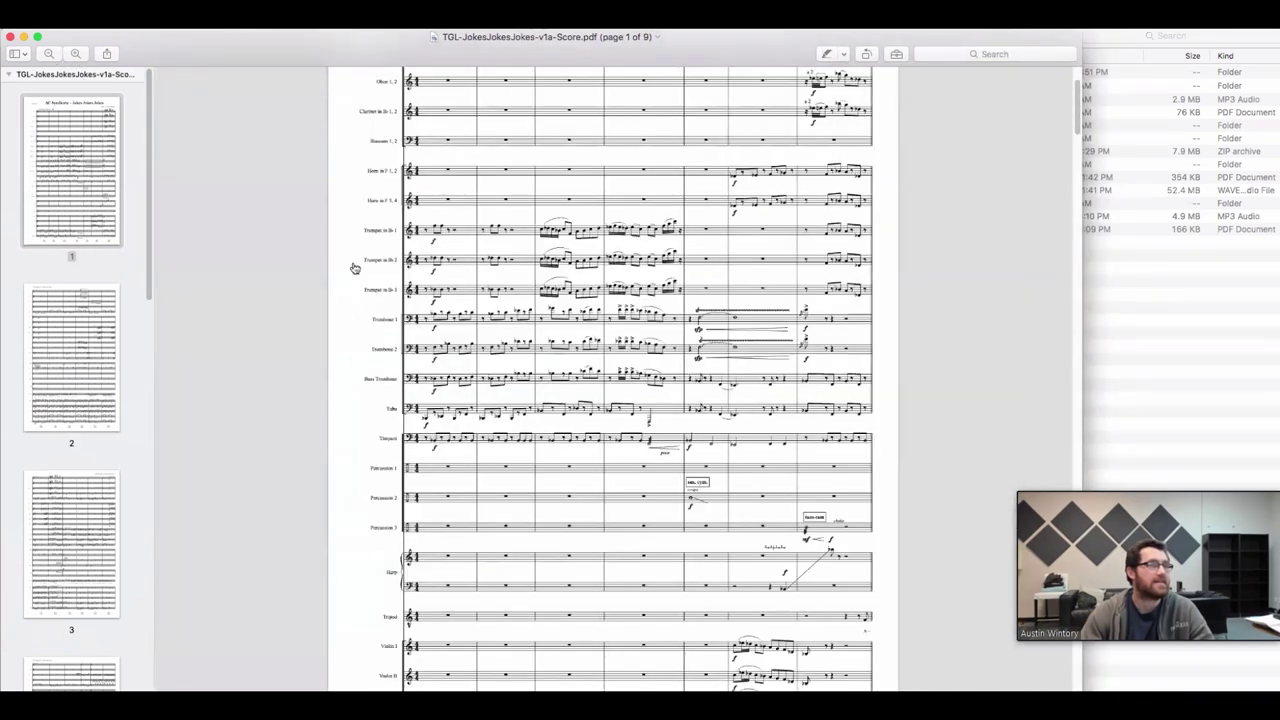
Play the TGL-Jokes.mp3 recording with its player out of the way and follow bars 1 to 7 on page 1
key(super+Tab)
key(super+h)
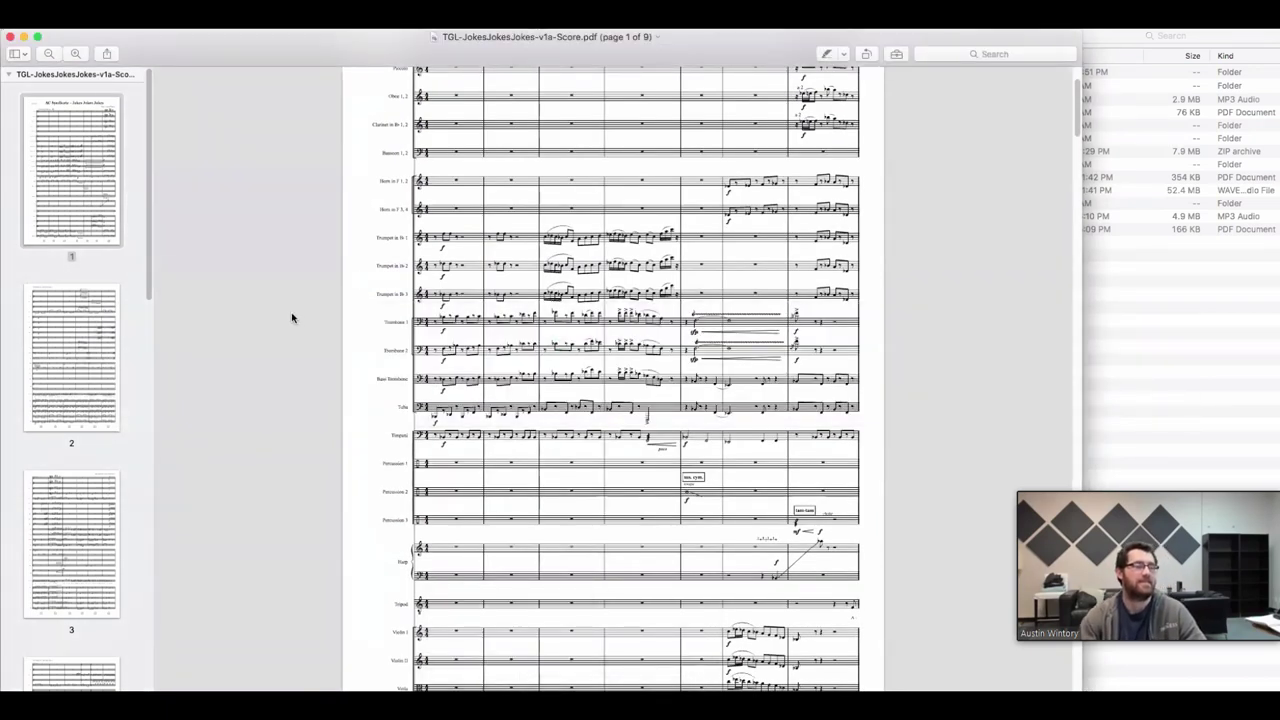
scroll(292, 318, up, 2)
scroll(291, 324, down, 5)
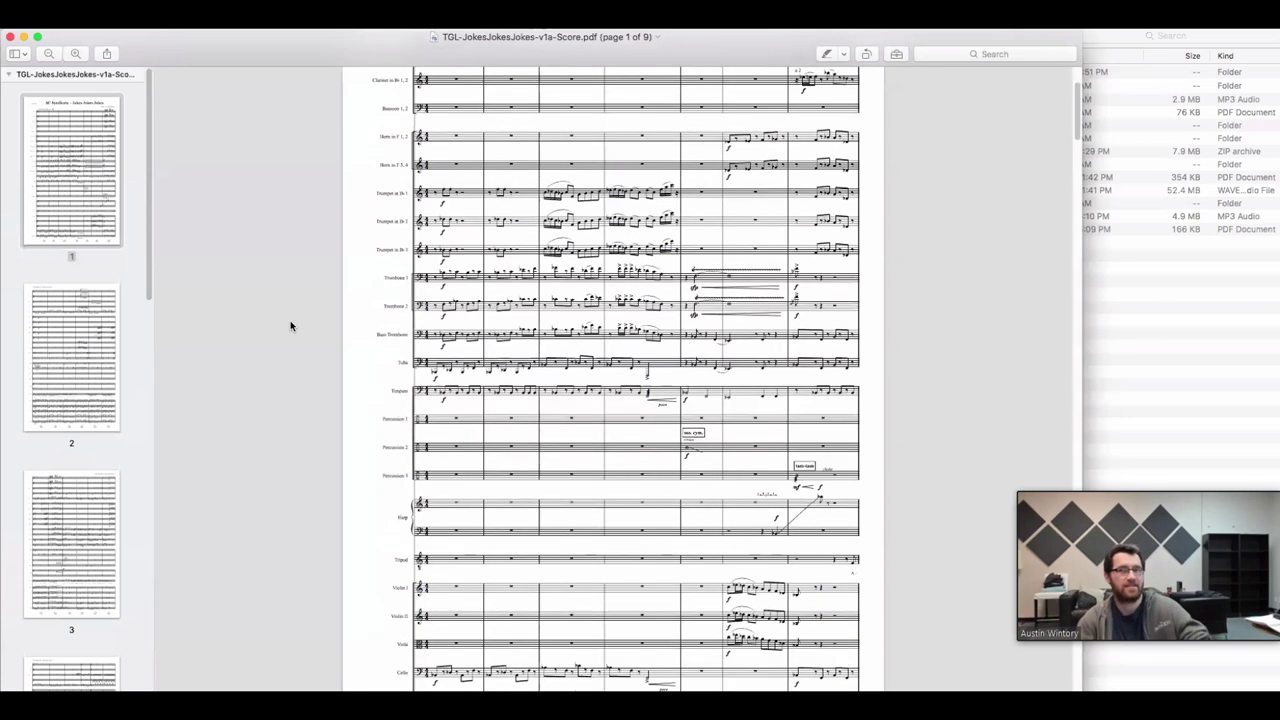
scroll(293, 325, down, 2)
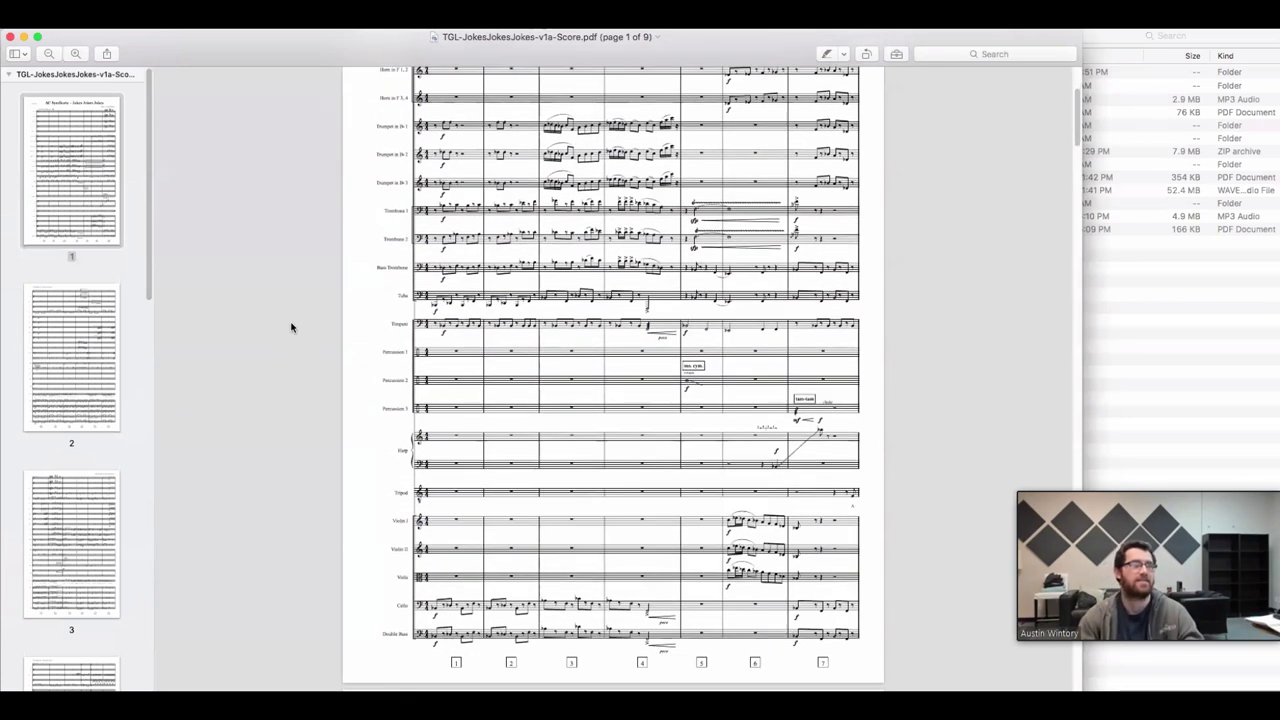
scroll(292, 326, up, 2)
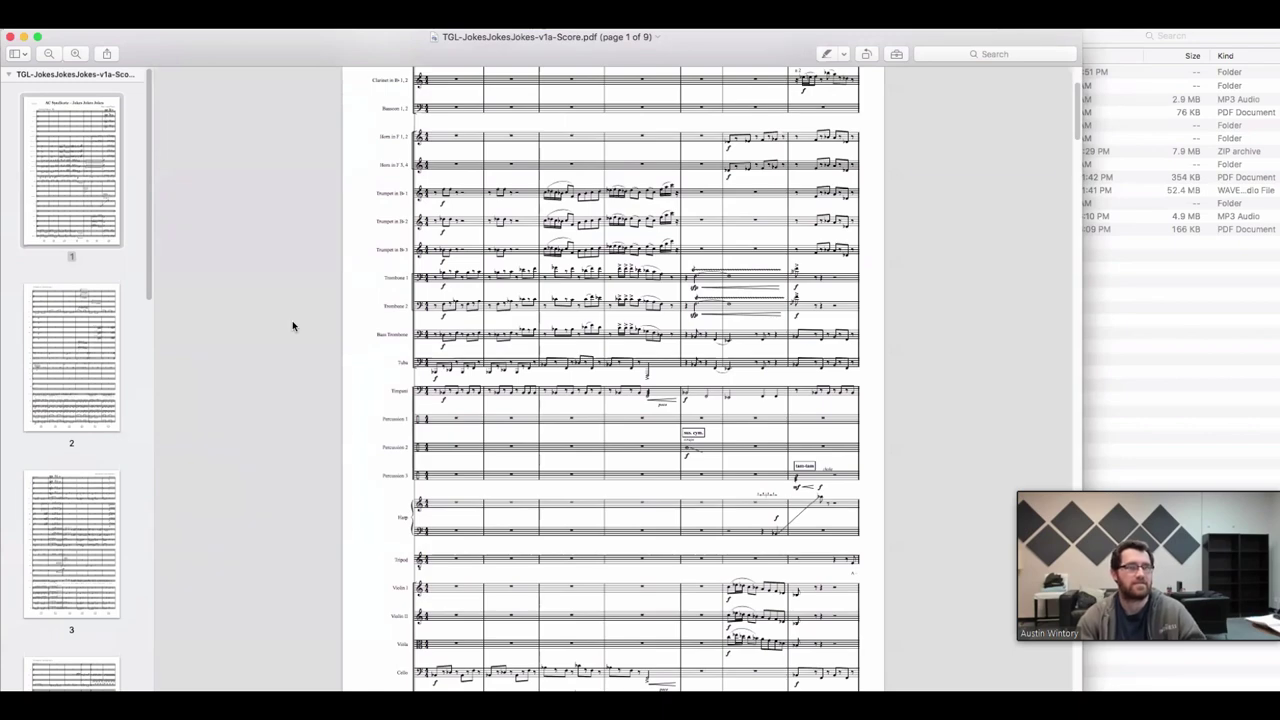
Follow the orchestral score with the recording through page 2, from bar 8 to bar 13
scroll(296, 325, down, 15)
scroll(296, 325, down, 9)
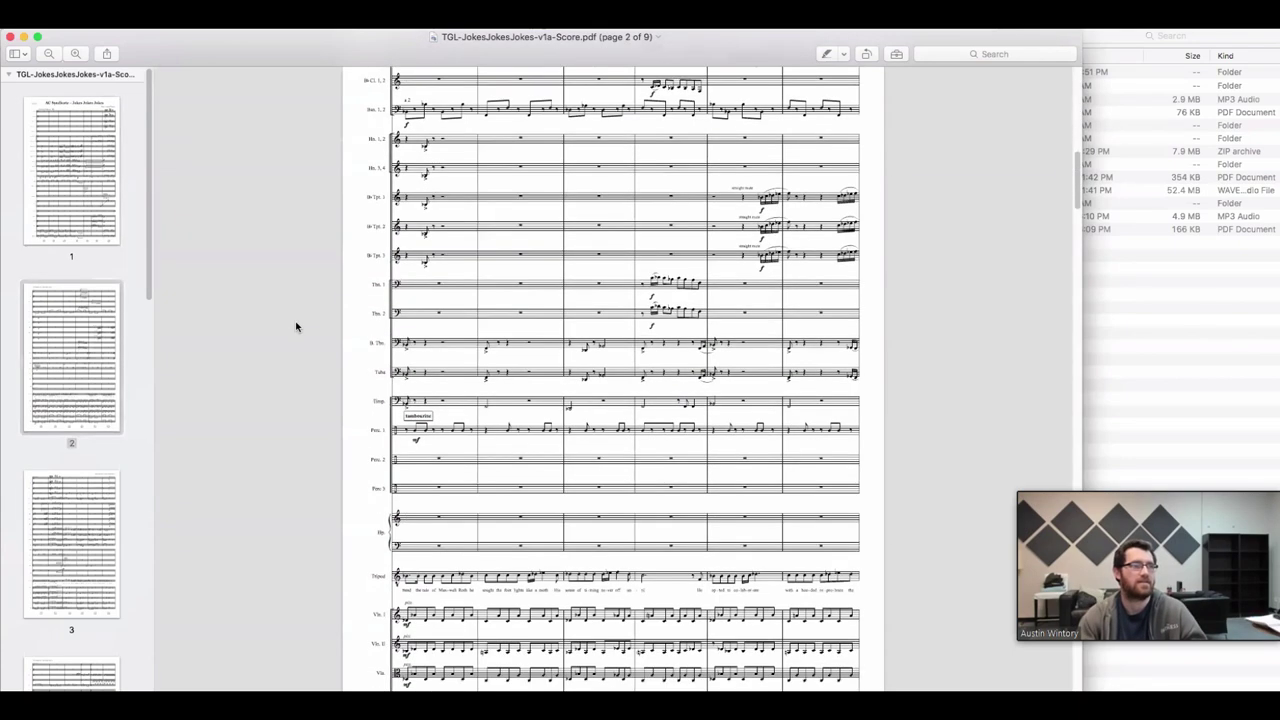
scroll(296, 326, down, 2)
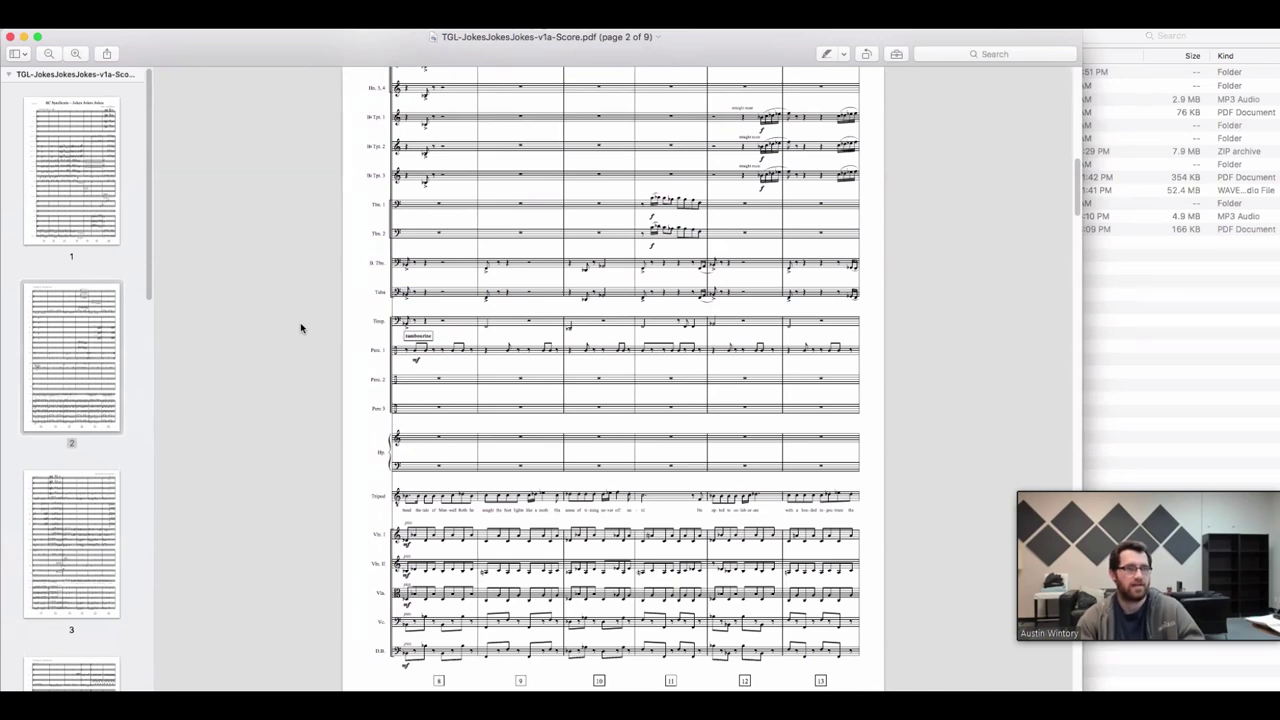
scroll(300, 328, up, 5)
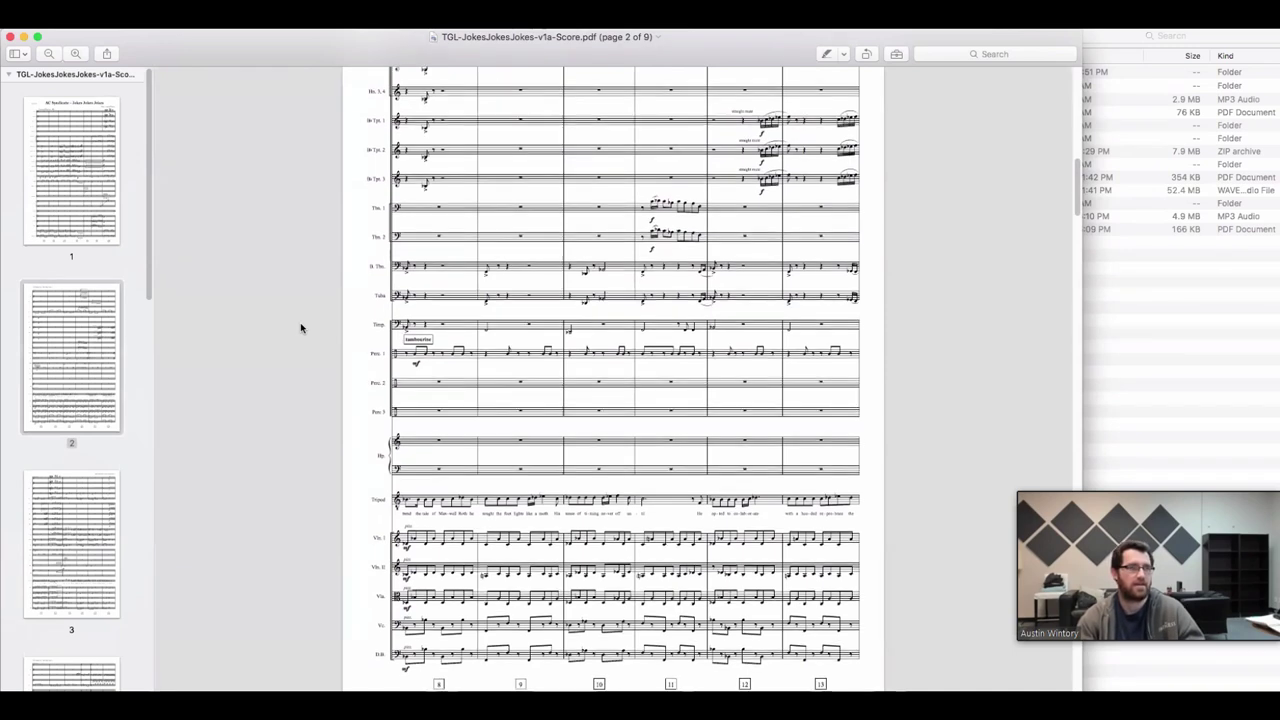
scroll(300, 328, up, 1)
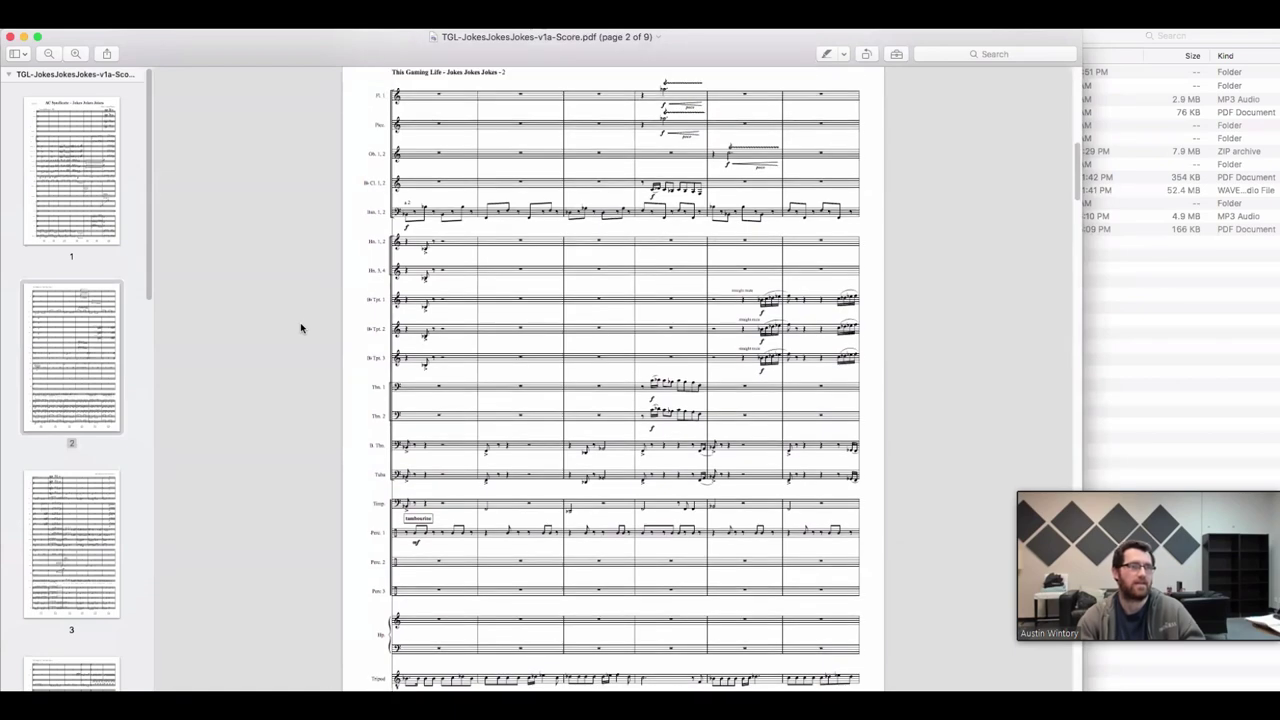
Follow the orchestral score with the recording through pages 3 and 4, from bar 14 to bar 25
scroll(300, 328, down, 20)
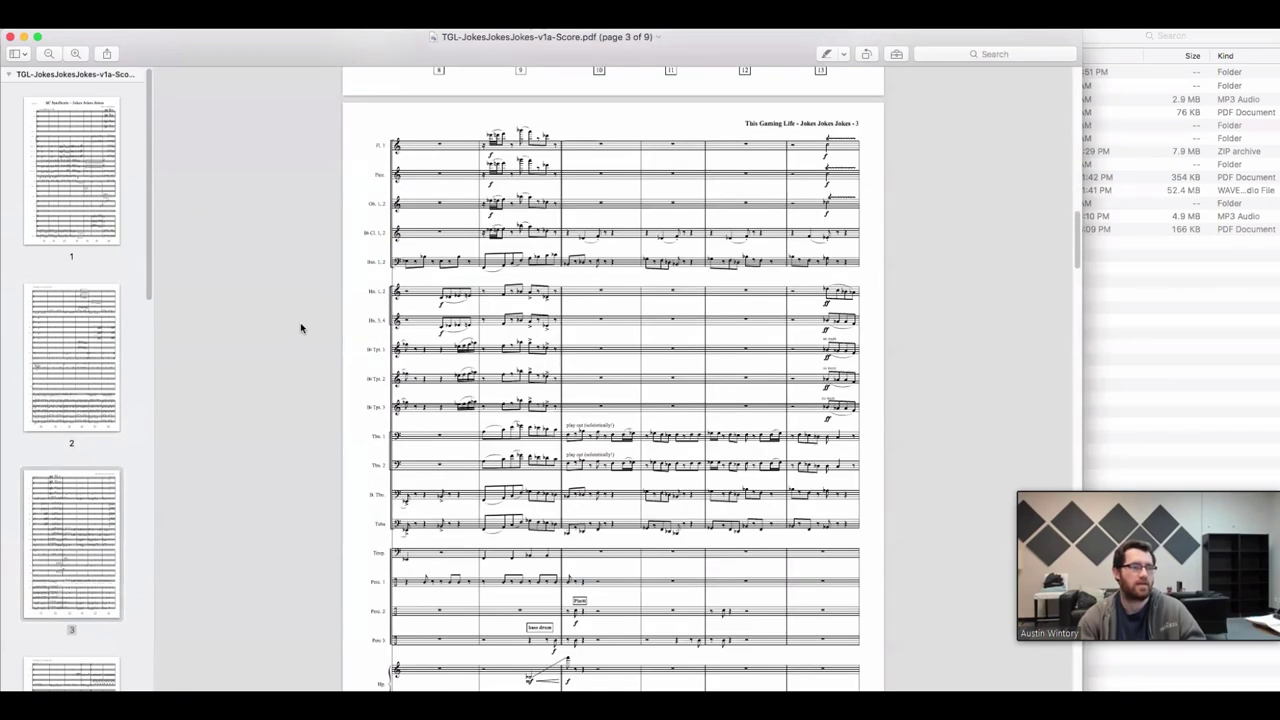
scroll(300, 328, down, 2)
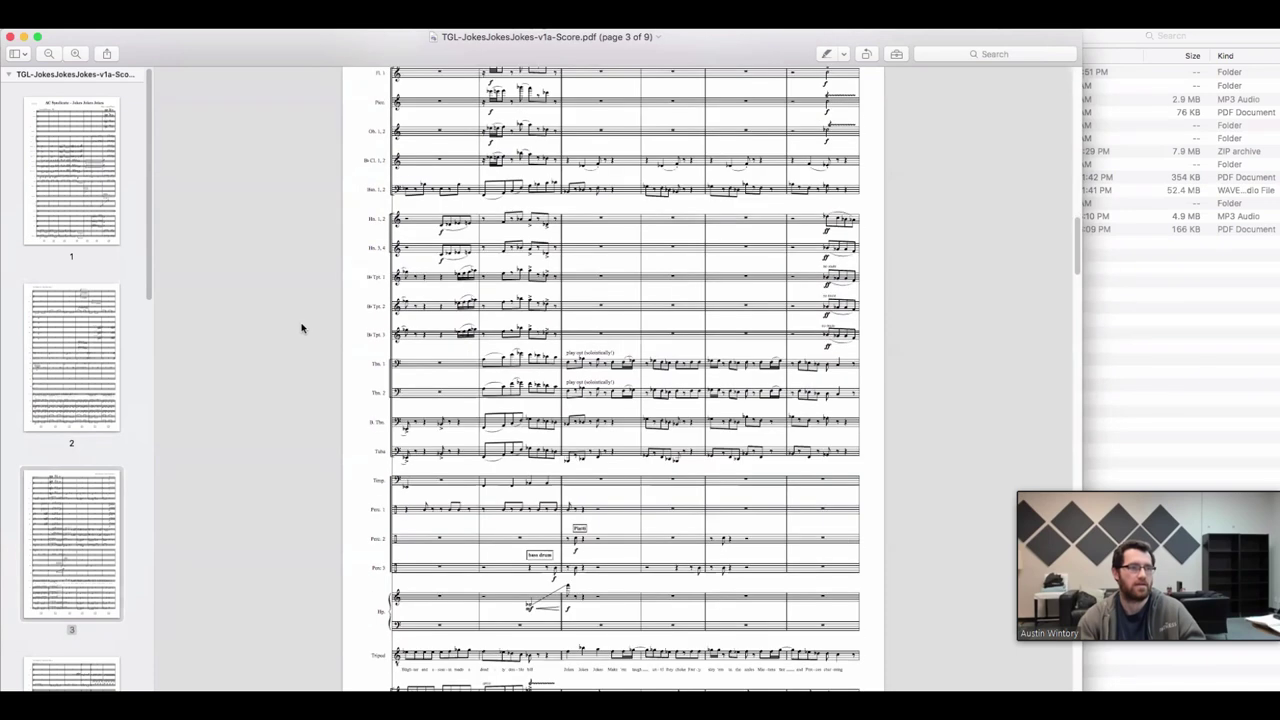
scroll(301, 328, down, 2)
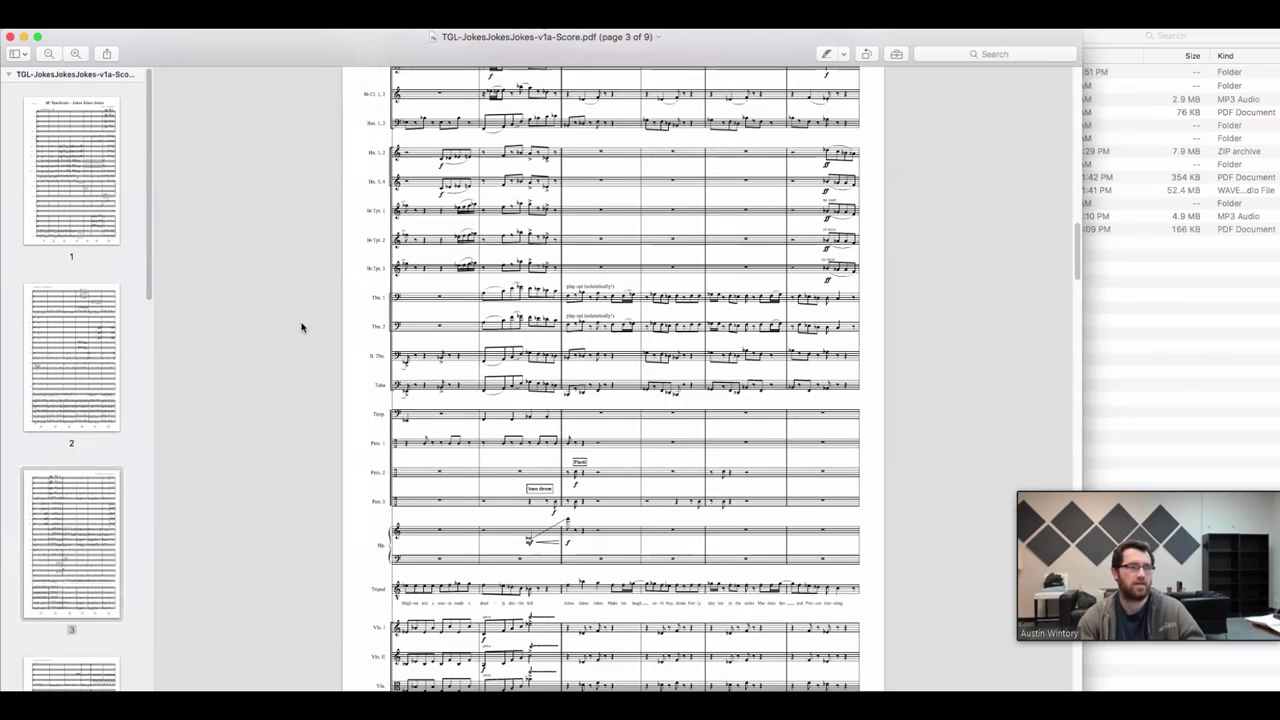
scroll(301, 327, down, 10)
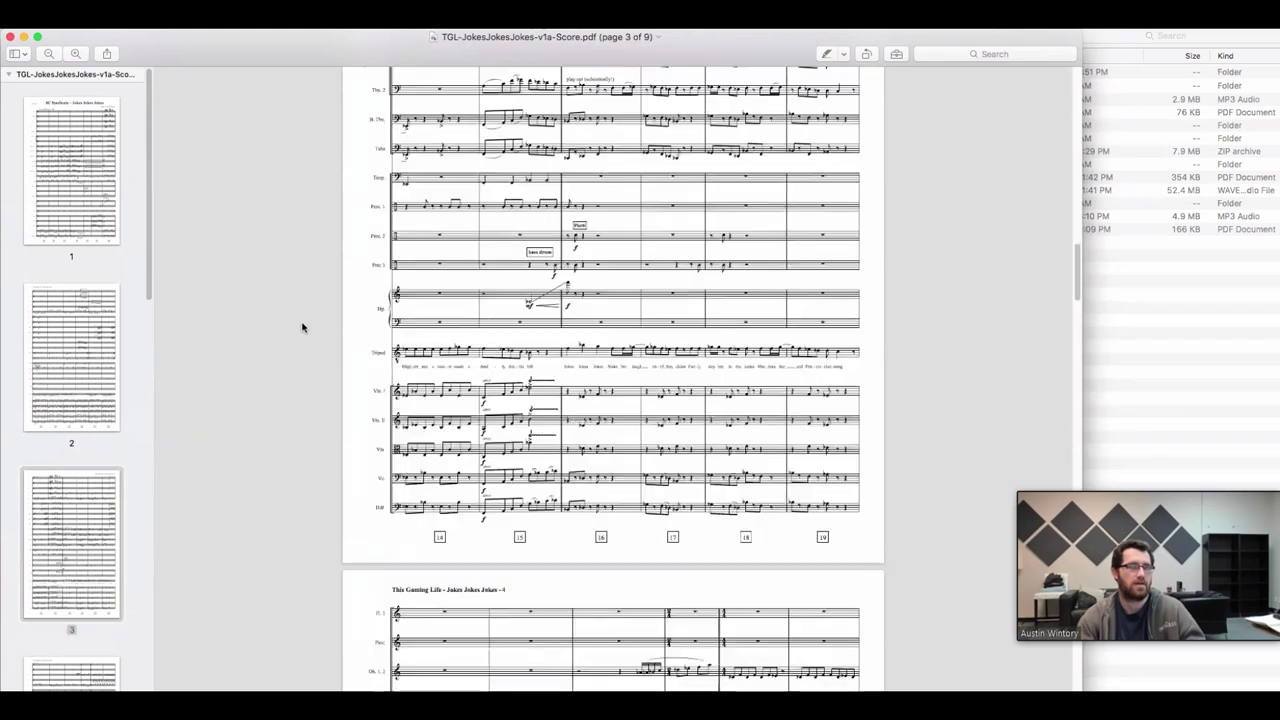
scroll(302, 327, down, 4)
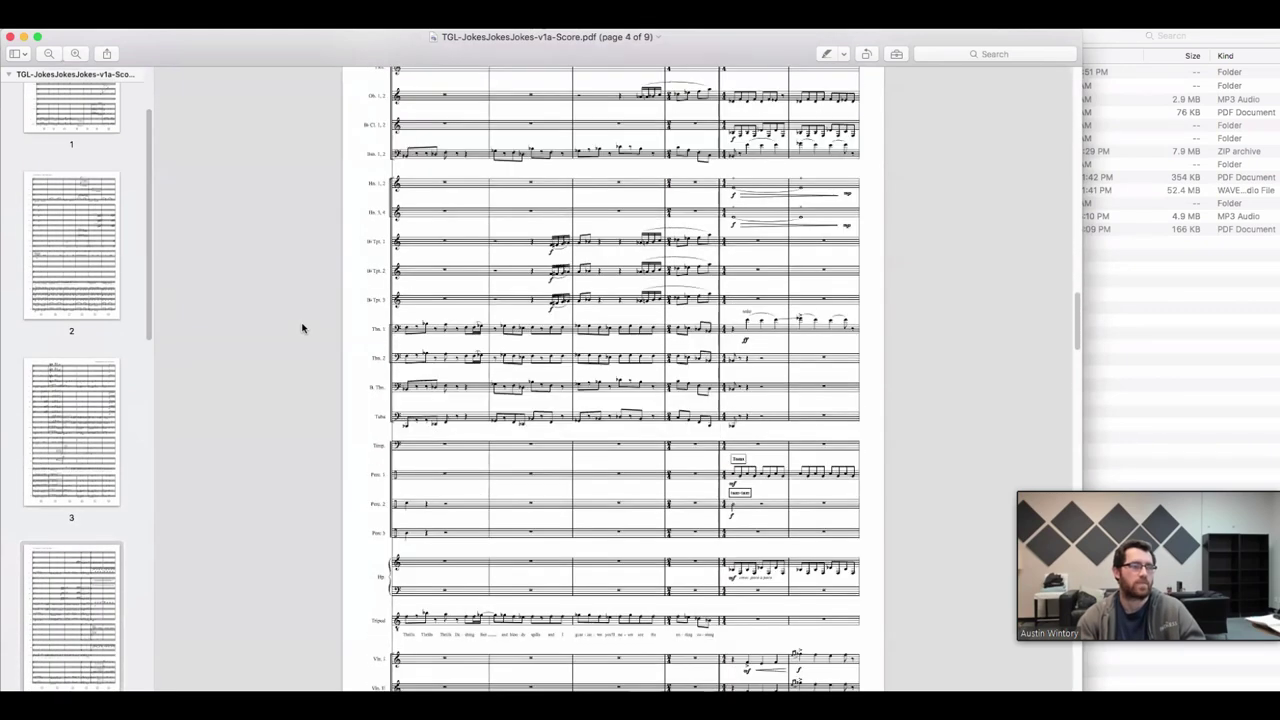
scroll(302, 327, up, 1)
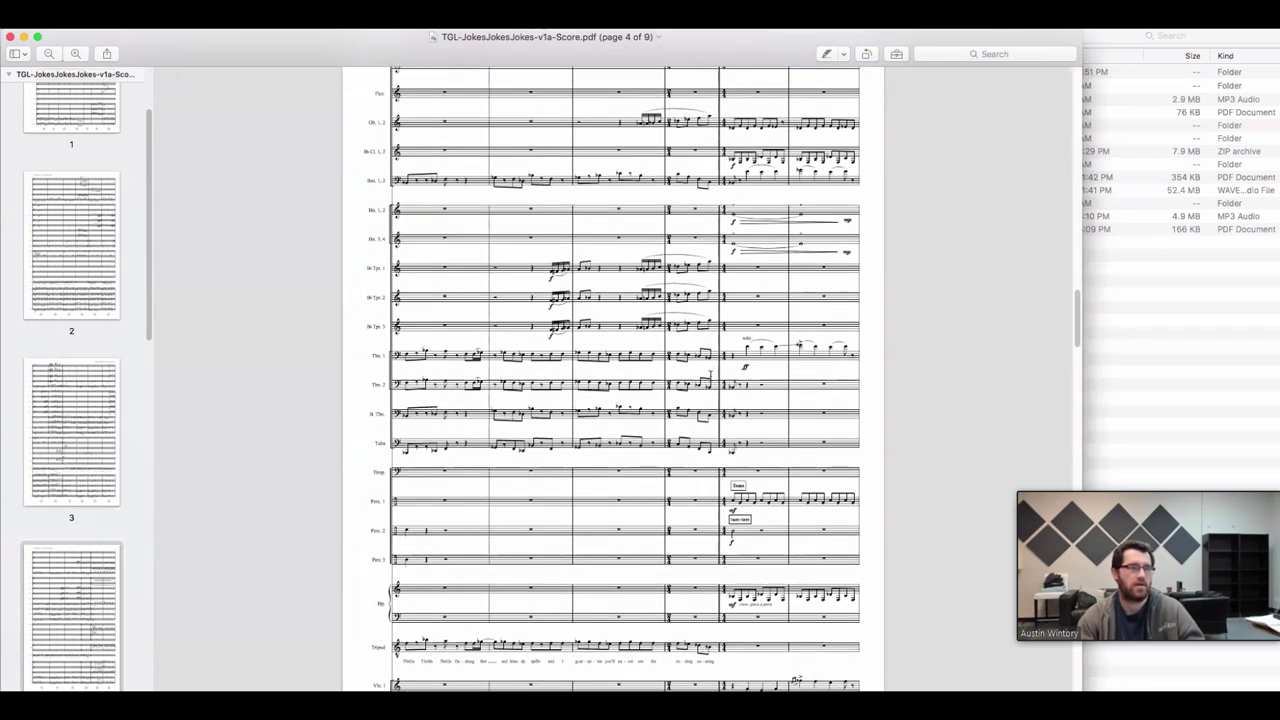
scroll(379, 318, down, 12)
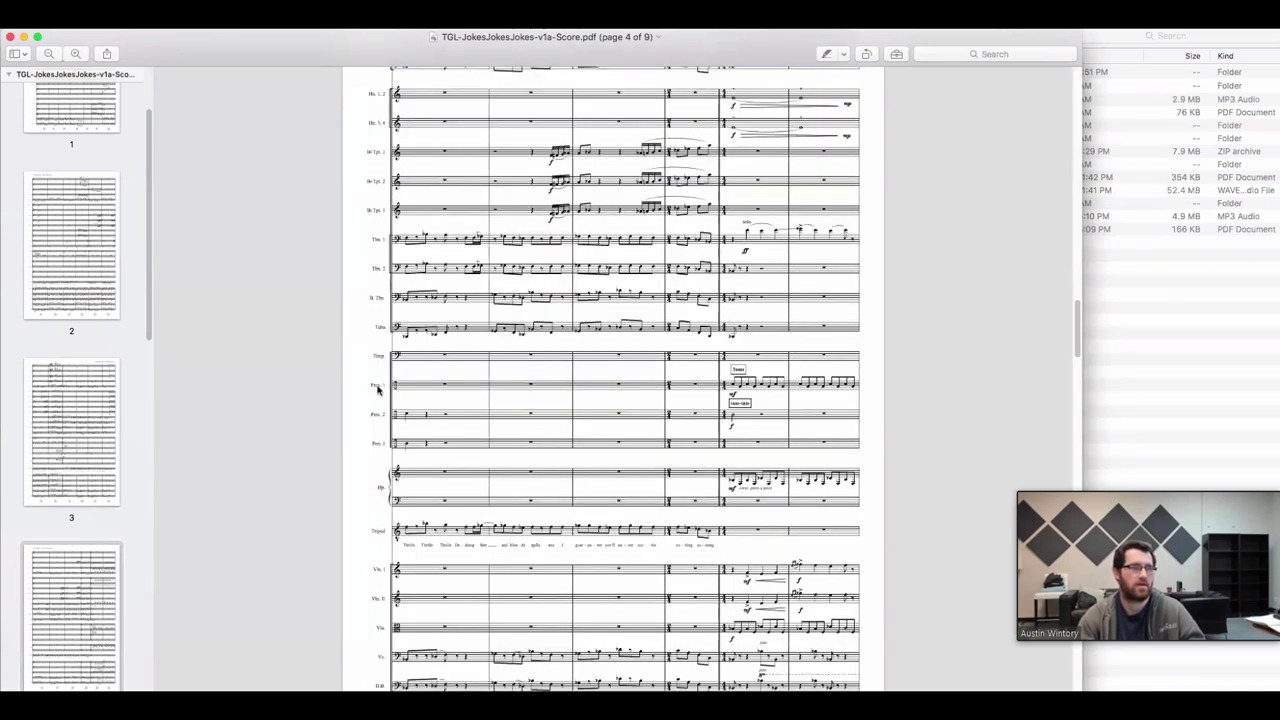
Follow the orchestral score with the recording through pages 5 and 6, from bar 26 to bar 36
scroll(314, 380, down, 7)
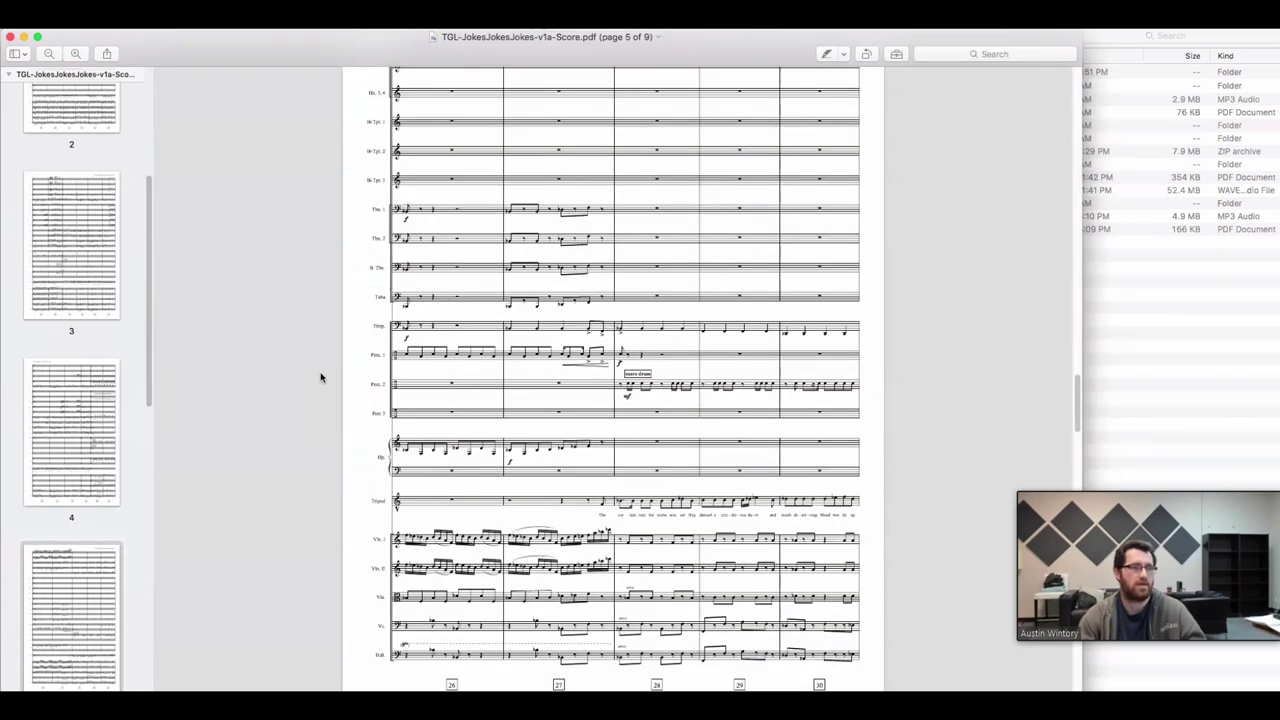
scroll(318, 376, down, 2)
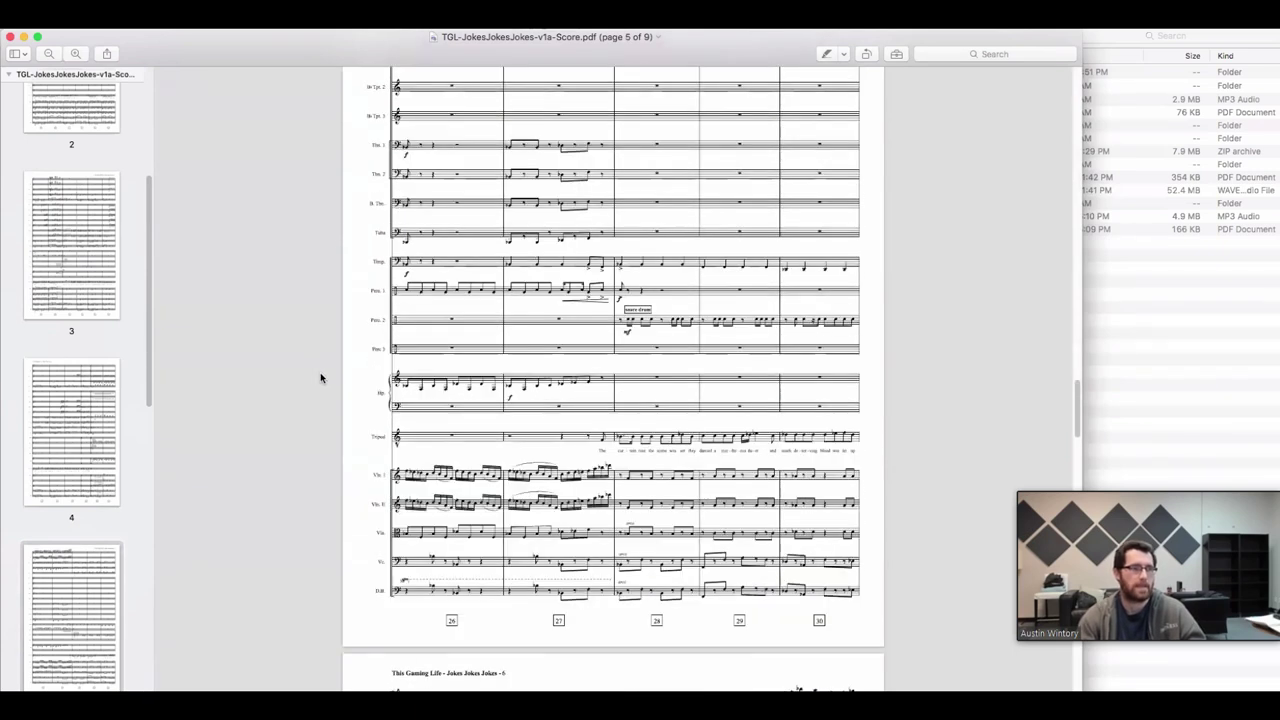
scroll(320, 374, down, 10)
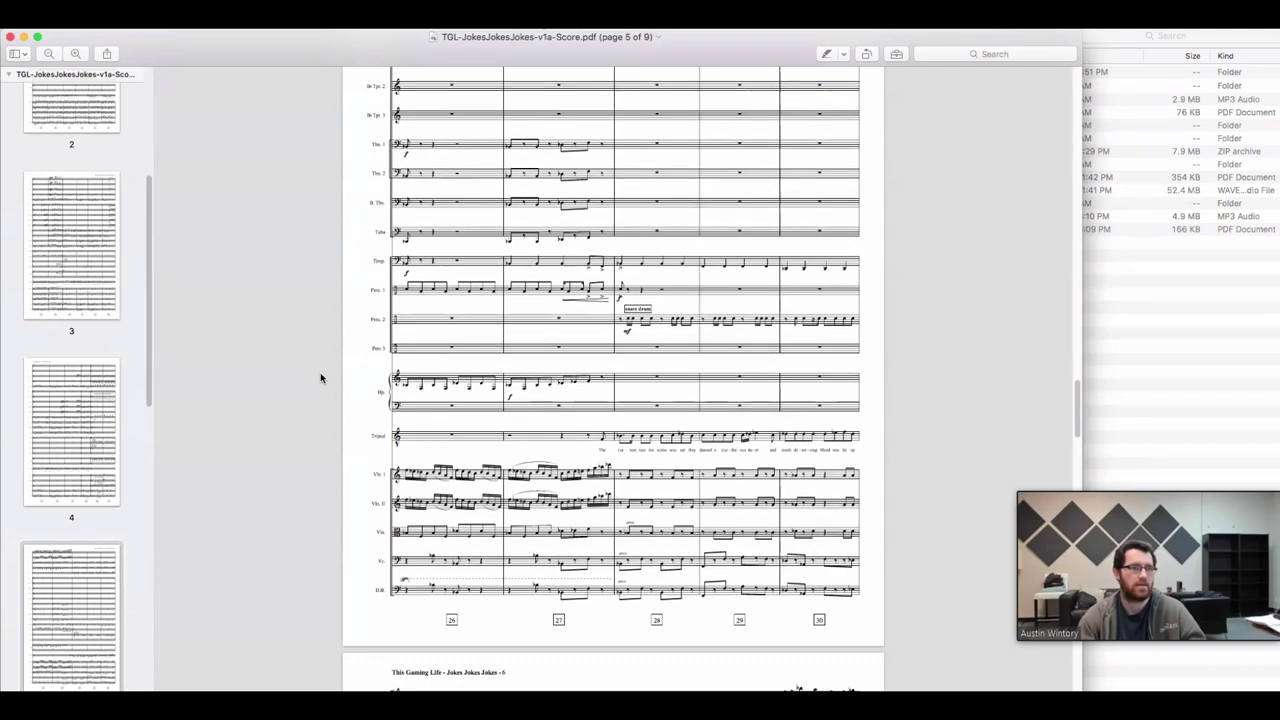
scroll(321, 377, down, 3)
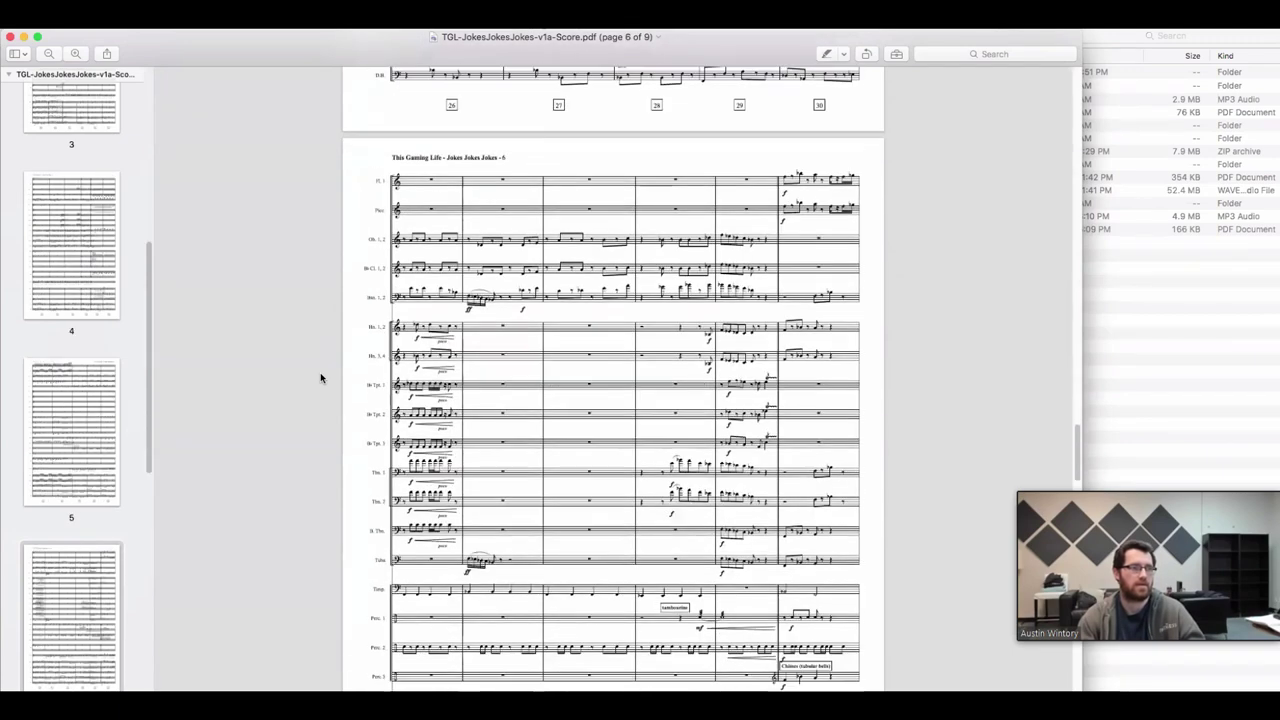
scroll(321, 377, down, 1)
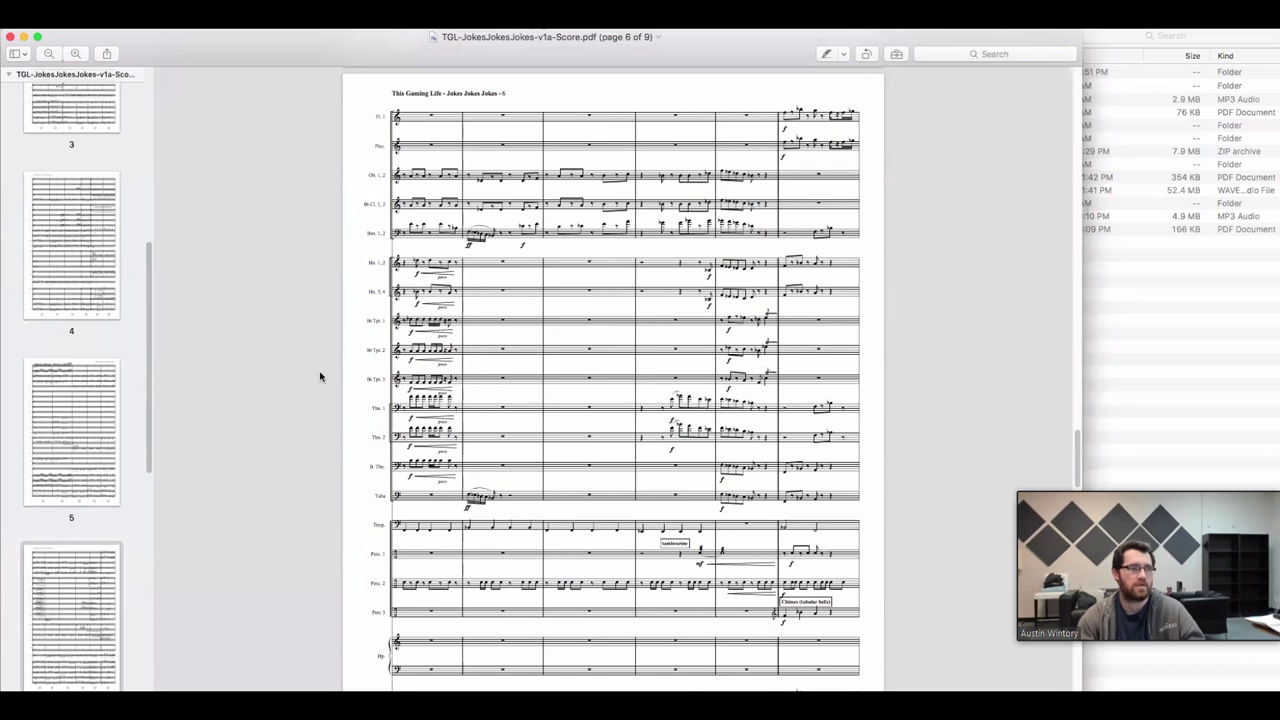
scroll(320, 377, down, 4)
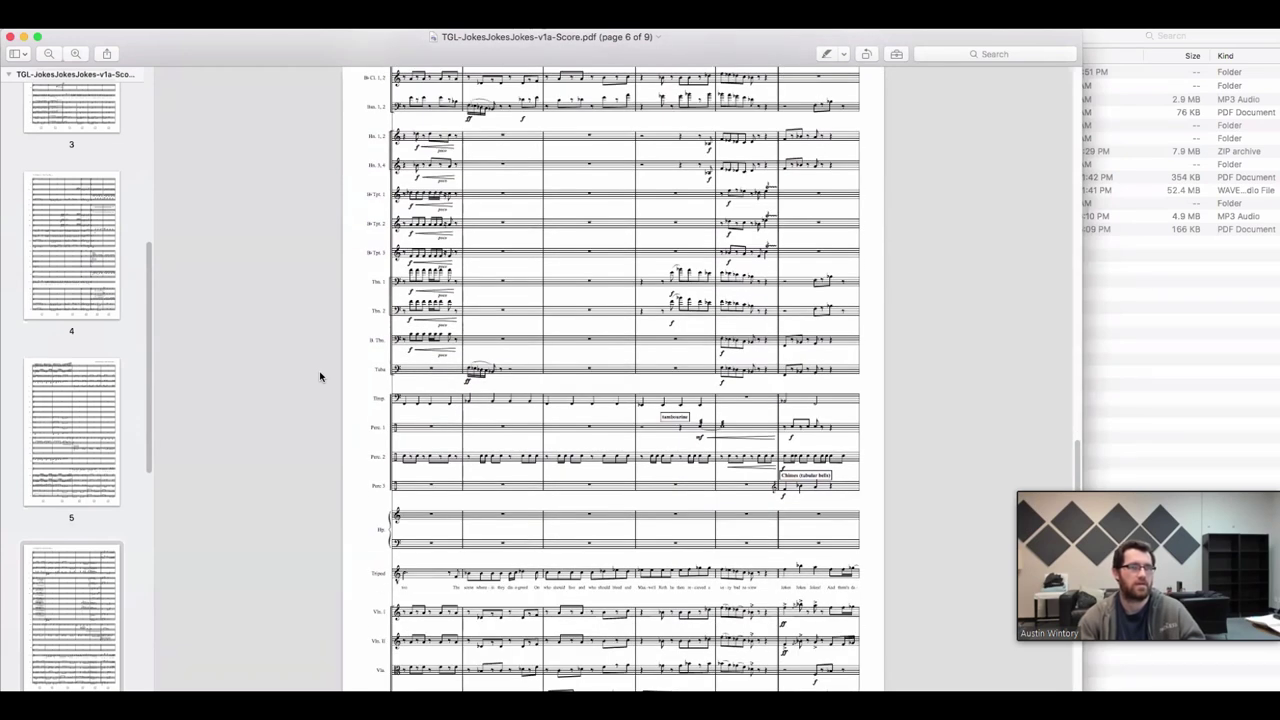
Follow the orchestral score with the recording through page 7, from bar 37 to bar 42
scroll(320, 377, down, 10)
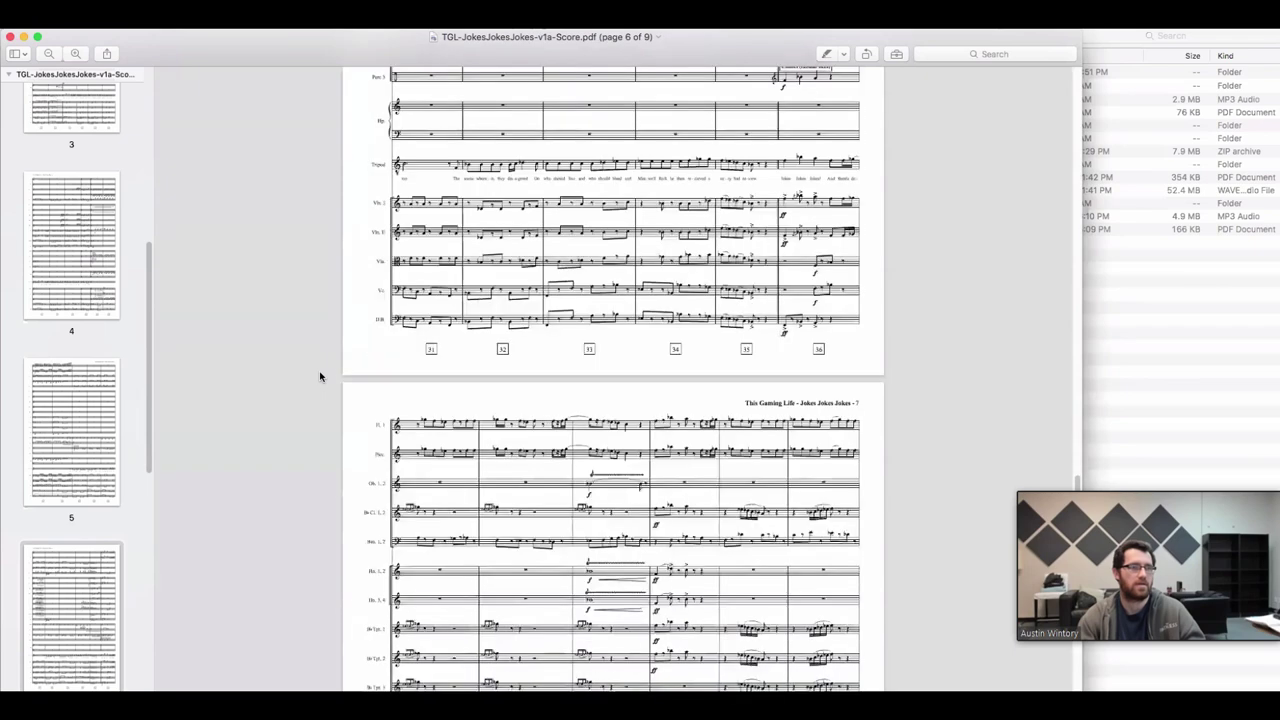
scroll(320, 377, down, 5)
scroll(320, 377, down, 3)
scroll(320, 377, down, 3)
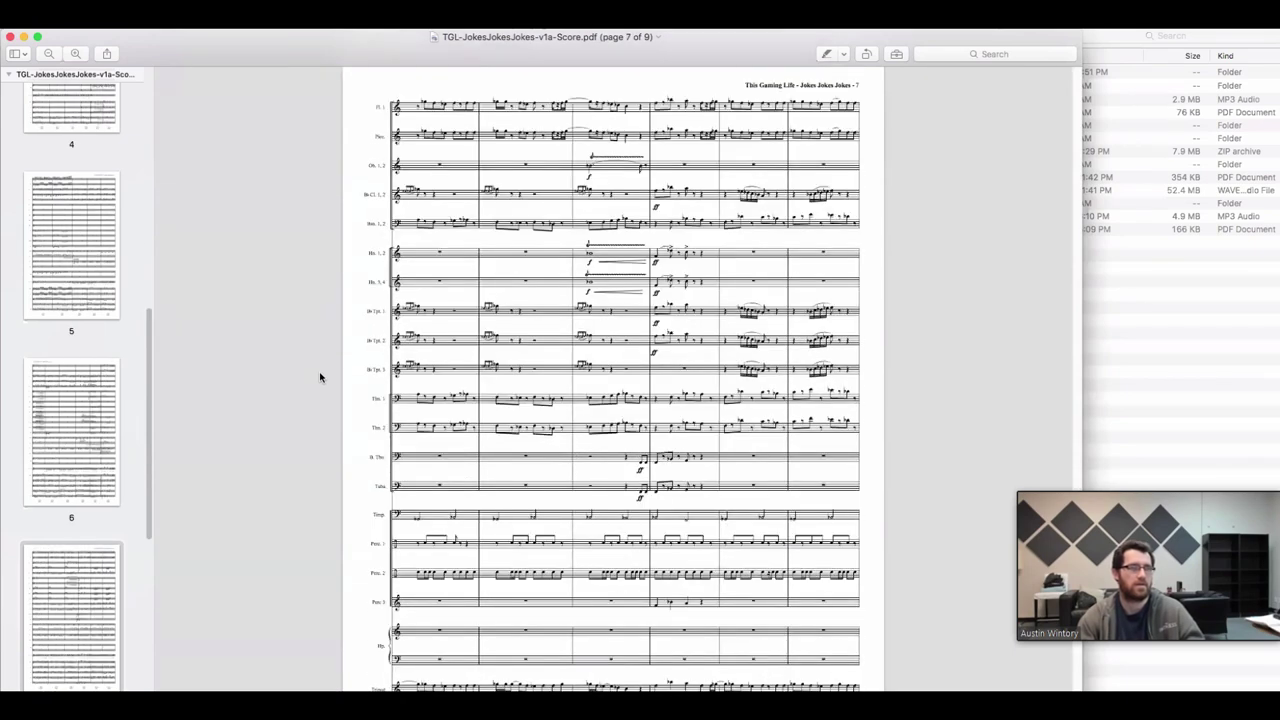
scroll(320, 377, down, 6)
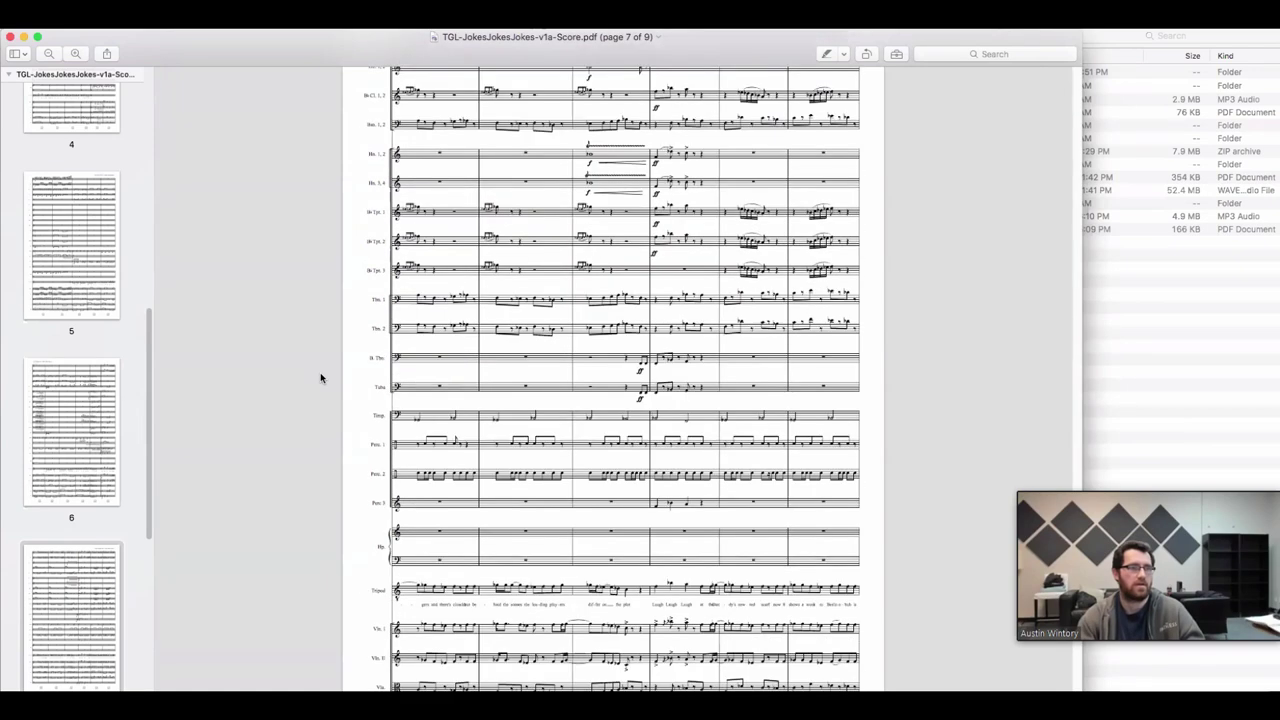
Follow the orchestral score with the recording from bar 43 on page 8 to the final bar on page 9, and switch to QuickTime Player 7
scroll(320, 379, down, 15)
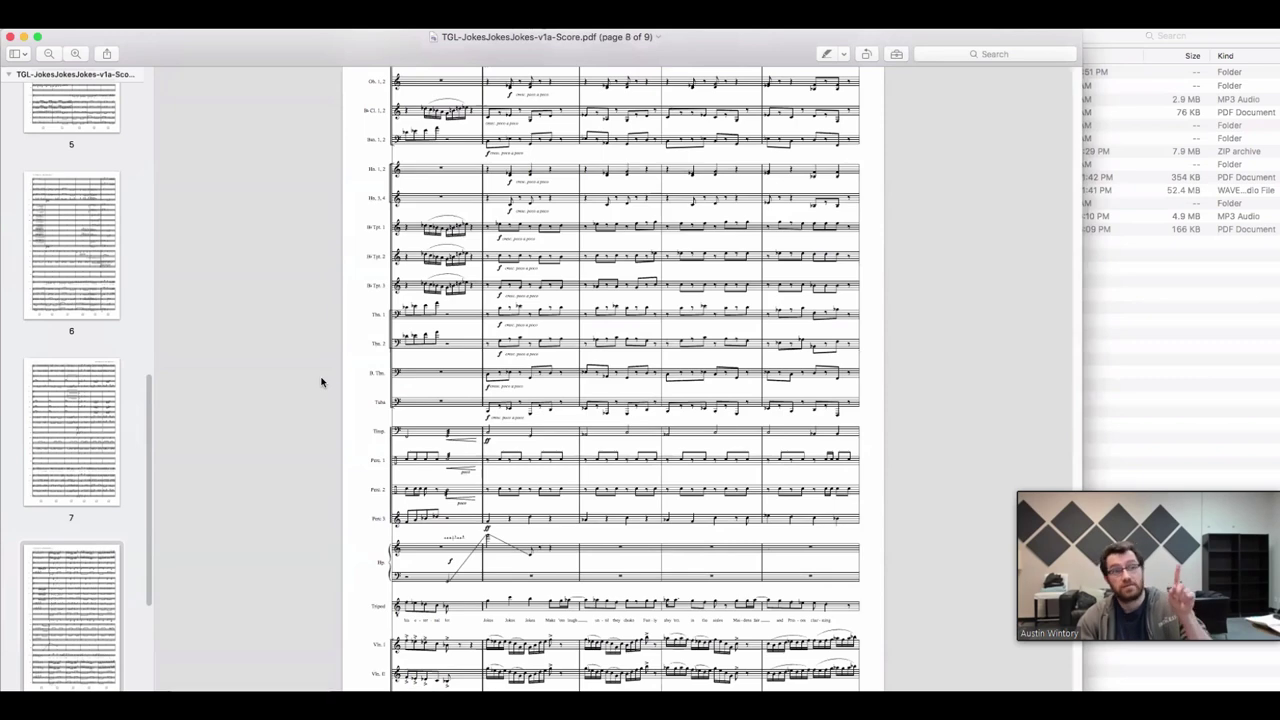
scroll(321, 381, down, 4)
scroll(325, 378, down, 4)
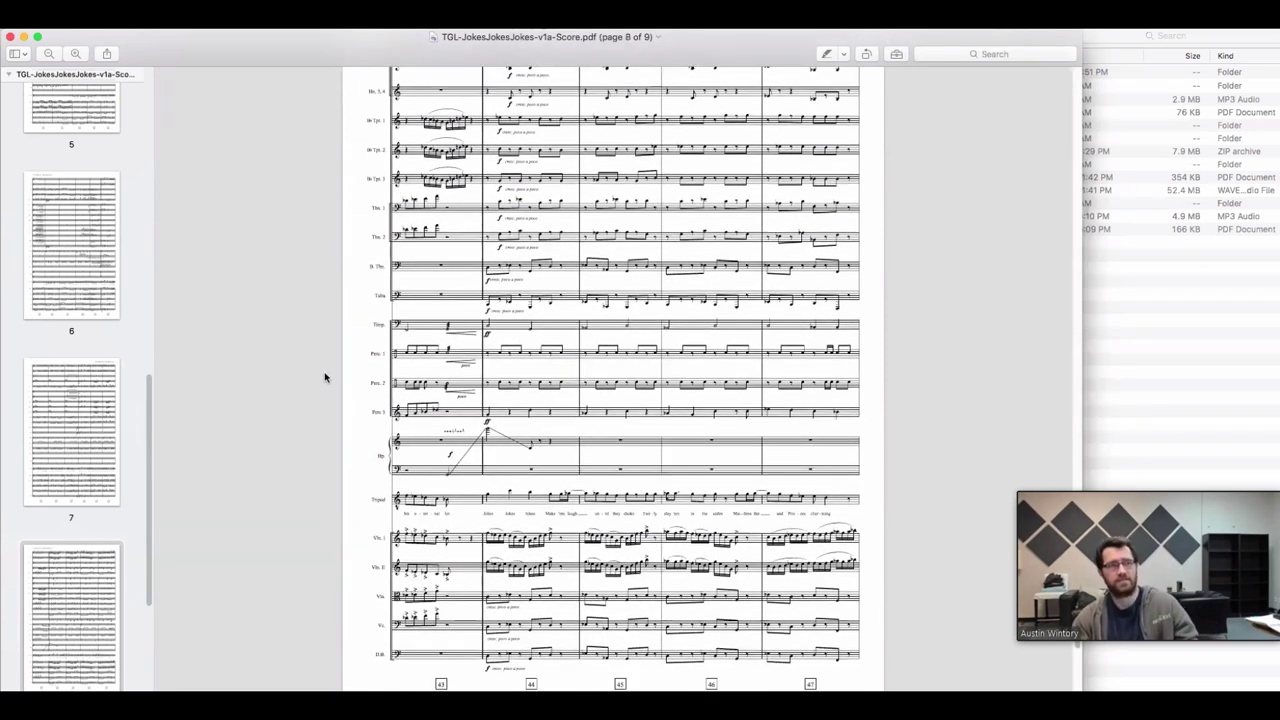
scroll(325, 379, down, 2)
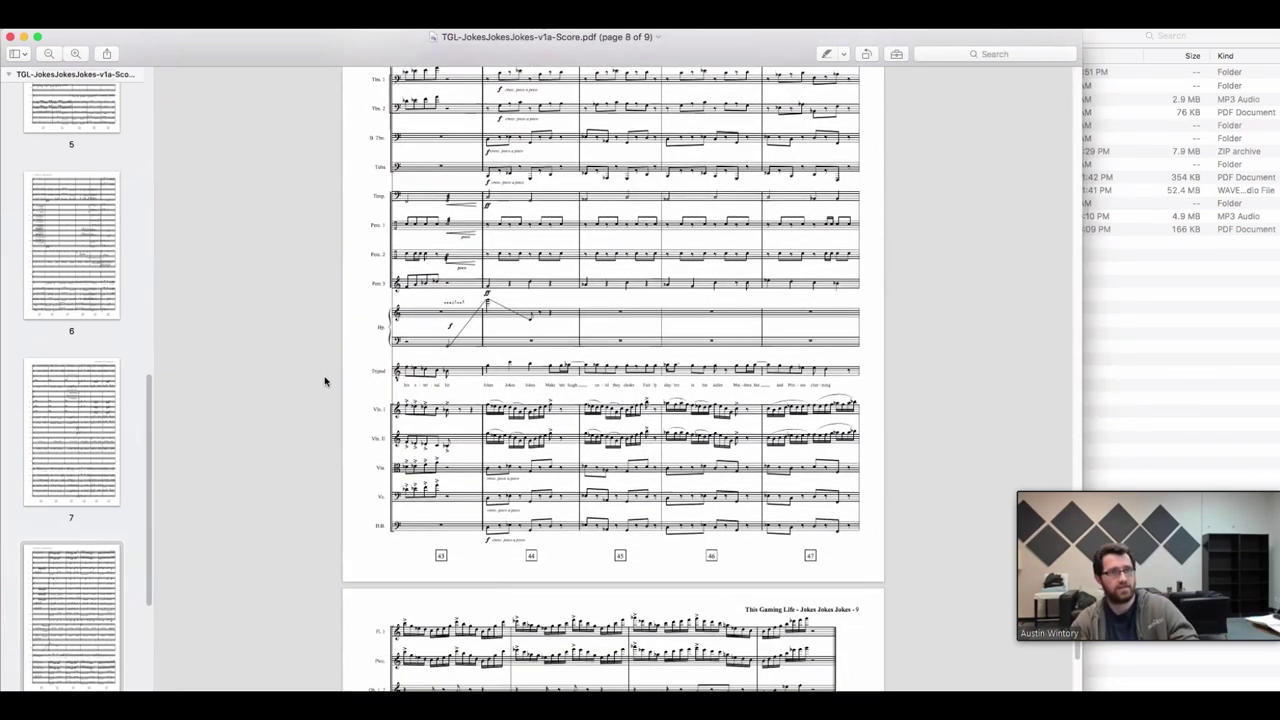
scroll(325, 381, down, 1)
scroll(325, 381, down, 20)
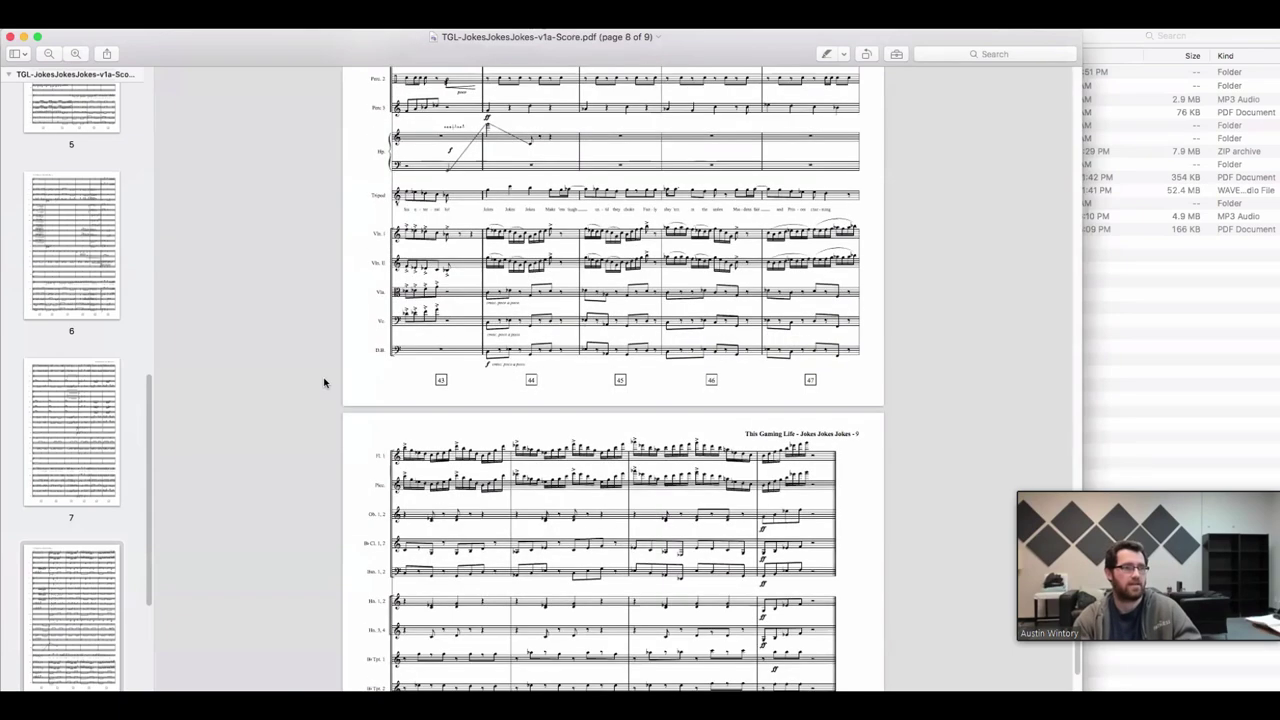
scroll(325, 382, down, 4)
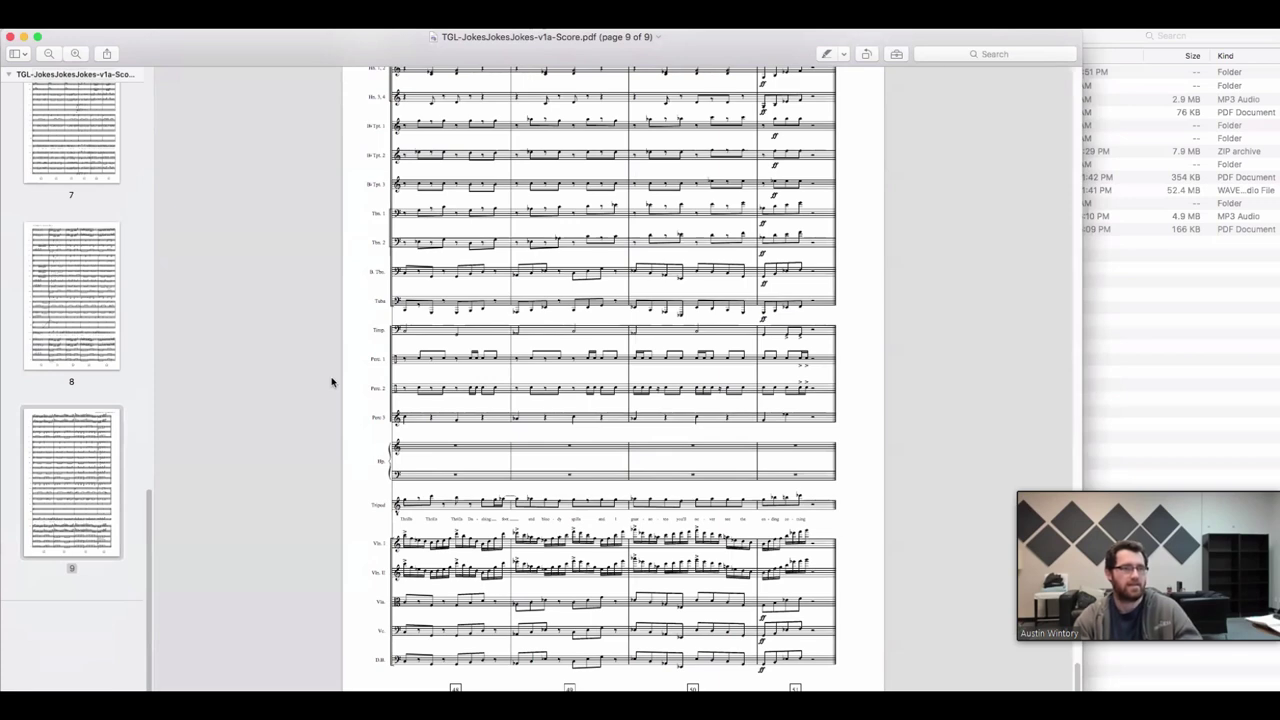
key(super+Tab)
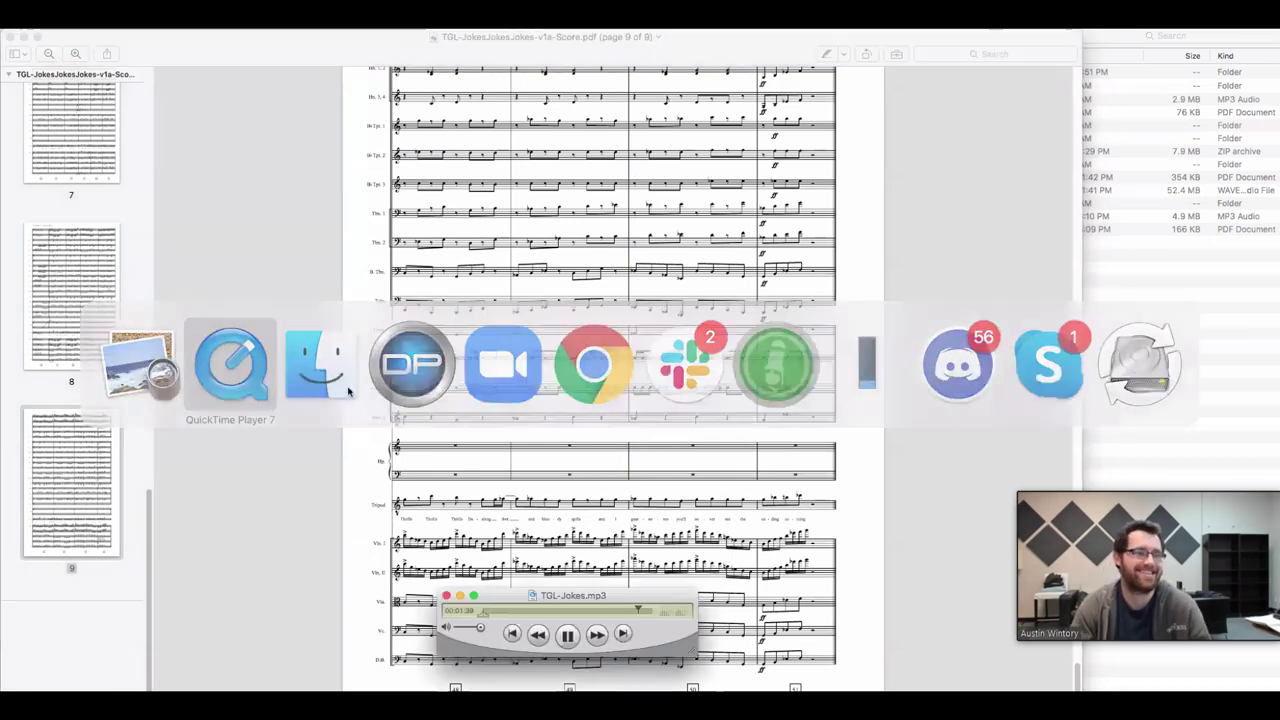
Stop TGL-Jokes.mp3 and close its player along with the orchestral and vocal scores of Jokes Jokes Jokes
key(space)
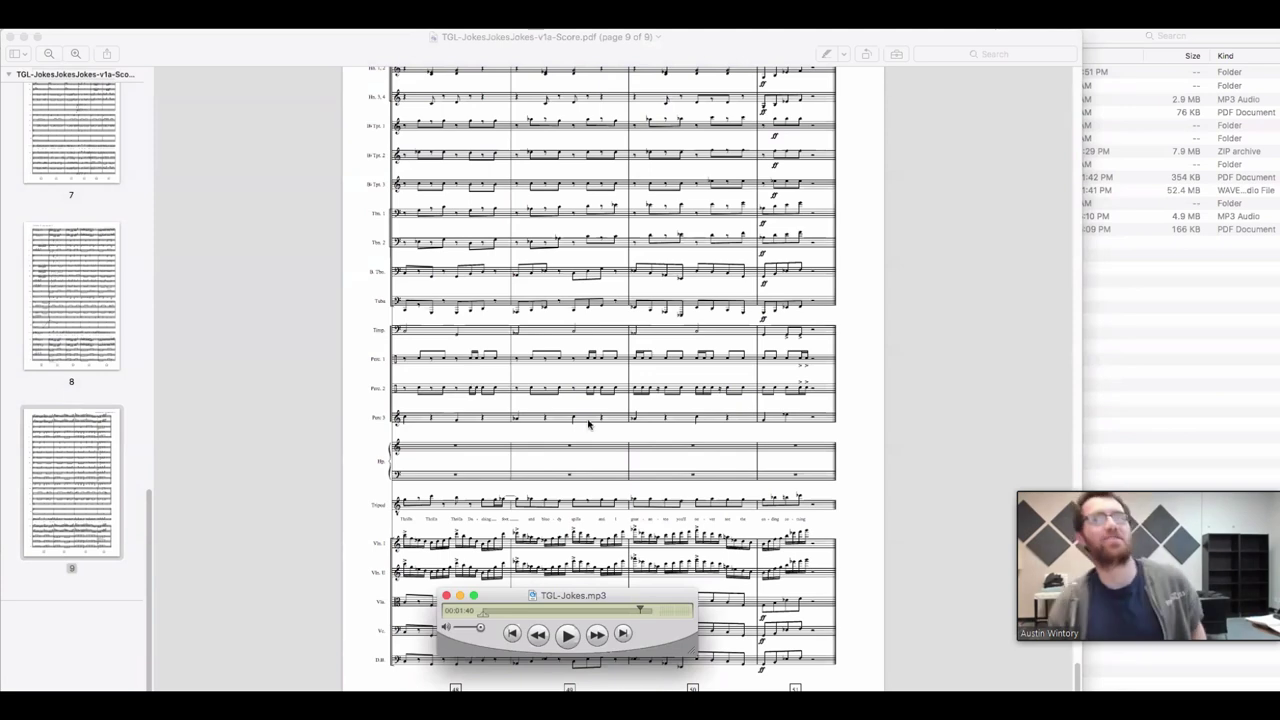
key(super+w)
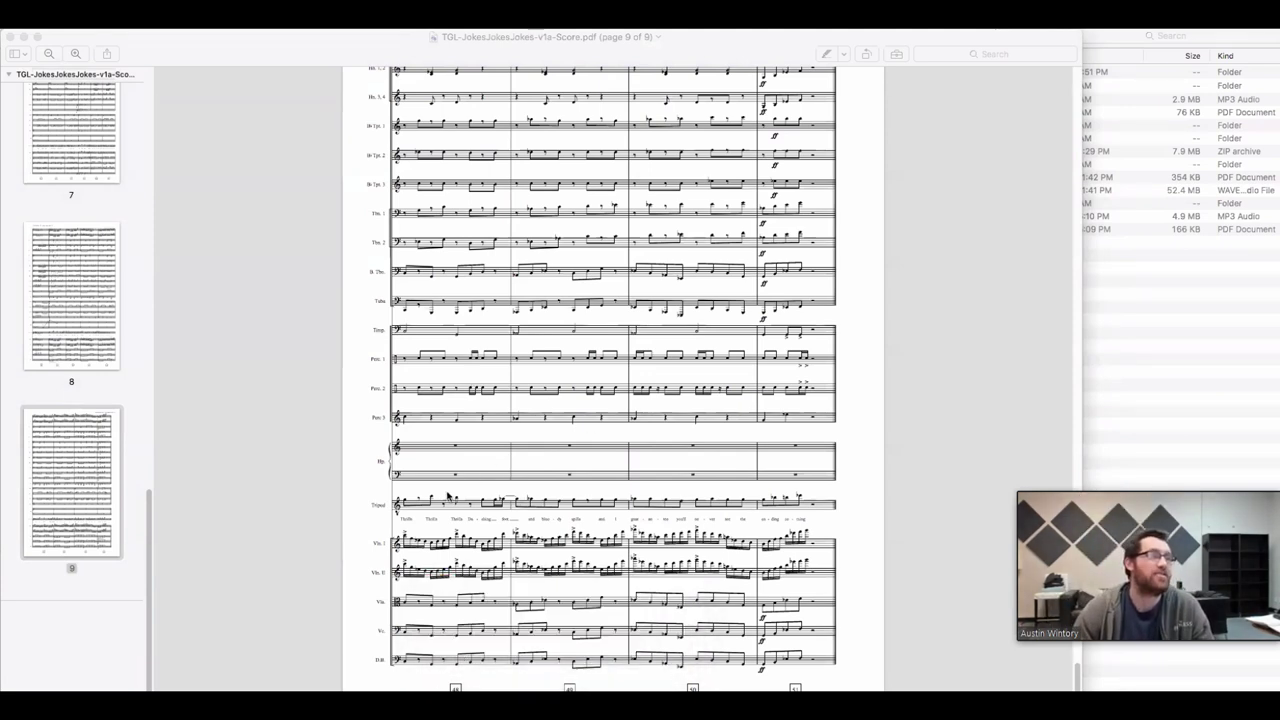
click(431, 49)
scroll(418, 472, up, 1)
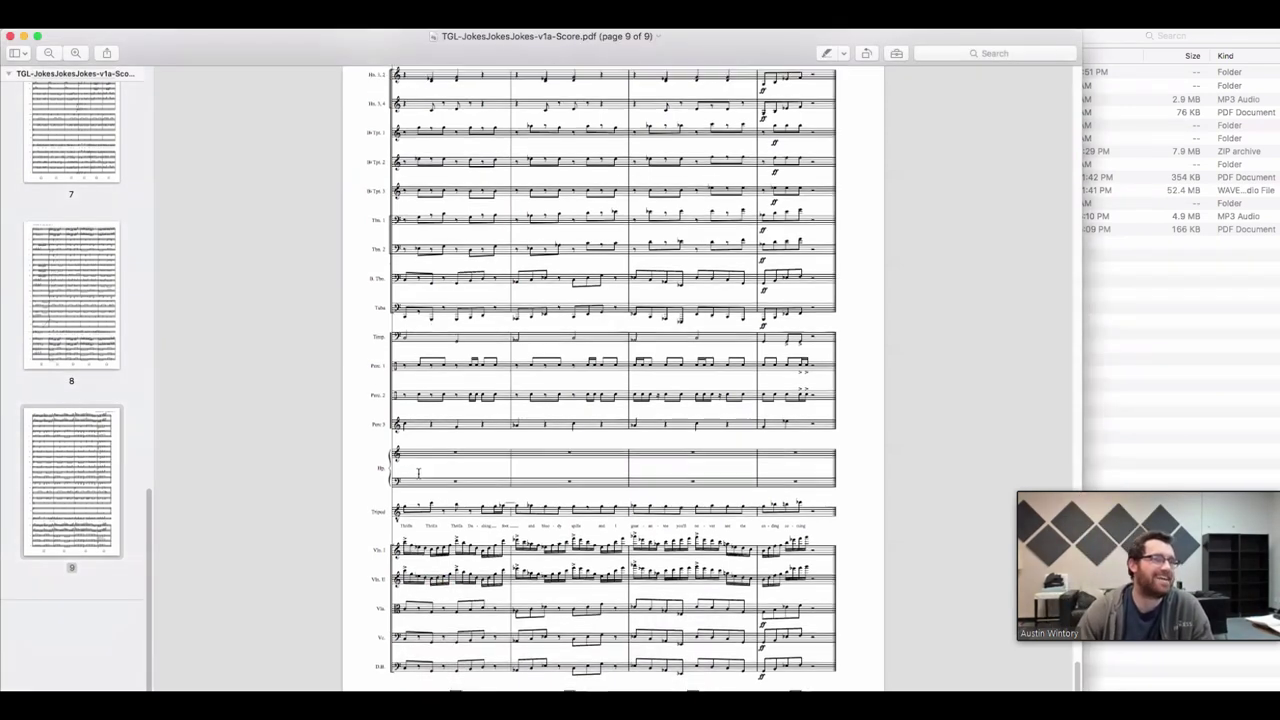
scroll(418, 472, up, 10)
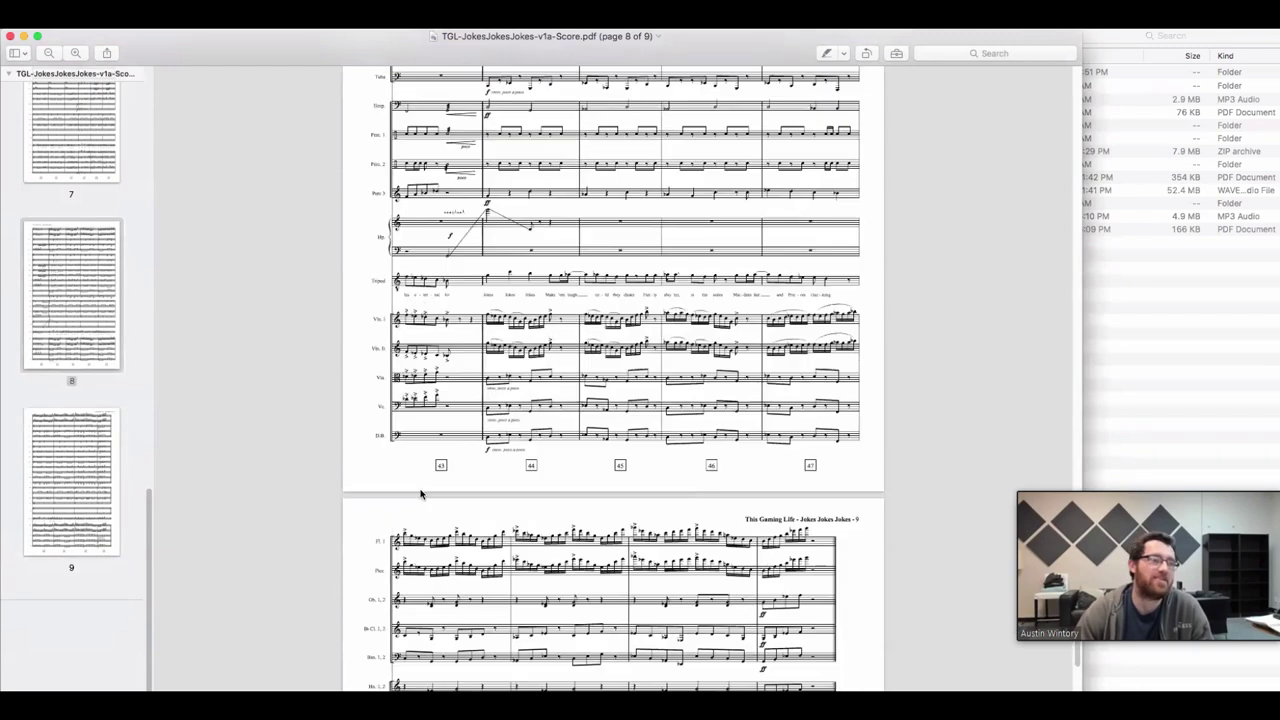
drag(267, 53, 281, 55)
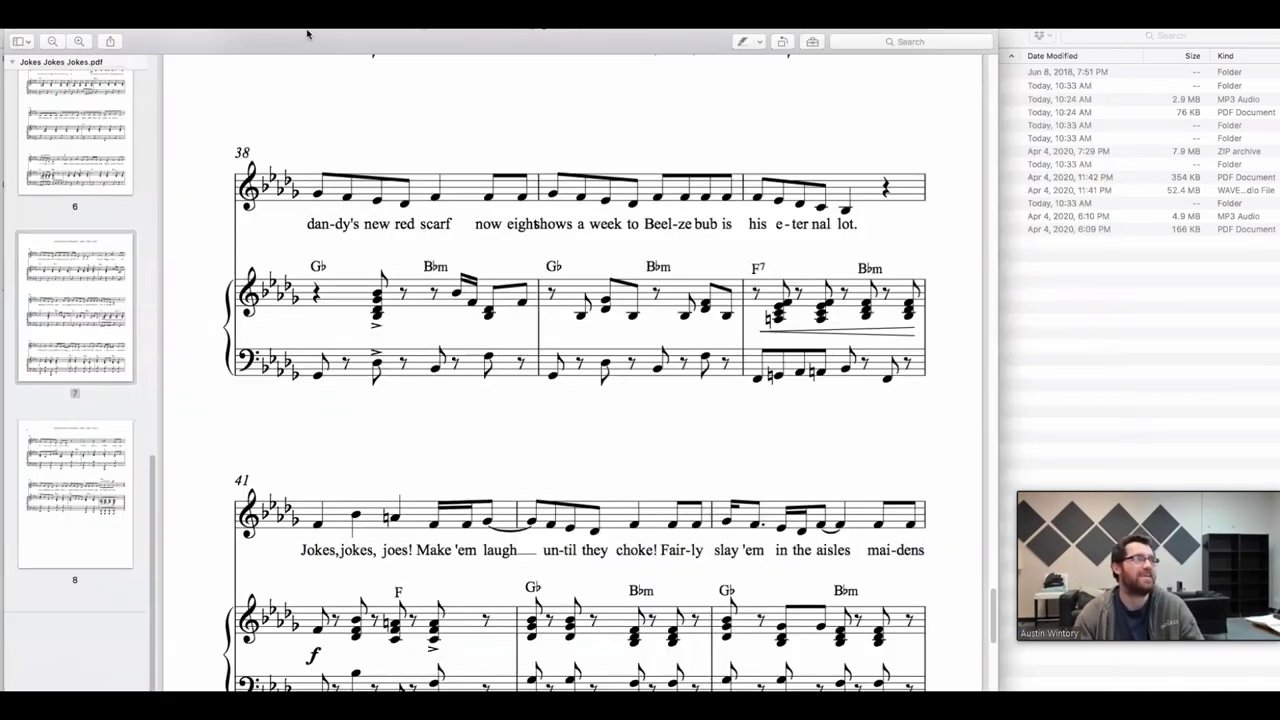
key(super+w)
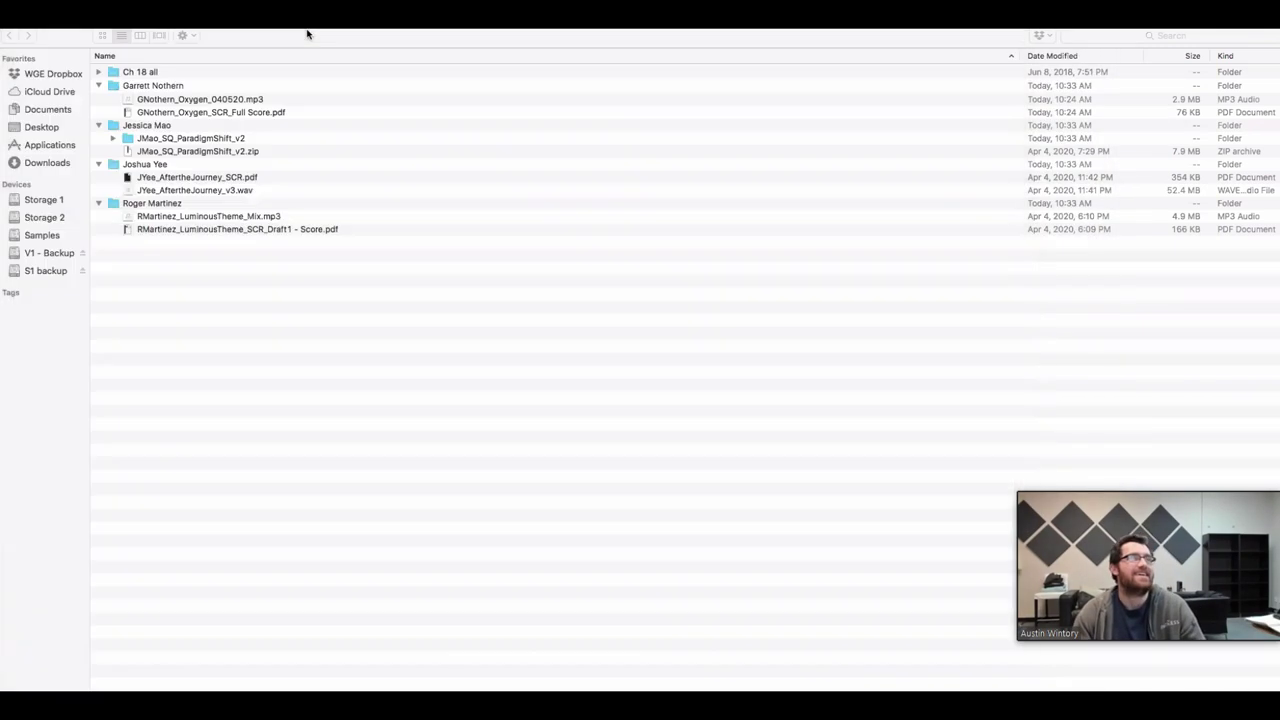
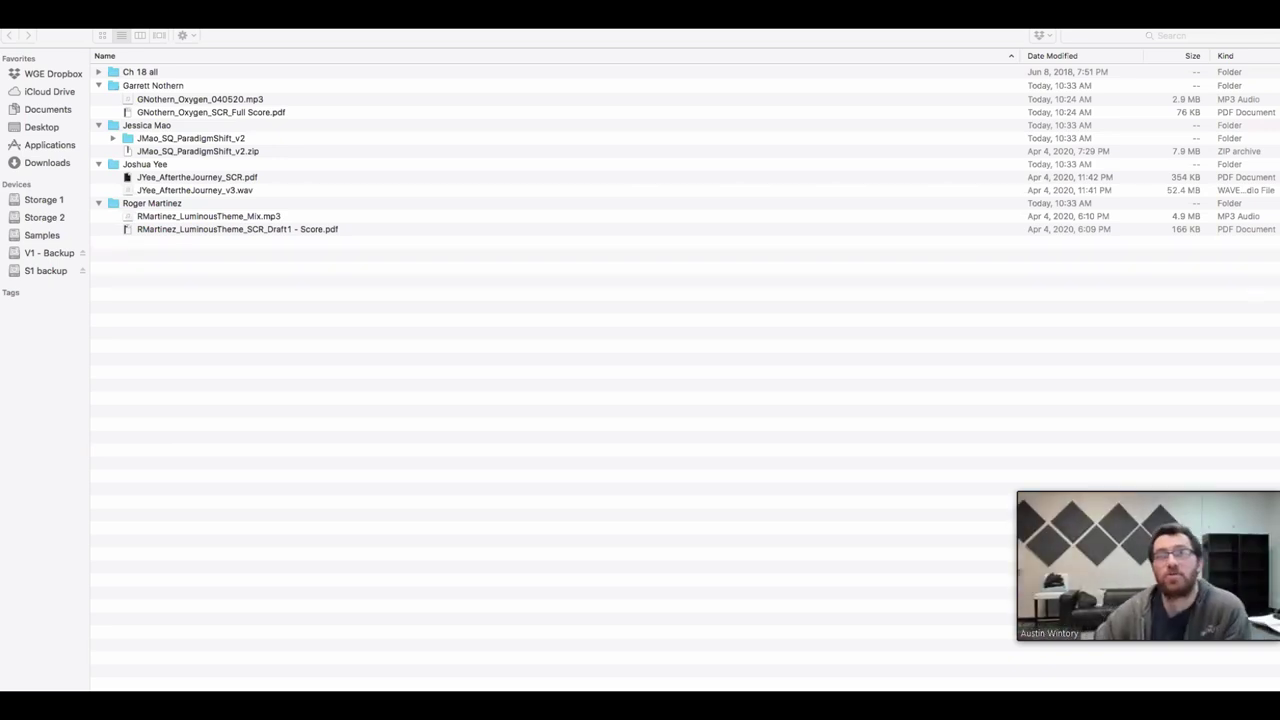
Expand the Ch 18 all folder and go through its BOrch and AOrch MIDI files
click(98, 73)
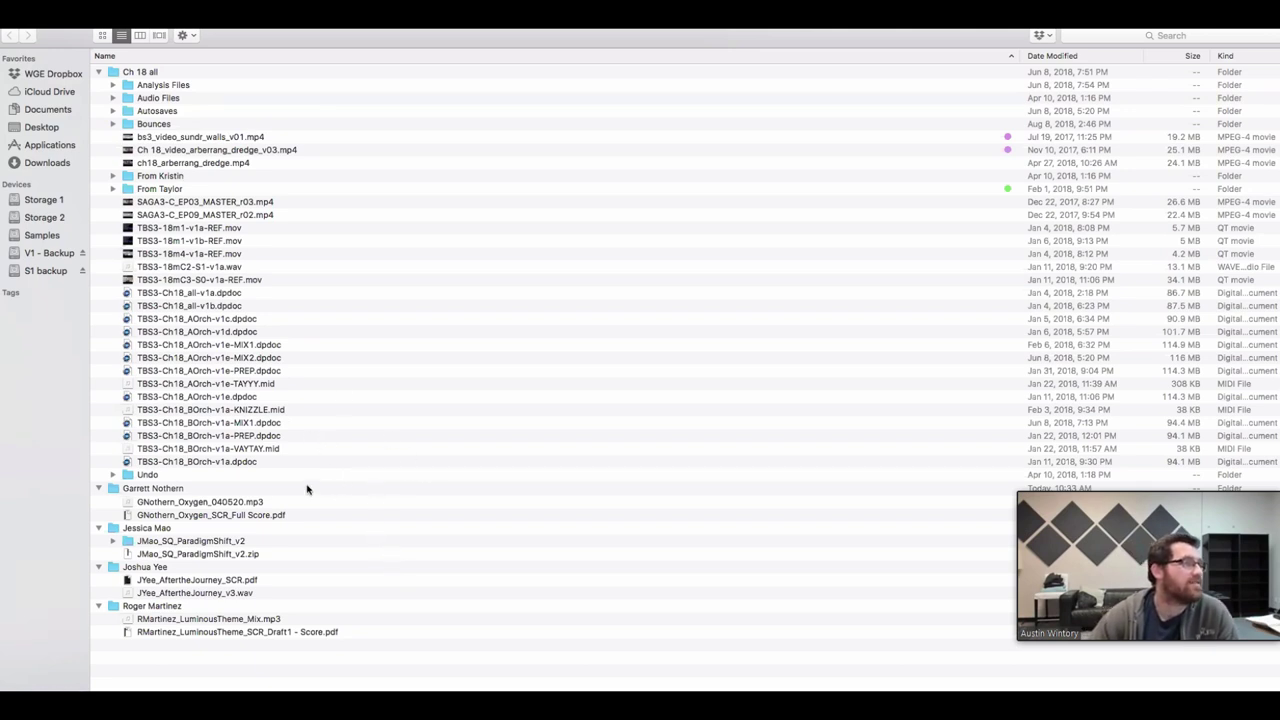
click(296, 451)
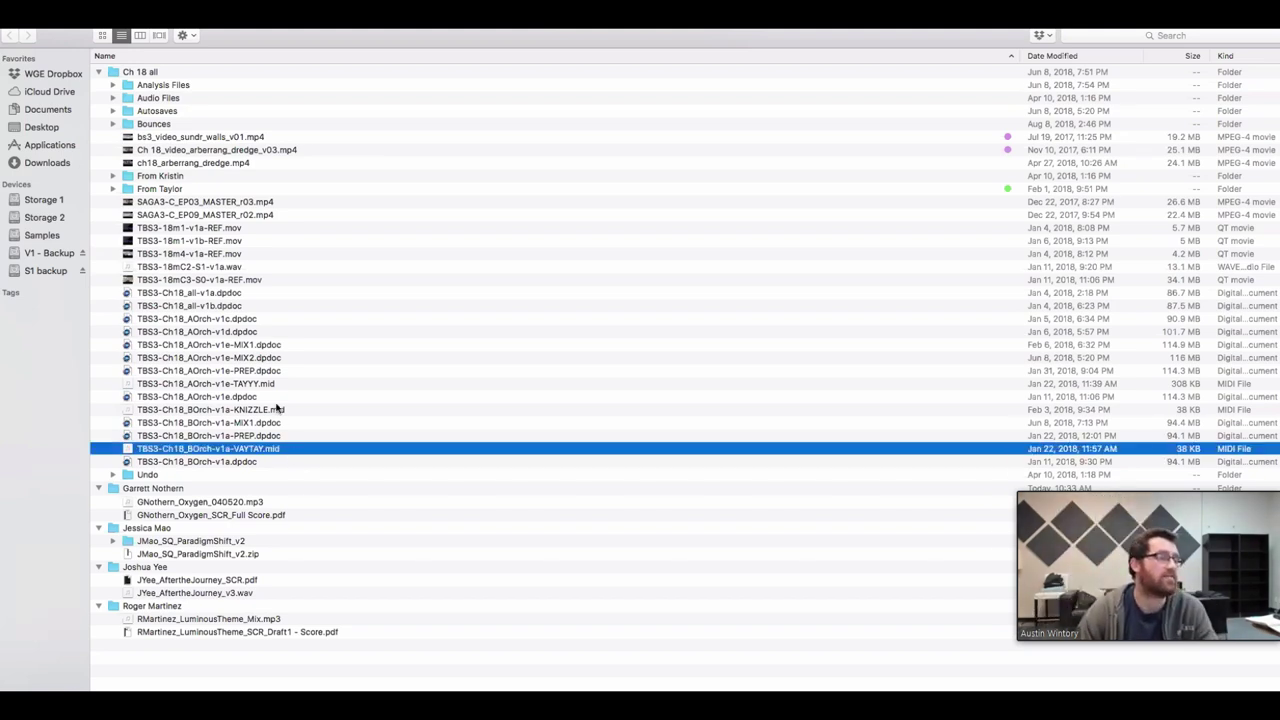
click(282, 412)
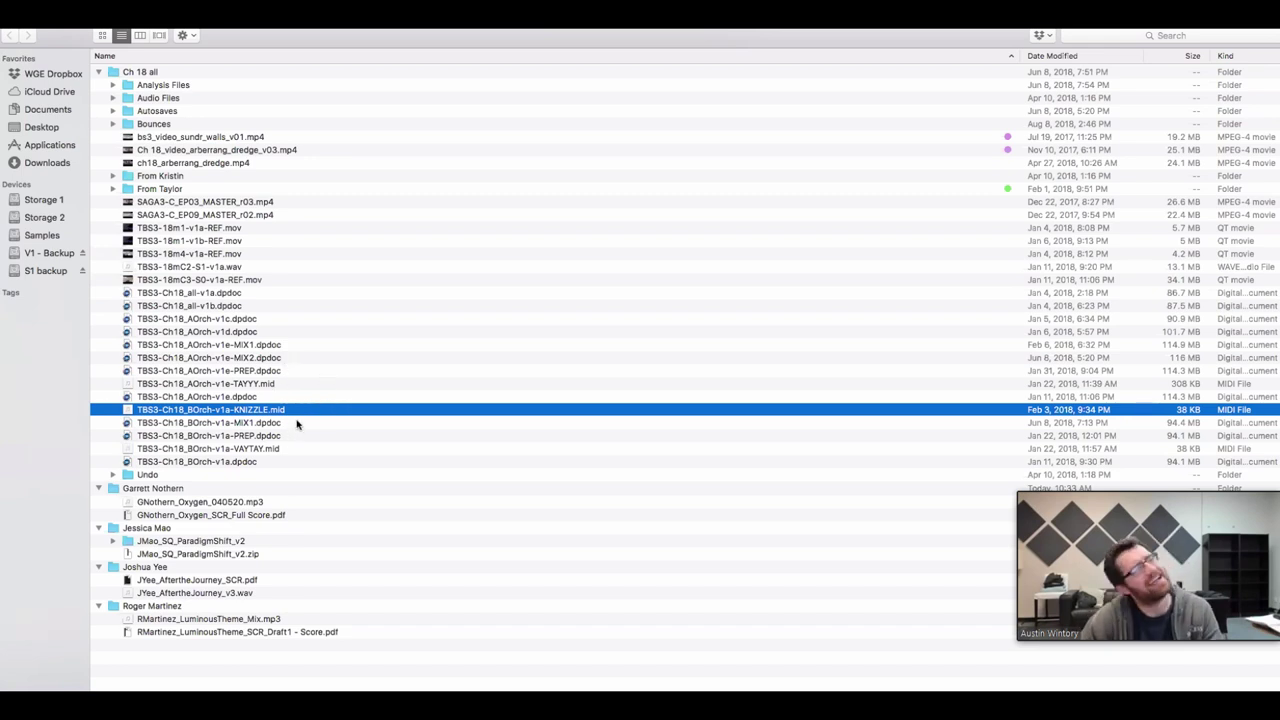
key(Up)
key(Up)
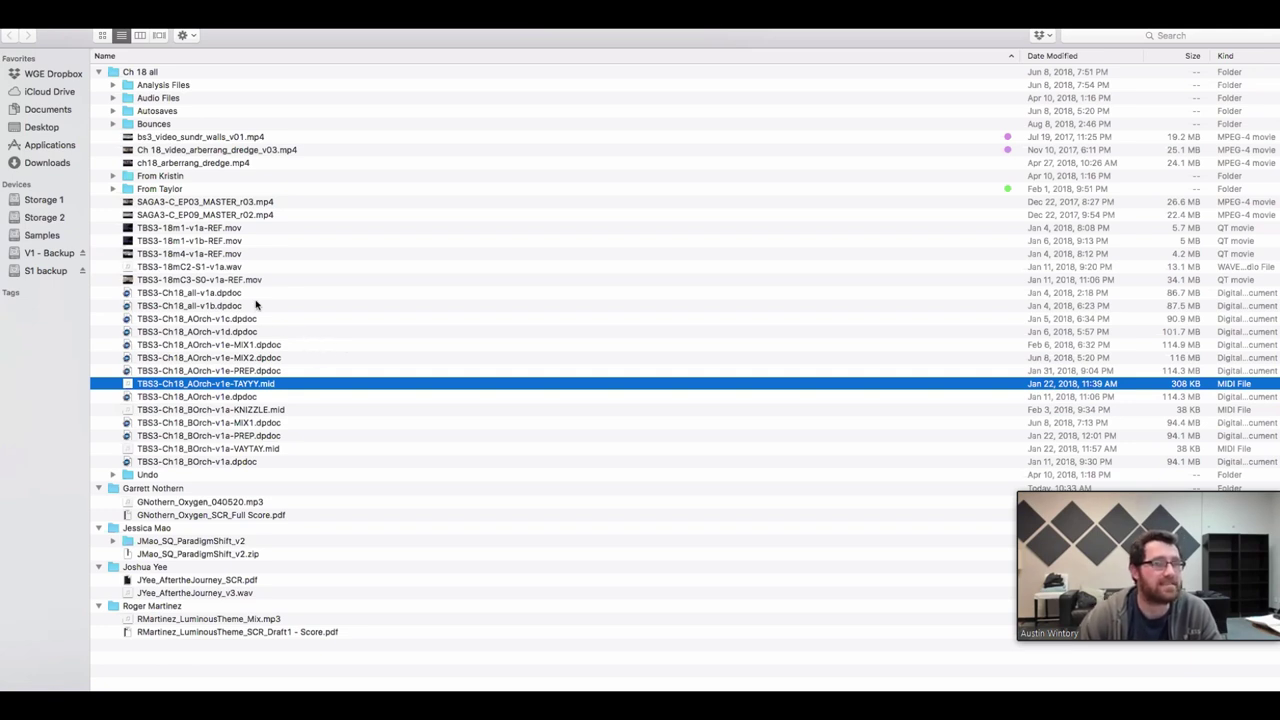
Open the project TBS3-Ch18_AOrch-v1e-MIX2.dpdoc, discarding the changes made to ACV-RT07-Bk-v1b-MIX
click(295, 358)
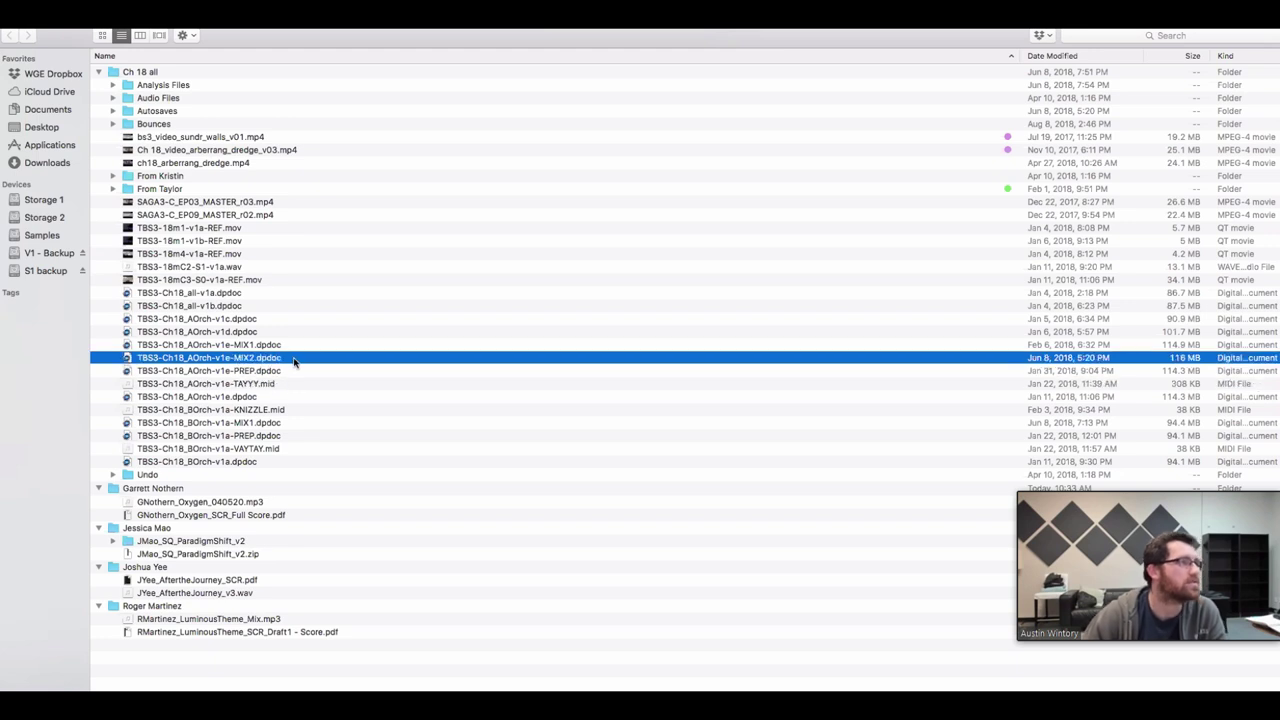
double_click(293, 358)
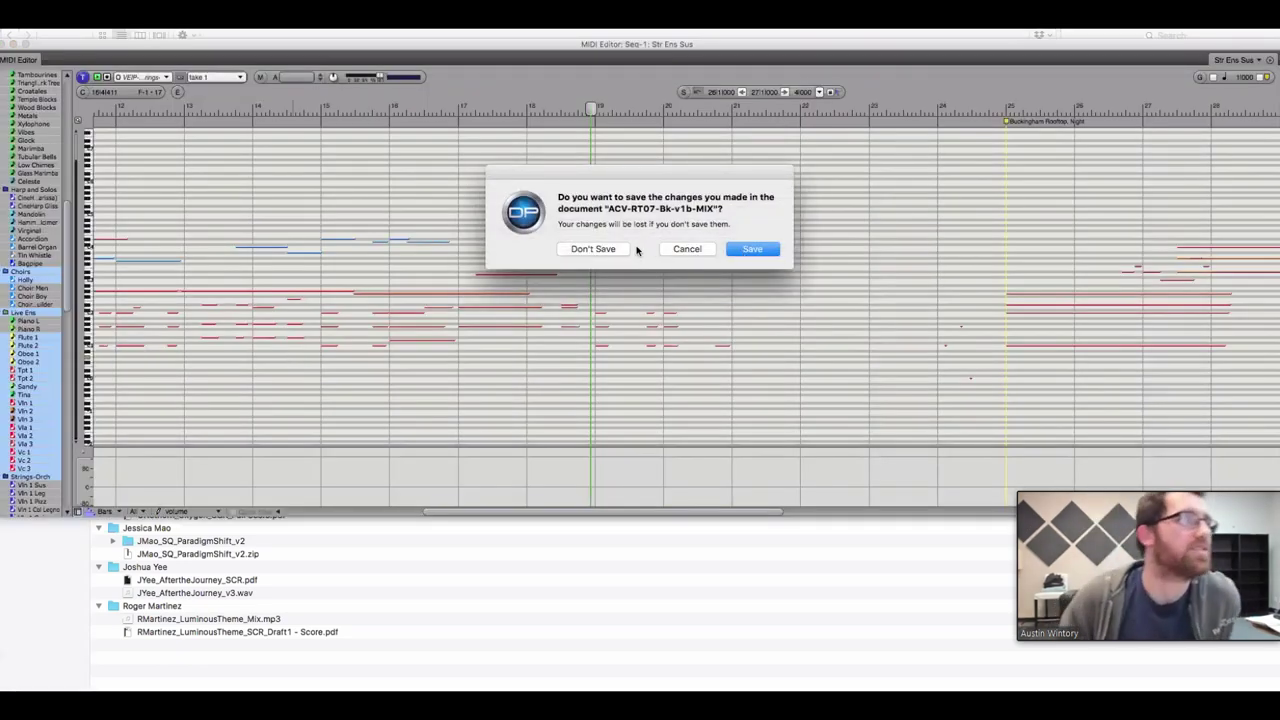
click(620, 249)
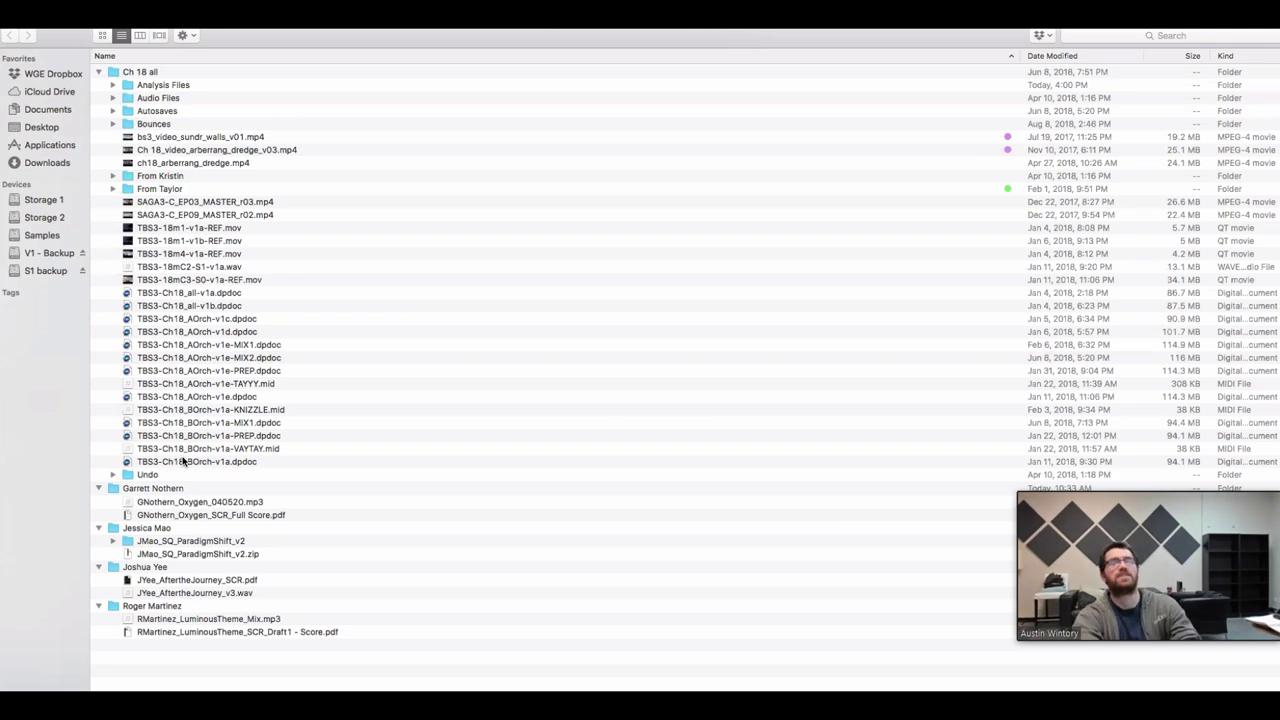
key(super+Tab)
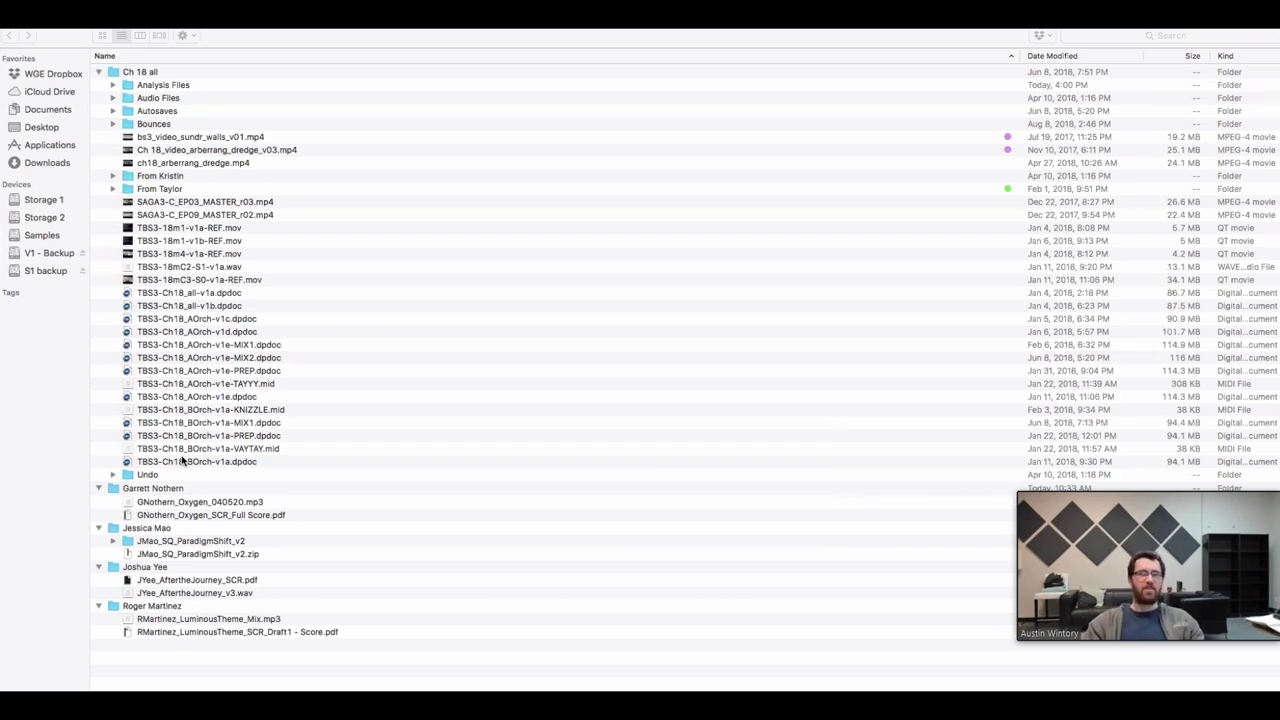
double_click(283, 421)
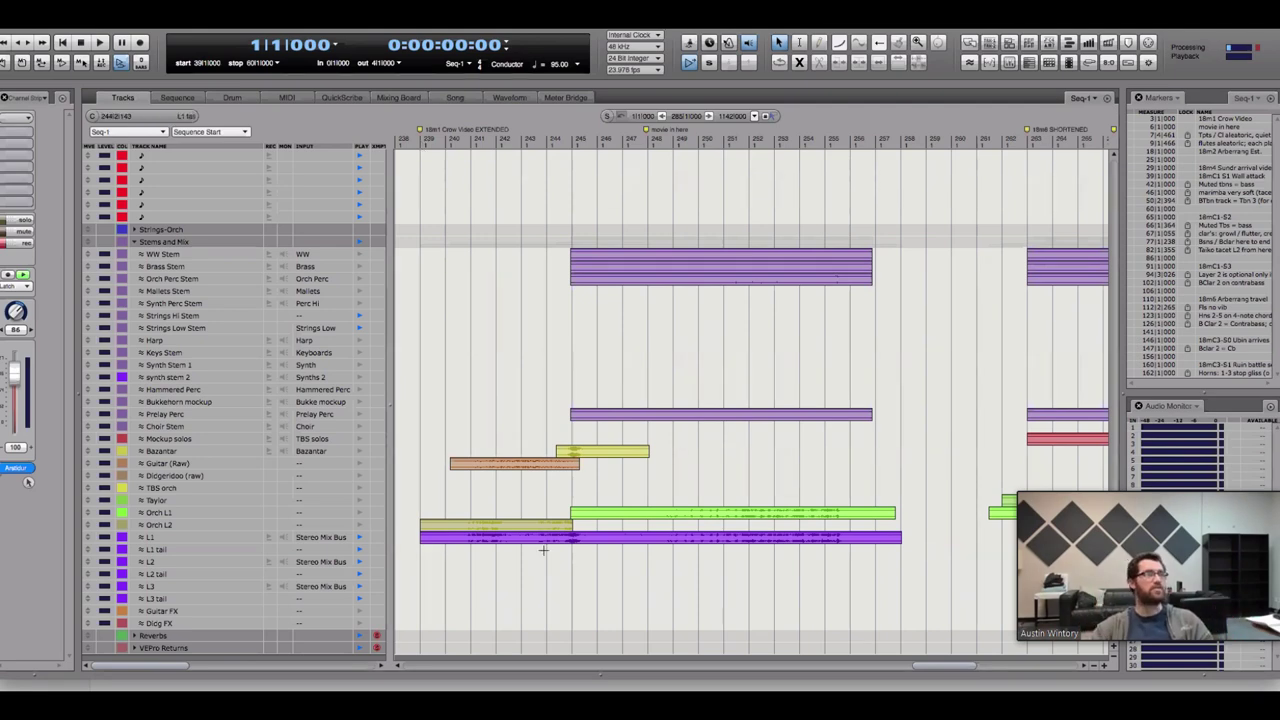
Go back to the start of the sequence and examine the list of Chapter 18 cue markers
scroll(545, 671, left, 3)
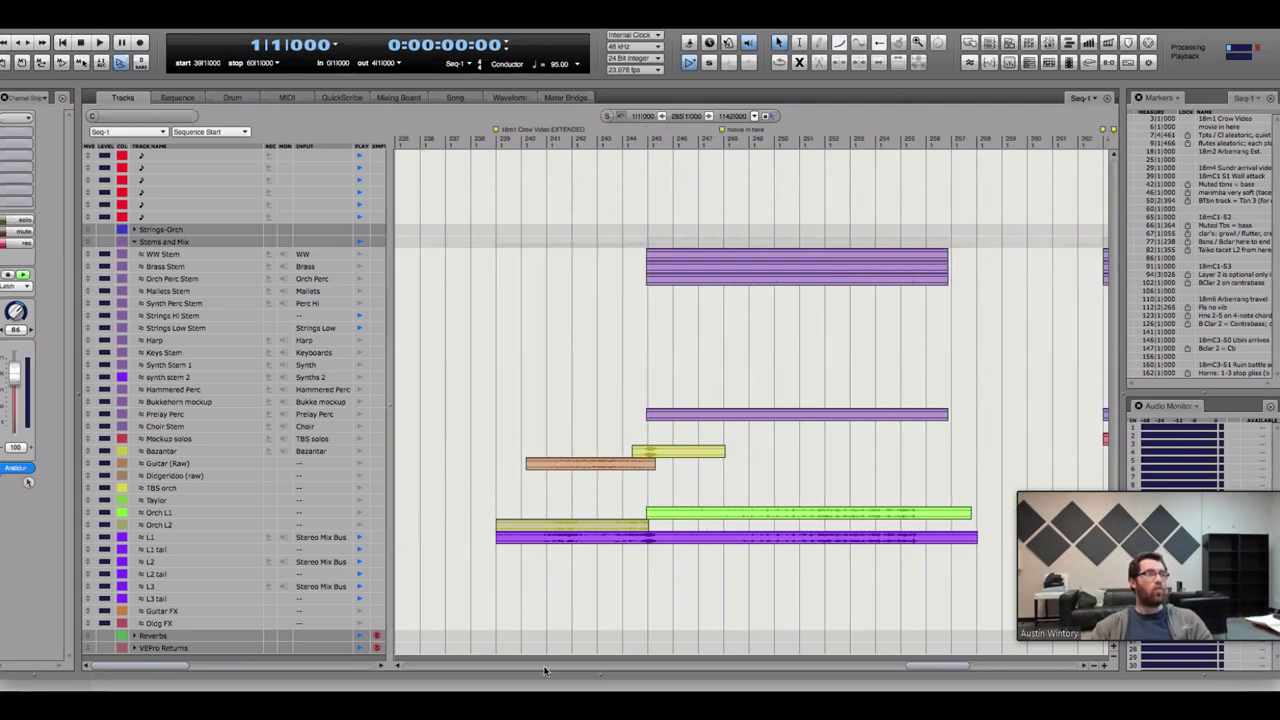
scroll(551, 606, left, 10)
click(551, 605)
key(Return)
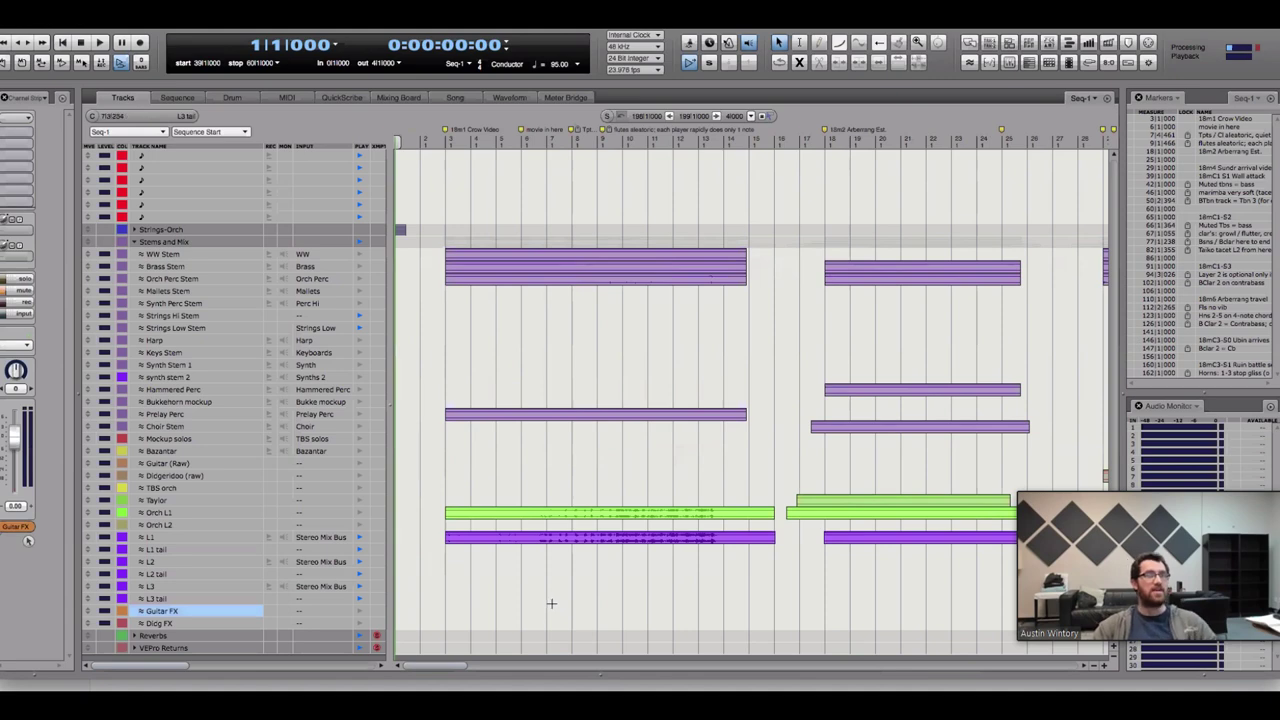
scroll(1197, 300, down, 2)
scroll(1192, 310, down, 2)
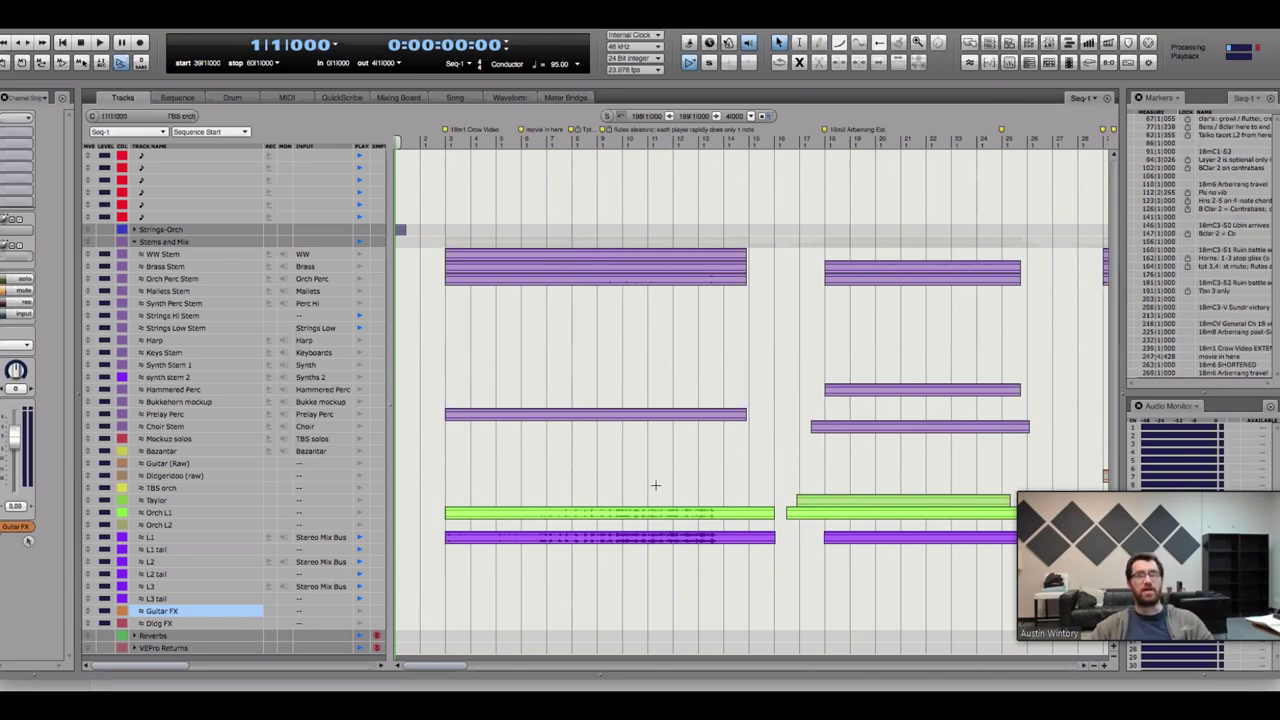
click(627, 466)
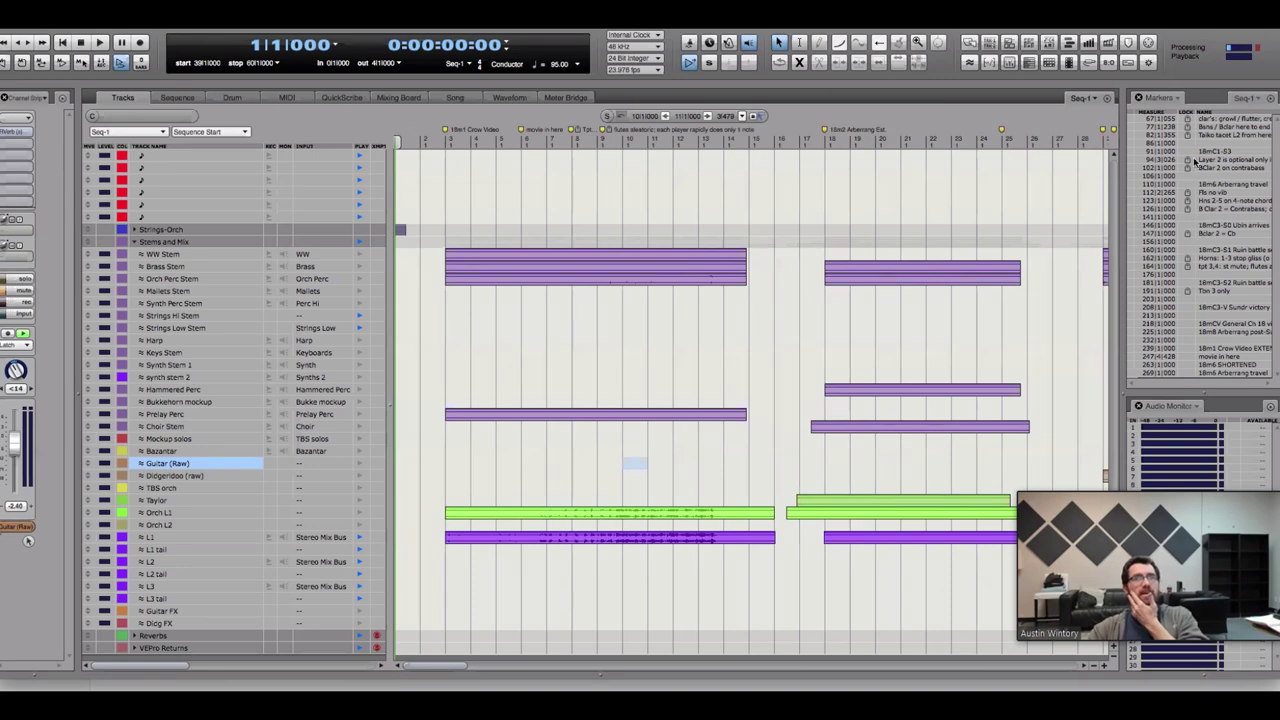
scroll(1200, 220, up, 5)
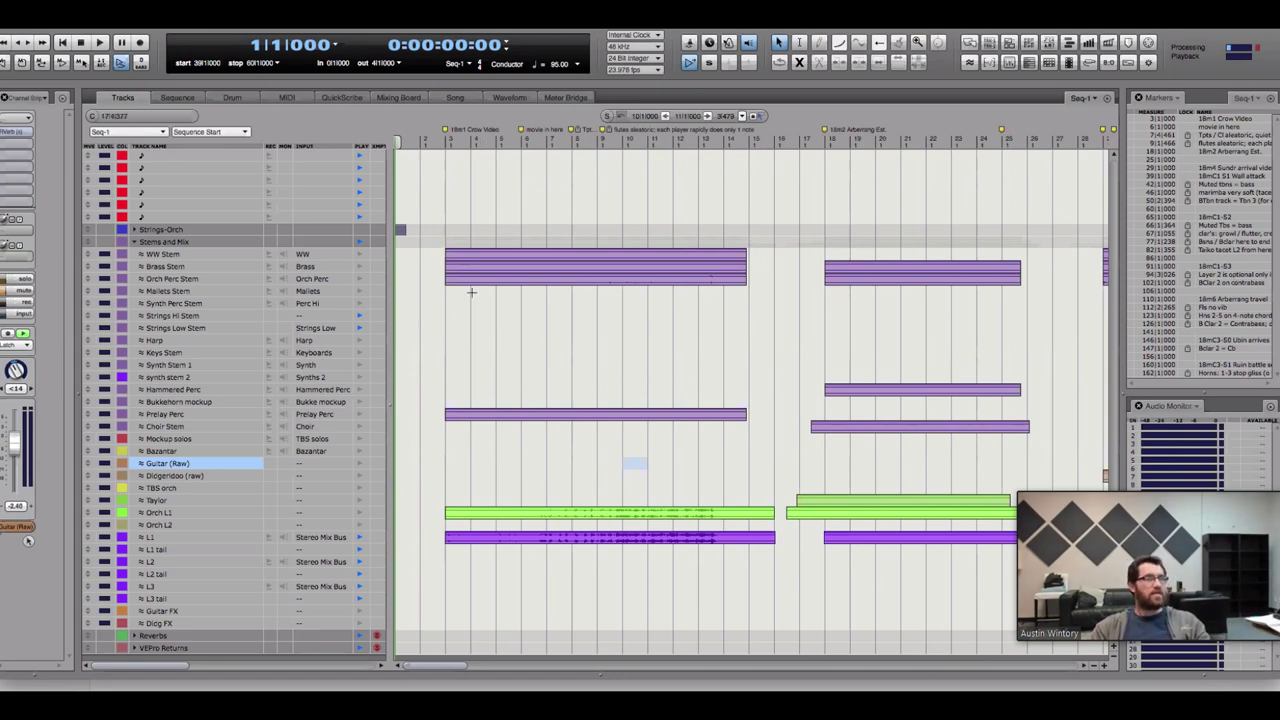
key(super+Tab)
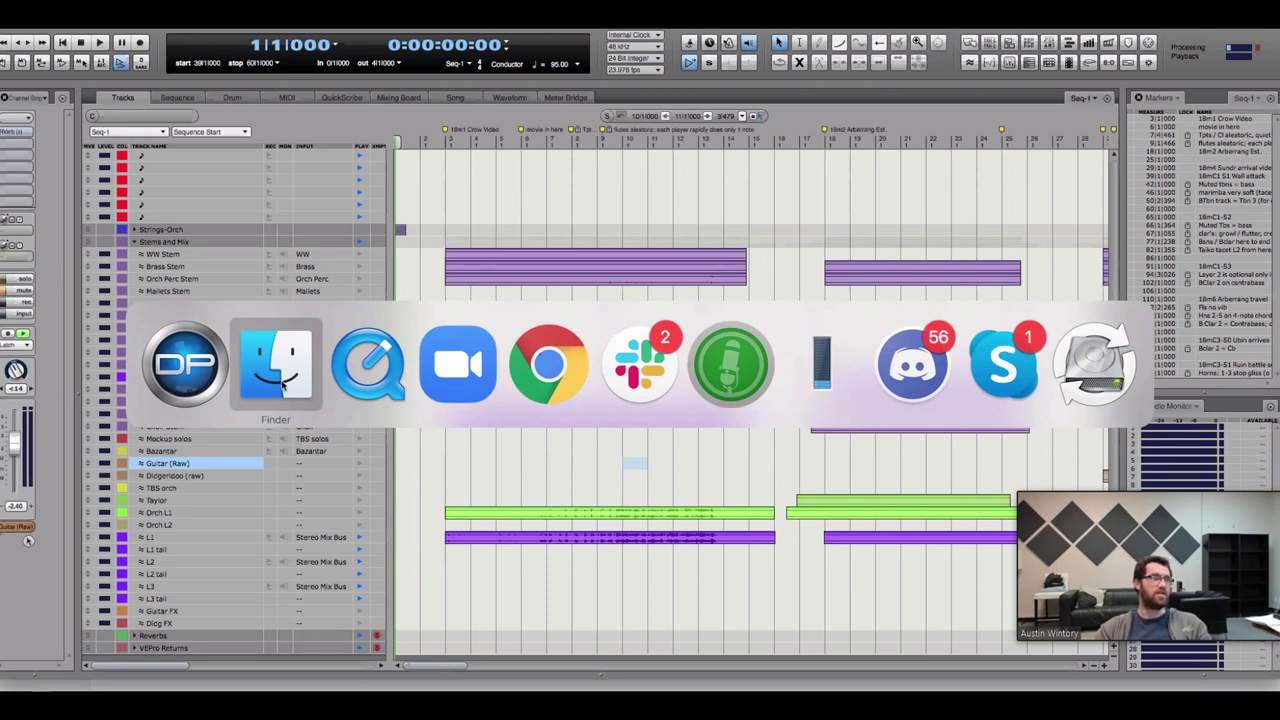
click(294, 388)
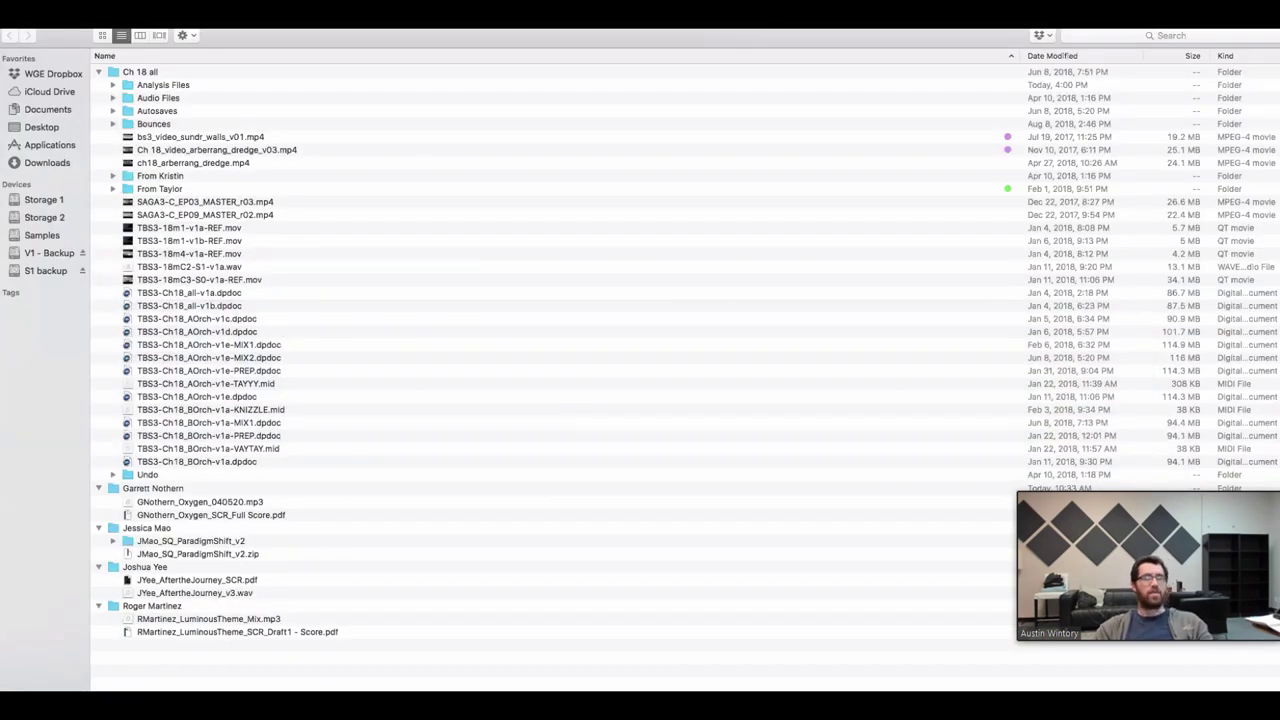
Switch back to Digital Performer 8 and play the sequence from the start into the 18m1 Crow Video cue, stopping at bar 5
key(super+Tab)
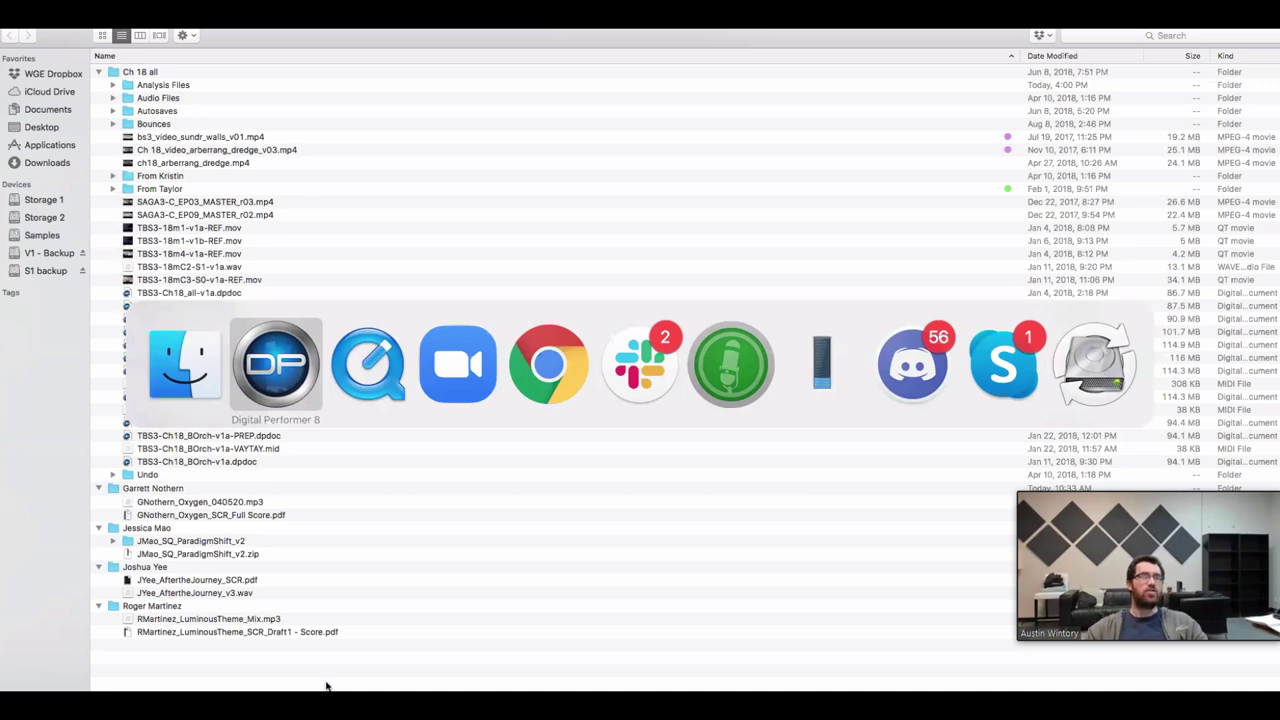
key(super+Tab)
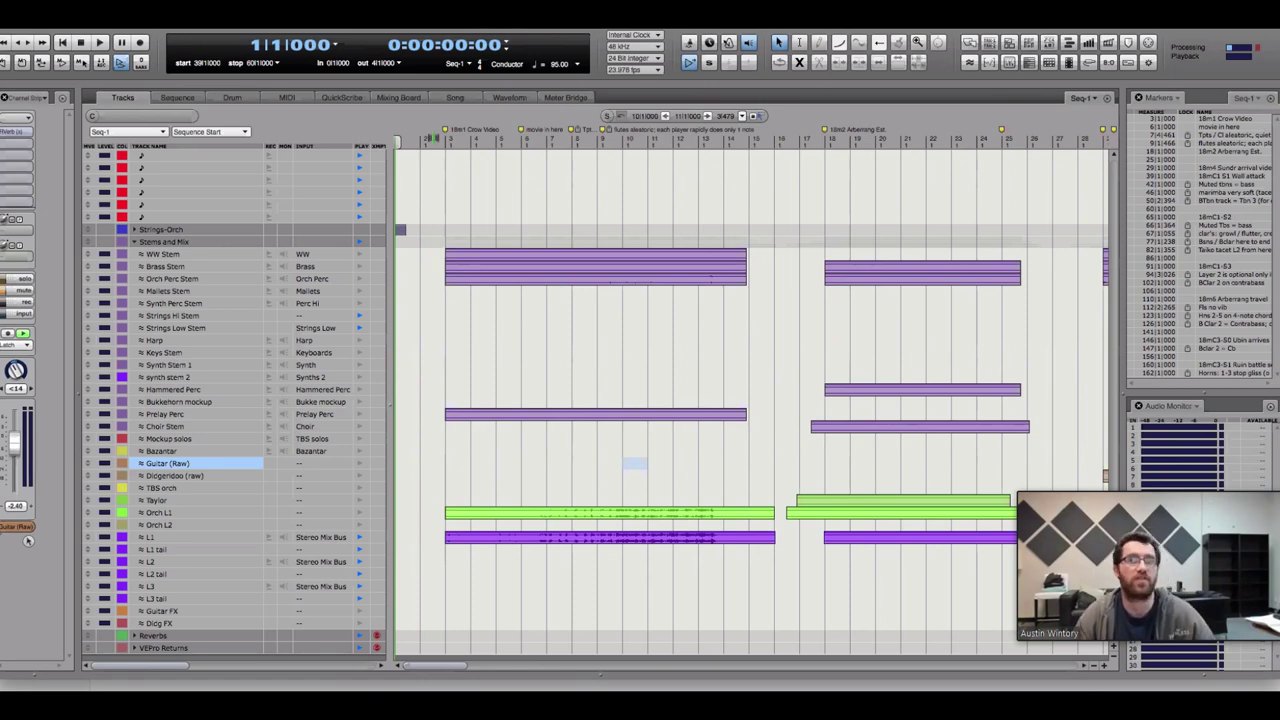
key(space)
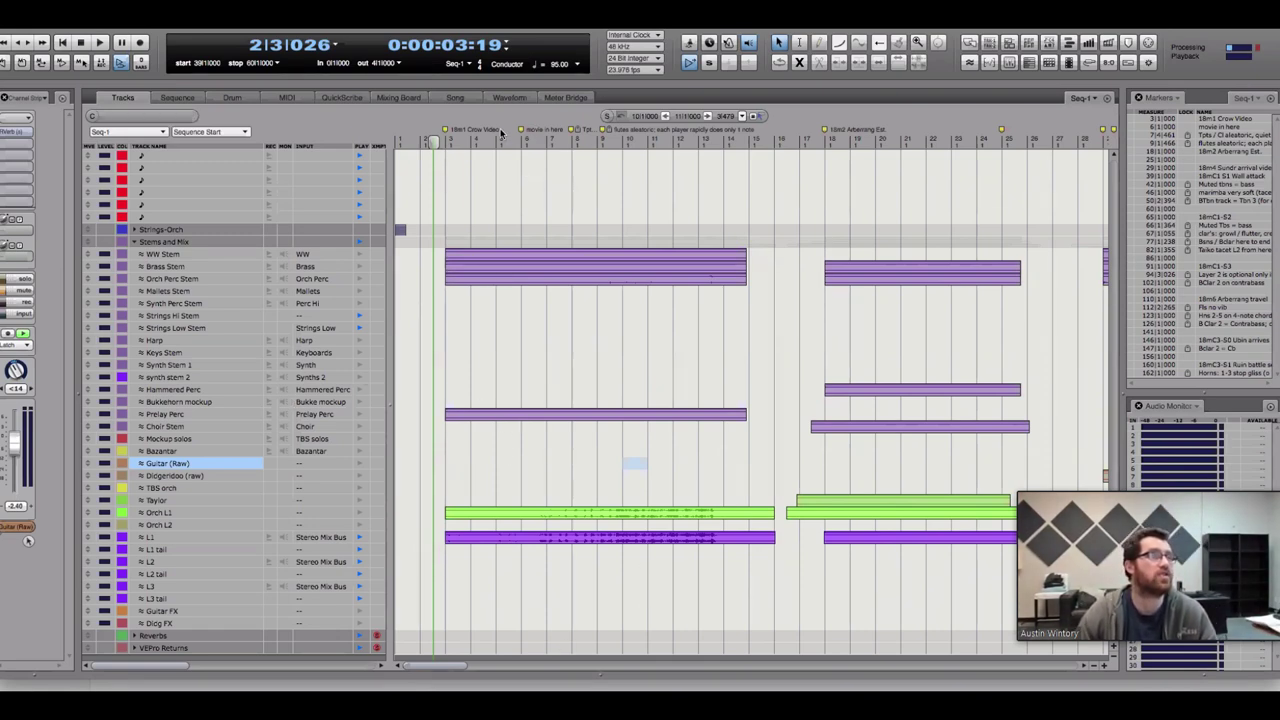
key(space)
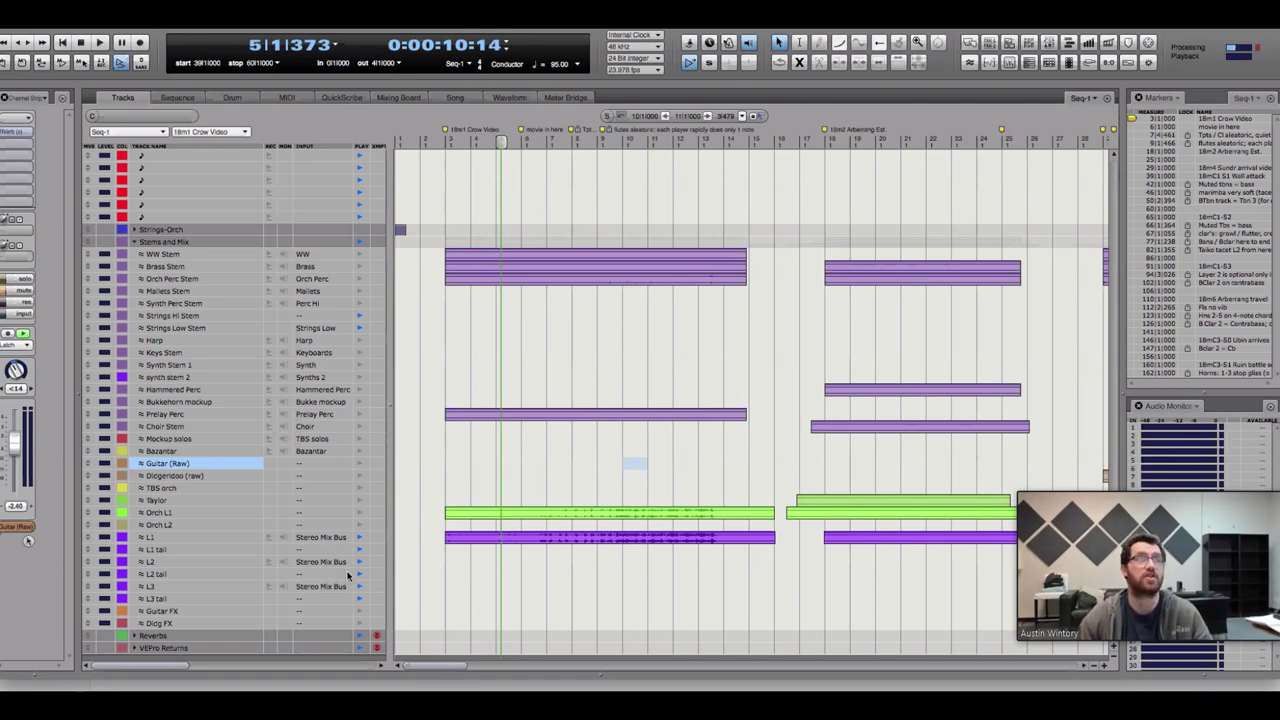
Point out the singer and soloist tracks in the TBS solos group by highlighting them, ending with the Bukkehorn track
scroll(370, 632, up, 10)
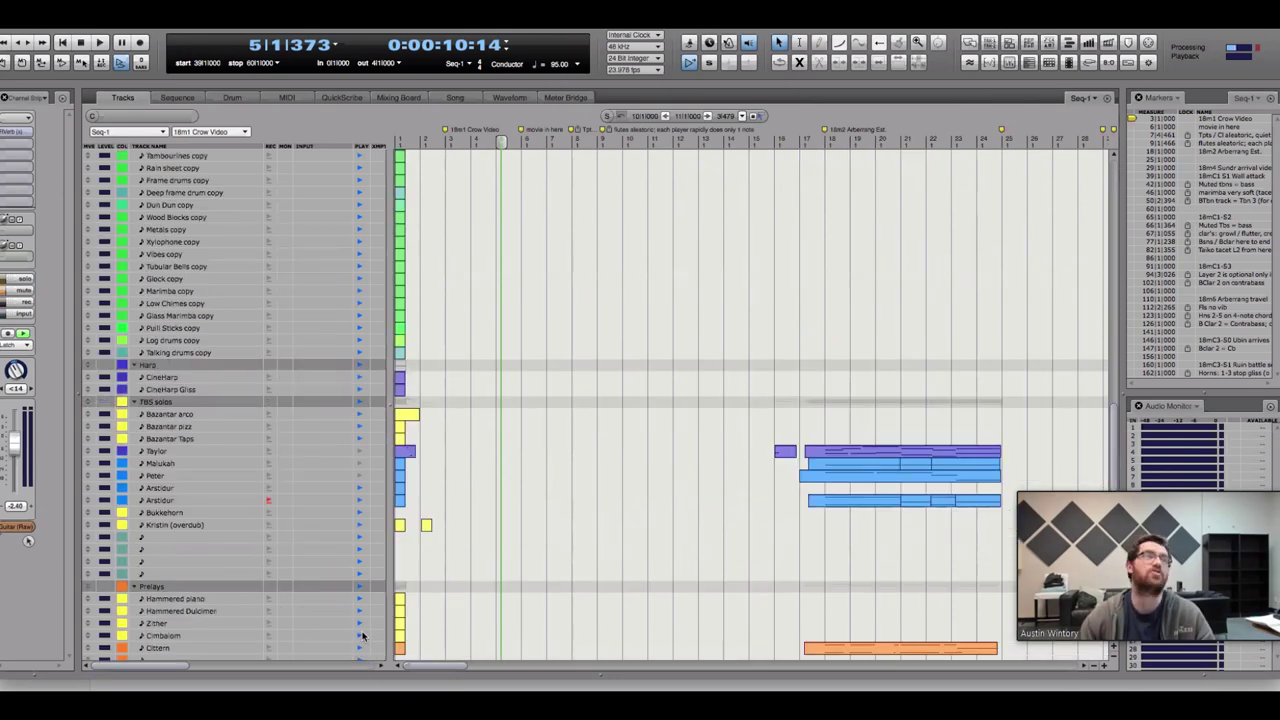
click(163, 453)
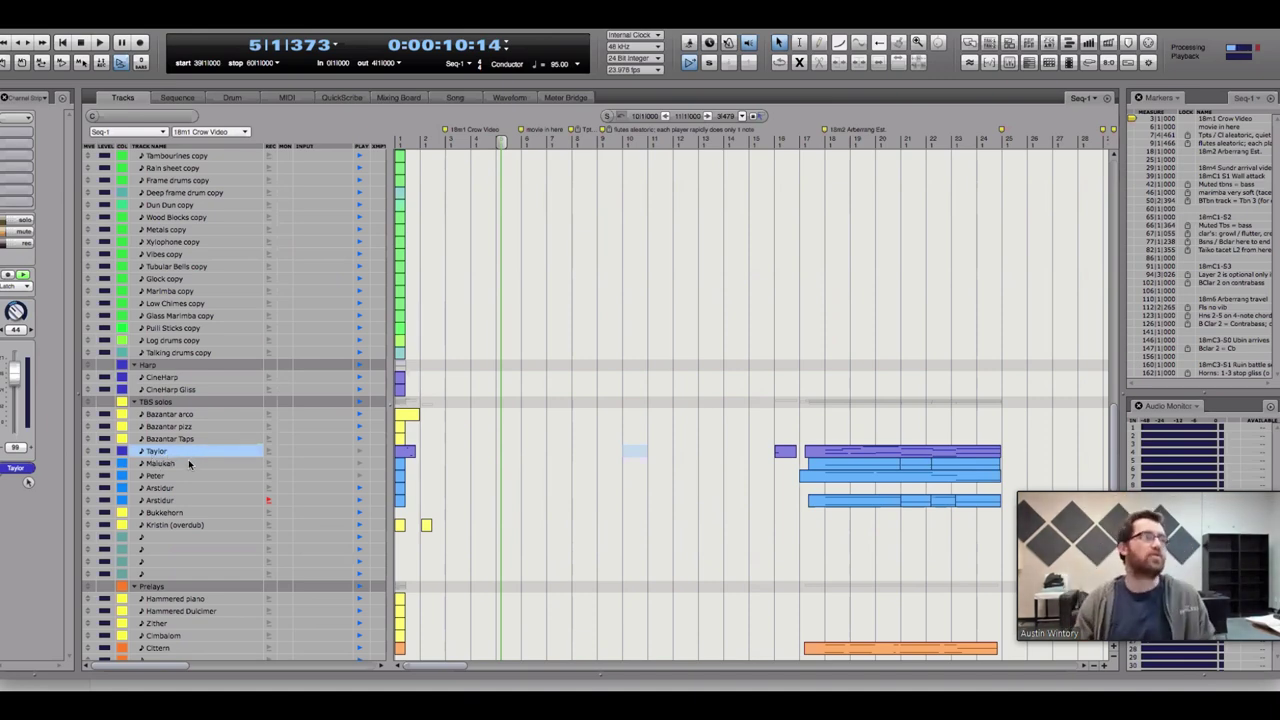
click(190, 476)
shift+click(190, 464)
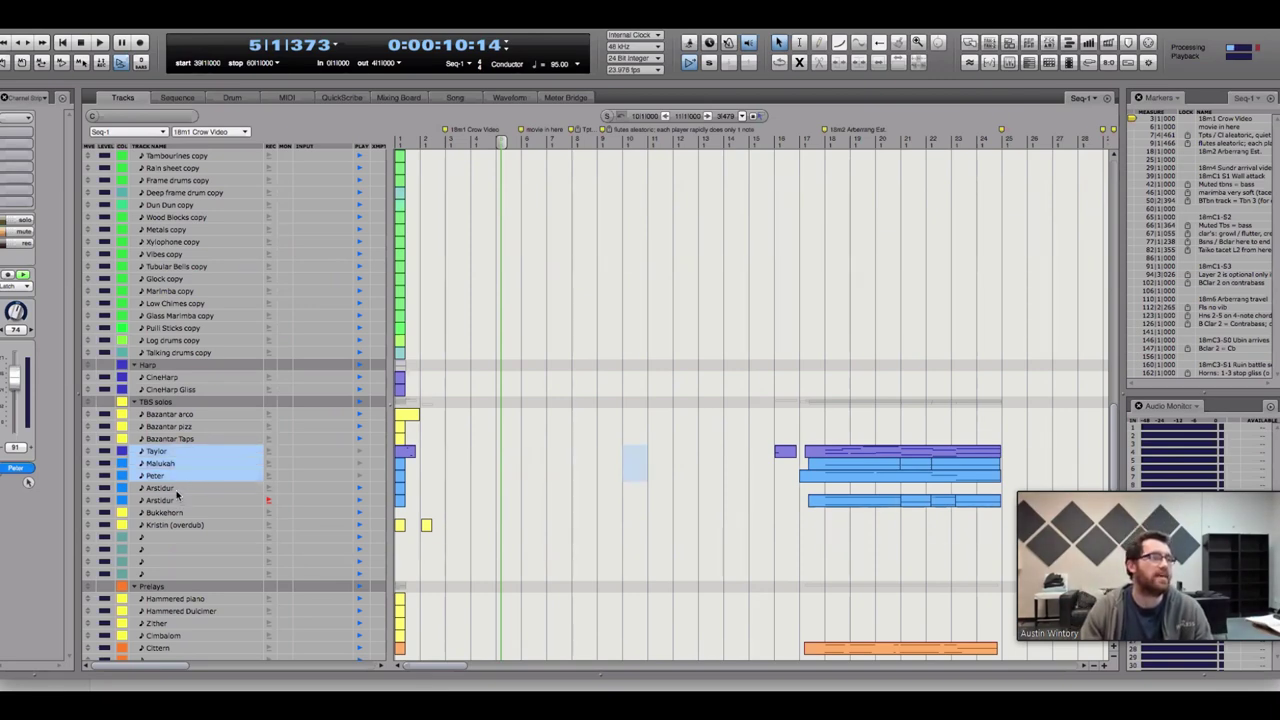
drag(177, 490, 177, 500)
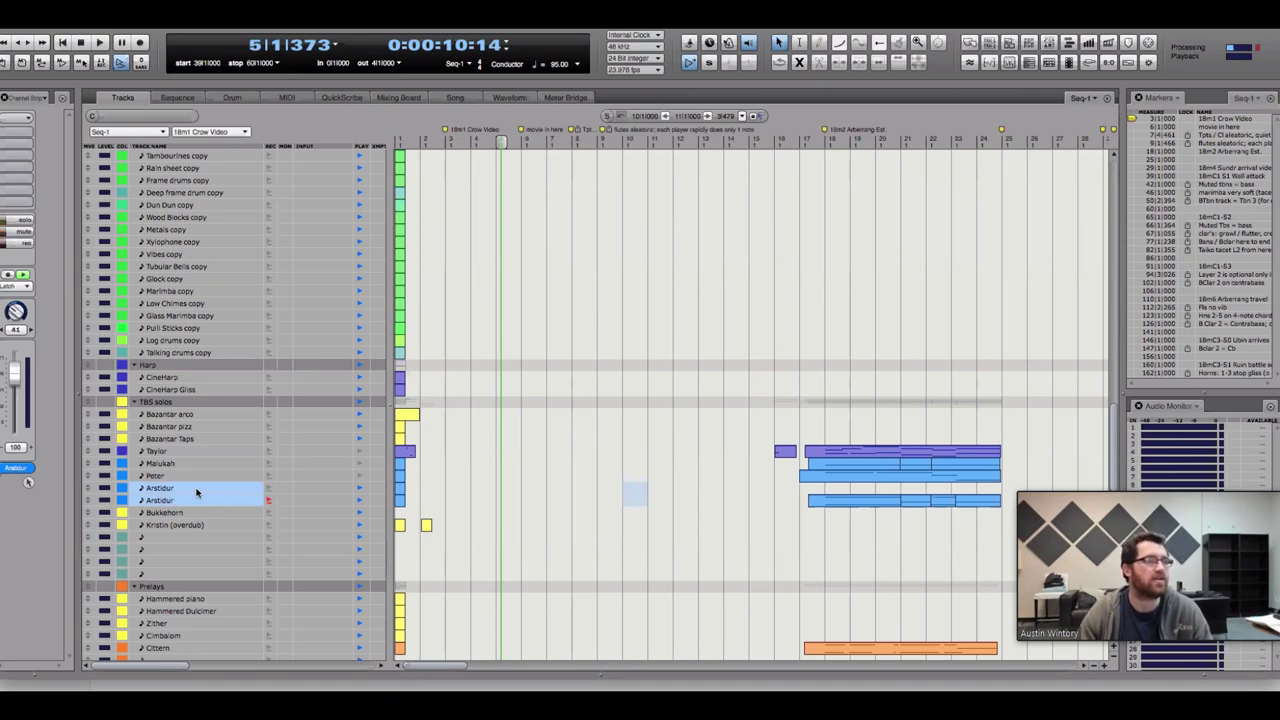
click(172, 525)
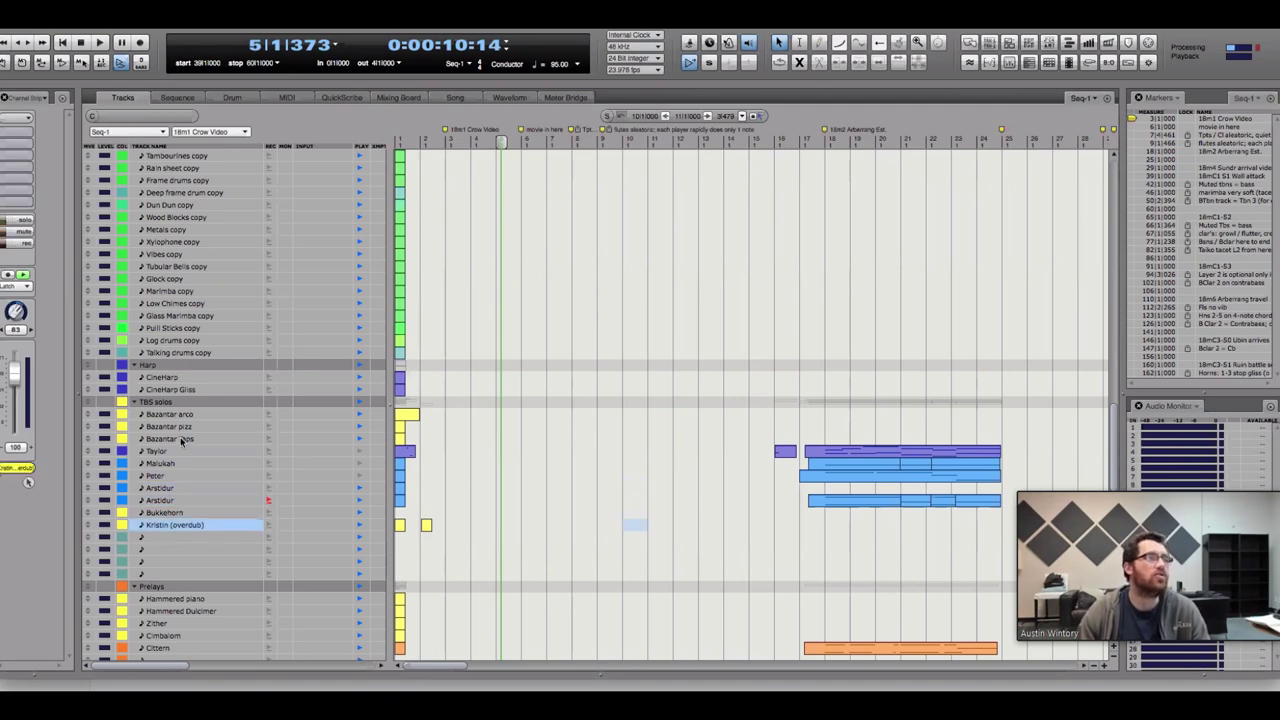
key(Escape)
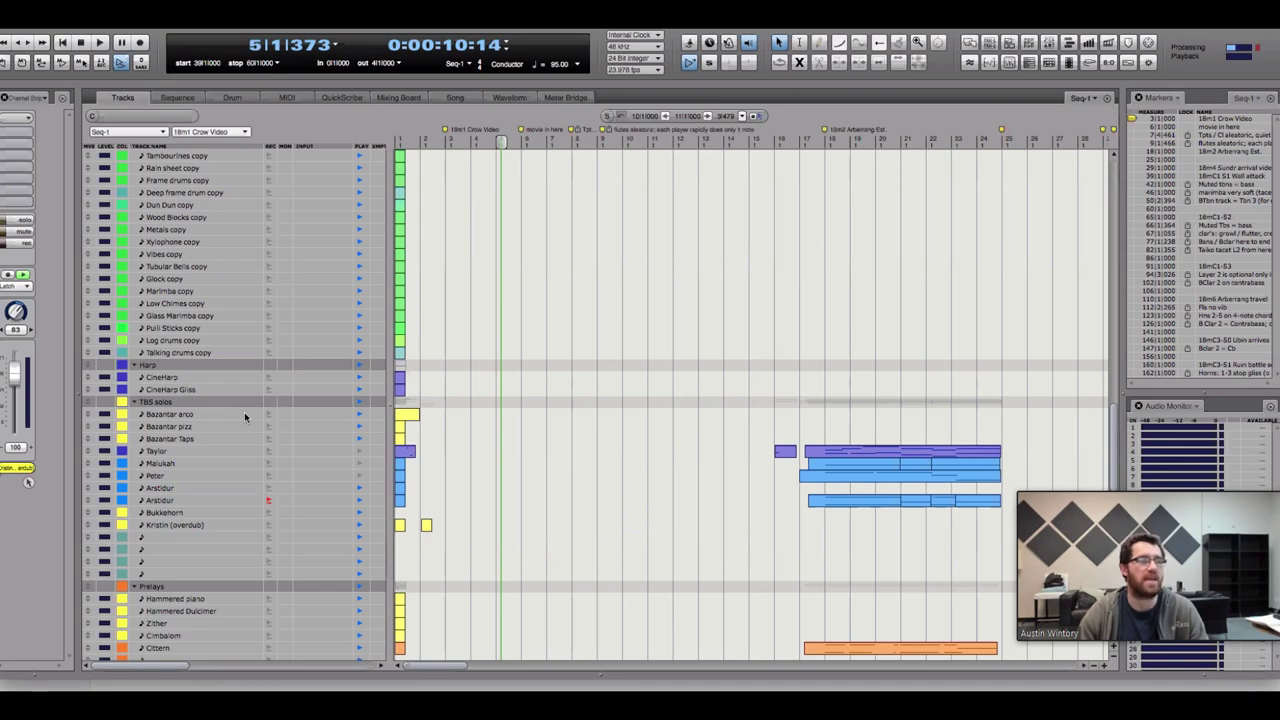
click(209, 513)
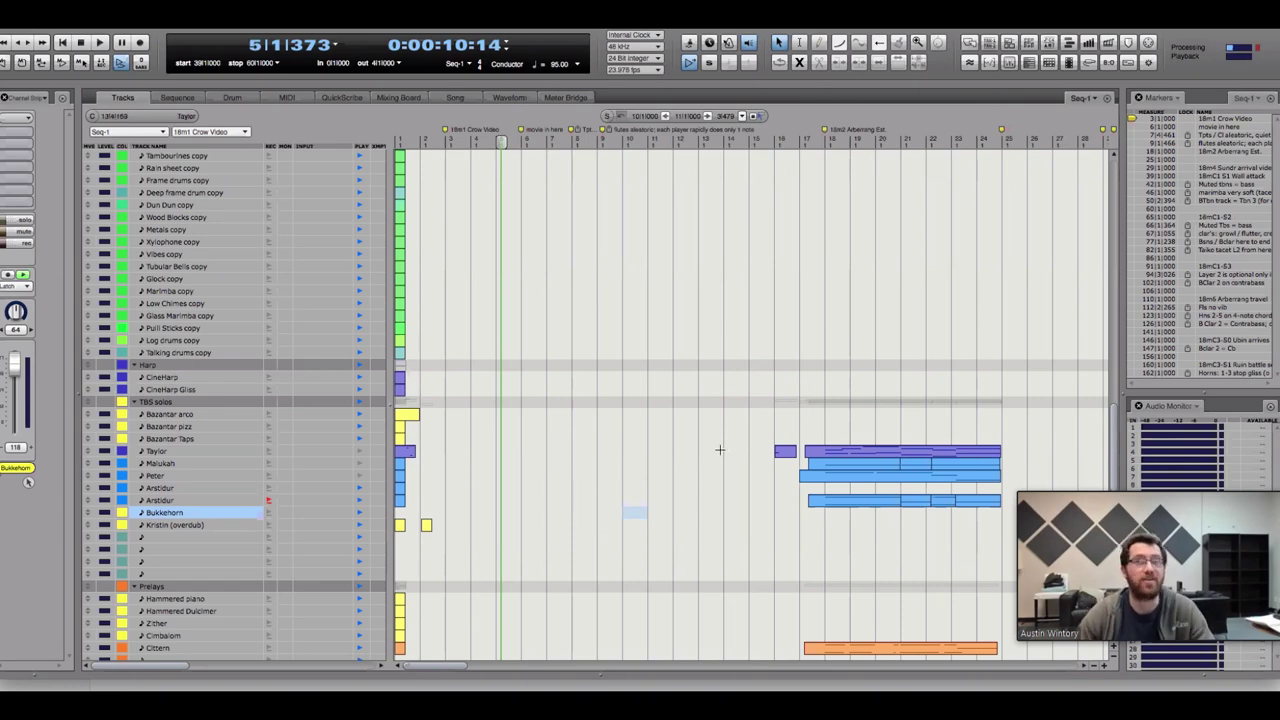
Point out the Brass and Brass Layer 2 track groups by highlighting them, and move the playback position to bar 2
scroll(718, 450, up, 10)
scroll(500, 385, up, 8)
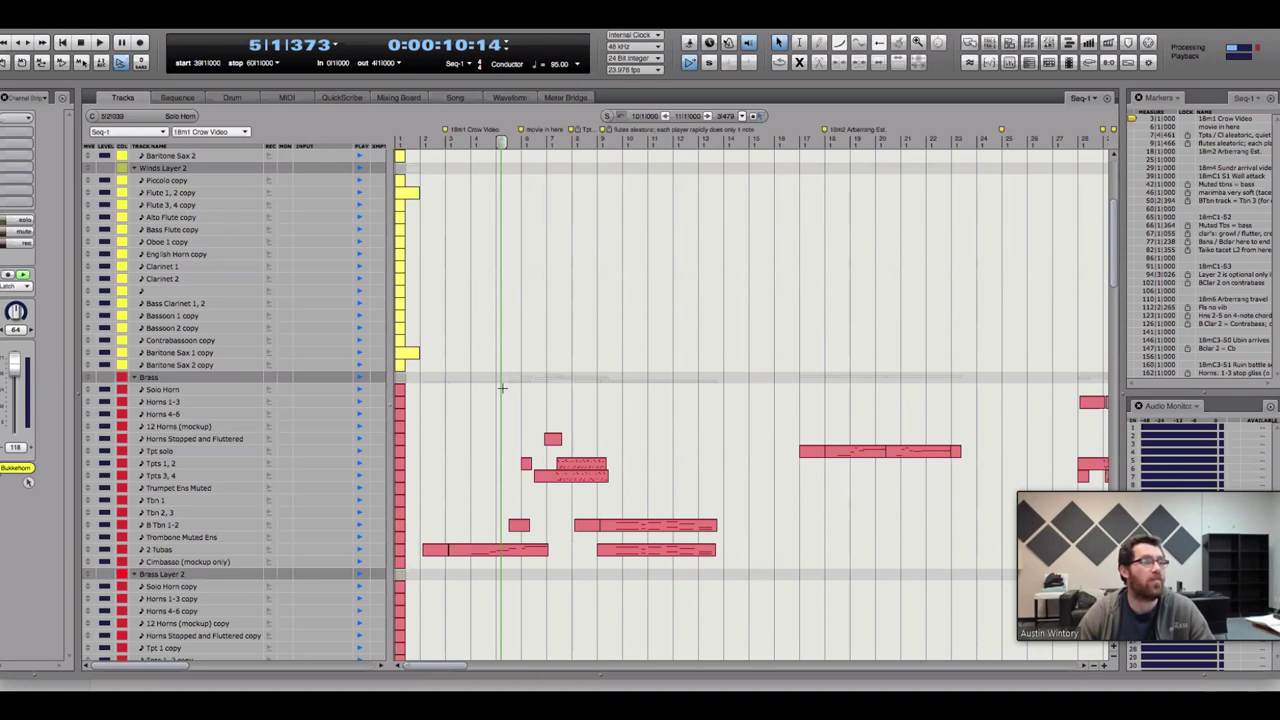
scroll(505, 388, down, 7)
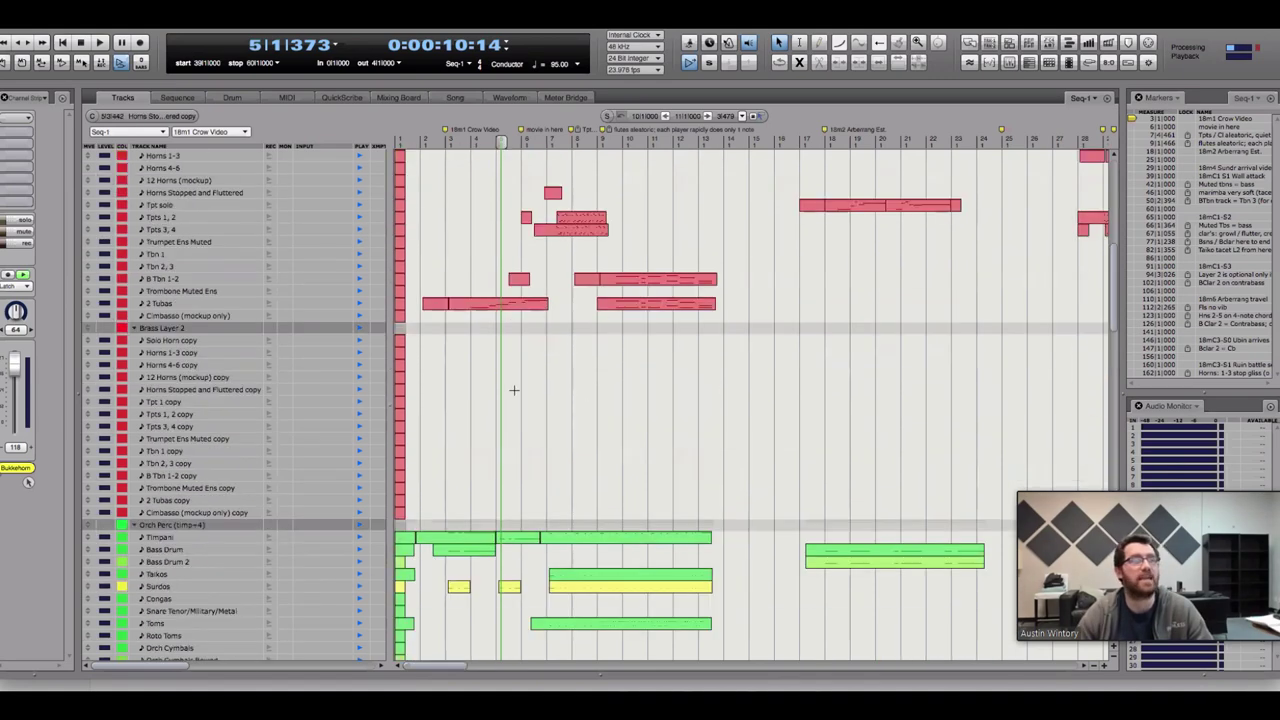
scroll(515, 385, up, 4)
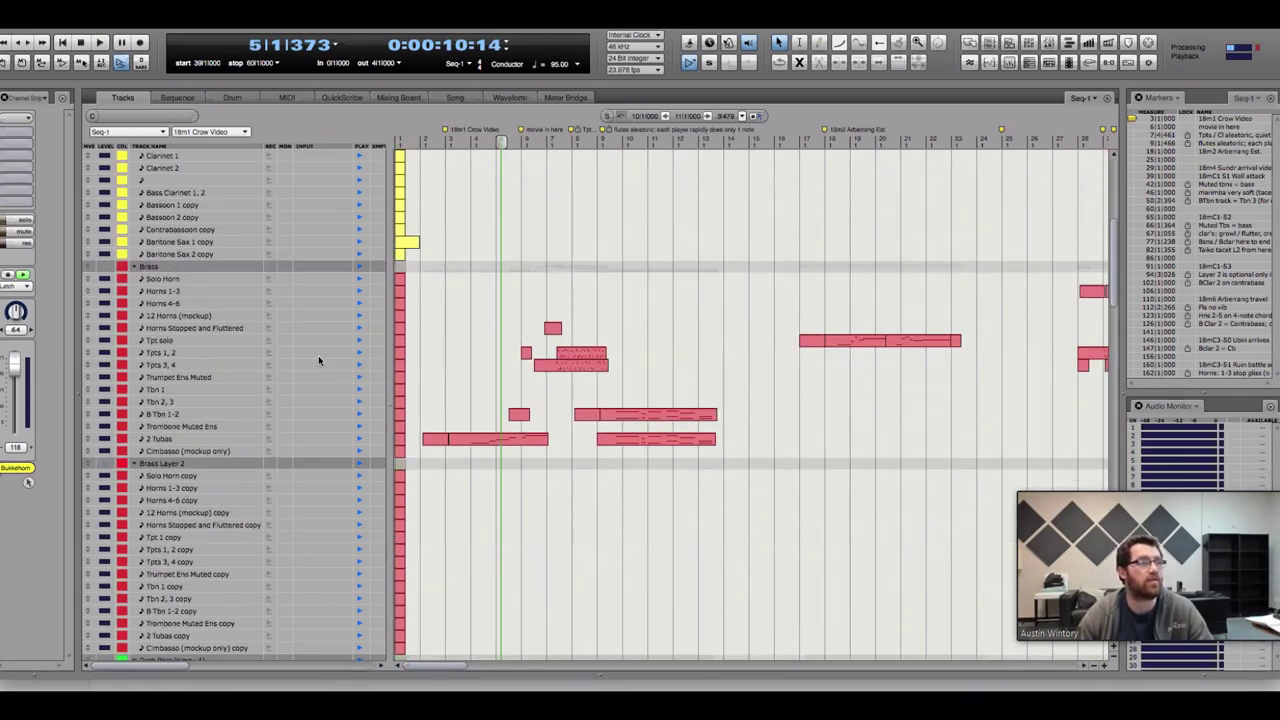
scroll(318, 360, down, 2)
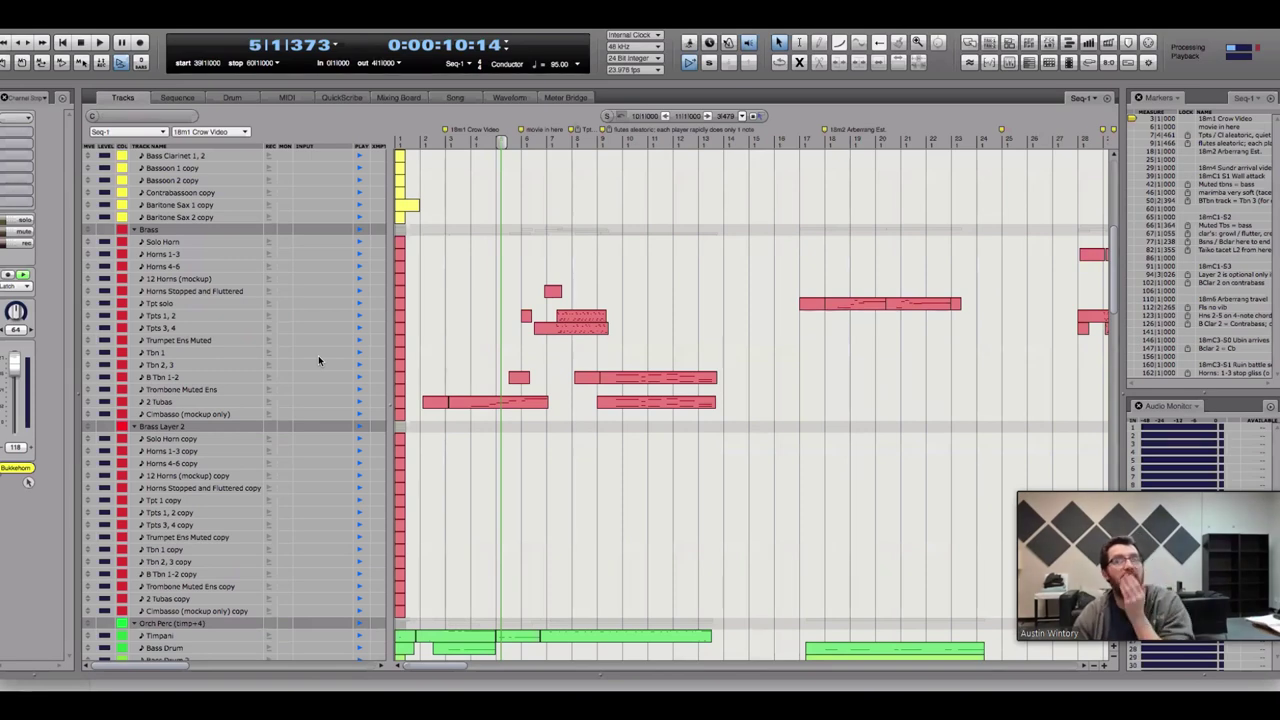
click(177, 430)
click(166, 231)
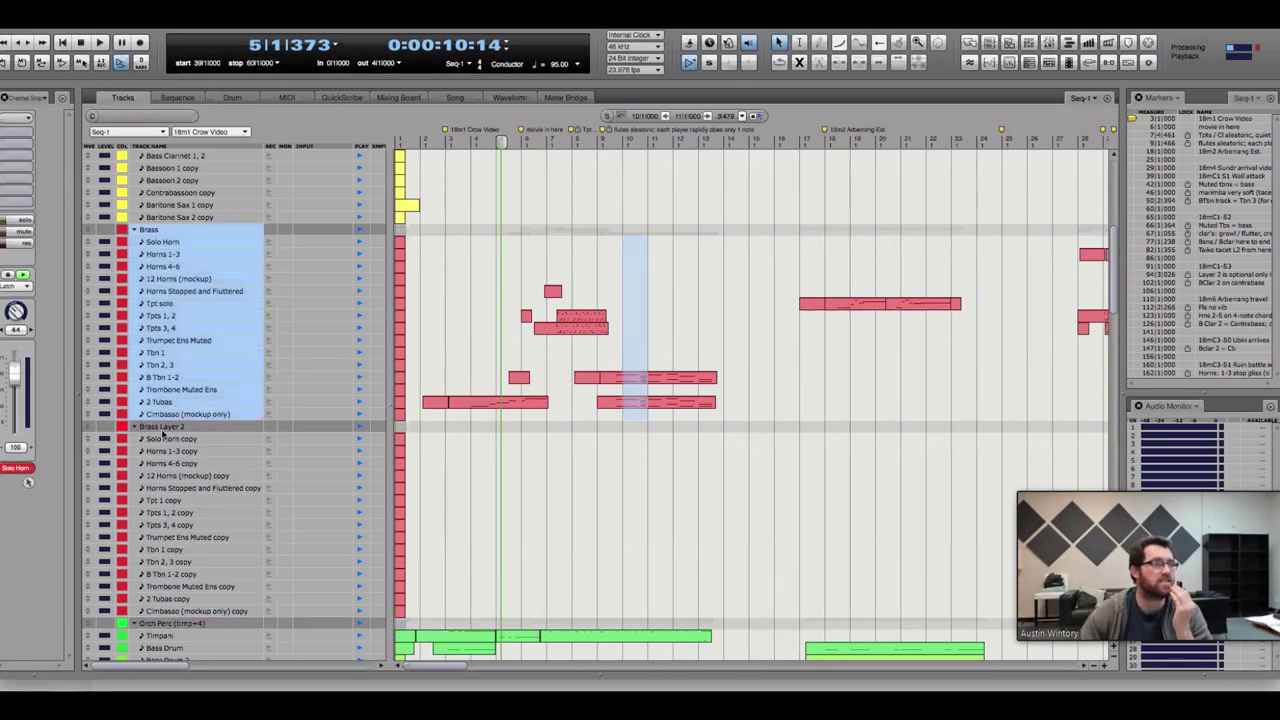
click(163, 428)
click(610, 475)
drag(170, 437, 170, 612)
click(531, 524)
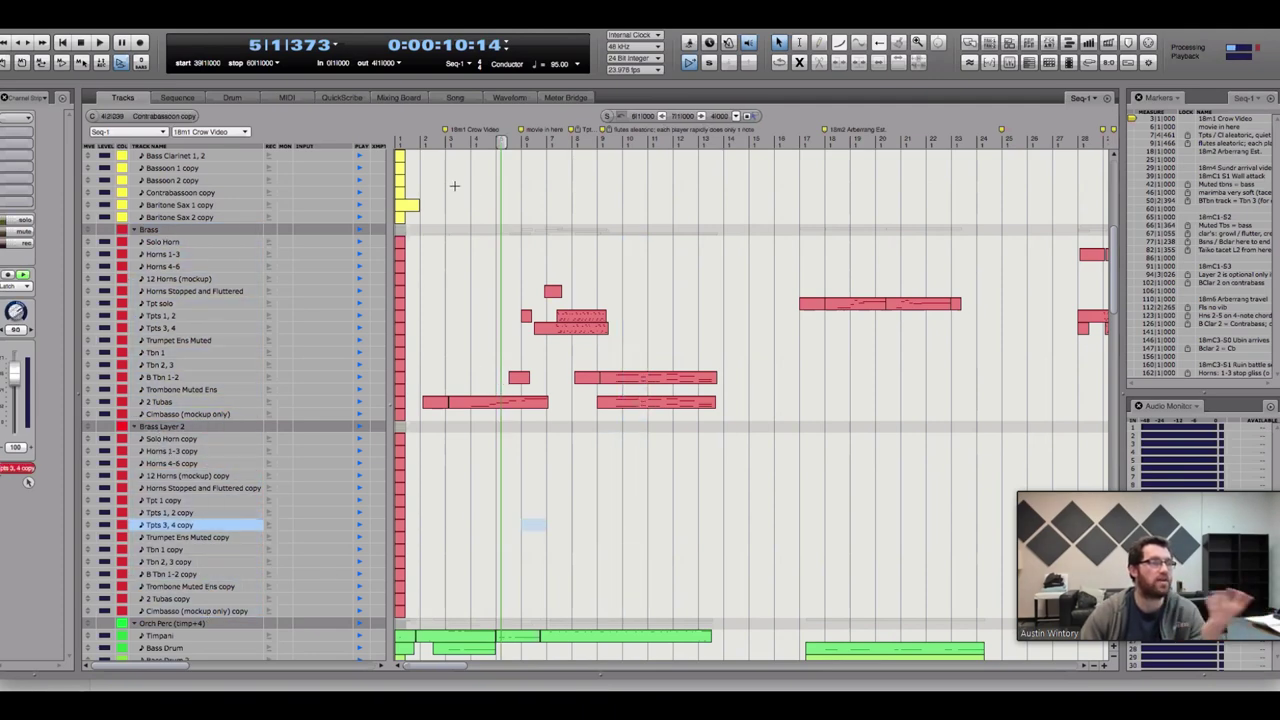
drag(422, 205, 443, 209)
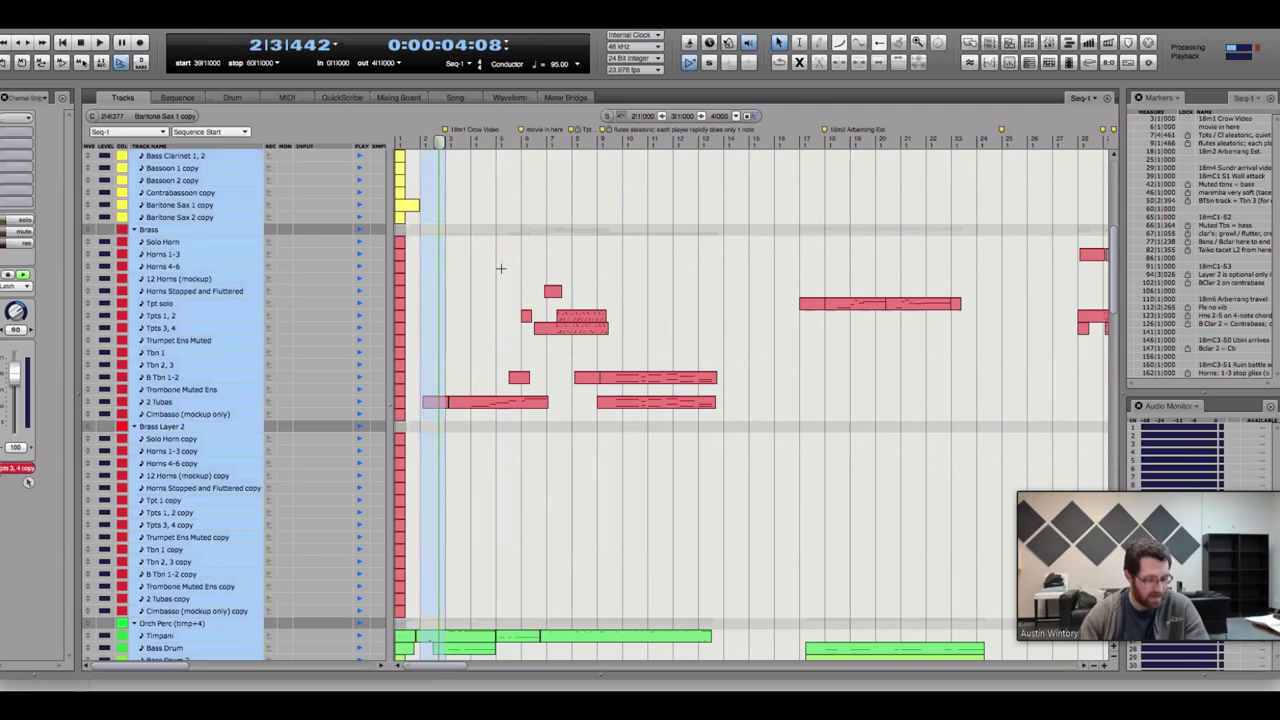
click(503, 269)
Point out the piccolo, flute, English Horn and clarinet tracks in the WoodWinds group by highlighting them
scroll(508, 271, up, 10)
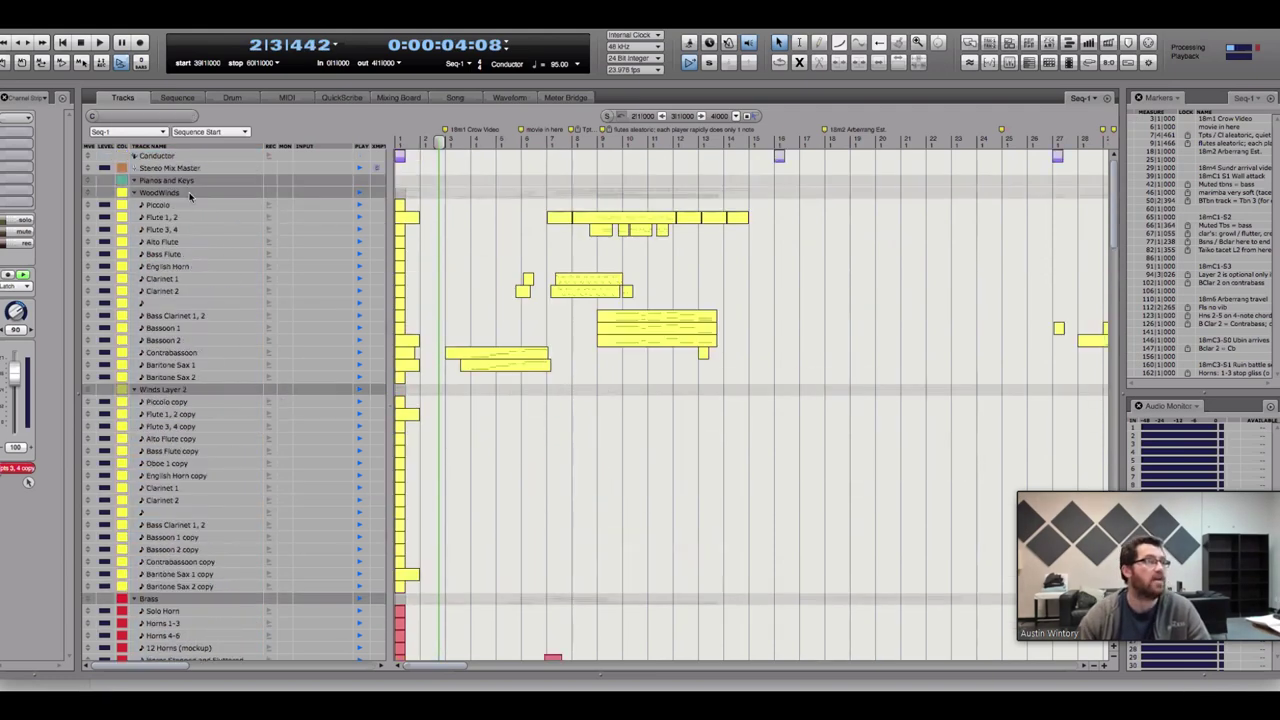
drag(188, 207, 185, 230)
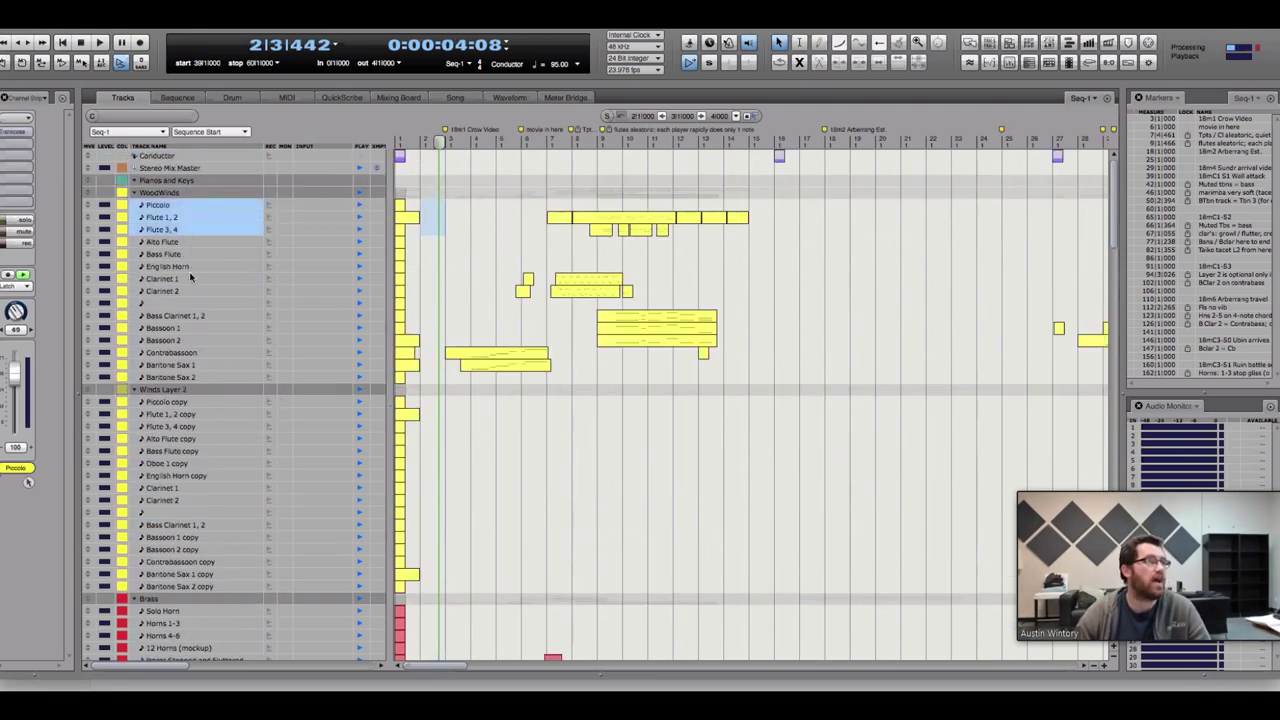
click(190, 276)
click(195, 288)
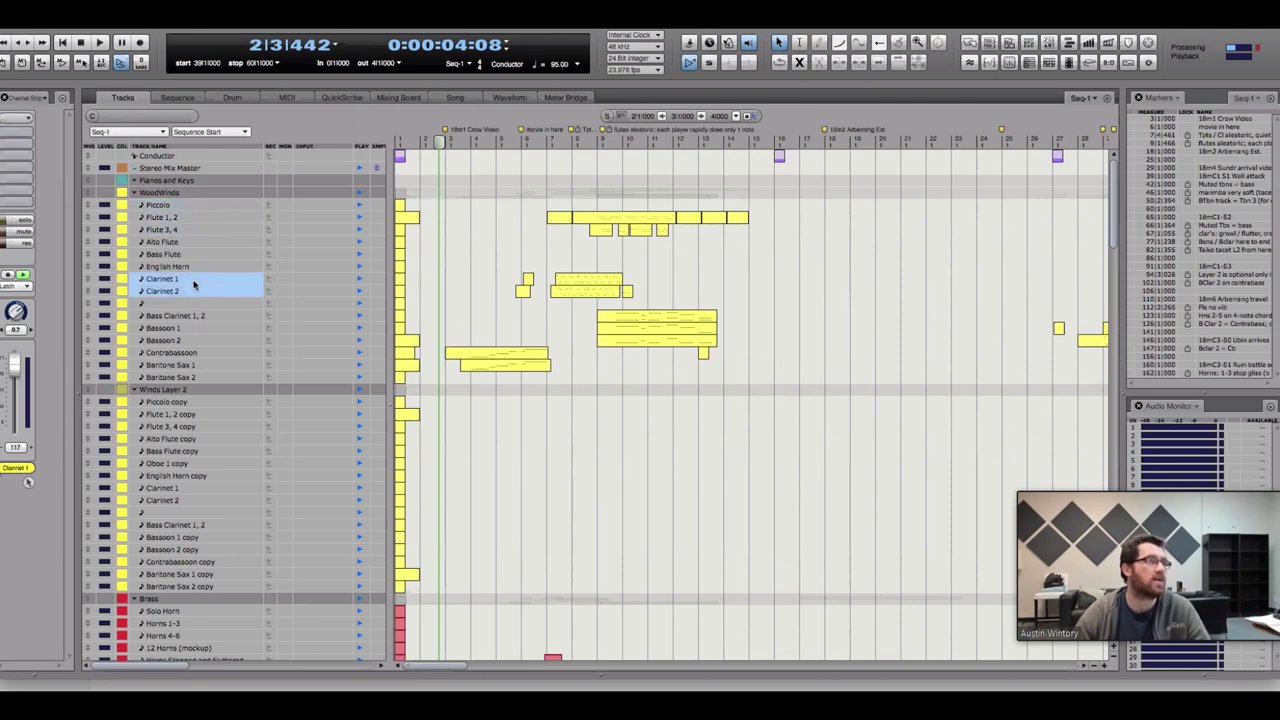
drag(194, 288, 195, 268)
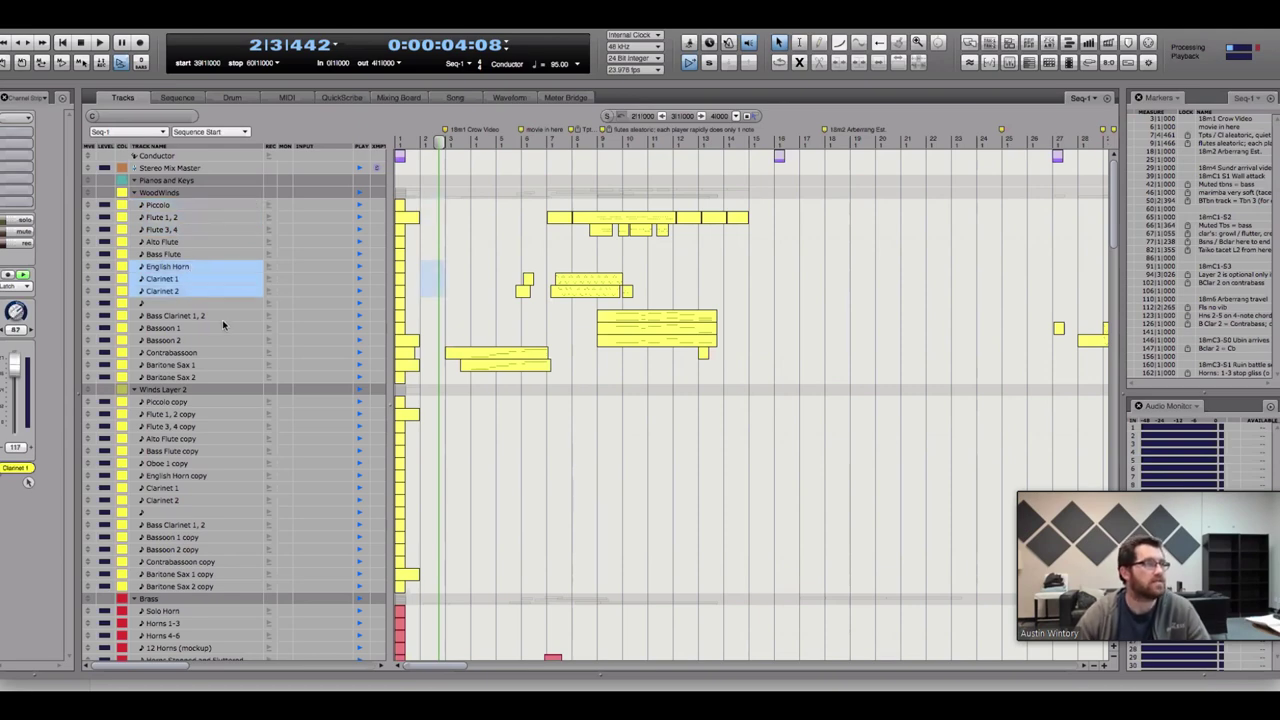
click(192, 289)
Highlight the bassoon, bass clarinet, contrabassoon and baritone sax tracks in the WoodWinds group, ending on English Horn copy in Winds Layer 2
click(203, 327)
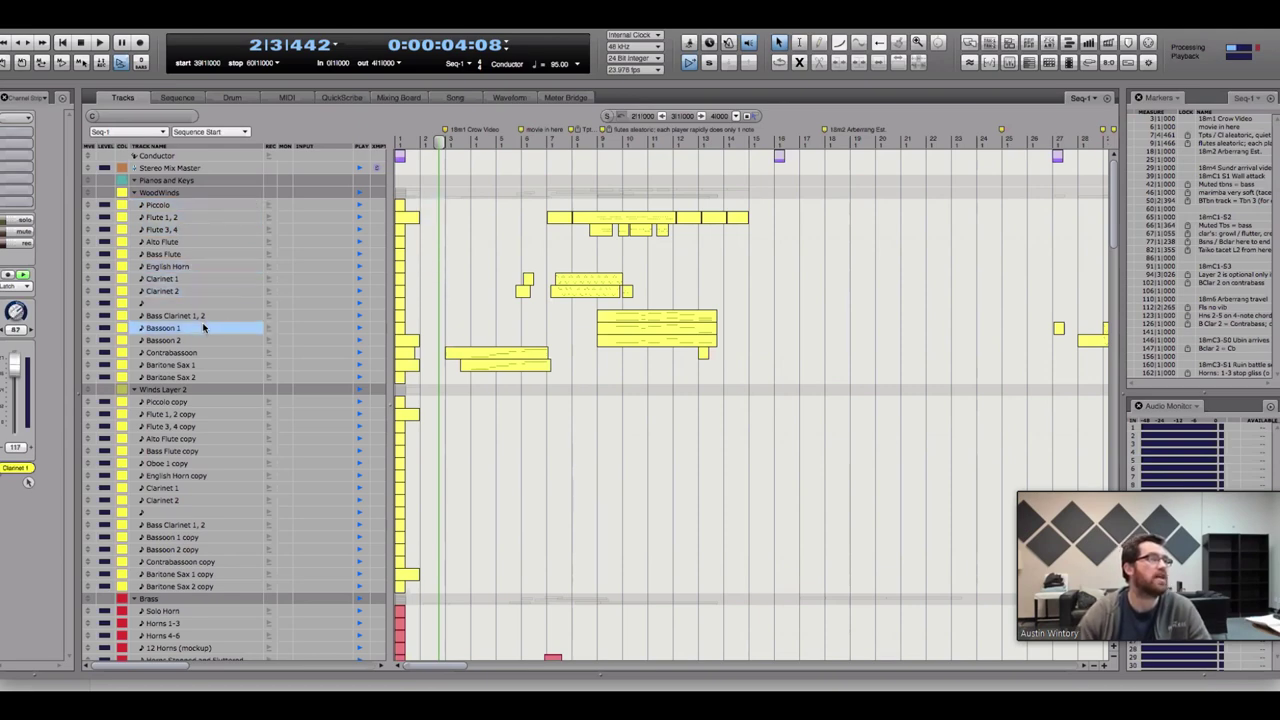
click(201, 317)
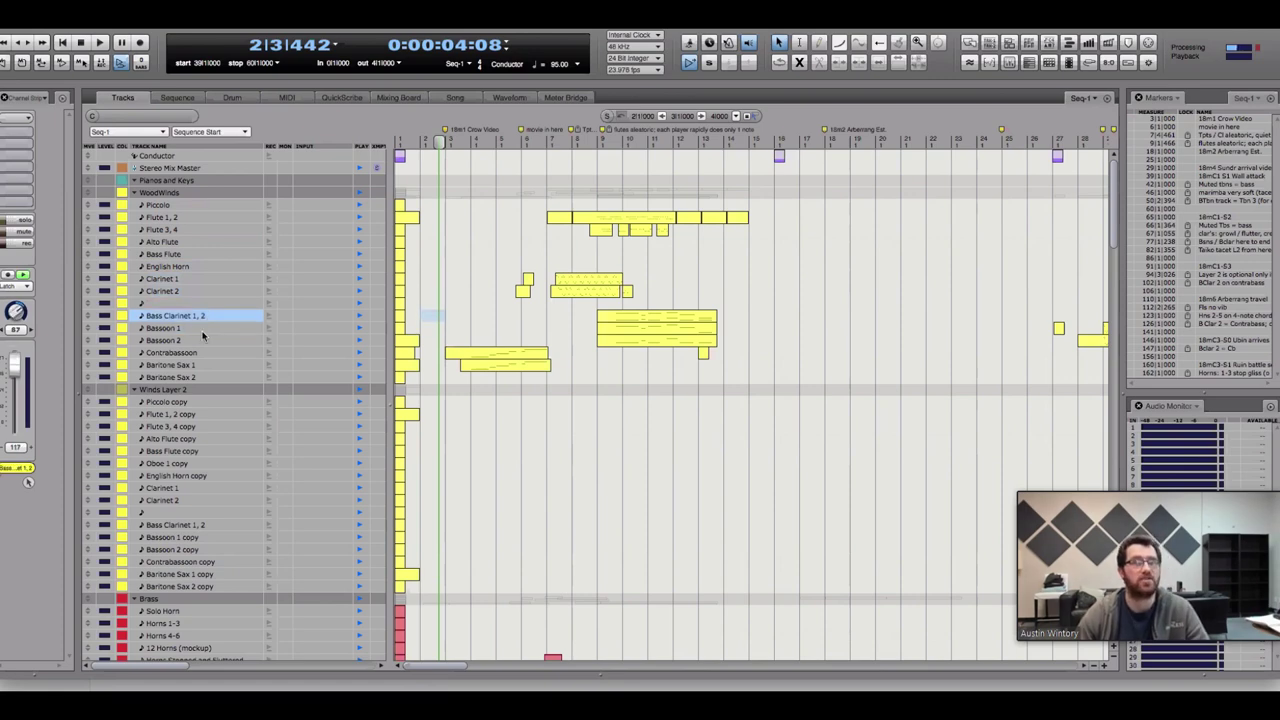
click(198, 331)
click(205, 365)
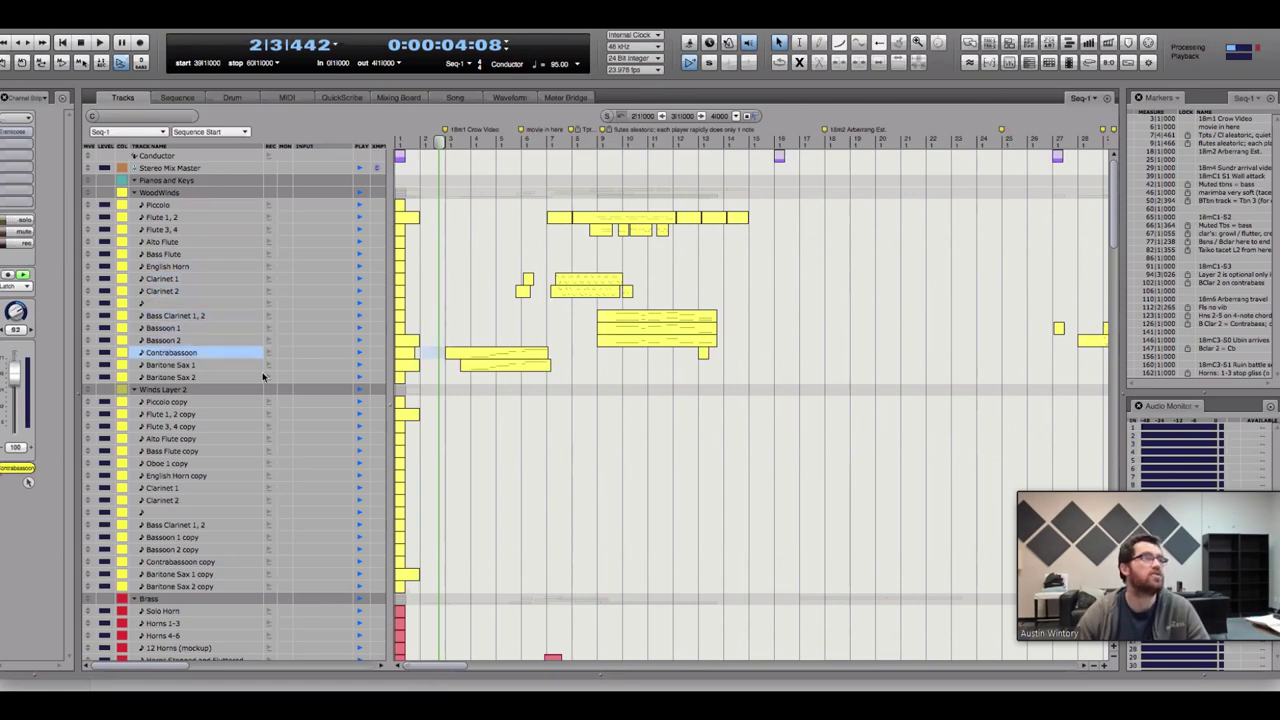
drag(211, 366, 240, 378)
click(600, 476)
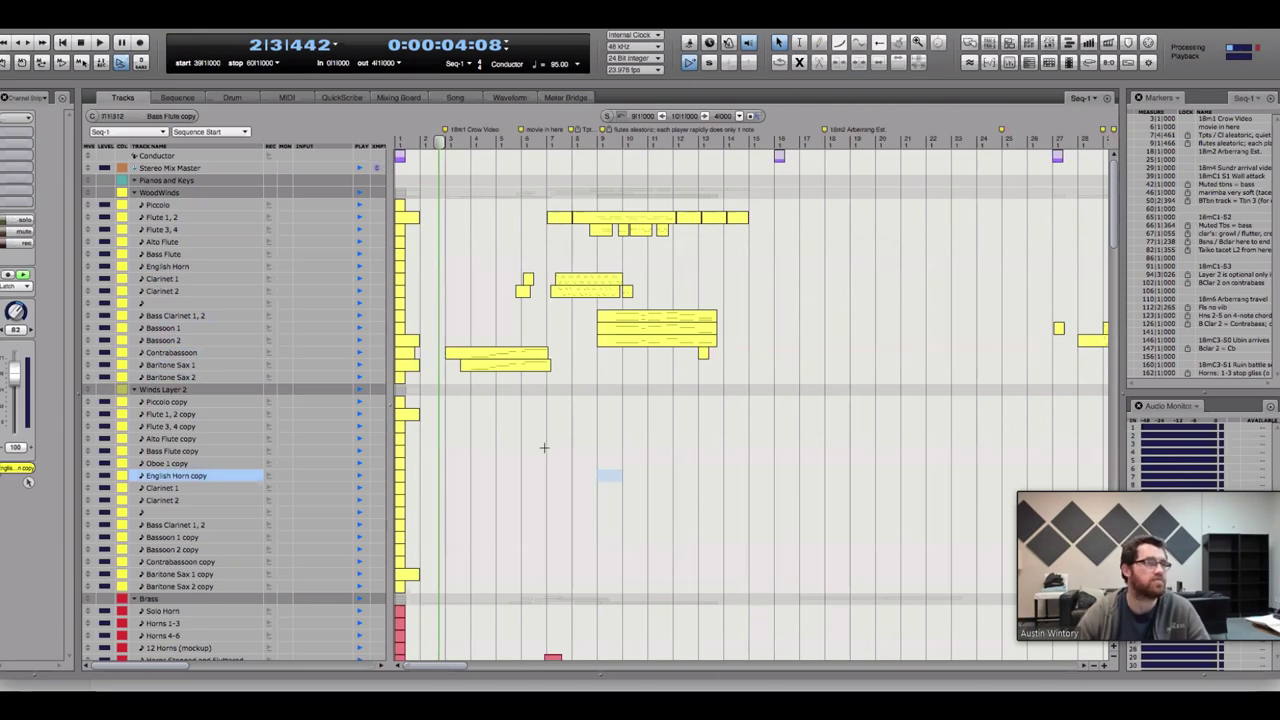
Walk through the Brass group by highlighting the horn, trumpet, trombone and tuba tracks, ending with Cimbasso (mockup only)
scroll(470, 465, down, 6)
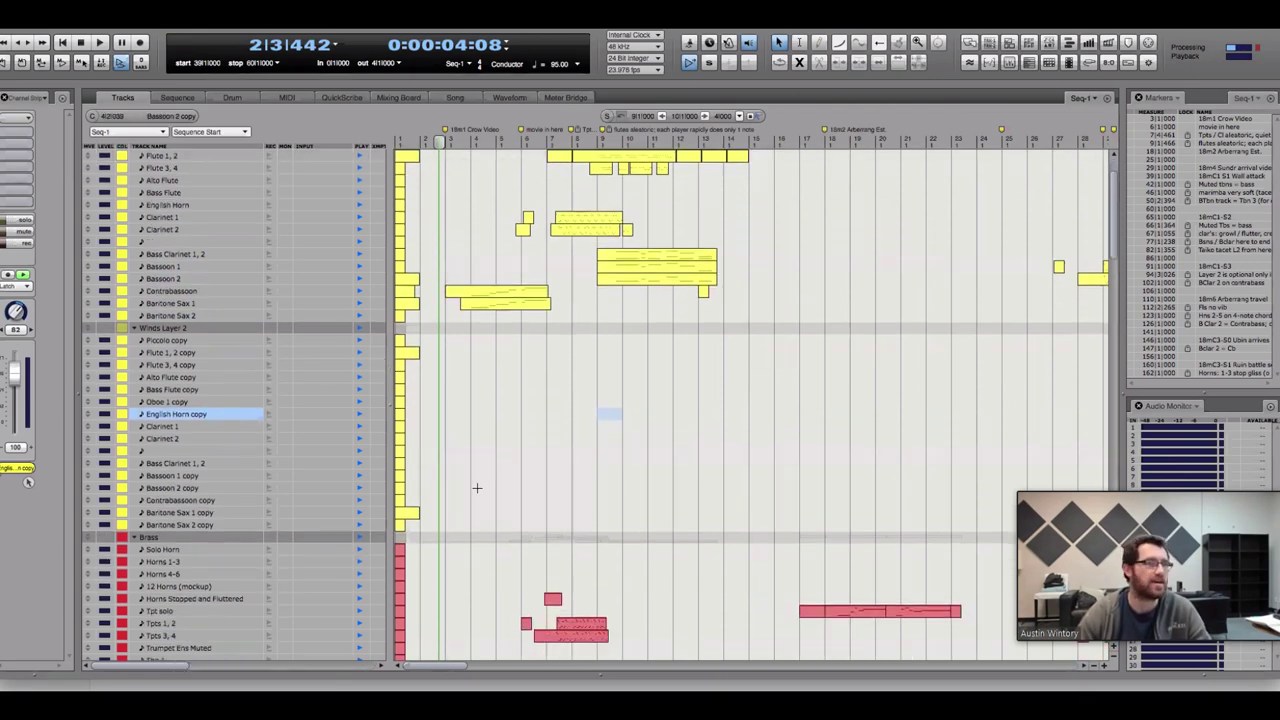
scroll(440, 488, down, 1)
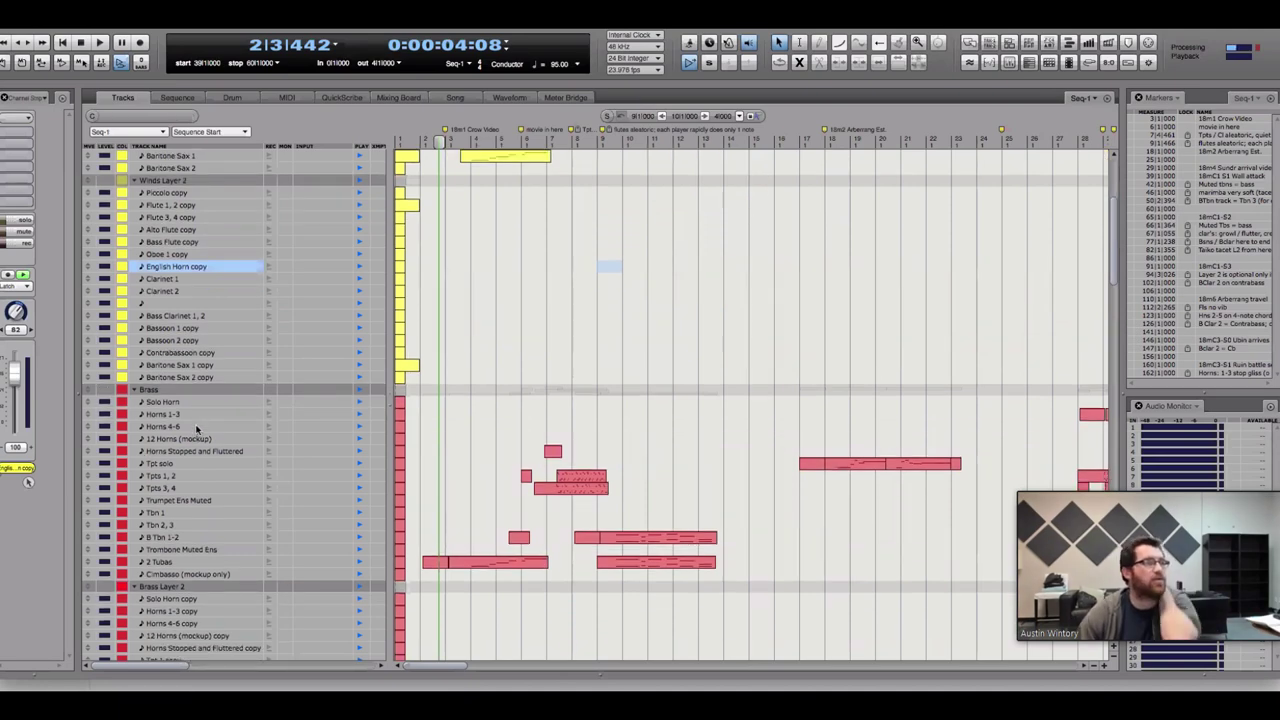
click(197, 428)
drag(175, 476, 200, 526)
click(243, 537)
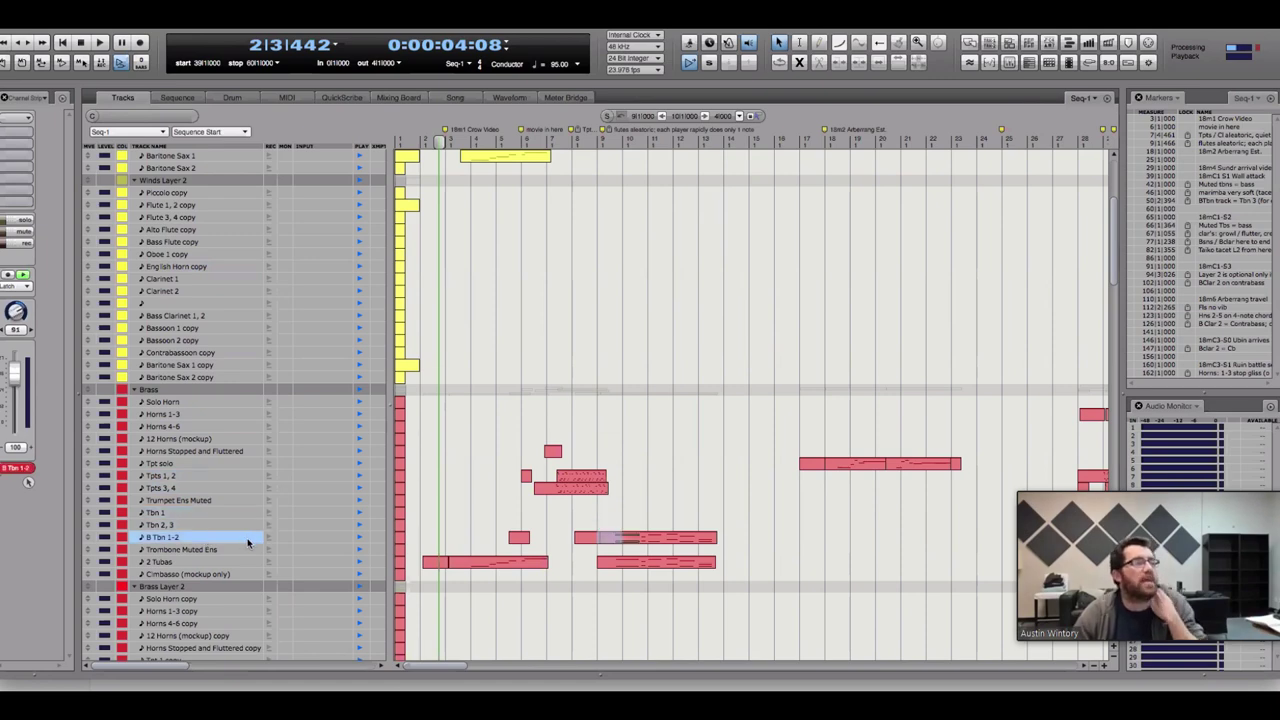
click(200, 562)
scroll(266, 540, down, 5)
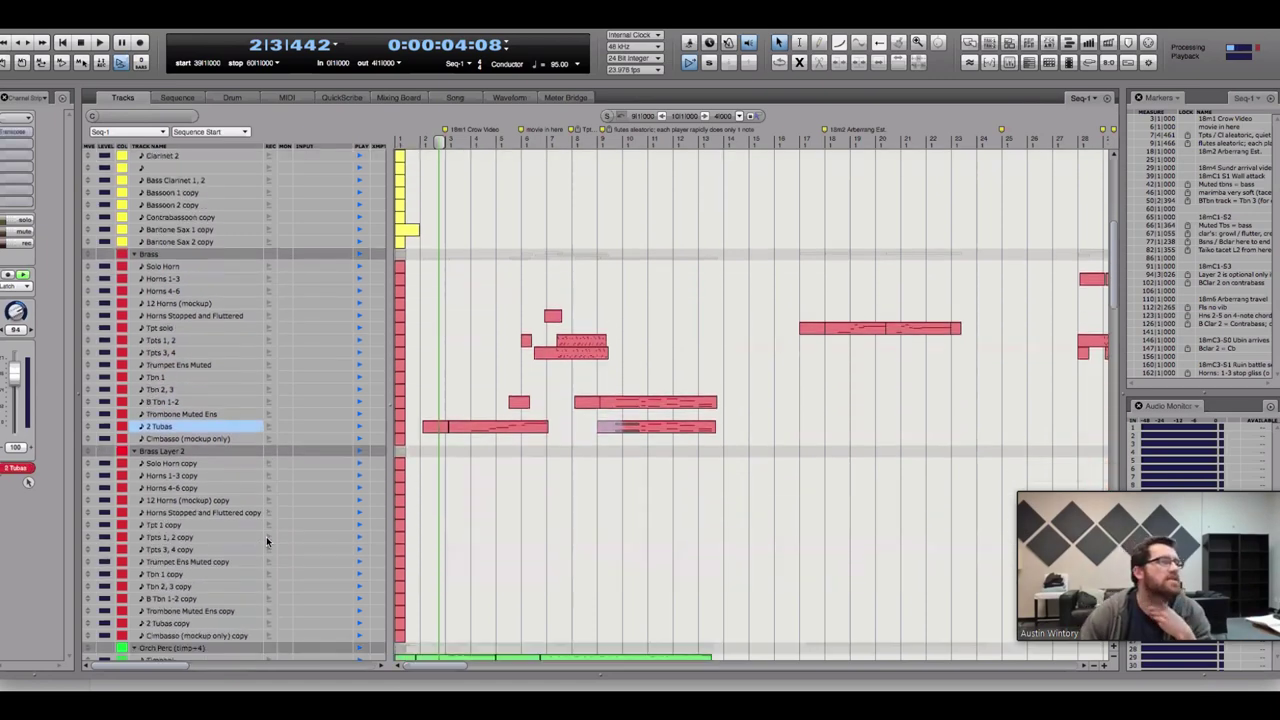
scroll(266, 536, down, 1)
click(188, 414)
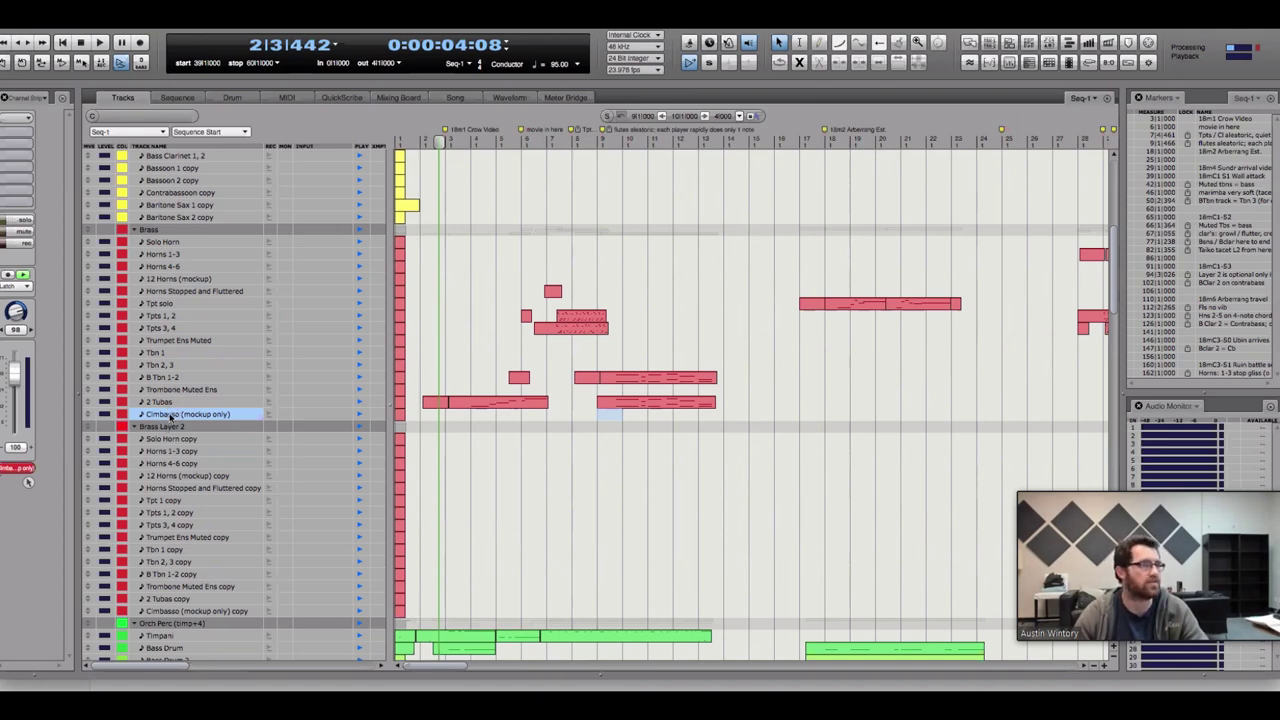
Show the Orch Perc group by highlighting areas of its tracks between about bars 3 and 14, ending on Metals
scroll(170, 418, down, 10)
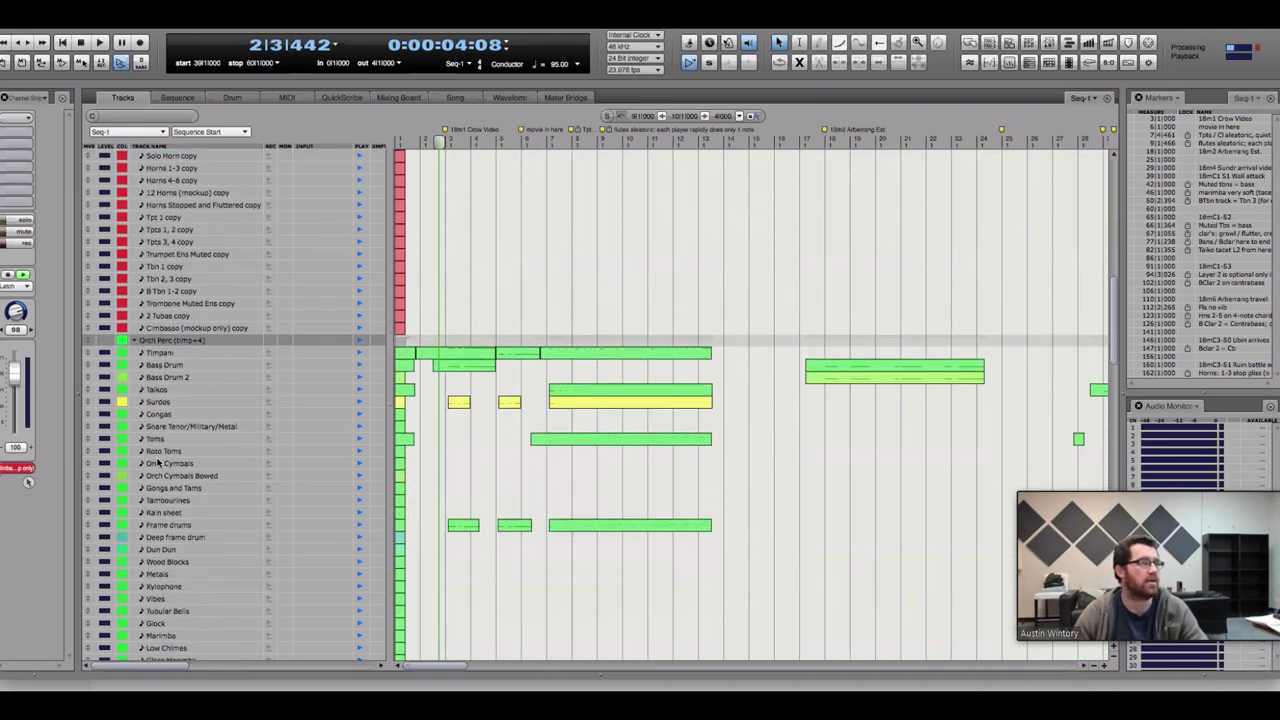
scroll(157, 462, down, 3)
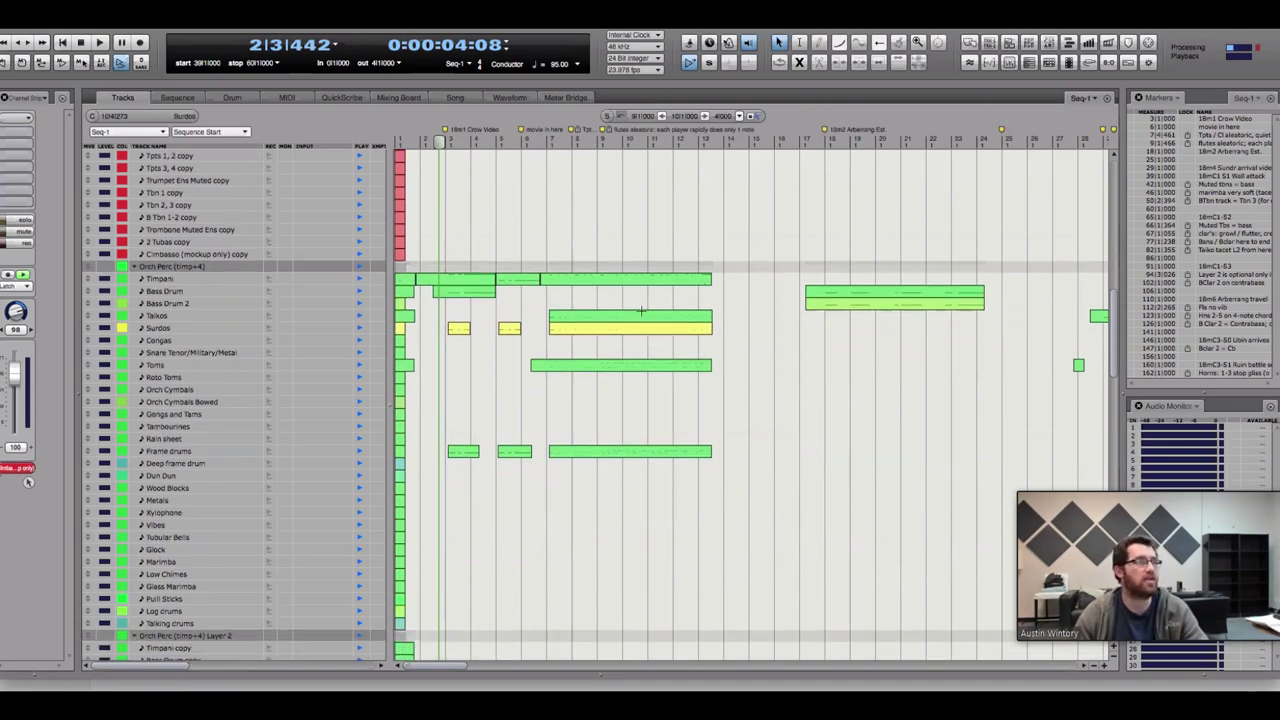
drag(571, 486, 597, 505)
drag(730, 280, 443, 500)
click(555, 500)
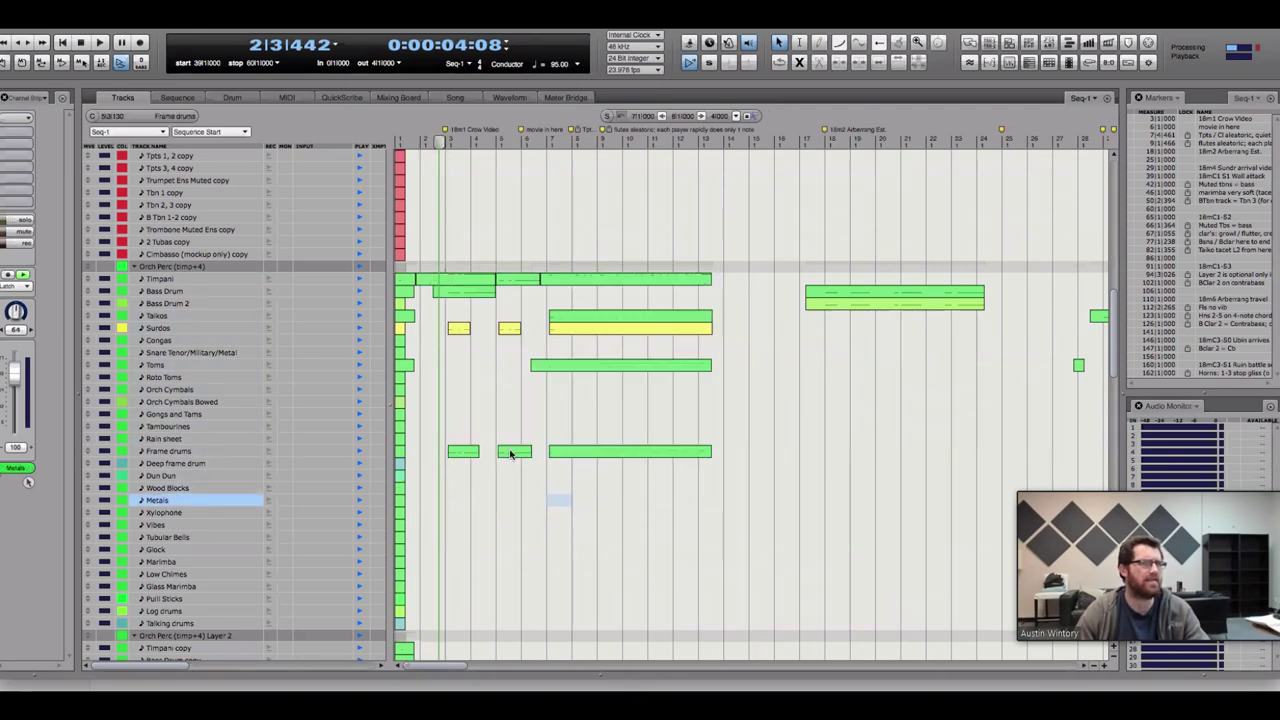
Point out the folk instrument and drum tracks in the Prelays group by highlighting them, ending with Cheesebox drums
scroll(484, 505, down, 3)
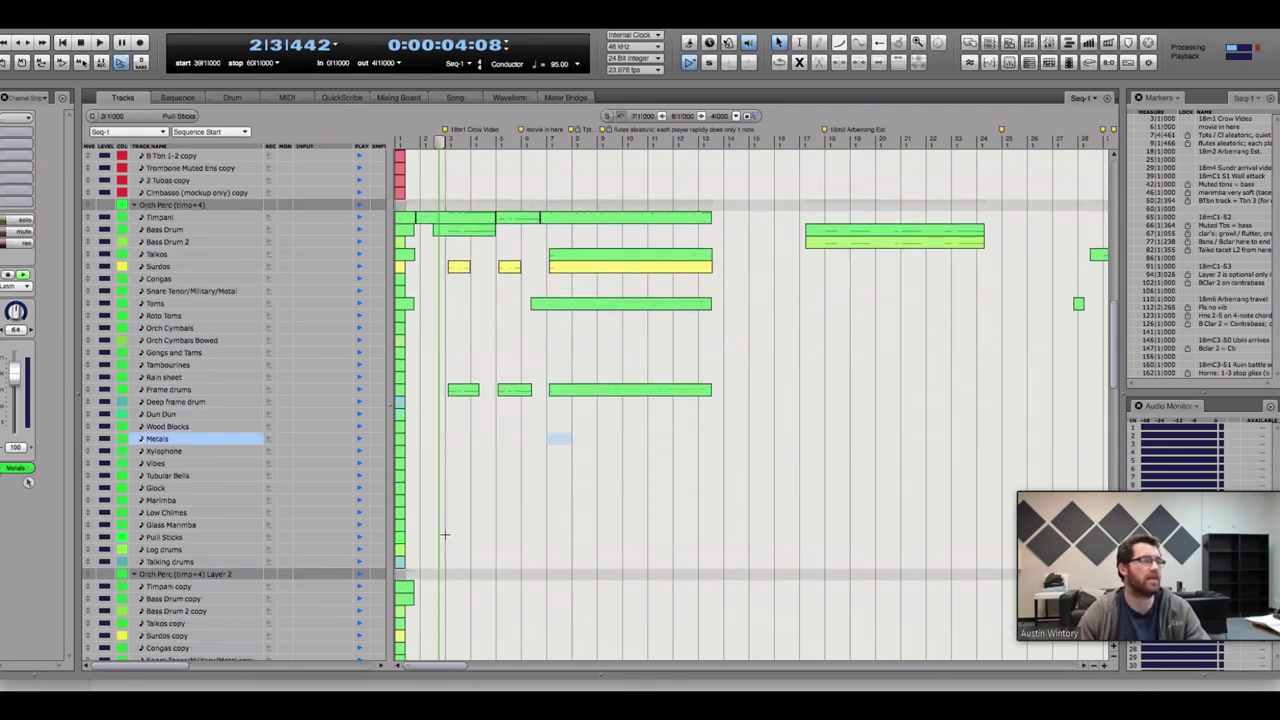
scroll(449, 537, down, 20)
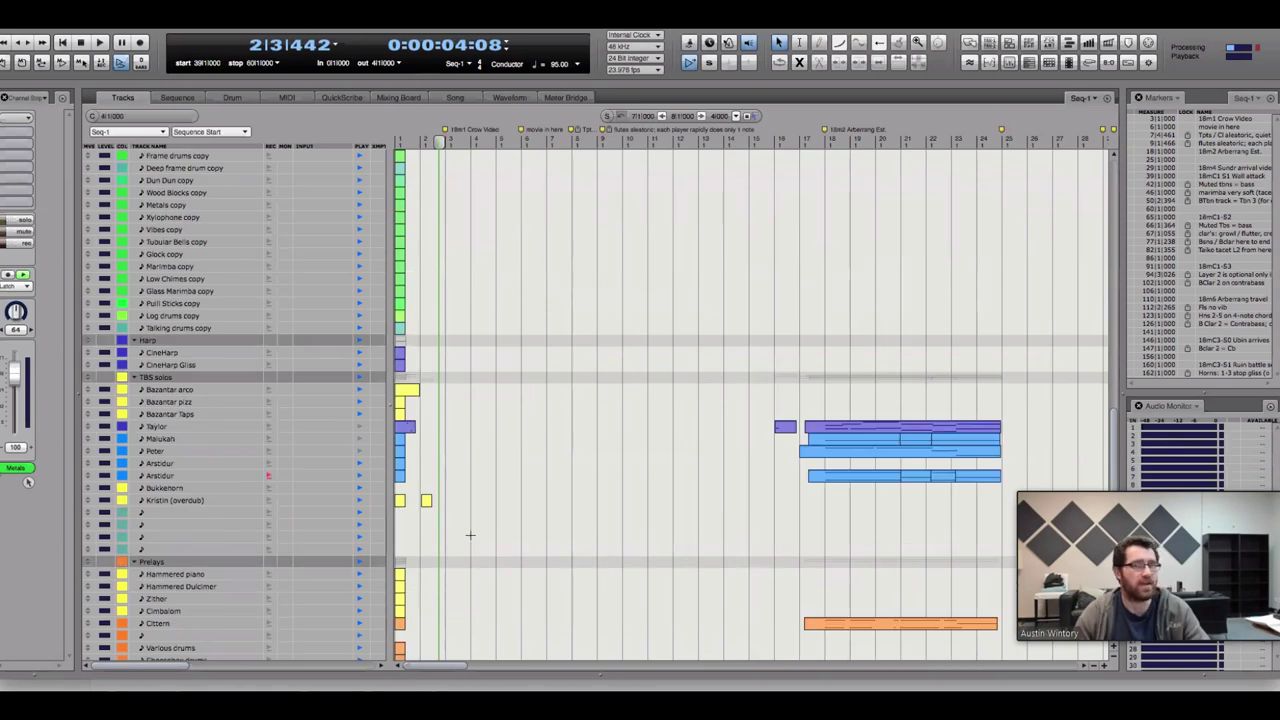
scroll(468, 528, down, 1)
scroll(460, 525, down, 7)
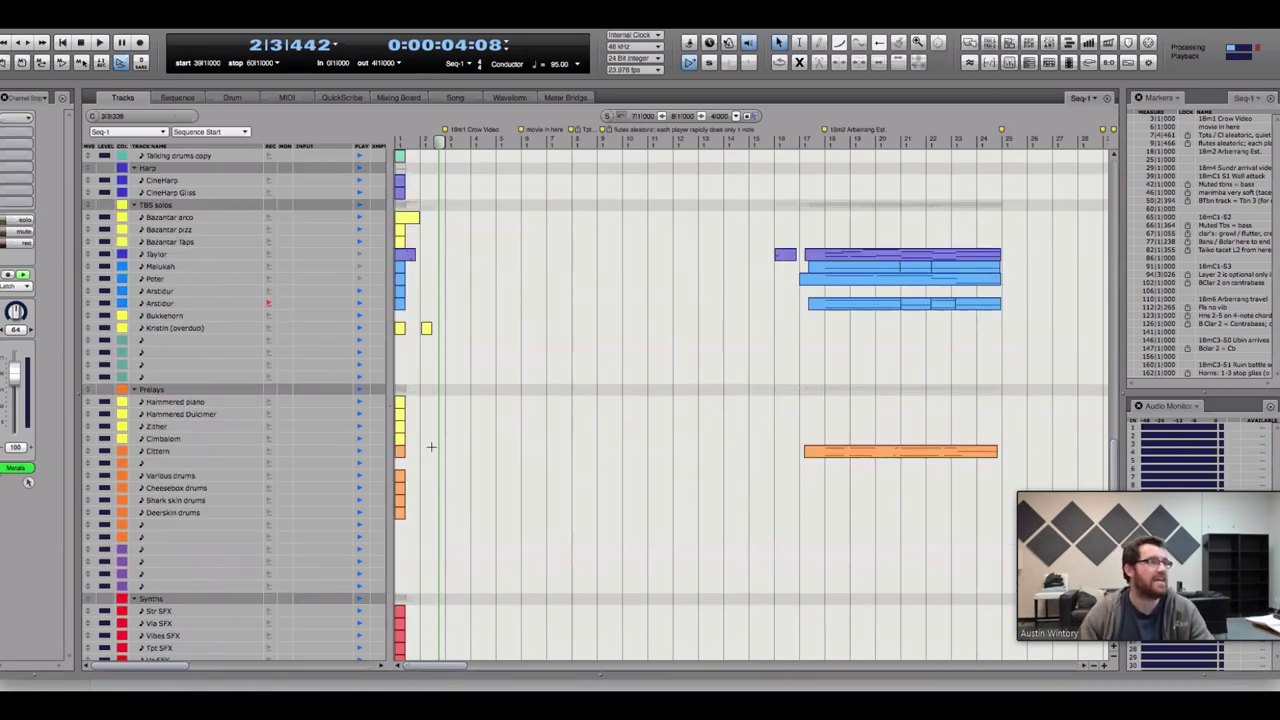
drag(230, 377, 220, 463)
drag(515, 501, 490, 503)
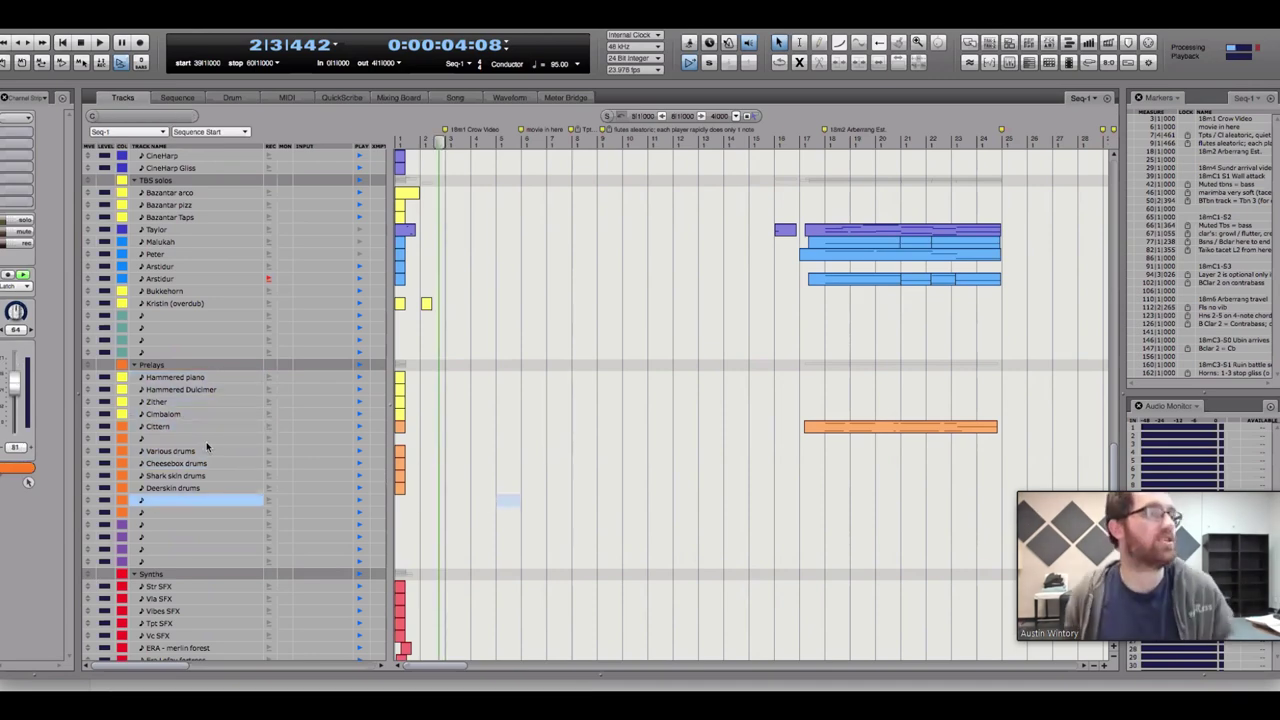
drag(220, 463, 220, 488)
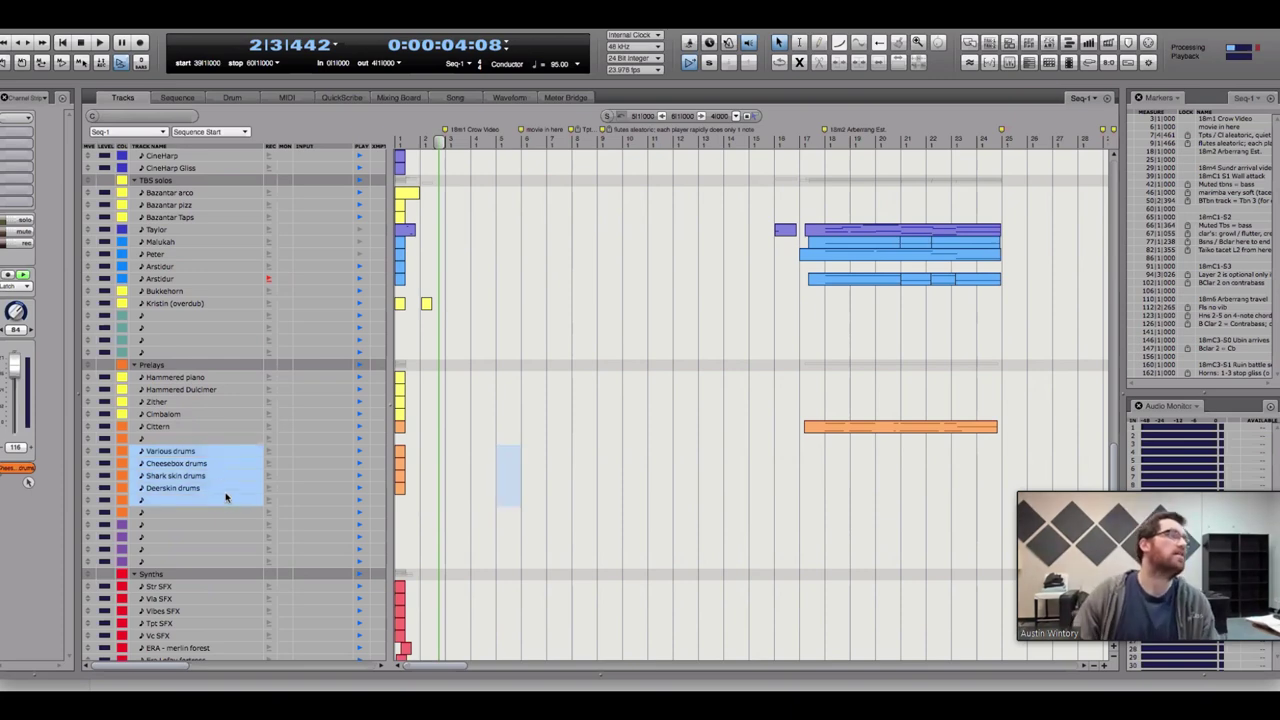
click(458, 464)
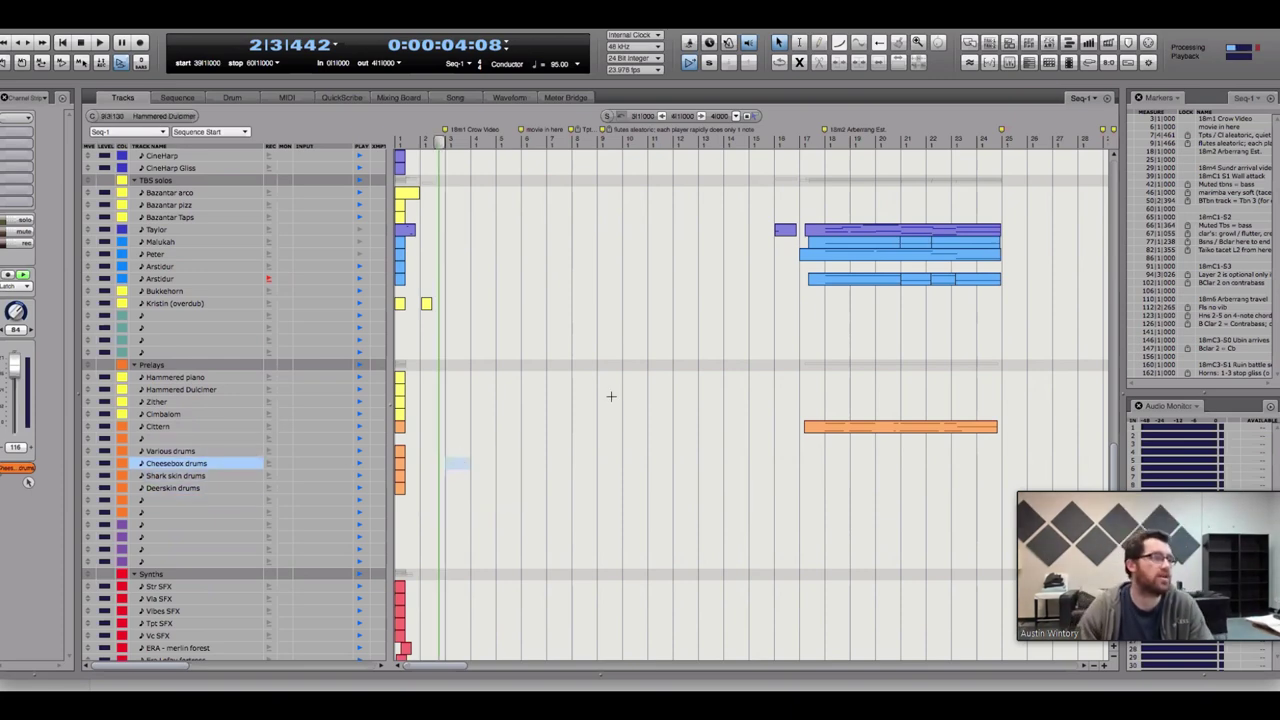
Point out the tracks of the Synths group by highlighting them, ending with Tpt SFX
scroll(546, 491, down, 3)
scroll(546, 491, down, 3)
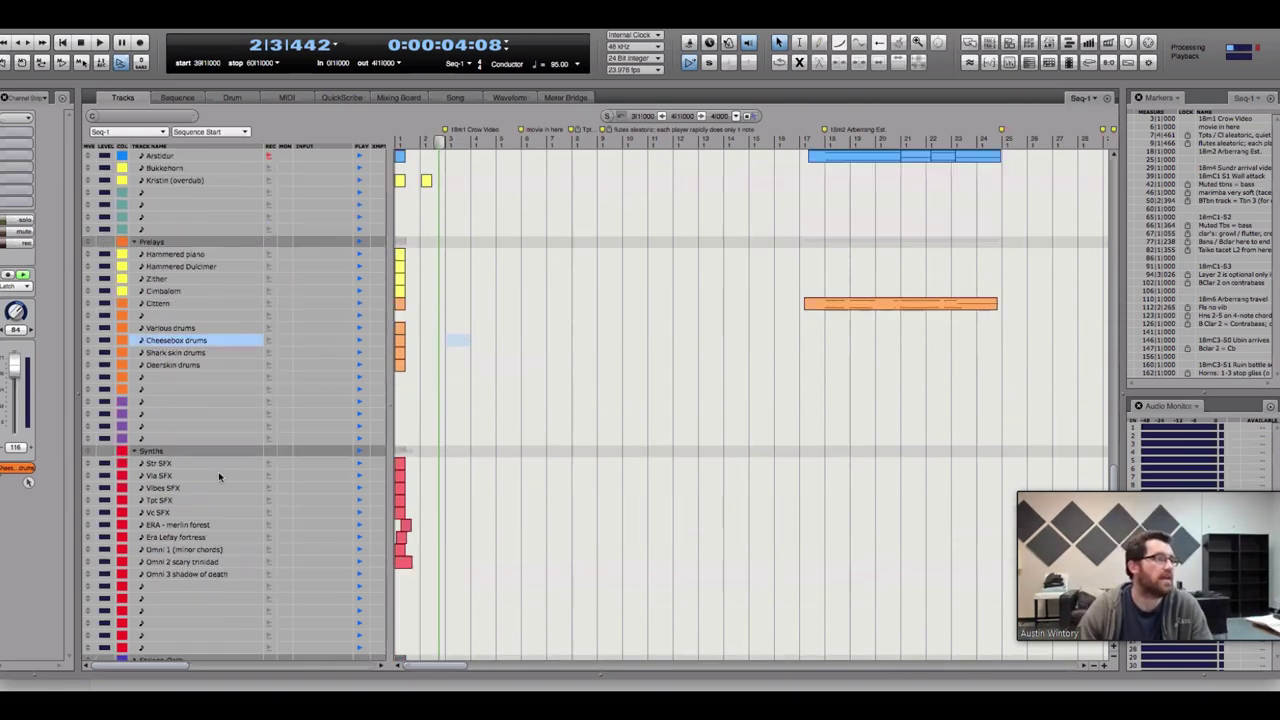
drag(174, 476, 223, 592)
click(570, 562)
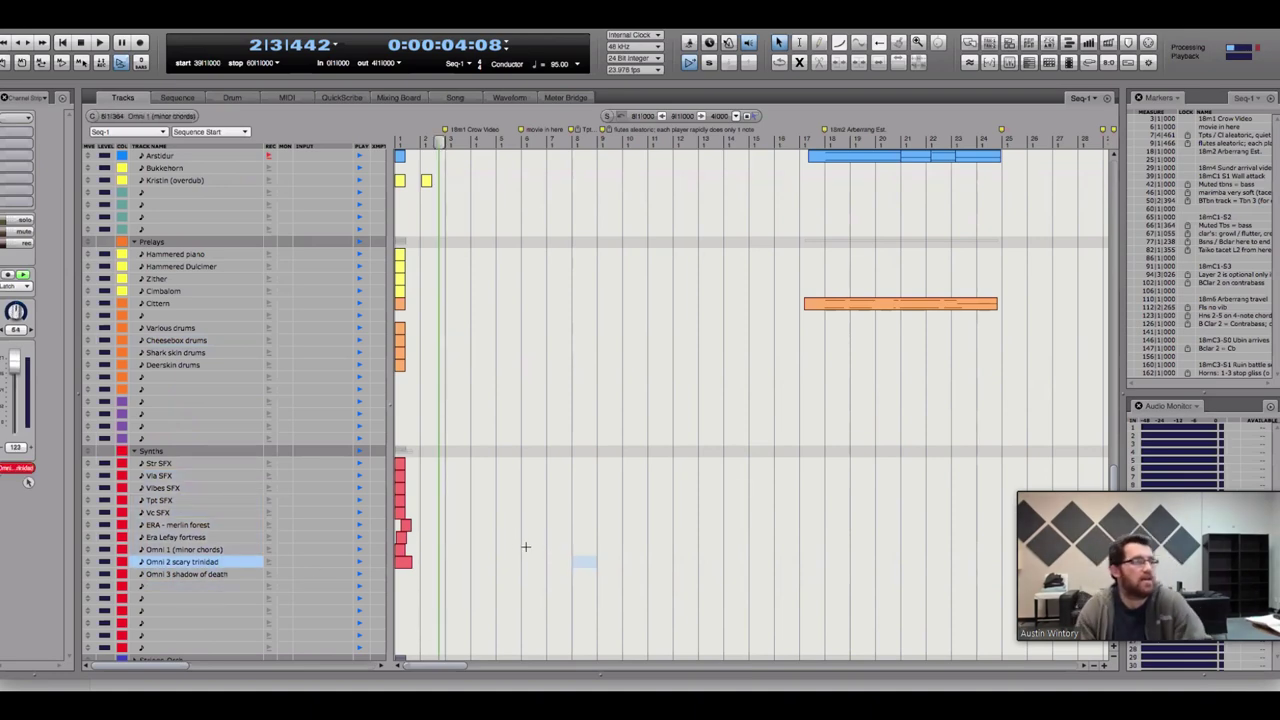
click(181, 500)
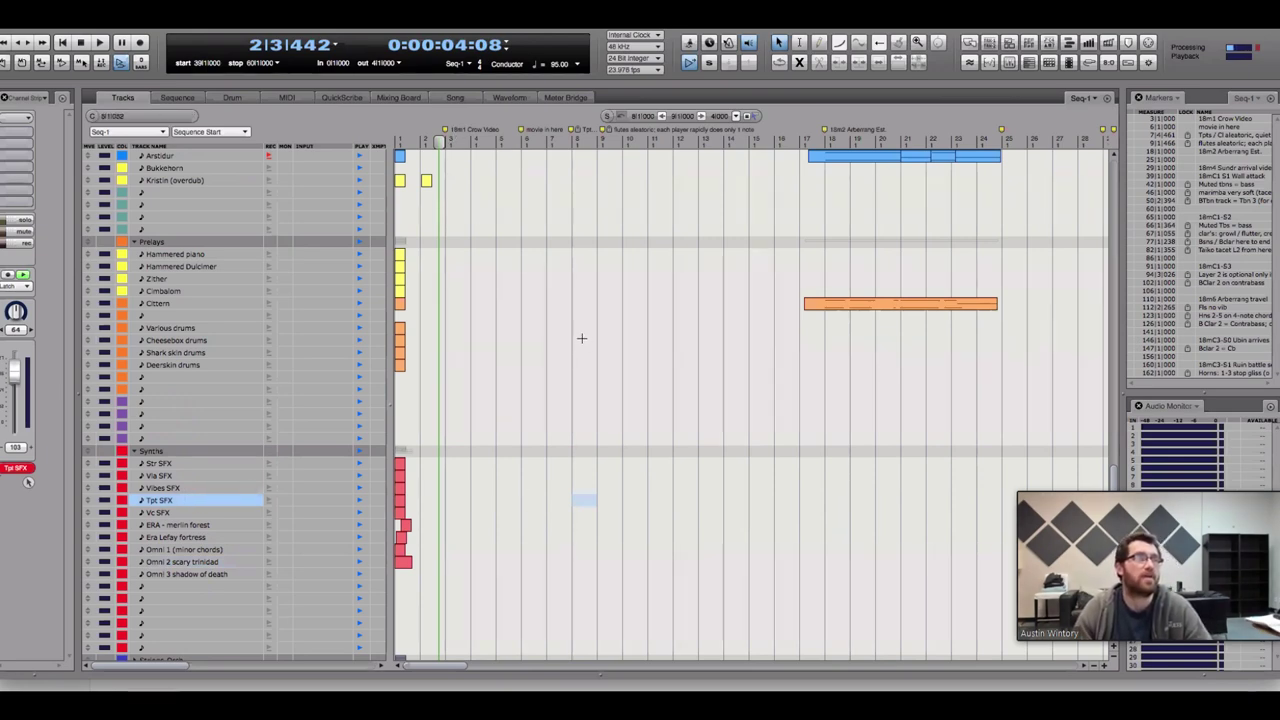
Play the sequence from bar 2 and show the orchestral tracks together in the MIDI Editor, with its window moved fully into view
scroll(569, 400, down, 10)
key(space)
scroll(563, 440, up, 5)
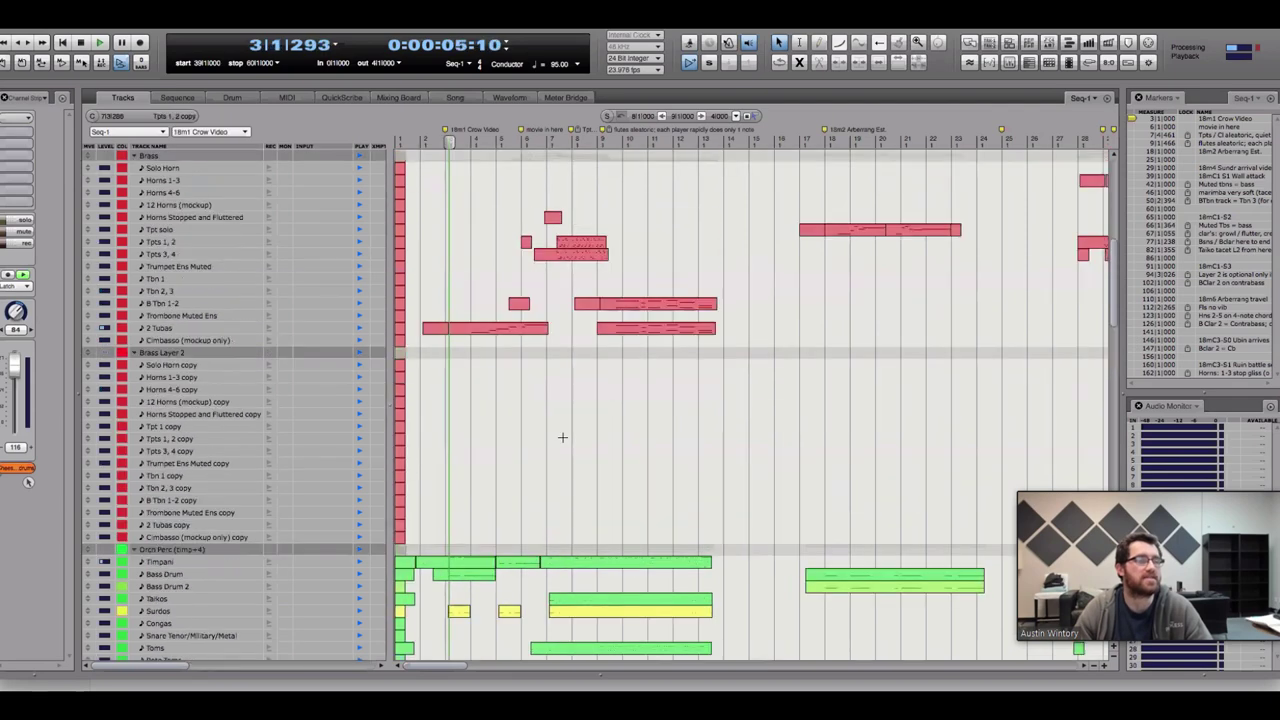
key(space)
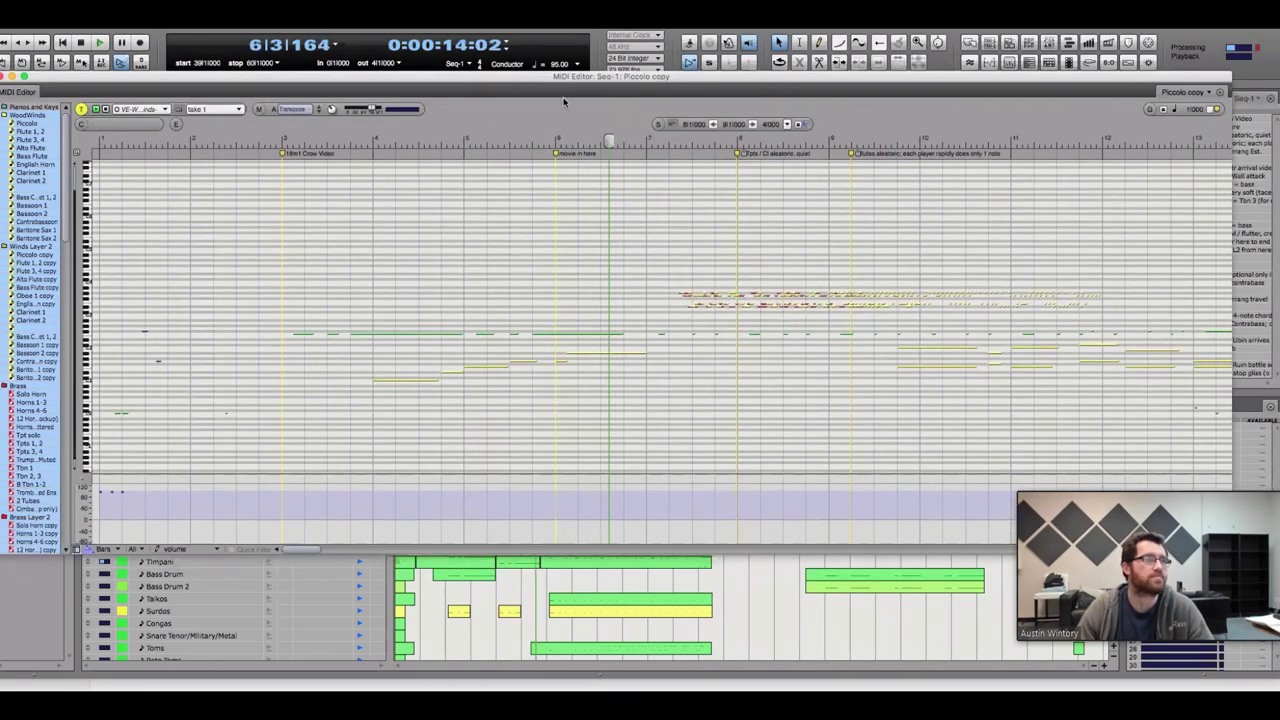
drag(568, 80, 582, 88)
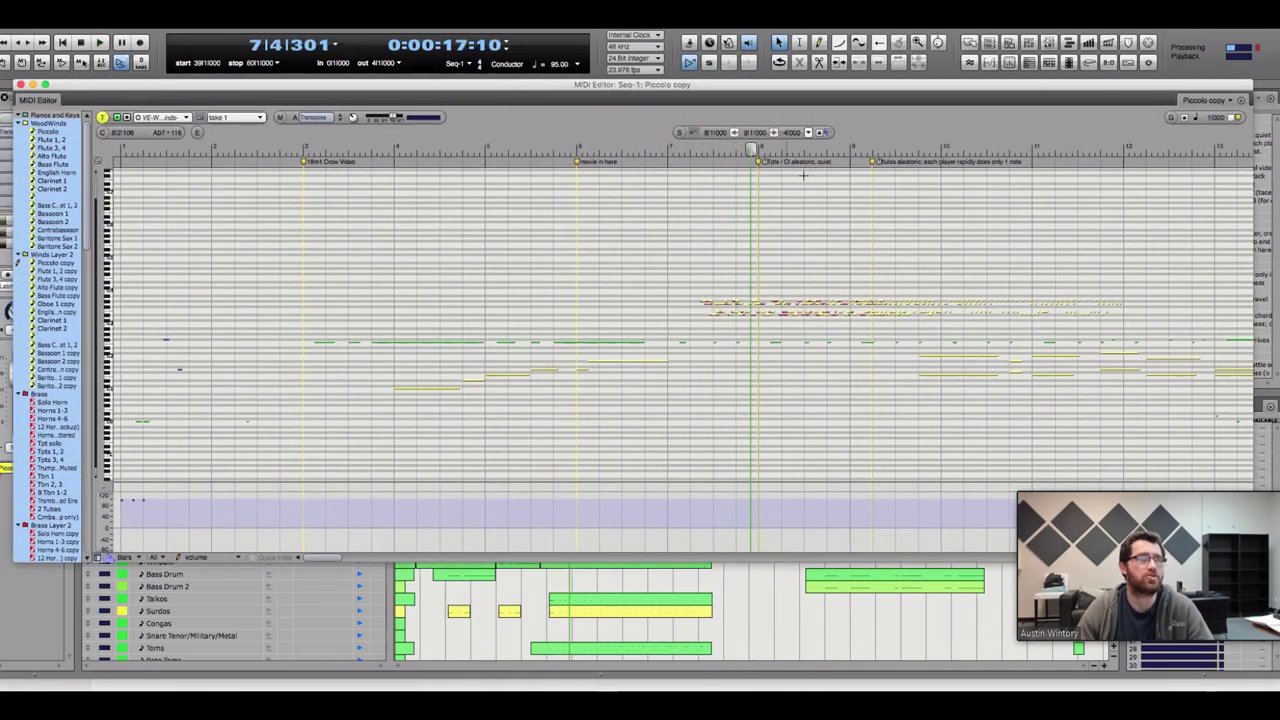
Play the 18m2 Arberrang Est. cue with its notes shown in the MIDI Editor, and close the editor
key(space)
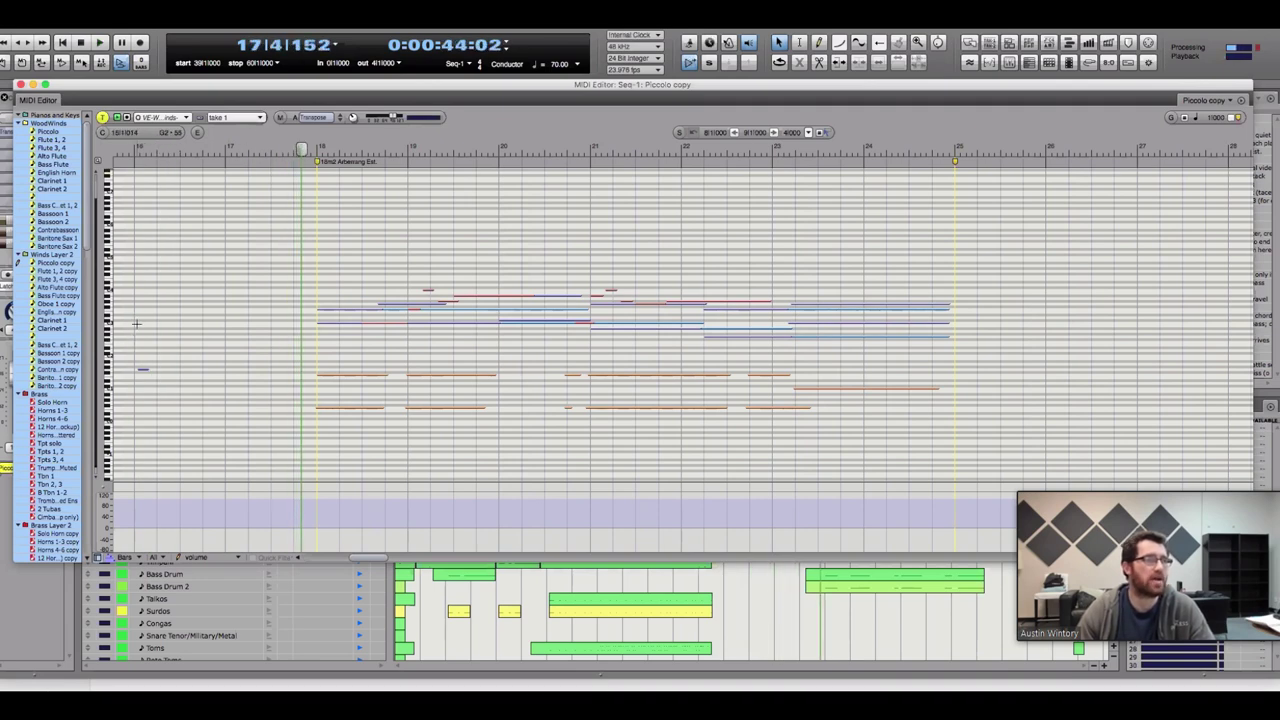
key(space)
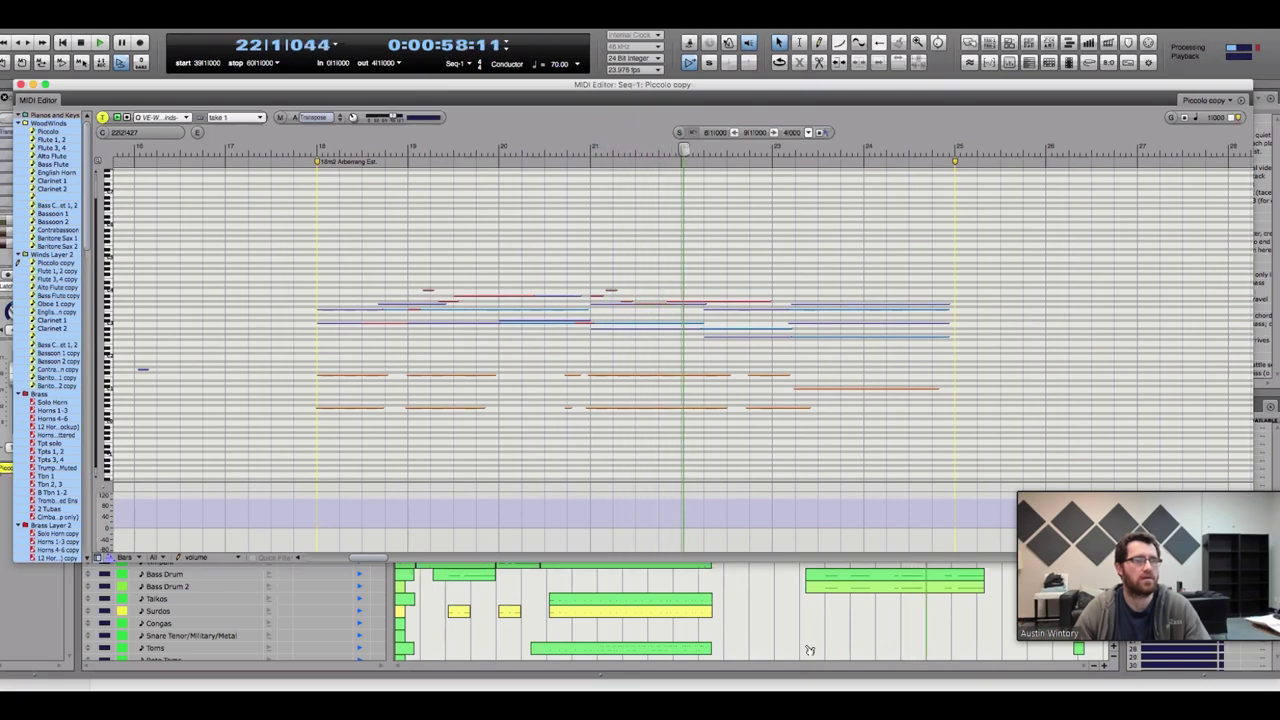
key(super+w)
Show the 18m2 parts from Brass through Prelays during playback, highlighting Tpt solo between bars 17 and 25, and stop playback
scroll(974, 440, up, 5)
scroll(974, 440, down, 3)
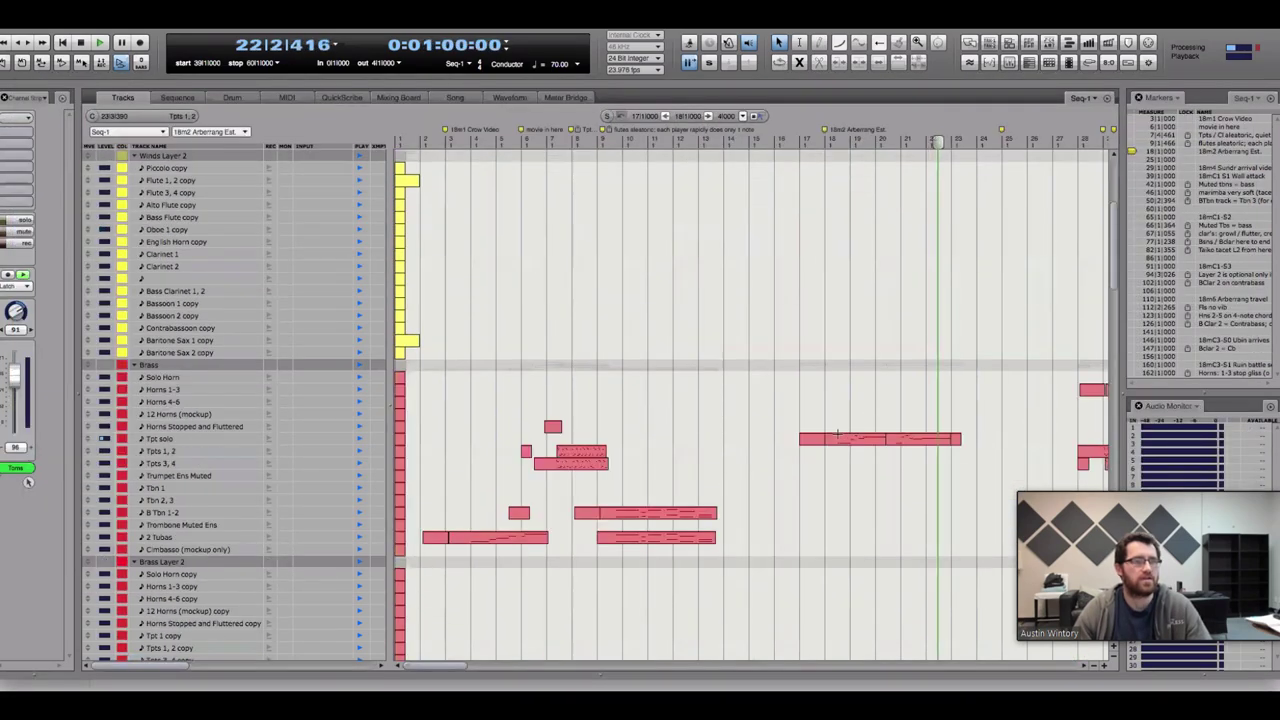
scroll(800, 591, down, 5)
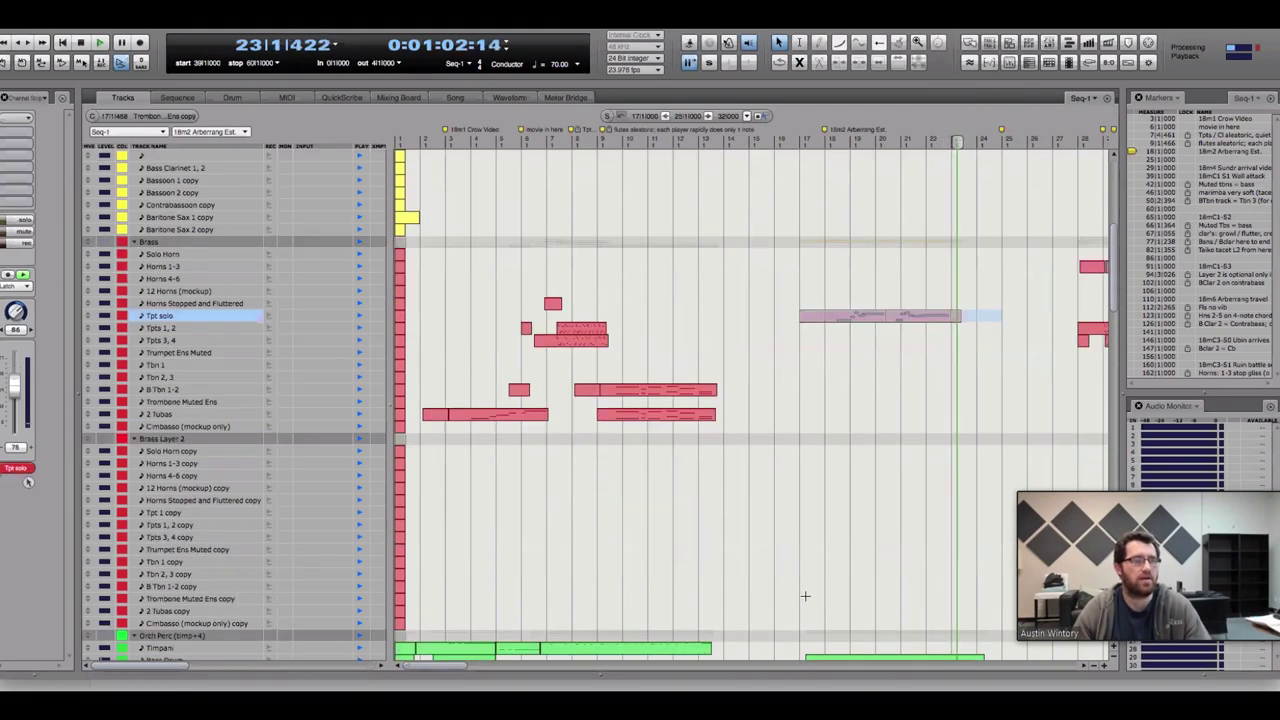
scroll(808, 598, down, 15)
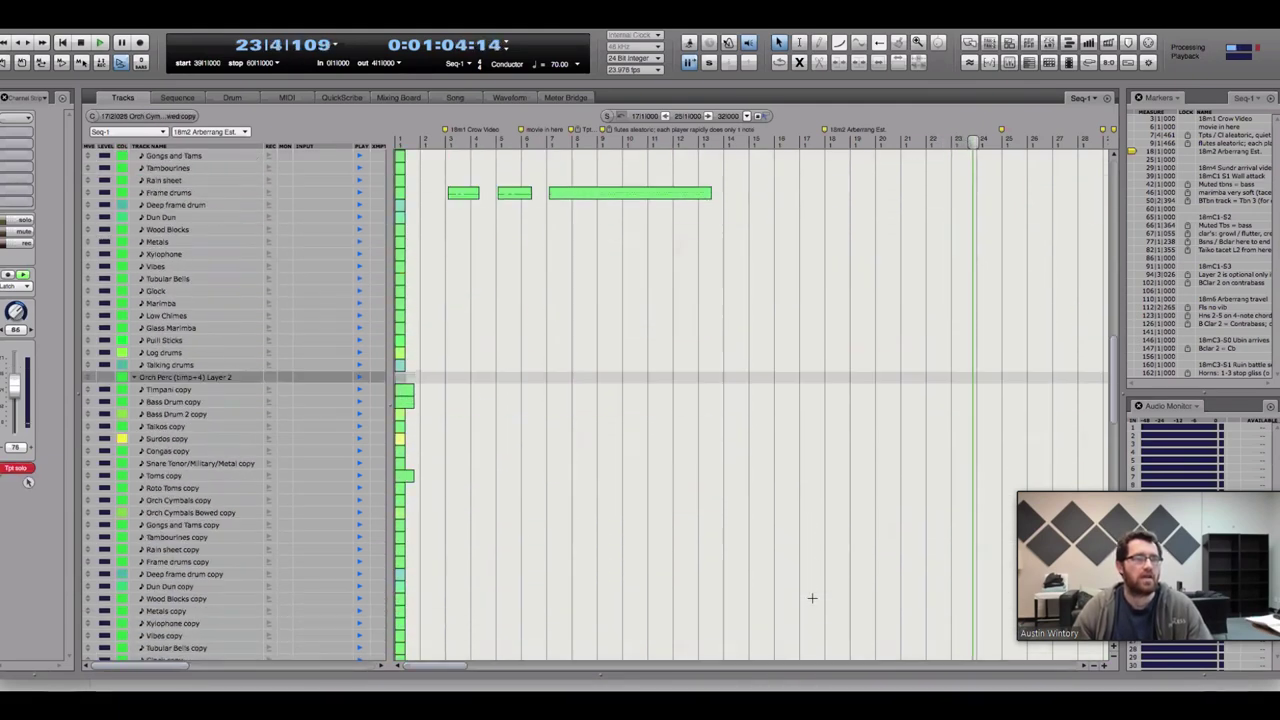
scroll(812, 598, down, 12)
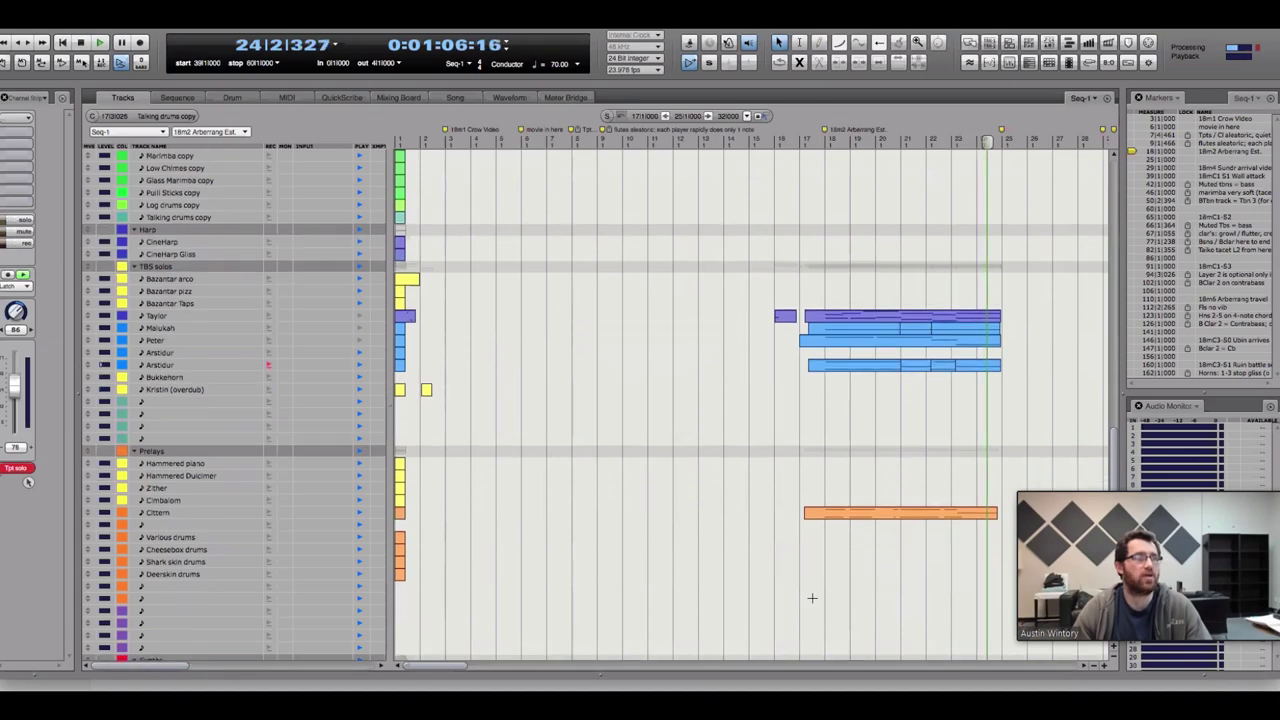
click(820, 601)
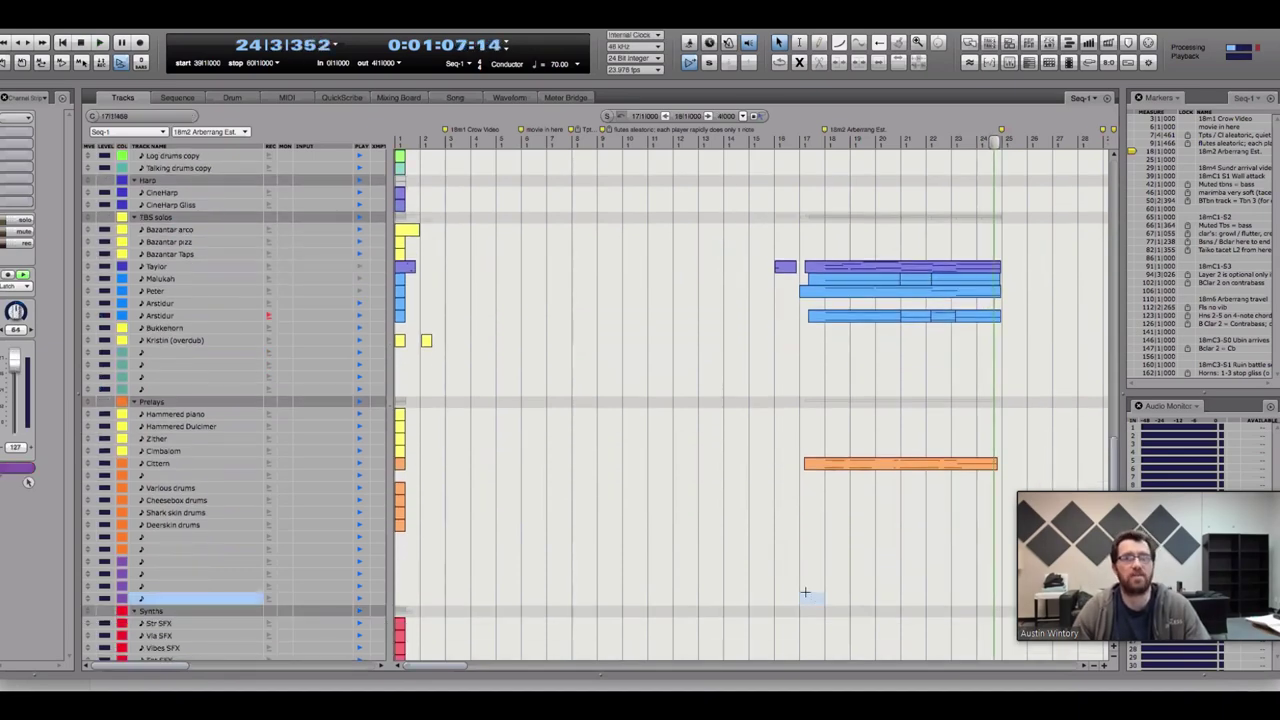
Point out the performer parts of the TBS solos group by highlighting their tracks between bars 18 and 27
scroll(902, 668, right, 5)
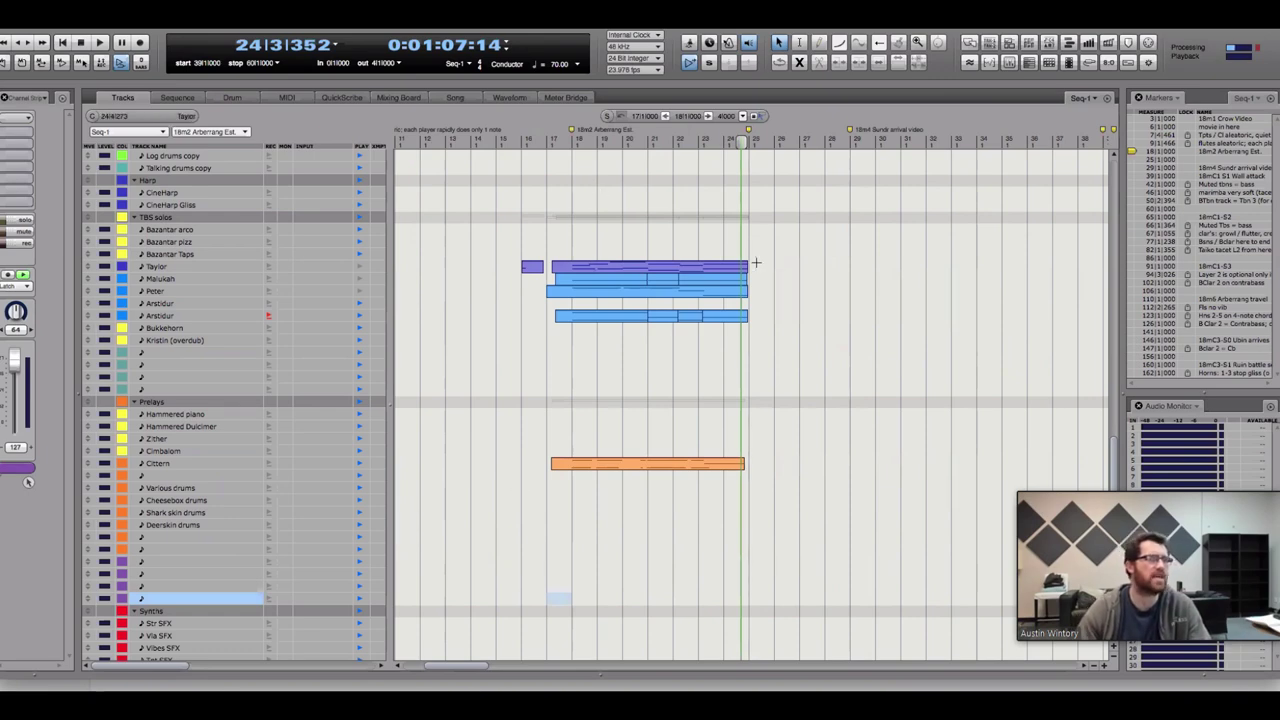
drag(786, 326, 578, 262)
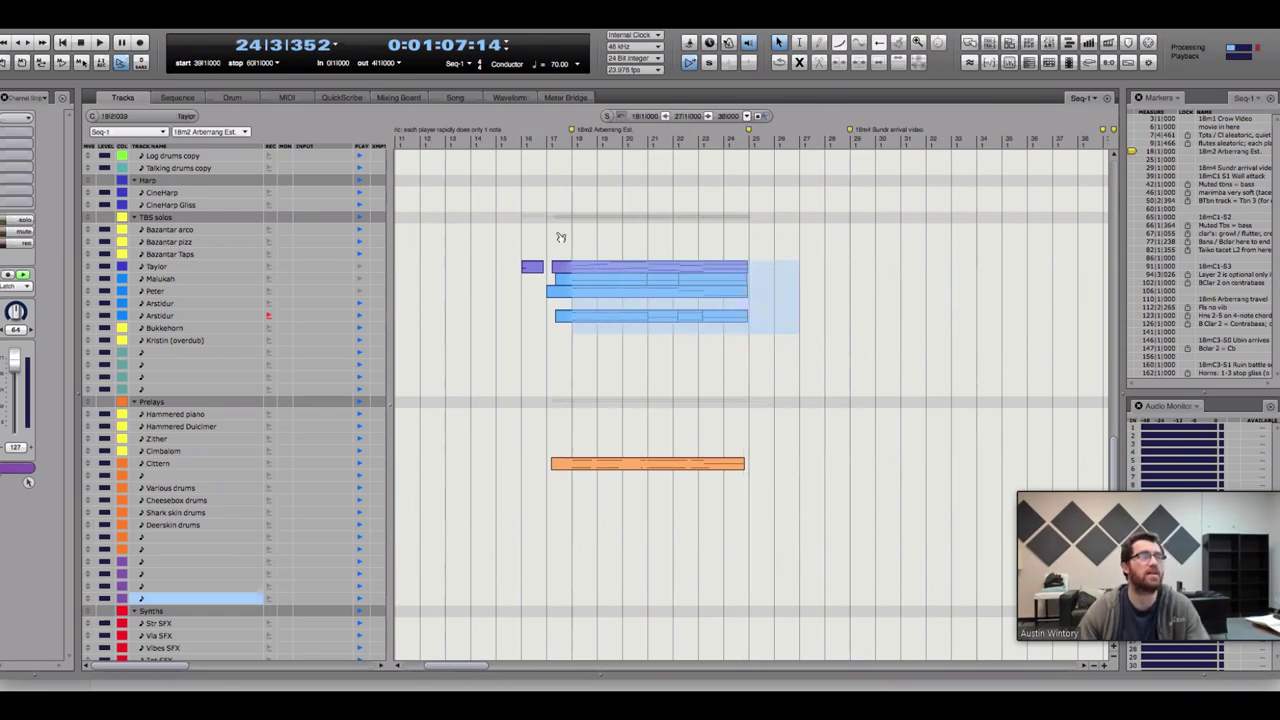
click(585, 192)
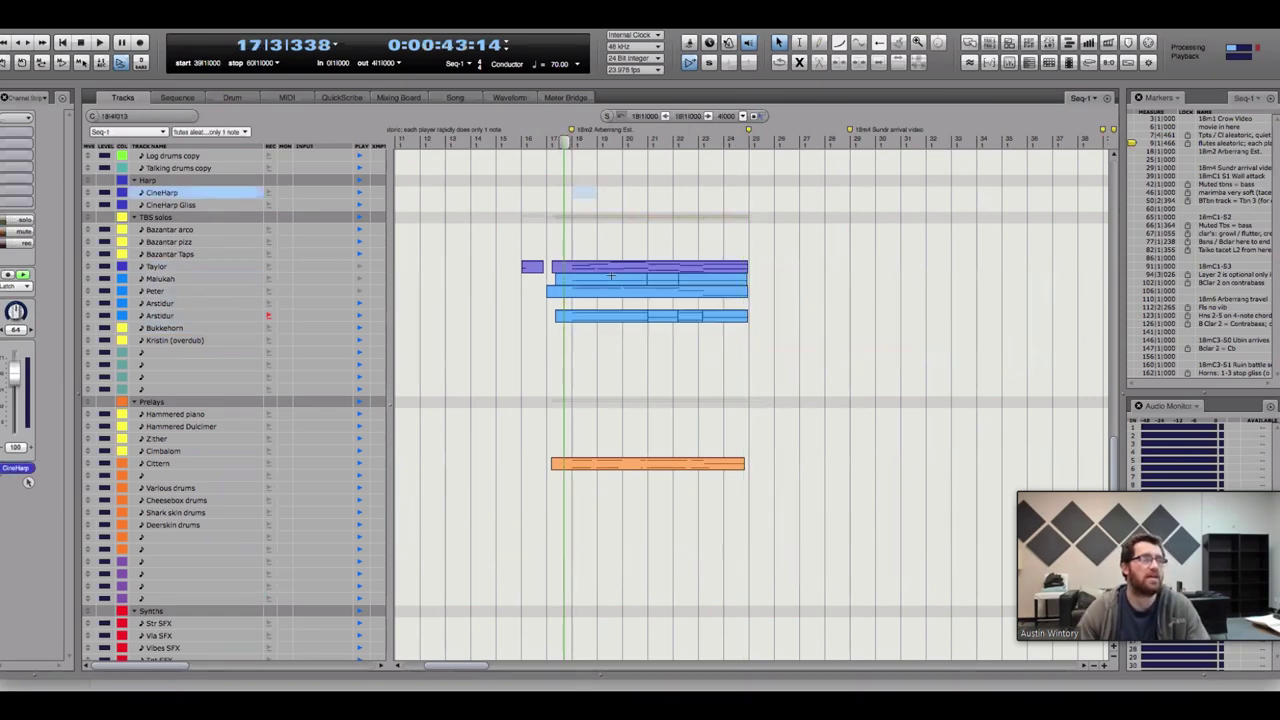
Show the recorded audio of the 18m2 cue in the Stems and Mix group, ending on the TBS orch track's channel strip
scroll(640, 545, down, 1)
scroll(640, 545, down, 15)
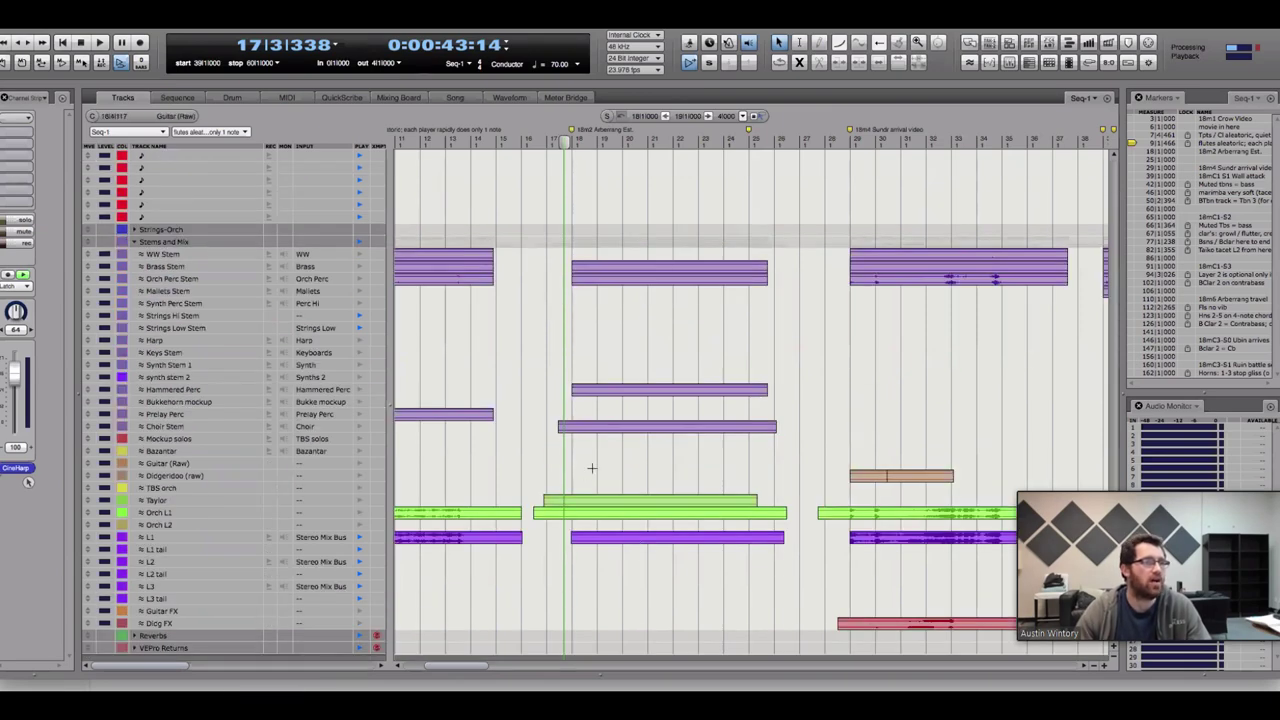
click(572, 503)
key(Escape)
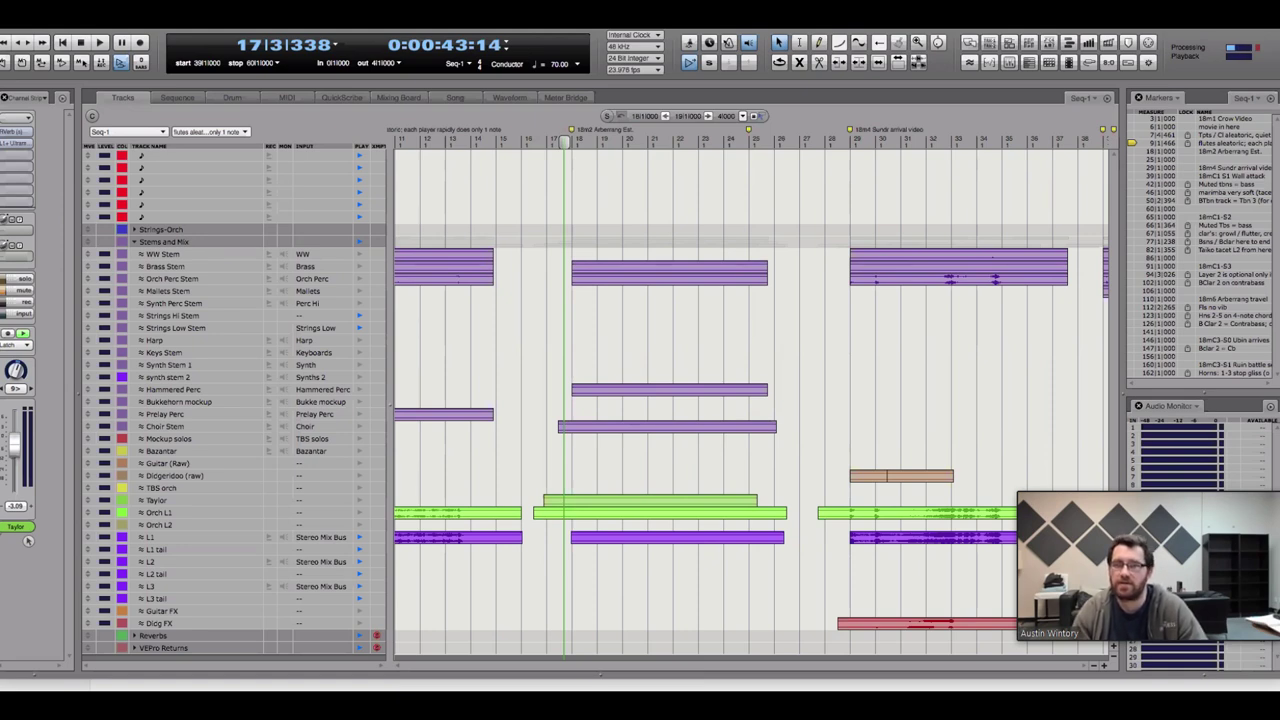
key(Up)
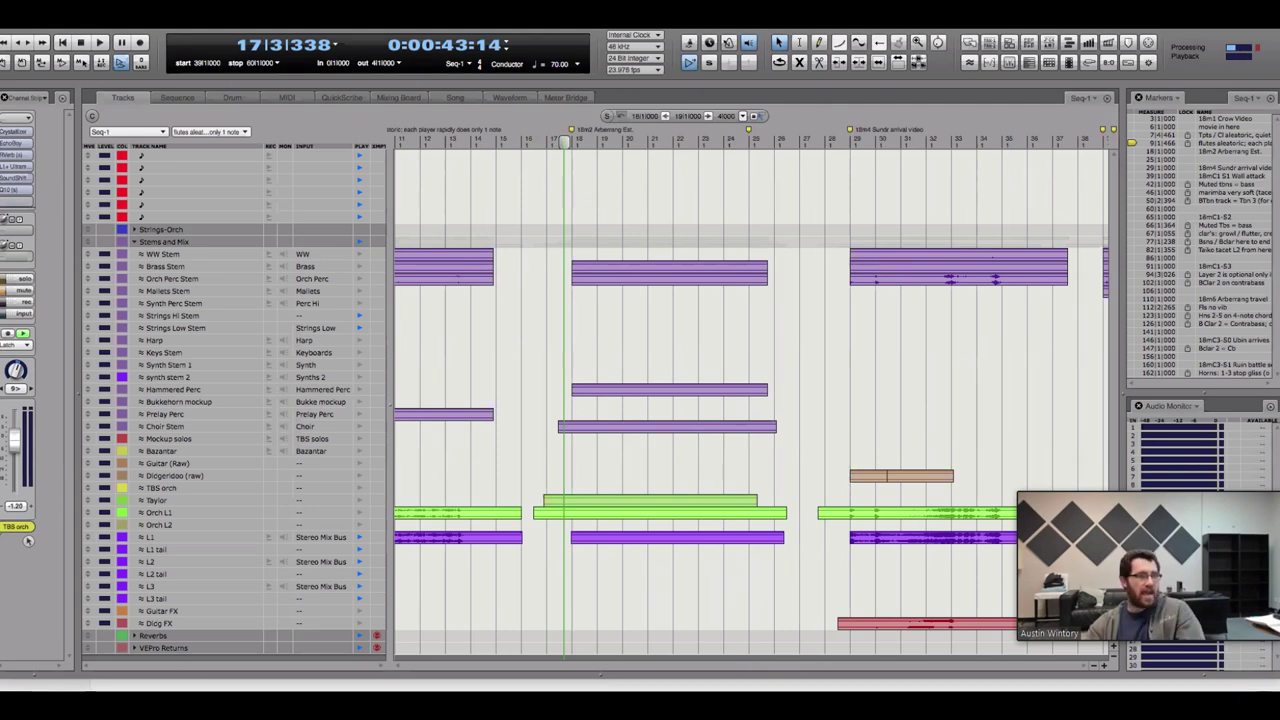
Play the 18m4 Sundr arrival video cue from bar 28 with the Didg FX track selected
click(844, 330)
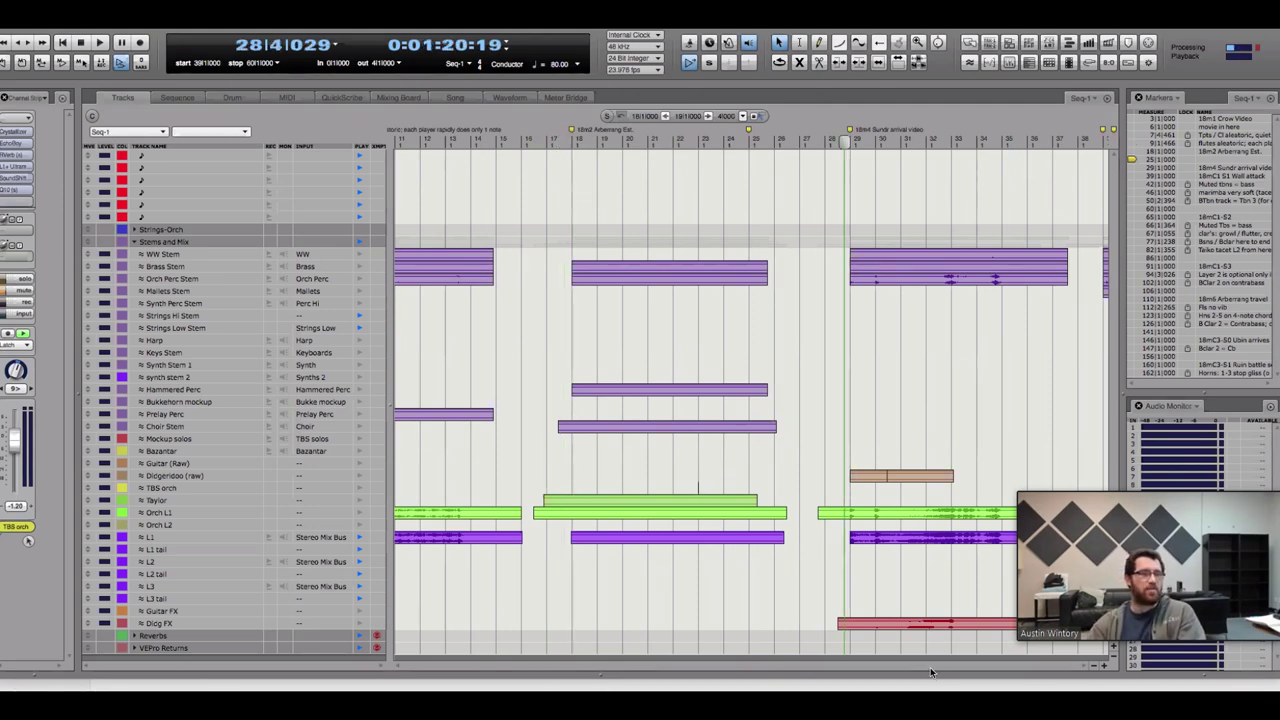
scroll(930, 667, right, 5)
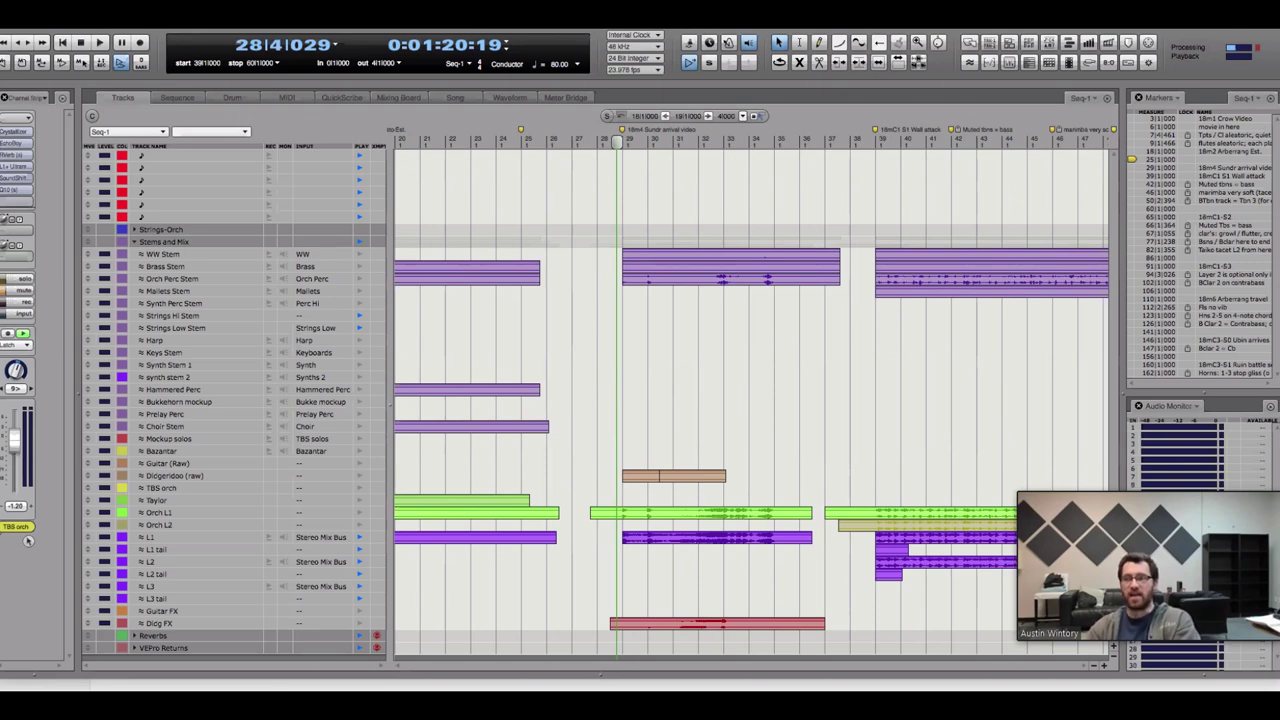
click(28, 541)
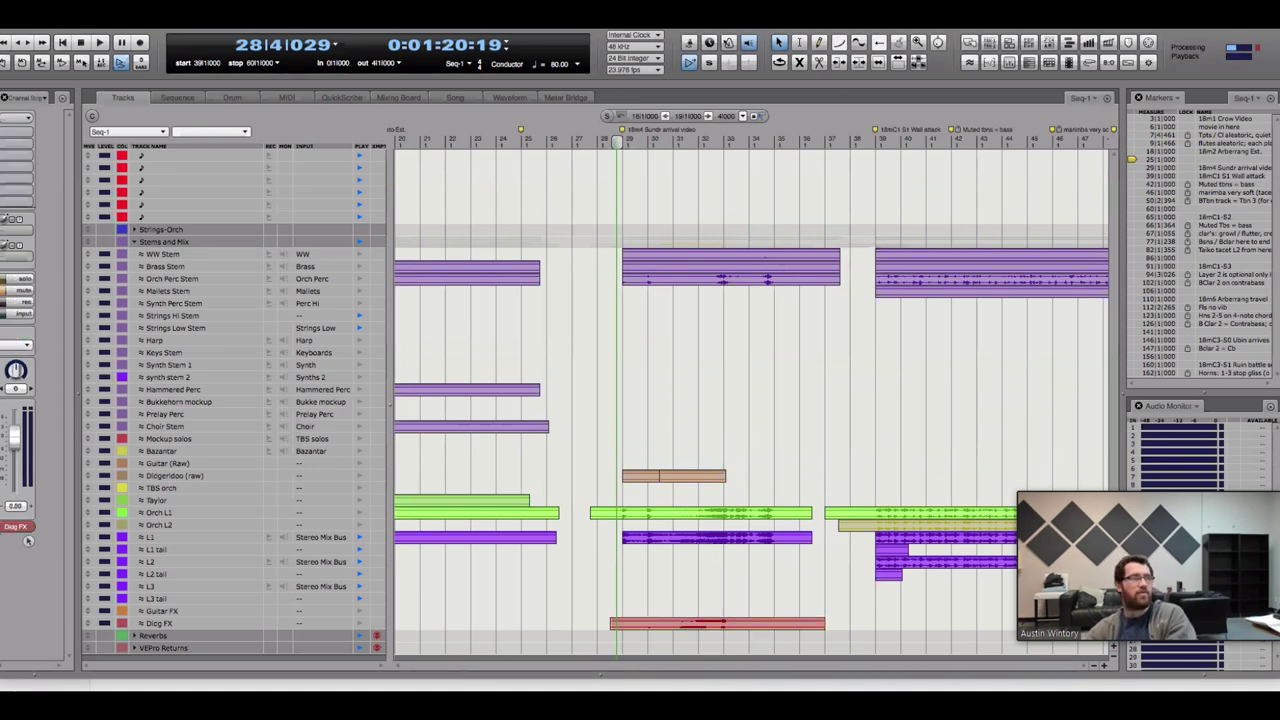
key(space)
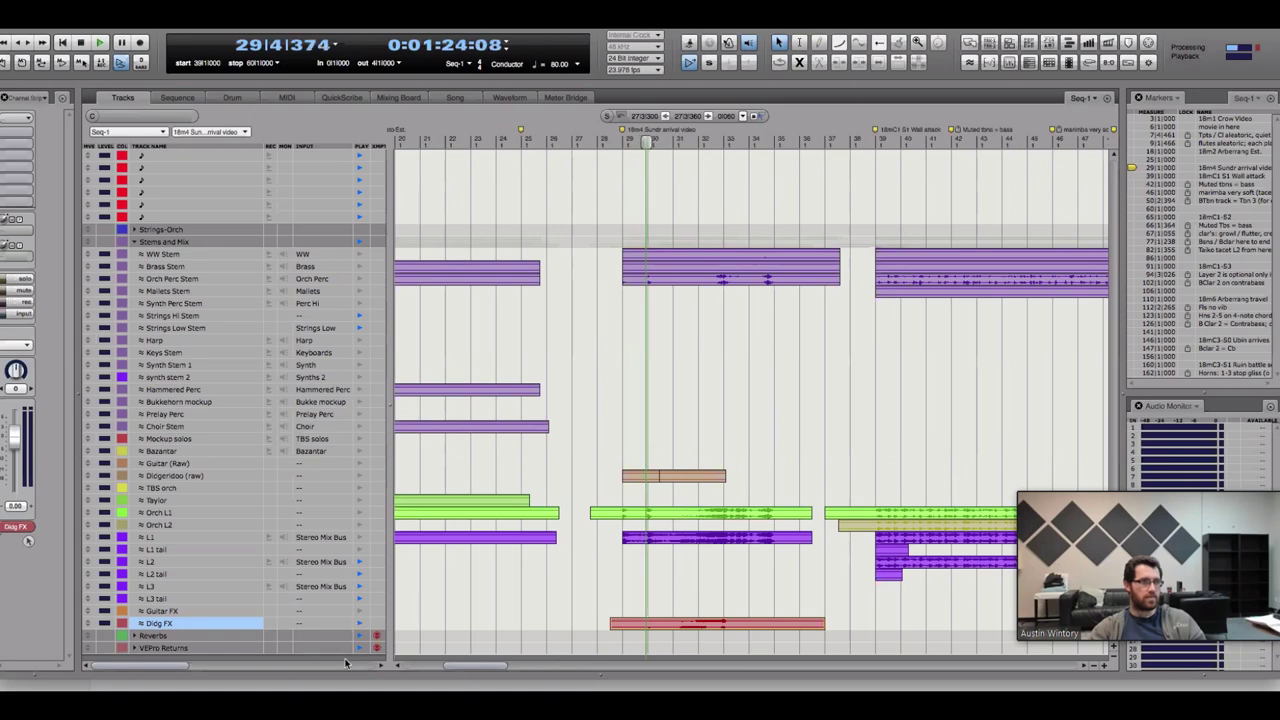
Enable input monitoring on the L1 and L3 tracks while checking the Stems and Mix output assignments
click(354, 667)
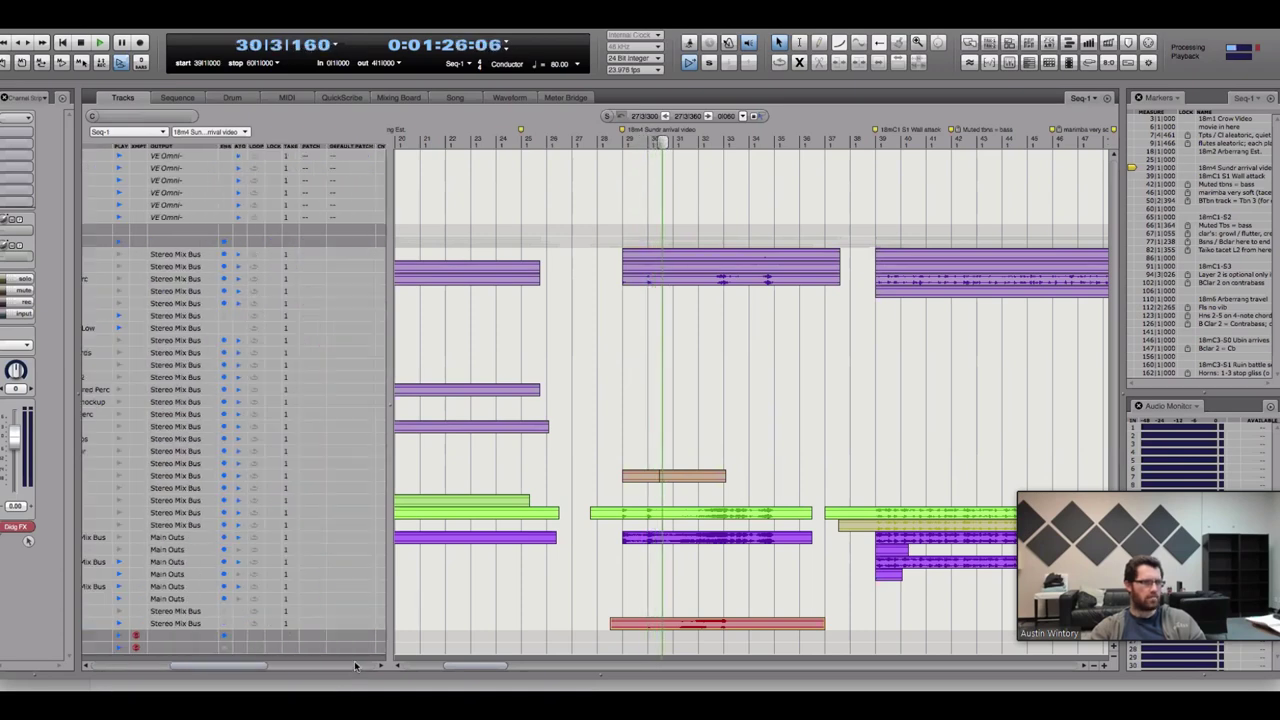
click(311, 665)
click(324, 665)
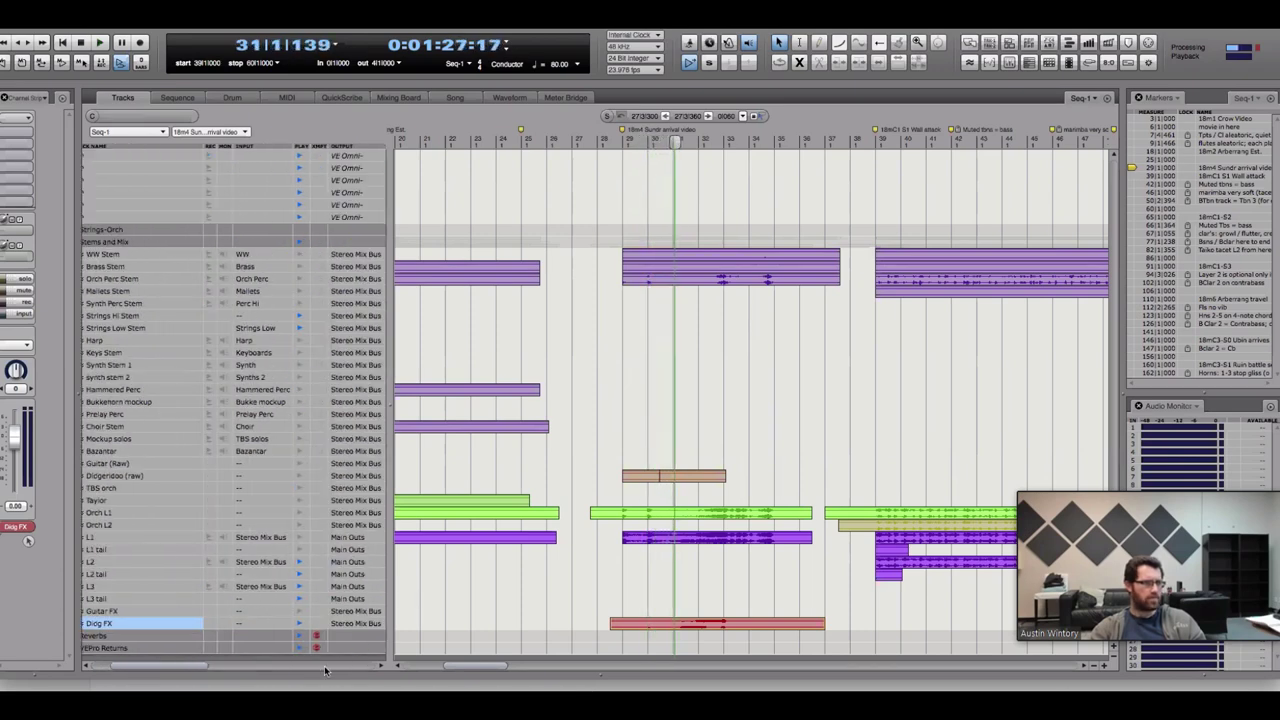
click(324, 665)
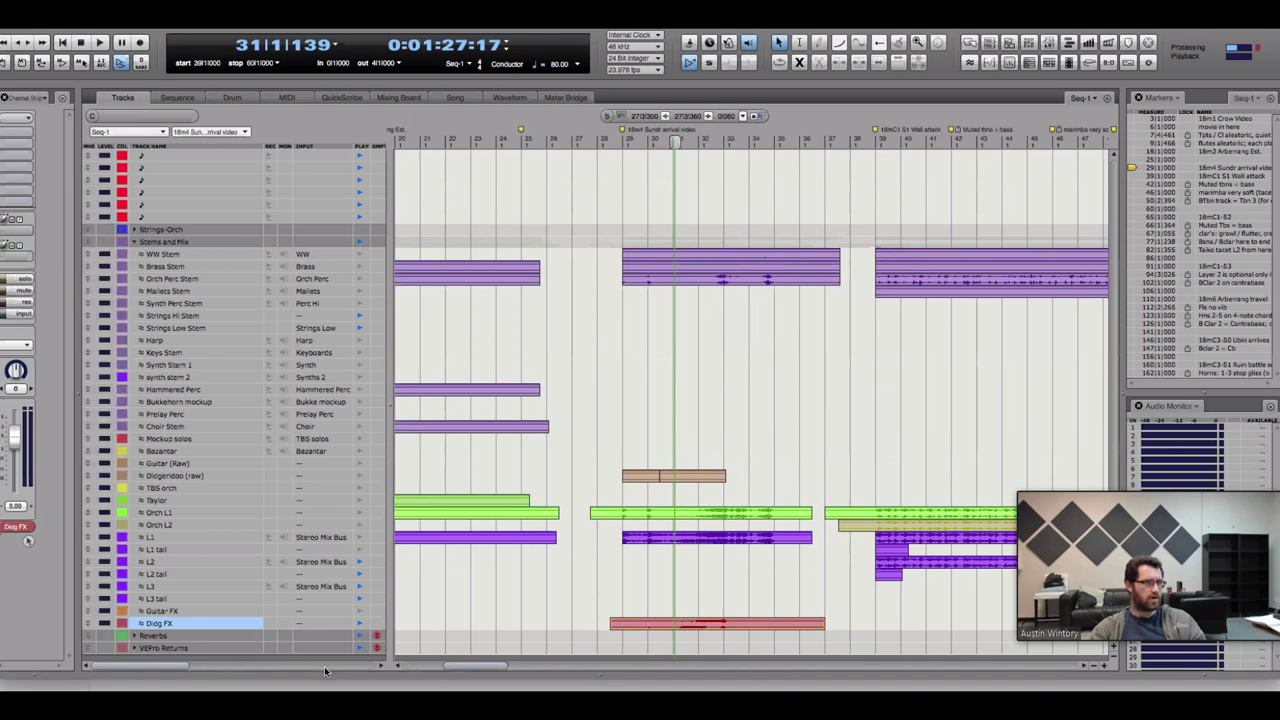
click(324, 665)
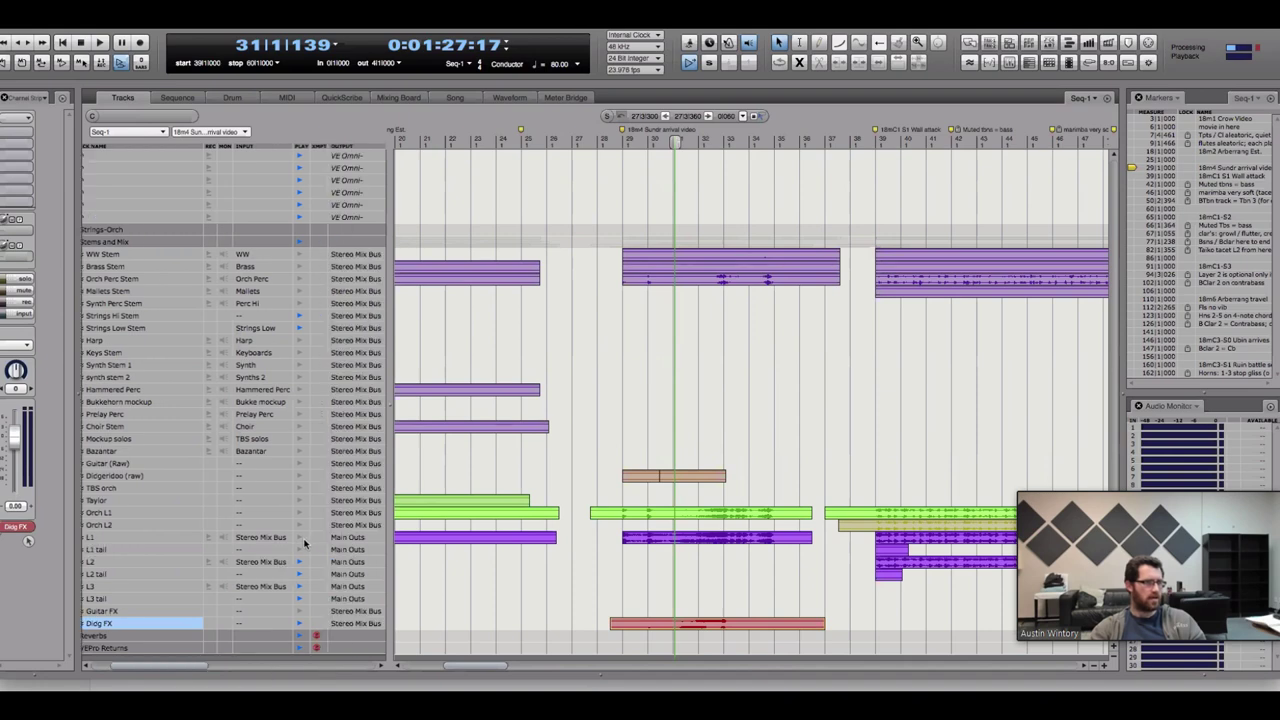
key(space)
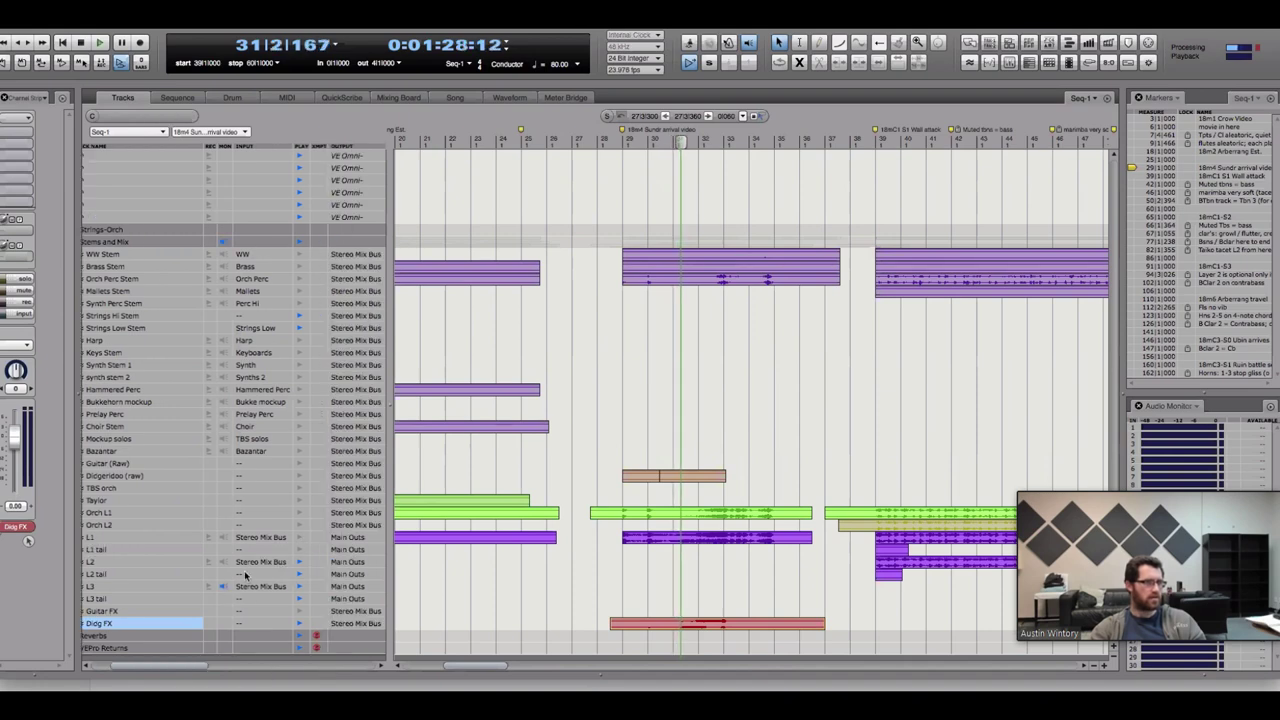
key(space)
click(222, 540)
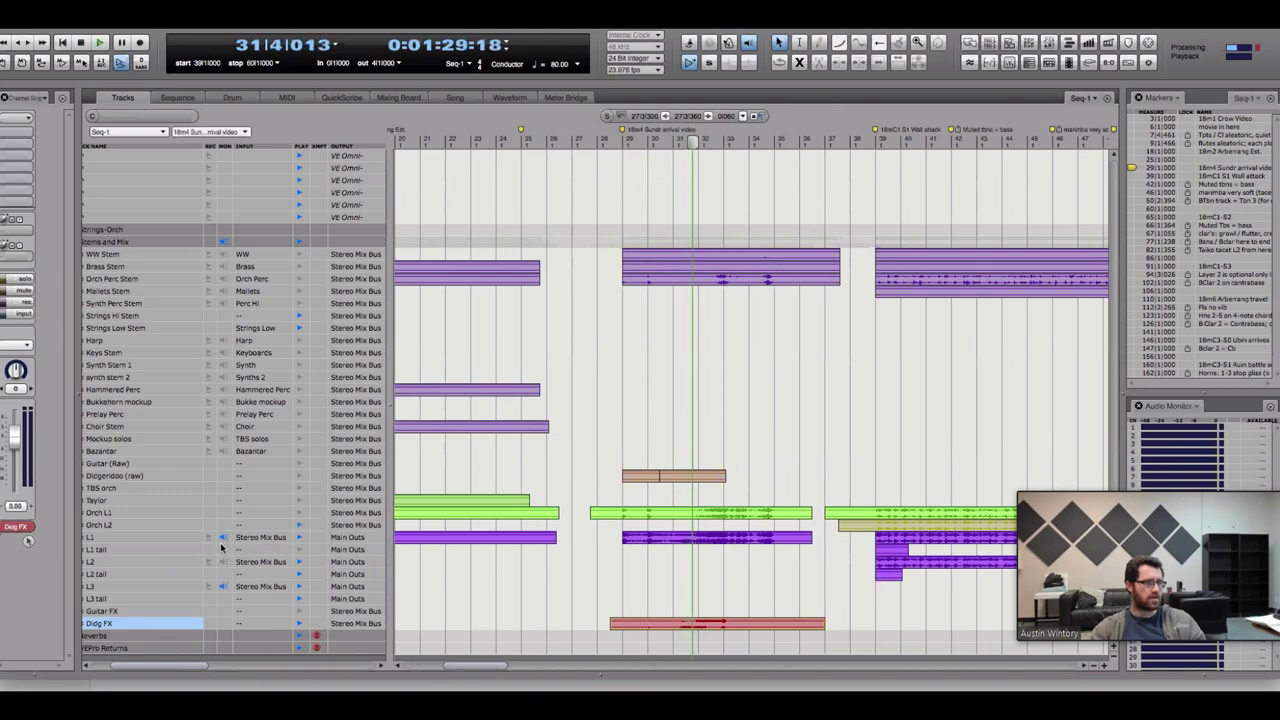
Route the Didg FX track's output to Main Outs and replay the 18m4 cue to check it
click(355, 623)
click(378, 283)
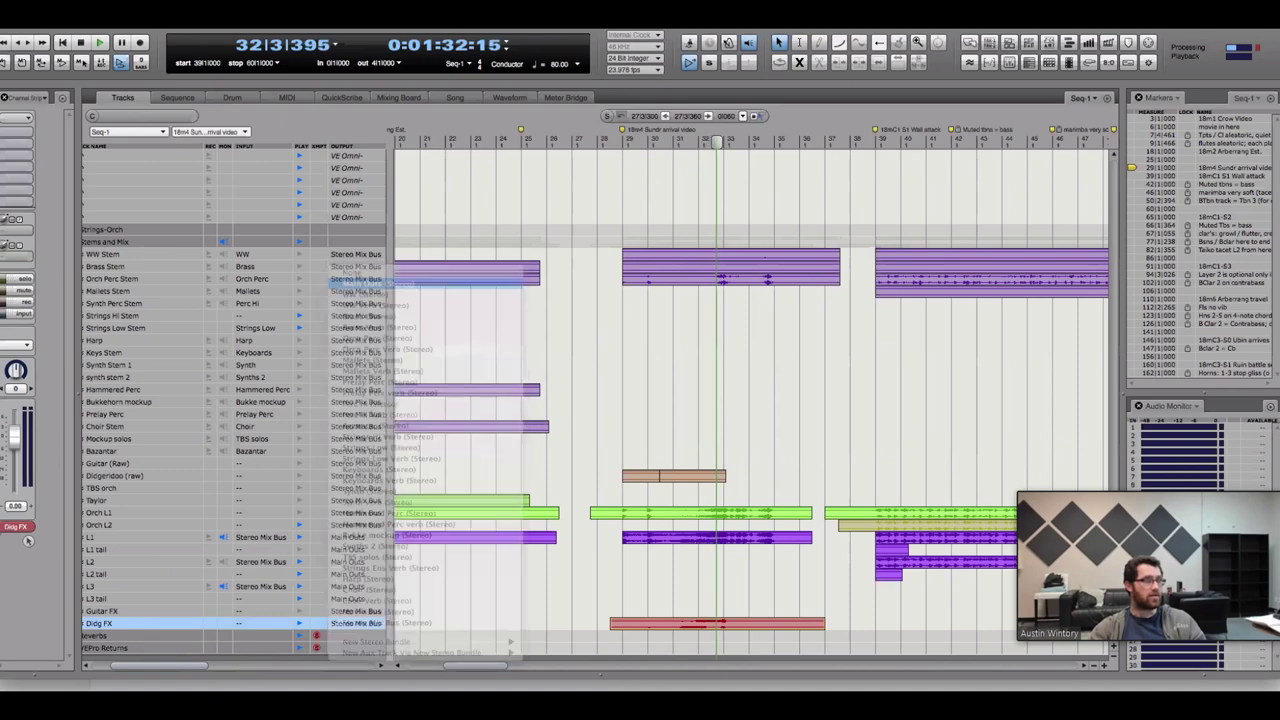
key(Left)
scroll(328, 656, left, 5)
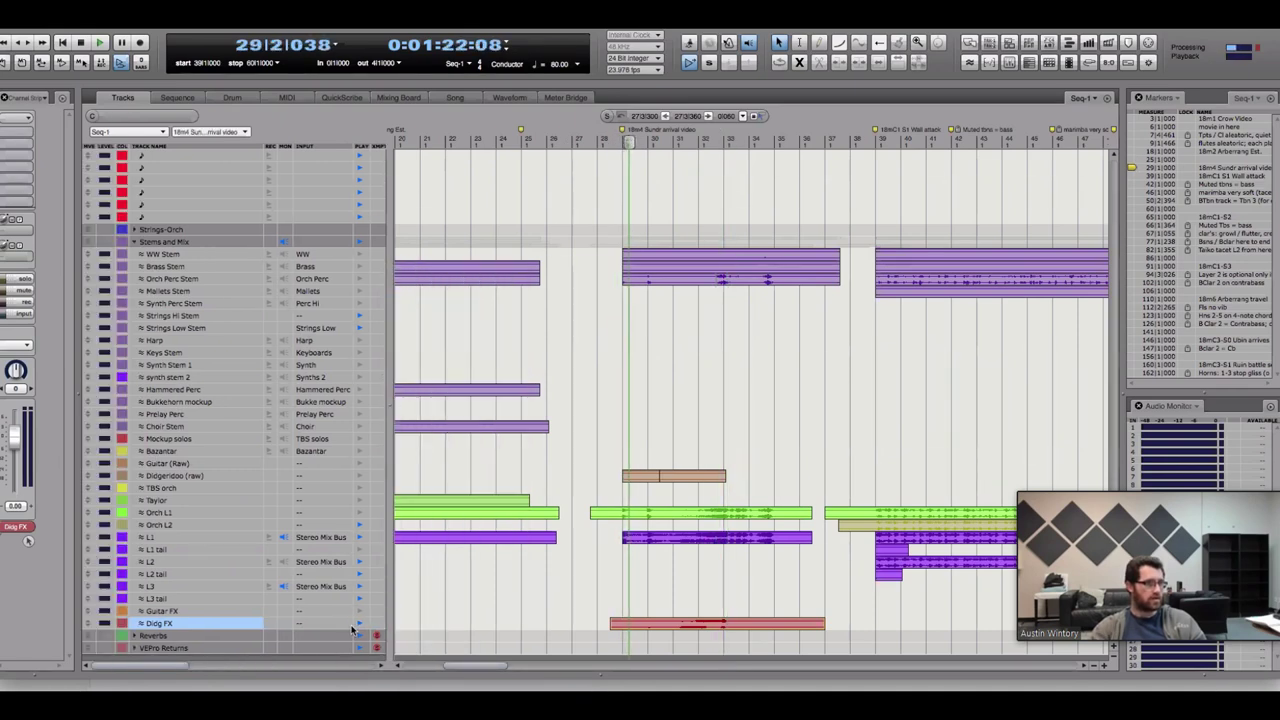
scroll(331, 663, right, 5)
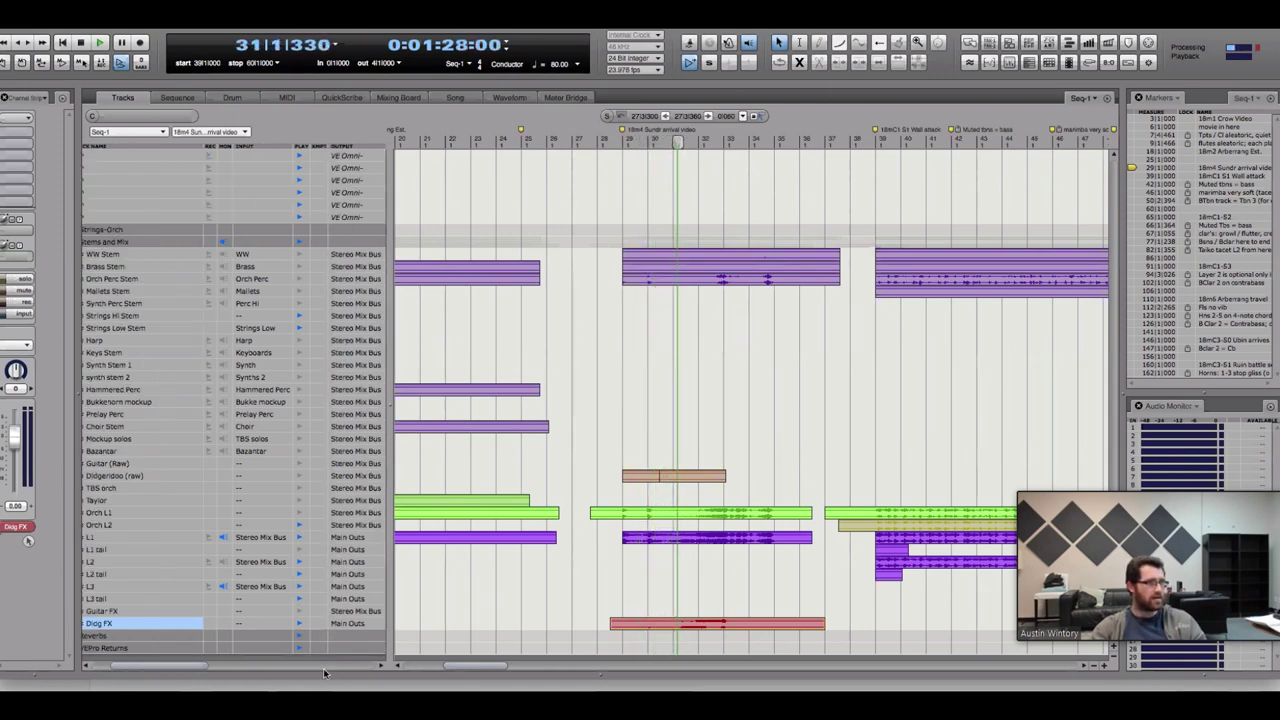
scroll(325, 663, left, 5)
Turn off input monitoring on L1 and L3, and play the 18m4 cue with its notes shown in the MIDI Editor
key(space)
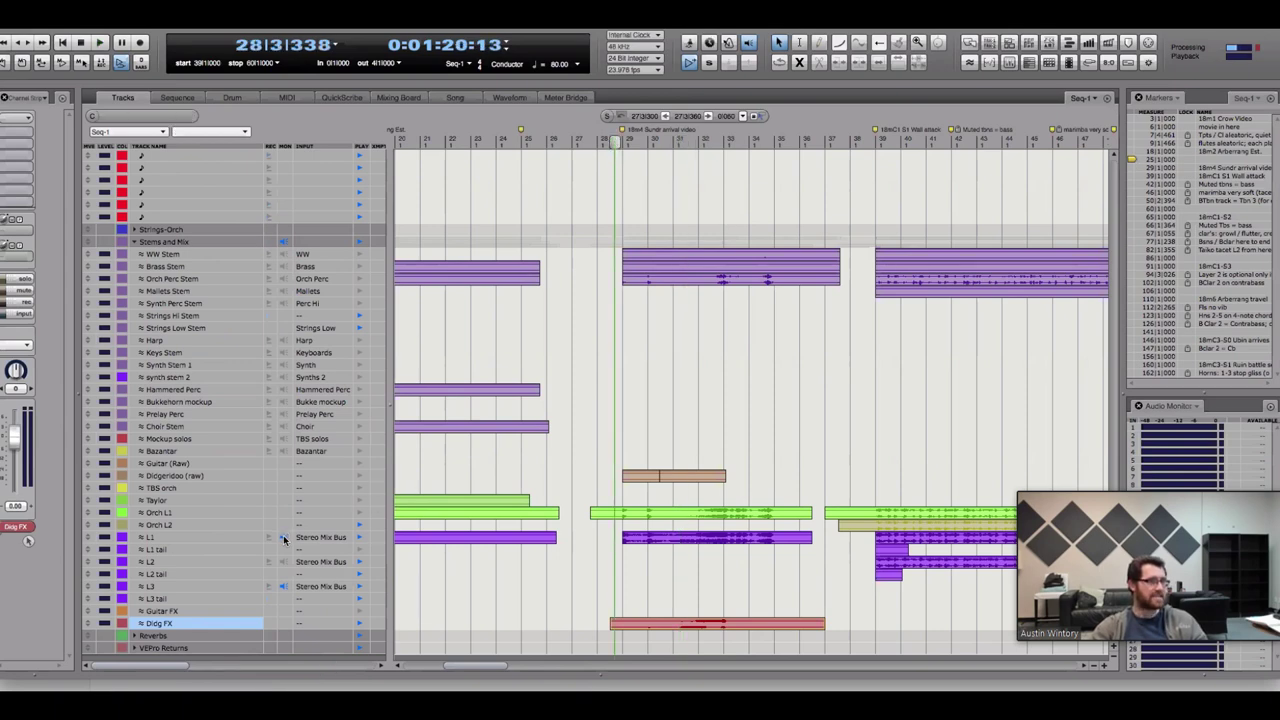
key(space)
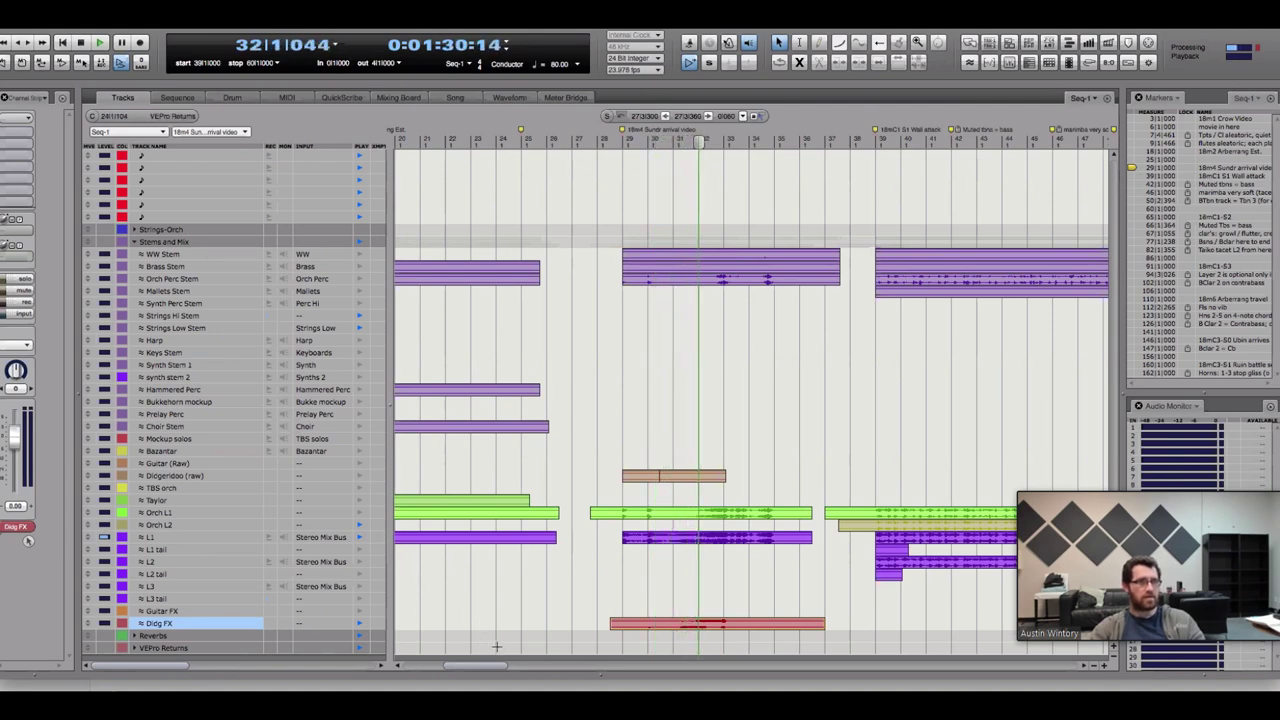
click(641, 653)
key(shift+g)
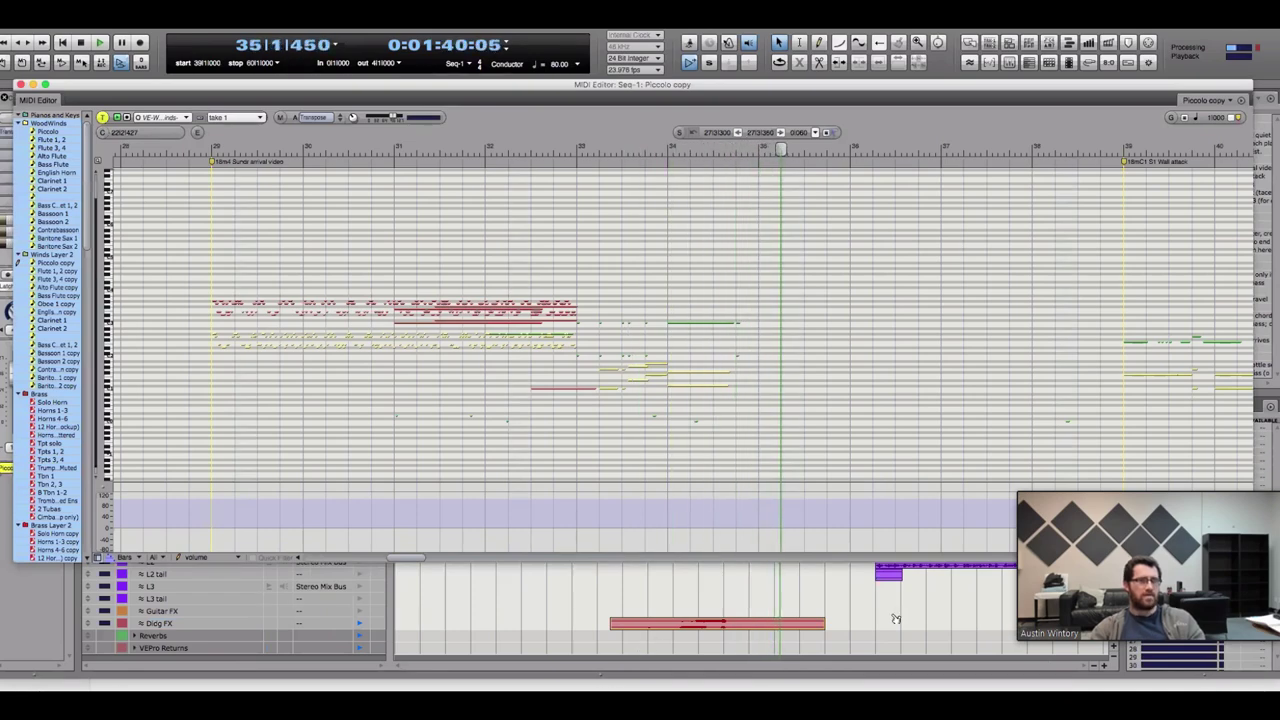
key(super+w)
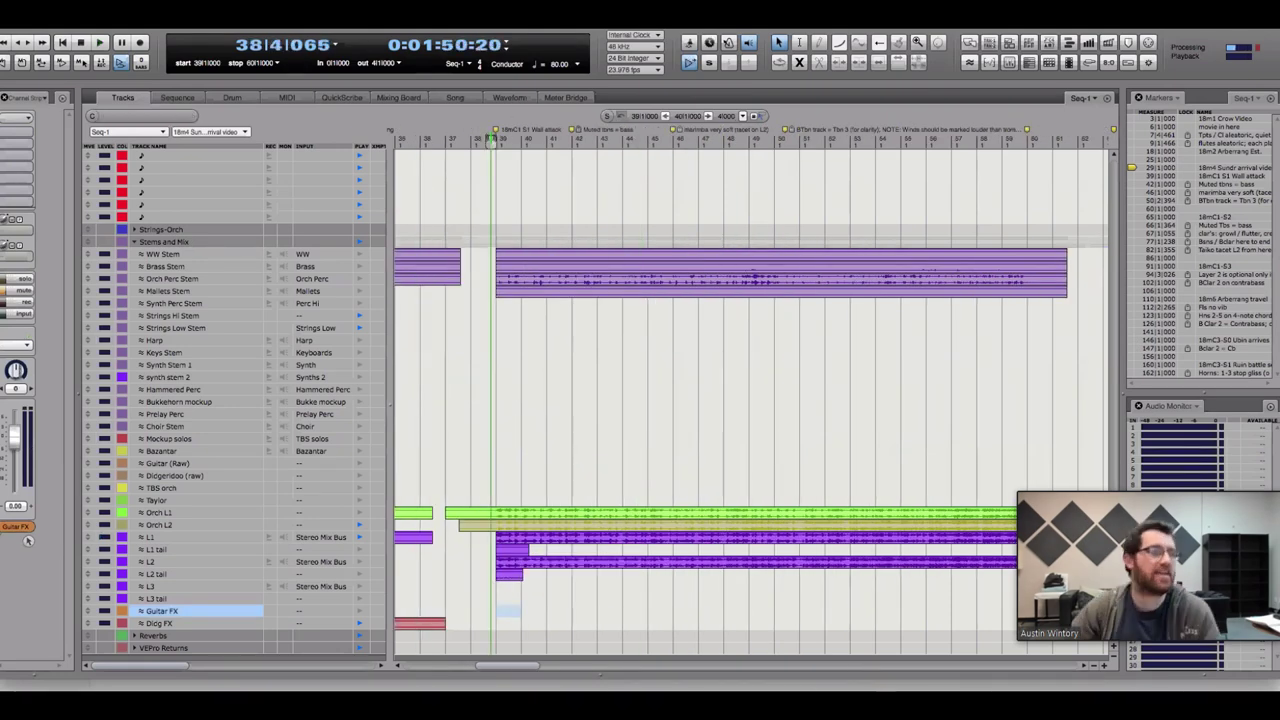
Stop at bar 38 and show the 18mC1 S1 Wall attack brass tracks, highlighting Trombone Muted Ens copy between bars 38 and 50
key(space)
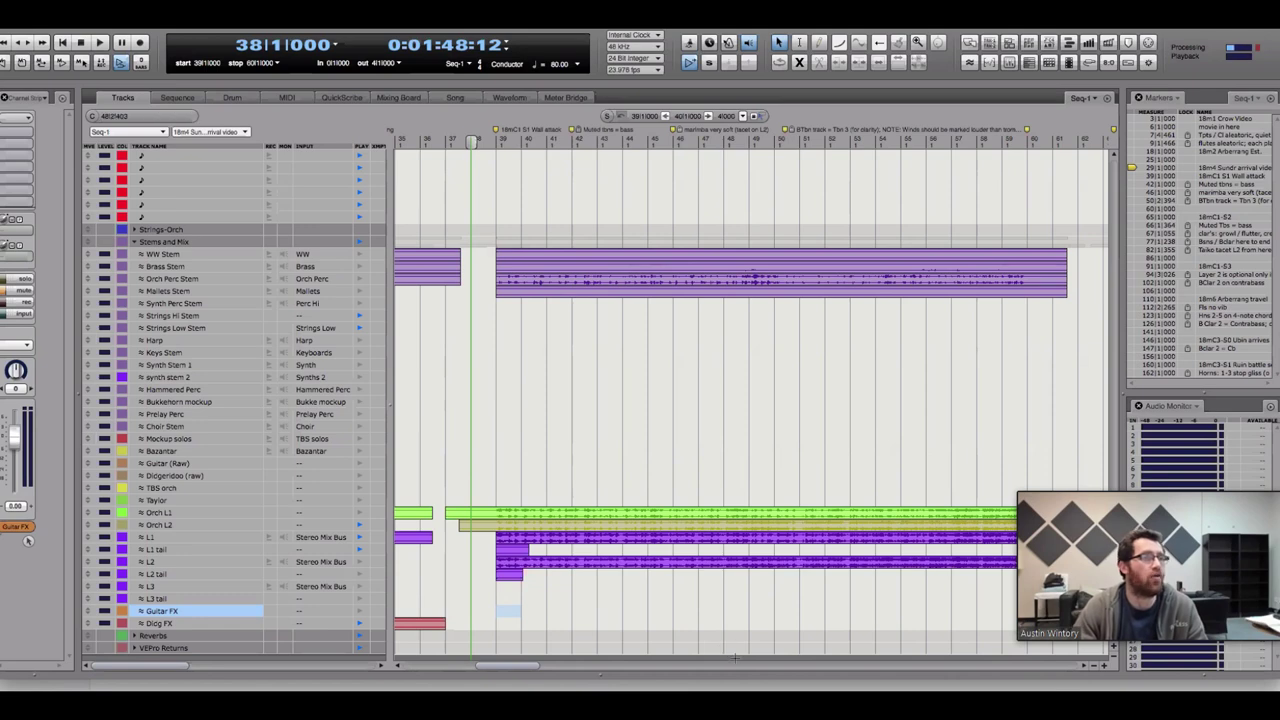
scroll(735, 667, right, 1)
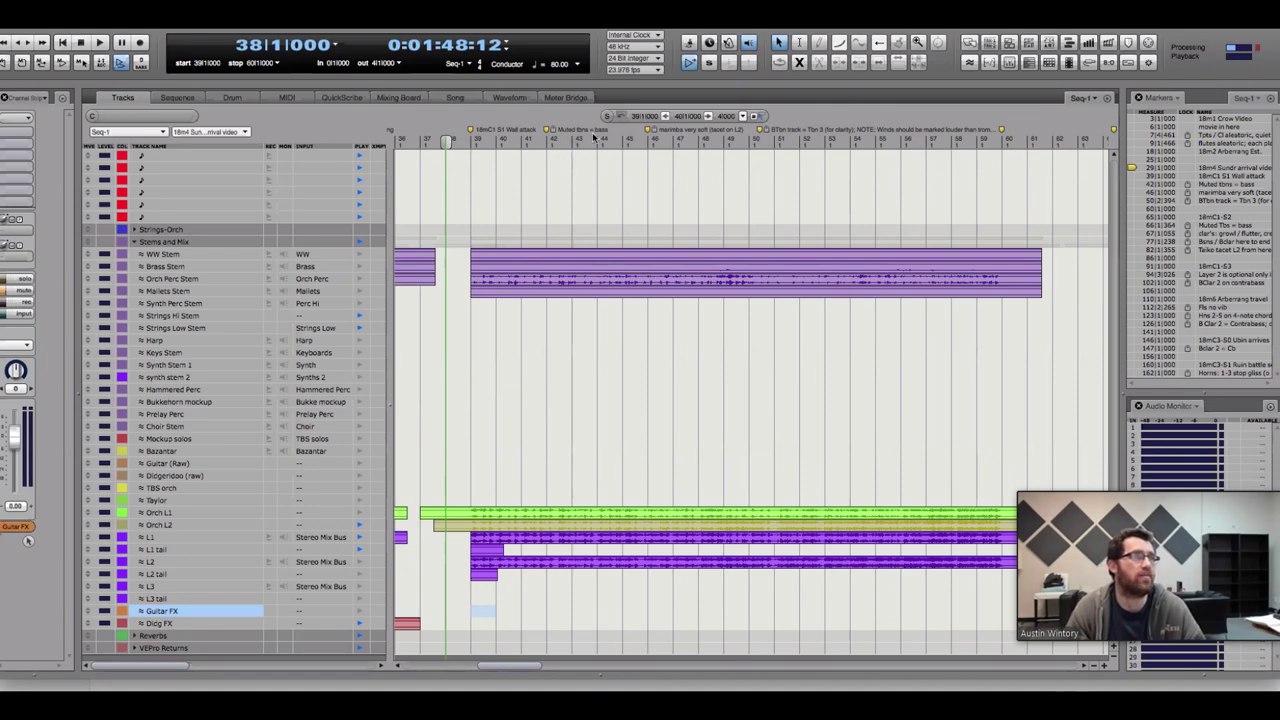
scroll(600, 346, up, 10)
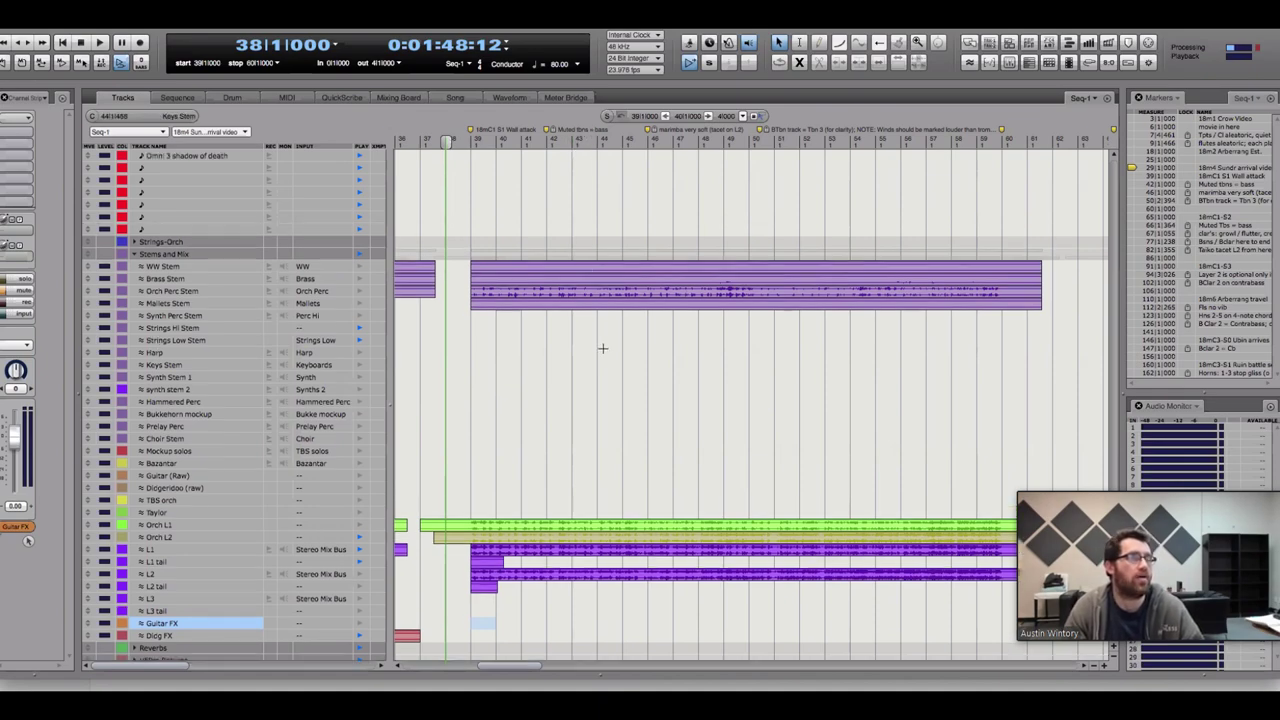
scroll(603, 348, up, 10)
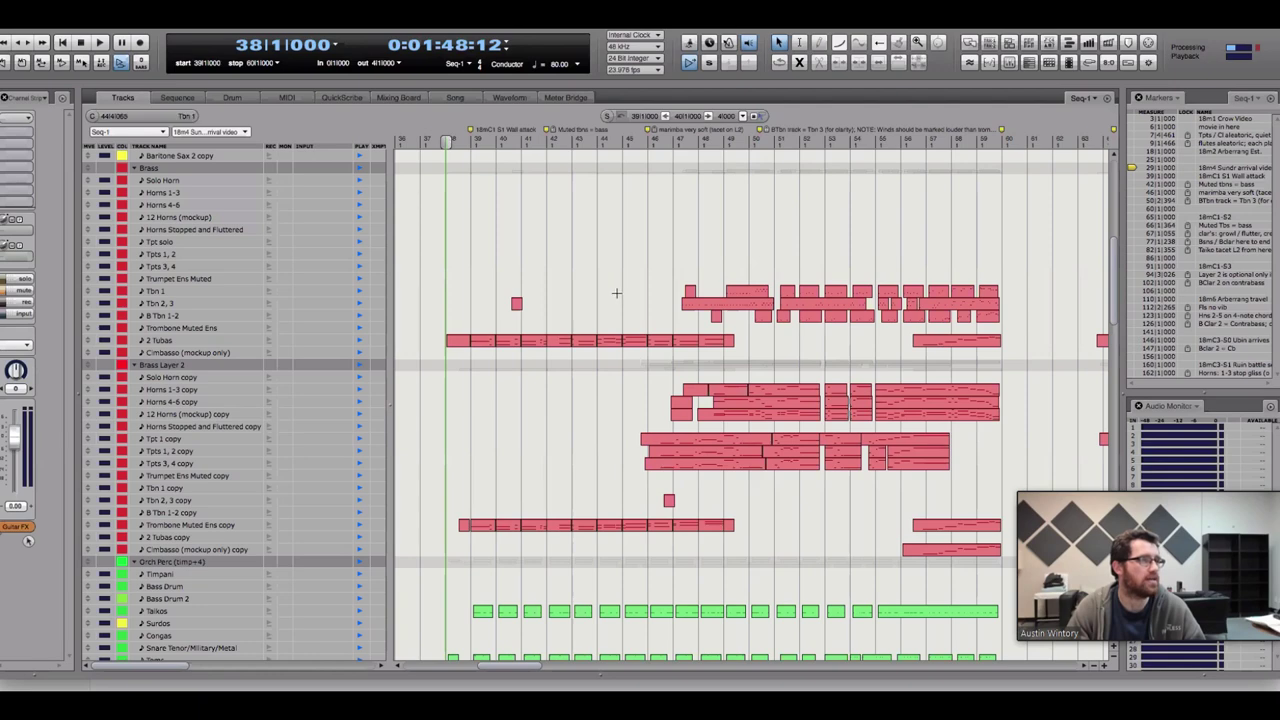
drag(750, 526, 432, 523)
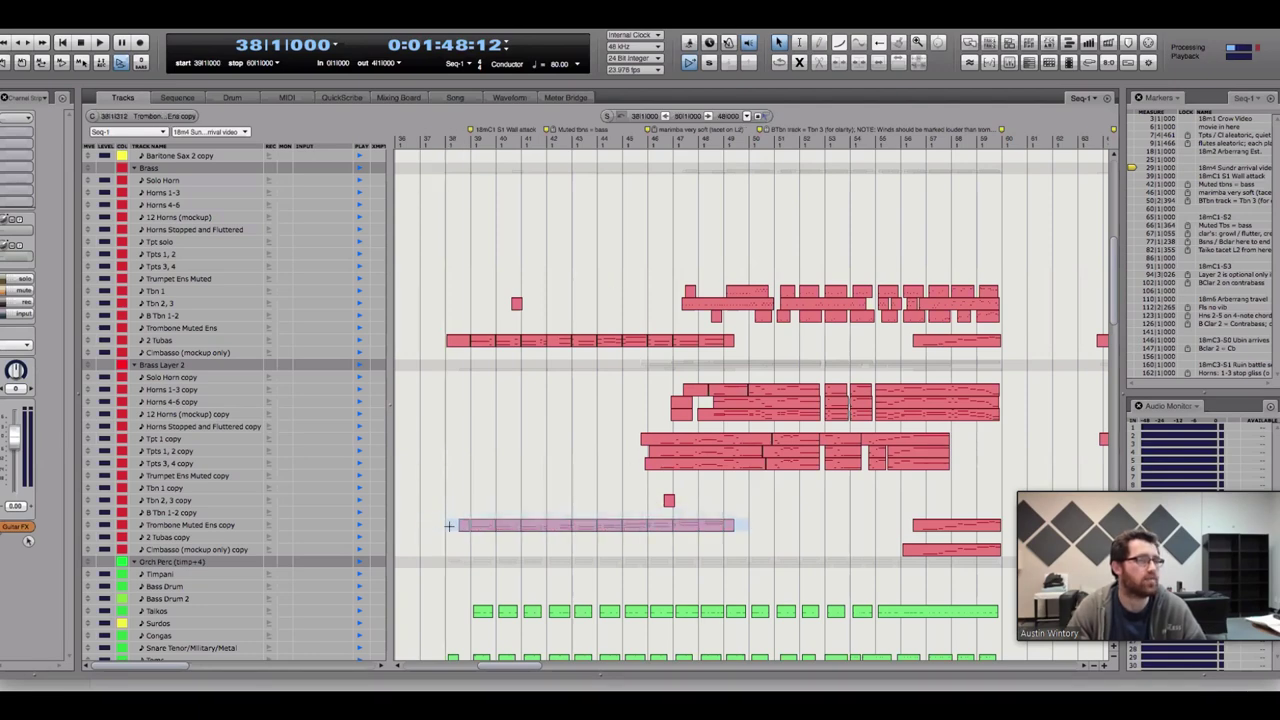
Highlight the Trombone Muted Ens copy phrases from bar 38, and then the Tbn 1 and Tbn 2, 3 phrases up to about bar 60
click(449, 526)
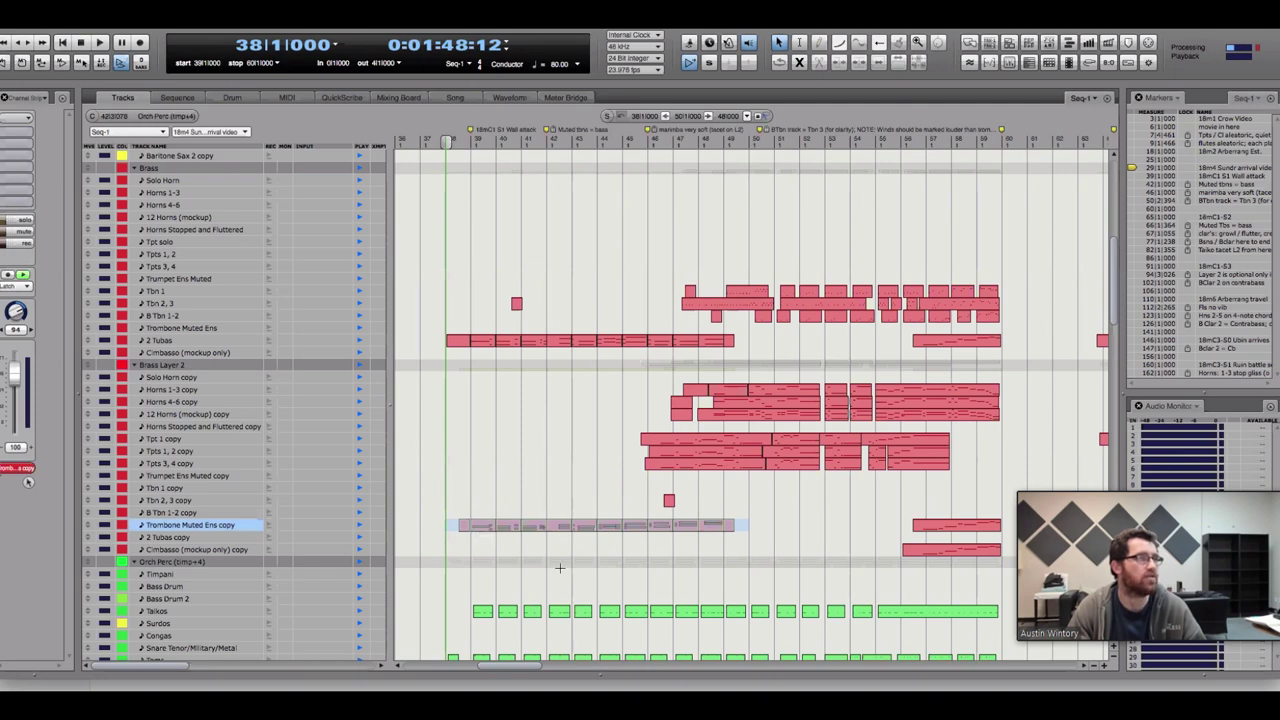
click(812, 550)
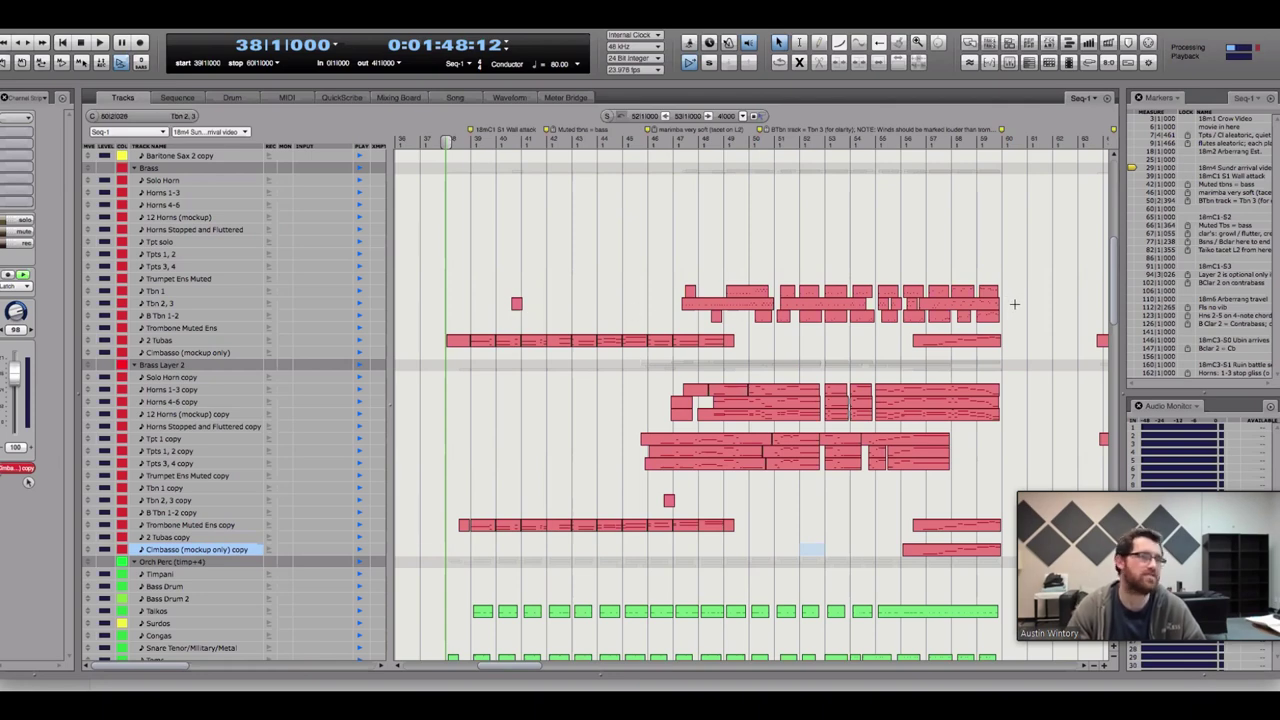
drag(1018, 292, 660, 292)
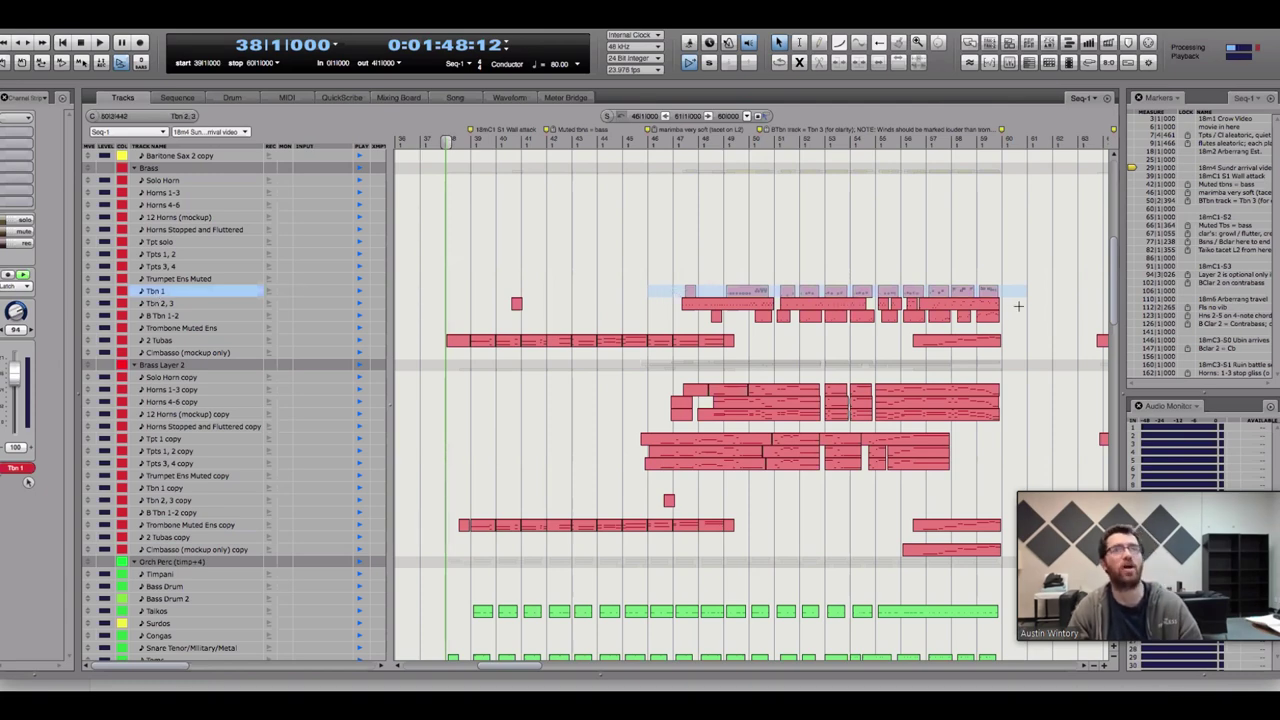
drag(1004, 306, 685, 304)
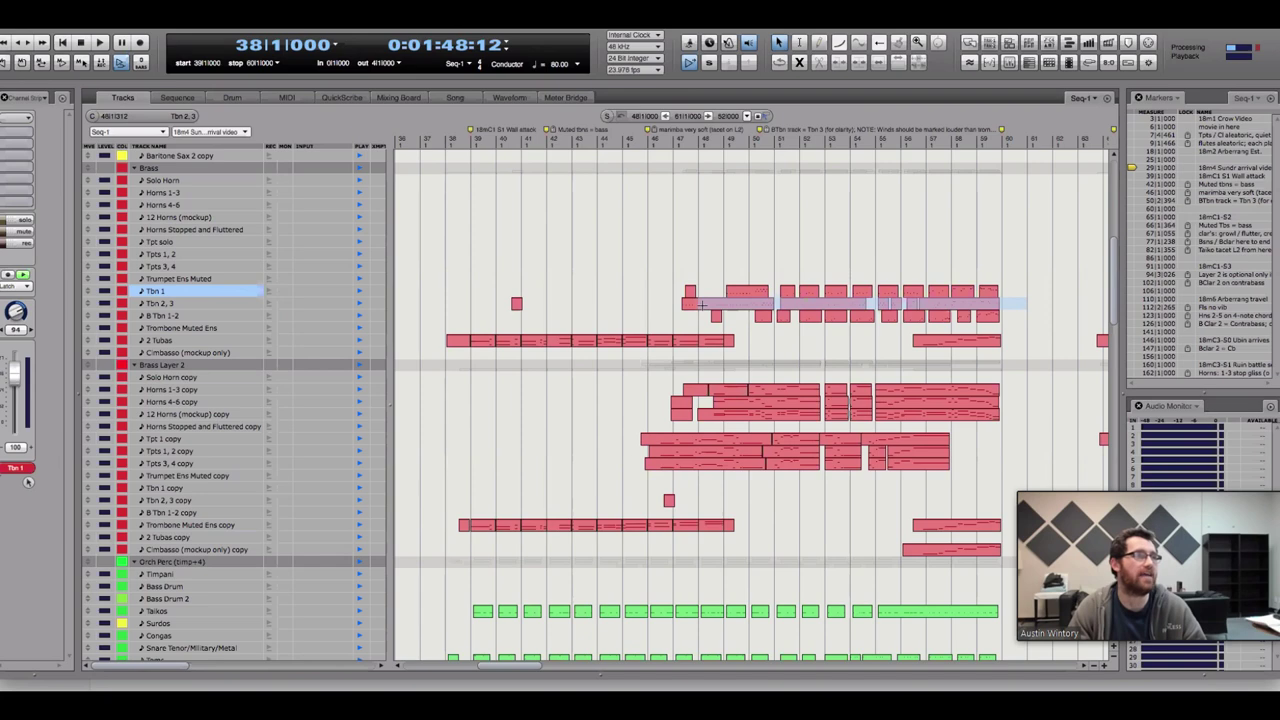
click(806, 265)
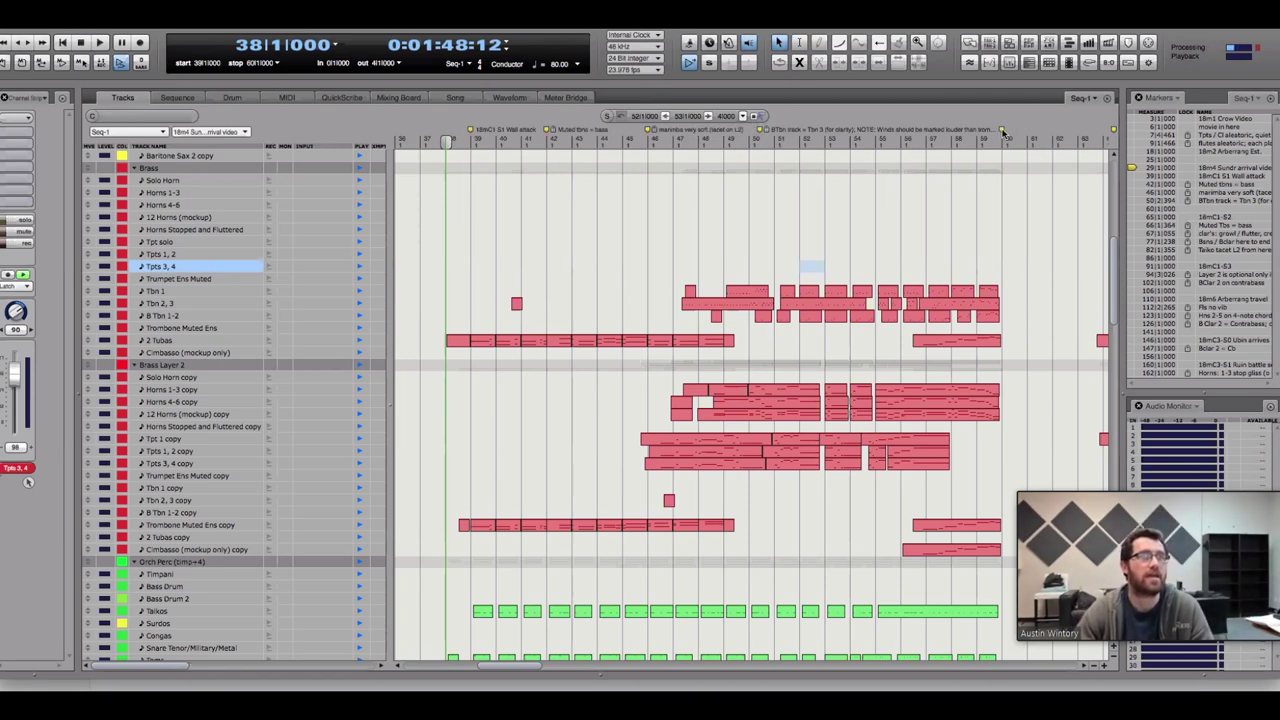
Show the brass around bar 55 up close, then place the playback position in bar 38 before the 18mC1 S1 Wall attack marker
click(876, 136)
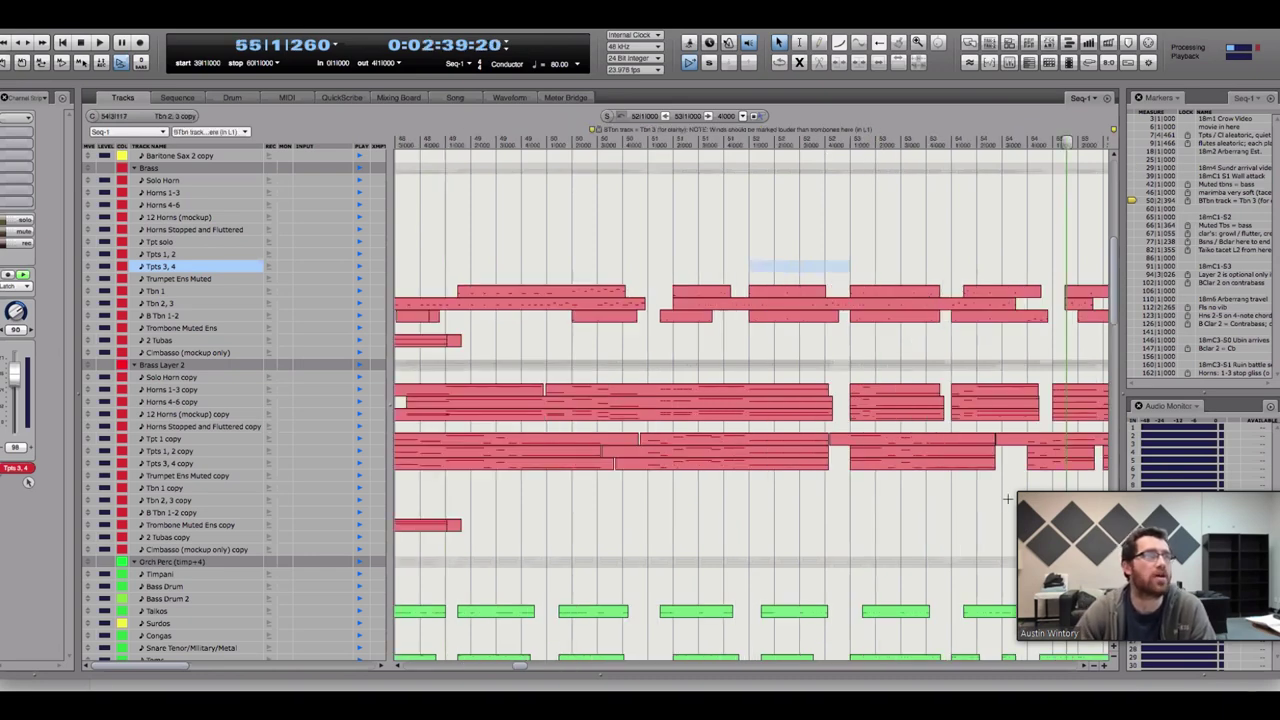
key(ctrl+bracketleft)
scroll(959, 663, left, 3)
click(510, 136)
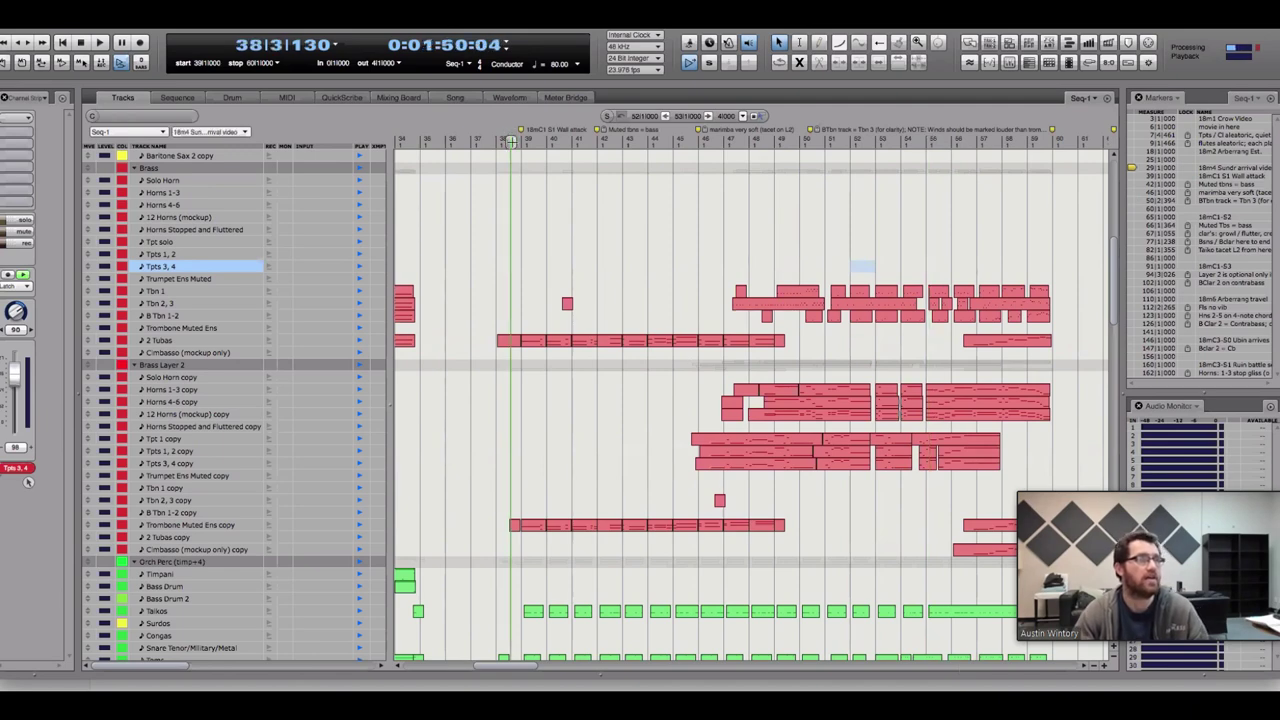
Review the Wall attack's woodwind, brass, percussion and Stems and Mix tracks, returning the playback position to the start of bar 38
scroll(580, 450, up, 10)
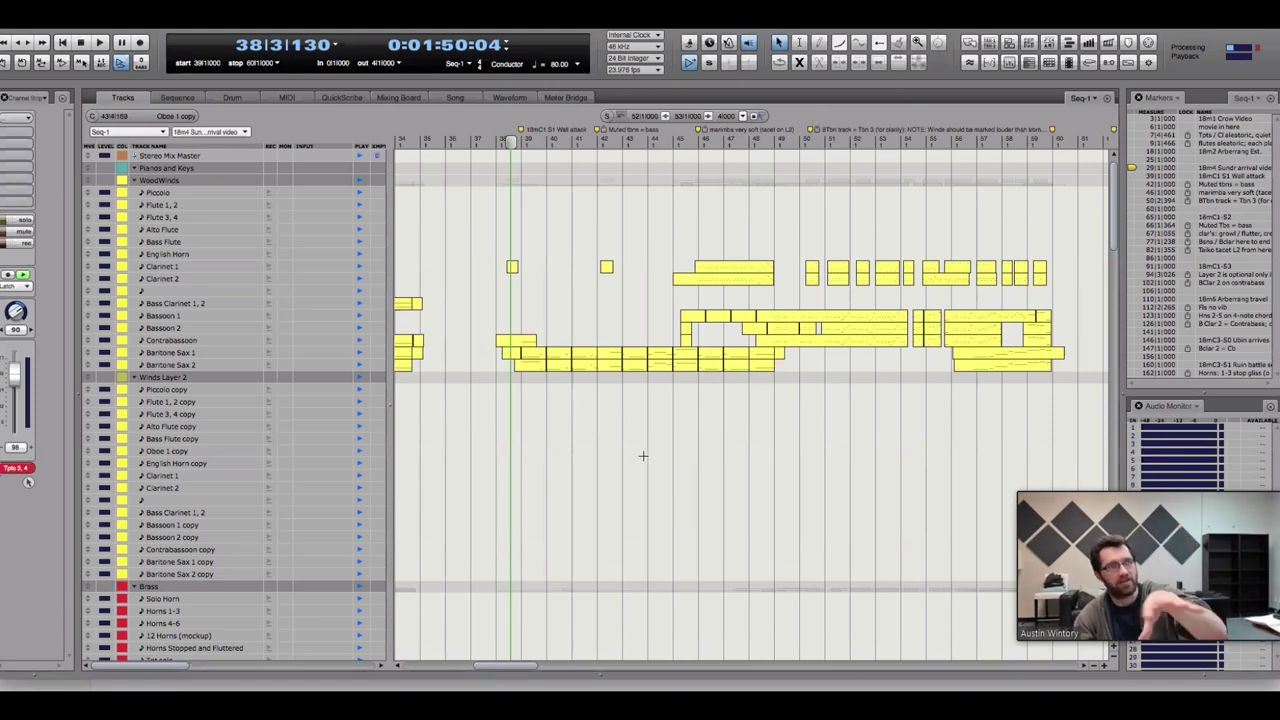
scroll(654, 514, down, 10)
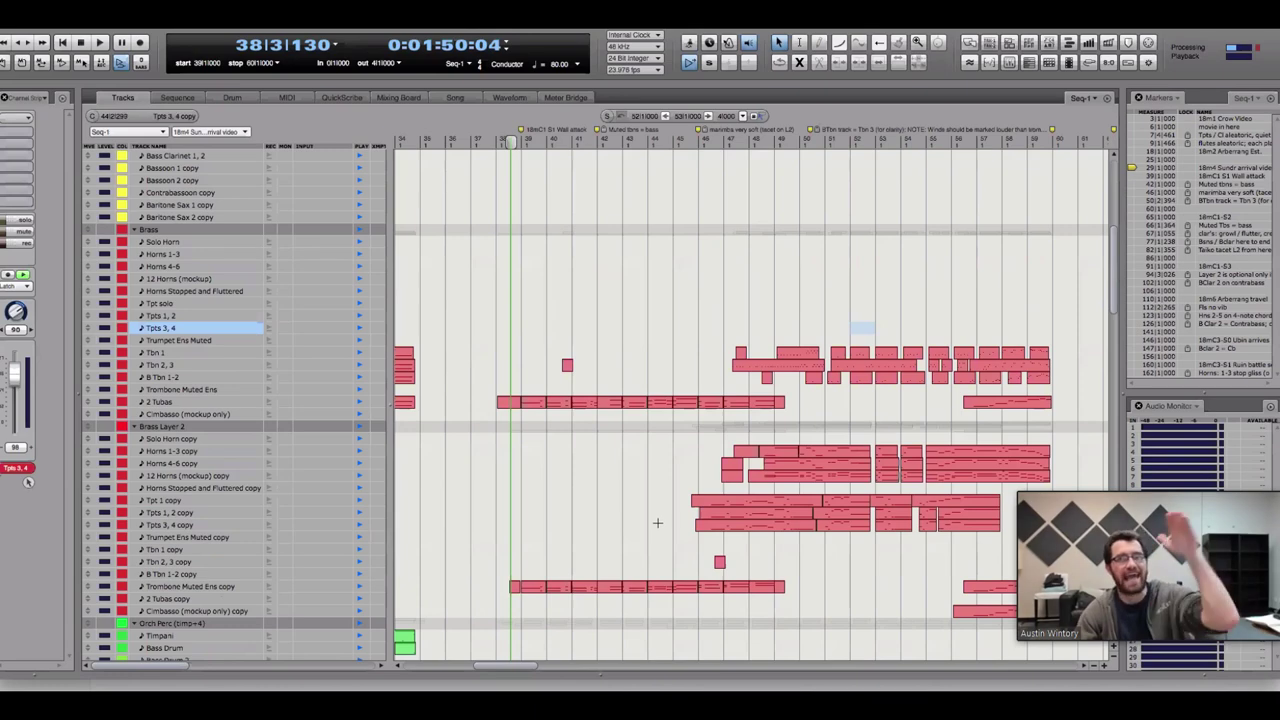
scroll(657, 522, down, 1)
scroll(646, 510, down, 20)
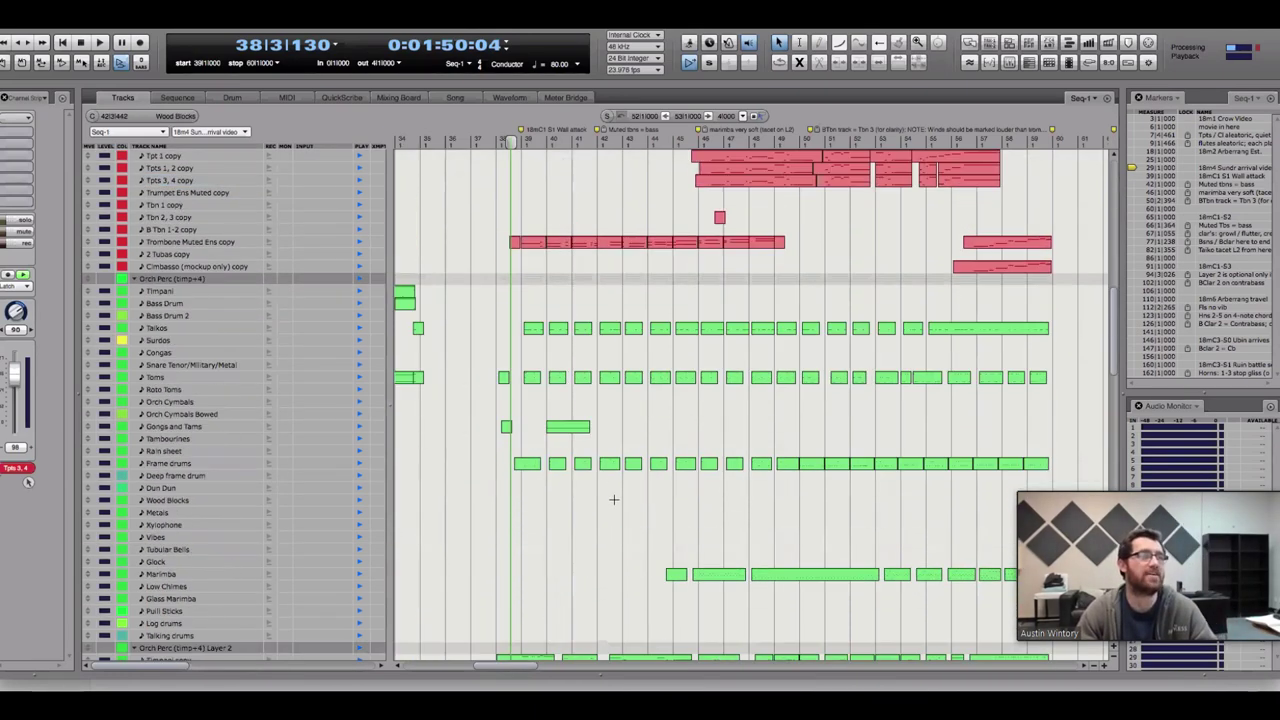
key(space)
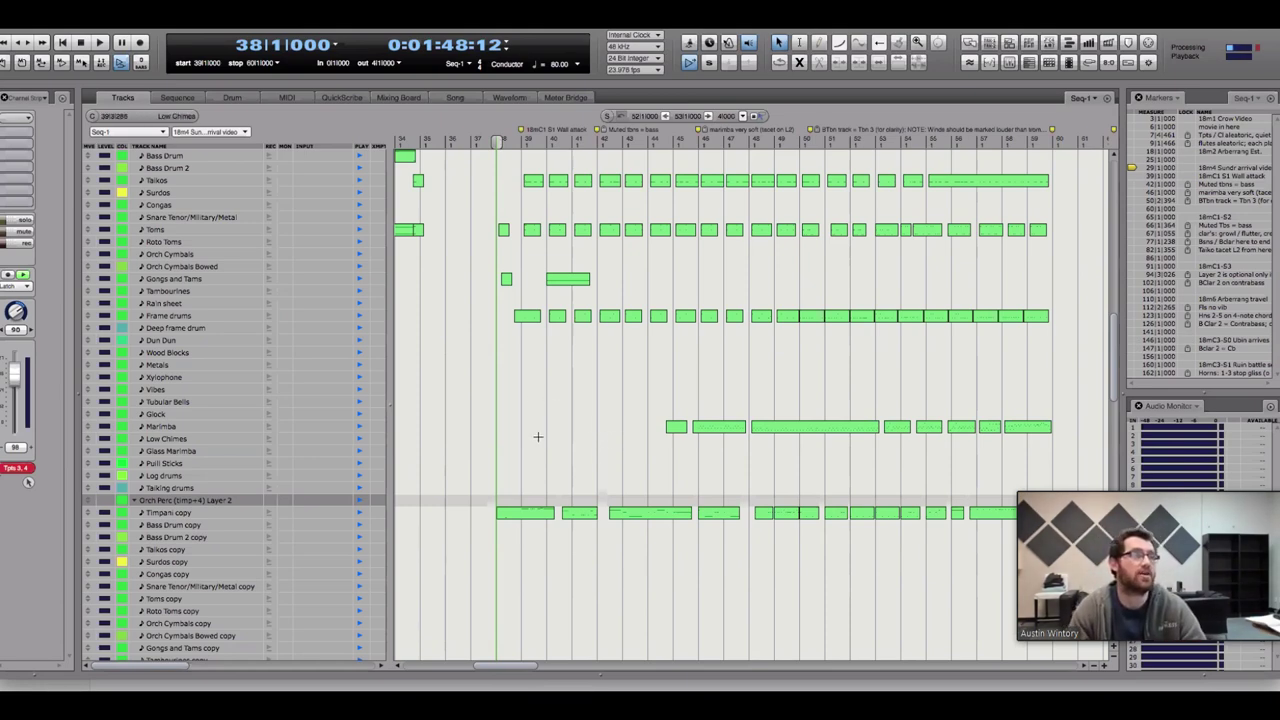
scroll(600, 539, down, 5)
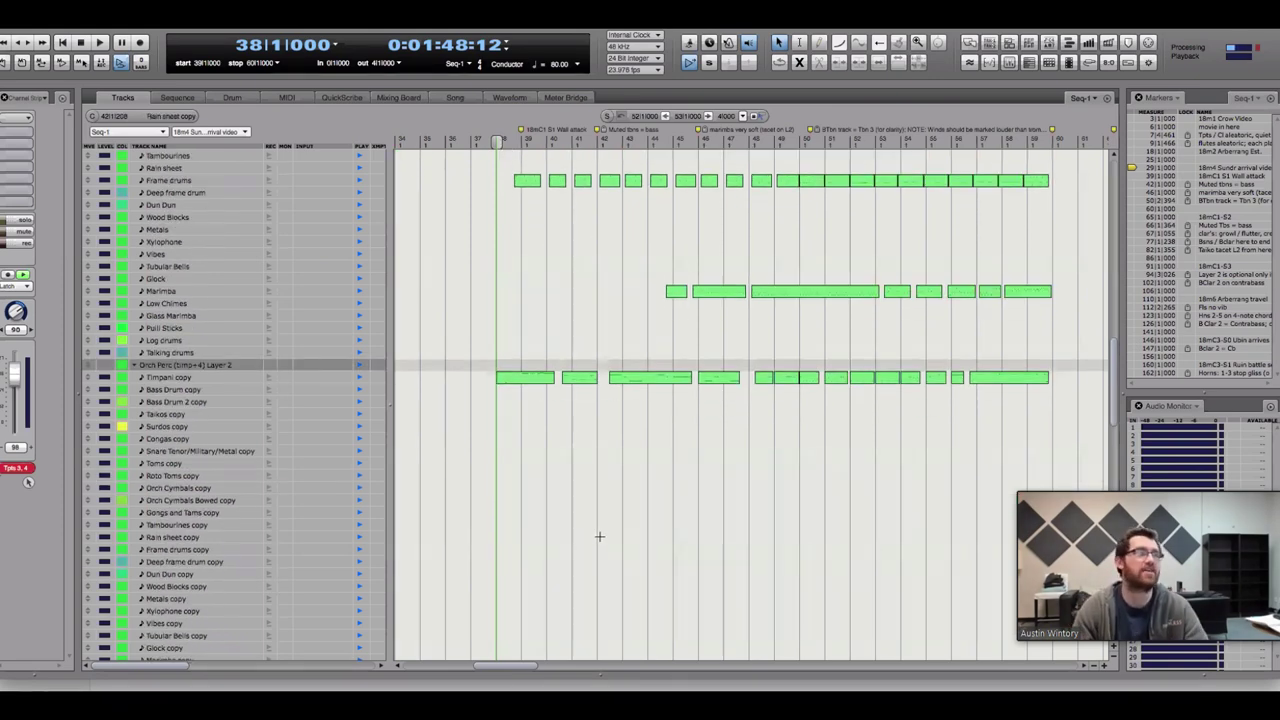
scroll(595, 536, down, 15)
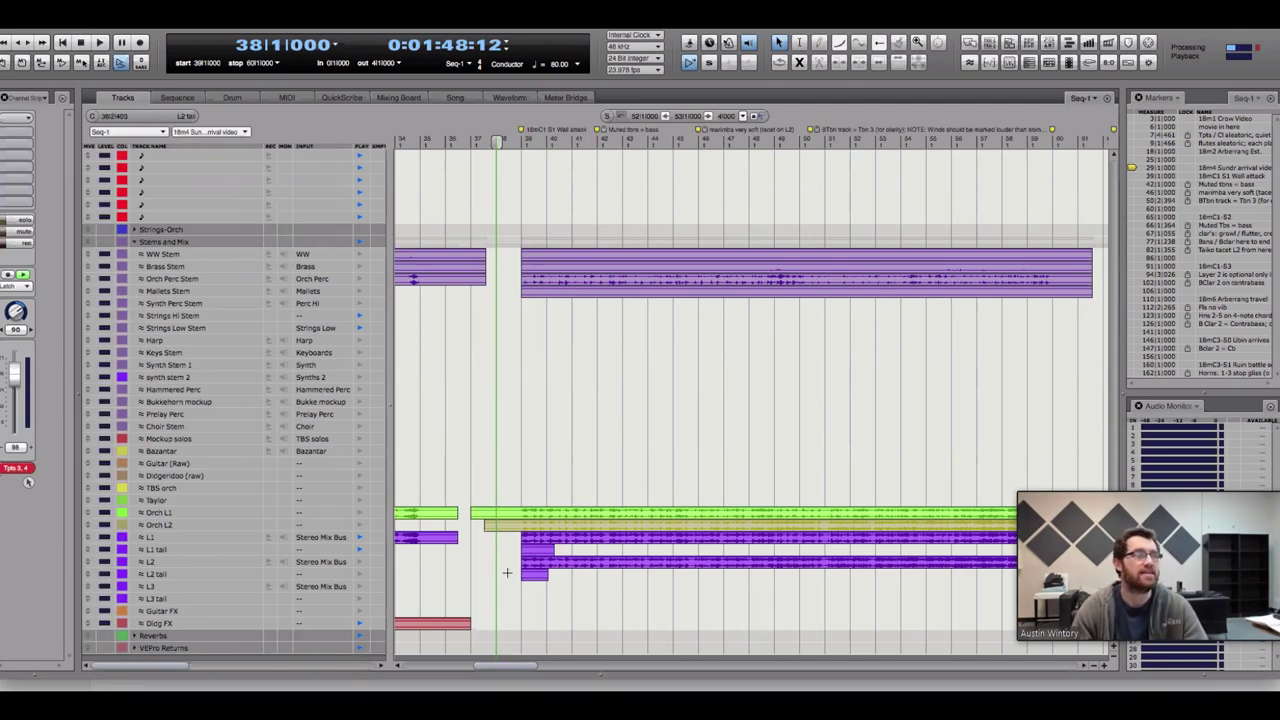
Play Wall attack from bar 38 in the MIDI Editor, hide the Brass Layer 2 and Timpani copy notes, and stop in bar 44
key(space)
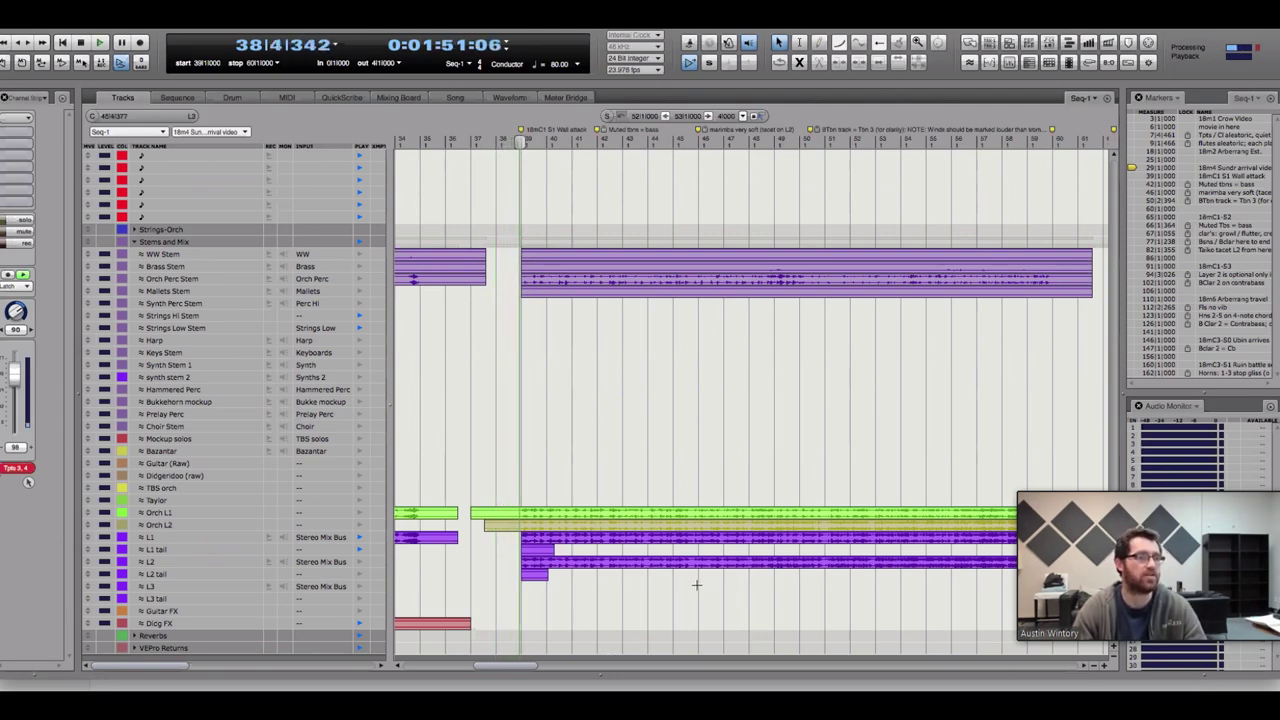
key(shift+g)
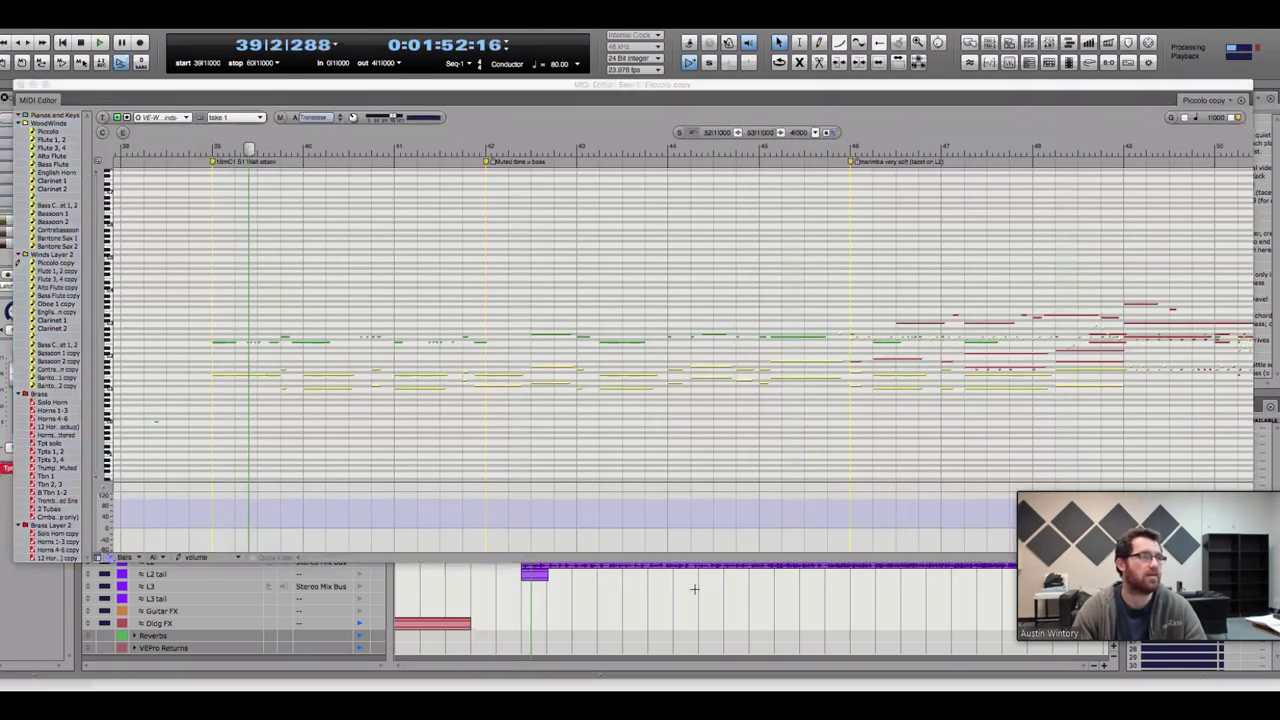
click(55, 247)
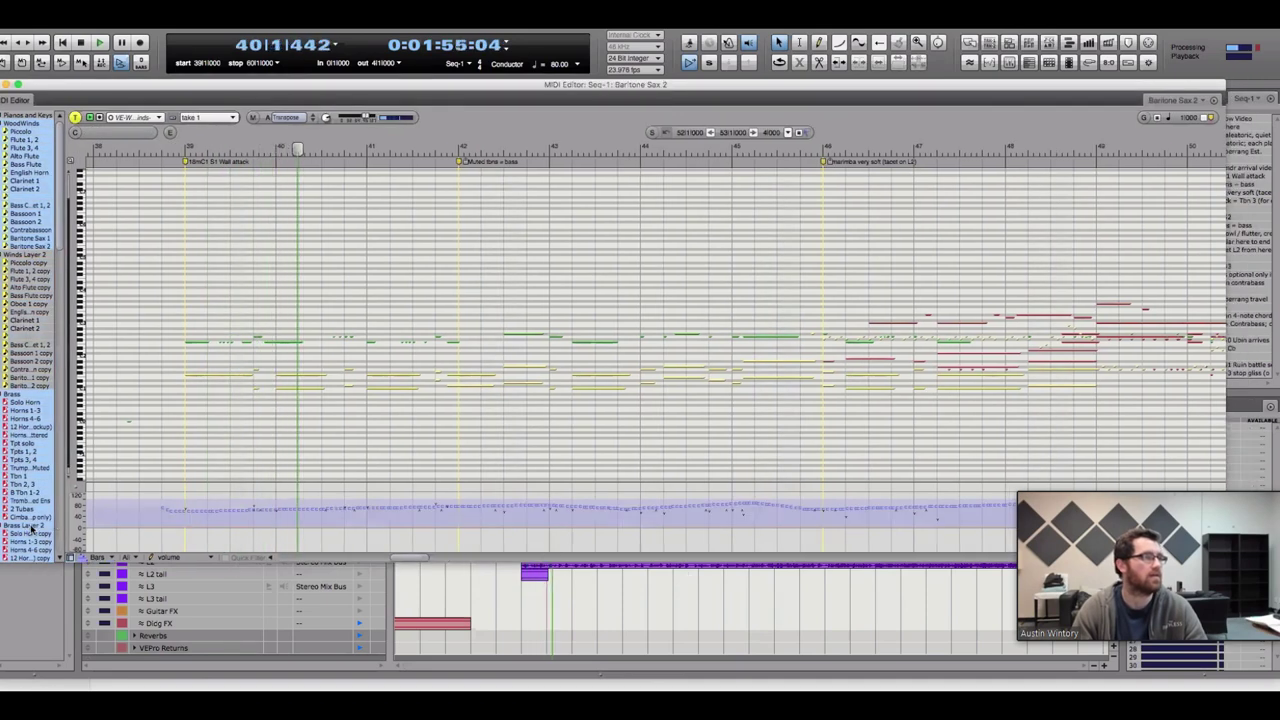
scroll(104, 477, down, 1)
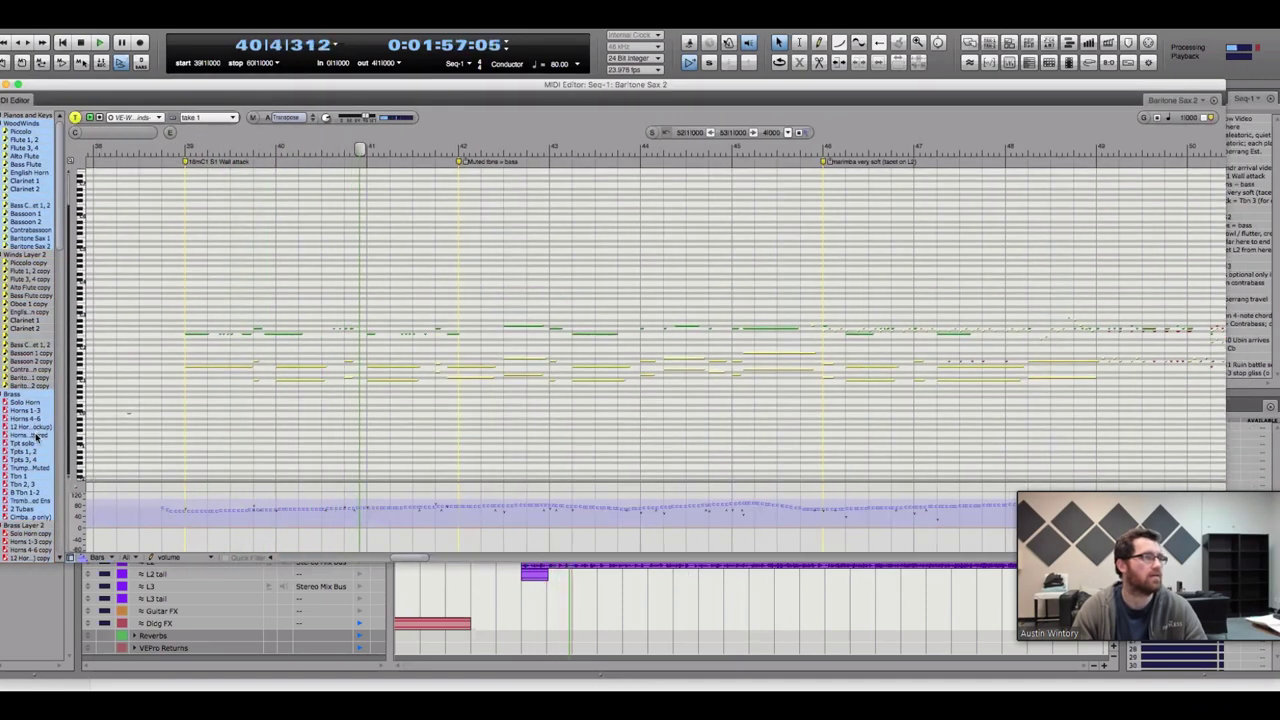
scroll(62, 432, down, 10)
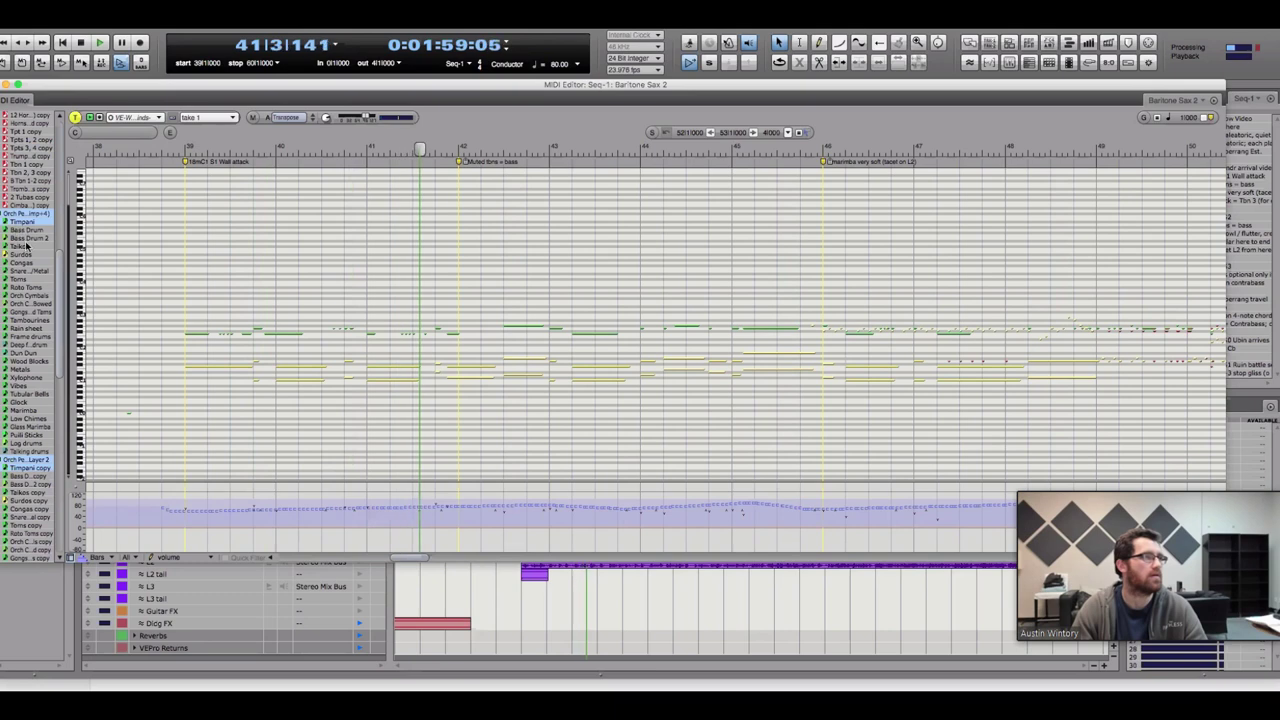
scroll(33, 424, down, 5)
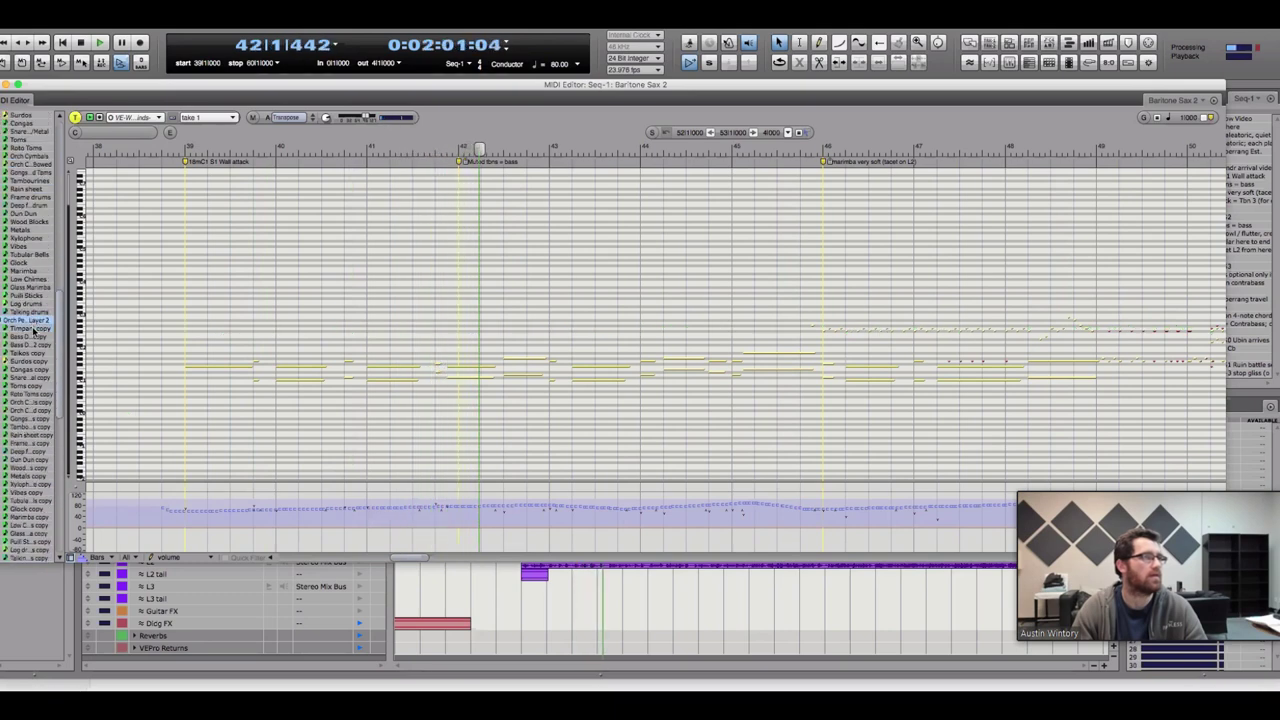
scroll(40, 270, up, 5)
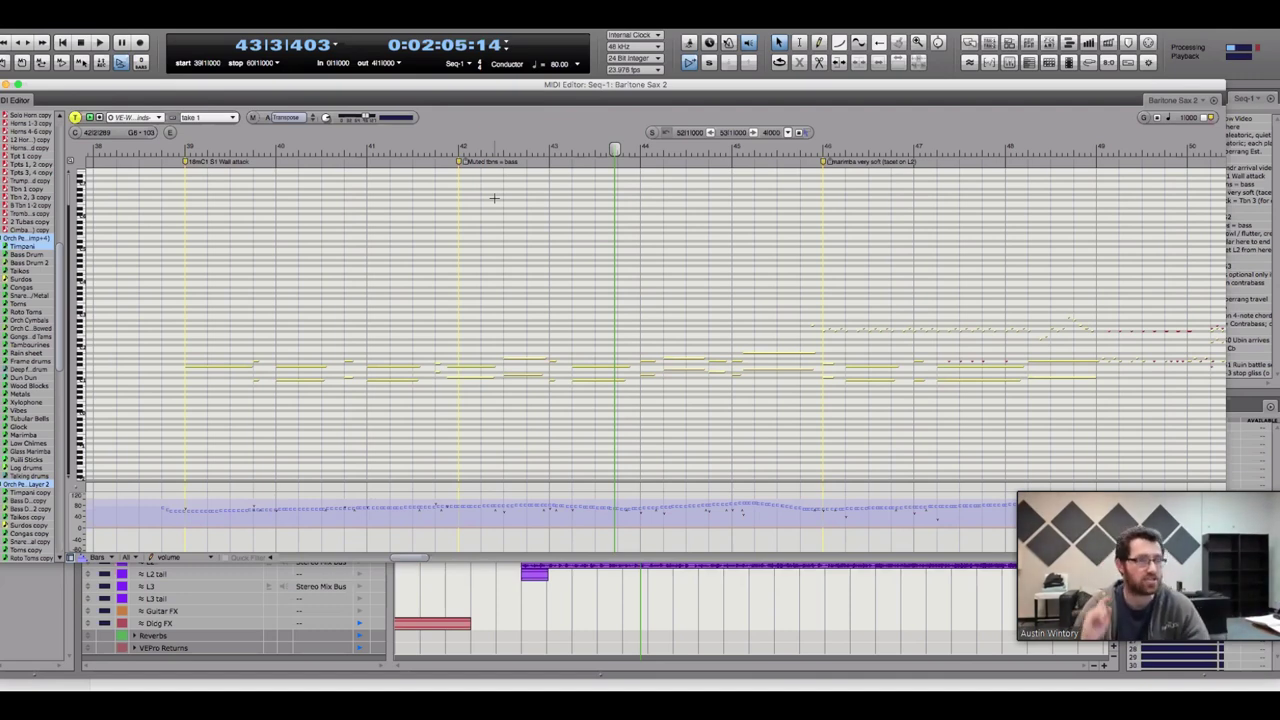
key(space)
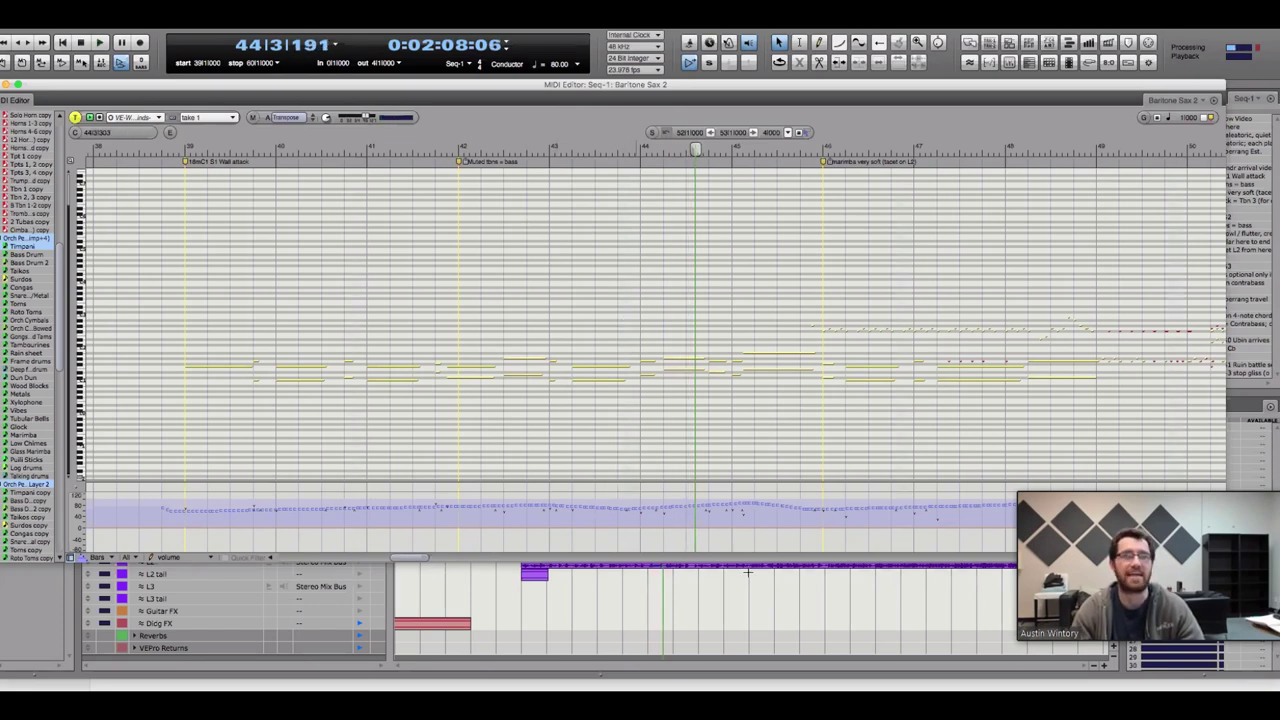
Return to the woodwind tracks, reopen the baritone sax notes in the MIDI Editor, and play Wall attack from bar 43 to bar 60
key(shift+t)
scroll(540, 451, up, 15)
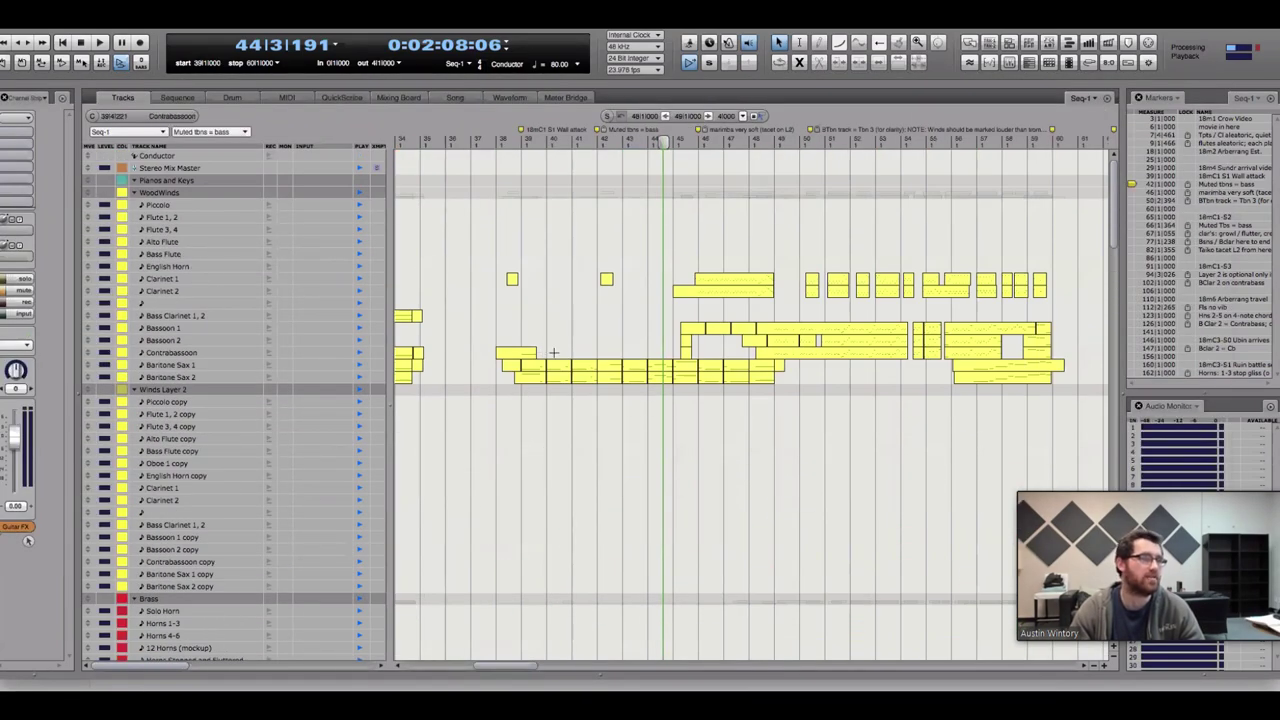
double_click(626, 373)
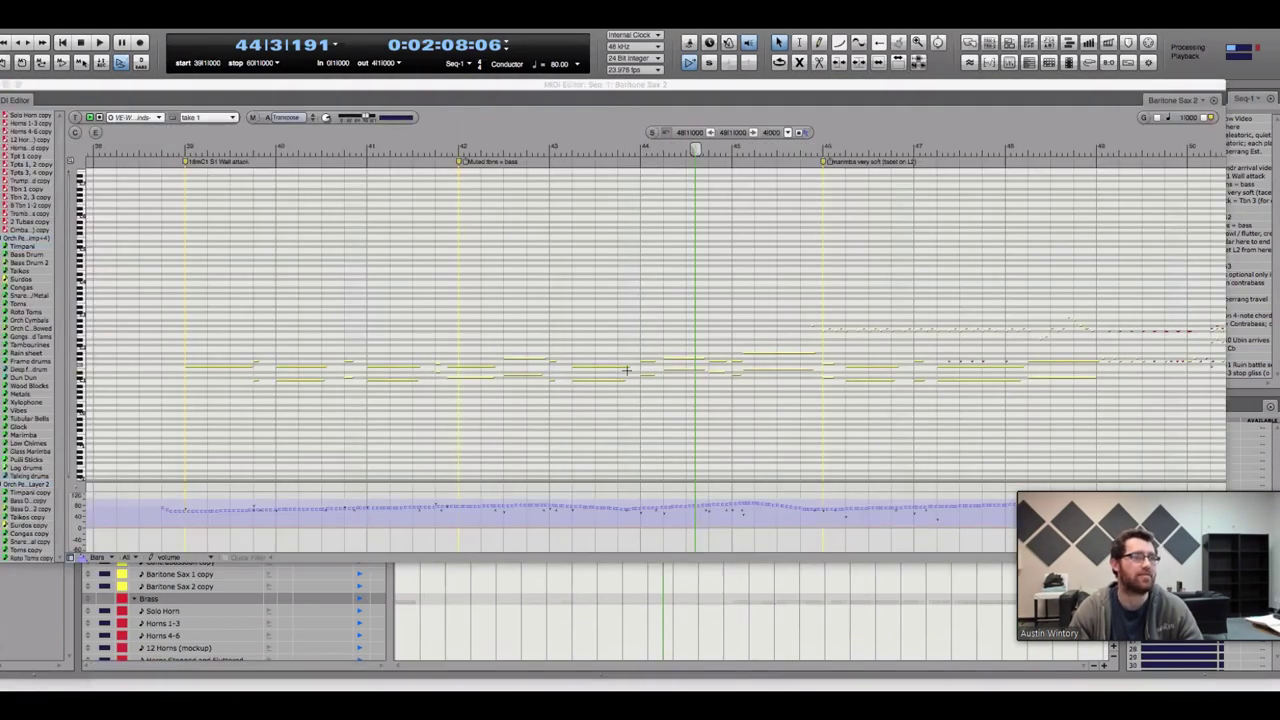
click(614, 149)
key(space)
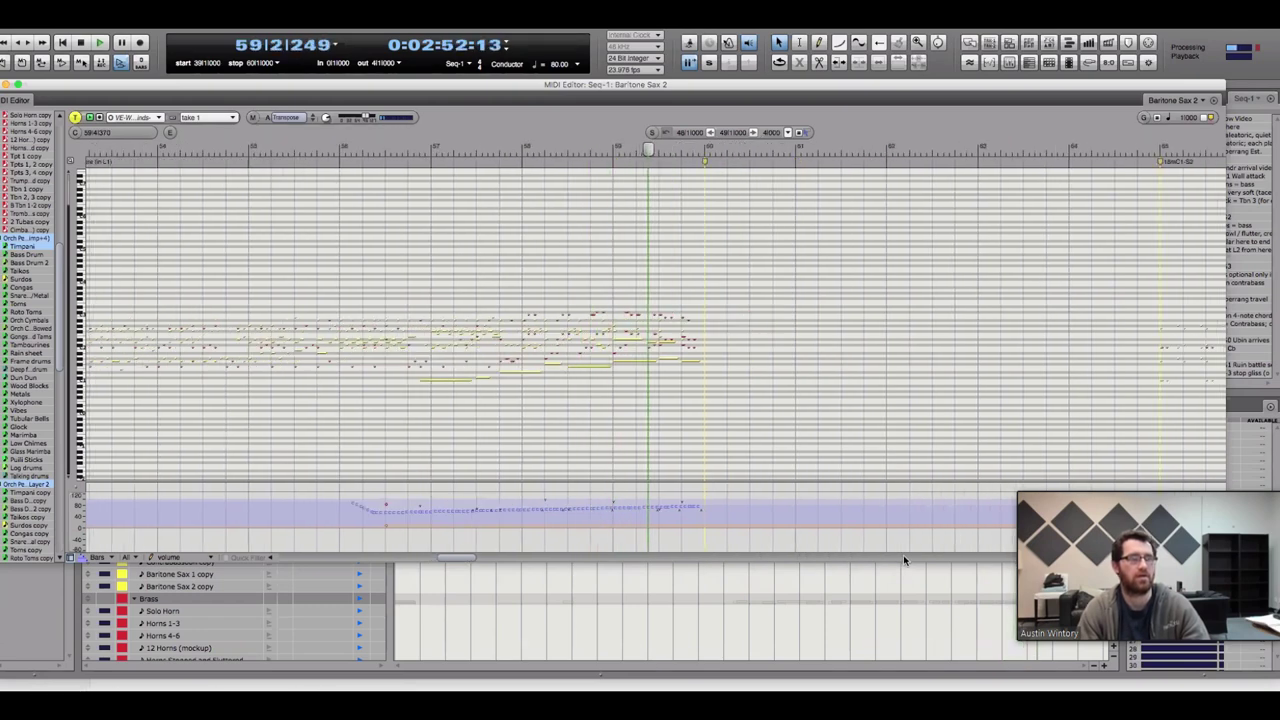
Move playback back to the end of bar 38, show the Timpani copy notes in the MIDI Editor, and return to the tracks overview
scroll(903, 554, left, 6)
scroll(903, 554, left, 3)
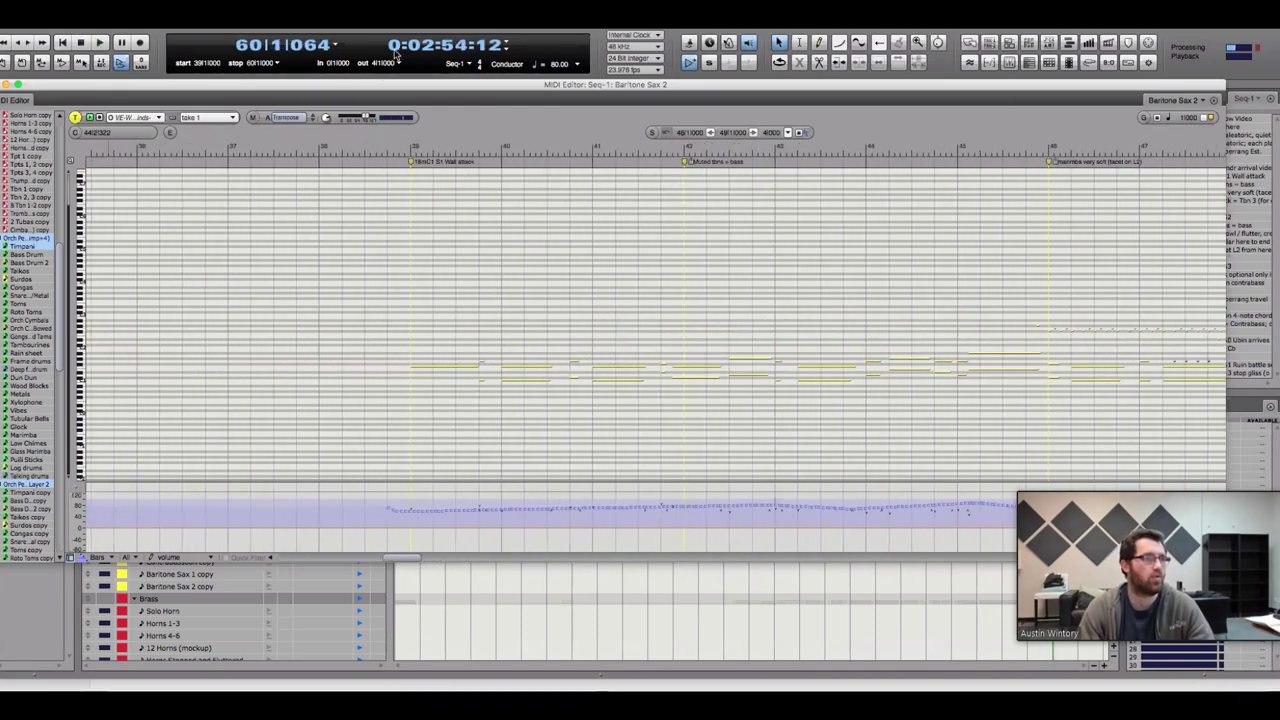
click(397, 147)
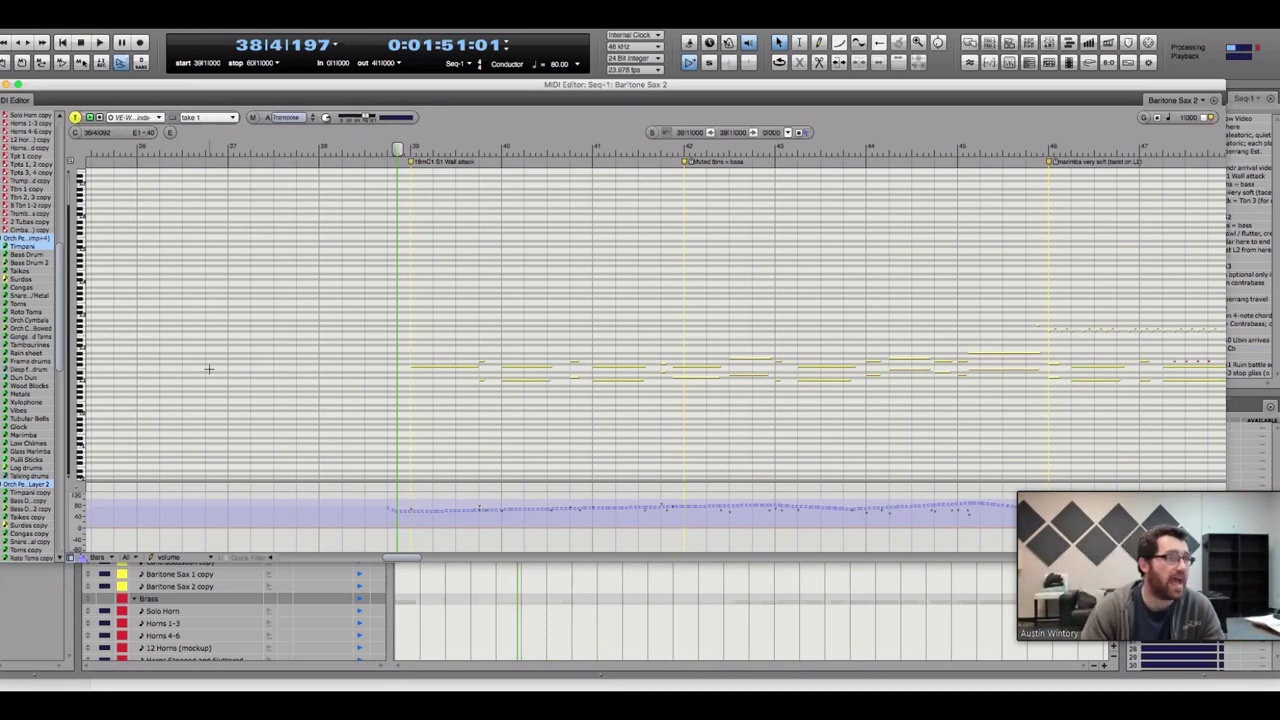
click(39, 494)
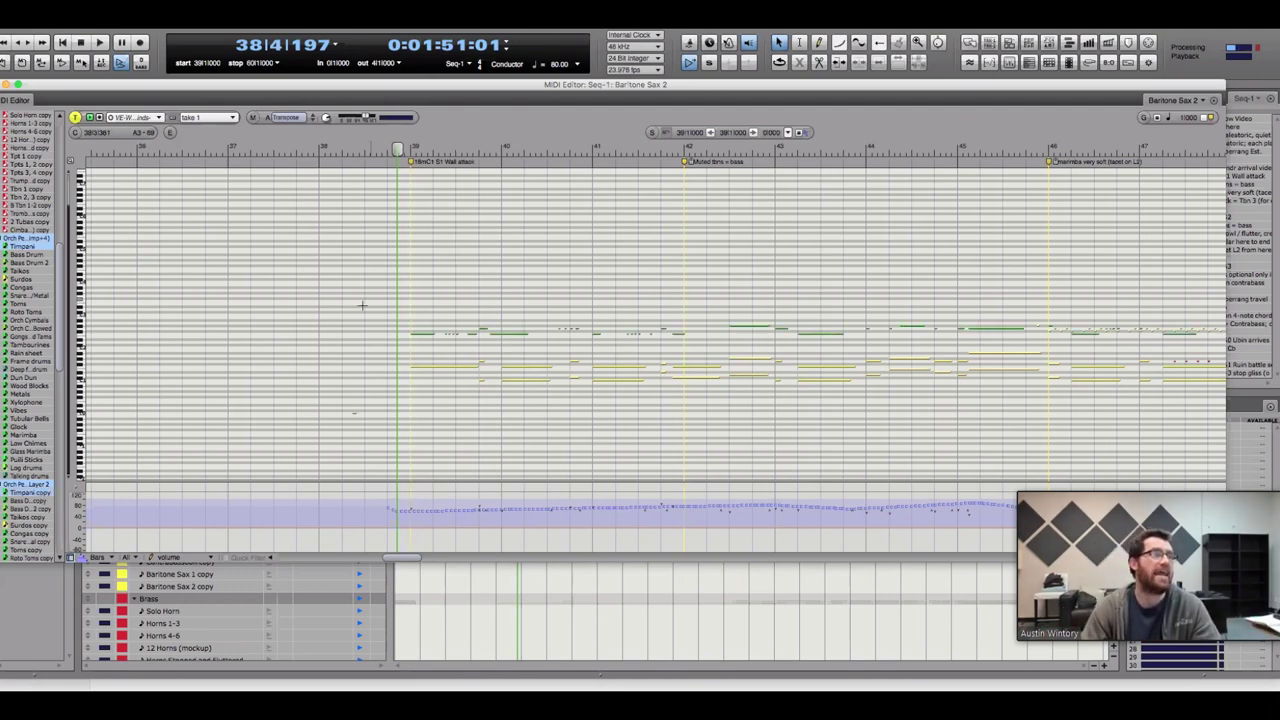
click(425, 557)
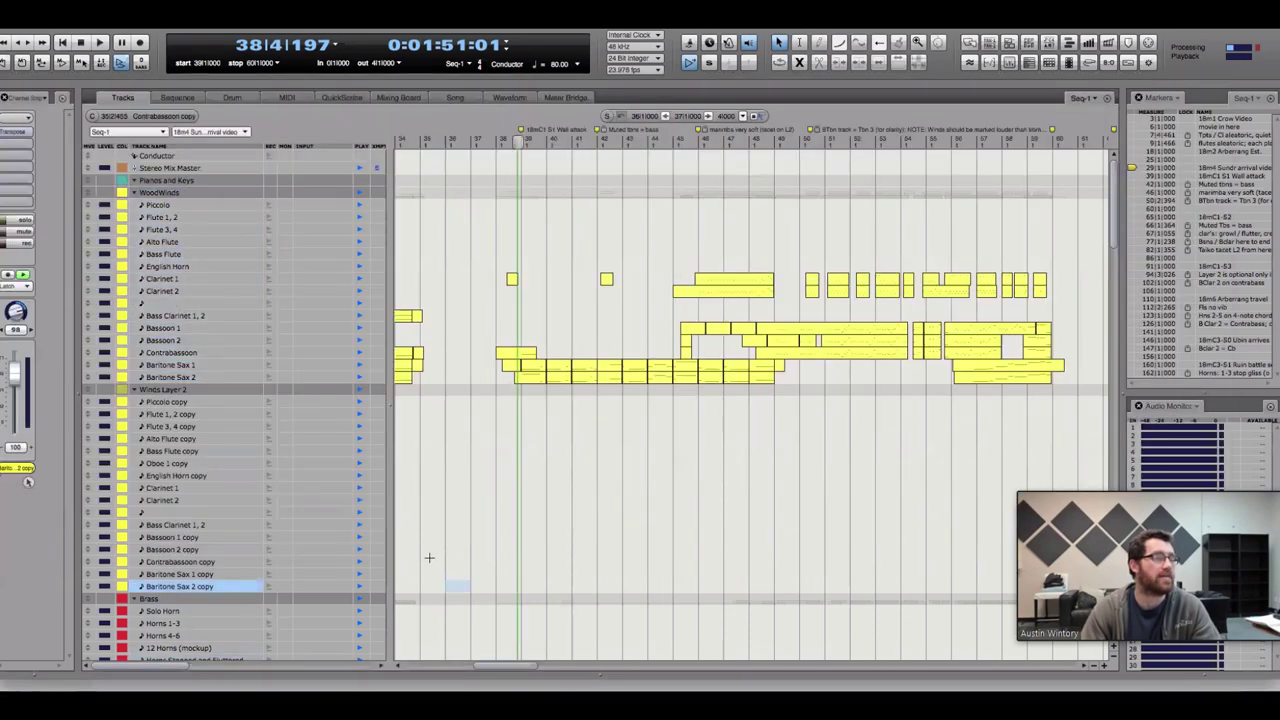
Compare the 2 Tubas and Trombone Muted Ens copy parts, highlighting the 2 Tubas phrases from bar 39 to bar 51
scroll(415, 506, down, 6)
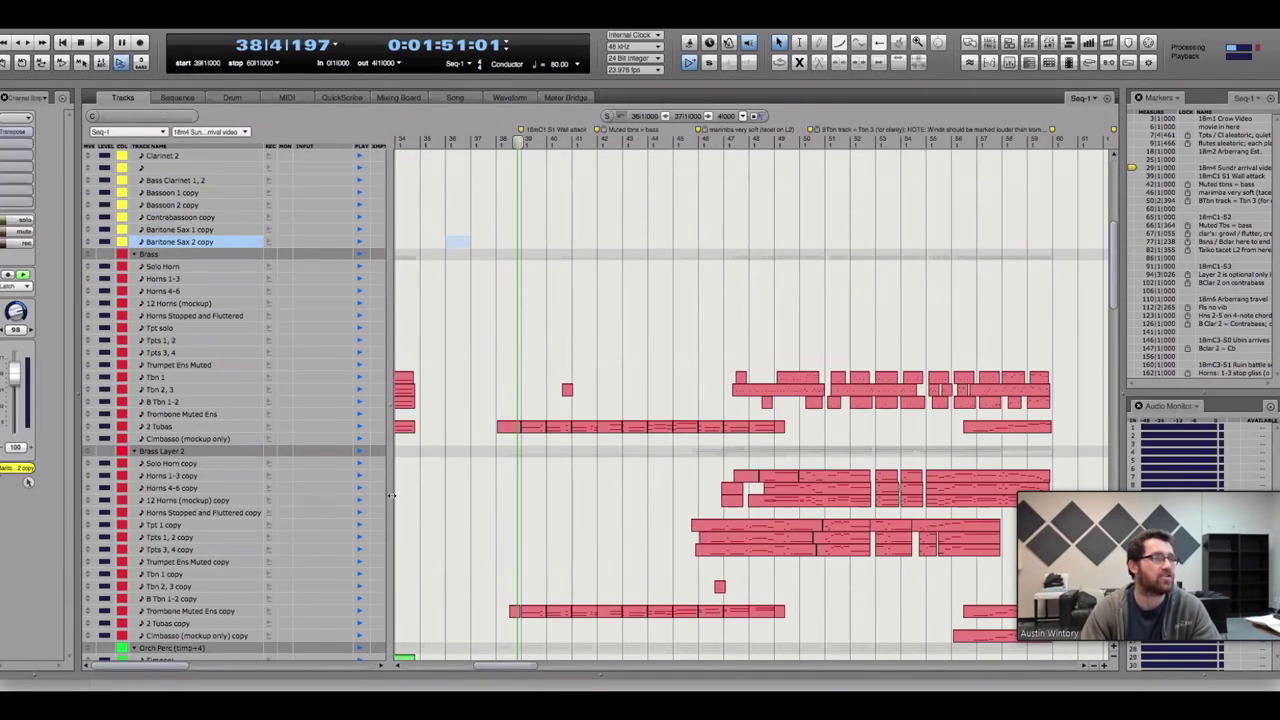
scroll(405, 505, down, 5)
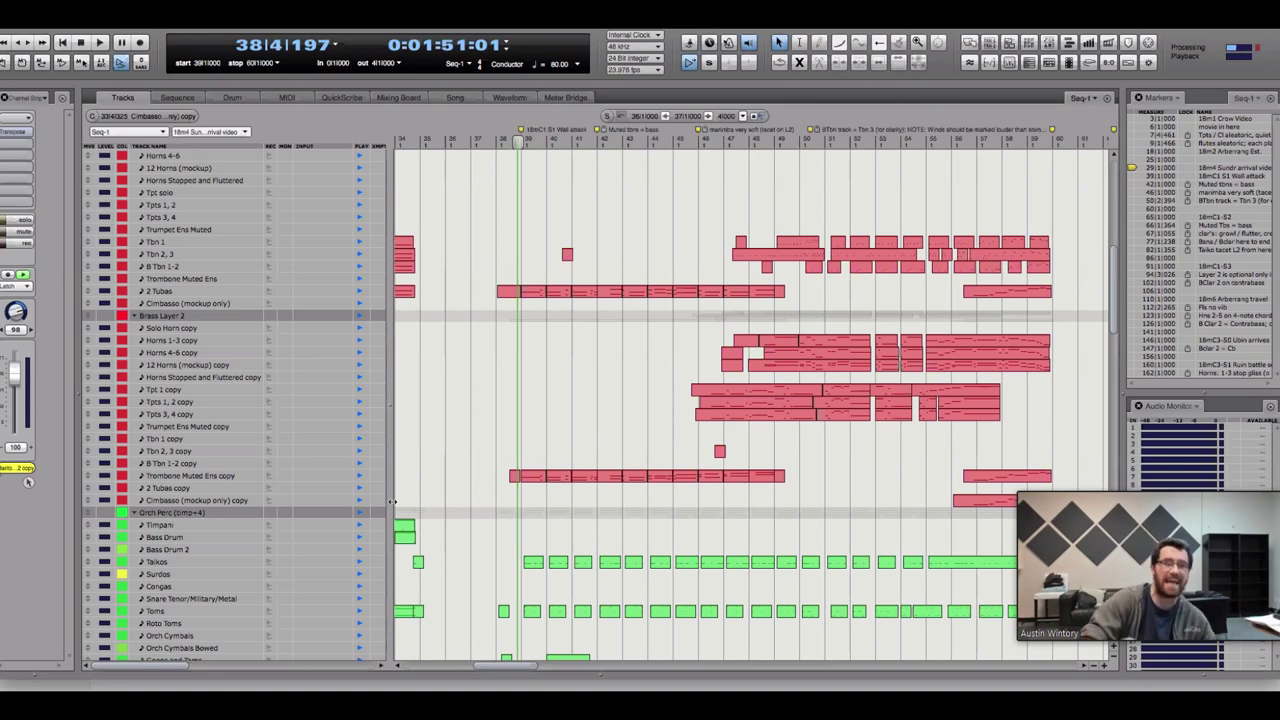
scroll(640, 443, up, 5)
scroll(679, 431, down, 2)
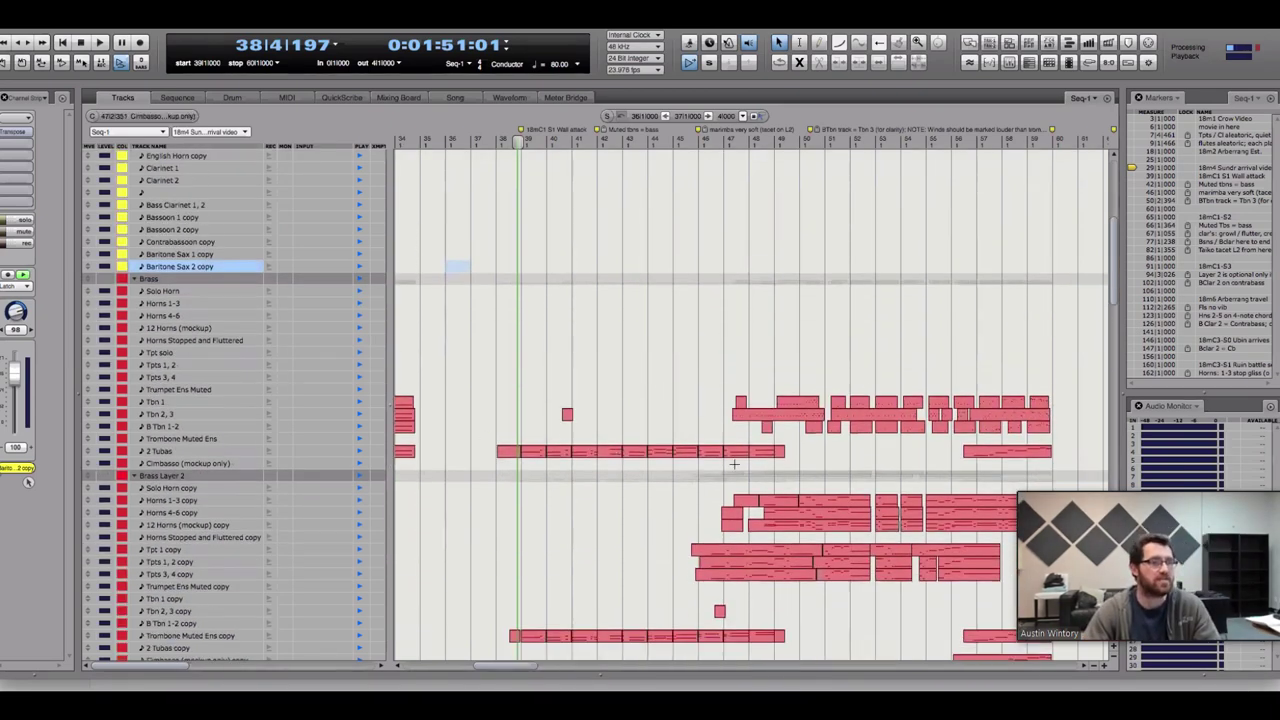
scroll(734, 464, down, 1)
drag(819, 442, 503, 444)
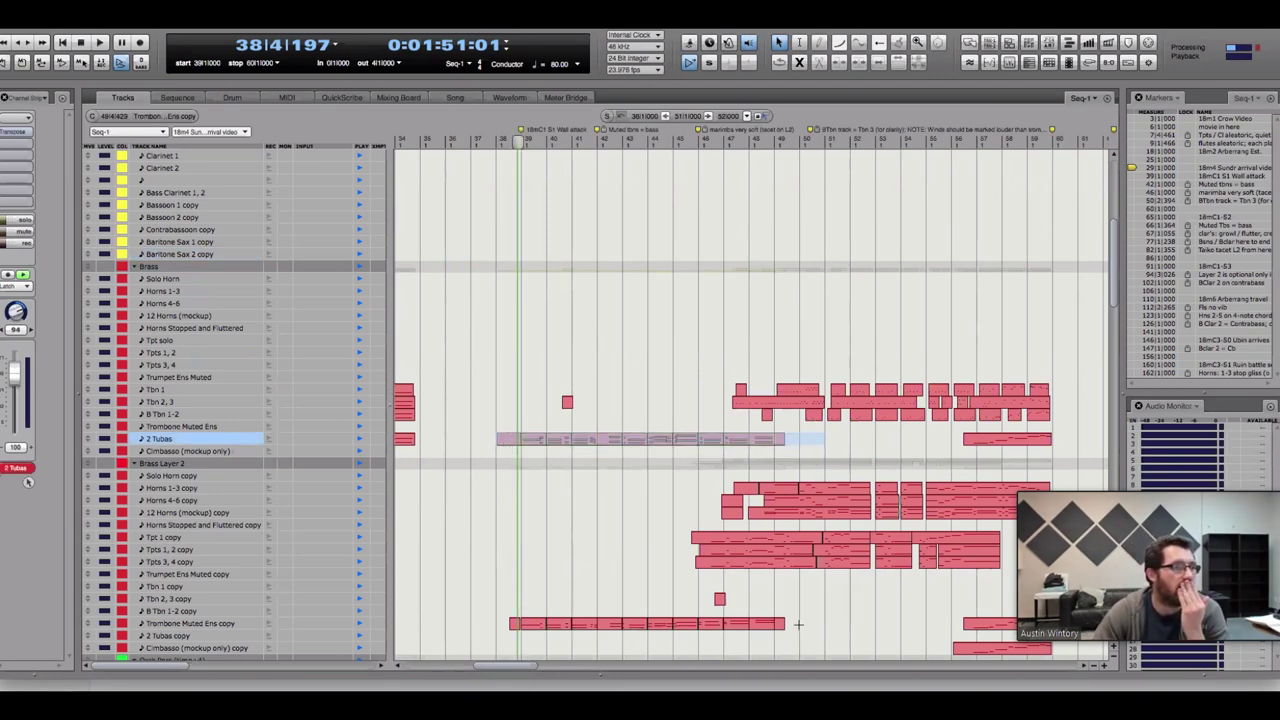
click(500, 624)
click(516, 440)
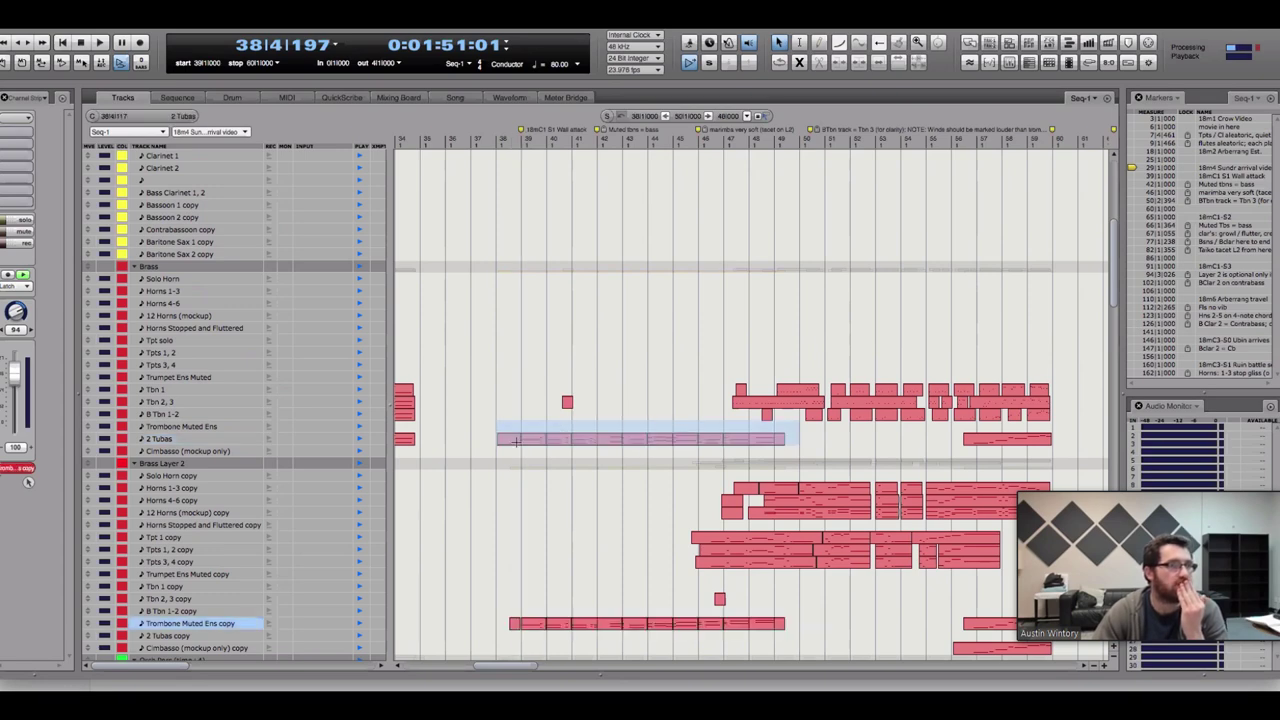
drag(823, 440, 520, 440)
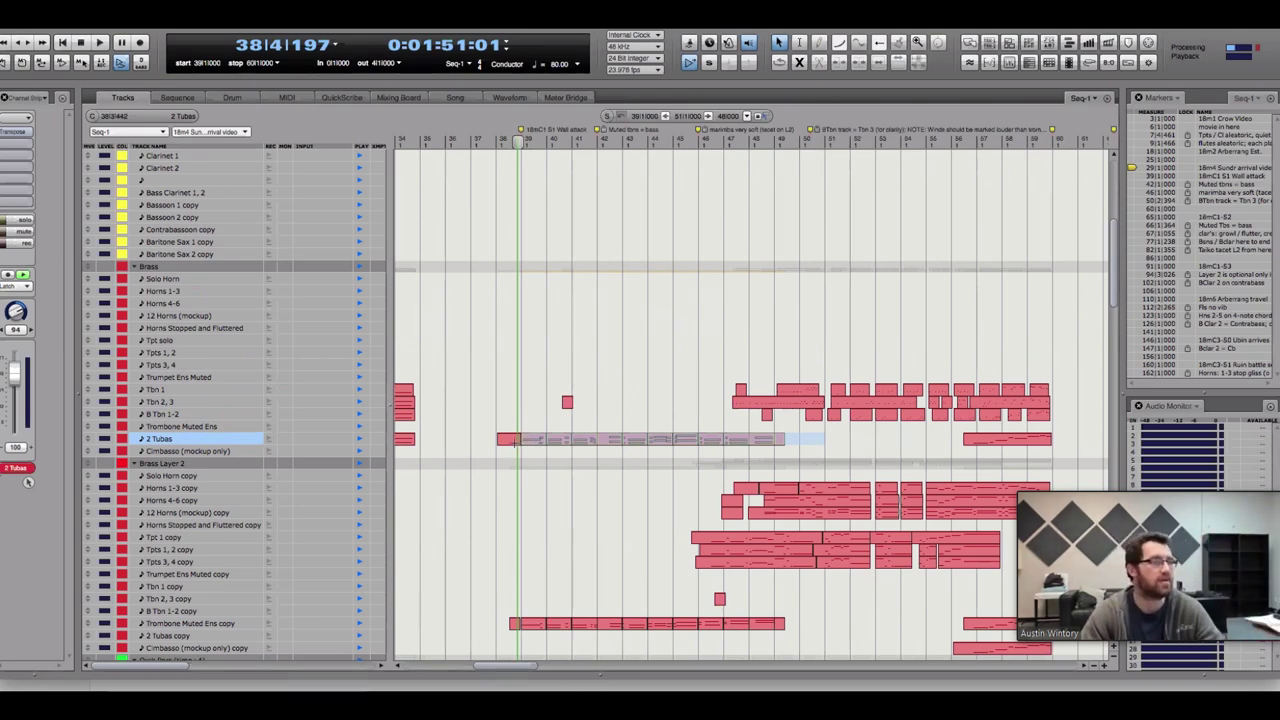
scroll(566, 404, up, 5)
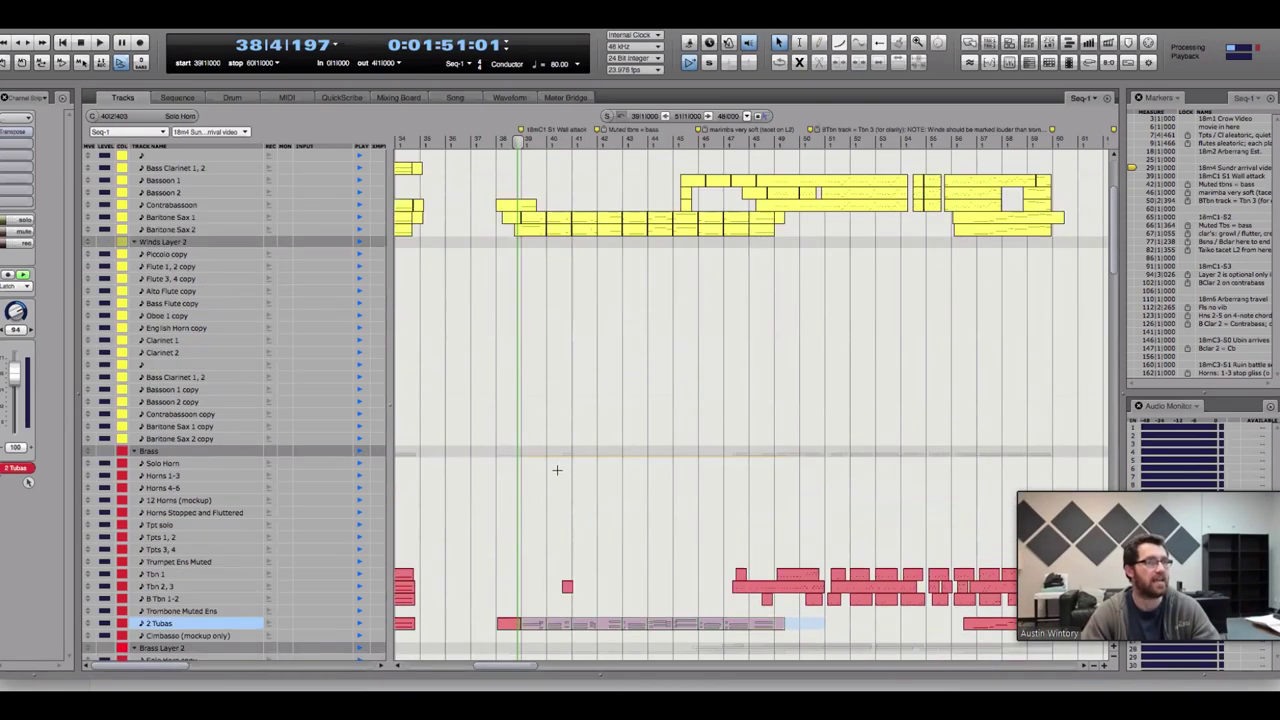
Highlight the Trombone Muted Ens copy phrases from bar 38, then the trumpet and horn copy parts entering from bar 45 in Brass Layer 2
scroll(650, 566, down, 6)
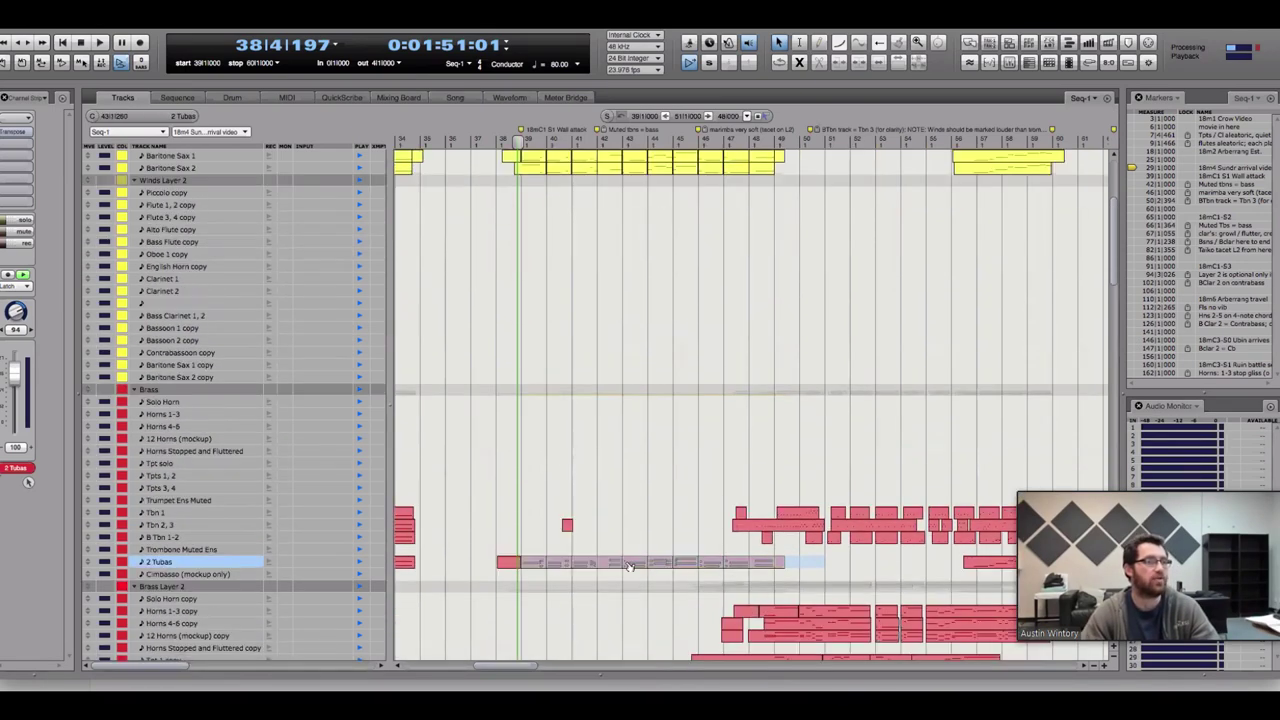
drag(822, 546, 517, 567)
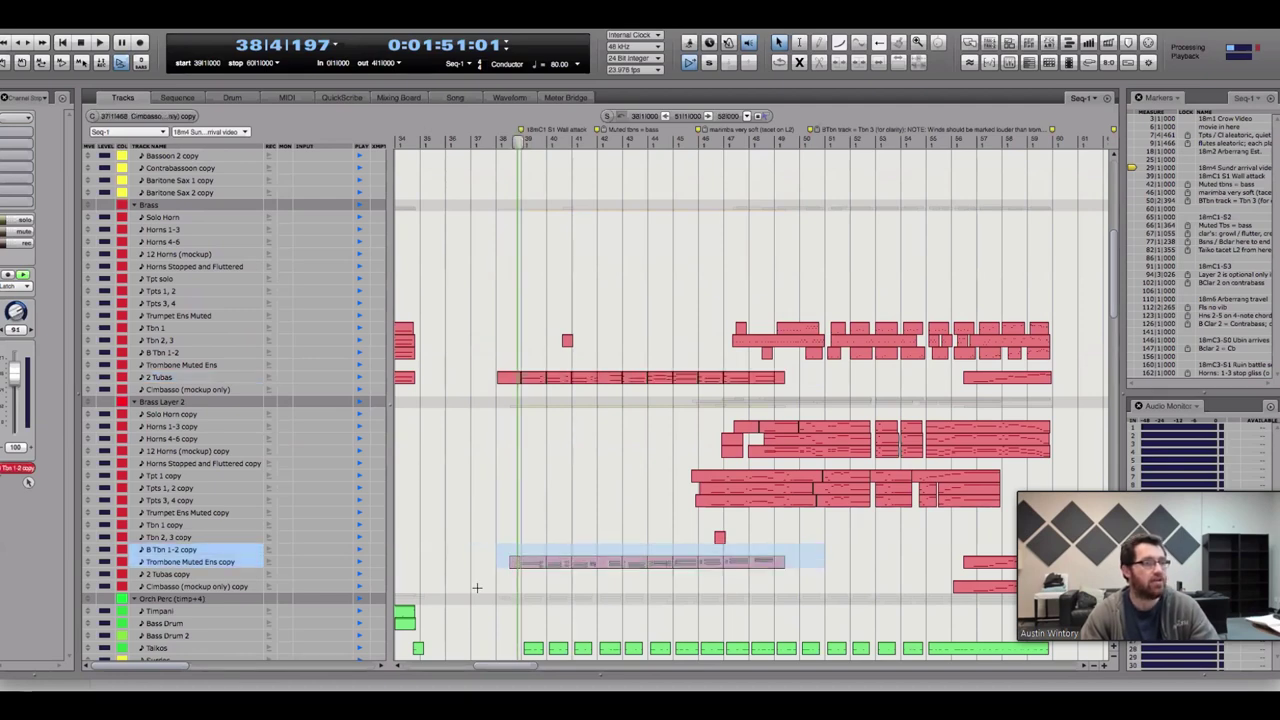
click(478, 589)
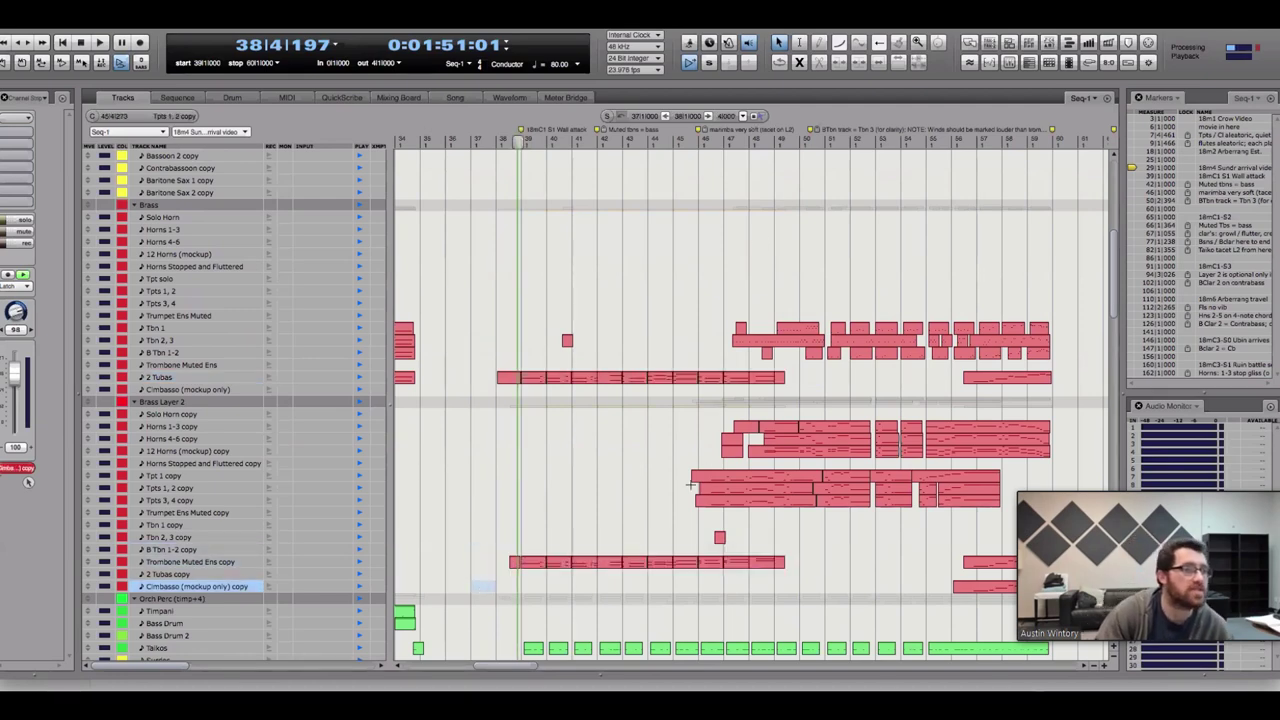
drag(676, 474, 1004, 502)
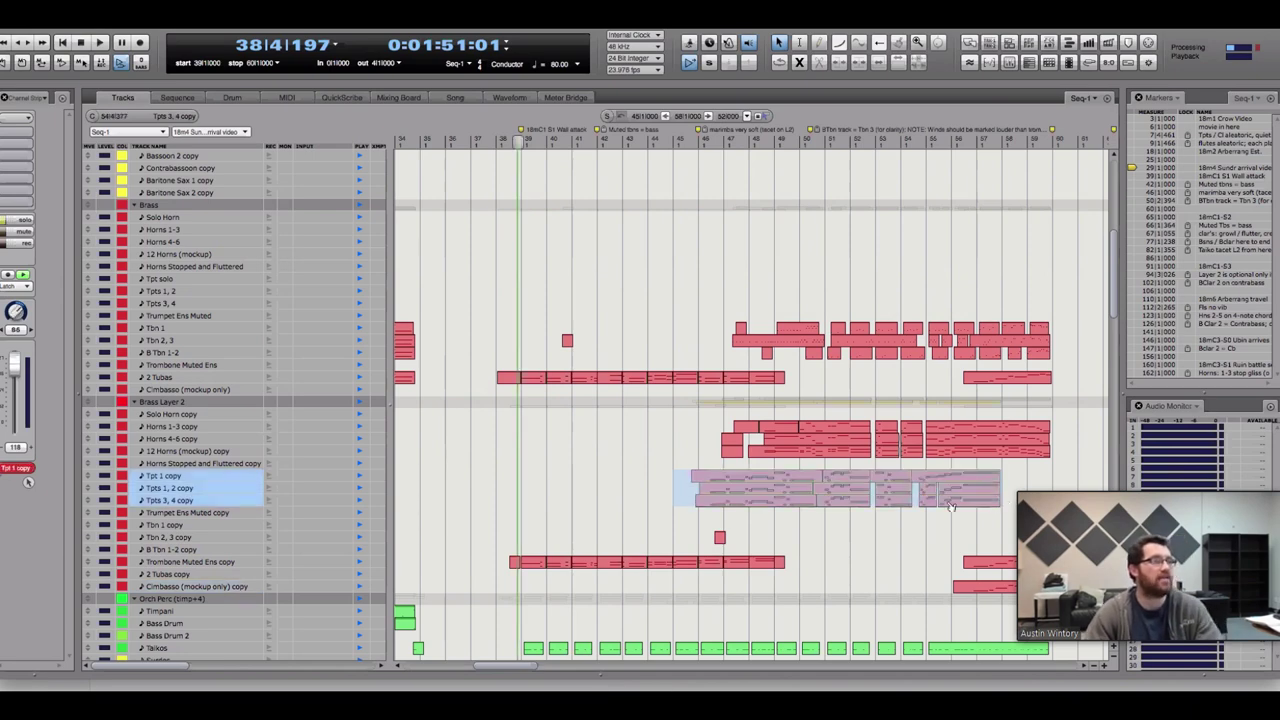
drag(736, 428, 1078, 460)
drag(1016, 594, 907, 554)
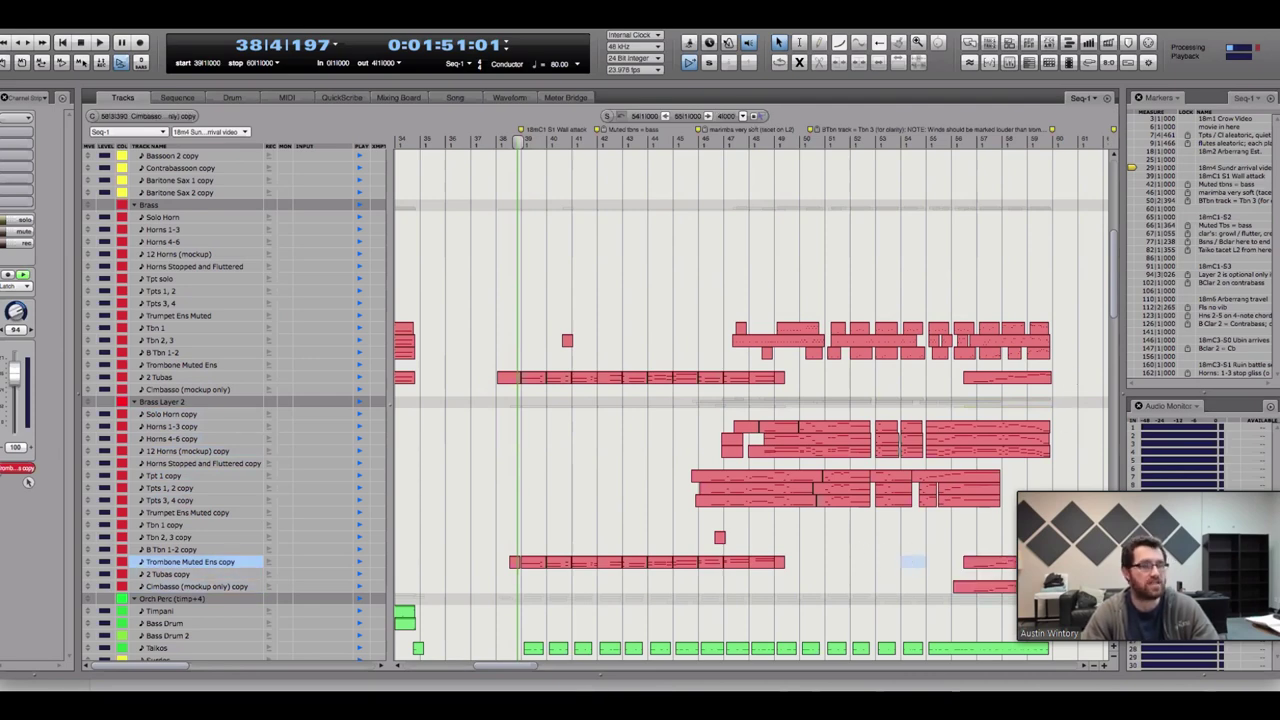
Review the percussion tracks down to Timpani copy, reopen the MIDI Editor, and show the Brass Layer 2 notes
scroll(714, 594, down, 5)
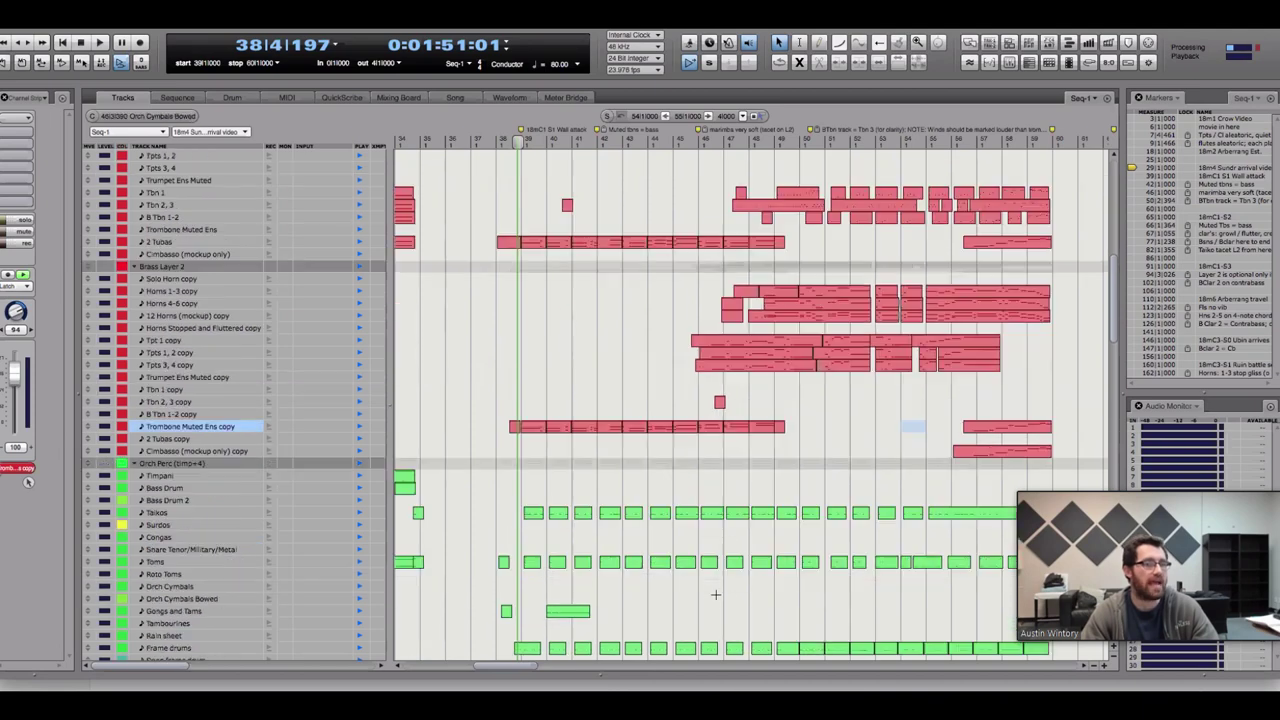
scroll(709, 593, down, 14)
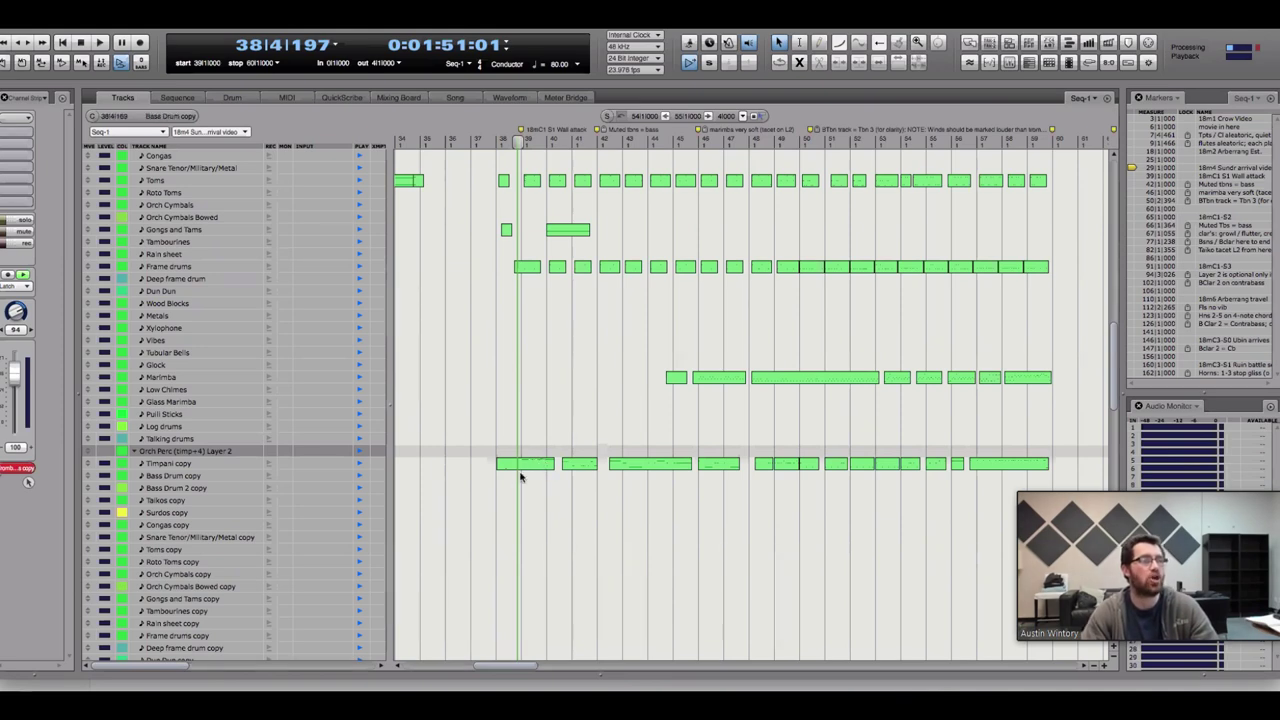
double_click(520, 477)
scroll(80, 312, up, 2)
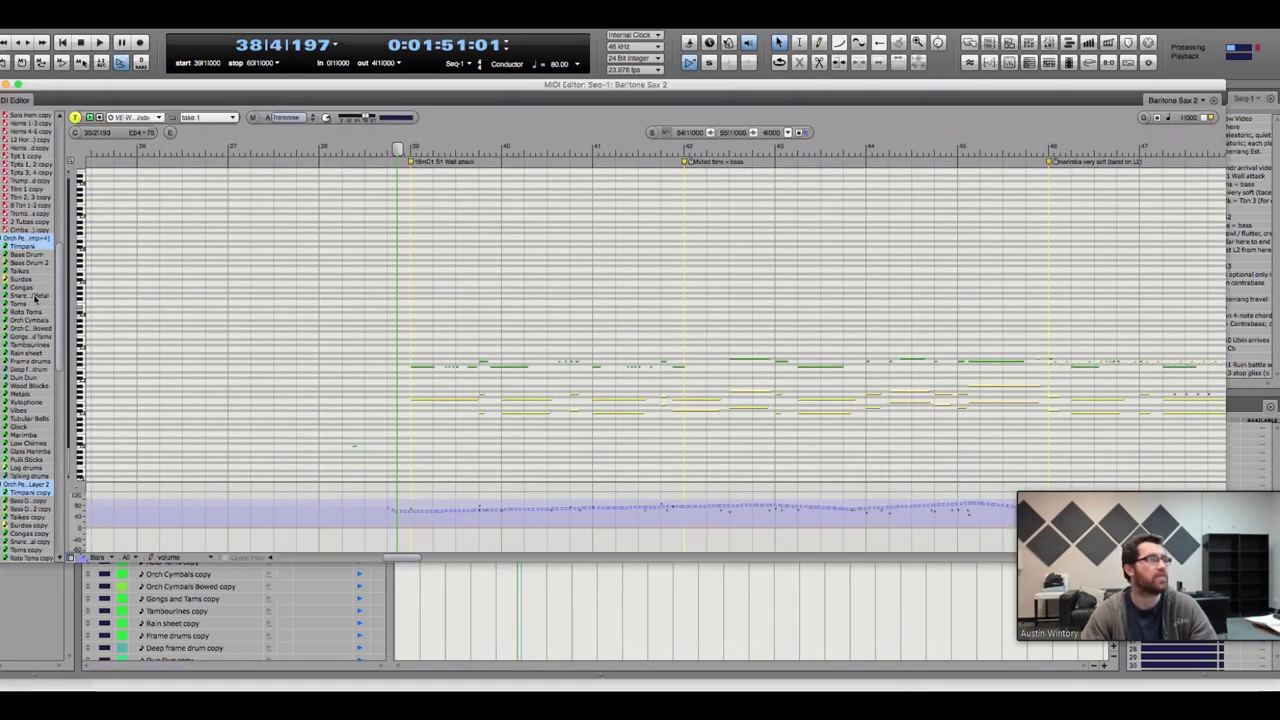
scroll(20, 270, up, 10)
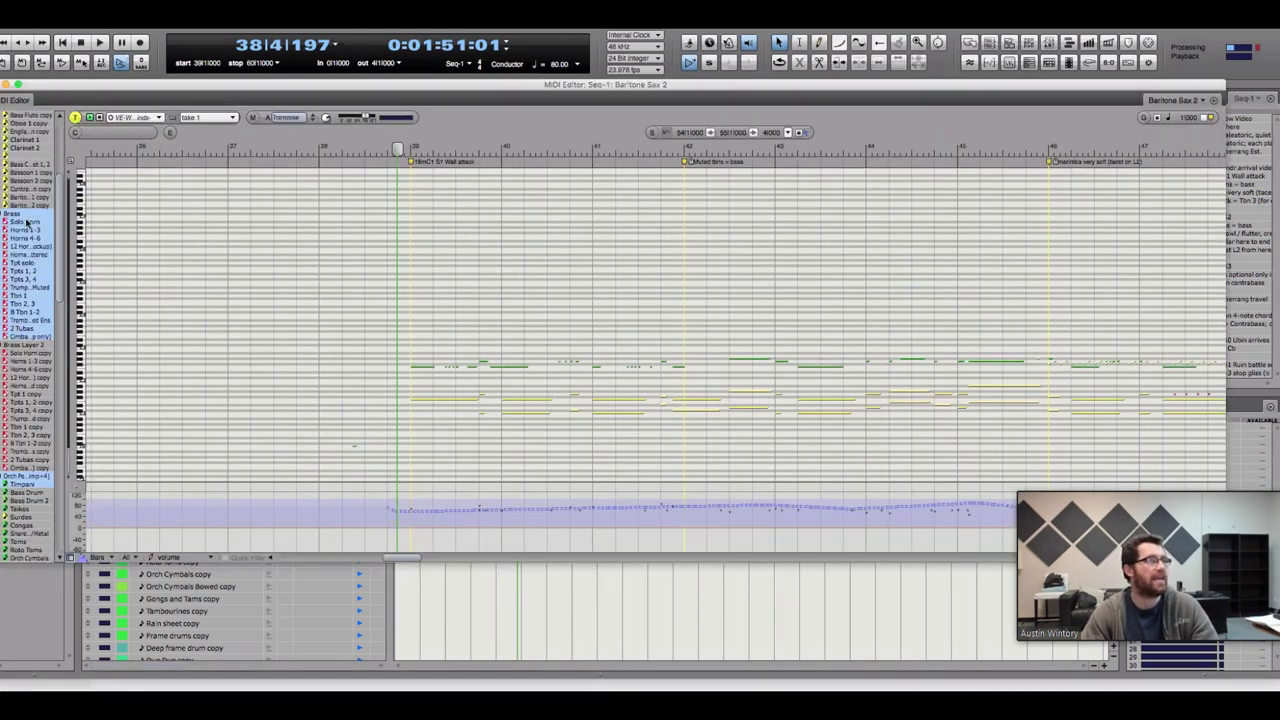
click(16, 346)
Examine how the brass and woodwind notes build through bar 58, and return to the start of Wall attack
scroll(623, 563, right, 10)
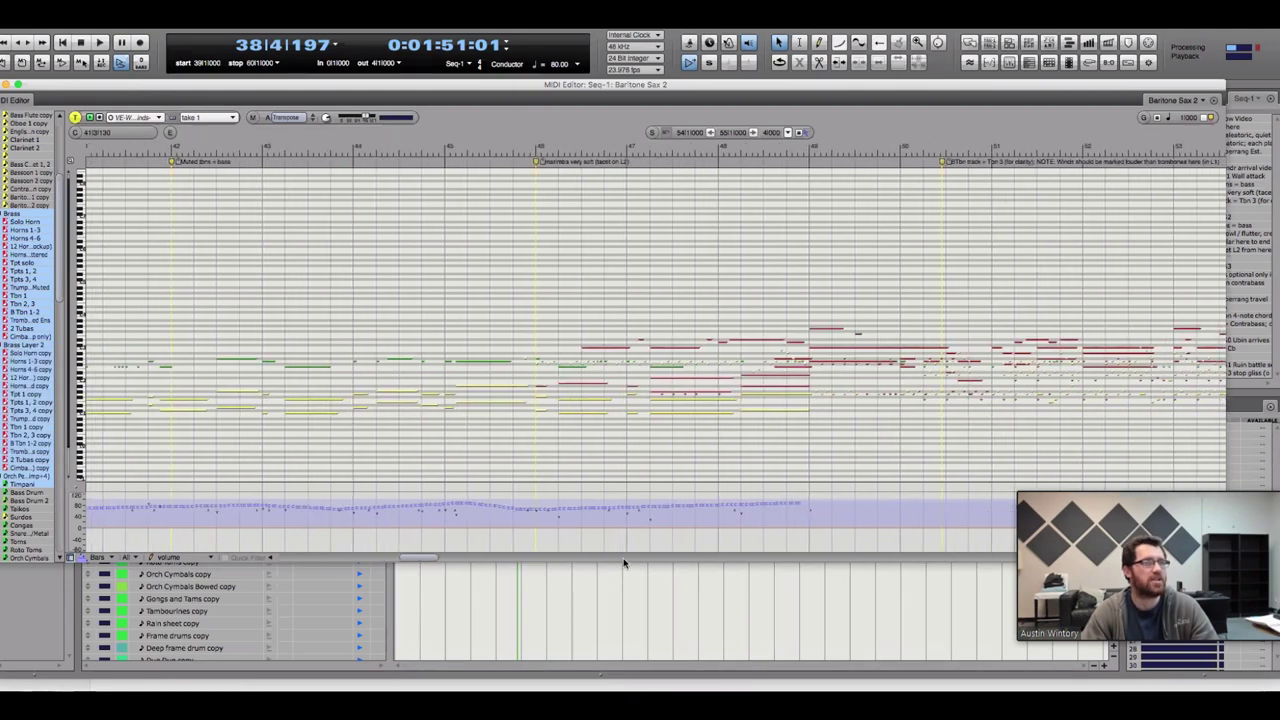
click(18, 349)
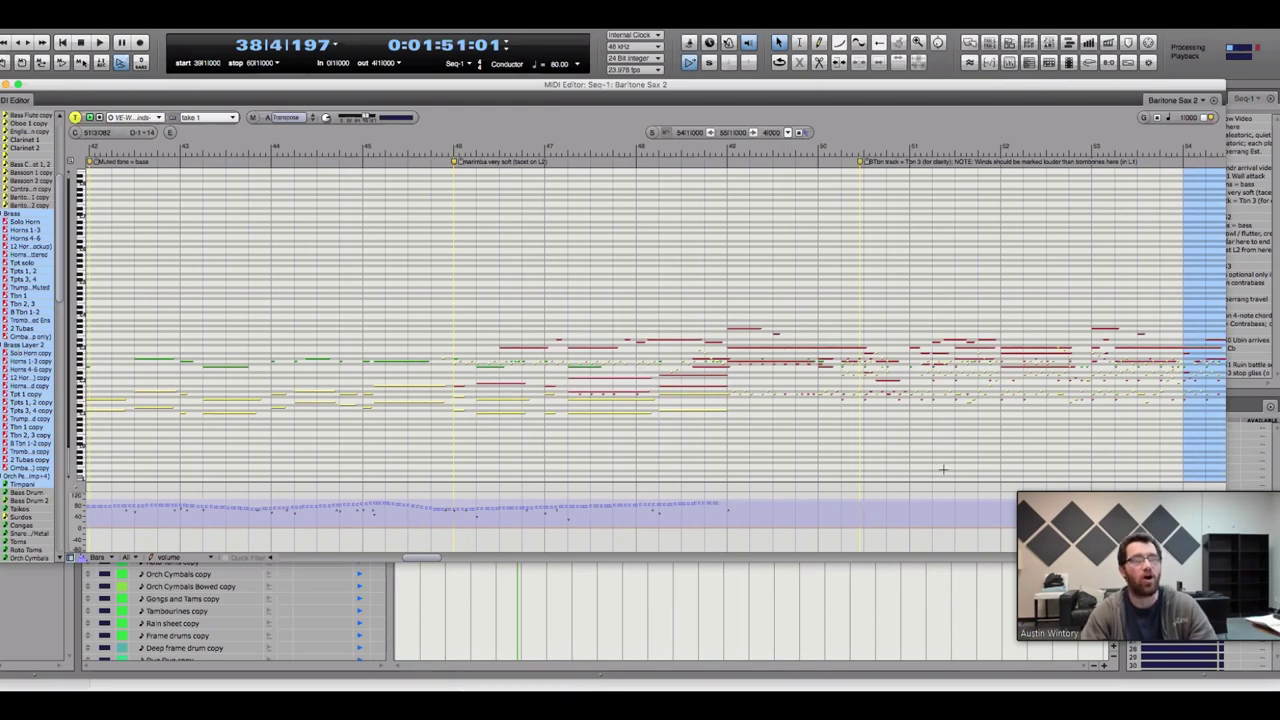
scroll(997, 557, right, 8)
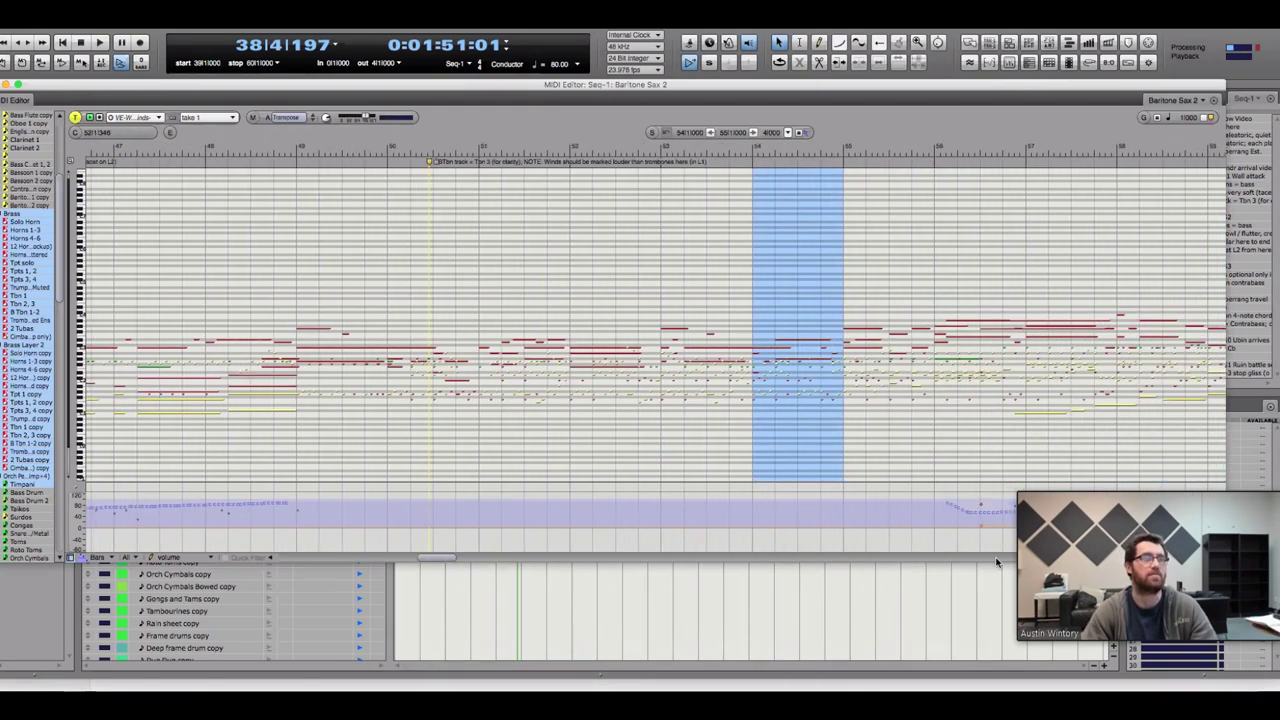
scroll(997, 562, left, 18)
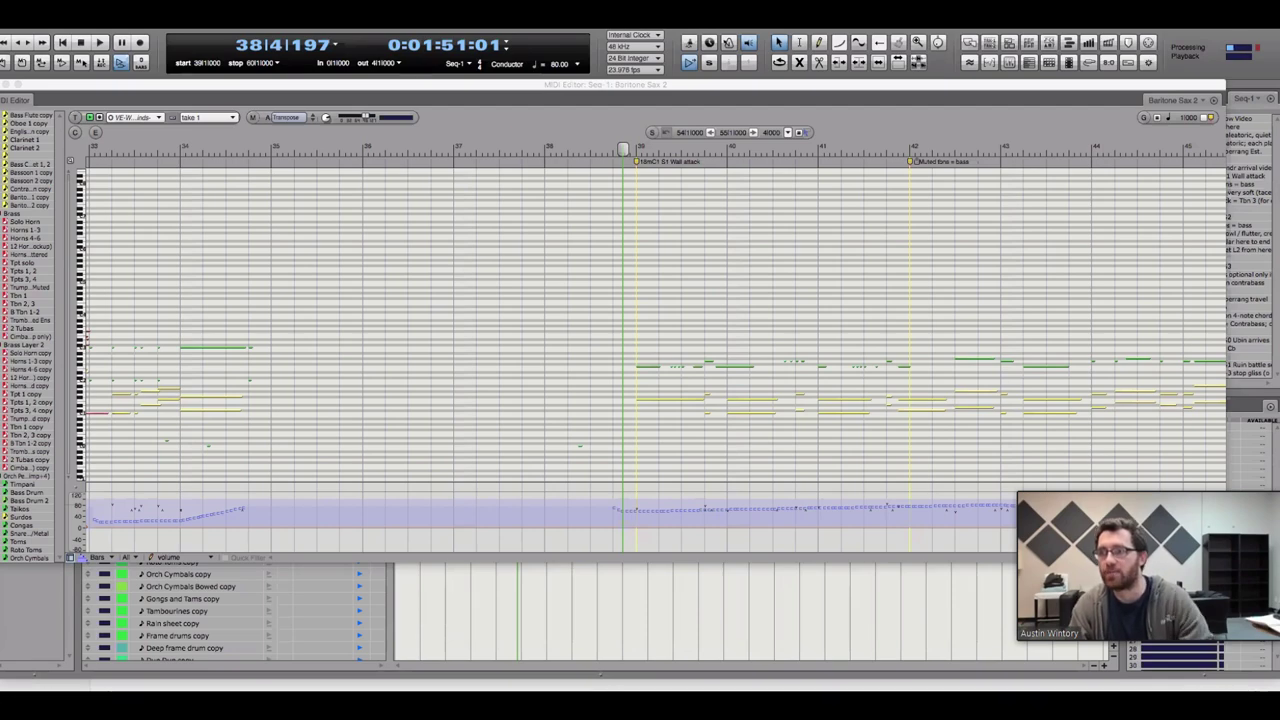
Compare the L1 and L1 tail soundbites at bar 39 in the Sequence Editor, and return to the MIDI Editor
key(shift+s)
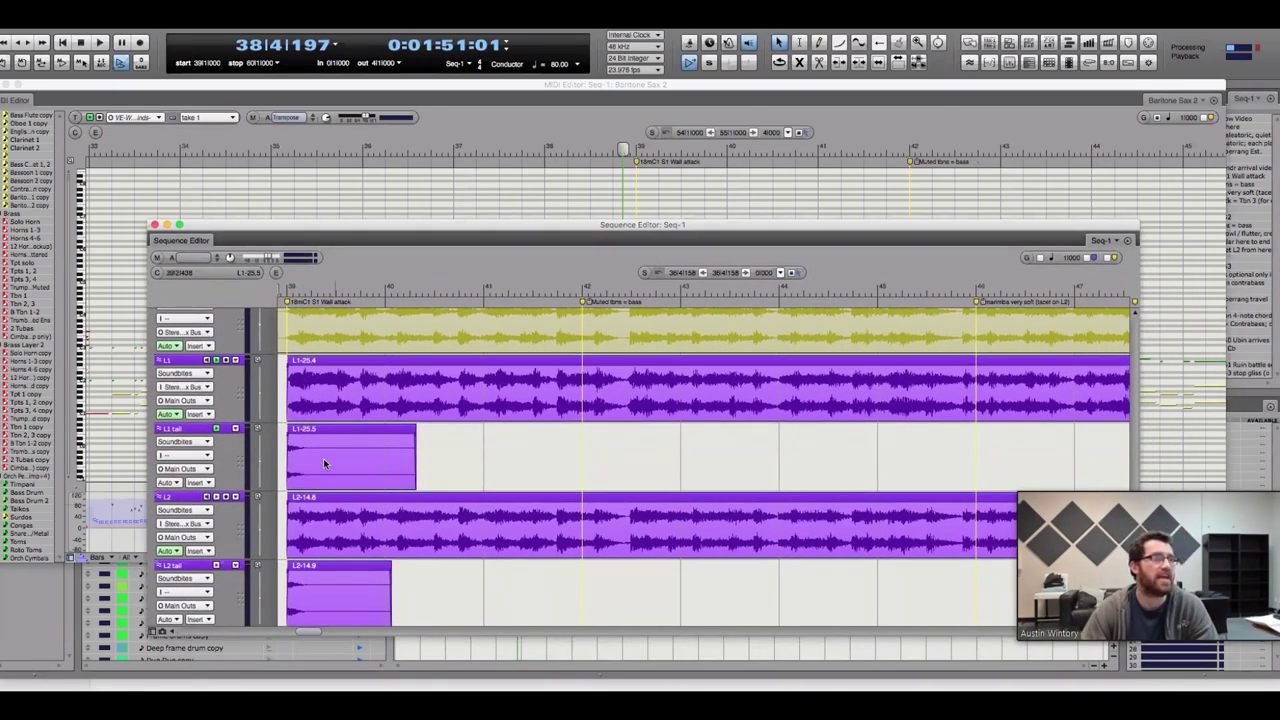
click(310, 387)
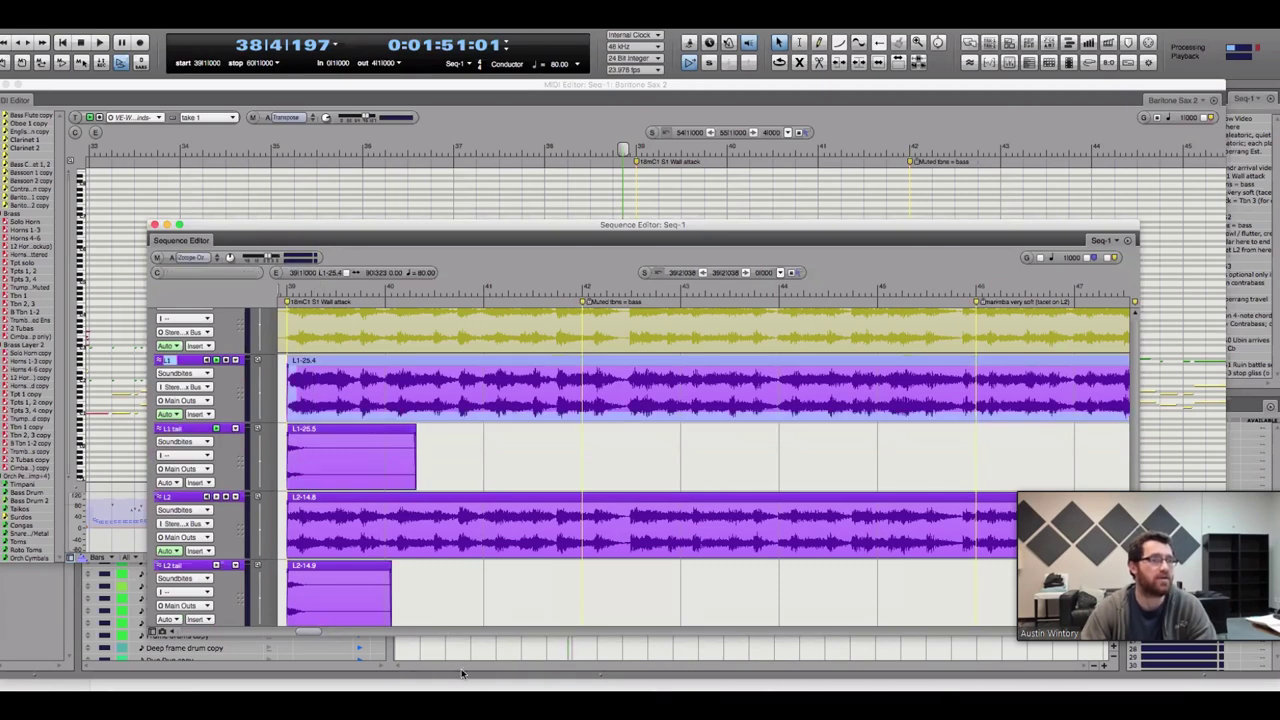
scroll(474, 619, left, 2)
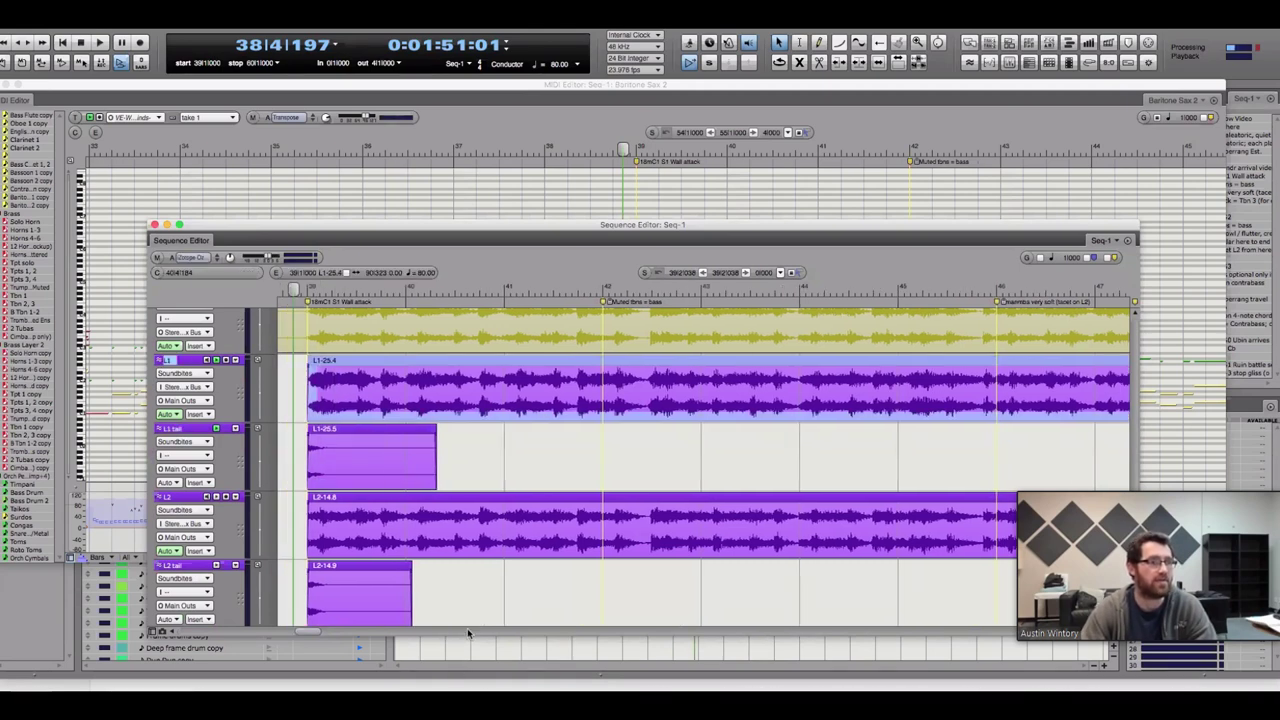
click(494, 436)
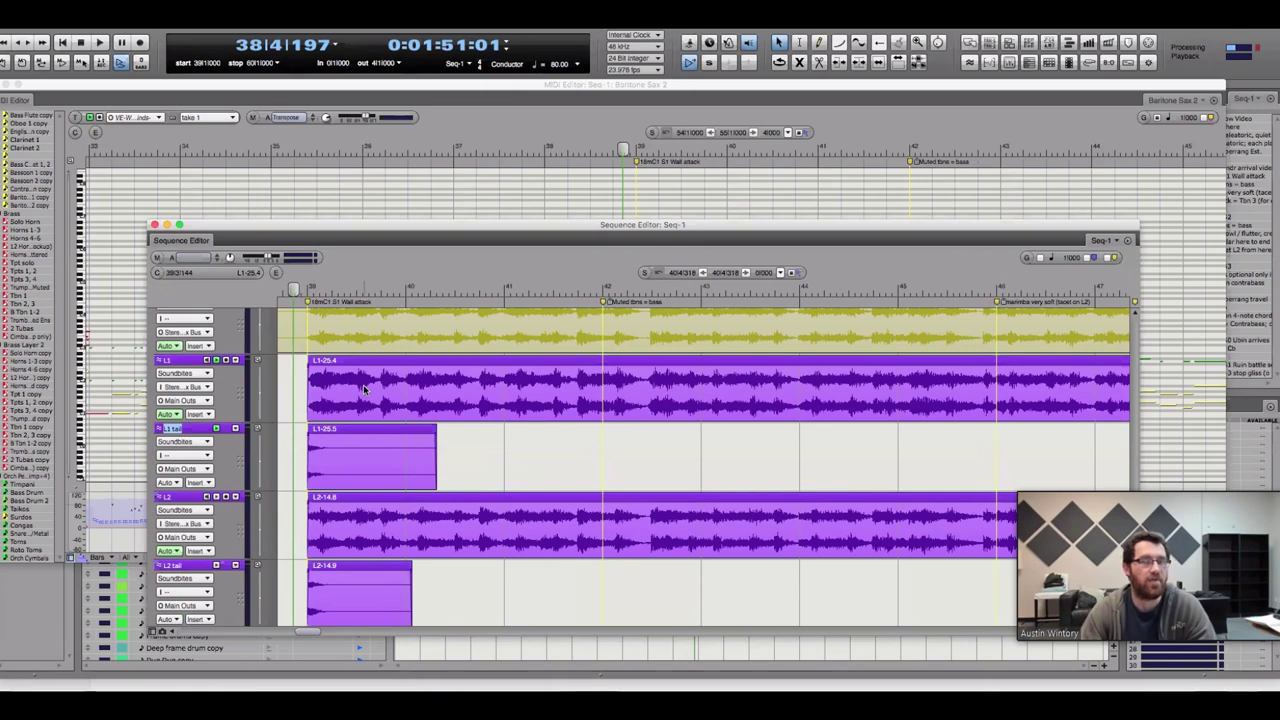
click(341, 451)
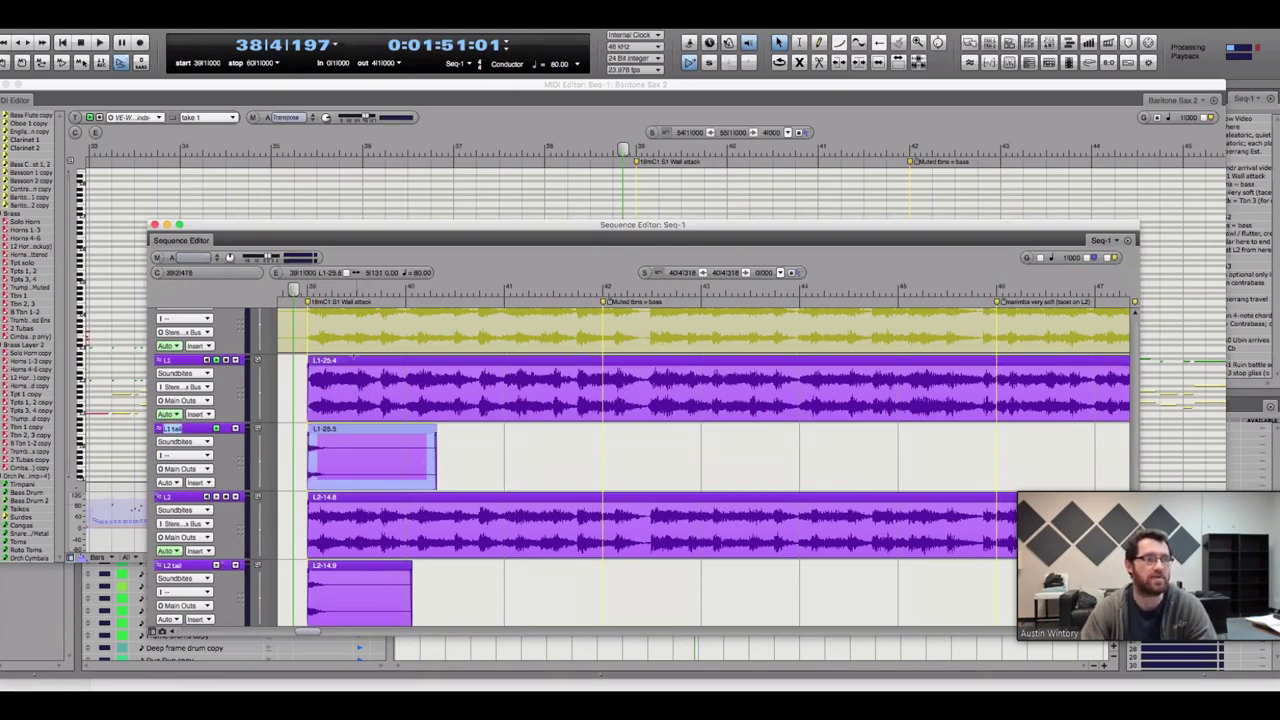
click(330, 402)
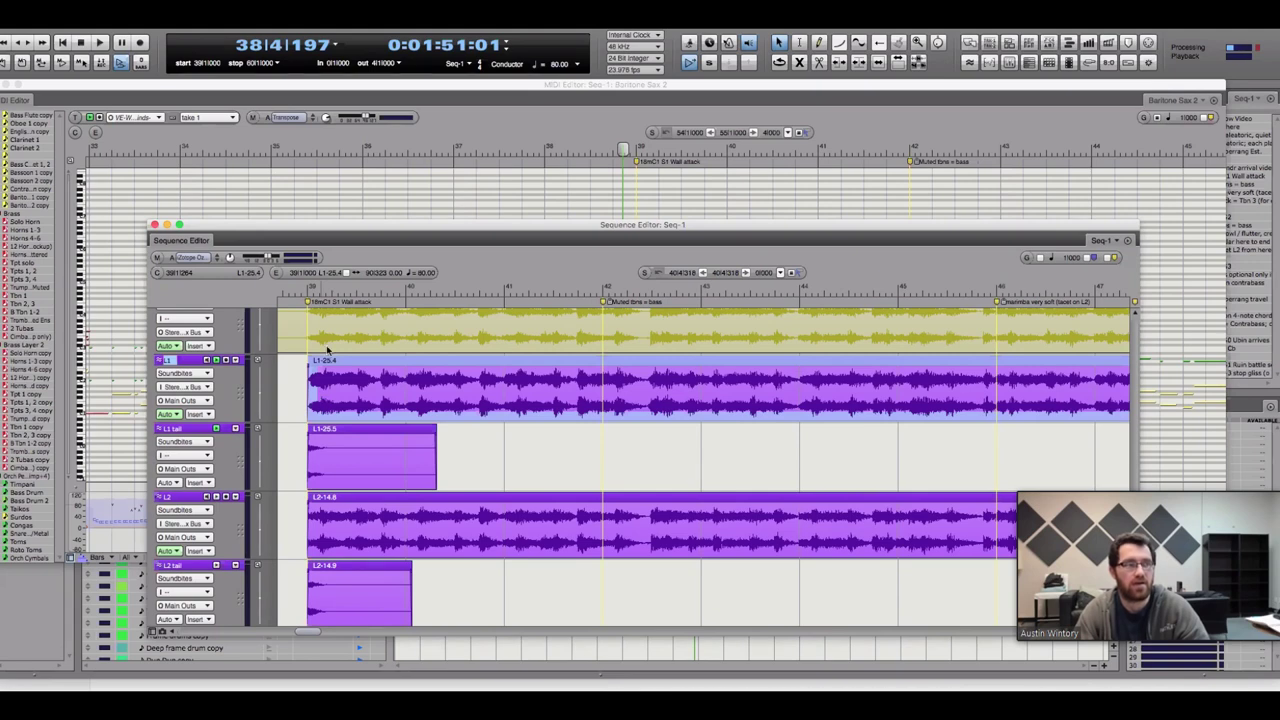
click(394, 201)
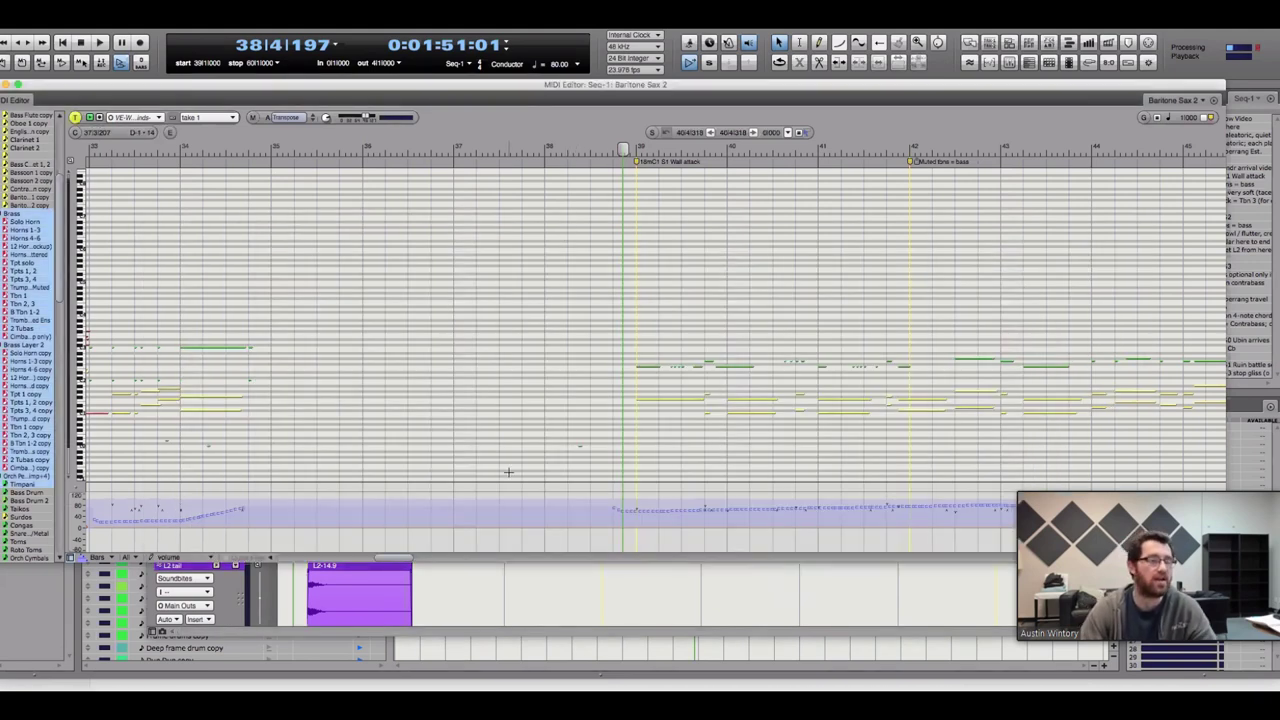
Start Wall attack from the end of bar 38, check the Stems and Mix tracks, stop playback, and return to the MIDI Editor
scroll(631, 562, right, 5)
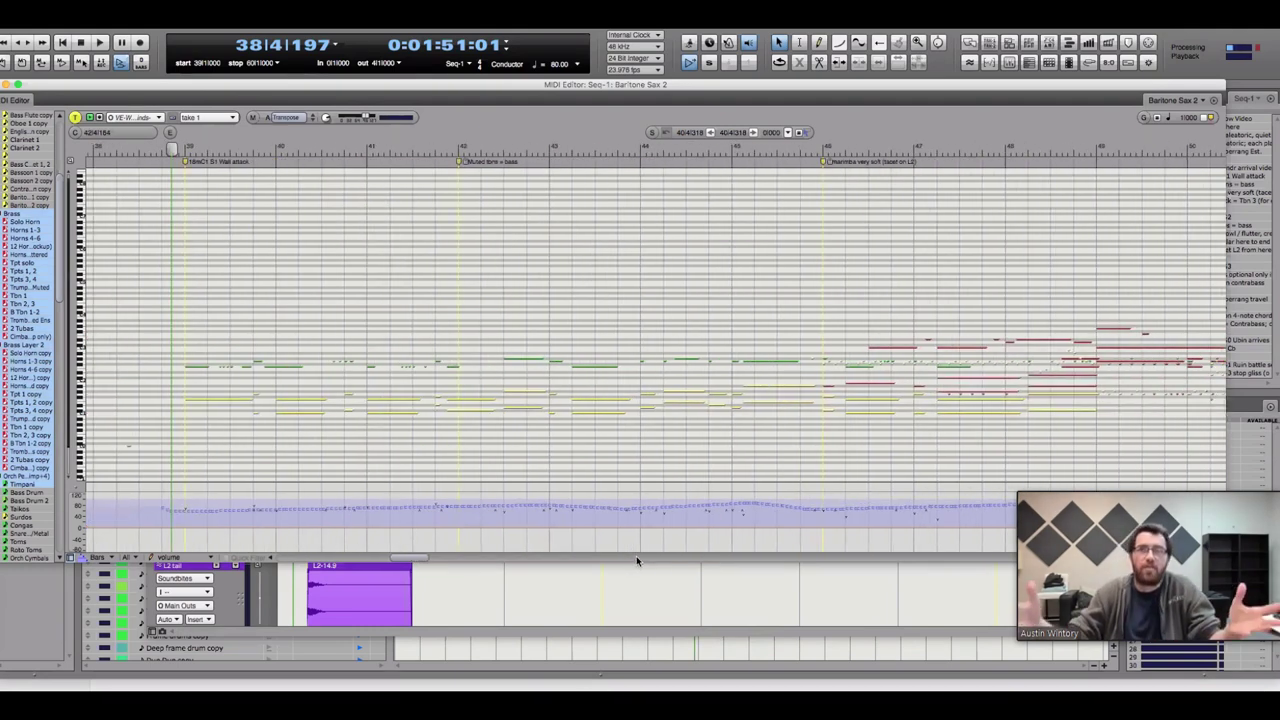
key(space)
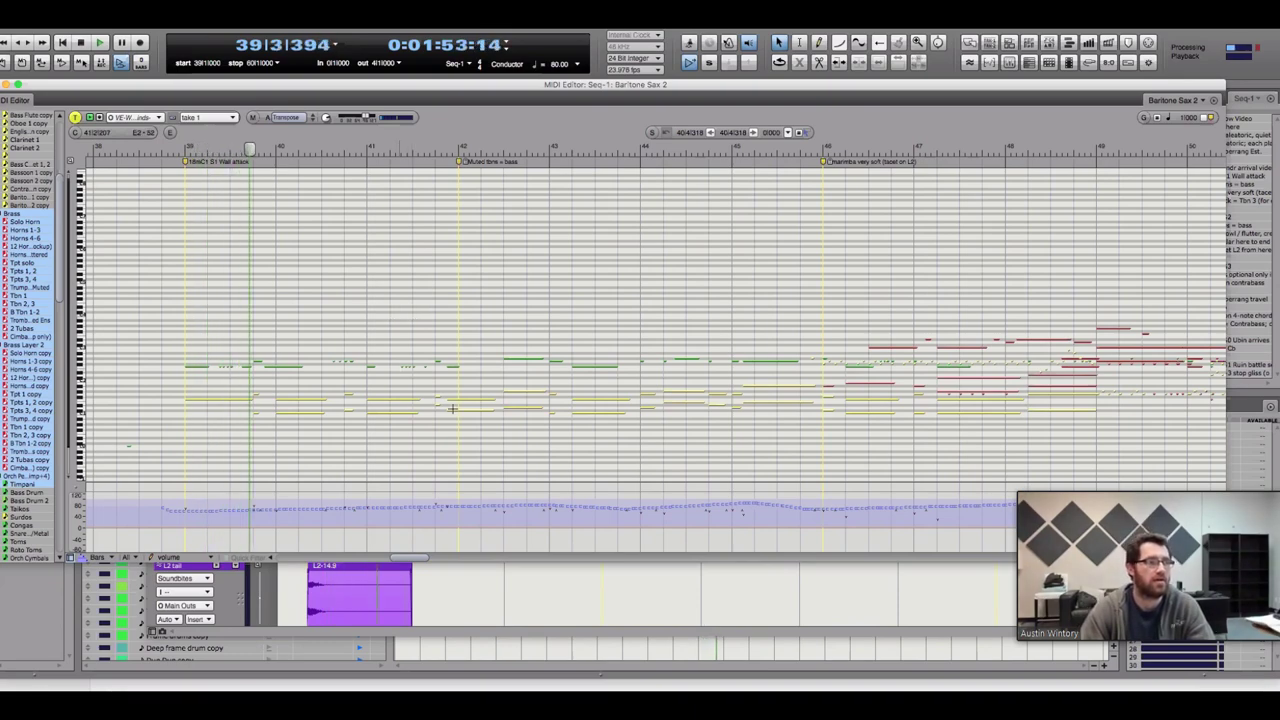
key(shift+t)
scroll(457, 620, down, 5)
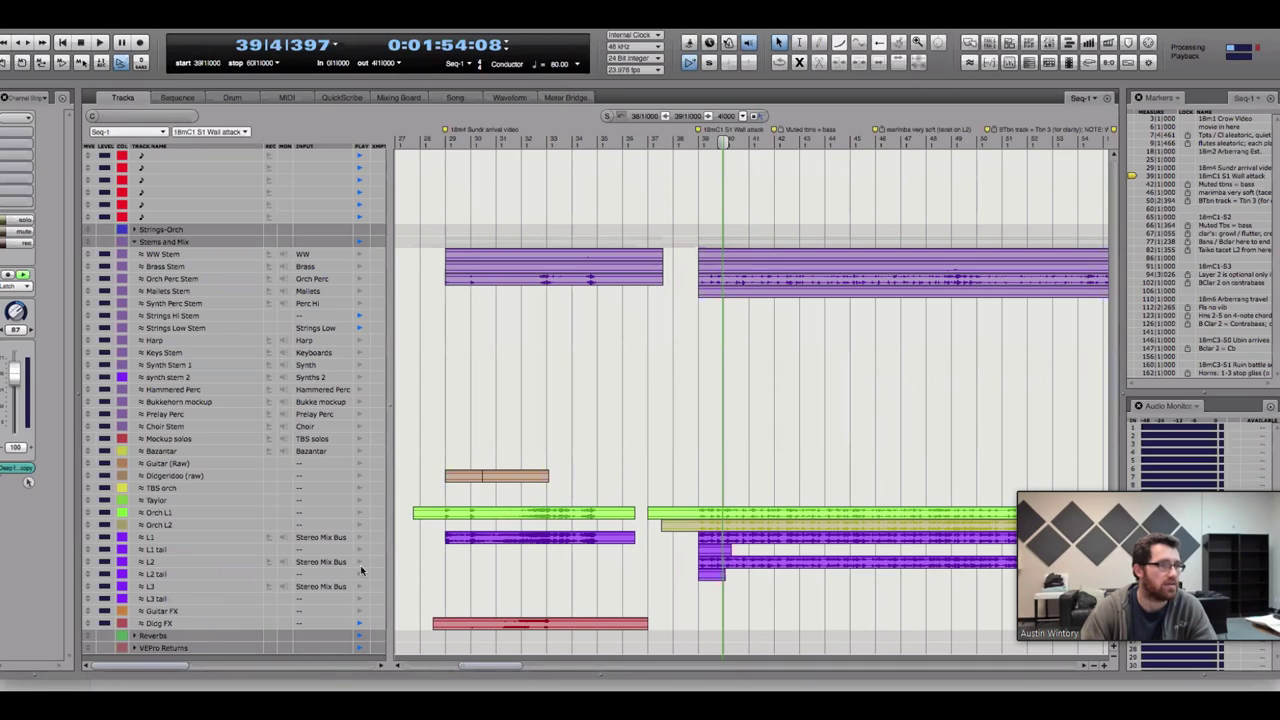
key(space)
key(shift+g)
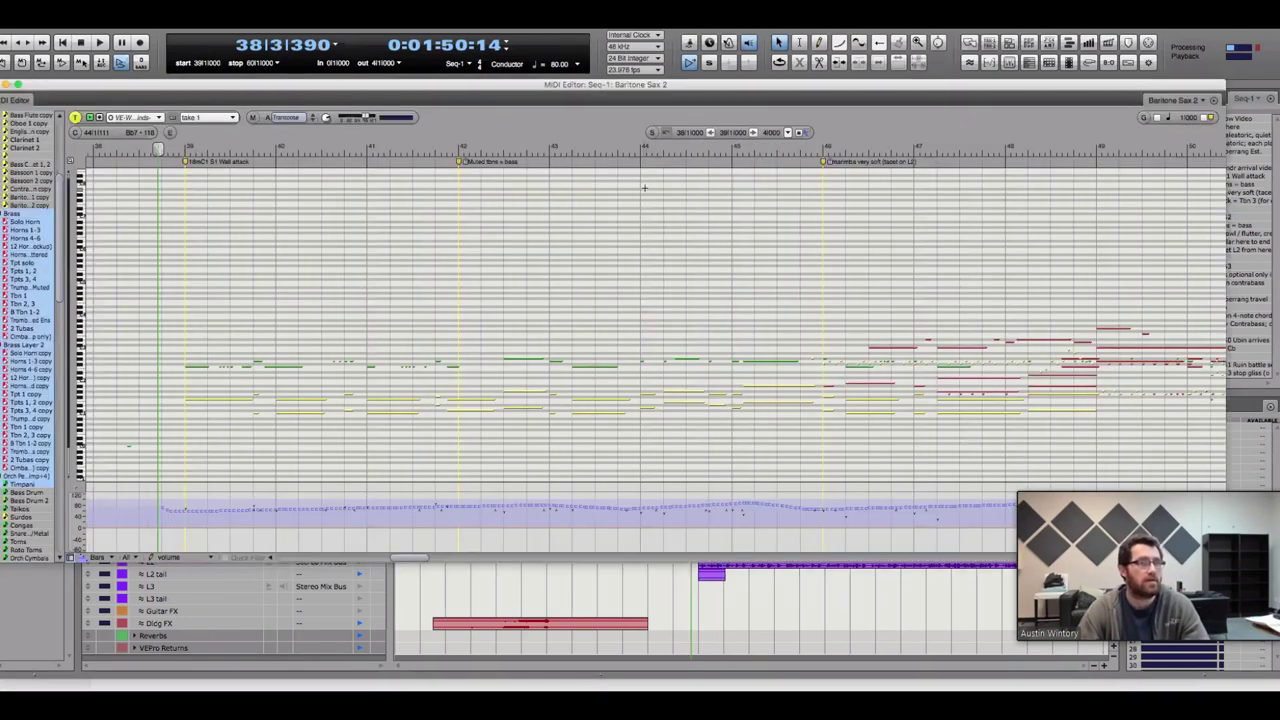
Play Wall attack from the end of bar 38 to bar 60, following the notes in the MIDI Editor
key(space)
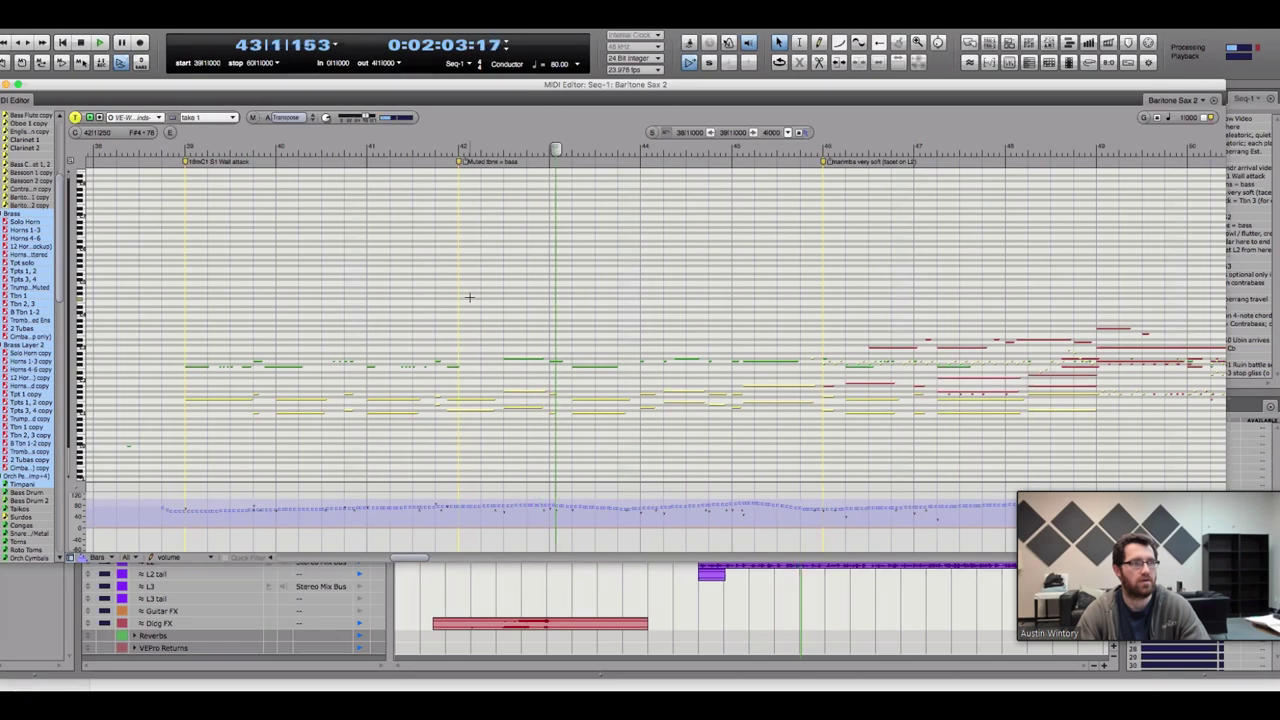
scroll(555, 530, right, 2)
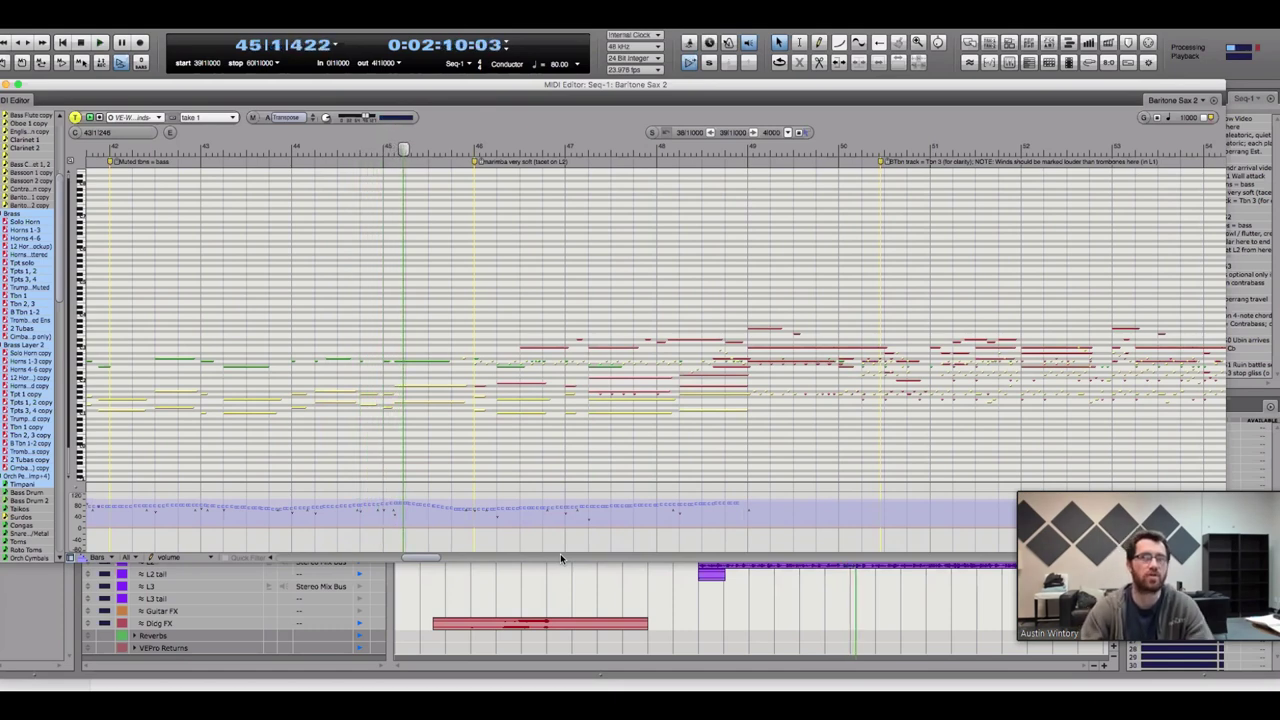
key(space)
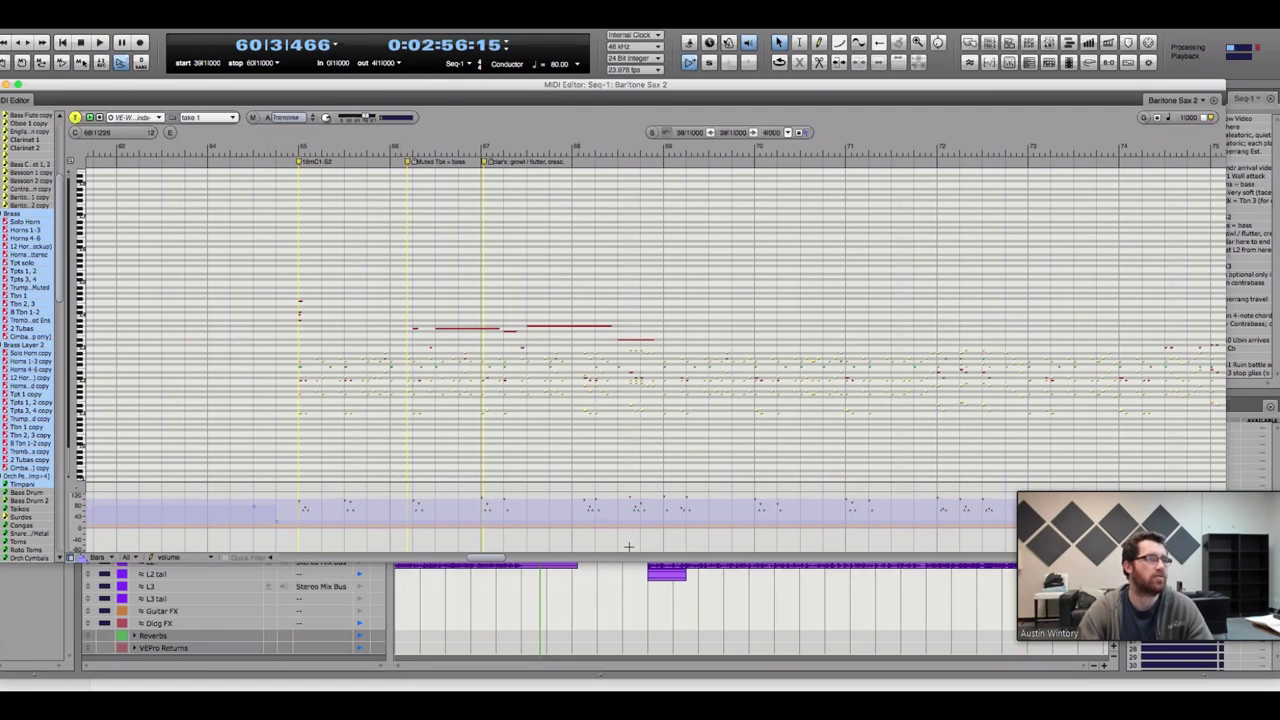
Play 18mC1-S2 from the end of bar 64 to bar 70, briefly checking the L1 and L2 mixes in the tracks overview
click(300, 161)
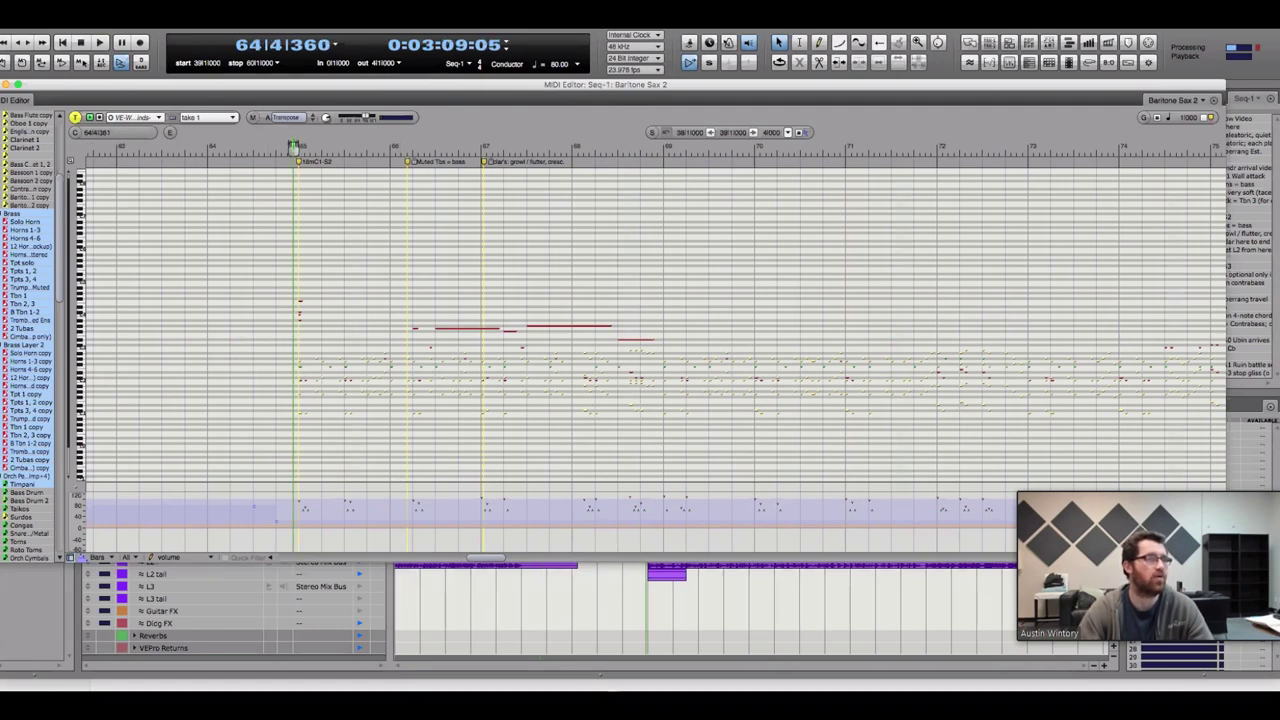
key(space)
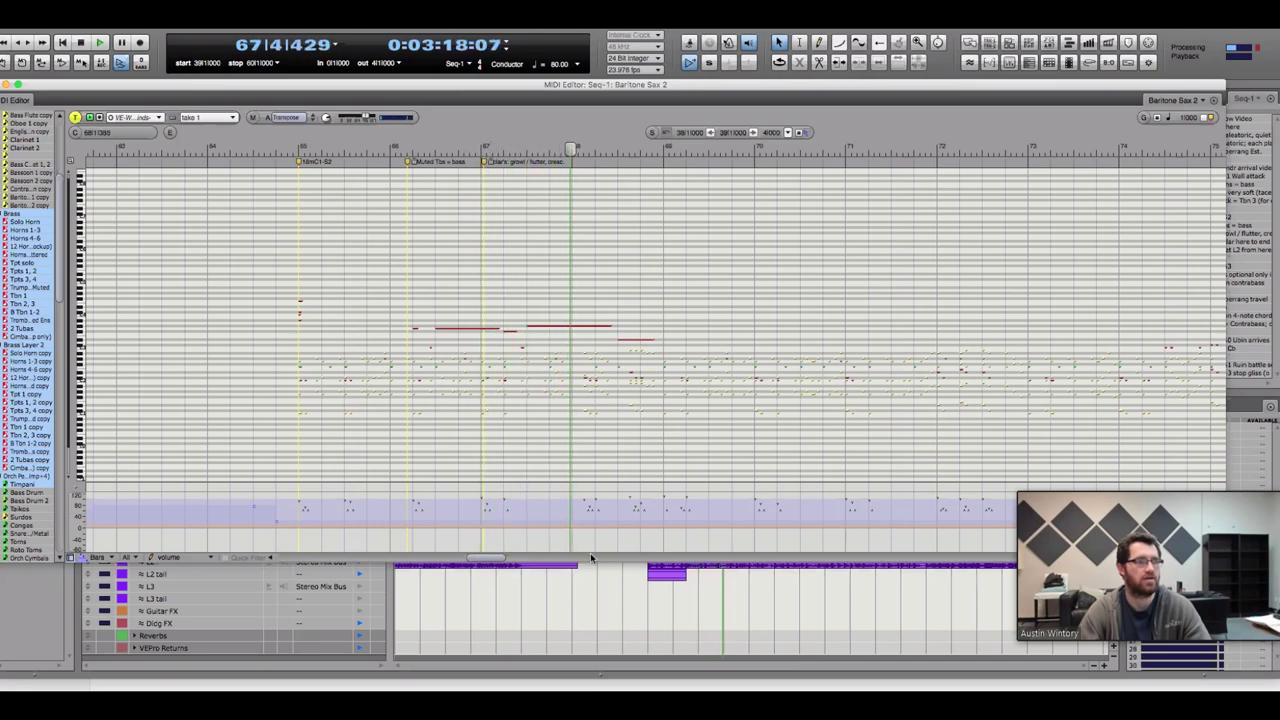
key(super+w)
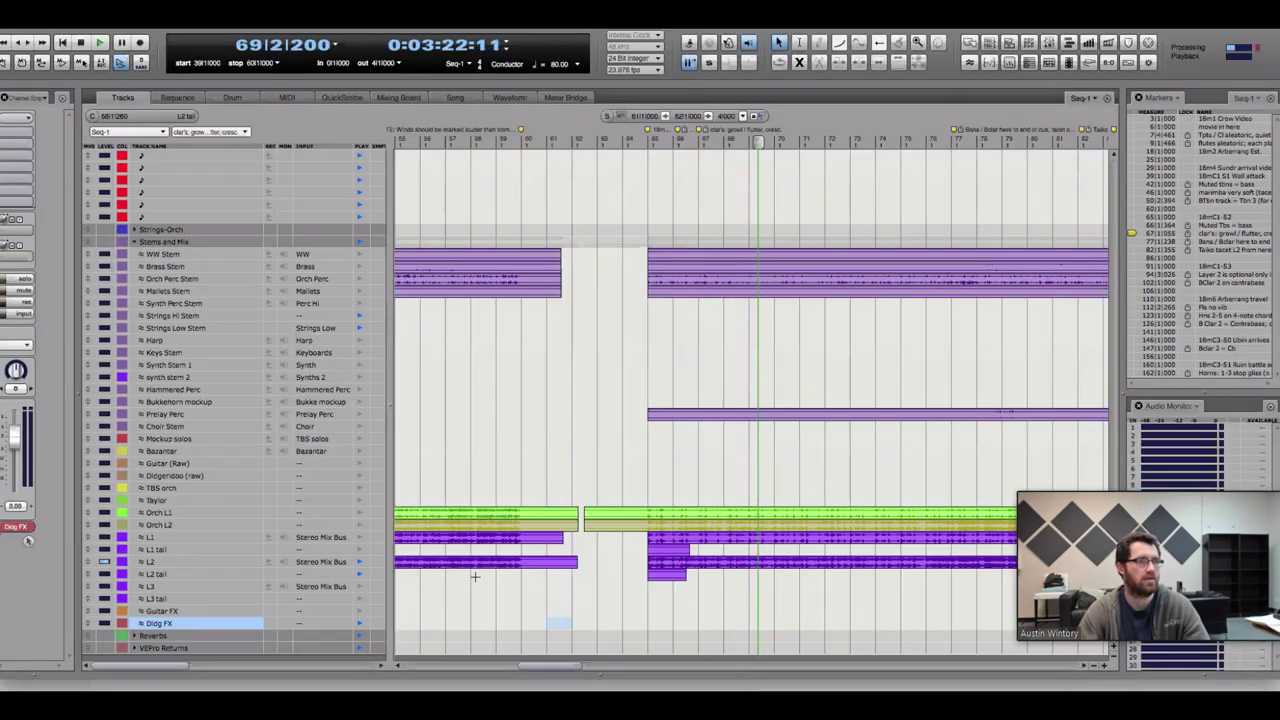
double_click(480, 583)
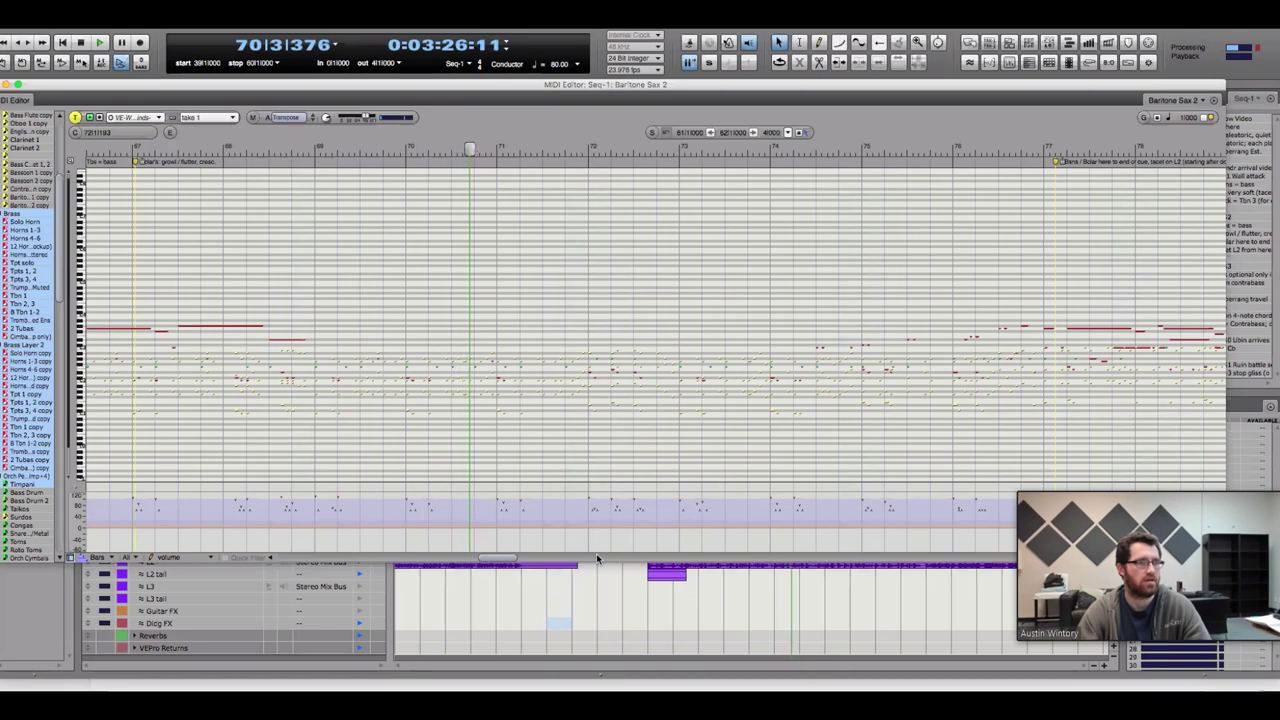
scroll(596, 553, right, 10)
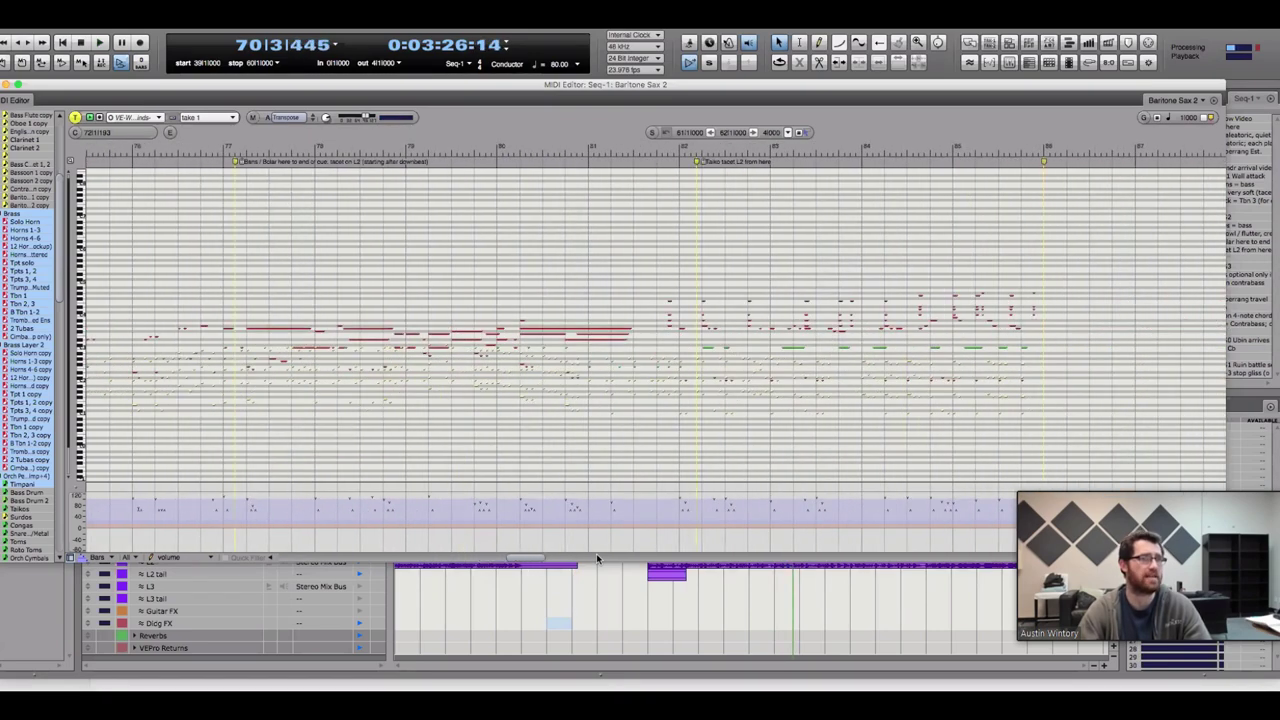
Play the closing bars of 18mC1-S2 up to bar 85 and show the Winds Layer 2 notes in the MIDI Editor
key(space)
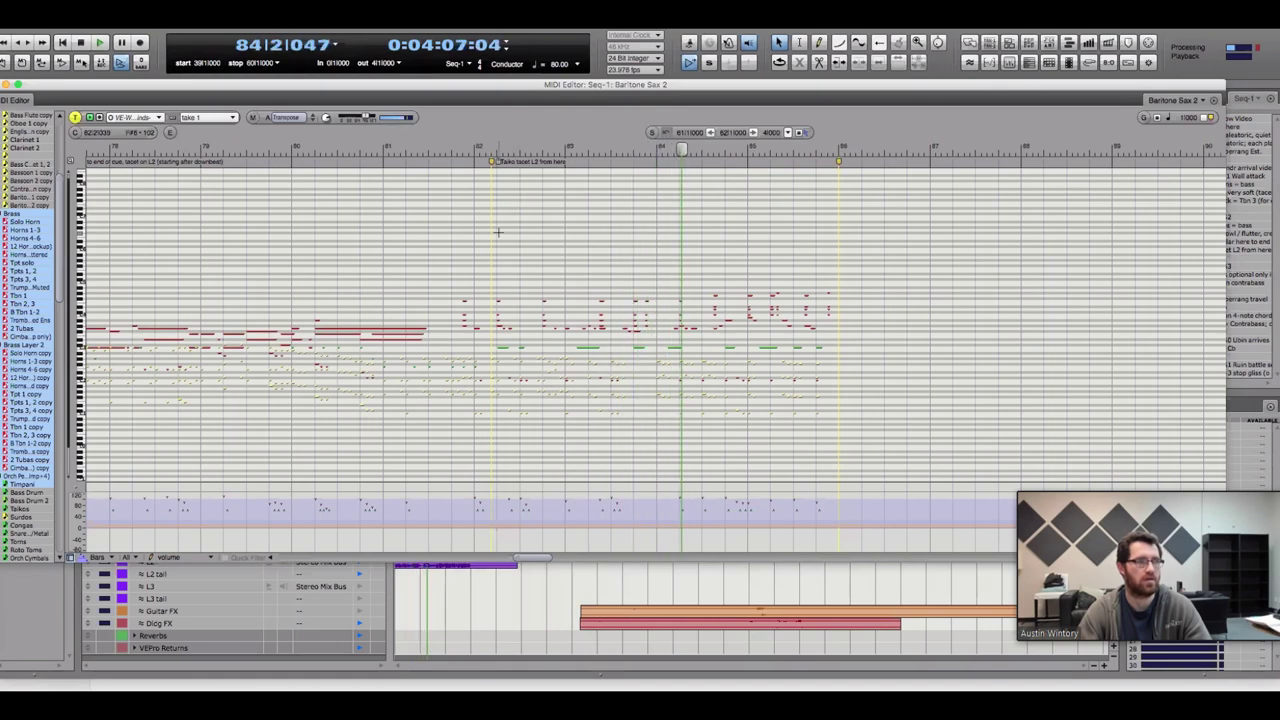
scroll(26, 262, up, 5)
click(26, 262)
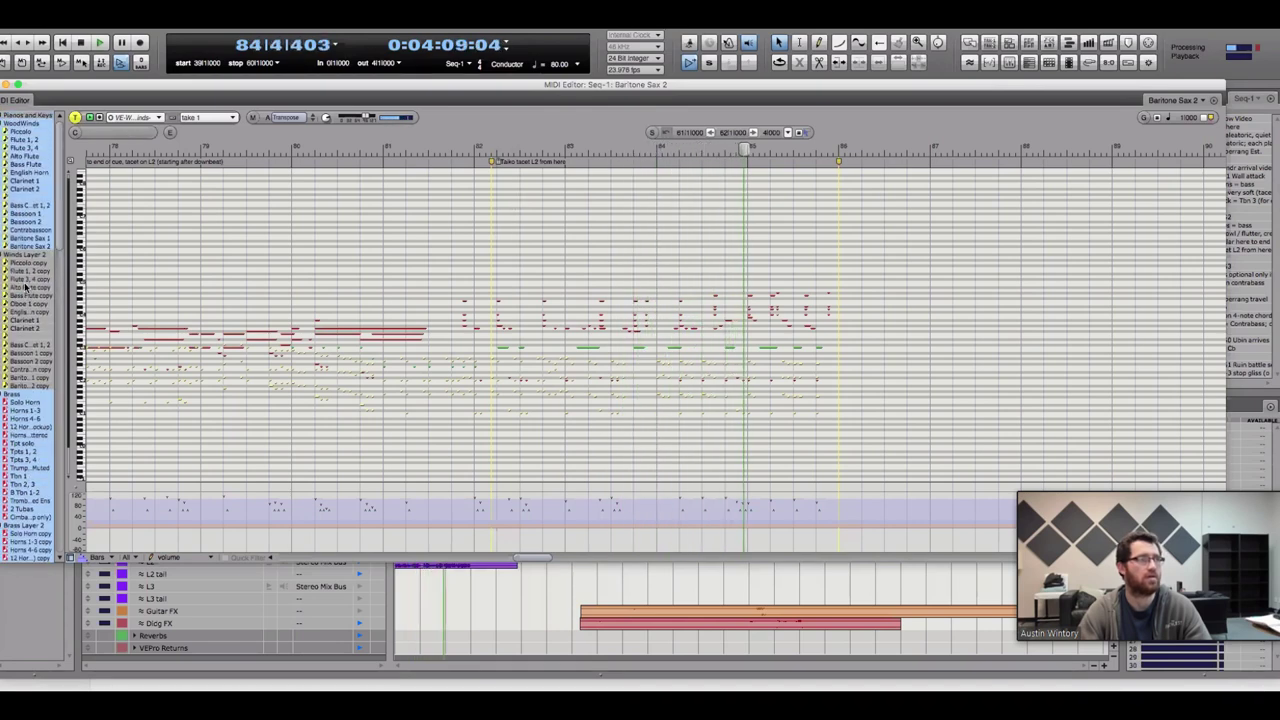
scroll(26, 262, up, 1)
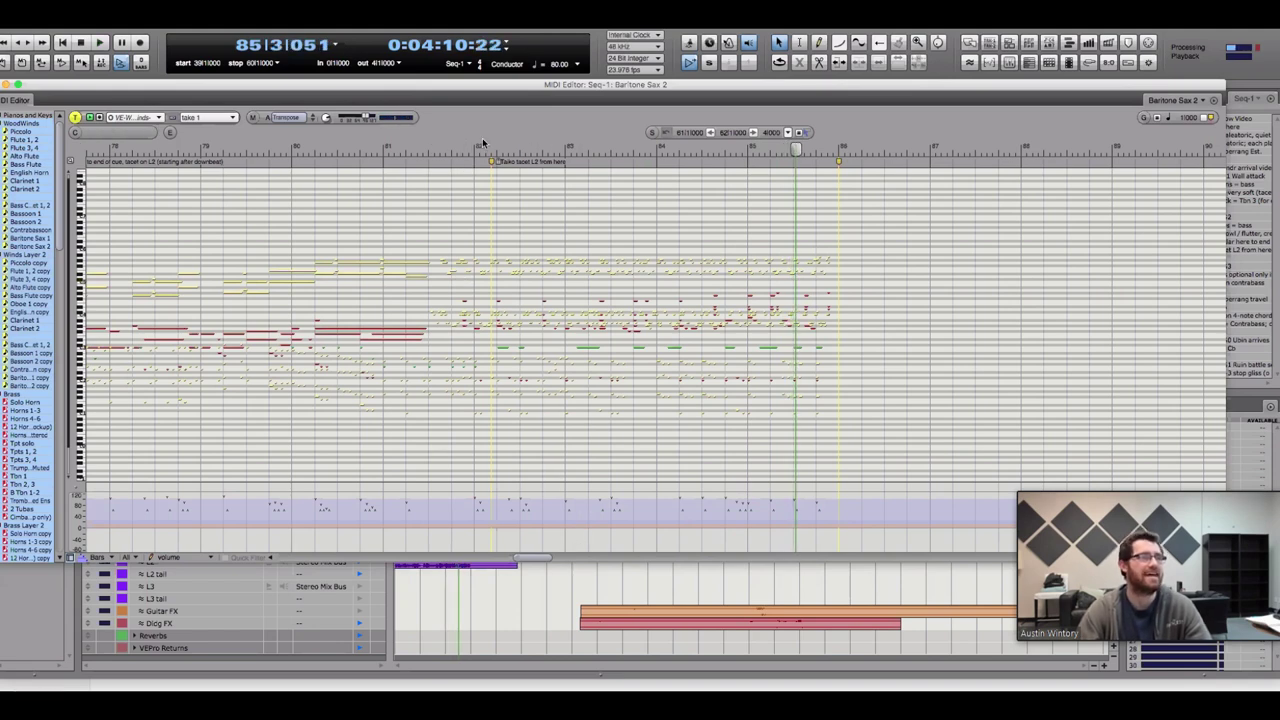
Skim the notes in the MIDI Editor from the end of 18mC1-S2 to 18mC3-S1 Ruin battle segment 1 at bar 160
click(481, 148)
scroll(814, 549, right, 10)
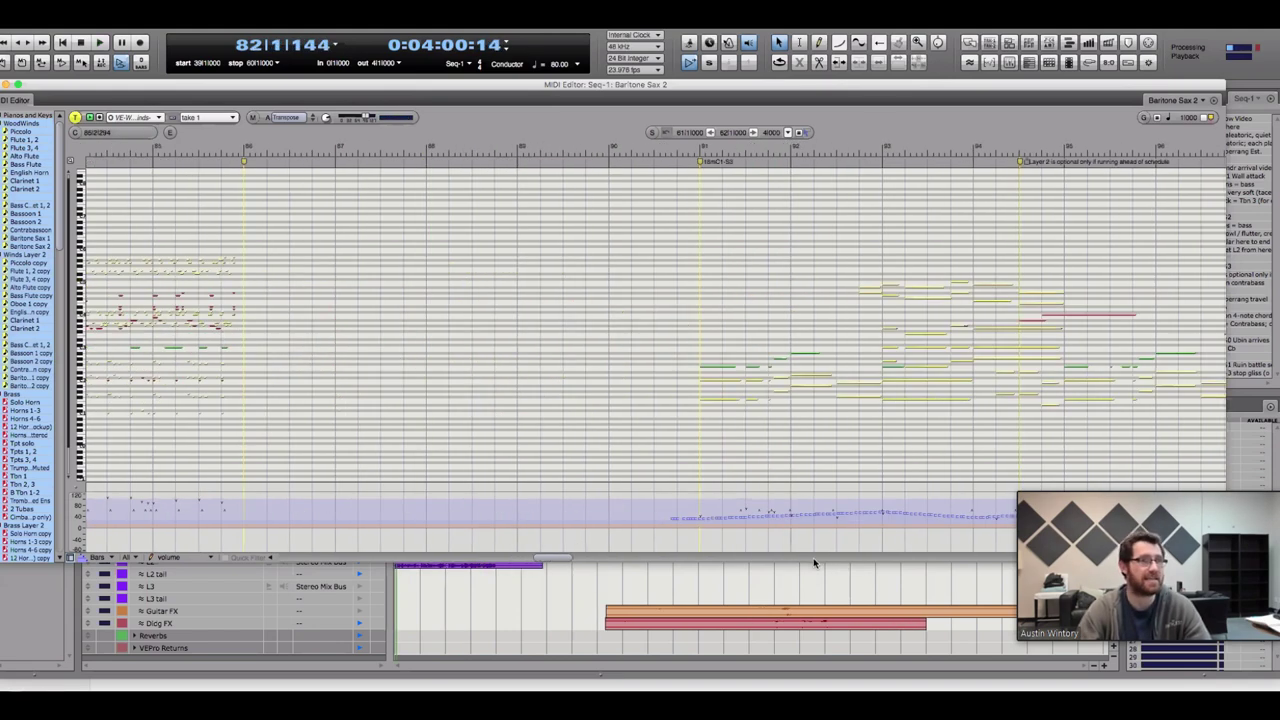
scroll(814, 563, right, 12)
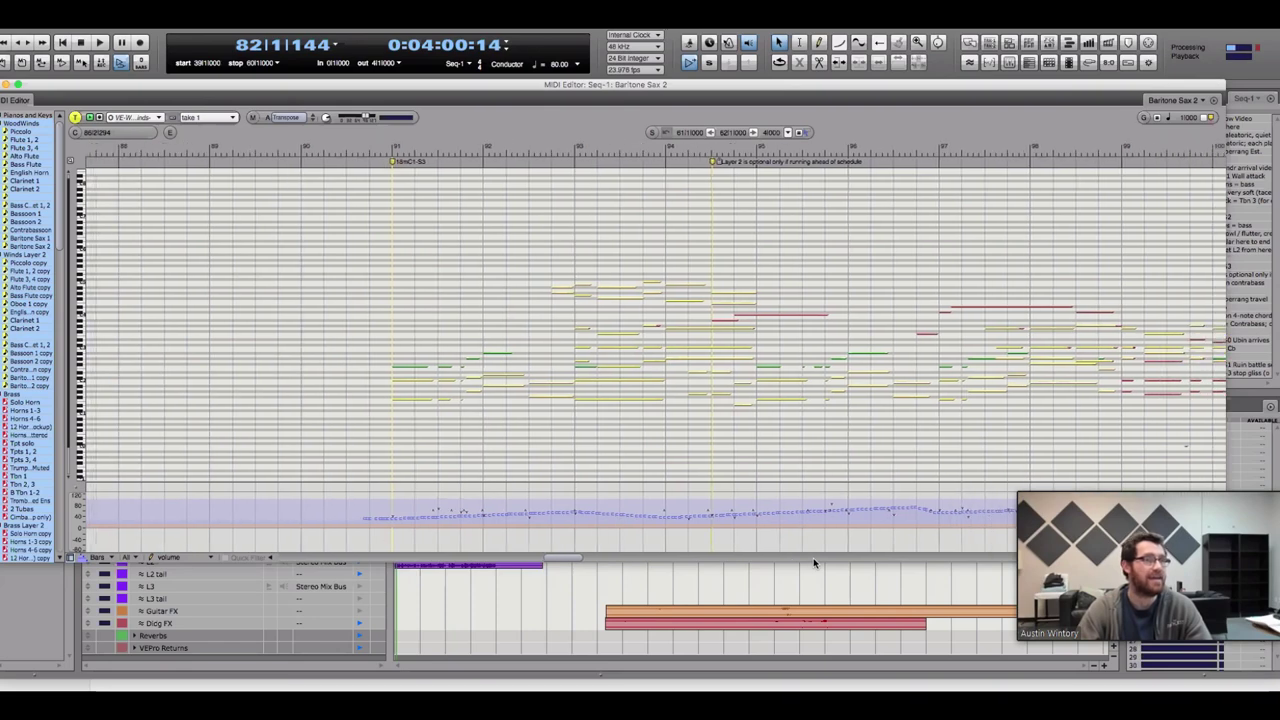
scroll(814, 563, right, 15)
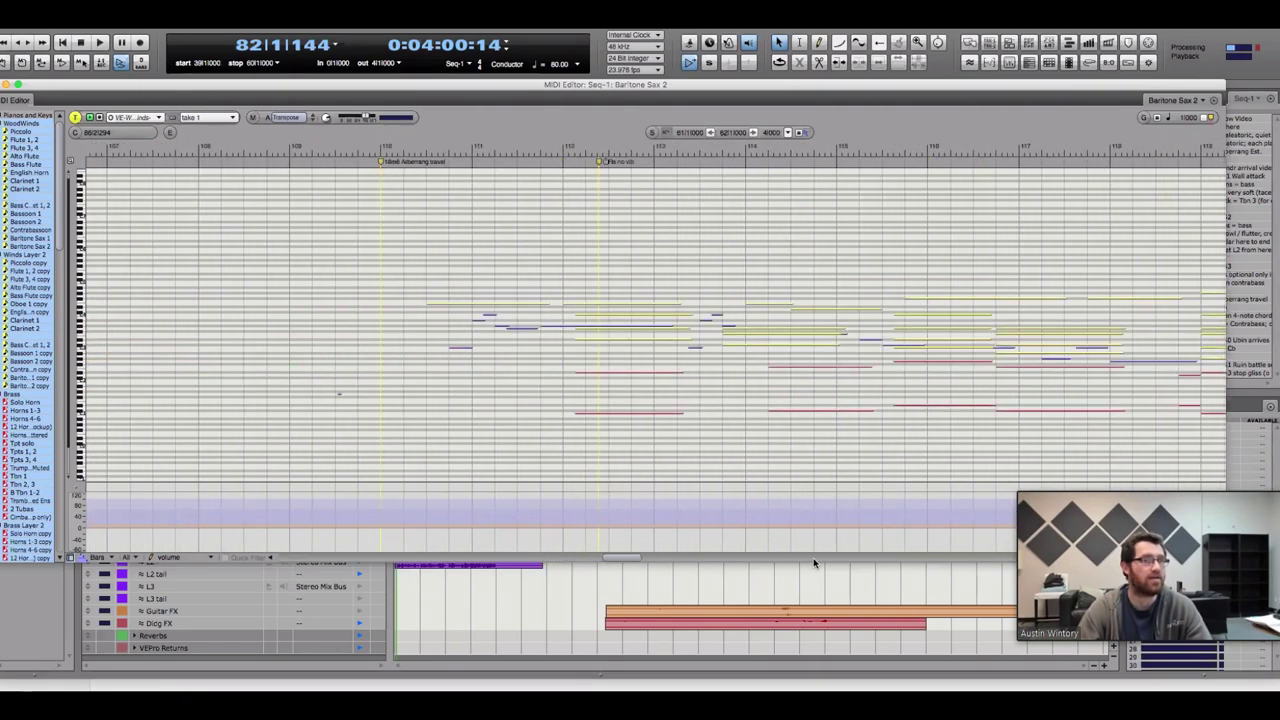
scroll(814, 563, left, 3)
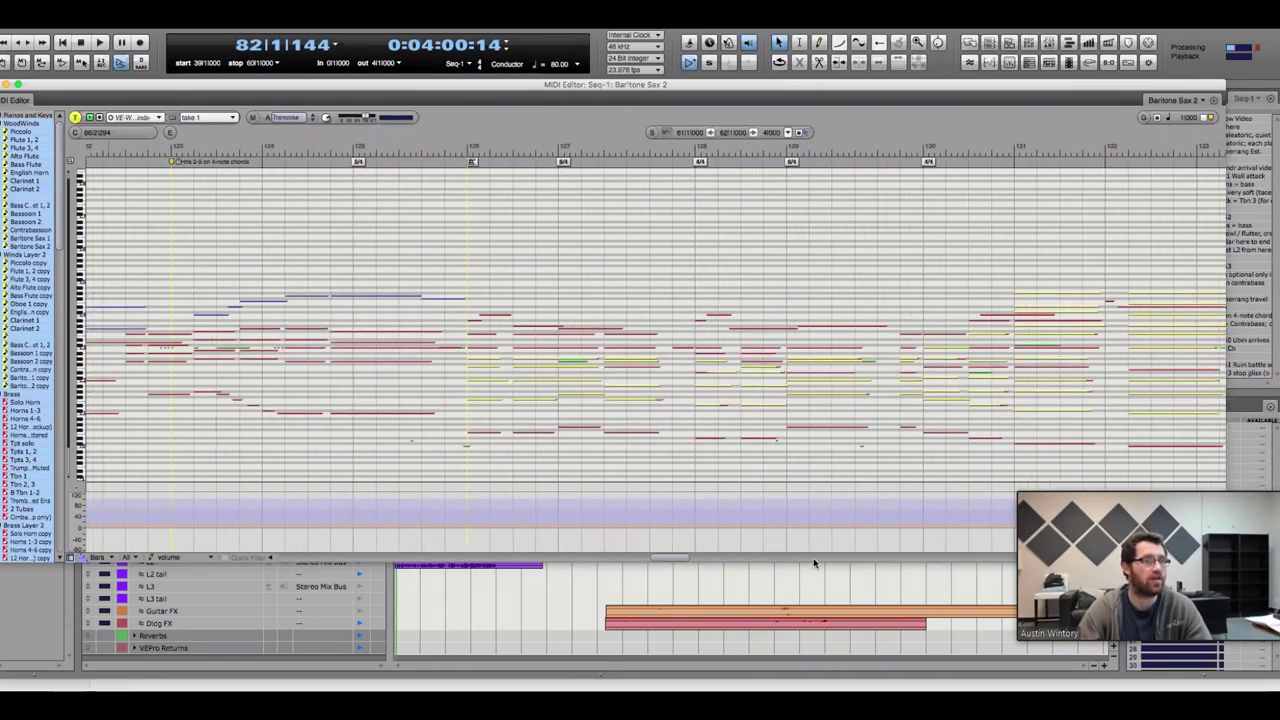
scroll(814, 563, right, 15)
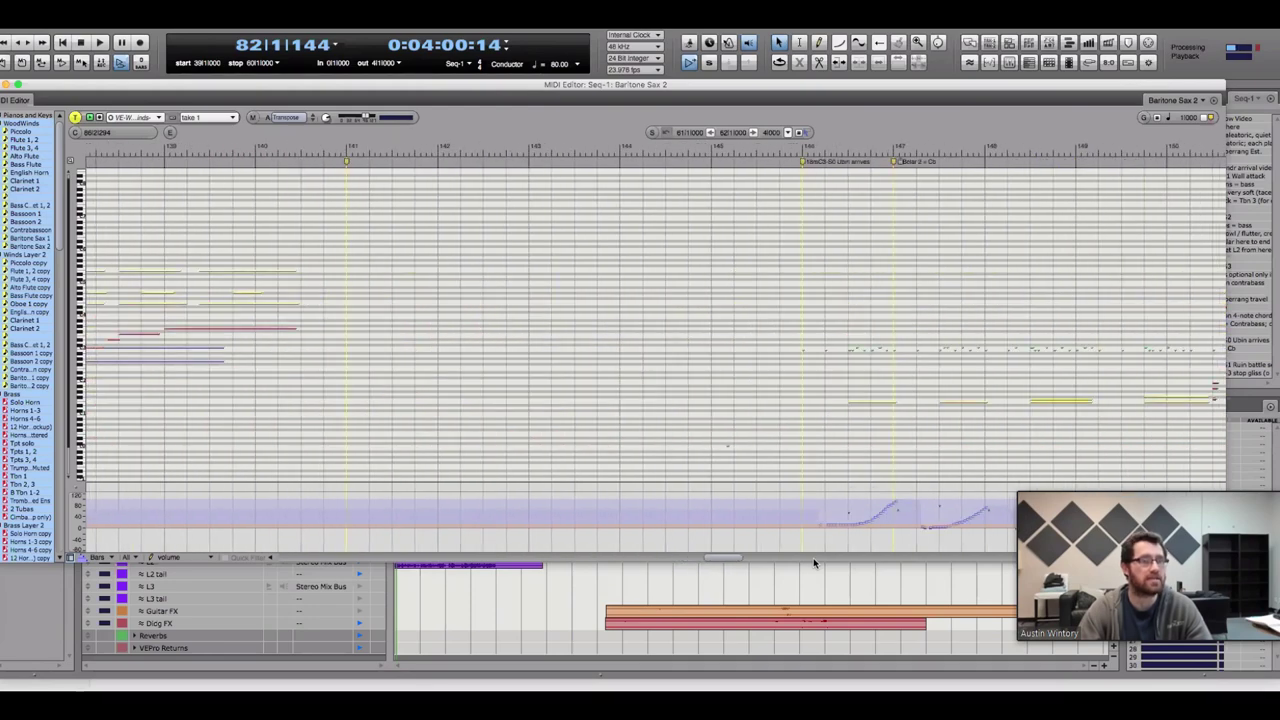
scroll(813, 562, right, 1)
scroll(813, 562, left, 3)
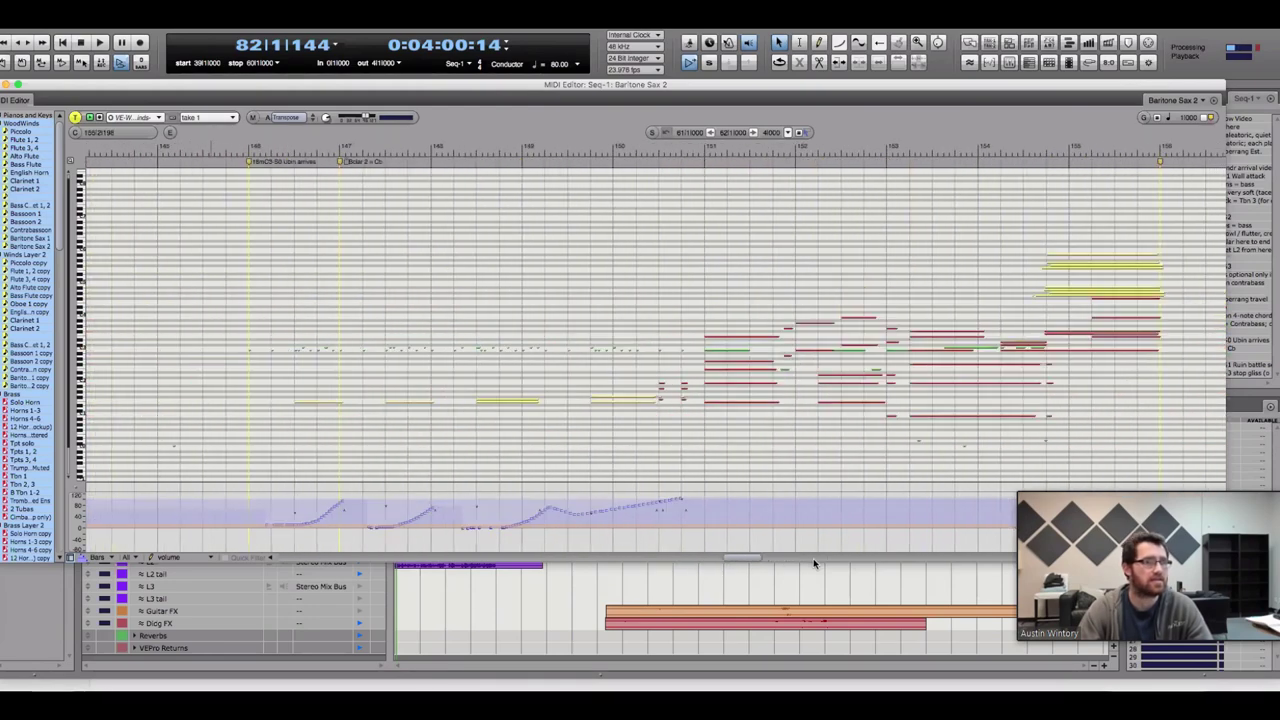
scroll(814, 563, right, 6)
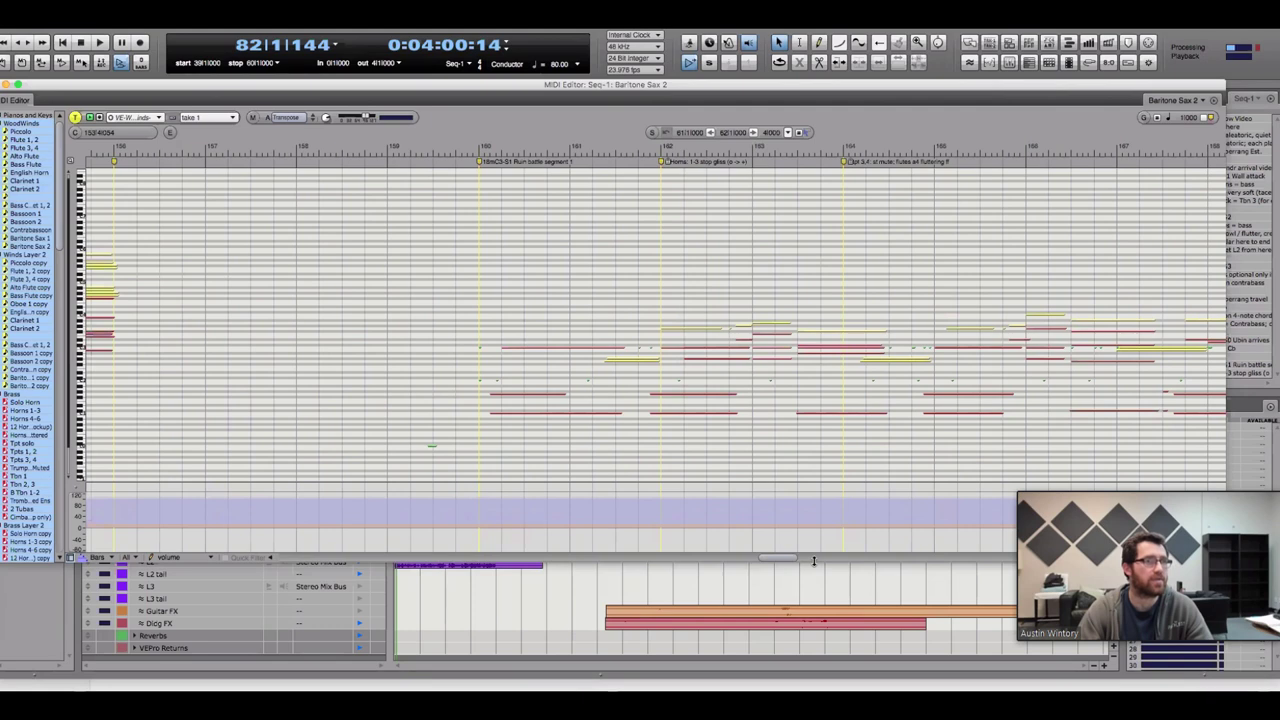
Play the opening of Ruin battle segment 1 from bar 160, view its stems, and advance to bar 180
key(space)
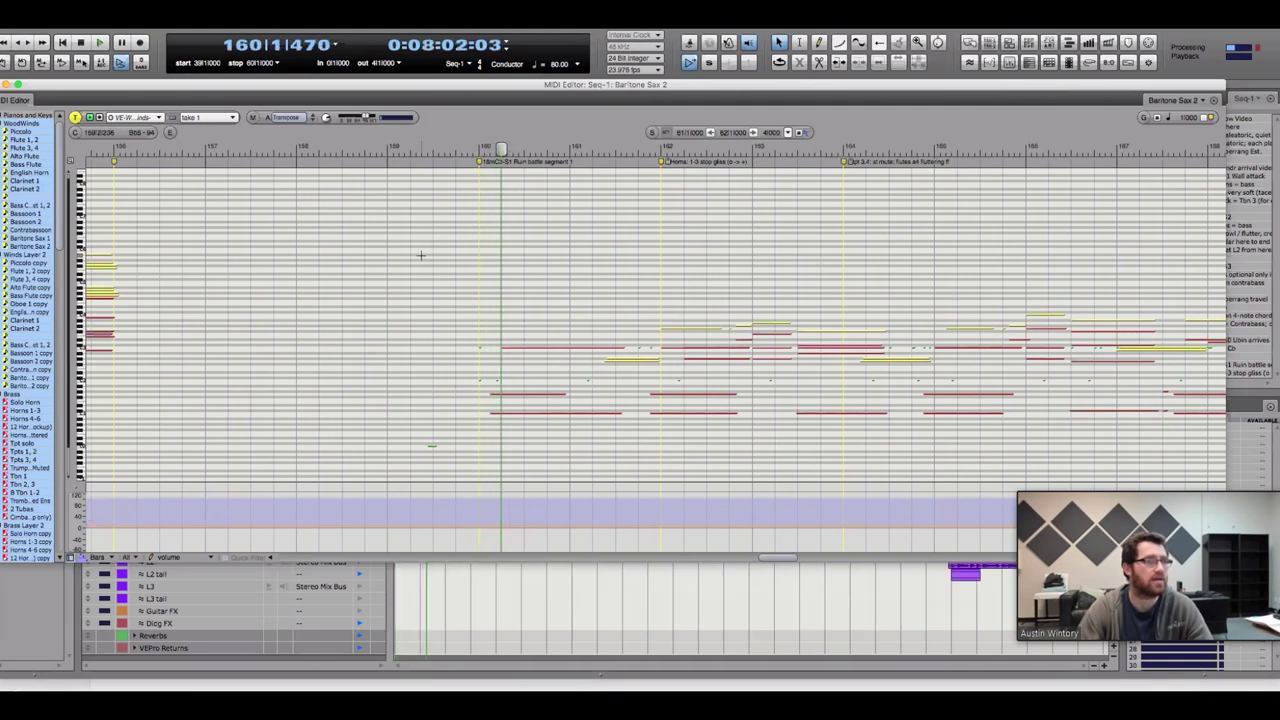
key(super+w)
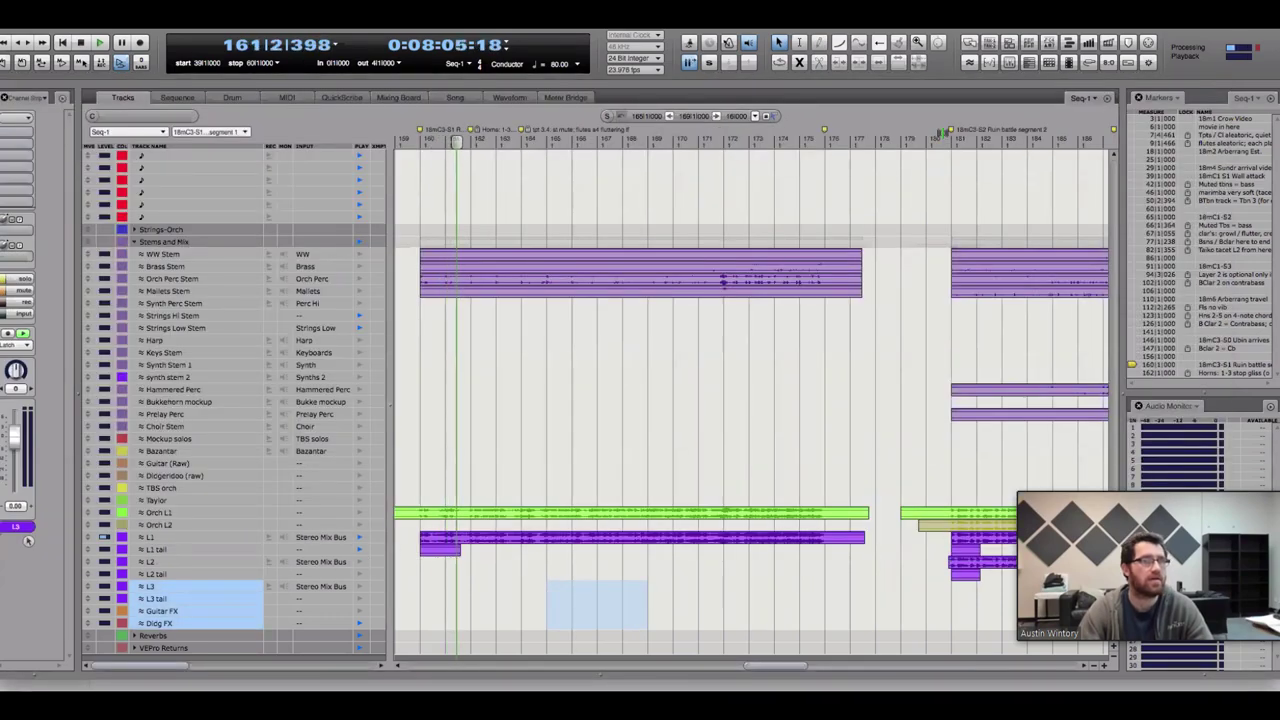
key(ctrl+Right)
scroll(936, 668, right, 6)
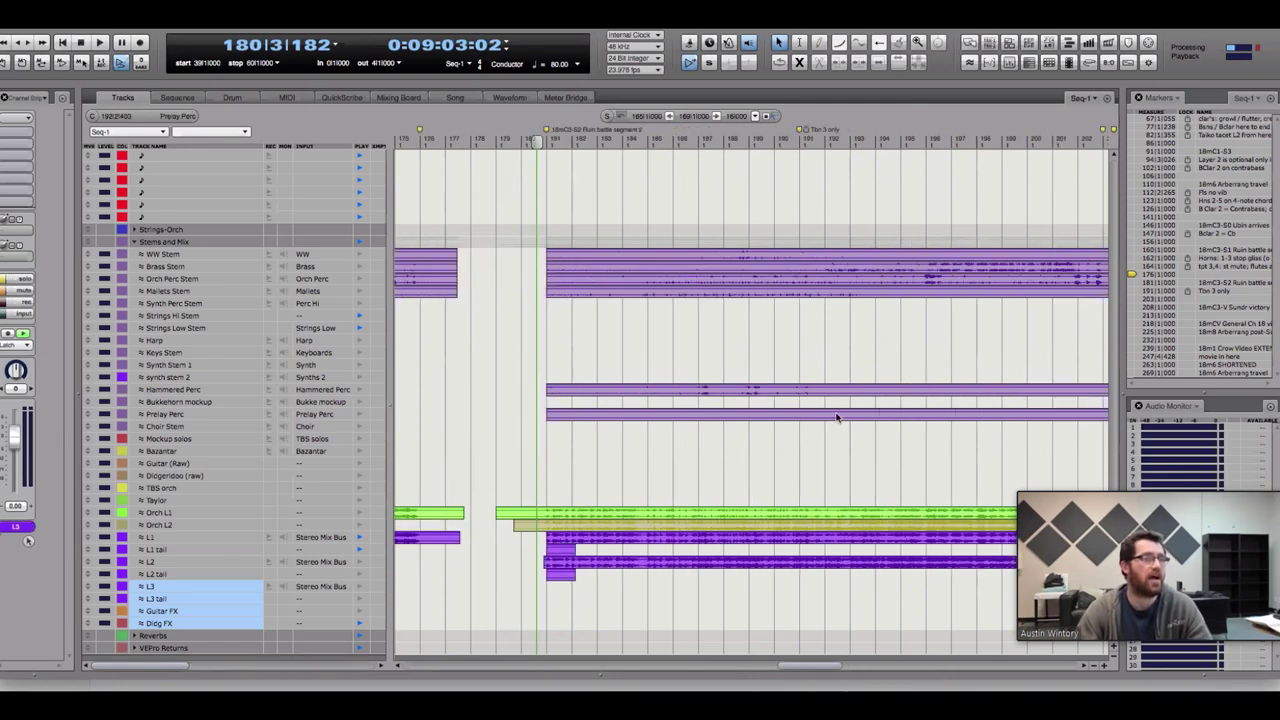
Open the MIDI Editor at 18mC3-S2 Ruin battle segment 2 and hide the Layer 2 tracks' notes
key(shift+g)
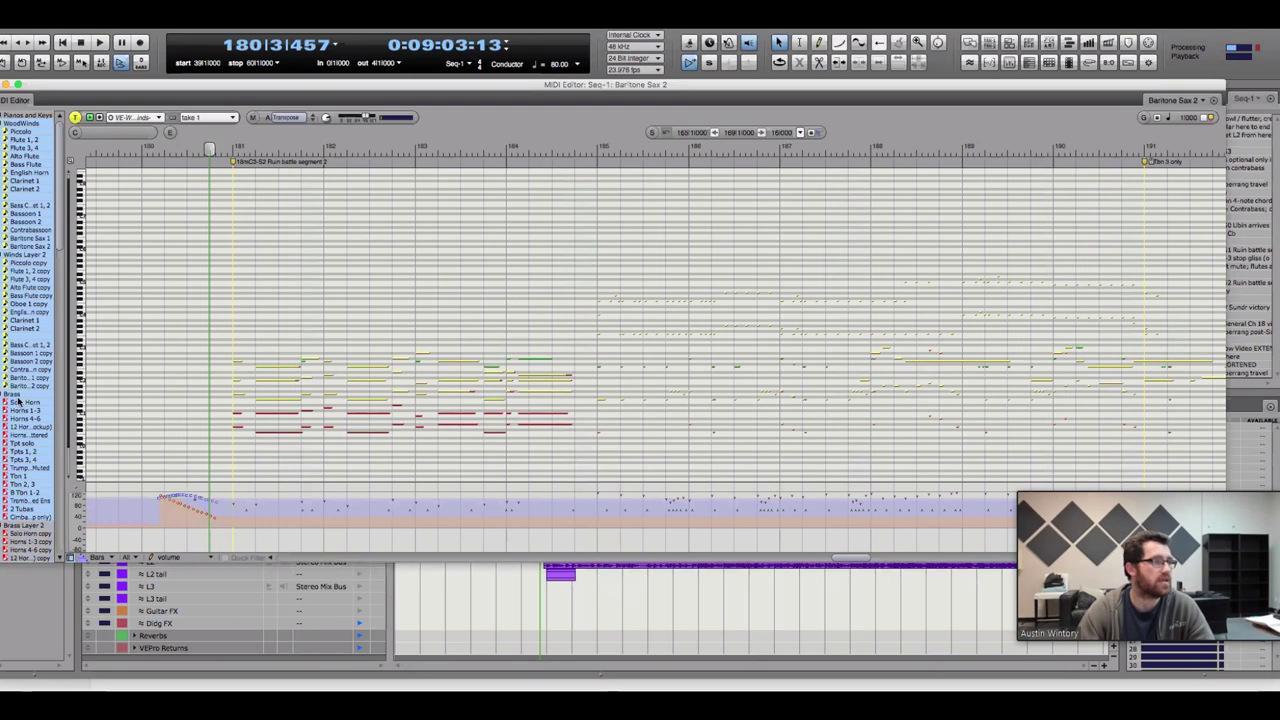
scroll(30, 427, down, 3)
scroll(30, 427, down, 8)
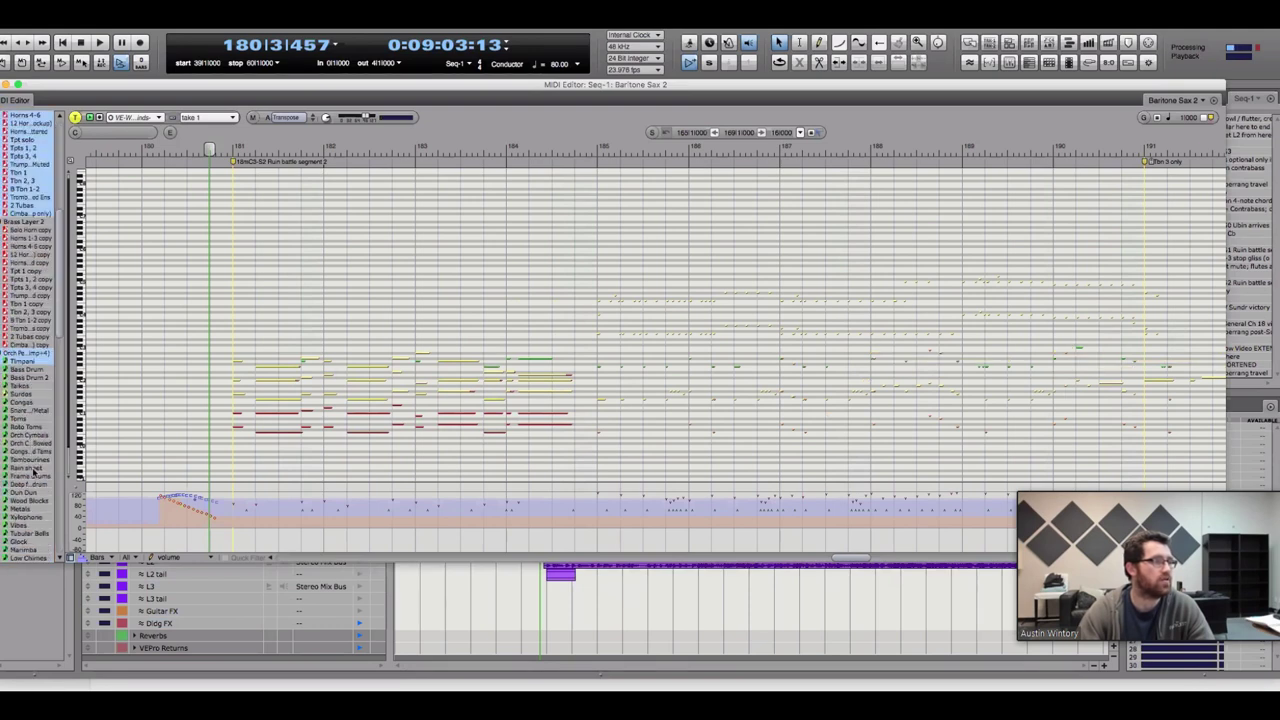
scroll(24, 440, down, 6)
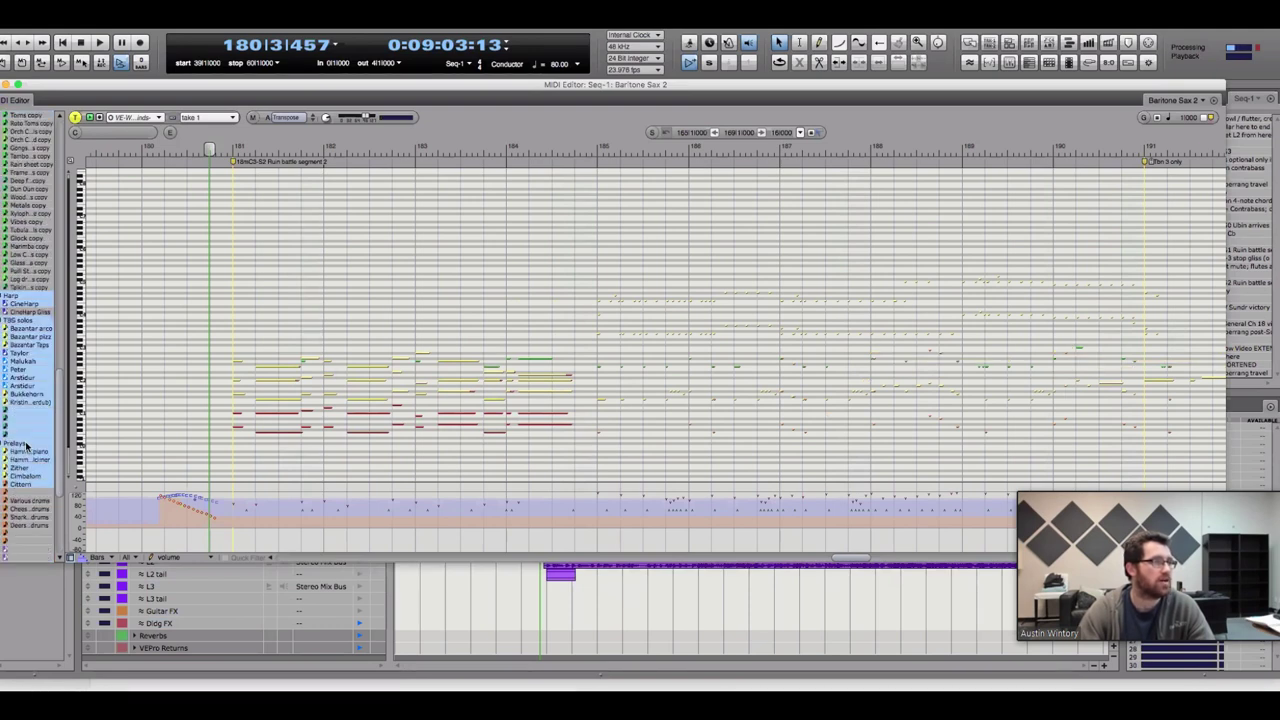
Examine the percussion, winds and brass regions of Ruin battle segment 2, including their Layer 2 tracks, in the tracks overview
click(447, 572)
scroll(474, 537, up, 15)
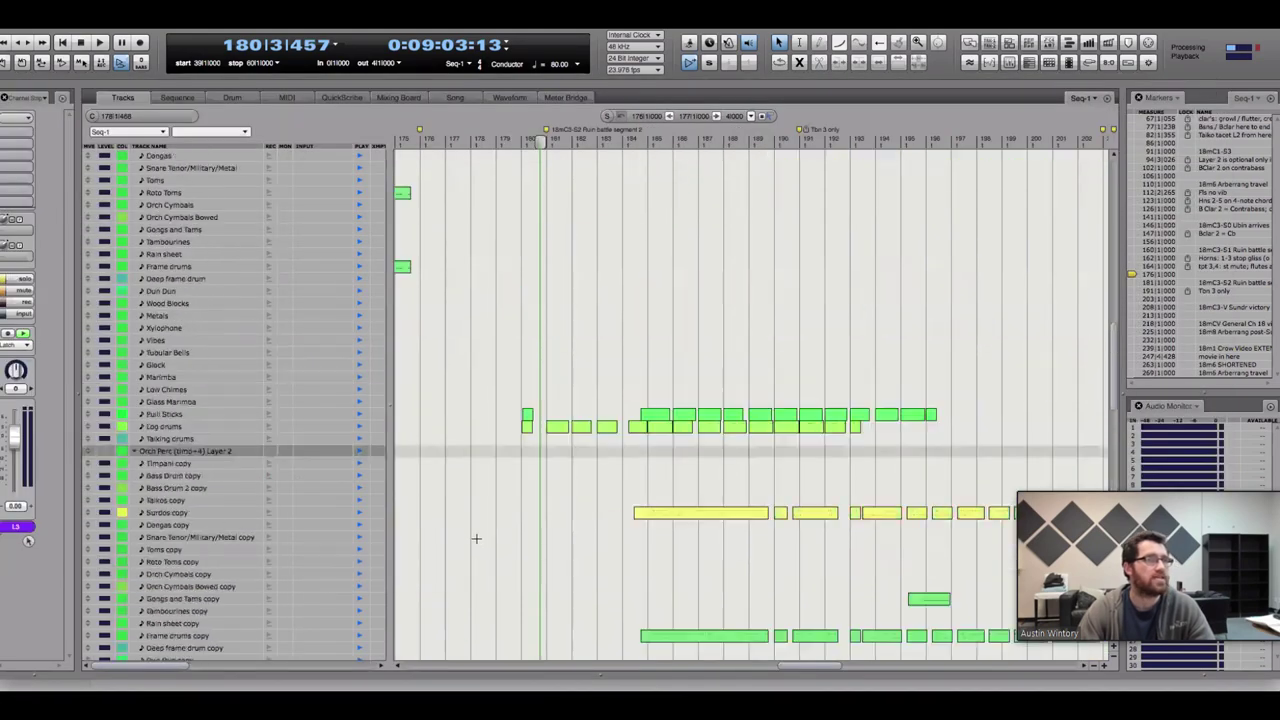
scroll(477, 537, up, 8)
scroll(474, 534, down, 10)
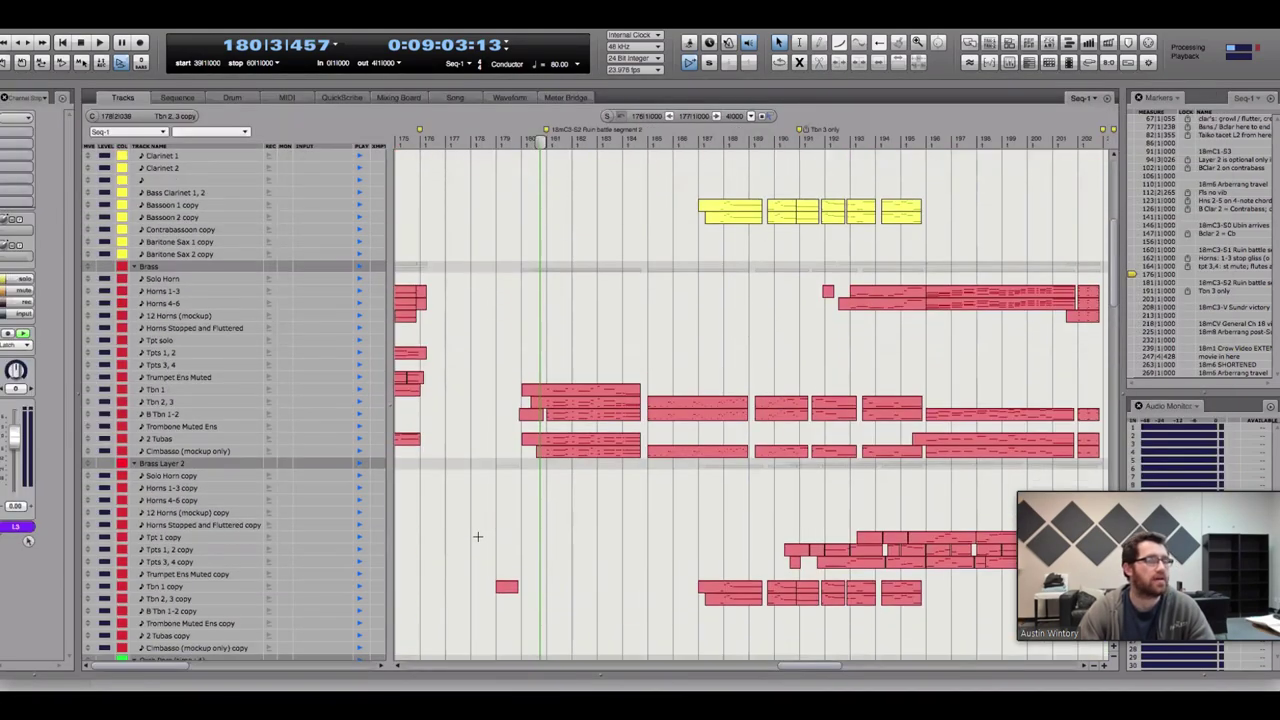
scroll(505, 234, up, 5)
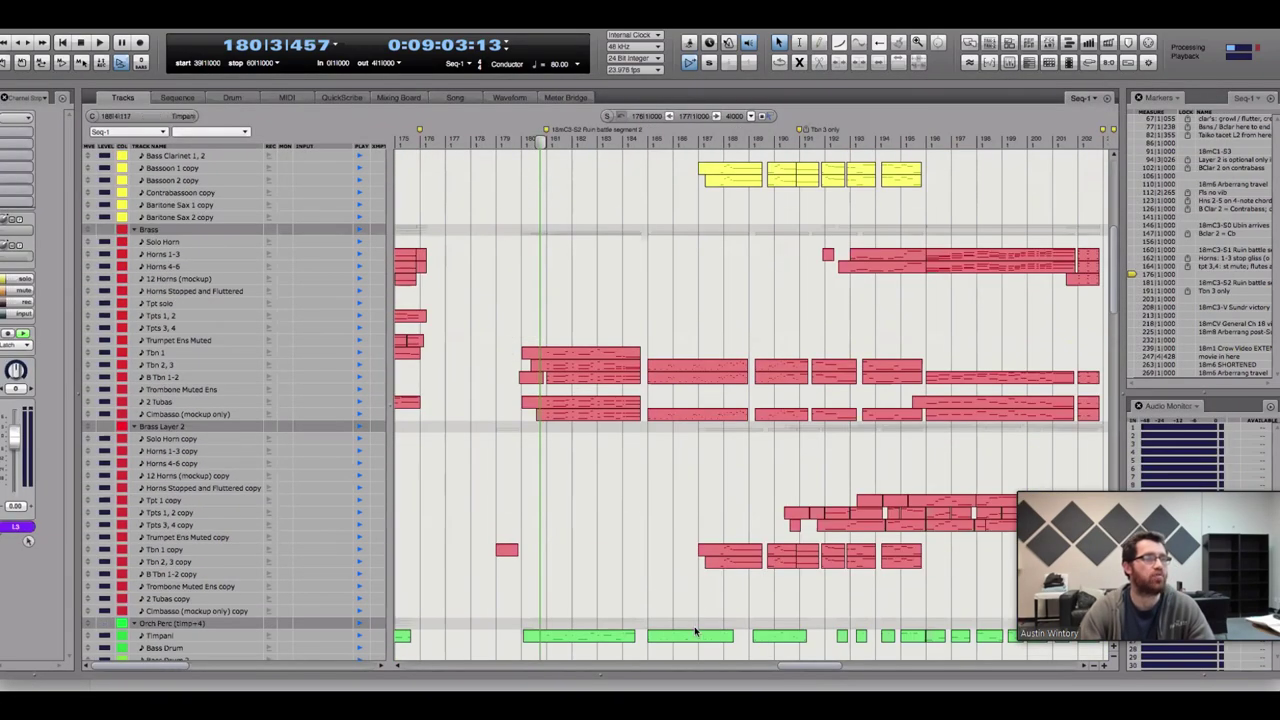
Highlight the Brass Layer 2 trumpet and trombone regions across bars 184 to 203 and clear the selection
scroll(690, 640, right, 2)
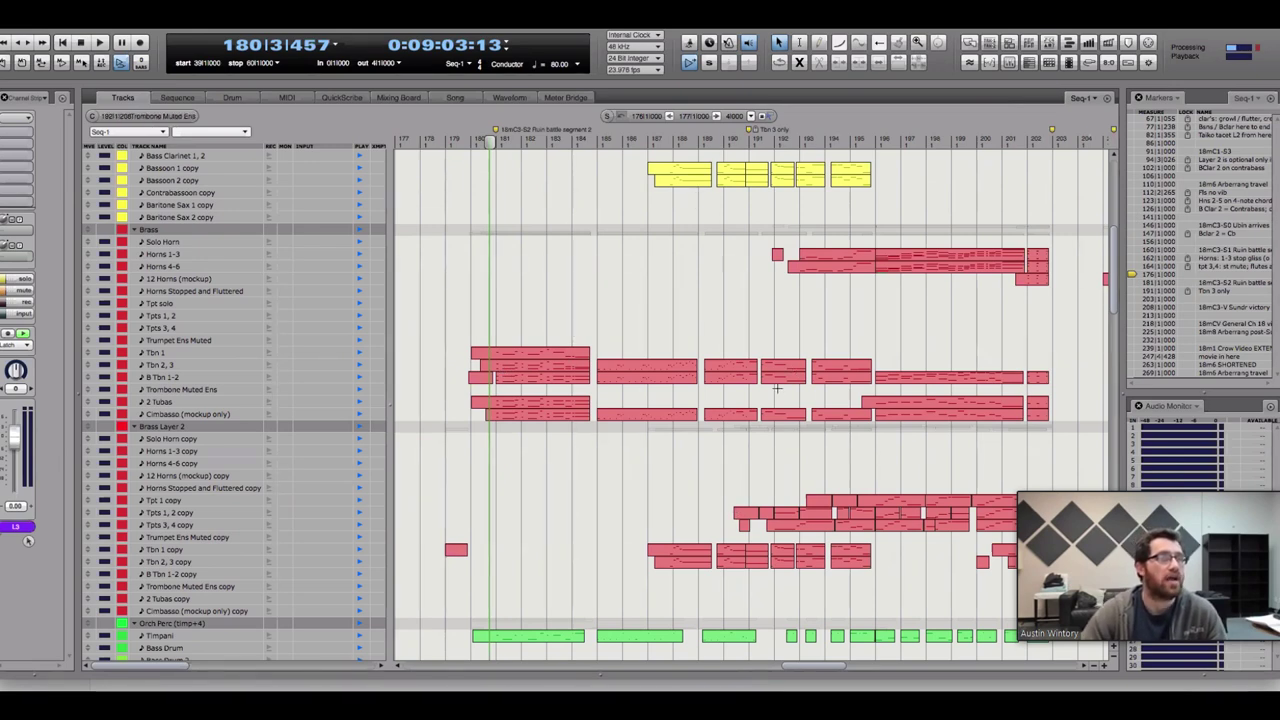
drag(622, 557, 589, 571)
scroll(590, 565, down, 2)
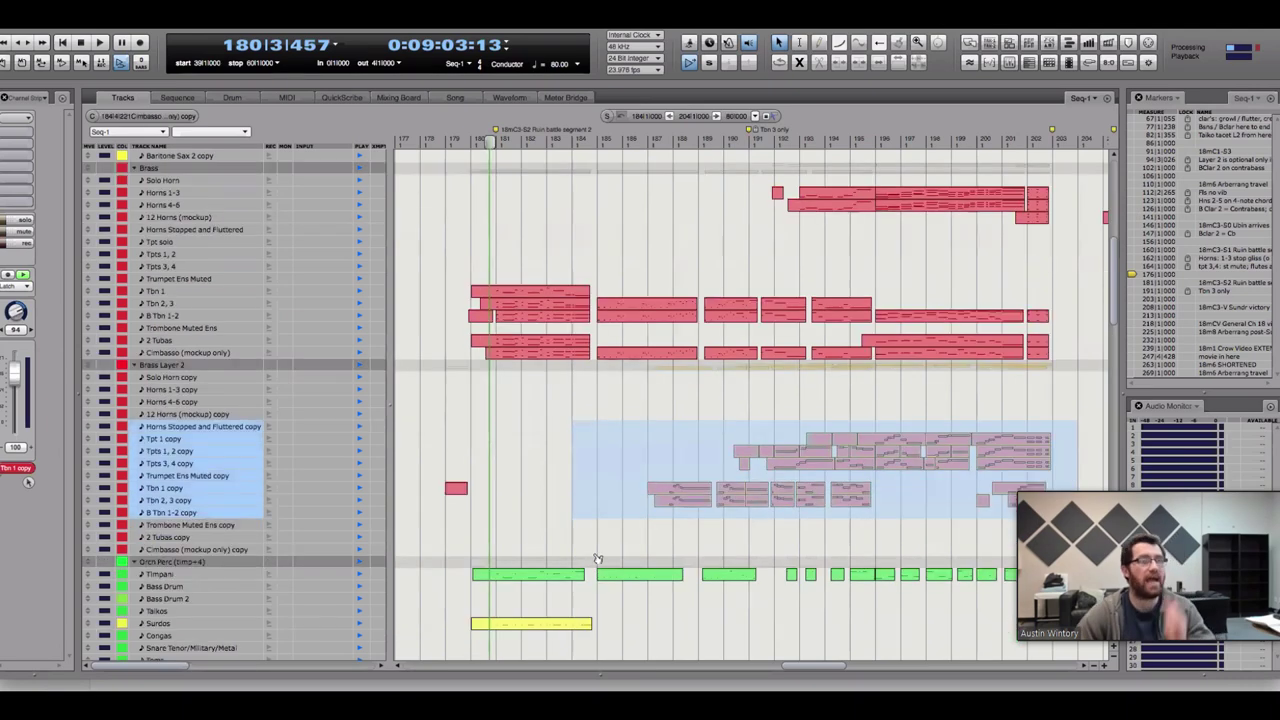
drag(548, 438, 570, 439)
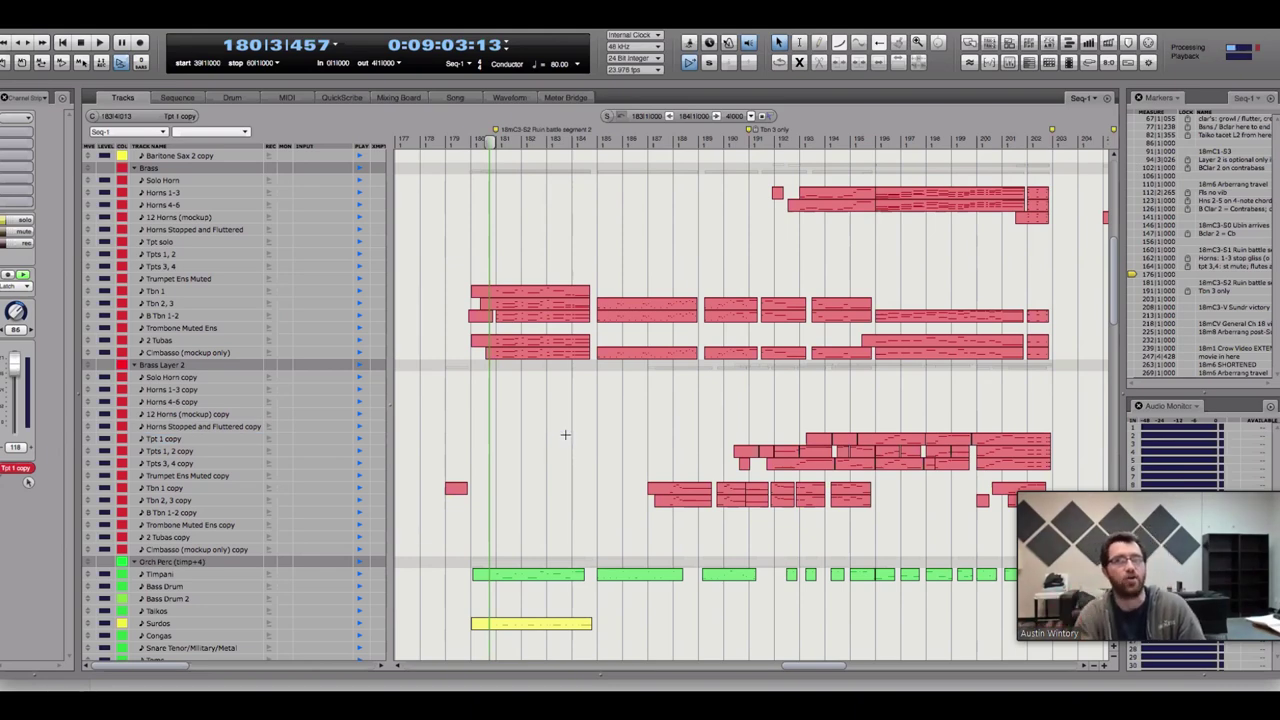
Play Ruin battle segment 2 from the end of bar 180 to bar 192, following the notes in the MIDI Editor
scroll(524, 508, down, 20)
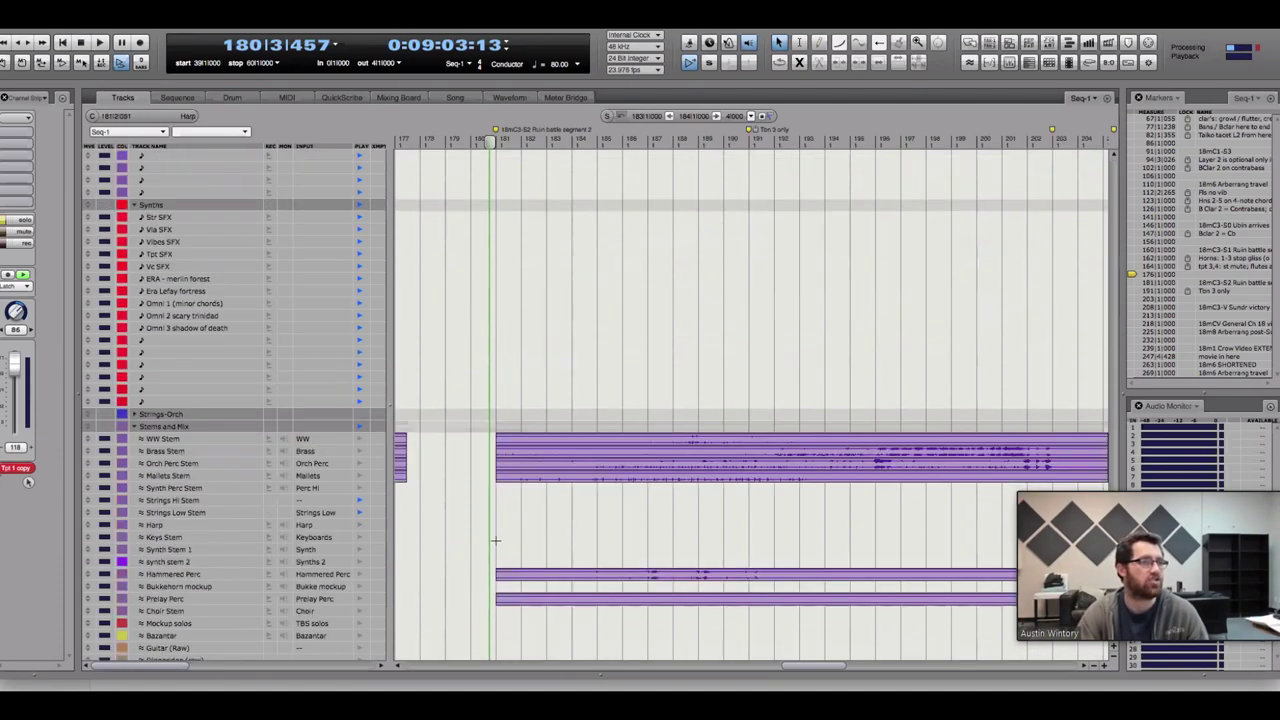
scroll(509, 491, up, 15)
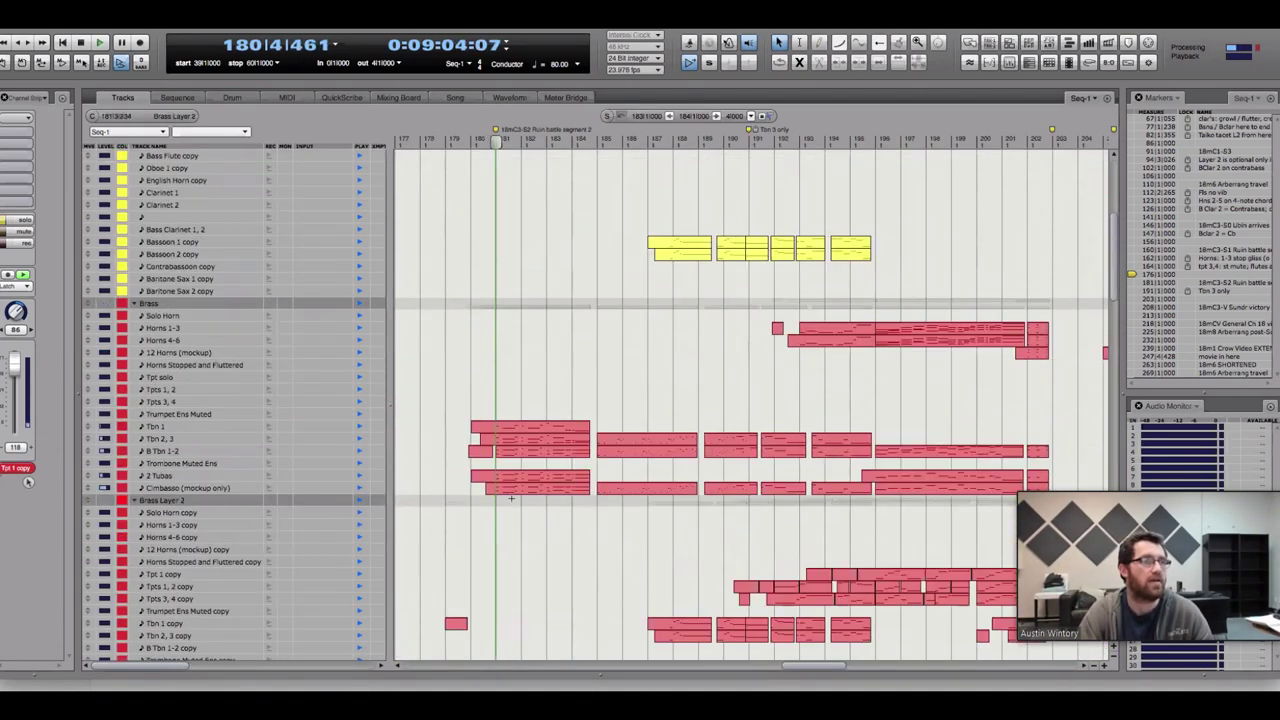
double_click(500, 480)
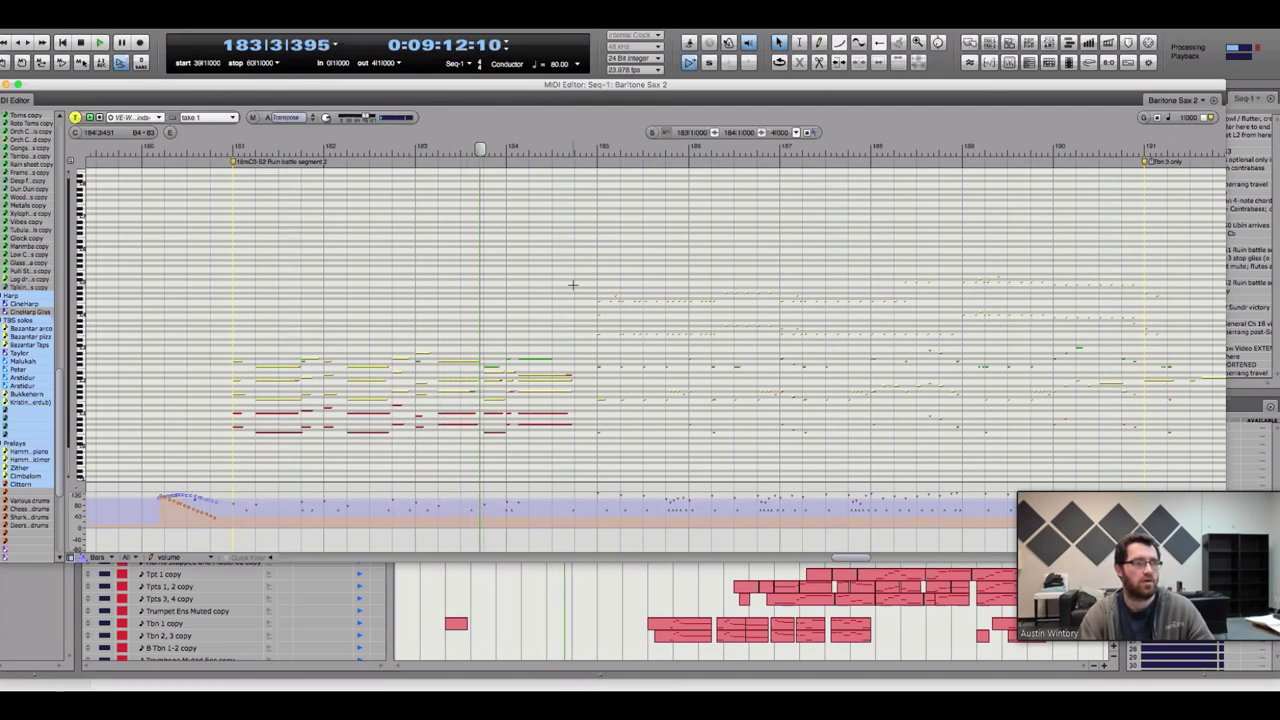
scroll(558, 553, right, 5)
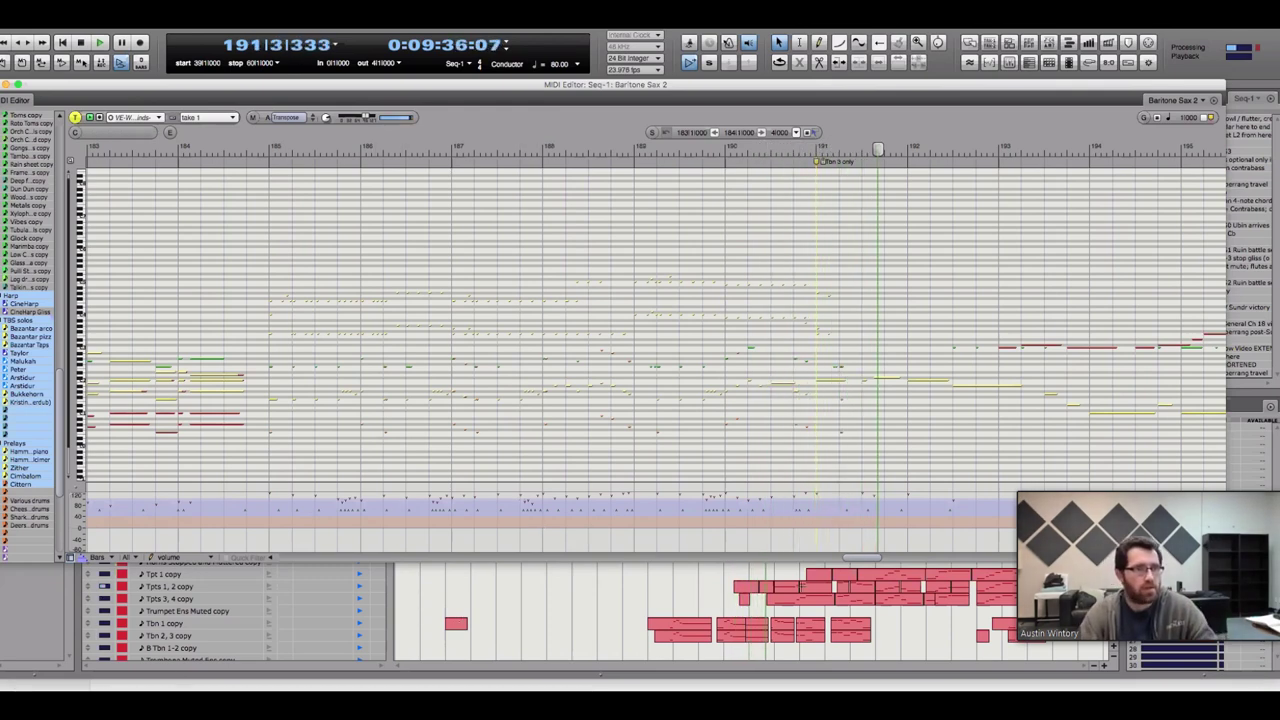
scroll(832, 560, right, 5)
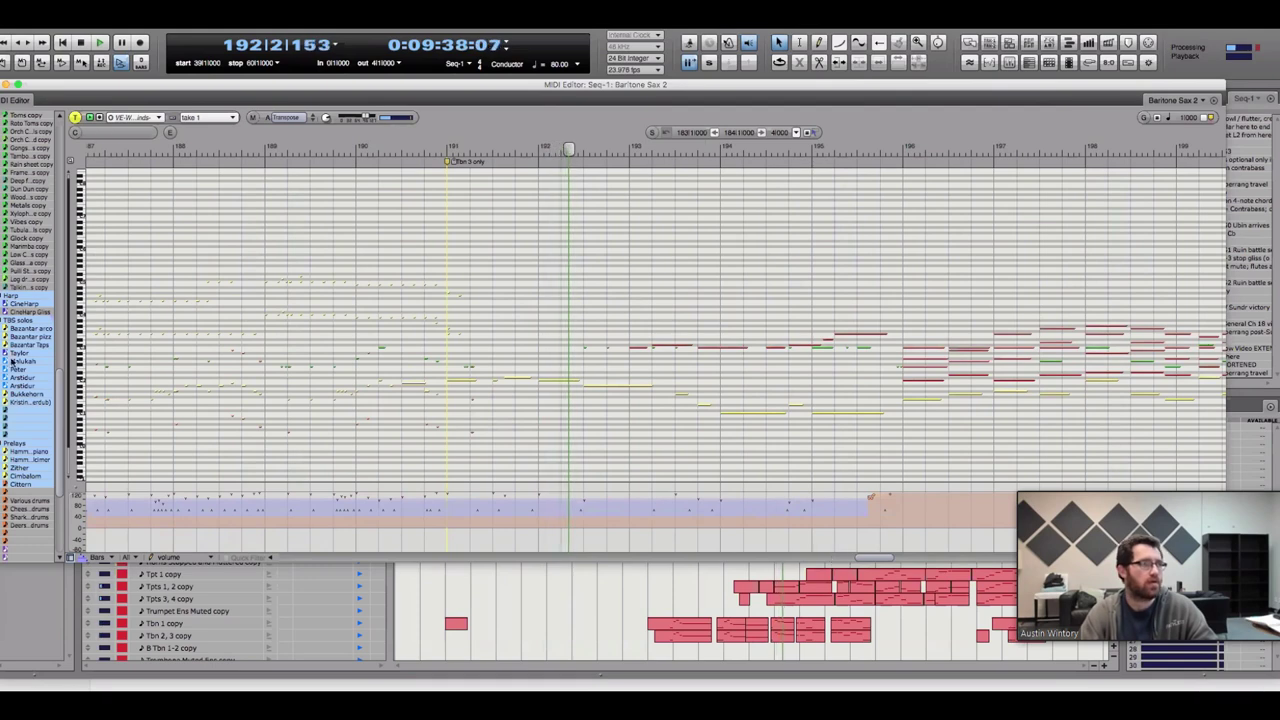
Bring the winds and brass tracks into the MIDI Editor's track list while following playback to the end of bar 202
scroll(28, 447, up, 10)
scroll(28, 447, up, 3)
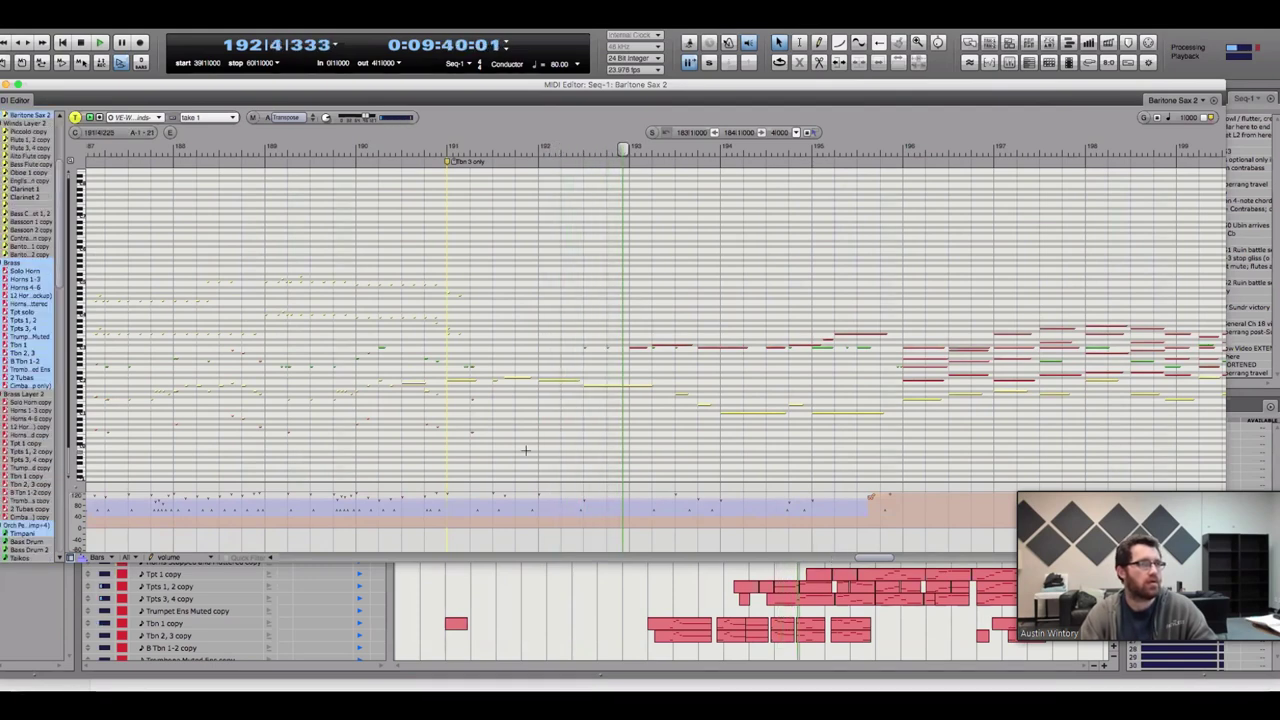
scroll(719, 556, right, 2)
scroll(719, 556, right, 5)
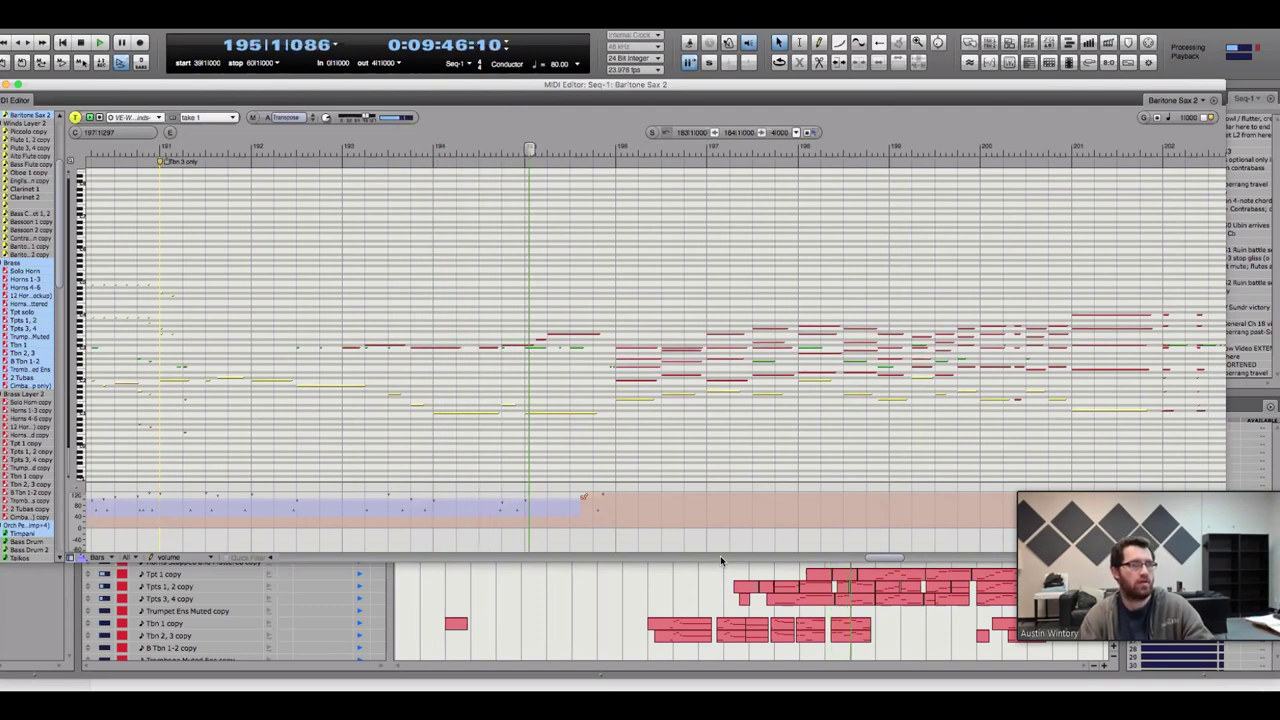
scroll(720, 555, right, 1)
scroll(720, 555, right, 3)
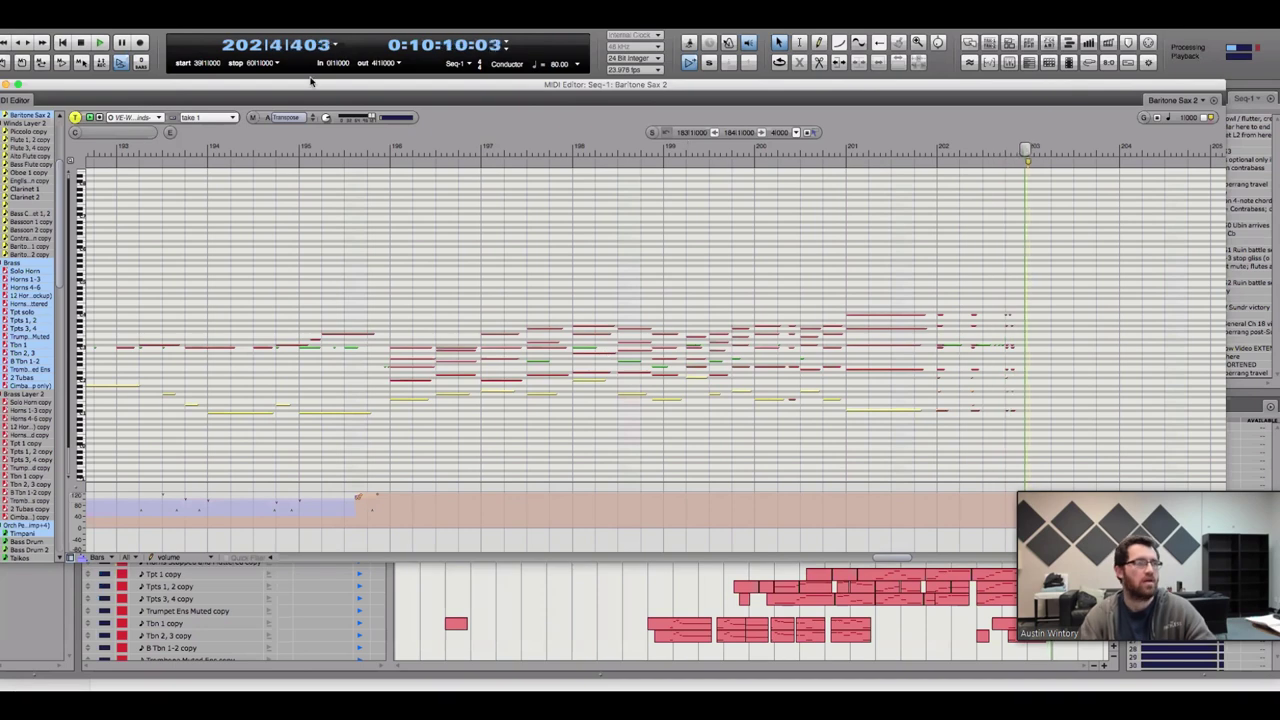
Move playback back to the end of bar 194 and show the brass, winds and percussion Layer 2 notes
click(293, 148)
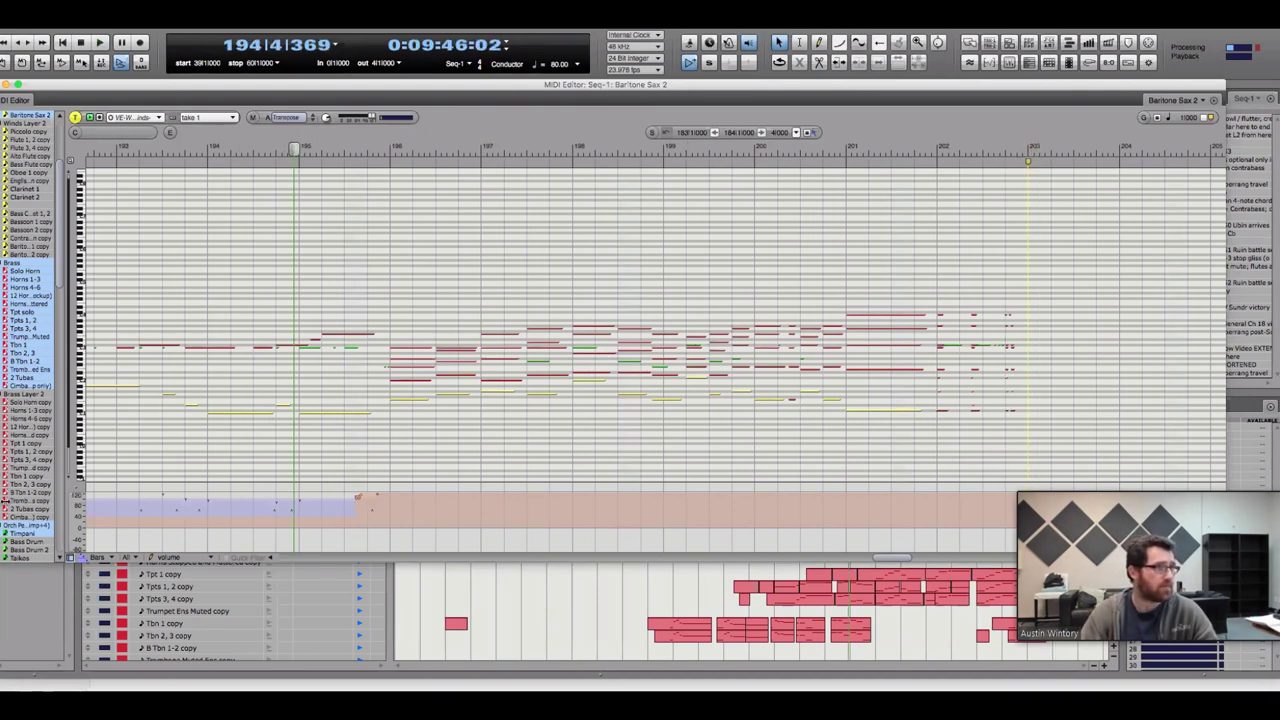
click(27, 399)
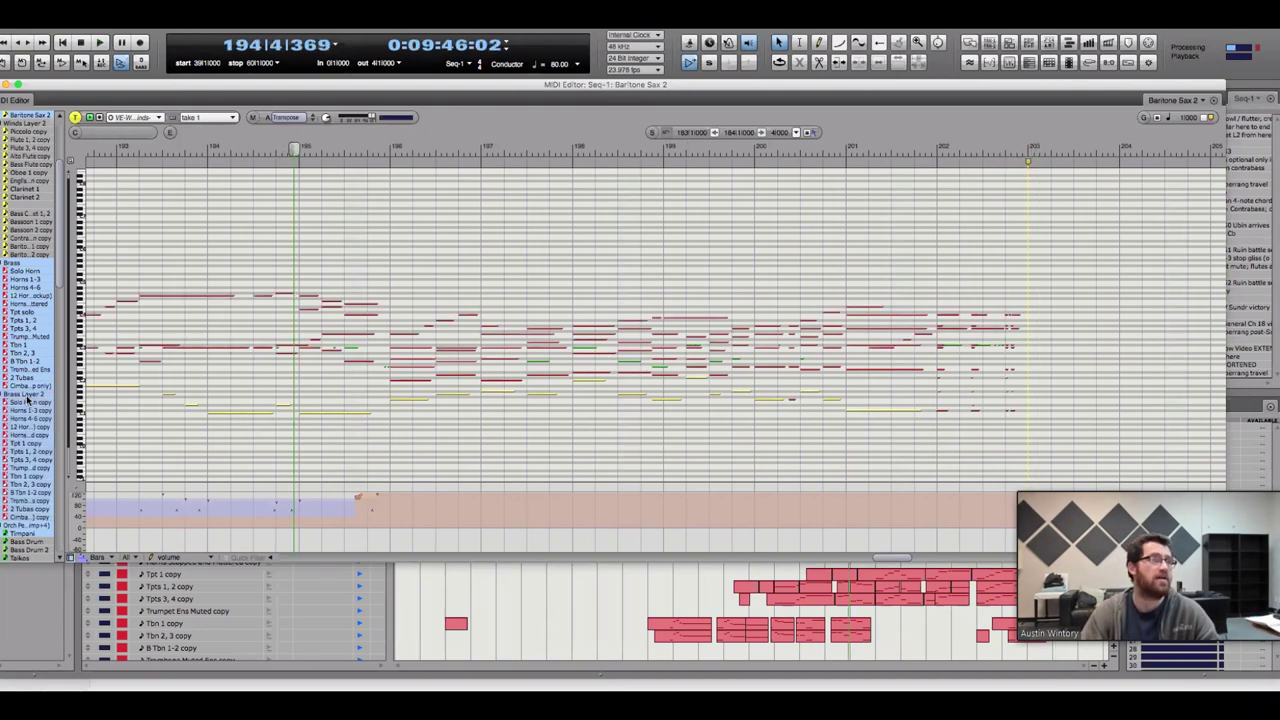
click(28, 118)
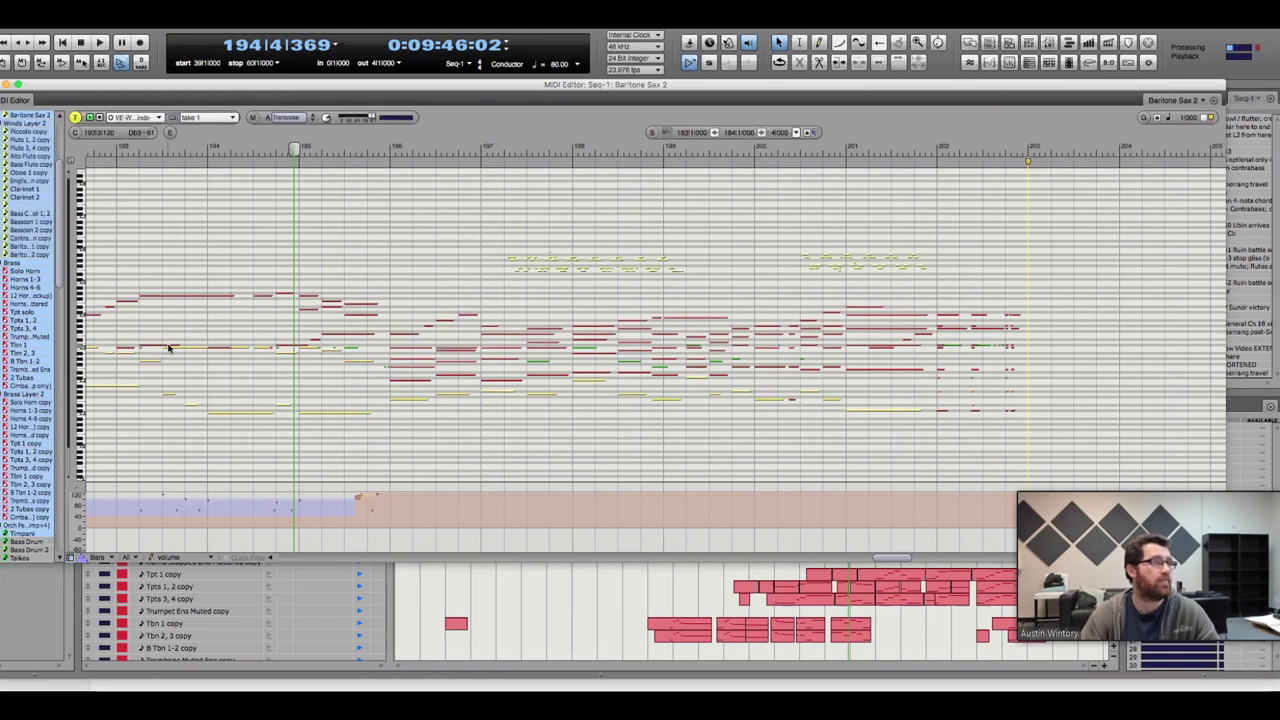
scroll(40, 484, down, 5)
scroll(40, 484, down, 3)
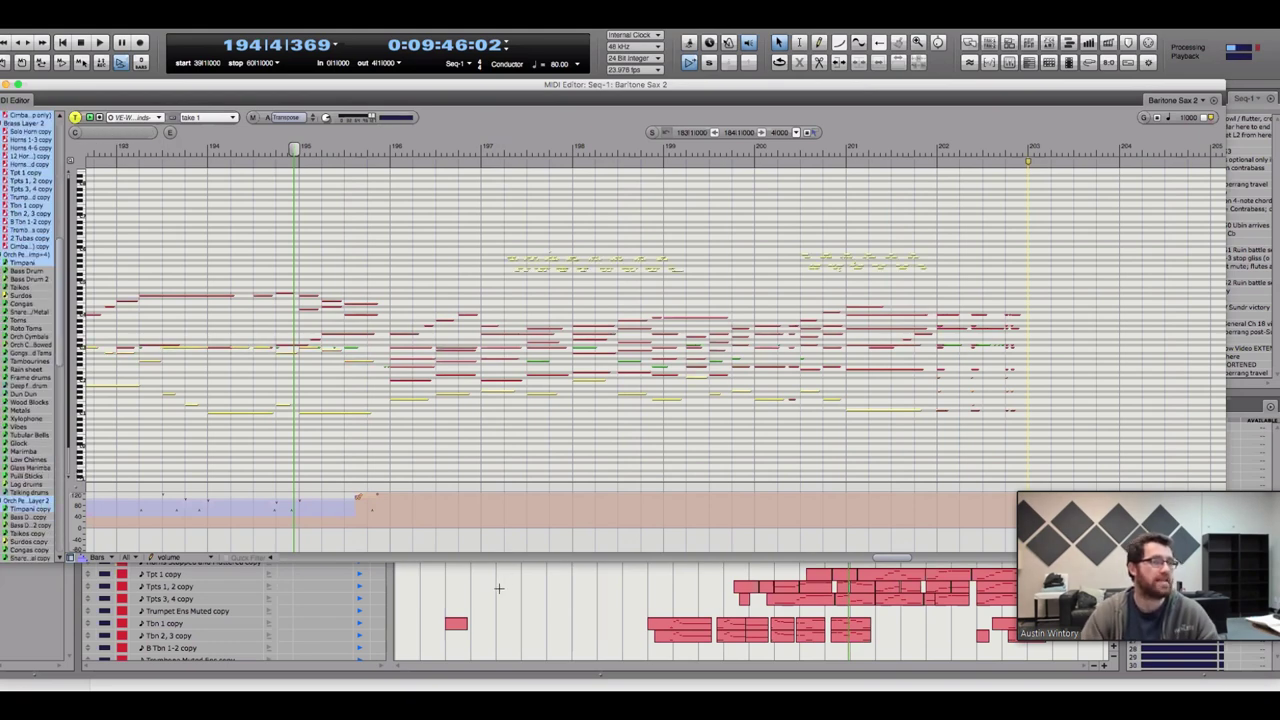
Enable playback of the L2 mix track and return the MIDI Editor to the opening bars of Ruin battle segment 2
key(super+w)
scroll(320, 575, down, 10)
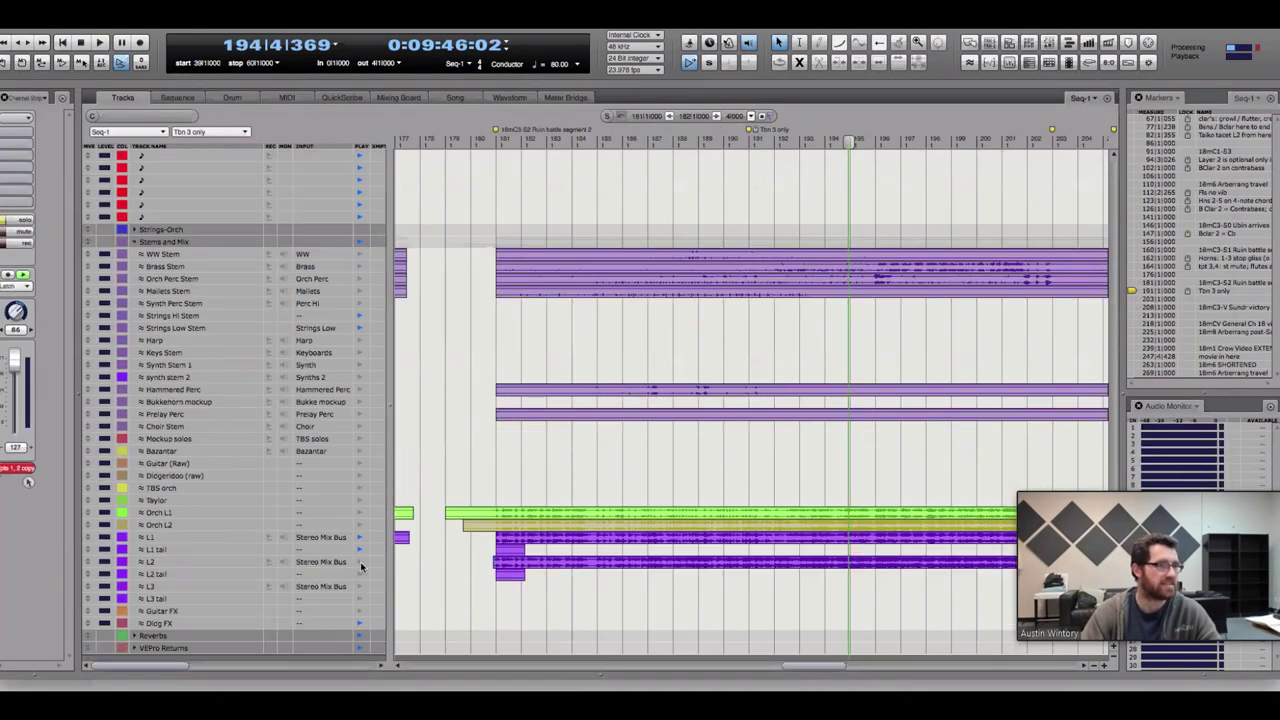
scroll(552, 402, up, 10)
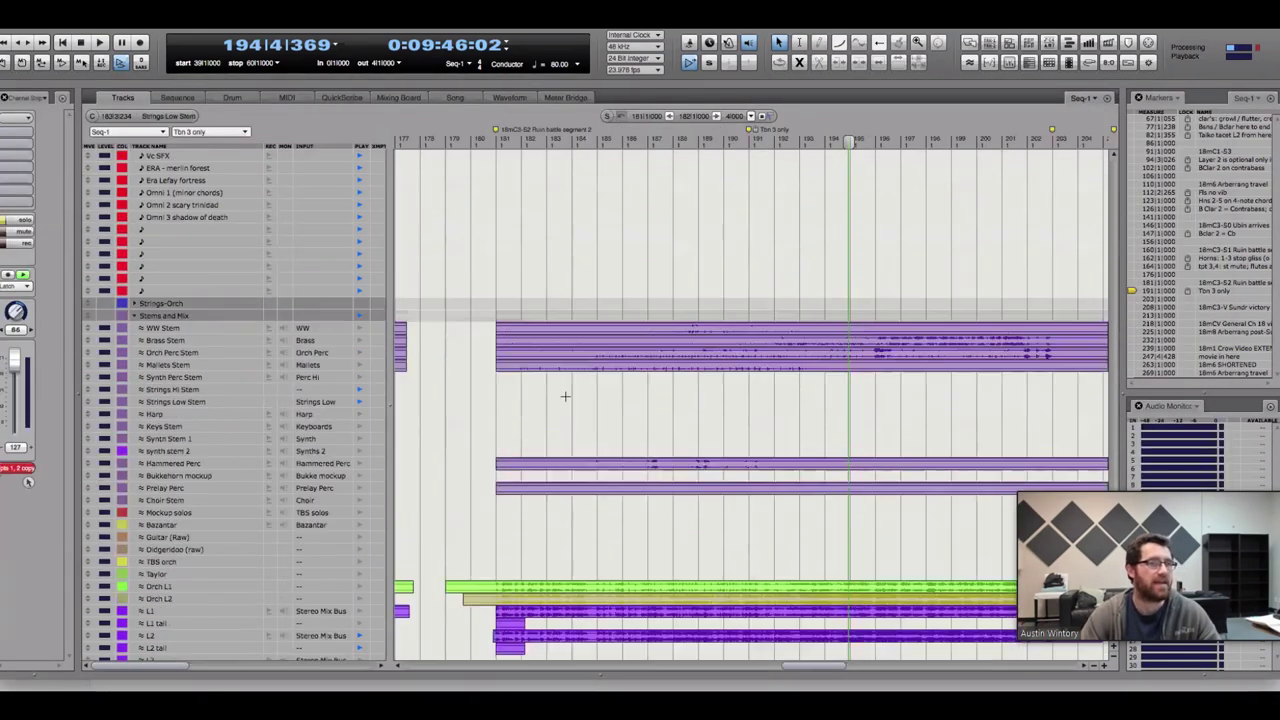
double_click(563, 393)
scroll(548, 548, left, 15)
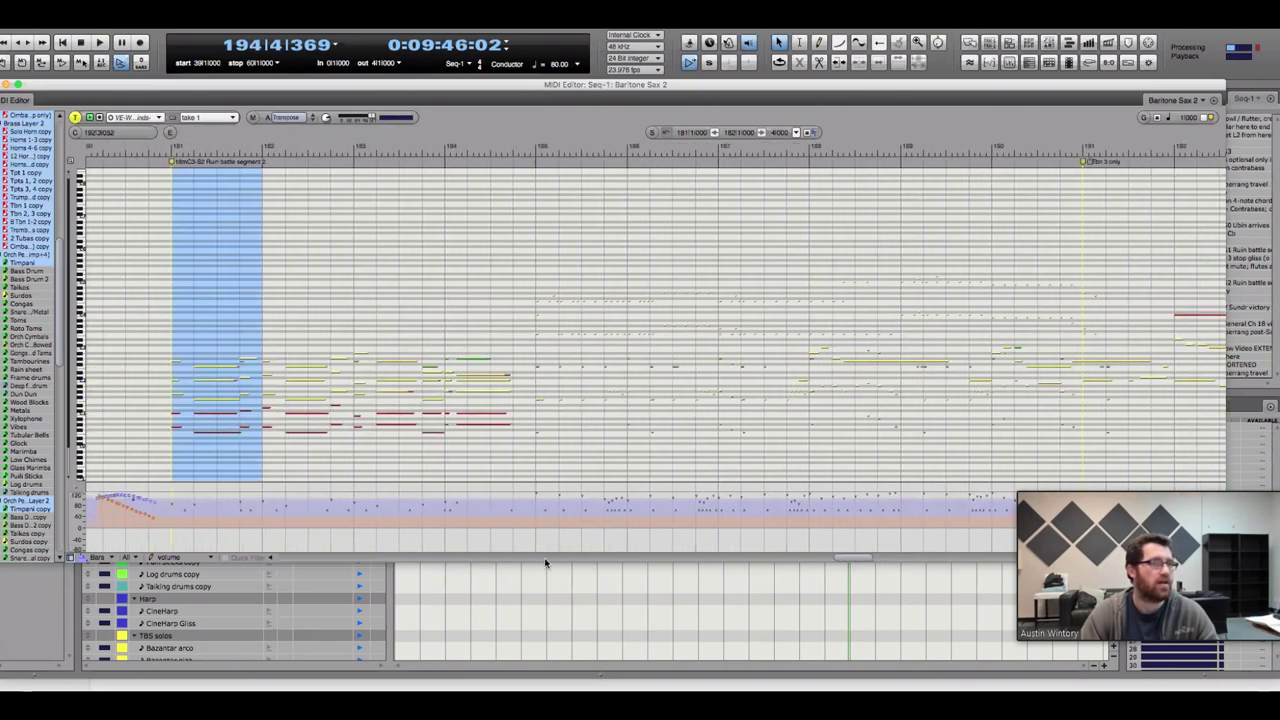
scroll(545, 558, right, 3)
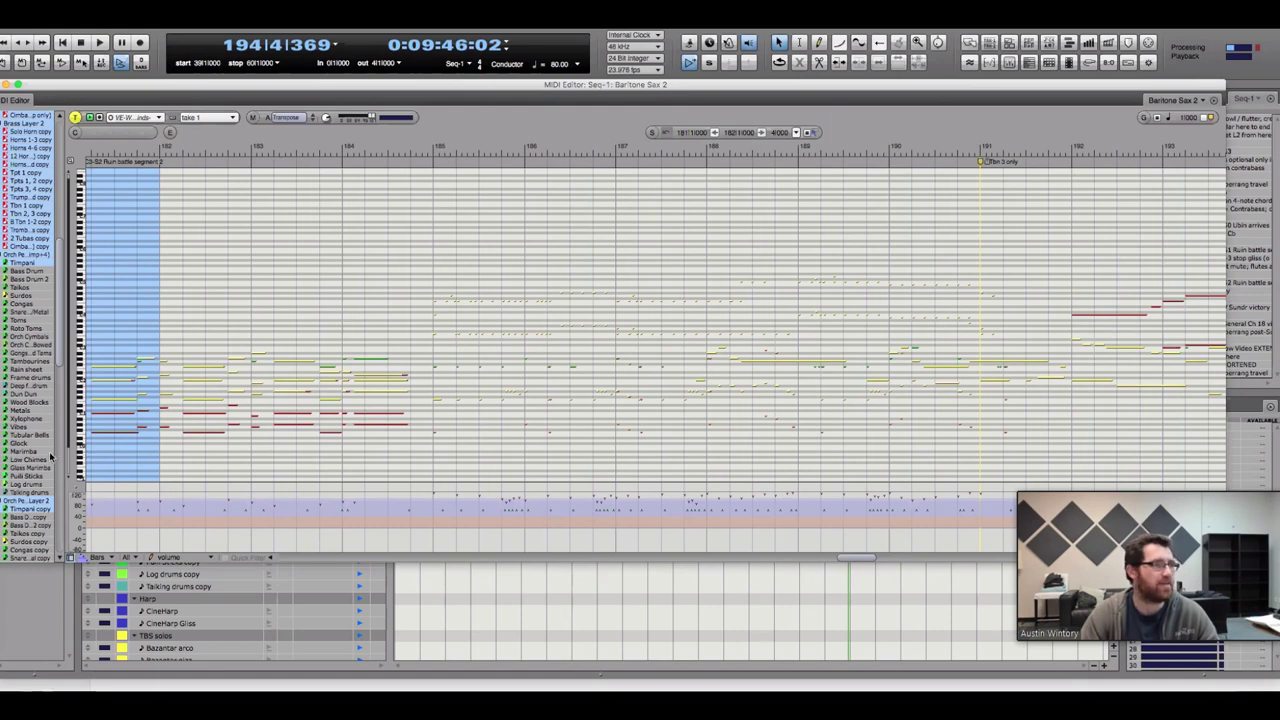
Move playback to the start of bar 187 and show the winds and brass Layer 2 notes around it in the MIDI Editor
scroll(20, 300, up, 10)
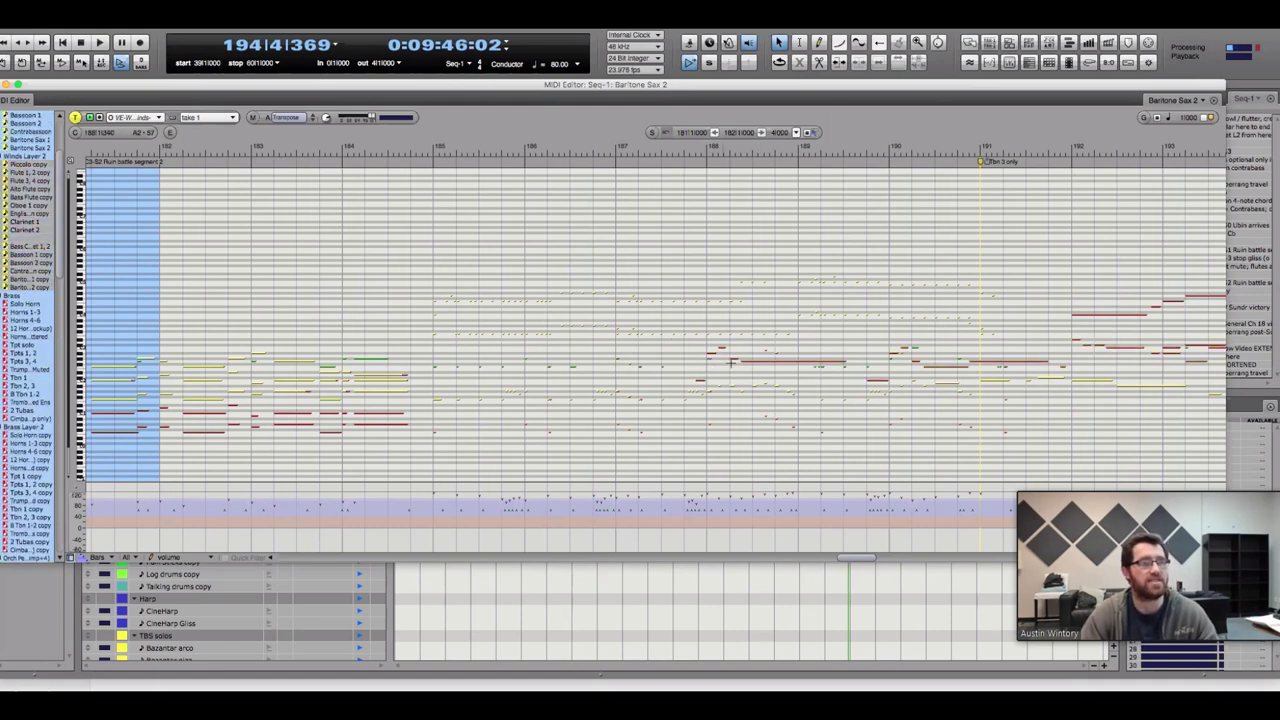
click(622, 146)
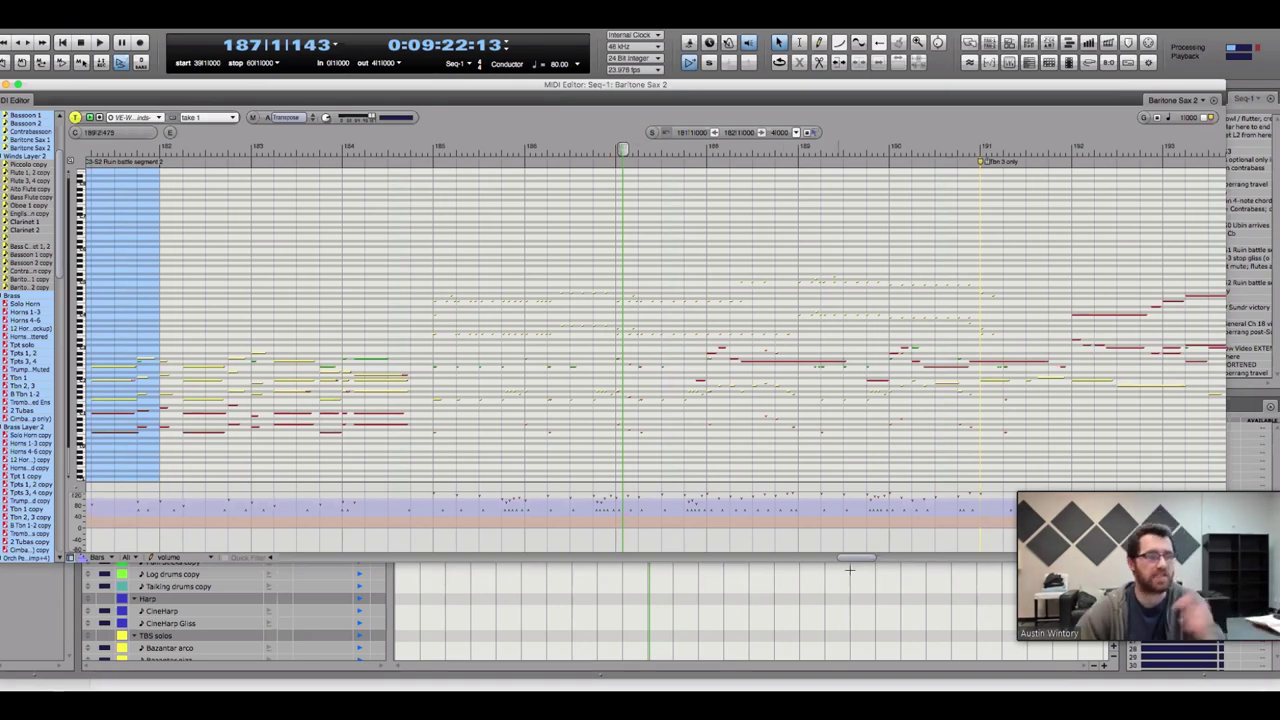
drag(864, 559, 870, 561)
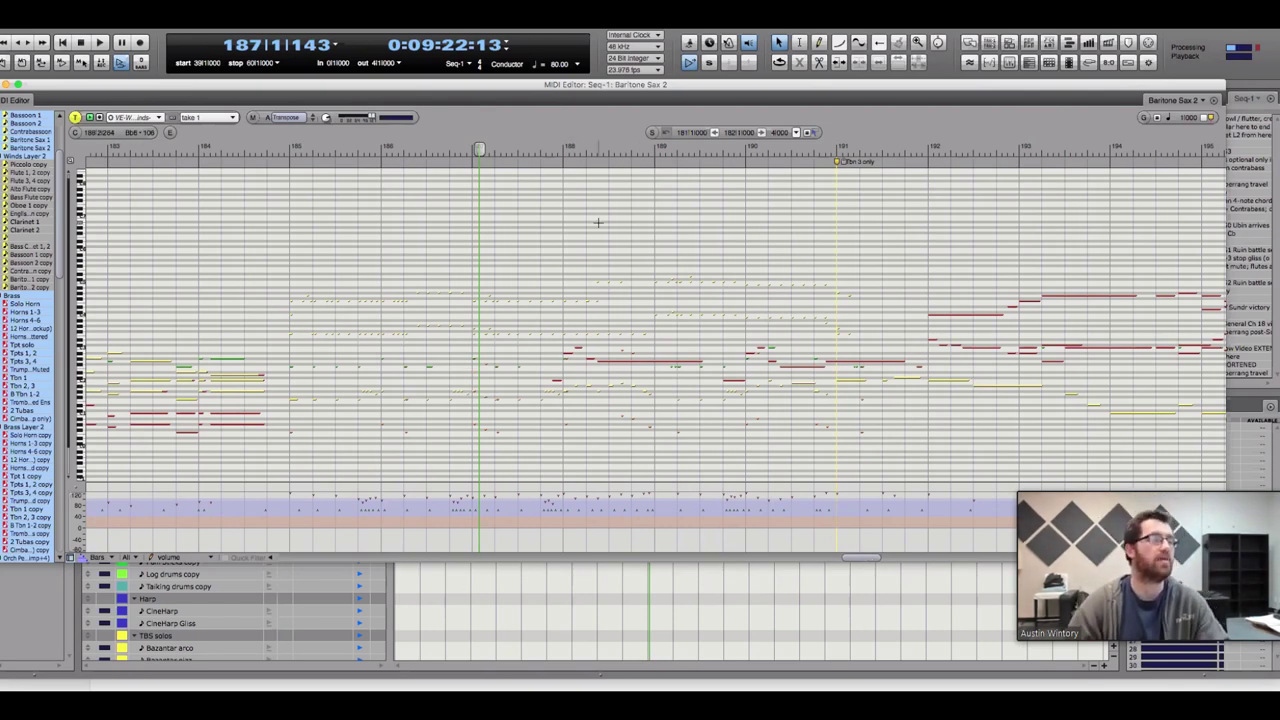
click(694, 593)
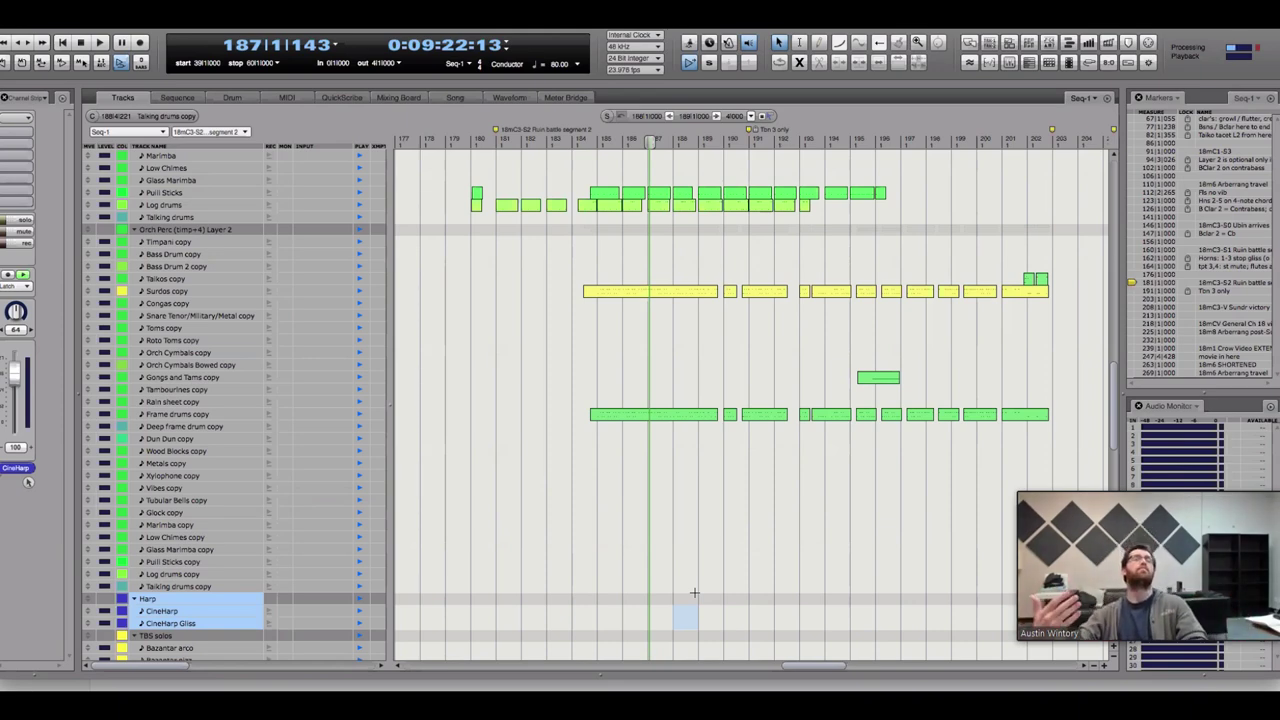
key(shift+g)
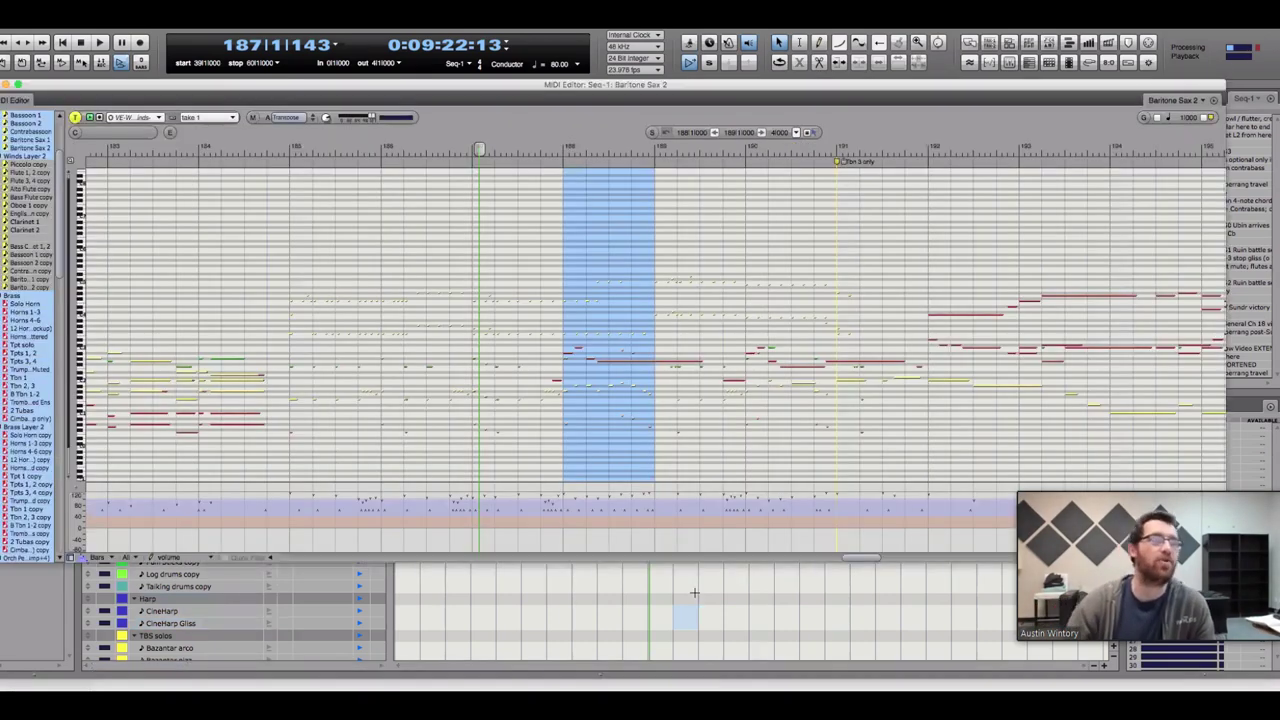
Play Ruin battle segment 2 from bar 187 to bar 203, following its notes in the MIDI Editor
key(space)
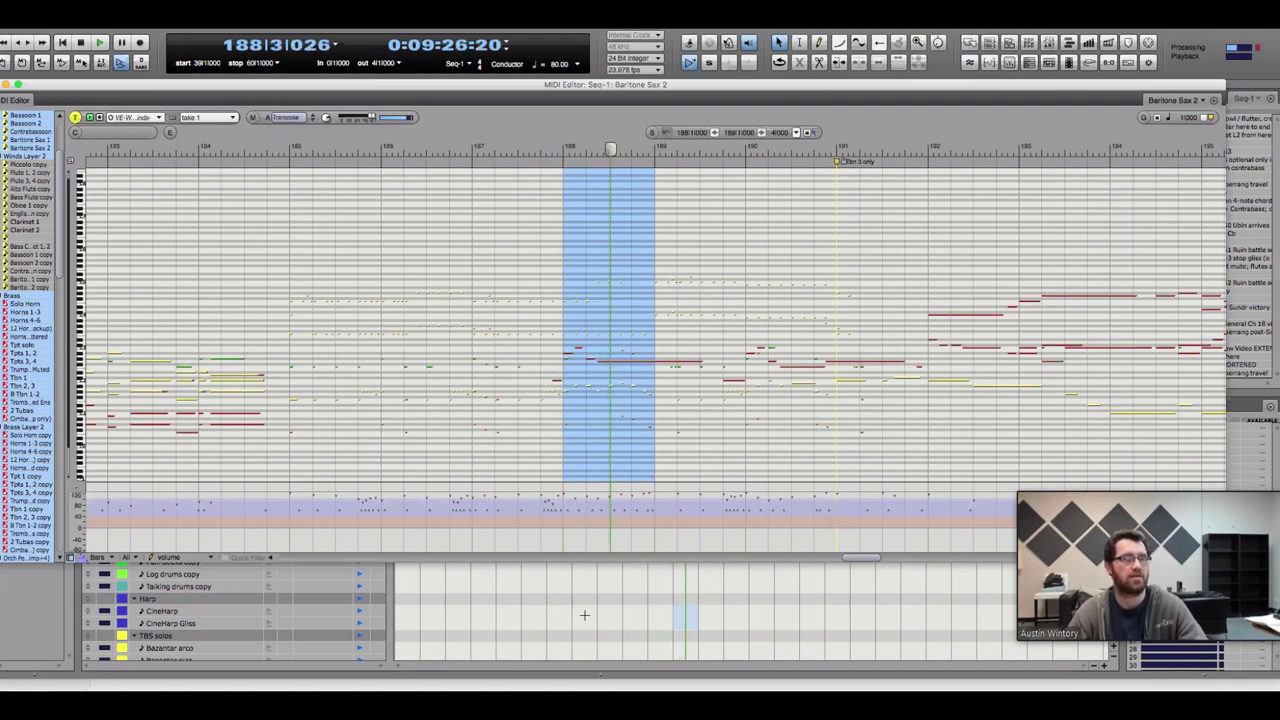
click(690, 585)
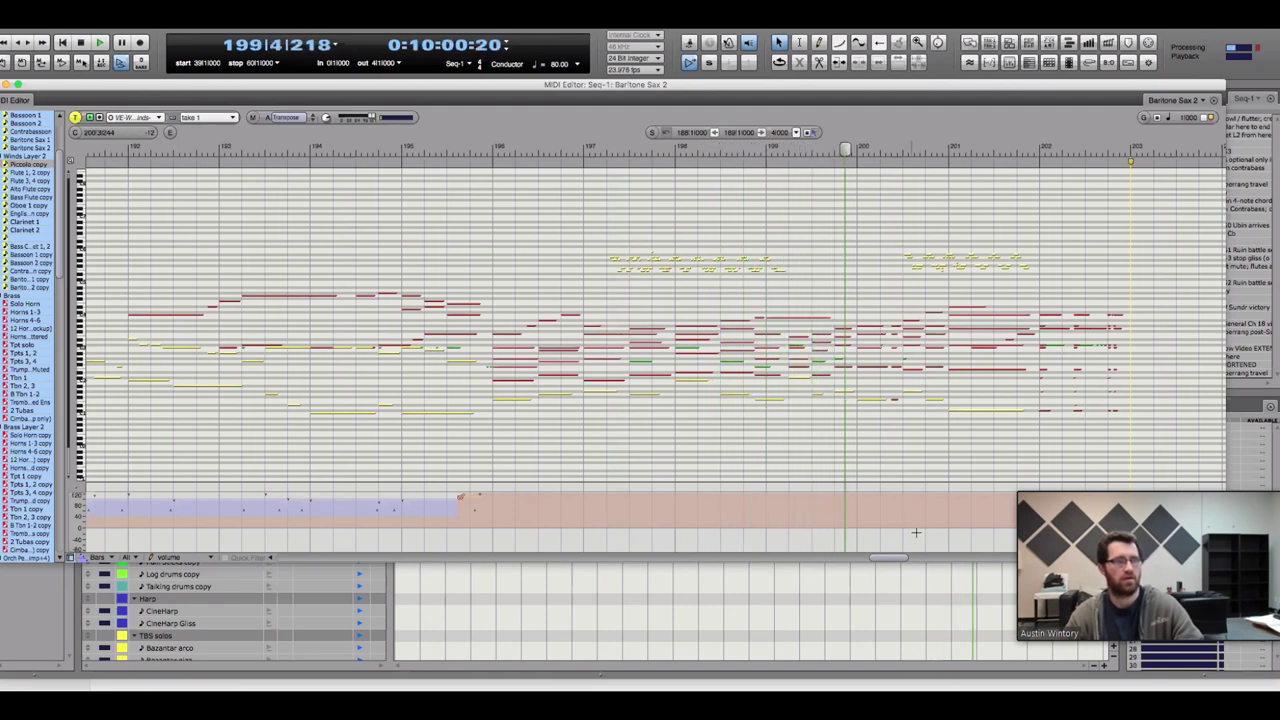
scroll(951, 553, right, 5)
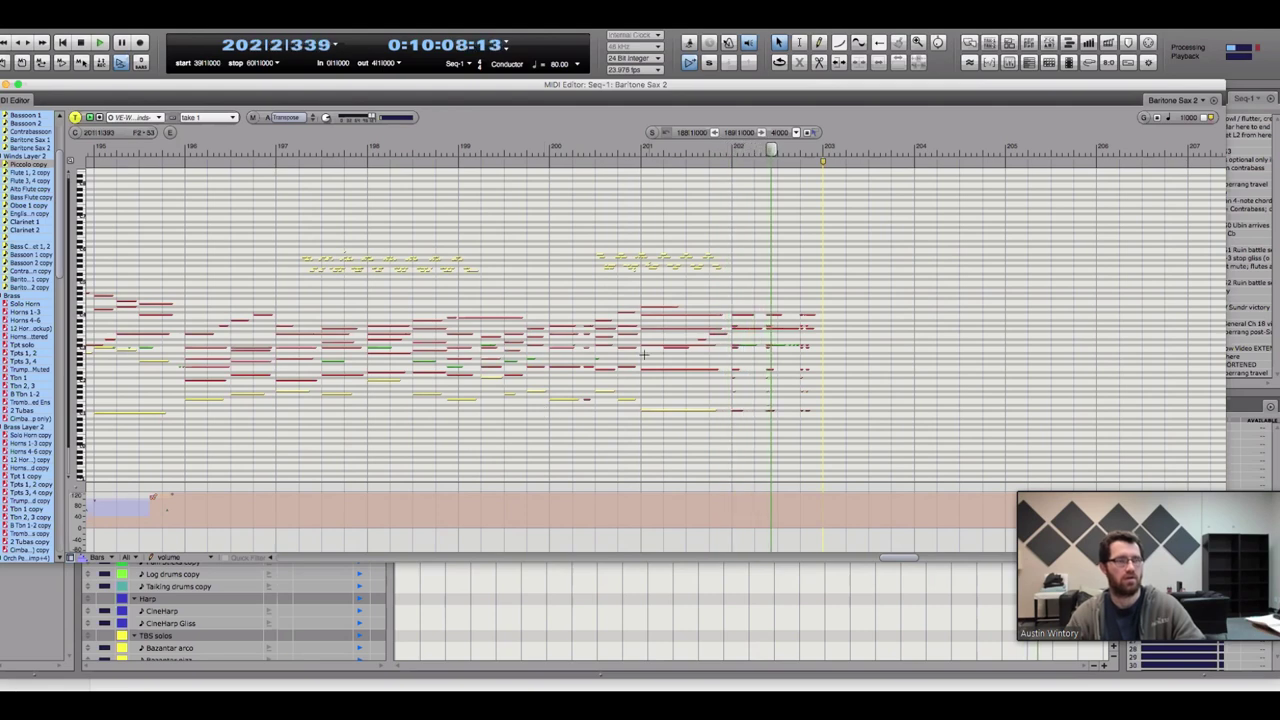
key(space)
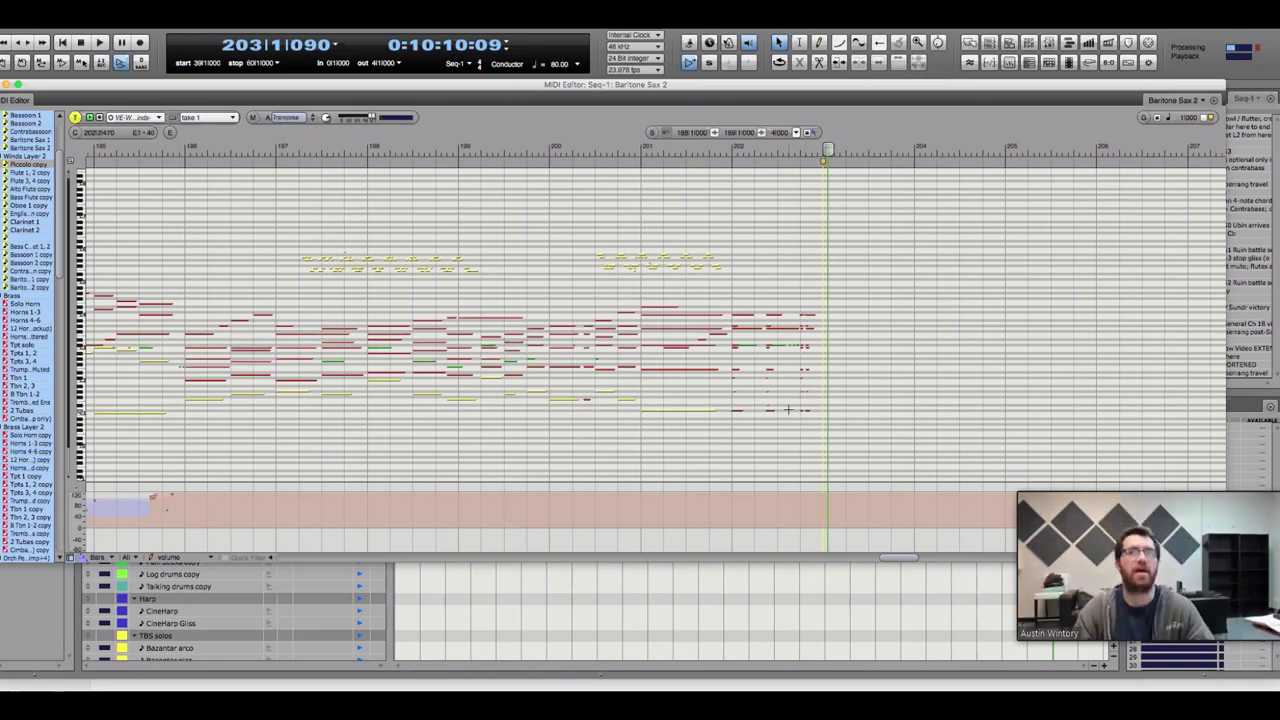
Return to the track overview and show the stems and mixes at the 18mC3-V Sundr victory stinger
key(shift+t)
scroll(798, 621, down, 10)
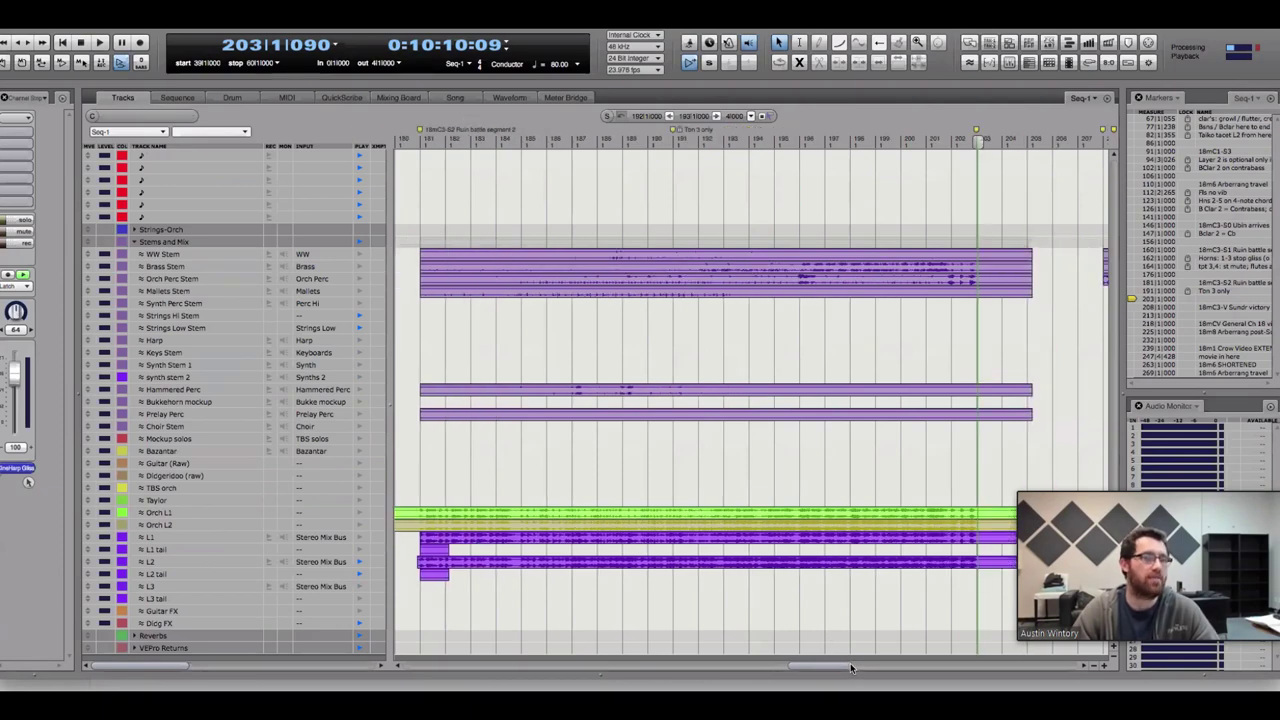
scroll(850, 668, right, 10)
scroll(850, 668, left, 4)
scroll(850, 666, right, 10)
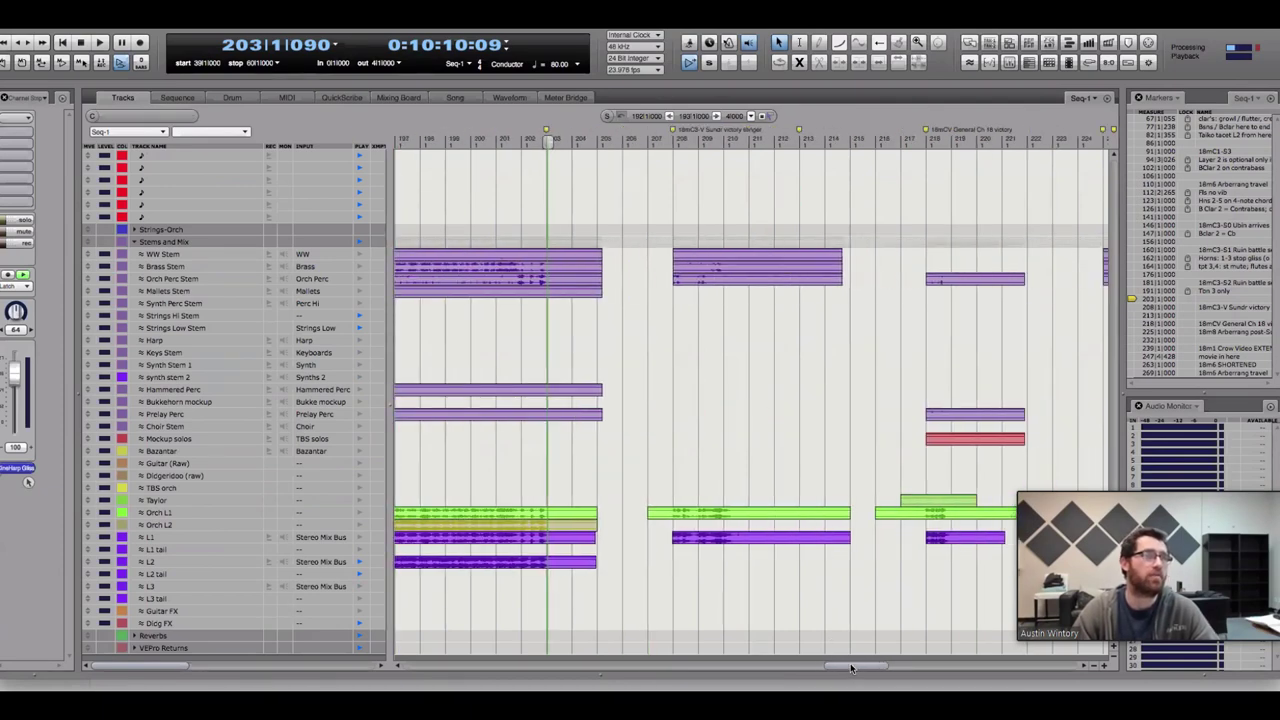
scroll(852, 666, left, 4)
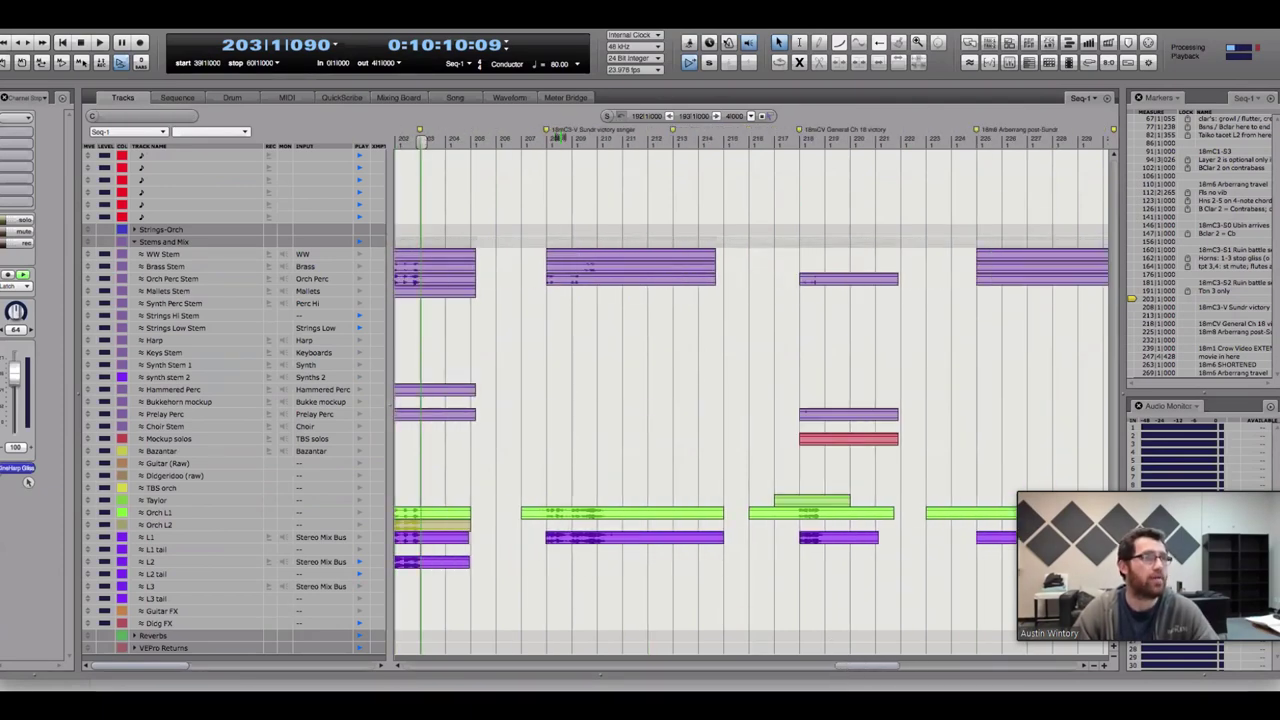
Play the Sundr victory stinger from the end of bar 207 and show its notes in the MIDI Editor
click(544, 138)
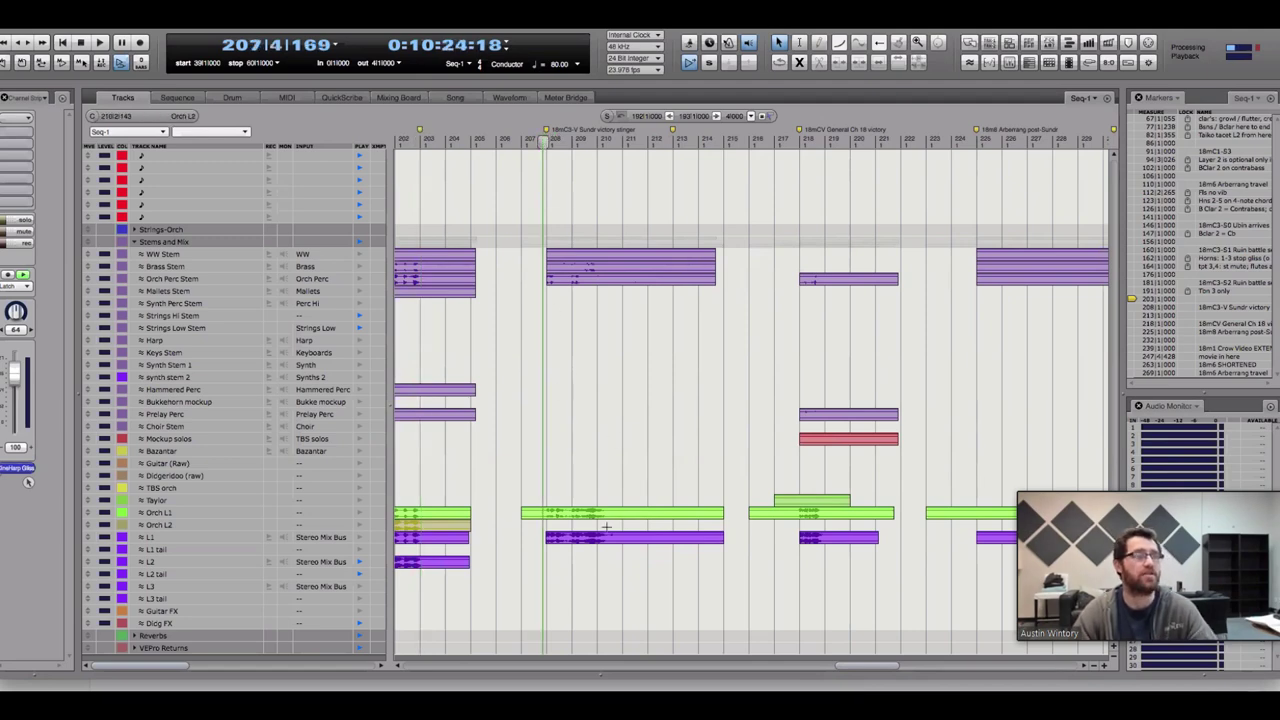
key(space)
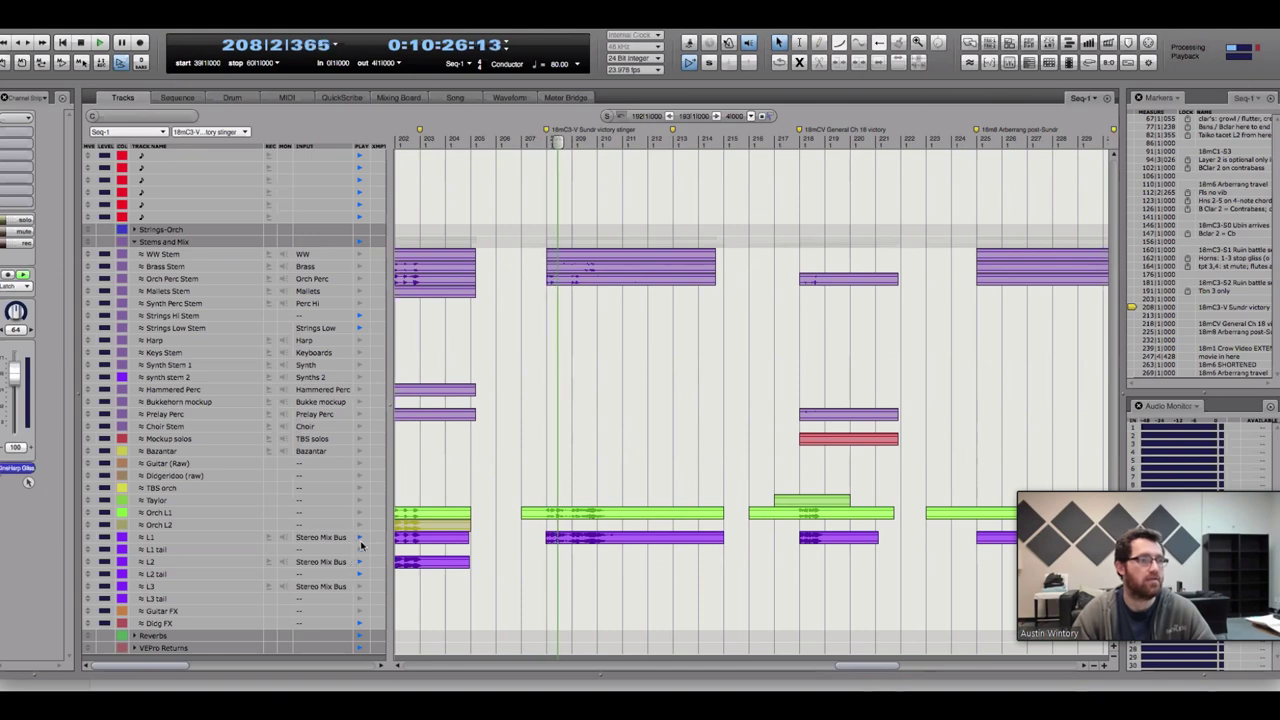
key(space)
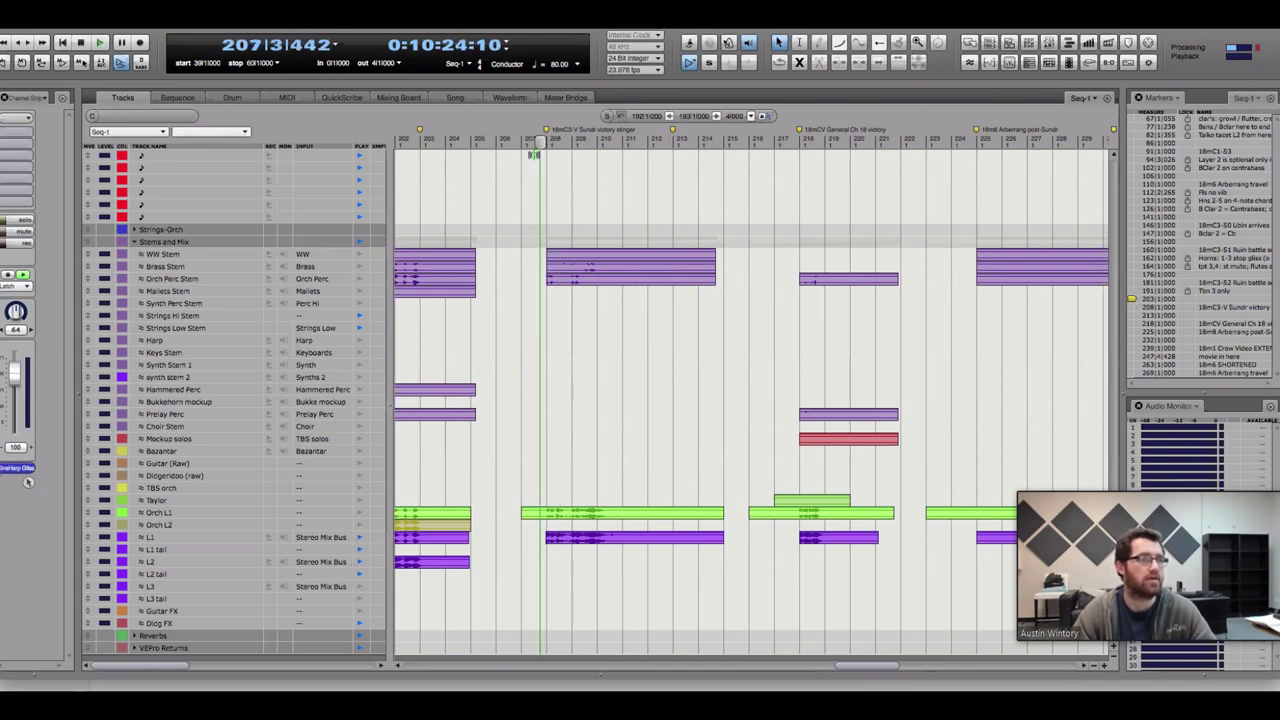
key(shift+g)
key(space)
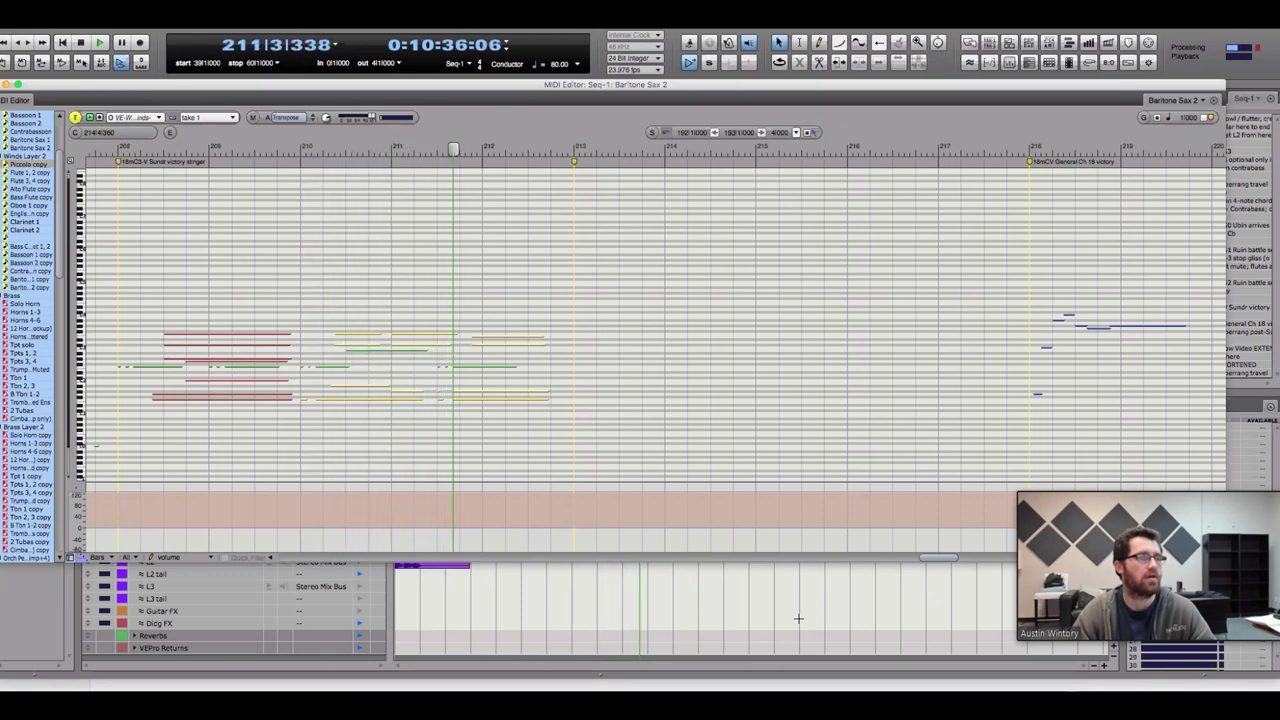
Return to the track overview and show the 18m1 Crow Video EXTENDED cue at bar 239
click(738, 595)
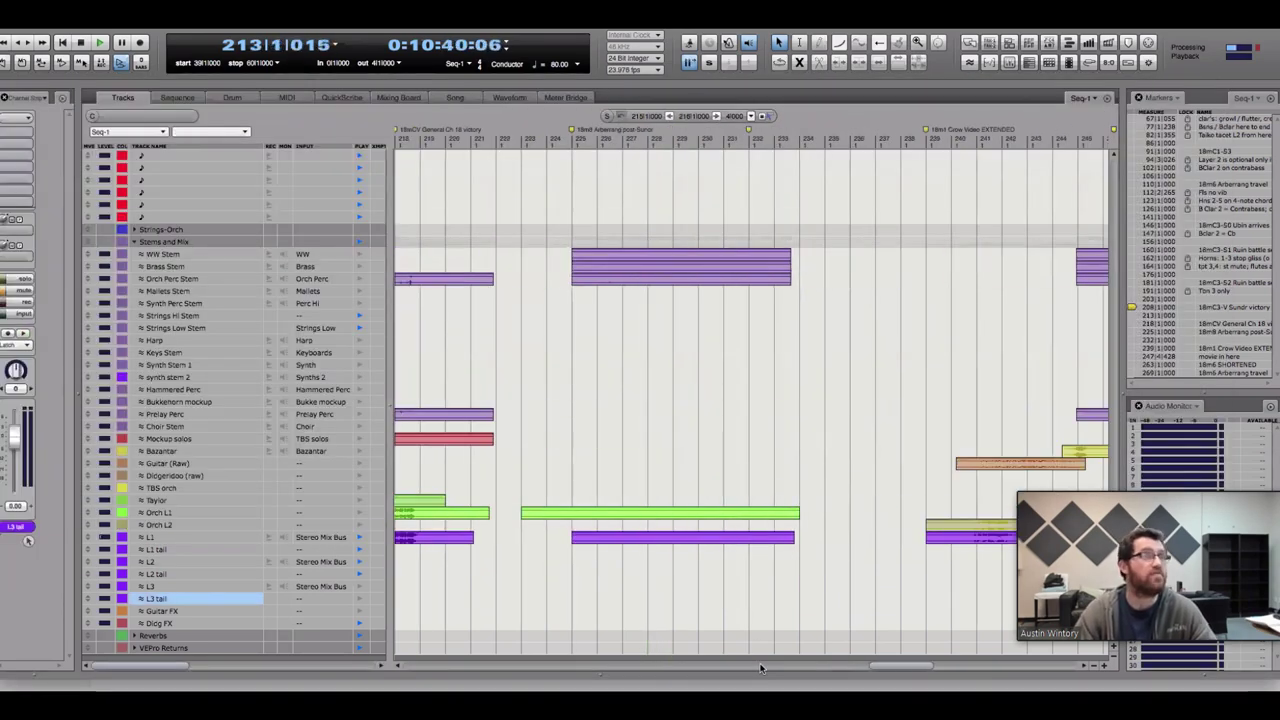
scroll(760, 600, right, 5)
drag(722, 598, 704, 598)
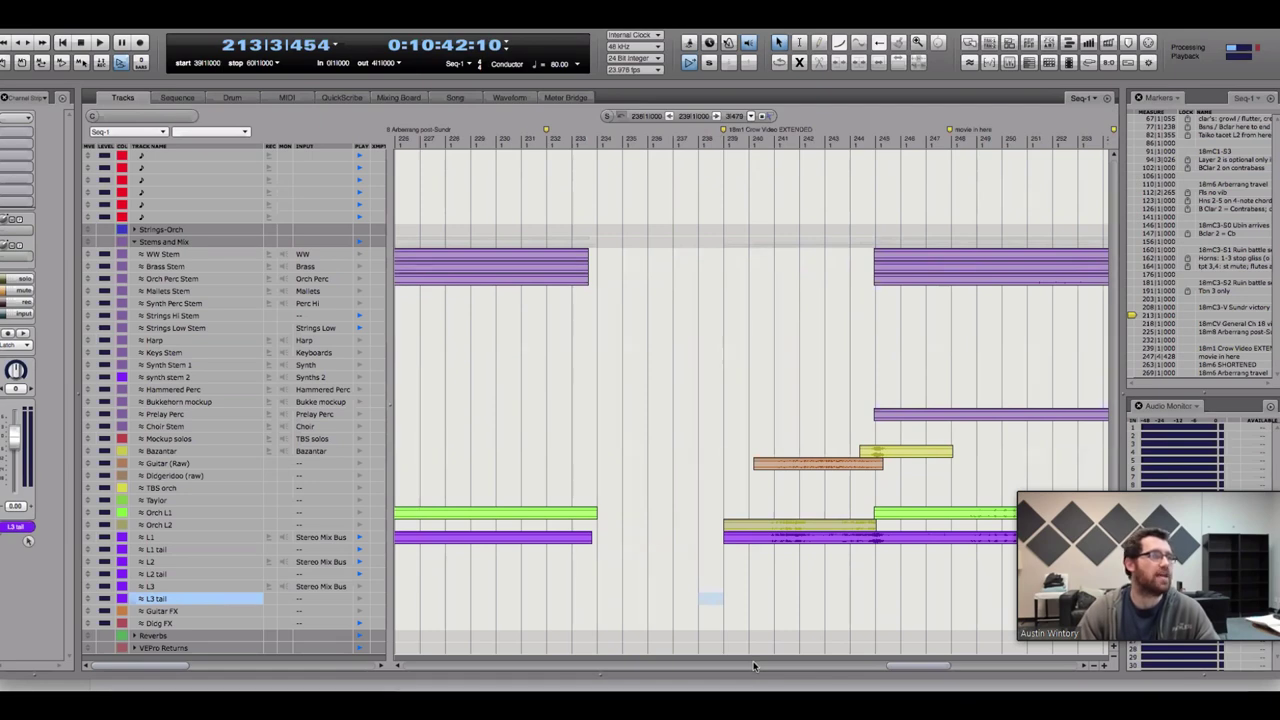
scroll(793, 665, left, 3)
scroll(793, 665, right, 2)
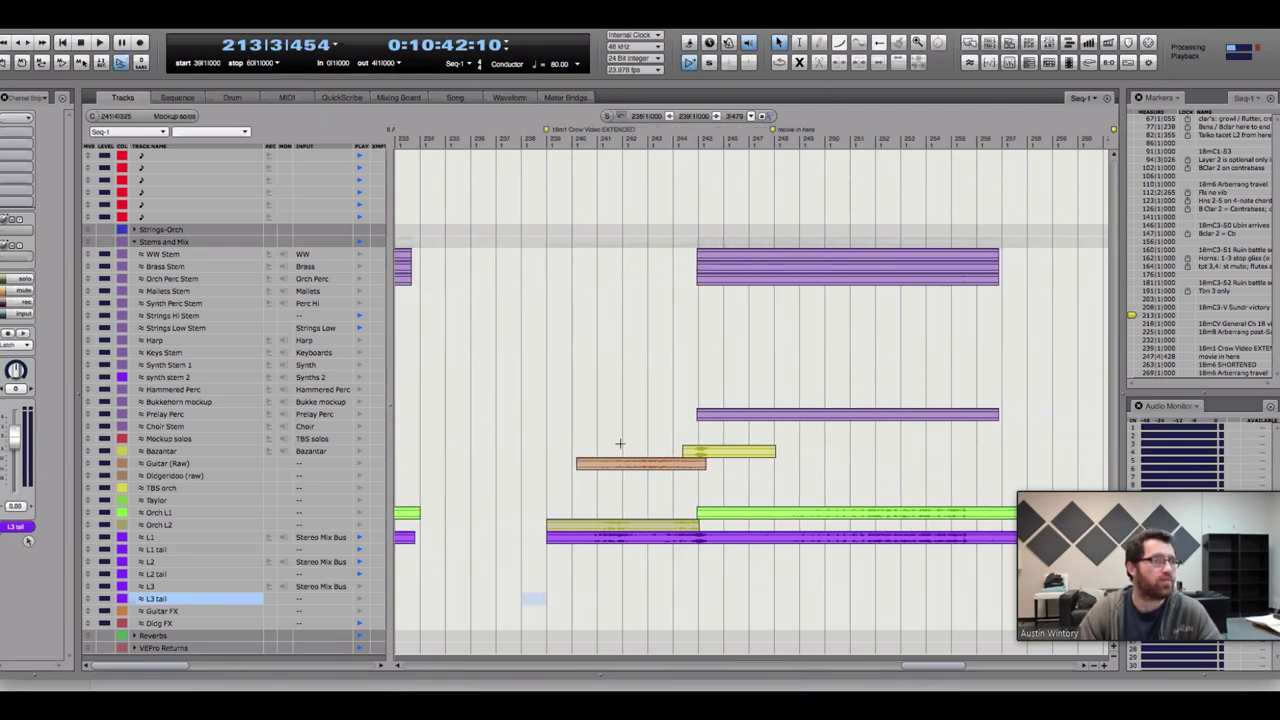
Select the Guitar (Raw) soundbite and play Crow Video EXTENDED from just before bar 239 to bar 246
drag(725, 464, 578, 468)
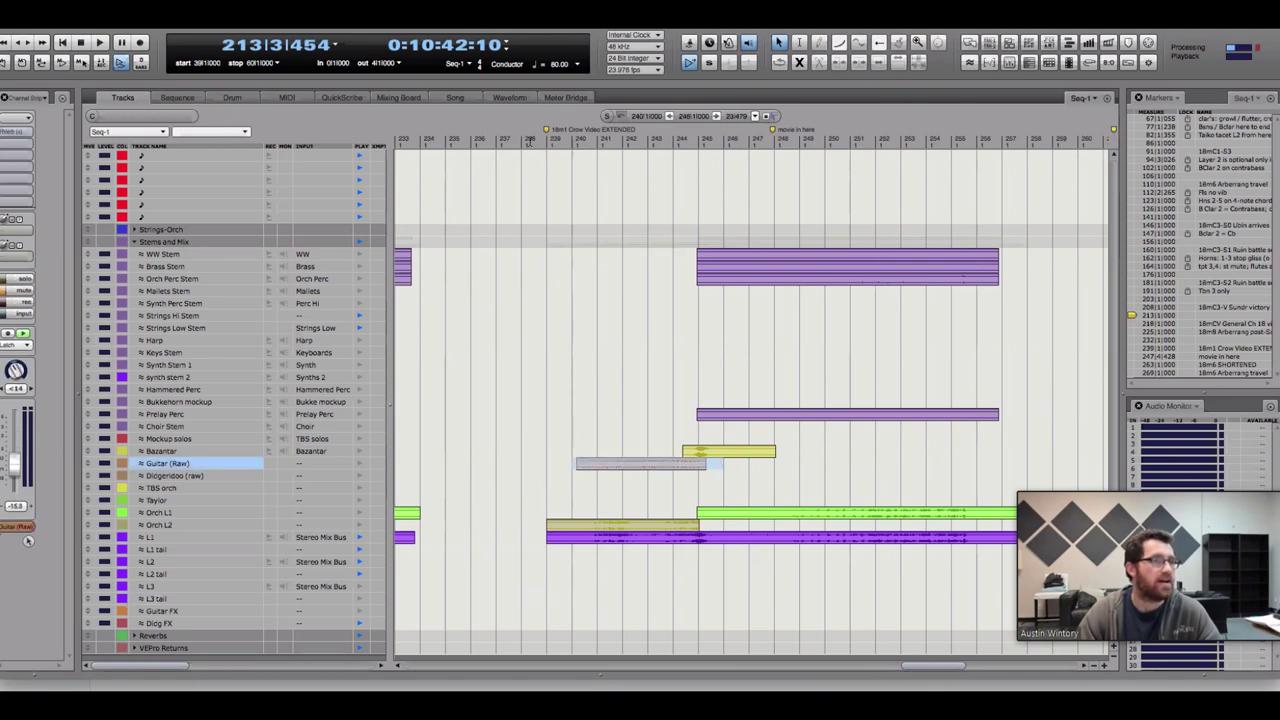
click(536, 141)
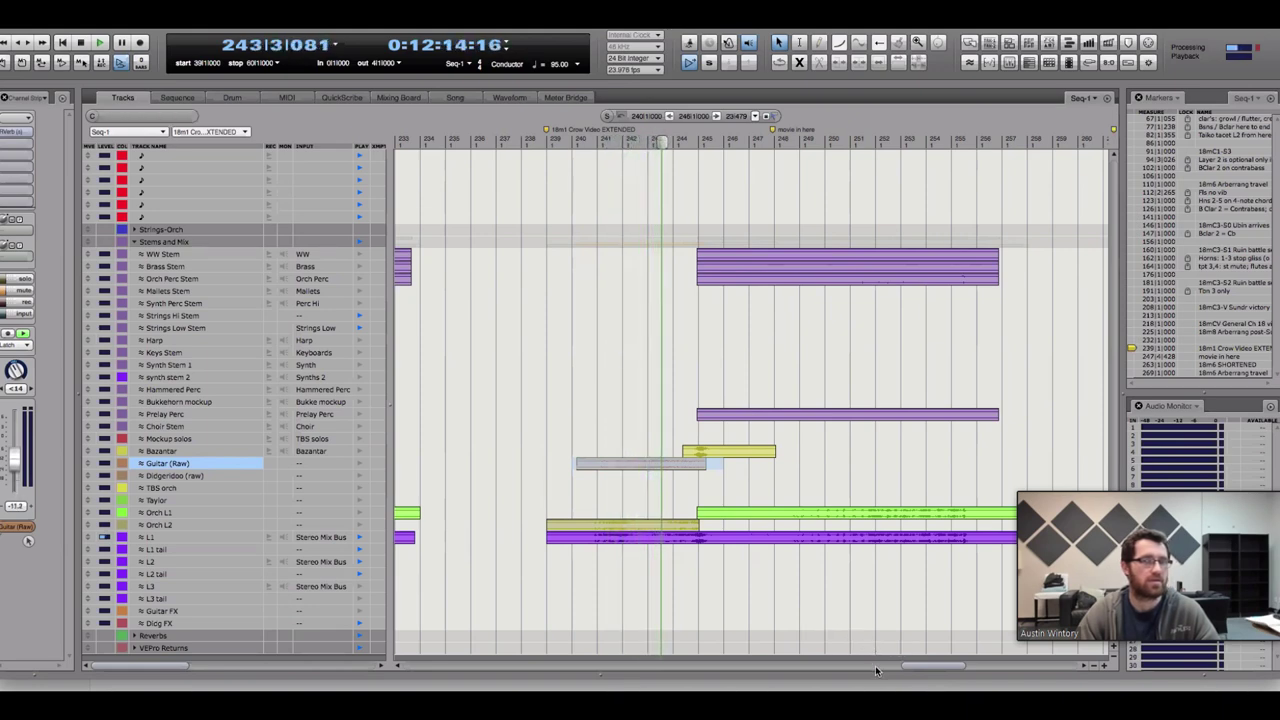
scroll(875, 665, right, 3)
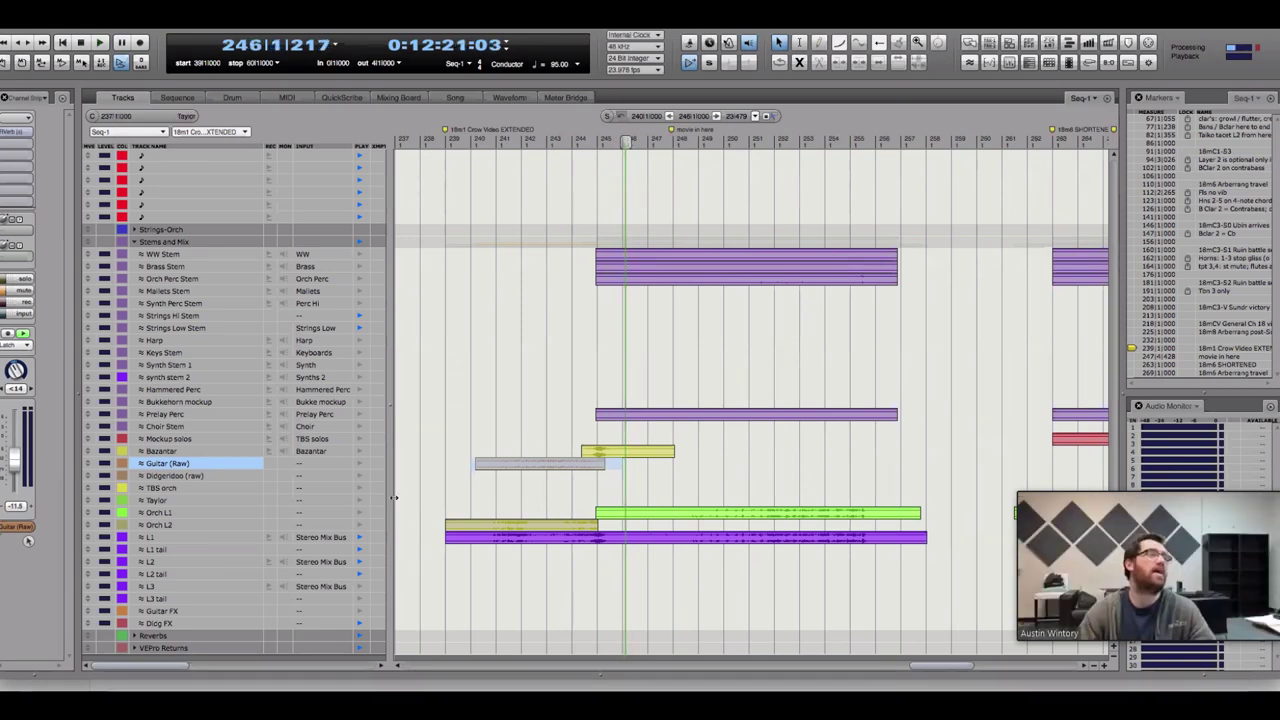
Switch to the browser's YouTube video "THE BANNER SAGA 1 & 2 - Behind The Music", dismiss the YouTube TV offer and use theater mode
click(549, 425)
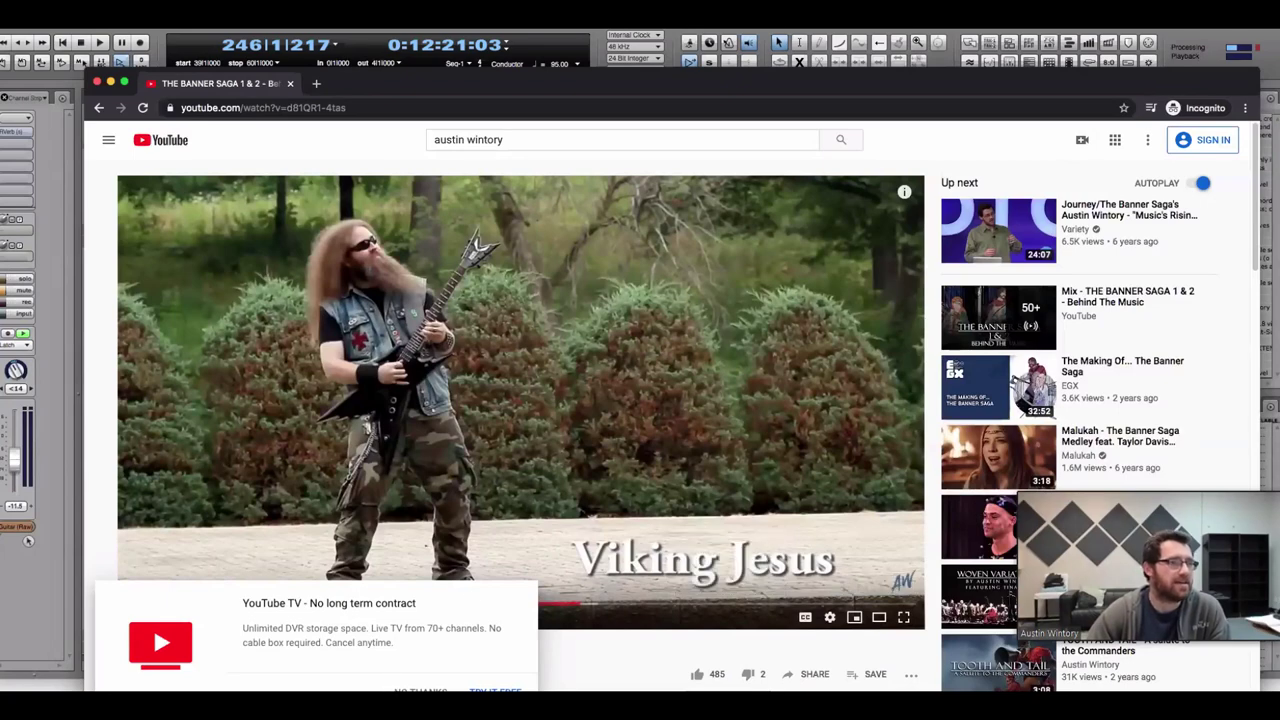
click(420, 690)
click(887, 620)
key(space)
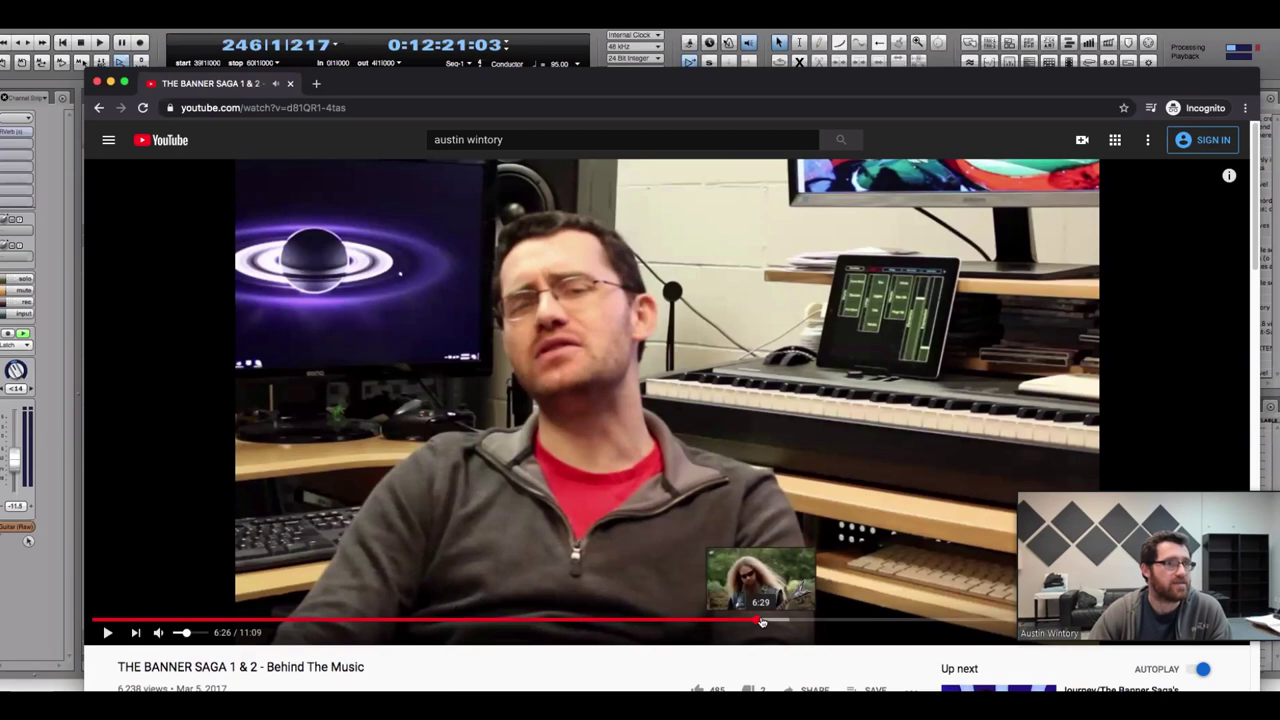
Skip the video ahead to about 6:37, play it at lowered volume until 7:27, and close the browser window
click(765, 622)
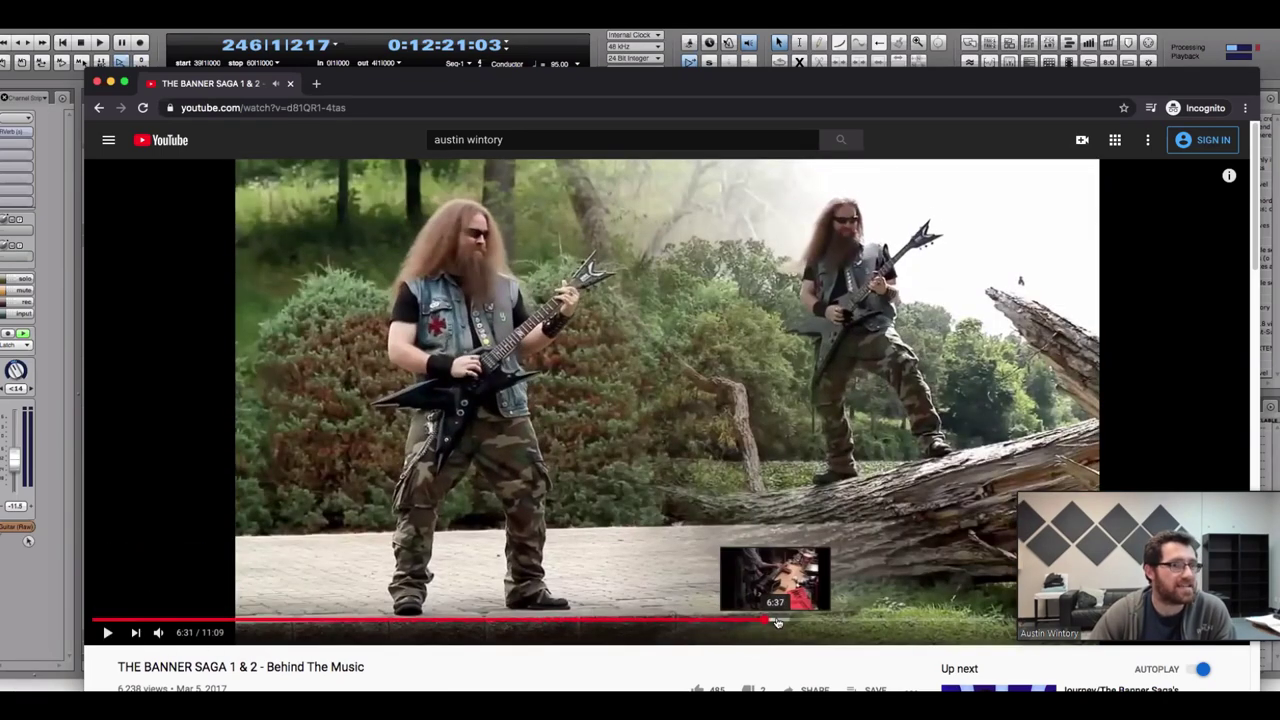
click(781, 622)
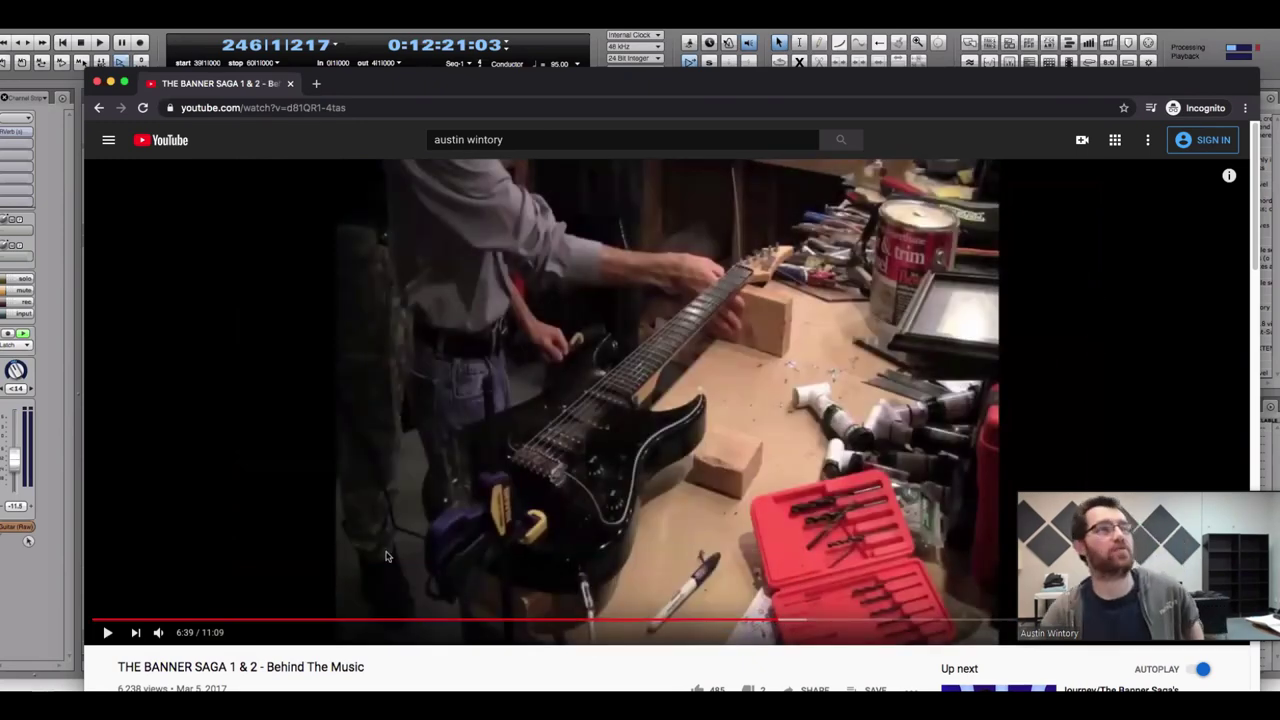
click(309, 572)
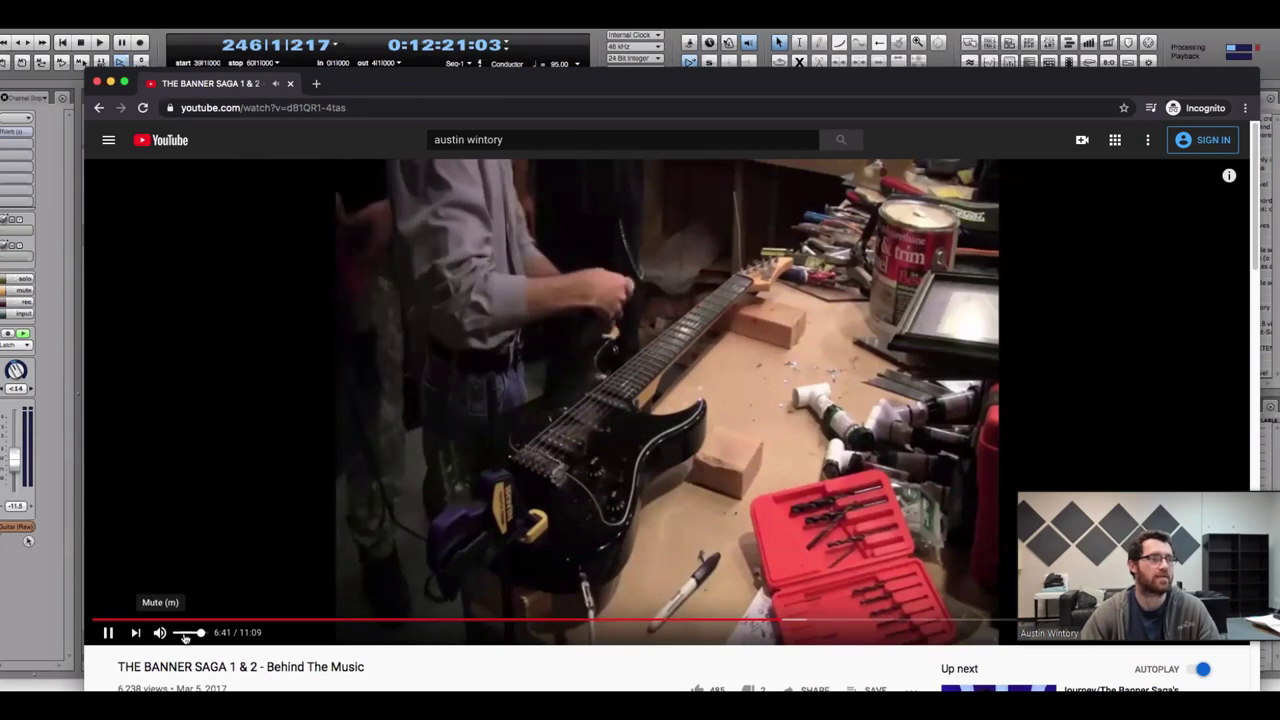
click(186, 633)
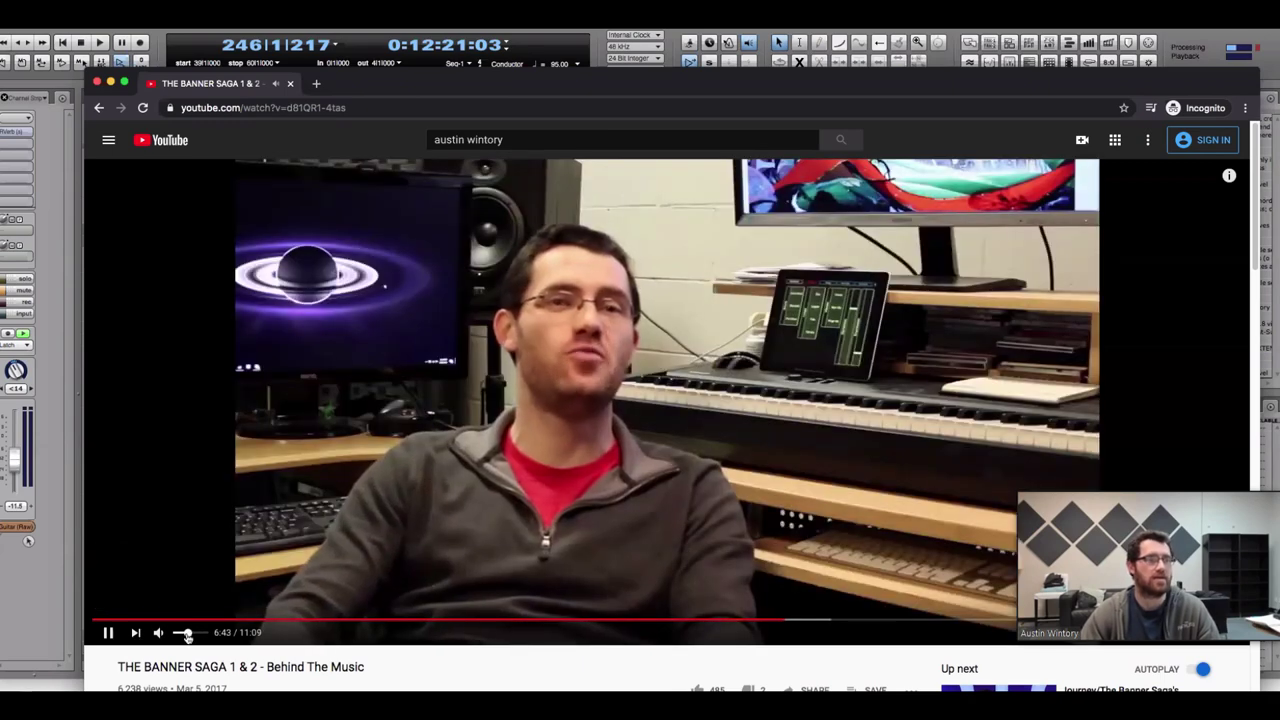
click(795, 621)
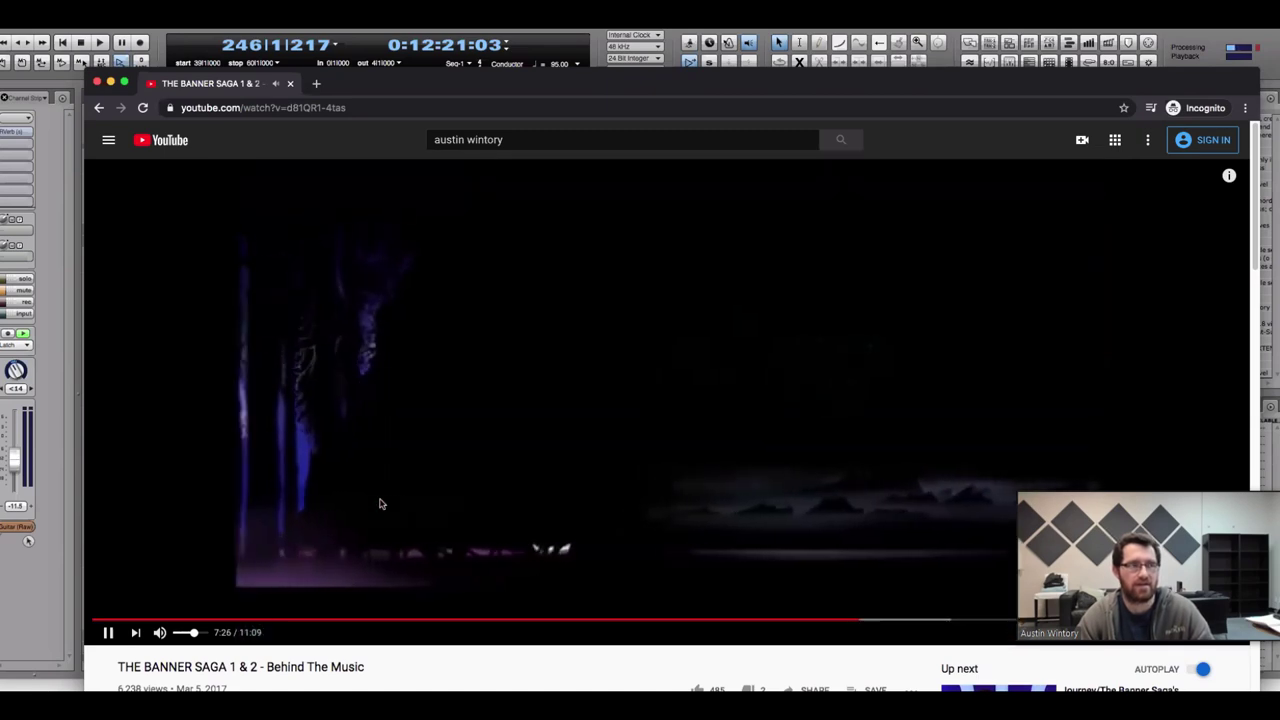
click(375, 528)
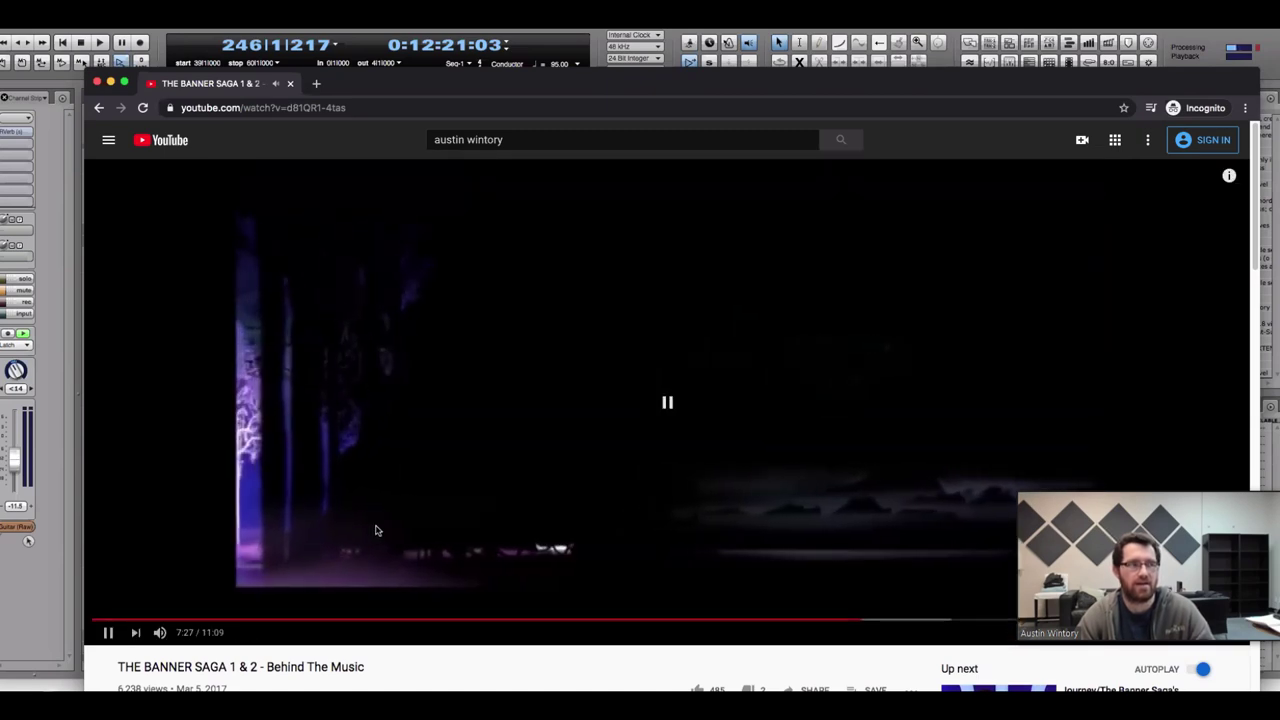
click(96, 82)
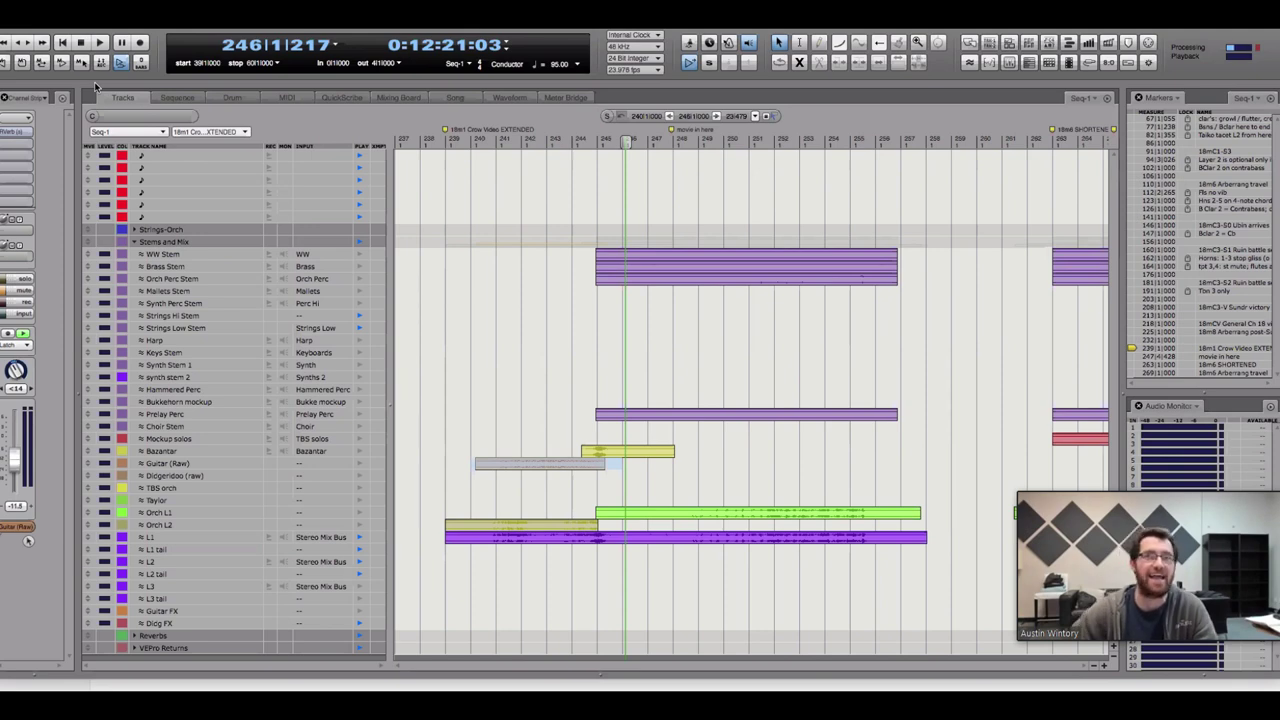
Show the Guitar (Raw) soundbite in the Sequence Editor and select its waveform from late bar 240 to early bar 244
click(464, 142)
key(super+Tab)
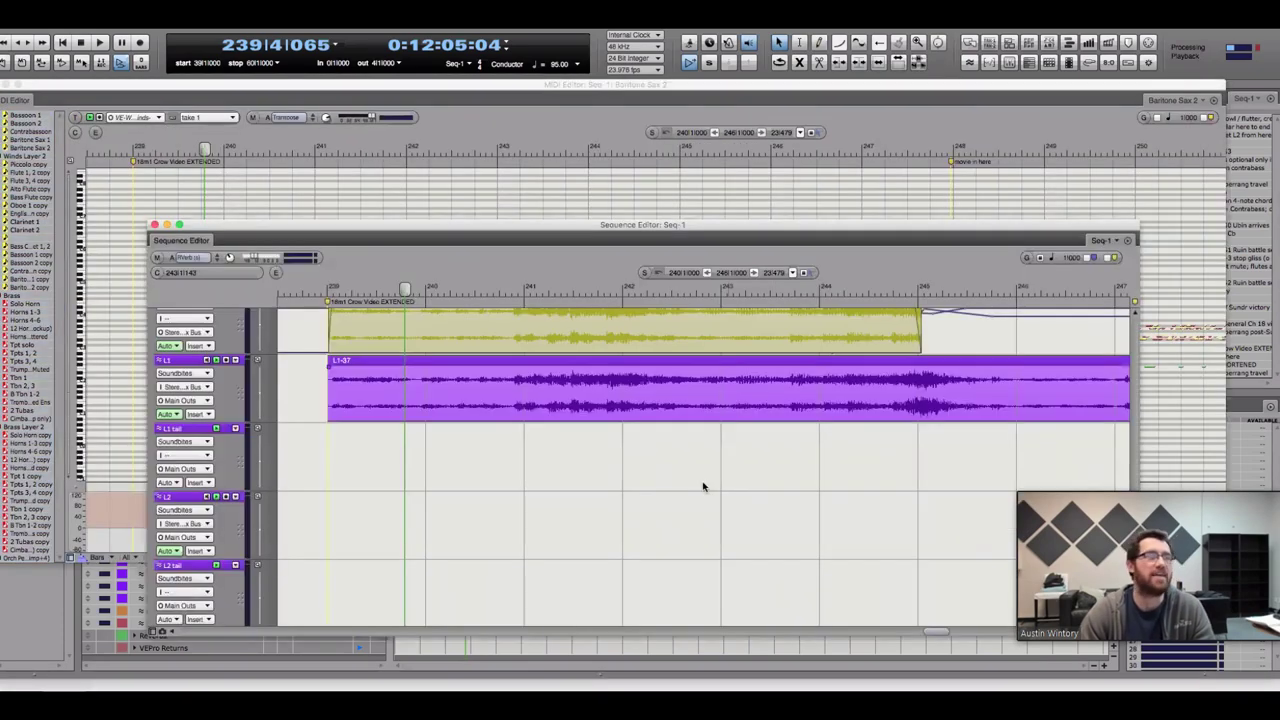
scroll(556, 494, up, 10)
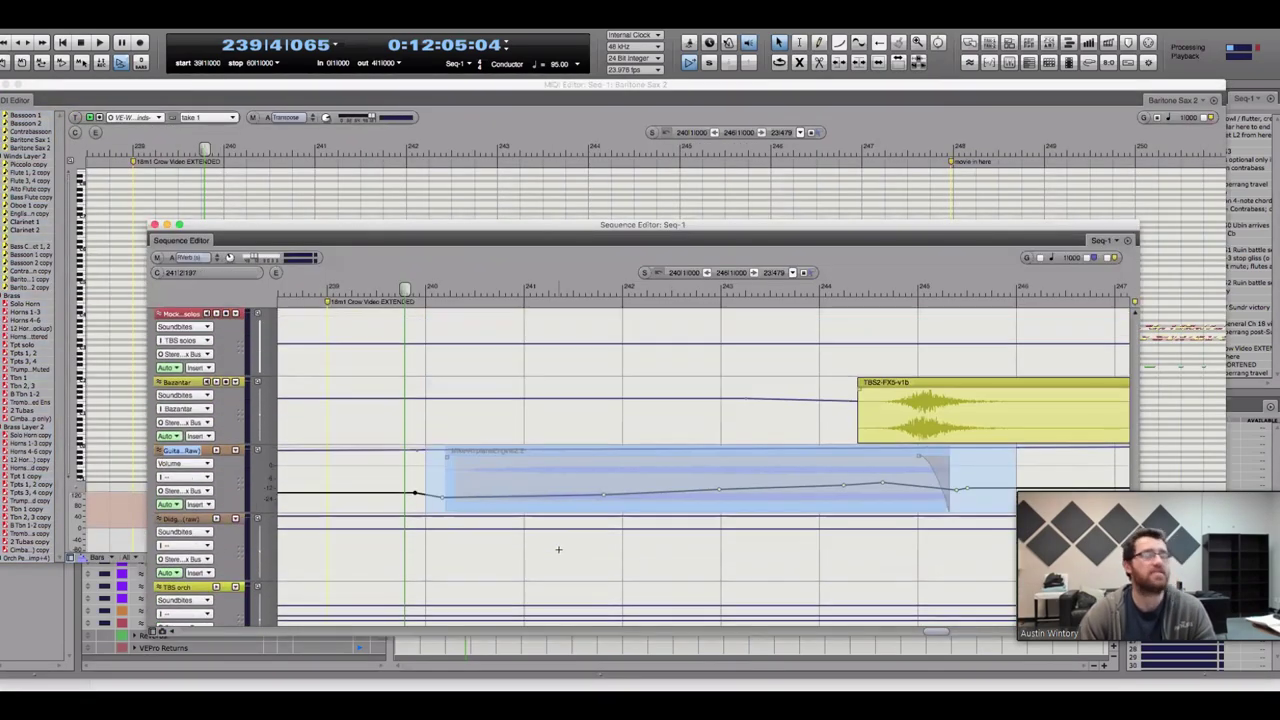
drag(539, 453, 540, 455)
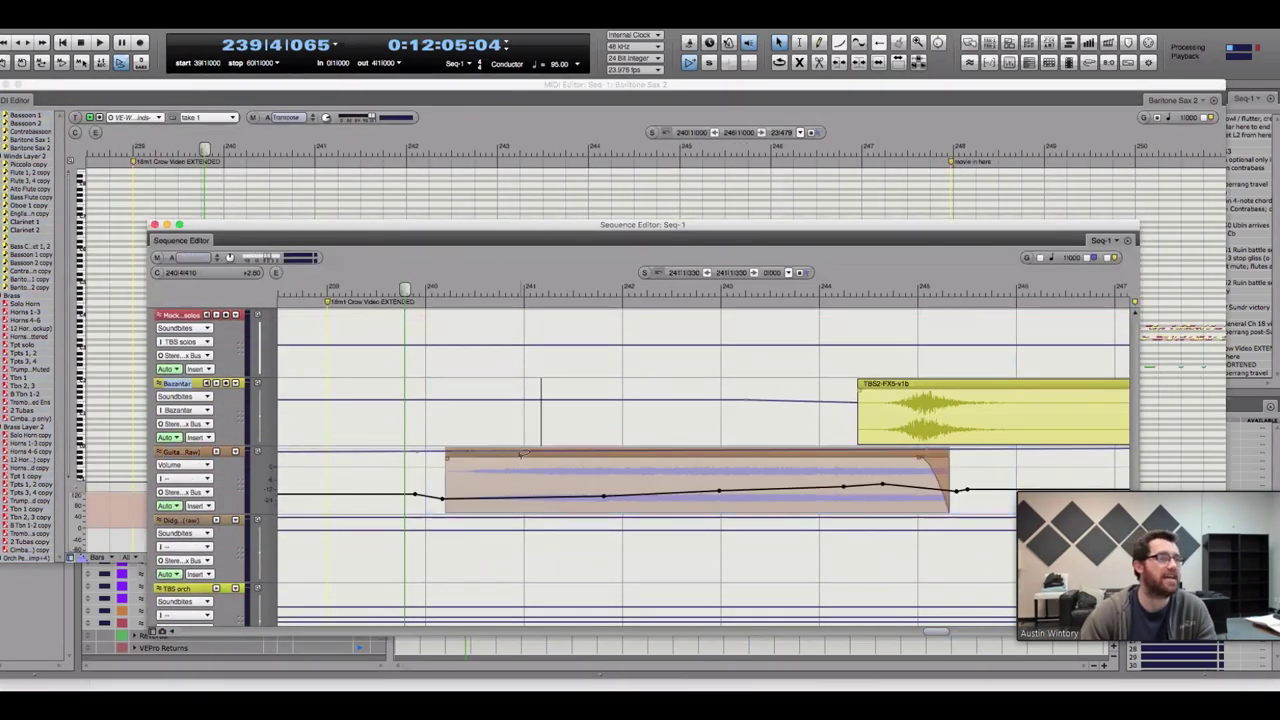
click(473, 486)
drag(496, 480, 825, 472)
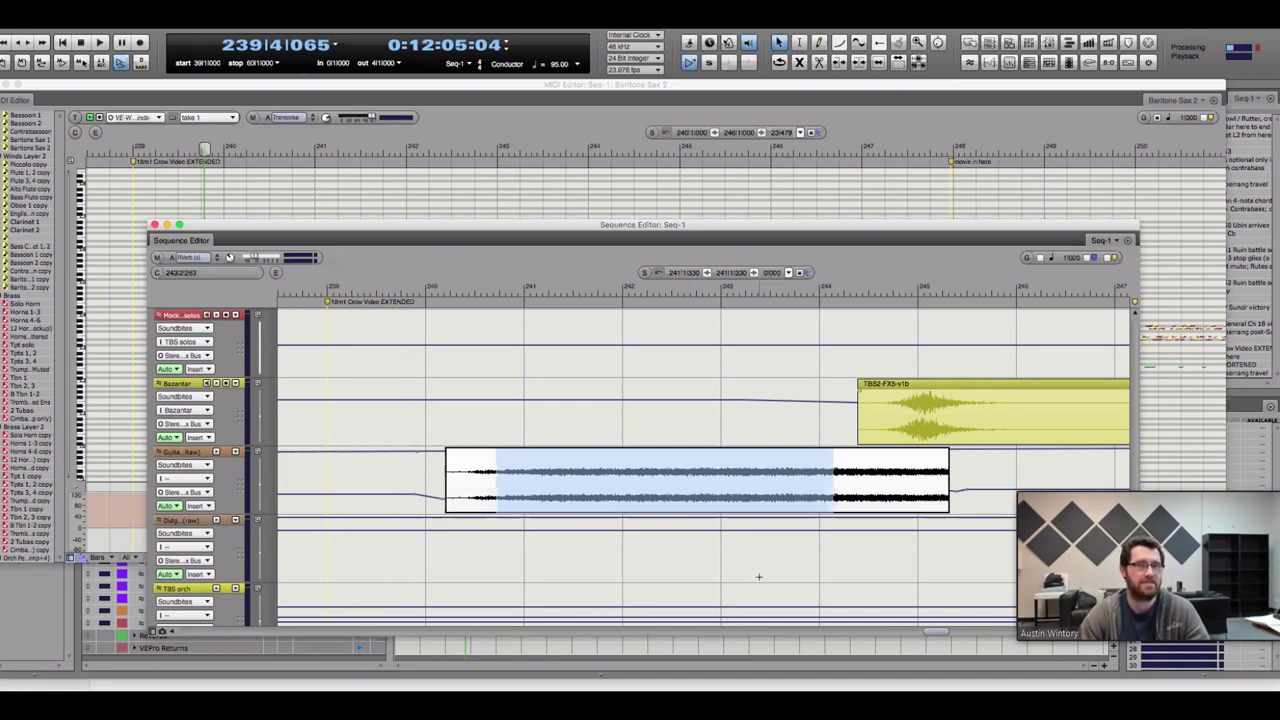
Extend the end of the Guitar (Raw) soundbite to about bar 250 to expose more of its recording
click(781, 575)
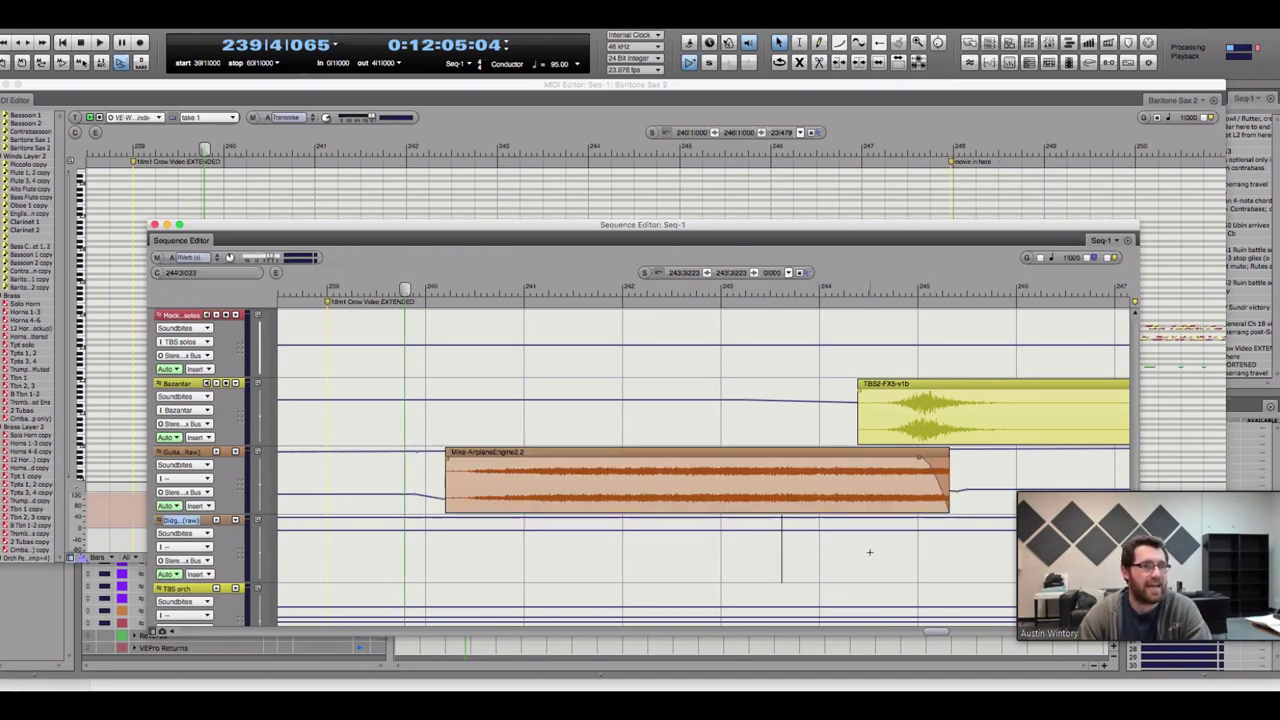
key(super+bracketleft)
key(super+bracketleft)
drag(810, 480, 1045, 480)
drag(888, 632, 903, 632)
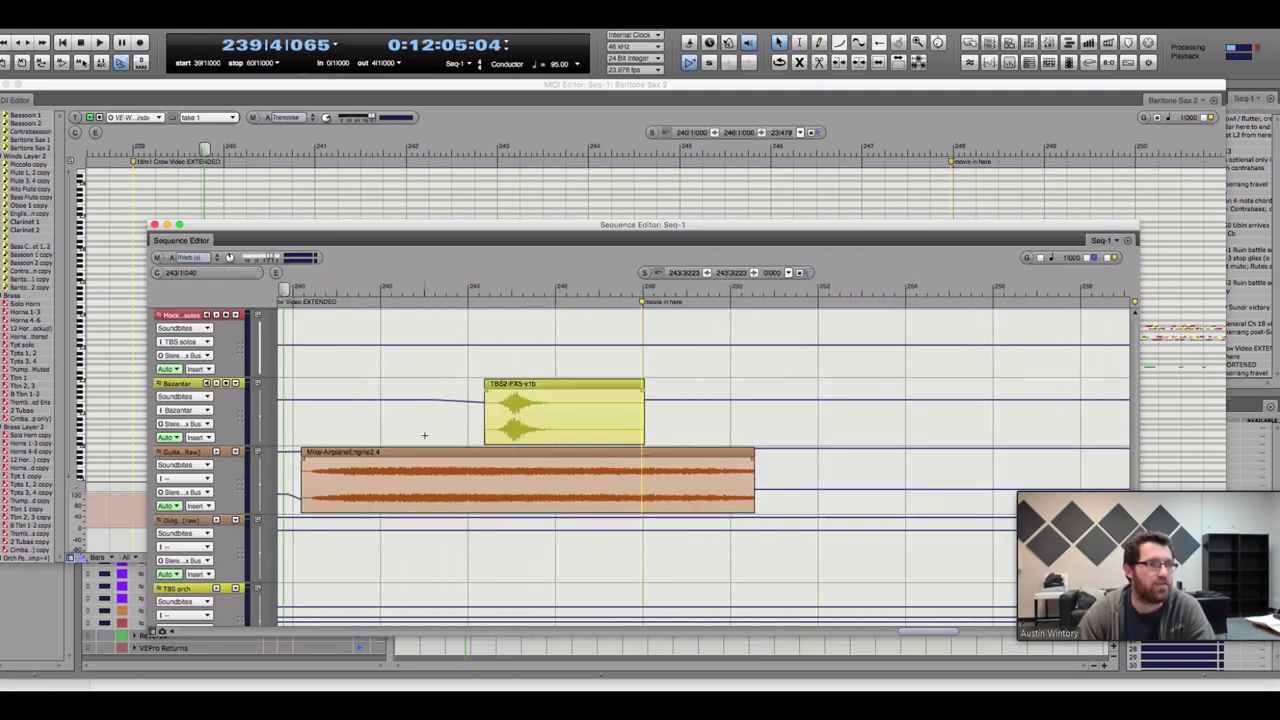
Select part of the guitar waveform around bars 245 to 247 and lengthen the soundbite's end to about bar 253
click(503, 481)
drag(503, 481, 598, 481)
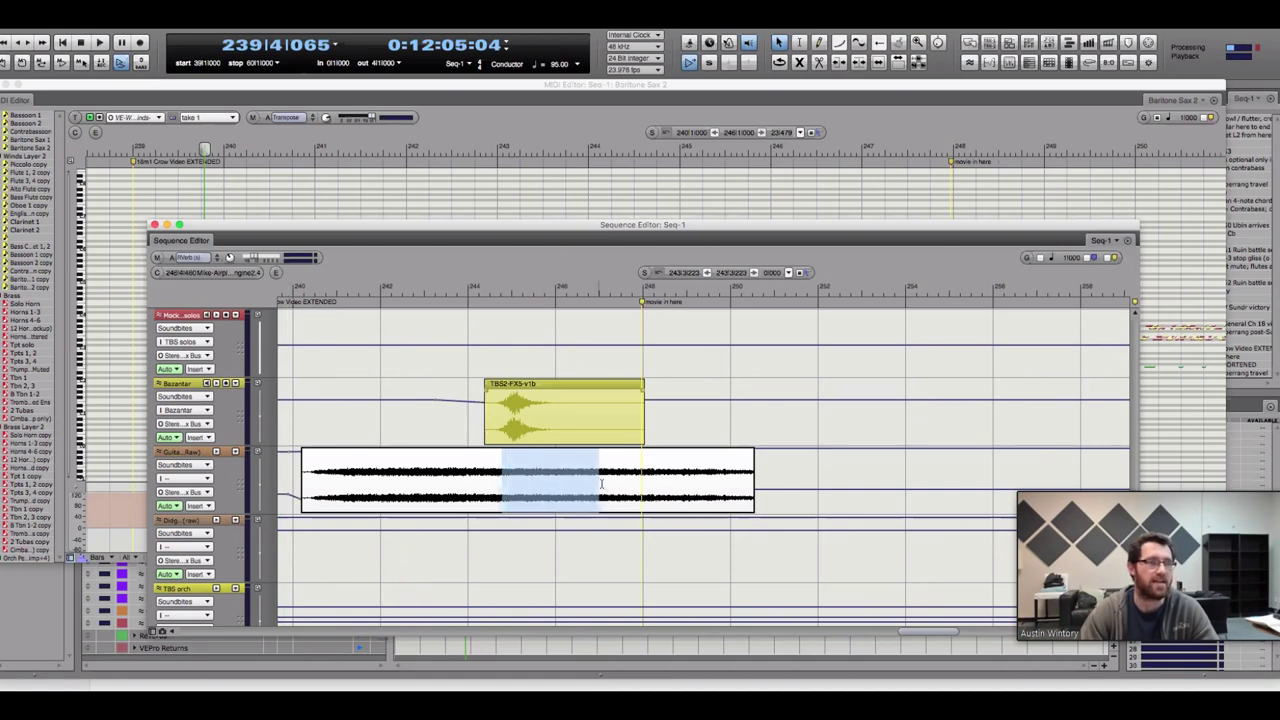
drag(754, 480, 785, 479)
click(860, 480)
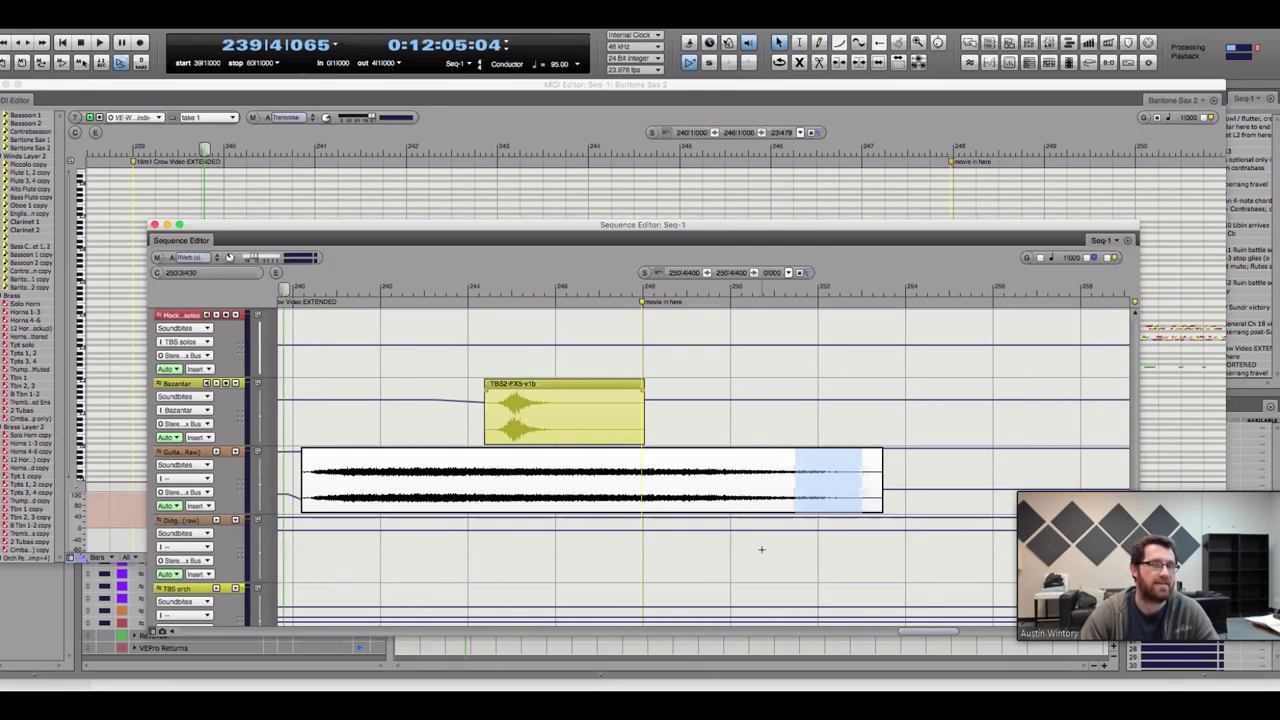
Undo the extensions of the Guitar (Raw) soundbite
click(760, 548)
scroll(615, 633, left, 5)
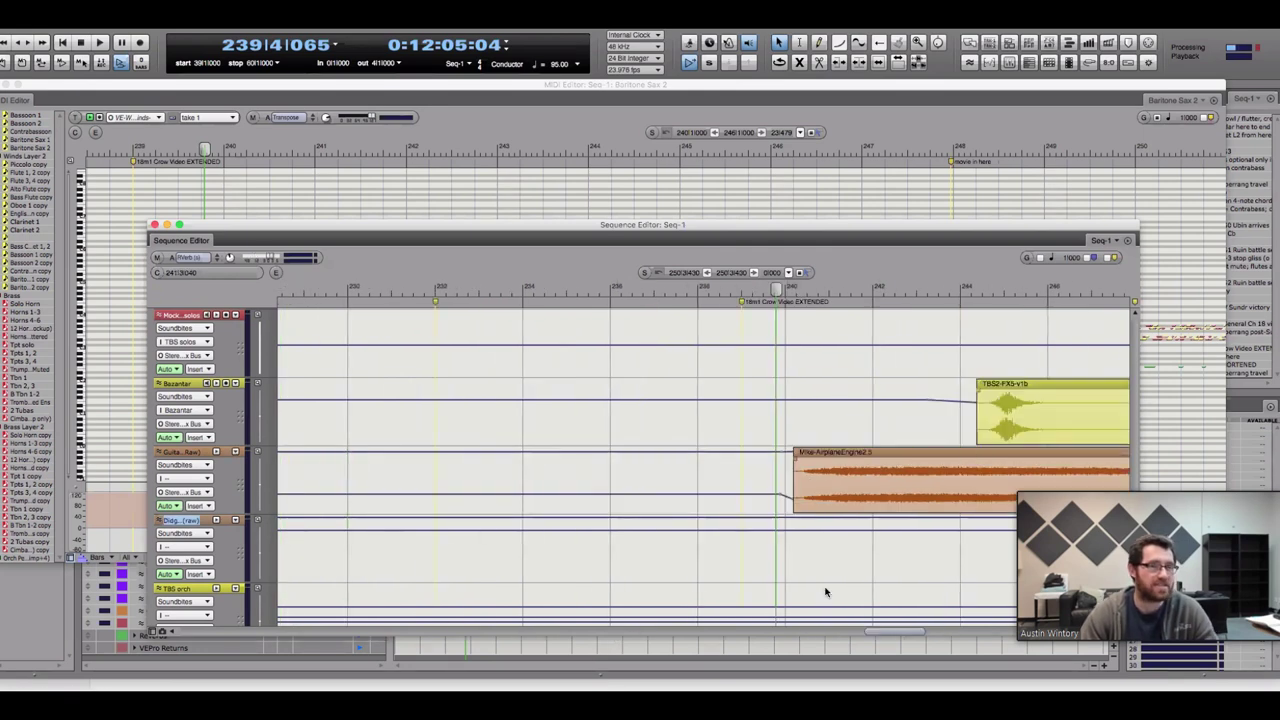
scroll(853, 636, right, 5)
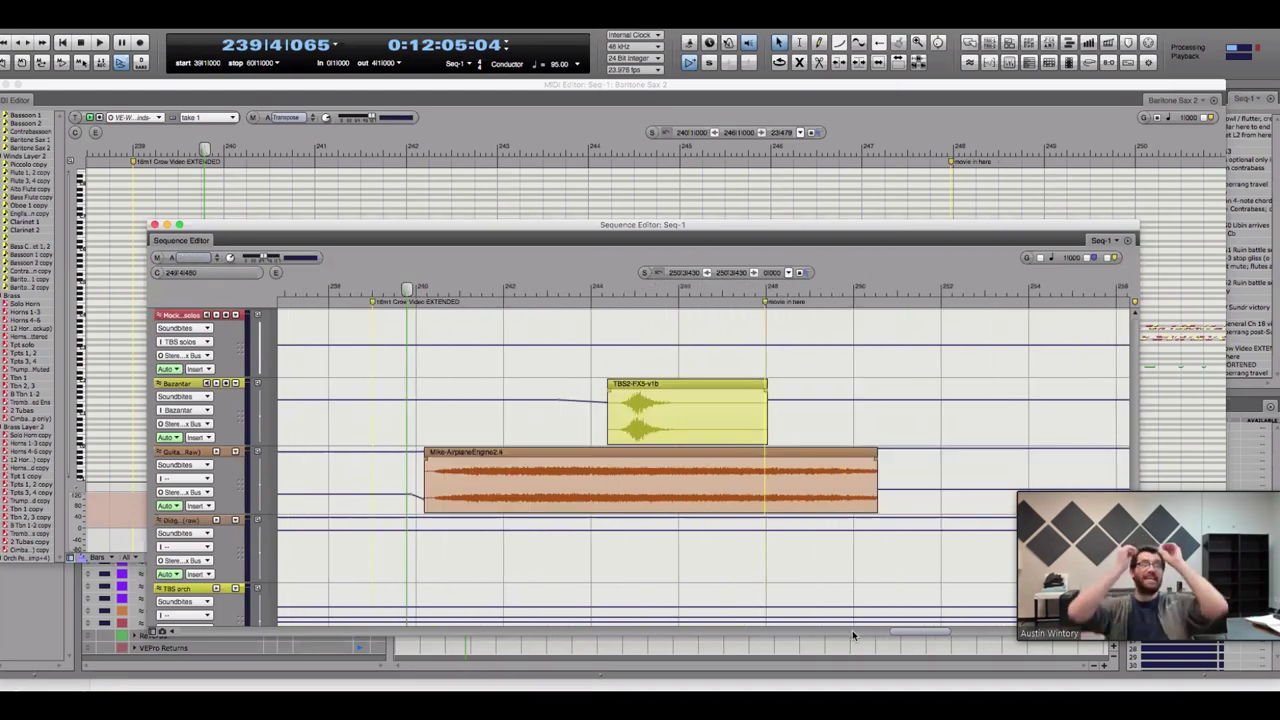
key(super+z)
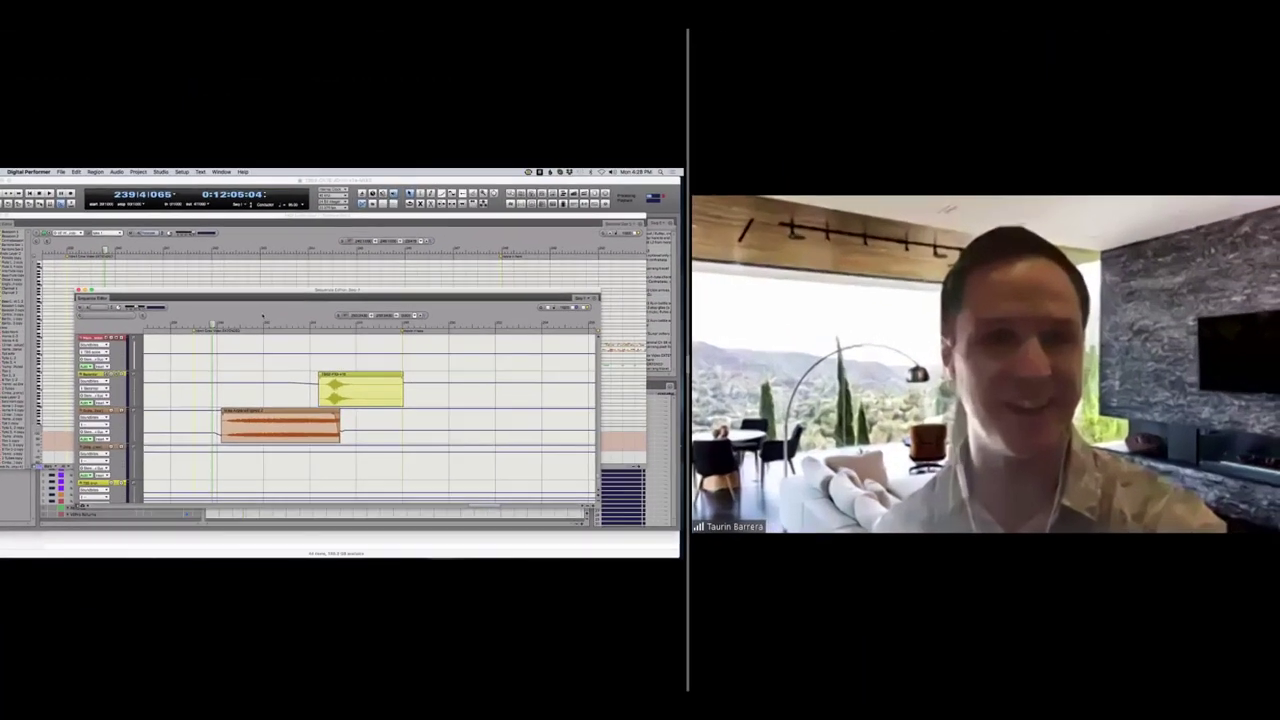
Close the Sequence Editor window and the Chapter 18 project without saving its changes
key(super+w)
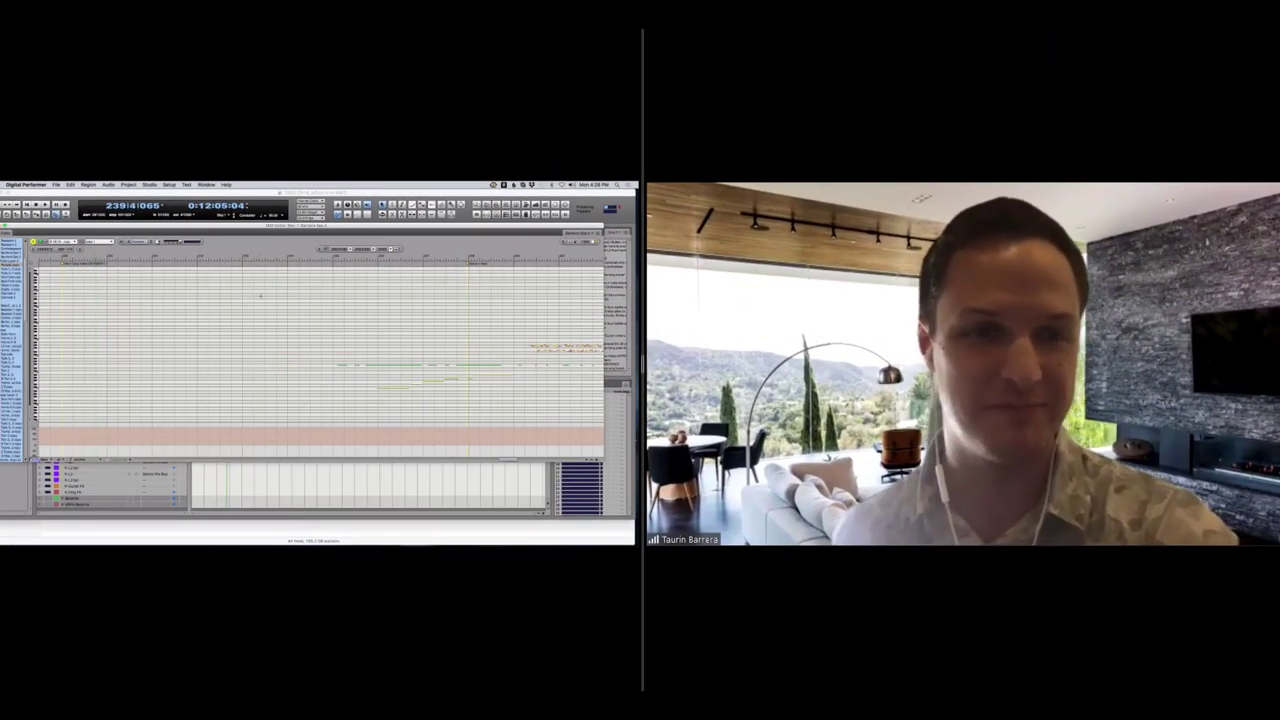
key(super+w)
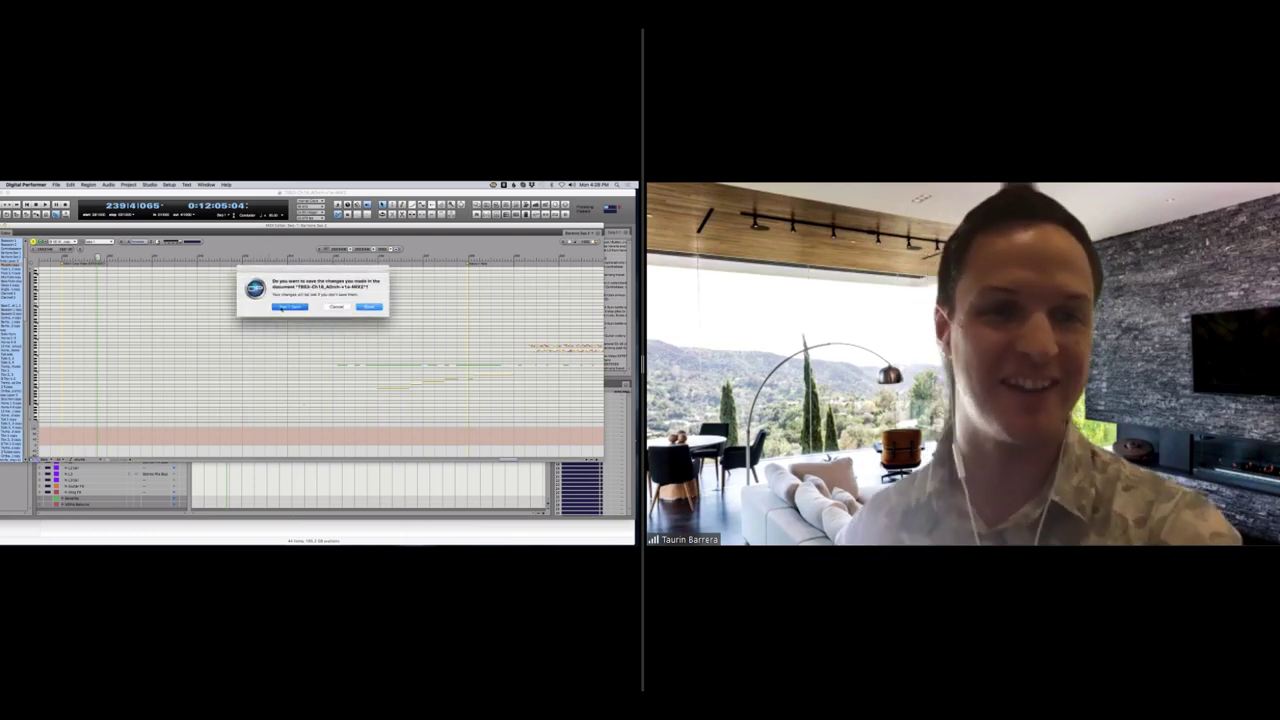
click(287, 307)
Switch to Finder, dismiss the Digital Performer problem report and collapse the Ch 18 folder in the masterclass folder
key(super+Tab)
key(super+Tab)
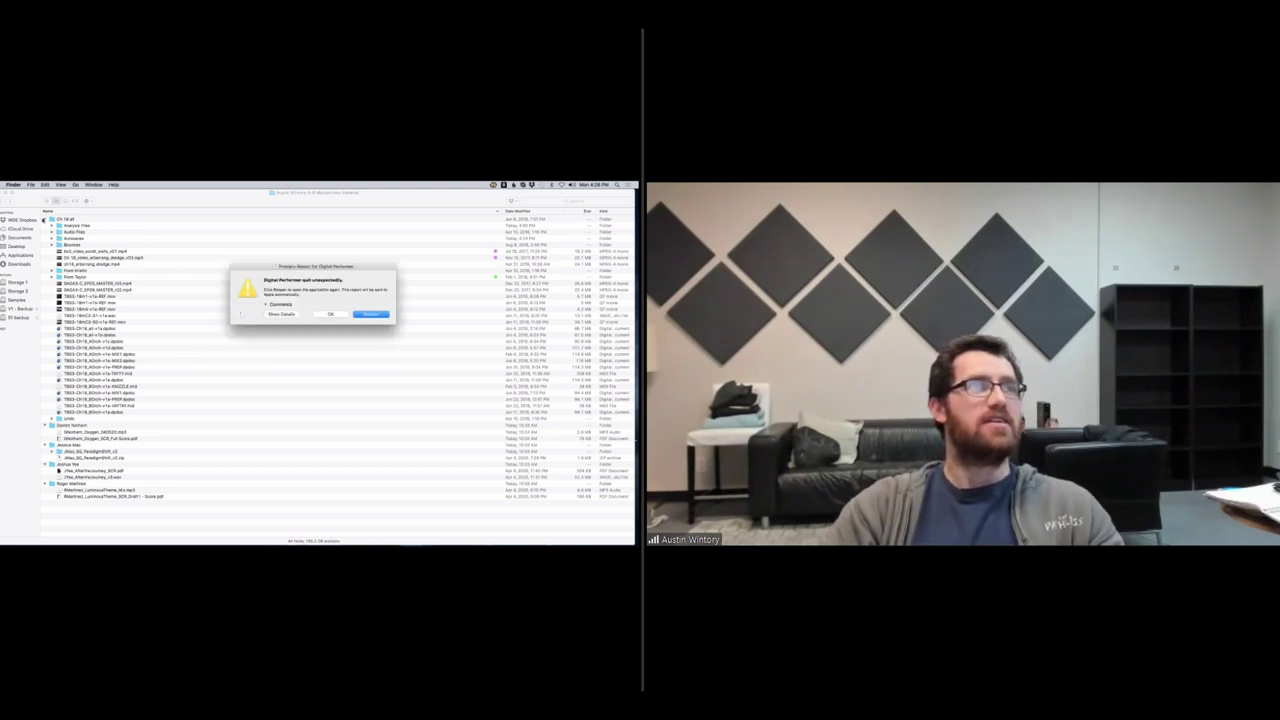
key(Return)
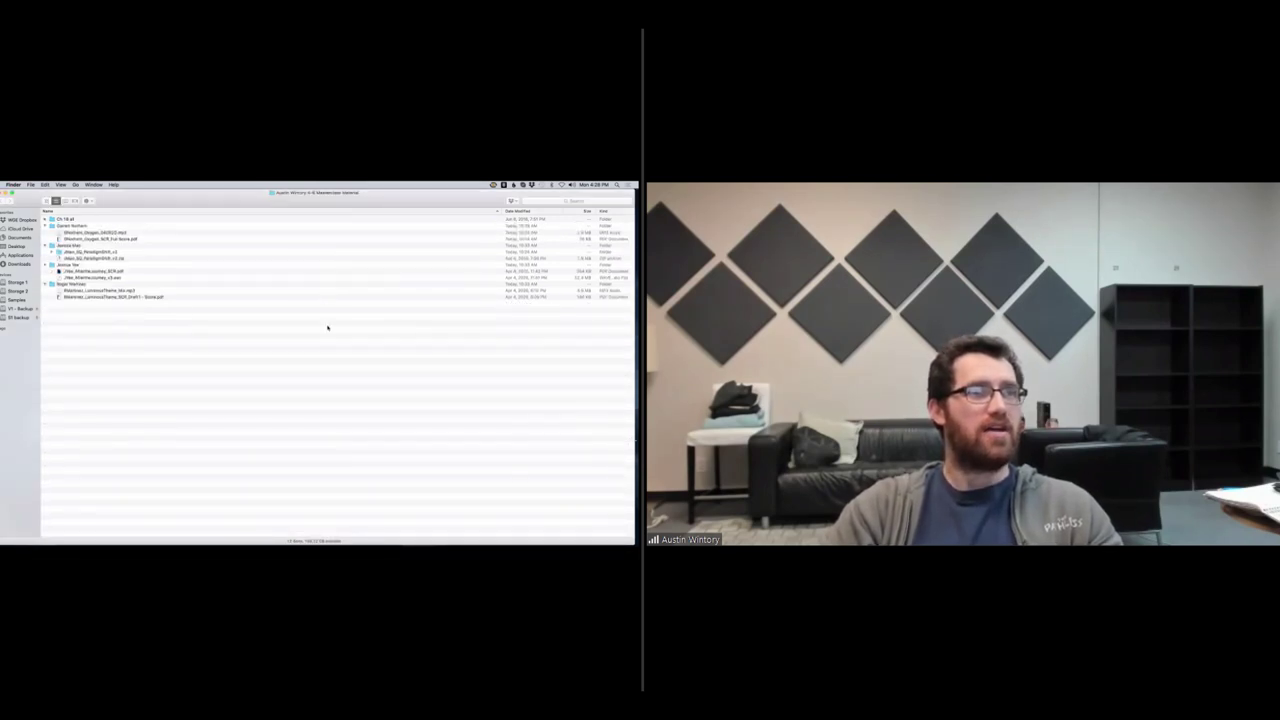